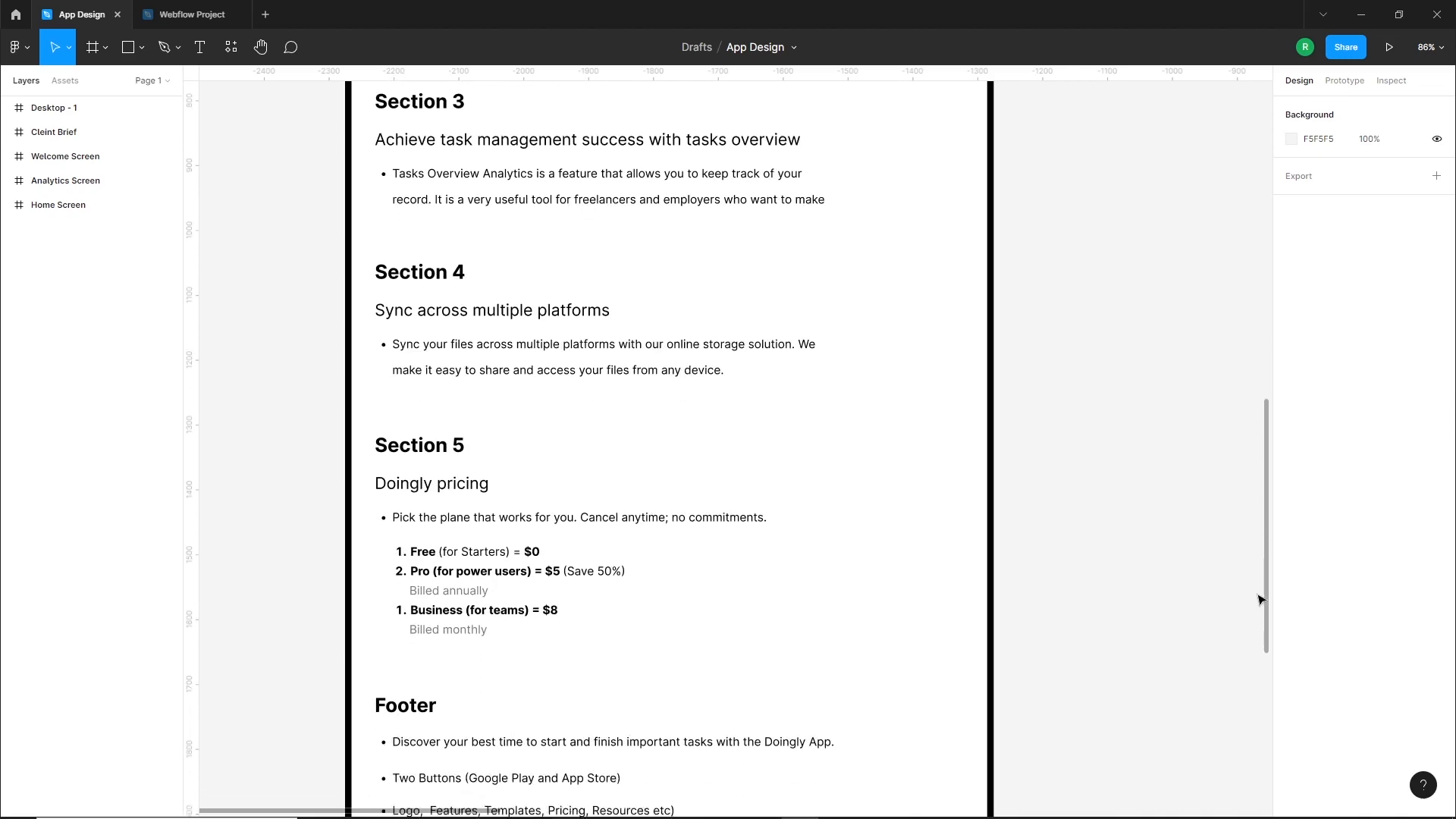
# Review the rest of the client brief and the Welcome, Home and Analytics app screens
pyautogui.scroll(-5, 1075, 555)
pyautogui.moveTo(1082, 319); pyautogui.dragTo(974, 684)
pyautogui.moveTo(969, 351); pyautogui.dragTo(731, 406)
pyautogui.moveTo(1081, 471); pyautogui.dragTo(793, 501)
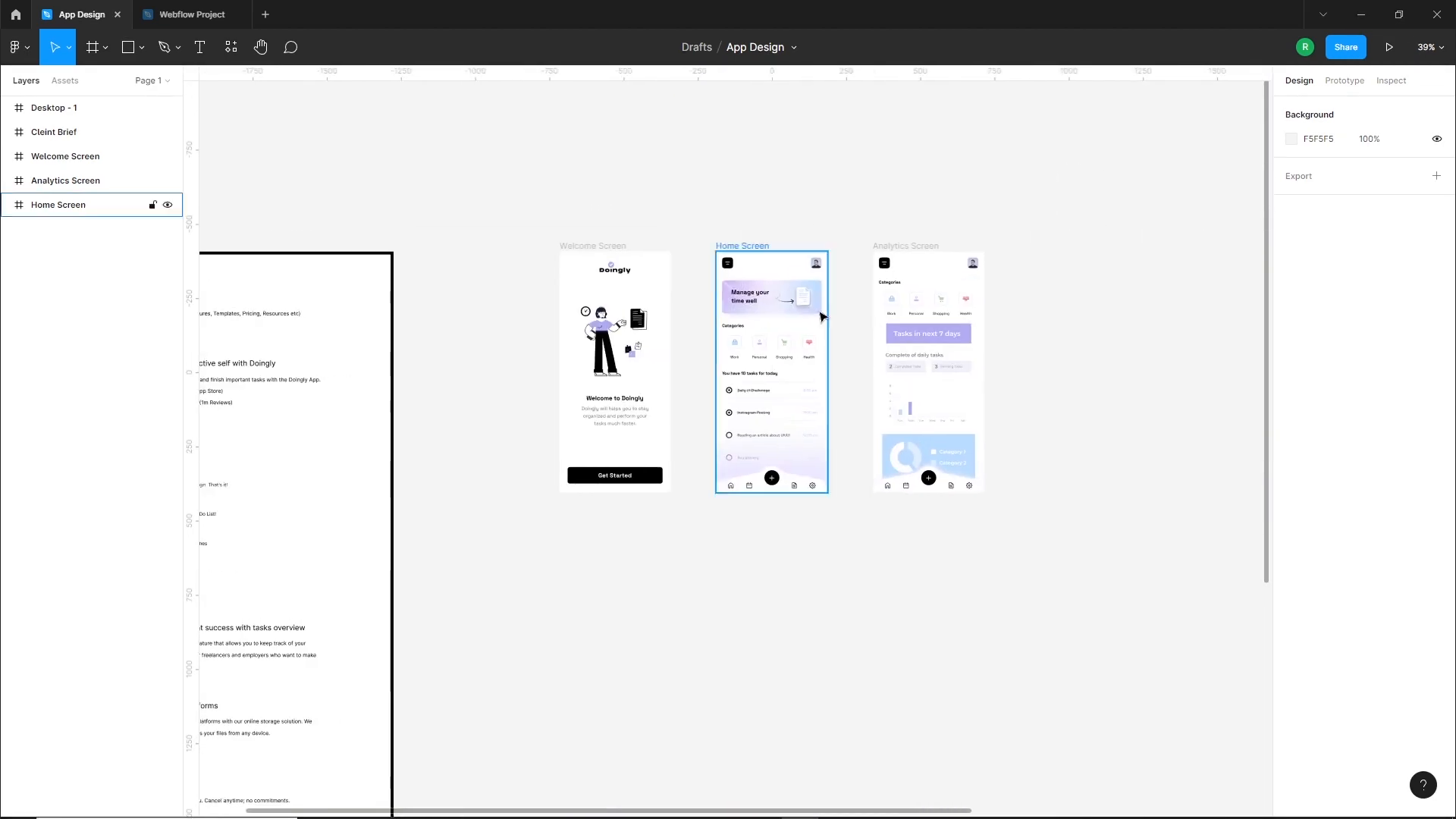
pyautogui.scroll(2, 833, 331)
# Switch to the browser, look through the DesignSense channel's uploaded videos on YouTube, and return to the App Design file
pyautogui.moveTo(886, 813)
pyautogui.click(950, 808)
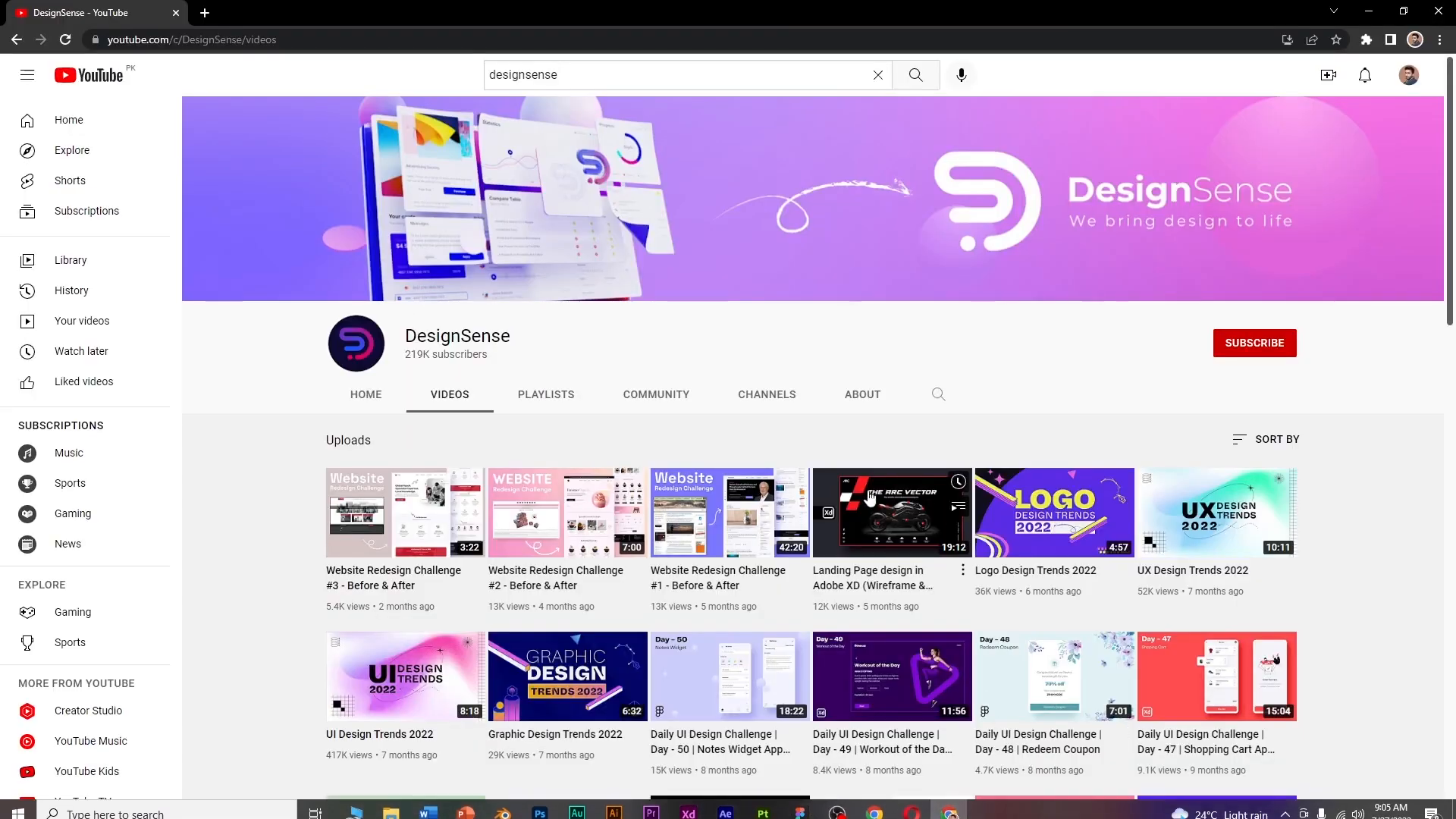
pyautogui.scroll(-6, 1016, 461)
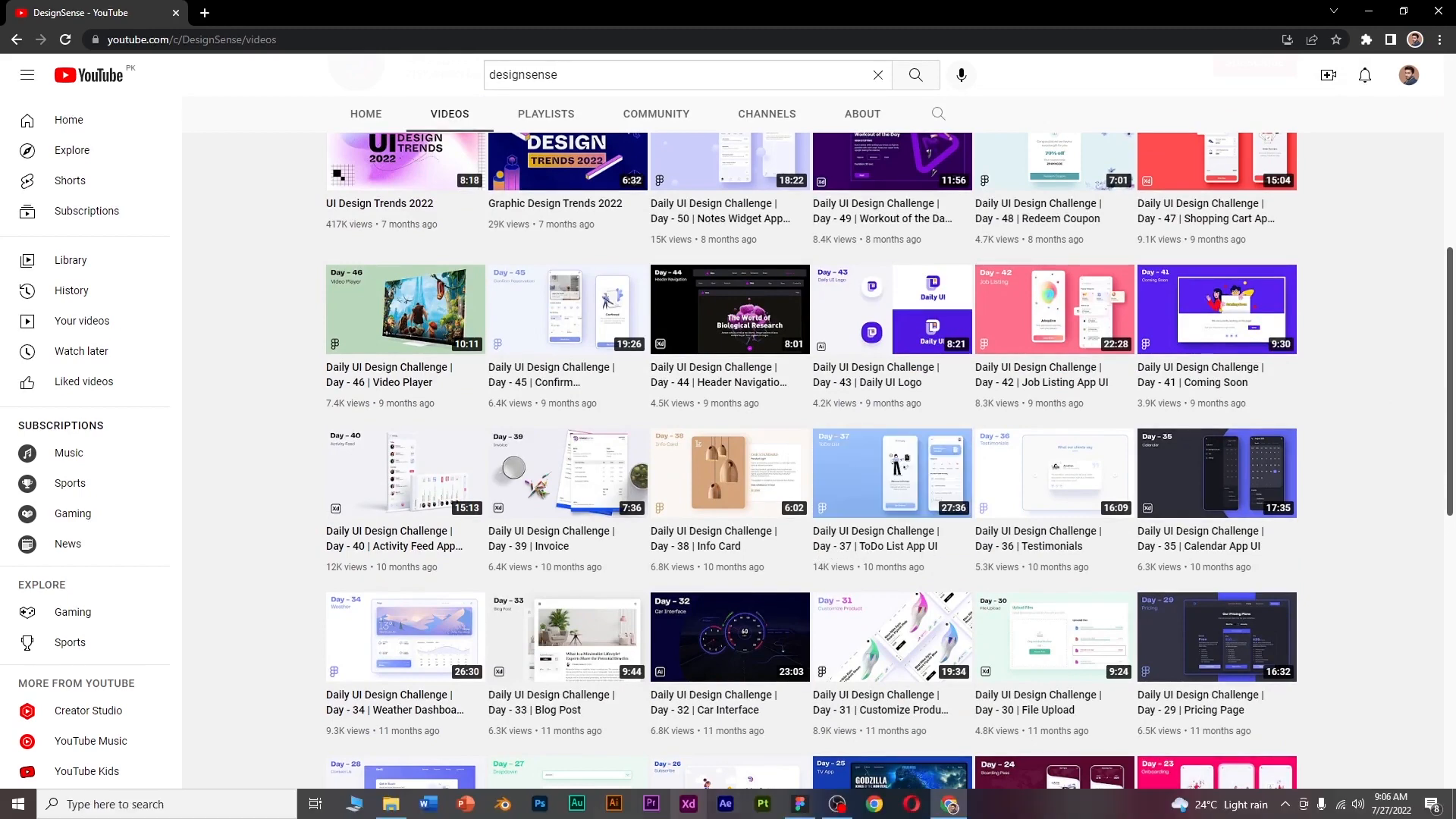
pyautogui.click(801, 804)
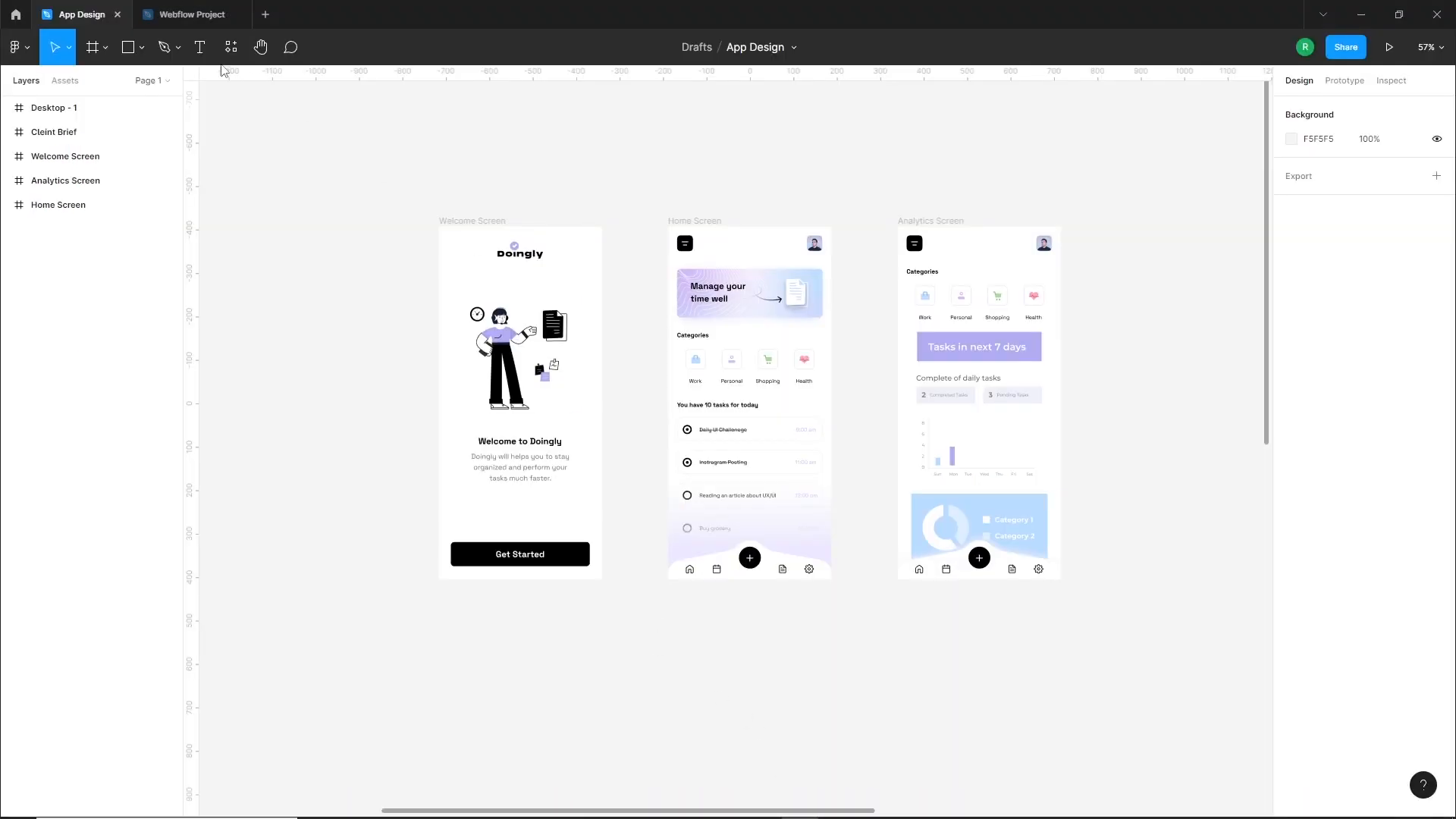
# Copy the client brief frame from App Design into the Webflow Project file and shift it to the left on the canvas
pyautogui.scroll(-3, 464, 289)
pyautogui.moveTo(384, 244); pyautogui.dragTo(807, 241)
pyautogui.click(591, 254)
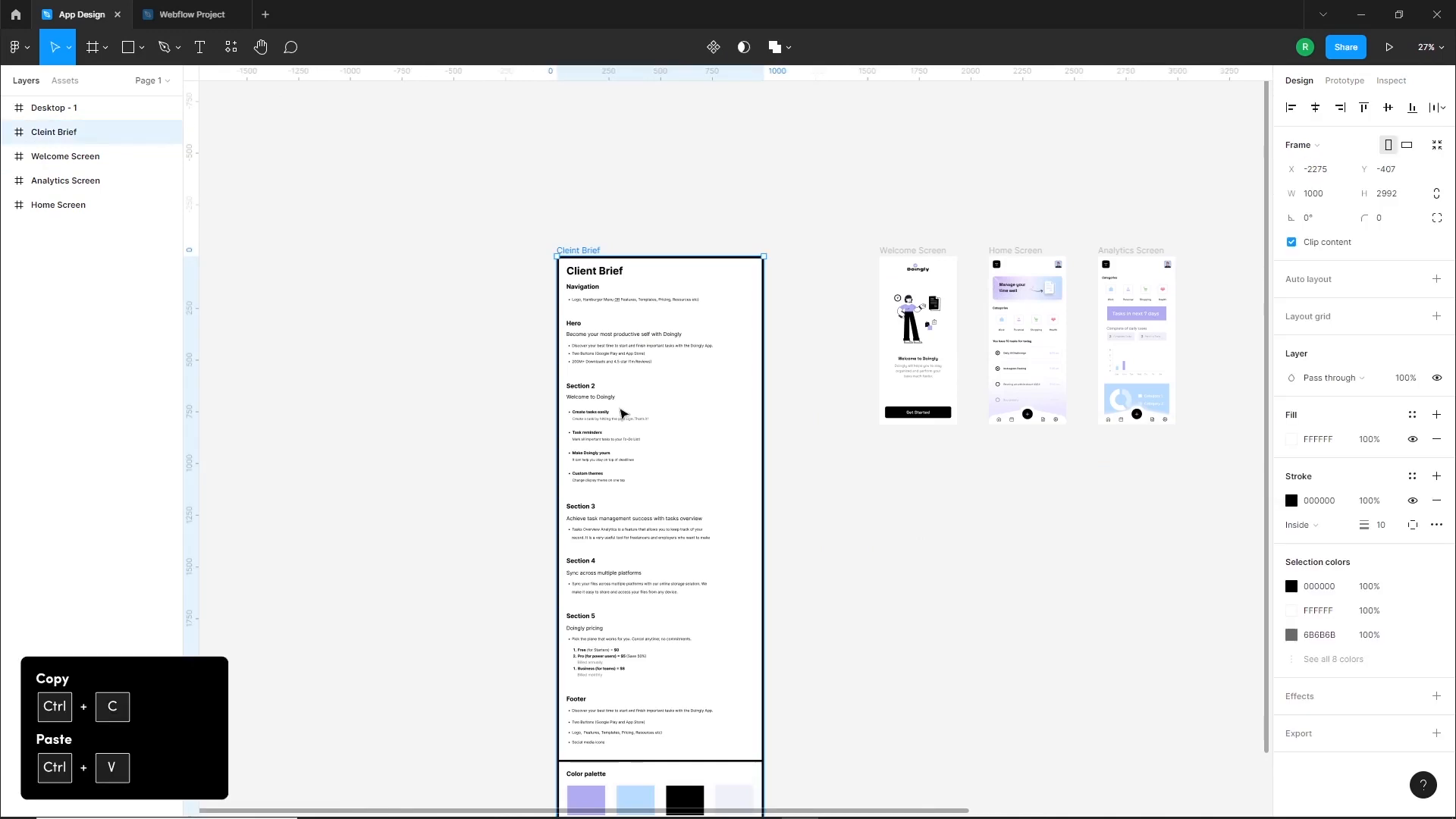
pyautogui.hotkey('ctrl', 'c')
pyautogui.click(192, 14)
pyautogui.hotkey('ctrl', 'v')
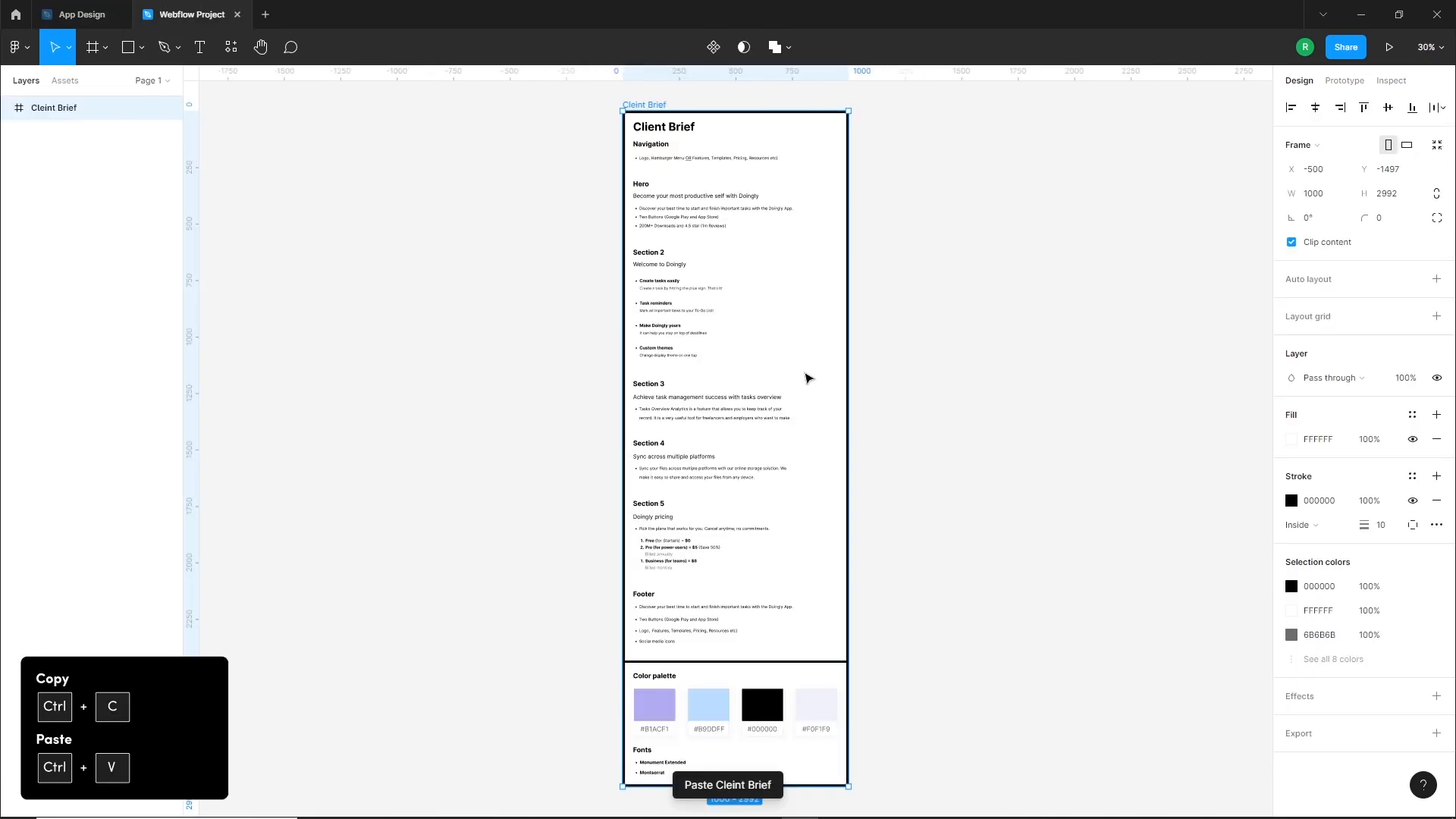
pyautogui.moveTo(703, 180); pyautogui.dragTo(464, 182)
pyautogui.click(795, 255)
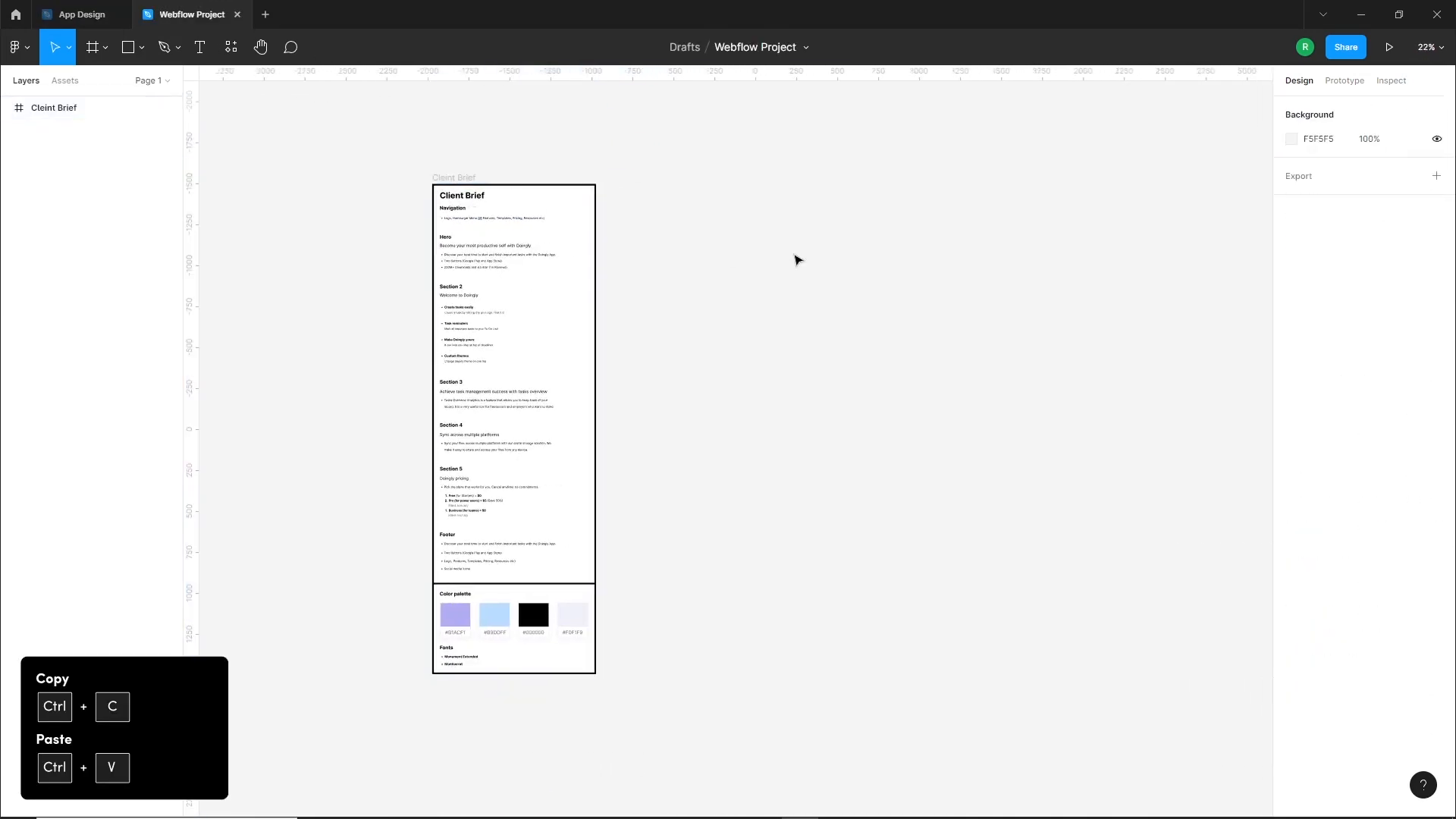
# Add a 1440 × 1024 Desktop frame to the right of the client brief and align its top edge with the brief's
pyautogui.scroll(3, 728, 205)
pyautogui.moveTo(852, 293); pyautogui.dragTo(700, 302)
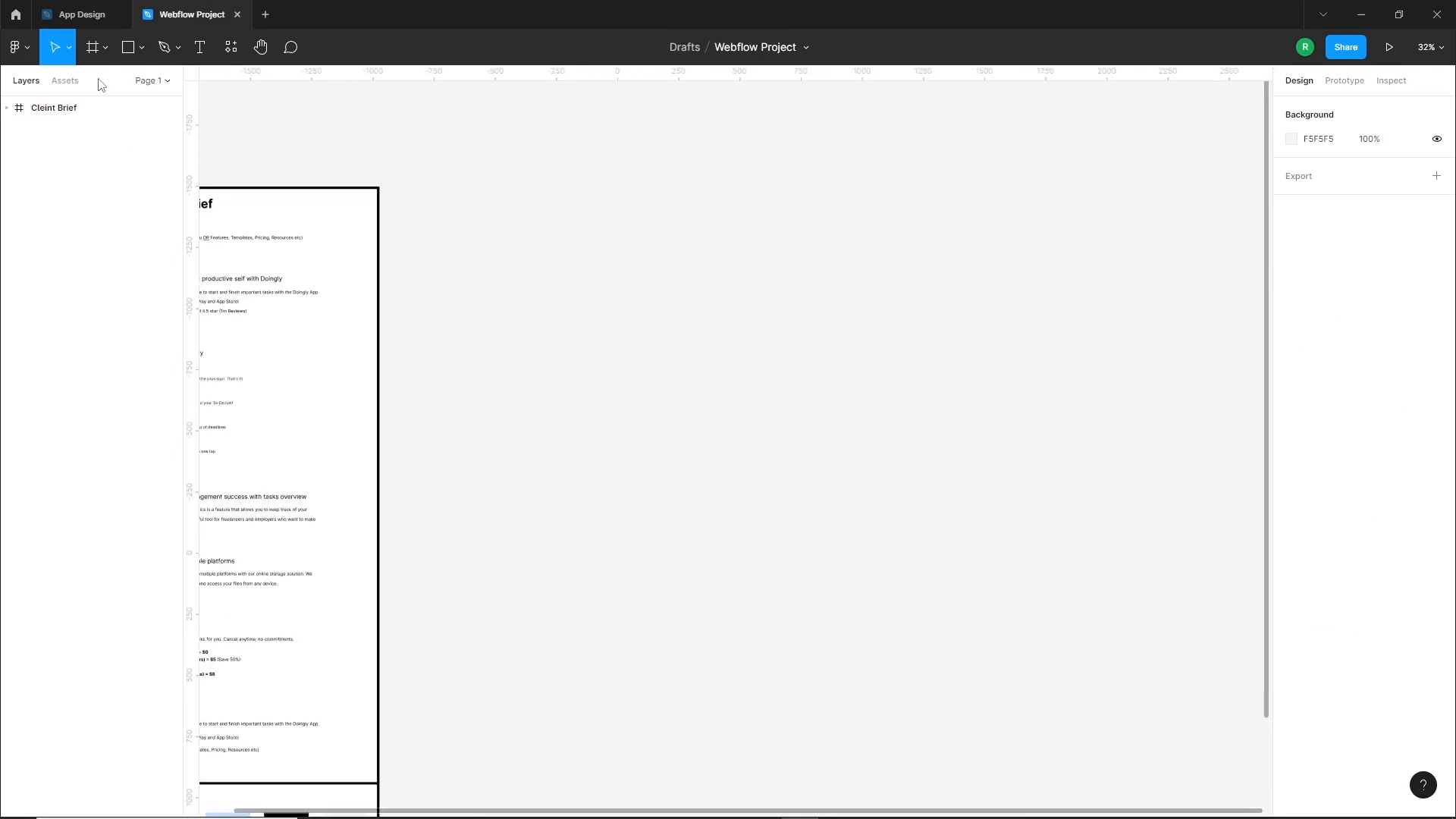
pyautogui.click(93, 50)
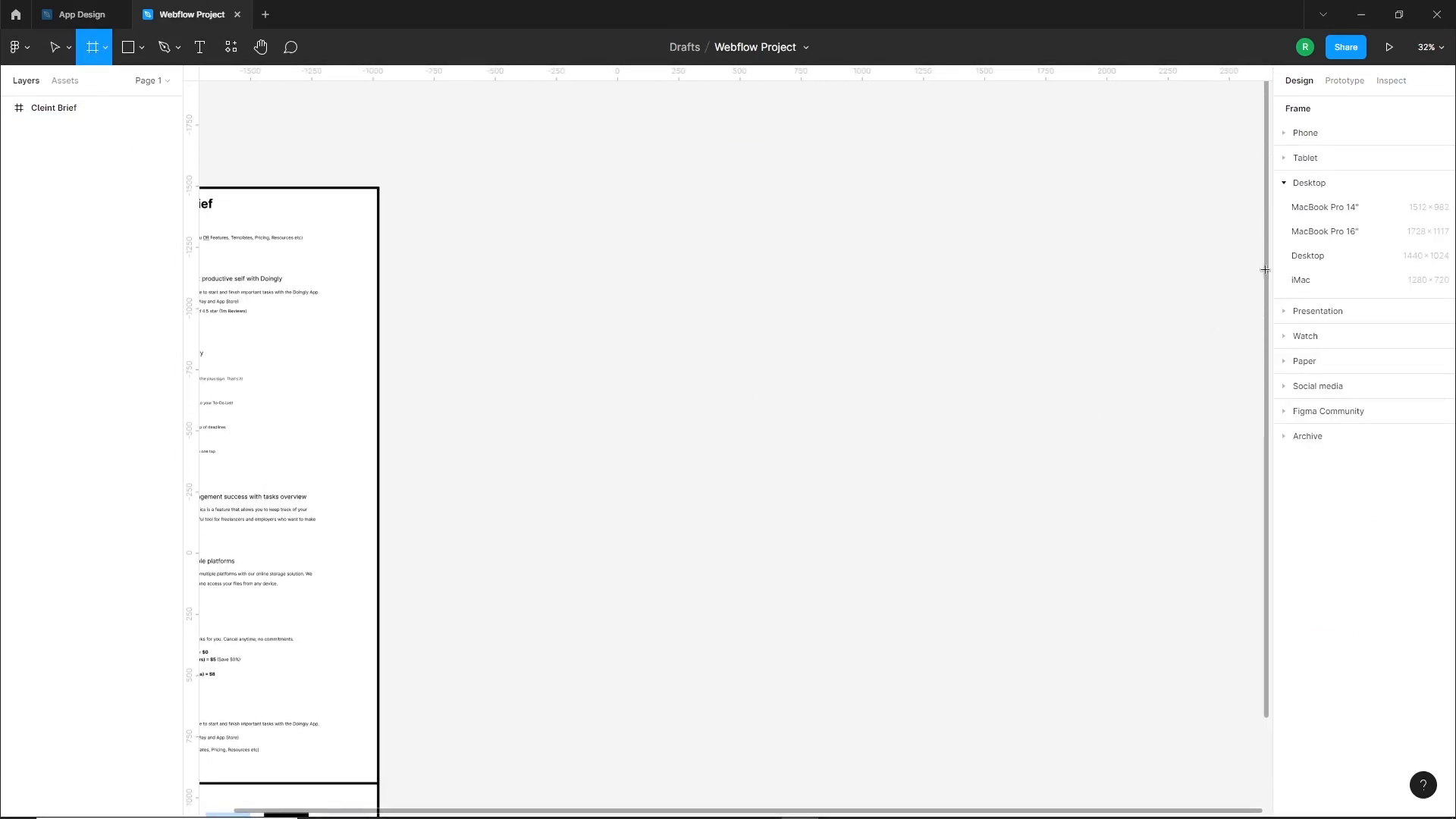
pyautogui.click(1308, 255)
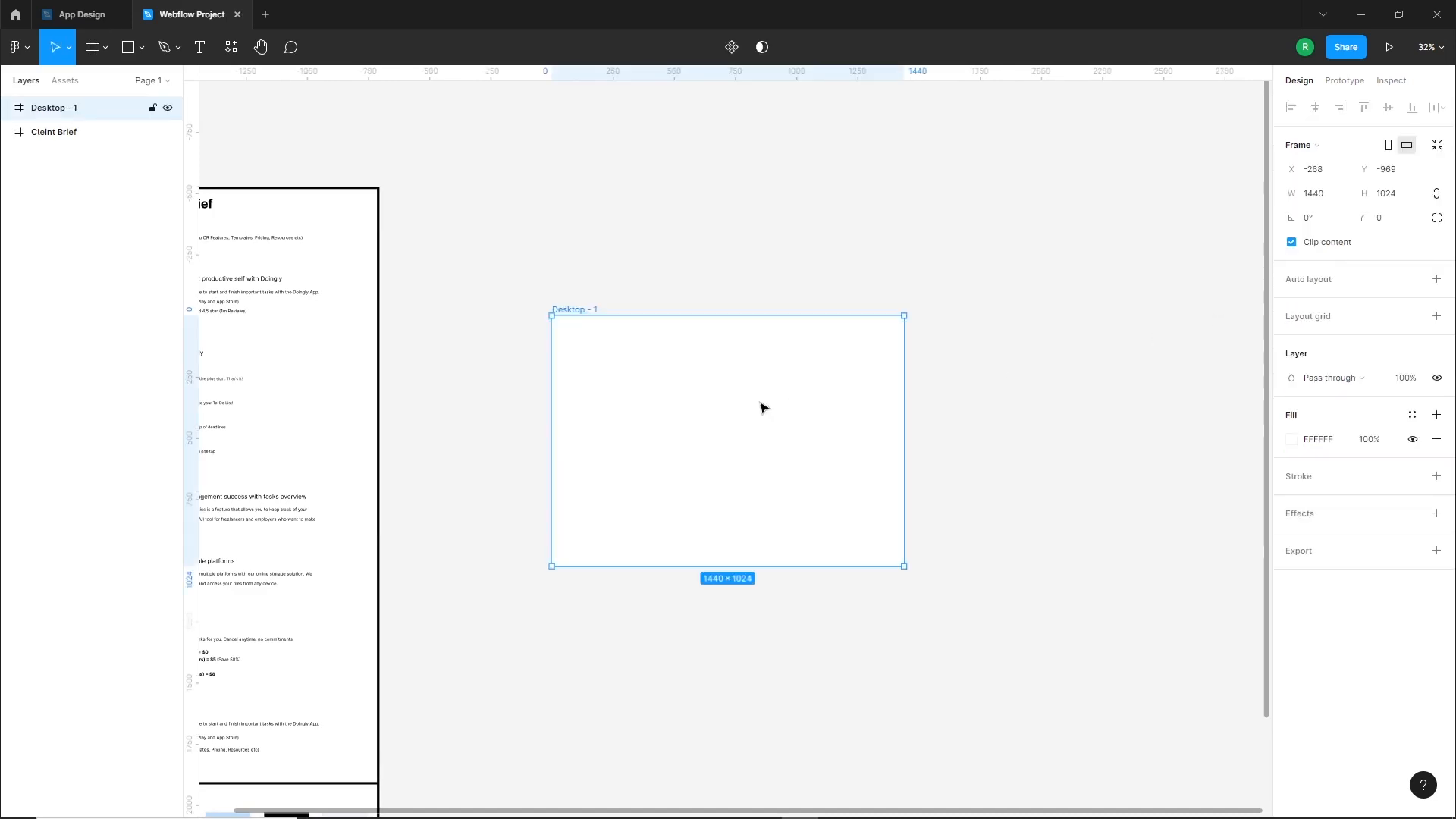
pyautogui.scroll(1, 730, 413)
pyautogui.moveTo(543, 291); pyautogui.dragTo(543, 137)
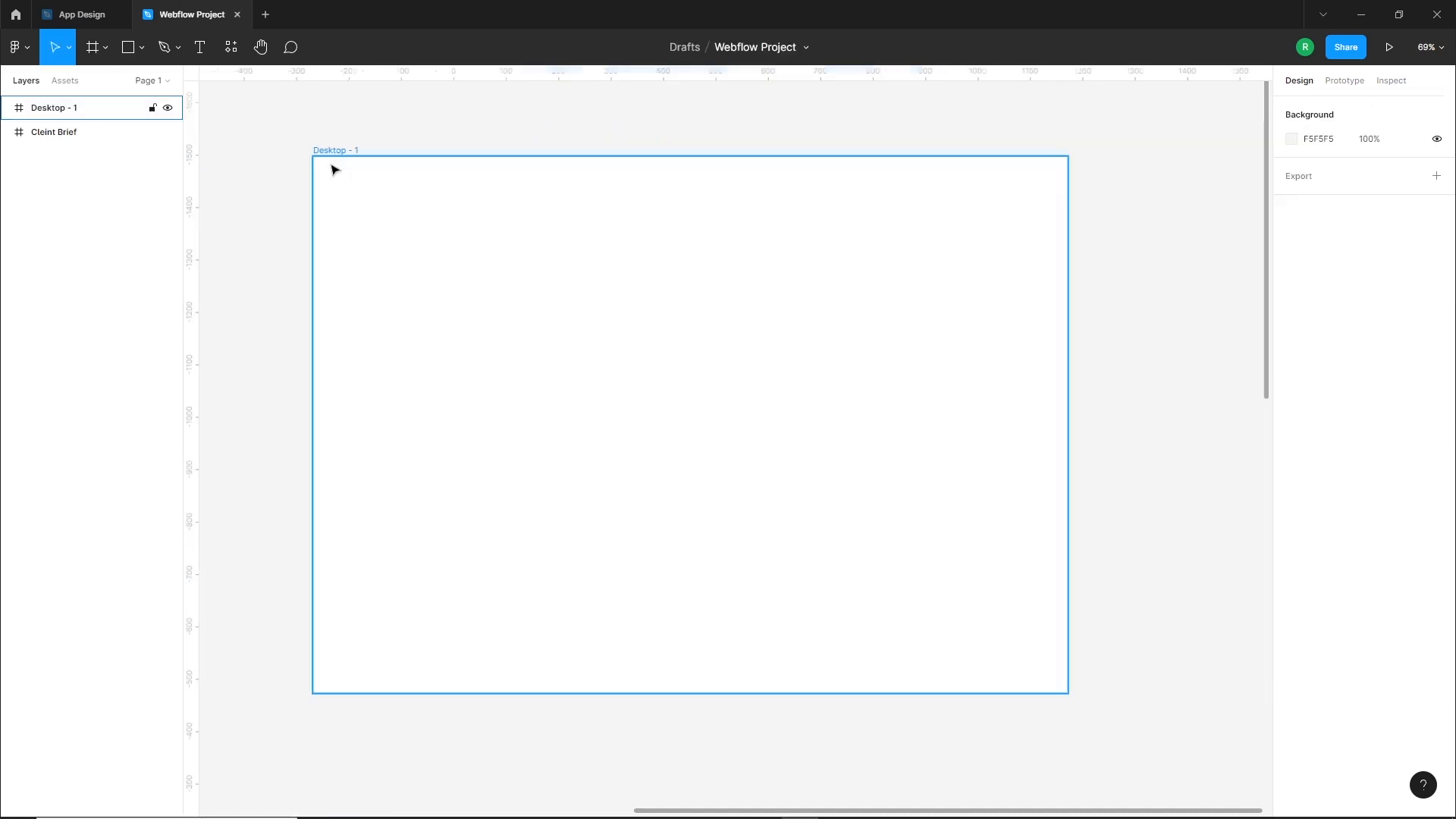
# Add a layout grid of the Columns type to the new desktop frame
pyautogui.click(338, 151)
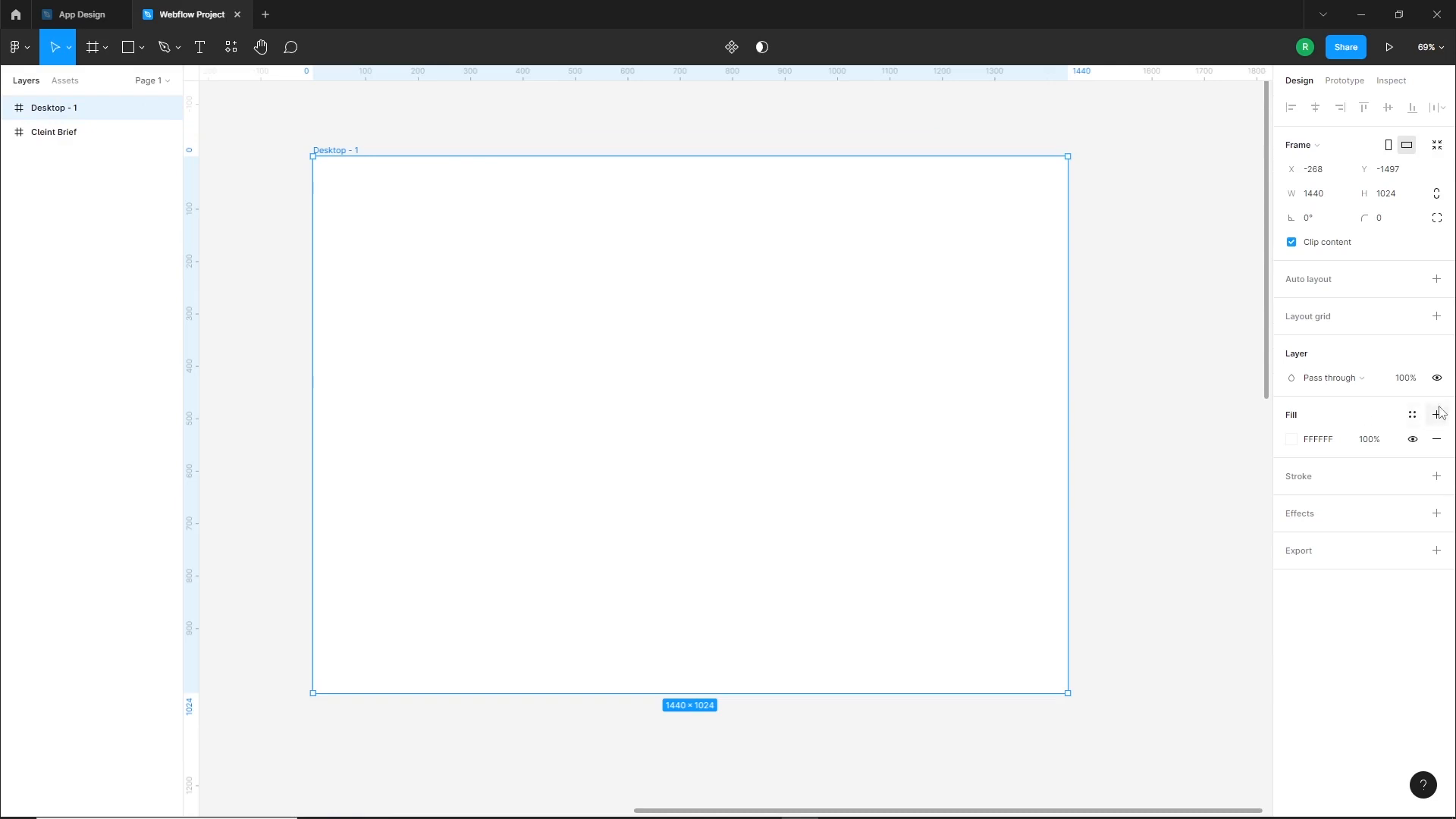
pyautogui.click(1437, 317)
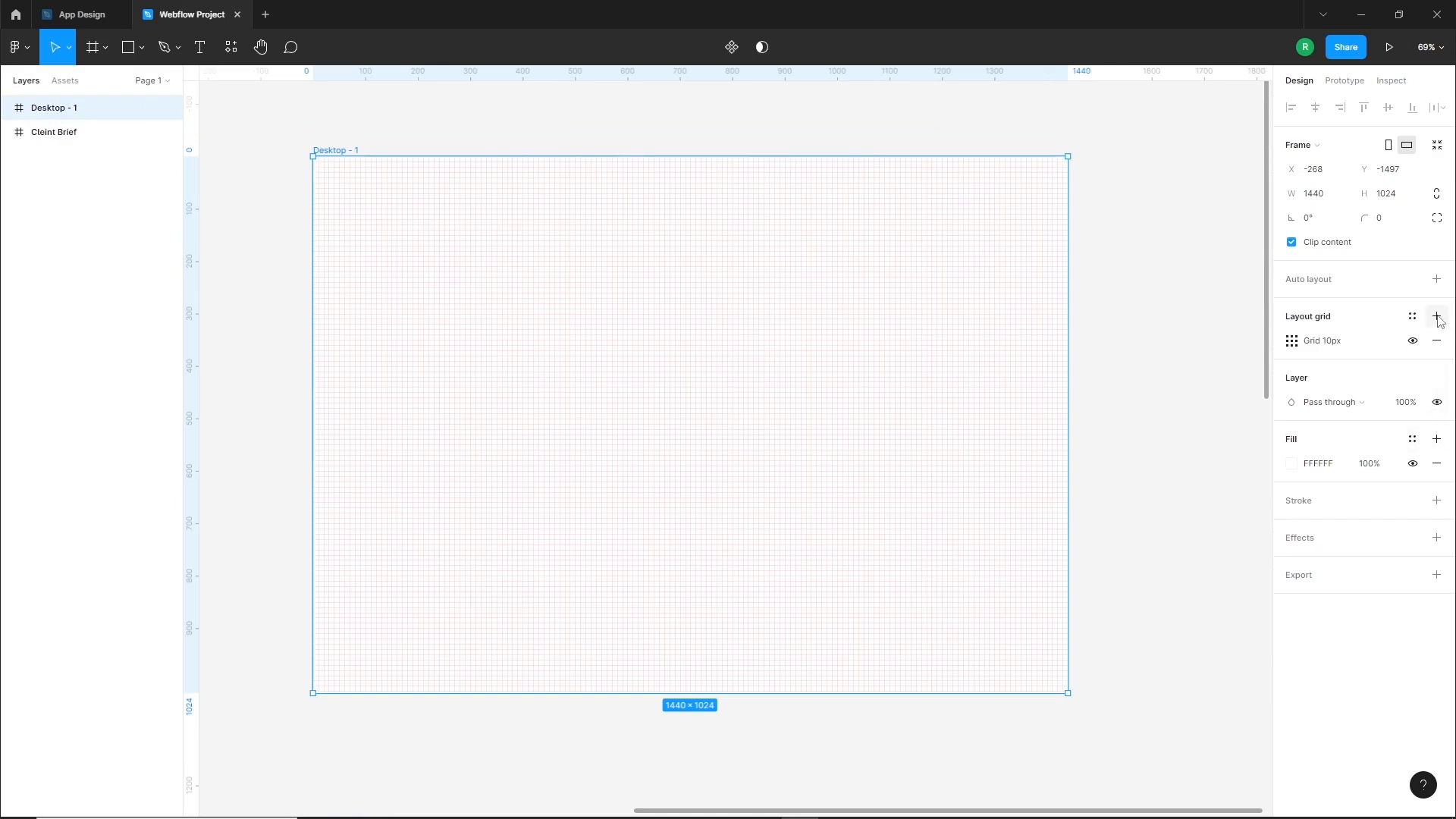
pyautogui.click(1292, 343)
pyautogui.click(1143, 354)
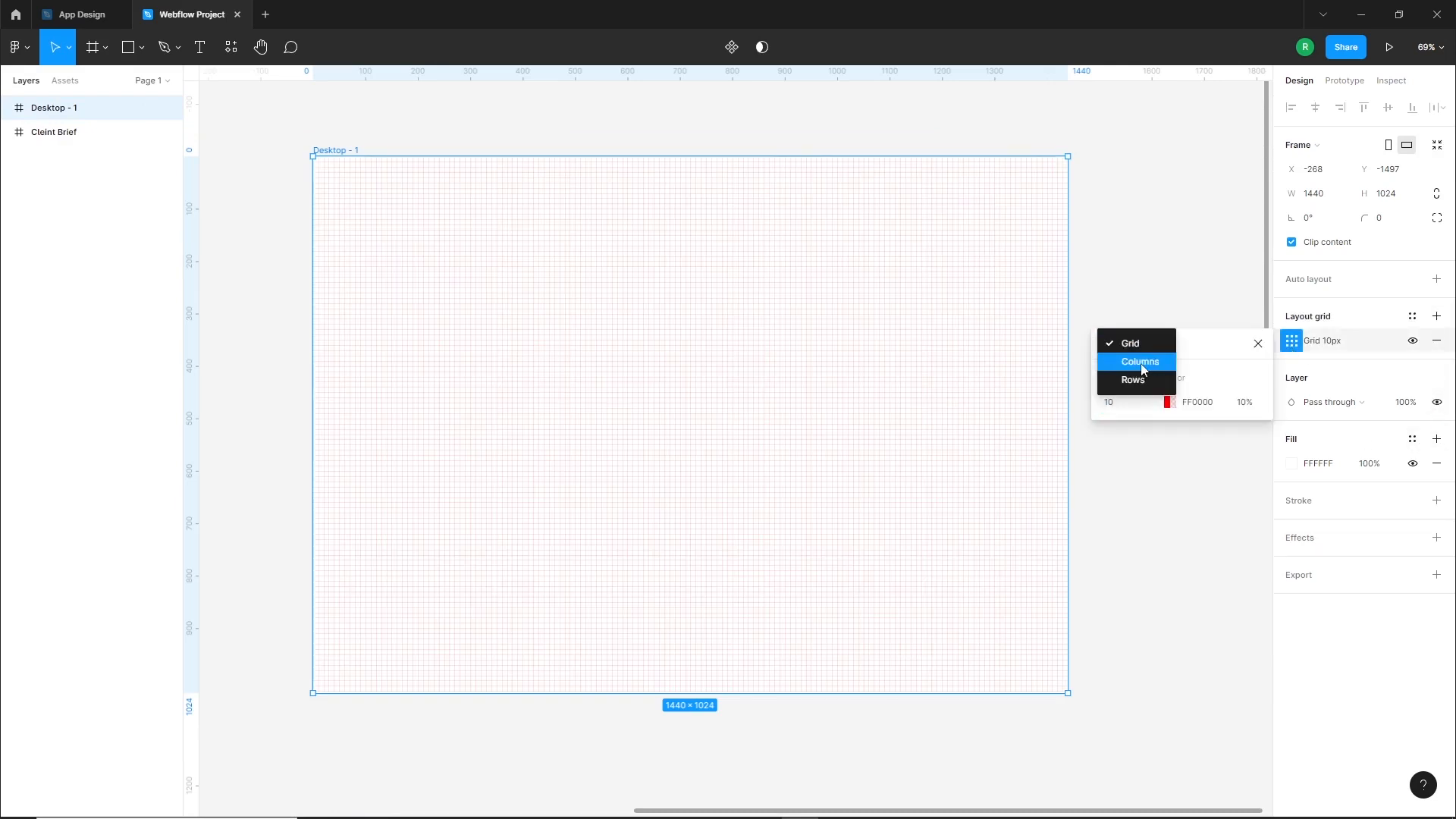
pyautogui.click(1141, 362)
# Set the column grid's color to 9DA7FF and its margin to 80
pyautogui.click(1169, 402)
pyautogui.moveTo(1090, 423); pyautogui.dragTo(981, 411)
pyautogui.click(1037, 621)
pyautogui.click(1081, 411)
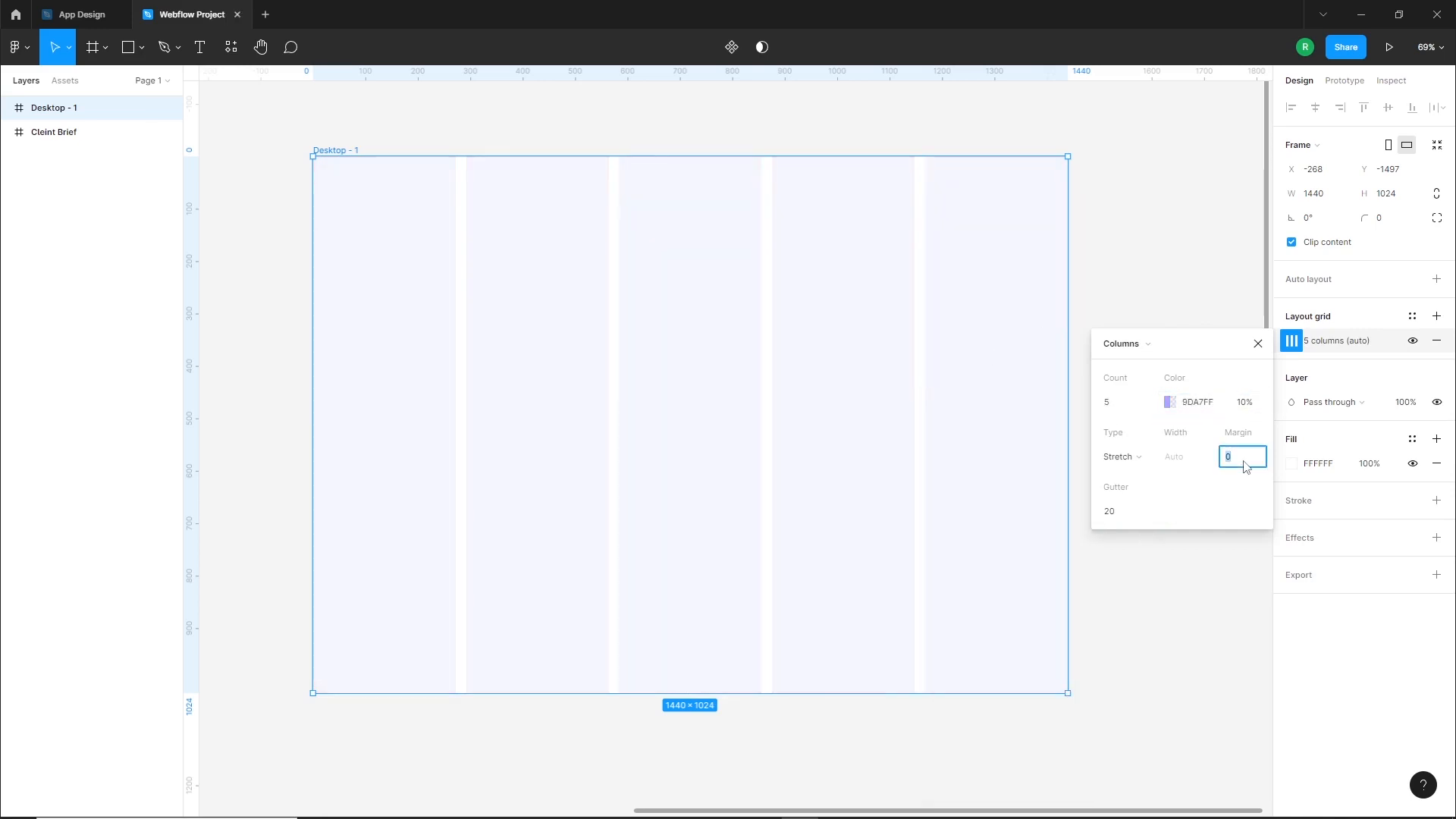
pyautogui.press('Return')
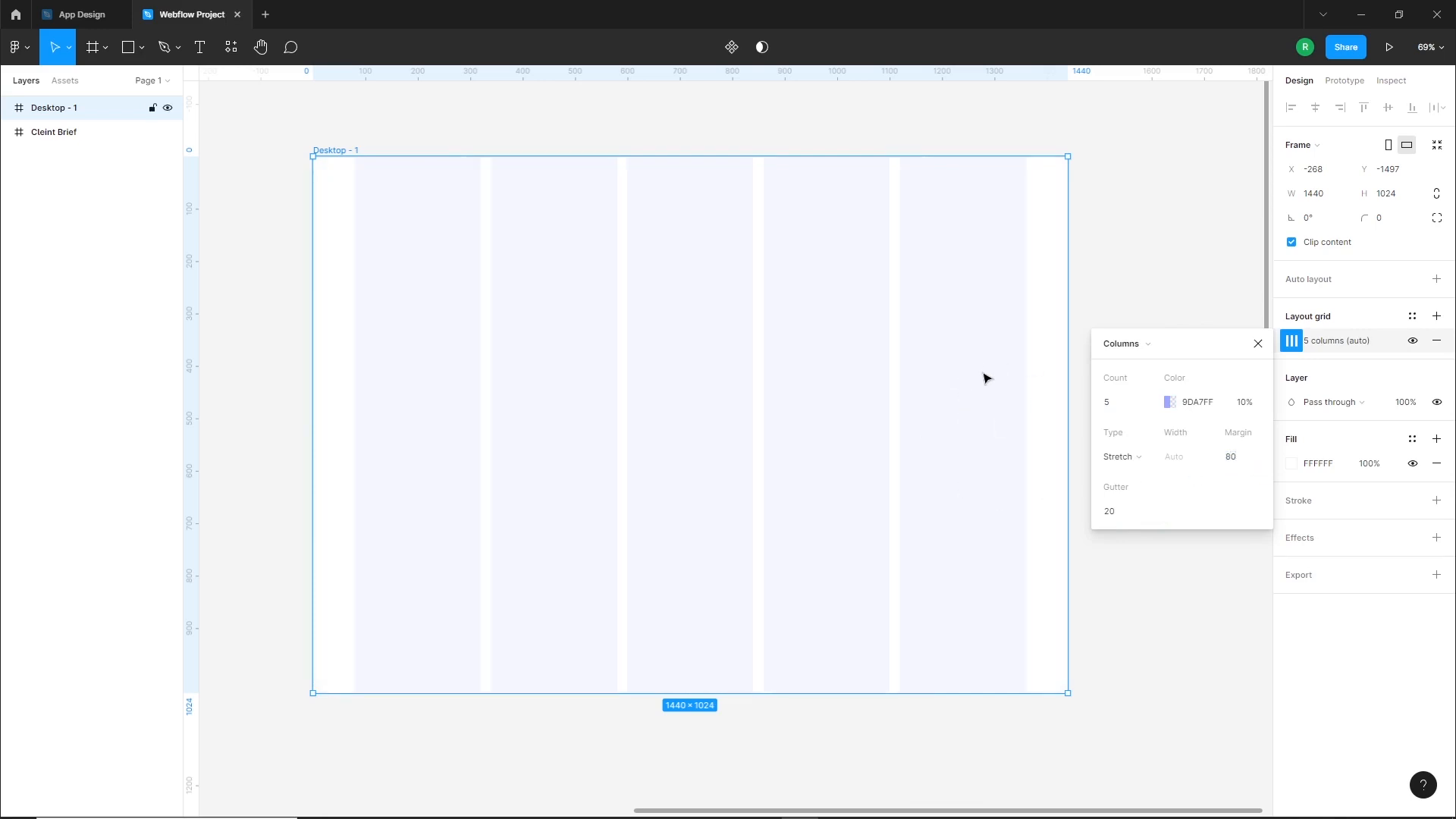
pyautogui.click(1118, 572)
# Rename the desktop frame as Low fidelity wireframe
pyautogui.scroll(-3, 1206, 452)
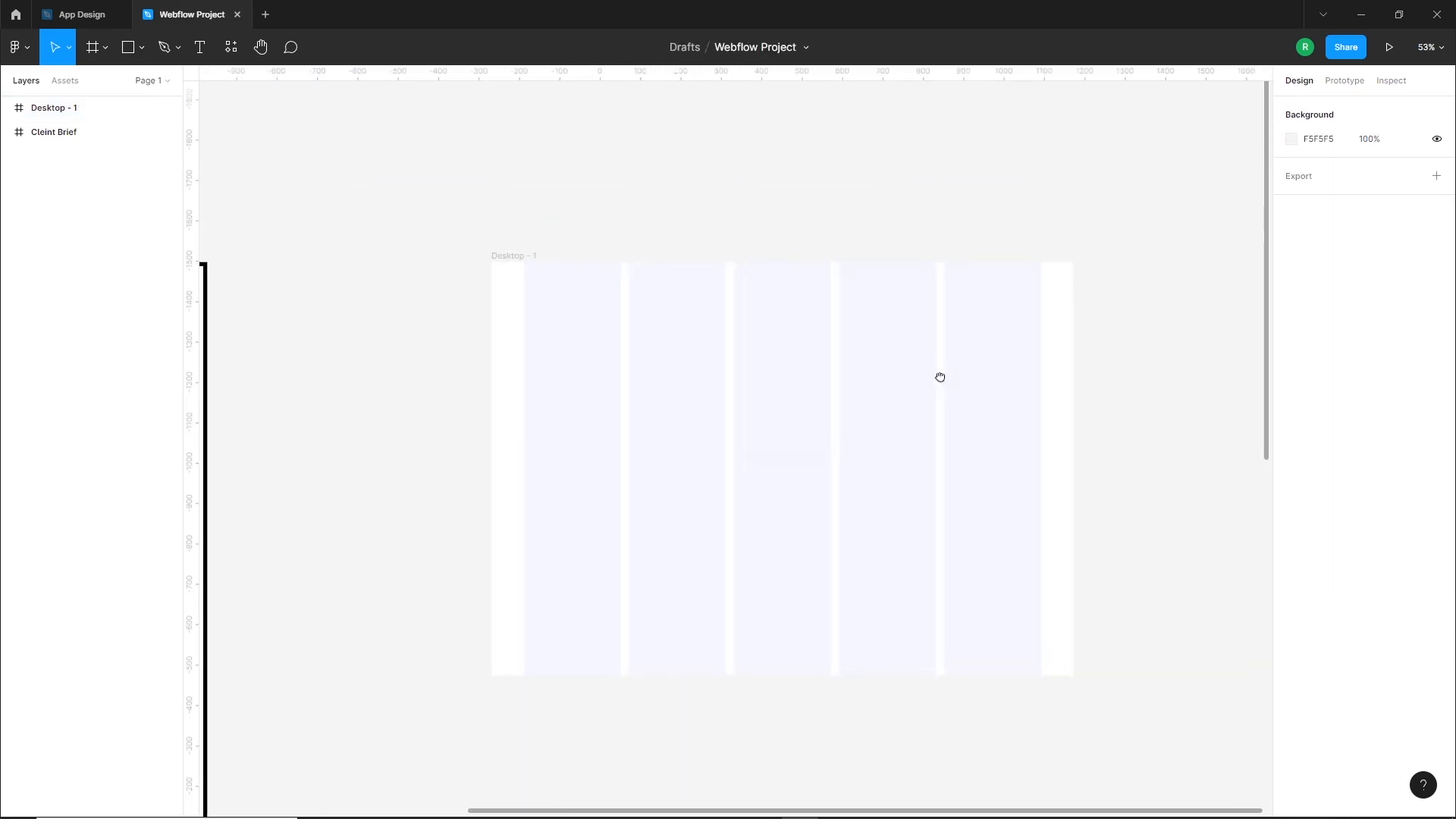
pyautogui.scroll(4, 510, 444)
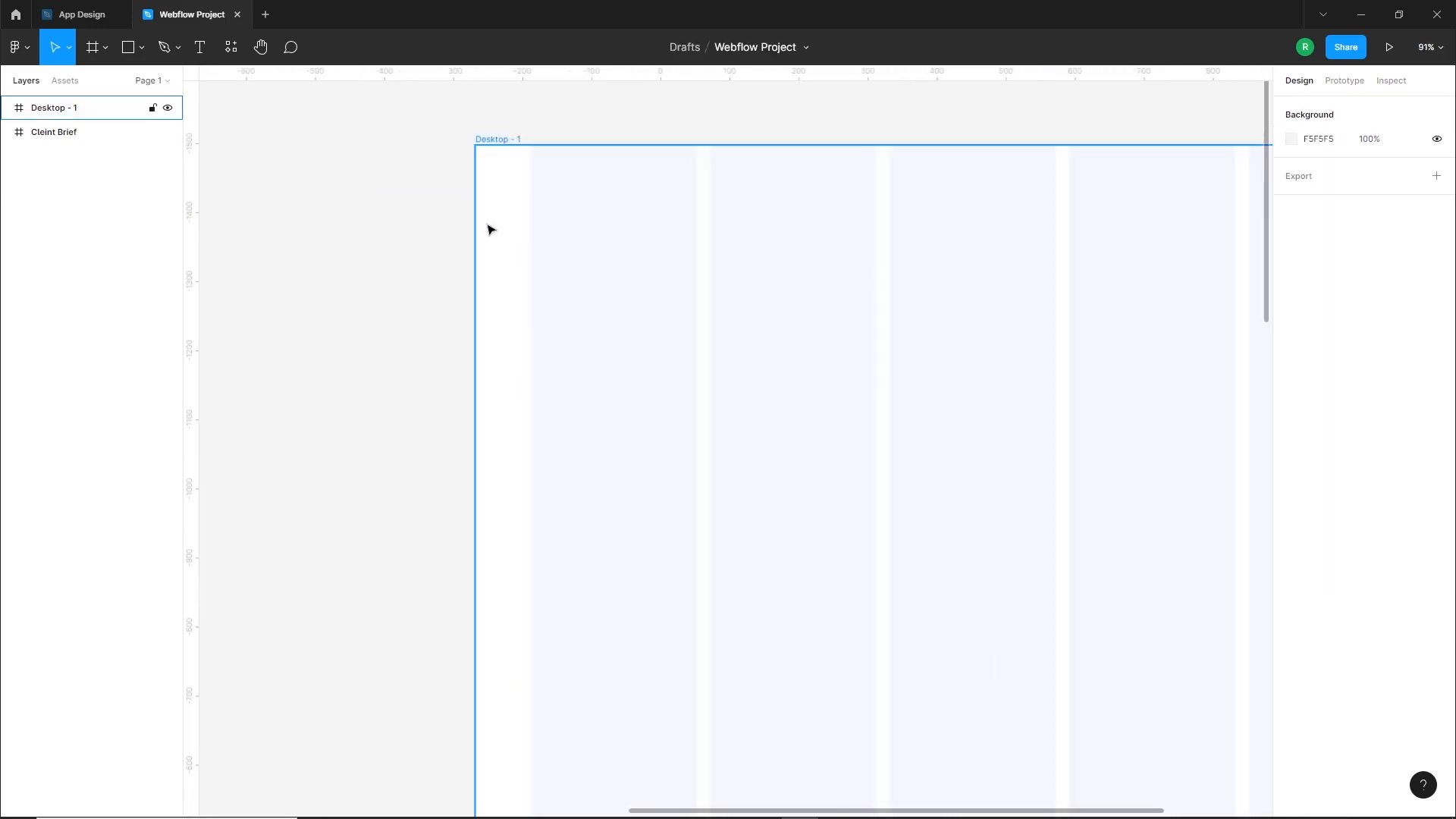
pyautogui.click(497, 138)
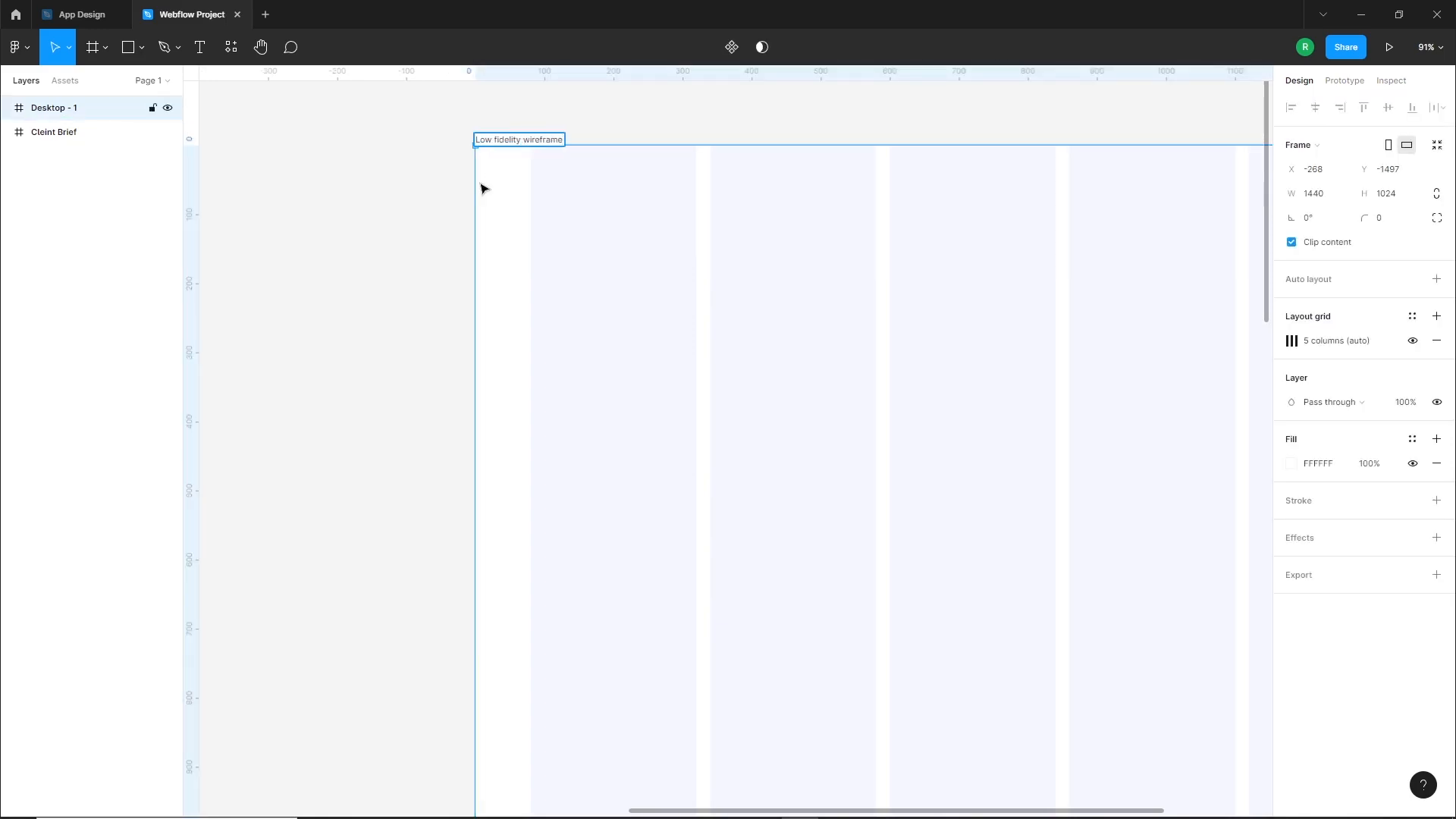
pyautogui.click(453, 195)
# Create a color style named 1 from the #B1ACF1 swatch in the client brief's color palette
pyautogui.scroll(-4, 564, 299)
pyautogui.moveTo(869, 365); pyautogui.dragTo(845, 379)
pyautogui.scroll(-3, 903, 407)
pyautogui.scroll(-5, 744, 189)
pyautogui.scroll(3, 624, 527)
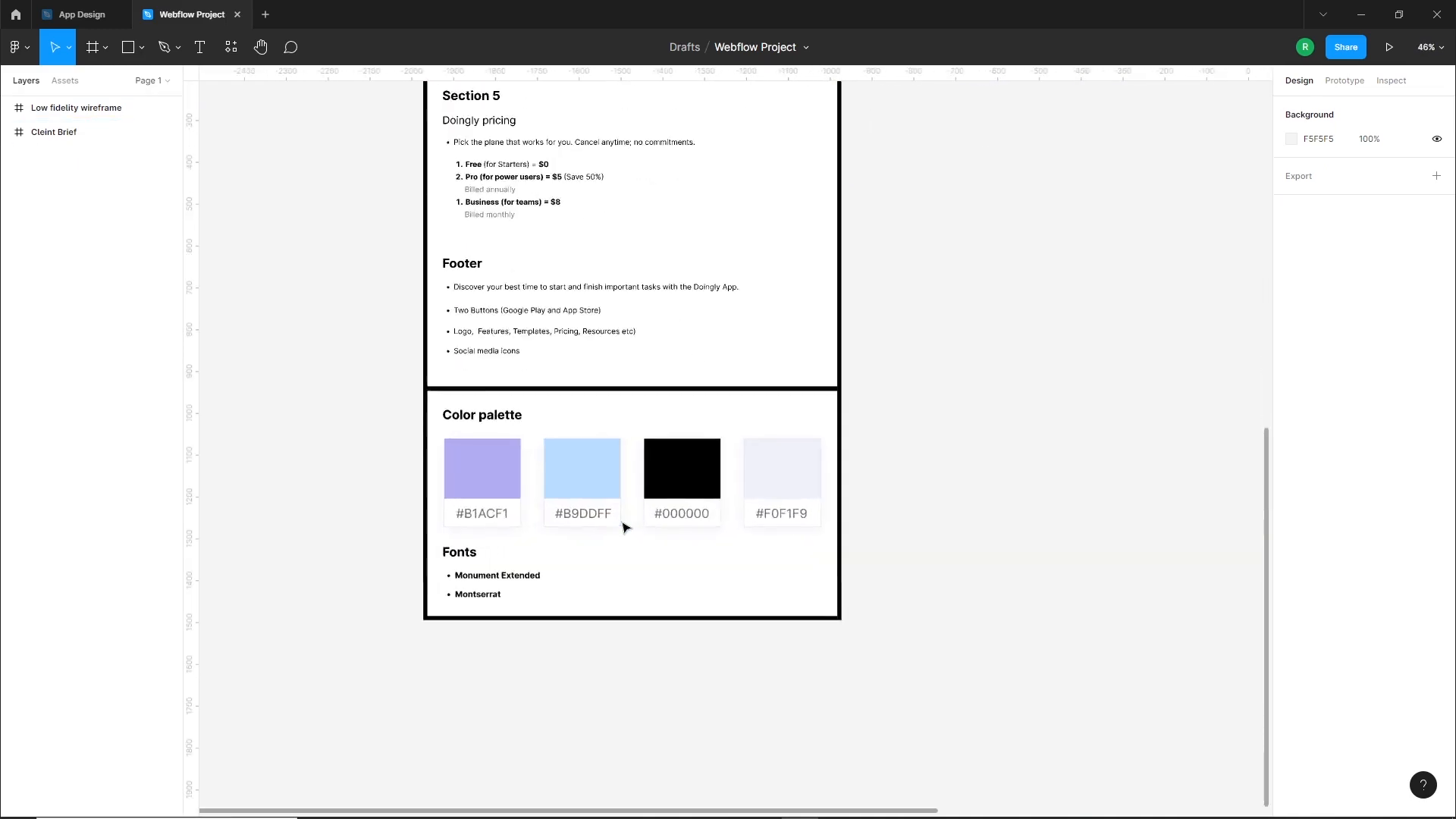
pyautogui.scroll(2, 622, 524)
pyautogui.scroll(2, 377, 556)
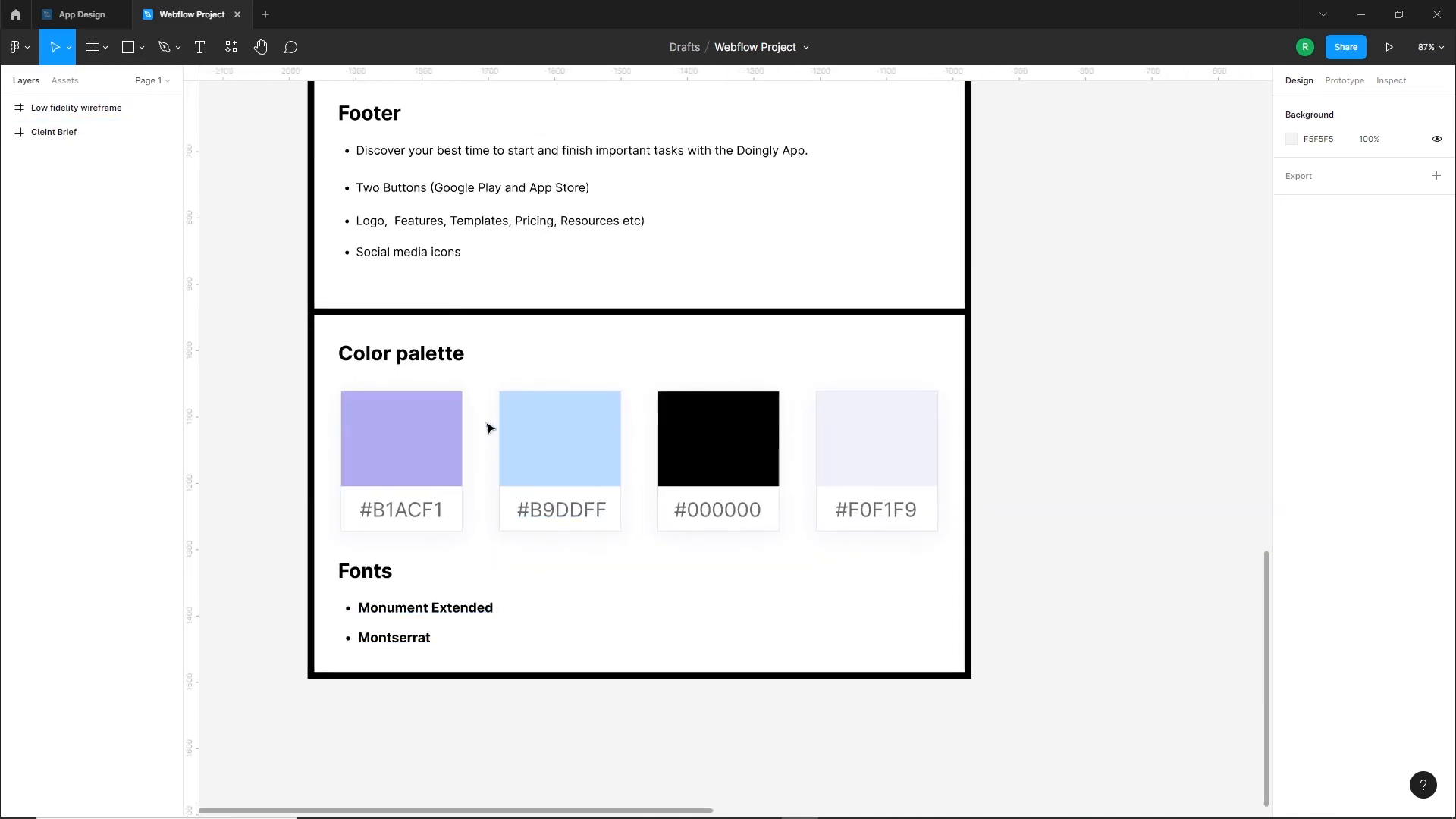
pyautogui.click(419, 465)
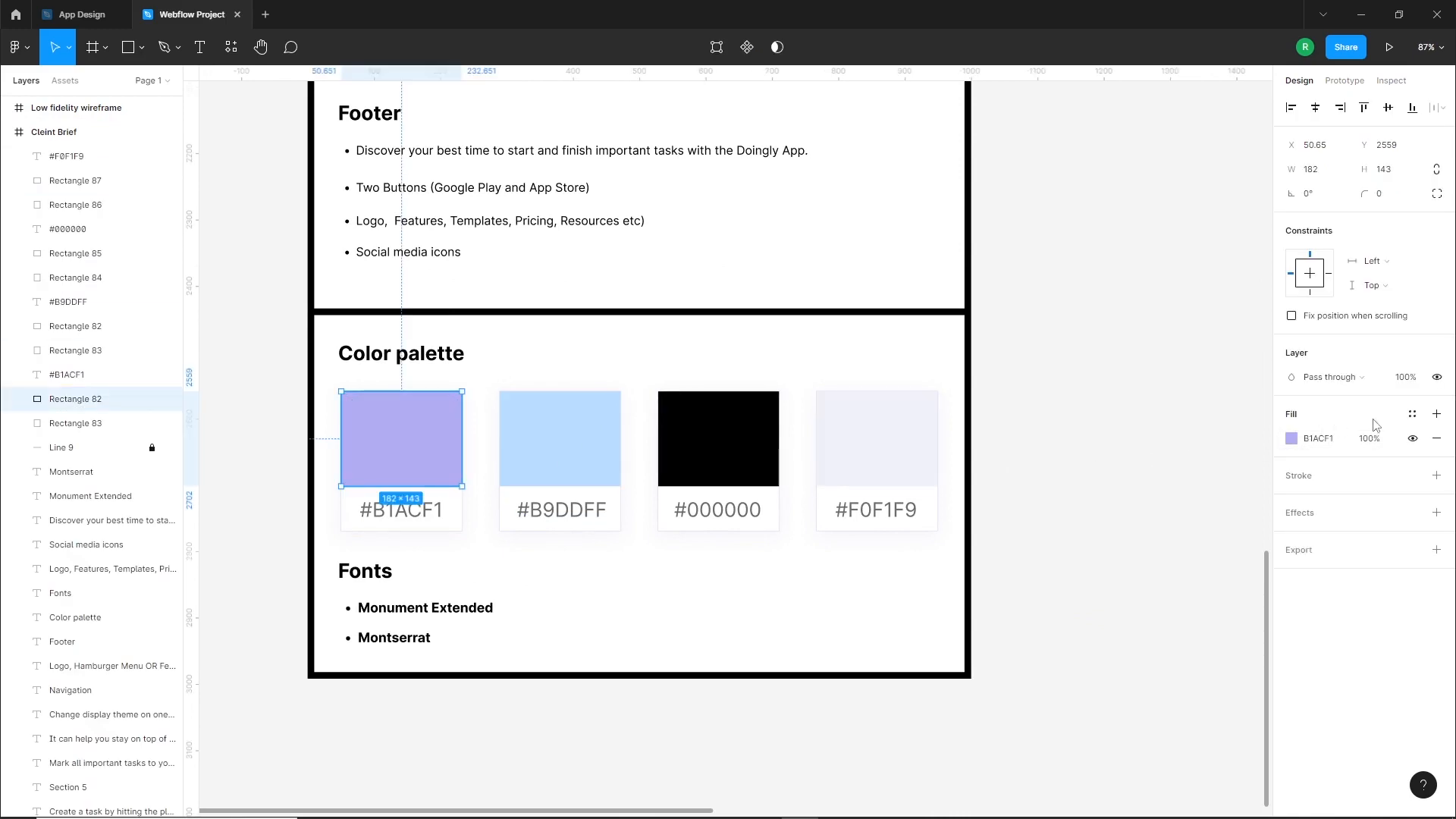
pyautogui.click(1413, 415)
pyautogui.click(1432, 444)
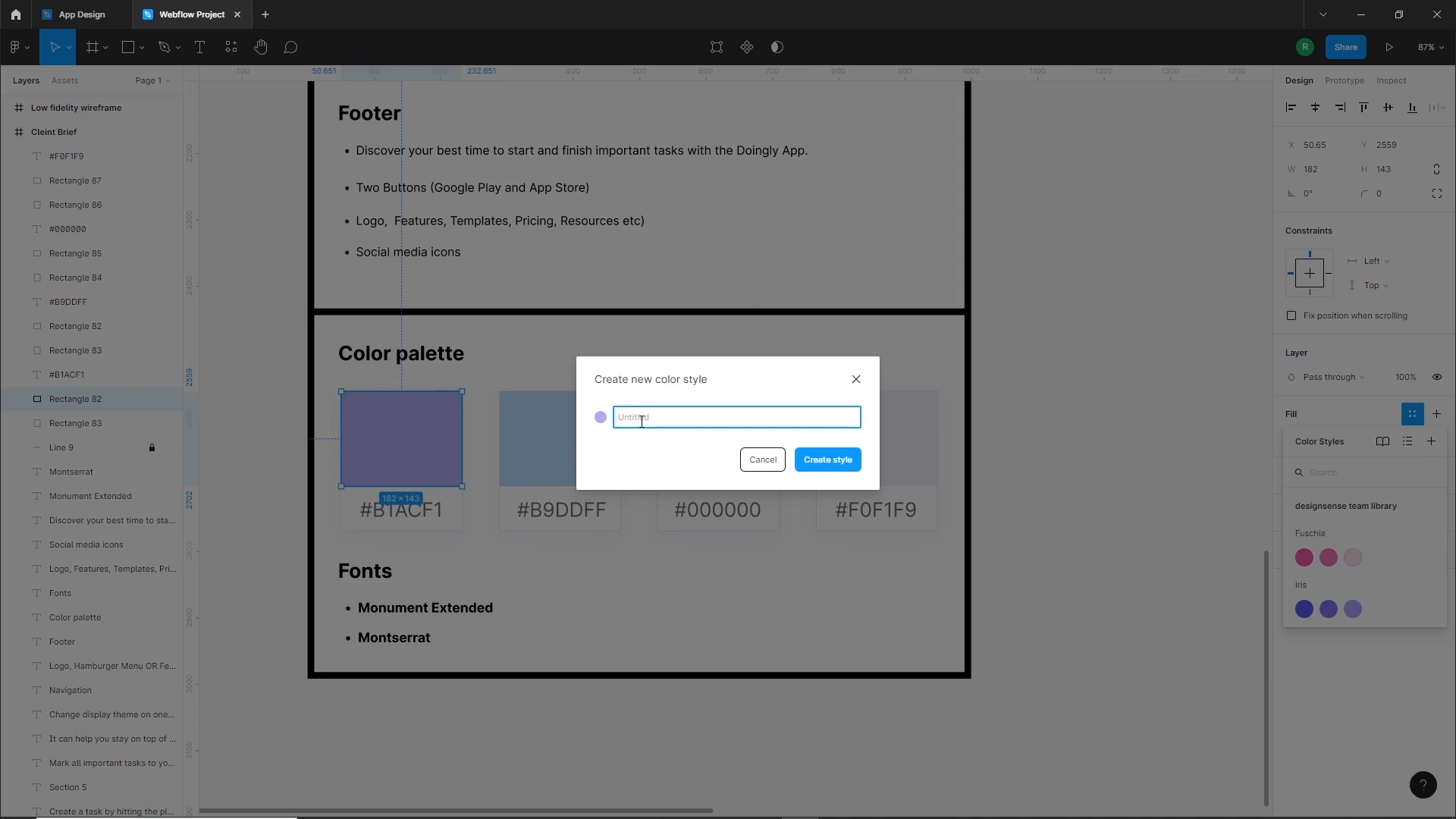
pyautogui.press('Escape')
# Create a color style named 2 from the palette's #B9DDFF swatch
pyautogui.click(602, 434)
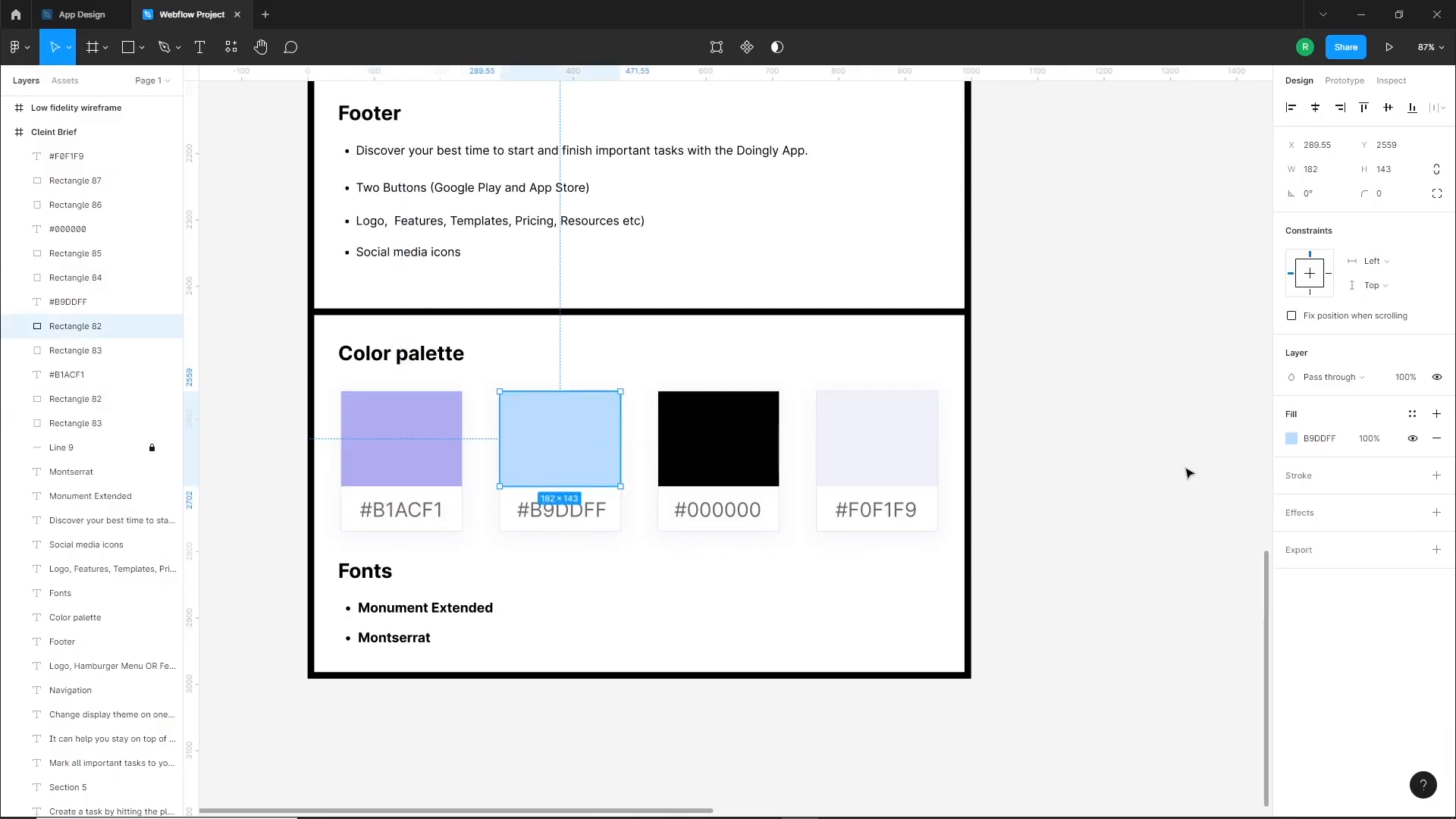
pyautogui.click(1413, 415)
pyautogui.click(1430, 444)
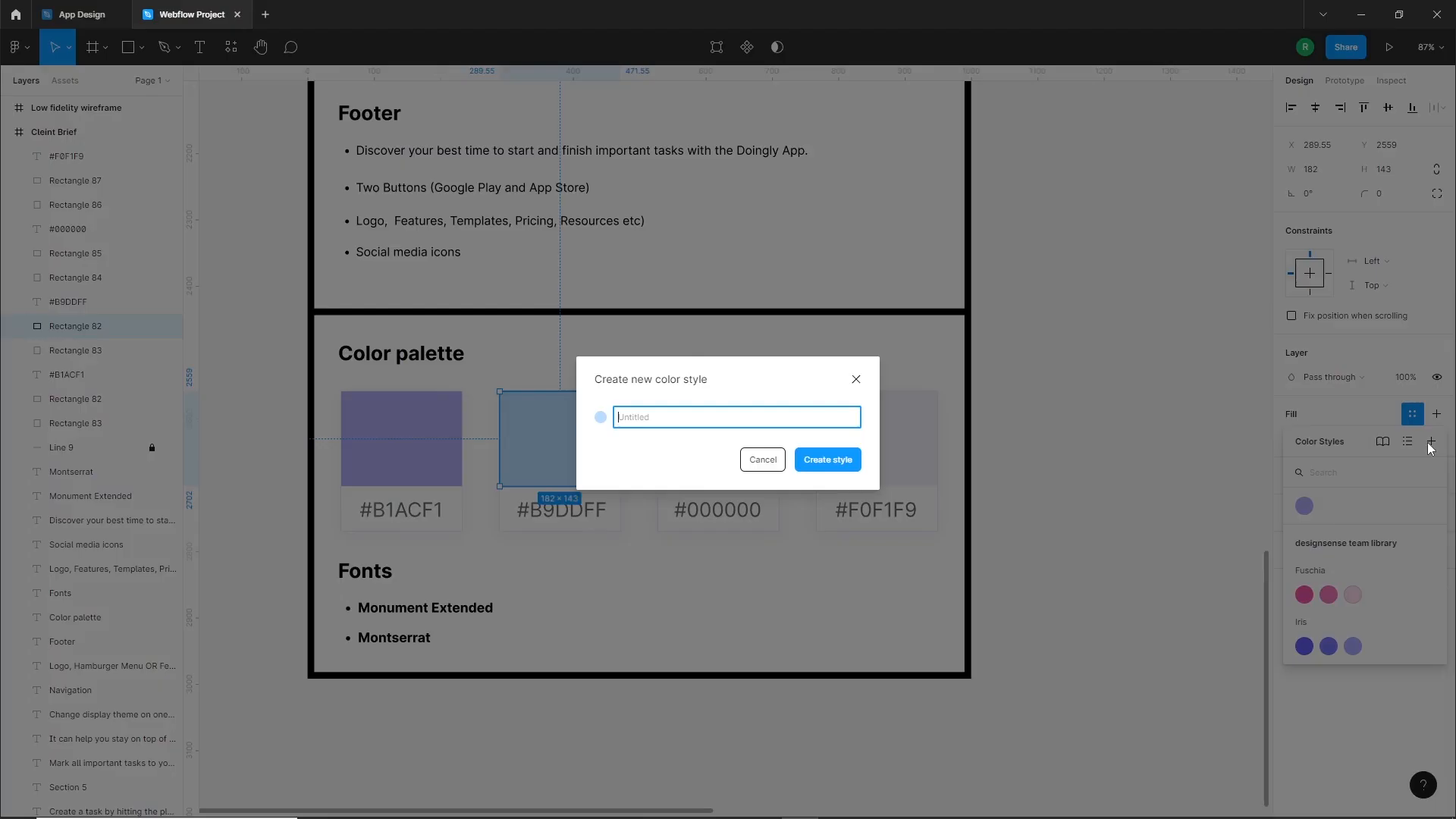
pyautogui.click(813, 461)
# Create a color style named 3 from the palette's #F0F1F9 swatch
pyautogui.click(719, 439)
pyautogui.click(877, 438)
pyautogui.click(1413, 415)
pyautogui.click(1431, 443)
pyautogui.write('3')
pyautogui.click(826, 462)
pyautogui.click(833, 459)
# Check the brief's navigation items and add the text LOGO at the wireframe's upper left, aligned with the first column's left edge
pyautogui.scroll(-4, 835, 458)
pyautogui.moveTo(1138, 151); pyautogui.dragTo(836, 552)
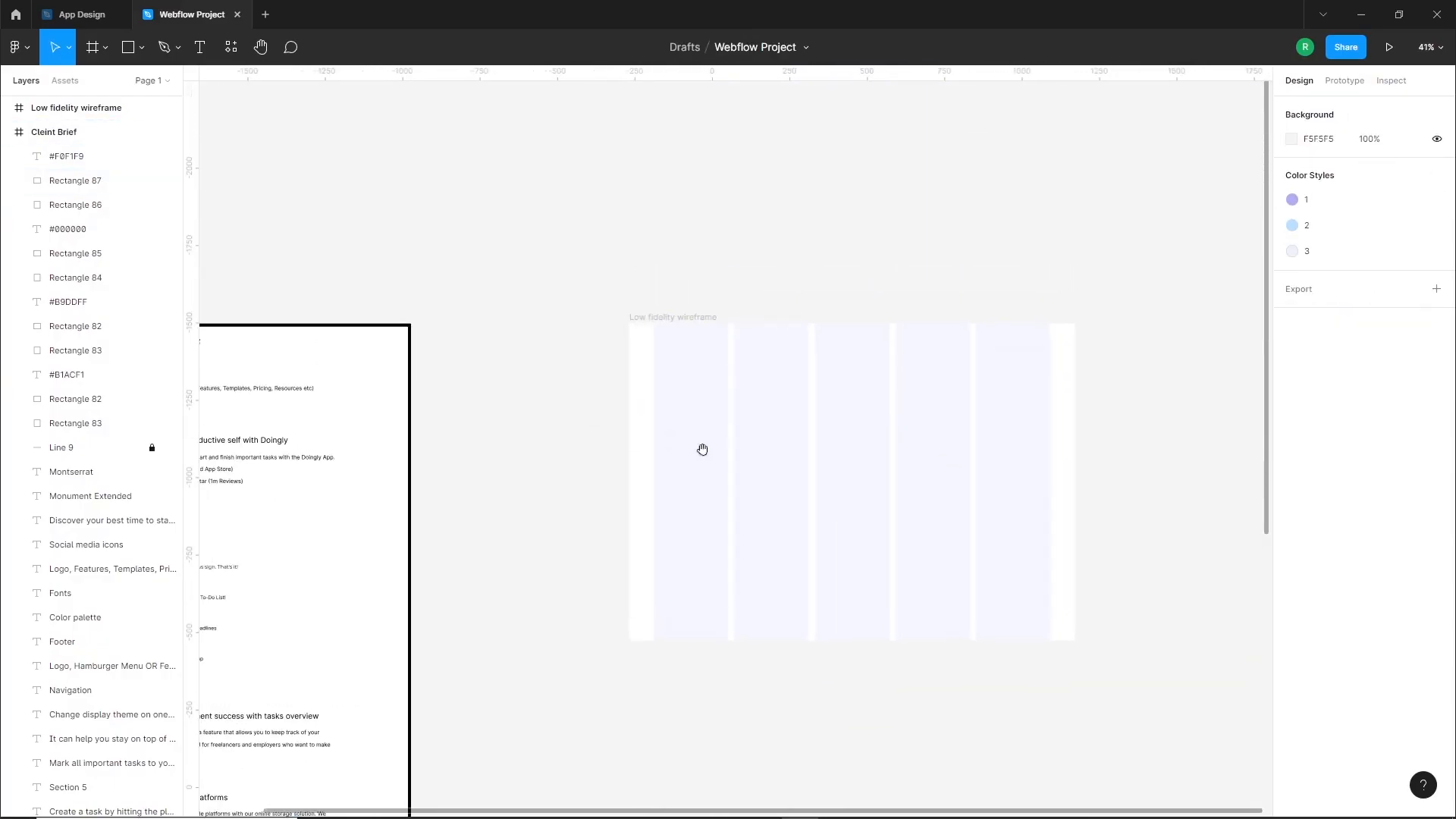
pyautogui.moveTo(531, 473); pyautogui.dragTo(1079, 487)
pyautogui.scroll(3, 745, 397)
pyautogui.scroll(5, 749, 404)
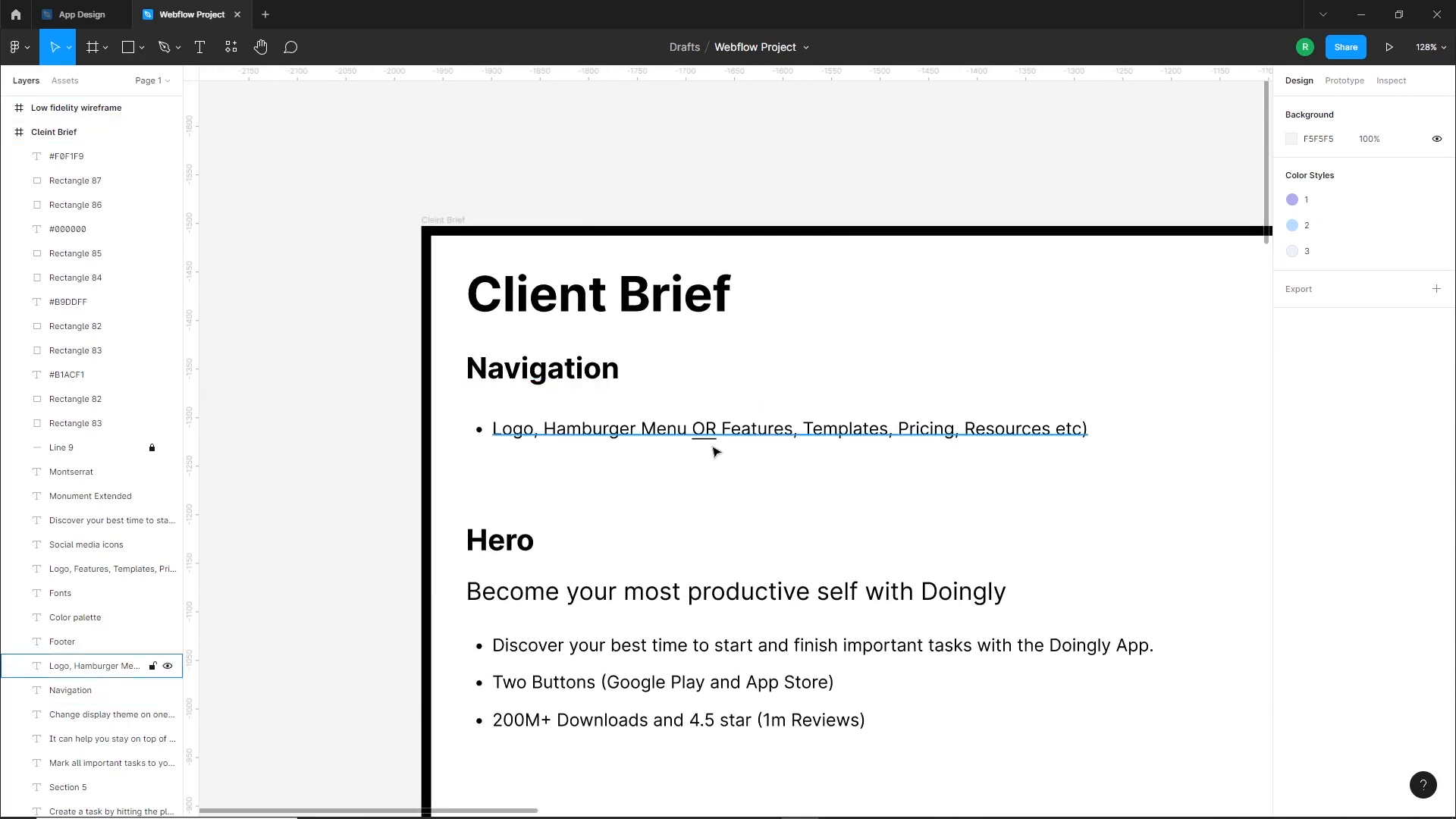
pyautogui.scroll(-5, 612, 441)
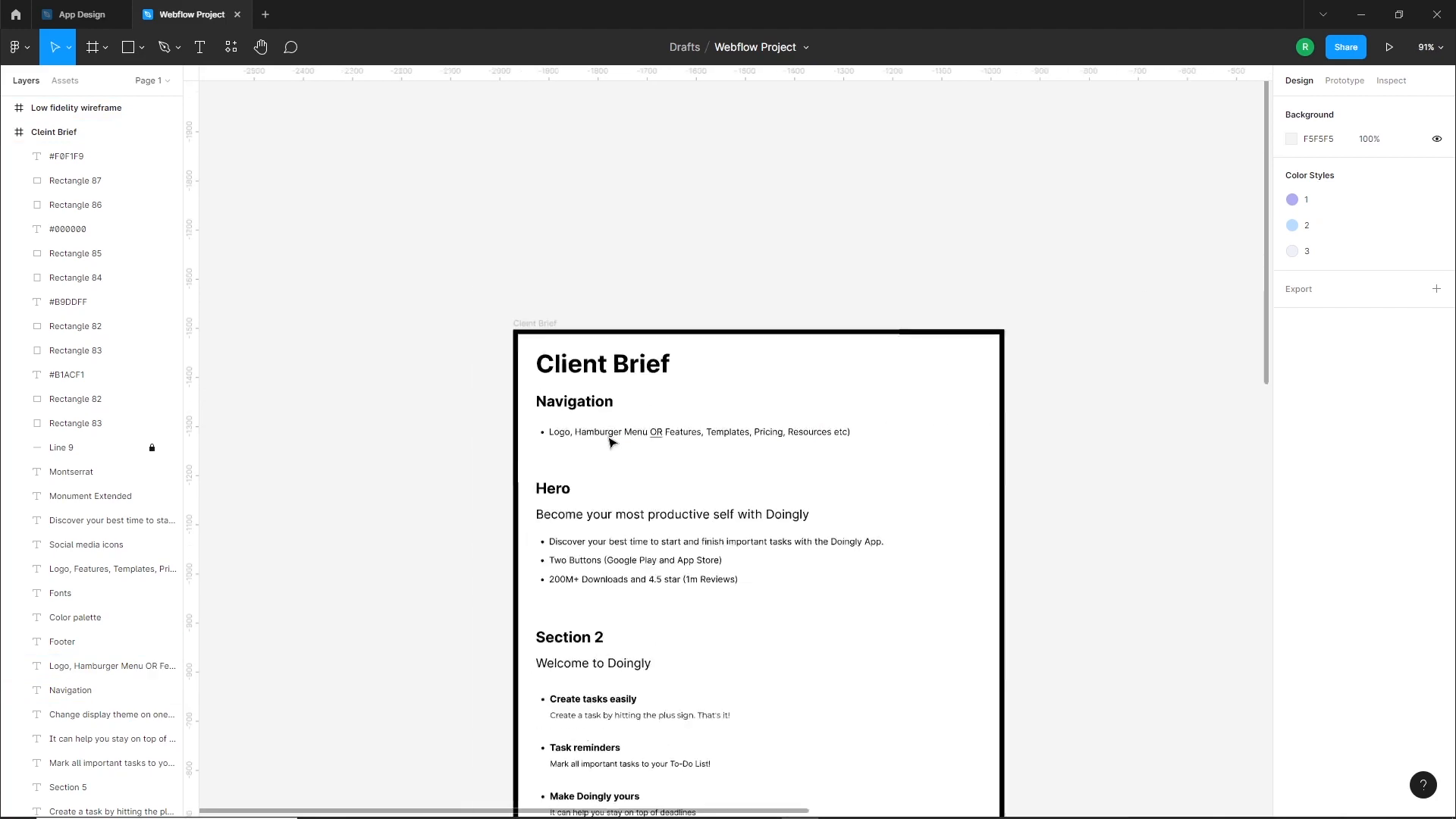
pyautogui.hscroll(10, 910, 432)
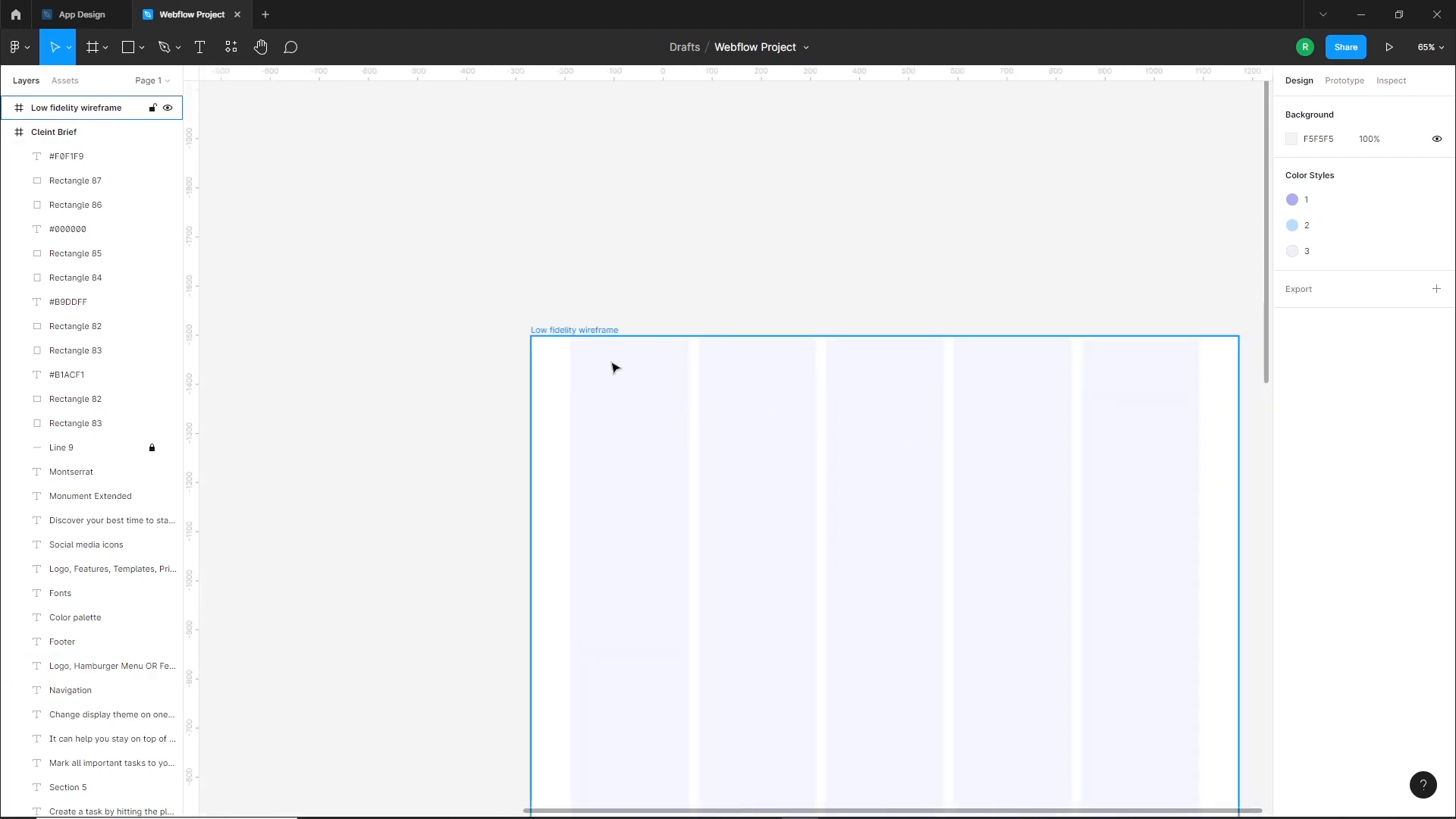
pyautogui.press('t')
pyautogui.click(625, 378)
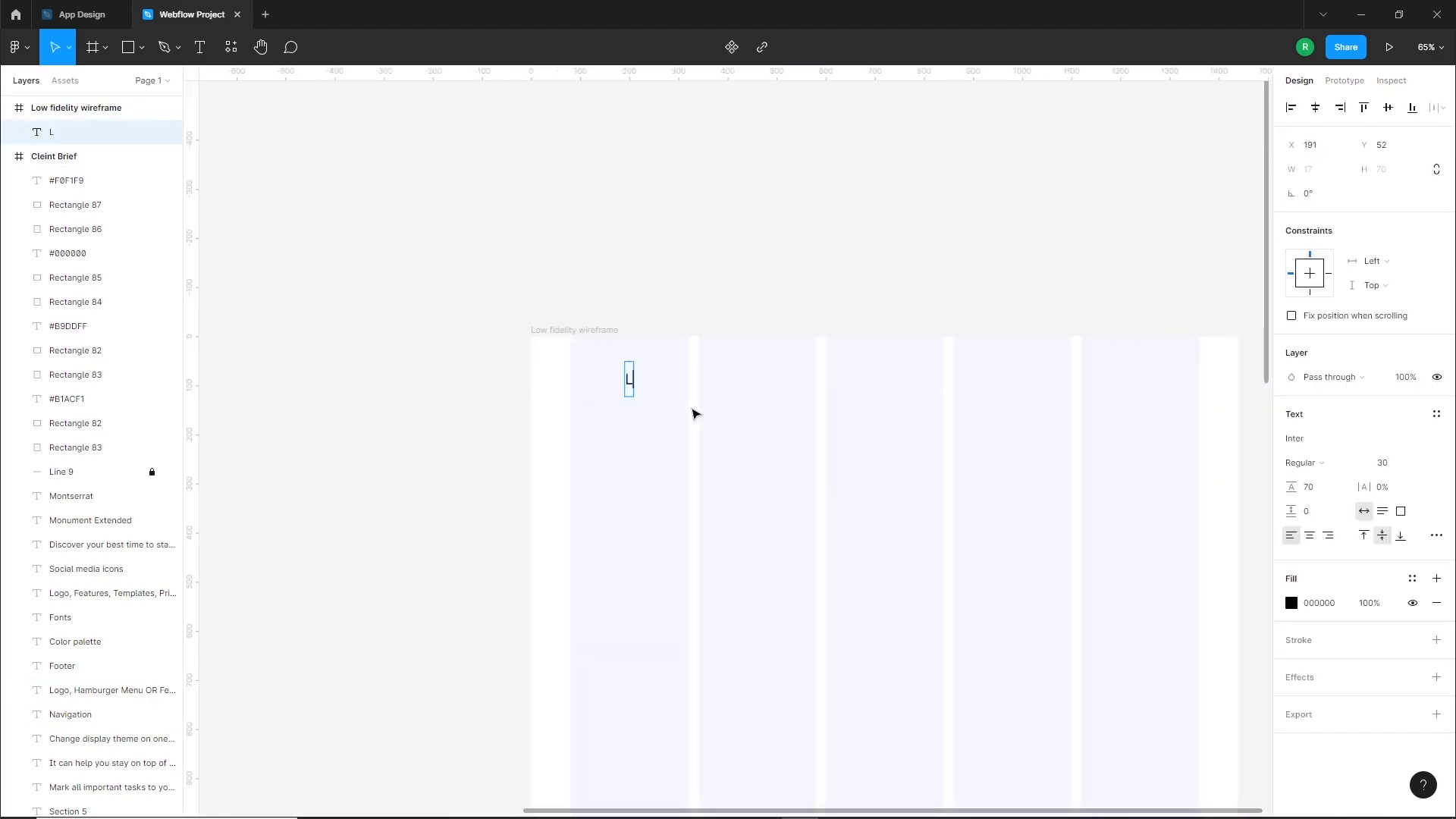
pyautogui.press('Escape')
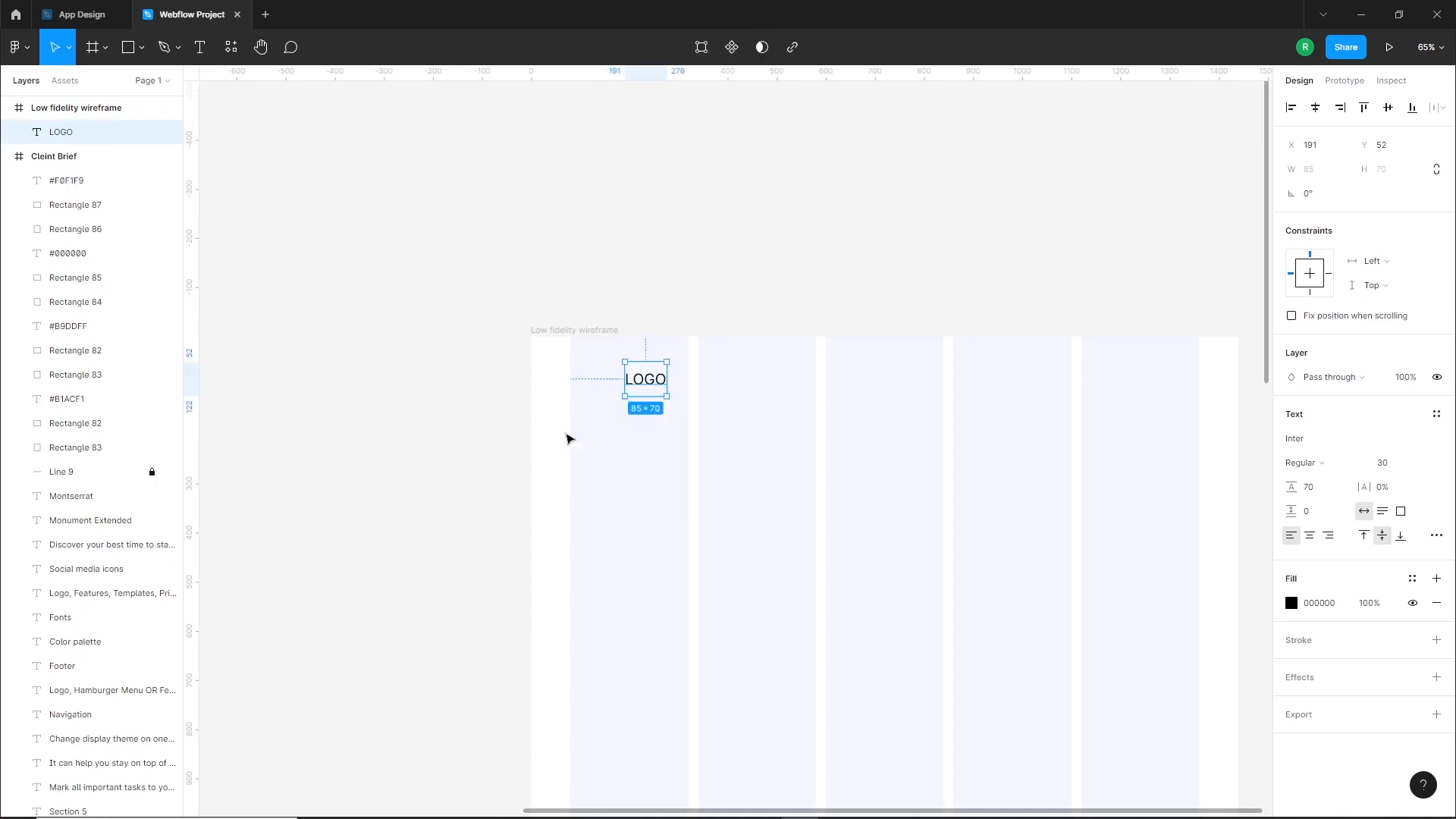
pyautogui.moveTo(648, 388); pyautogui.dragTo(594, 375)
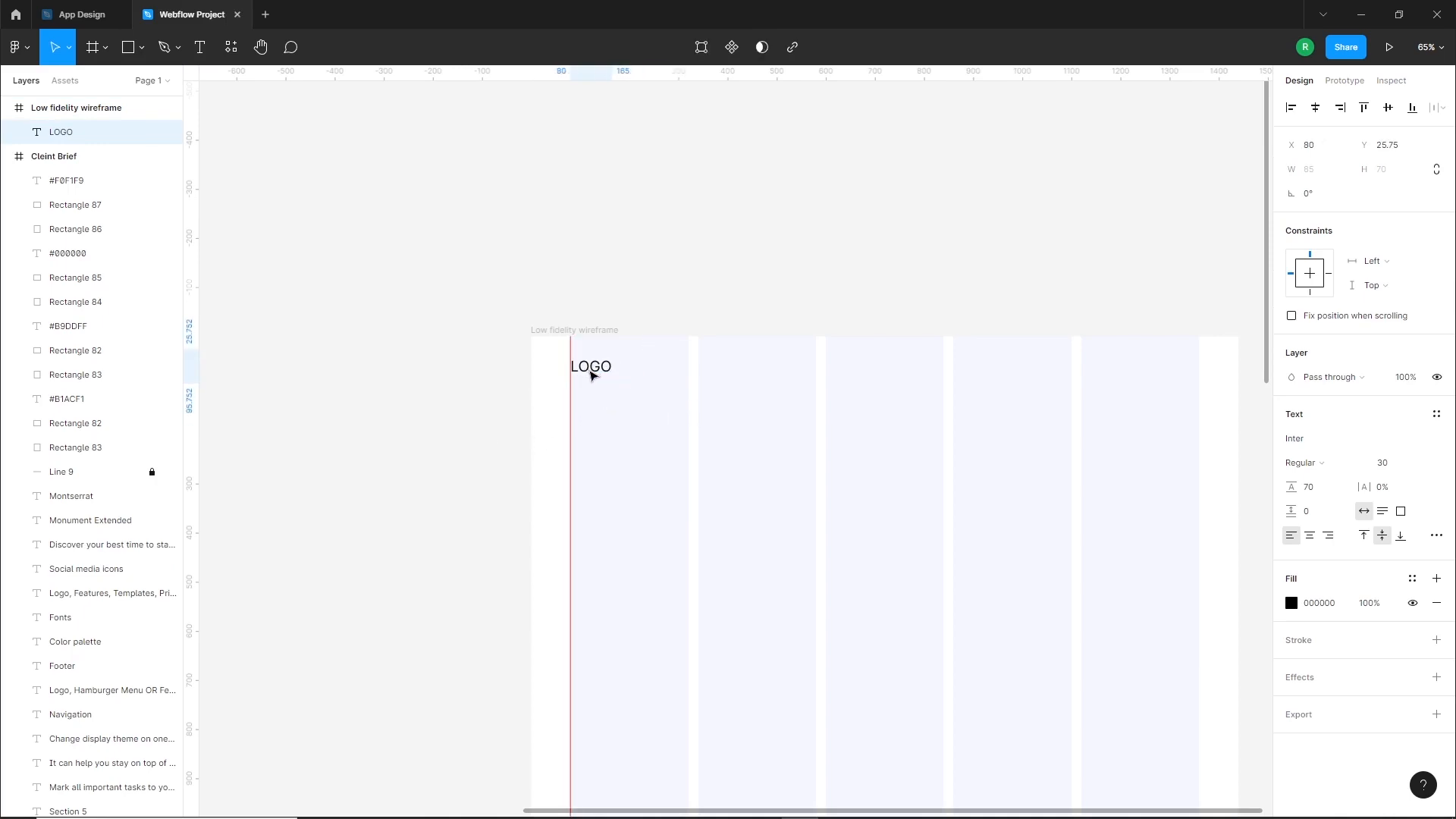
# Give the LOGO text a bolder font weight
pyautogui.click(1343, 470)
pyautogui.click(1316, 514)
pyautogui.click(577, 239)
pyautogui.click(595, 381)
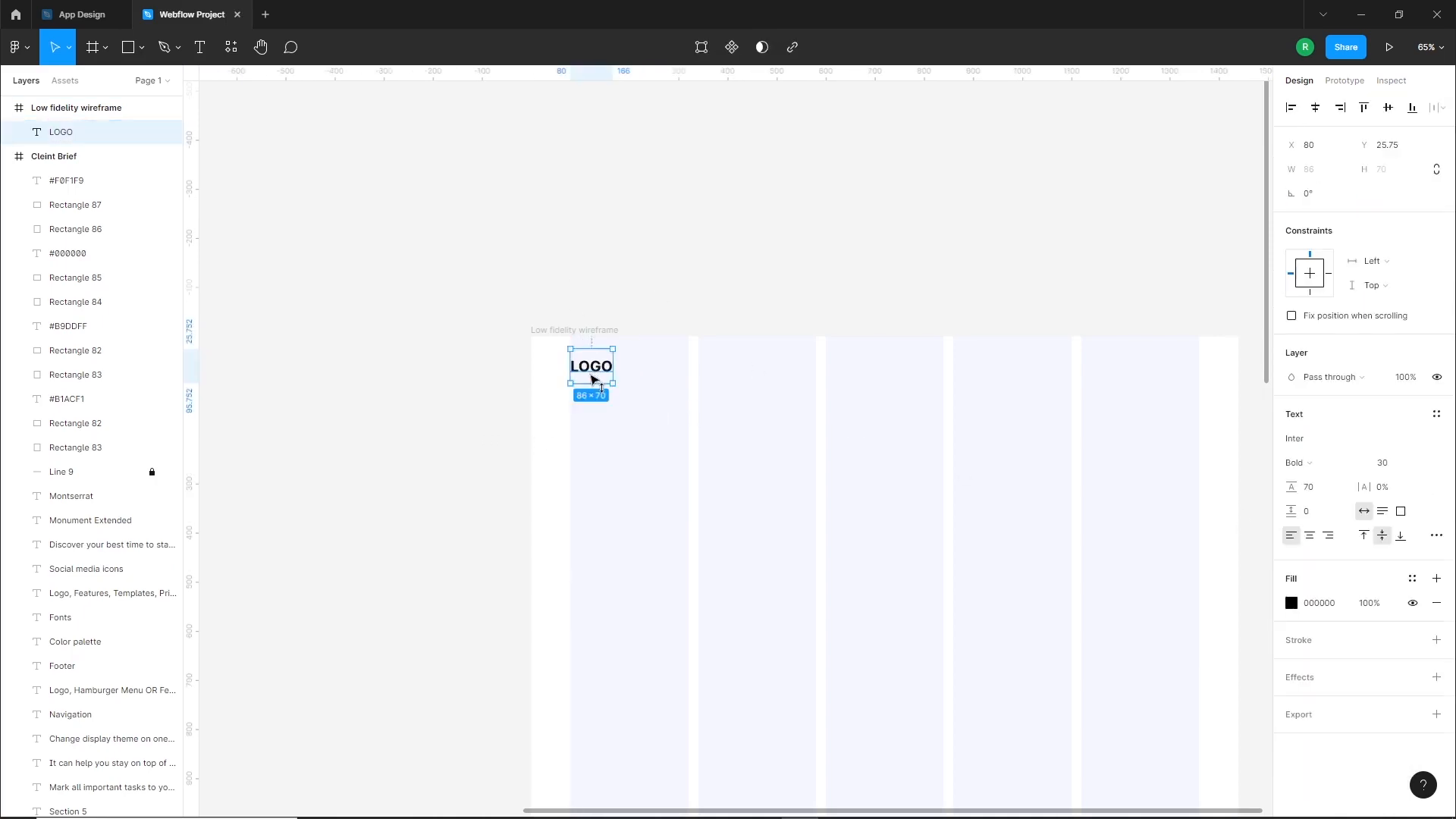
pyautogui.click(886, 410)
# Check the brief's navigation items and draw a square of about 69 px at the wireframe's upper right, ending at the last column's right edge
pyautogui.keyDown('ctrl'); pyautogui.scroll(-1, 884, 405); pyautogui.keyUp('ctrl')
pyautogui.hscroll(-10, 790, 383)
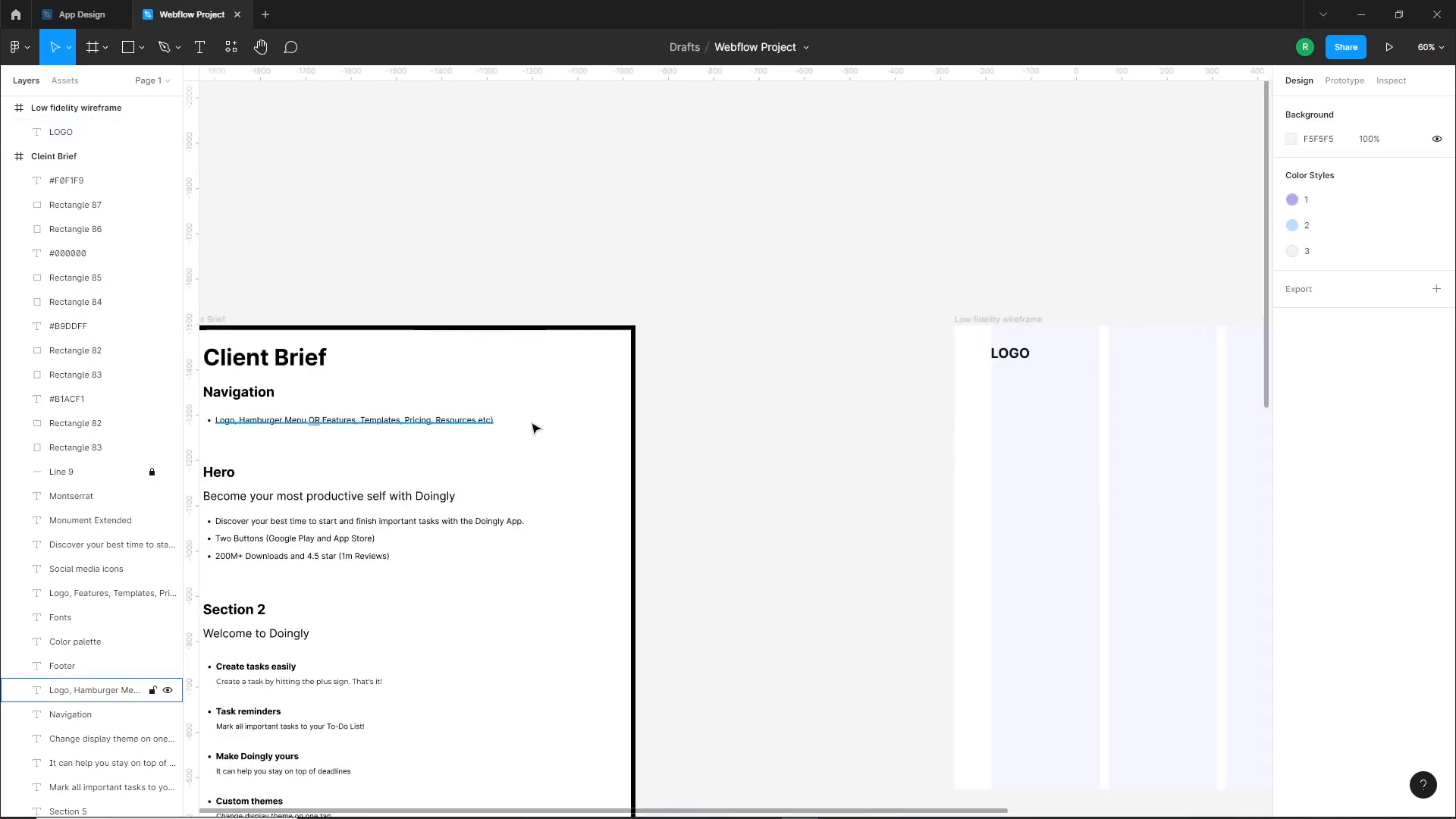
pyautogui.hscroll(5, 647, 412)
pyautogui.keyDown('ctrl'); pyautogui.scroll(5, 1180, 332); pyautogui.keyUp('ctrl')
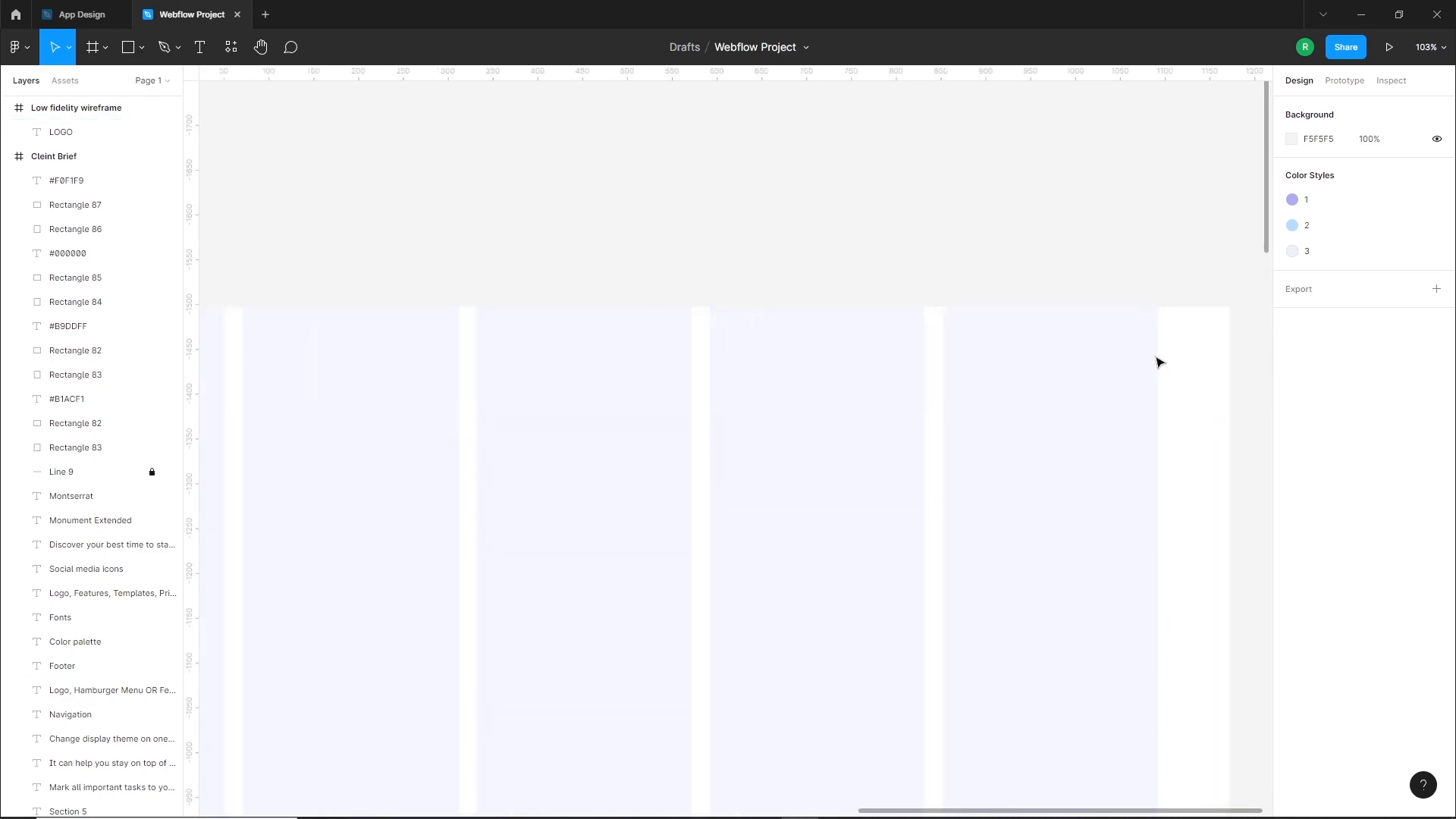
pyautogui.click(127, 47)
pyautogui.moveTo(1155, 347); pyautogui.dragTo(1110, 395)
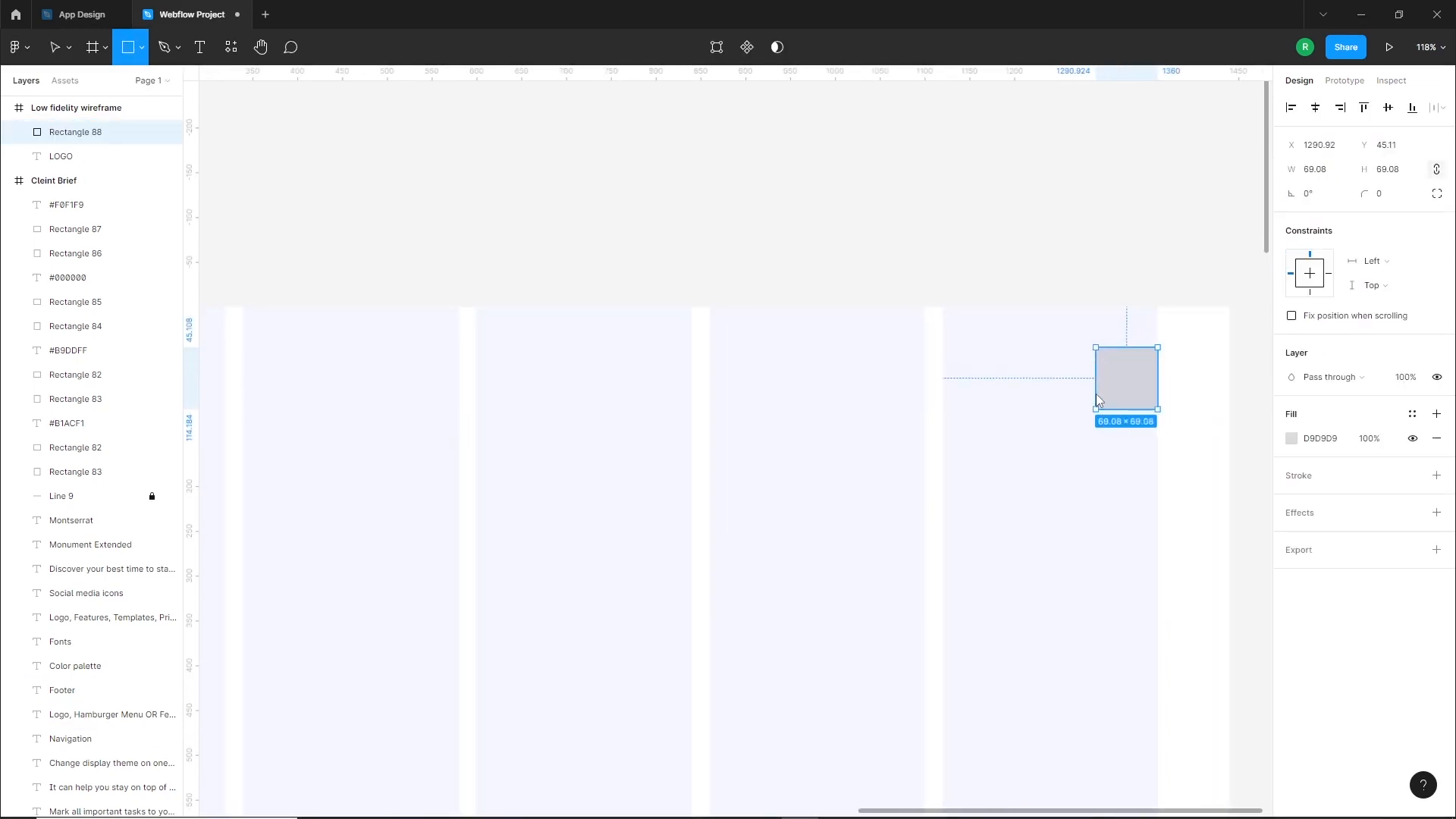
pyautogui.click(1216, 397)
# Align the navigation square and the LOGO text along their vertical centers
pyautogui.keyDown('ctrl'); pyautogui.scroll(-5, 1215, 400); pyautogui.keyUp('ctrl')
pyautogui.keyDown('ctrl'); pyautogui.scroll(-1, 1216, 401); pyautogui.keyUp('ctrl')
pyautogui.moveTo(1125, 333); pyautogui.dragTo(1112, 296)
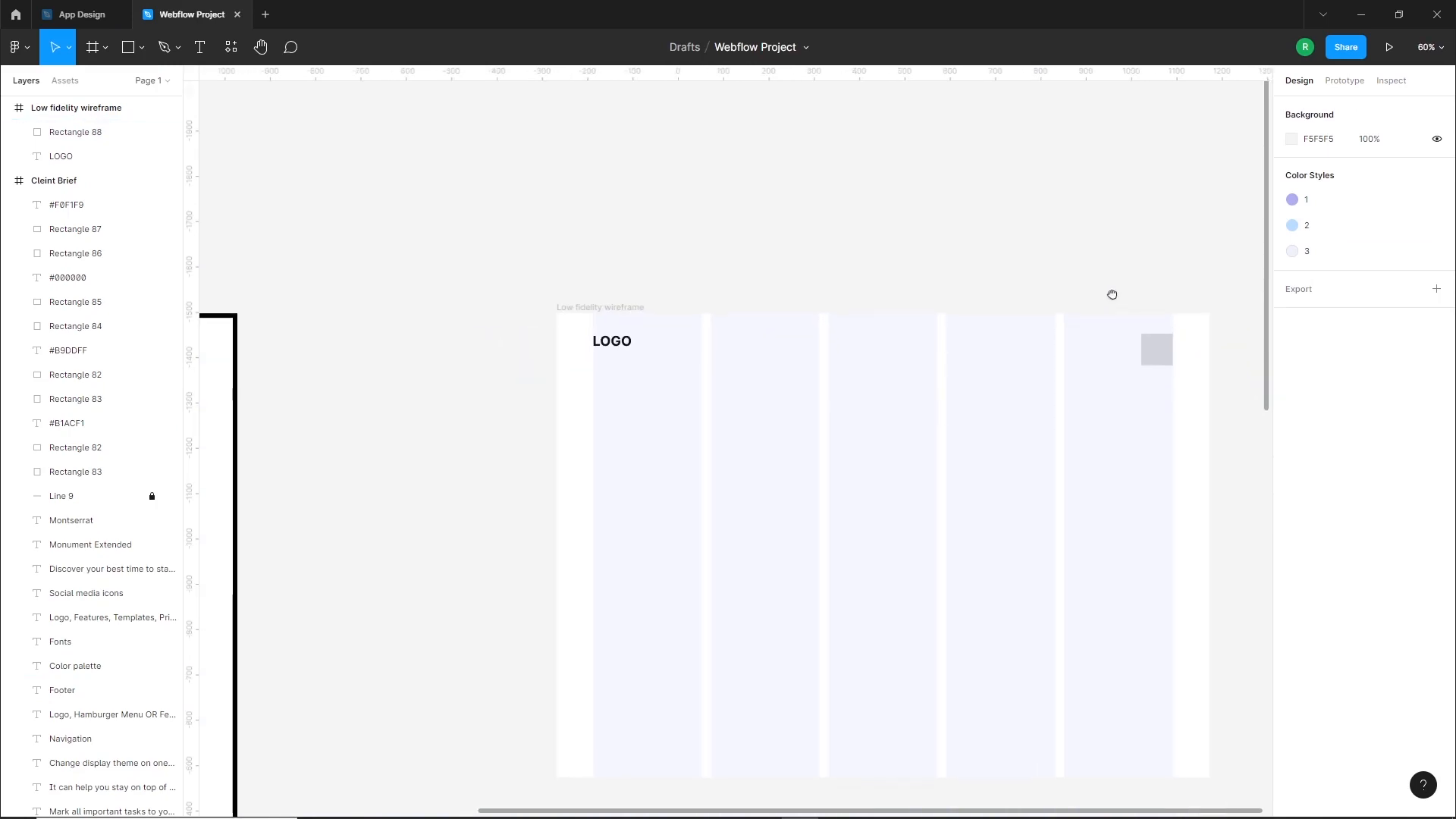
pyautogui.click(1156, 351)
pyautogui.keyDown('shift'); pyautogui.click(603, 343); pyautogui.keyUp('shift')
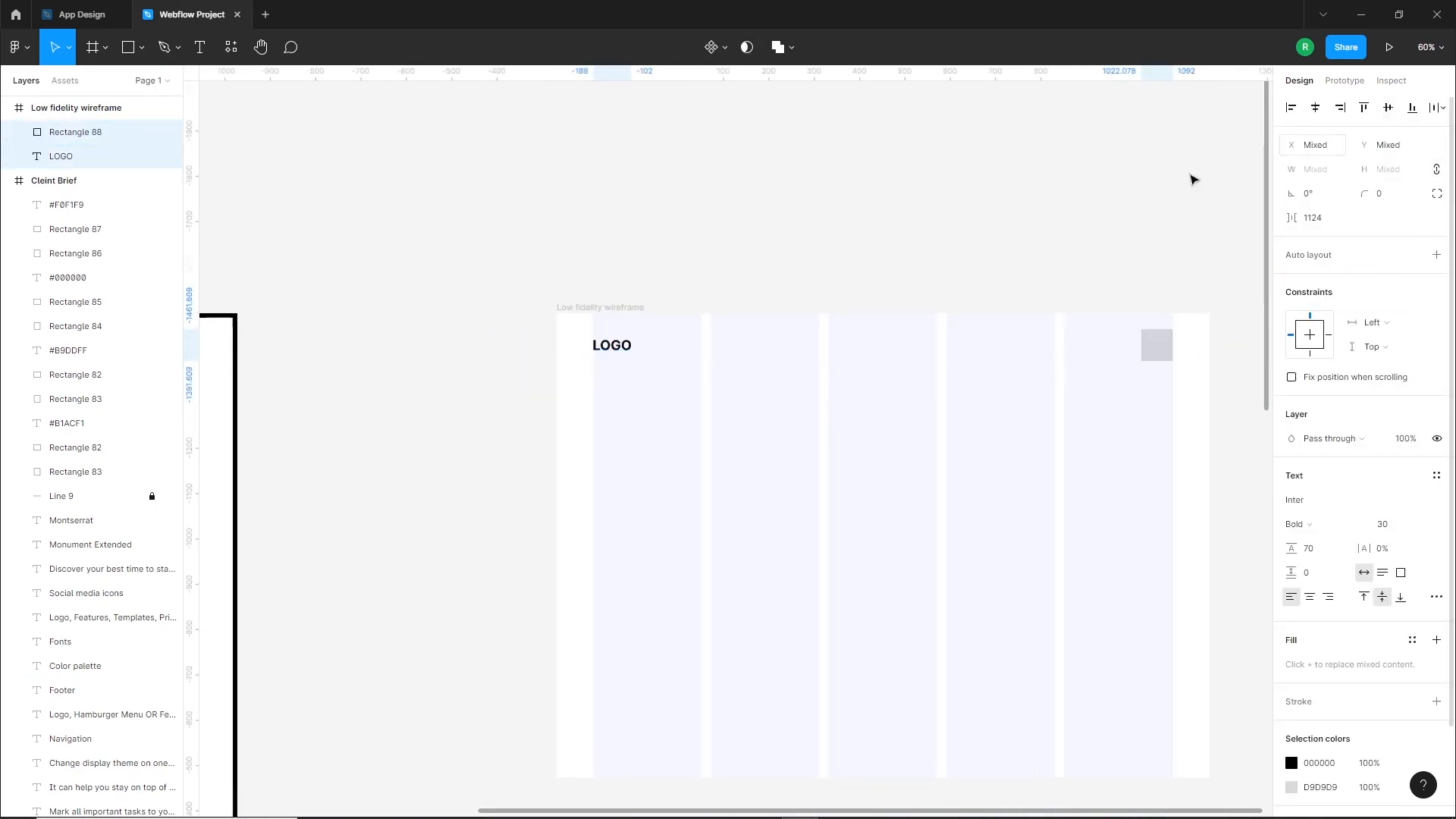
pyautogui.click(1039, 220)
# Duplicate the brief's Hero headline "Become your most productive self with Doingly" into the wireframe below LOGO, starting at the first column's left edge
pyautogui.moveTo(979, 399); pyautogui.dragTo(1004, 345)
pyautogui.keyDown('ctrl'); pyautogui.scroll(-1, 1099, 319); pyautogui.keyUp('ctrl')
pyautogui.moveTo(380, 435); pyautogui.dragTo(754, 416)
pyautogui.keyDown('ctrl'); pyautogui.scroll(-1, 667, 432); pyautogui.keyUp('ctrl')
pyautogui.moveTo(658, 436); pyautogui.dragTo(534, 446)
pyautogui.moveTo(364, 421); pyautogui.dragTo(1012, 397)
pyautogui.hscroll(3, 834, 425)
pyautogui.moveTo(755, 435); pyautogui.dragTo(741, 422)
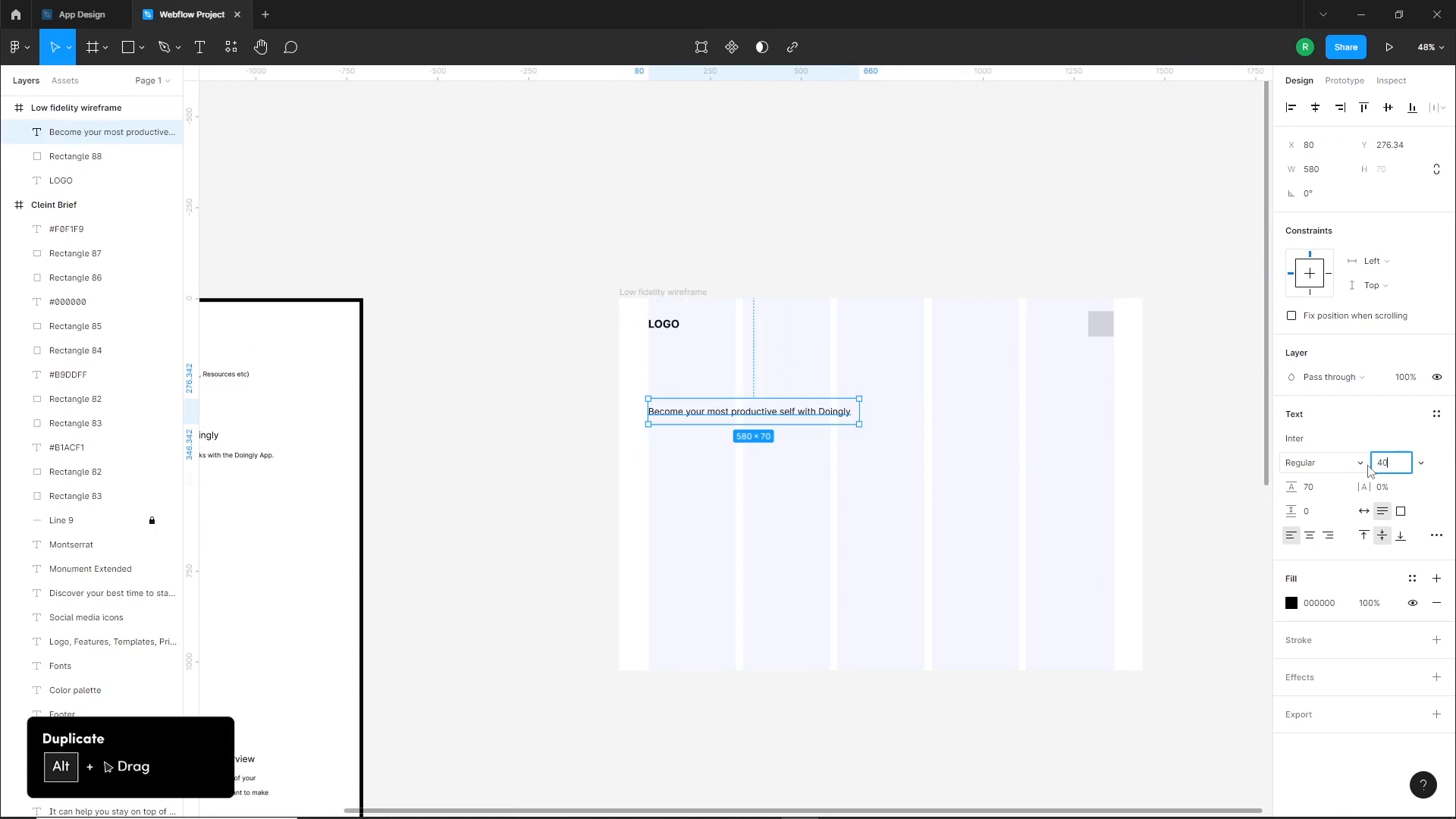
# Set the hero headline's font size to 45, move it down to Y 271 and make it bold
pyautogui.press('Return')
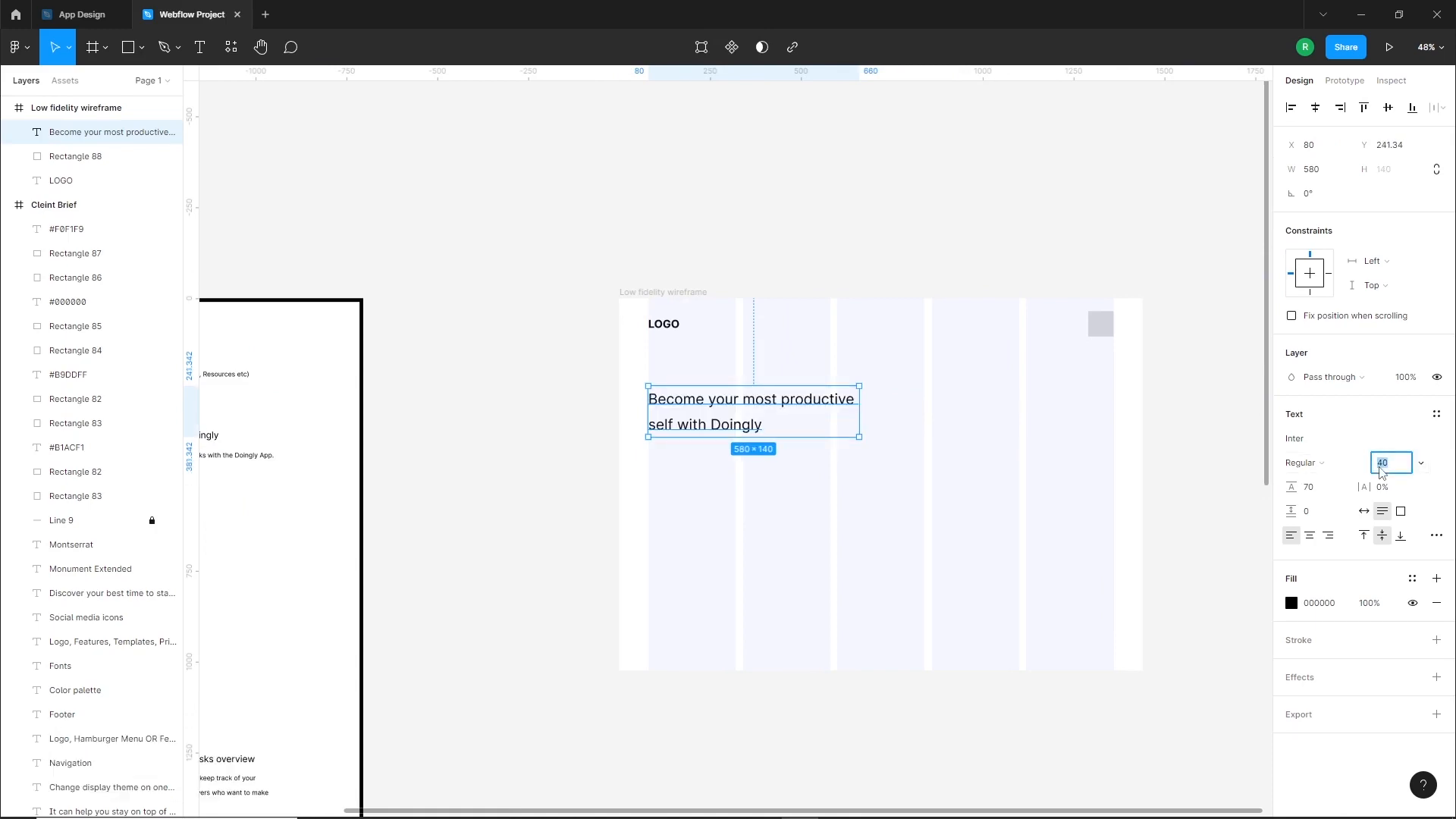
pyautogui.write('45')
pyautogui.press('Return')
pyautogui.moveTo(756, 418)
pyautogui.mouseDown()
pyautogui.moveTo(754, 456)
pyautogui.moveTo(747, 443)
pyautogui.mouseUp()
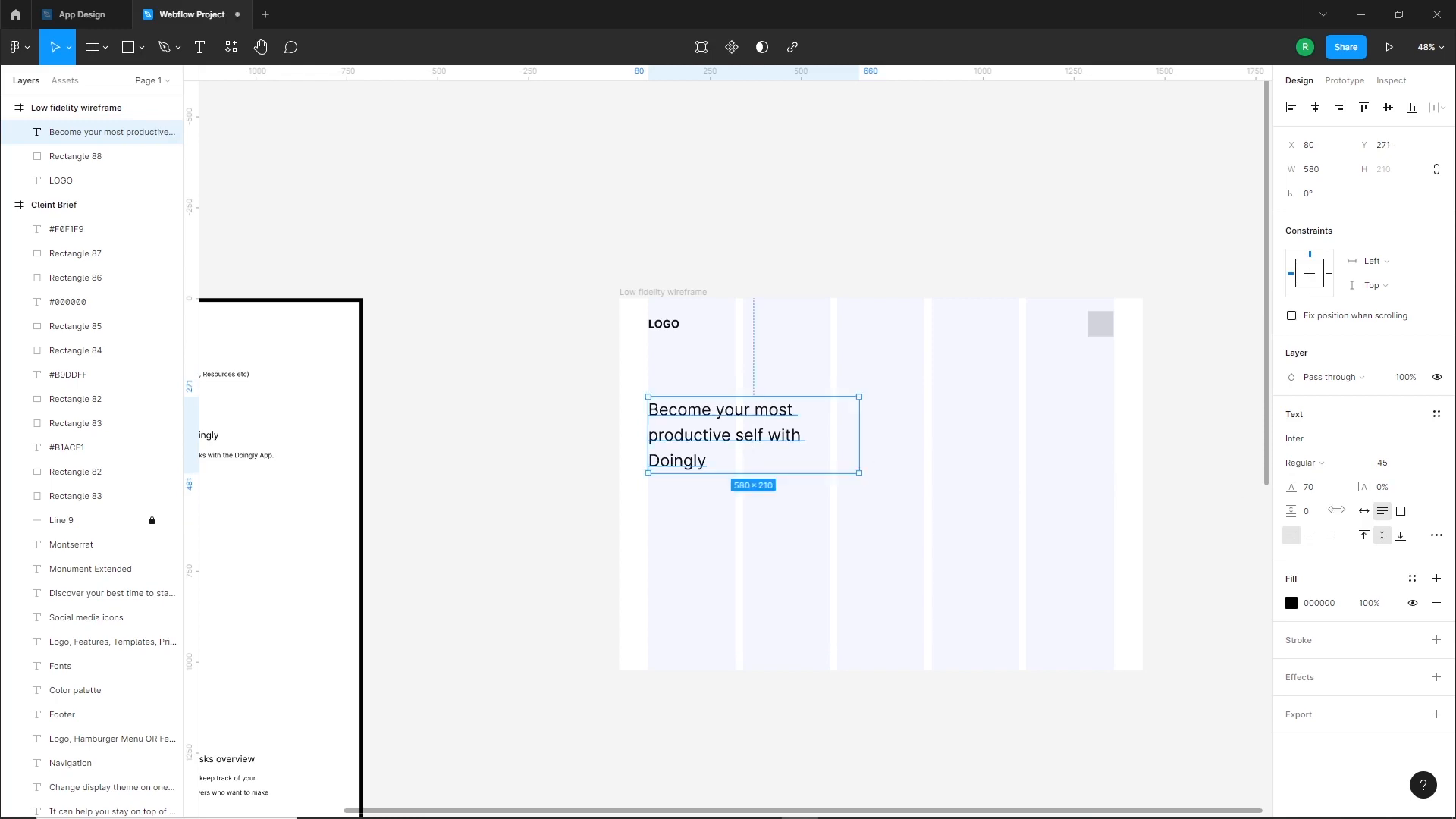
pyautogui.click(1304, 463)
pyautogui.click(1327, 513)
# Duplicate the brief's line "Discover your best time to start and finish important tasks with the Doingly App." to just below the wireframe headline
pyautogui.click(562, 562)
pyautogui.moveTo(562, 562); pyautogui.dragTo(832, 542)
pyautogui.scroll(5, 295, 485)
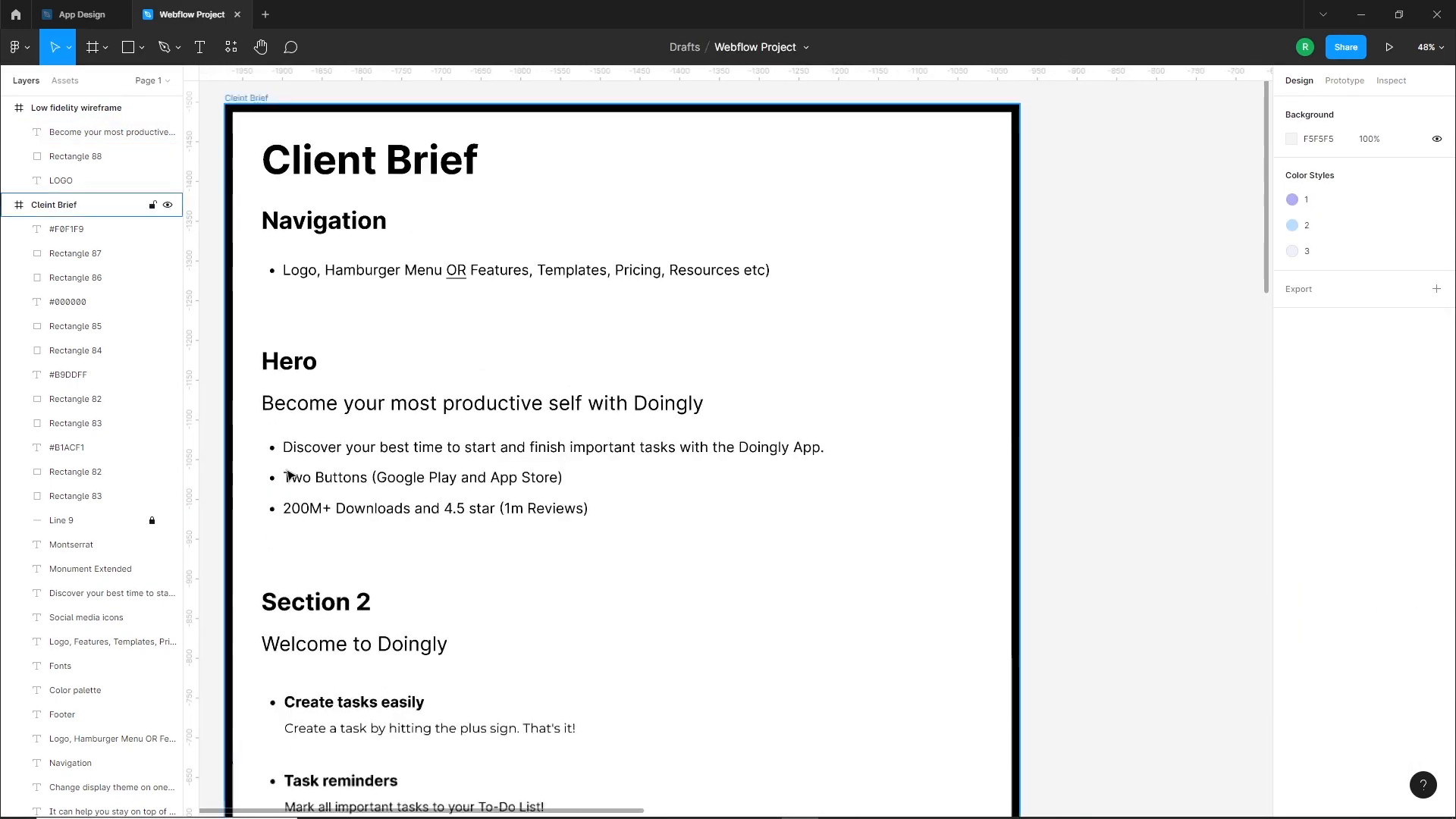
pyautogui.scroll(-5, 439, 455)
pyautogui.moveTo(441, 455); pyautogui.dragTo(1005, 488)
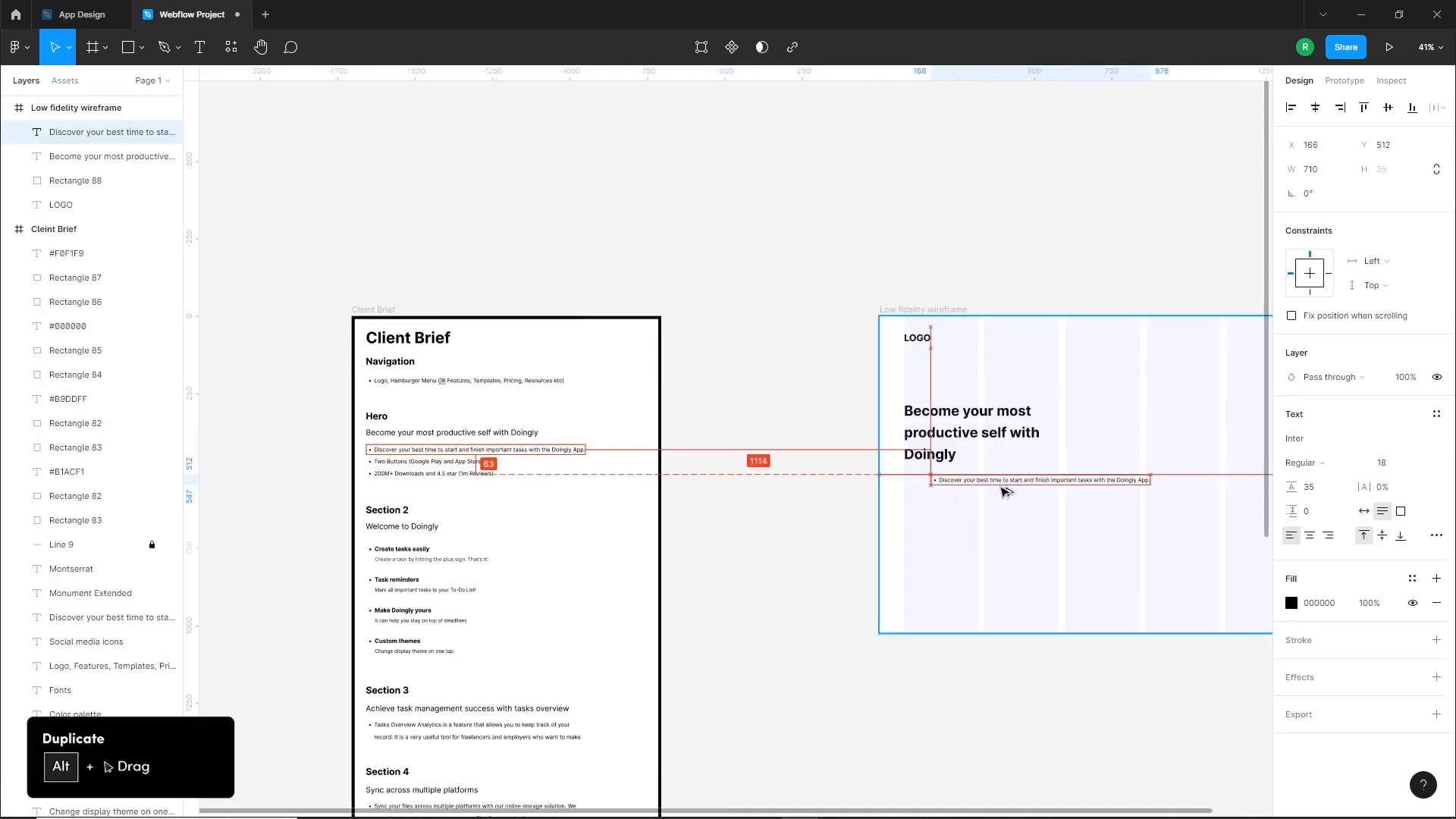
pyautogui.hscroll(5, 903, 559)
pyautogui.scroll(4, 1050, 478)
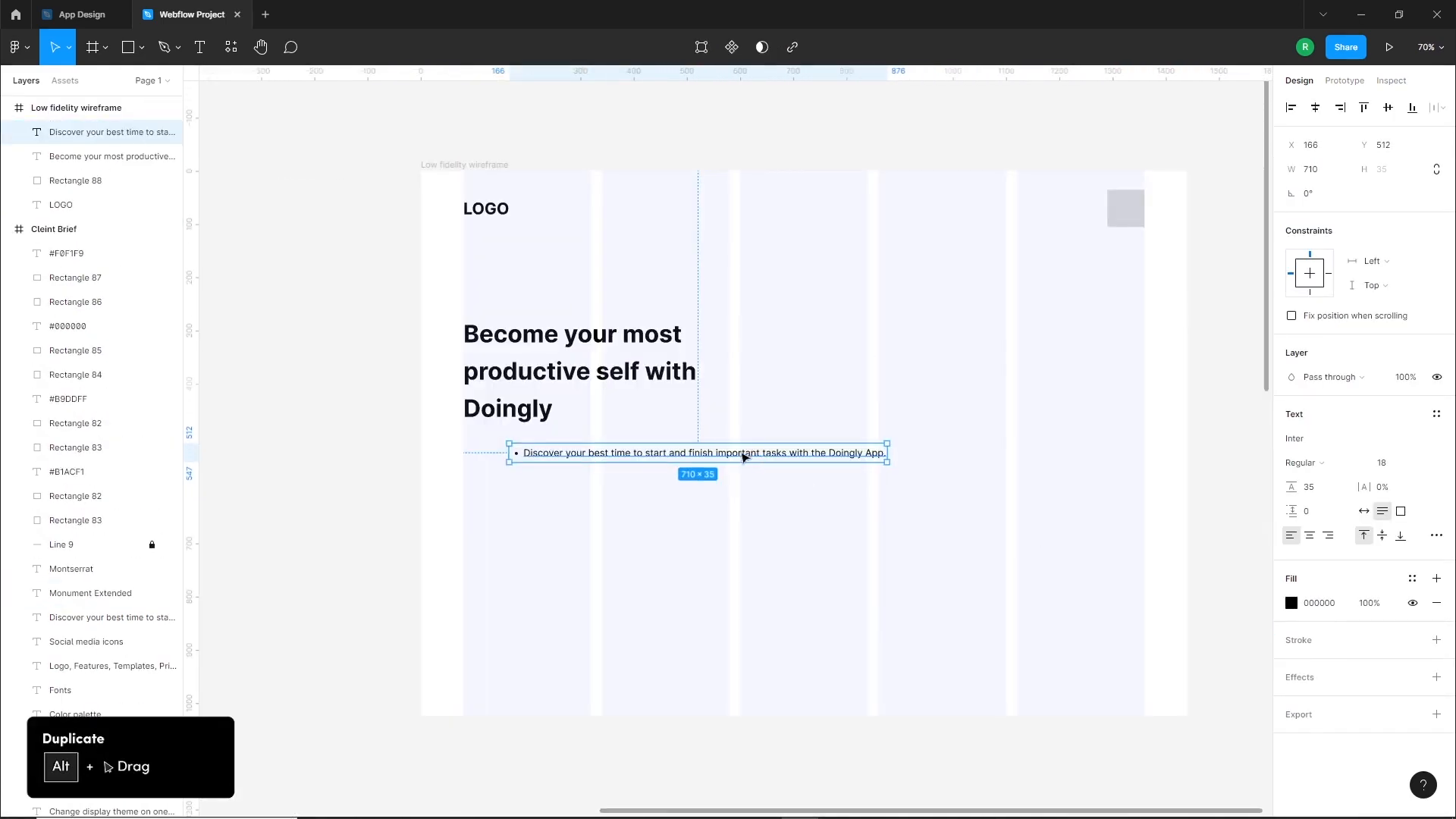
# Remove the bullet from the hero description and align the text with the first column's left edge
pyautogui.moveTo(744, 456); pyautogui.dragTo(694, 456)
pyautogui.click(1436, 535)
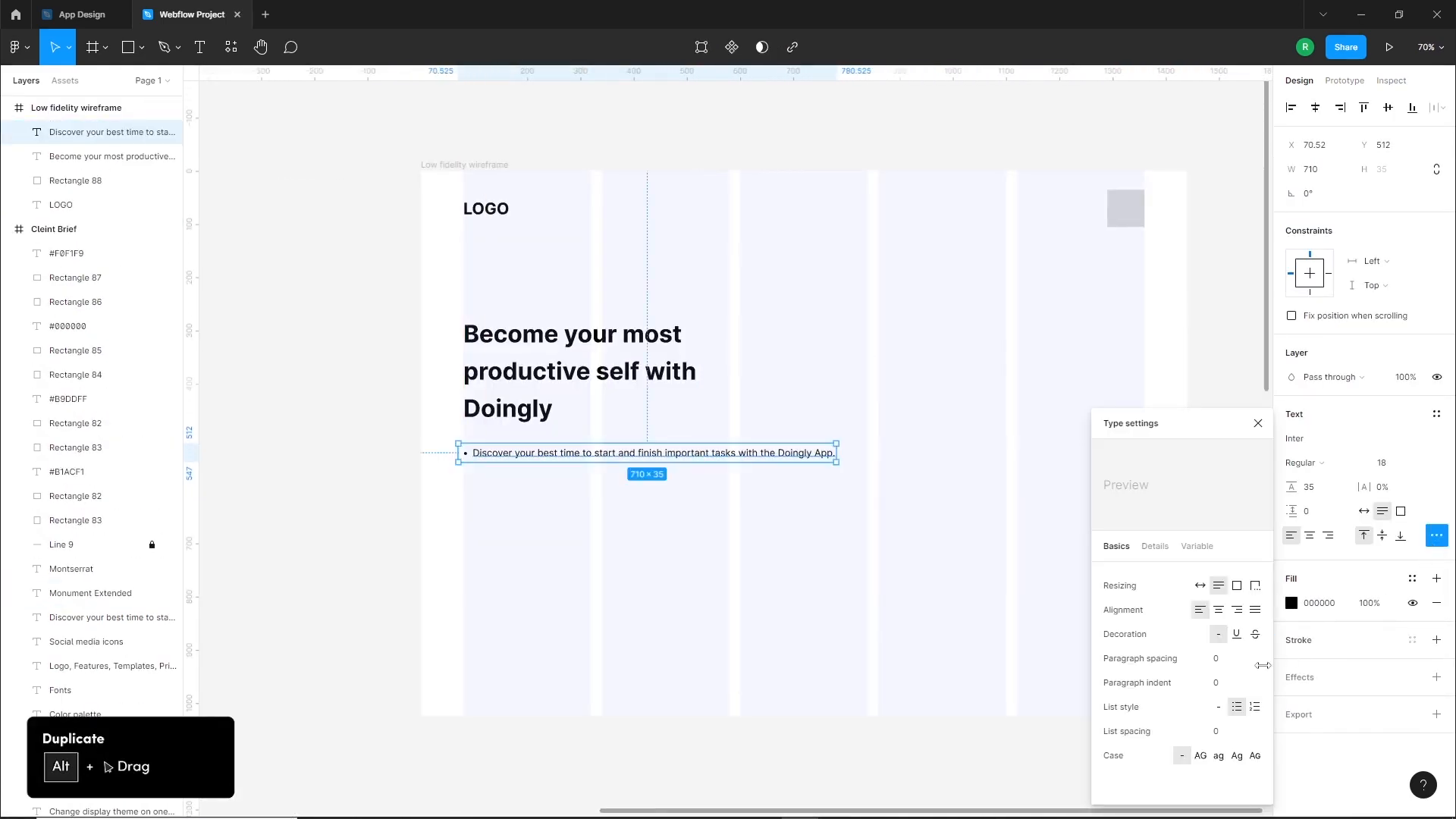
pyautogui.click(1219, 707)
pyautogui.moveTo(558, 460); pyautogui.dragTo(568, 459)
# Break the hero description into two lines before "important" and set its font size to 25
pyautogui.doubleClick(656, 452)
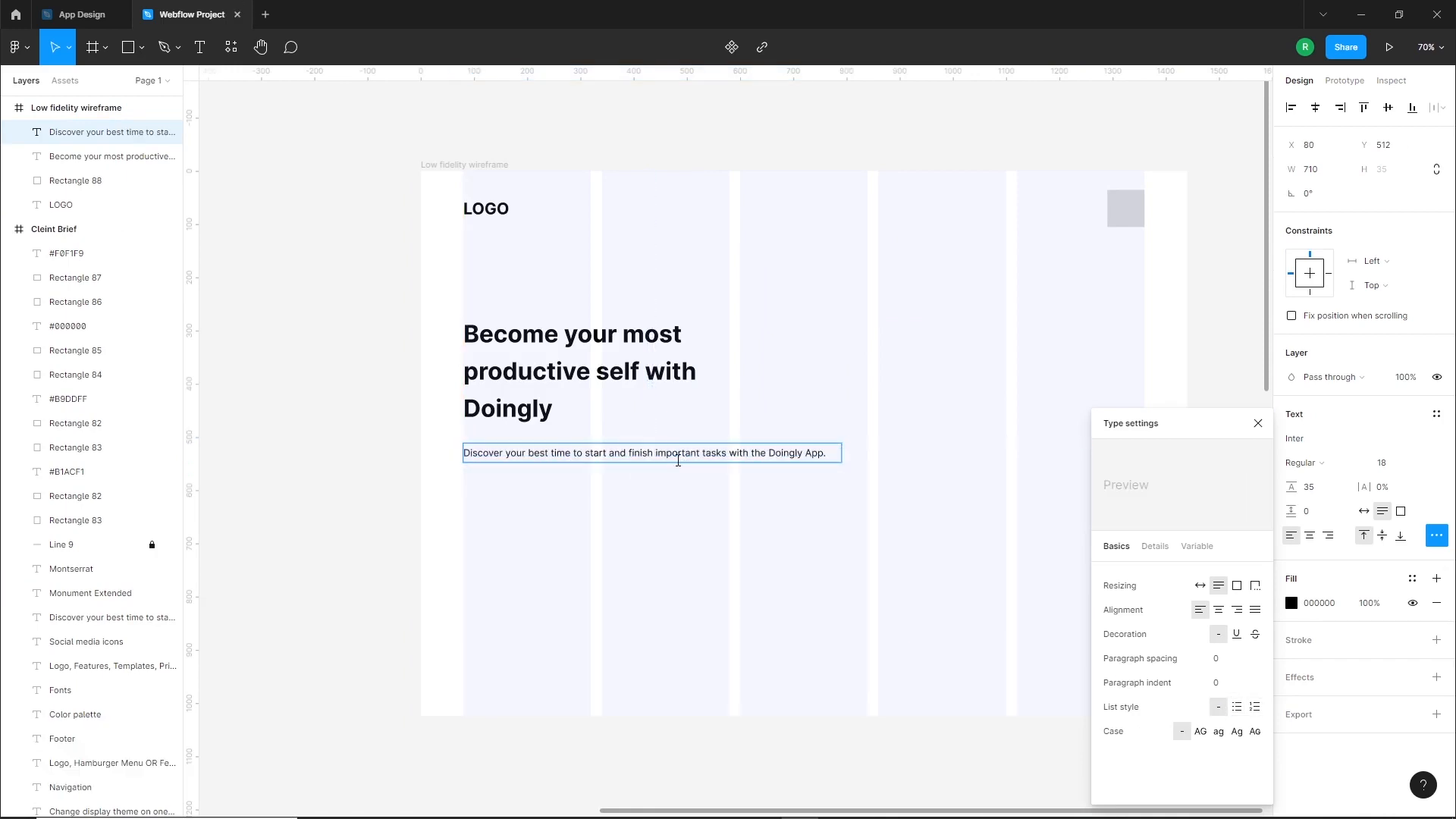
pyautogui.press('Return')
pyautogui.press('Escape')
pyautogui.click(609, 490)
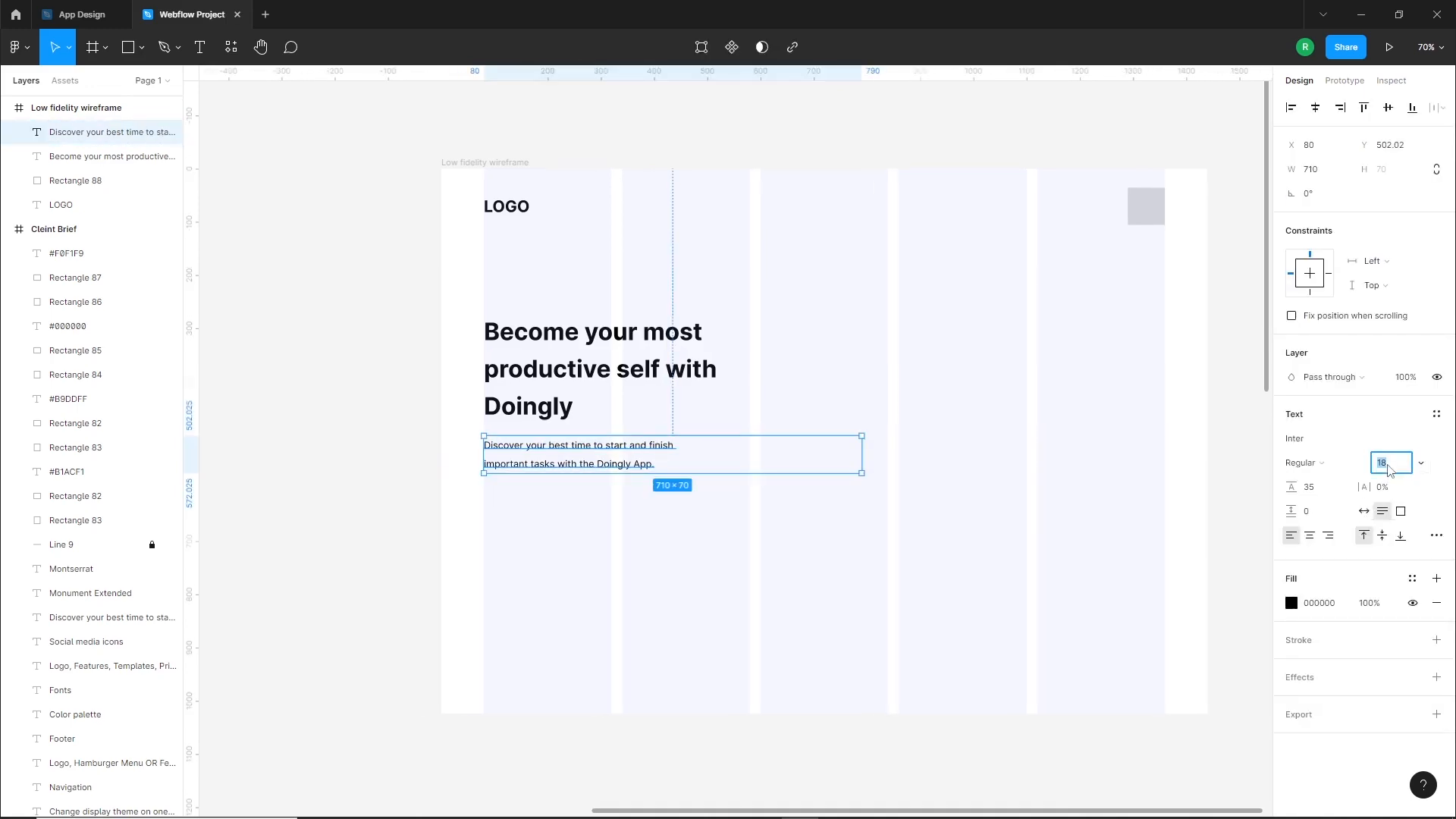
pyautogui.click(1389, 467)
pyautogui.write('25')
pyautogui.press('Return')
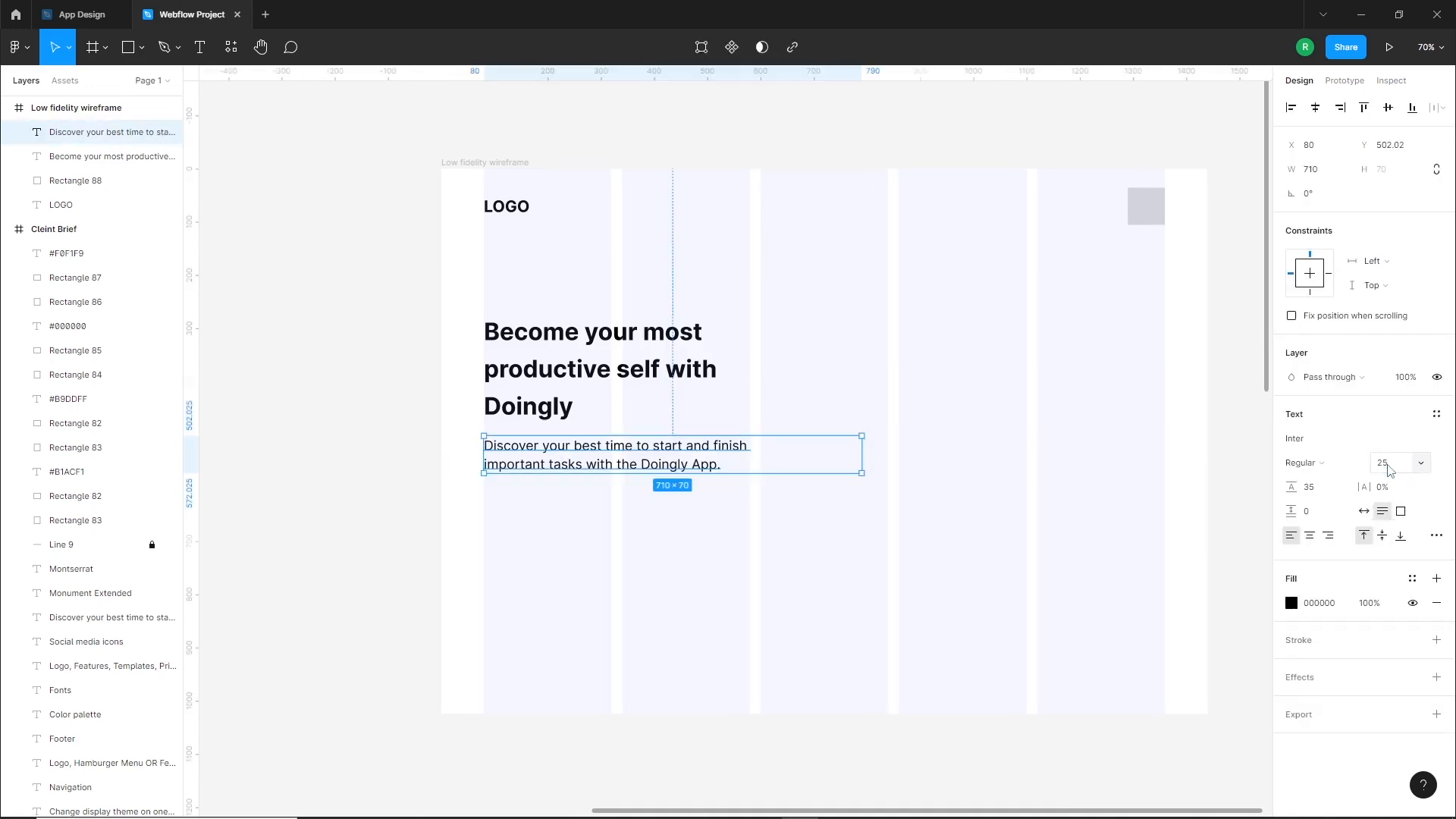
pyautogui.click(465, 575)
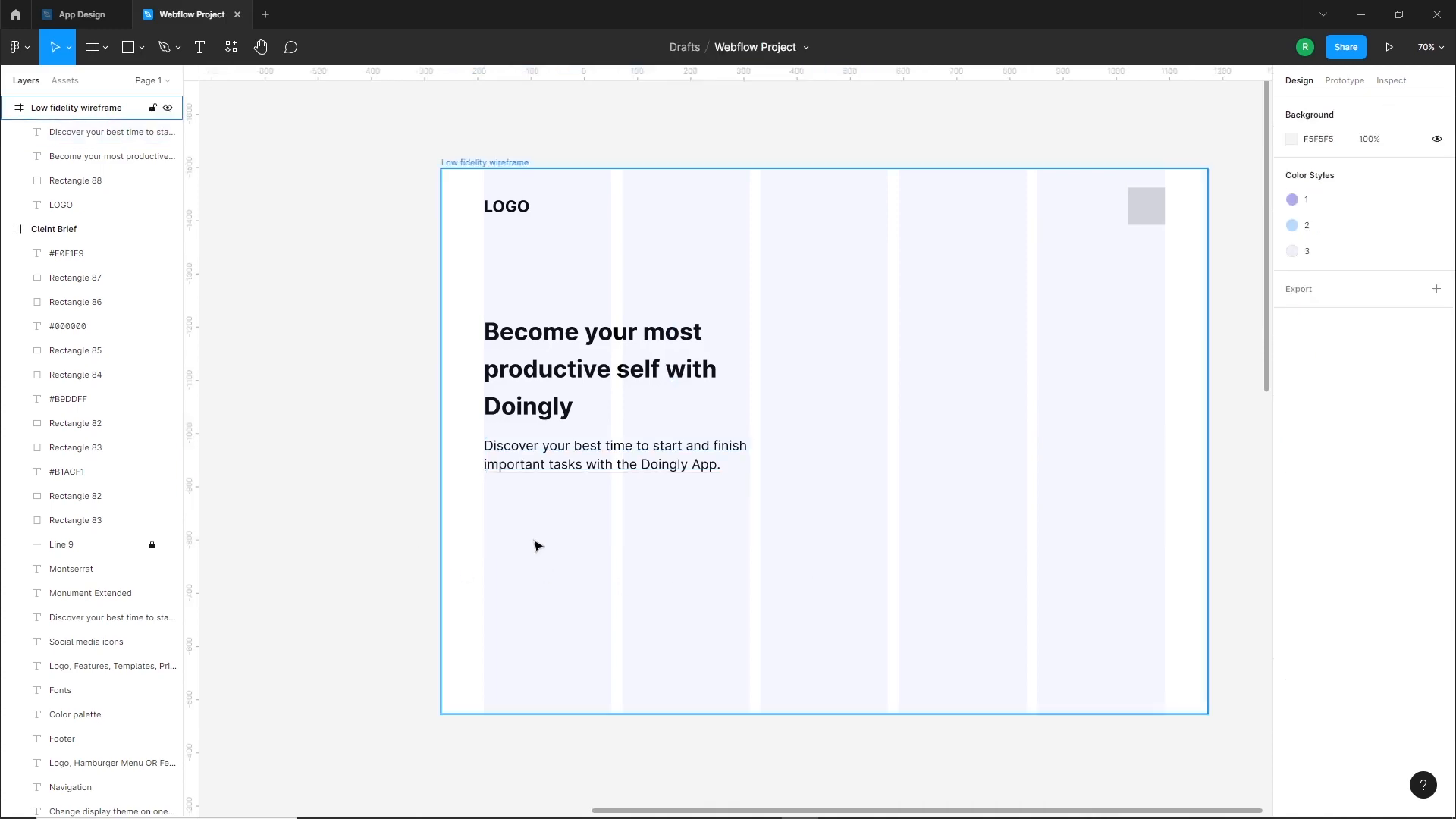
# Check the brief's hero buttons and add two button rectangles of about 240 by 70 px below the description, filling the first two columns
pyautogui.scroll(-3, 490, 530)
pyautogui.moveTo(490, 531); pyautogui.dragTo(984, 482)
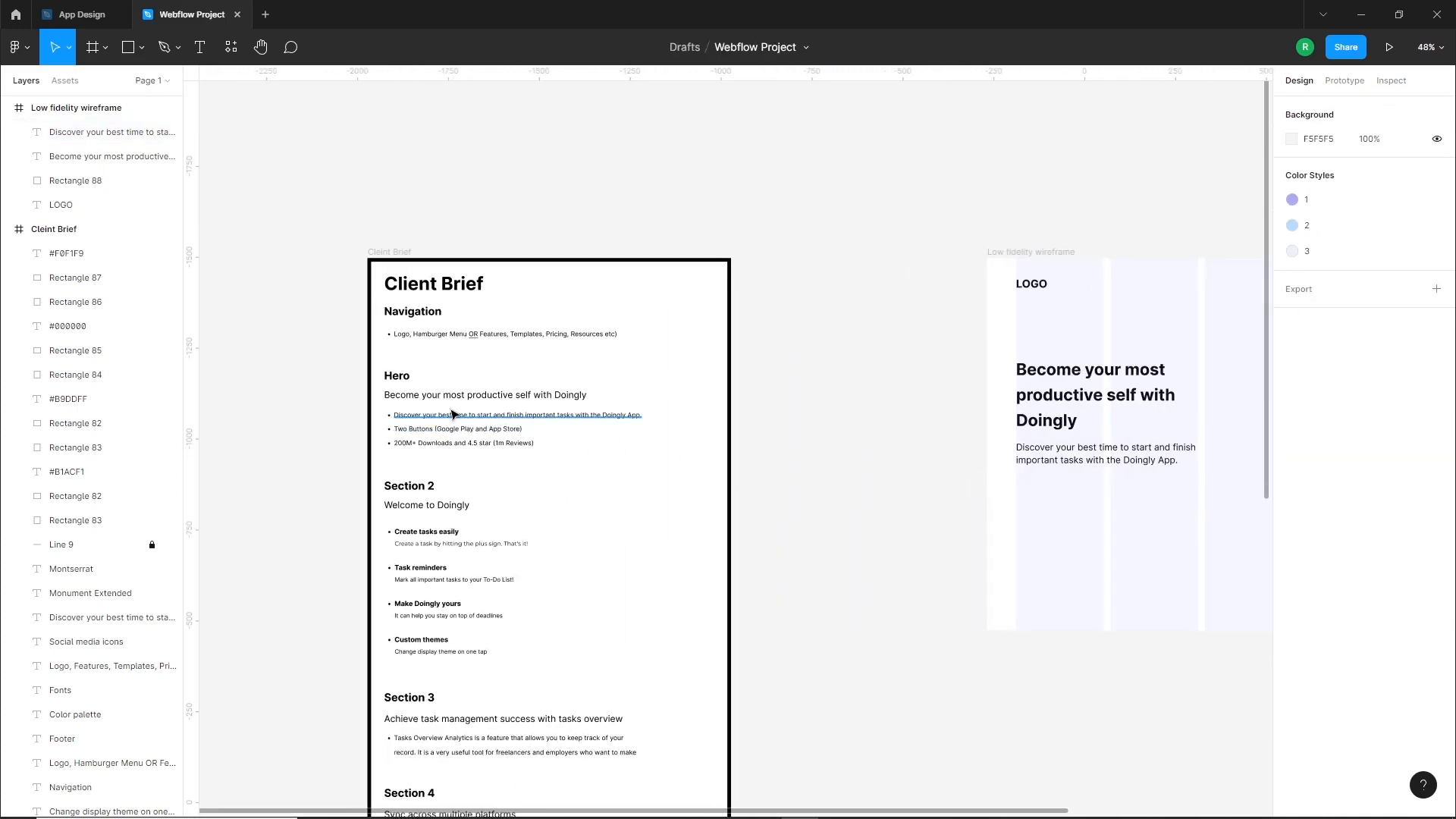
pyautogui.scroll(5, 464, 416)
pyautogui.scroll(-5, 583, 438)
pyautogui.hscroll(5, 898, 510)
pyautogui.scroll(1, 1068, 458)
pyautogui.moveTo(1024, 466); pyautogui.dragTo(862, 468)
pyautogui.click(127, 52)
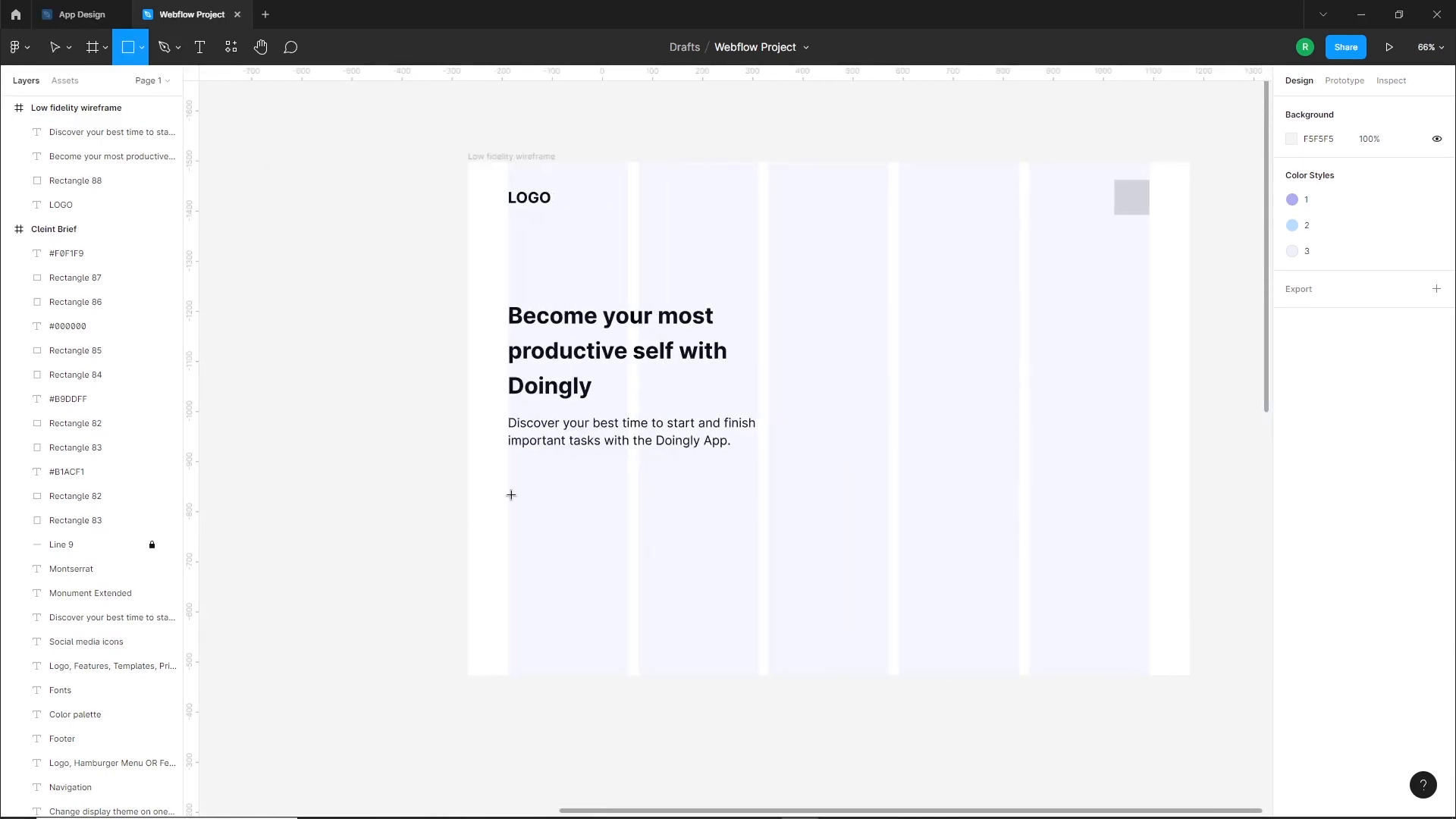
pyautogui.moveTo(508, 489)
pyautogui.mouseDown()
pyautogui.moveTo(628, 524)
pyautogui.moveTo(736, 522)
pyautogui.mouseUp()
pyautogui.click(403, 494)
# Duplicate the brief's line "200M+ Downloads and 4.5 star (1m Reviews)" to below the wireframe's button rectangles
pyautogui.scroll(-3, 517, 520)
pyautogui.hscroll(-10, 595, 475)
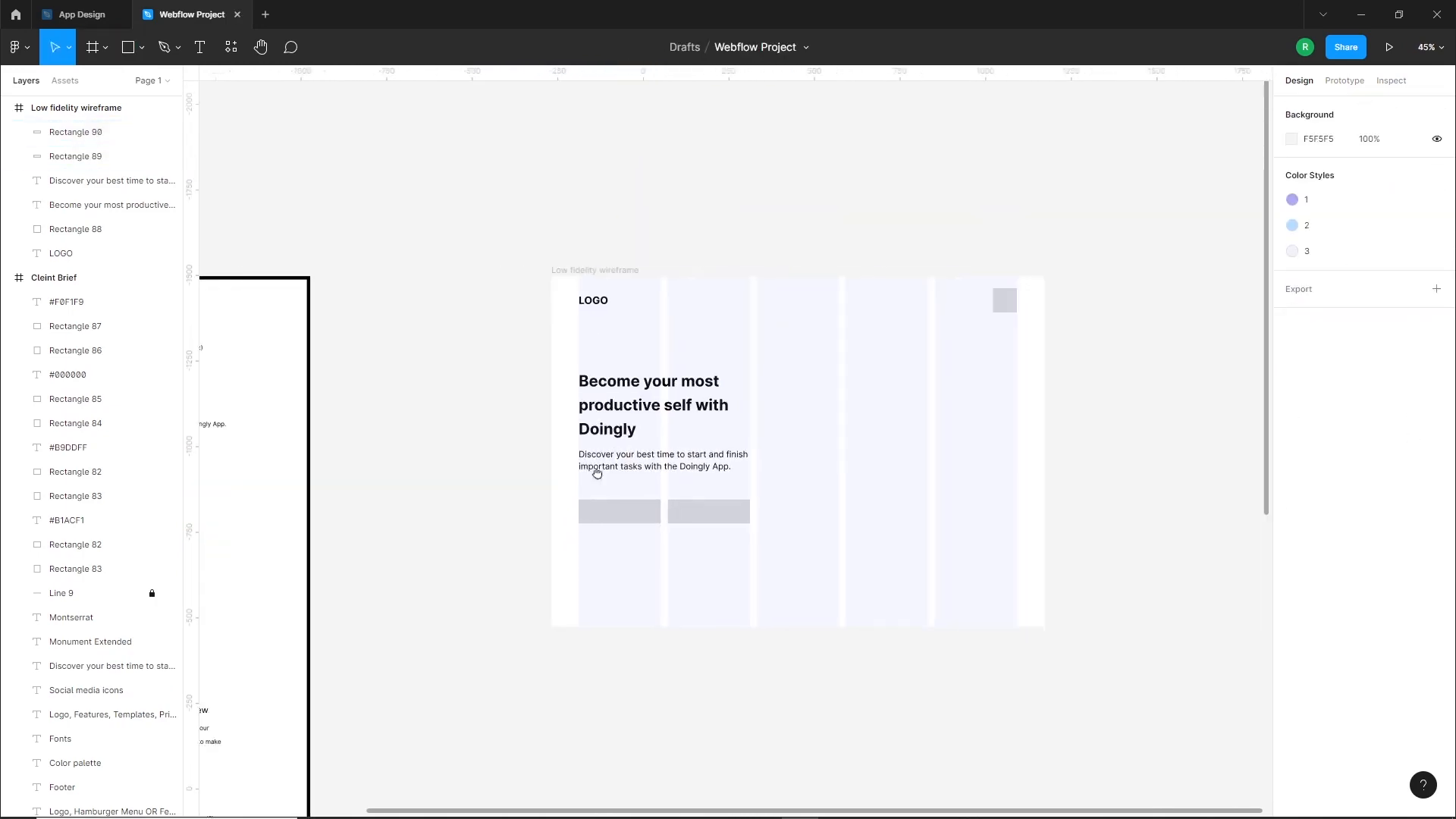
pyautogui.scroll(1, 493, 374)
pyautogui.moveTo(489, 392); pyautogui.dragTo(1075, 510)
pyautogui.hscroll(6, 915, 545)
pyautogui.scroll(5, 916, 544)
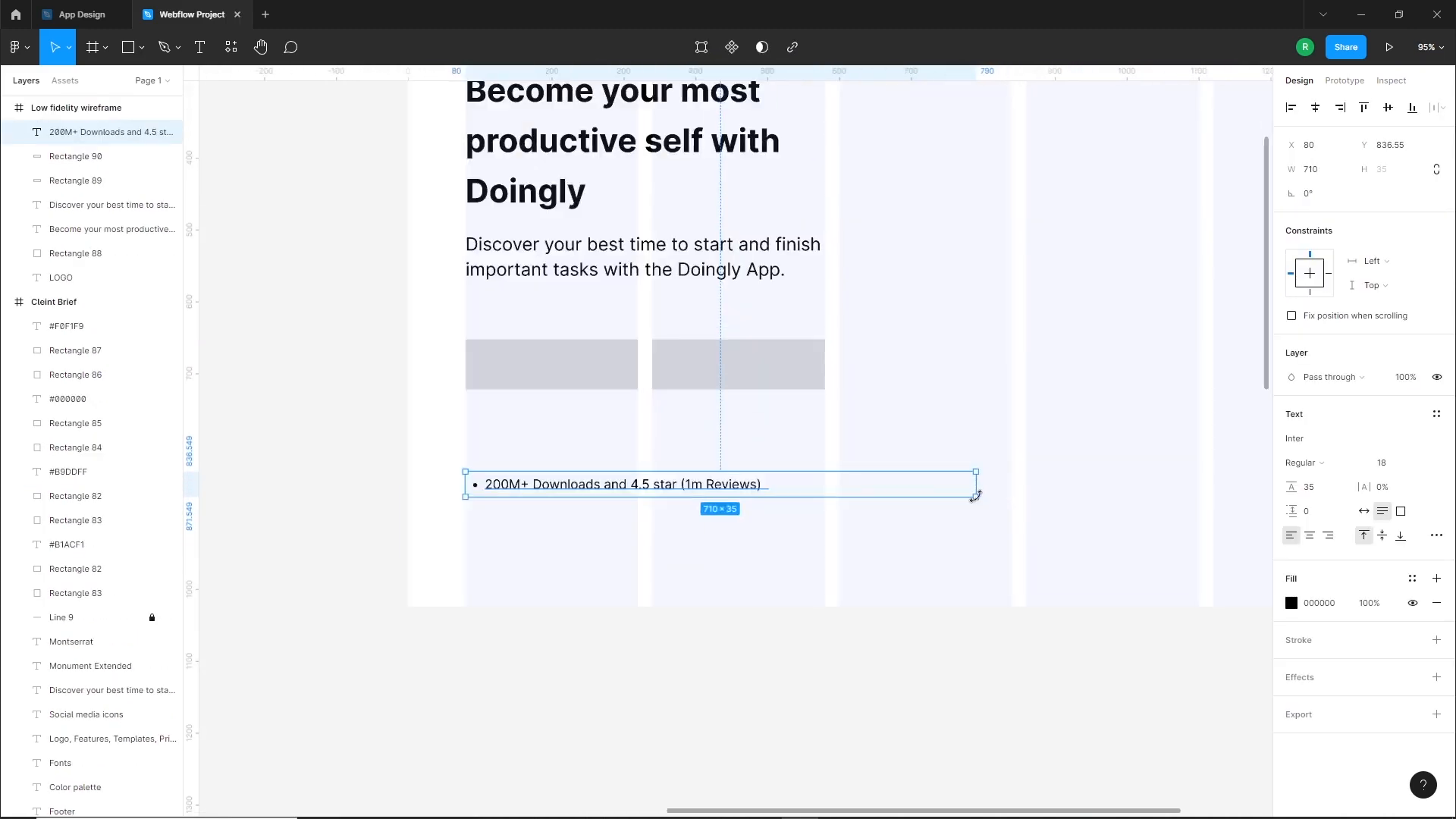
# Fit the downloads text box to its content, remove its bullet and align it with the first column's left edge
pyautogui.click(621, 504)
pyautogui.moveTo(620, 504); pyautogui.dragTo(611, 500)
pyautogui.click(1436, 536)
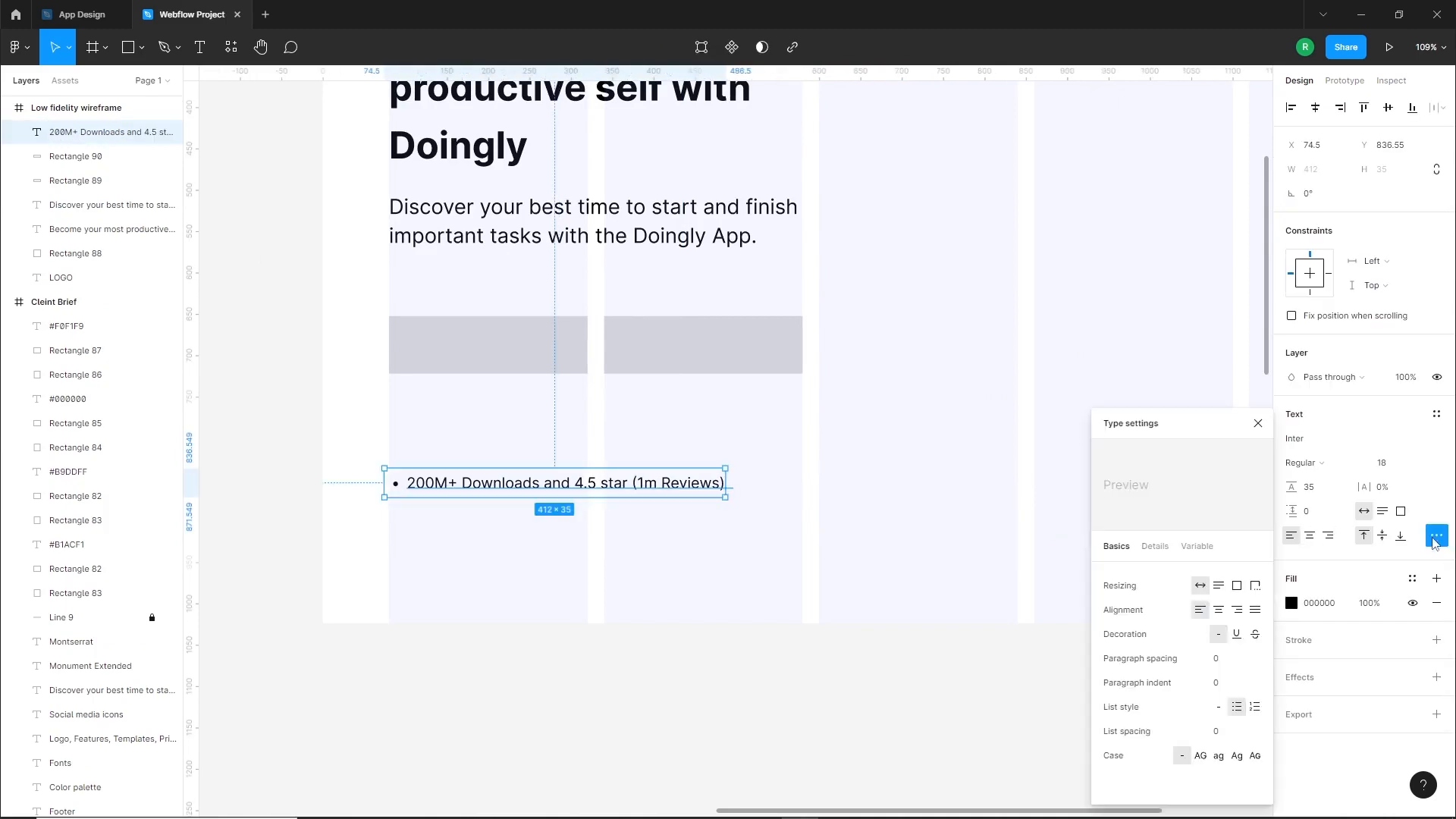
pyautogui.click(1219, 707)
pyautogui.click(576, 592)
pyautogui.click(536, 494)
pyautogui.moveTo(536, 494); pyautogui.dragTo(537, 499)
pyautogui.click(549, 579)
# Draw an image placeholder rectangle about 570 by 743 px beside the hero text, ending at the last column's right edge
pyautogui.moveTo(731, 394); pyautogui.dragTo(693, 555)
pyautogui.scroll(-4, 692, 552)
pyautogui.moveTo(880, 499); pyautogui.dragTo(832, 505)
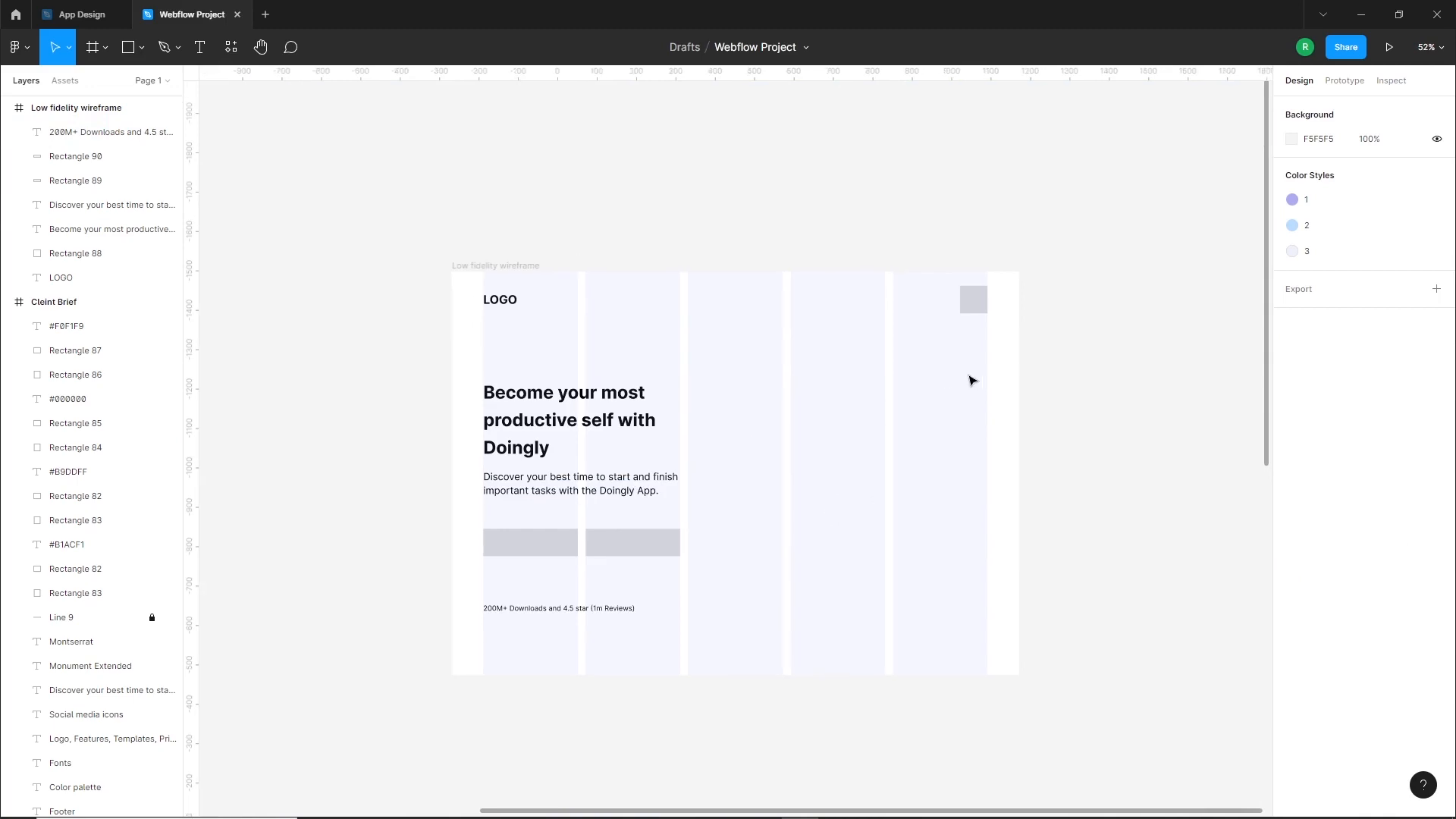
pyautogui.click(131, 54)
pyautogui.moveTo(987, 349)
pyautogui.mouseDown()
pyautogui.moveTo(934, 476)
pyautogui.moveTo(790, 587)
pyautogui.moveTo(763, 643)
pyautogui.mouseUp()
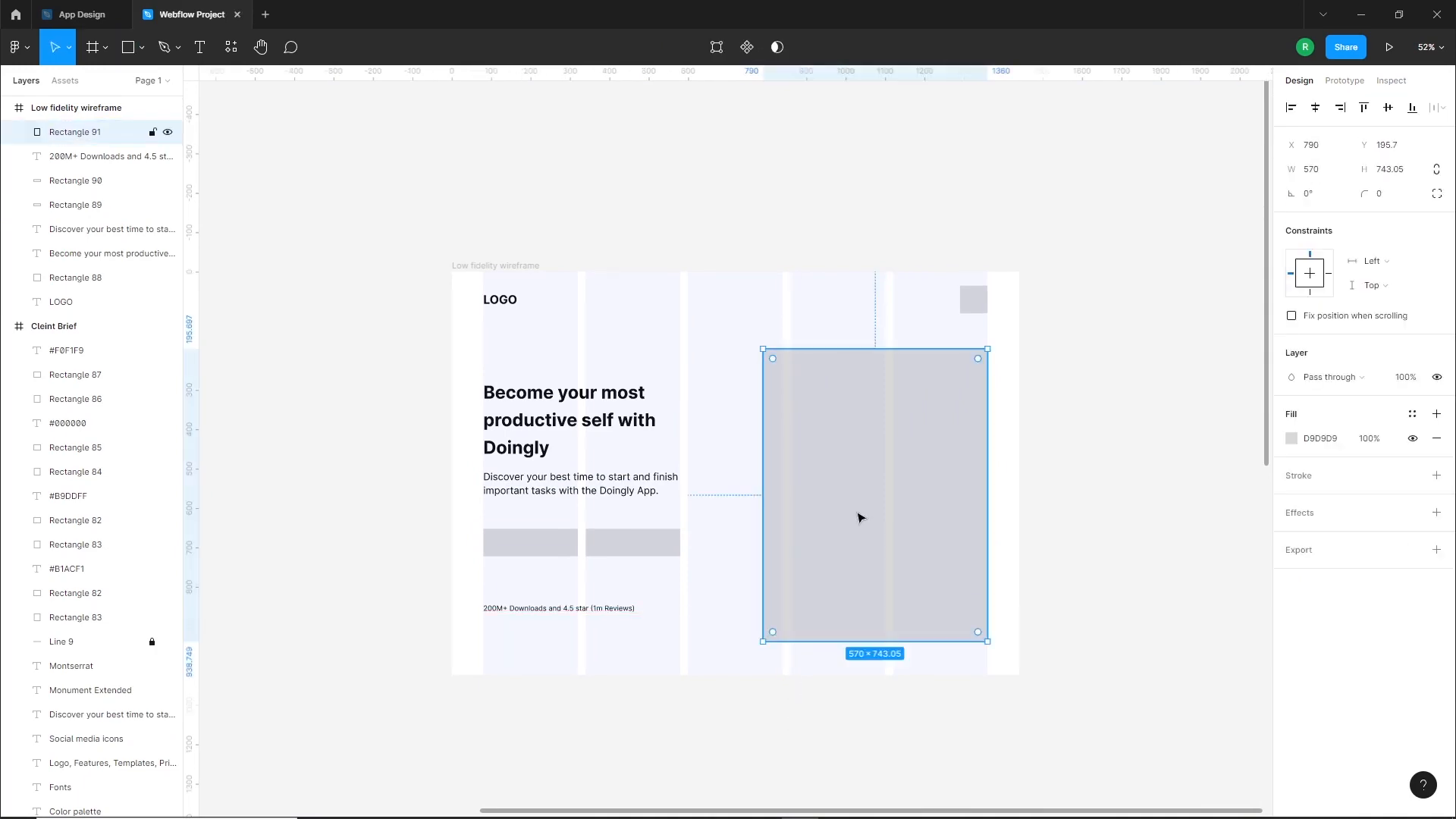
# Resize the hero image placeholder to about 557 by 768 px, keeping its right edge on the last column
pyautogui.moveTo(887, 643); pyautogui.dragTo(886, 647)
pyautogui.click(788, 687)
pyautogui.click(846, 542)
pyautogui.moveTo(763, 449); pyautogui.dragTo(768, 449)
pyautogui.click(1014, 437)
pyautogui.click(918, 379)
pyautogui.moveTo(907, 349); pyautogui.dragTo(905, 345)
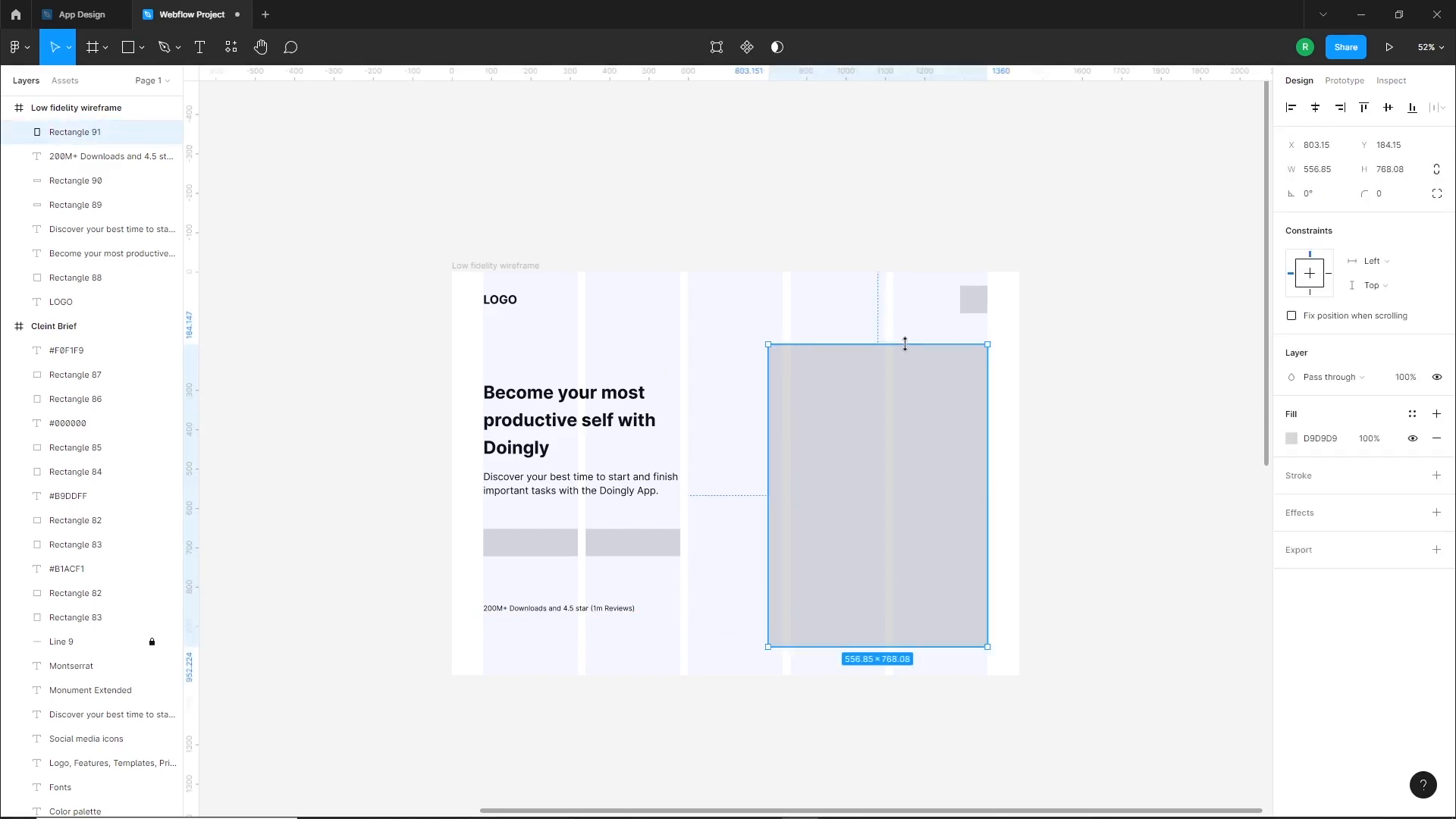
# Draw two crossing diagonal lines between the opposite corners of the hero image placeholder with the Pen tool
pyautogui.click(865, 316)
pyautogui.press('p')
pyautogui.click(768, 345)
pyautogui.click(988, 646)
pyautogui.click(987, 344)
pyautogui.click(768, 647)
pyautogui.press('Escape')
pyautogui.click(54, 48)
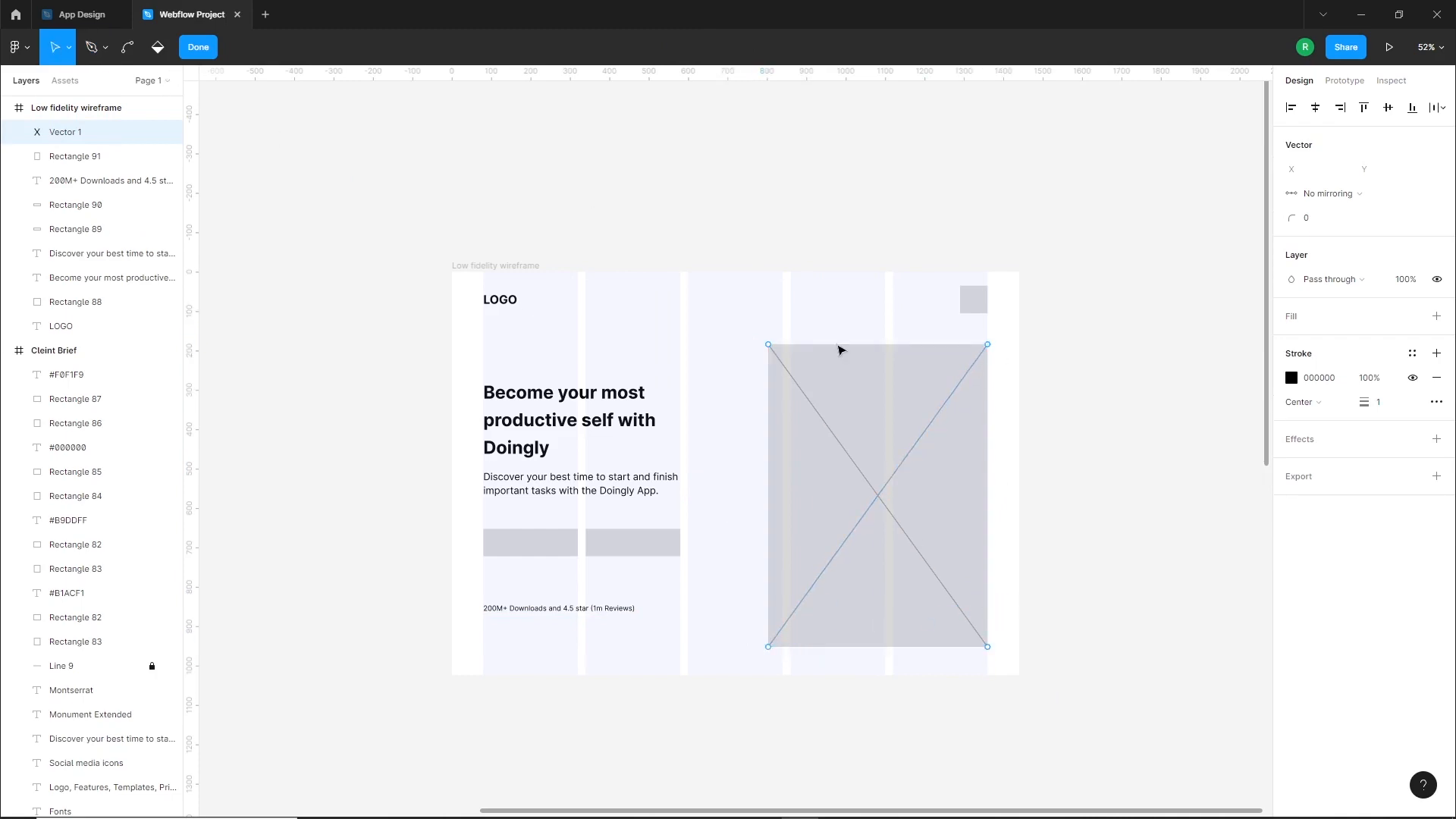
# Add a 1 px black inside stroke to the hero image placeholder rectangle
pyautogui.press('Escape')
pyautogui.click(772, 406)
pyautogui.click(1437, 475)
pyautogui.click(1209, 531)
# Group the placeholder rectangle with its diagonals and narrow the group from its left edge to about 543 px wide
pyautogui.moveTo(1008, 363); pyautogui.dragTo(743, 664)
pyautogui.hotkey('ctrl', 'g')
pyautogui.press('Escape')
pyautogui.click(901, 501)
pyautogui.moveTo(768, 492); pyautogui.dragTo(774, 491)
pyautogui.click(730, 525)
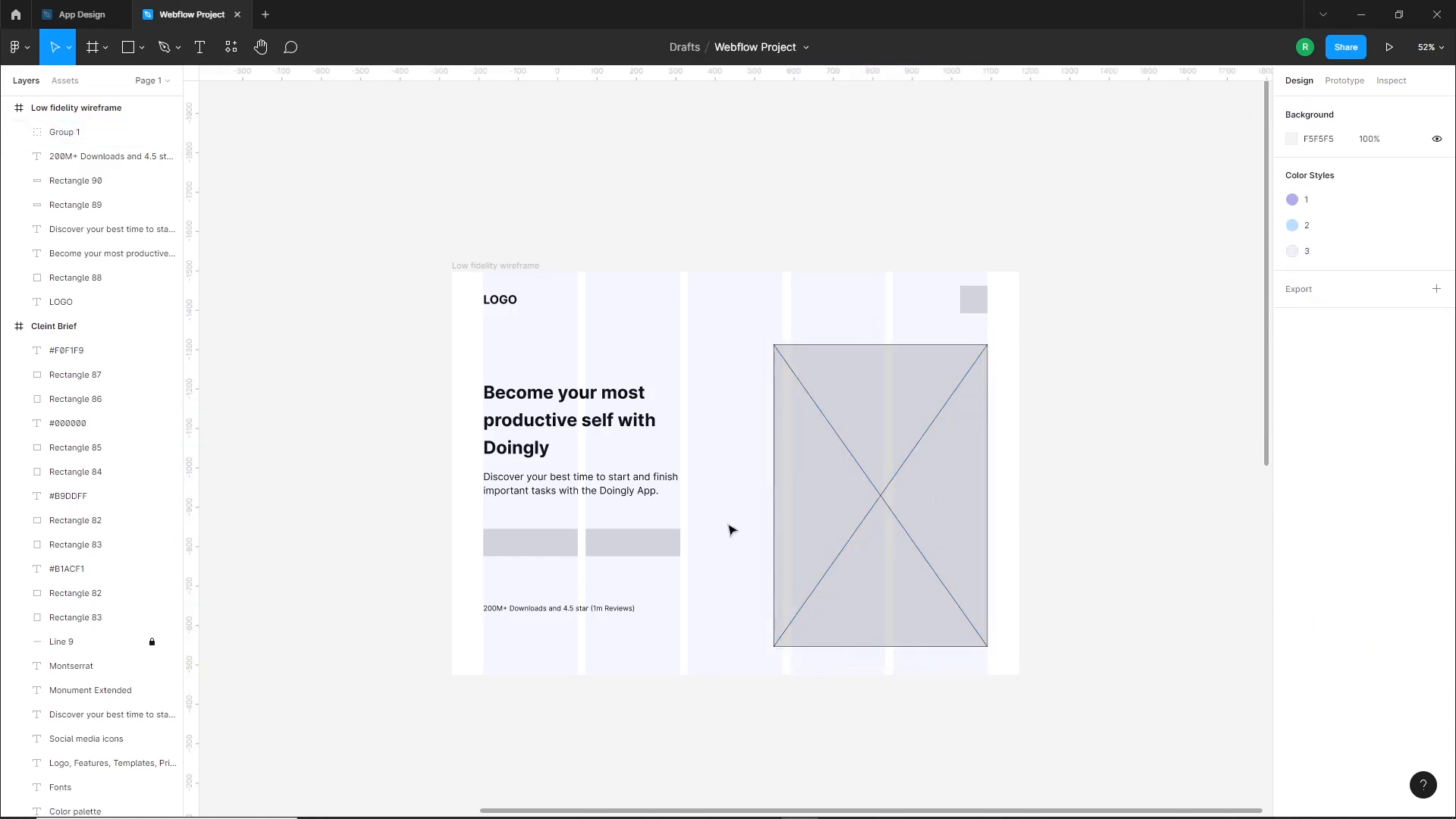
# Hide the wireframe's layout grid and set the image placeholder rectangle's fill to F2F2F2
pyautogui.click(83, 107)
pyautogui.click(1413, 340)
pyautogui.doubleClick(878, 423)
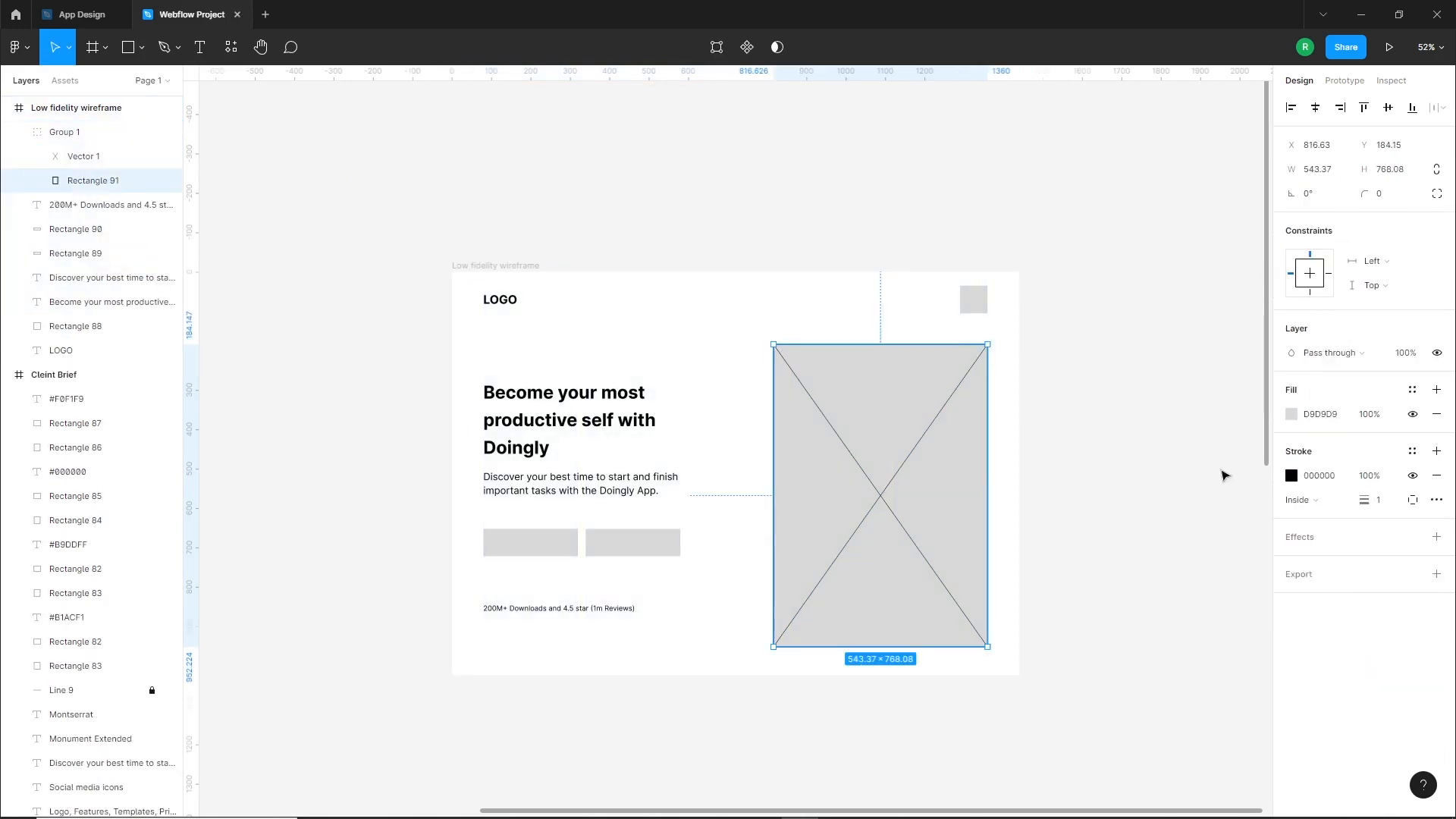
pyautogui.click(1292, 414)
pyautogui.write('EFEFEF')
pyautogui.press('Return')
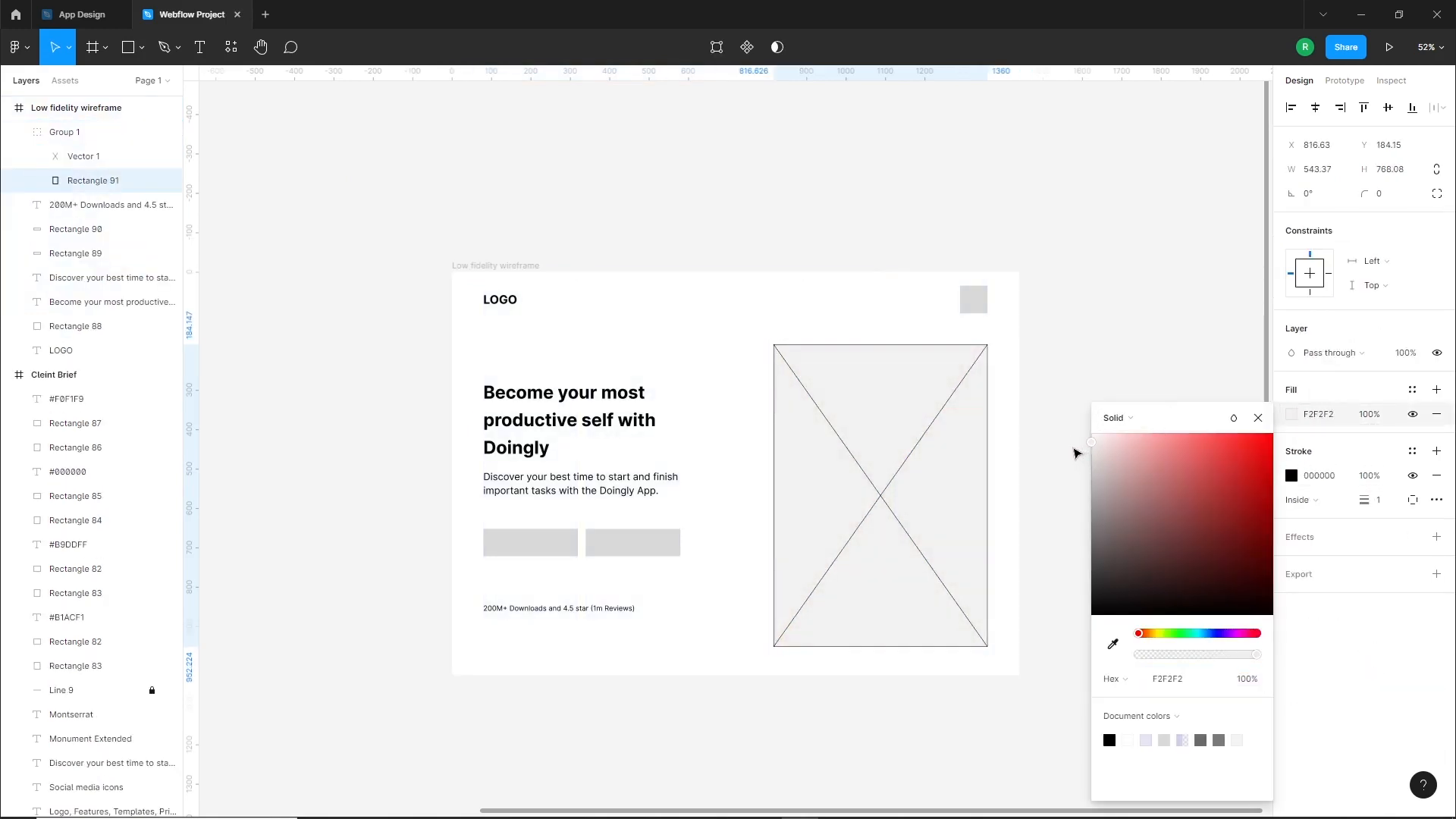
pyautogui.click(1012, 478)
# Give both button rectangles and the navigation square the darker grey fill B7B7B7
pyautogui.click(634, 542)
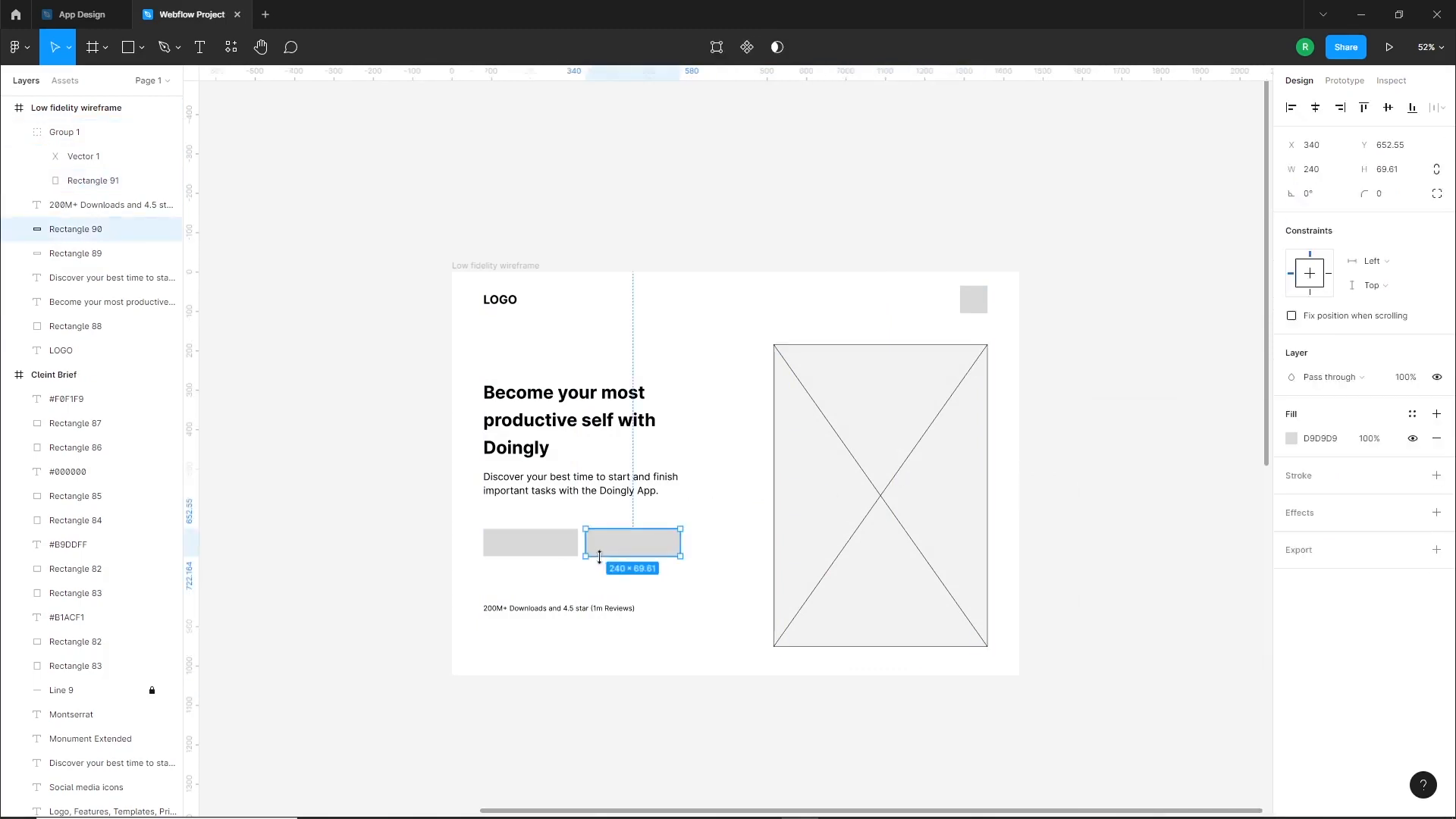
pyautogui.keyDown('shift'); pyautogui.click(531, 542); pyautogui.keyUp('shift')
pyautogui.keyDown('shift'); pyautogui.click(988, 297); pyautogui.keyUp('shift')
pyautogui.click(1292, 438)
pyautogui.write('B7B7B7')
pyautogui.press('Return')
pyautogui.click(751, 601)
# Extend the Low fidelity wireframe frame downward to make room for further sections below the hero
pyautogui.scroll(-2, 751, 601)
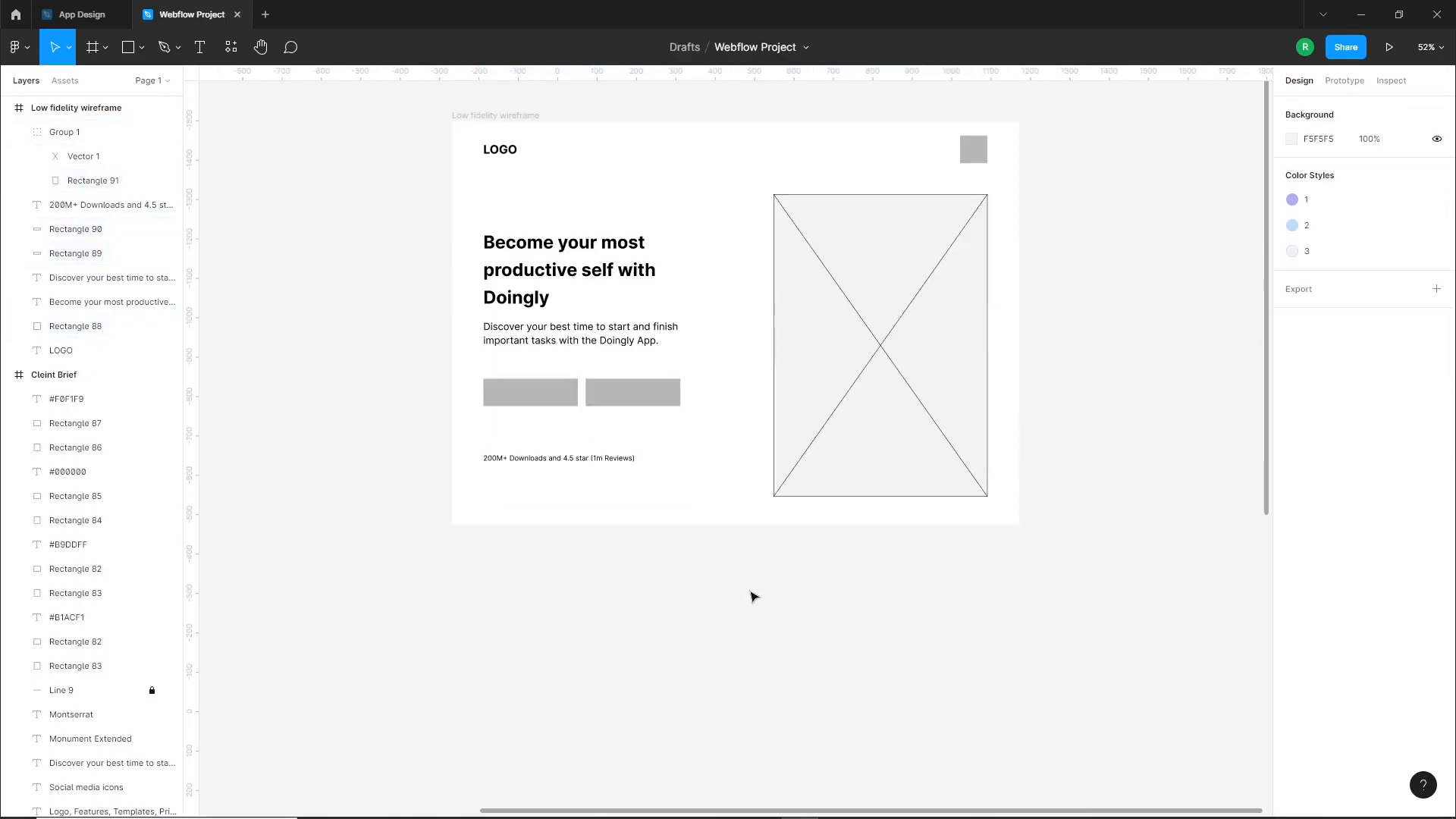
pyautogui.scroll(-2, 758, 578)
pyautogui.click(739, 525)
pyautogui.moveTo(739, 525); pyautogui.dragTo(783, 797)
pyautogui.scroll(4, 807, 626)
pyautogui.click(748, 709)
# Check Section 2 in the brief and draw a rectangle across the wireframe's full width below the hero content
pyautogui.moveTo(748, 710); pyautogui.dragTo(770, 522)
pyautogui.scroll(1, 774, 576)
pyautogui.moveTo(575, 524); pyautogui.dragTo(1193, 561)
pyautogui.scroll(5, 592, 339)
pyautogui.scroll(-2, 618, 432)
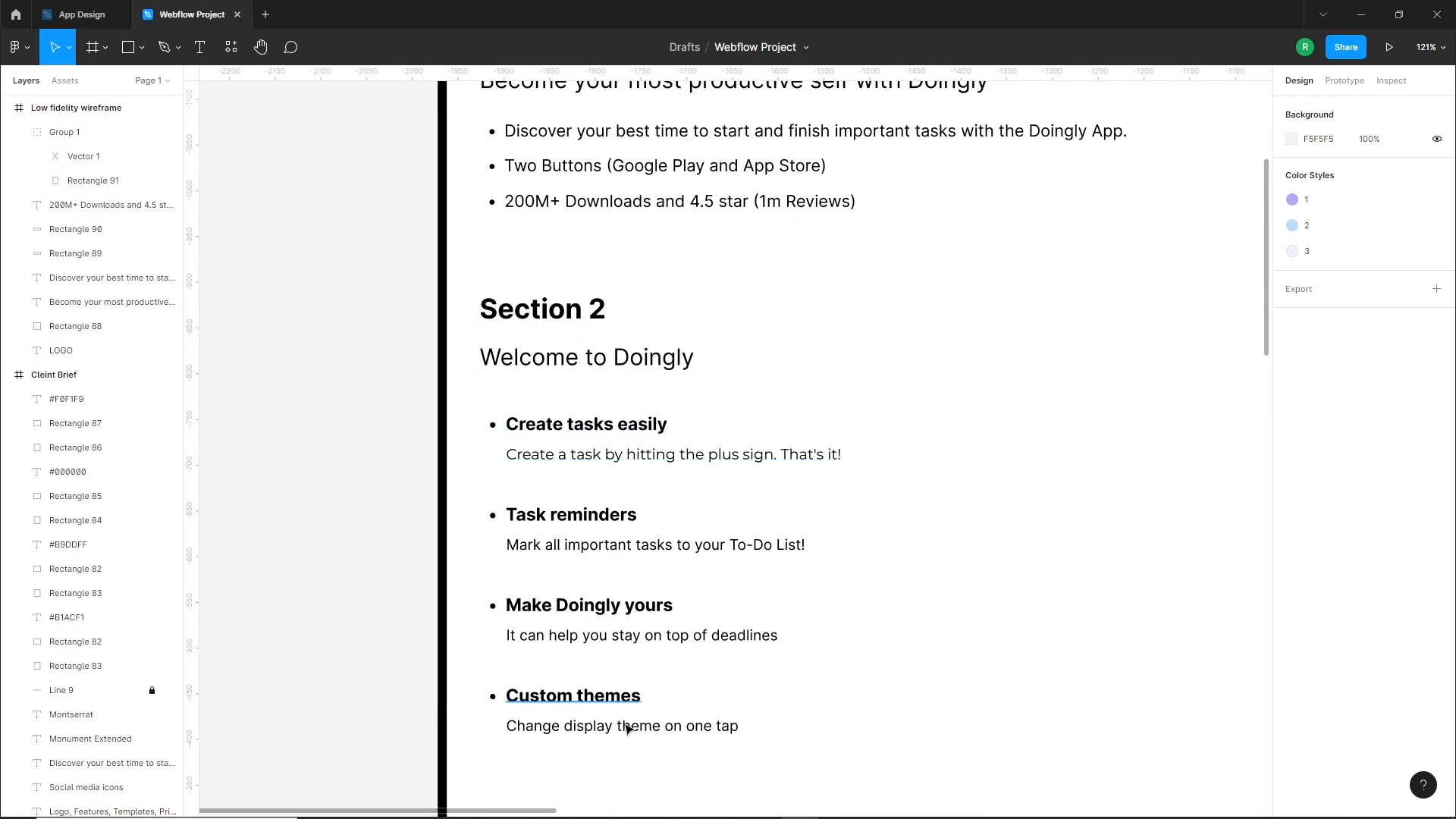
pyautogui.scroll(-5, 609, 476)
pyautogui.moveTo(988, 503); pyautogui.dragTo(569, 445)
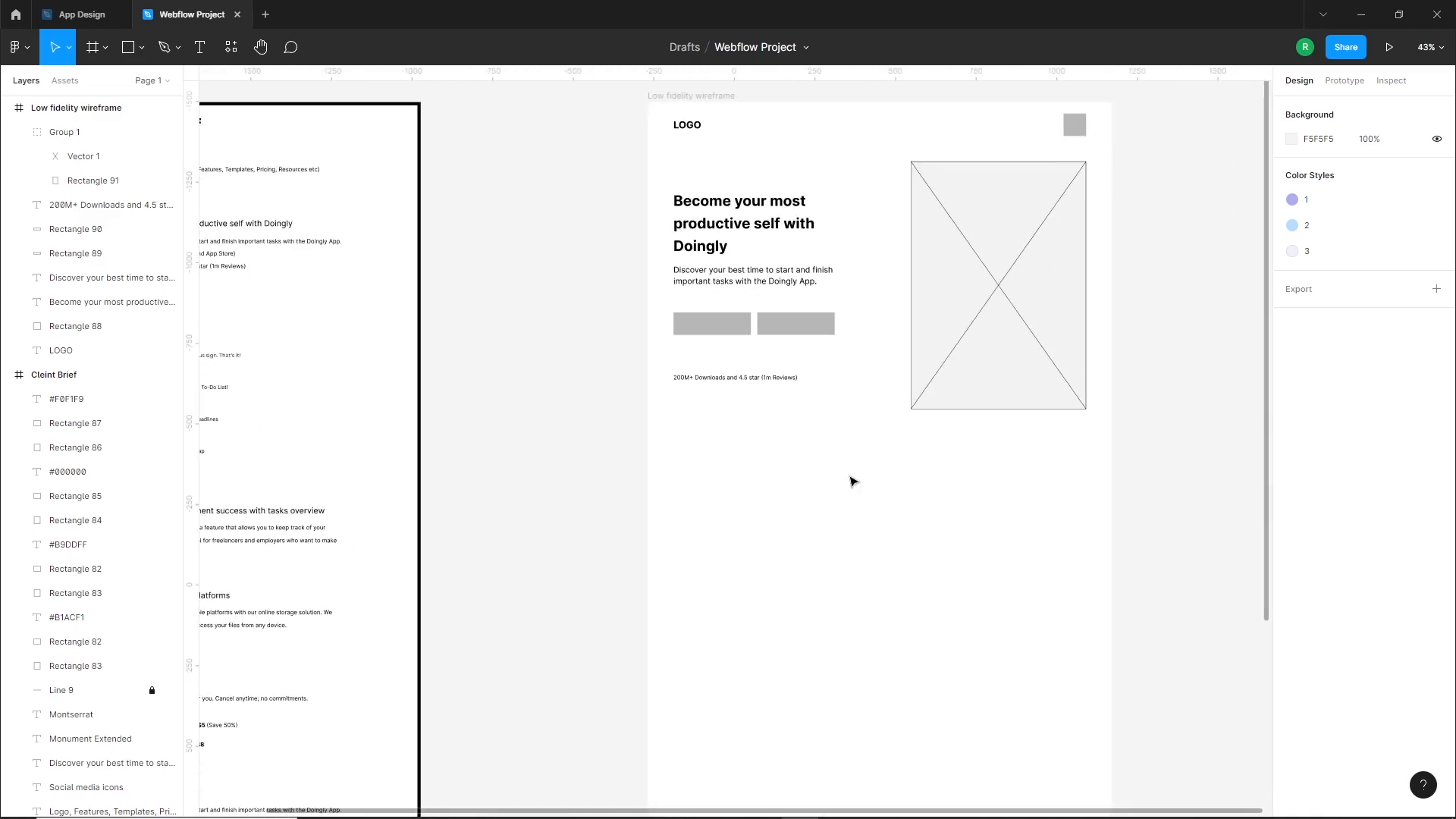
pyautogui.moveTo(645, 455); pyautogui.dragTo(1115, 640)
pyautogui.moveTo(923, 575); pyautogui.dragTo(923, 555)
pyautogui.click(903, 665)
# Fill the full-width rectangle below the hero with a light grey sampled from the canvas
pyautogui.moveTo(573, 523); pyautogui.dragTo(740, 607)
pyautogui.click(936, 612)
pyautogui.press('i')
pyautogui.click(1097, 472)
pyautogui.click(759, 560)
# Duplicate the four feature titles and their descriptions from the brief's Section 2 into the wireframe below the grey full-width rectangle
pyautogui.moveTo(573, 609); pyautogui.dragTo(754, 599)
pyautogui.moveTo(511, 491); pyautogui.dragTo(534, 530)
pyautogui.click(512, 467)
pyautogui.click(808, 448)
pyautogui.moveTo(424, 456); pyautogui.dragTo(622, 589)
pyautogui.moveTo(897, 591); pyautogui.dragTo(638, 460)
pyautogui.keyDown('alt'); pyautogui.moveTo(307, 374); pyautogui.dragTo(985, 687); pyautogui.keyUp('alt')
pyautogui.moveTo(698, 657); pyautogui.dragTo(563, 541)
pyautogui.keyDown('ctrl'); pyautogui.scroll(1, 862, 630); pyautogui.keyUp('ctrl')
pyautogui.keyDown('ctrl'); pyautogui.scroll(3, 863, 630); pyautogui.keyUp('ctrl')
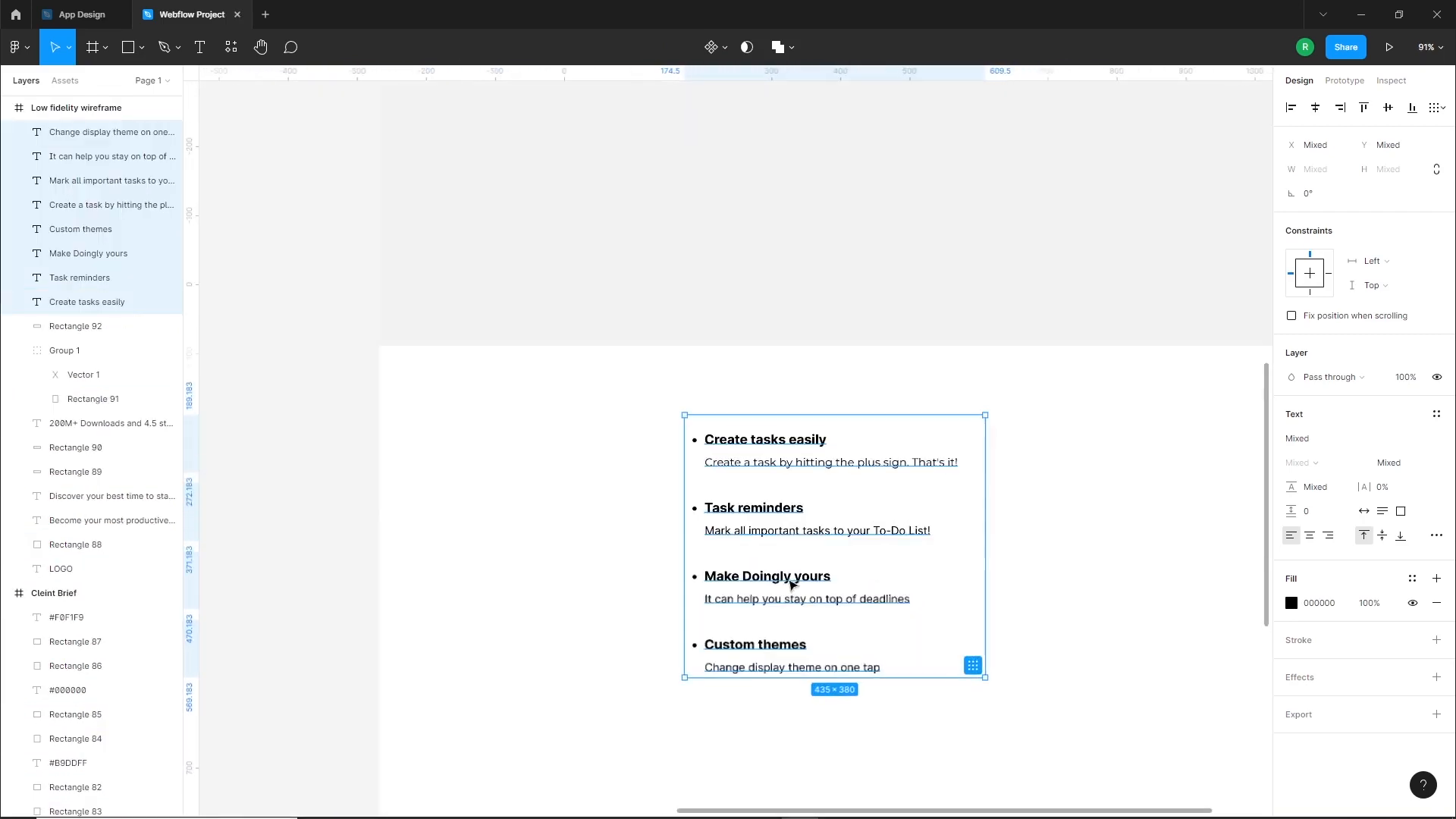
# Center-align the text of the copied features and remove the bullets from the four feature titles
pyautogui.click(1310, 536)
pyautogui.click(1099, 585)
pyautogui.click(766, 440)
pyautogui.keyDown('shift'); pyautogui.click(754, 508); pyautogui.keyUp('shift')
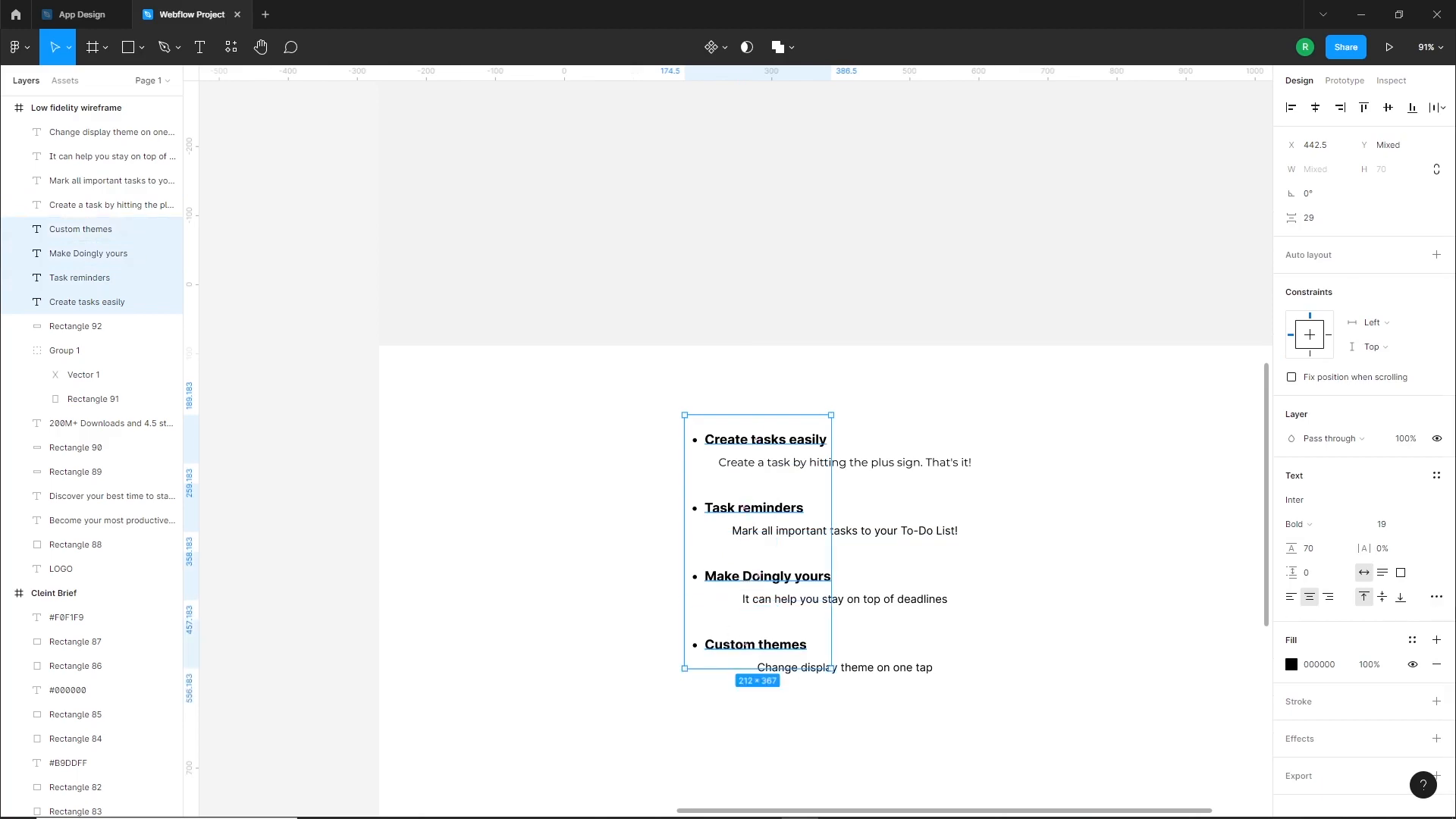
pyautogui.click(1443, 604)
pyautogui.click(1219, 707)
pyautogui.click(996, 526)
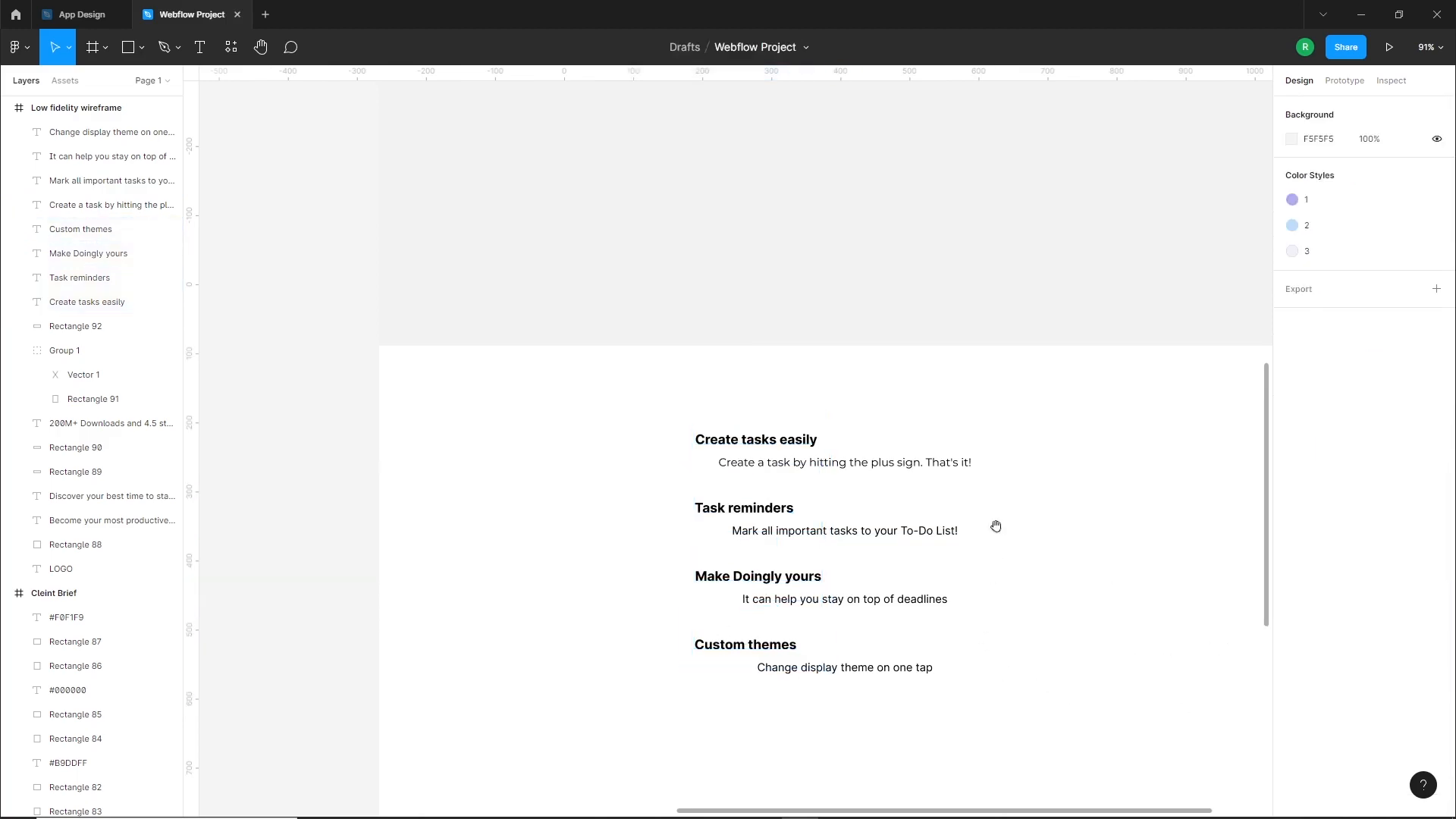
# Align the horizontal centers of the four feature titles and their descriptions in the wireframe
pyautogui.scroll(2, 758, 524)
pyautogui.moveTo(550, 441); pyautogui.dragTo(968, 734)
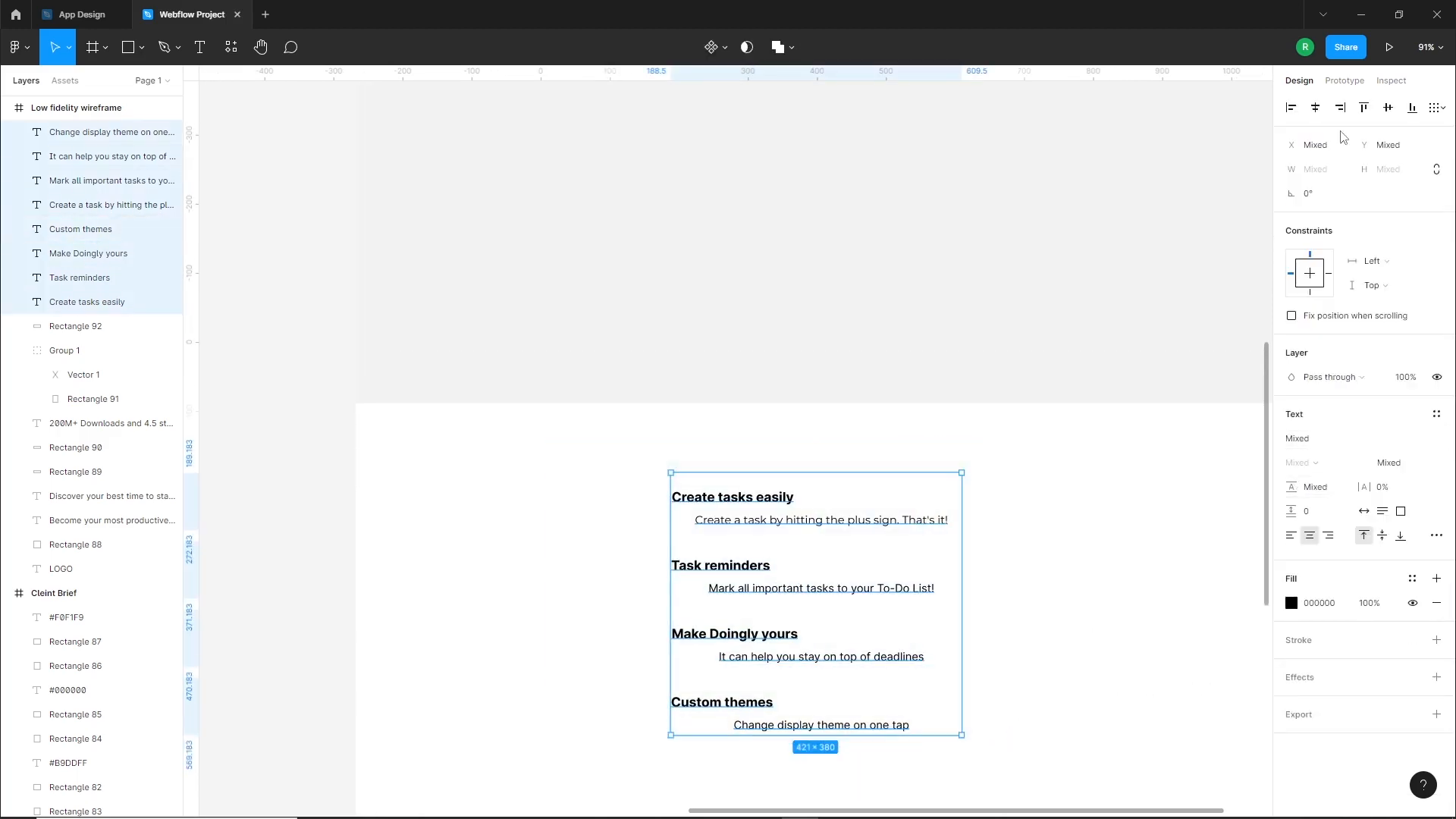
pyautogui.click(1316, 108)
# Narrow the feature descriptions so they wrap onto two lines, and realign all titles and descriptions on their horizontal centers
pyautogui.click(907, 519)
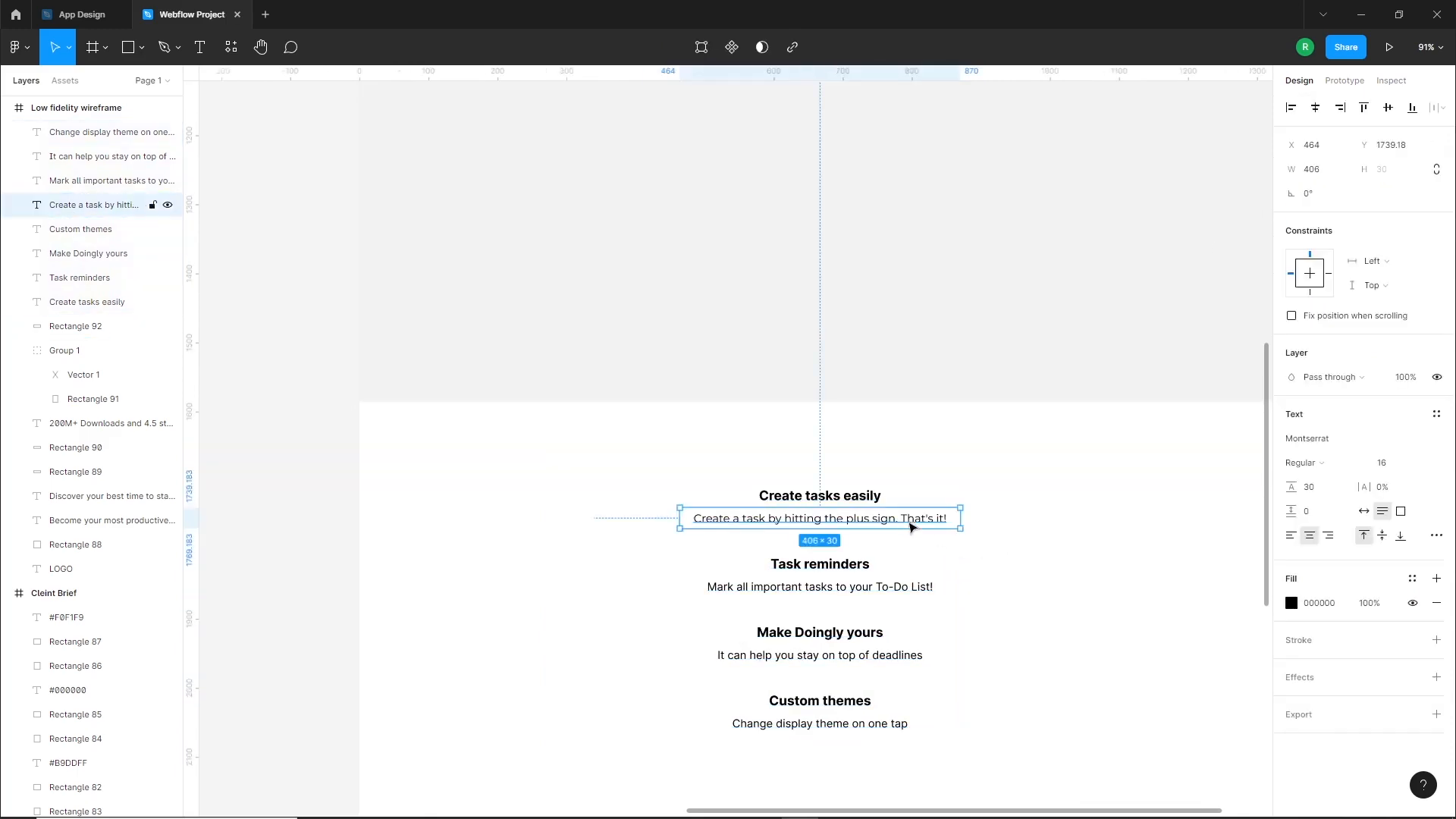
pyautogui.keyDown('shift'); pyautogui.click(927, 594); pyautogui.keyUp('shift')
pyautogui.moveTo(964, 607); pyautogui.dragTo(856, 609)
pyautogui.moveTo(735, 423); pyautogui.dragTo(988, 698)
pyautogui.click(1316, 107)
# Move each feature title with its description up onto the grey full-width rectangle, arranging the four pairs in a row
pyautogui.click(923, 579)
pyautogui.scroll(2, 923, 578)
pyautogui.moveTo(924, 578); pyautogui.dragTo(747, 654)
pyautogui.moveTo(804, 651); pyautogui.dragTo(641, 357)
pyautogui.moveTo(910, 641); pyautogui.dragTo(934, 338)
pyautogui.scroll(-3, 920, 484)
pyautogui.moveTo(901, 521); pyautogui.dragTo(766, 620)
pyautogui.moveTo(746, 607); pyautogui.dragTo(1043, 253)
pyautogui.moveTo(873, 584); pyautogui.dragTo(766, 667)
pyautogui.moveTo(760, 647); pyautogui.dragTo(1204, 233)
pyautogui.moveTo(895, 473); pyautogui.dragTo(824, 214)
pyautogui.moveTo(872, 242); pyautogui.dragTo(800, 242)
pyautogui.click(1085, 474)
pyautogui.moveTo(1085, 475); pyautogui.dragTo(1039, 230)
pyautogui.scroll(2, 1017, 425)
pyautogui.moveTo(1058, 389); pyautogui.dragTo(1011, 388)
pyautogui.click(933, 628)
pyautogui.scroll(1, 986, 629)
pyautogui.moveTo(1153, 678); pyautogui.dragTo(1096, 466)
# Set the height of the grey full-width rectangle to 460
pyautogui.click(1023, 566)
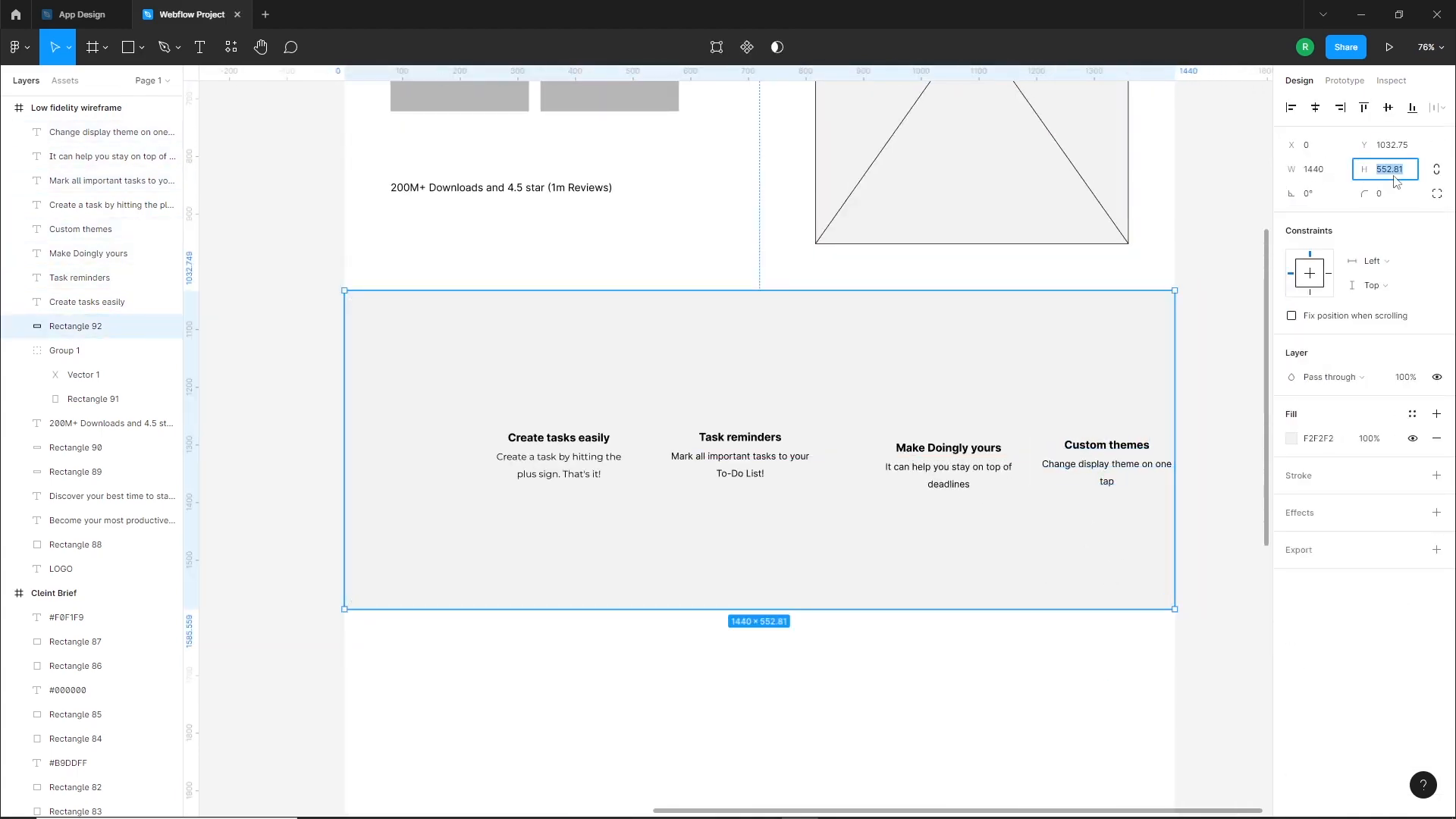
pyautogui.write('460')
pyautogui.press('Return')
# Shift the "Create tasks easily" title and its description further left within the grey section
pyautogui.scroll(1, 758, 493)
pyautogui.moveTo(639, 690); pyautogui.dragTo(583, 493)
pyautogui.keyDown('shift'); pyautogui.click(582, 493); pyautogui.keyUp('shift')
pyautogui.moveTo(621, 556); pyautogui.dragTo(584, 556)
pyautogui.click(835, 691)
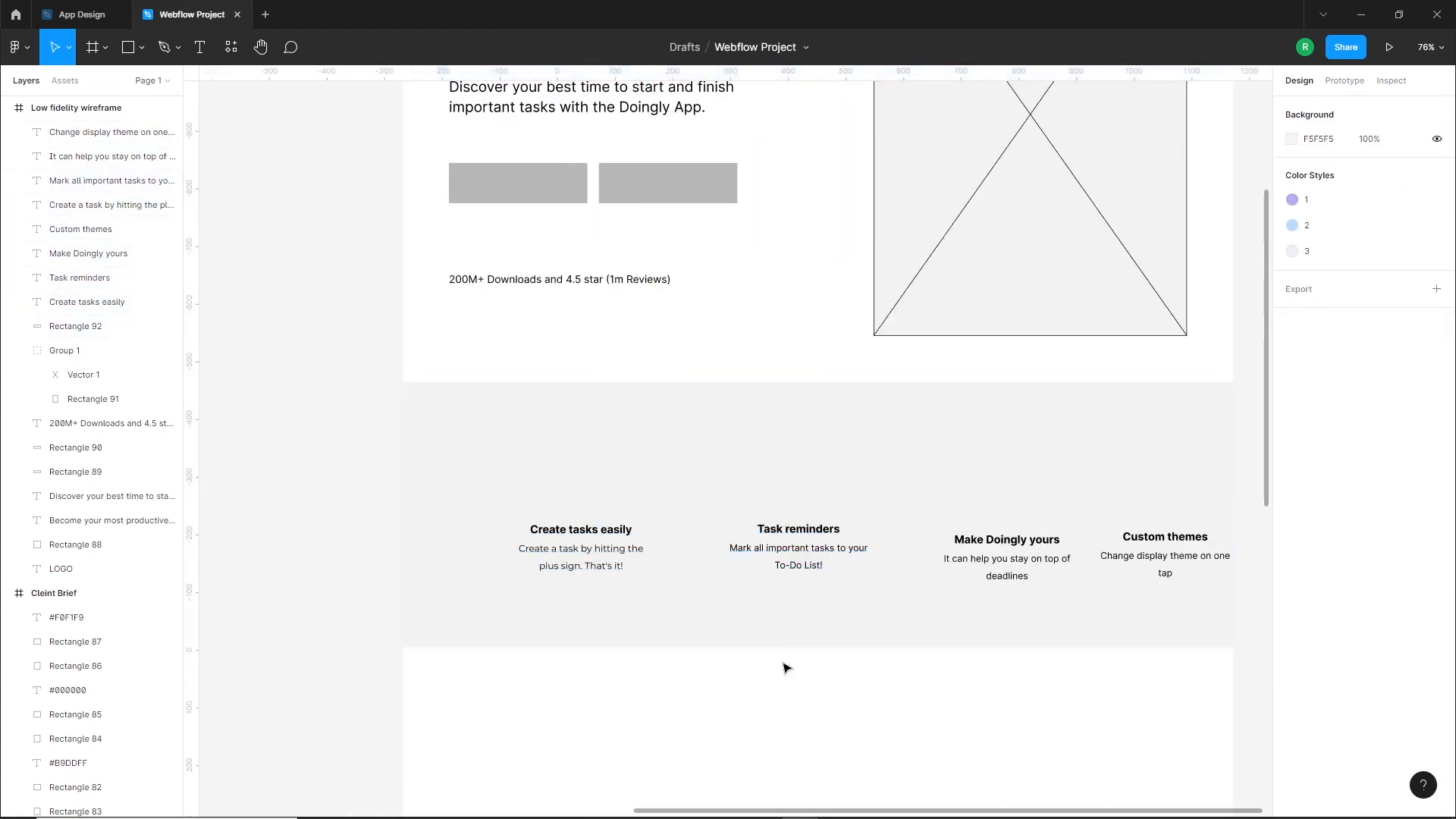
# Duplicate the grey square from the navigation bar into the grey section above "Create tasks easily"
pyautogui.scroll(2, 777, 430)
pyautogui.scroll(-1, 741, 520)
pyautogui.scroll(1, 683, 591)
pyautogui.click(615, 654)
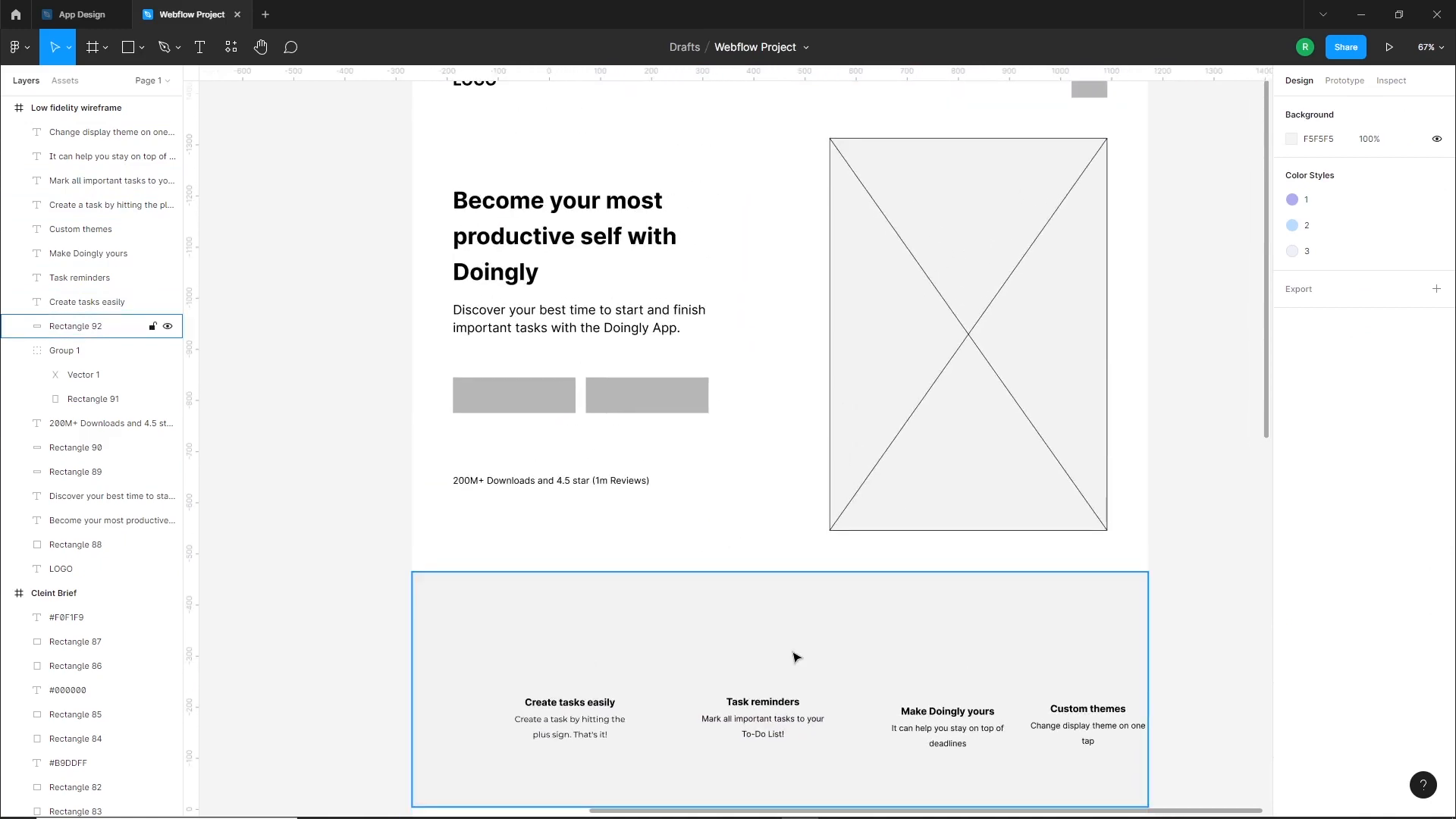
pyautogui.press('Escape')
pyautogui.moveTo(1089, 90); pyautogui.dragTo(569, 667)
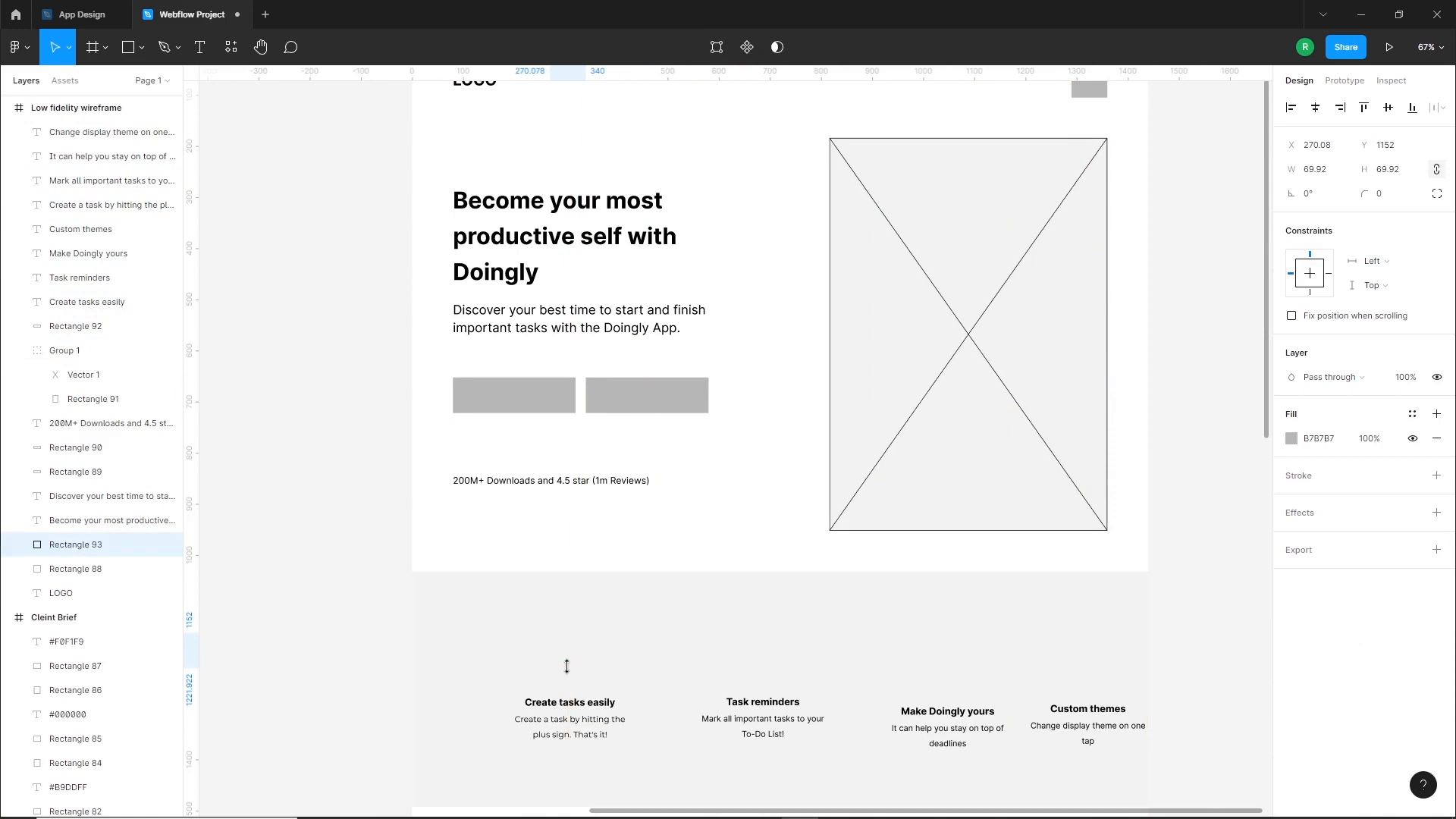
pyautogui.moveTo(626, 588); pyautogui.dragTo(632, 493)
# Duplicate the square above "Task reminders", show the layout grid and shift the first square right to X 270.08
pyautogui.click(576, 738)
pyautogui.moveTo(583, 556); pyautogui.dragTo(690, 569)
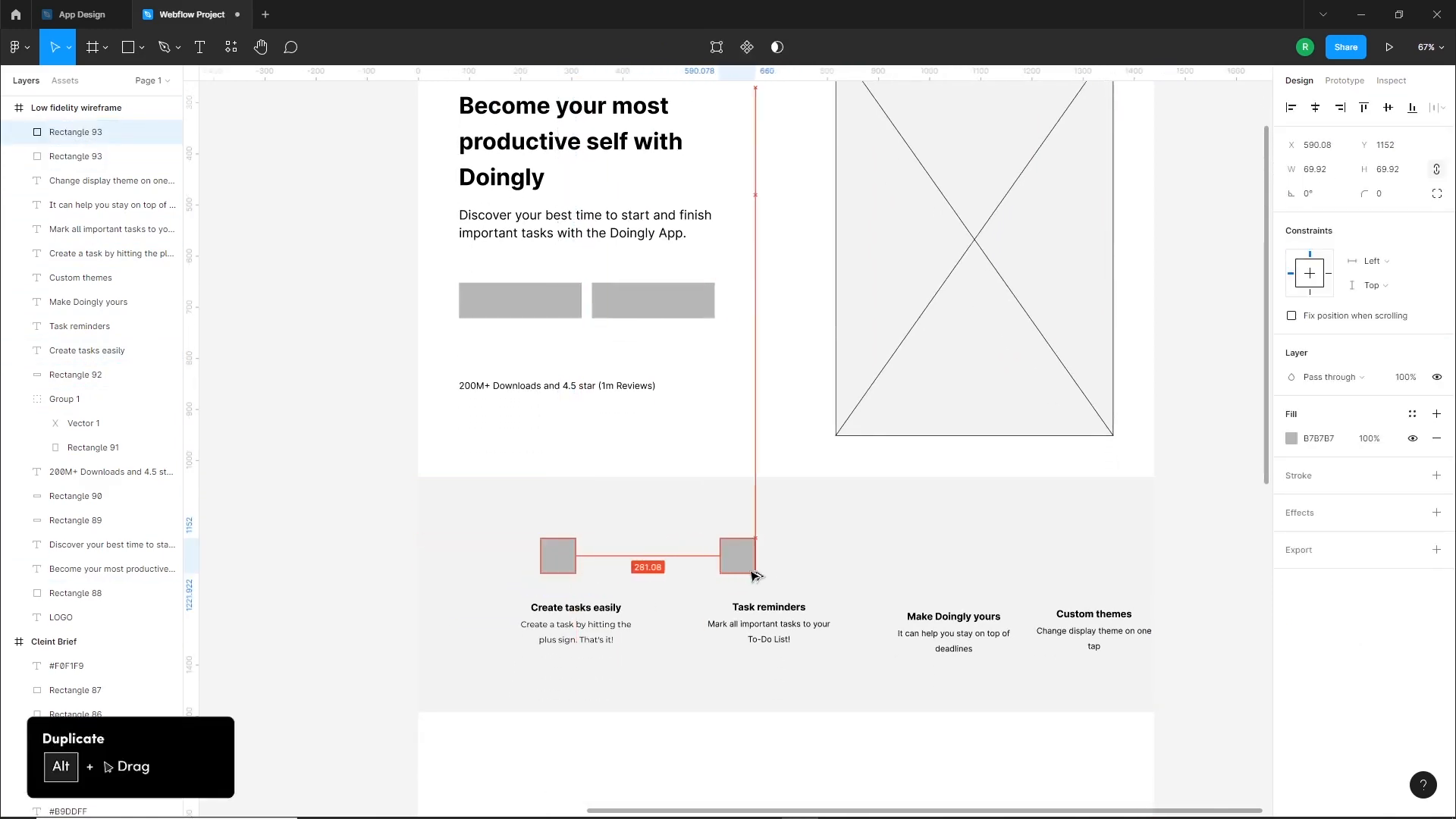
pyautogui.doubleClick(616, 440)
pyautogui.click(1414, 342)
pyautogui.moveTo(564, 573); pyautogui.dragTo(580, 573)
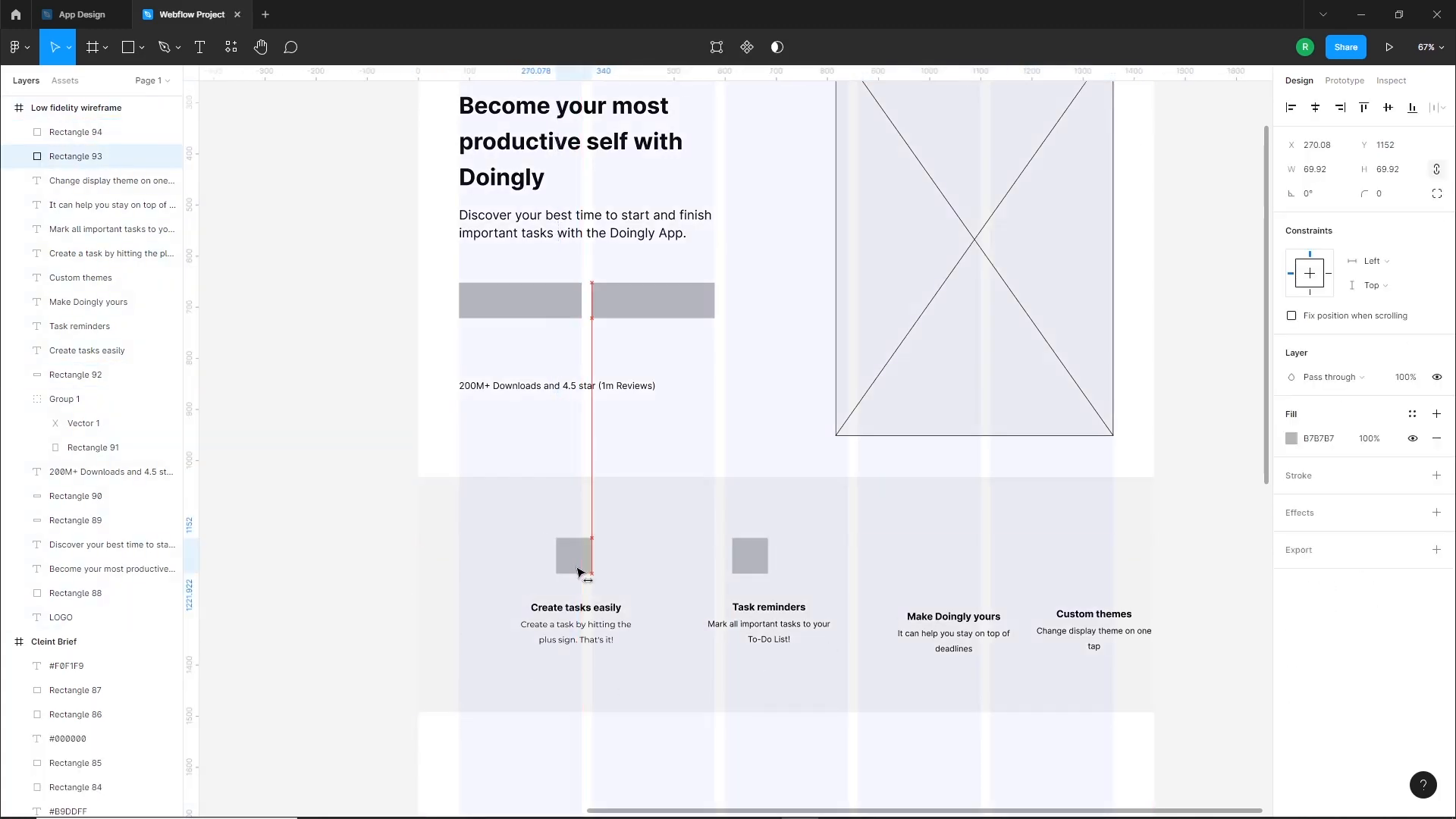
pyautogui.press('Escape')
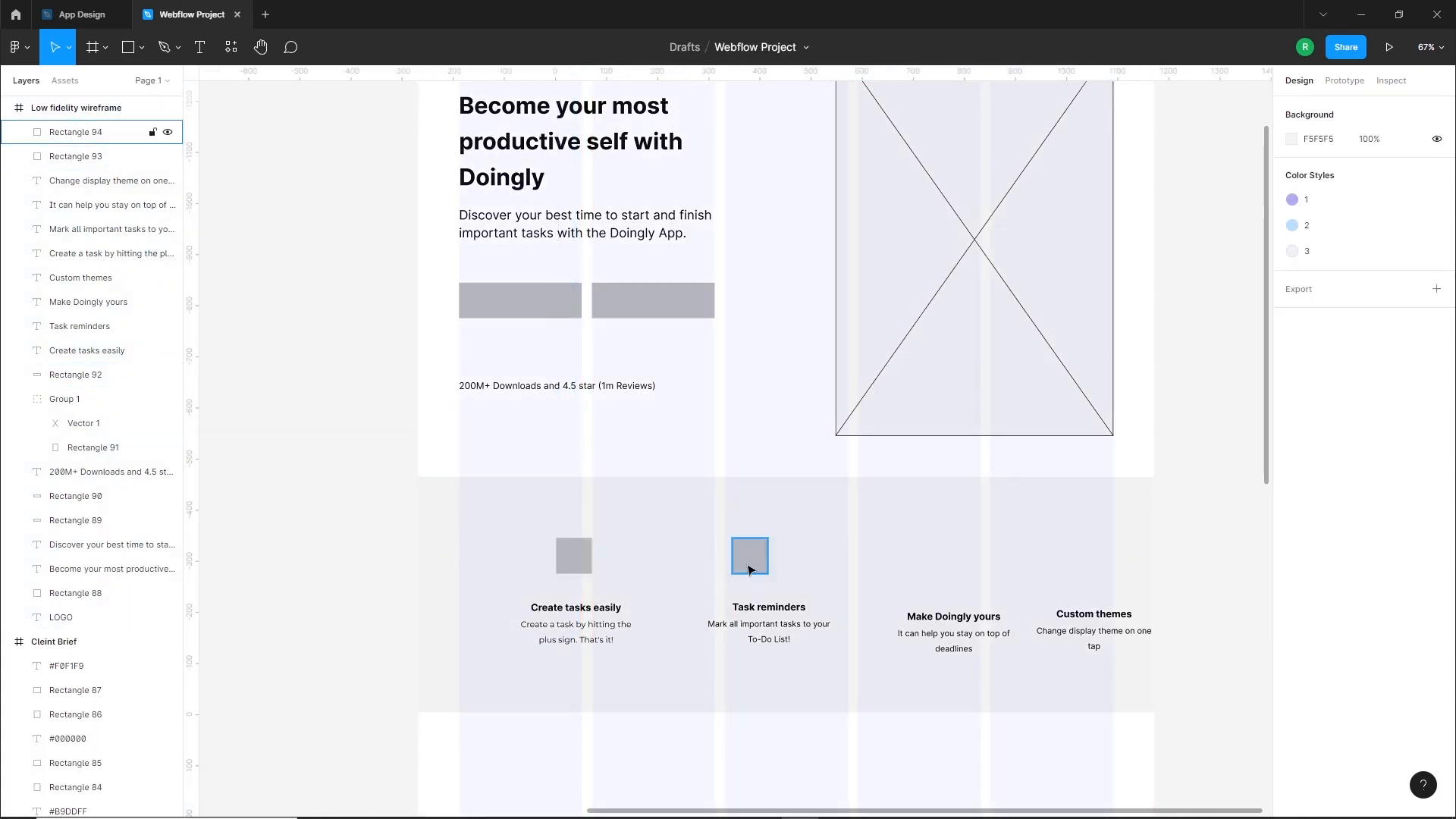
# Duplicate the square above "Make Doingly yours" and "Custom themes", and distribute the four squares with equal horizontal spacing
pyautogui.moveTo(749, 570); pyautogui.dragTo(1050, 565)
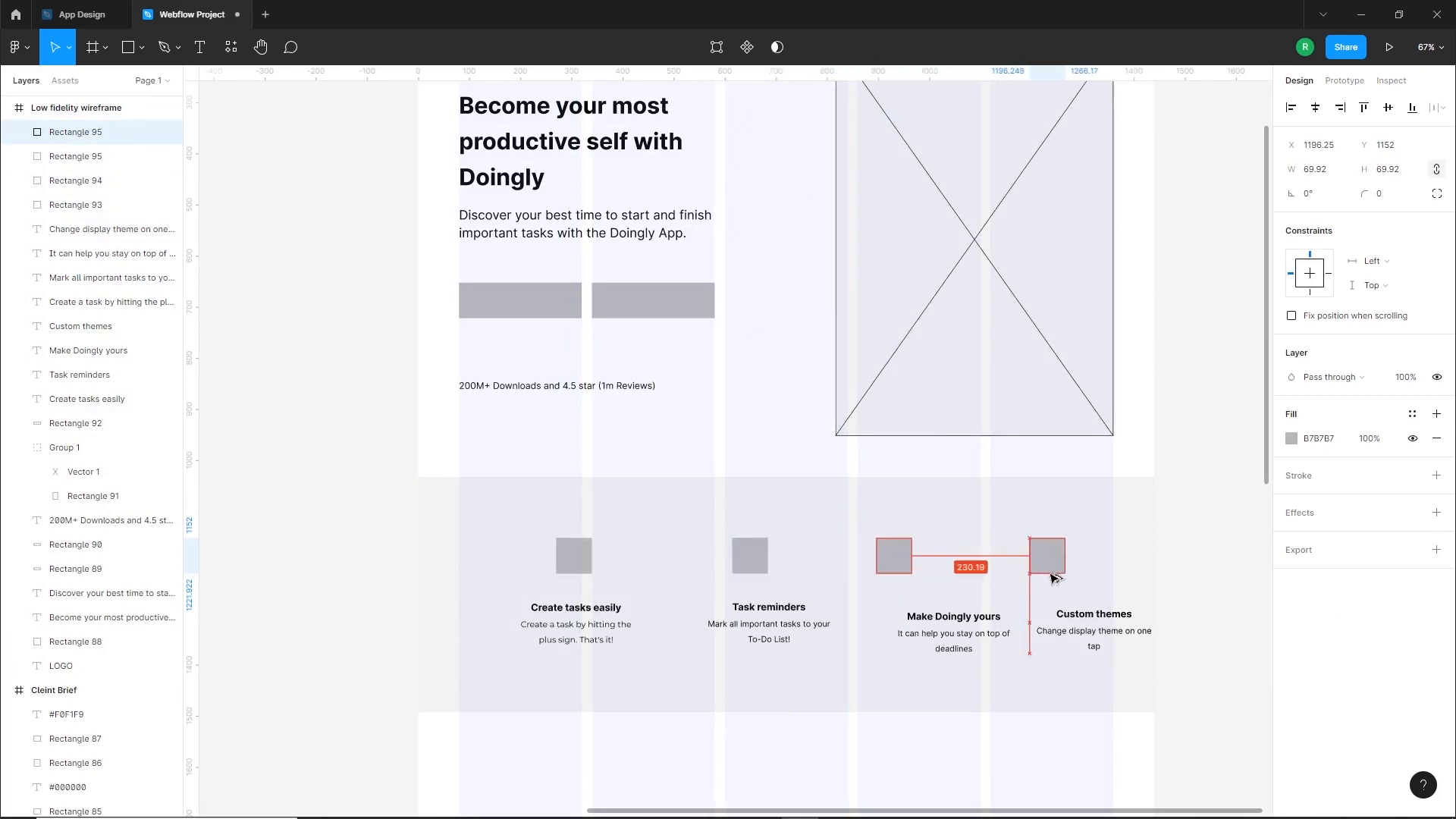
pyautogui.keyDown('shift'); pyautogui.click(891, 559); pyautogui.keyUp('shift')
pyautogui.keyDown('shift'); pyautogui.click(748, 555); pyautogui.keyUp('shift')
pyautogui.keyDown('shift'); pyautogui.click(563, 553); pyautogui.keyUp('shift')
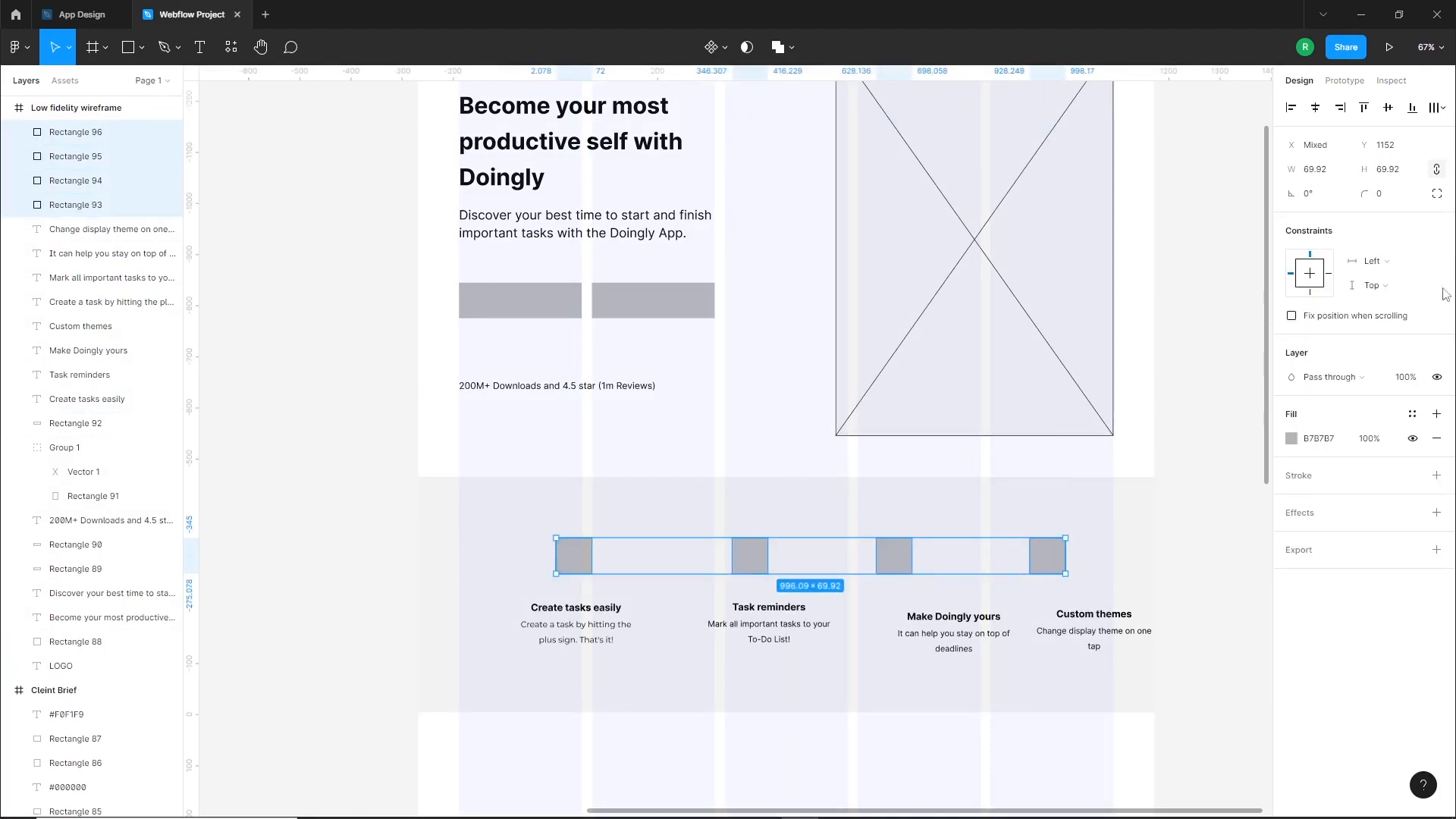
pyautogui.click(1443, 107)
pyautogui.click(1313, 175)
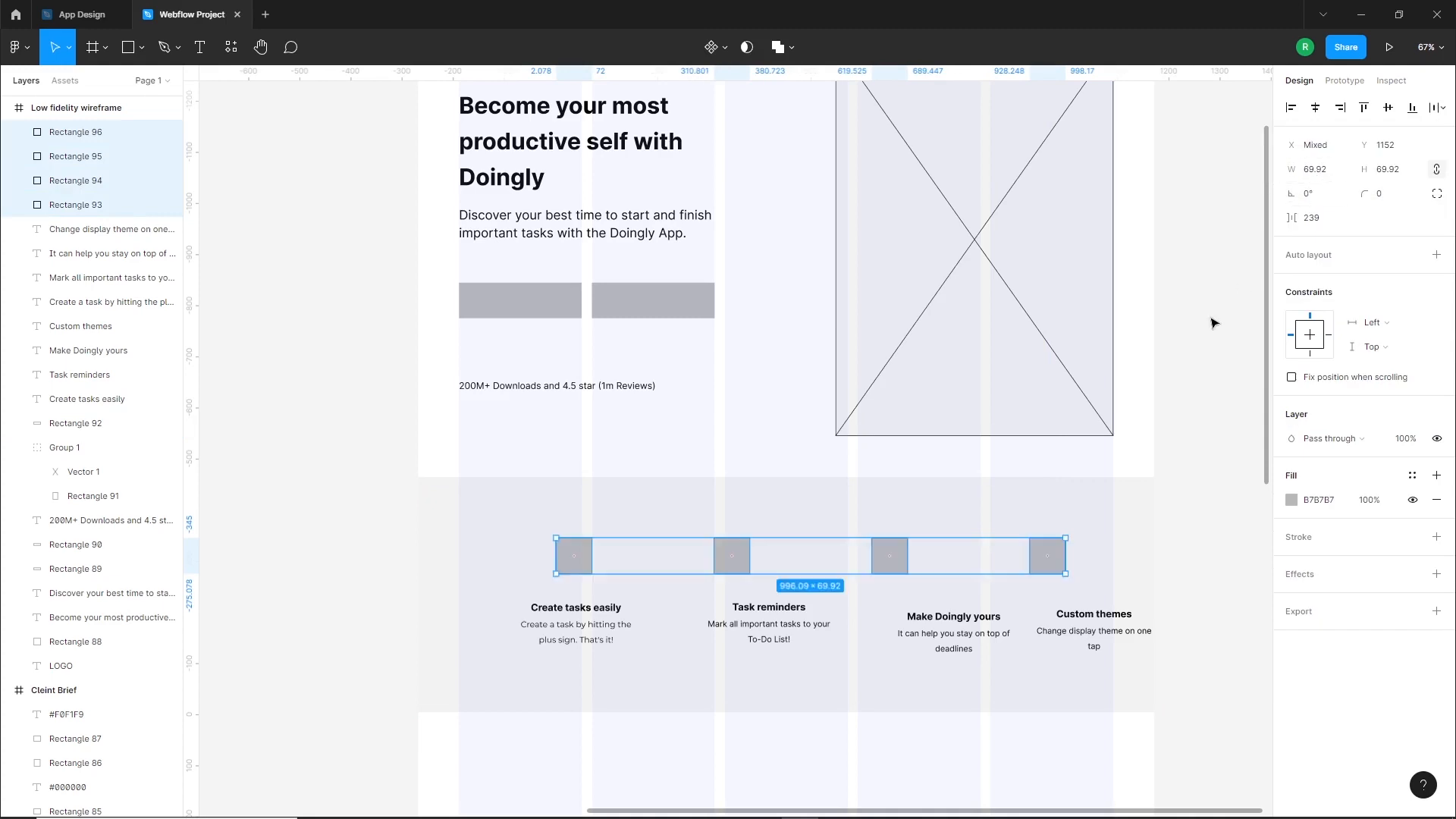
# Group the four squares, center the row horizontally in the wireframe and ungroup them
pyautogui.hotkey('ctrl', 'g')
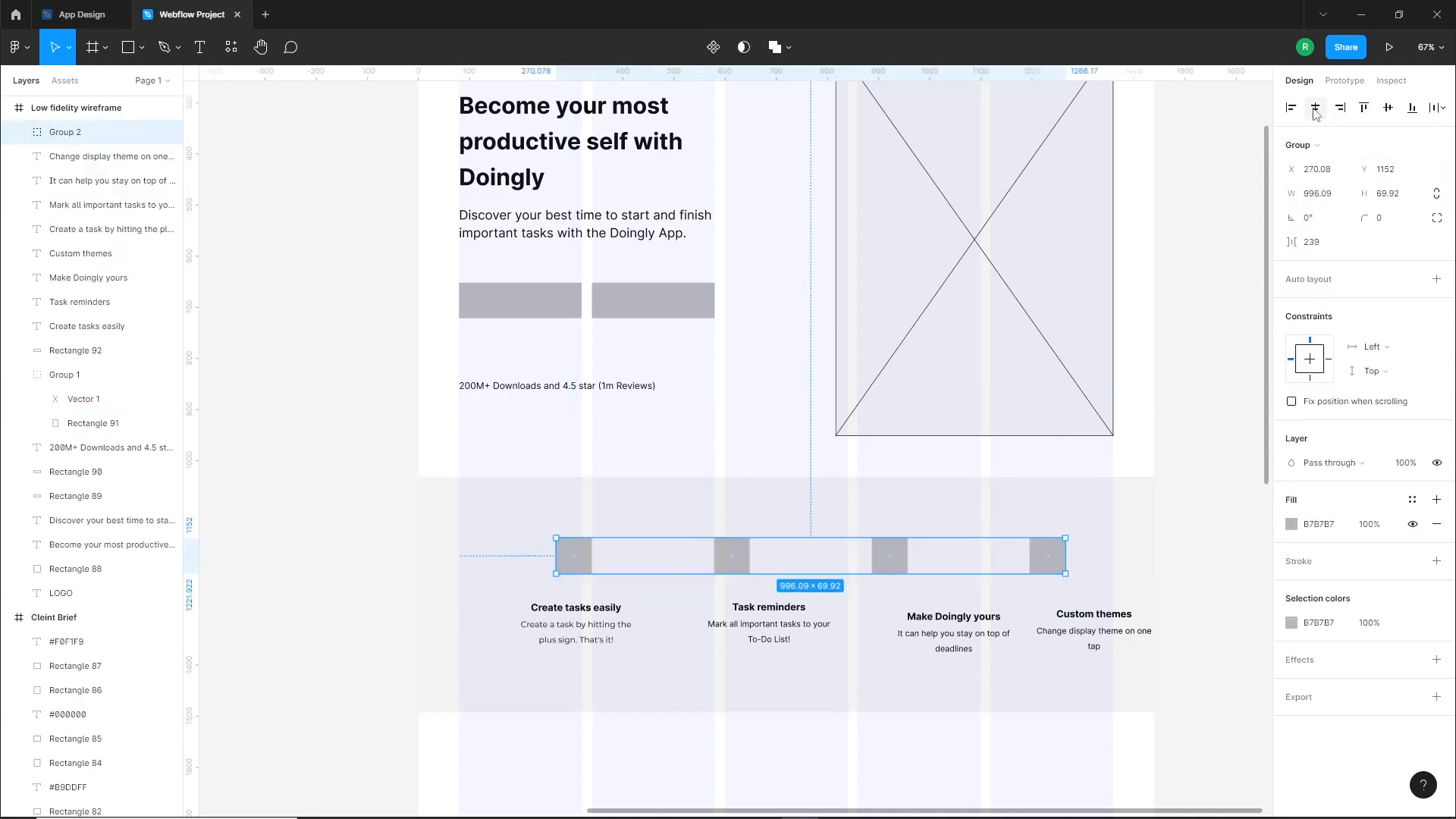
pyautogui.click(1316, 107)
pyautogui.rightClick(854, 566)
pyautogui.click(895, 556)
# Move each feature's title and description so the pair sits centered beneath its grey square
pyautogui.click(607, 732)
pyautogui.click(562, 634)
pyautogui.keyDown('shift'); pyautogui.click(570, 609); pyautogui.keyUp('shift')
pyautogui.moveTo(600, 632); pyautogui.dragTo(575, 632)
pyautogui.click(758, 625)
pyautogui.keyDown('shift'); pyautogui.click(769, 607); pyautogui.keyUp('shift')
pyautogui.moveTo(774, 624); pyautogui.dragTo(712, 625)
pyautogui.click(933, 634)
pyautogui.keyDown('shift'); pyautogui.click(954, 617); pyautogui.keyUp('shift')
pyautogui.moveTo(973, 634); pyautogui.dragTo(892, 634)
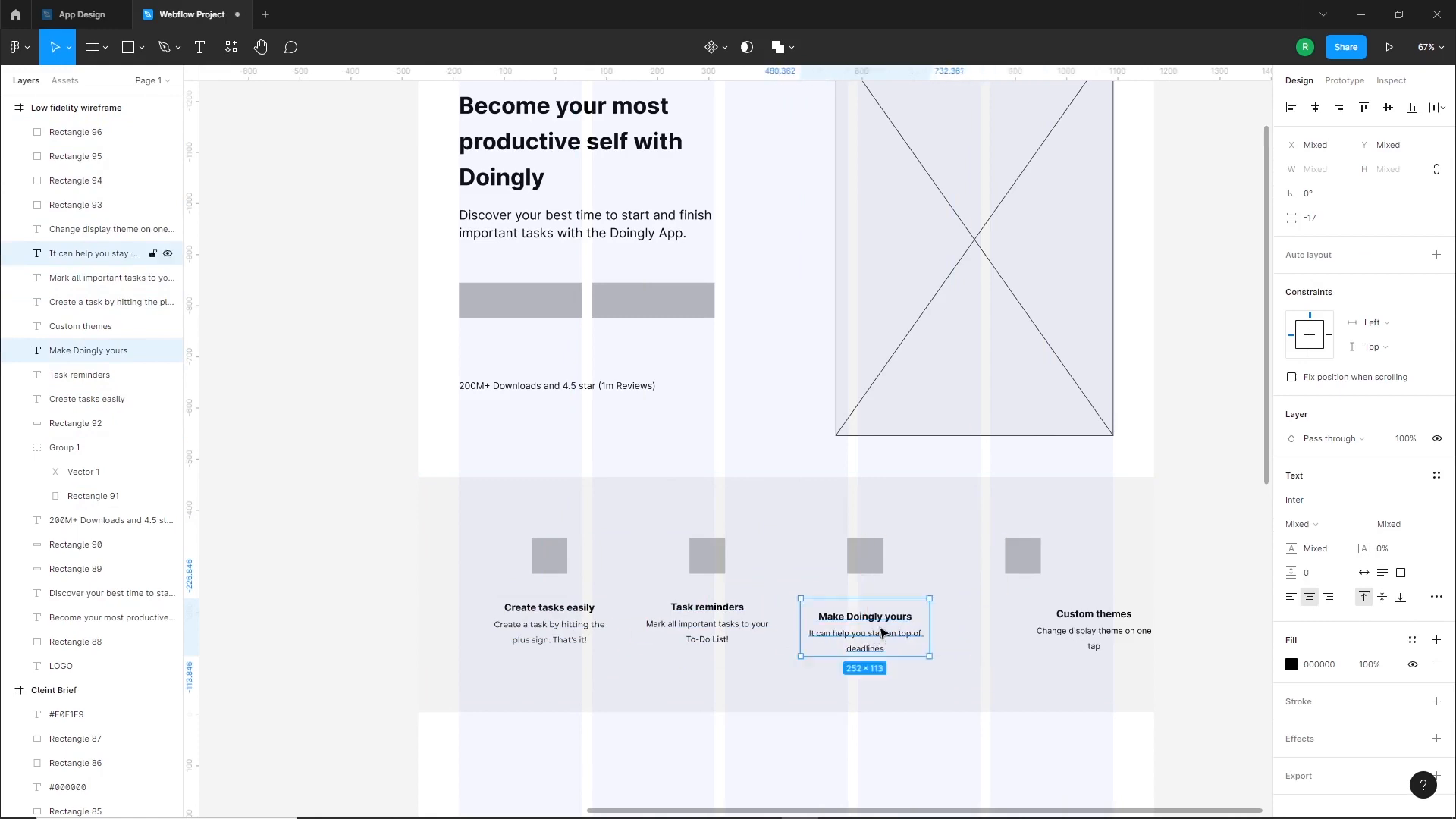
pyautogui.click(1096, 632)
pyautogui.keyDown('shift'); pyautogui.click(1094, 614); pyautogui.keyUp('shift')
pyautogui.moveTo(1032, 634); pyautogui.dragTo(1032, 634)
# Group each feature's title with its description and align the four groups on their vertical centers
pyautogui.click(1099, 764)
pyautogui.moveTo(1105, 768); pyautogui.dragTo(1030, 599)
pyautogui.keyDown('shift'); pyautogui.click(986, 681); pyautogui.keyUp('shift')
pyautogui.hotkey('ctrl', 'g')
pyautogui.moveTo(916, 760); pyautogui.dragTo(857, 599)
pyautogui.keyDown('shift'); pyautogui.click(803, 663); pyautogui.keyUp('shift')
pyautogui.hotkey('ctrl', 'g')
pyautogui.moveTo(758, 742); pyautogui.dragTo(694, 596)
pyautogui.keyDown('shift'); pyautogui.click(686, 678); pyautogui.keyUp('shift')
pyautogui.hotkey('ctrl', 'g')
pyautogui.moveTo(622, 767); pyautogui.dragTo(546, 575)
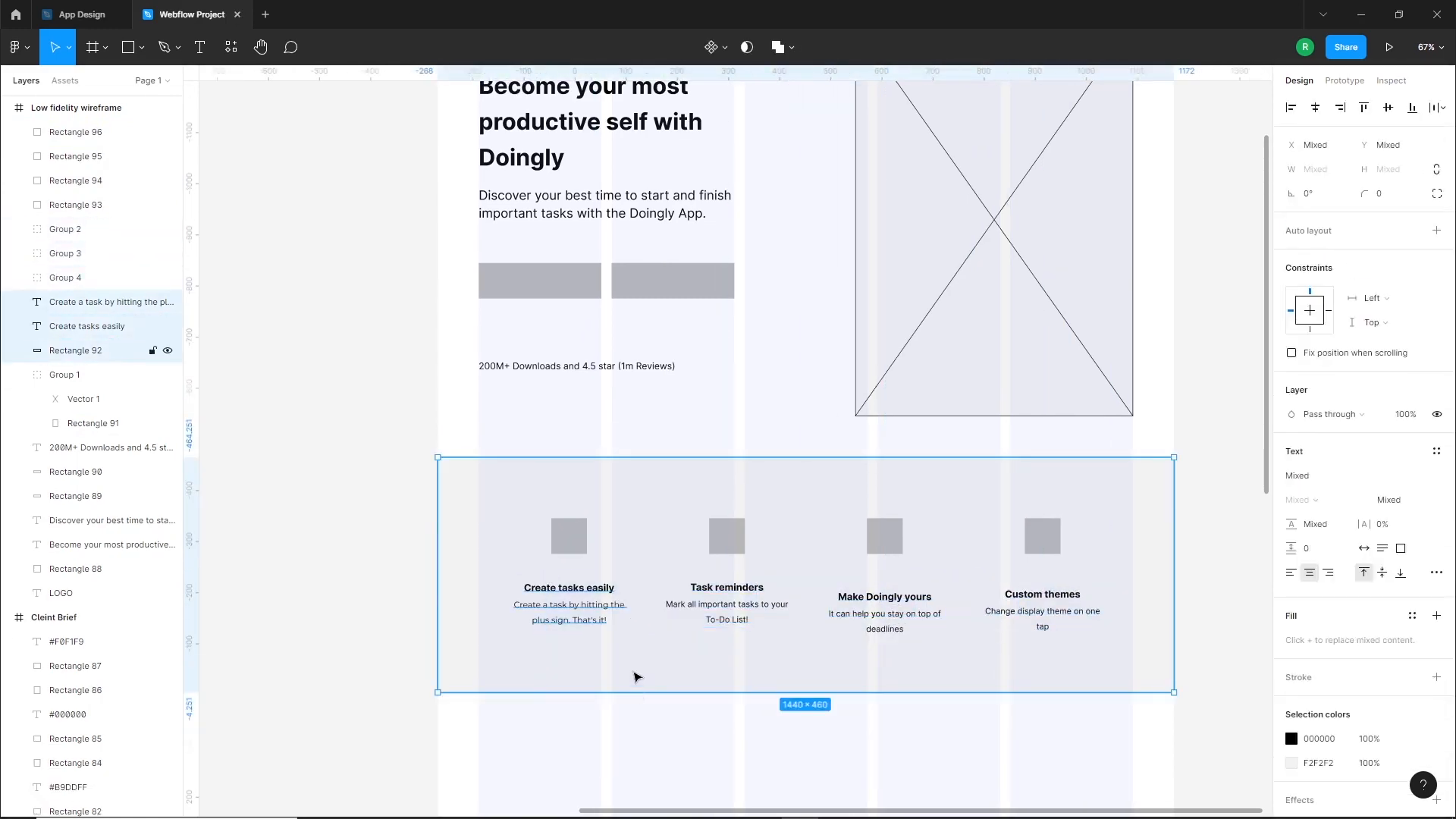
pyautogui.keyDown('shift'); pyautogui.click(634, 681); pyautogui.keyUp('shift')
pyautogui.hotkey('ctrl', 'g')
pyautogui.keyDown('shift'); pyautogui.click(702, 620); pyautogui.keyUp('shift')
pyautogui.click(1389, 106)
# Move the four squares and feature text groups down within the grey section to leave room above them
pyautogui.moveTo(1047, 737); pyautogui.dragTo(493, 504)
pyautogui.moveTo(732, 546); pyautogui.dragTo(740, 579)
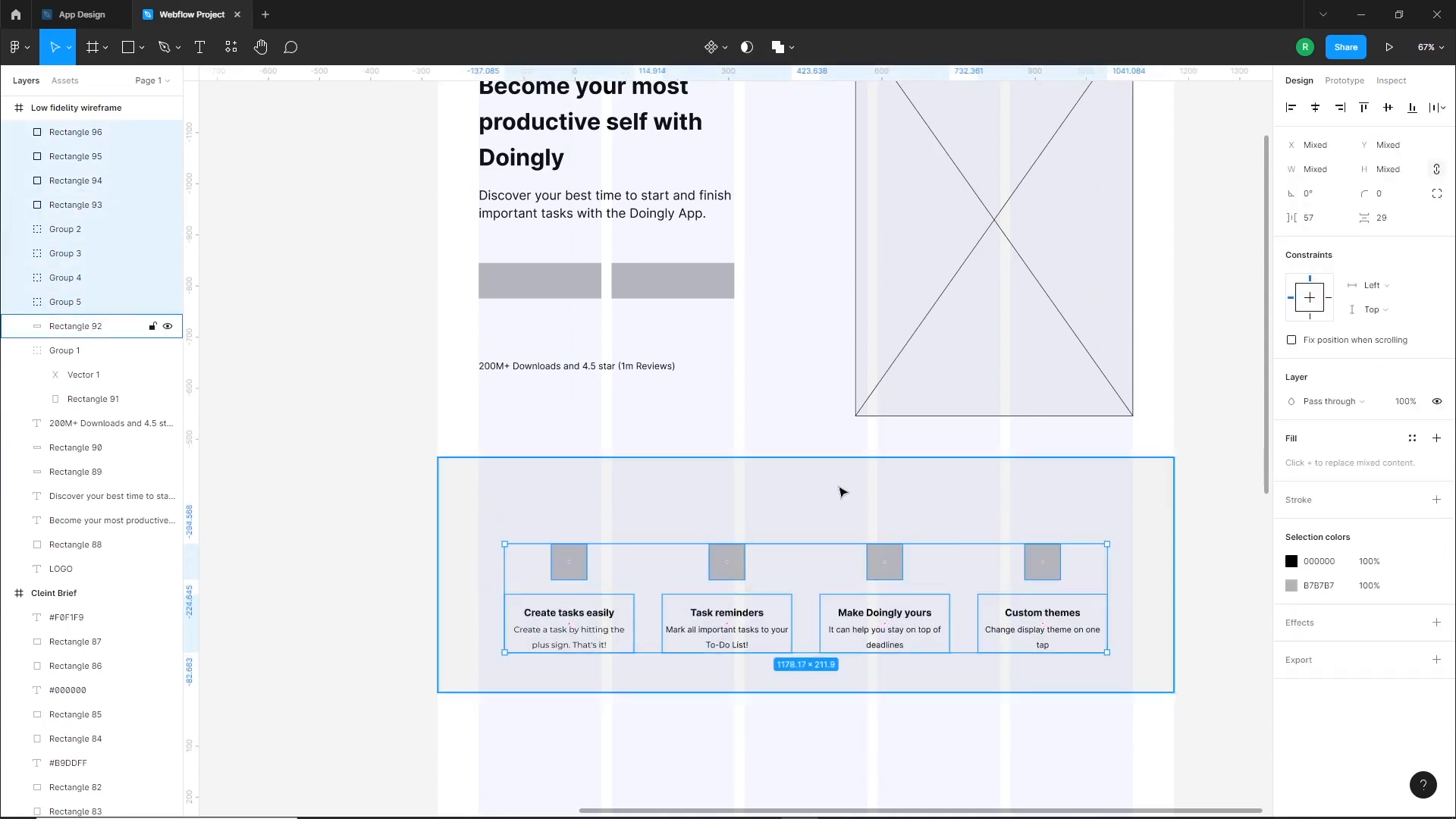
pyautogui.scroll(-4, 925, 629)
pyautogui.click(615, 532)
# Duplicate the "Welcome to Doingly" line from the brief's Section 2 into the wireframe's grey section above the squares
pyautogui.scroll(3, 292, 511)
pyautogui.scroll(2, 292, 509)
pyautogui.scroll(-1, 370, 397)
pyautogui.scroll(-3, 371, 393)
pyautogui.moveTo(374, 353); pyautogui.dragTo(1186, 502)
pyautogui.moveTo(1193, 645); pyautogui.dragTo(780, 473)
# Center the "Welcome to Doingly" heading horizontally and make it Bold at font size 30
pyautogui.scroll(2, 1176, 637)
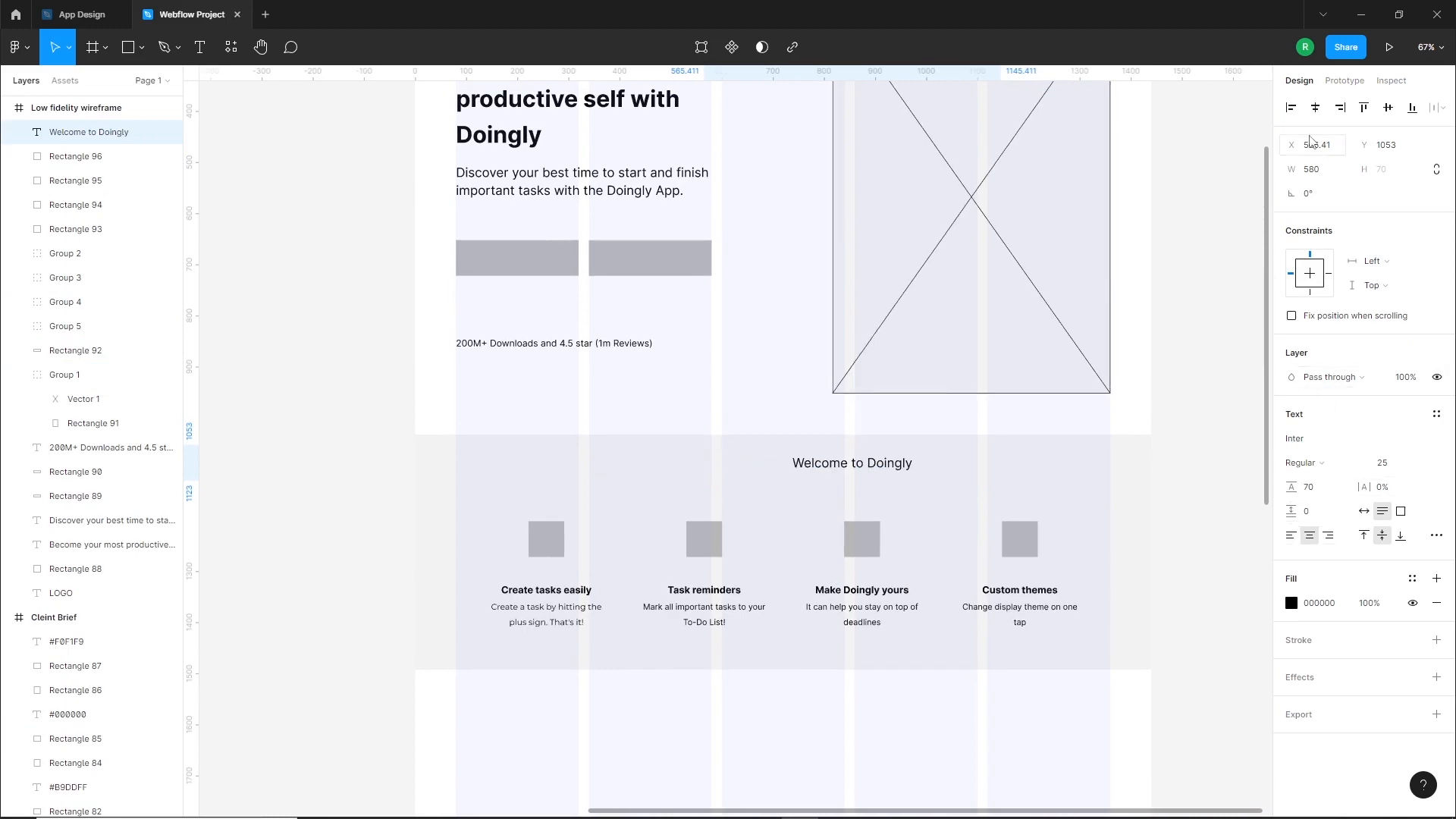
pyautogui.click(1316, 107)
pyautogui.click(1305, 464)
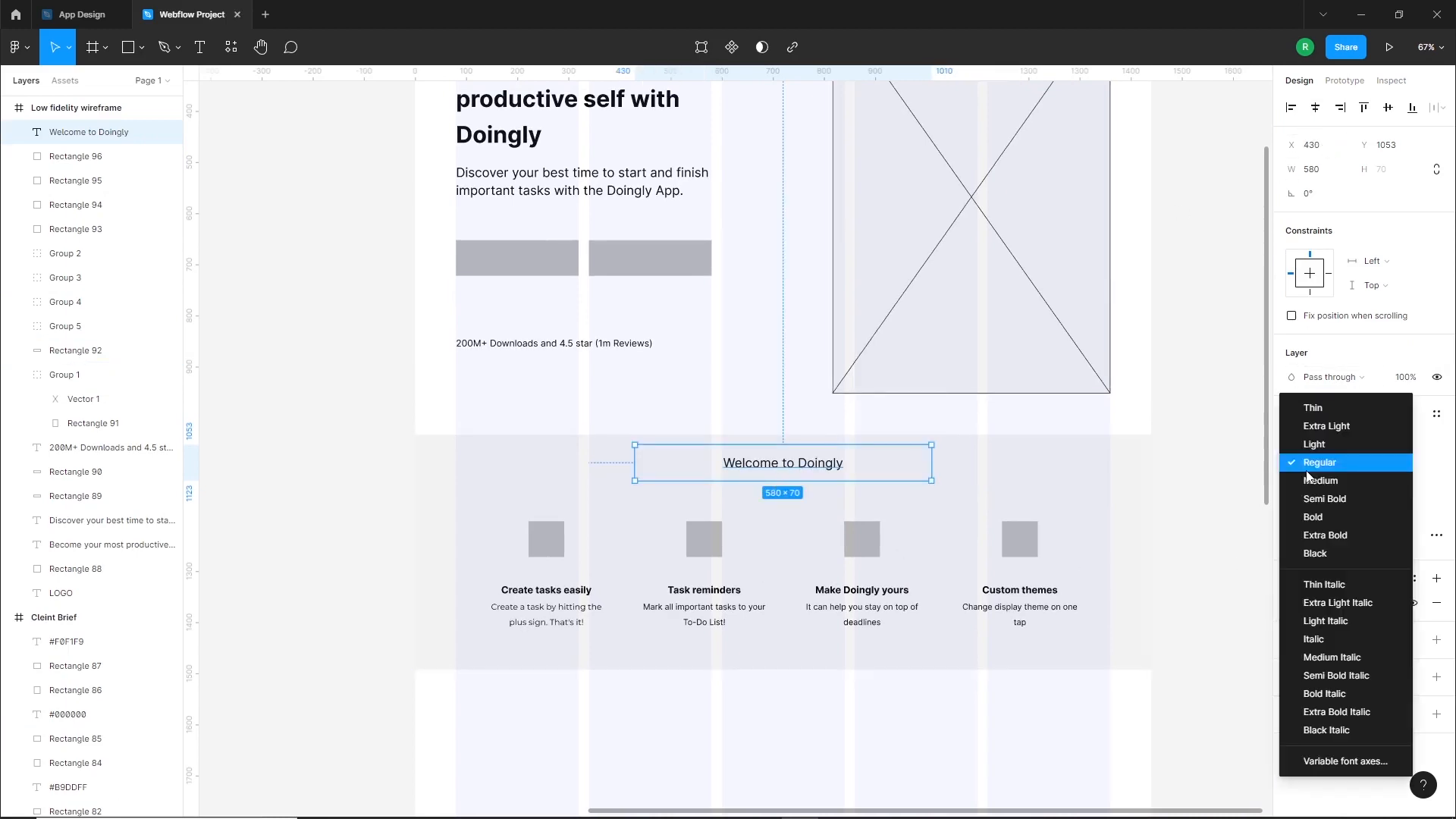
pyautogui.click(1322, 516)
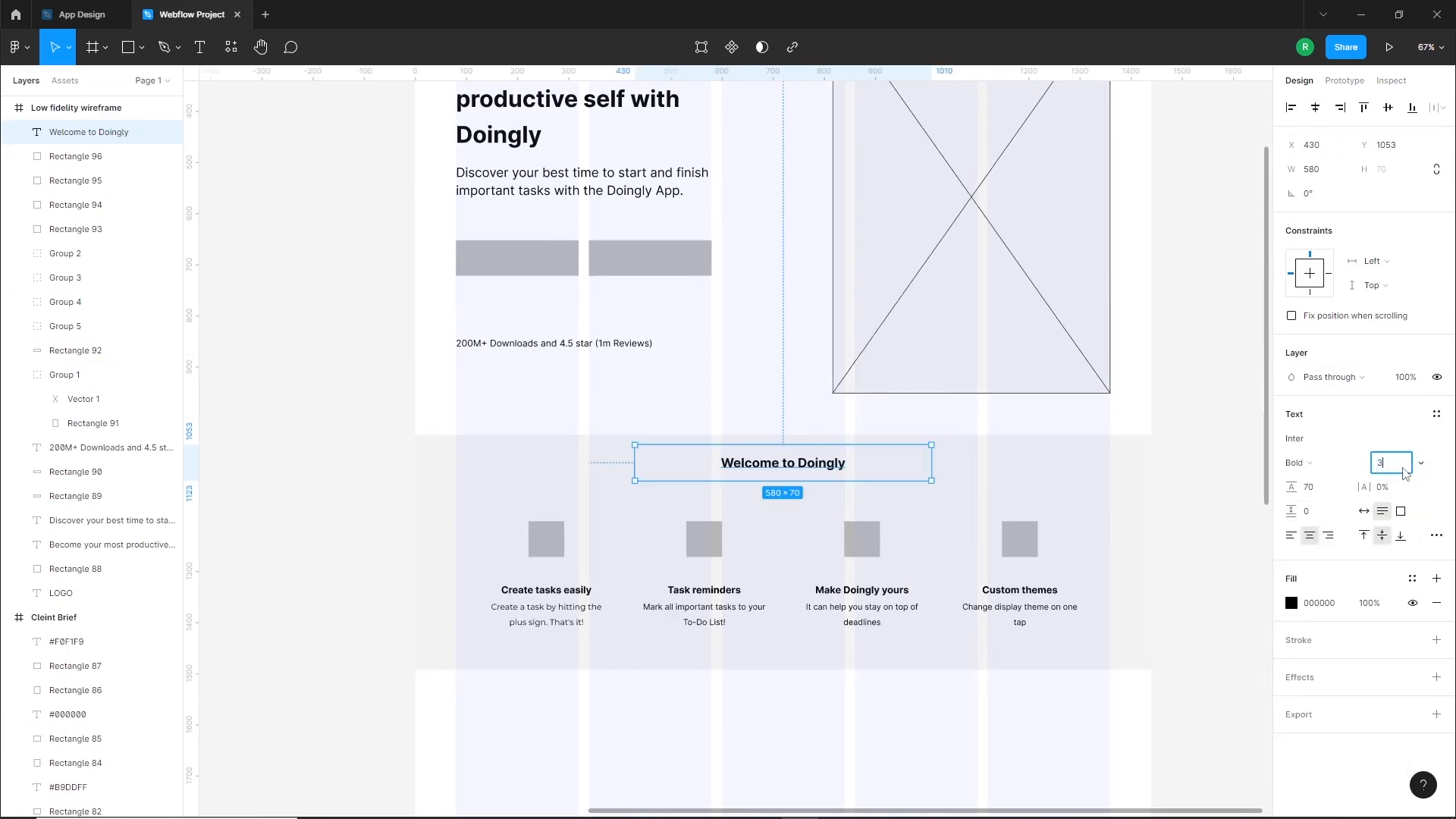
# Shift the heading, squares and feature texts slightly down inside the grey section
pyautogui.click(1042, 400)
pyautogui.scroll(-2, 900, 708)
pyautogui.moveTo(1048, 683); pyautogui.dragTo(480, 410)
pyautogui.click(594, 654)
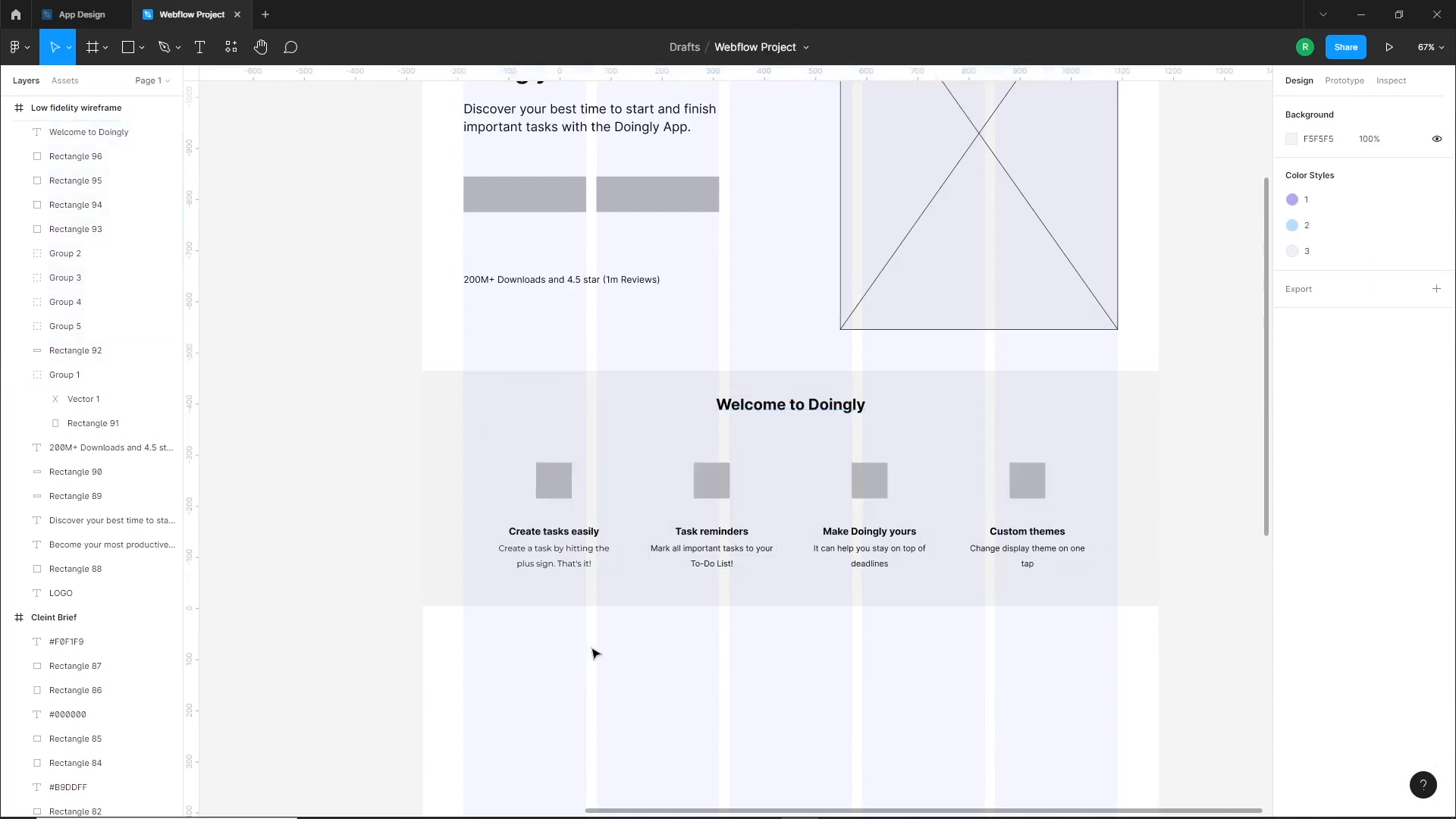
# Hide the wireframe's layout grid and read Section 3 in the client brief
pyautogui.scroll(-5, 645, 569)
pyautogui.click(699, 483)
pyautogui.click(1412, 341)
pyautogui.scroll(-3, 965, 527)
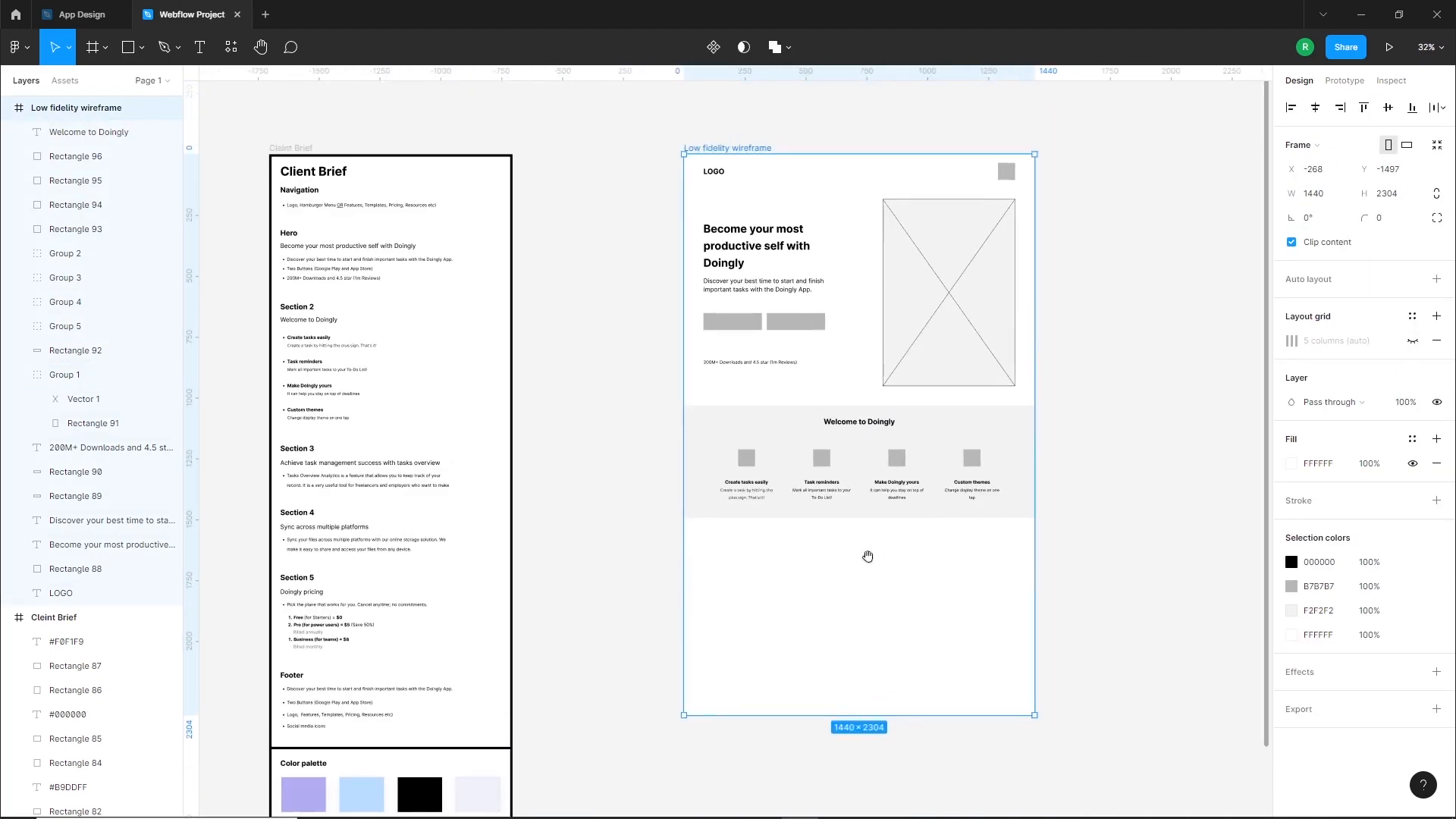
pyautogui.click(660, 539)
pyautogui.scroll(3, 277, 540)
pyautogui.scroll(3, 292, 450)
pyautogui.scroll(2, 660, 379)
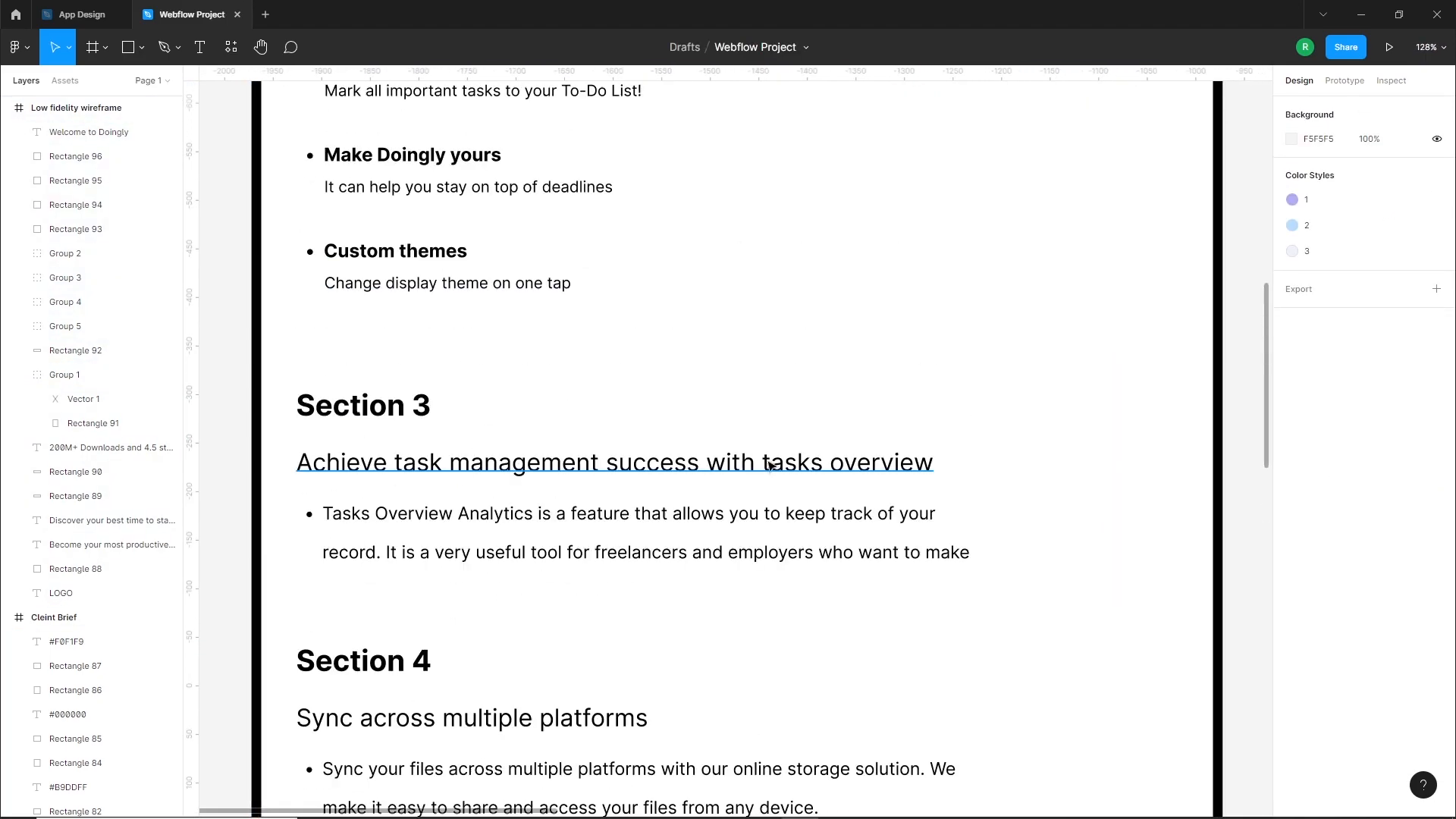
pyautogui.scroll(-5, 468, 506)
# Show the wireframe's layout grid again and extend the frame's bottom edge downward to make room for more sections
pyautogui.moveTo(1086, 599); pyautogui.dragTo(809, 540)
pyautogui.click(810, 540)
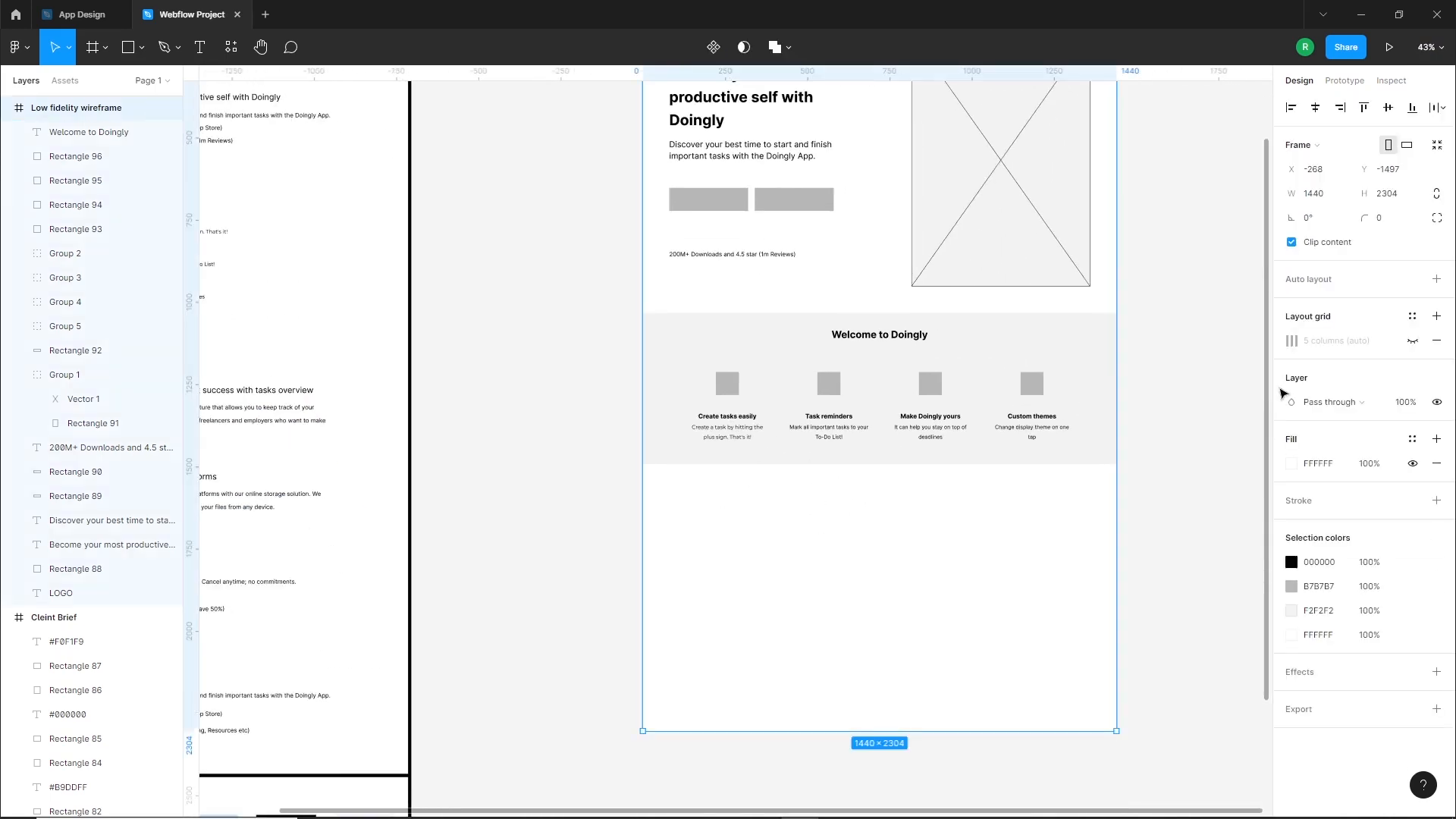
pyautogui.click(1413, 341)
pyautogui.scroll(-3, 1138, 447)
pyautogui.moveTo(994, 585); pyautogui.dragTo(991, 810)
pyautogui.scroll(-1, 854, 469)
pyautogui.click(853, 469)
# Duplicate the hero's crossed image placeholder below the grey section, placing it at X 80 and about Y 1590
pyautogui.scroll(3, 1008, 282)
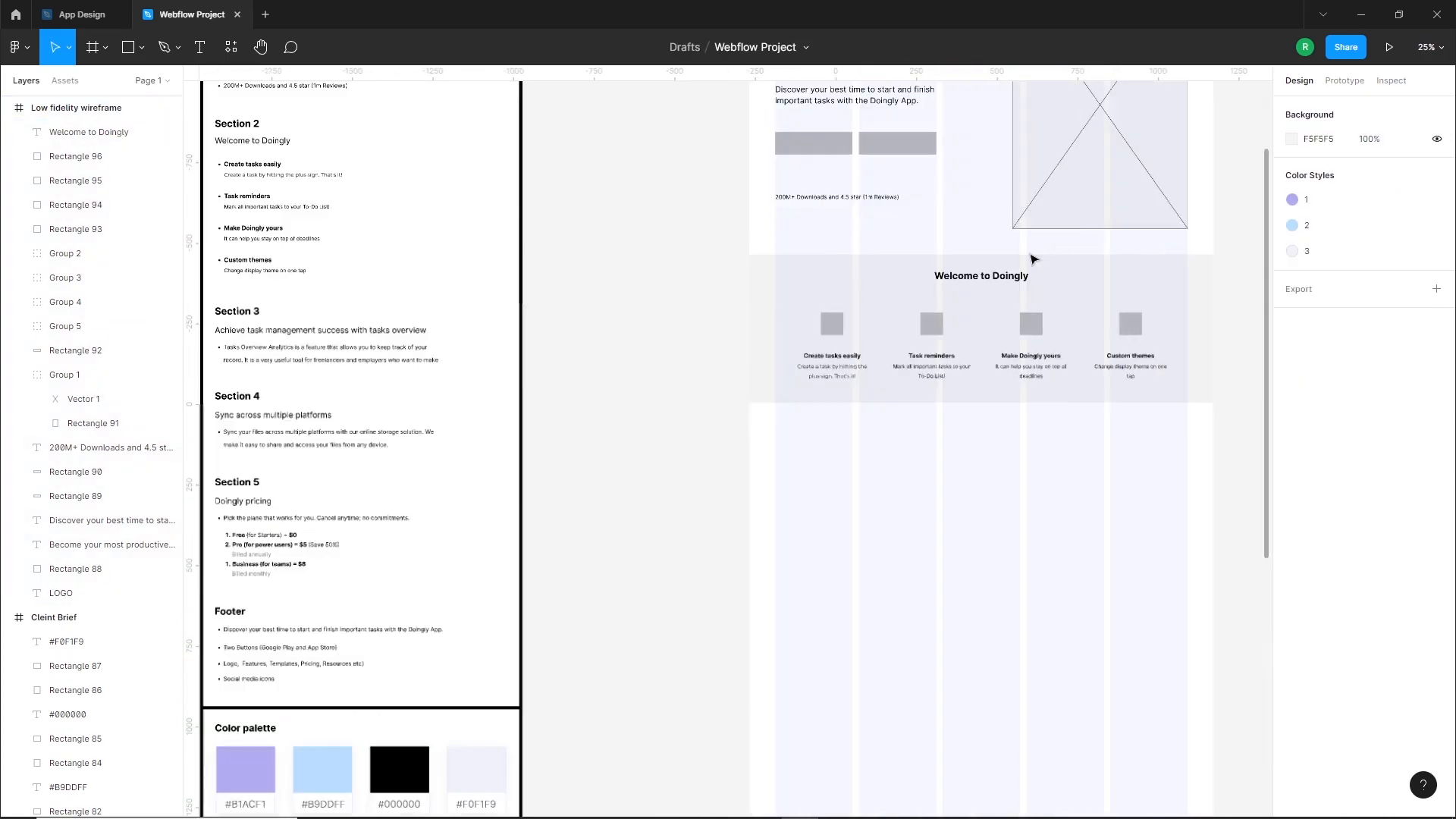
pyautogui.click(1089, 156)
pyautogui.moveTo(1089, 156); pyautogui.dragTo(851, 650)
pyautogui.moveTo(861, 722); pyautogui.dragTo(859, 688)
pyautogui.click(721, 618)
pyautogui.scroll(3, 876, 620)
pyautogui.moveTo(874, 618); pyautogui.dragTo(870, 606)
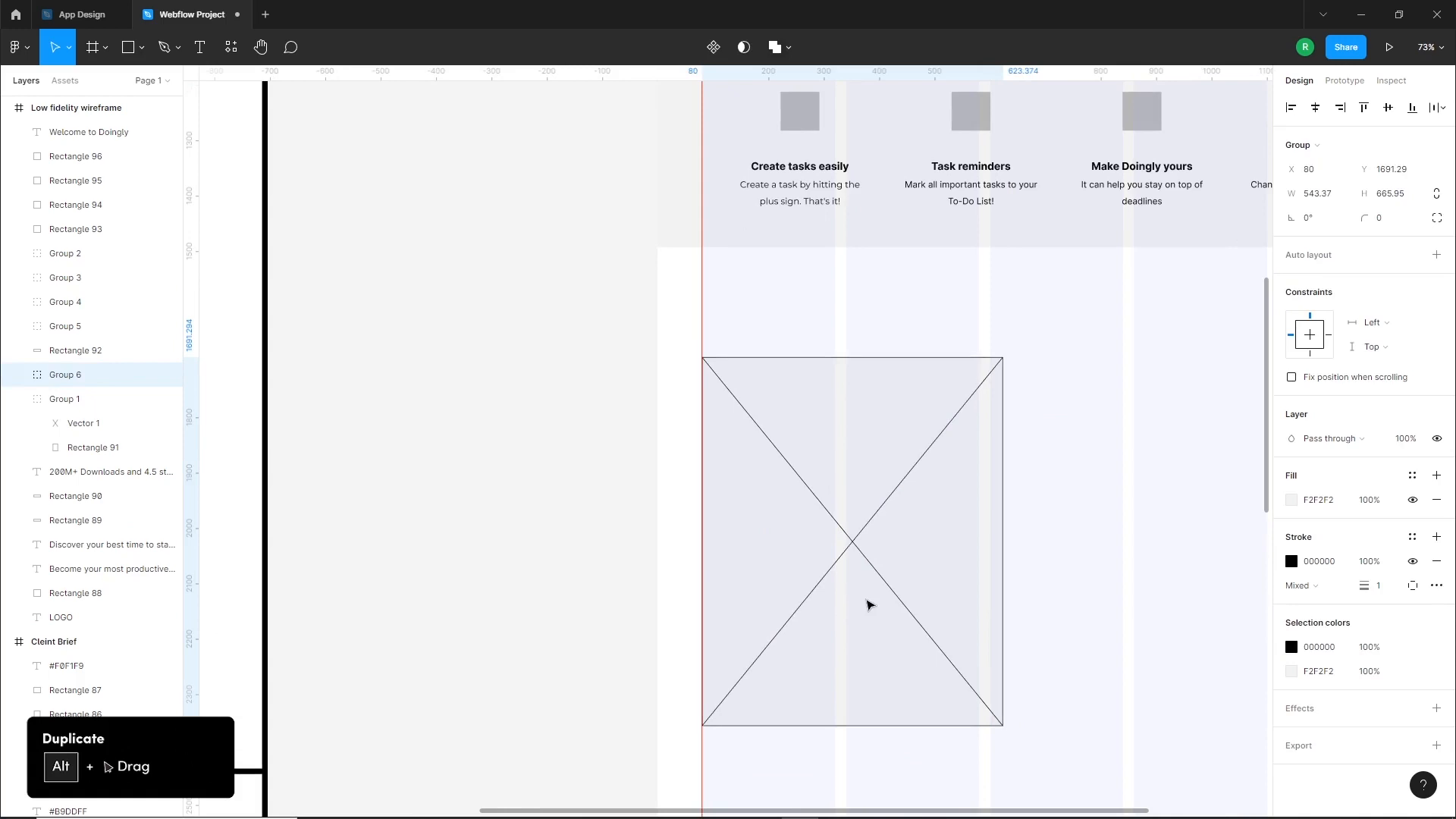
pyautogui.click(689, 562)
pyautogui.scroll(-3, 713, 556)
pyautogui.moveTo(792, 548); pyautogui.dragTo(792, 516)
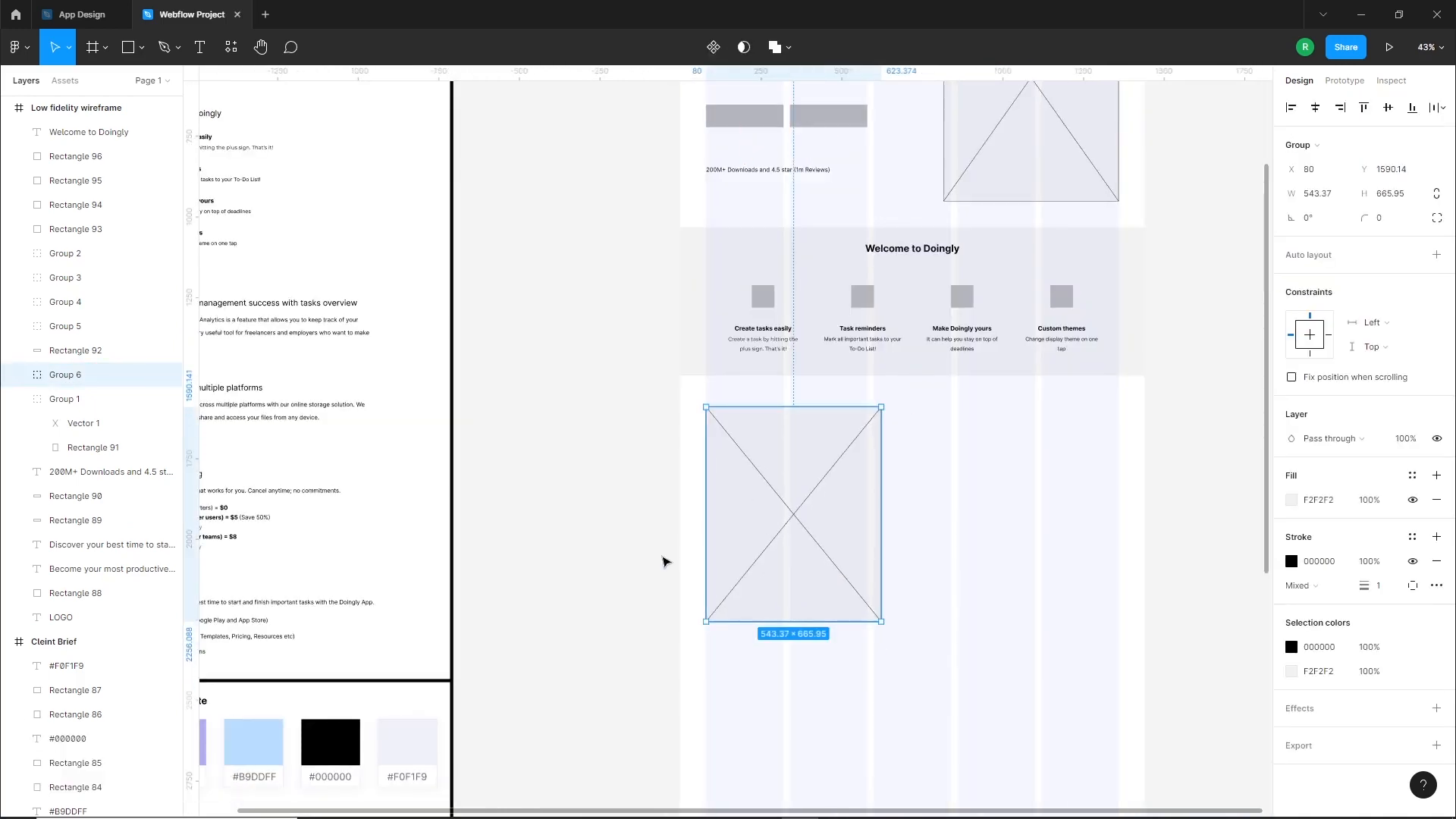
pyautogui.click(664, 561)
# Duplicate the Section 3 heading and description from the brief into the wireframe beside the new image placeholder
pyautogui.scroll(-2, 664, 560)
pyautogui.hscroll(-3, 687, 559)
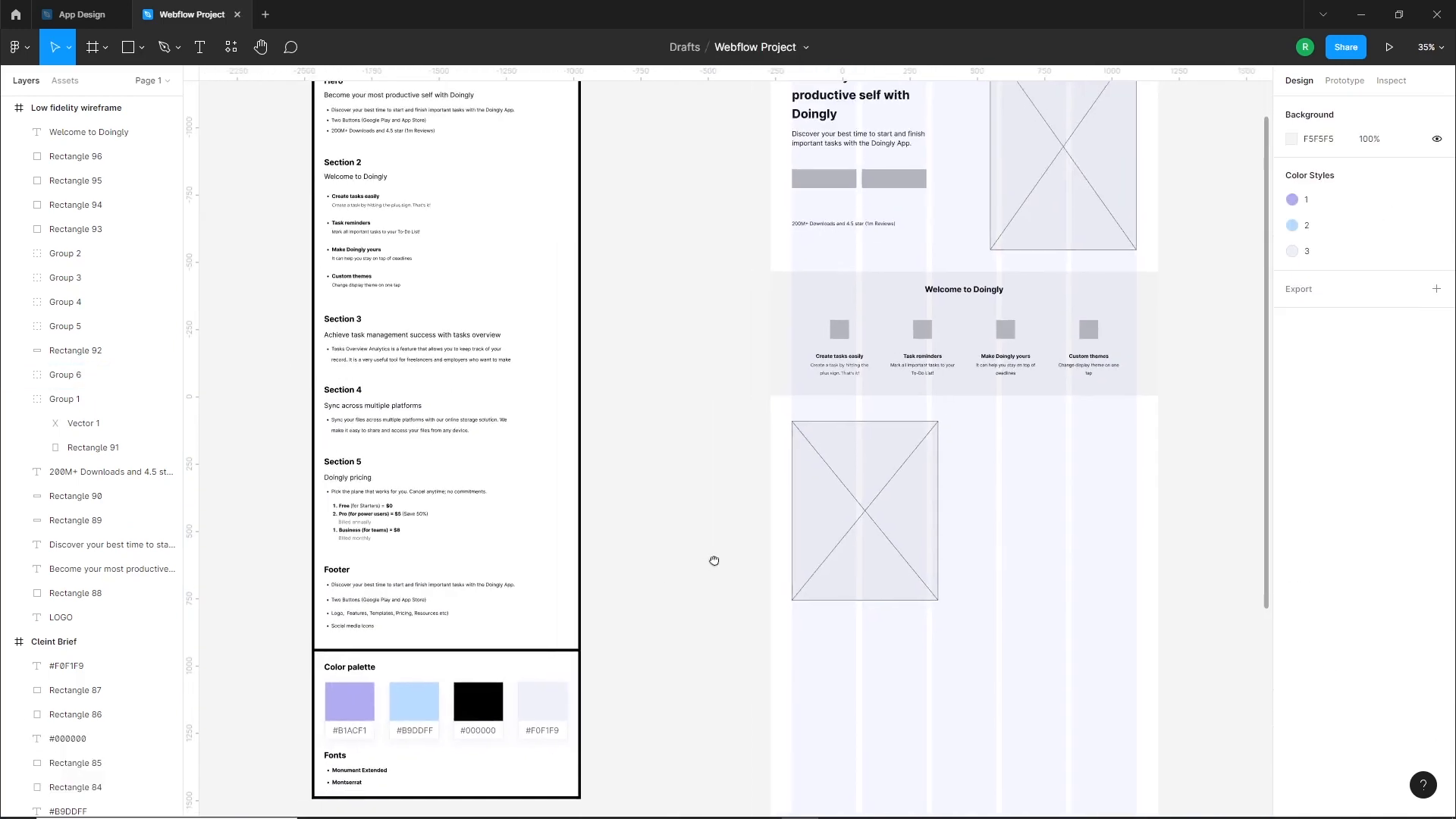
pyautogui.click(374, 337)
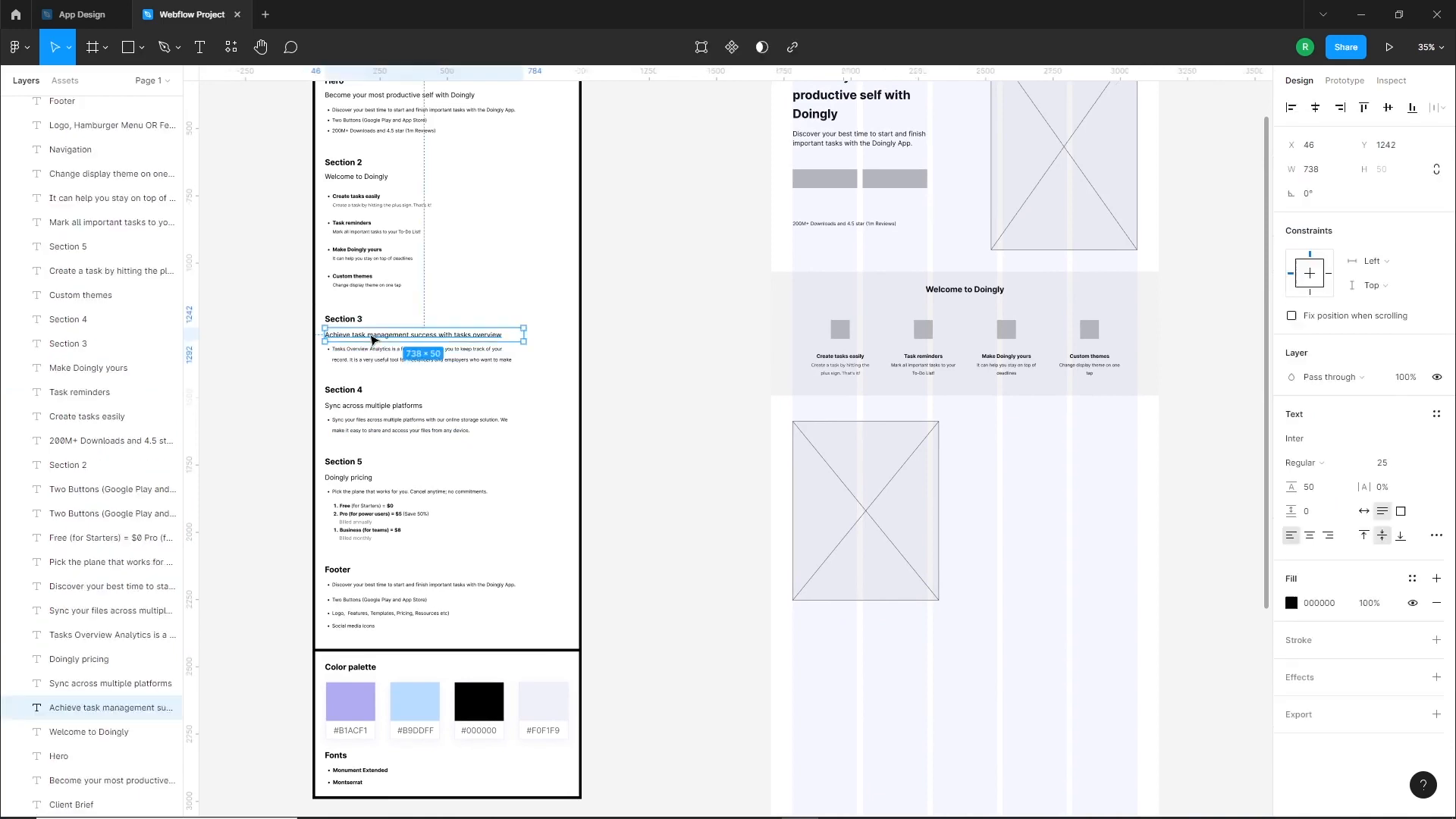
pyautogui.keyDown('shift'); pyautogui.click(430, 369); pyautogui.keyUp('shift')
pyautogui.moveTo(438, 357); pyautogui.dragTo(992, 606)
pyautogui.click(1144, 553)
# Set the Section 3 heading to size 30 Bold, narrow it to wrap onto two lines and place it beside the placeholder
pyautogui.scroll(4, 1094, 513)
pyautogui.click(1010, 537)
pyautogui.click(1390, 465)
pyautogui.write('30')
pyautogui.press('Return')
pyautogui.click(1302, 463)
pyautogui.click(1321, 518)
pyautogui.moveTo(1130, 537); pyautogui.dragTo(1010, 536)
pyautogui.moveTo(903, 528); pyautogui.dragTo(940, 461)
# Remove the bullet from the Section 3 description and move it closer beneath the heading
pyautogui.click(936, 578)
pyautogui.click(1437, 536)
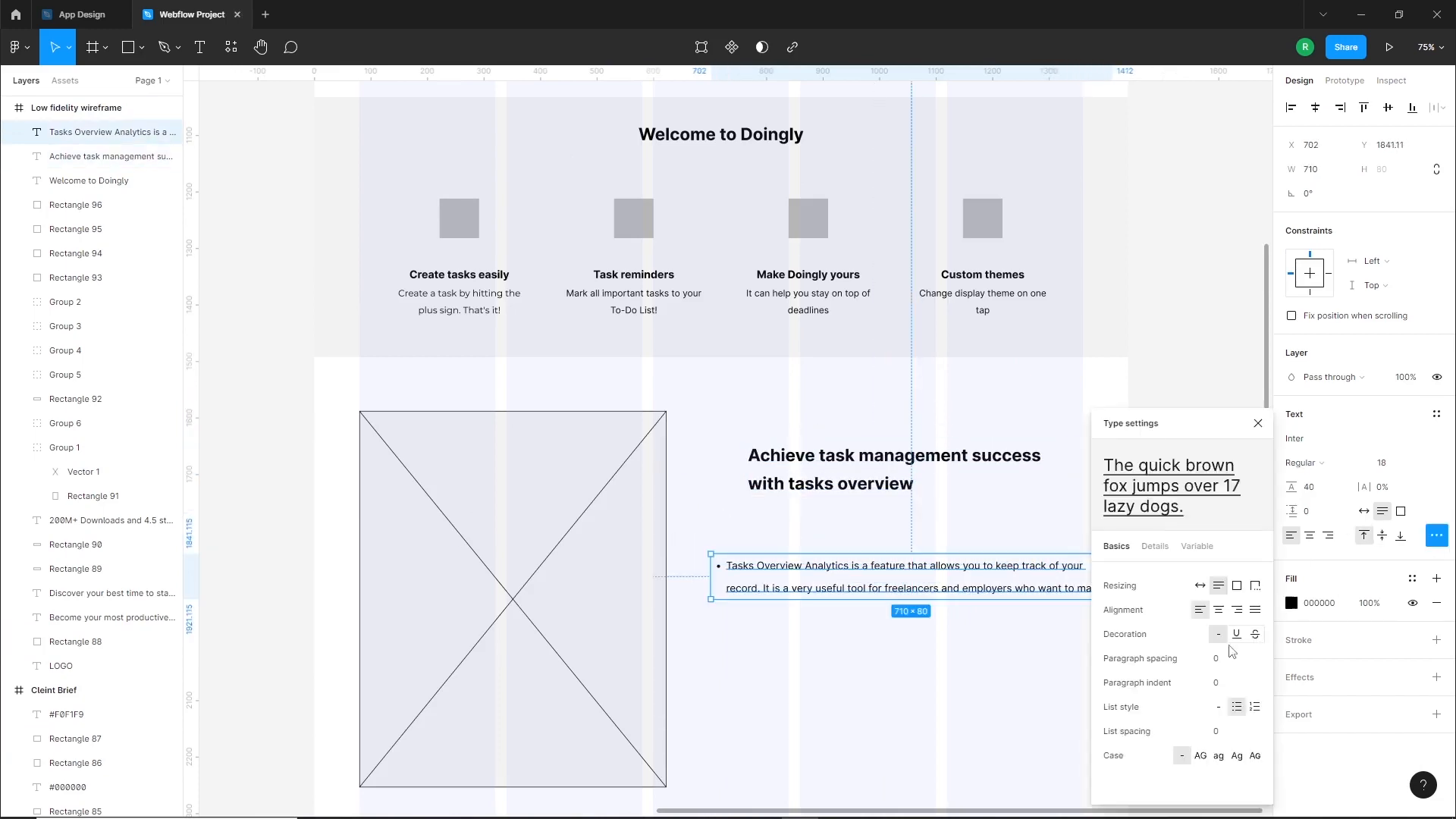
pyautogui.click(1219, 708)
pyautogui.moveTo(909, 580); pyautogui.dragTo(947, 539)
pyautogui.click(1228, 429)
# Narrow the Section 3 description to wrap onto three lines, set its font size to 20 and nudge it up
pyautogui.click(1115, 527)
pyautogui.moveTo(1149, 536); pyautogui.dragTo(1051, 542)
pyautogui.click(1401, 466)
pyautogui.write('20')
pyautogui.press('Return')
pyautogui.moveTo(920, 558); pyautogui.dragTo(920, 553)
# Move the Section 3 heading and description together slightly down beside the image placeholder
pyautogui.click(874, 556)
pyautogui.keyDown('shift'); pyautogui.click(884, 502); pyautogui.keyUp('shift')
pyautogui.moveTo(885, 502); pyautogui.dragTo(885, 526)
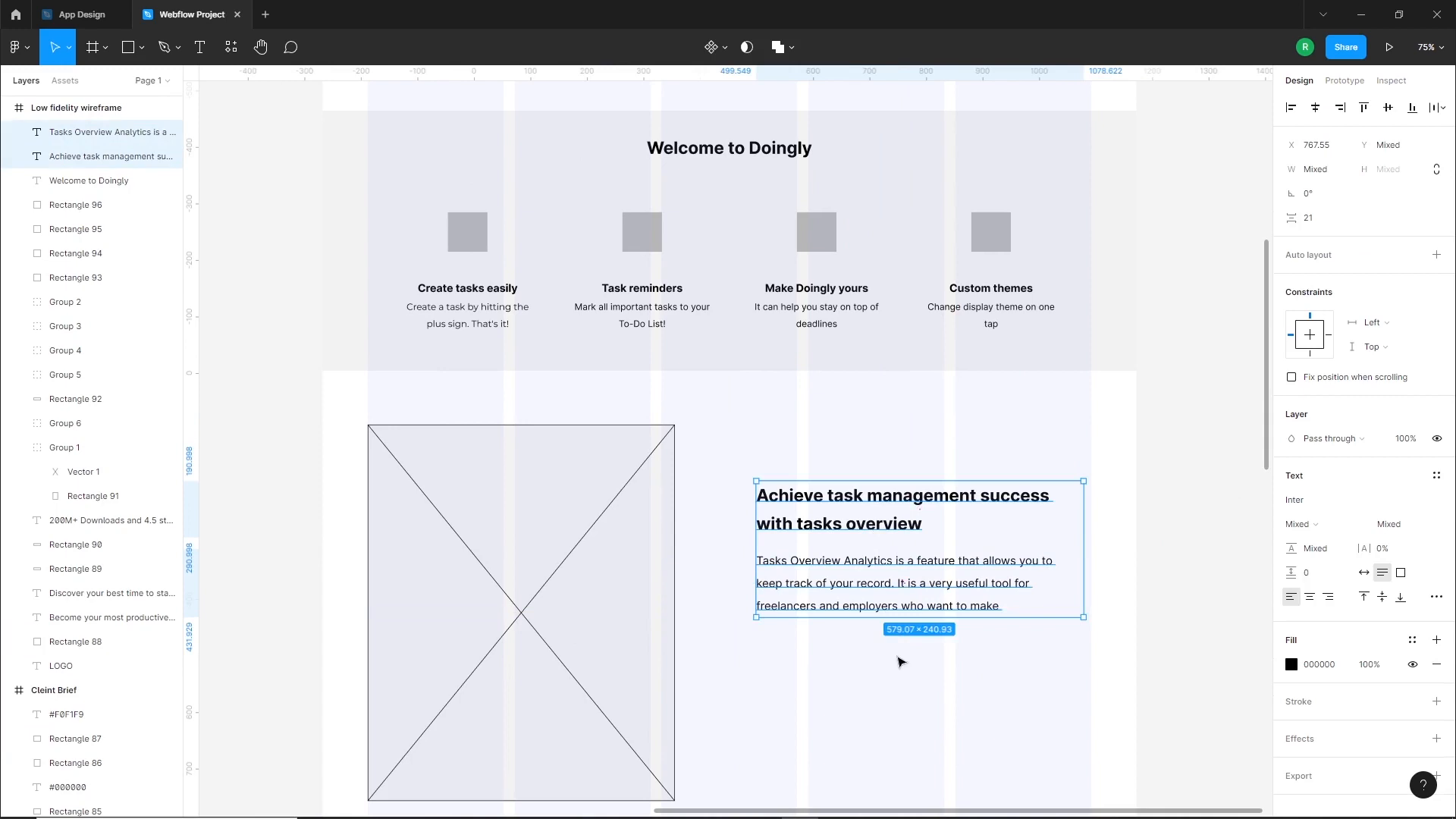
# Duplicate the hero's two button rectangles beneath the Section 3 description and adjust the text and buttons beside the image placeholder
pyautogui.click(901, 662)
pyautogui.scroll(-4, 935, 639)
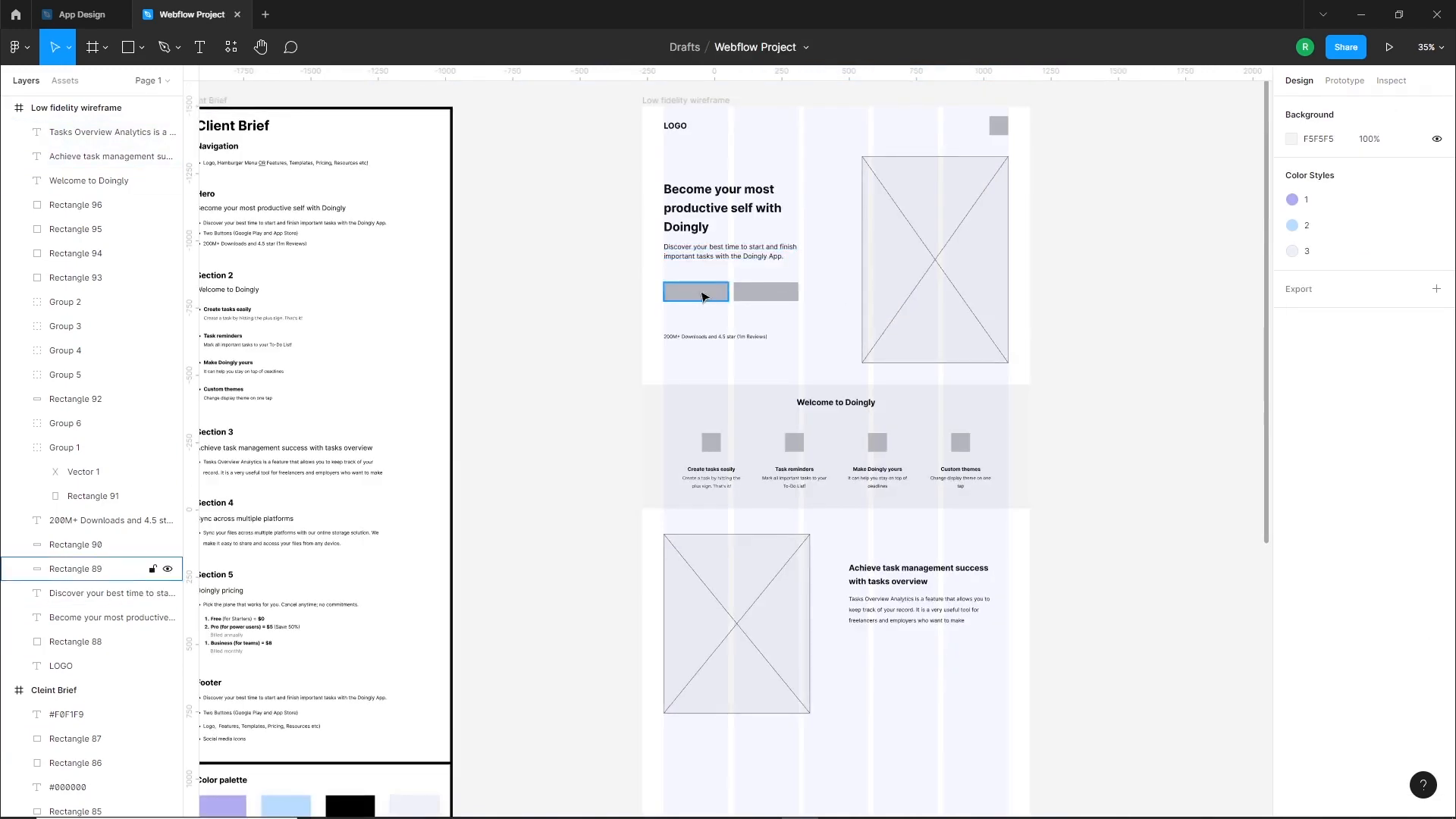
pyautogui.click(699, 290)
pyautogui.keyDown('shift'); pyautogui.click(764, 297); pyautogui.keyUp('shift')
pyautogui.moveTo(719, 299); pyautogui.dragTo(904, 655)
pyautogui.scroll(5, 937, 703)
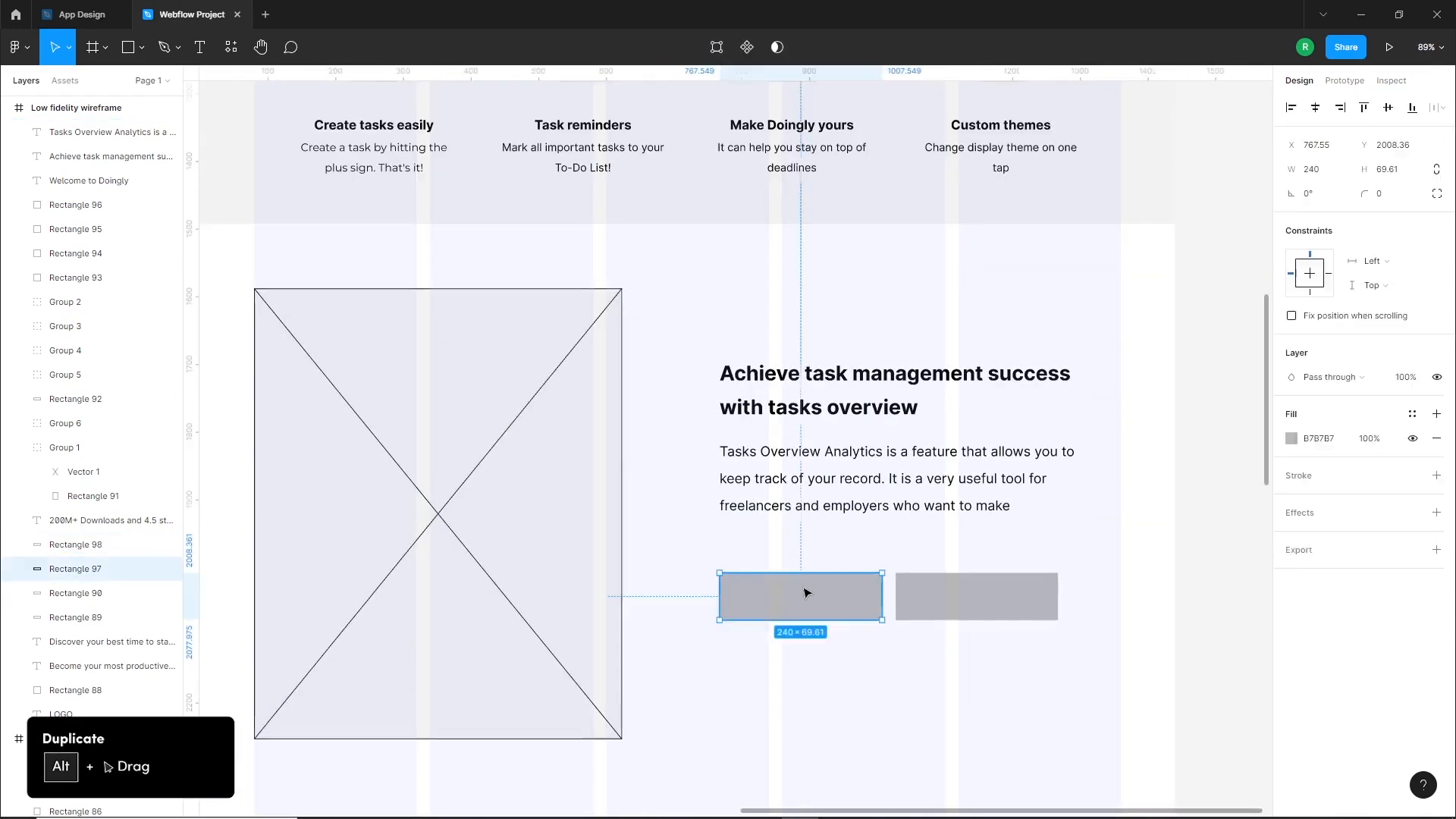
pyautogui.moveTo(981, 685); pyautogui.dragTo(787, 433)
pyautogui.click(954, 447)
# Examine the Section 4 heading and description in the client brief
pyautogui.scroll(-4, 954, 436)
pyautogui.moveTo(894, 599); pyautogui.dragTo(900, 478)
pyautogui.moveTo(766, 450); pyautogui.dragTo(1044, 591)
pyautogui.moveTo(791, 507); pyautogui.dragTo(622, 530)
pyautogui.scroll(5, 455, 396)
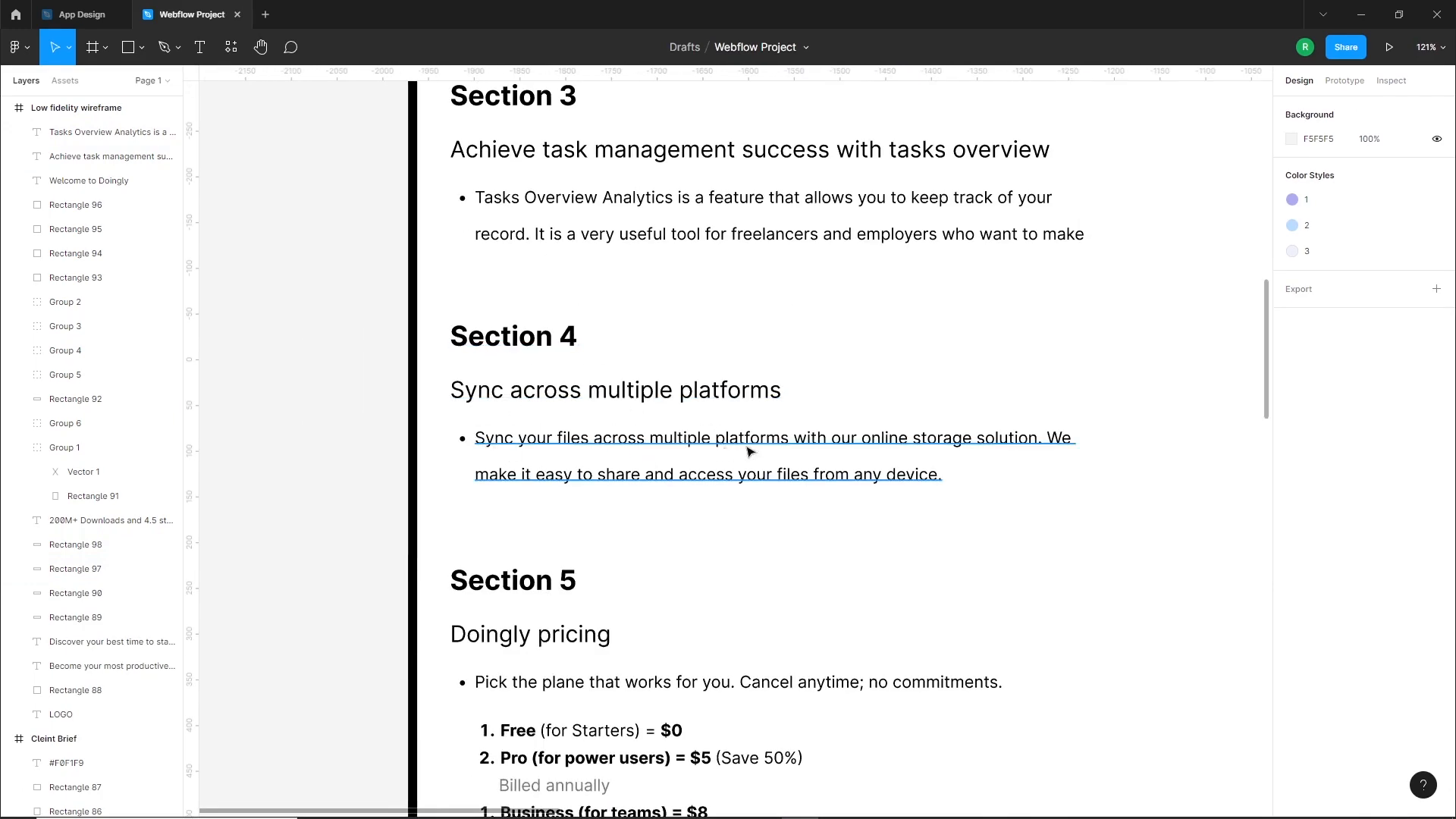
pyautogui.scroll(-4, 660, 453)
pyautogui.moveTo(1103, 595); pyautogui.dragTo(516, 433)
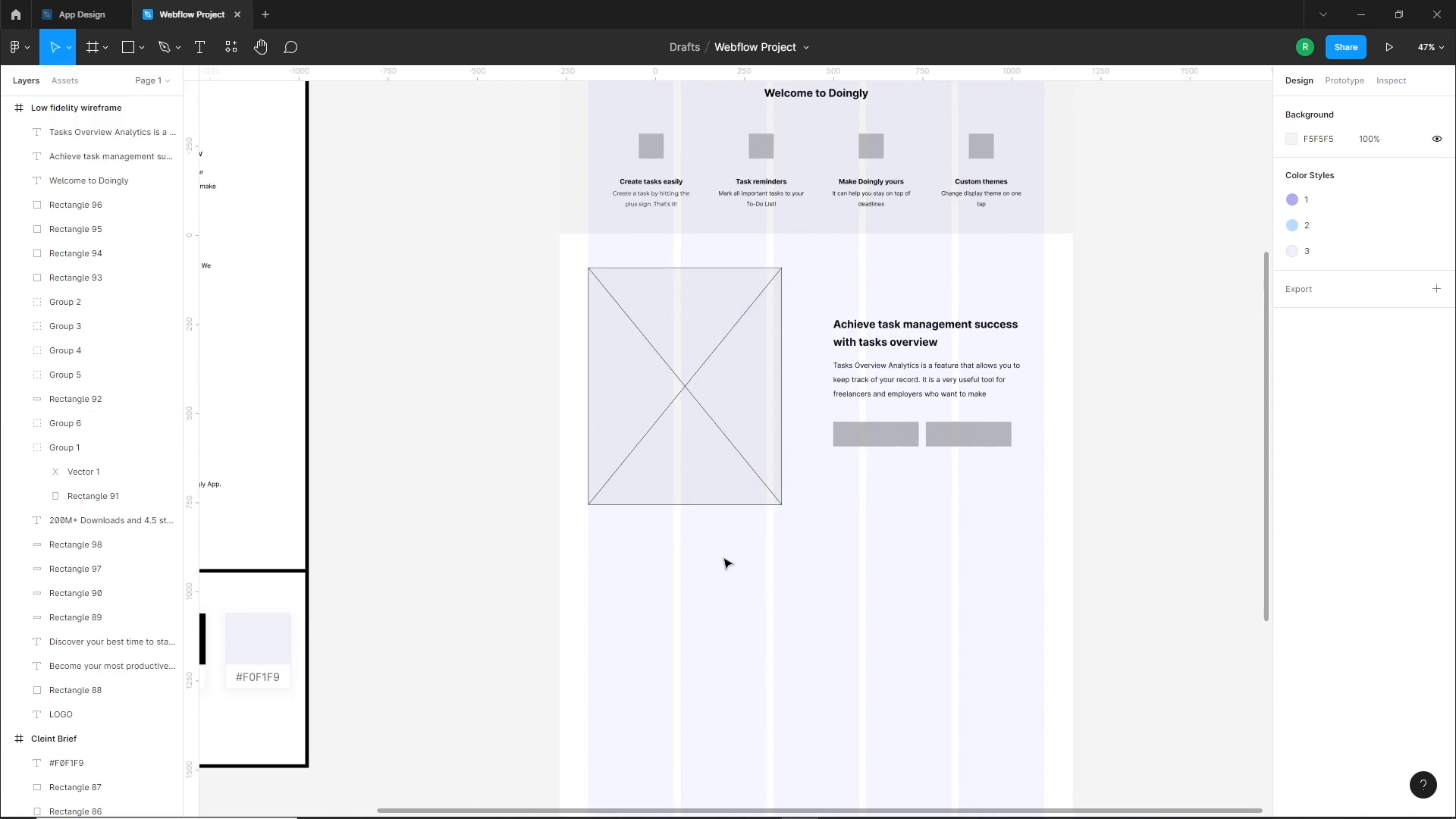
# Draw a 1440-wide horizontal divider line beneath Section 3 and match its stroke to the buttons' grey, B7B7B7
pyautogui.scroll(-2, 736, 550)
pyautogui.click(139, 54)
pyautogui.click(114, 107)
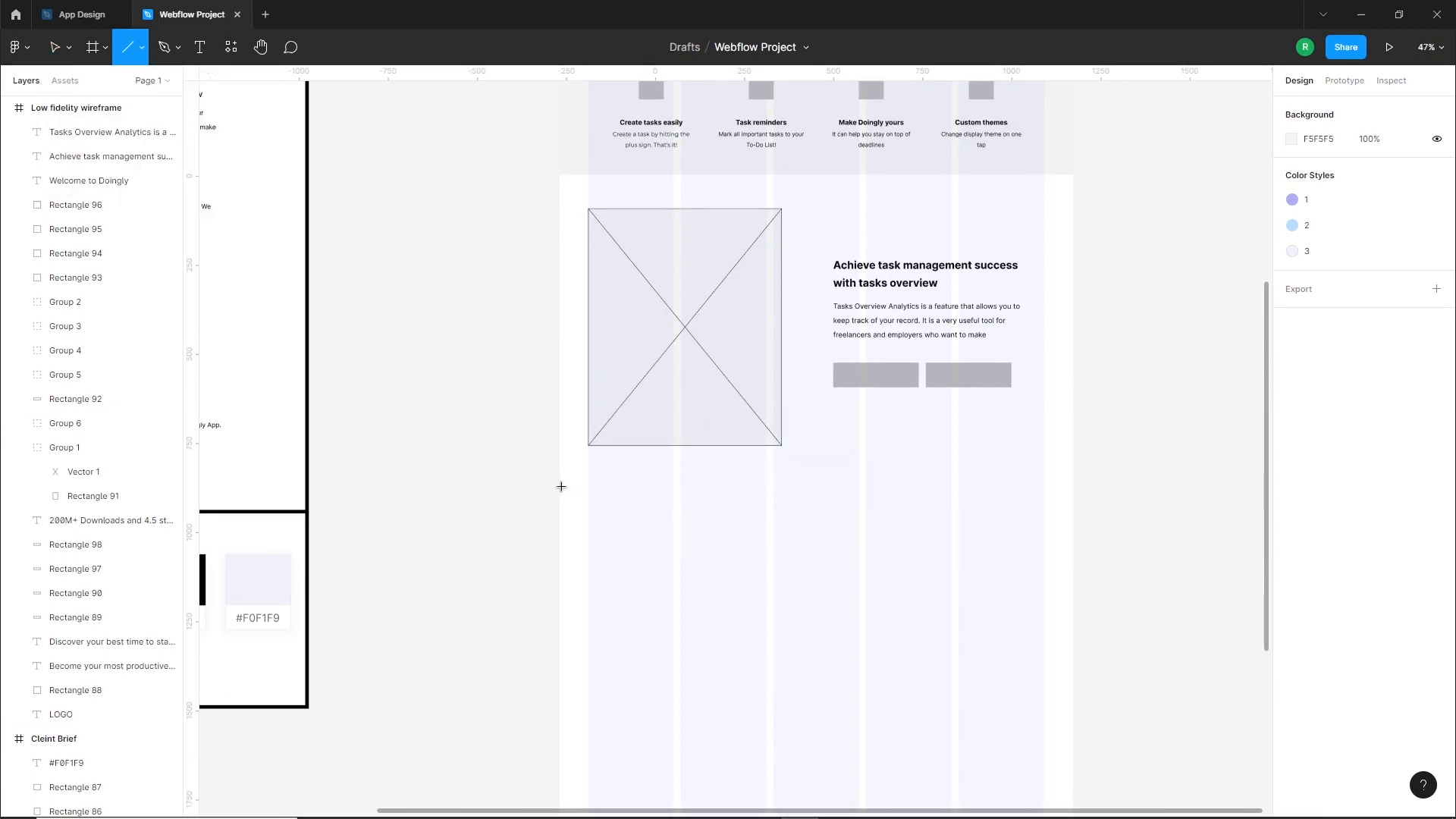
pyautogui.moveTo(559, 485); pyautogui.dragTo(859, 486)
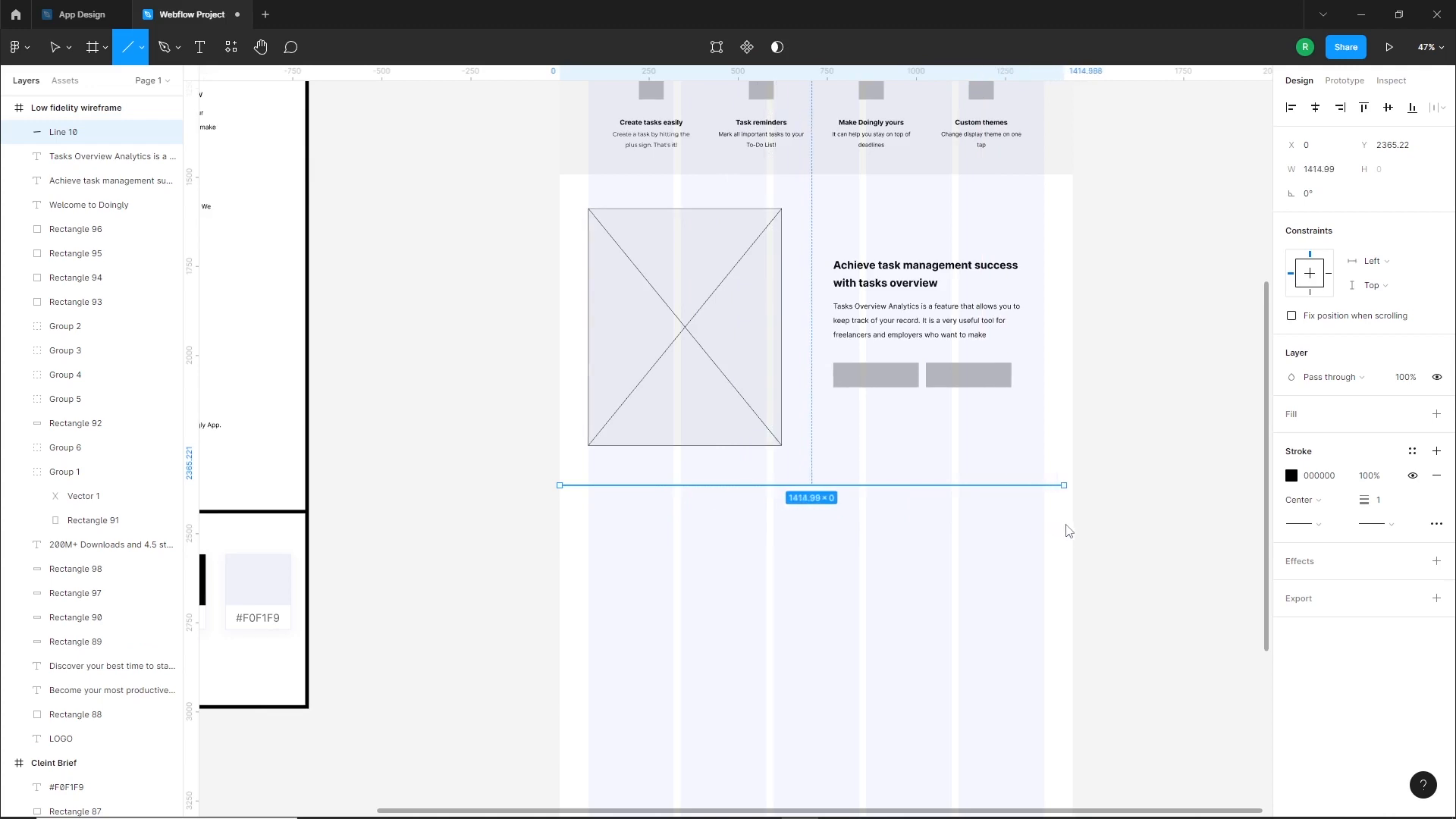
pyautogui.click(1292, 476)
pyautogui.click(1112, 648)
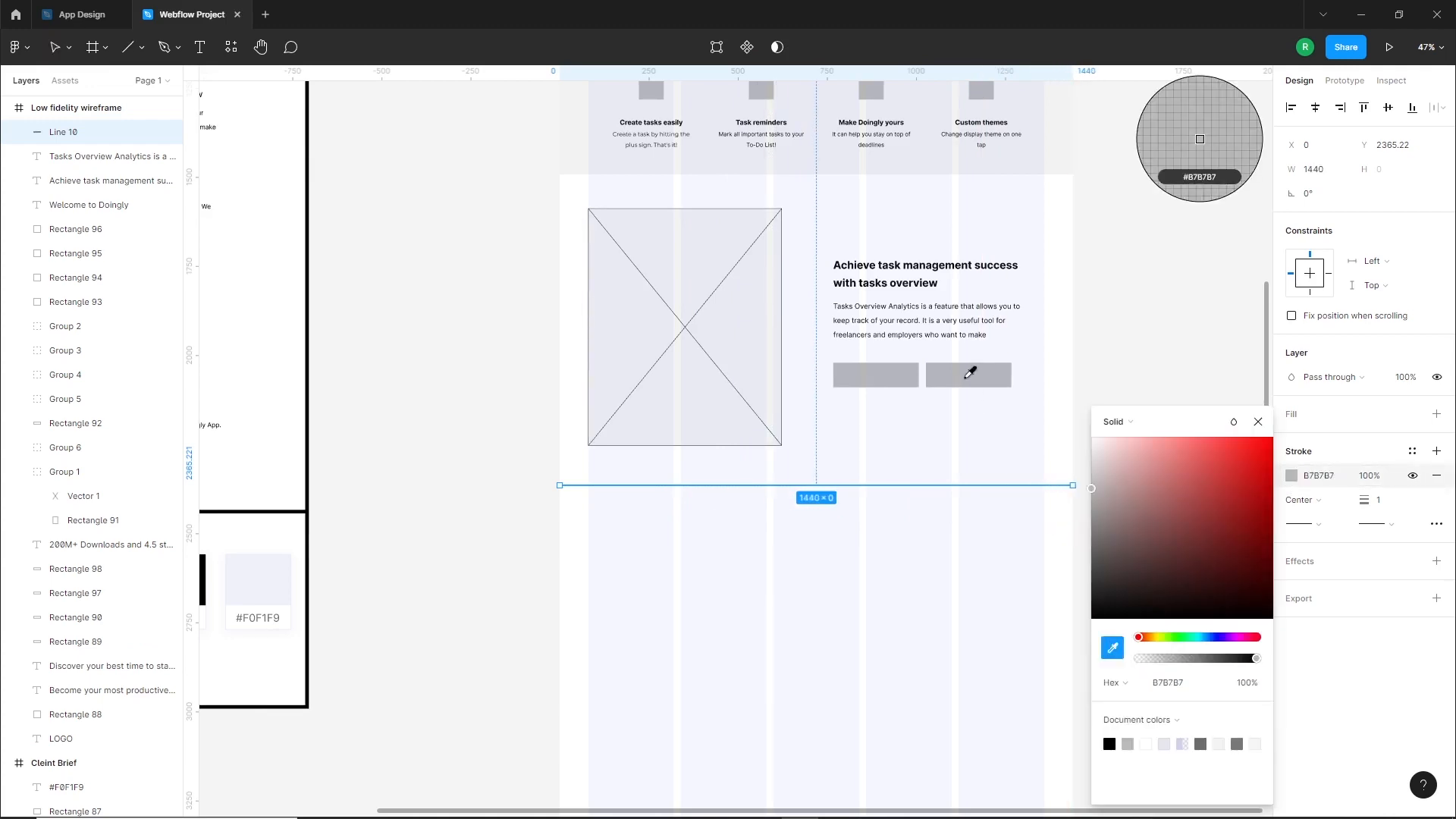
pyautogui.click(966, 377)
pyautogui.click(860, 497)
# Duplicate the Section 4 heading "Sync across multiple platforms" and its description from the client brief into the wireframe below the divider
pyautogui.scroll(1, 769, 512)
pyautogui.moveTo(770, 509); pyautogui.dragTo(809, 563)
pyautogui.click(770, 528)
pyautogui.moveTo(654, 531); pyautogui.dragTo(1000, 577)
pyautogui.click(378, 280)
pyautogui.keyDown('shift'); pyautogui.click(463, 310); pyautogui.keyUp('shift')
pyautogui.moveTo(464, 309); pyautogui.dragTo(722, 611)
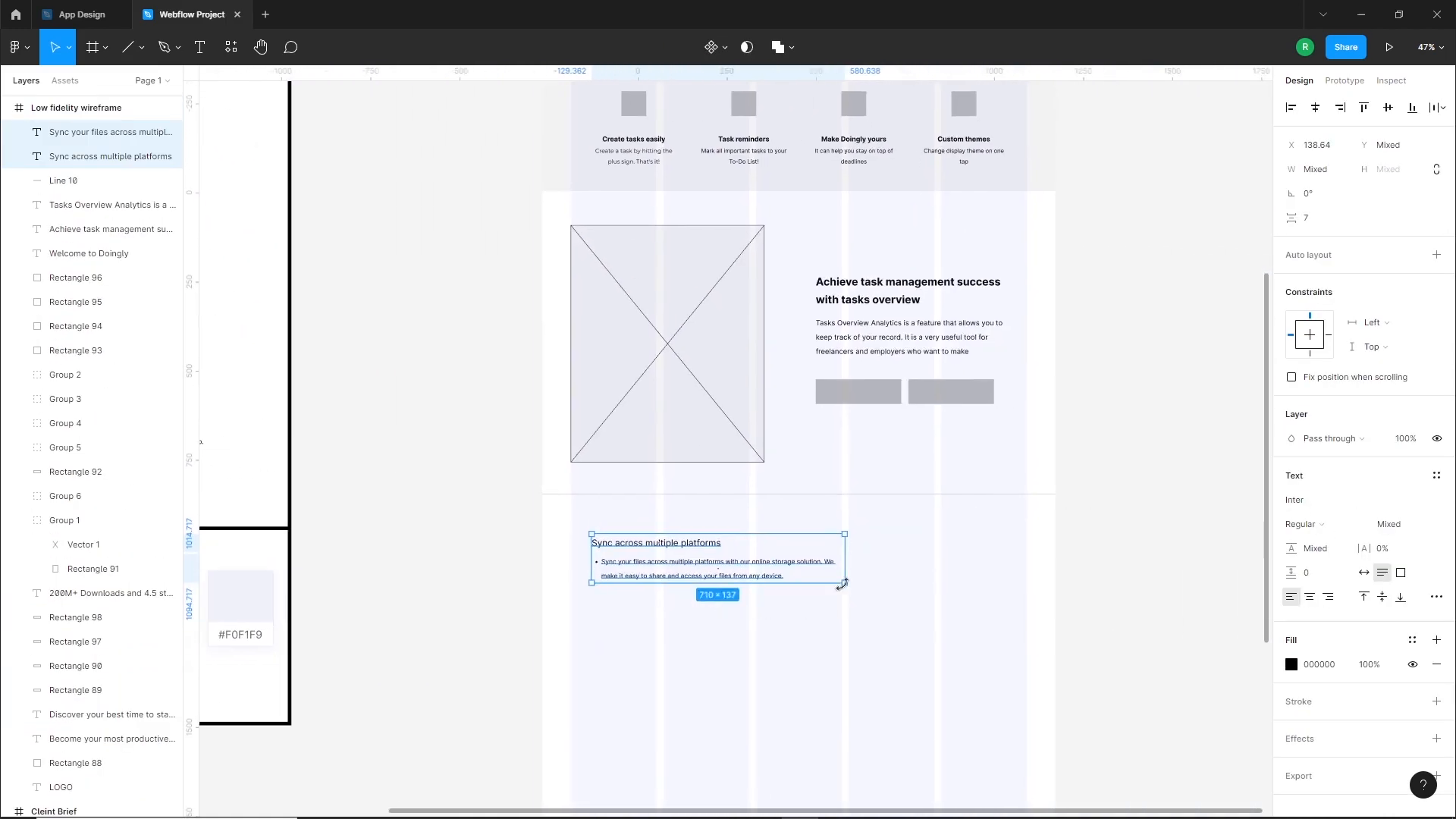
# Center-align the Section 4 heading and description text, place them mid-frame under the divider and remove the description's bullet
pyautogui.scroll(3, 838, 587)
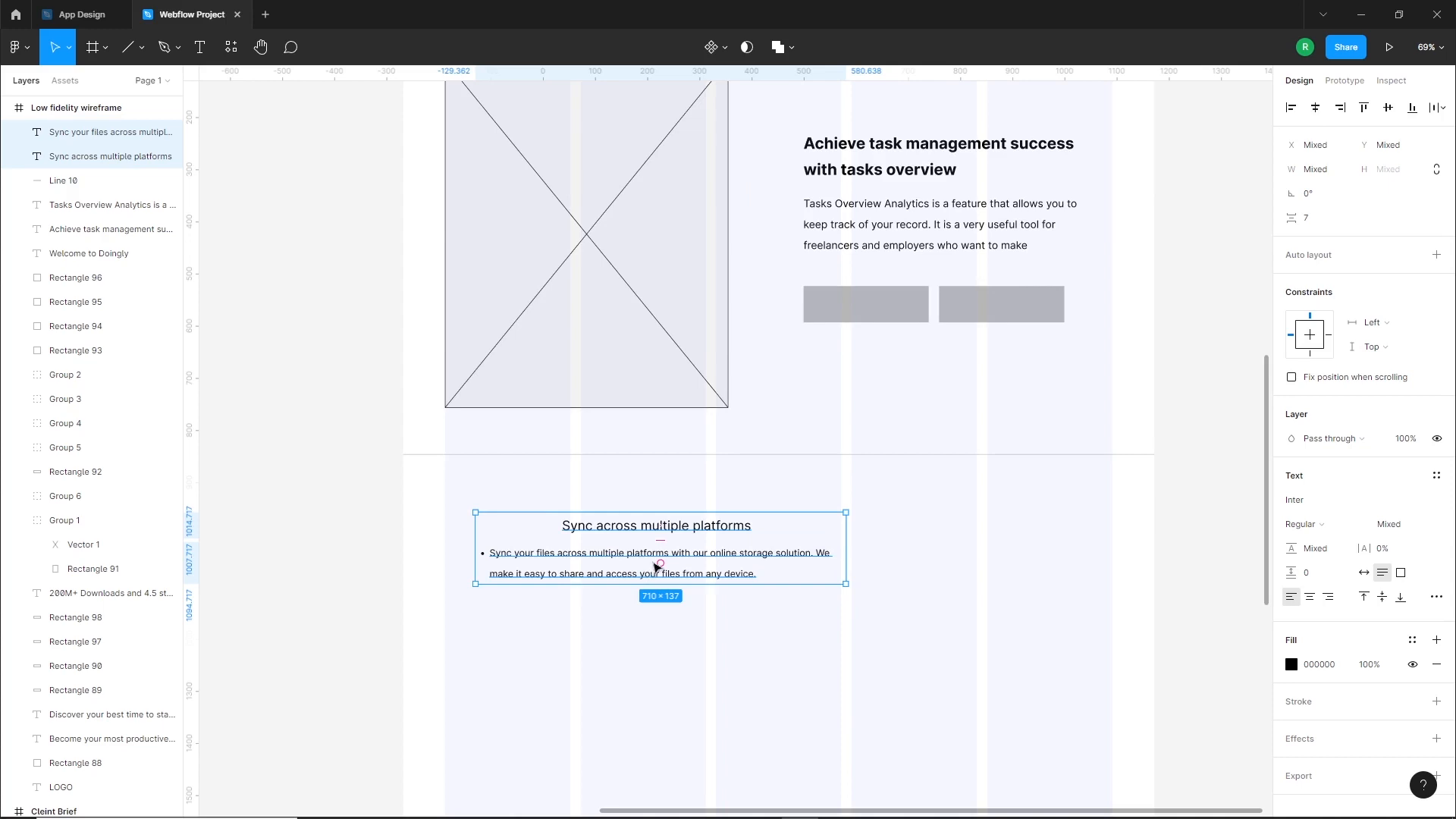
pyautogui.moveTo(656, 568); pyautogui.dragTo(797, 541)
pyautogui.click(1310, 597)
pyautogui.click(852, 573)
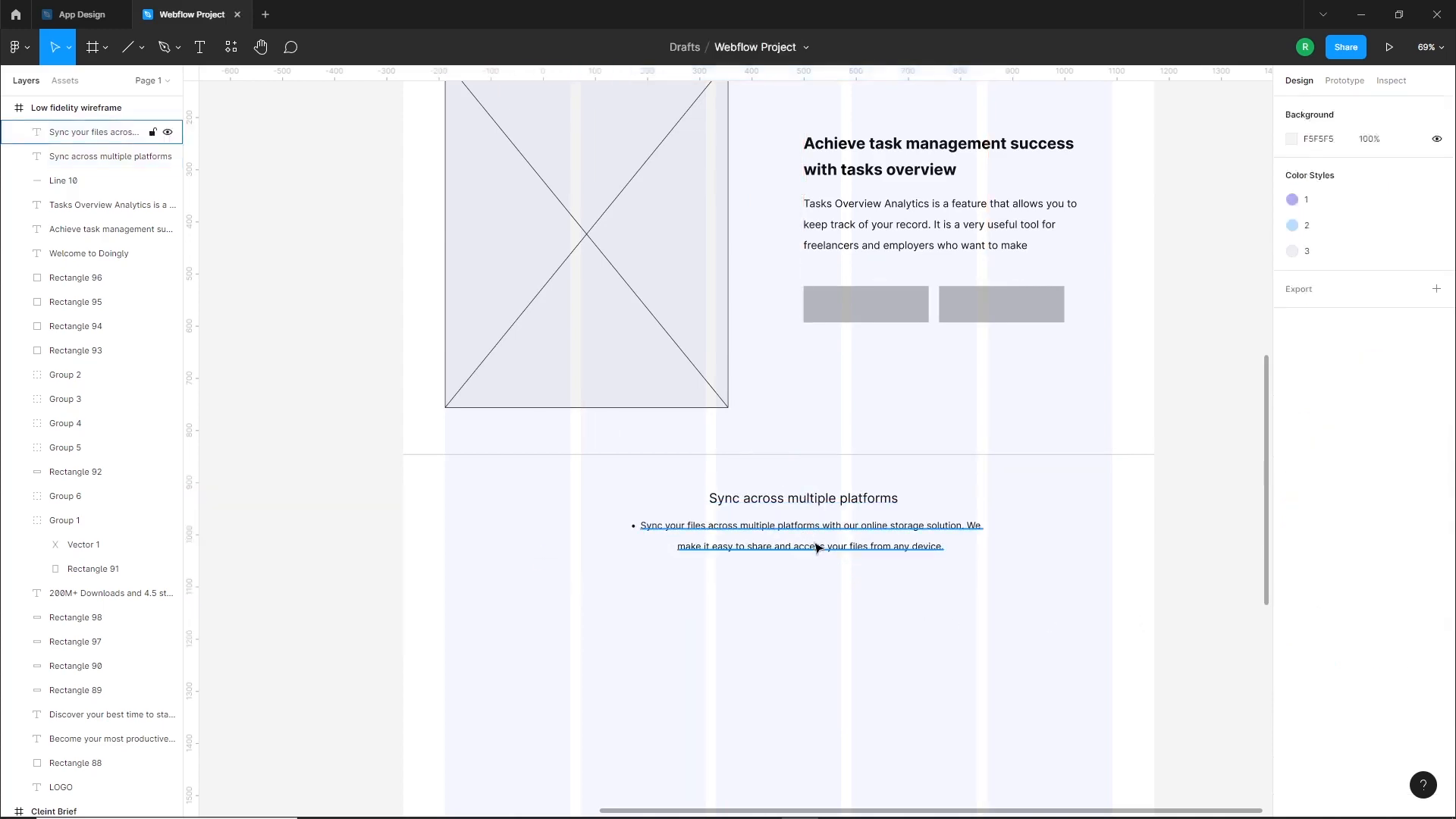
pyautogui.click(857, 548)
pyautogui.click(1436, 535)
pyautogui.click(1218, 707)
# Set the Section 4 heading to size 30 Bold and center it horizontally in the frame
pyautogui.click(880, 500)
pyautogui.click(1403, 468)
pyautogui.write('30')
pyautogui.click(1306, 463)
pyautogui.click(1323, 520)
pyautogui.moveTo(902, 500); pyautogui.dragTo(957, 500)
pyautogui.hotkey('alt', 'h')
# Enlarge the Section 4 description text to match the Section 3 description and center it horizontally in the frame
pyautogui.click(872, 549)
pyautogui.click(1405, 468)
pyautogui.write('2377.0')
pyautogui.press('Return')
pyautogui.click(799, 496)
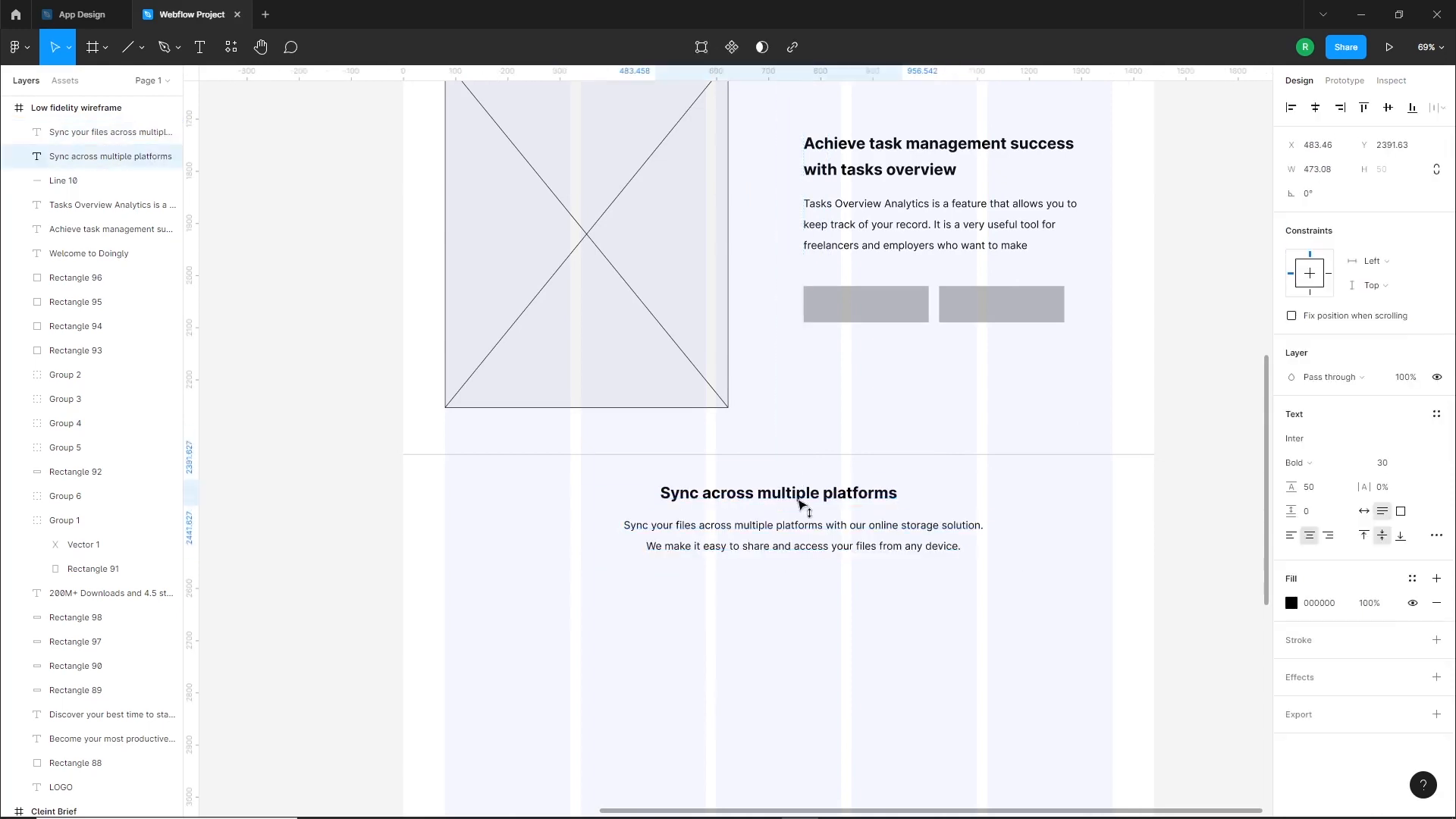
pyautogui.click(829, 547)
pyautogui.click(1315, 109)
pyautogui.click(947, 574)
# Duplicate the Section 3 image placeholder, resize it to about 798 × 428 and center it below the Section 4 description
pyautogui.scroll(-3, 948, 575)
pyautogui.scroll(-3, 836, 615)
pyautogui.moveTo(793, 316); pyautogui.dragTo(923, 668)
pyautogui.moveTo(987, 603); pyautogui.dragTo(1065, 590)
pyautogui.moveTo(954, 709); pyautogui.dragTo(941, 557)
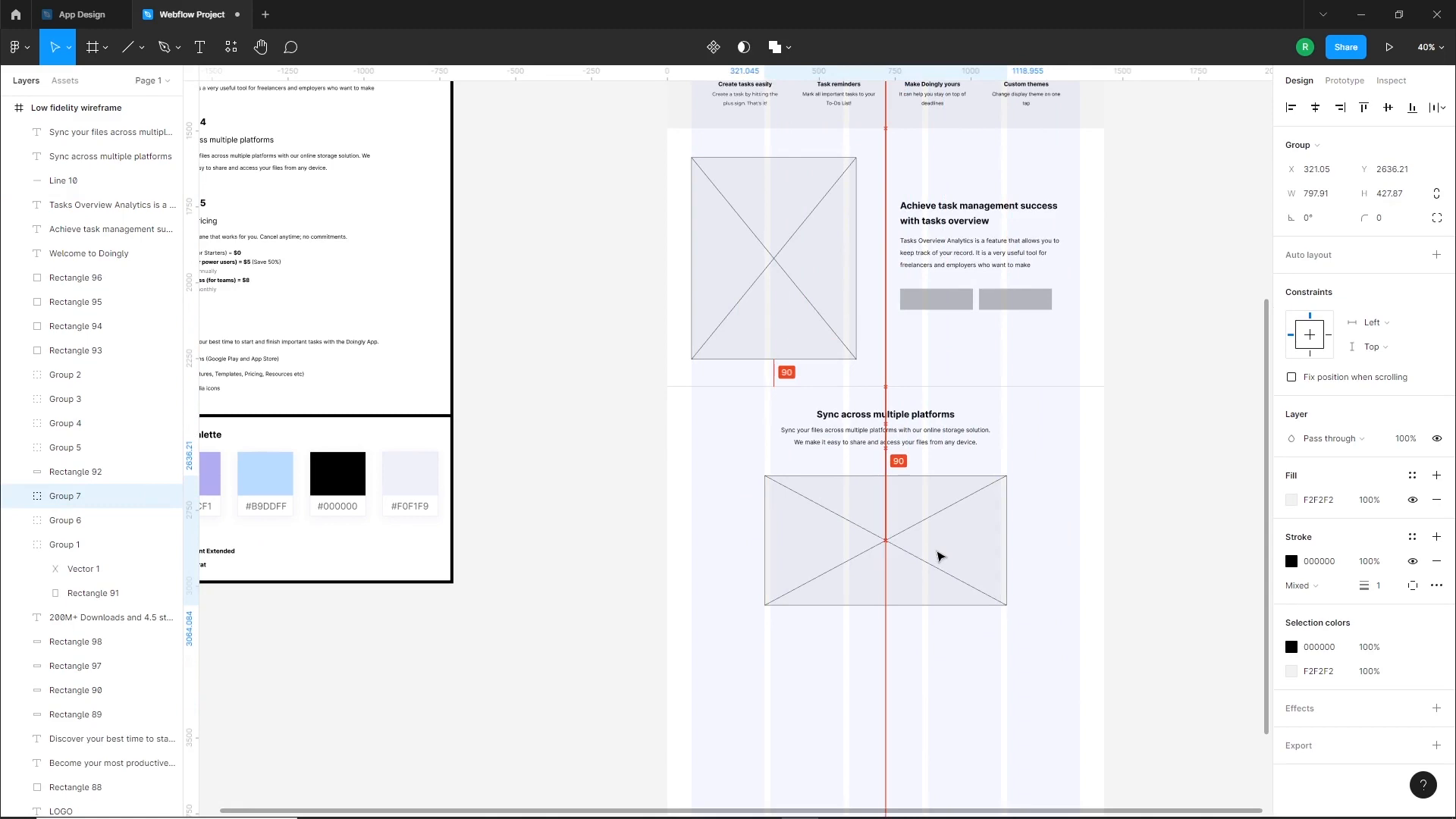
# Reduce the height of the Section 4 image placeholder and move it slightly closer to the description
pyautogui.click(918, 684)
pyautogui.click(901, 569)
pyautogui.scroll(-1, 901, 570)
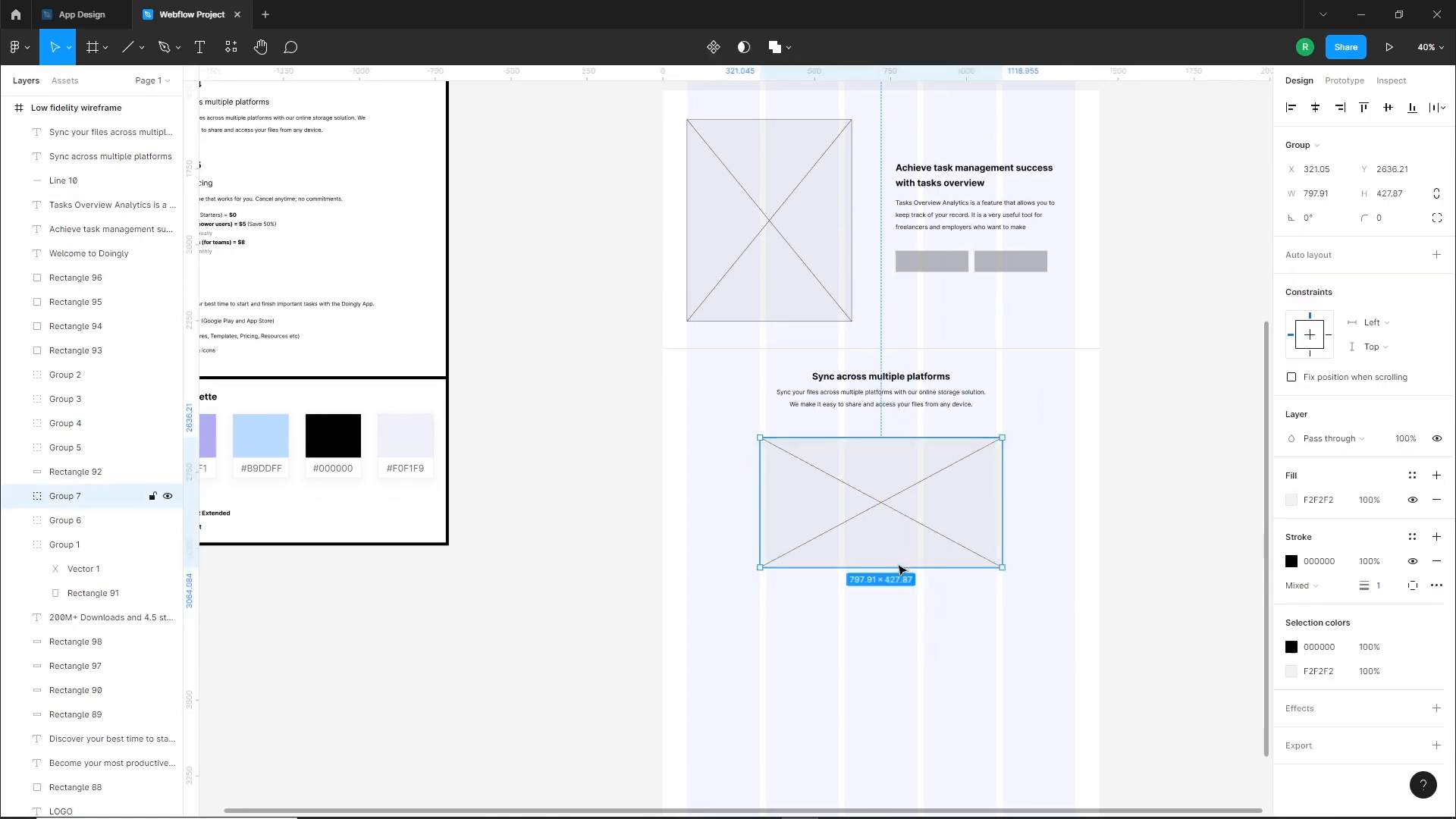
pyautogui.click(841, 621)
pyautogui.moveTo(884, 583); pyautogui.dragTo(870, 533)
pyautogui.moveTo(867, 479); pyautogui.dragTo(867, 472)
pyautogui.click(851, 520)
# Check the brief's Section 5 content and draw a 1440 × 715 background rectangle across the frame below the Section 4 placeholder
pyautogui.moveTo(807, 509); pyautogui.dragTo(903, 604)
pyautogui.scroll(6, 865, 581)
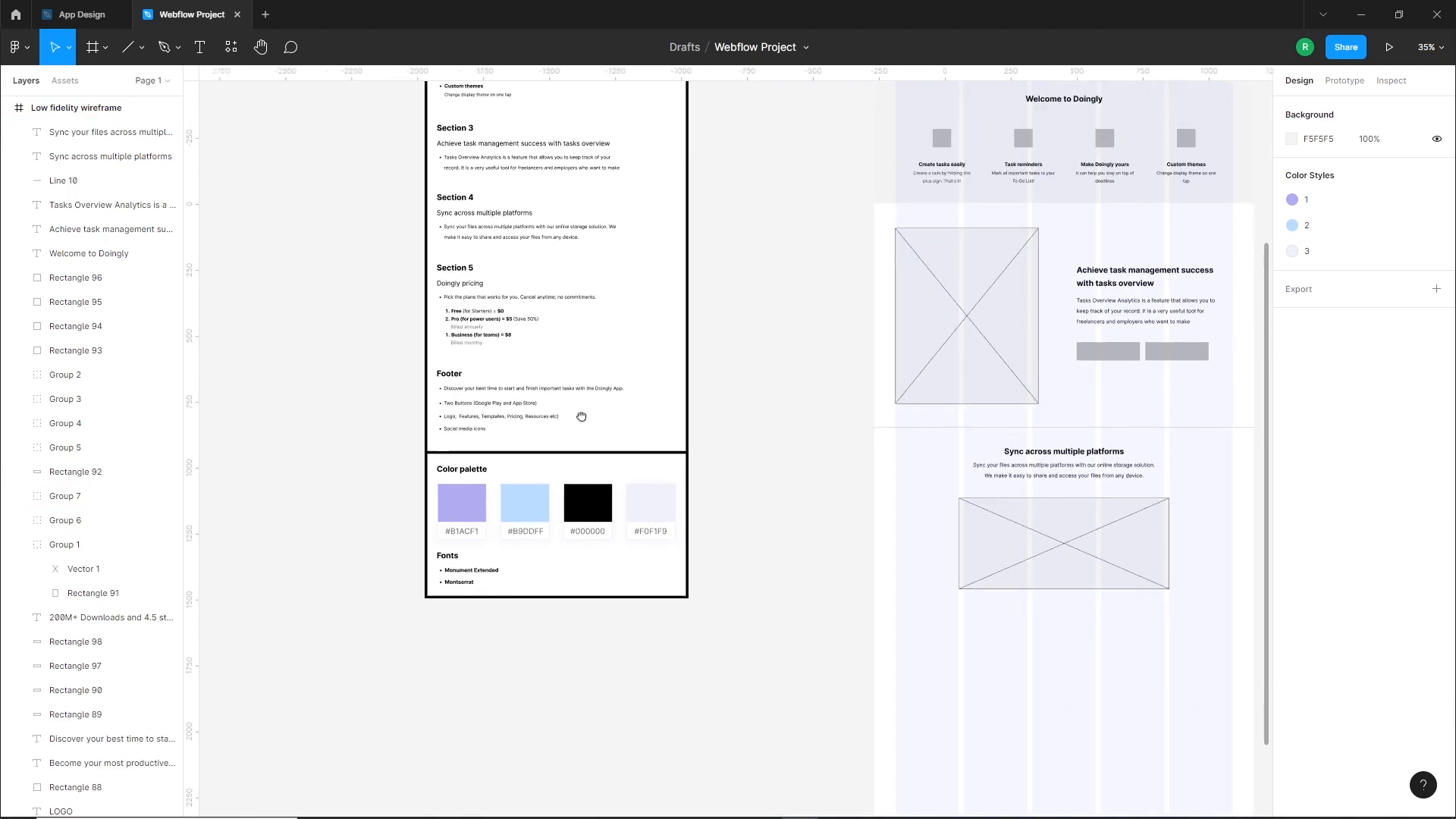
pyautogui.scroll(3, 486, 292)
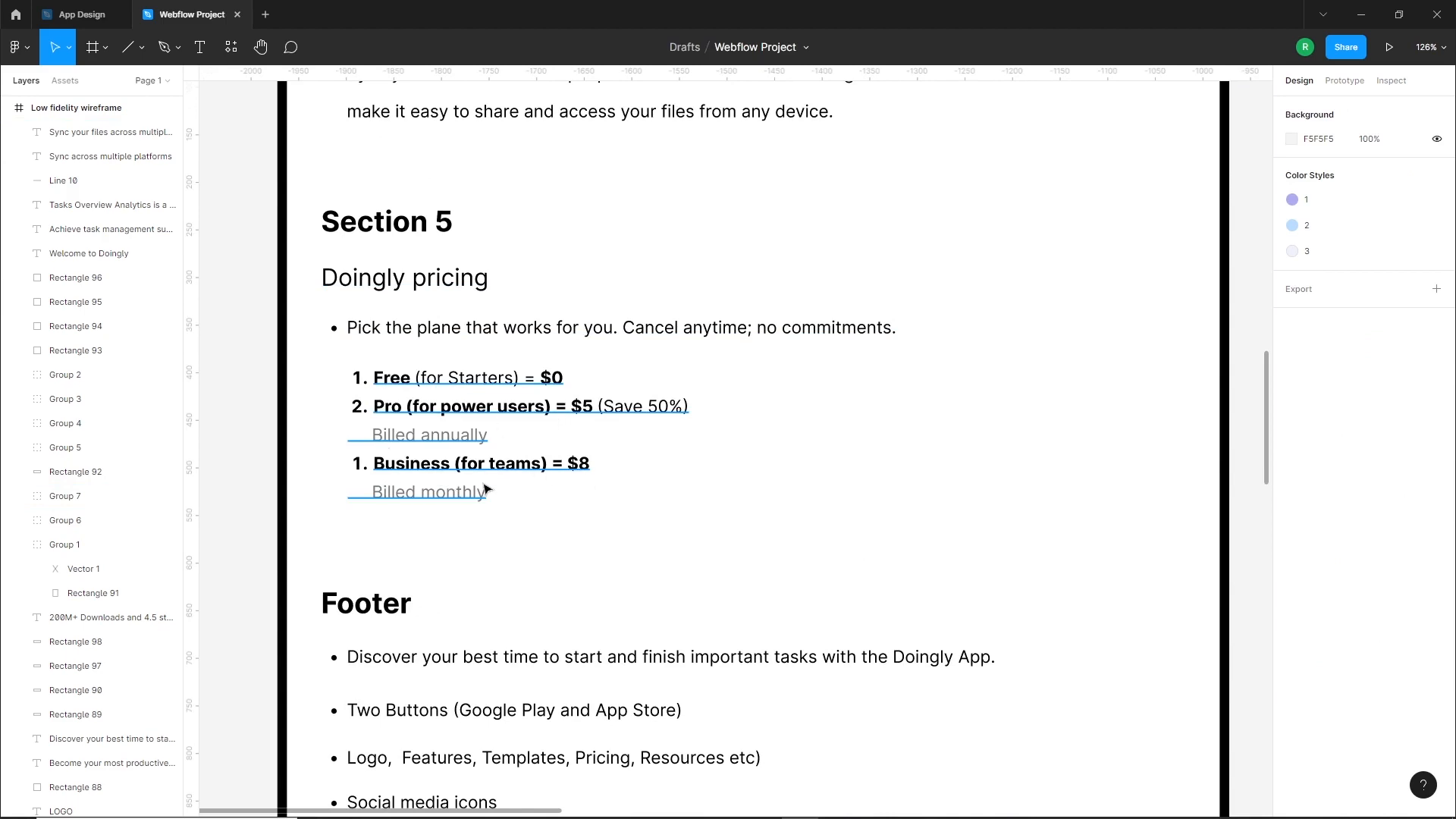
pyautogui.scroll(-6, 485, 489)
pyautogui.moveTo(852, 559); pyautogui.dragTo(680, 365)
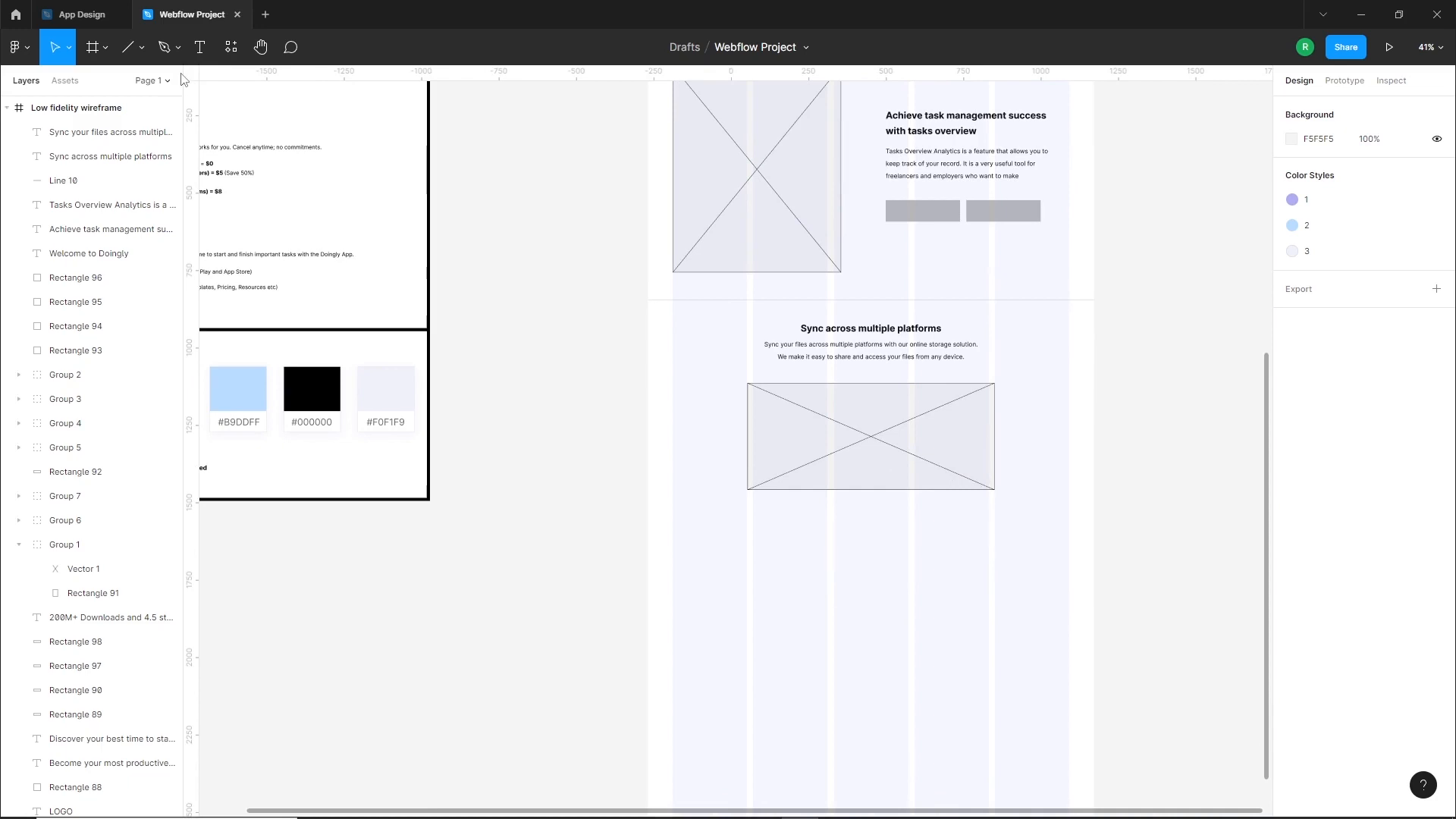
pyautogui.click(141, 49)
pyautogui.click(76, 84)
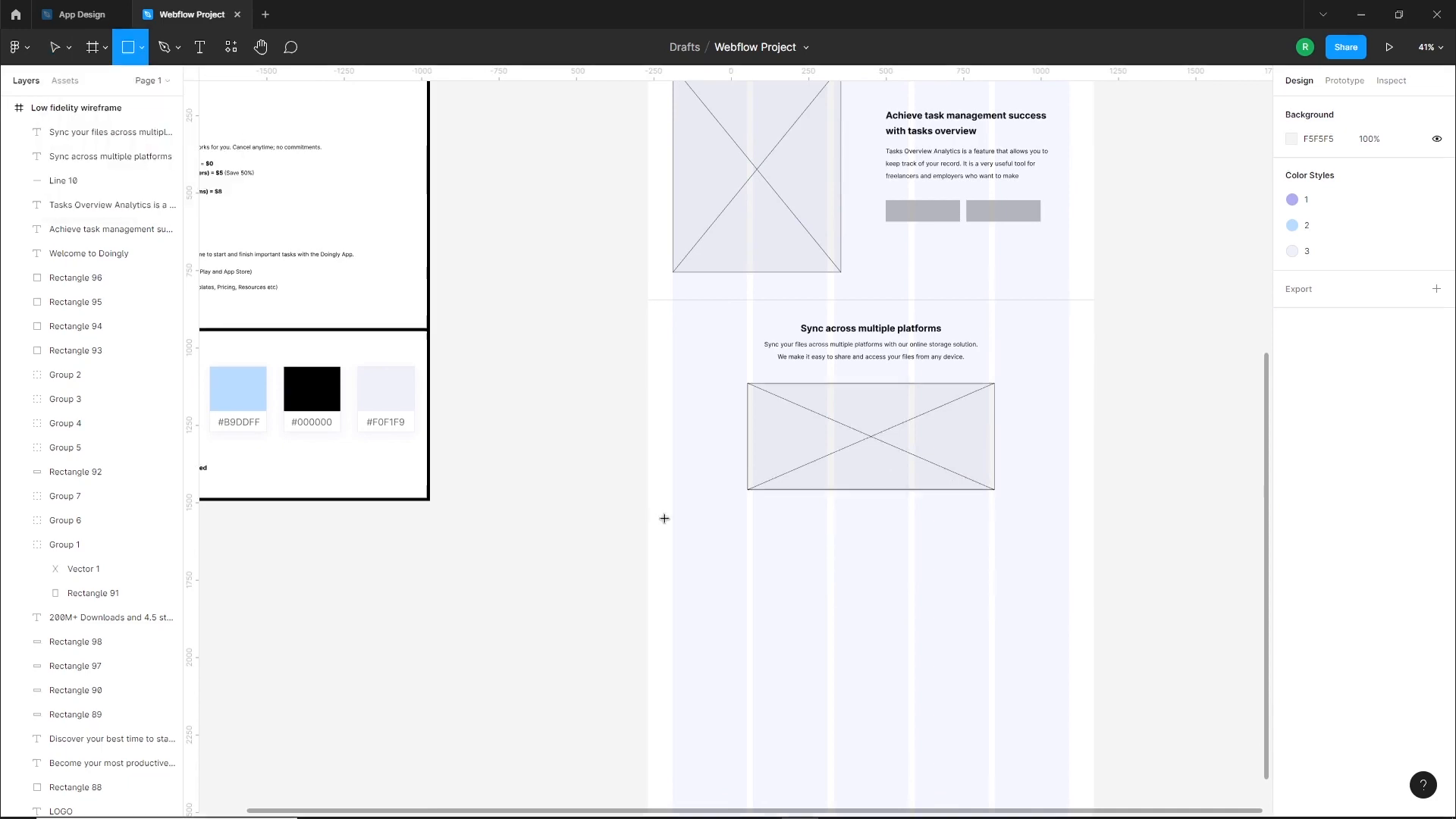
pyautogui.moveTo(647, 517)
pyautogui.mouseDown()
pyautogui.moveTo(941, 647)
pyautogui.moveTo(1098, 738)
pyautogui.mouseUp()
pyautogui.moveTo(1102, 595); pyautogui.dragTo(1097, 595)
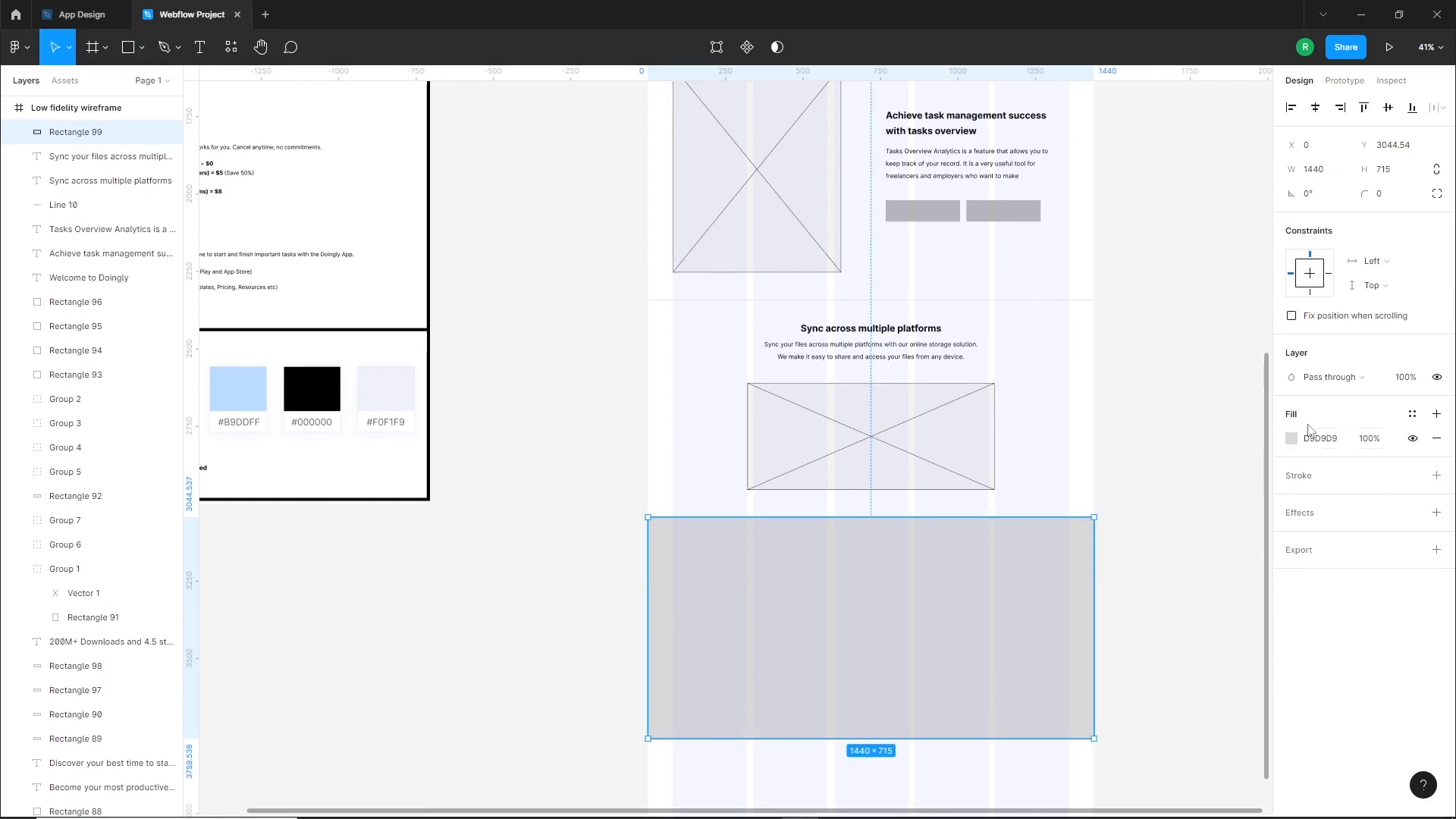
# Fill the Section 5 background rectangle with the placeholder's F2F2F2 and adjust its spacing below Section 4
pyautogui.click(1291, 440)
pyautogui.click(1113, 646)
pyautogui.click(938, 476)
pyautogui.click(1036, 499)
pyautogui.moveTo(1036, 505); pyautogui.dragTo(1029, 448)
pyautogui.click(917, 551)
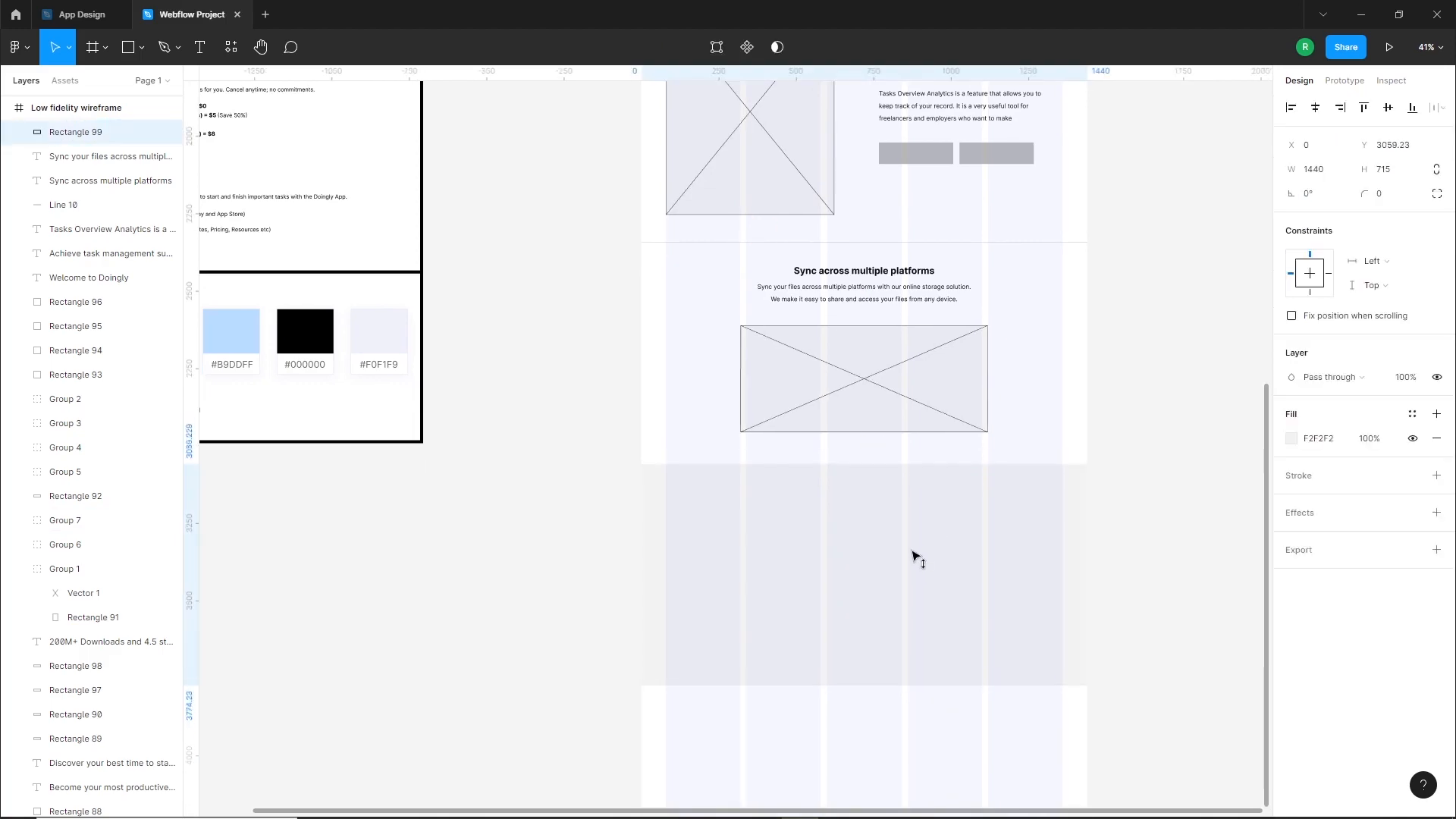
pyautogui.click(716, 411)
# Duplicate the "Doingly pricing" heading from the client brief into the Section 5 background, set it to auto width and center it in the frame
pyautogui.moveTo(713, 416); pyautogui.dragTo(800, 457)
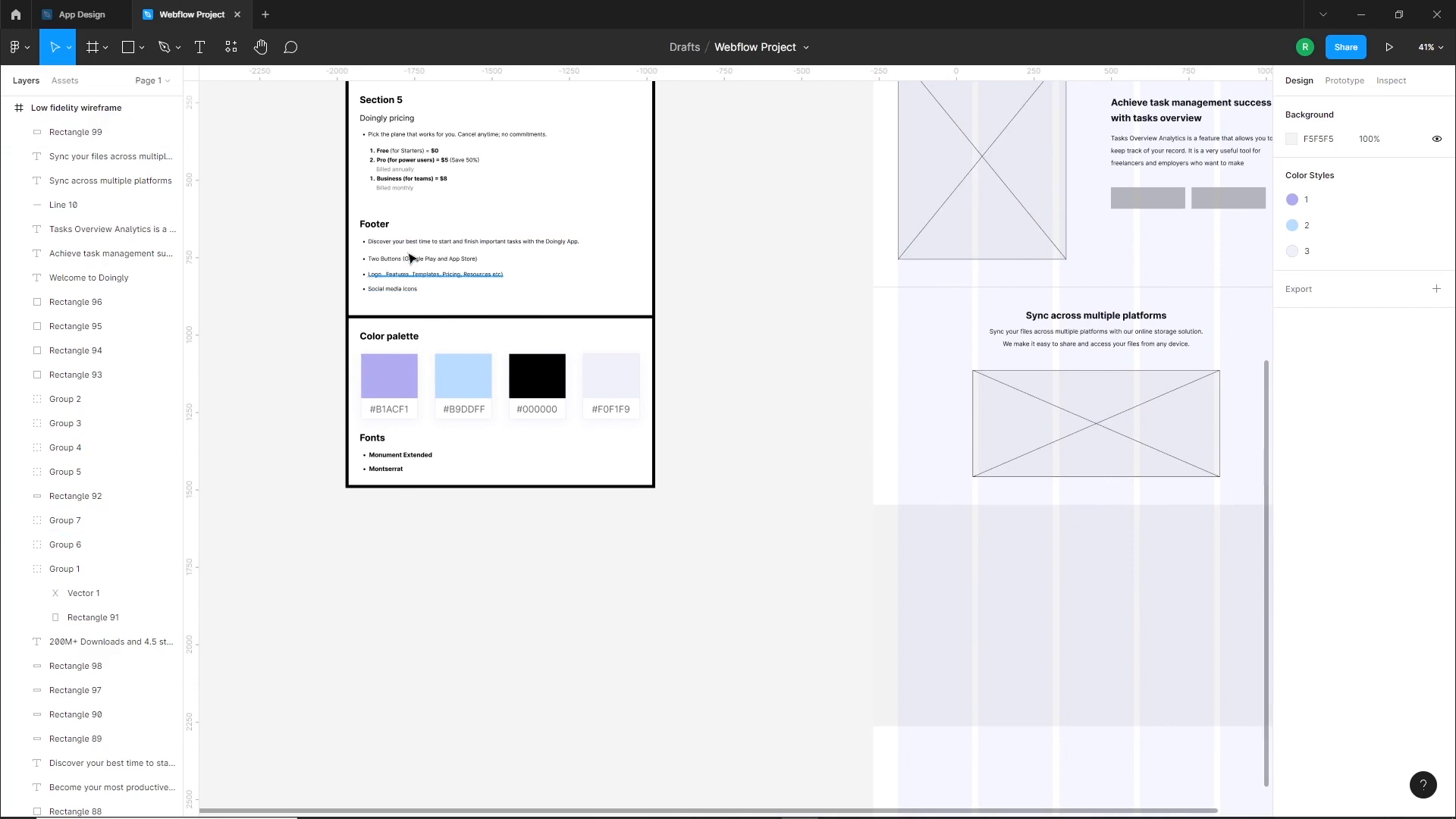
pyautogui.scroll(1, 395, 163)
pyautogui.moveTo(394, 140); pyautogui.dragTo(1046, 565)
pyautogui.click(1366, 512)
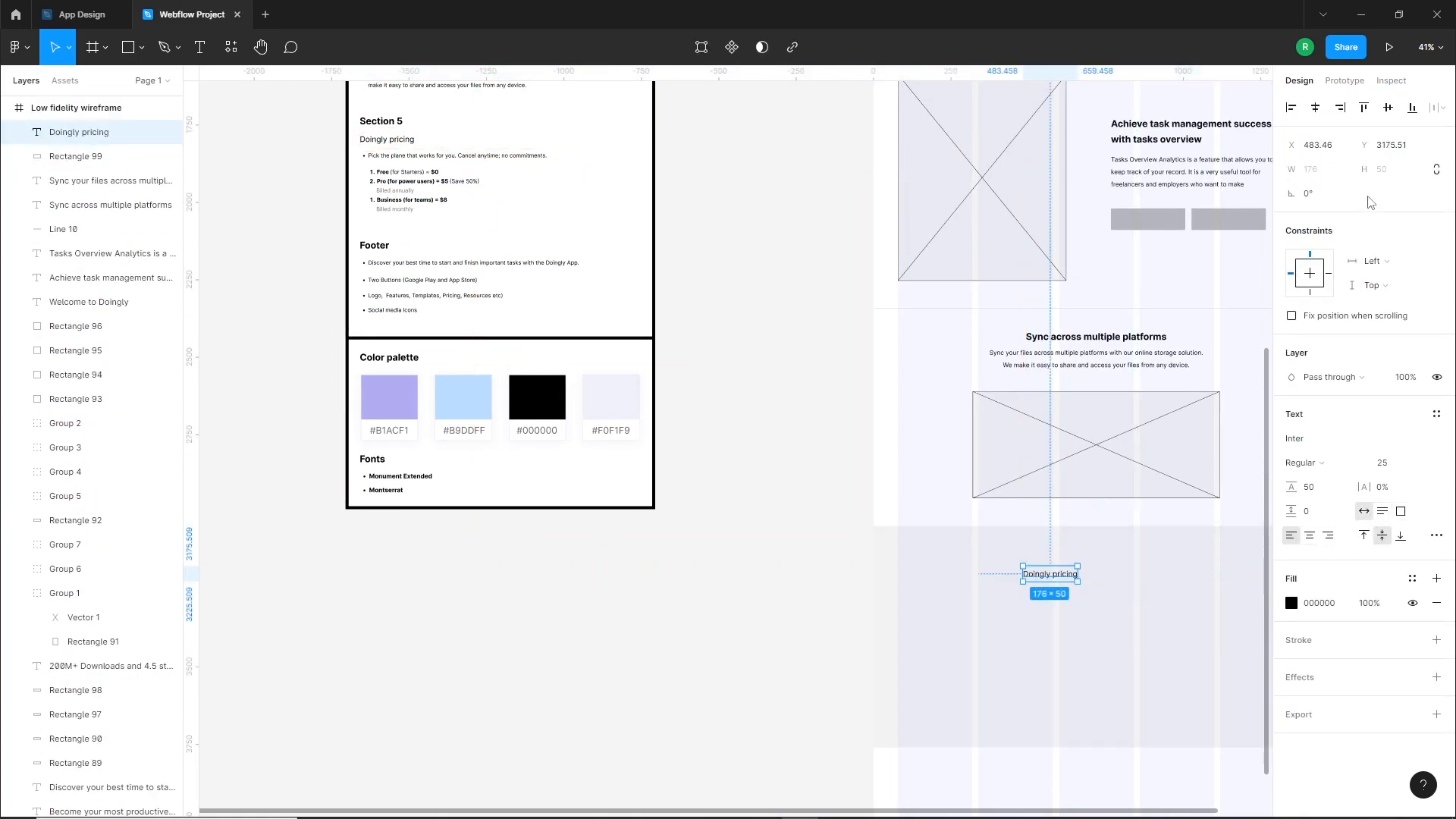
pyautogui.click(1314, 110)
# Set the "Doingly pricing" heading to Bold size 30 and place it centered near the upper edge of the Section 5 background
pyautogui.click(1317, 465)
pyautogui.click(1322, 516)
pyautogui.click(1387, 465)
pyautogui.write('30')
pyautogui.press('Return')
pyautogui.moveTo(1129, 581); pyautogui.dragTo(971, 510)
pyautogui.moveTo(971, 509); pyautogui.dragTo(963, 488)
pyautogui.click(1314, 110)
# Duplicate the Section 5 description "Pick the plane that works for you..." from the client brief to beneath the pricing heading
pyautogui.click(947, 581)
pyautogui.moveTo(946, 581); pyautogui.dragTo(917, 543)
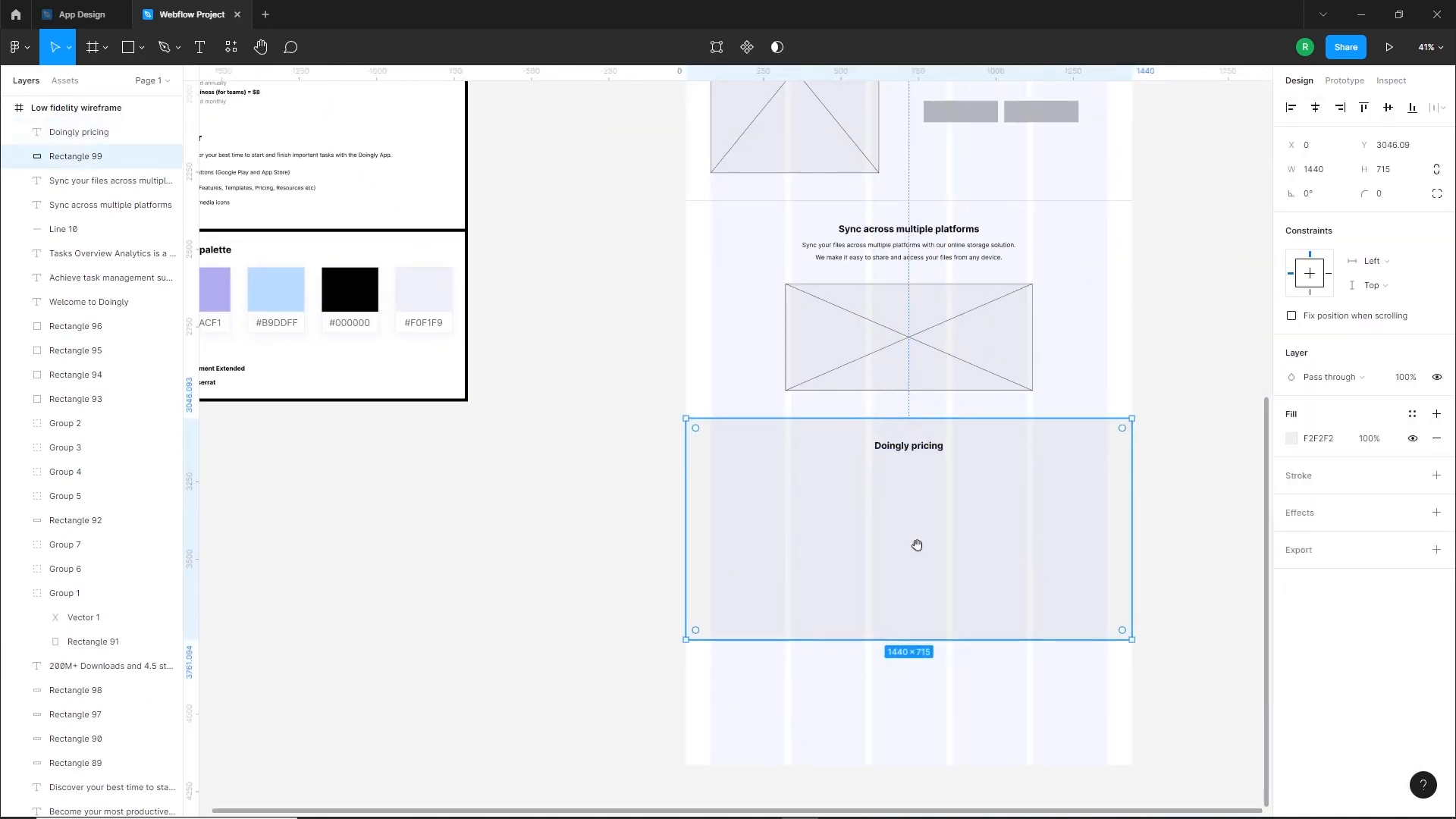
pyautogui.click(584, 341)
pyautogui.moveTo(341, 190); pyautogui.dragTo(578, 352)
pyautogui.keyDown('alt'); pyautogui.moveTo(501, 208); pyautogui.dragTo(1142, 622); pyautogui.keyUp('alt')
pyautogui.moveTo(1138, 699); pyautogui.dragTo(788, 640)
pyautogui.scroll(3, 789, 640)
pyautogui.moveTo(866, 518); pyautogui.dragTo(864, 538)
# Set the pricing description to auto height, center it and its text horizontally, and remove its bullet
pyautogui.click(1383, 512)
pyautogui.click(1315, 109)
pyautogui.click(1309, 535)
pyautogui.click(1437, 536)
pyautogui.click(1219, 710)
pyautogui.press('Escape')
# Set the pricing description's font size to 20
pyautogui.click(698, 521)
pyautogui.click(1393, 464)
pyautogui.write('20')
pyautogui.press('Return')
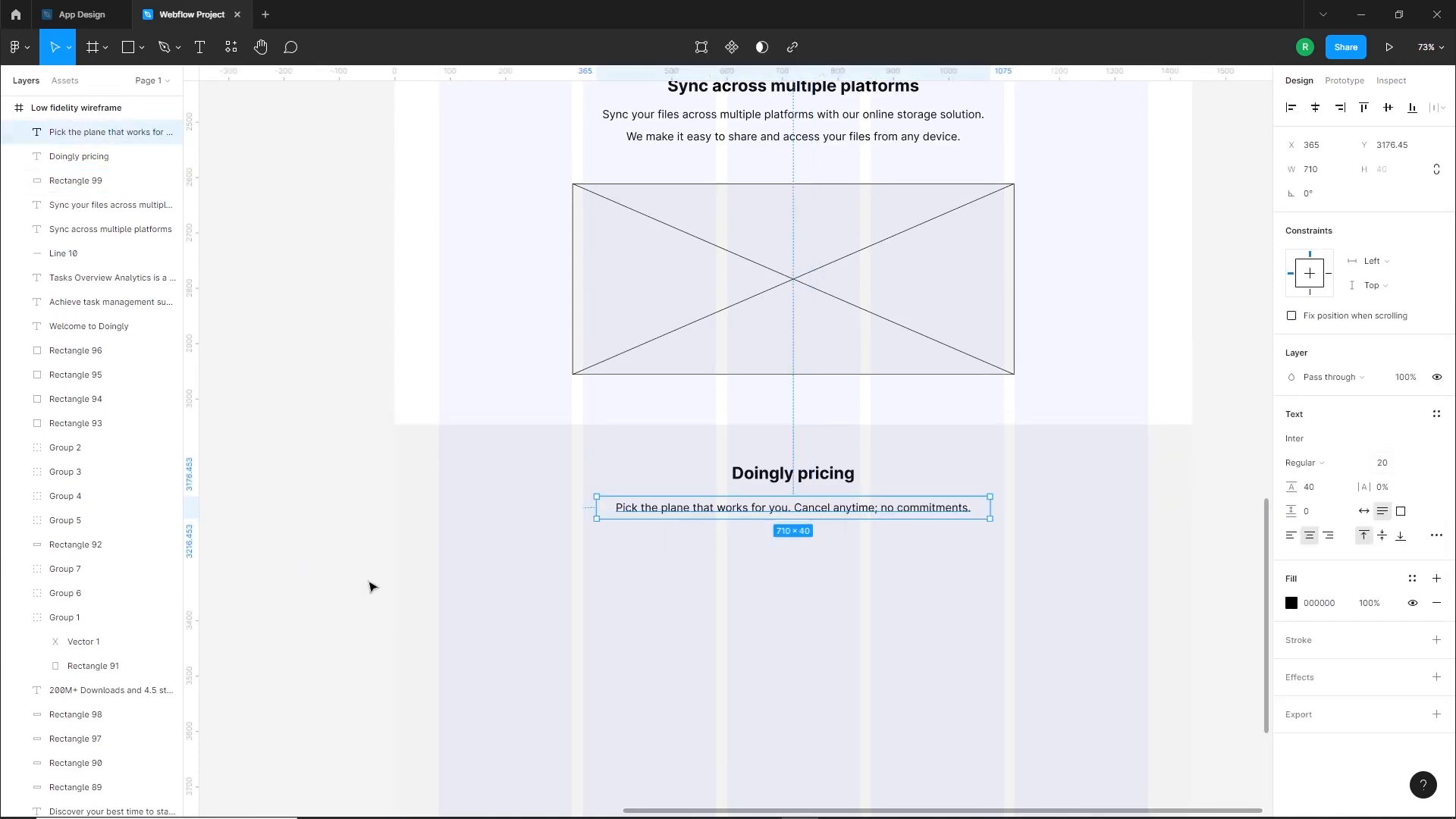
pyautogui.click(371, 585)
# Draw a pricing card rectangle about 291 × 379 below the pricing description and shift it slightly up and left
pyautogui.scroll(-5, 842, 610)
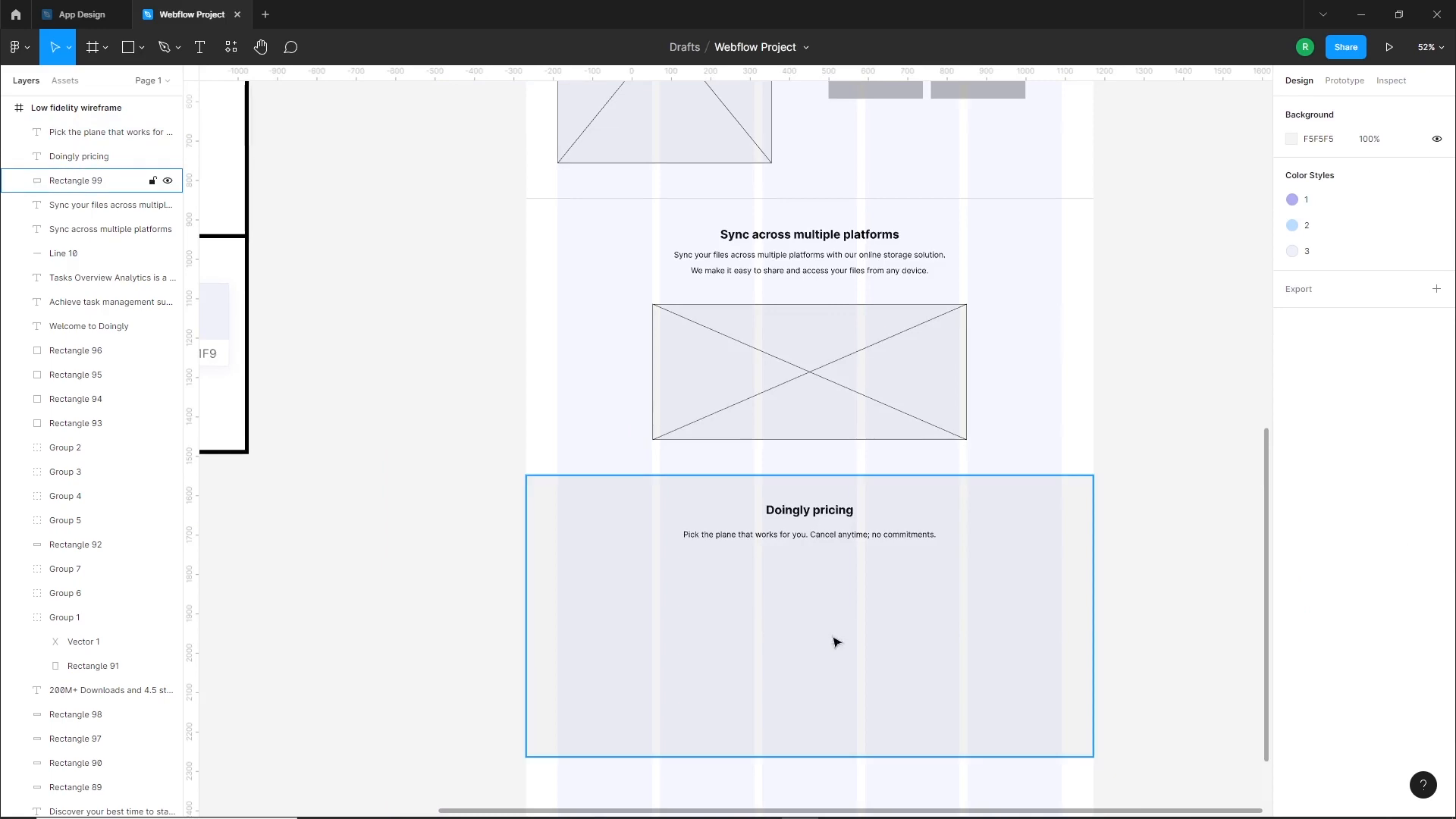
pyautogui.scroll(-1, 820, 638)
pyautogui.scroll(3, 820, 638)
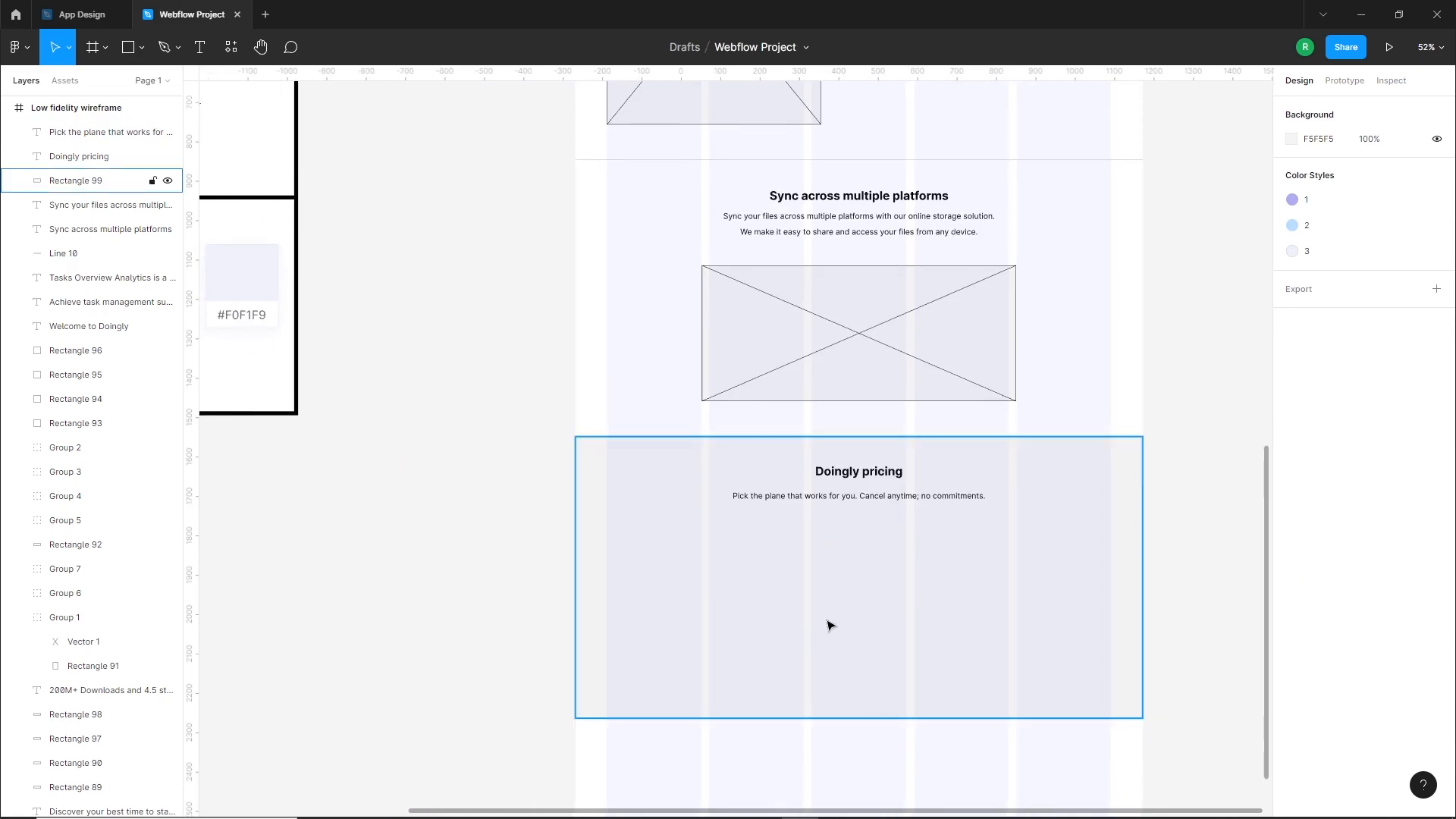
pyautogui.moveTo(664, 543); pyautogui.dragTo(780, 692)
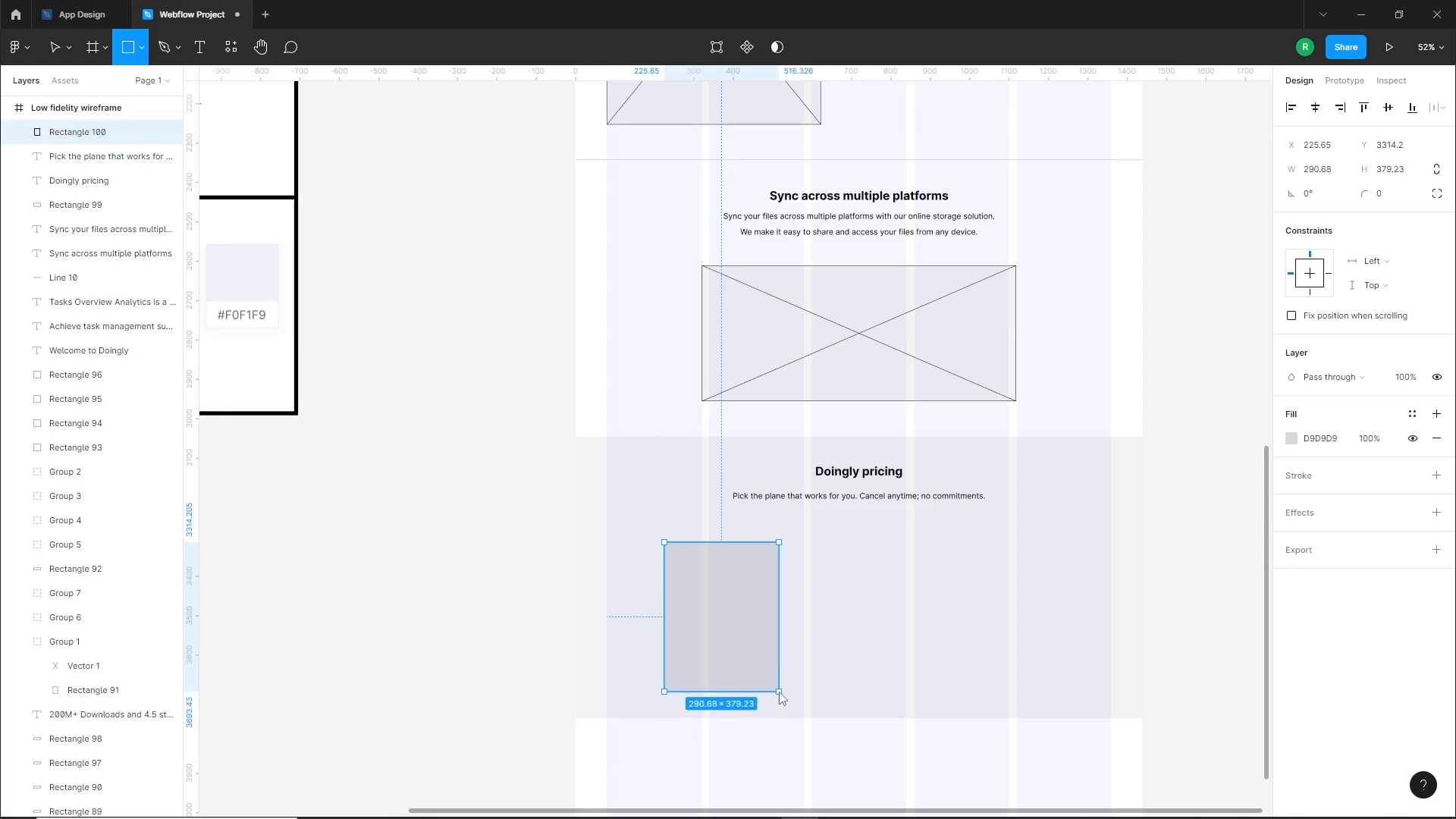
pyautogui.click(783, 767)
pyautogui.moveTo(763, 636)
pyautogui.mouseDown()
pyautogui.moveTo(758, 618)
pyautogui.moveTo(757, 630)
pyautogui.mouseUp()
# Duplicate the pricing plan list from the client brief beside the wireframe, narrow its text box and move it nearer the pricing card
pyautogui.moveTo(470, 500); pyautogui.dragTo(655, 557)
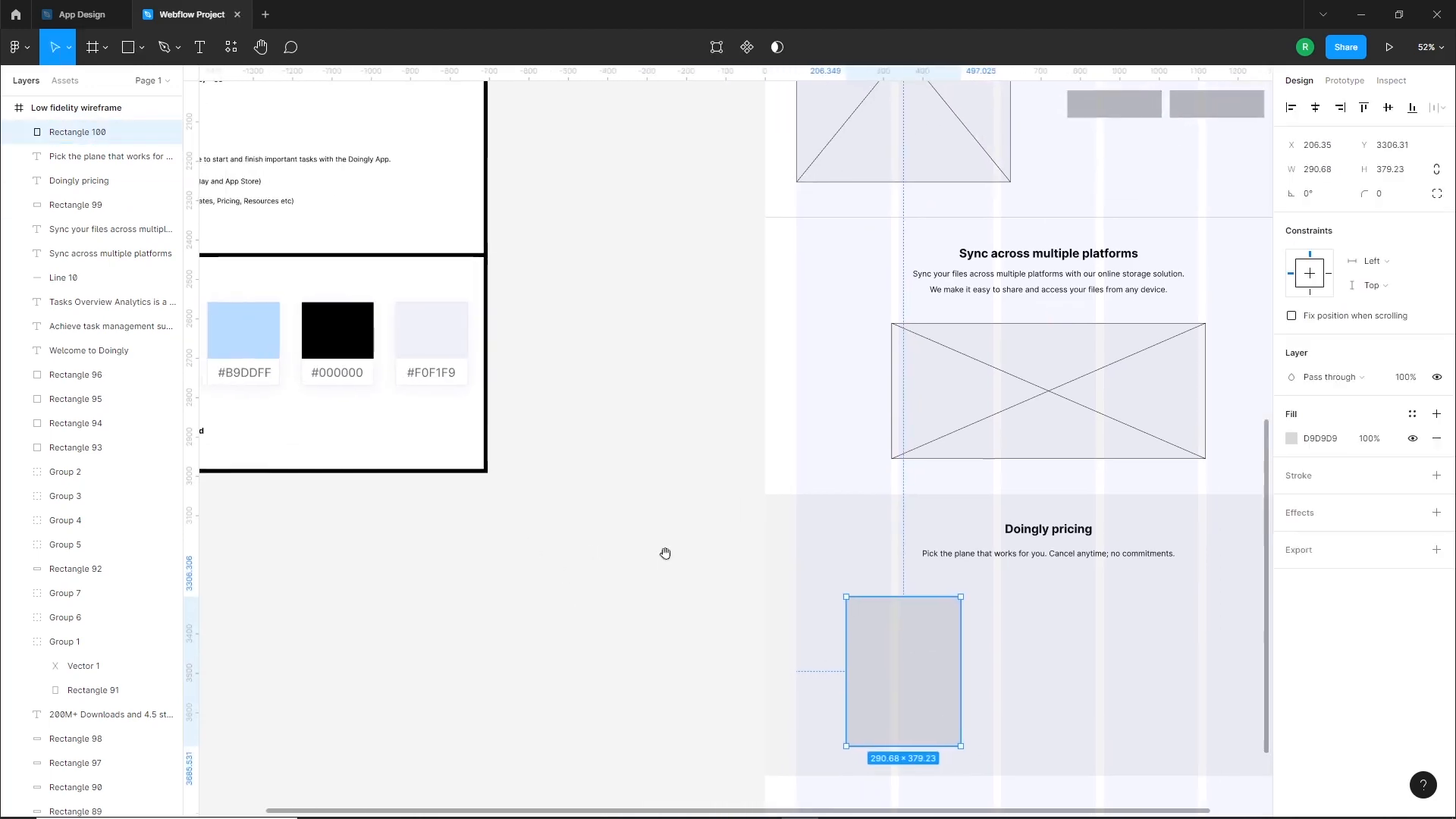
pyautogui.scroll(-3, 598, 465)
pyautogui.moveTo(362, 226); pyautogui.dragTo(599, 585)
pyautogui.scroll(5, 839, 718)
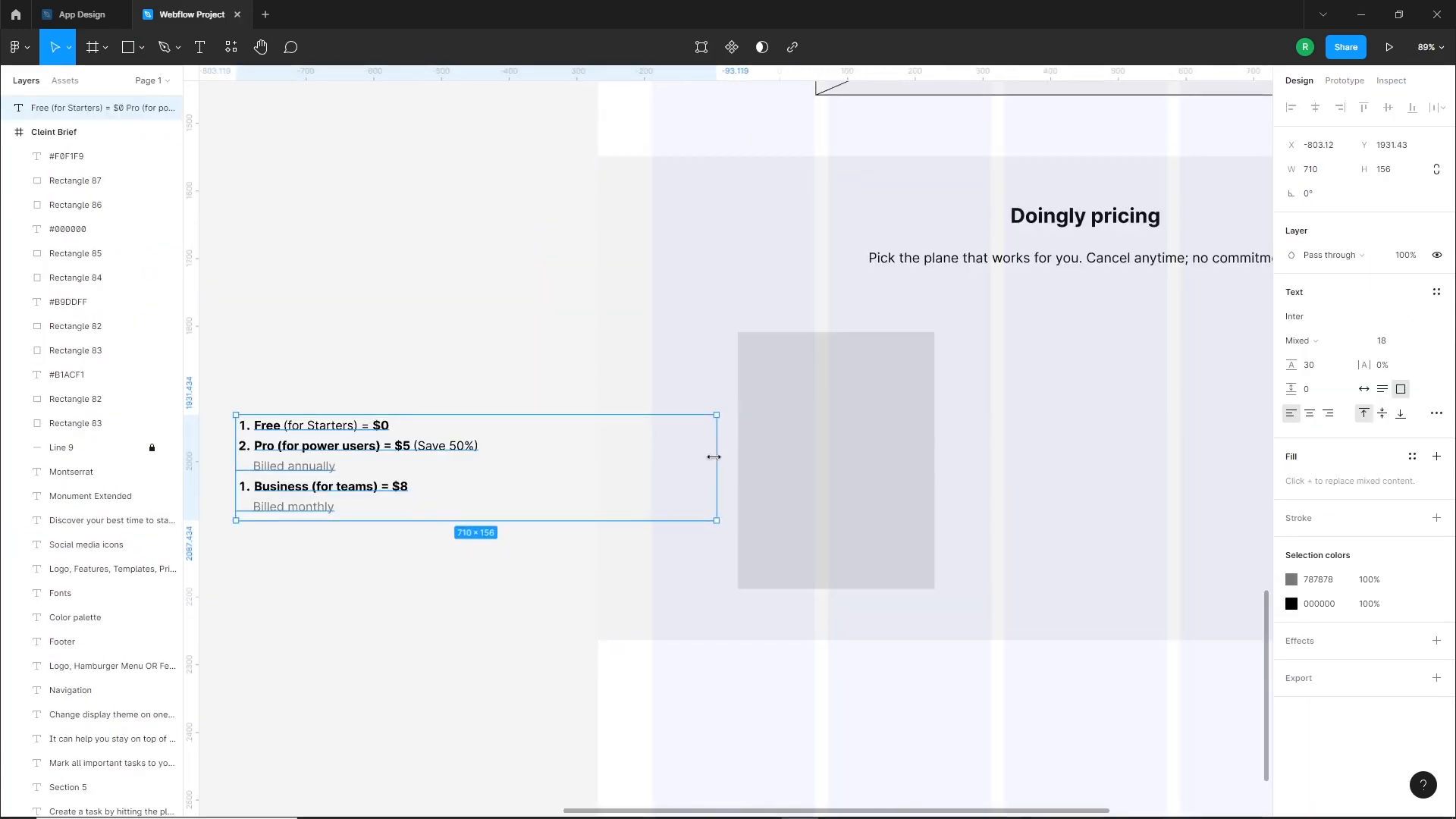
pyautogui.moveTo(713, 455); pyautogui.dragTo(510, 471)
pyautogui.press('Escape')
pyautogui.scroll(1, 651, 484)
pyautogui.moveTo(390, 475); pyautogui.dragTo(451, 462)
# Add the text "Free" as a title near the upper edge of the pricing card
pyautogui.press('t')
pyautogui.click(835, 423)
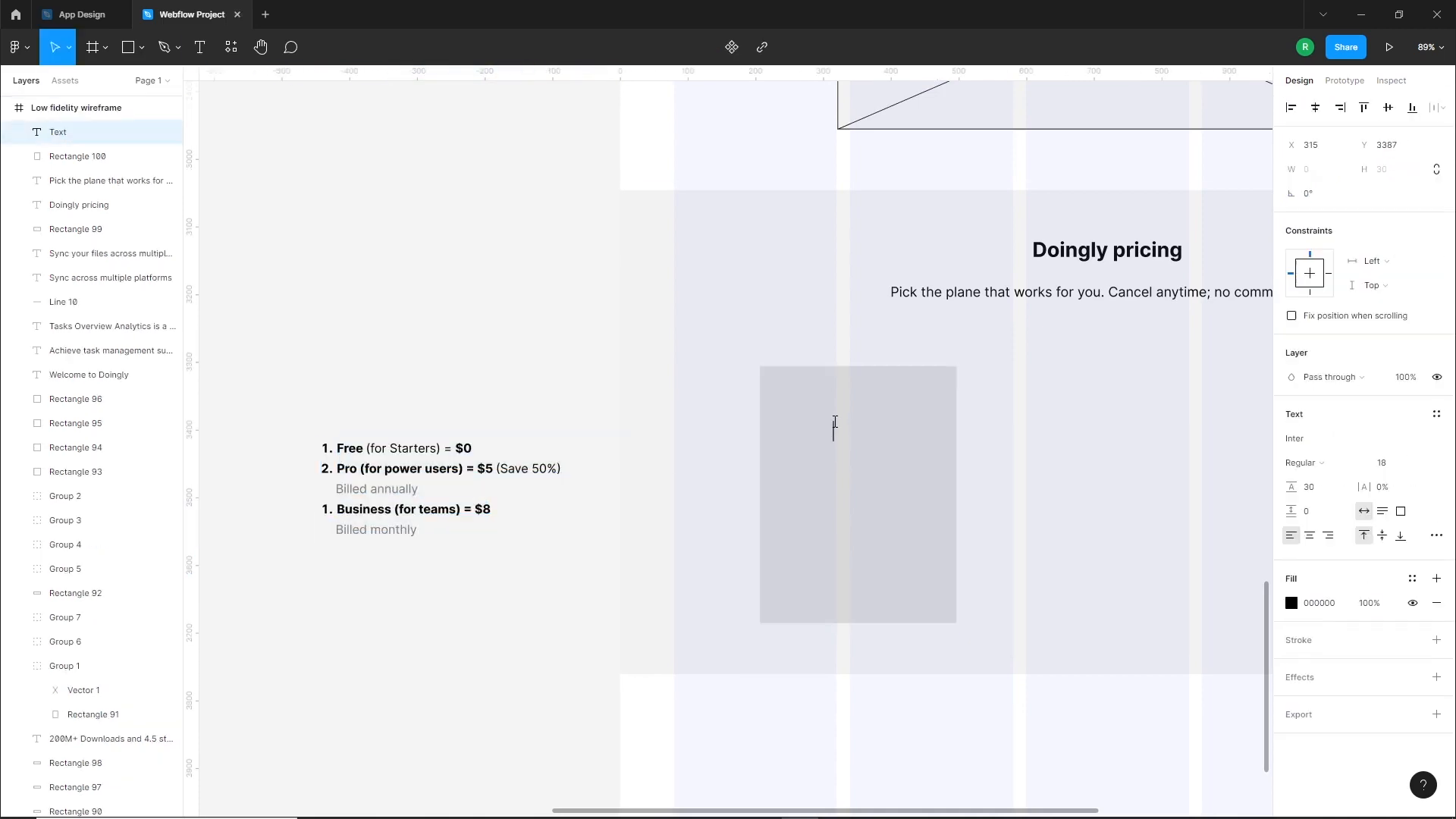
pyautogui.moveTo(846, 432); pyautogui.dragTo(854, 412)
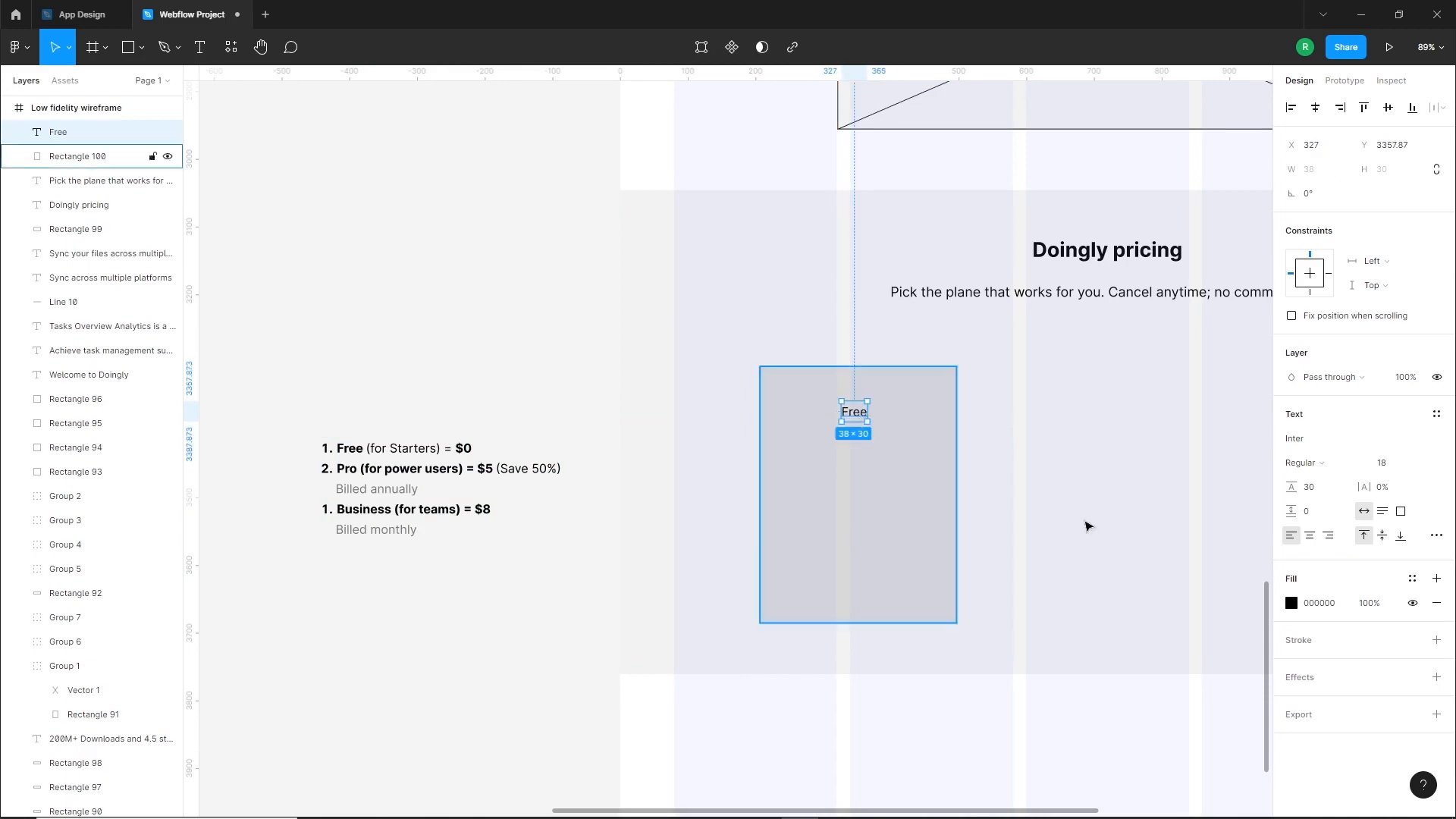
# Set the "Free" title to size 24 Bold and center it horizontally on the pricing card
pyautogui.click(1392, 468)
pyautogui.write('24')
pyautogui.press('Return')
pyautogui.click(1301, 463)
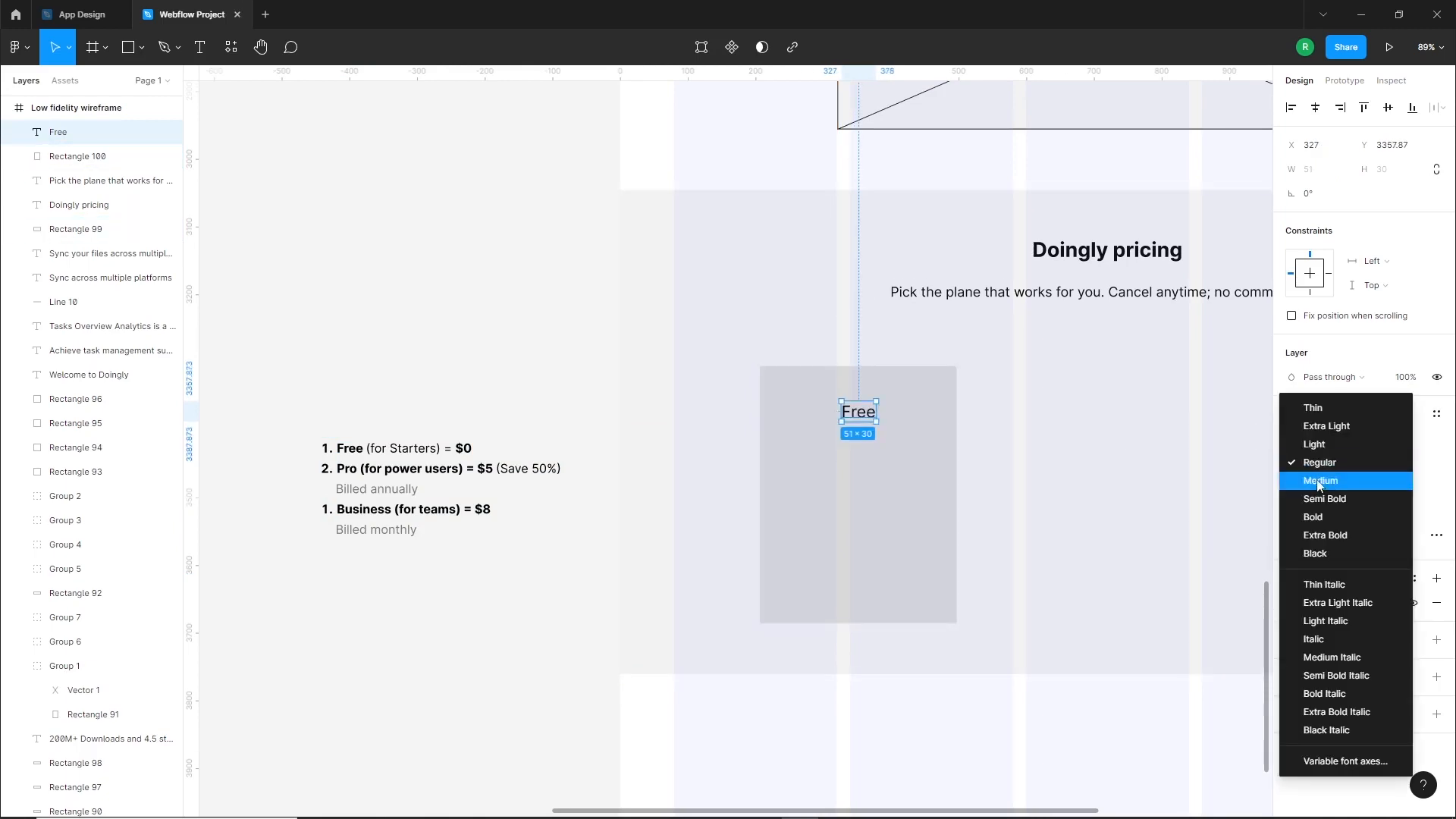
pyautogui.click(1324, 514)
pyautogui.keyDown('shift'); pyautogui.click(934, 426); pyautogui.keyUp('shift')
pyautogui.click(1319, 110)
pyautogui.click(399, 387)
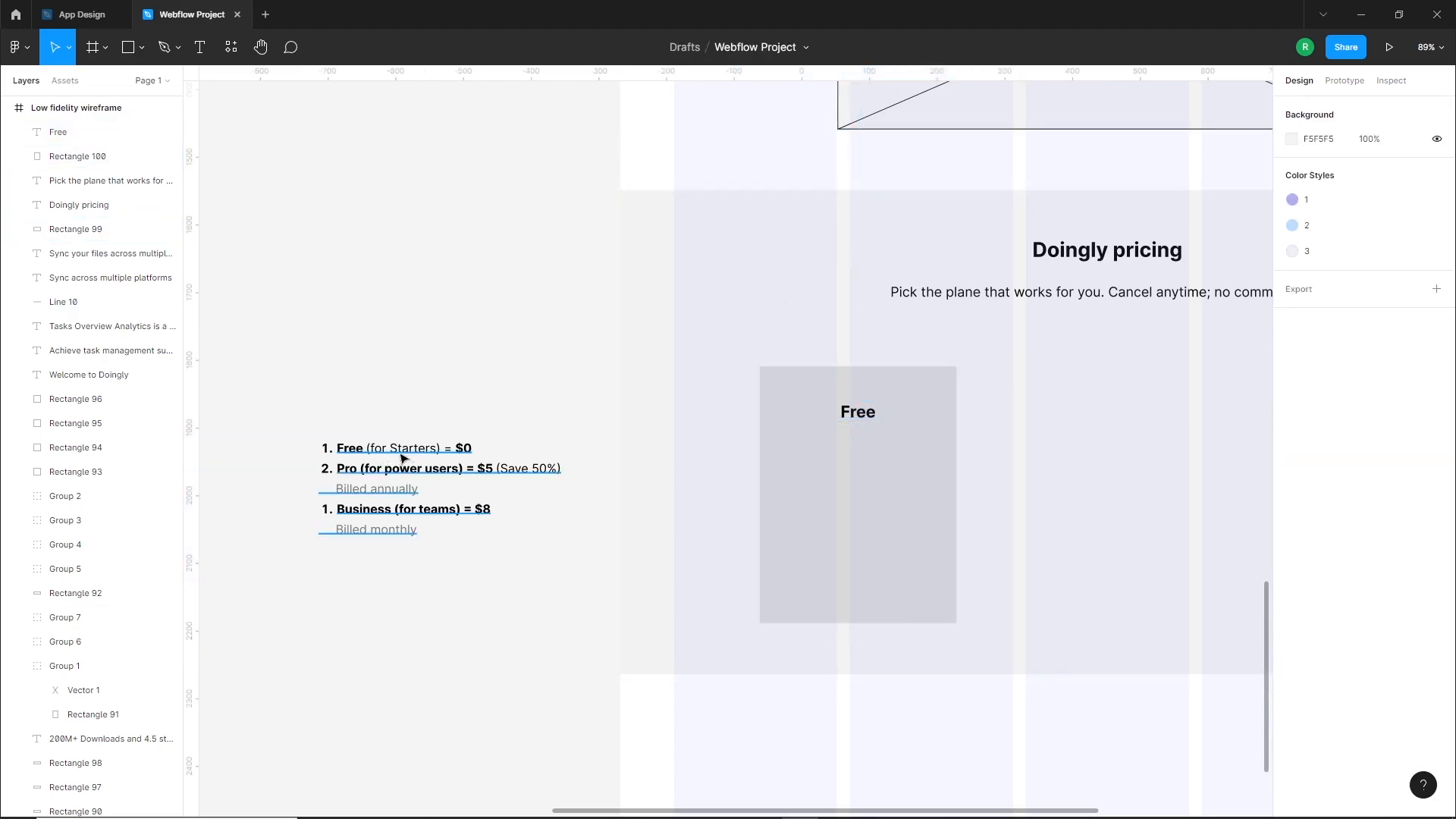
# Duplicate the "Free" title directly below itself and change the copy's text to "For Starters"
pyautogui.moveTo(852, 419); pyautogui.dragTo(862, 446)
pyautogui.doubleClick(859, 445)
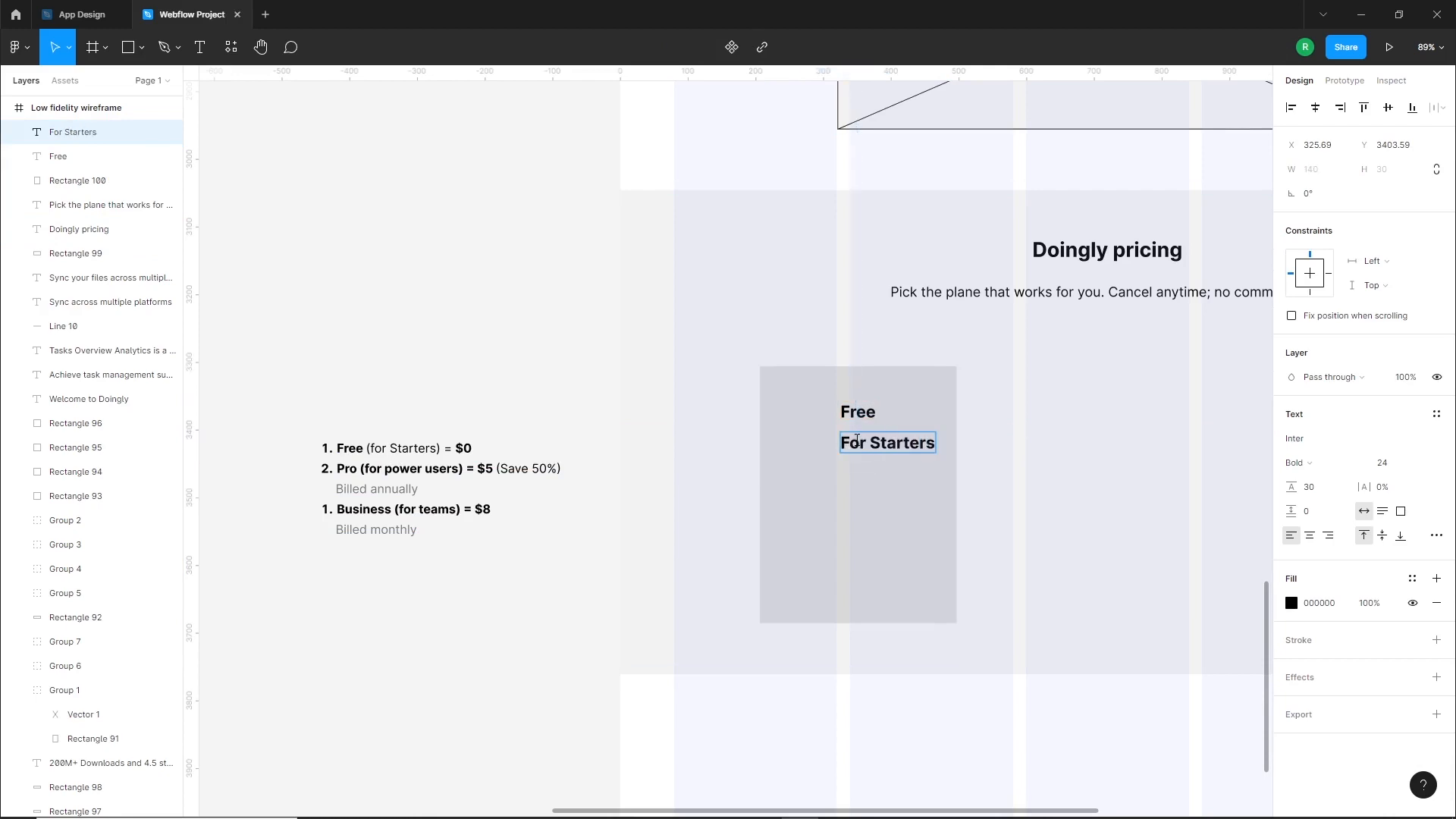
pyautogui.press('Escape')
# Set the "For Starters" text to Regular size 18 and center it closely beneath the "Free" title
pyautogui.click(1300, 462)
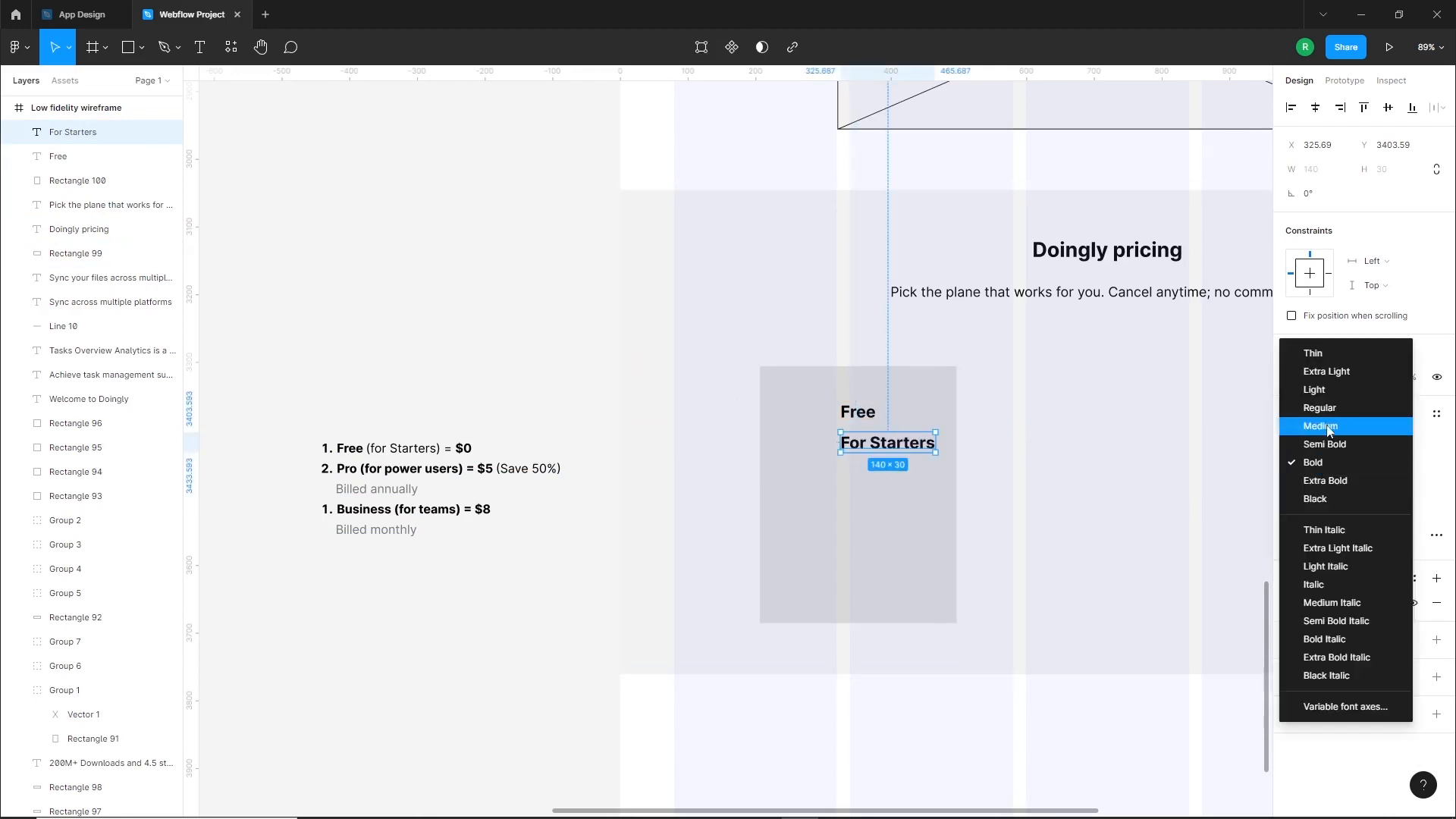
pyautogui.click(1319, 404)
pyautogui.press('Return')
pyautogui.click(663, 419)
pyautogui.moveTo(890, 454); pyautogui.dragTo(874, 443)
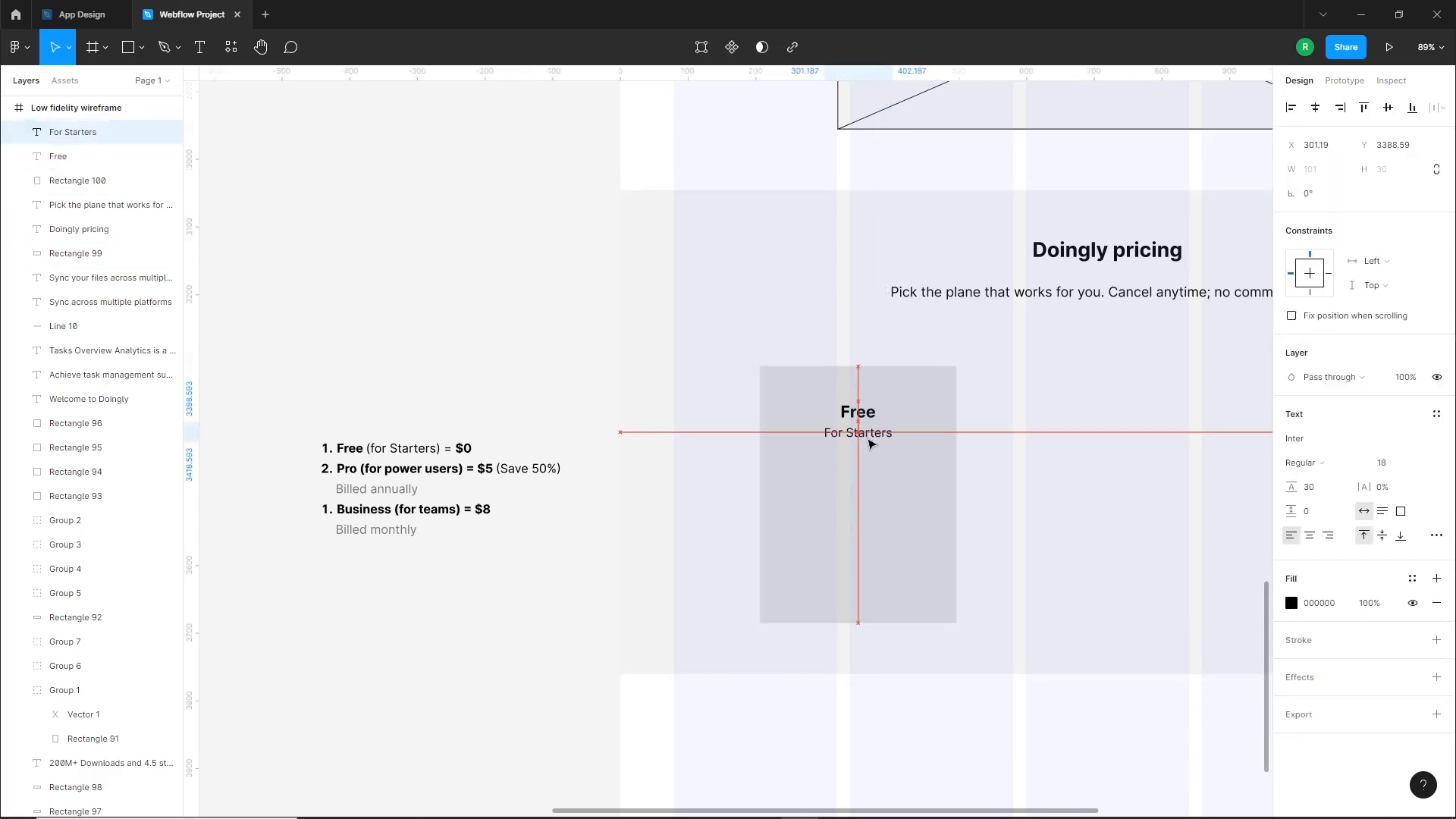
# Duplicate the "Free" title below "For Starters", set the copy to Regular size 50 and change its text to "$0"
pyautogui.keyDown('shift'); pyautogui.click(945, 398); pyautogui.keyUp('shift')
pyautogui.click(453, 326)
pyautogui.scroll(-1, 493, 341)
pyautogui.hscroll(1, 493, 341)
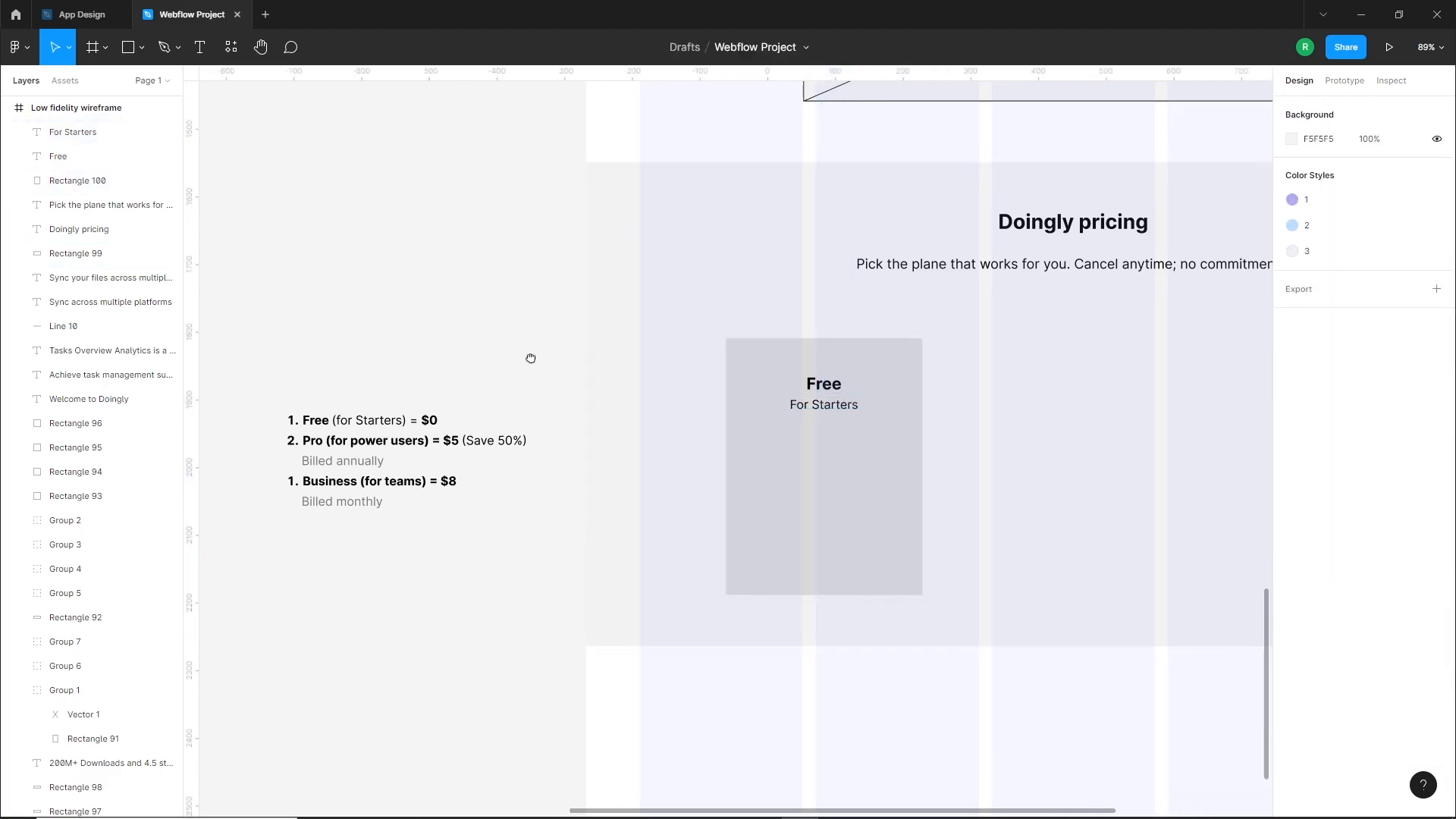
pyautogui.click(824, 384)
pyautogui.moveTo(824, 384); pyautogui.dragTo(822, 450)
pyautogui.click(1334, 471)
pyautogui.click(1336, 409)
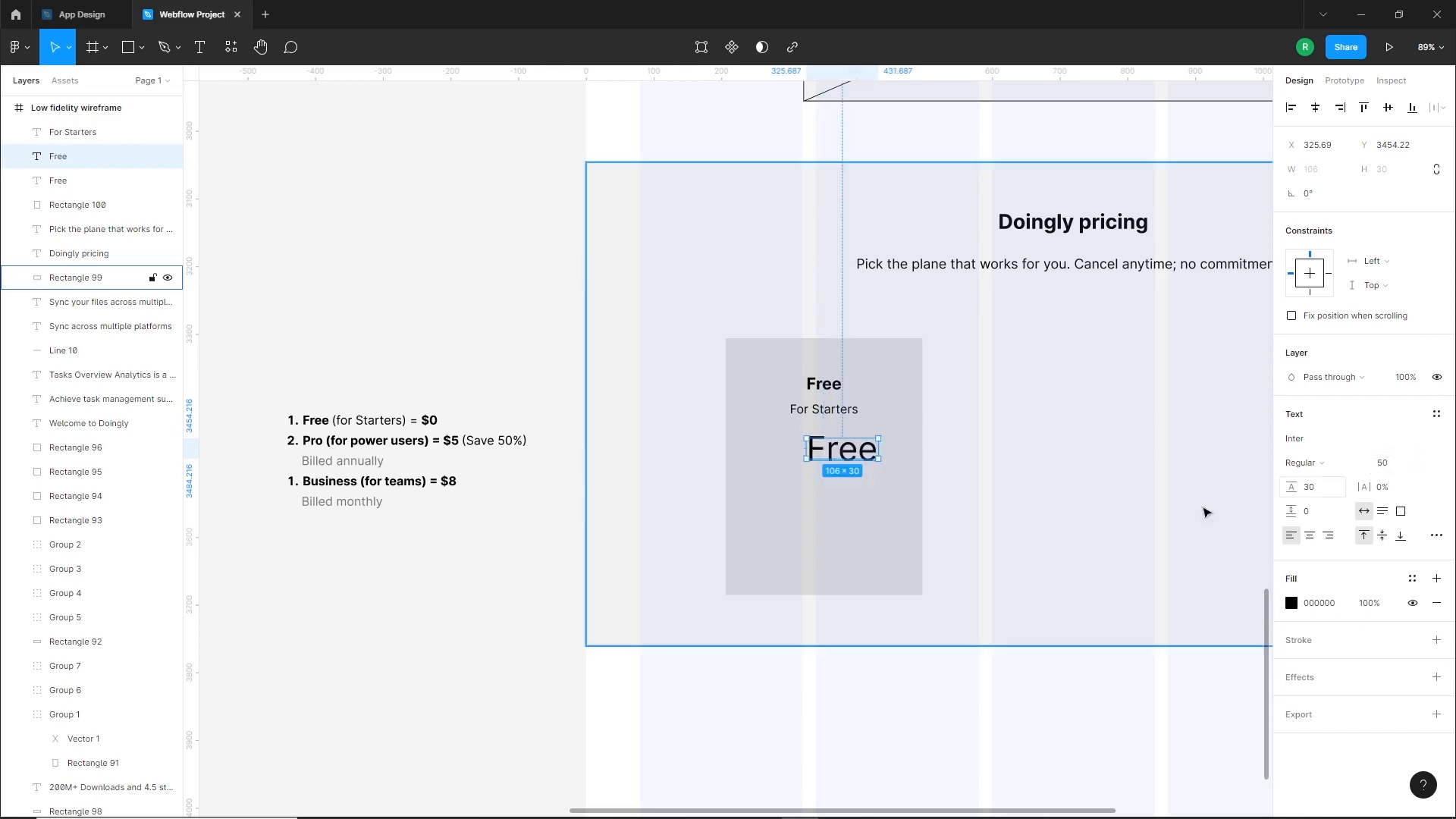
pyautogui.doubleClick(831, 448)
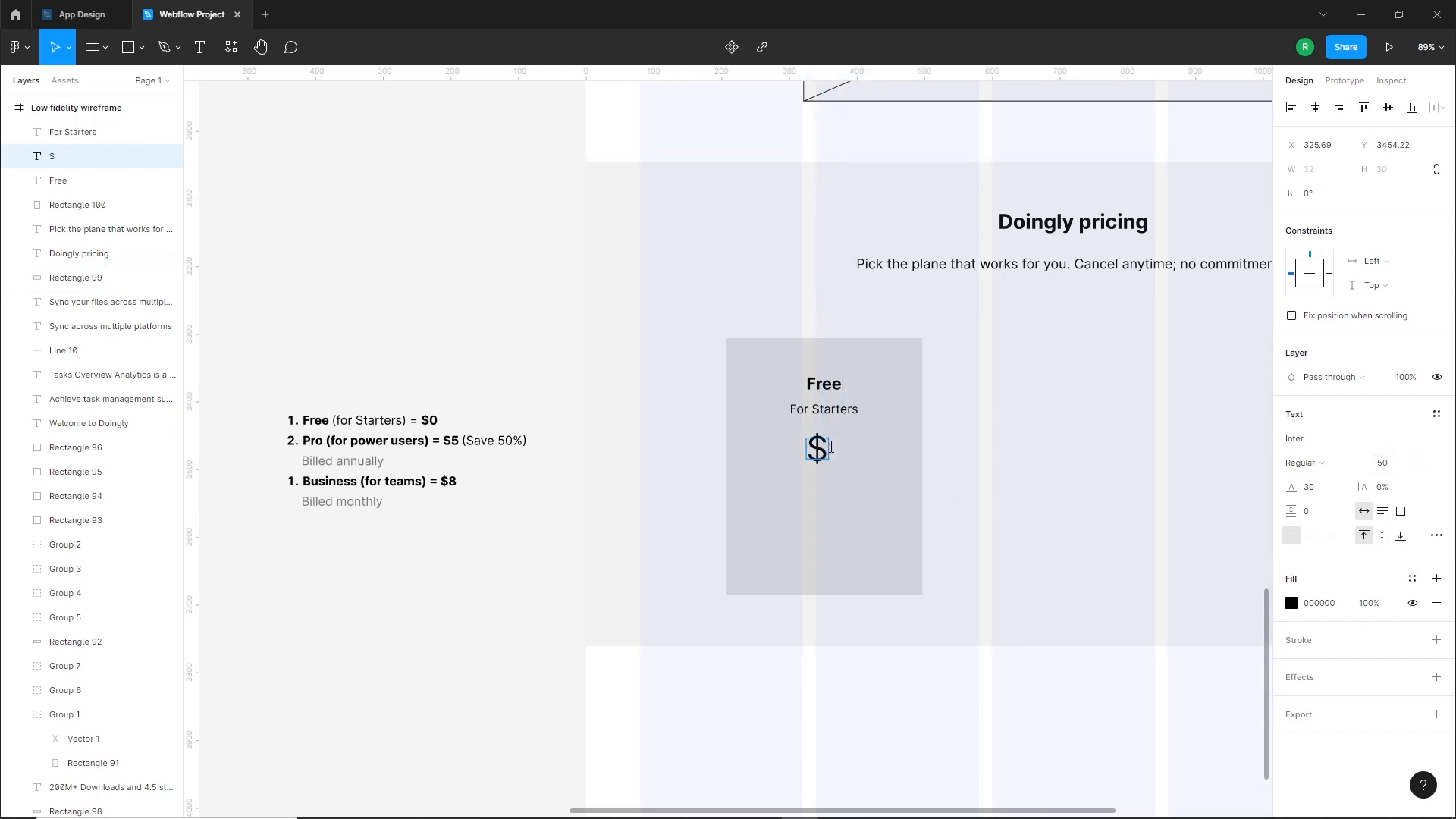
pyautogui.press('Escape')
# Center the "$0" price horizontally on the pricing card and nudge it slightly down from "For Starters"
pyautogui.keyDown('shift'); pyautogui.click(903, 442); pyautogui.keyUp('shift')
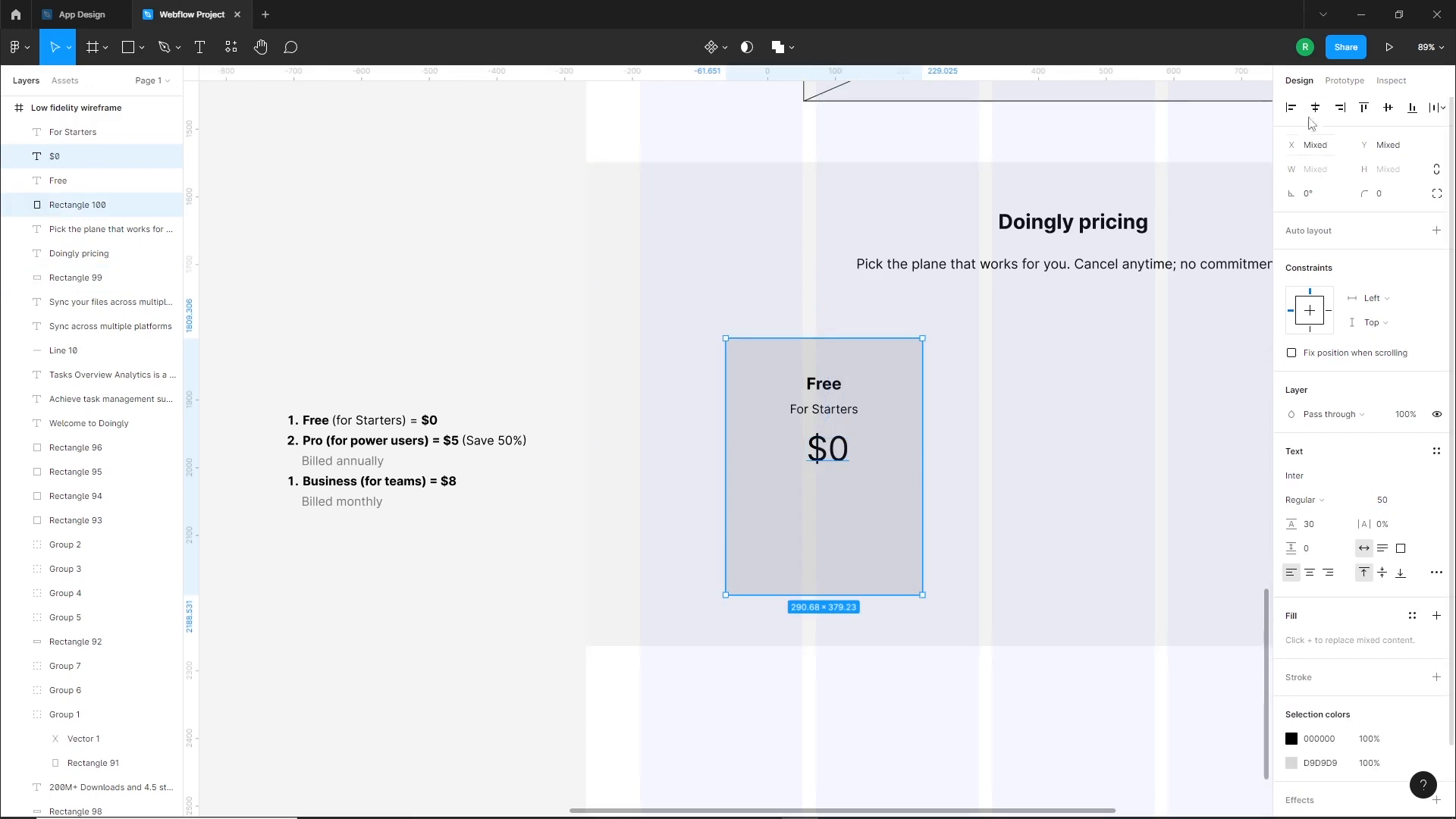
pyautogui.click(642, 337)
pyautogui.moveTo(832, 459); pyautogui.dragTo(835, 465)
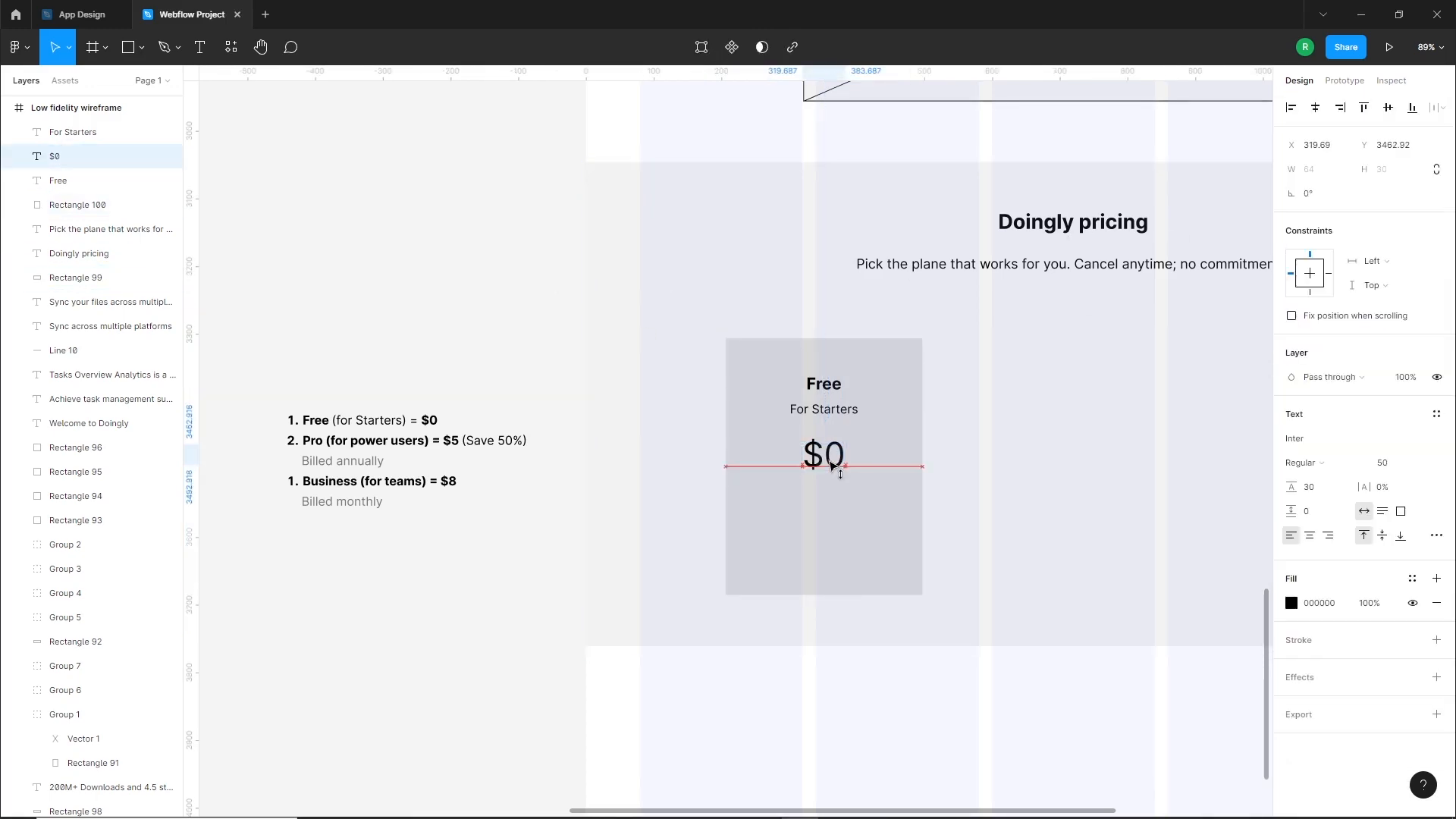
pyautogui.click(497, 338)
pyautogui.scroll(-1, 614, 550)
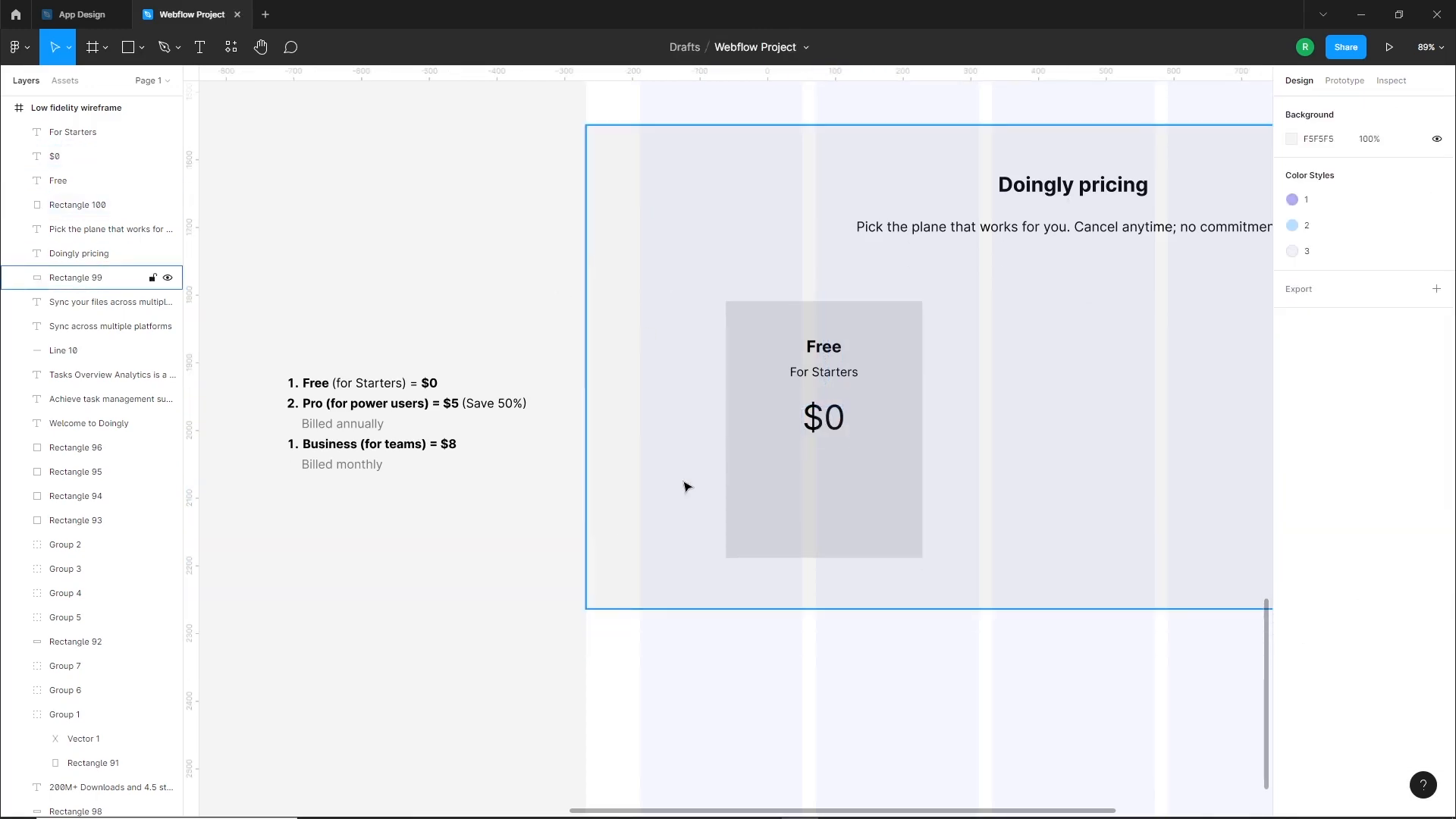
# Move the "Free", "For Starters" and "$0" texts together slightly lower on the pricing card
pyautogui.moveTo(948, 500); pyautogui.dragTo(931, 473)
pyautogui.click(807, 344)
pyautogui.keyDown('shift'); pyautogui.click(807, 319); pyautogui.keyUp('shift')
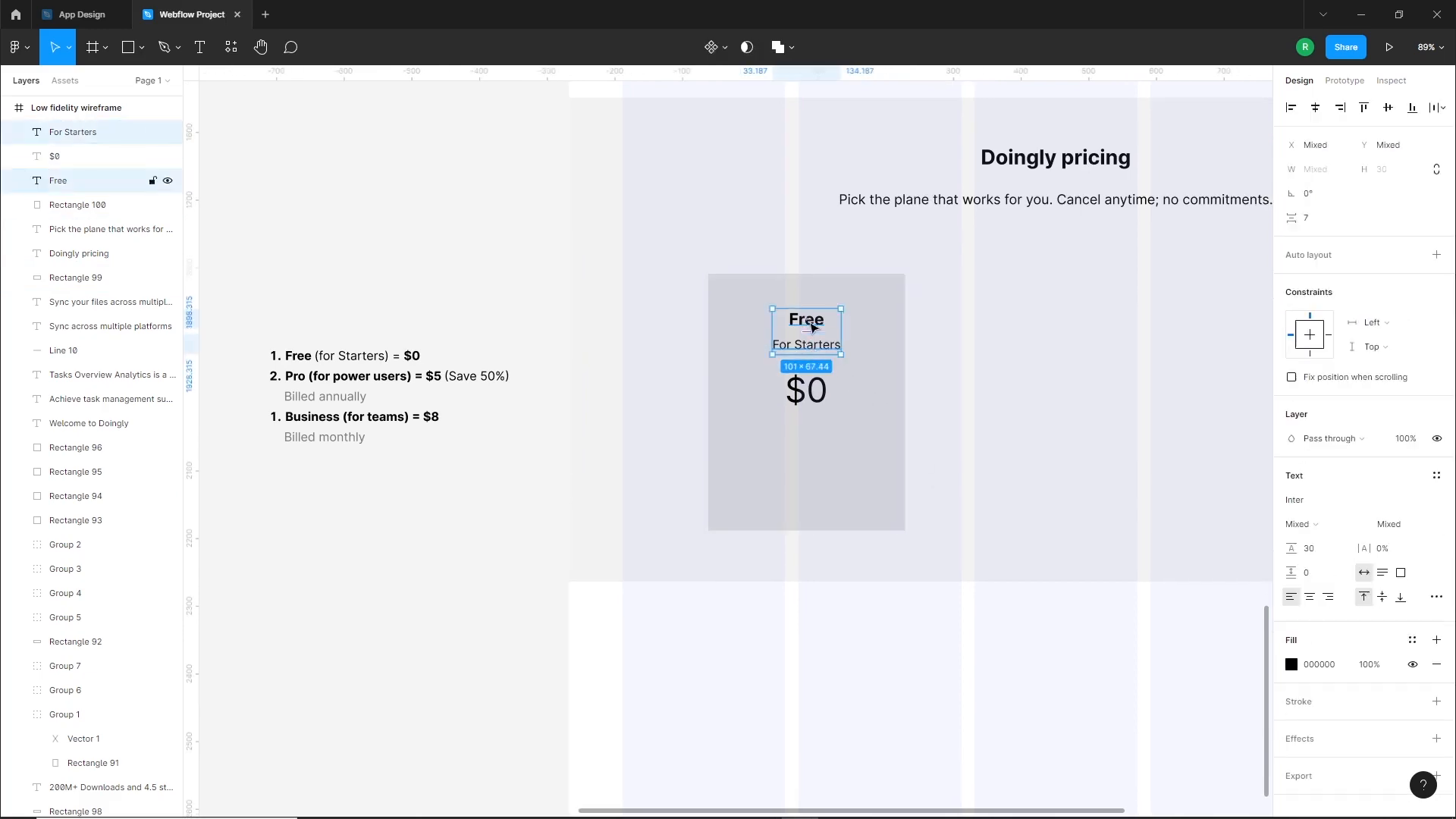
pyautogui.keyDown('shift'); pyautogui.click(809, 390); pyautogui.keyUp('shift')
pyautogui.moveTo(810, 391); pyautogui.dragTo(809, 404)
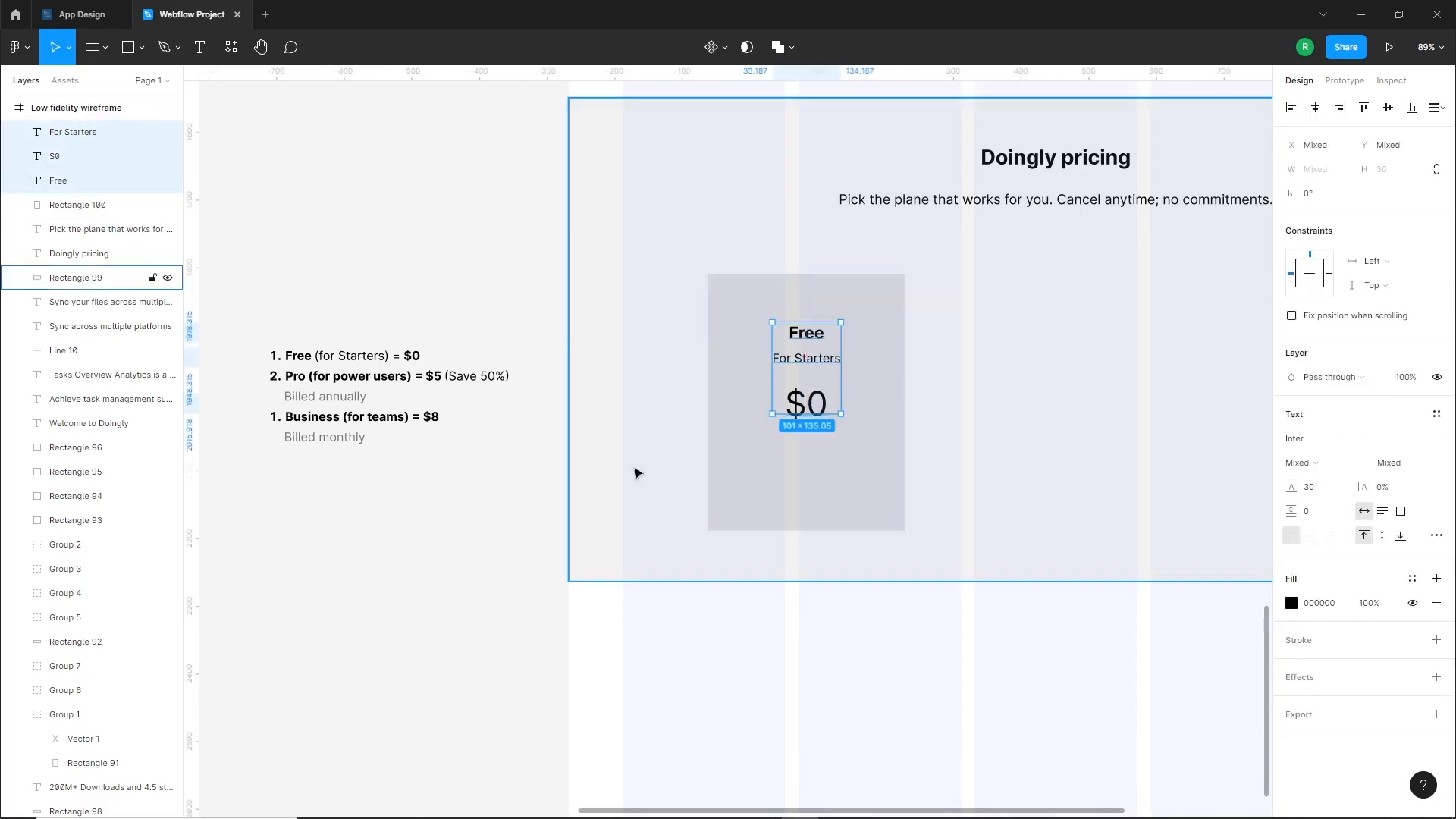
pyautogui.click(634, 471)
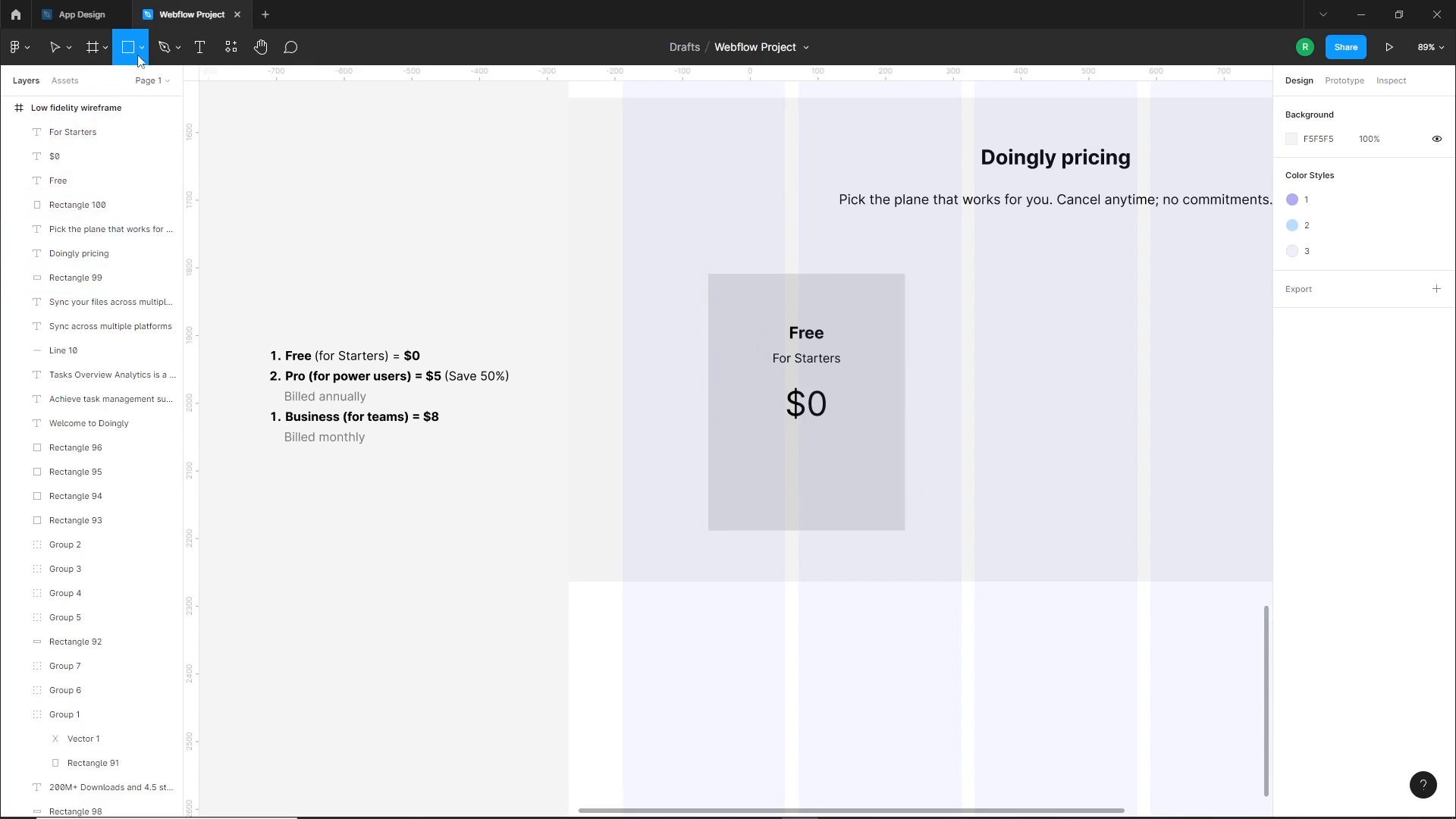
# Draw a button rectangle about 254 × 53 near the pricing card's lower edge and center it horizontally on the card
pyautogui.moveTo(719, 482); pyautogui.dragTo(891, 517)
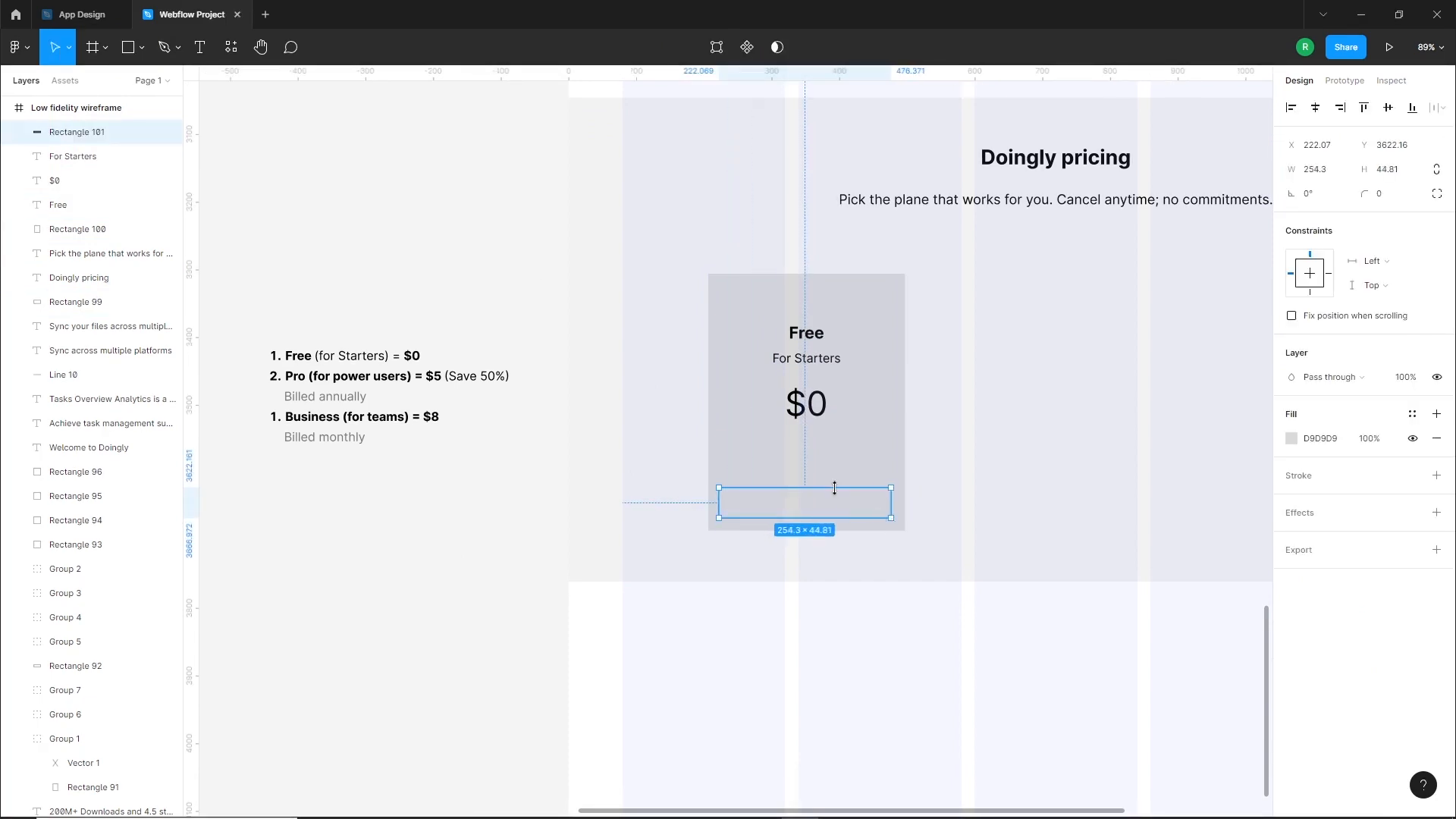
pyautogui.keyDown('shift'); pyautogui.click(865, 458); pyautogui.keyUp('shift')
pyautogui.click(1315, 108)
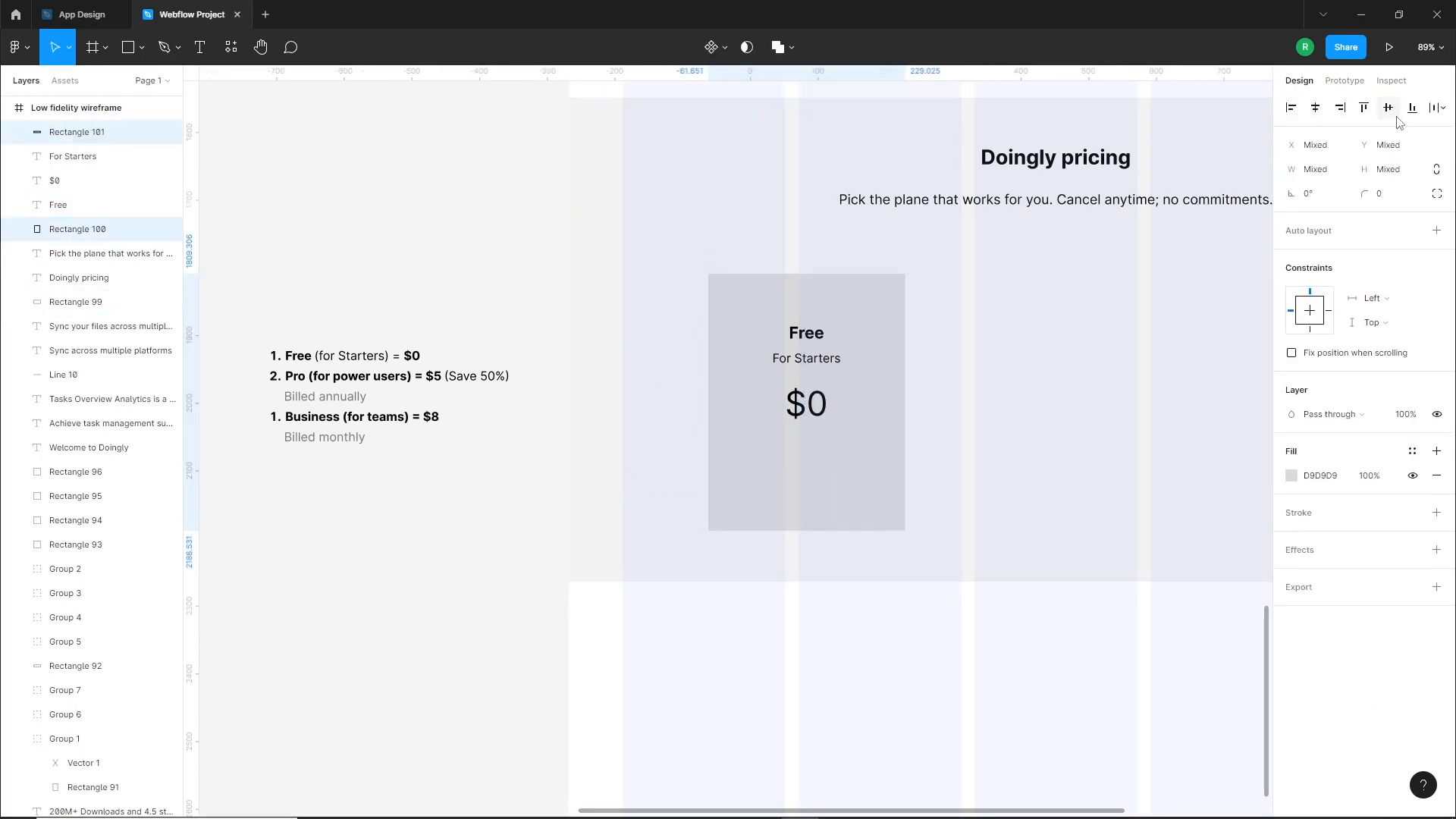
pyautogui.click(922, 546)
# Fill the button rectangle with the pricing section's background color #F2F2F2, sampled with the eyedropper
pyautogui.click(849, 510)
pyautogui.press('i')
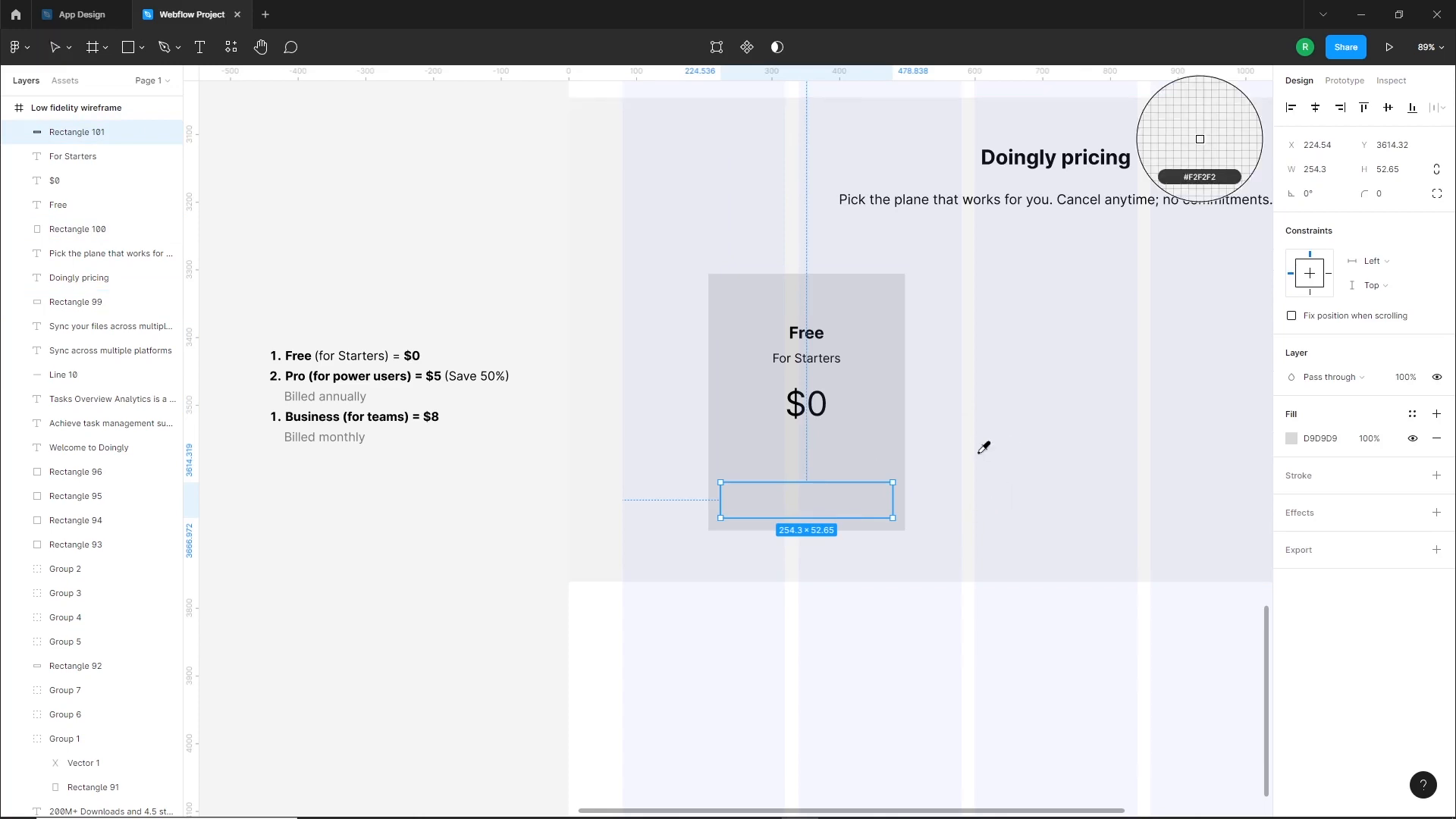
pyautogui.click(969, 451)
pyautogui.click(809, 640)
pyautogui.scroll(-5, 810, 645)
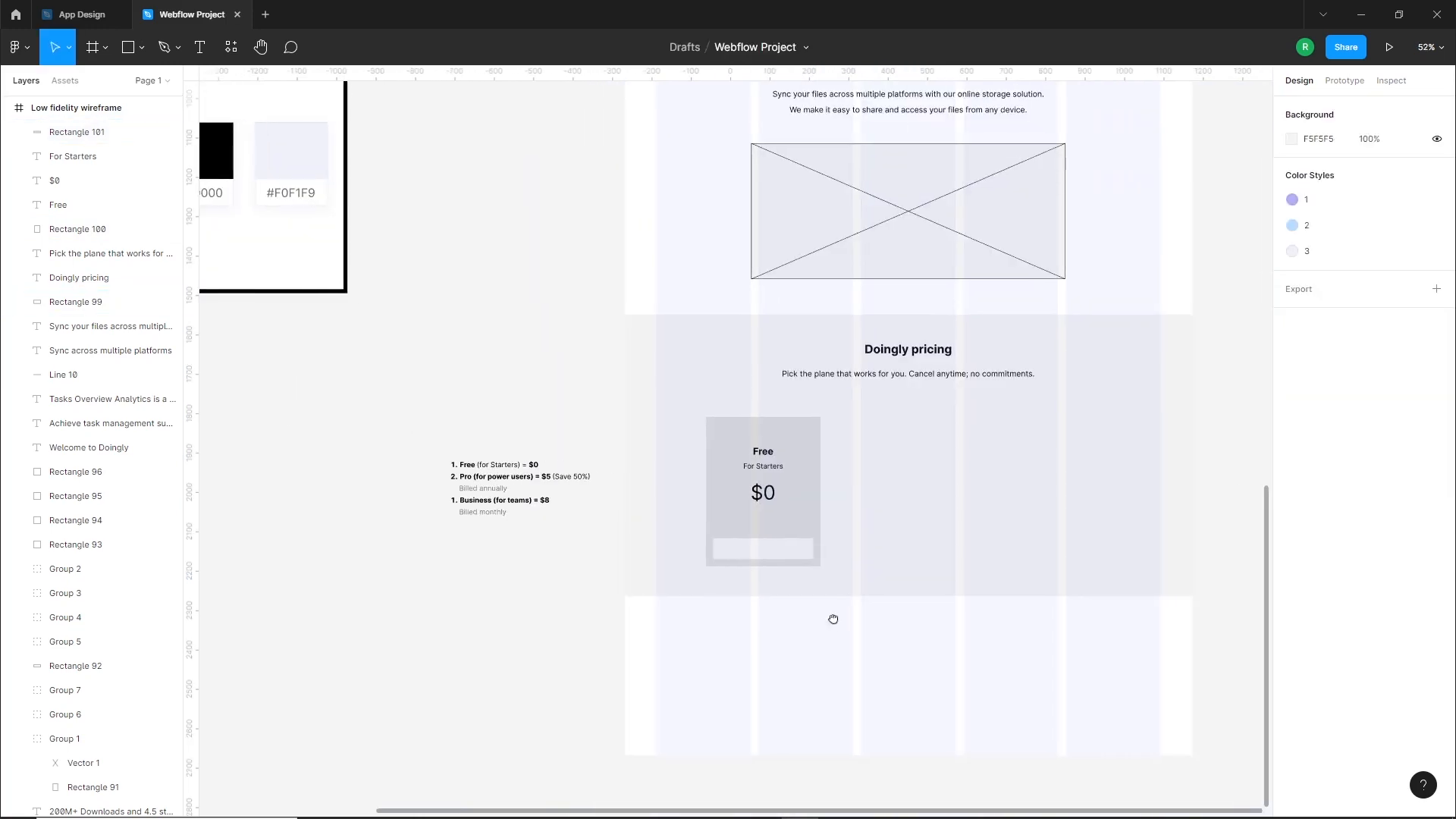
# Duplicate the complete Free pricing card to its right within the pricing section
pyautogui.moveTo(773, 650); pyautogui.dragTo(630, 501)
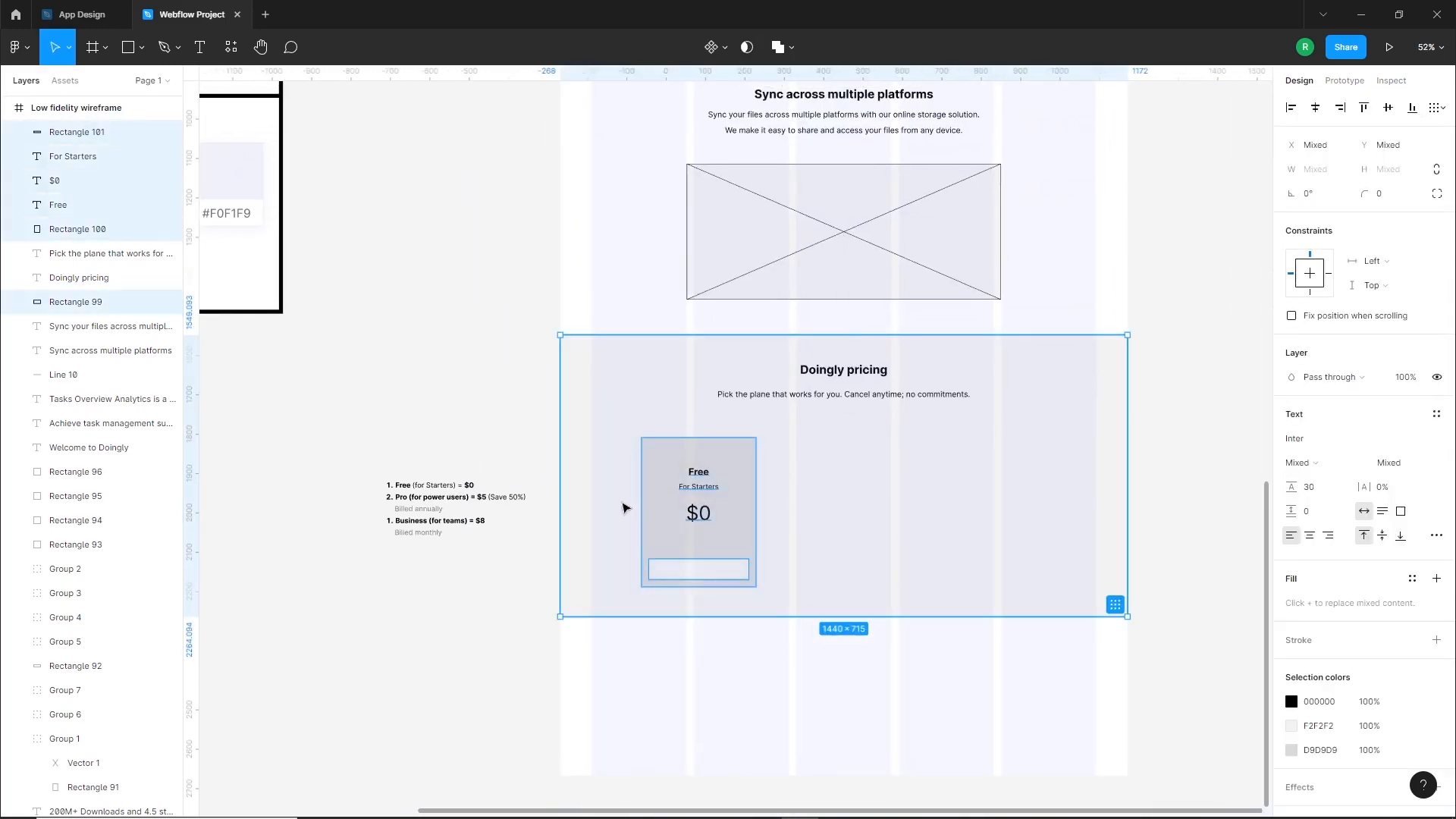
pyautogui.moveTo(715, 531); pyautogui.dragTo(866, 531)
pyautogui.press('Escape')
pyautogui.scroll(2, 872, 516)
pyautogui.hscroll(-2, 666, 624)
pyautogui.scroll(-1, 666, 624)
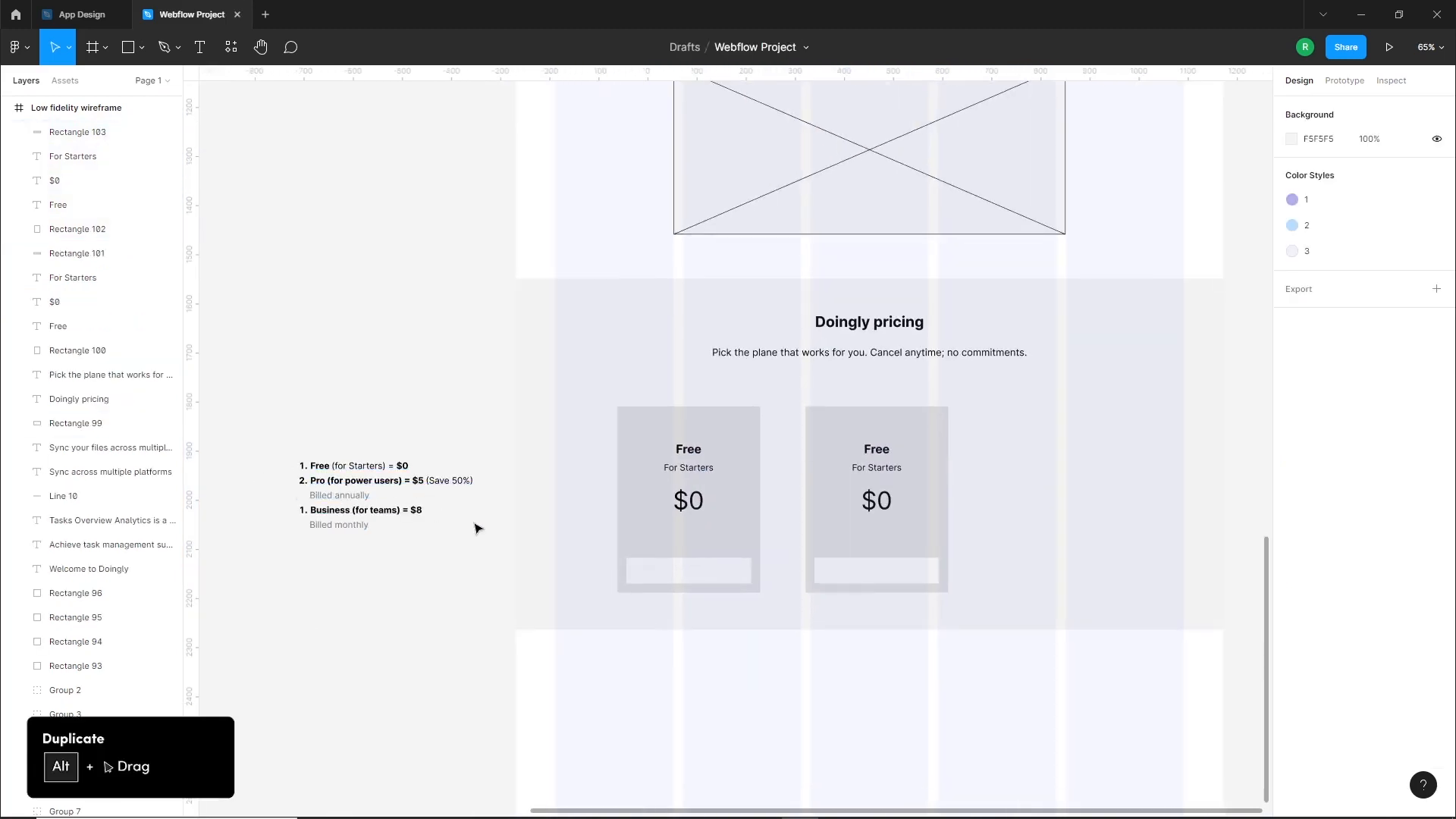
# Change the second card's title to "Pro" and its subtitle to "For Power Users", centering the subtitle on the card
pyautogui.doubleClick(878, 450)
pyautogui.doubleClick(884, 468)
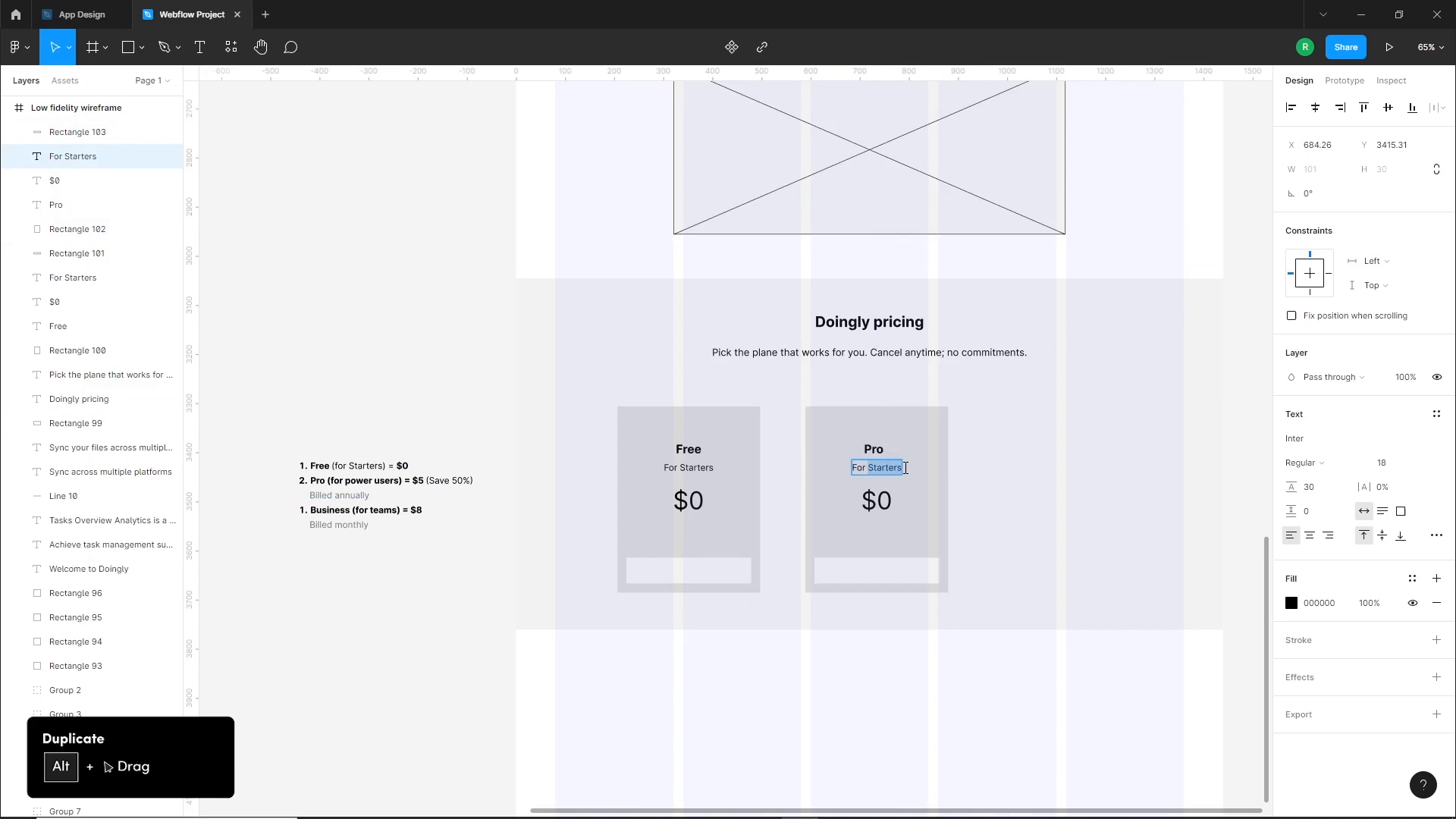
pyautogui.write('For Power')
pyautogui.click(844, 652)
pyautogui.keyDown('shift'); pyautogui.click(933, 498); pyautogui.keyUp('shift')
pyautogui.click(1318, 108)
pyautogui.click(922, 653)
# Change the second pricing card's price to "$5"
pyautogui.doubleClick(886, 499)
pyautogui.write('5')
pyautogui.click(916, 521)
pyautogui.keyDown('shift'); pyautogui.click(916, 521); pyautogui.keyUp('shift')
pyautogui.click(425, 560)
# Duplicate the "For Power Users" text beneath "$5", change the copy to "Billed Annually" and center it on the card
pyautogui.moveTo(893, 469); pyautogui.dragTo(887, 534)
pyautogui.doubleClick(887, 532)
pyautogui.write('Billed Annually')
pyautogui.click(915, 529)
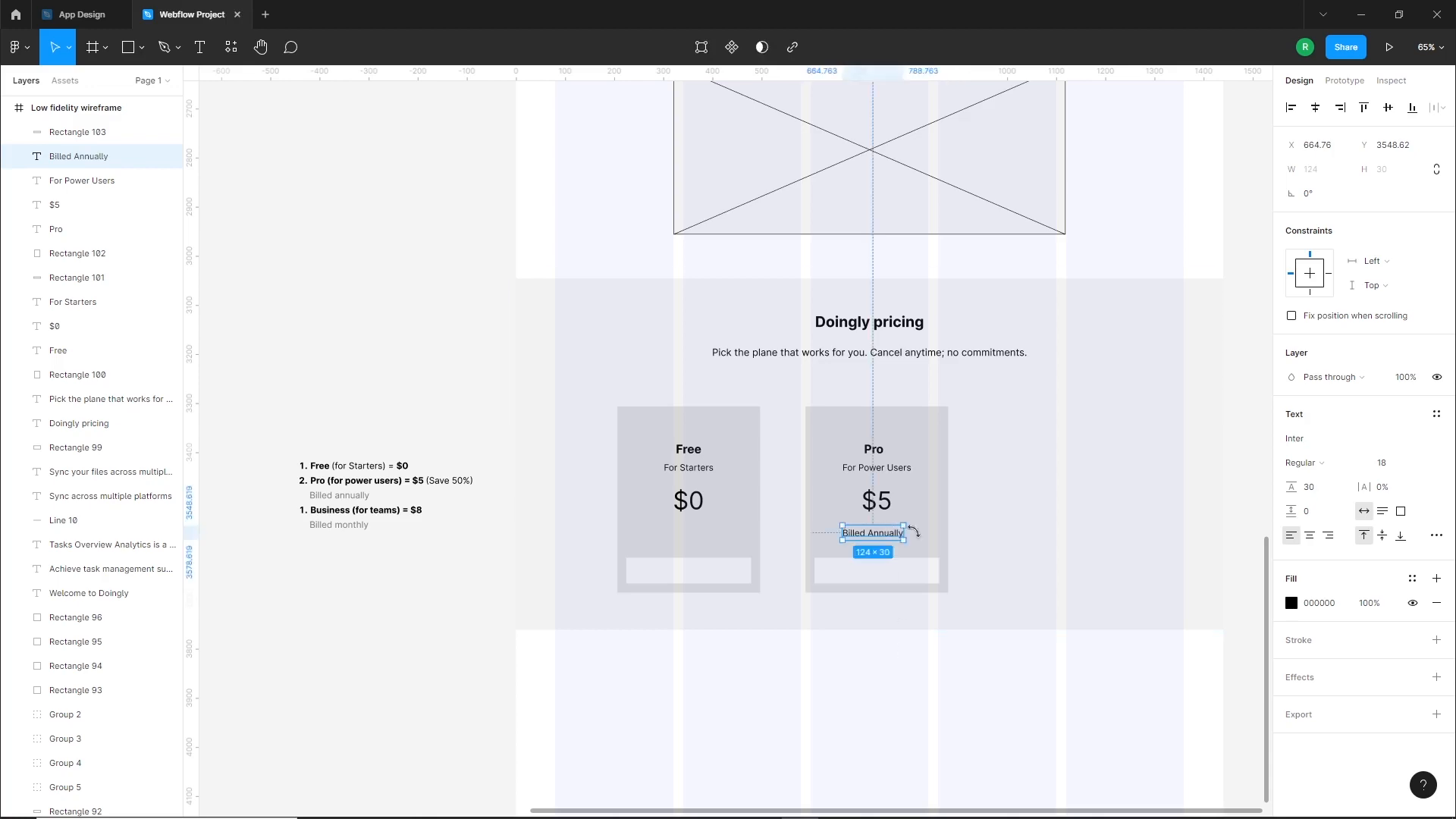
pyautogui.keyDown('shift'); pyautogui.click(914, 529); pyautogui.keyUp('shift')
pyautogui.click(1316, 107)
pyautogui.click(925, 675)
pyautogui.moveTo(926, 674); pyautogui.dragTo(913, 686)
# Duplicate the "Billed Annually" text to the Pro card's upper edge, change the copy to "Save 50%" and center it horizontally
pyautogui.moveTo(871, 545); pyautogui.dragTo(871, 430)
pyautogui.doubleClick(872, 430)
pyautogui.write('SA')
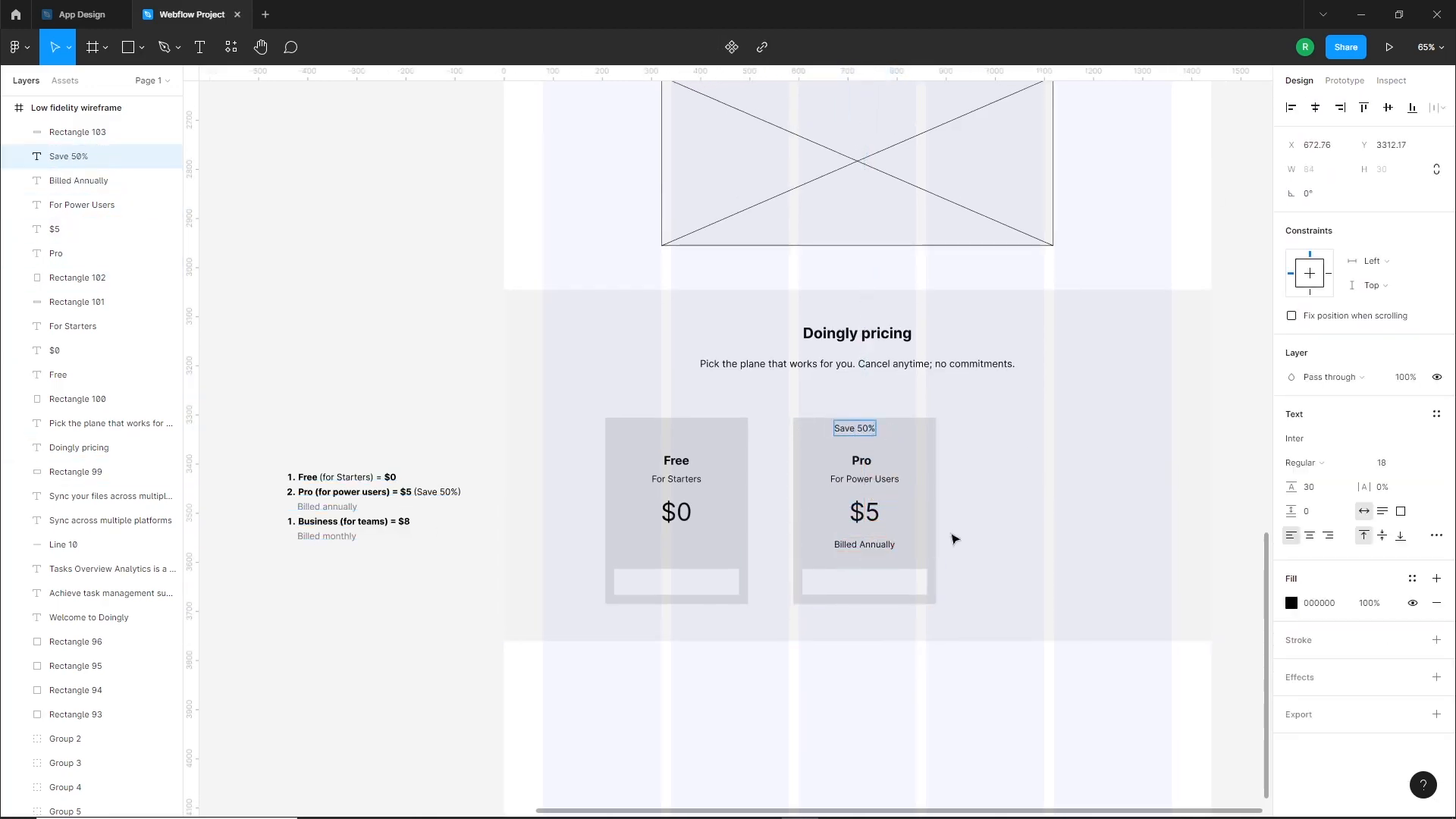
pyautogui.click(951, 534)
pyautogui.keyDown('shift'); pyautogui.click(919, 523); pyautogui.keyUp('shift')
pyautogui.click(1316, 107)
pyautogui.click(1092, 262)
pyautogui.moveTo(875, 428); pyautogui.dragTo(875, 430)
# Duplicate the complete Pro pricing card to its right as a third card
pyautogui.moveTo(913, 692); pyautogui.dragTo(825, 428)
pyautogui.keyDown('shift'); pyautogui.click(957, 510); pyautogui.keyUp('shift')
pyautogui.moveTo(924, 512); pyautogui.dragTo(1126, 513)
pyautogui.click(1100, 679)
pyautogui.moveTo(1100, 679); pyautogui.dragTo(1044, 676)
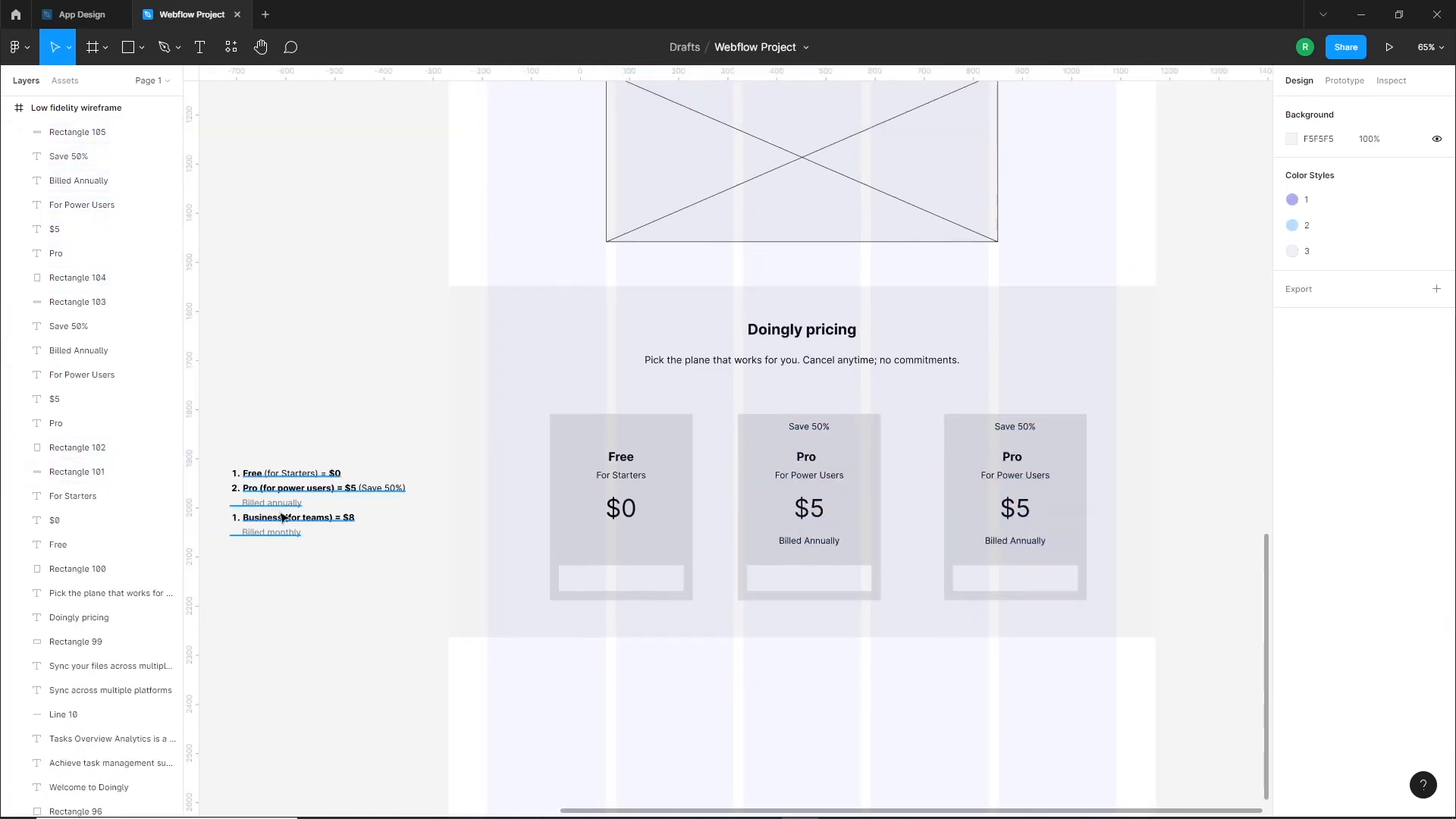
# Change the third card's title to "Business" and its subtitle to "For Teams", centering them on the card
pyautogui.doubleClick(1011, 457)
pyautogui.write('Bu')
pyautogui.press('Escape')
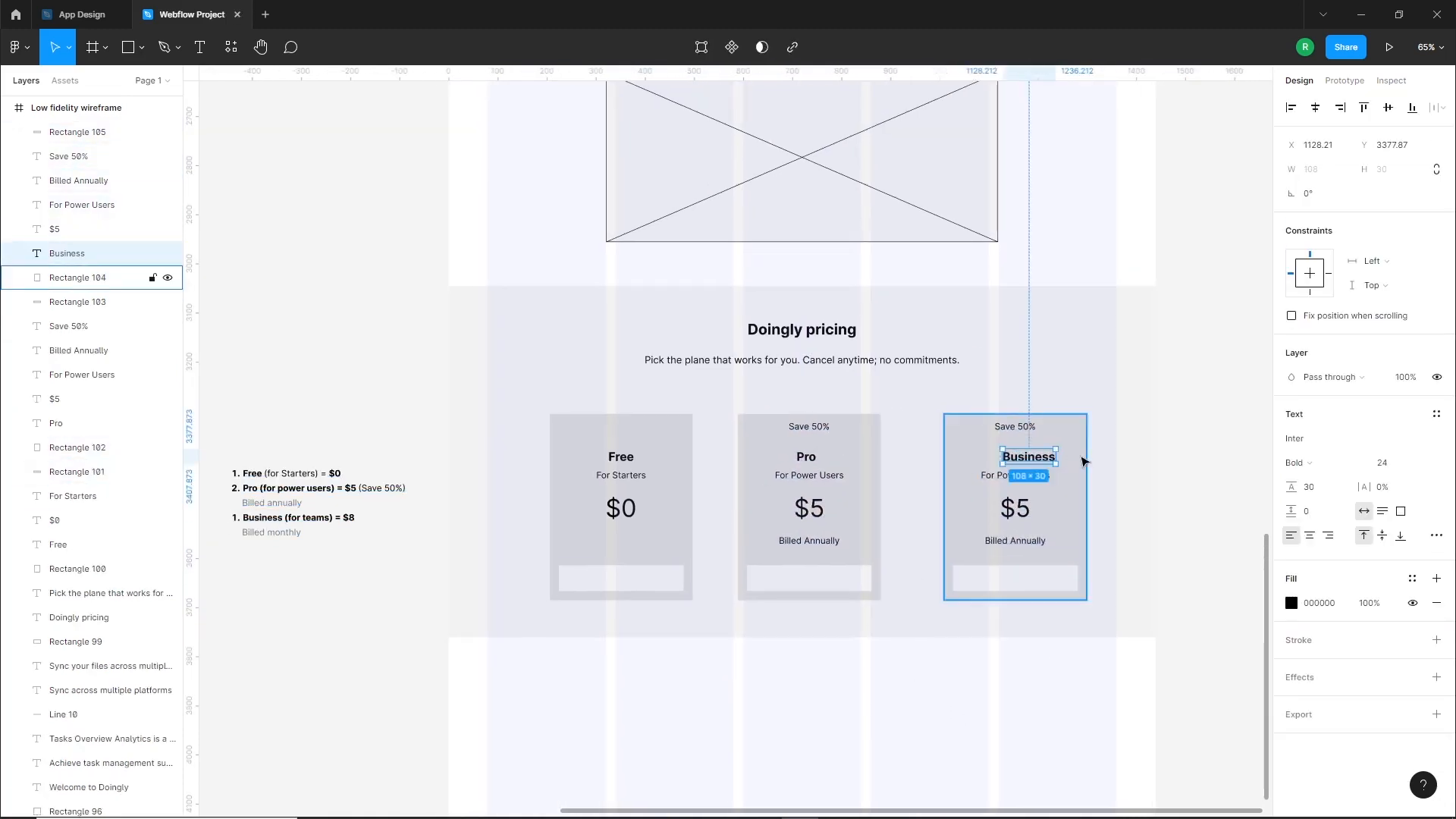
pyautogui.press('Escape')
pyautogui.doubleClick(1015, 475)
pyautogui.write('Fo')
pyautogui.keyDown('shift'); pyautogui.click(1061, 495); pyautogui.keyUp('shift')
pyautogui.click(1316, 108)
# Change the third card's price to "$8" and center it horizontally on the card
pyautogui.doubleClick(1022, 508)
pyautogui.write('8')
pyautogui.press('Escape')
pyautogui.keyDown('shift'); pyautogui.click(1080, 527); pyautogui.keyUp('shift')
pyautogui.click(1316, 108)
pyautogui.click(1037, 662)
# Change the third card's billing text to "Billed Monthly" and center it horizontally on the card
pyautogui.moveTo(1037, 662); pyautogui.dragTo(971, 377)
pyautogui.click(1058, 522)
pyautogui.keyDown('shift'); pyautogui.click(1086, 538); pyautogui.keyUp('shift')
pyautogui.click(1316, 108)
# Group the elements of the Business, Pro and Free pricing cards into one separate group per card
pyautogui.keyDown('shift'); pyautogui.click(971, 377); pyautogui.keyUp('shift')
pyautogui.hotkey('ctrl', 'g')
pyautogui.moveTo(878, 647); pyautogui.dragTo(790, 390)
pyautogui.keyDown('shift'); pyautogui.click(953, 494); pyautogui.keyUp('shift')
pyautogui.hotkey('ctrl', 'g')
pyautogui.moveTo(705, 667); pyautogui.dragTo(579, 409)
pyautogui.keyDown('shift'); pyautogui.click(578, 409); pyautogui.keyUp('shift')
pyautogui.hotkey('ctrl', 'g')
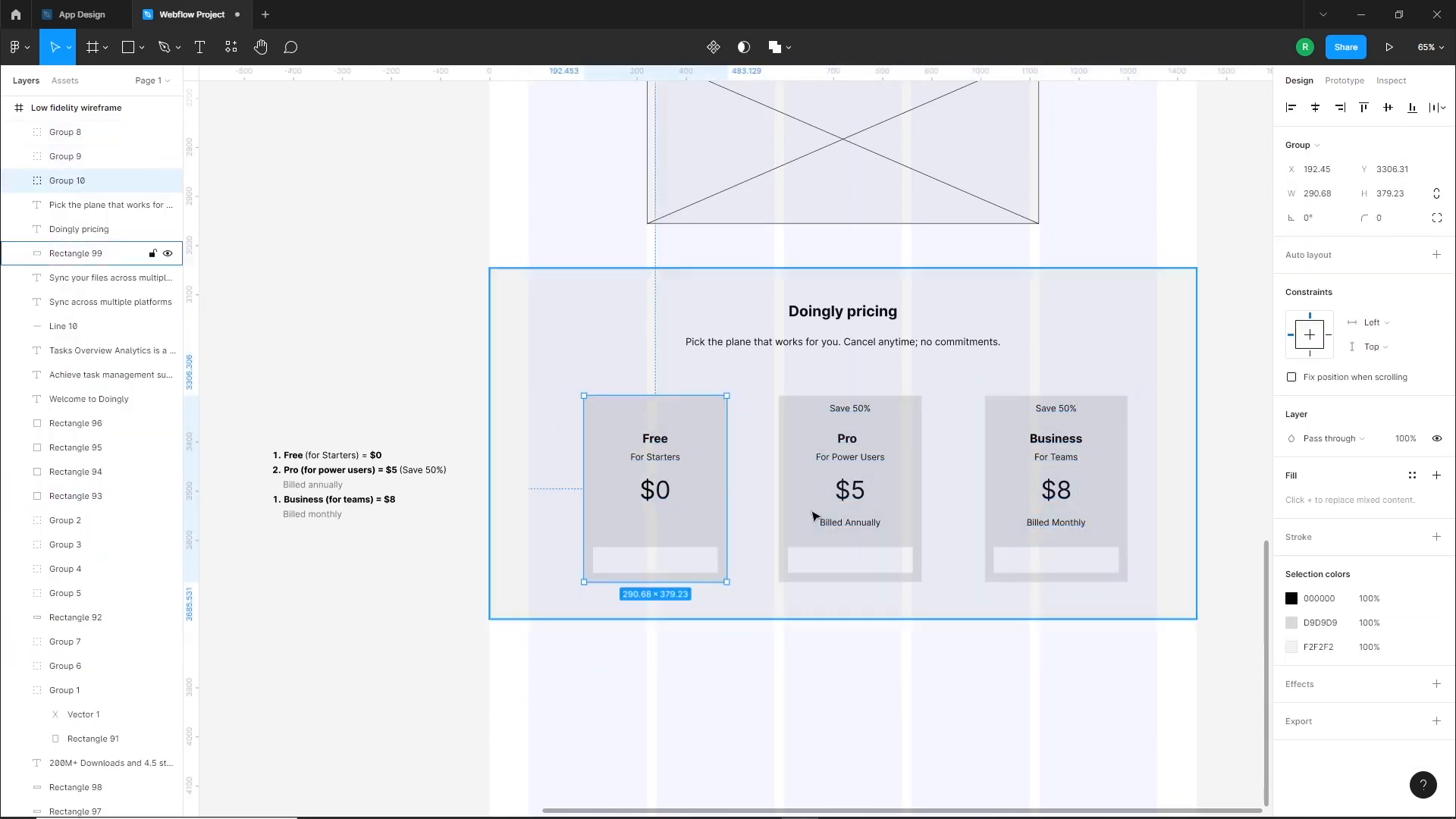
# Space the three pricing cards evenly in a row, group them together and center the group in the pricing section
pyautogui.keyDown('shift'); pyautogui.click(850, 501); pyautogui.keyUp('shift')
pyautogui.keyDown('shift'); pyautogui.click(1056, 501); pyautogui.keyUp('shift')
pyautogui.click(1440, 108)
pyautogui.click(1335, 172)
pyautogui.hotkey('ctrl', 'g')
pyautogui.moveTo(860, 562); pyautogui.dragTo(847, 562)
pyautogui.click(866, 694)
# Extend the low fidelity wireframe frame slightly downward below the pricing section to make room for the footer
pyautogui.moveTo(867, 699); pyautogui.dragTo(868, 543)
pyautogui.click(738, 621)
pyautogui.moveTo(781, 661); pyautogui.dragTo(786, 690)
# Delete the copied pricing notes beside the wireframe
pyautogui.scroll(-1, 786, 690)
pyautogui.click(473, 472)
pyautogui.moveTo(472, 472); pyautogui.dragTo(721, 637)
pyautogui.click(634, 533)
pyautogui.press('Delete')
# Check the brief's Footer requirements and duplicate the header "LOGO" text below the pricing section at the grid's left margin
pyautogui.moveTo(459, 384); pyautogui.dragTo(1007, 725)
pyautogui.scroll(2, 772, 319)
pyautogui.scroll(3, 774, 323)
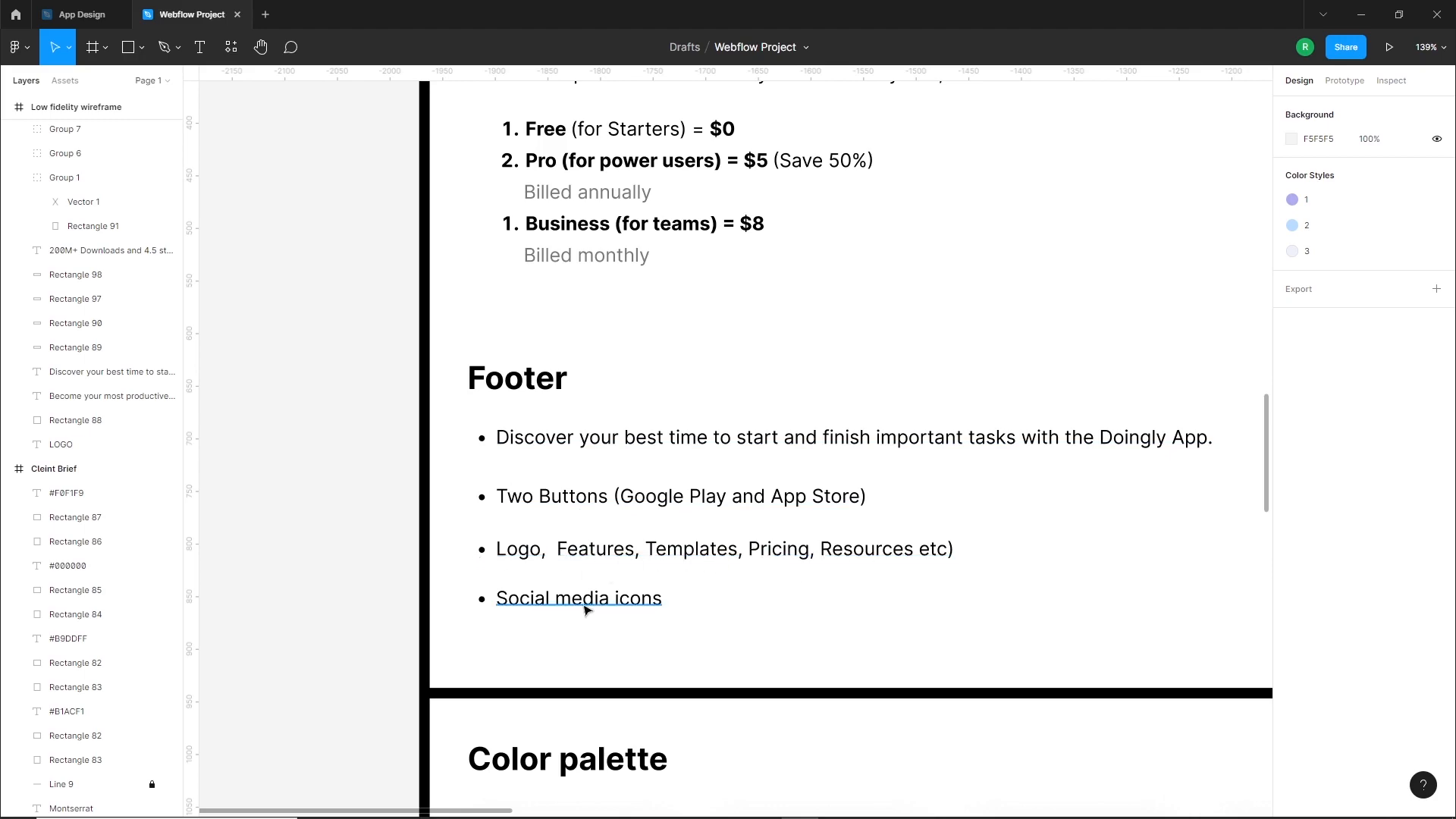
pyautogui.scroll(-10, 586, 610)
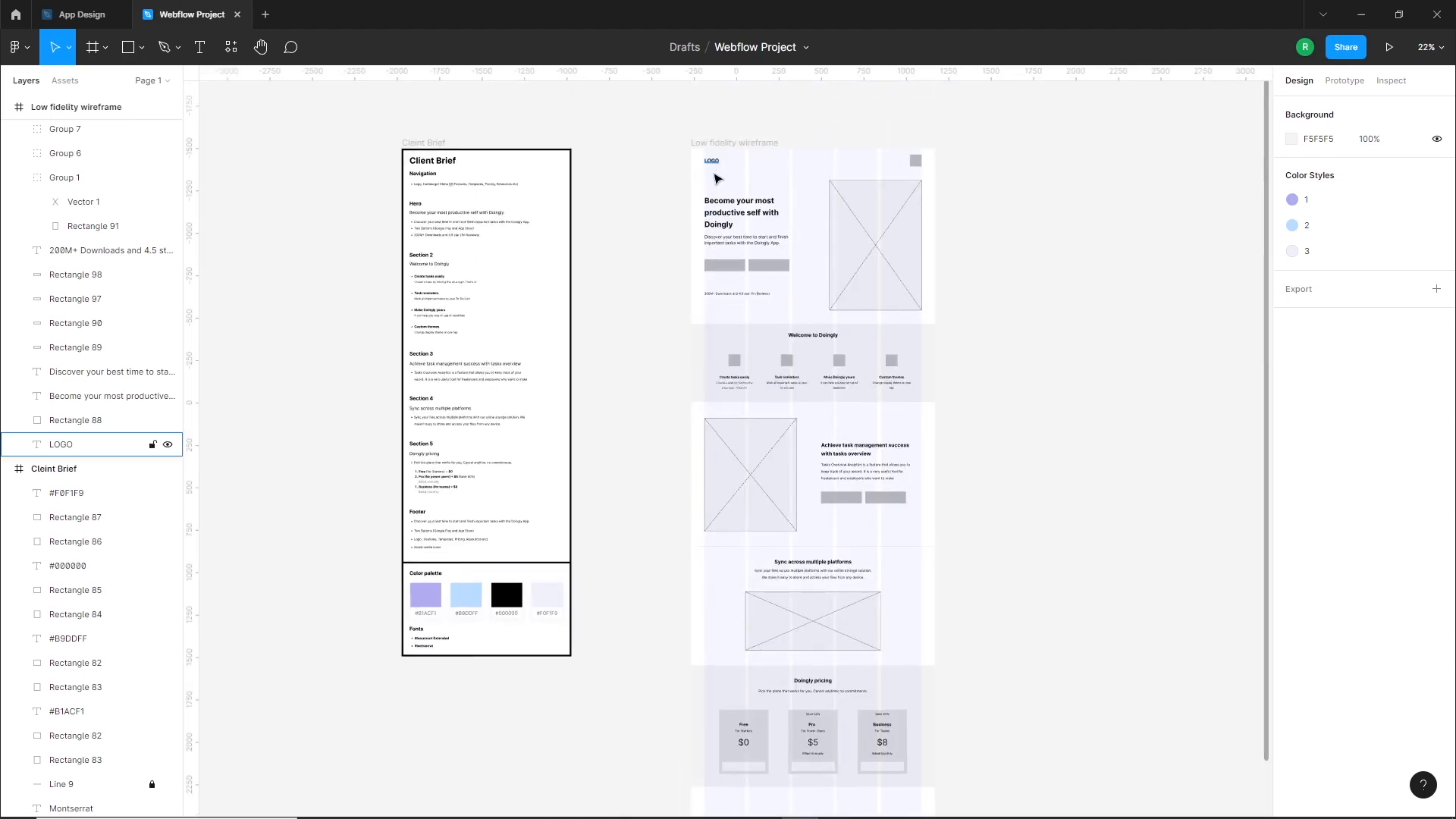
pyautogui.moveTo(712, 162); pyautogui.dragTo(651, 726)
pyautogui.scroll(5, 569, 506)
pyautogui.moveTo(634, 608); pyautogui.dragTo(685, 497)
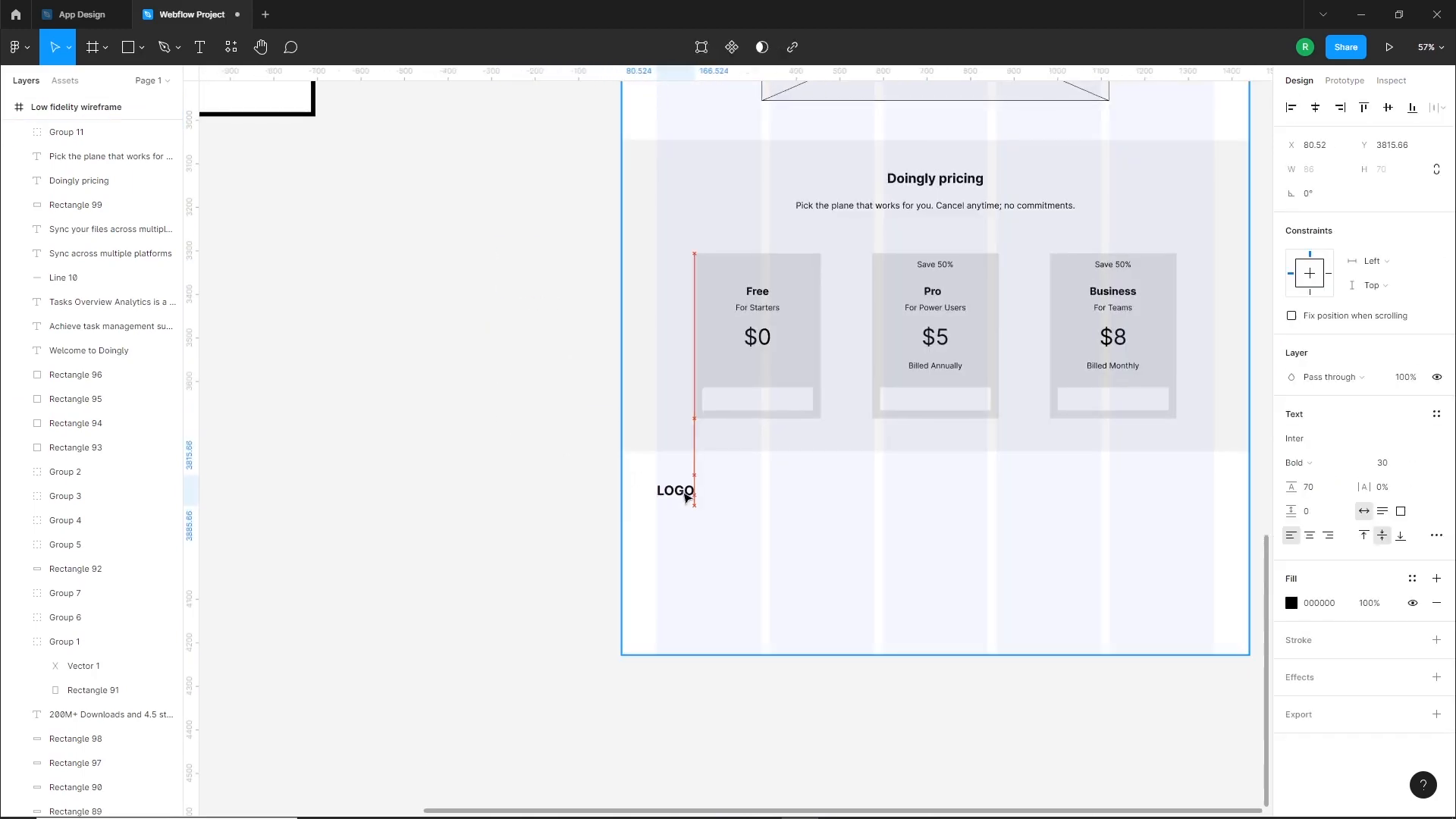
pyautogui.click(623, 526)
# Copy the brief's footer sentence "Discover your best time..." into the wireframe footer, set it to size 25 and remove its bullet
pyautogui.scroll(-3, 573, 439)
pyautogui.moveTo(418, 327); pyautogui.dragTo(624, 597)
pyautogui.moveTo(477, 311); pyautogui.dragTo(943, 766)
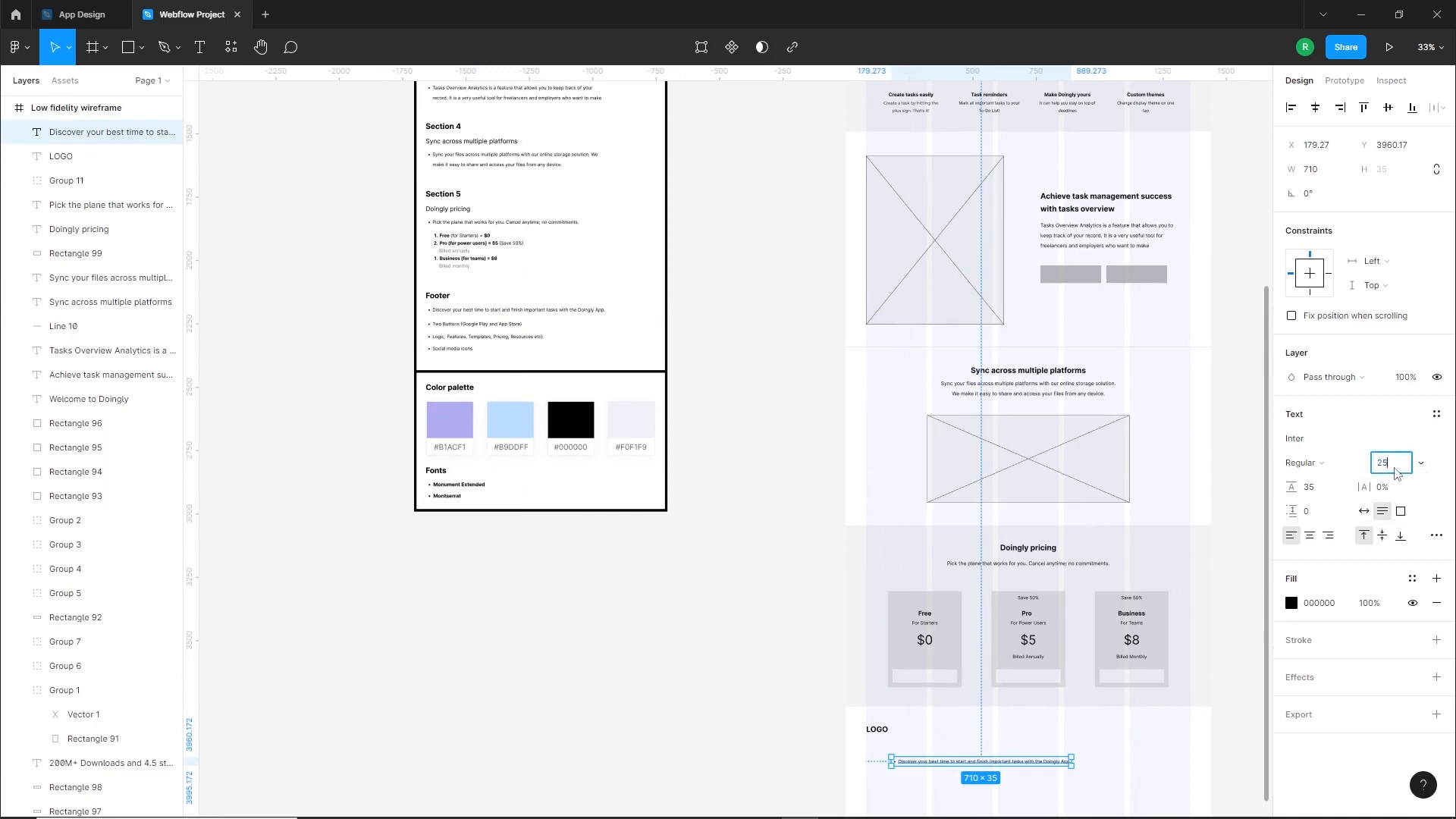
pyautogui.click(1436, 537)
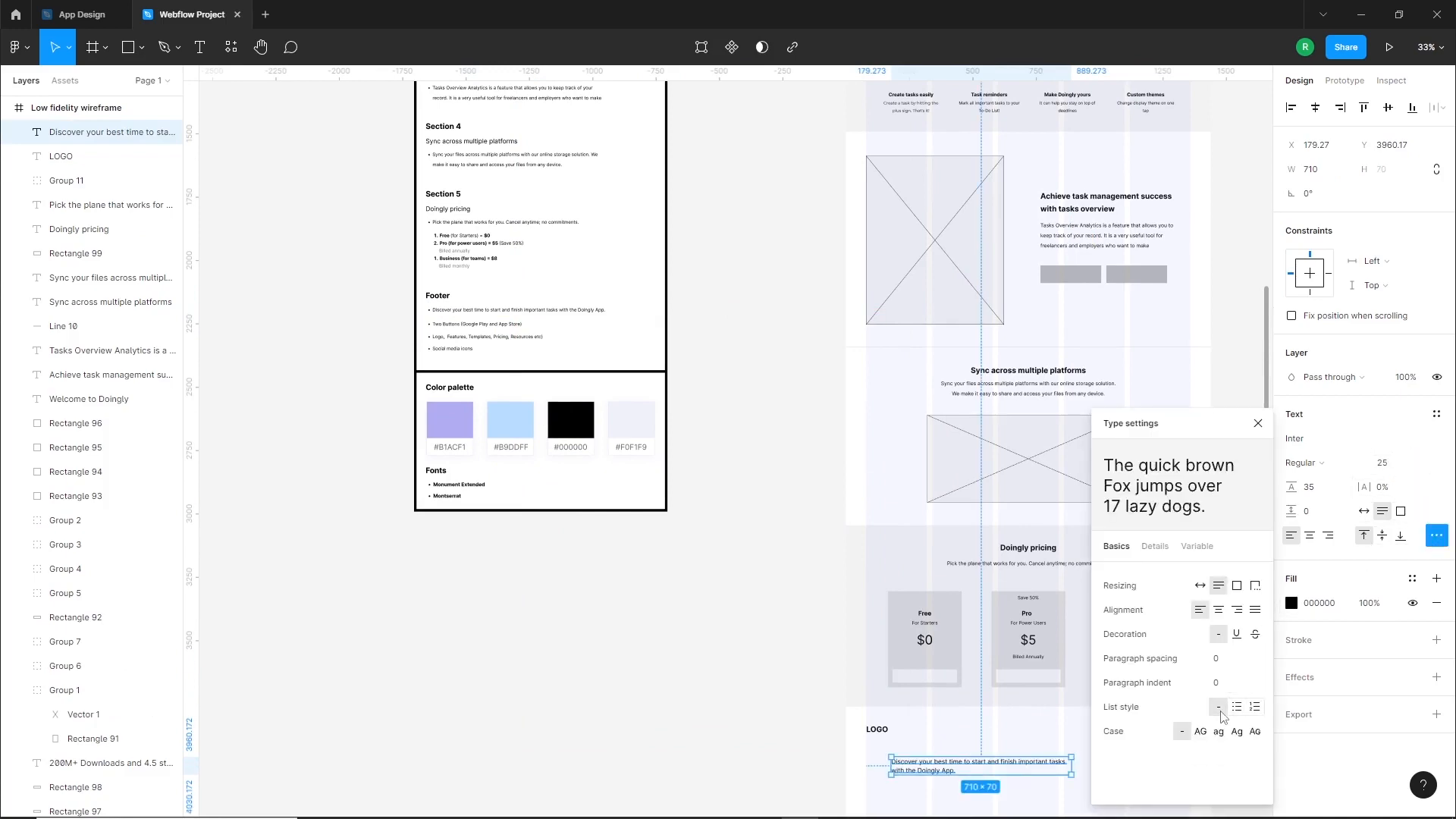
pyautogui.click(744, 761)
# Align the footer sentence beneath "LOGO" at the left margin and narrow its box to wrap the text onto three lines
pyautogui.scroll(-3, 979, 703)
pyautogui.scroll(4, 946, 522)
pyautogui.moveTo(946, 522); pyautogui.dragTo(892, 491)
pyautogui.moveTo(1114, 513); pyautogui.dragTo(944, 537)
pyautogui.click(670, 559)
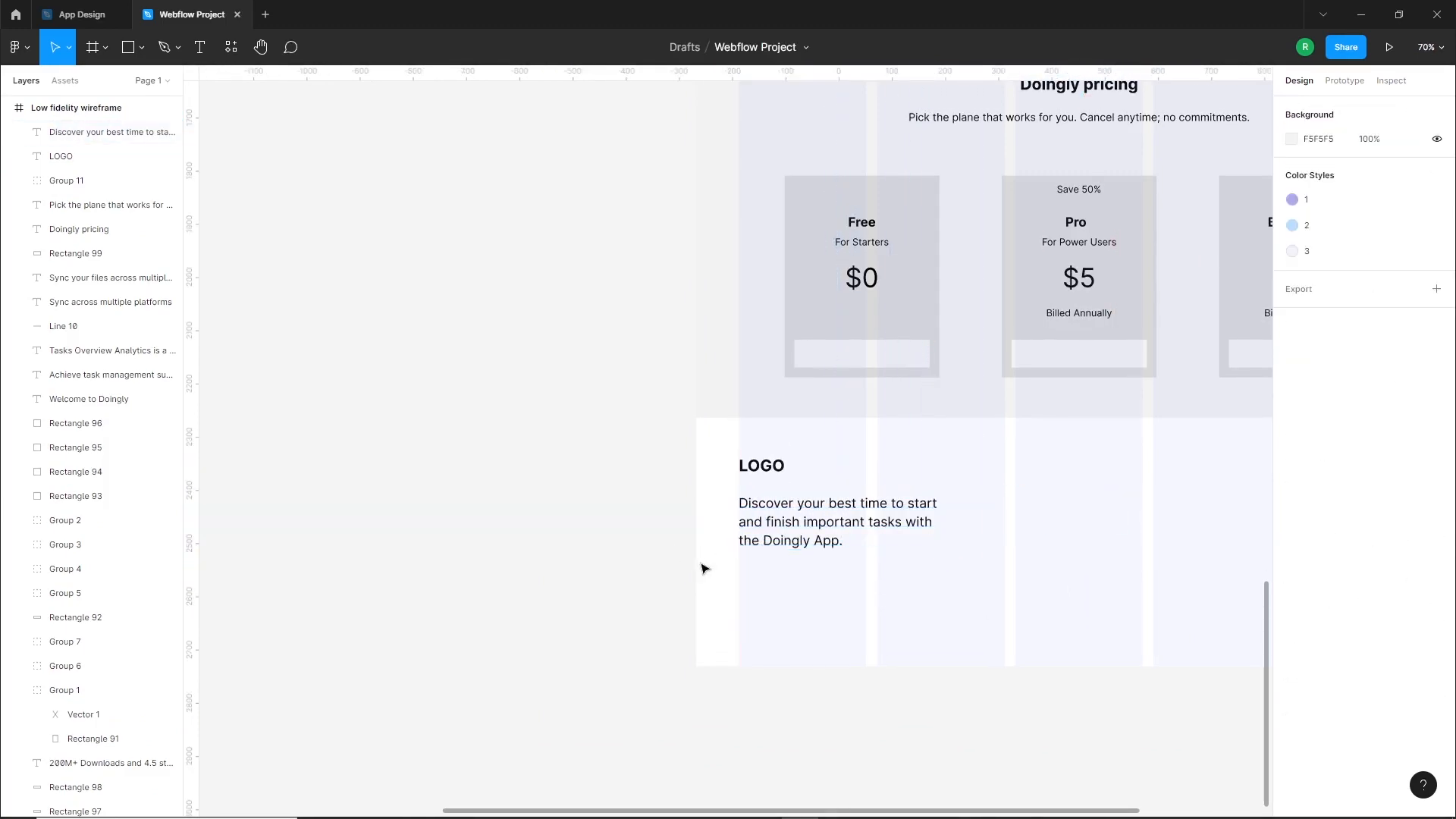
# Copy the brief's footer line "Logo, Features, Templates, Pricing, Resources etc)" into the wireframe footer beside the description
pyautogui.scroll(-5, 670, 559)
pyautogui.moveTo(660, 533); pyautogui.dragTo(734, 666)
pyautogui.moveTo(552, 421); pyautogui.dragTo(747, 614)
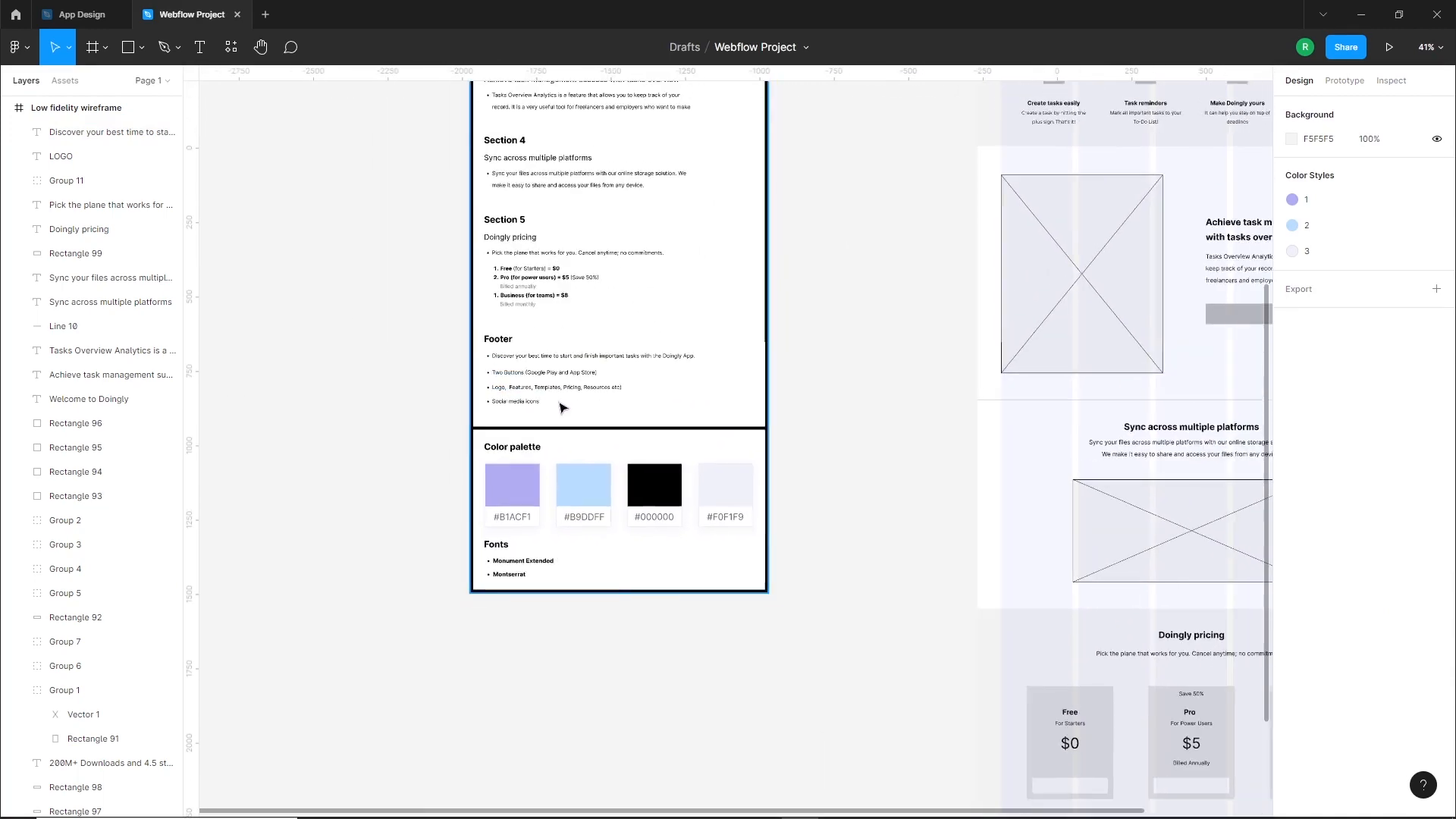
pyautogui.scroll(-3, 576, 360)
pyautogui.moveTo(445, 207); pyautogui.dragTo(1089, 589)
pyautogui.scroll(4, 1178, 788)
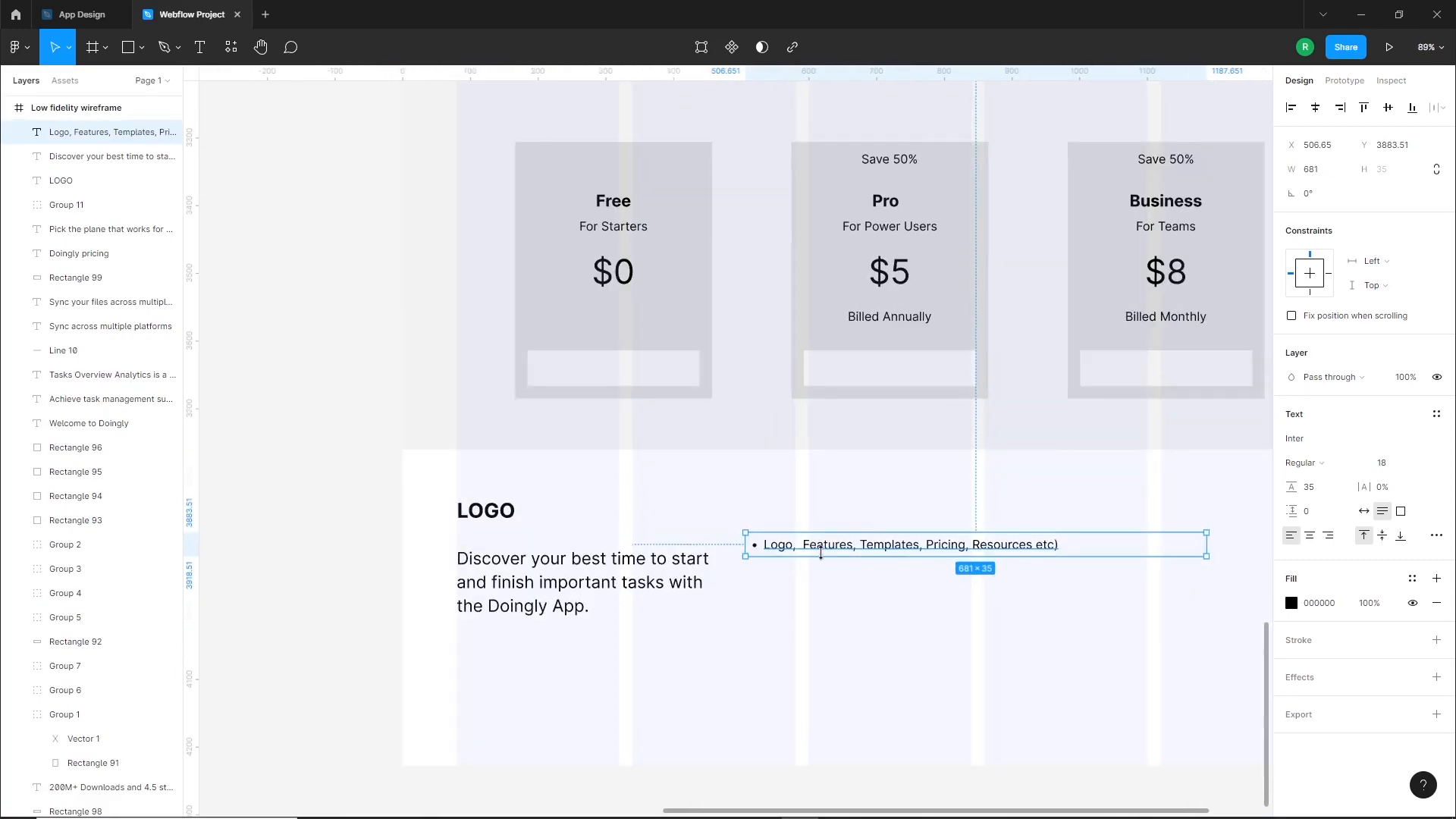
# Delete "Logo," from the copied footer links line and remove its bullet list style
pyautogui.doubleClick(833, 552)
pyautogui.moveTo(800, 546); pyautogui.dragTo(752, 548)
pyautogui.press('BackSpace')
pyautogui.click(838, 630)
pyautogui.click(1437, 537)
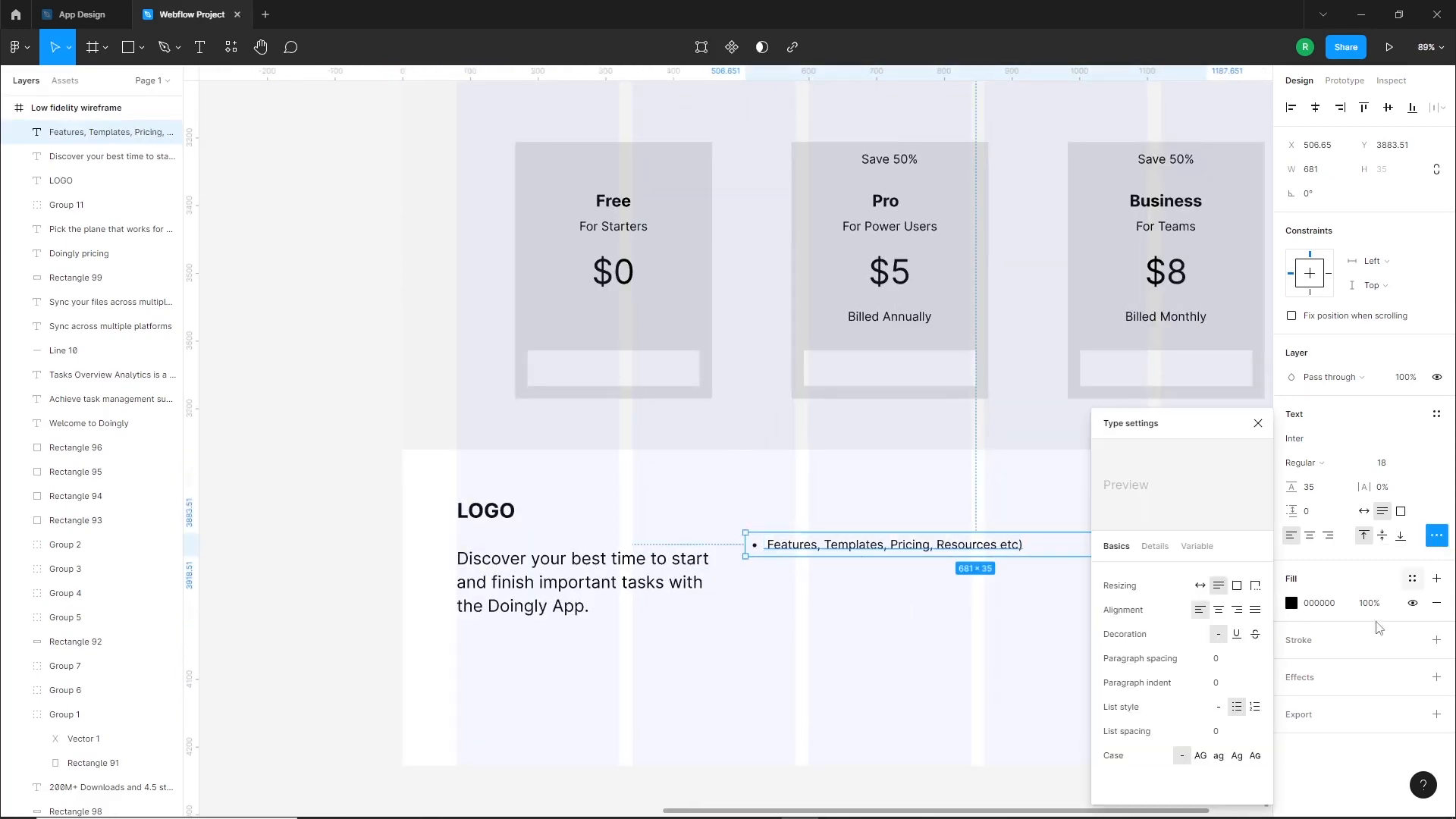
pyautogui.click(1217, 707)
pyautogui.click(836, 686)
# Move the links text to the next grid column and split it into separate lines: Features, Templates, Pricing and Resources, without commas or "etc)"
pyautogui.moveTo(836, 551); pyautogui.dragTo(895, 529)
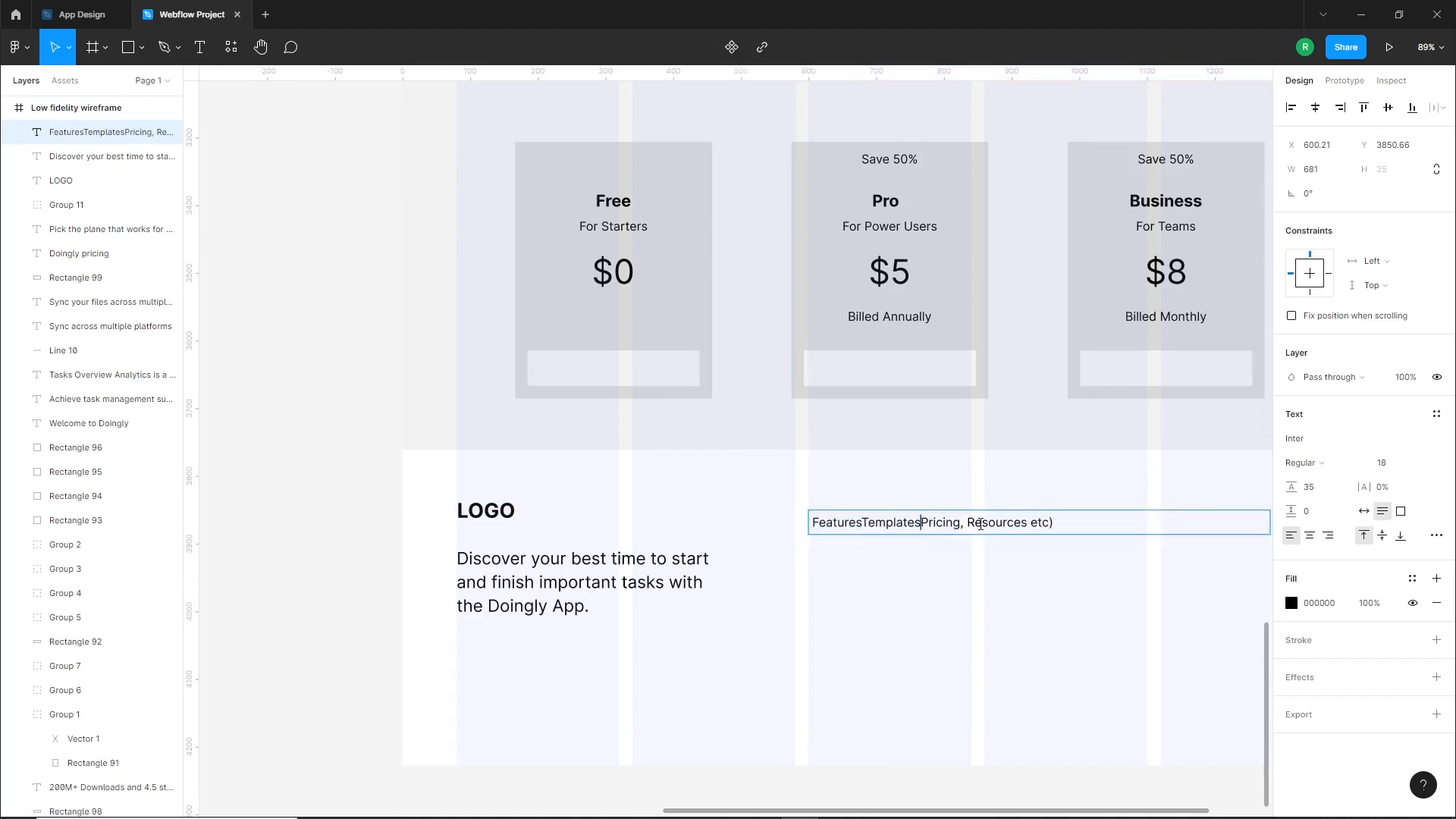
pyautogui.click(861, 523)
pyautogui.press('Return')
pyautogui.click(868, 547)
pyautogui.press('Return')
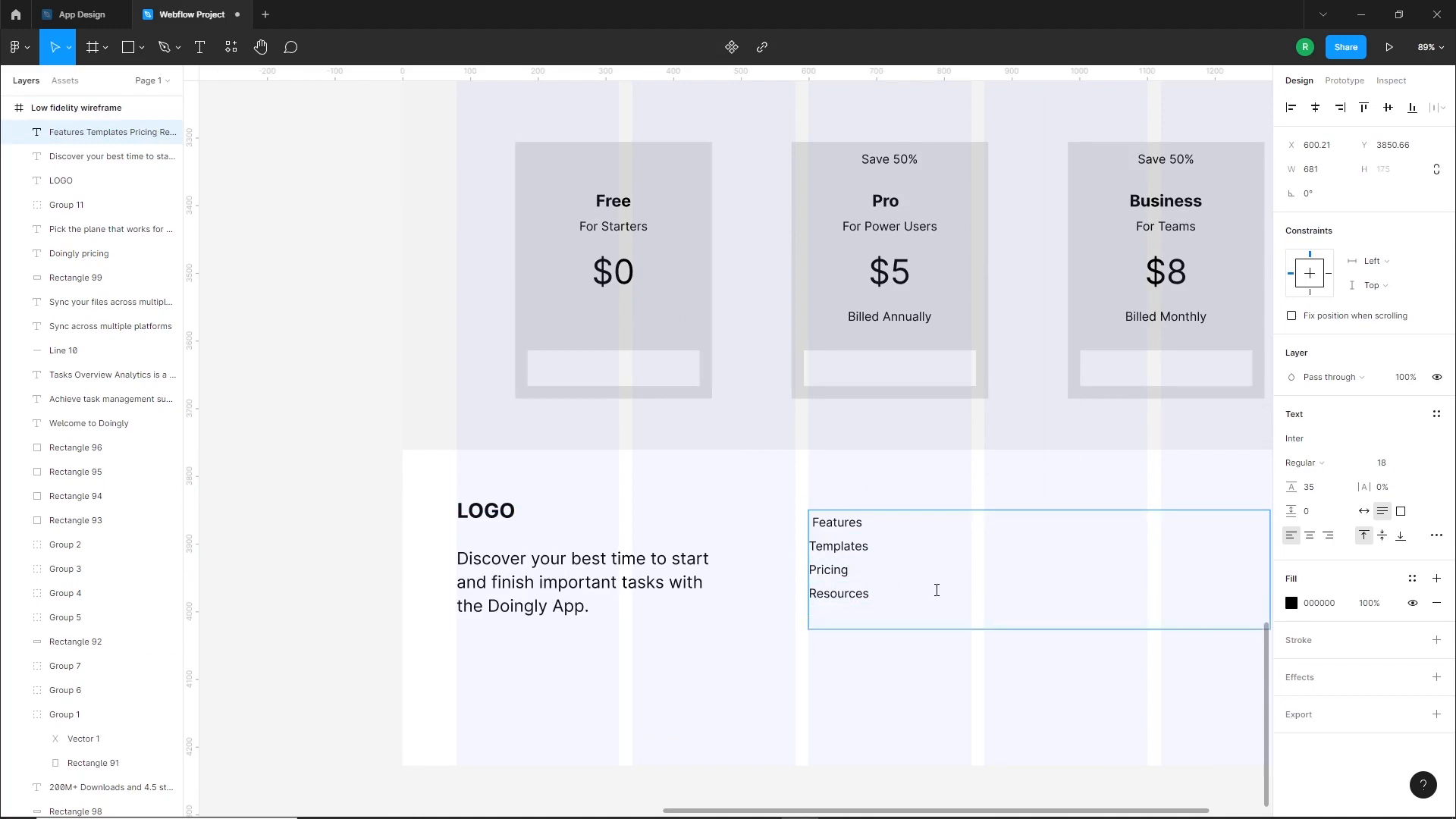
pyautogui.press('BackSpace')
pyautogui.click(850, 651)
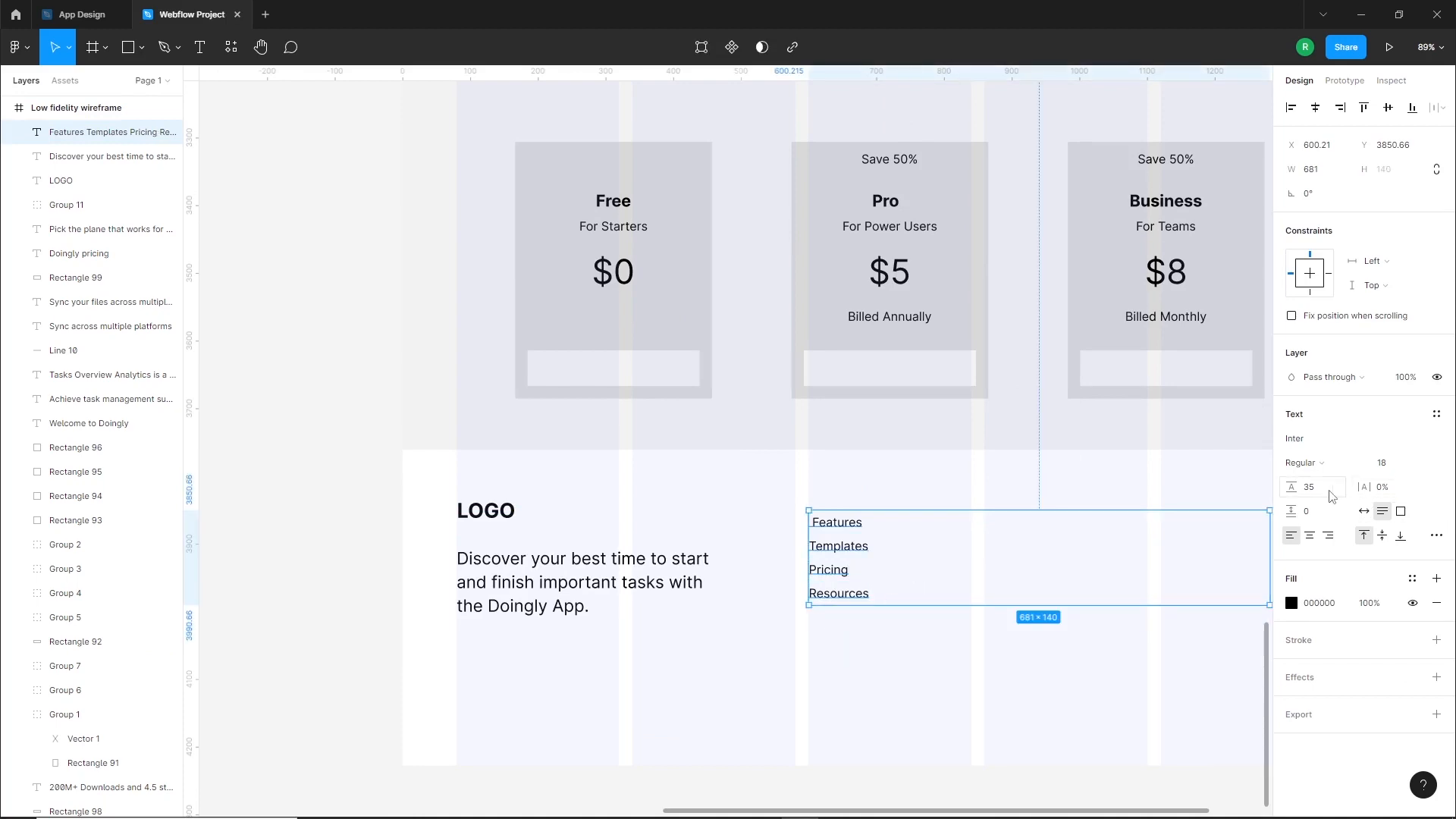
# Set the footer links' line height to 55, move the text up slightly and make its box auto width
pyautogui.press('Return')
pyautogui.moveTo(834, 574)
pyautogui.mouseDown()
pyautogui.moveTo(837, 550)
pyautogui.moveTo(847, 556)
pyautogui.mouseUp()
pyautogui.click(1363, 513)
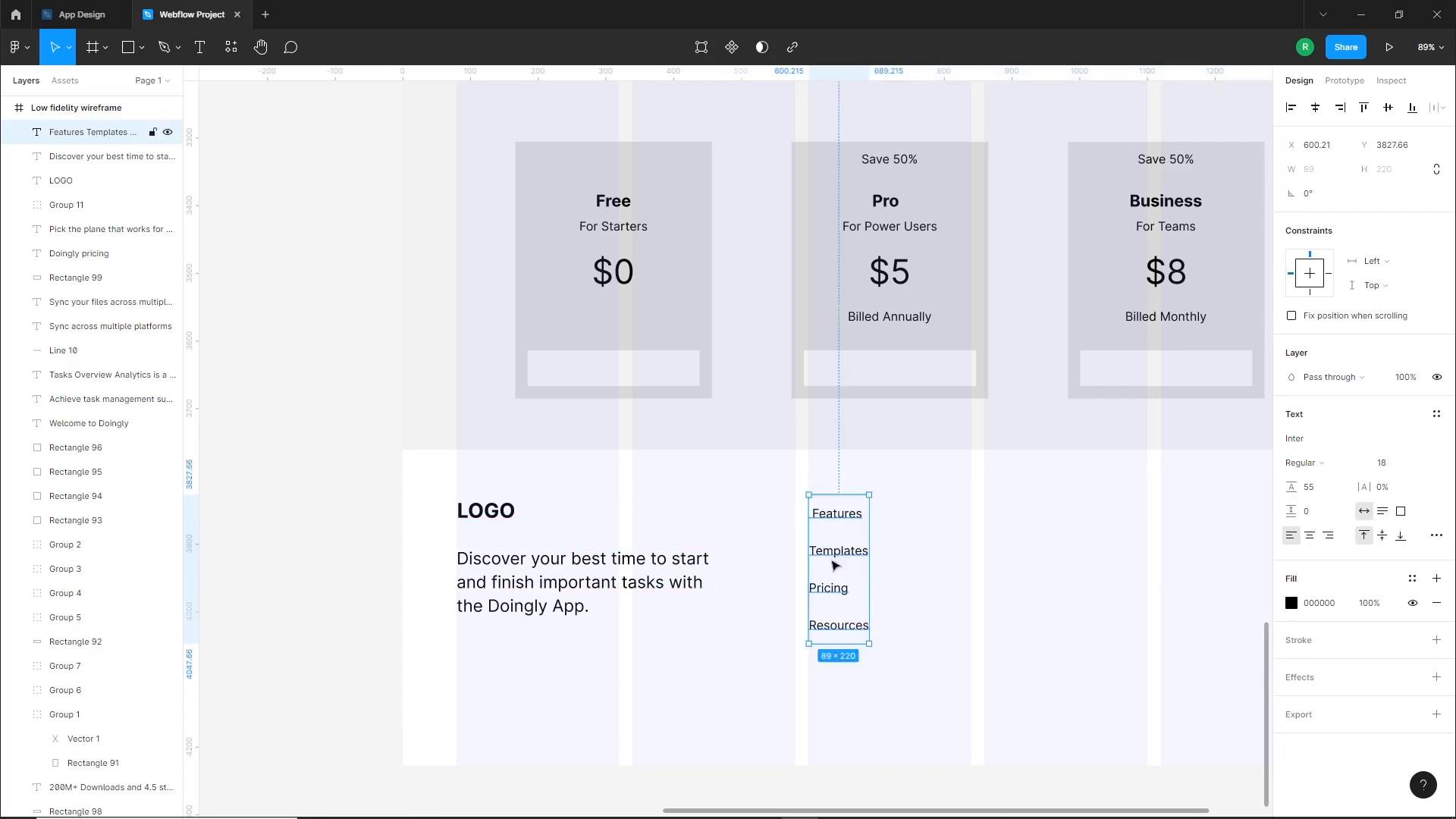
# Place a horizontal ruler guide along the top edge of the footer "LOGO" text
pyautogui.click(727, 616)
pyautogui.scroll(-4, 728, 615)
pyautogui.scroll(5, 698, 535)
pyautogui.moveTo(647, 73); pyautogui.dragTo(525, 512)
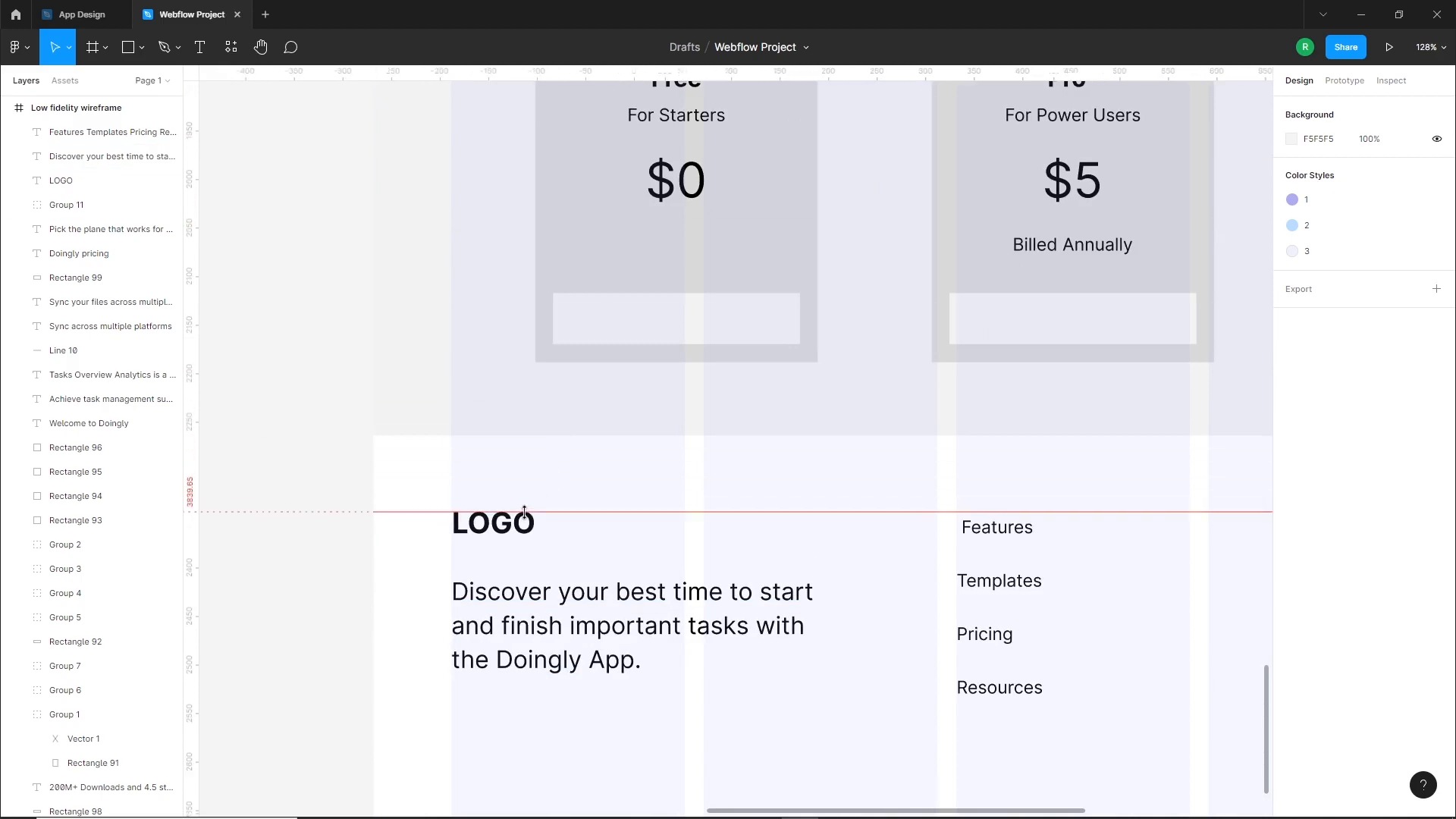
# Move the footer links text up so that Features lines up with the guide at the LOGO's top edge
pyautogui.moveTo(954, 544); pyautogui.dragTo(1004, 544)
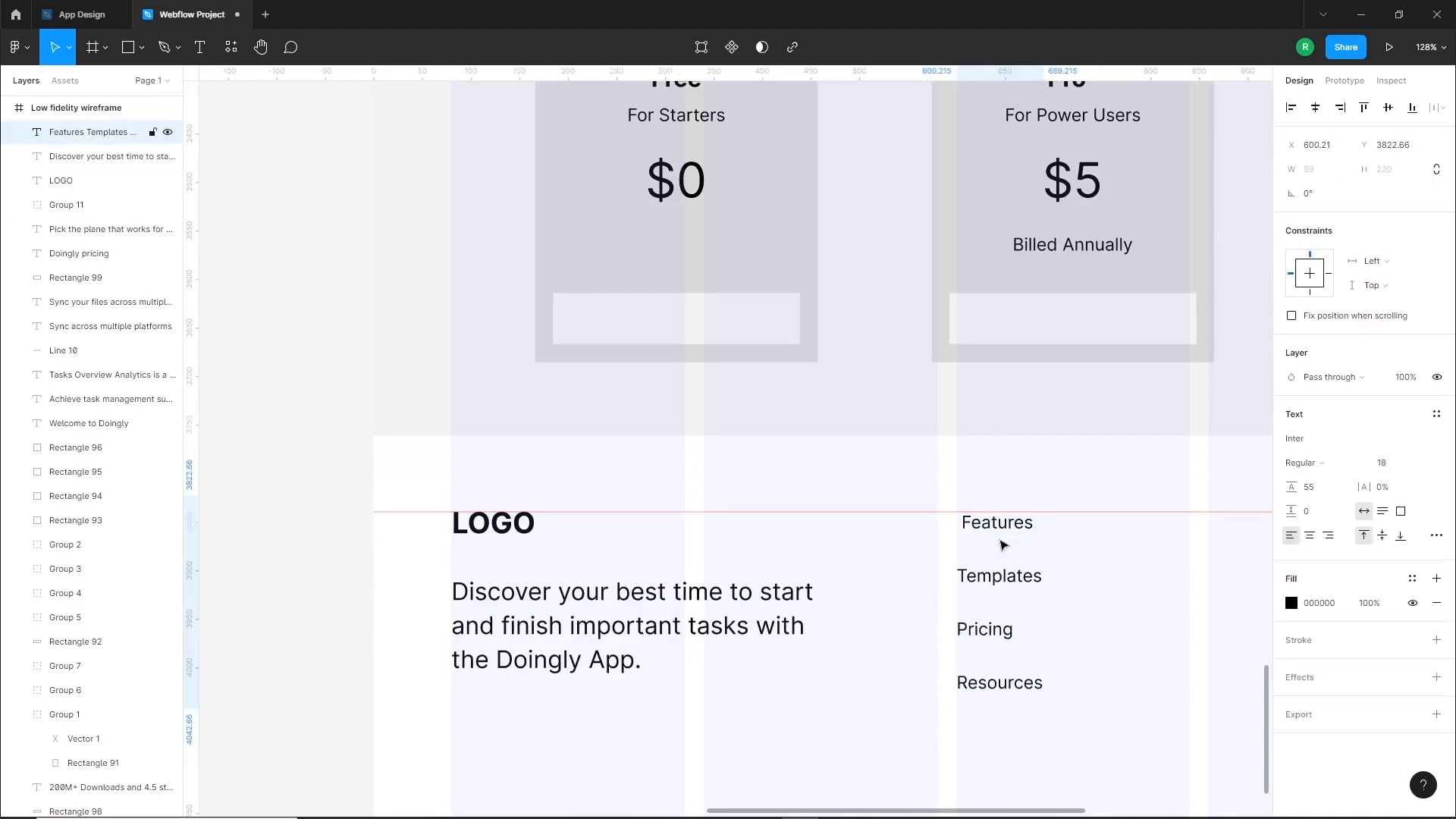
pyautogui.scroll(-5, 936, 715)
pyautogui.click(1024, 693)
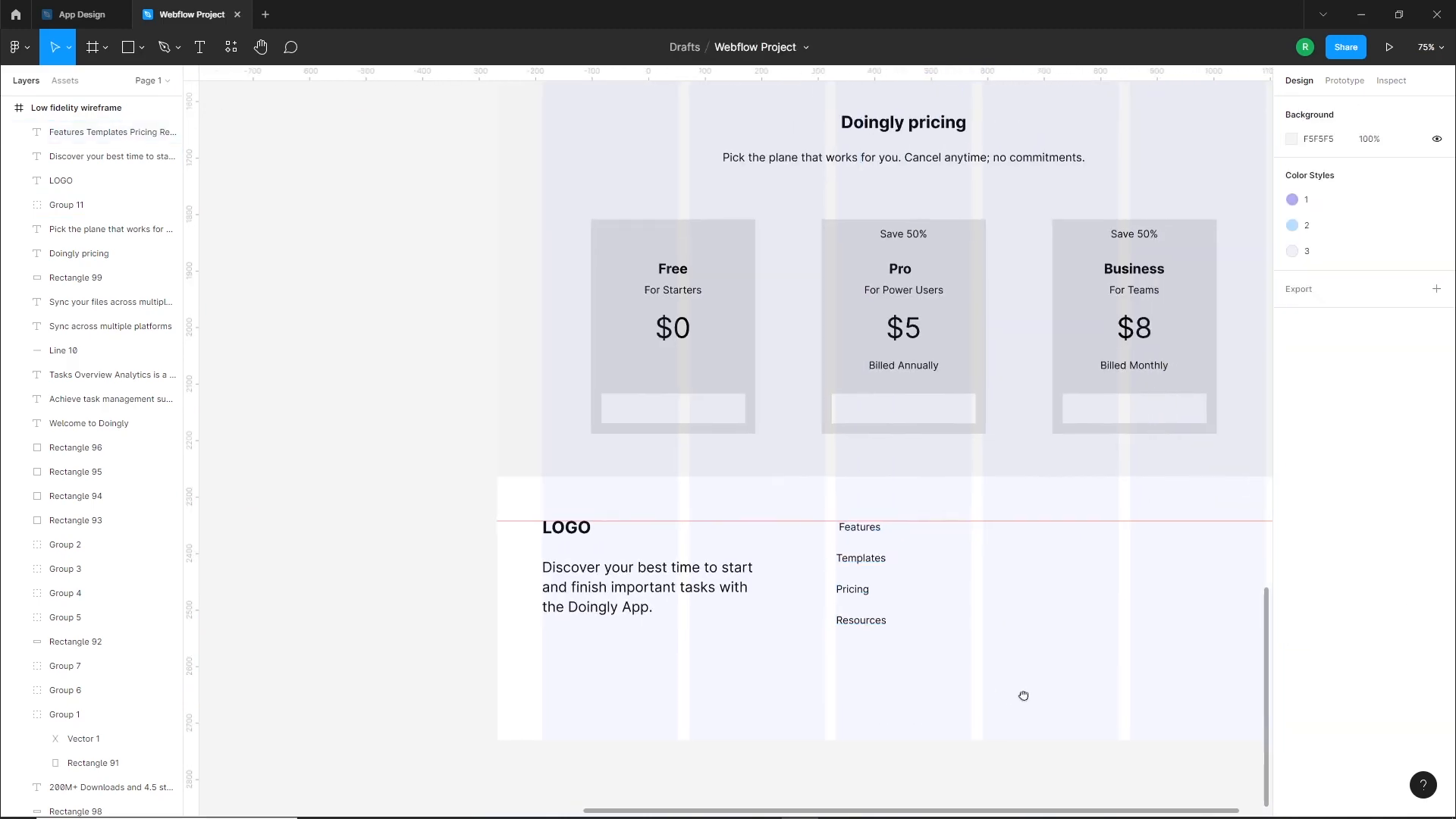
# Draw a circle about 72 px wide in the footer's fourth grid column and duplicate it twice below, evenly spaced, for the social media icons
pyautogui.scroll(-5, 1083, 589)
pyautogui.moveTo(574, 422); pyautogui.dragTo(909, 666)
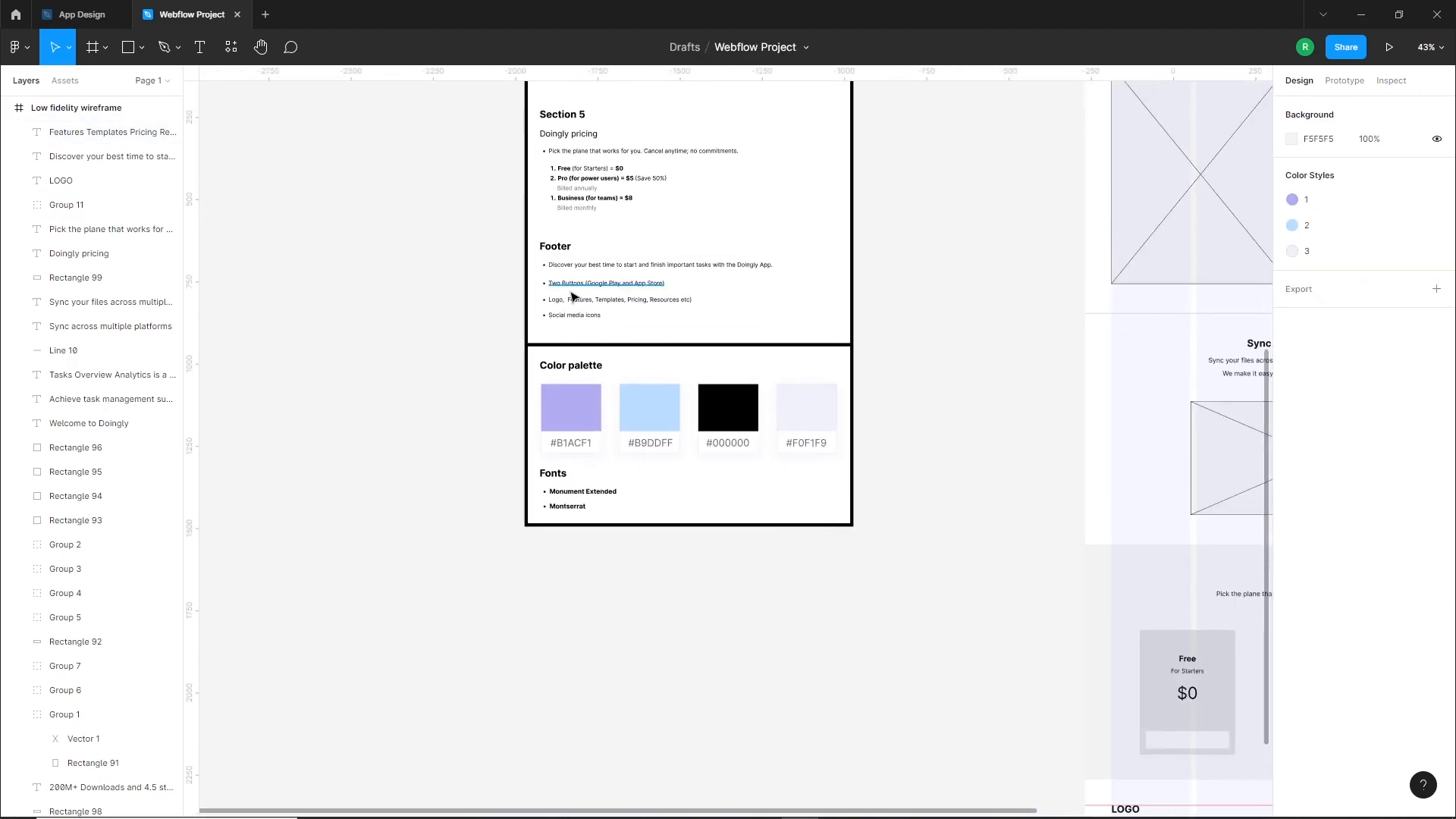
pyautogui.moveTo(1031, 513); pyautogui.dragTo(556, 332)
pyautogui.scroll(6, 925, 659)
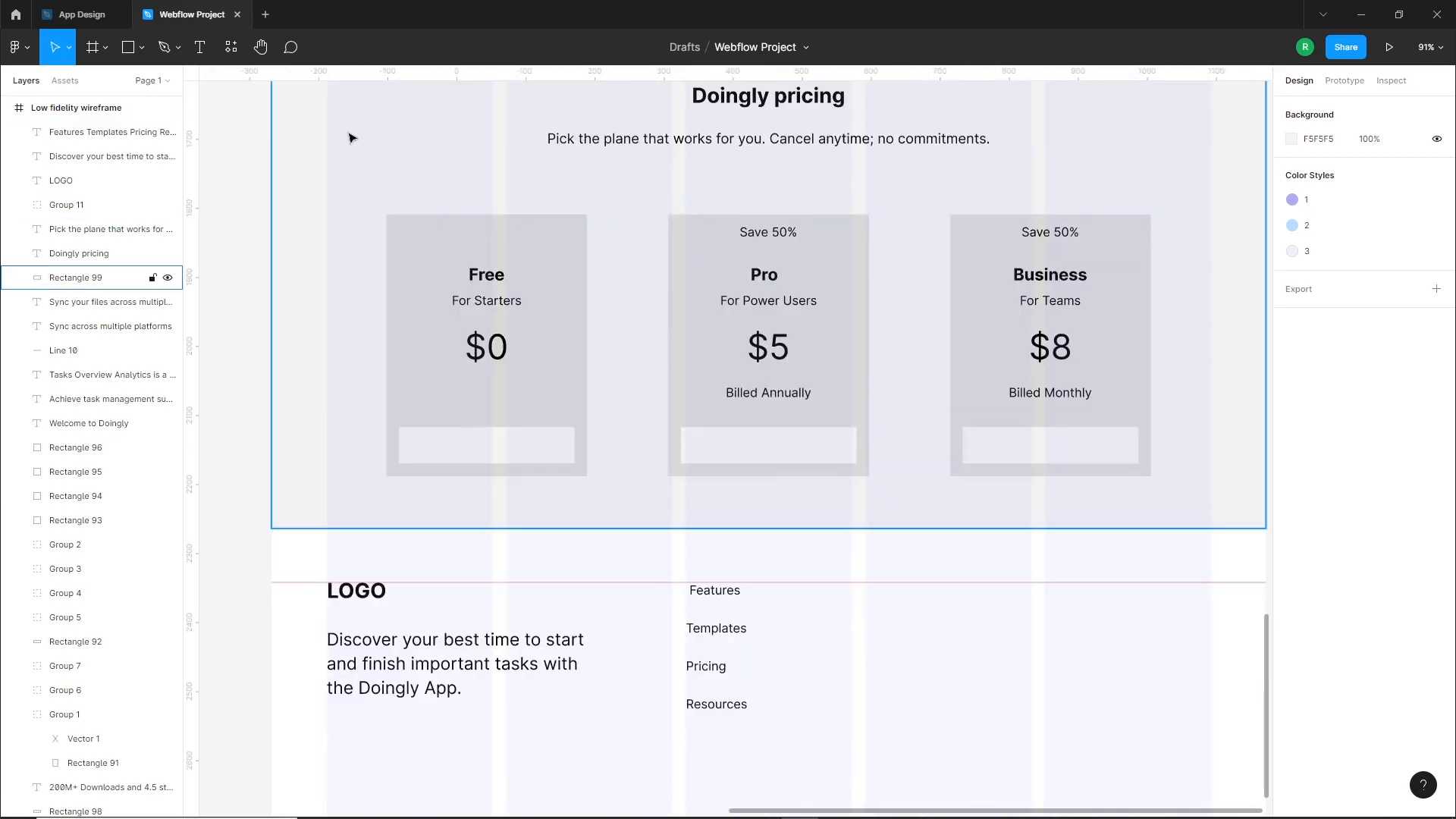
pyautogui.click(142, 47)
pyautogui.click(75, 152)
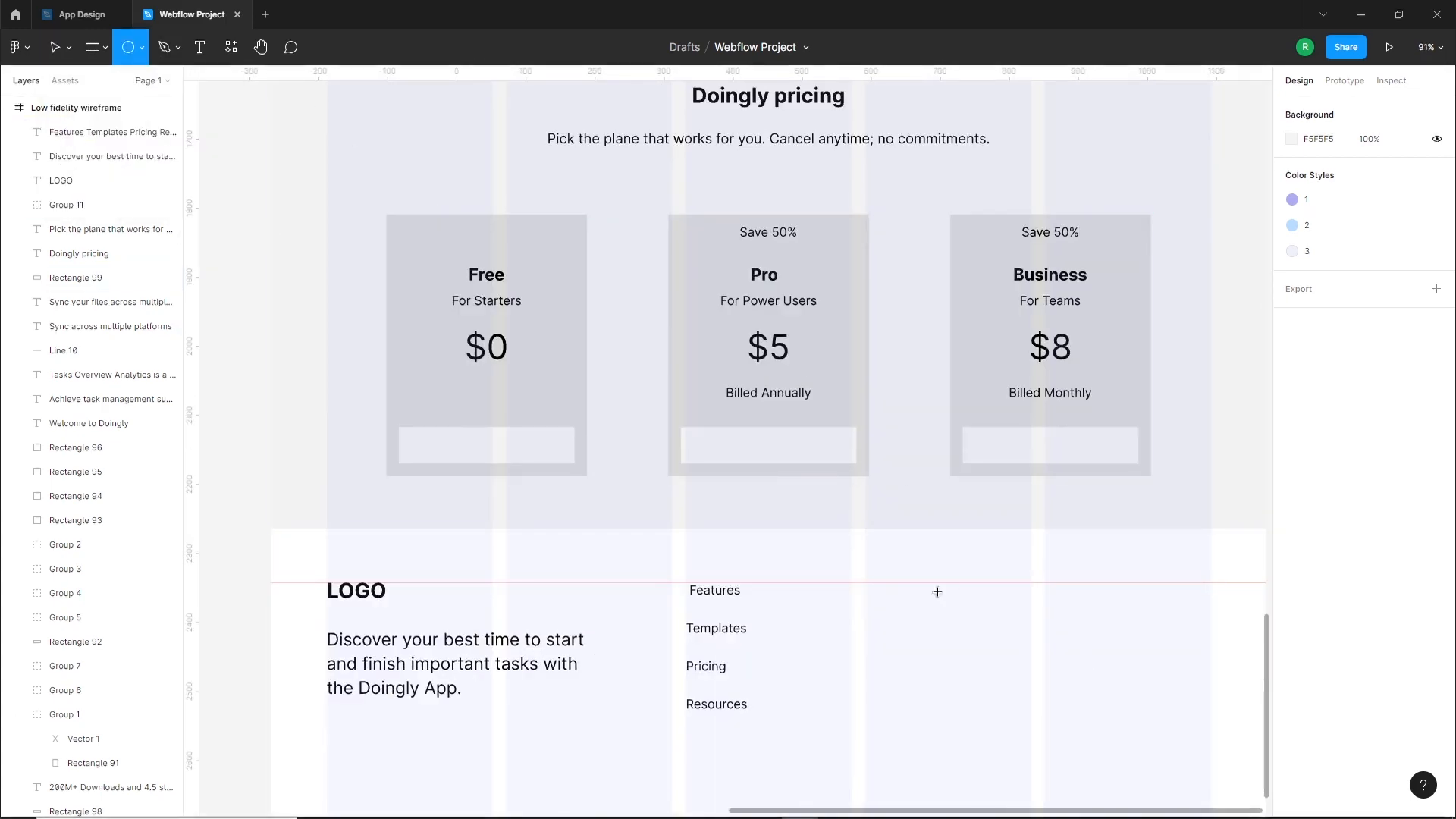
pyautogui.moveTo(877, 586)
pyautogui.mouseDown()
pyautogui.moveTo(920, 635)
pyautogui.moveTo(899, 616)
pyautogui.moveTo(909, 681)
pyautogui.mouseUp()
pyautogui.hotkey('ctrl', 'd')
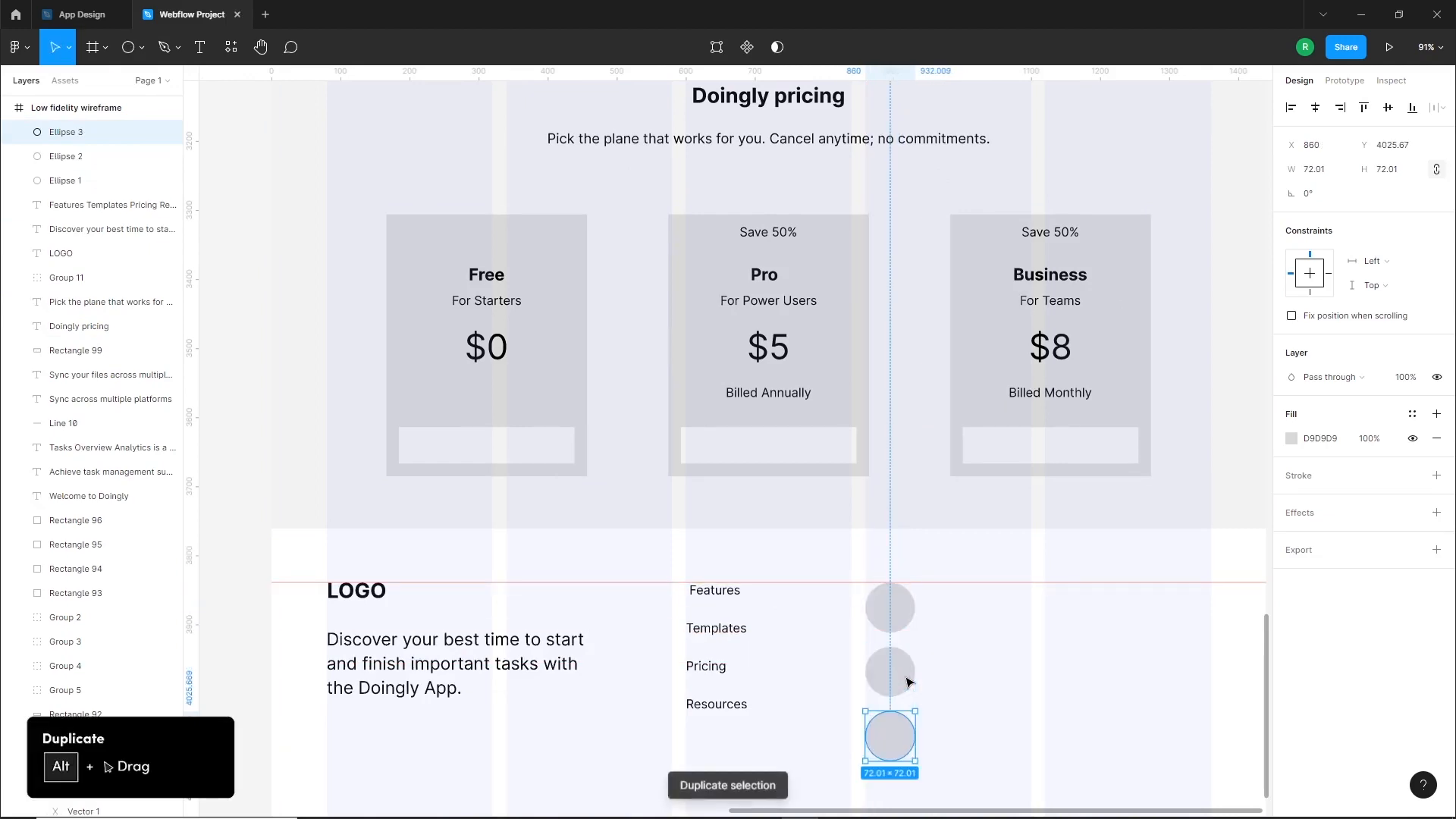
pyautogui.click(1024, 738)
# Copy the two grey button rectangles from the task management section into the footer and stack them in the last column below the guide
pyautogui.scroll(-6, 1047, 692)
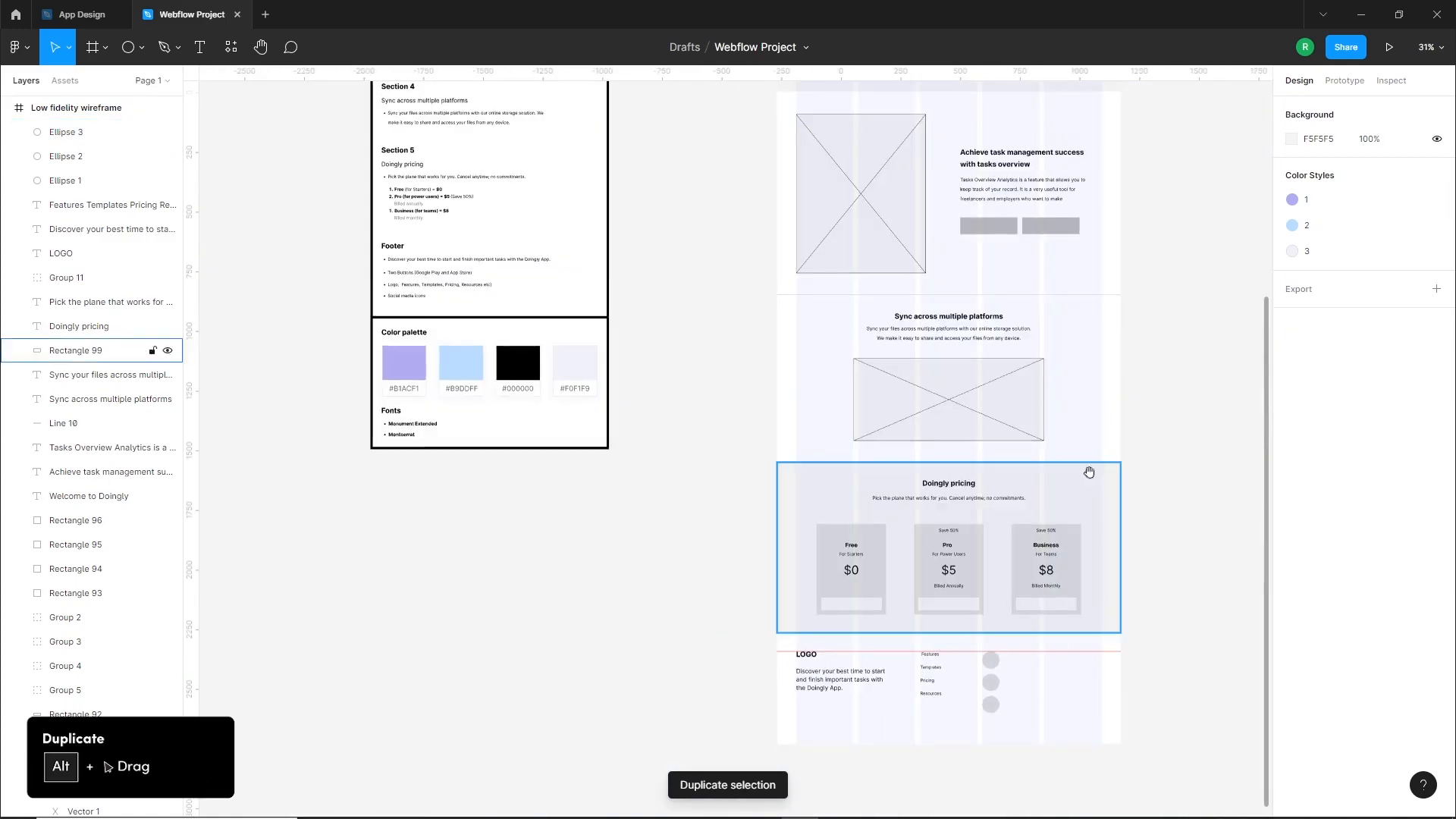
pyautogui.moveTo(1089, 471); pyautogui.dragTo(1061, 537)
pyautogui.click(1023, 290)
pyautogui.keyDown('shift'); pyautogui.click(962, 290); pyautogui.keyUp('shift')
pyautogui.moveTo(1033, 297); pyautogui.dragTo(1131, 797)
pyautogui.scroll(3, 1113, 810)
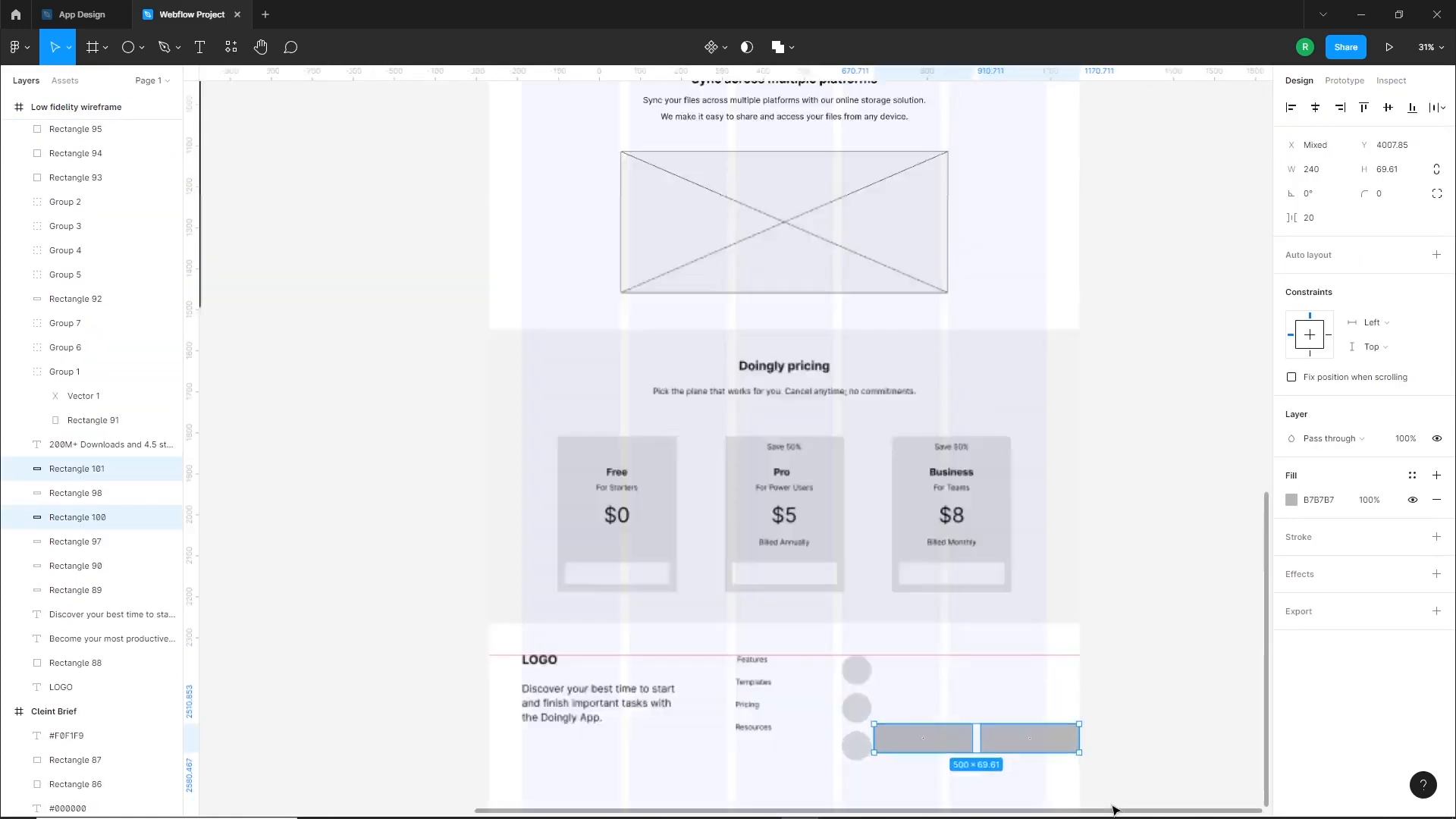
pyautogui.scroll(5, 1113, 811)
pyautogui.click(985, 767)
pyautogui.moveTo(808, 679); pyautogui.dragTo(971, 527)
pyautogui.moveTo(969, 679); pyautogui.dragTo(897, 614)
pyautogui.click(1156, 638)
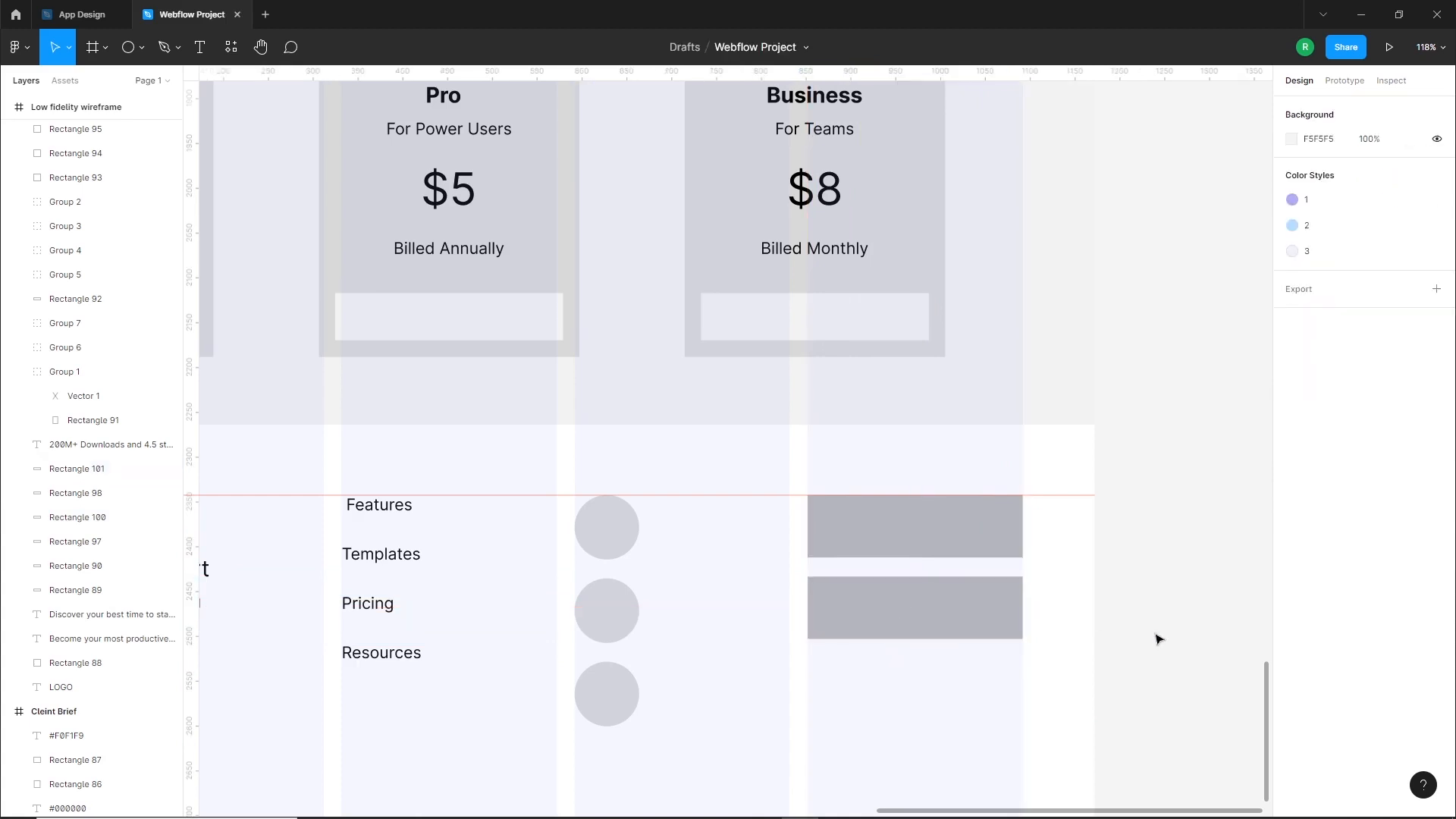
# Fill the three footer circles with the button grey B7B7B7 by sampling its color
pyautogui.scroll(-5, 1186, 615)
pyautogui.scroll(2, 1056, 504)
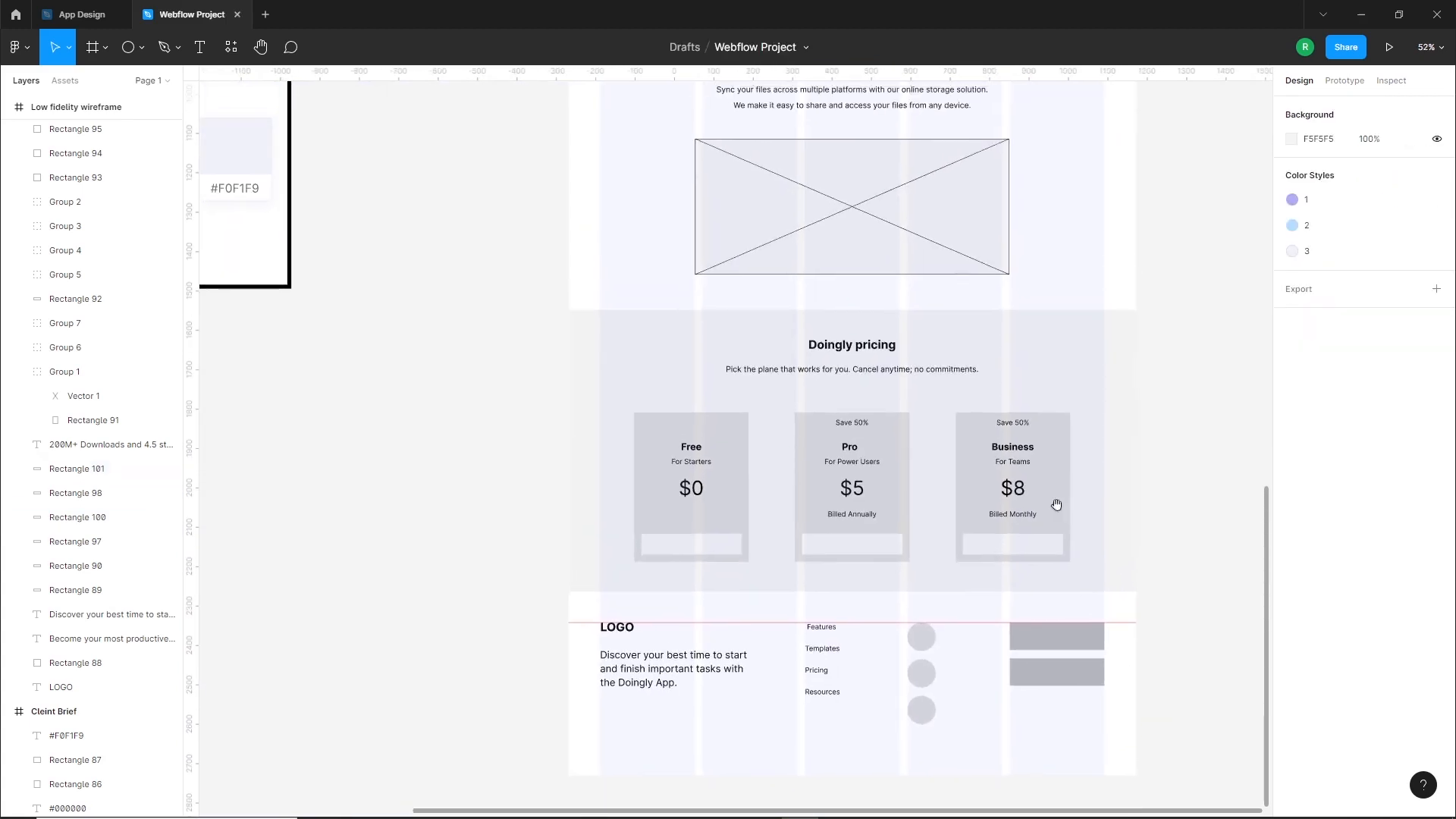
pyautogui.click(933, 643)
pyautogui.keyDown('shift'); pyautogui.click(921, 673); pyautogui.keyUp('shift')
pyautogui.keyDown('shift'); pyautogui.click(922, 710); pyautogui.keyUp('shift')
pyautogui.press('i')
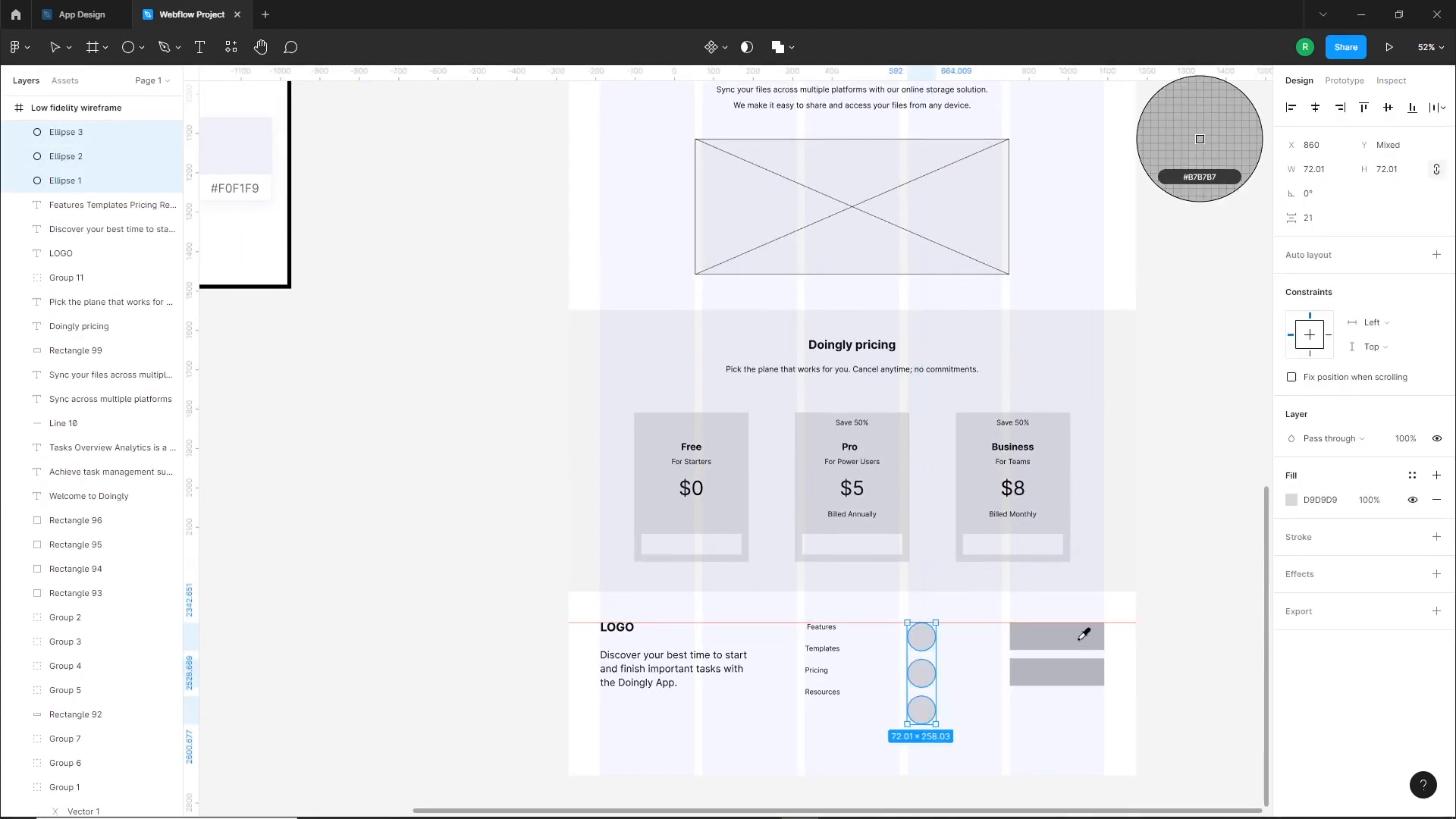
pyautogui.click(1084, 634)
pyautogui.click(1189, 631)
# Shorten the Low fidelity wireframe frame from its bottom edge to a height of about 4157 px
pyautogui.scroll(-2, 1131, 455)
pyautogui.moveTo(806, 719); pyautogui.dragTo(810, 691)
pyautogui.click(797, 732)
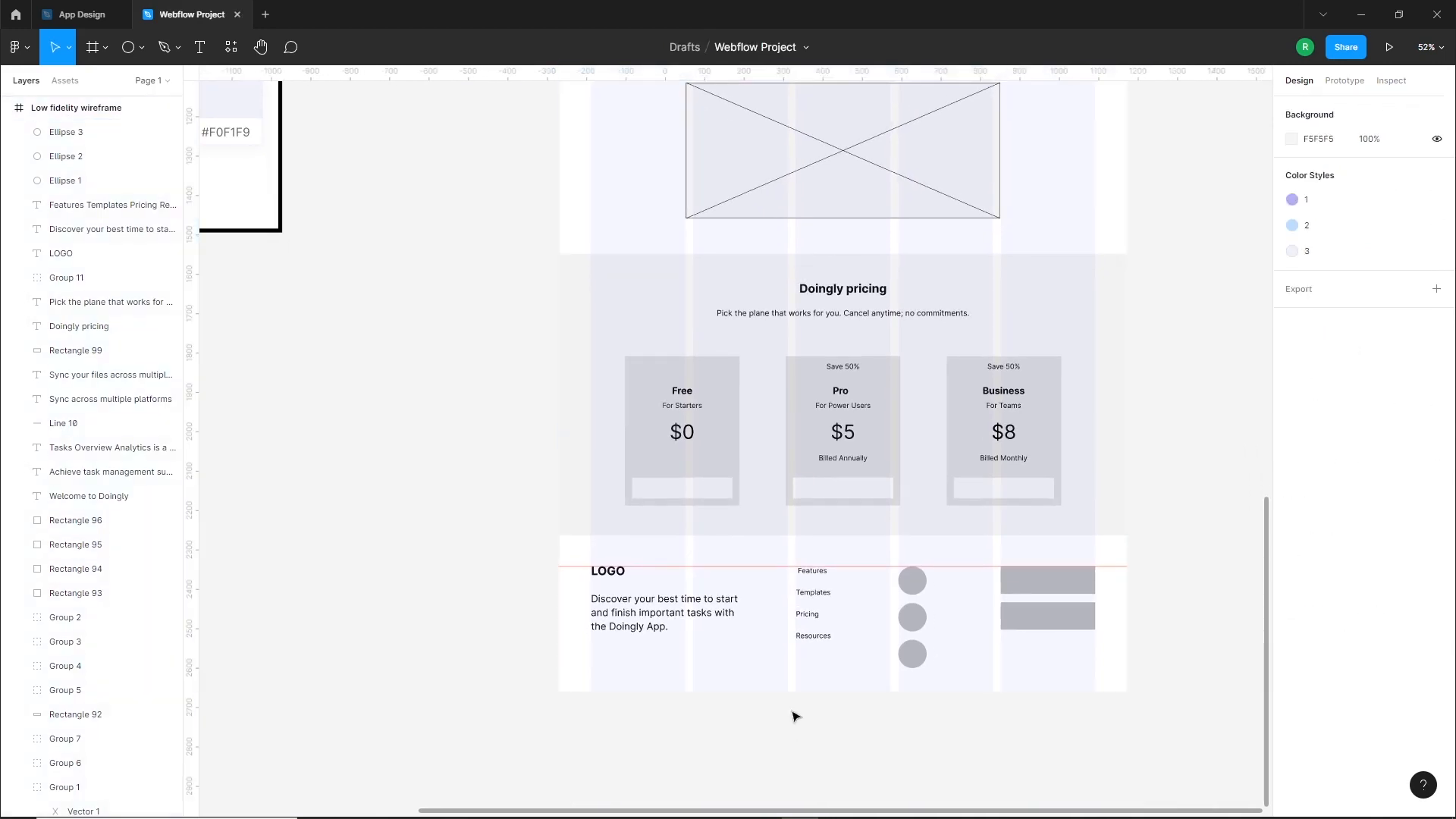
# Remove the horizontal guide from the footer and hide the wireframe frame's layout grid
pyautogui.moveTo(709, 566); pyautogui.dragTo(780, 77)
pyautogui.click(442, 553)
pyautogui.click(764, 665)
pyautogui.click(1413, 340)
# Review the whole low fidelity wireframe, from the hero through the pricing cards to the footer, alongside the client brief
pyautogui.scroll(-2, 1164, 543)
pyautogui.click(1174, 421)
pyautogui.moveTo(1138, 311); pyautogui.dragTo(1115, 539)
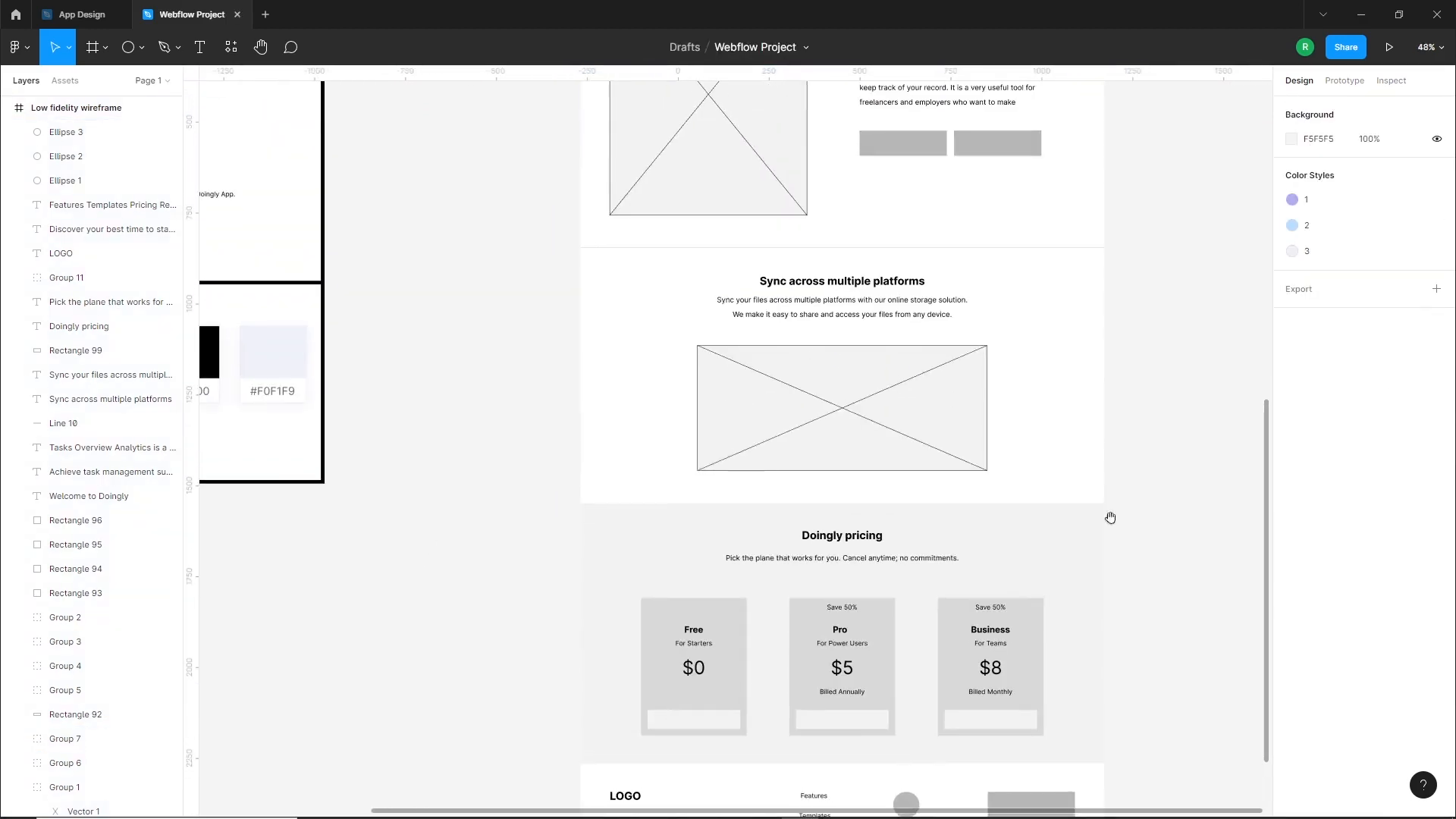
pyautogui.scroll(8, 1099, 510)
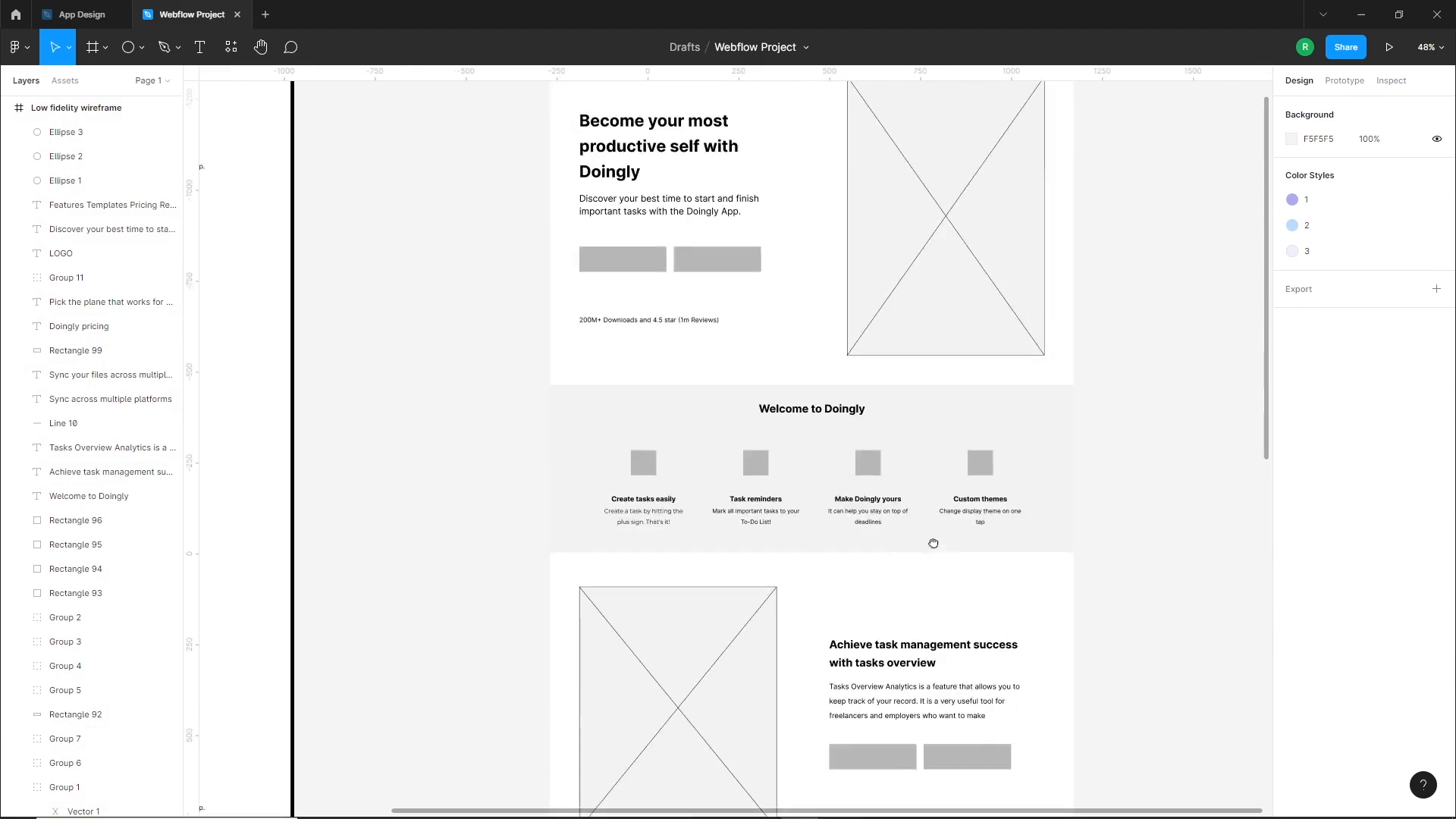
pyautogui.scroll(4, 932, 524)
pyautogui.scroll(3, 995, 339)
pyautogui.scroll(2, 986, 364)
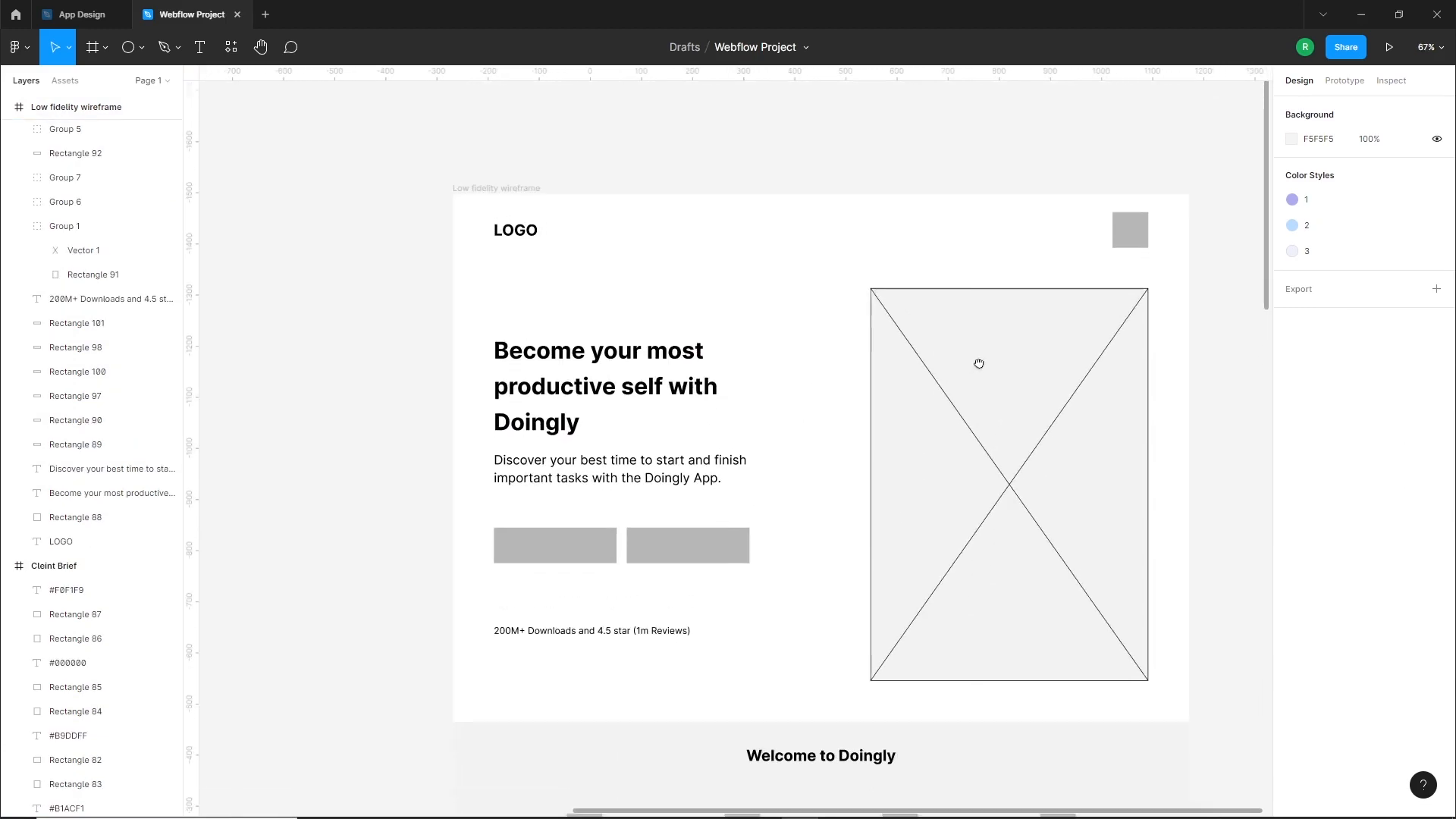
pyautogui.scroll(-10, 897, 537)
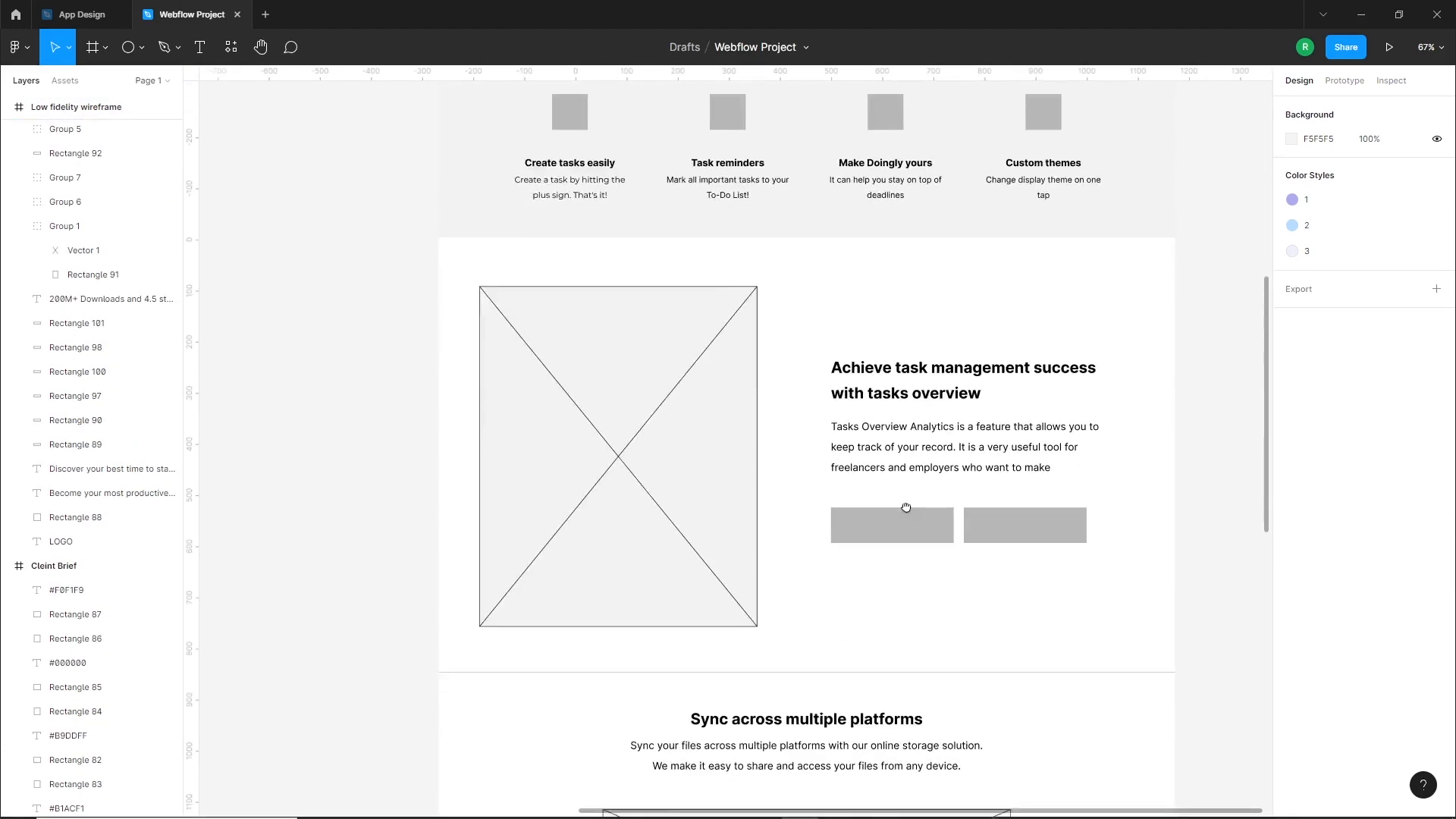
pyautogui.scroll(-10, 906, 507)
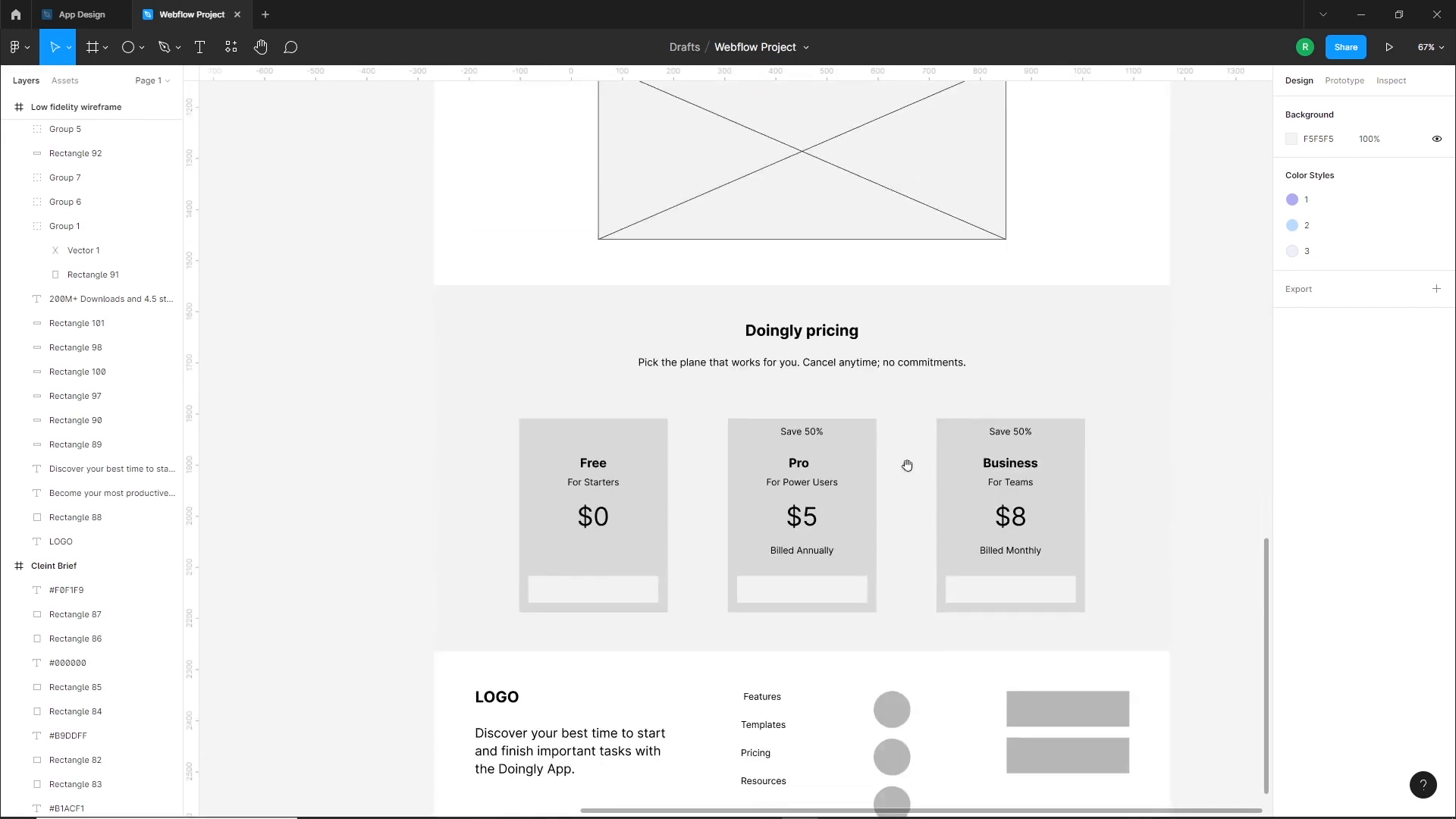
pyautogui.scroll(-5, 907, 465)
pyautogui.scroll(-3, 920, 484)
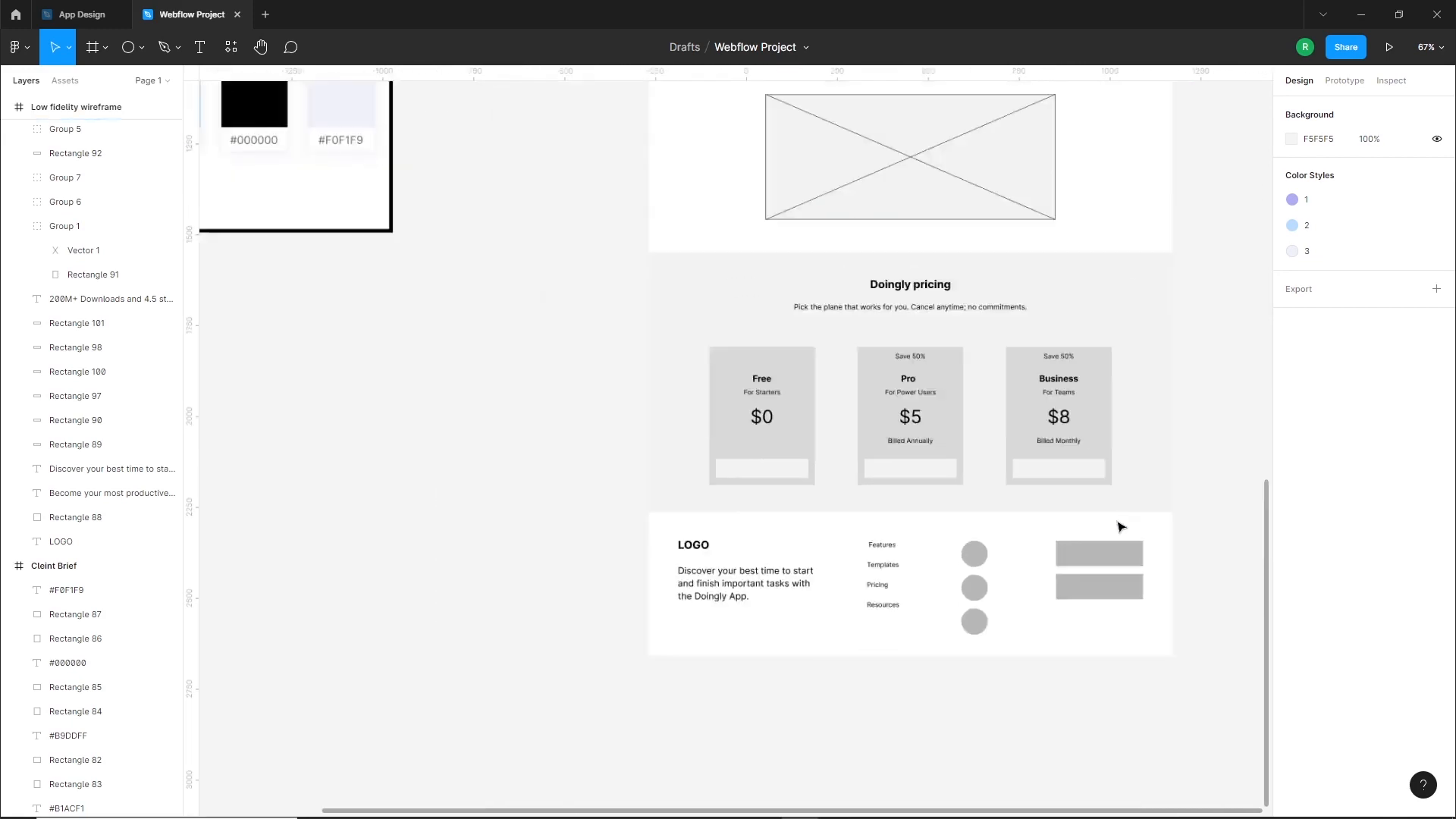
pyautogui.scroll(-3, 1121, 526)
pyautogui.scroll(10, 1057, 286)
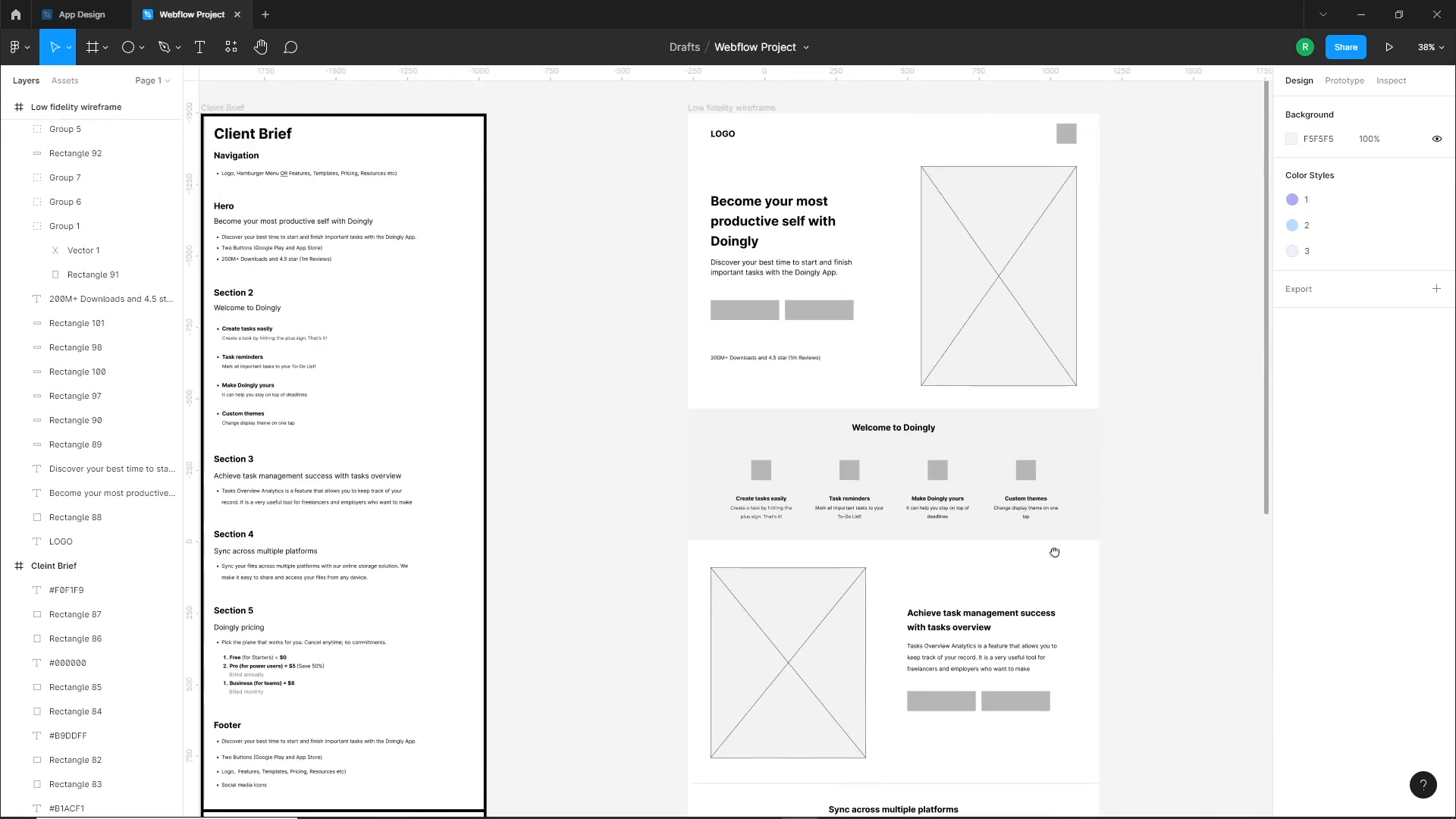
pyautogui.scroll(3, 1054, 552)
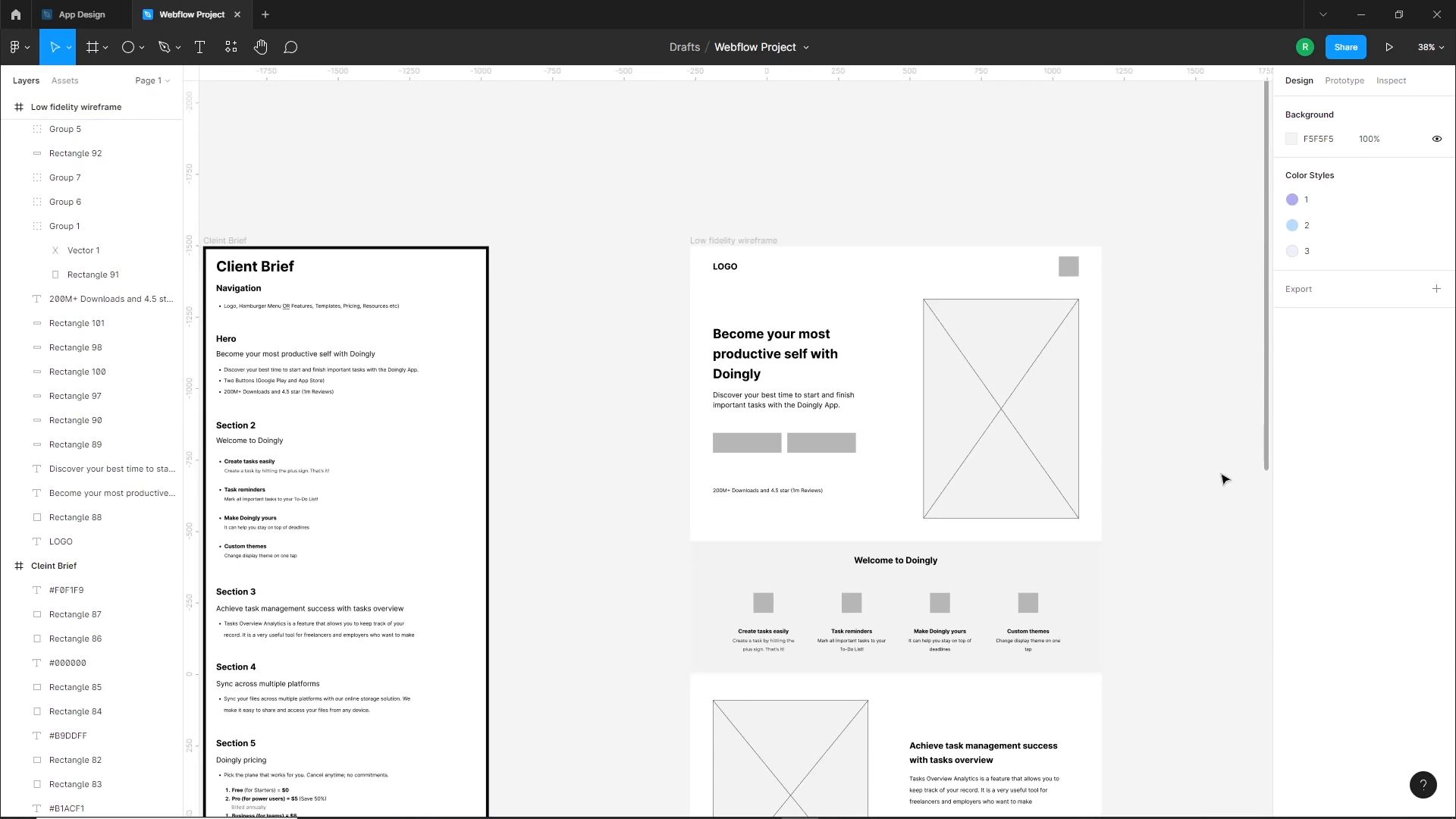
# Duplicate the Low fidelity wireframe frame beside the original and rename the copy "High fidelity wireframe/Design"
pyautogui.scroll(-2, 1166, 481)
pyautogui.moveTo(1167, 481); pyautogui.dragTo(825, 477)
pyautogui.click(426, 251)
pyautogui.moveTo(425, 251); pyautogui.dragTo(960, 256)
pyautogui.click(871, 294)
pyautogui.scroll(3, 1043, 235)
pyautogui.moveTo(1080, 258); pyautogui.dragTo(798, 274)
pyautogui.doubleClick(490, 298)
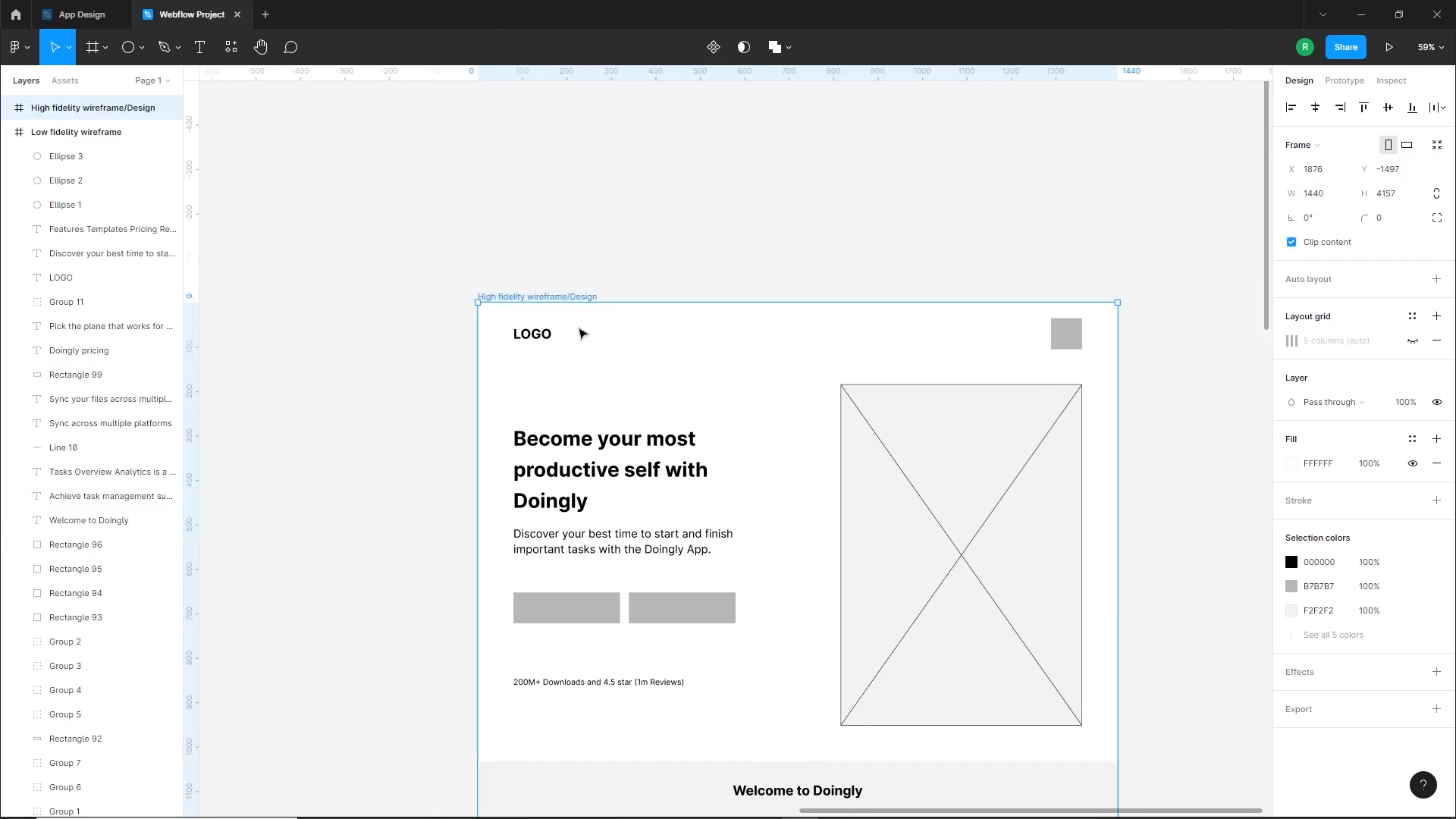
pyautogui.click(718, 224)
pyautogui.scroll(-1, 744, 349)
pyautogui.moveTo(757, 441); pyautogui.dragTo(751, 352)
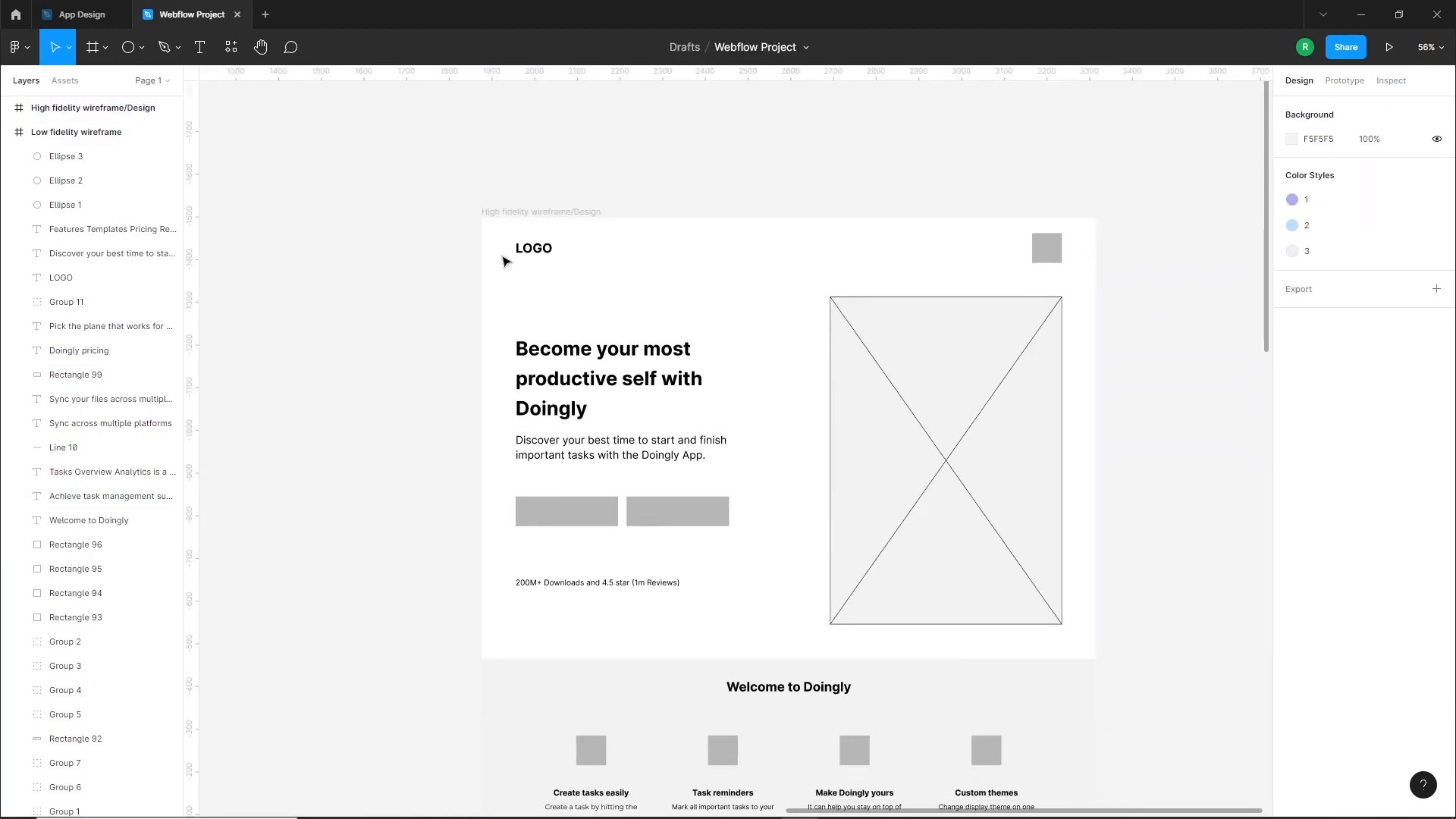
# Switch to the App Design file and copy the Doingly logo from the Welcome Screen
pyautogui.scroll(2, 929, 206)
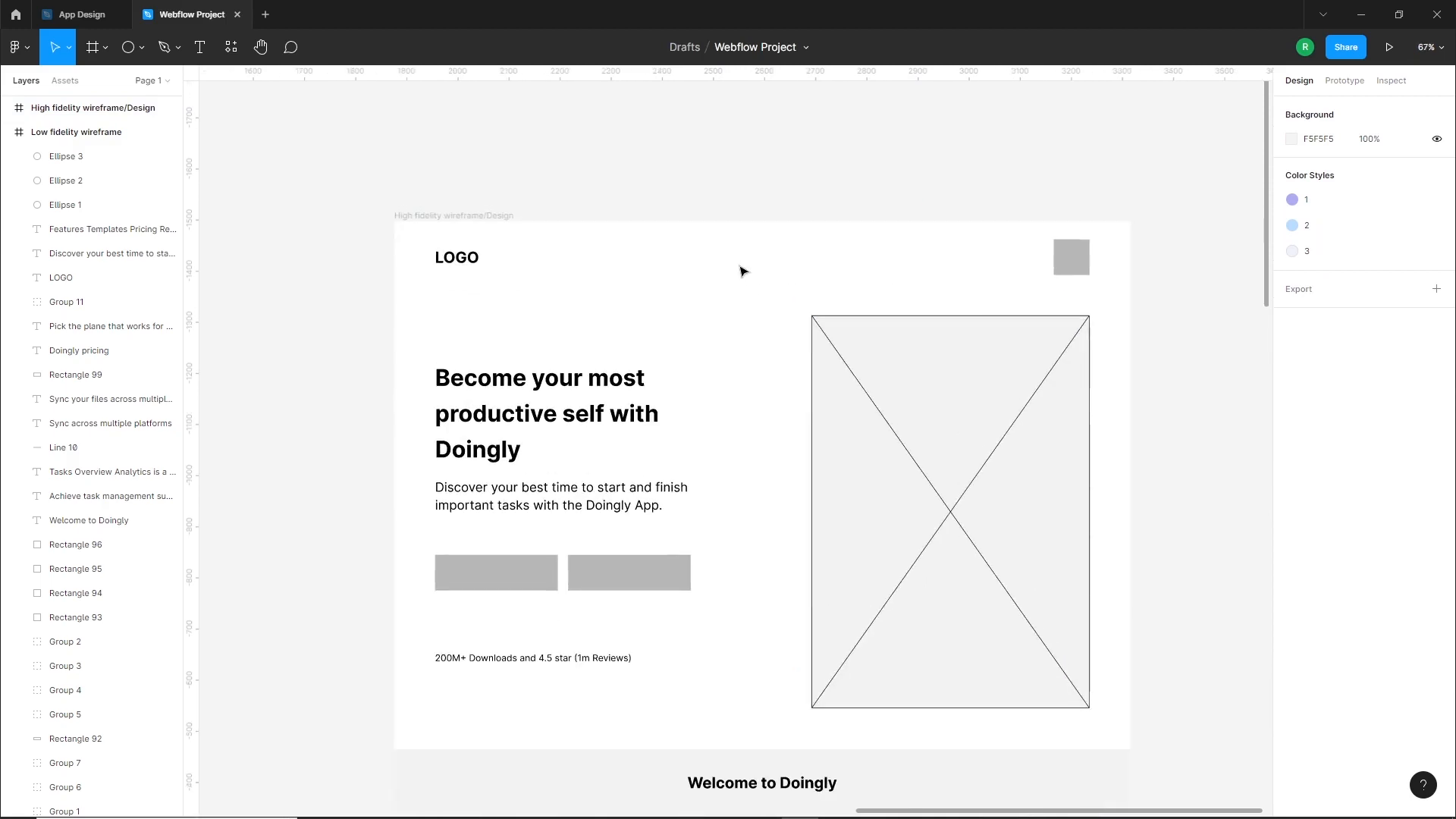
pyautogui.click(89, 15)
pyautogui.click(509, 259)
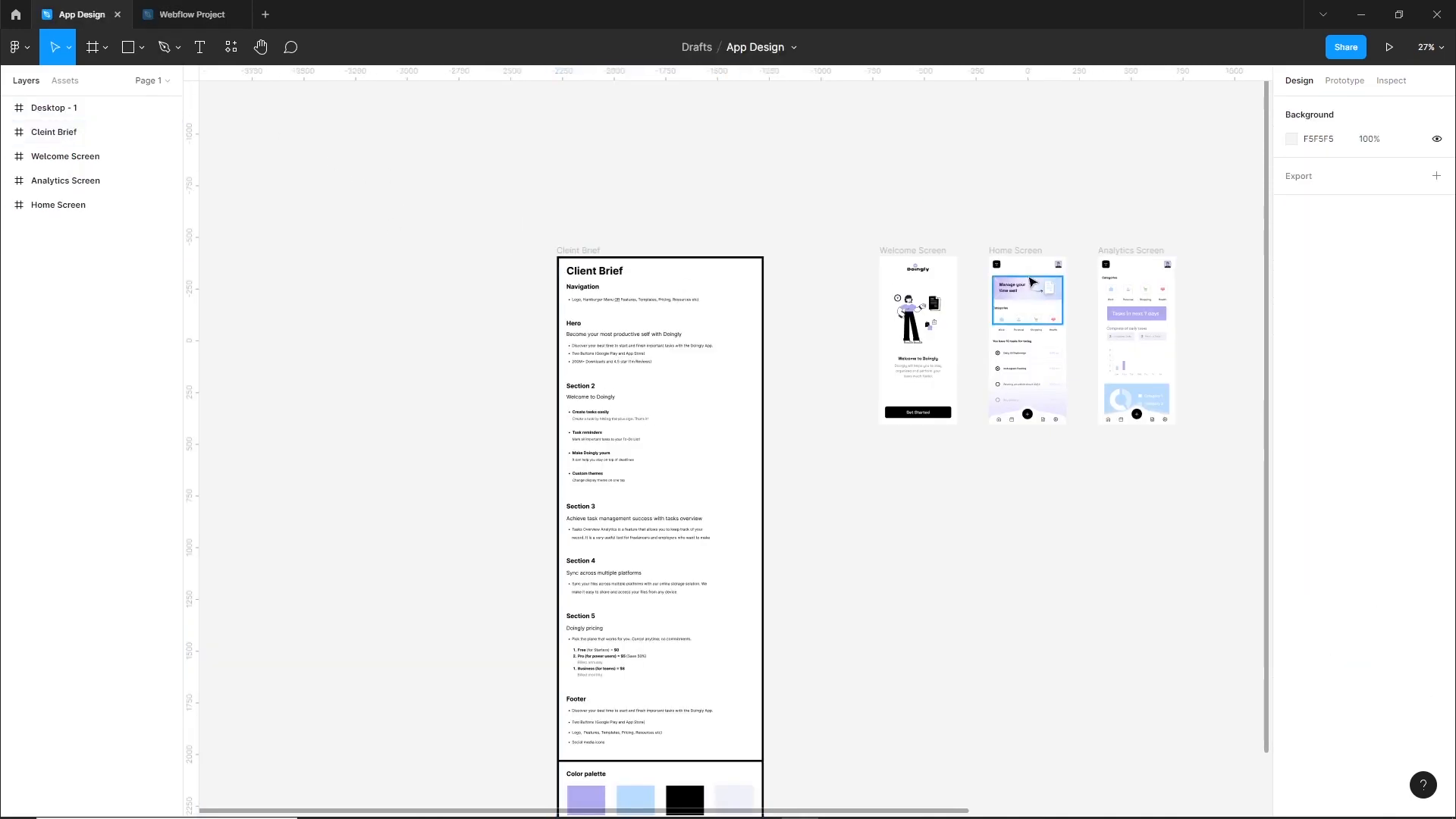
pyautogui.scroll(5, 1031, 282)
pyautogui.scroll(5, 927, 314)
pyautogui.click(711, 232)
pyautogui.hotkey('ctrl', 'c')
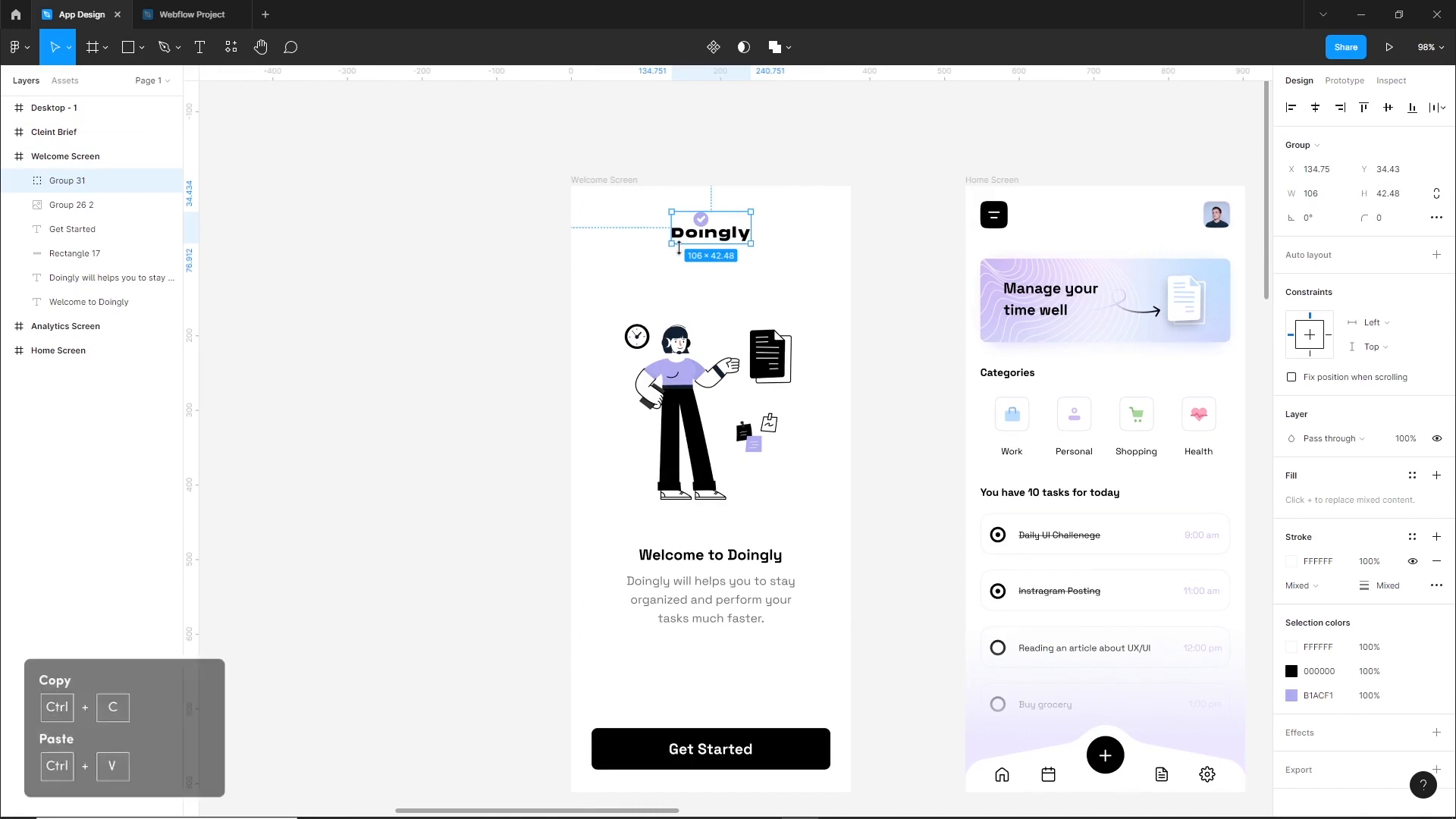
# Paste the Doingly logo into the high fidelity frame of the Webflow Project file and place it beside the LOGO text
pyautogui.click(211, 10)
pyautogui.hotkey('ctrl', 'v')
pyautogui.press('Escape')
pyautogui.moveTo(721, 443); pyautogui.dragTo(522, 263)
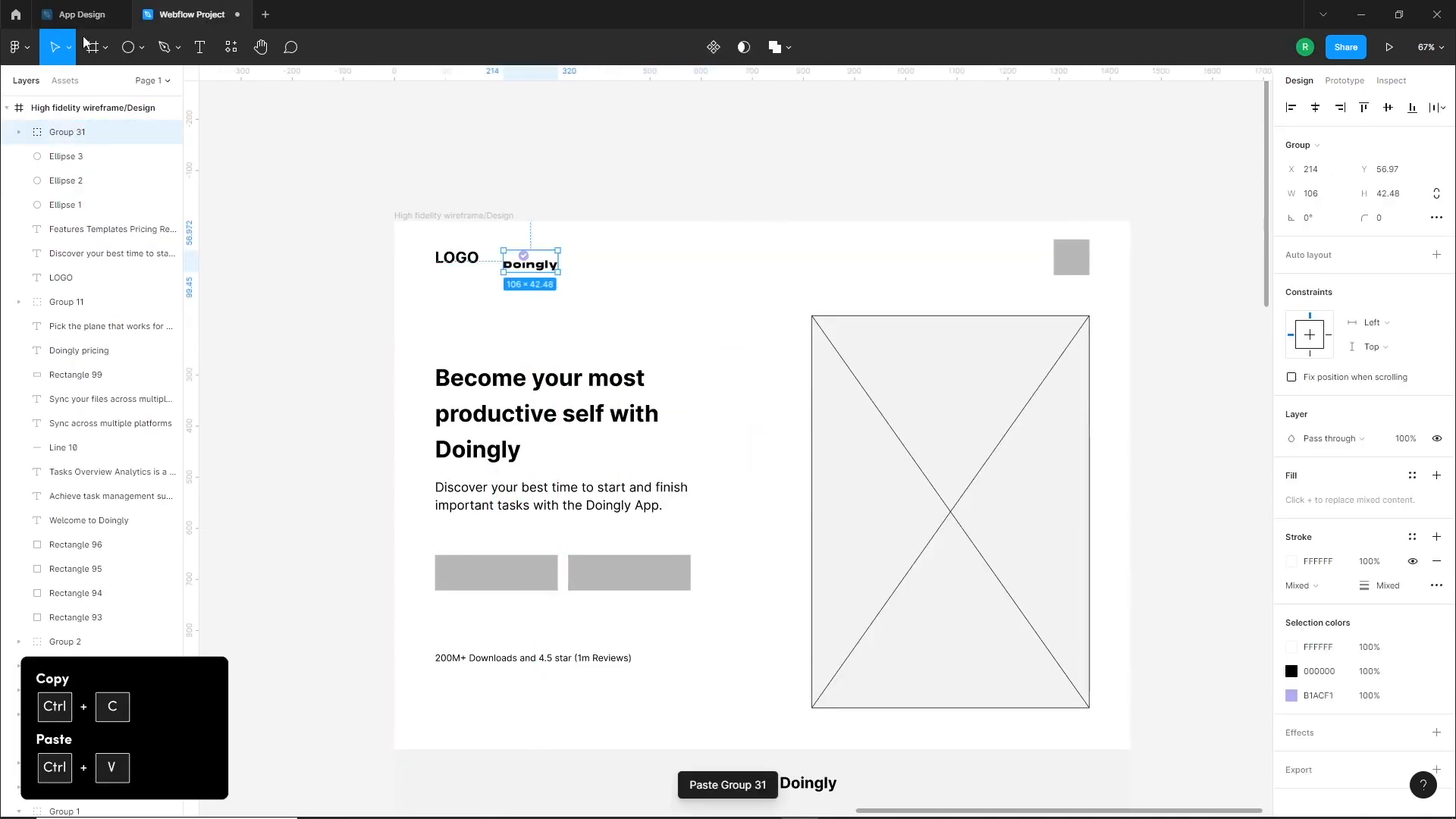
# Move the LOGO placeholder text above the high fidelity frame and put the Doingly logo in its place, with the Scale tool active
pyautogui.click(69, 50)
pyautogui.click(66, 102)
pyautogui.scroll(5, 660, 371)
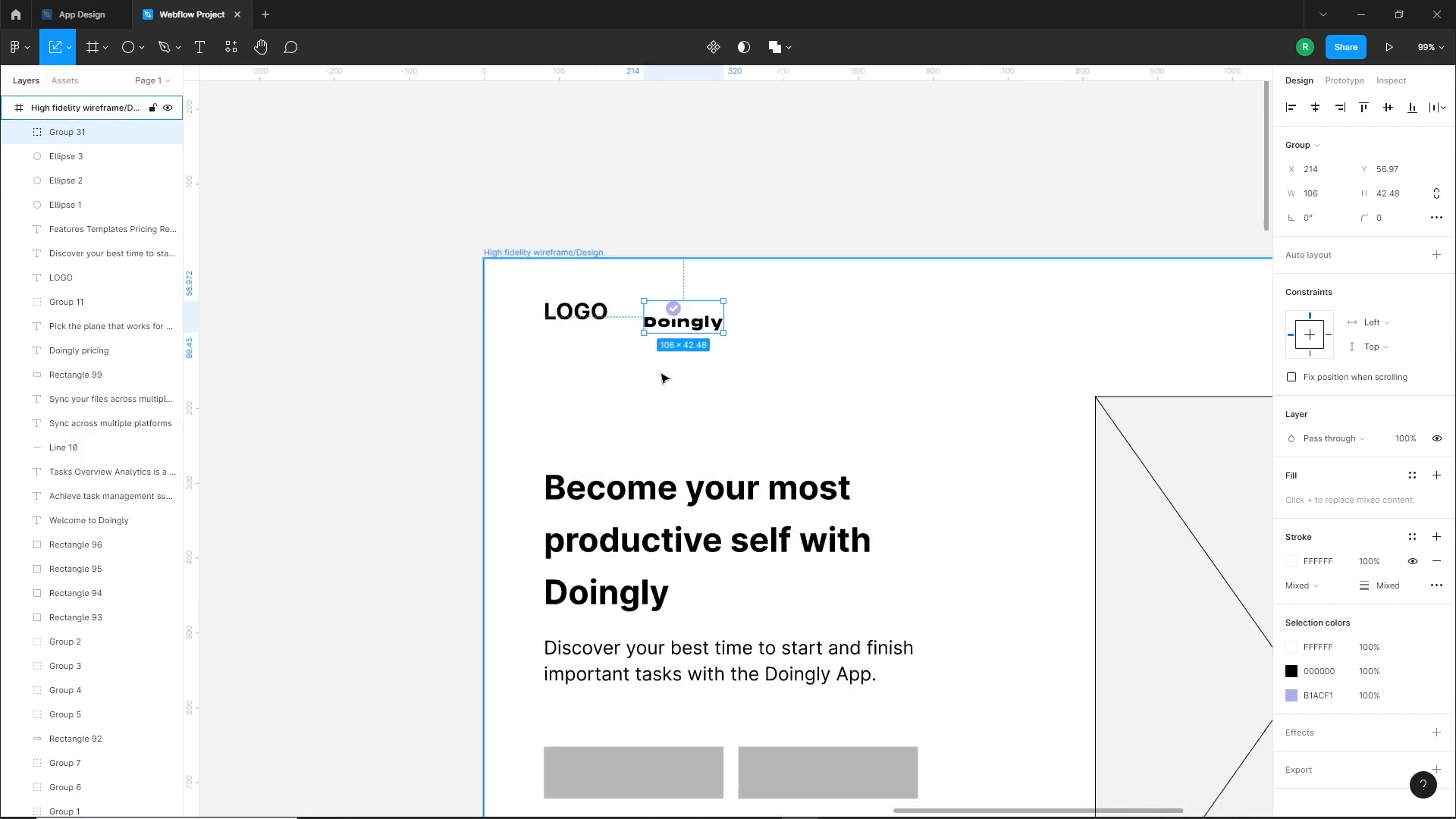
pyautogui.moveTo(542, 322); pyautogui.dragTo(559, 182)
pyautogui.moveTo(677, 336); pyautogui.dragTo(536, 318)
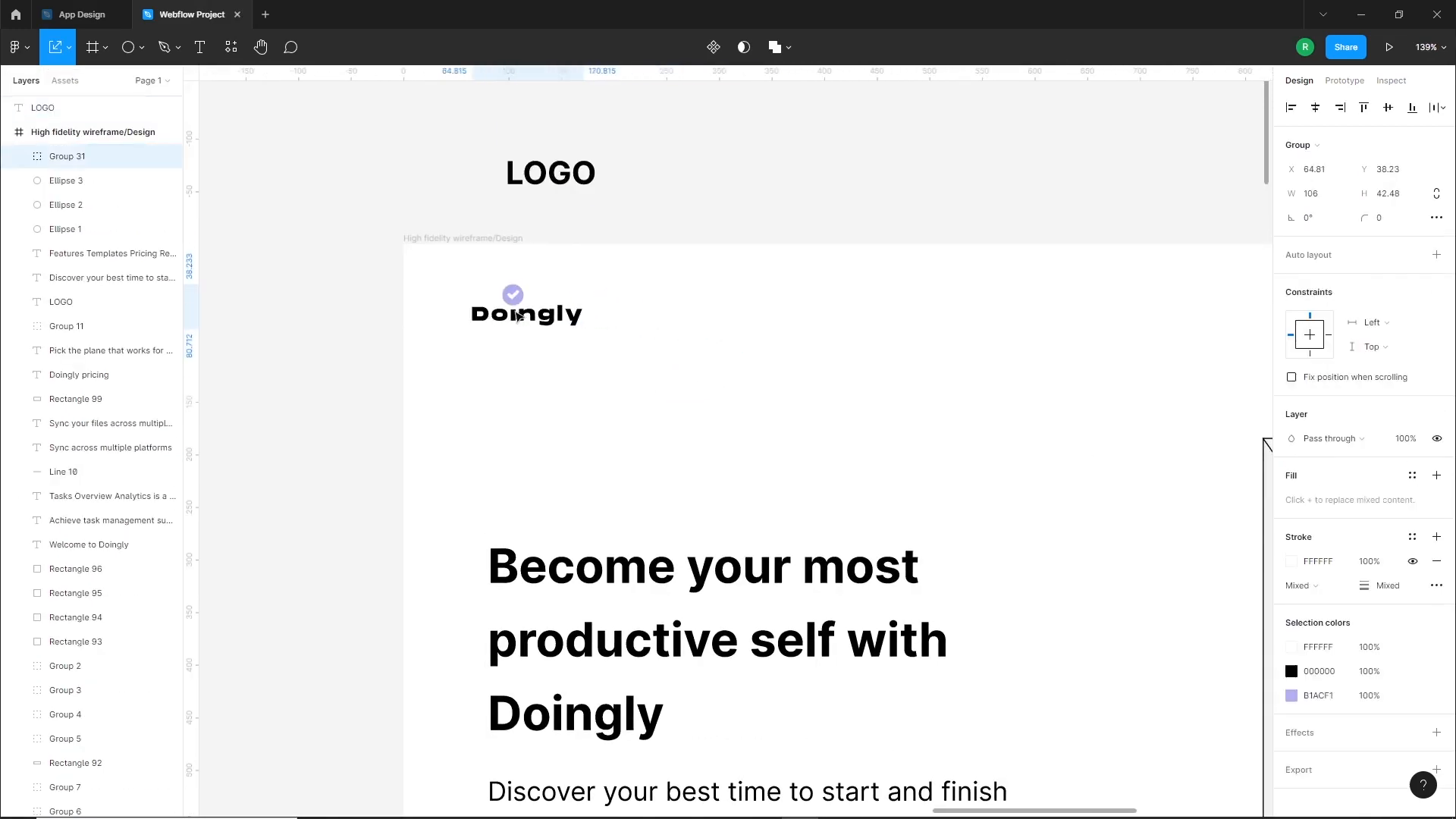
# Show the high fidelity frame's layout grid and align the Doingly logo with the first column's left edge at X 80
pyautogui.click(434, 240)
pyautogui.click(1413, 341)
pyautogui.click(348, 326)
pyautogui.click(562, 325)
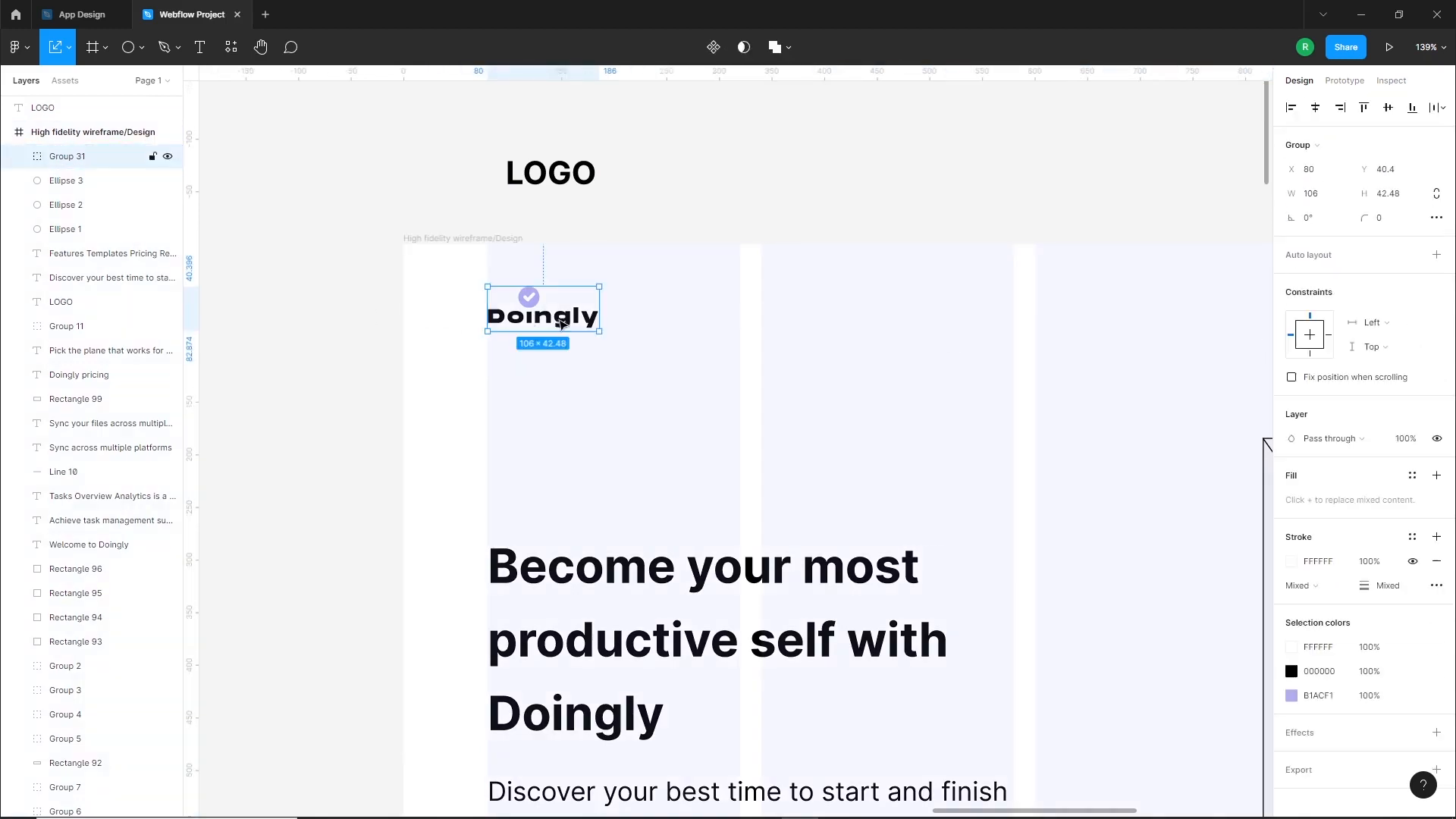
# Scale the Doingly logo up slightly in proportion and nudge it upward in the navigation bar
pyautogui.moveTo(598, 331); pyautogui.dragTo(624, 344)
pyautogui.click(592, 348)
pyautogui.moveTo(541, 329); pyautogui.dragTo(540, 323)
pyautogui.click(355, 364)
# Move the grey menu placeholder square out of the navigation bar to just above the high fidelity frame
pyautogui.scroll(-3, 942, 344)
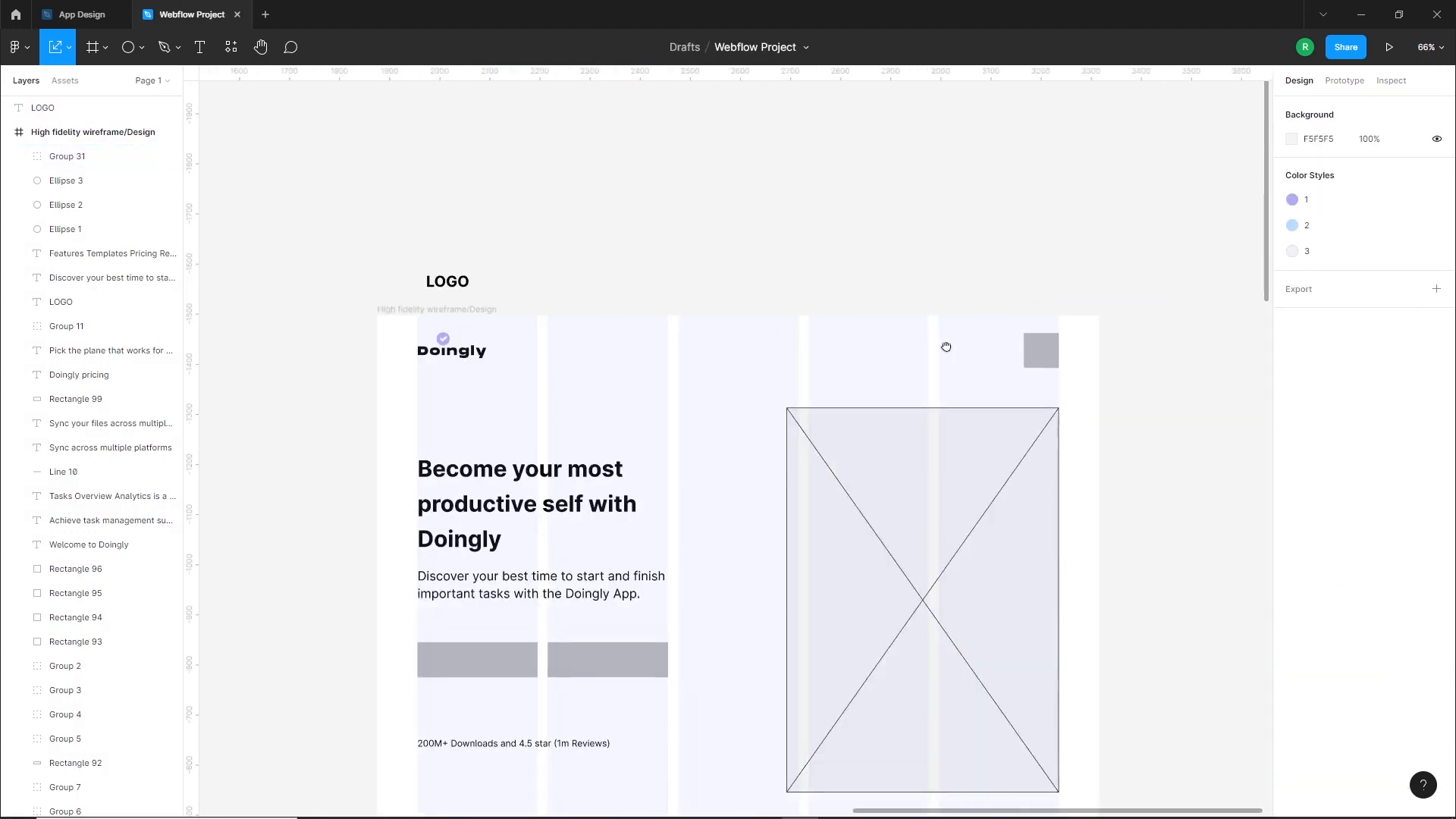
pyautogui.scroll(6, 986, 330)
pyautogui.scroll(2, 934, 353)
pyautogui.moveTo(919, 359); pyautogui.dragTo(897, 134)
# Draw a 70 px black horizontal line ending at the last column's right edge in the navigation bar, with a stroke of 4
pyautogui.click(142, 47)
pyautogui.click(84, 101)
pyautogui.moveTo(969, 311); pyautogui.dragTo(865, 314)
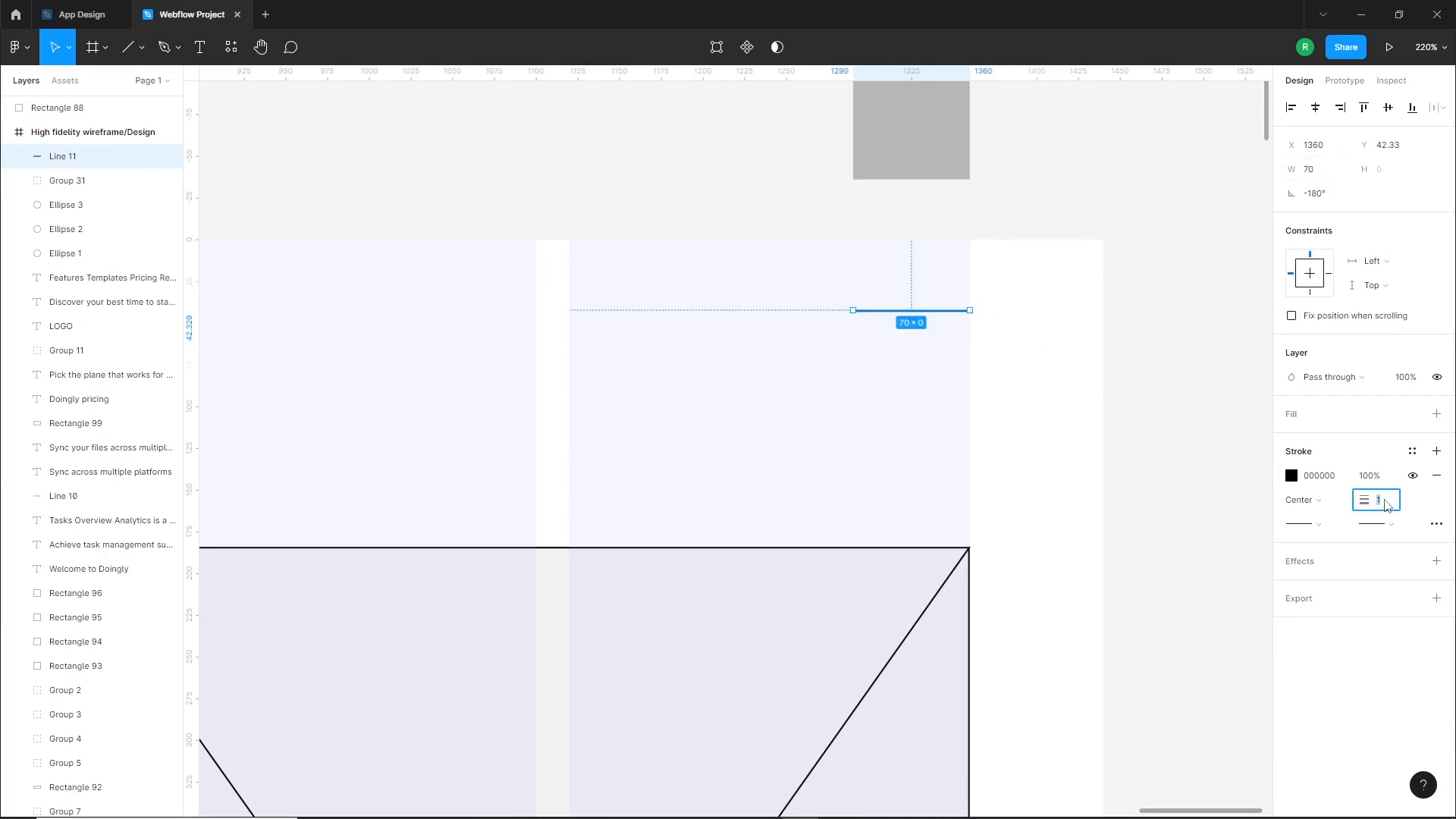
# Duplicate the menu line about 18 px below the first and group the two lines as a hamburger icon
pyautogui.moveTo(956, 312); pyautogui.dragTo(956, 349)
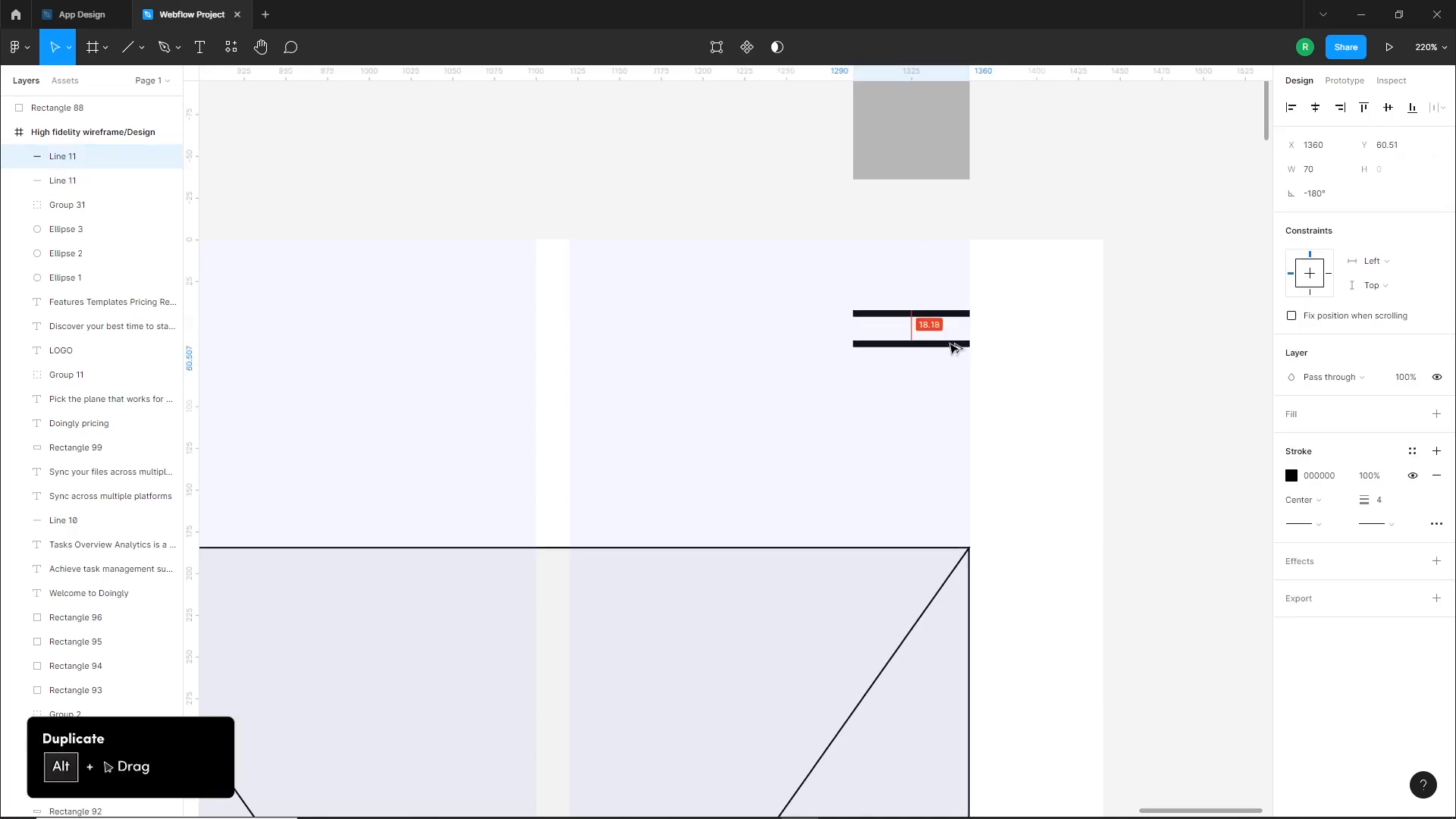
pyautogui.moveTo(955, 347); pyautogui.dragTo(955, 347)
pyautogui.click(952, 406)
pyautogui.moveTo(943, 412); pyautogui.dragTo(858, 296)
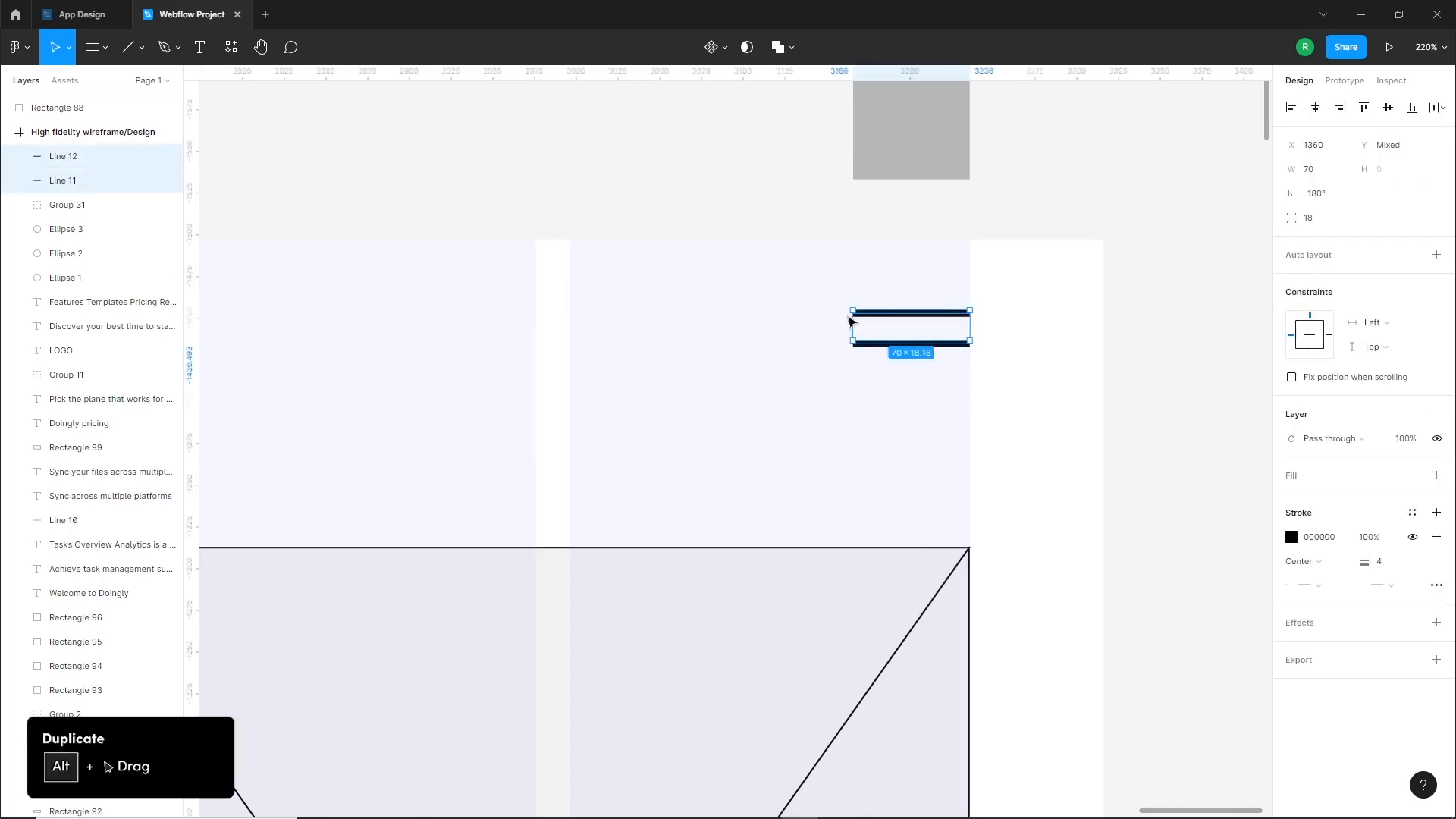
pyautogui.hotkey('ctrl', 'g')
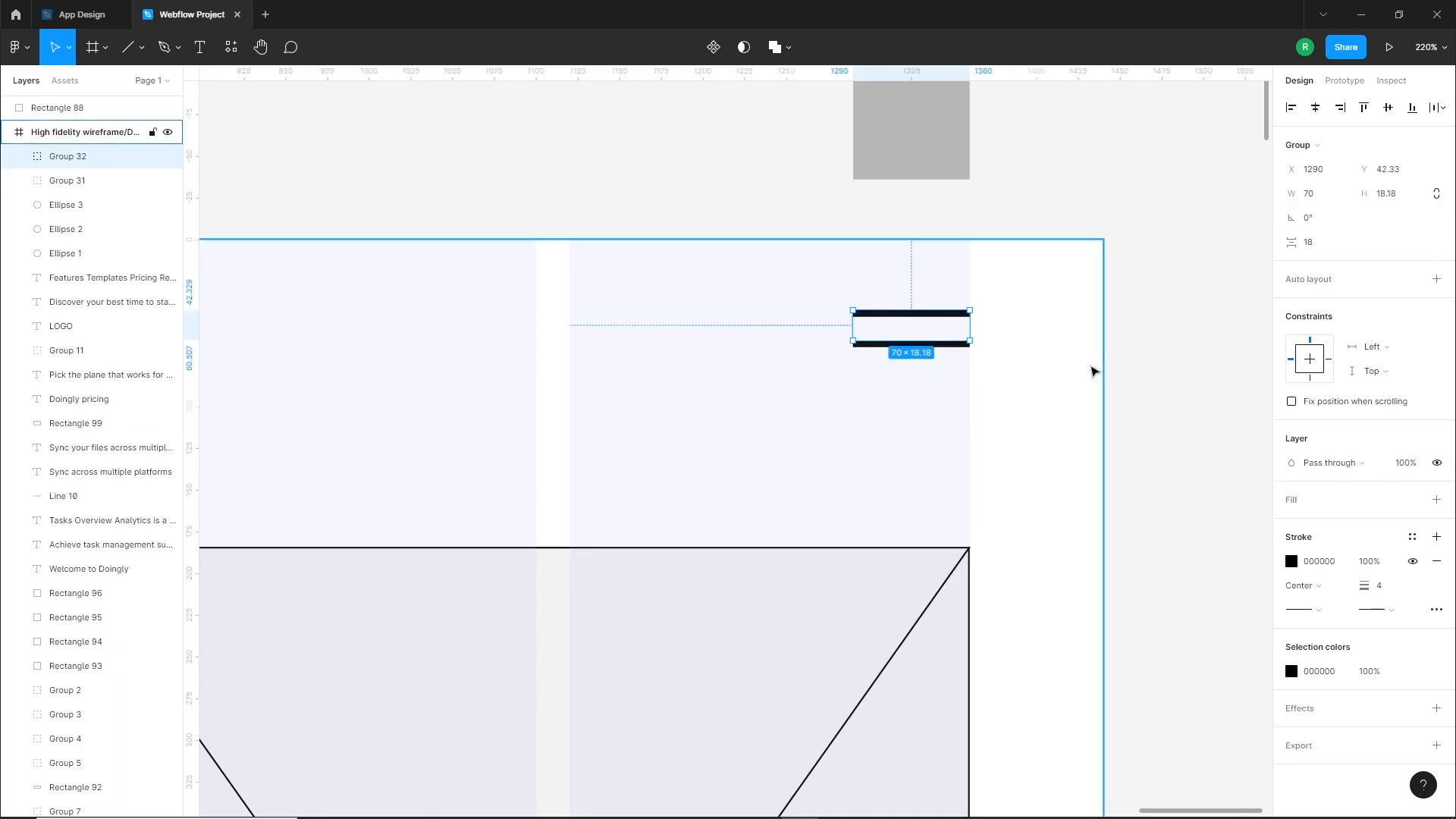
pyautogui.scroll(-10, 1110, 364)
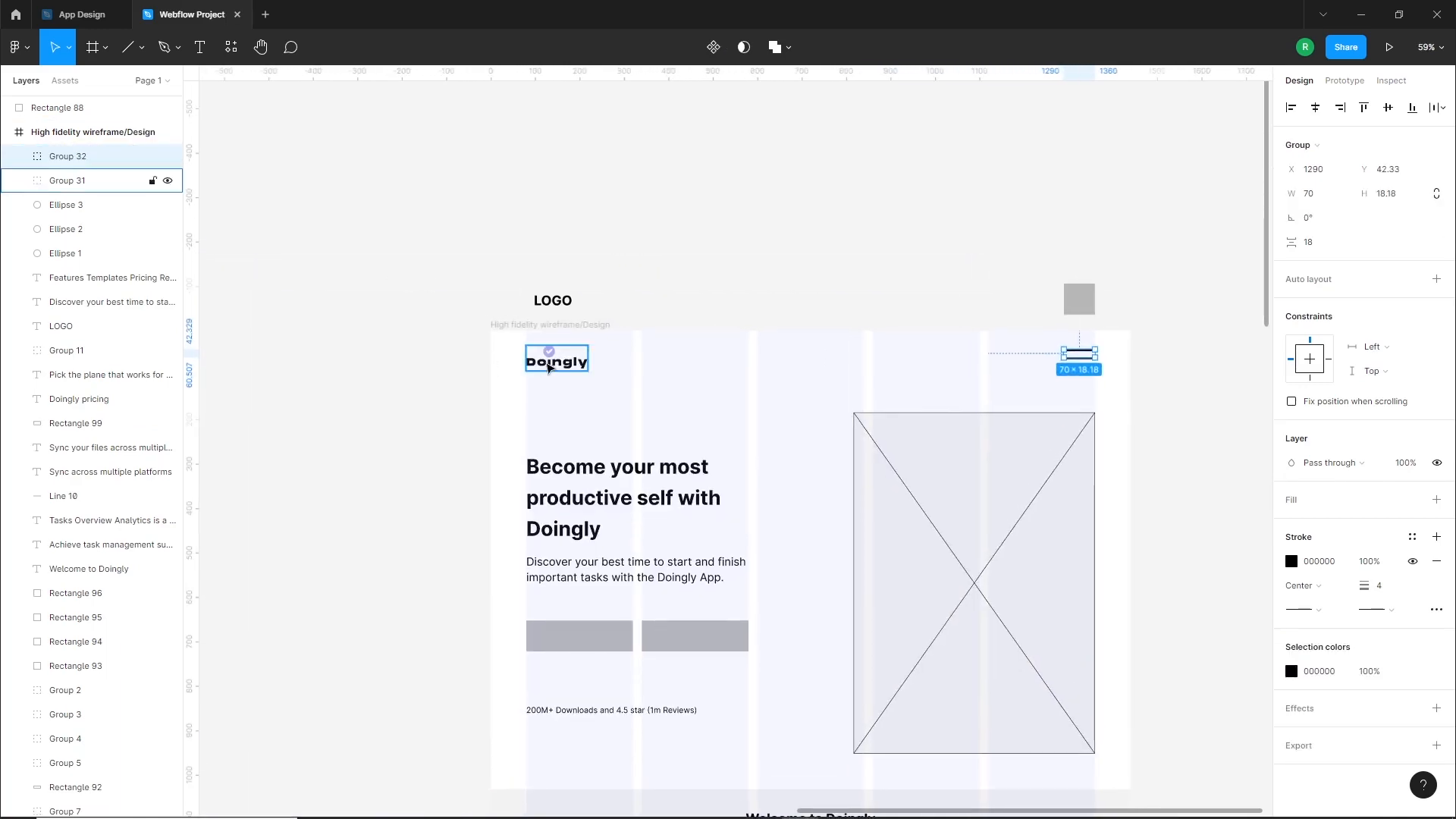
# Add a horizontal guide about 80 px below the high fidelity frame's top and fit the grey square, about 70 × 80 px, above it
pyautogui.click(1036, 337)
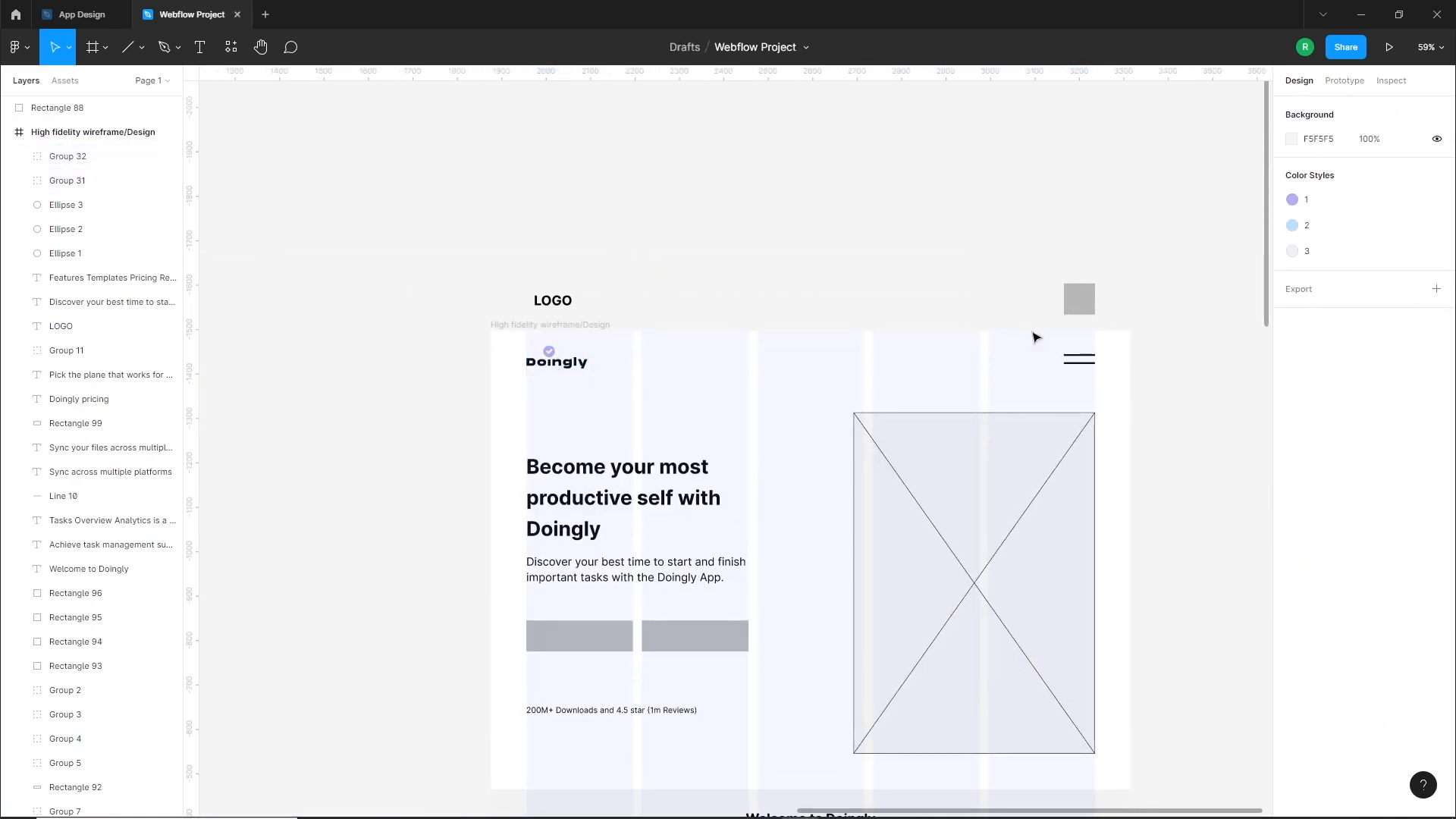
pyautogui.scroll(5, 1126, 447)
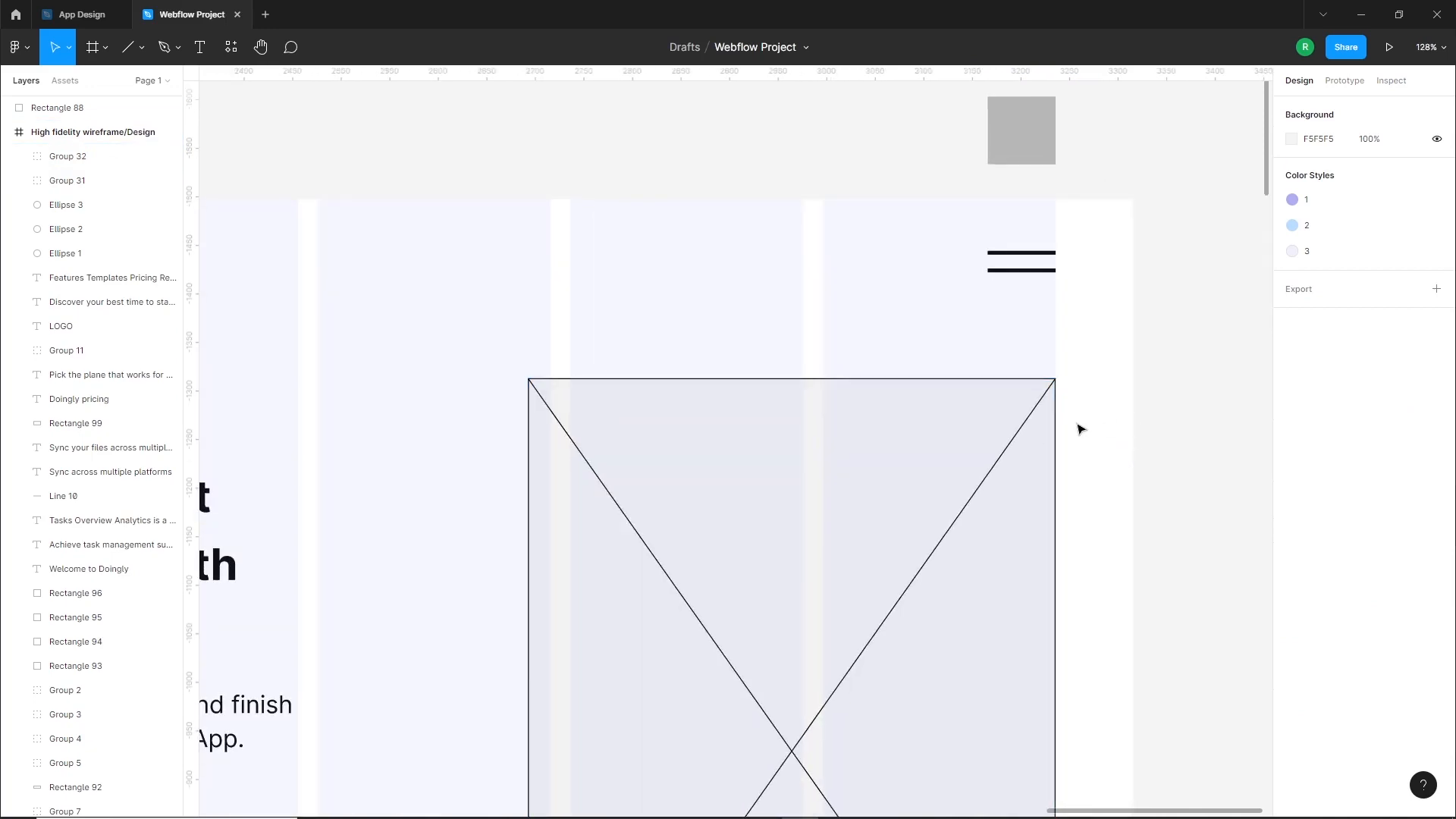
pyautogui.moveTo(572, 76); pyautogui.dragTo(777, 278)
pyautogui.click(1031, 270)
pyautogui.moveTo(1021, 157); pyautogui.dragTo(876, 267)
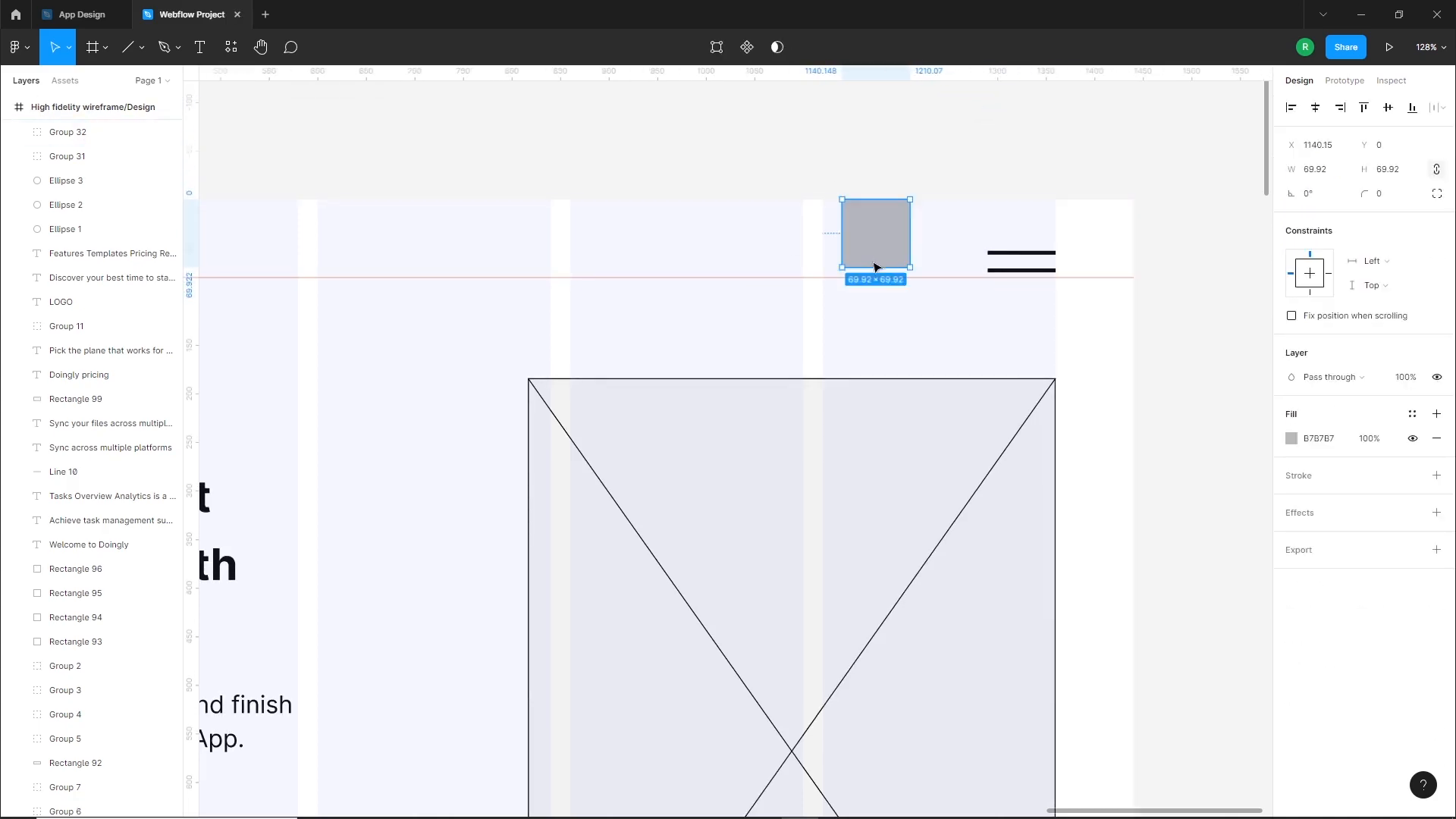
# Centre the hamburger menu icon vertically on the grey square in the navigation bar
pyautogui.click(962, 299)
pyautogui.click(1022, 253)
pyautogui.keyDown('shift'); pyautogui.click(886, 243); pyautogui.keyUp('shift')
pyautogui.click(1388, 108)
pyautogui.click(1076, 135)
# Centre the Doingly logo vertically on the grey square and remove the horizontal guide below the navigation bar
pyautogui.click(886, 241)
pyautogui.scroll(-5, 1189, 302)
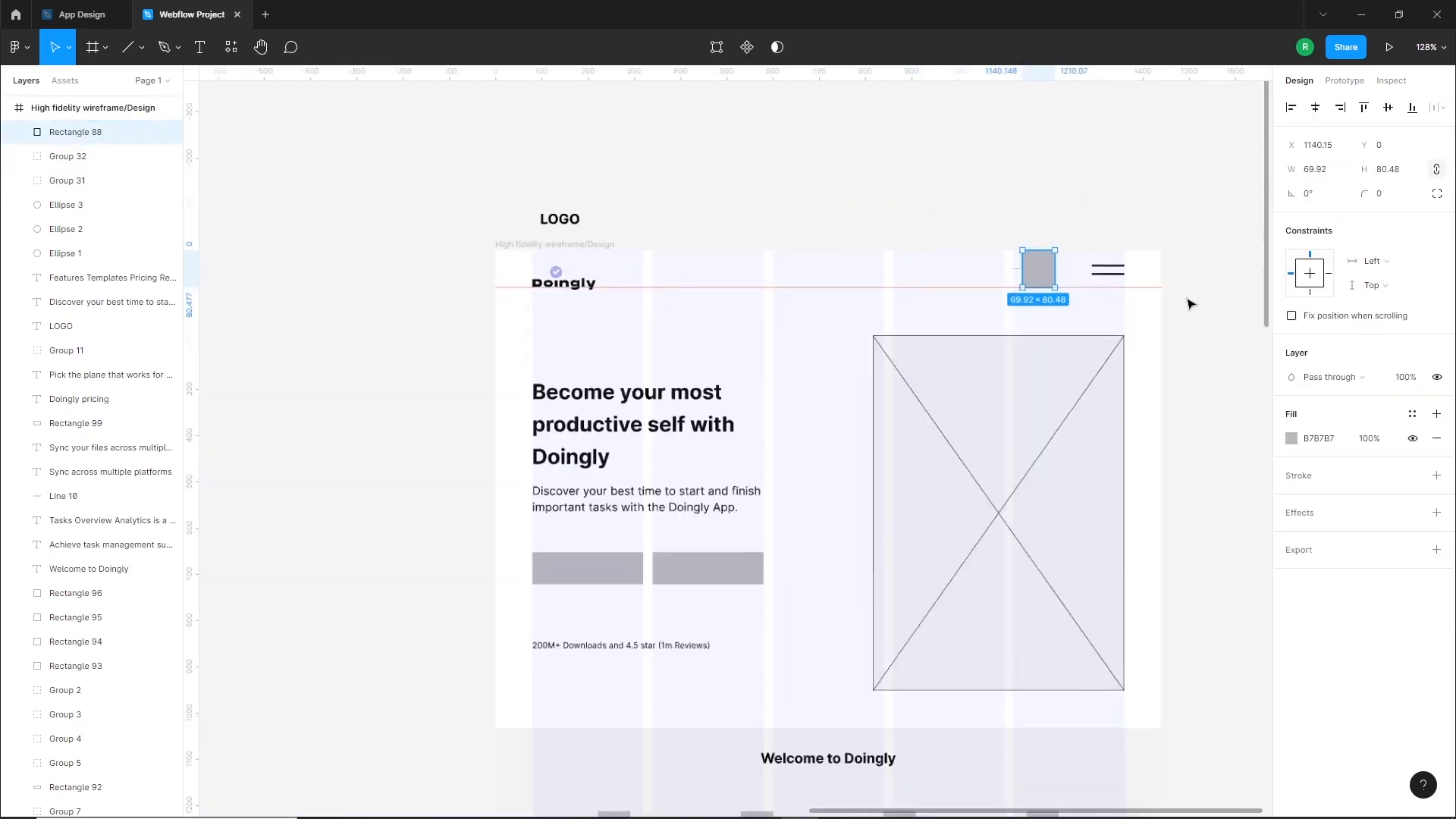
pyautogui.click(1035, 291)
pyautogui.click(638, 284)
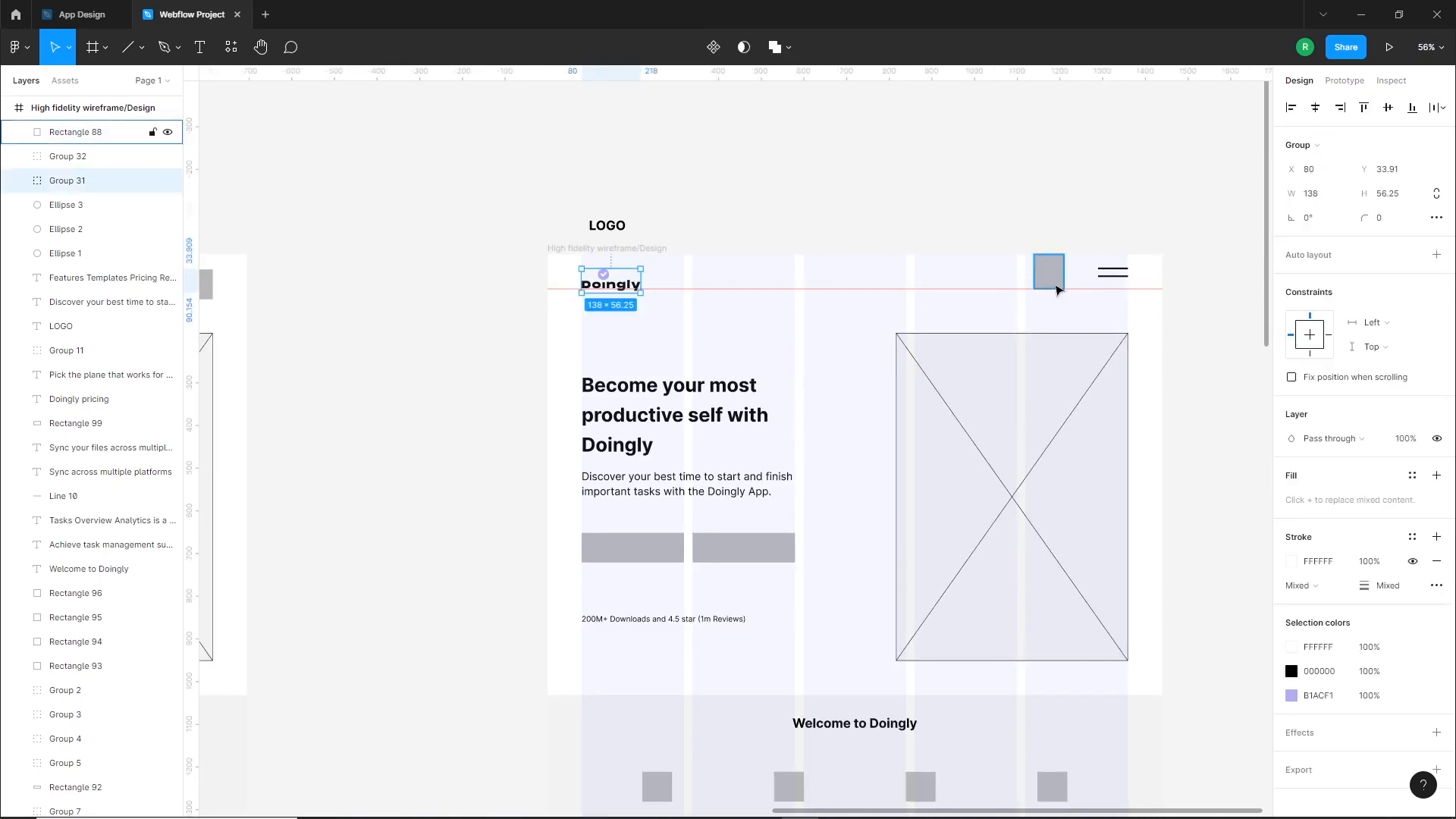
pyautogui.keyDown('shift'); pyautogui.click(1050, 272); pyautogui.keyUp('shift')
pyautogui.click(1388, 114)
pyautogui.click(687, 277)
pyautogui.click(635, 278)
pyautogui.click(810, 305)
pyautogui.moveTo(888, 289); pyautogui.dragTo(851, 74)
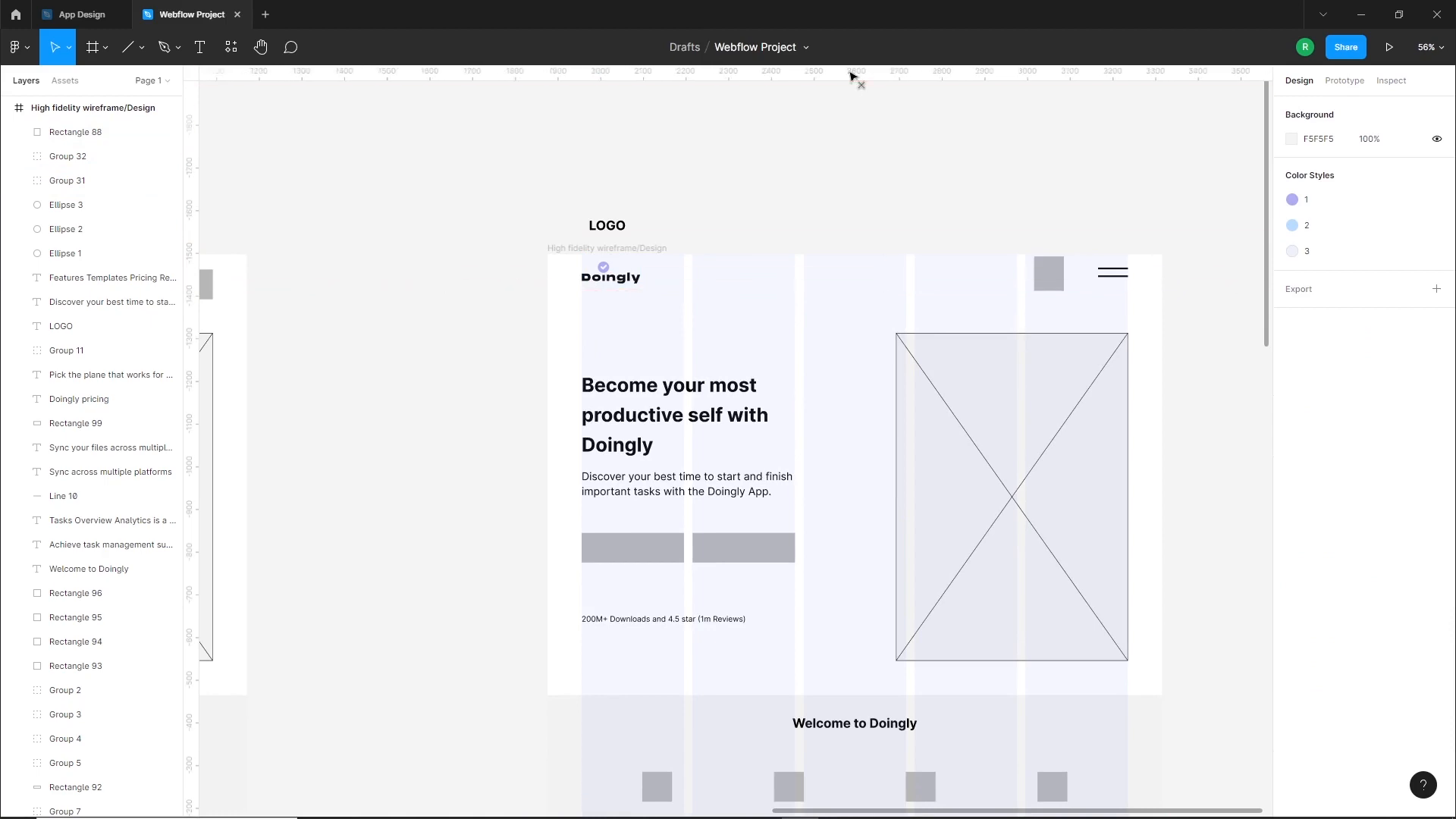
# Move the hero image placeholder up to just below the hamburger icon and delete the grey square from the navigation bar
pyautogui.scroll(-1, 956, 301)
pyautogui.click(1016, 200)
pyautogui.scroll(2, 1015, 202)
pyautogui.moveTo(1068, 316); pyautogui.dragTo(1067, 258)
pyautogui.click(1066, 163)
pyautogui.press('Delete')
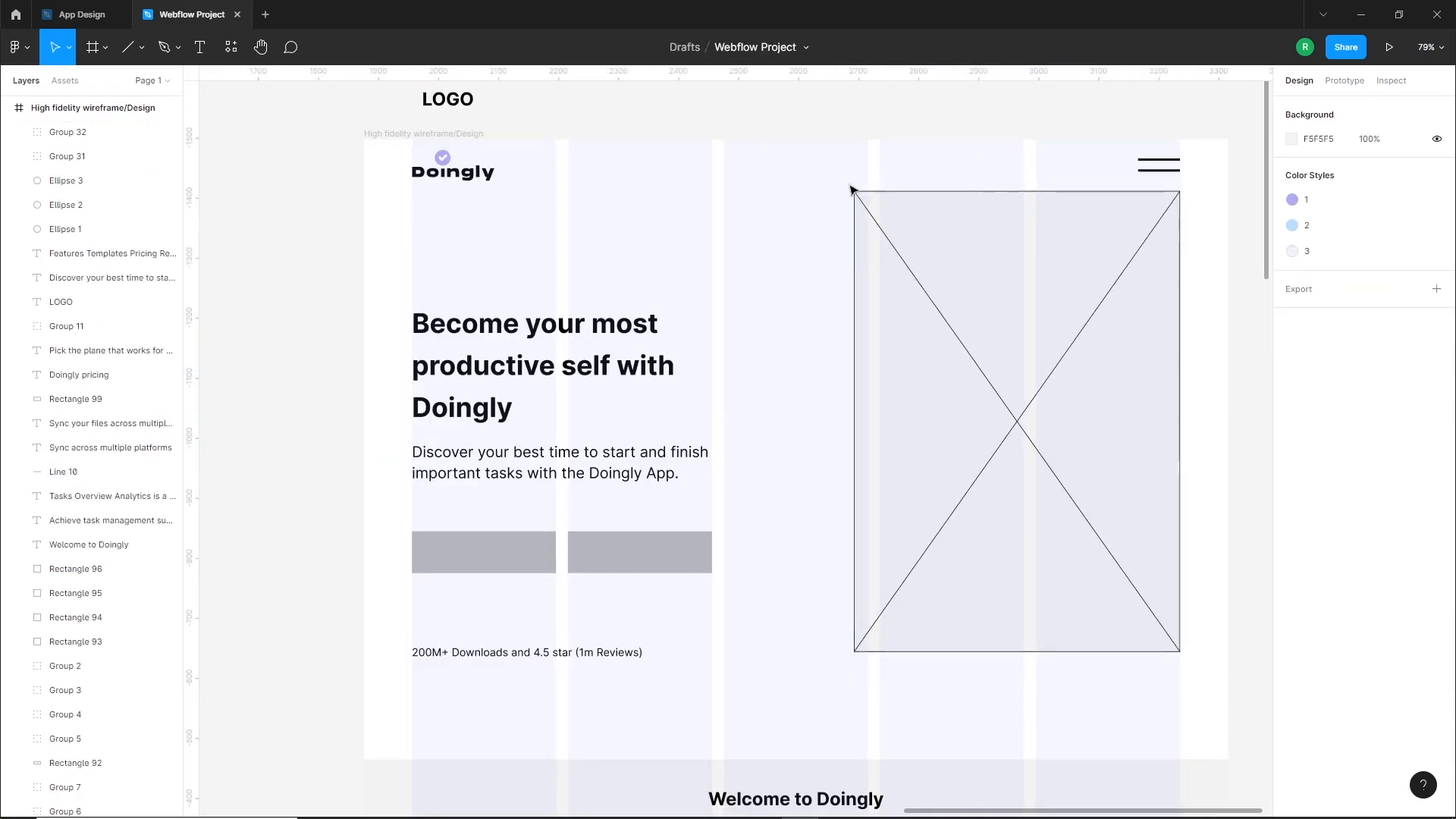
# Check the fonts section of the client brief for the typefaces specified for the landing page
pyautogui.click(516, 339)
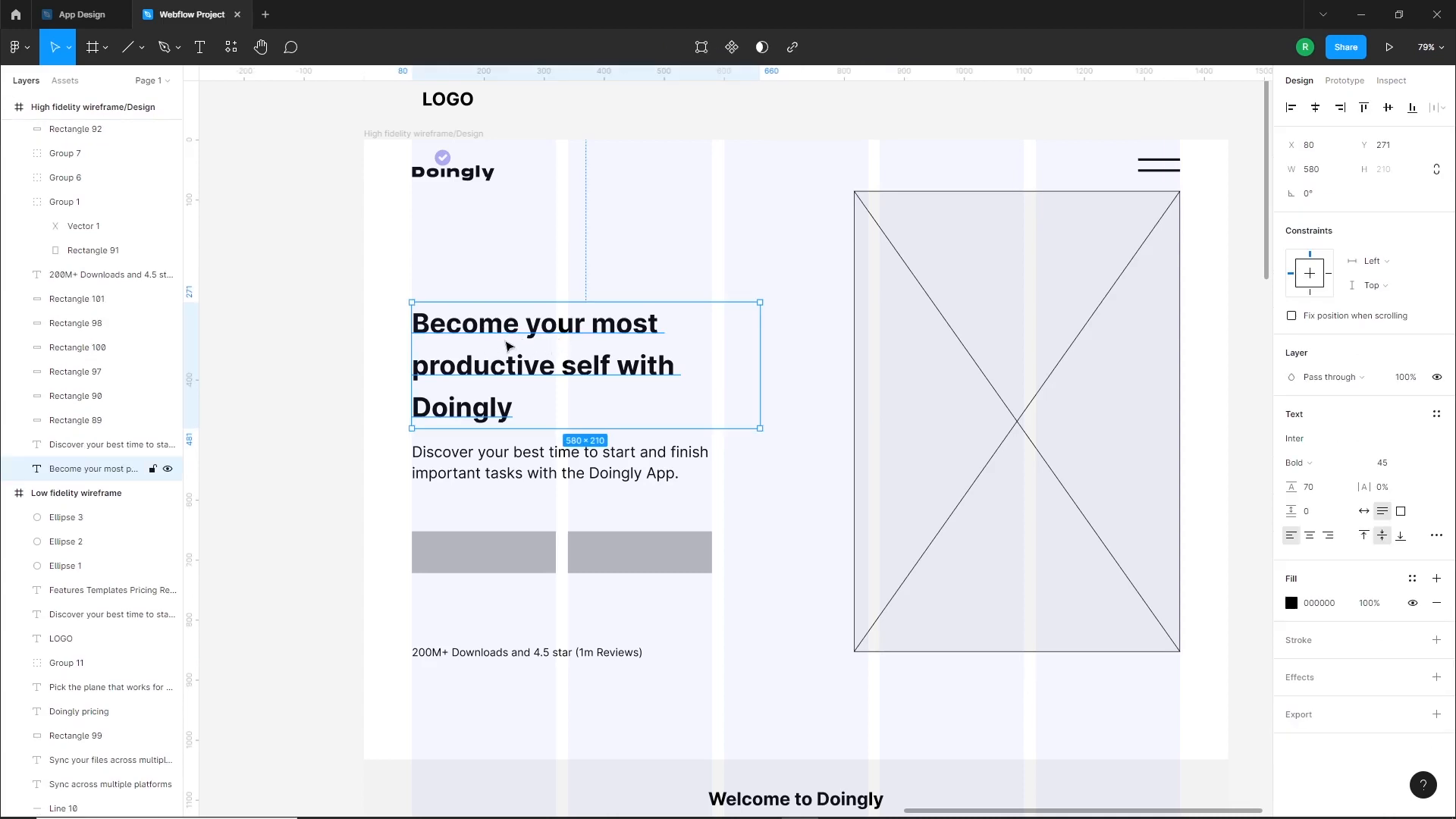
pyautogui.scroll(-5, 937, 400)
pyautogui.moveTo(550, 522); pyautogui.dragTo(753, 1)
pyautogui.moveTo(449, 586); pyautogui.dragTo(944, 579)
pyautogui.scroll(10, 540, 436)
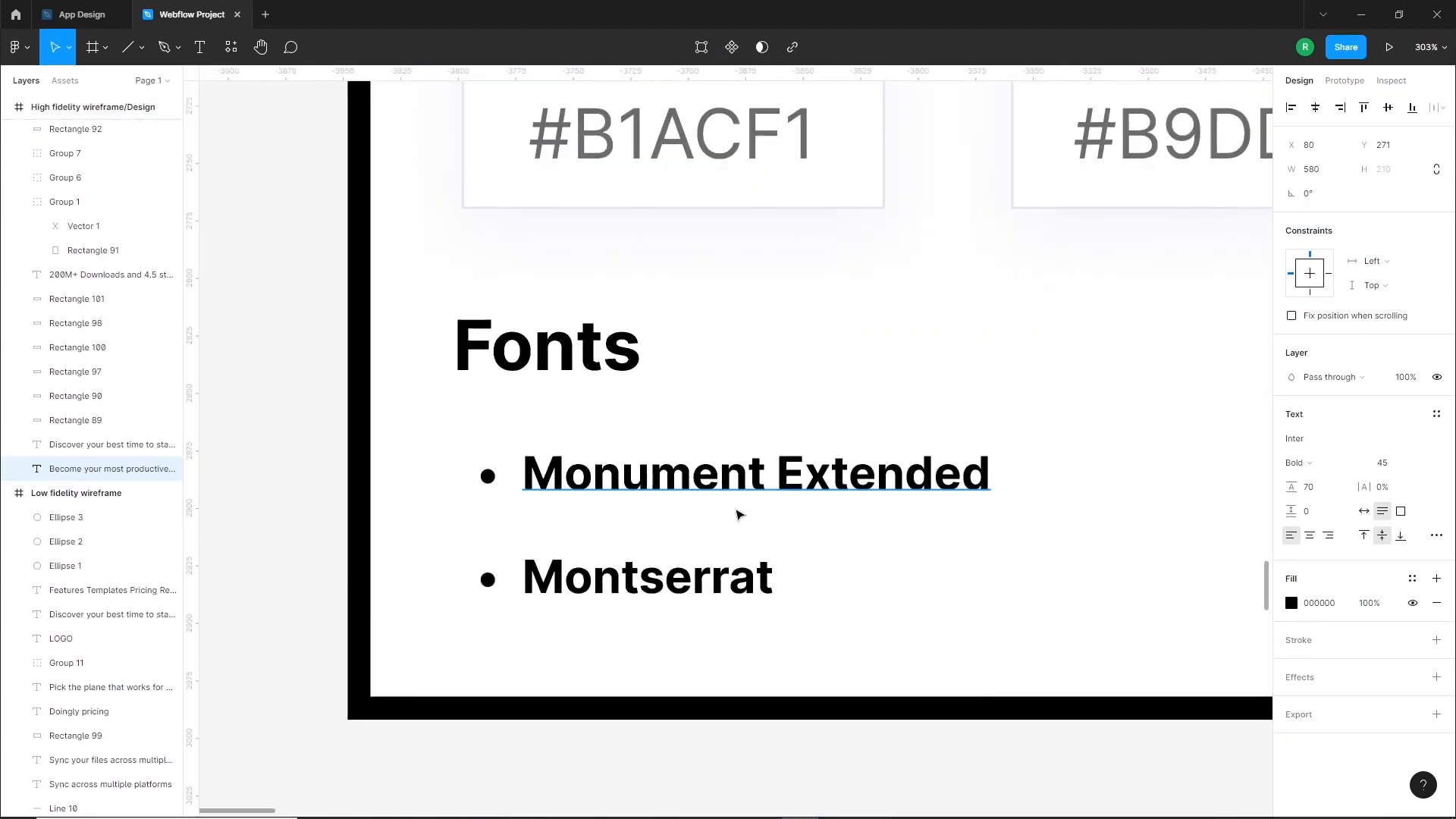
pyautogui.scroll(-8, 548, 551)
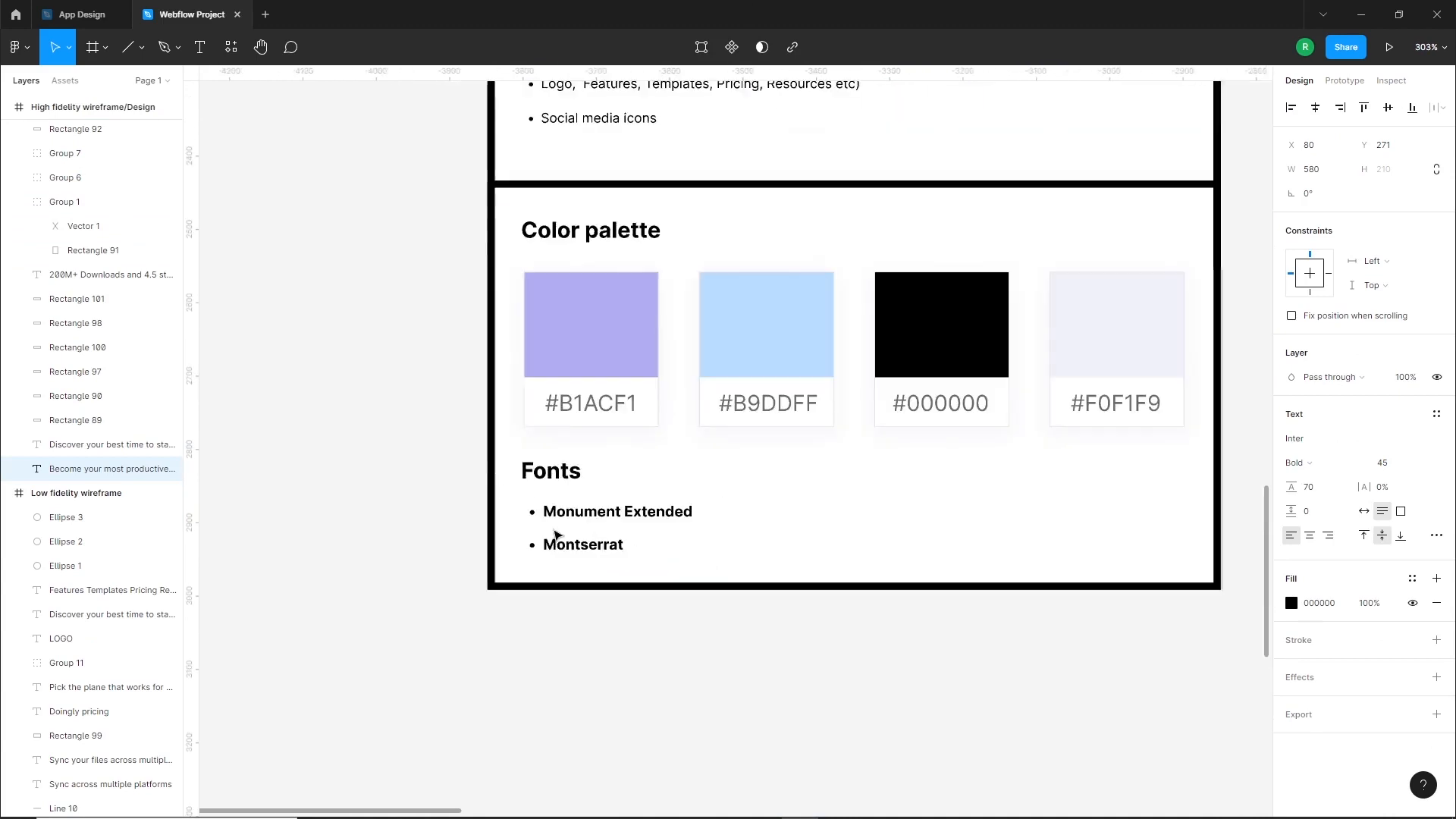
pyautogui.moveTo(1026, 370); pyautogui.dragTo(286, 516)
pyautogui.moveTo(921, 335); pyautogui.dragTo(595, 432)
pyautogui.moveTo(1025, 278); pyautogui.dragTo(785, 456)
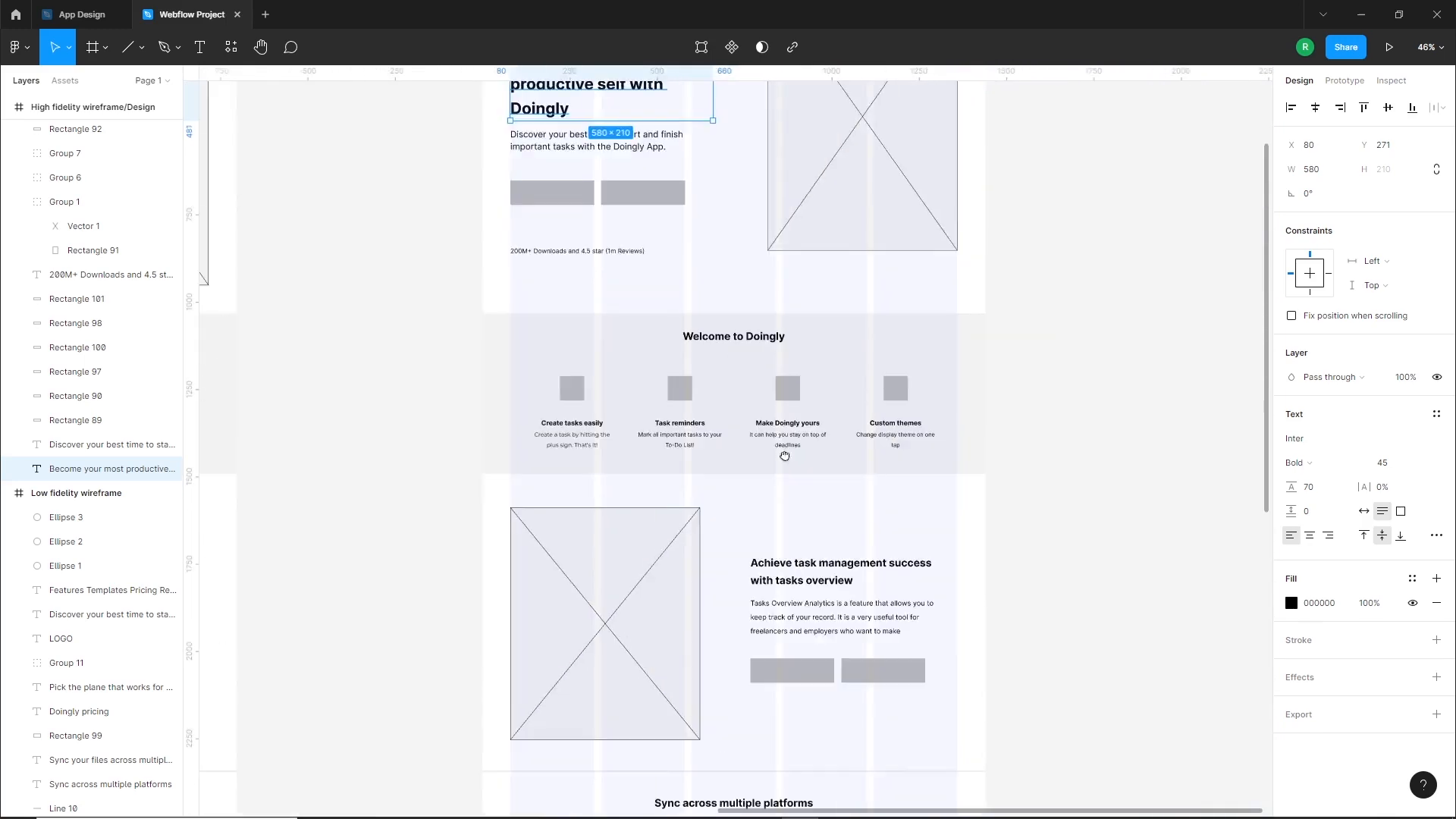
# Set the hero heading's font to Monument Extended Ultrabold
pyautogui.scroll(3, 683, 409)
pyautogui.scroll(5, 661, 368)
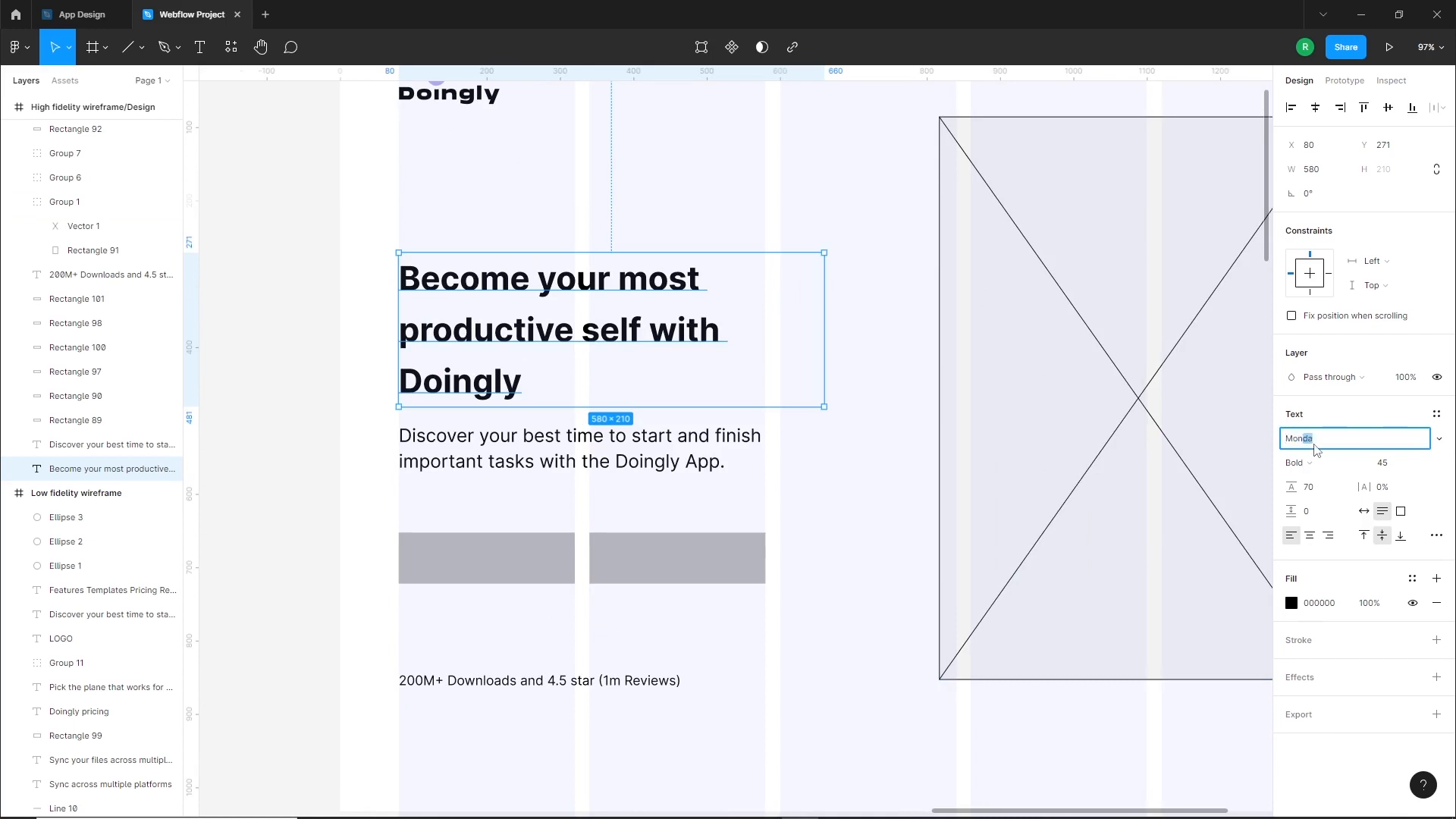
pyautogui.press('Return')
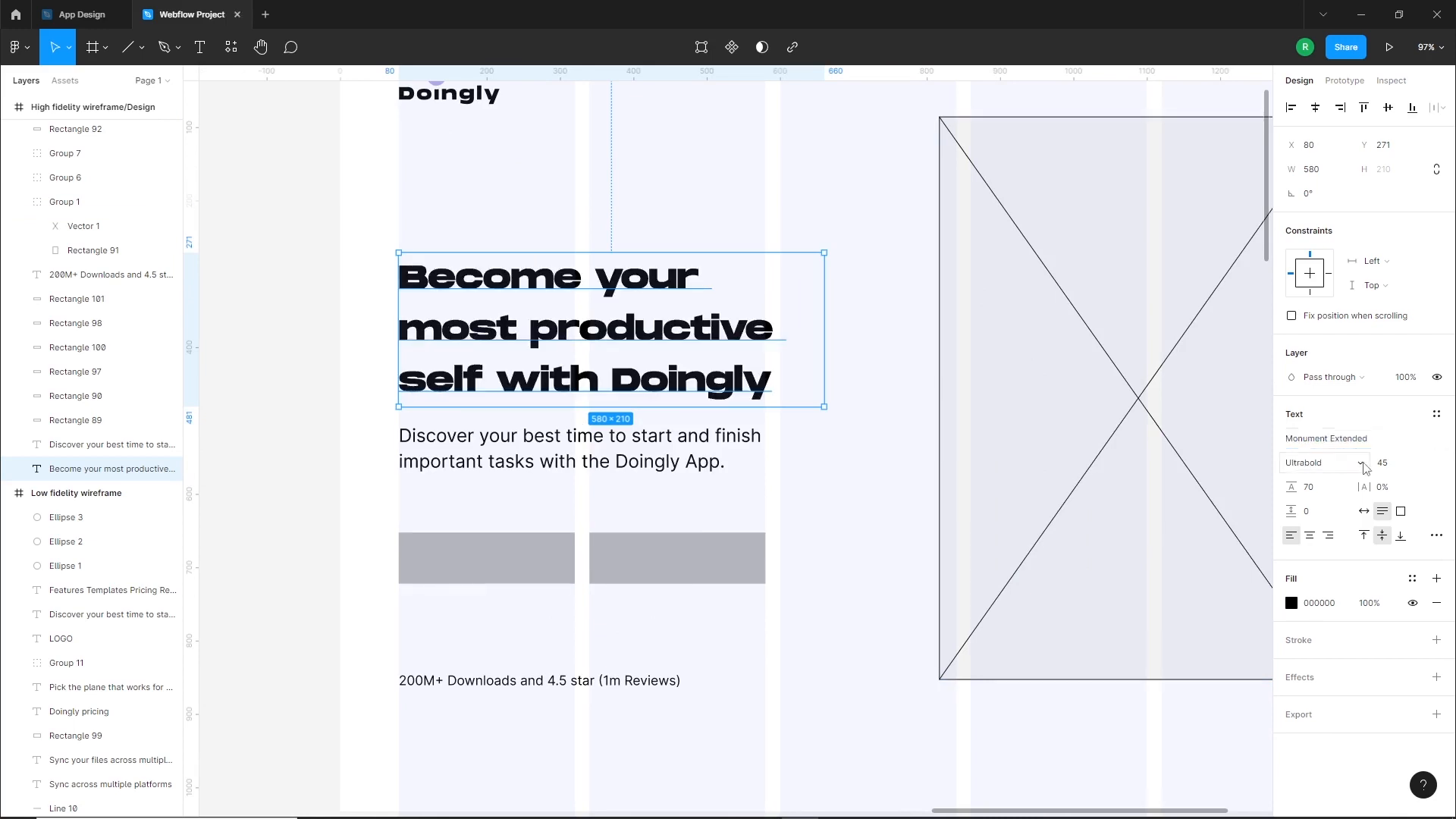
pyautogui.click(337, 333)
# Widen the gap under the hero heading by nudging the paragraph down slightly and the heading up to Y about 258
pyautogui.scroll(3, 364, 325)
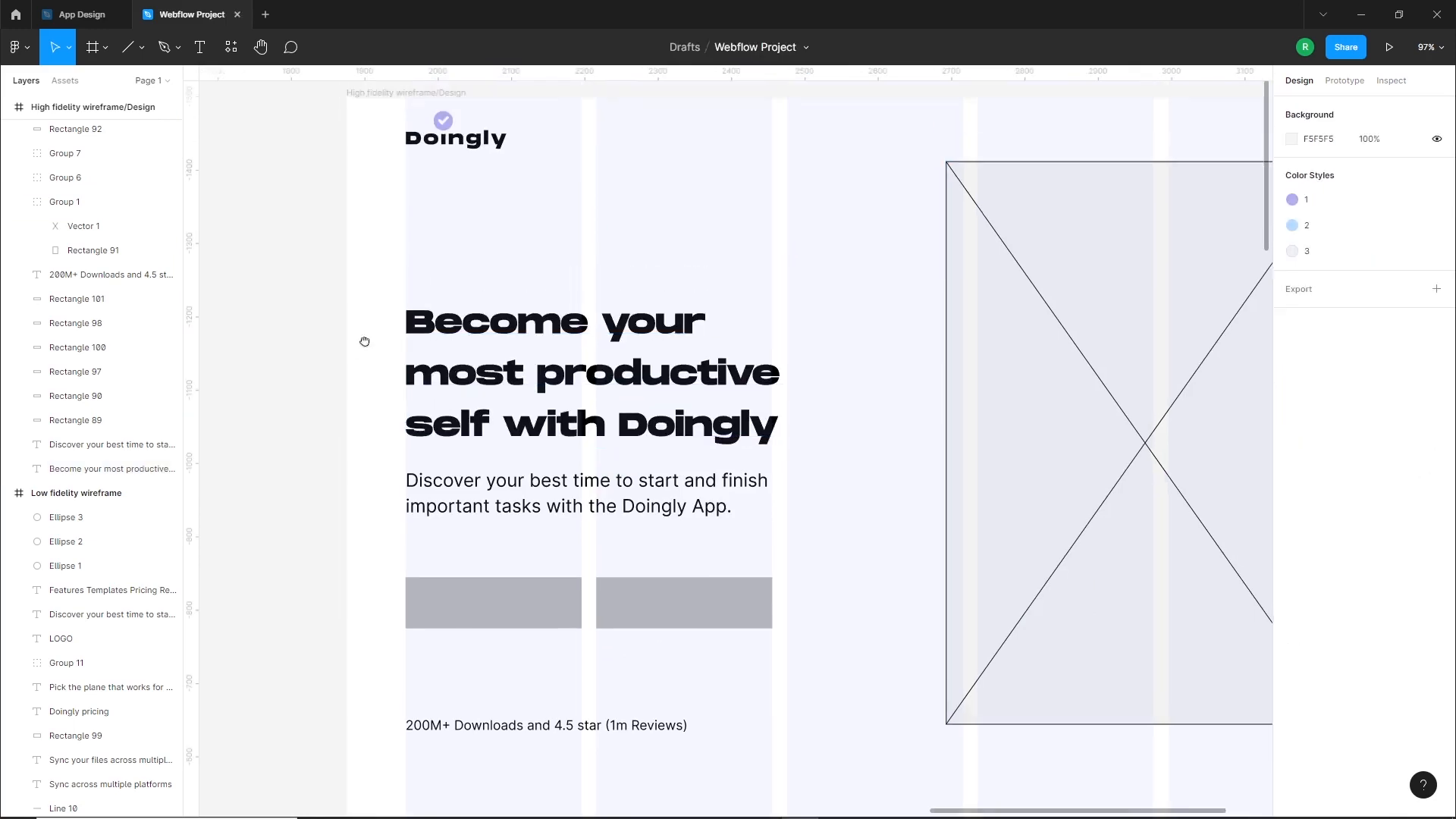
pyautogui.moveTo(522, 570); pyautogui.dragTo(524, 579)
pyautogui.moveTo(522, 504); pyautogui.dragTo(522, 495)
pyautogui.click(304, 445)
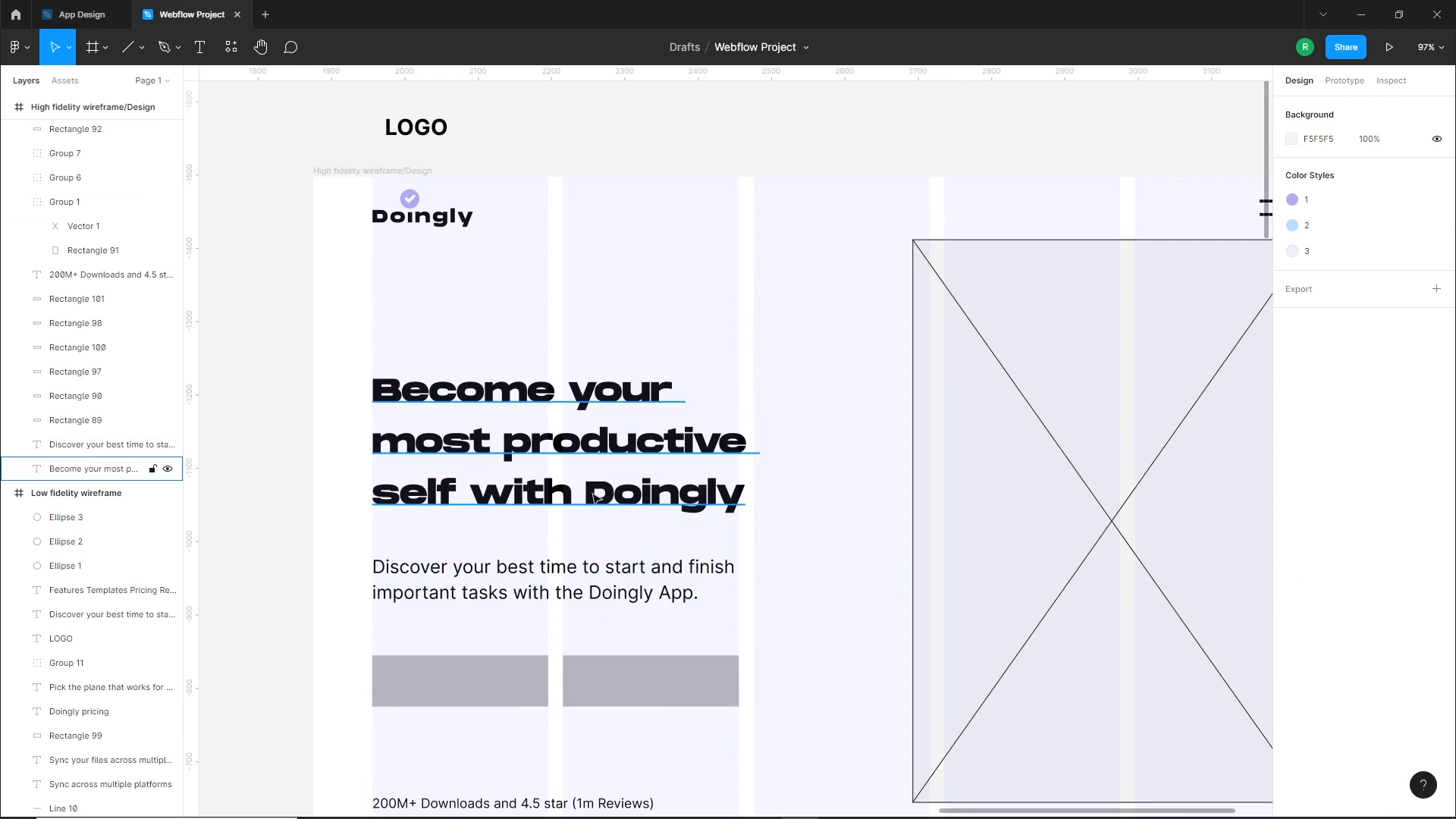
# Indent the hero heading's first line by inserting spaces before "Become"
pyautogui.click(417, 397)
pyautogui.press('Return')
pyautogui.click(379, 389)
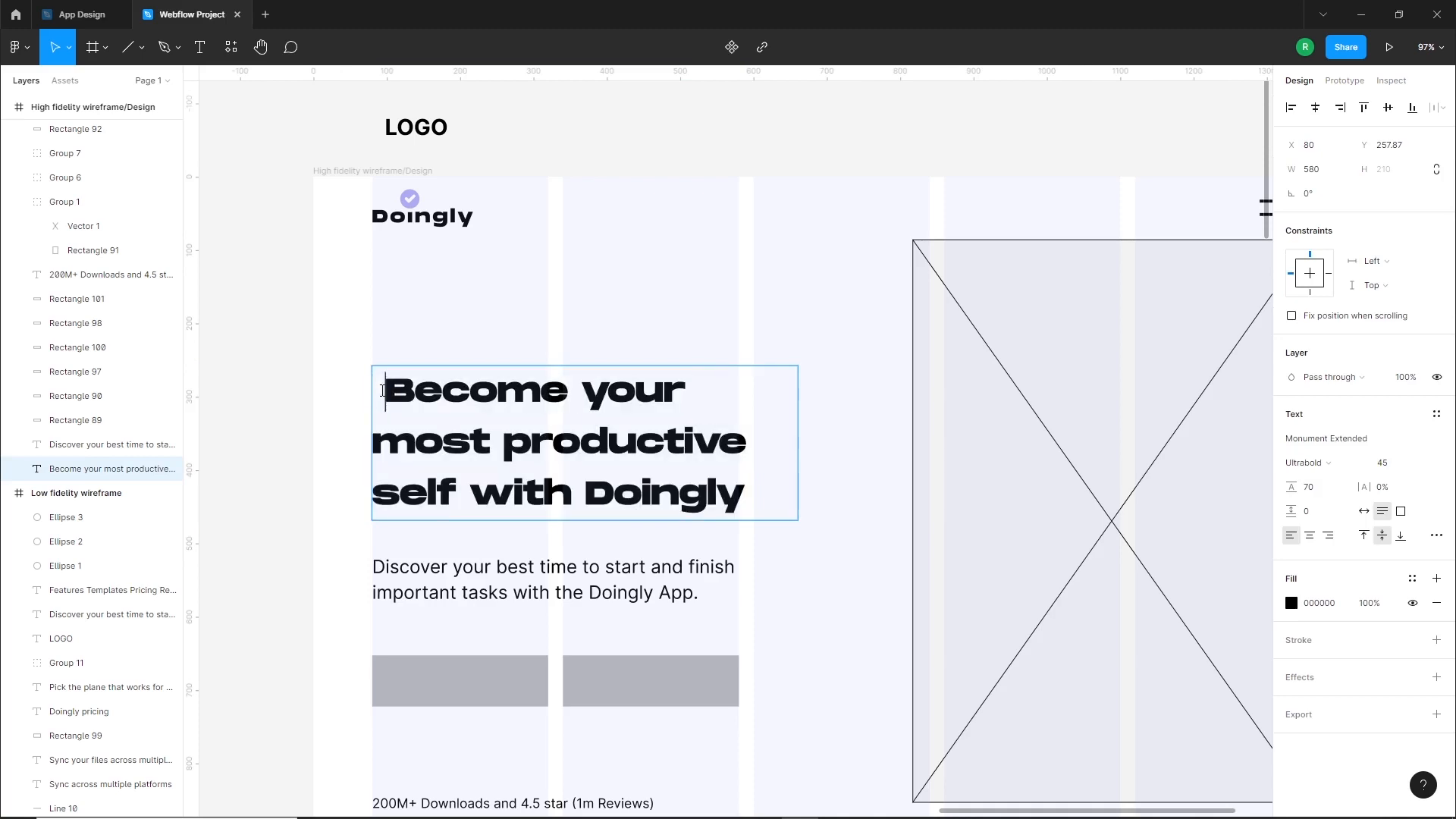
pyautogui.press('Escape')
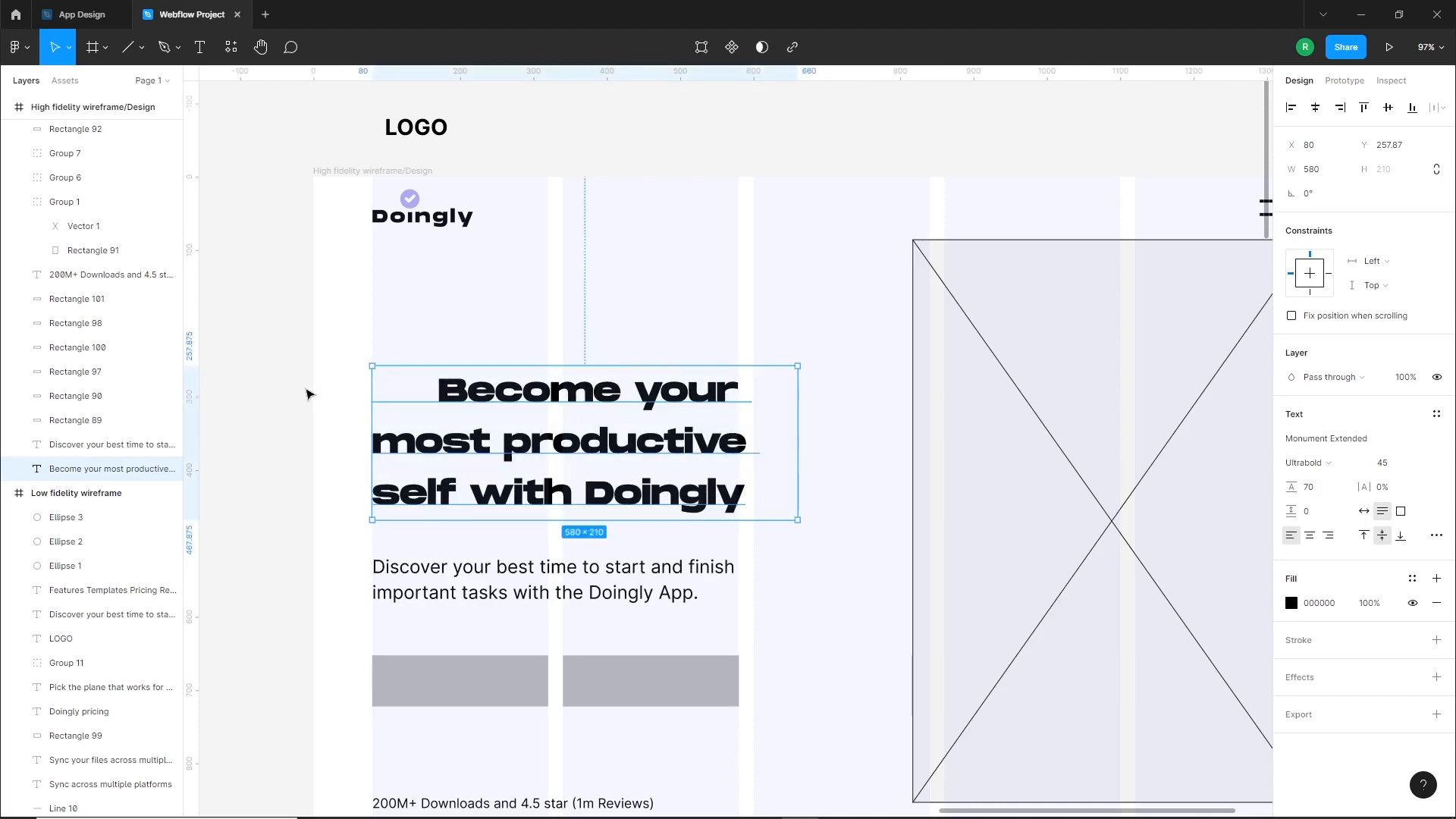
pyautogui.click(307, 394)
# Draw a square of about 28 × 28 px above the start of the hero heading
pyautogui.scroll(5, 326, 379)
pyautogui.click(141, 48)
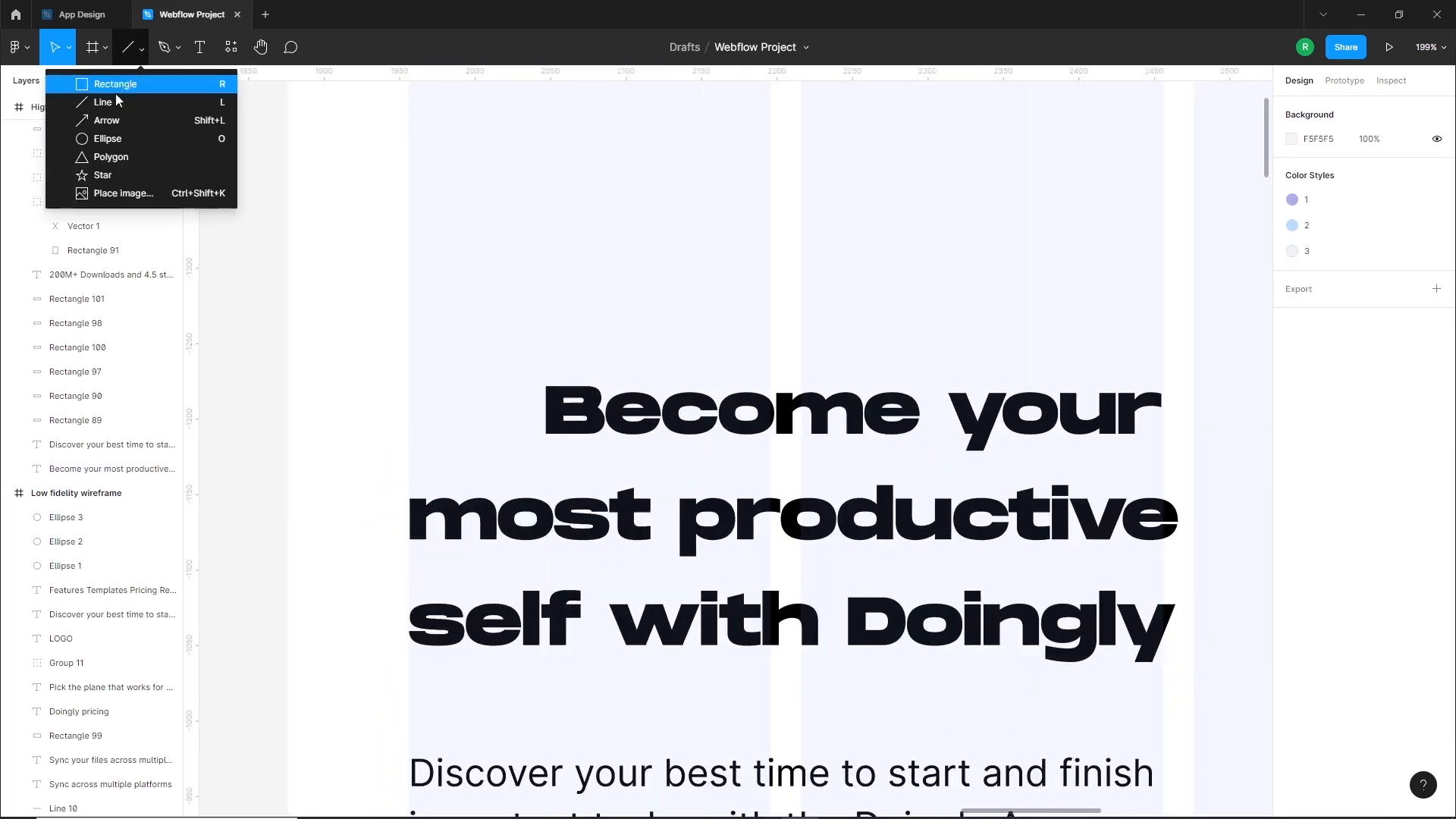
pyautogui.click(115, 84)
pyautogui.moveTo(449, 226)
pyautogui.mouseDown()
pyautogui.moveTo(518, 287)
pyautogui.moveTo(445, 265)
pyautogui.moveTo(476, 286)
pyautogui.moveTo(449, 291)
pyautogui.mouseUp()
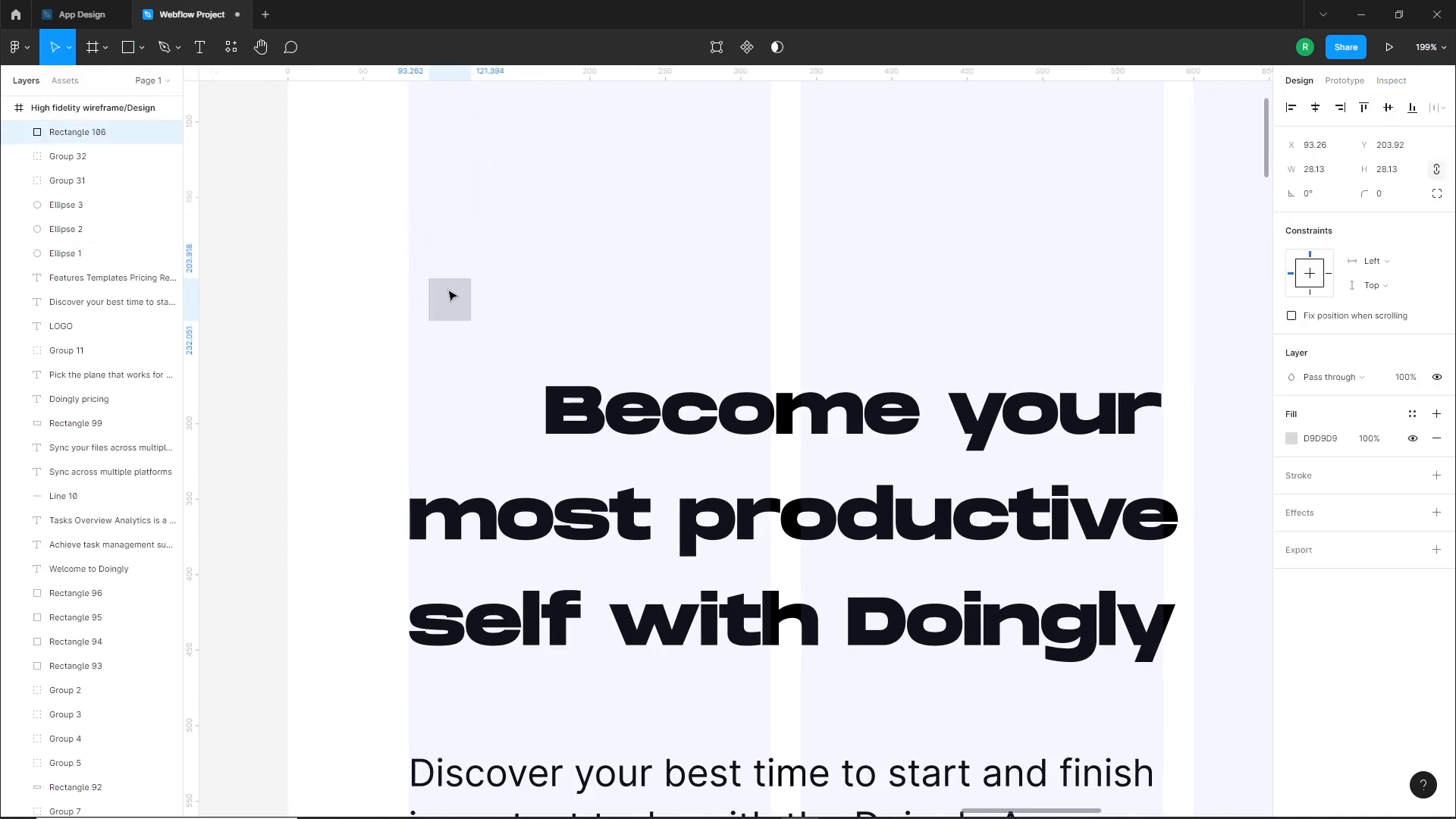
# Fill the small square above the heading with the local purple colour style B1ACF1
pyautogui.scroll(4, 452, 295)
pyautogui.click(1291, 438)
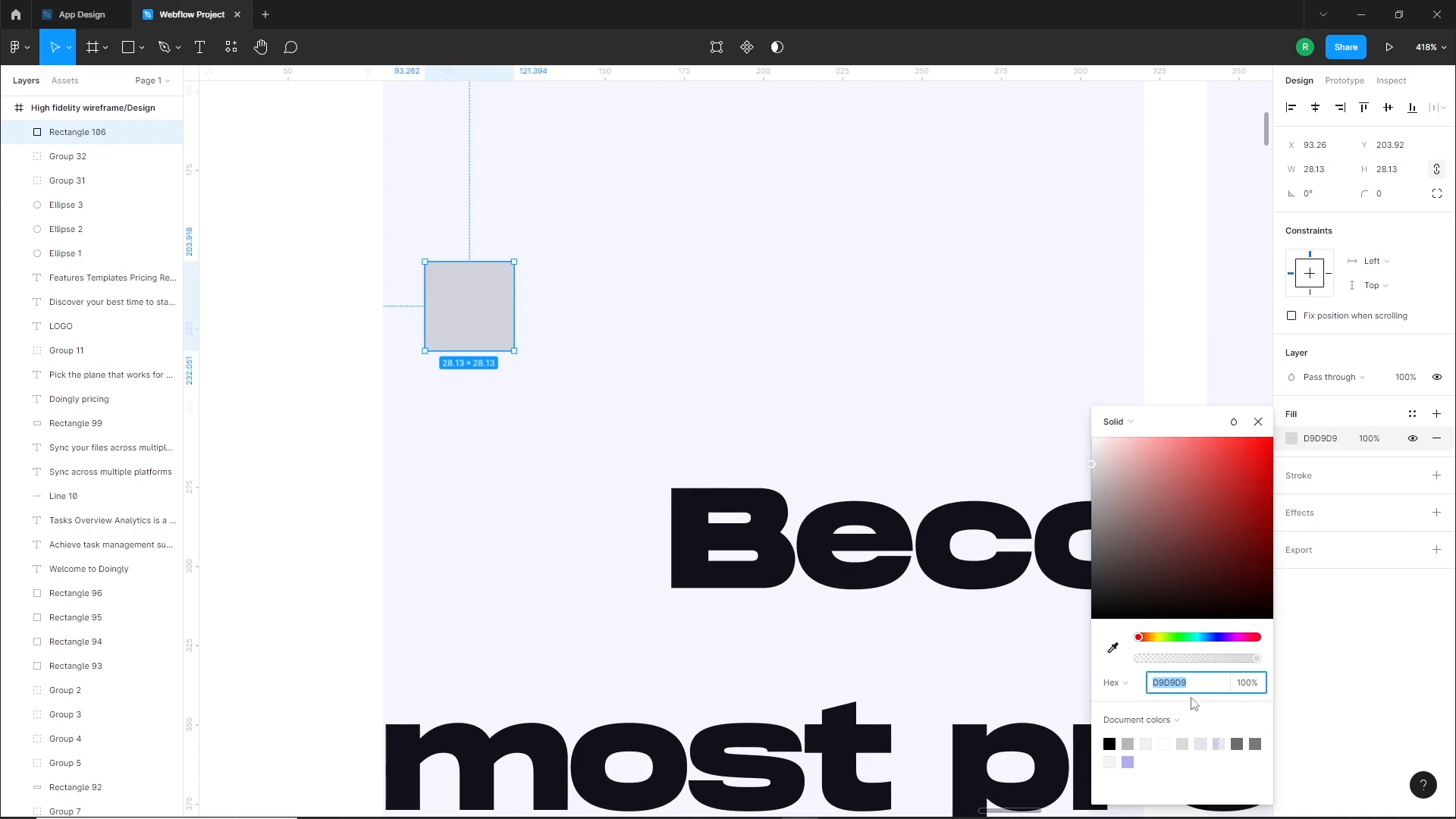
pyautogui.click(1244, 725)
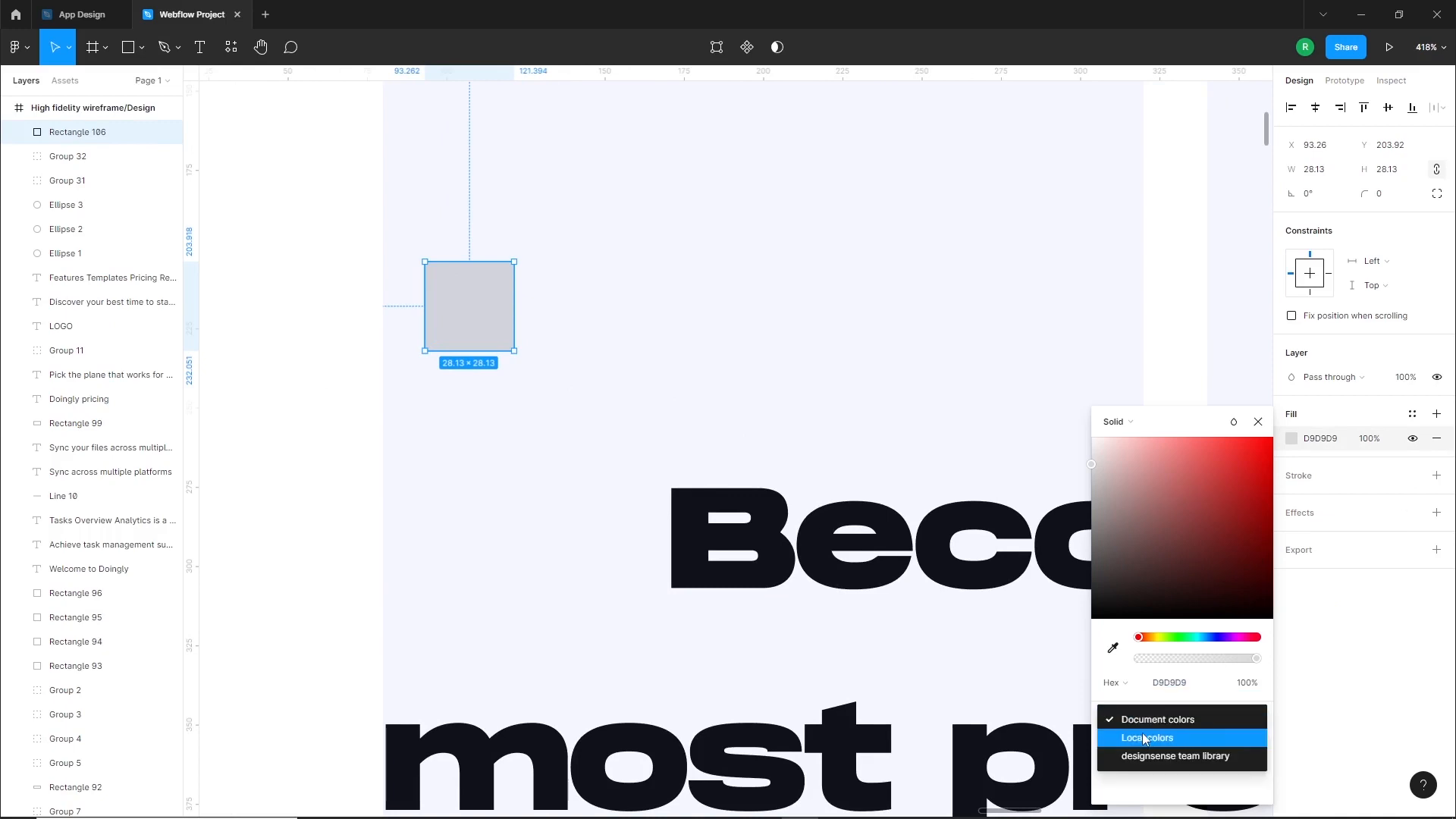
pyautogui.click(1237, 737)
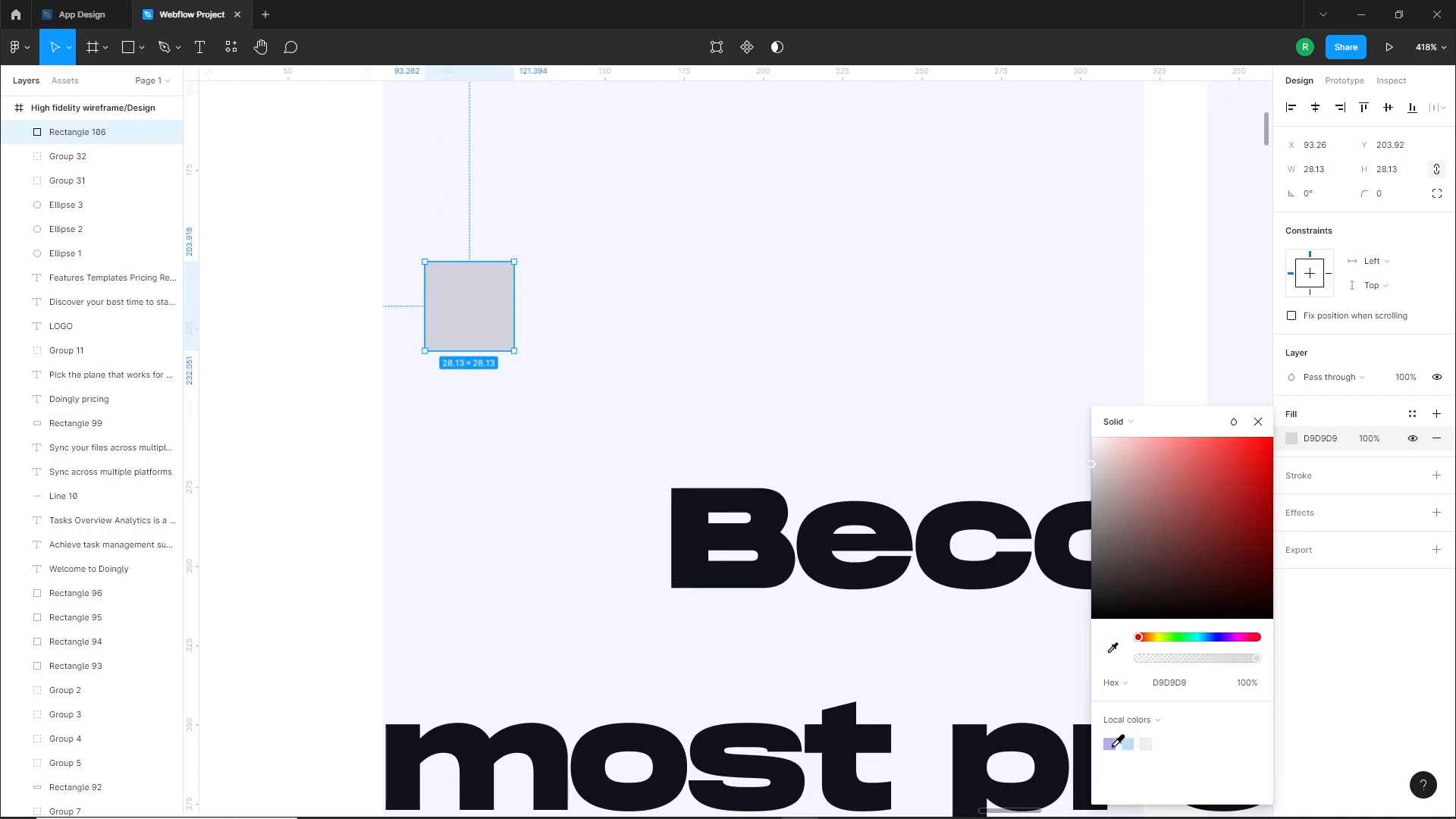
pyautogui.click(1111, 745)
pyautogui.scroll(3, 381, 277)
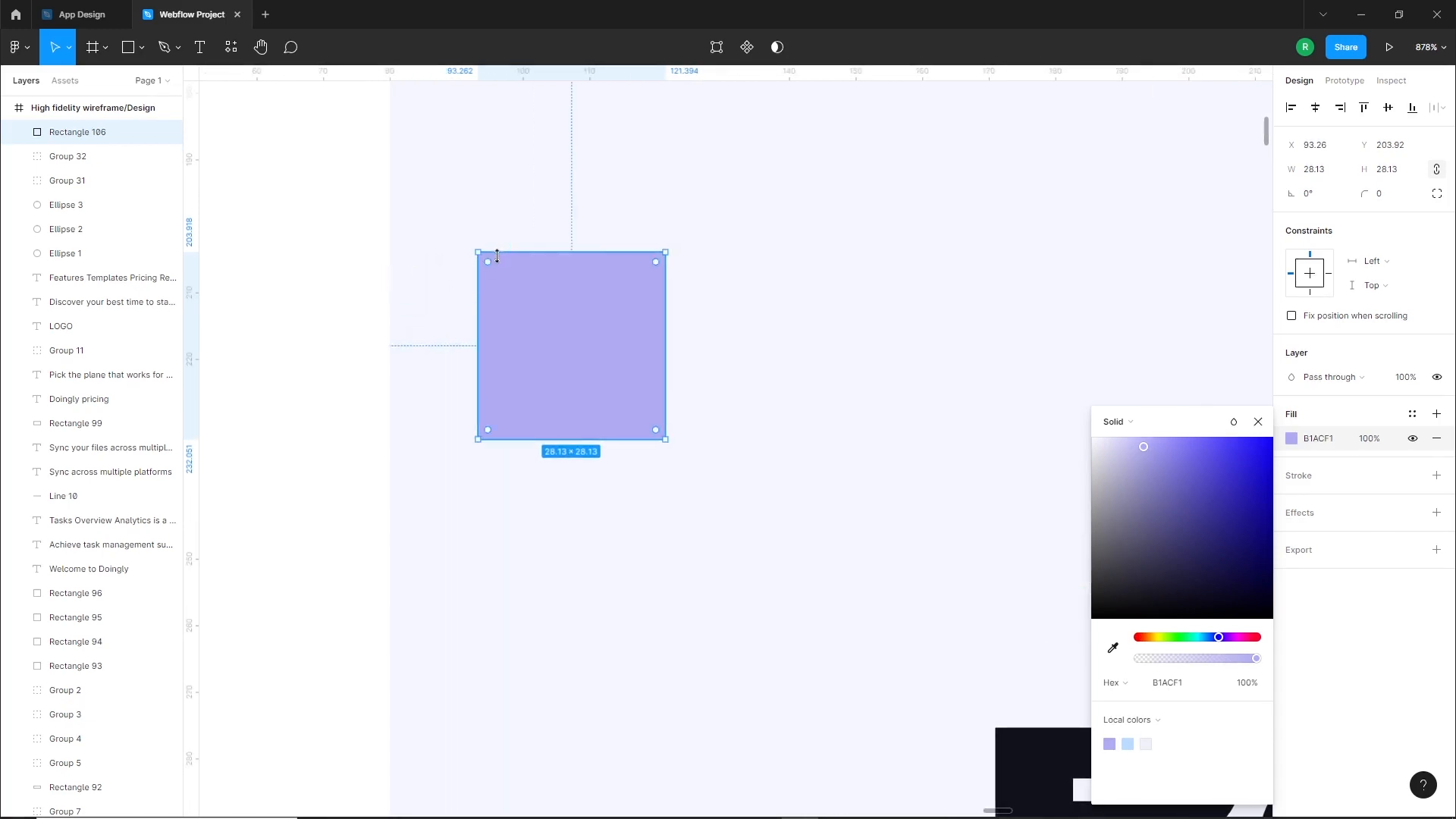
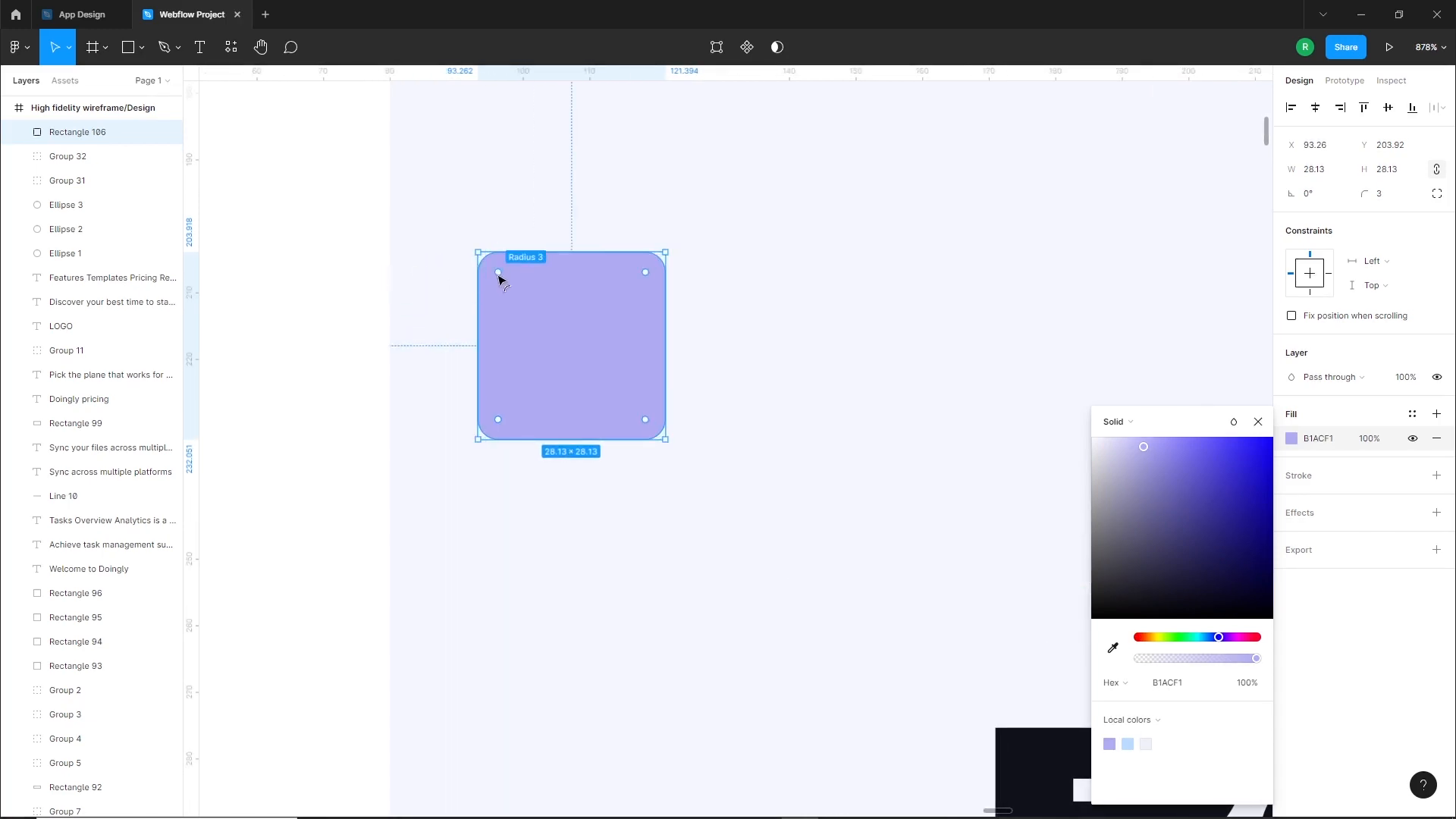
# Round the purple square's corners to radius 5 and move it to X 80, level with "Become" in the hero heading
pyautogui.click(320, 304)
pyautogui.scroll(-3, 423, 314)
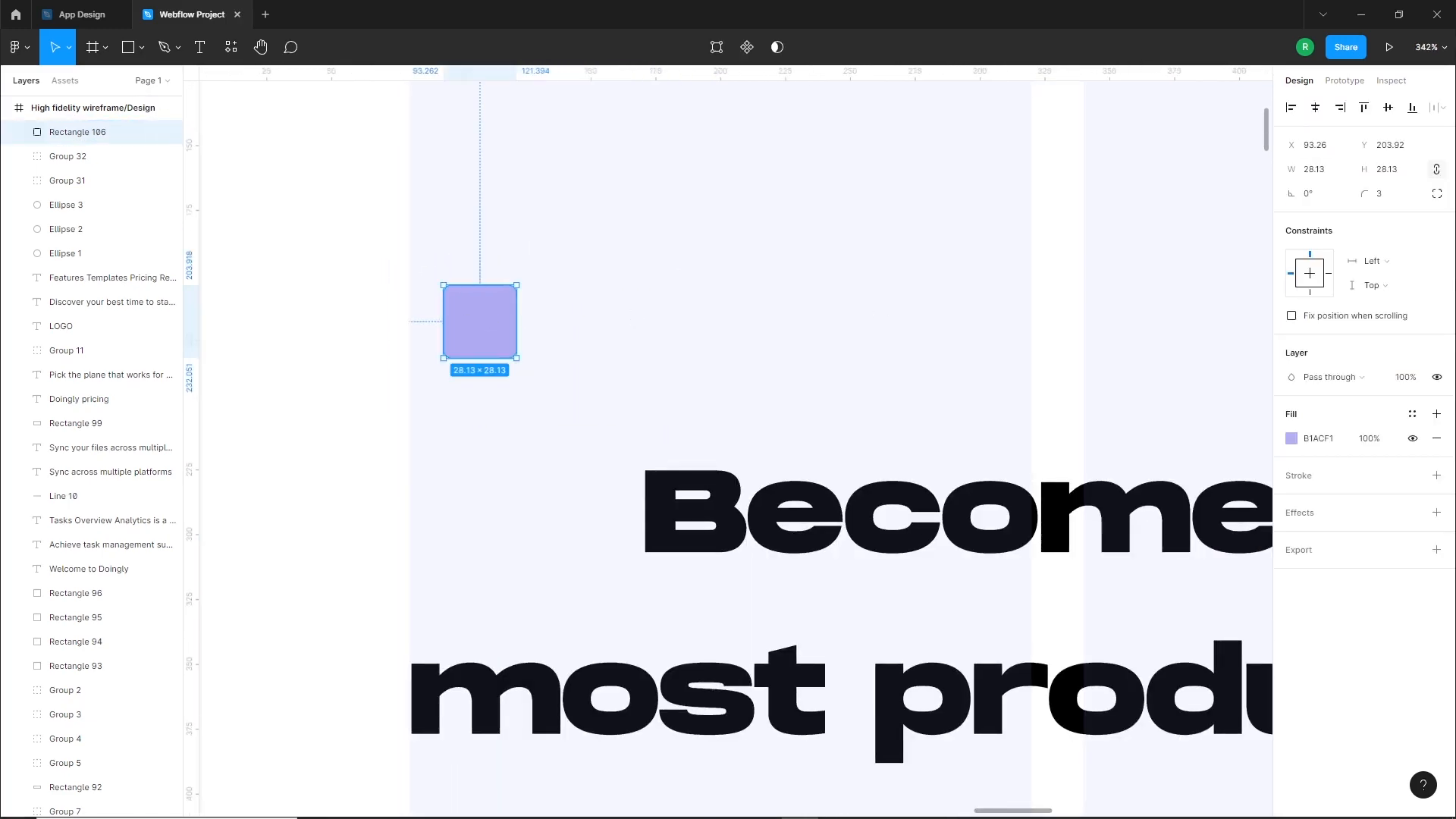
pyautogui.write('5')
pyautogui.click(563, 311)
pyautogui.moveTo(493, 326); pyautogui.dragTo(459, 510)
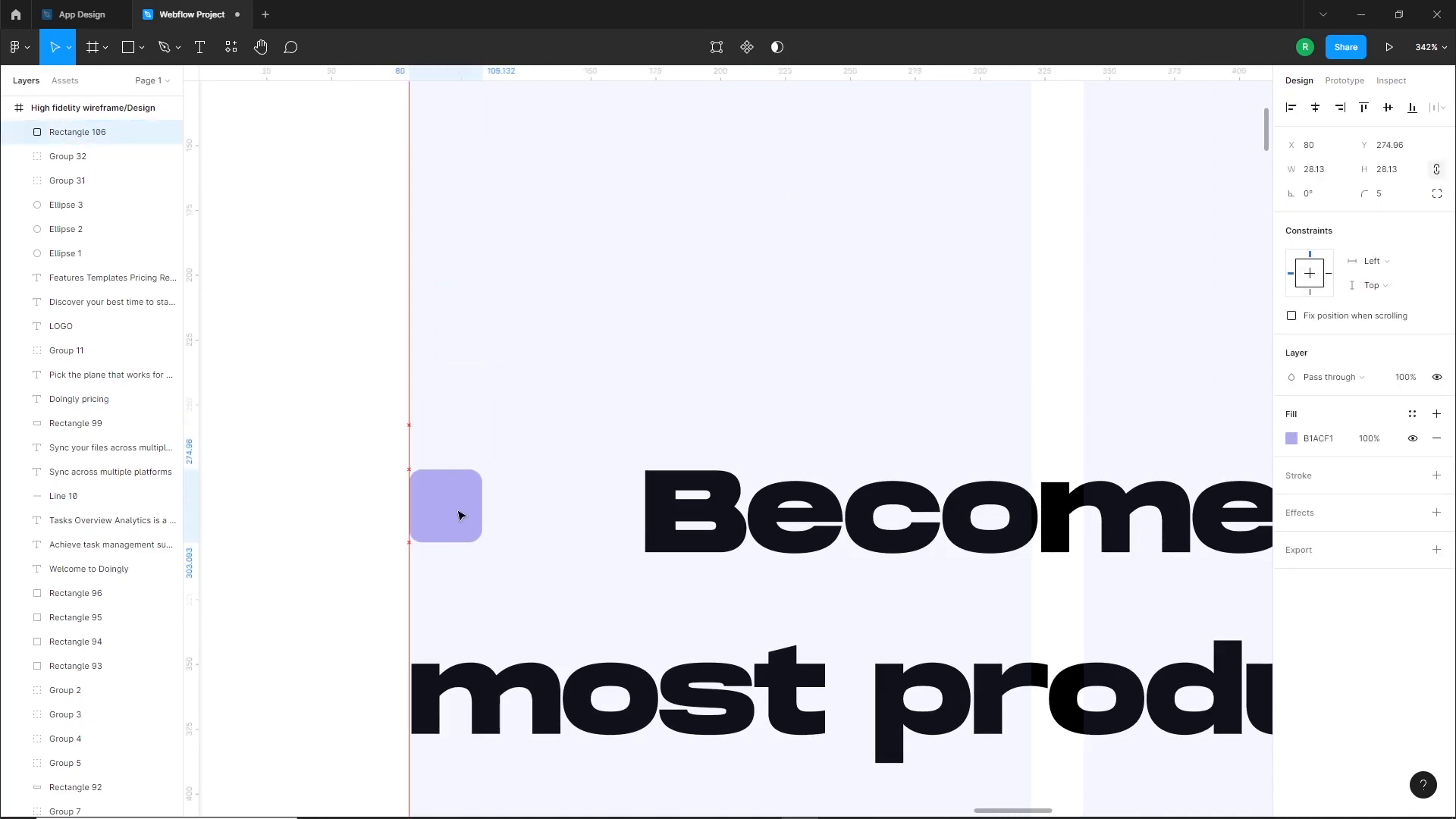
pyautogui.click(352, 468)
# Draw a horizontal line about 44 px long between the square and "Become", with a stroke weight of 7
pyautogui.click(142, 49)
pyautogui.click(101, 103)
pyautogui.moveTo(514, 483); pyautogui.dragTo(631, 482)
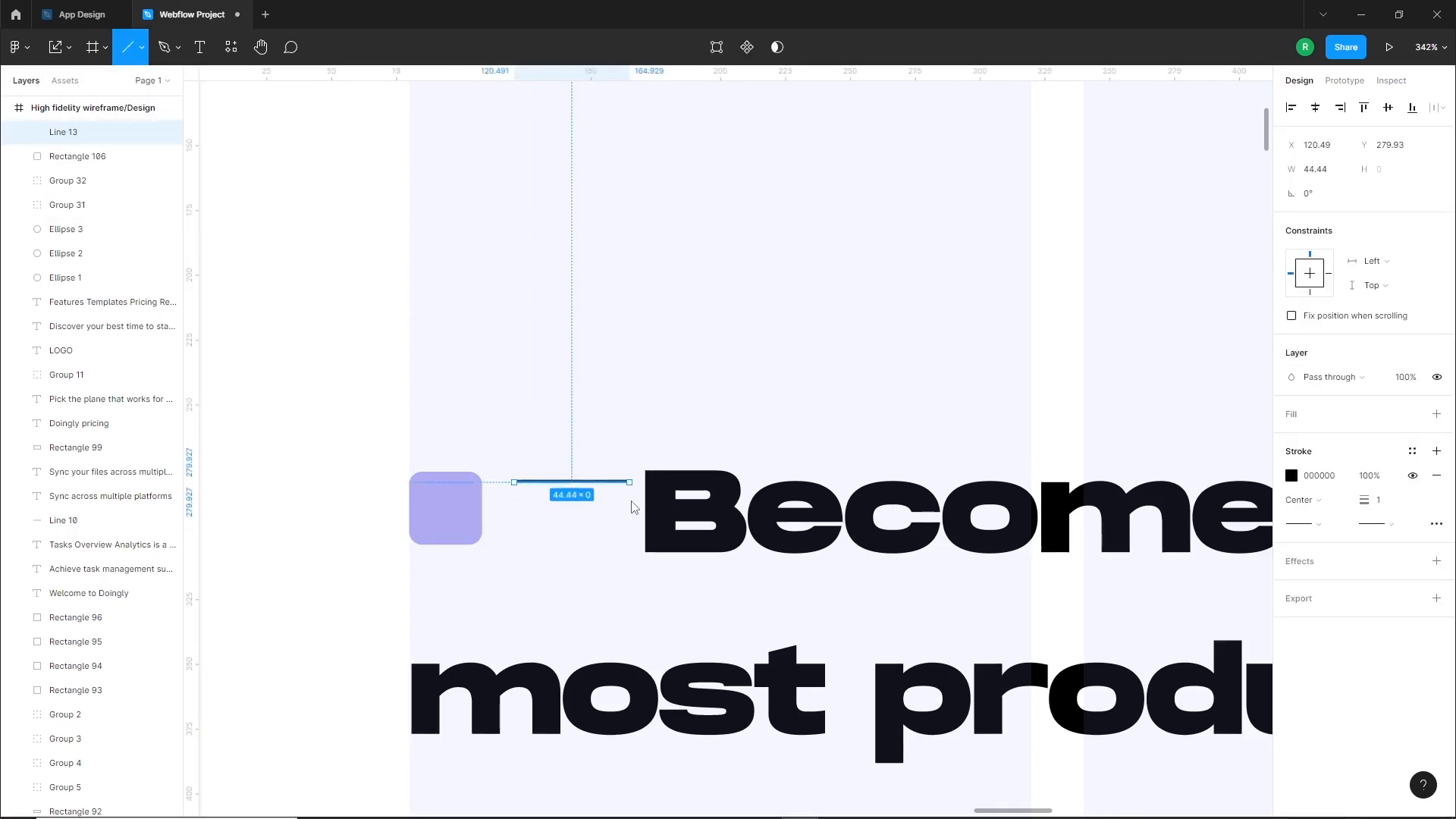
pyautogui.write('3')
pyautogui.press('Return')
pyautogui.write('7')
pyautogui.press('Return')
# Colour the line with the local purple style B1ACF1 and give both of its ends round caps
pyautogui.click(1291, 476)
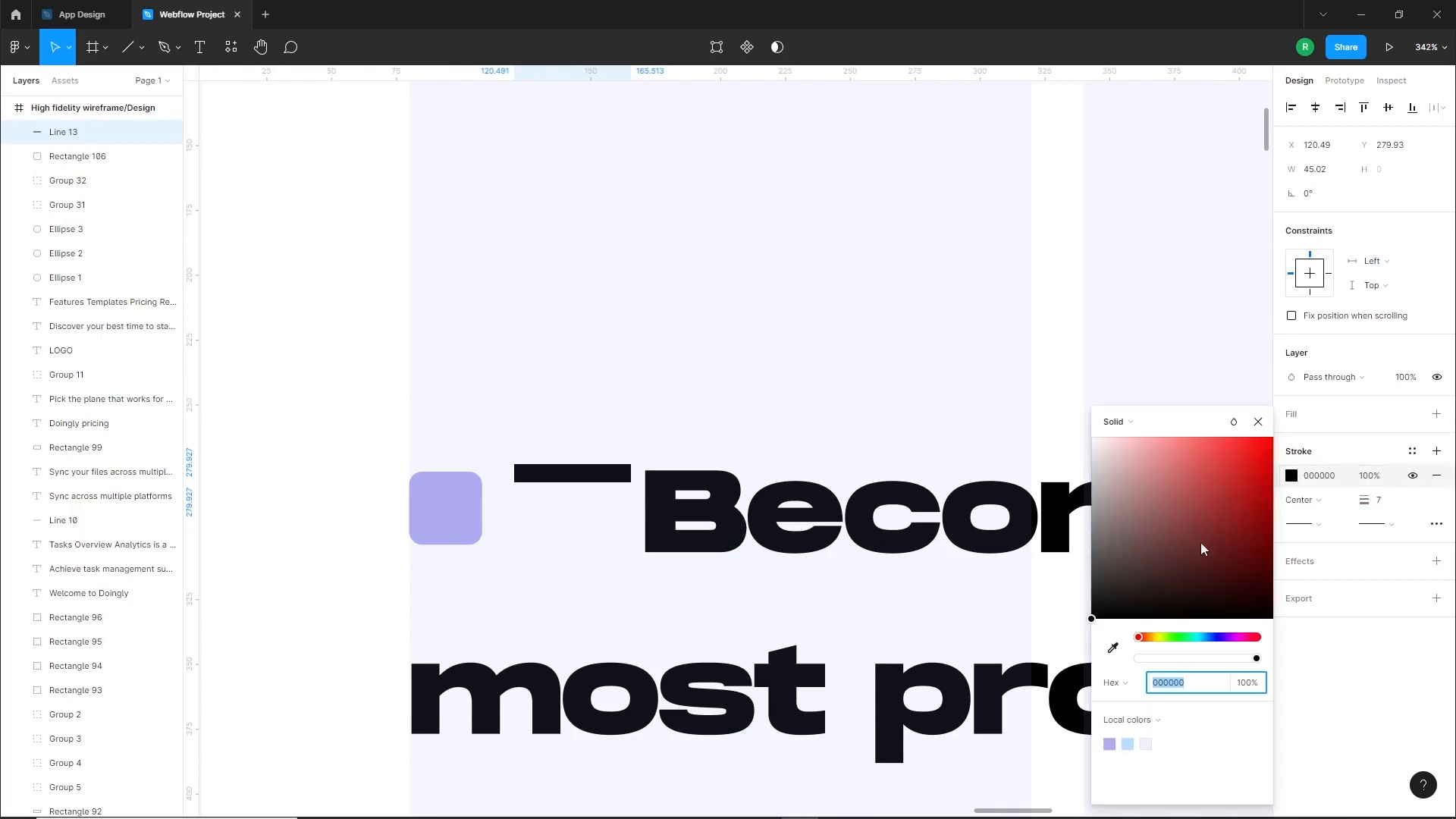
pyautogui.click(1110, 744)
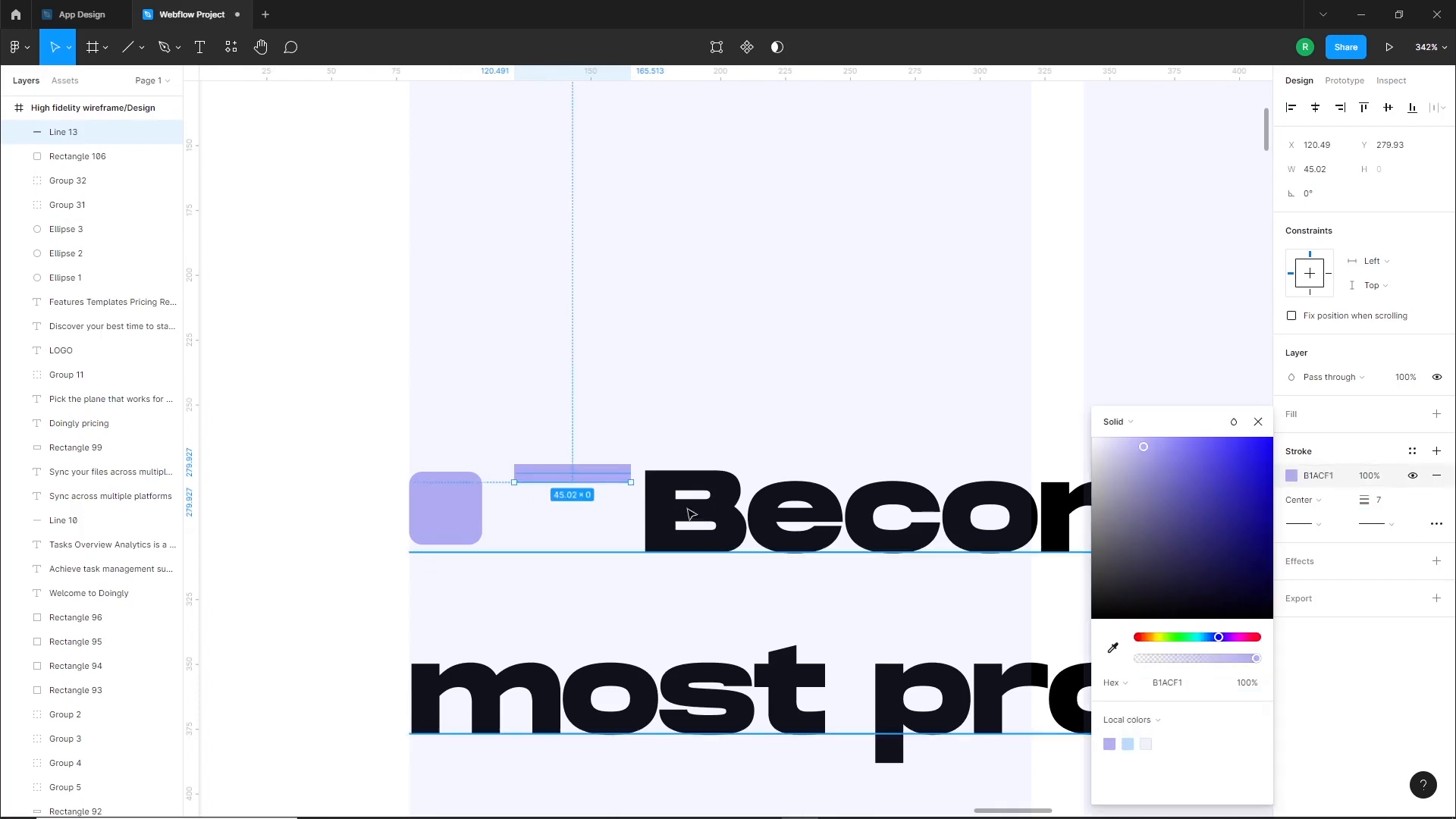
pyautogui.click(1437, 523)
pyautogui.click(1237, 562)
pyautogui.click(1237, 562)
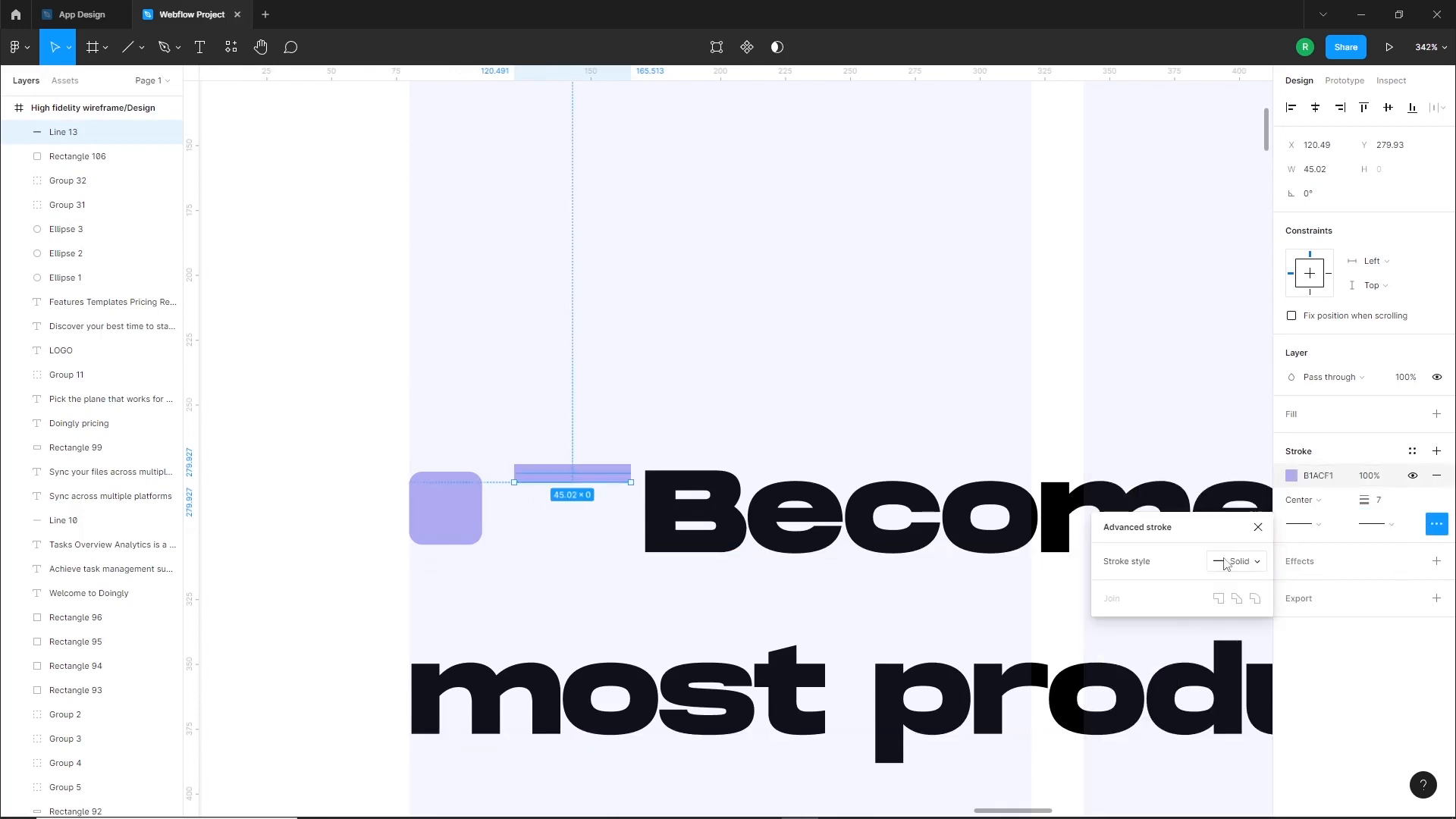
pyautogui.click(1383, 530)
pyautogui.click(1335, 640)
pyautogui.click(380, 526)
# Duplicate the rounded line below itself with 16 px spacing, both at X about 115 beside the square
pyautogui.moveTo(576, 478); pyautogui.dragTo(565, 530)
pyautogui.keyDown('shift'); pyautogui.click(564, 489); pyautogui.keyUp('shift')
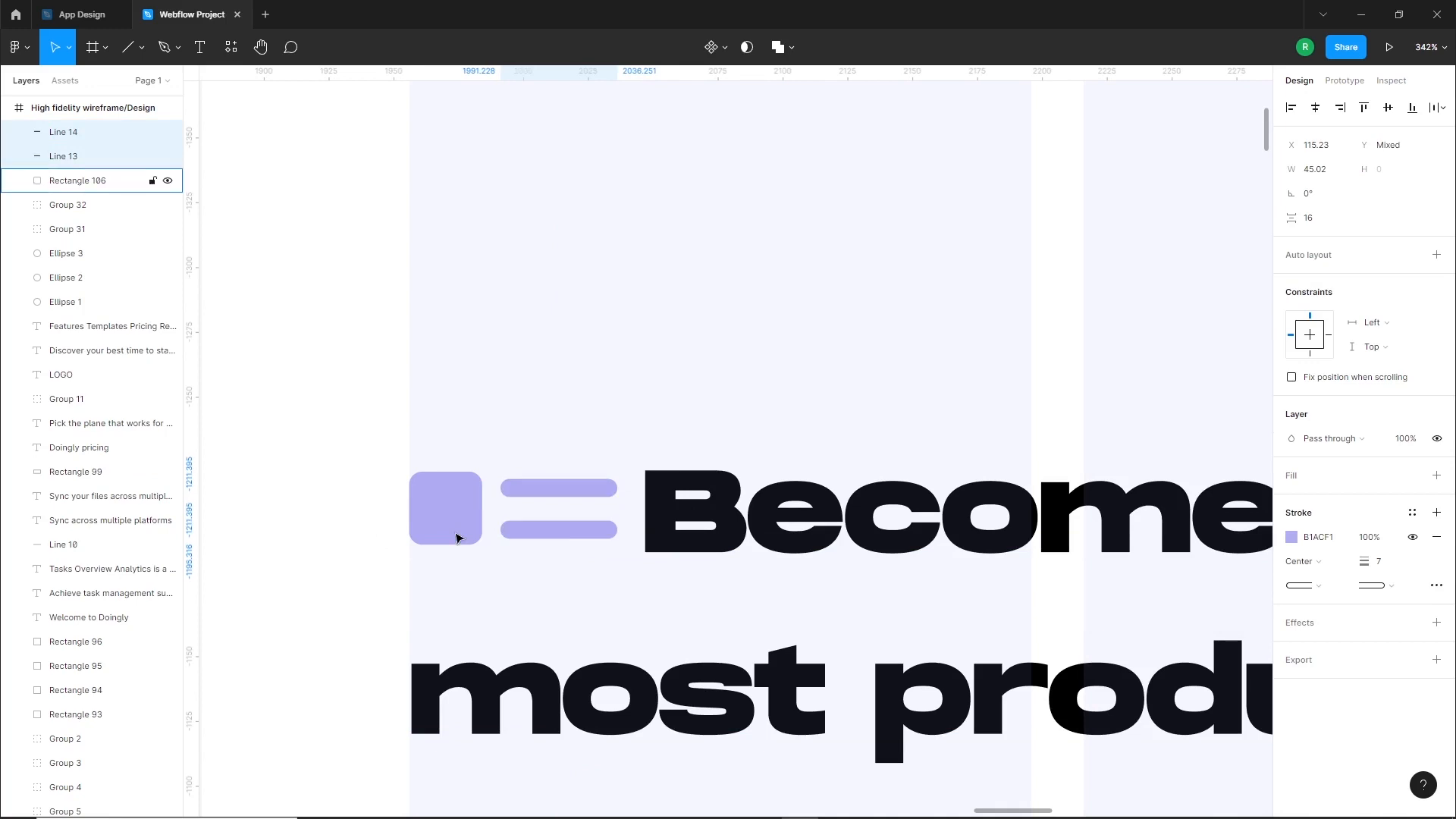
pyautogui.click(367, 510)
# Draw an open L-shaped path of about 15 × 7 px above the purple square with the Pen tool
pyautogui.scroll(5, 434, 499)
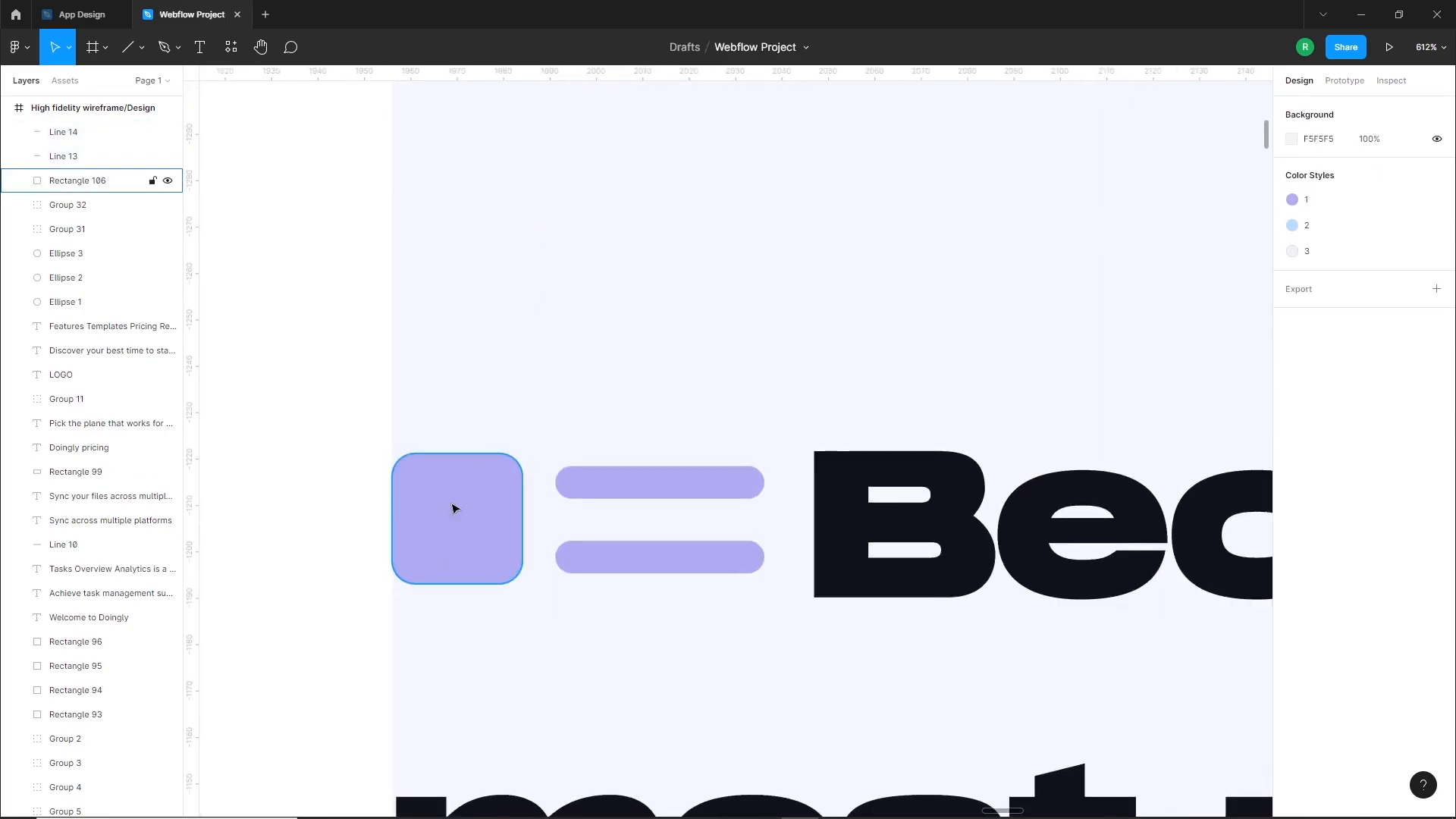
pyautogui.click(165, 47)
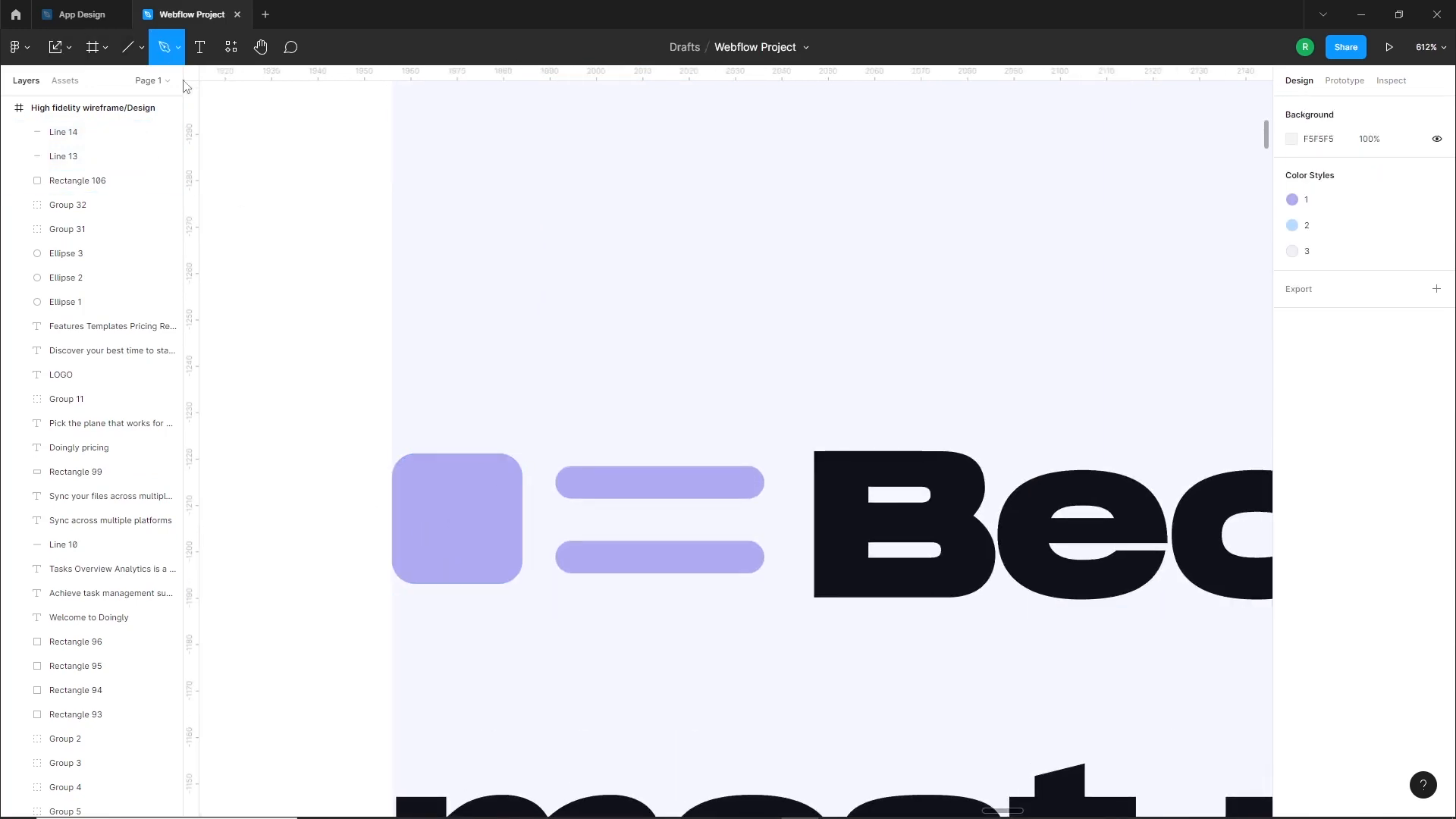
pyautogui.click(456, 307)
pyautogui.click(456, 338)
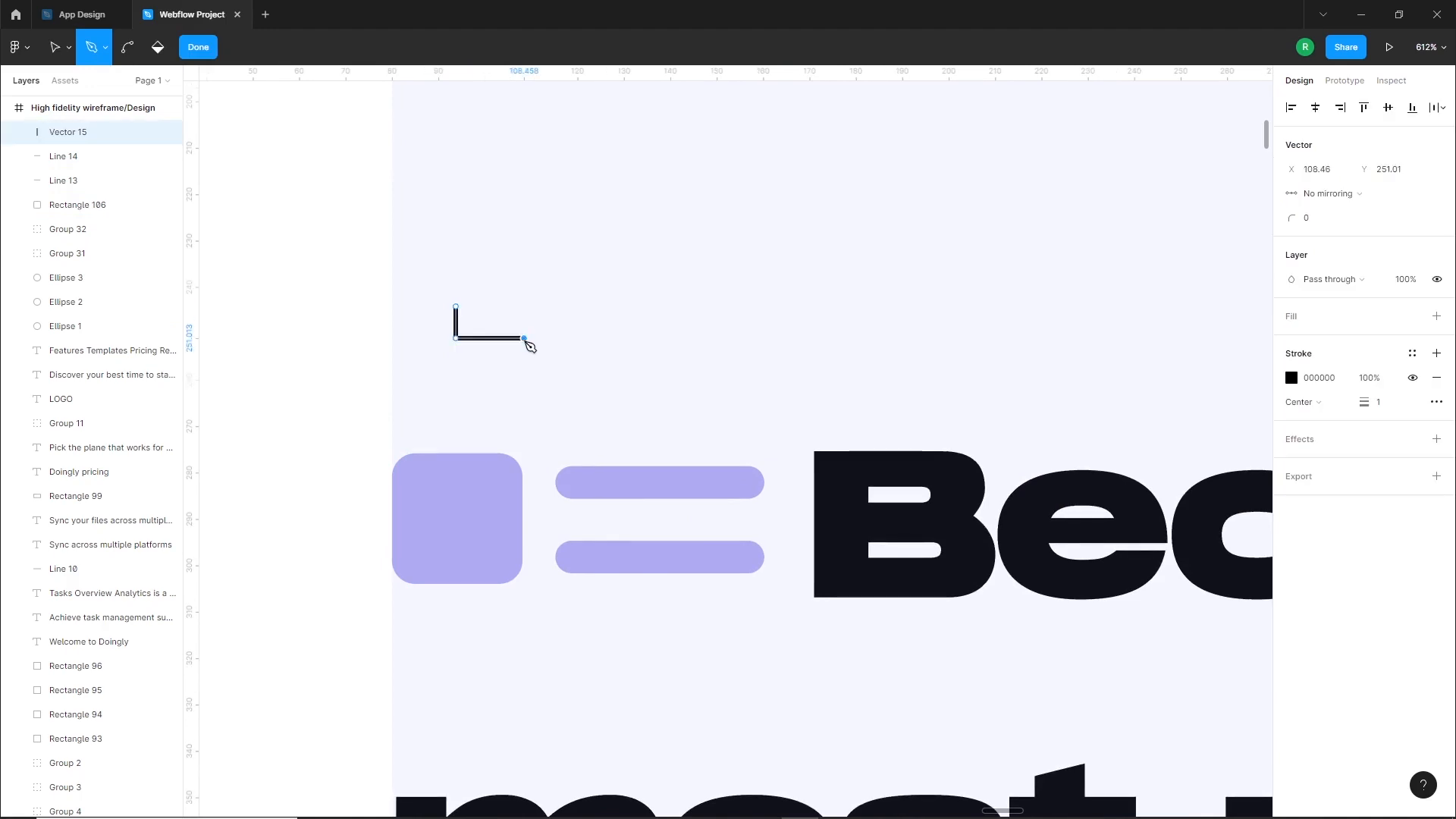
pyautogui.press('Escape')
# Set the L-shaped path's stroke to white FFFFFF and place it on the purple square, rotated 45° as a check mark
pyautogui.click(1293, 479)
pyautogui.moveTo(1146, 470); pyautogui.dragTo(1024, 395)
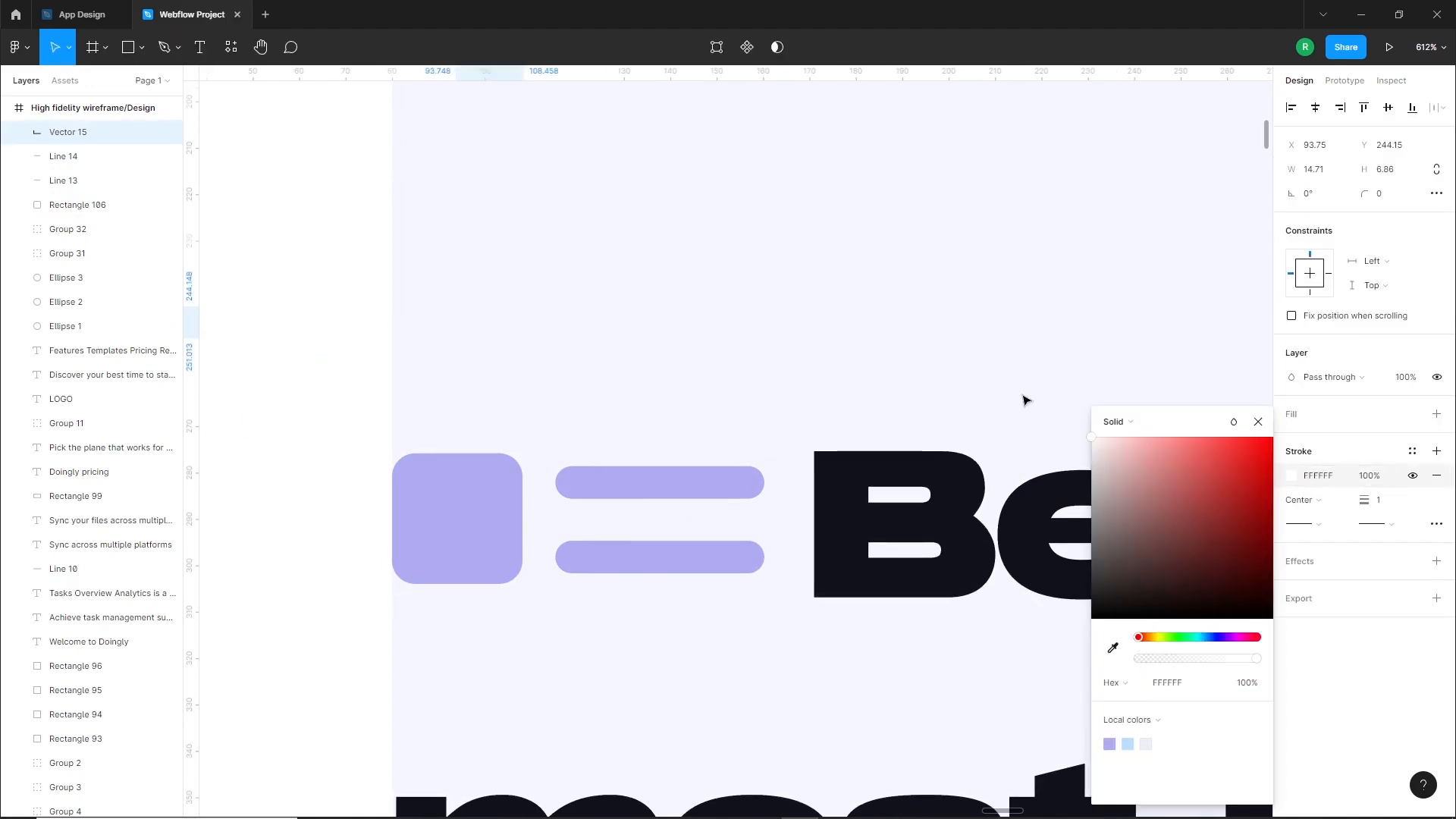
pyautogui.moveTo(502, 331); pyautogui.dragTo(497, 431)
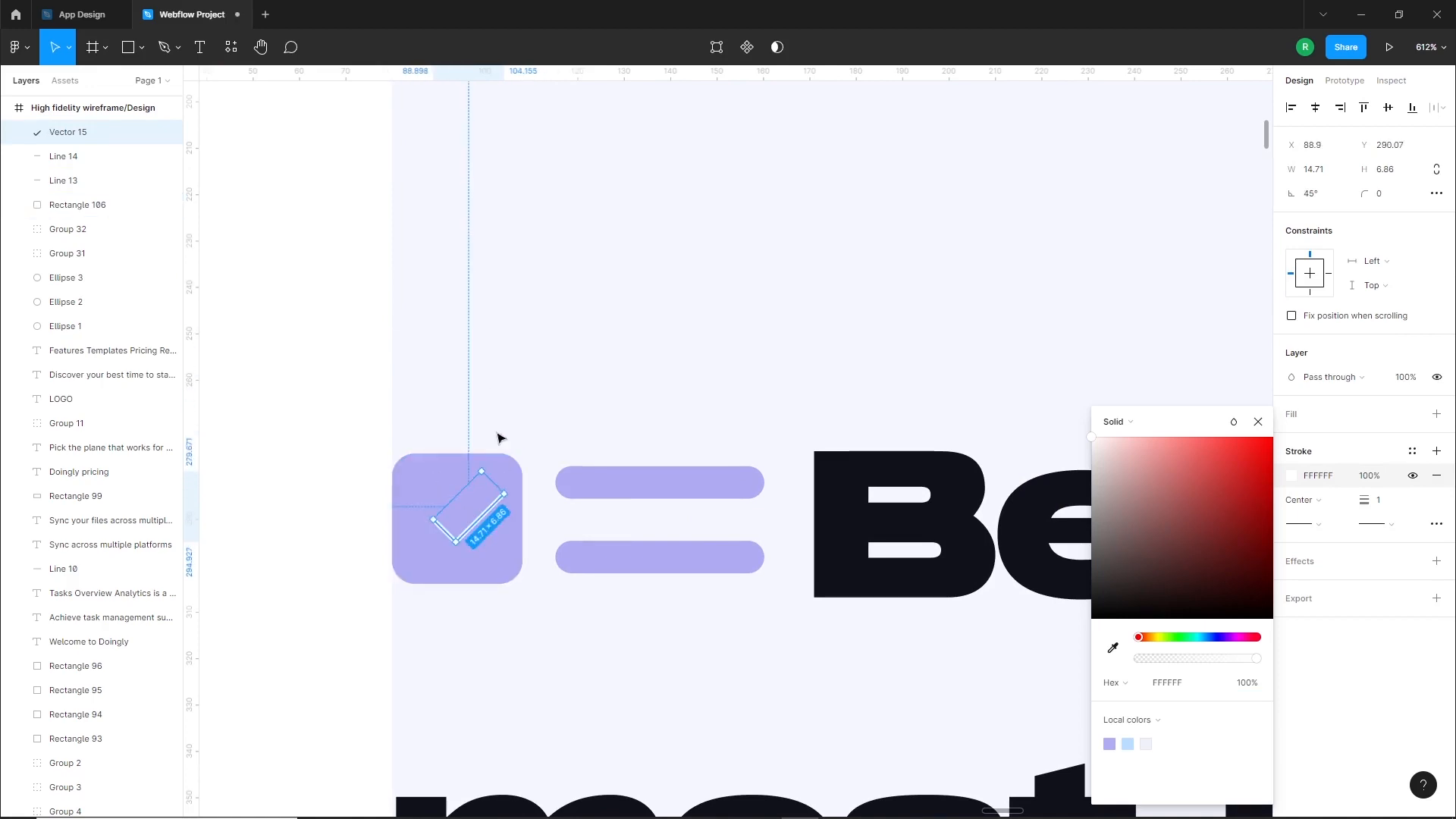
# Set the check mark's stroke weight to 4 with round ends and a round corner join
pyautogui.write('4')
pyautogui.press('Return')
pyautogui.click(1303, 523)
pyautogui.click(1289, 647)
pyautogui.click(1437, 524)
pyautogui.click(1256, 598)
# Adjust the check mark's position on the purple square and align the two on their horizontal centres
pyautogui.moveTo(494, 484); pyautogui.dragTo(486, 490)
pyautogui.keyDown('shift'); pyautogui.click(501, 472); pyautogui.keyUp('shift')
pyautogui.click(1316, 108)
pyautogui.click(383, 391)
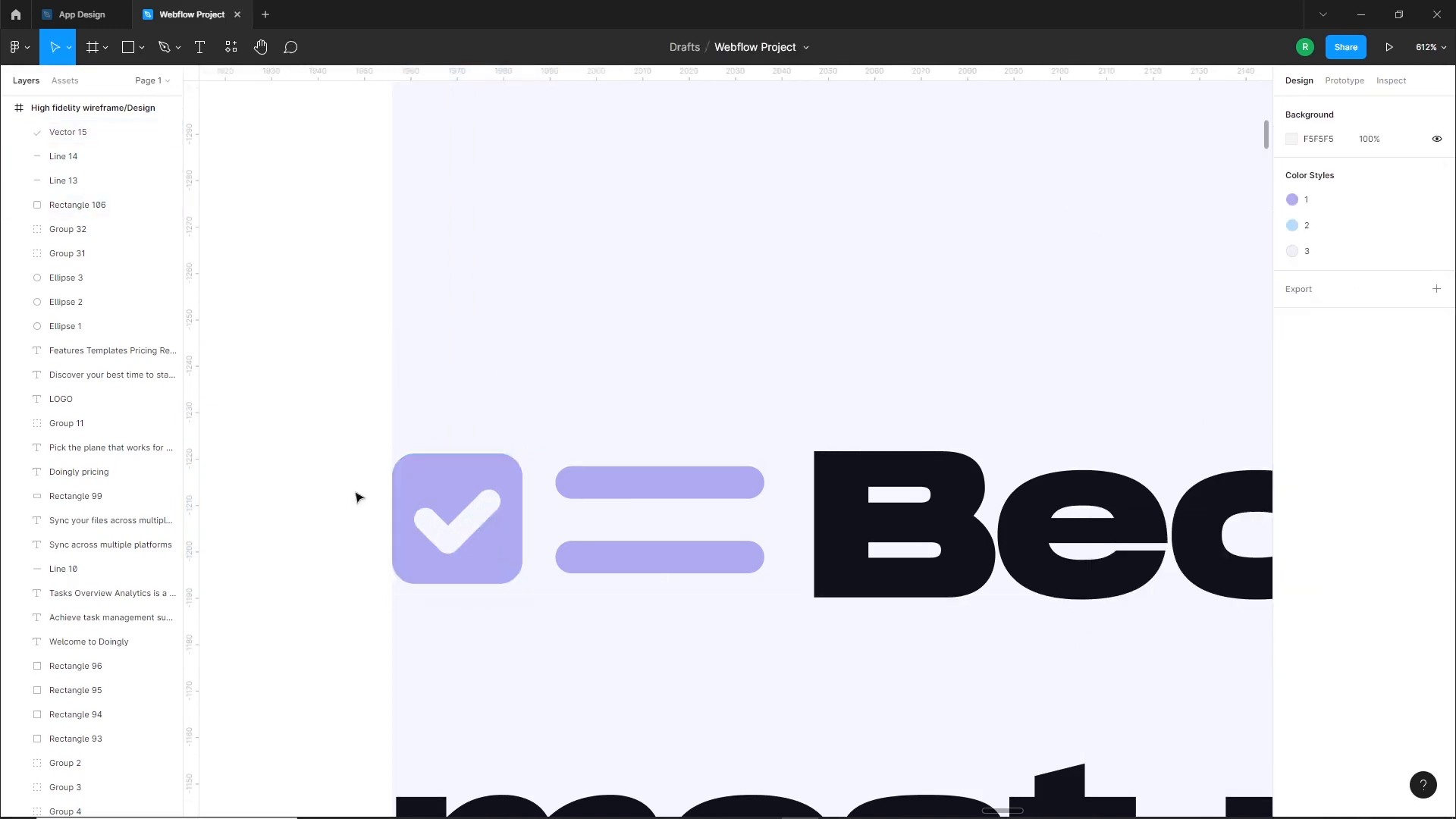
# Insert extra space before "Become" in the hero heading to widen its gap from the checklist icon
pyautogui.scroll(-7, 568, 481)
pyautogui.moveTo(813, 531); pyautogui.dragTo(810, 371)
pyautogui.doubleClick(633, 339)
pyautogui.click(616, 341)
pyautogui.click(494, 415)
# Draw a thin rectangle underlining "Doingly" in the hero heading and fill it with the local purple style B1ACF1
pyautogui.hscroll(2, 637, 455)
pyautogui.scroll(-1, 637, 455)
pyautogui.scroll(2, 793, 485)
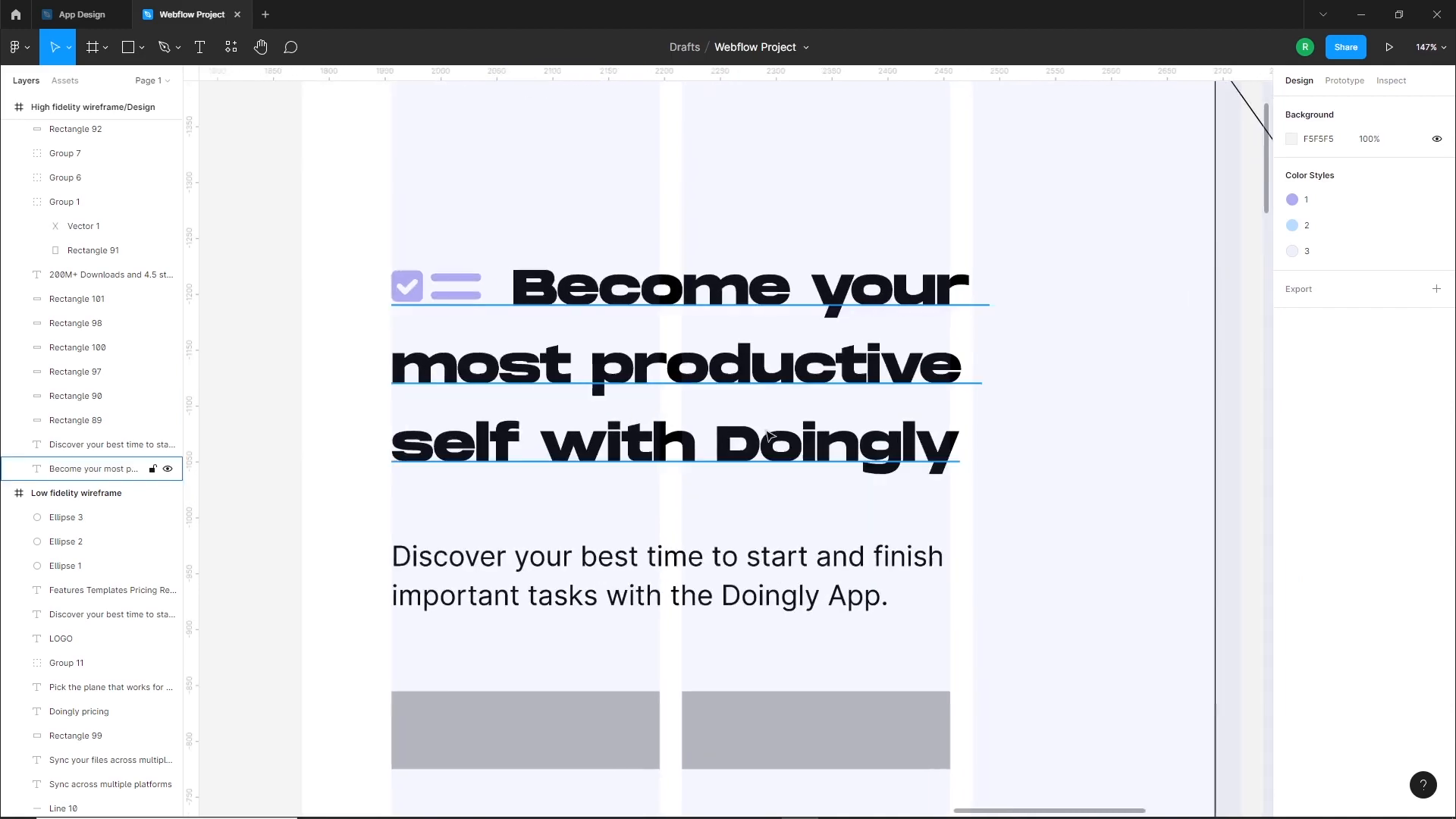
pyautogui.scroll(3, 895, 456)
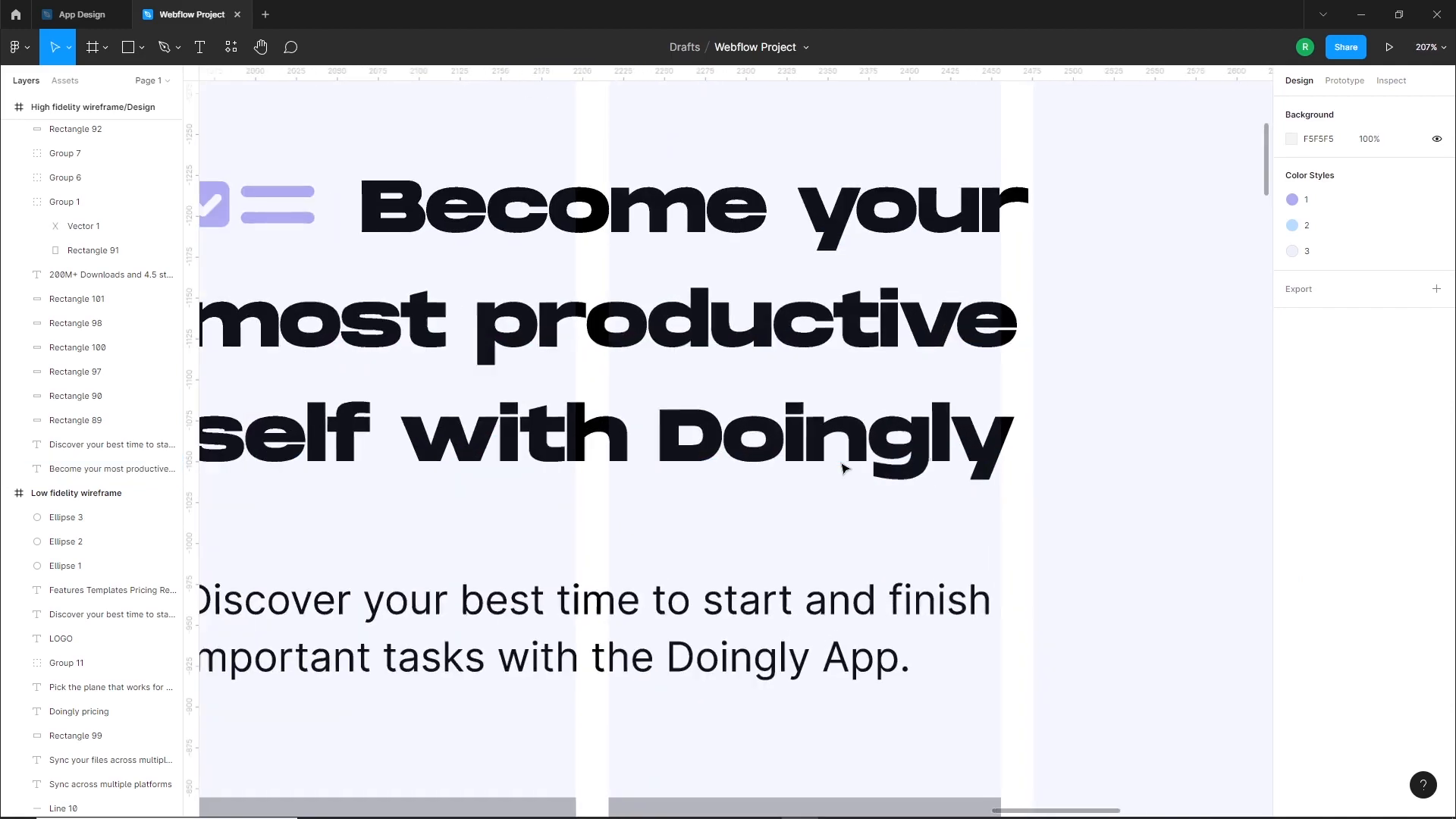
pyautogui.click(135, 55)
pyautogui.moveTo(662, 473); pyautogui.dragTo(1015, 493)
pyautogui.click(1292, 439)
pyautogui.click(1110, 744)
pyautogui.moveTo(845, 489); pyautogui.dragTo(841, 484)
pyautogui.click(819, 523)
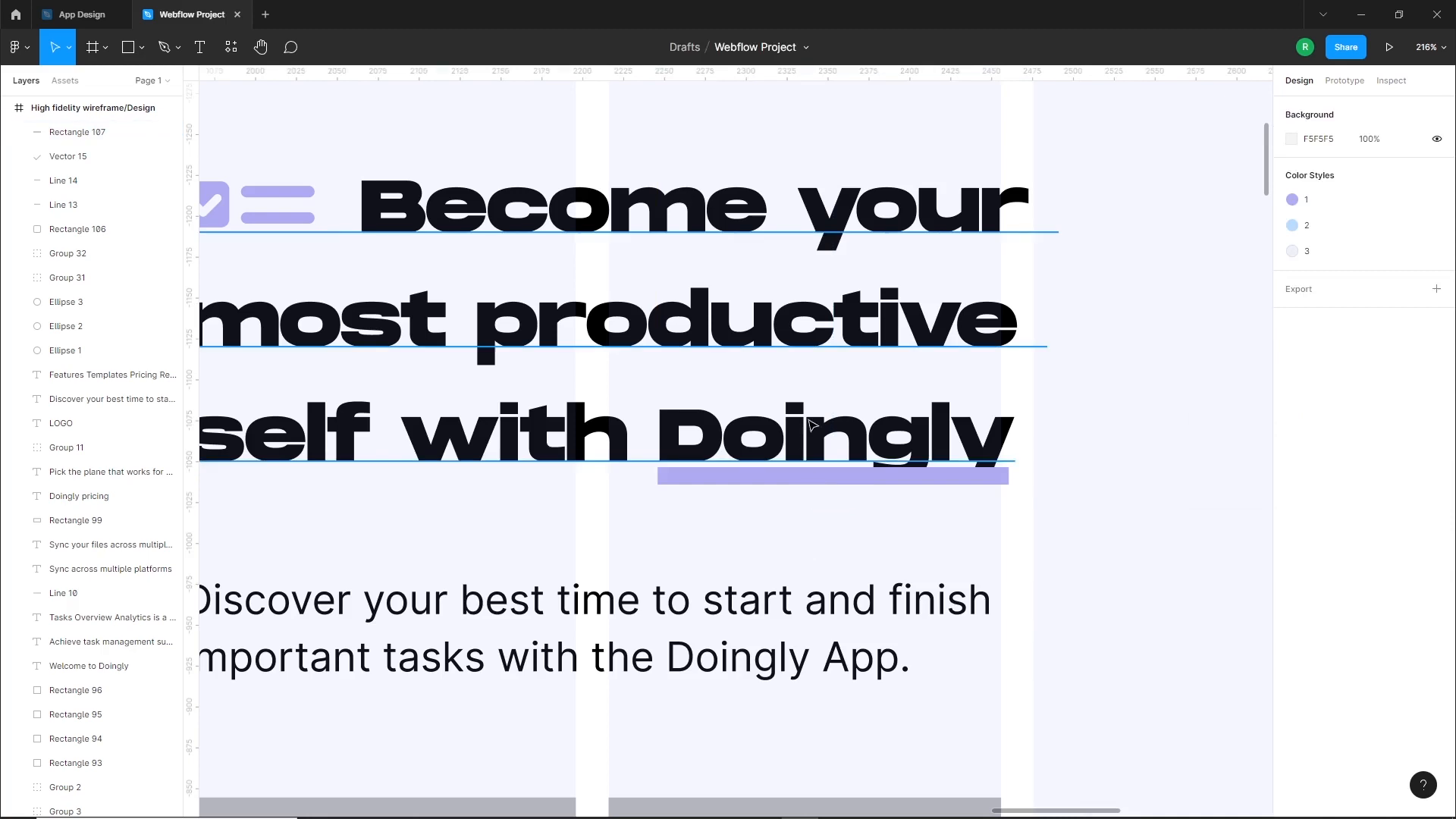
# Bring the hero heading text to the front, above the purple underline
pyautogui.click(813, 425)
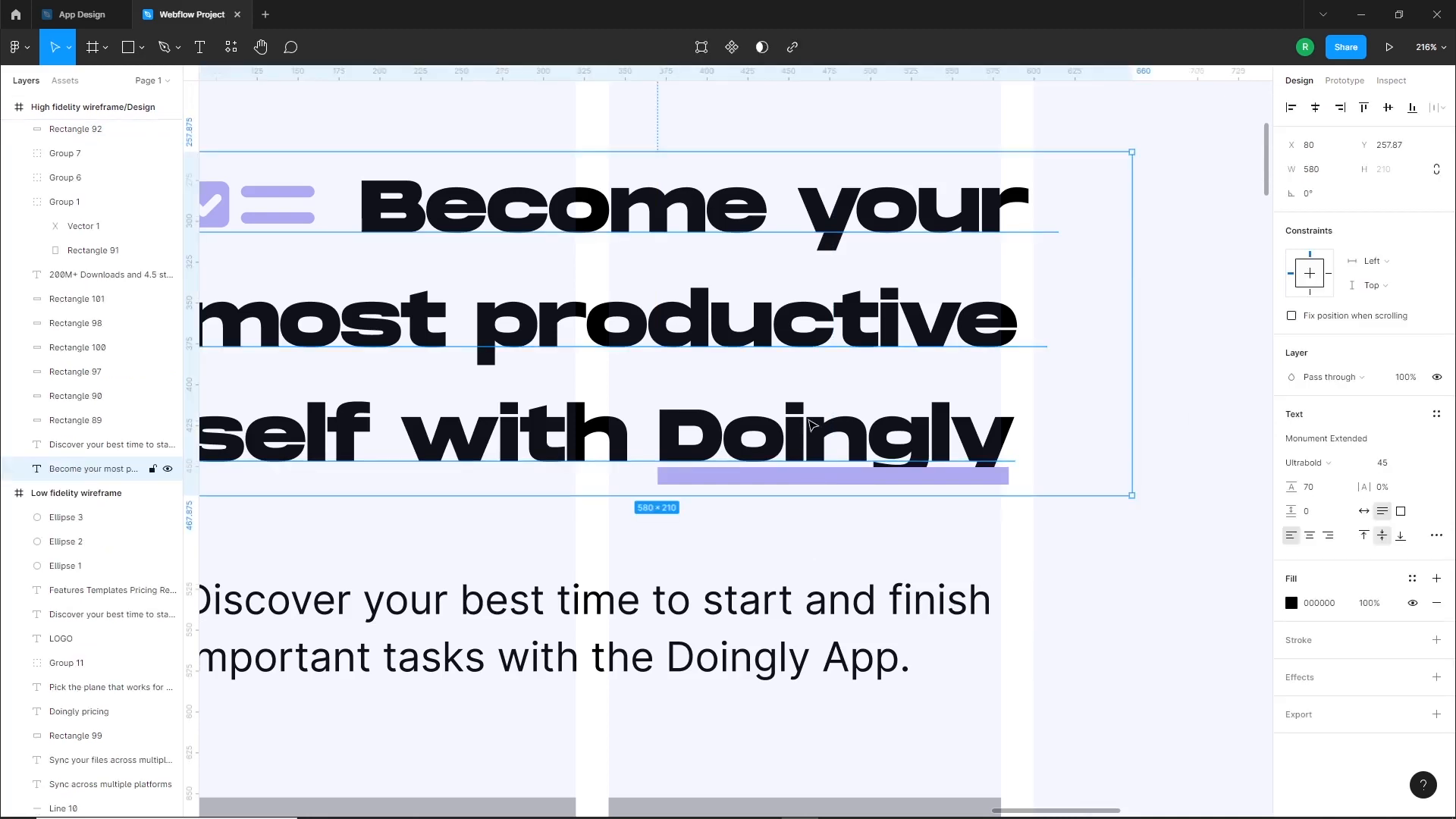
pyautogui.hotkey('ctrl', 'shift', ']')
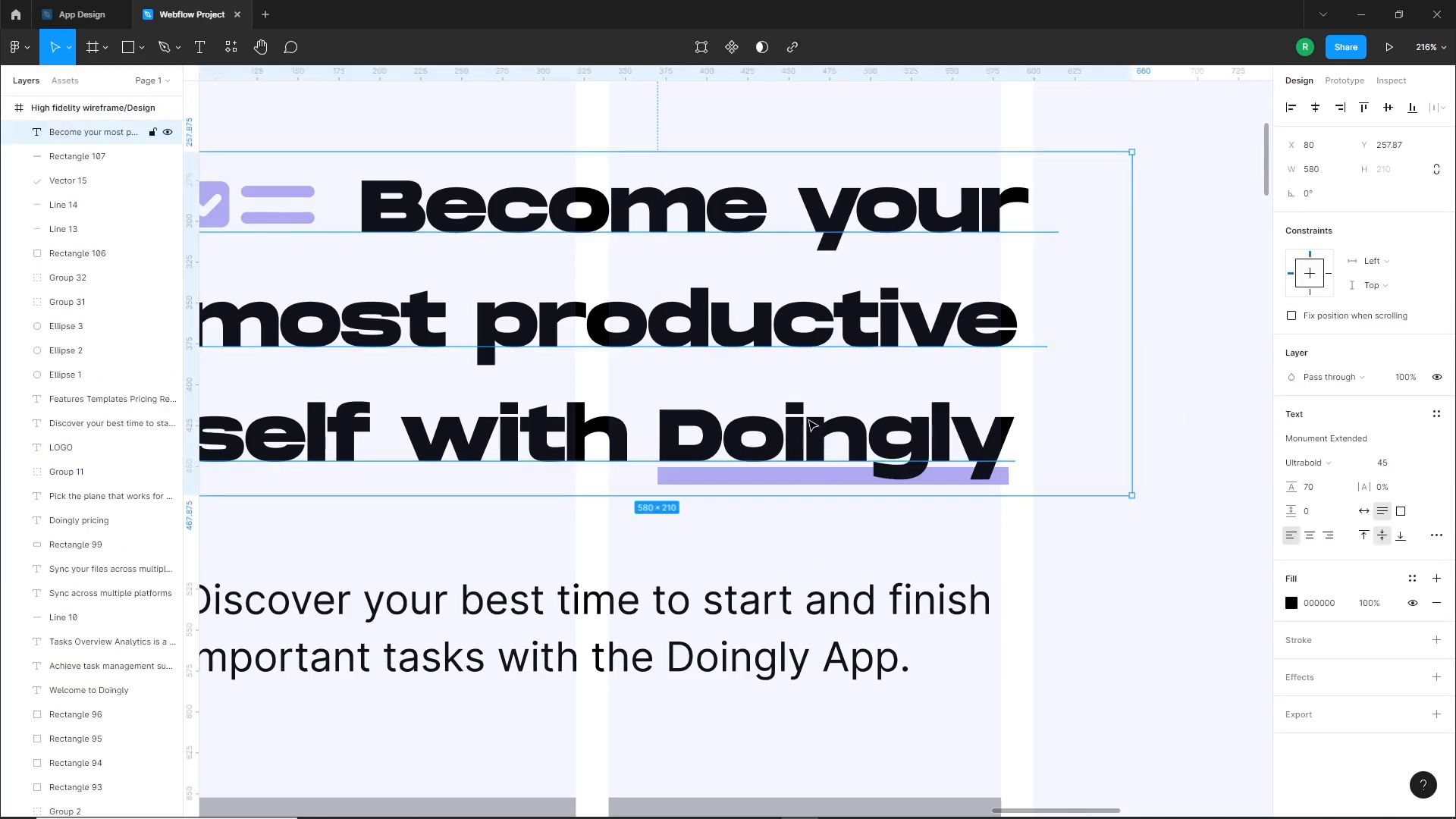
pyautogui.click(772, 545)
pyautogui.scroll(-4, 985, 494)
# Group the hero heading together with its checklist icon and purple underline
pyautogui.moveTo(1043, 524); pyautogui.dragTo(908, 459)
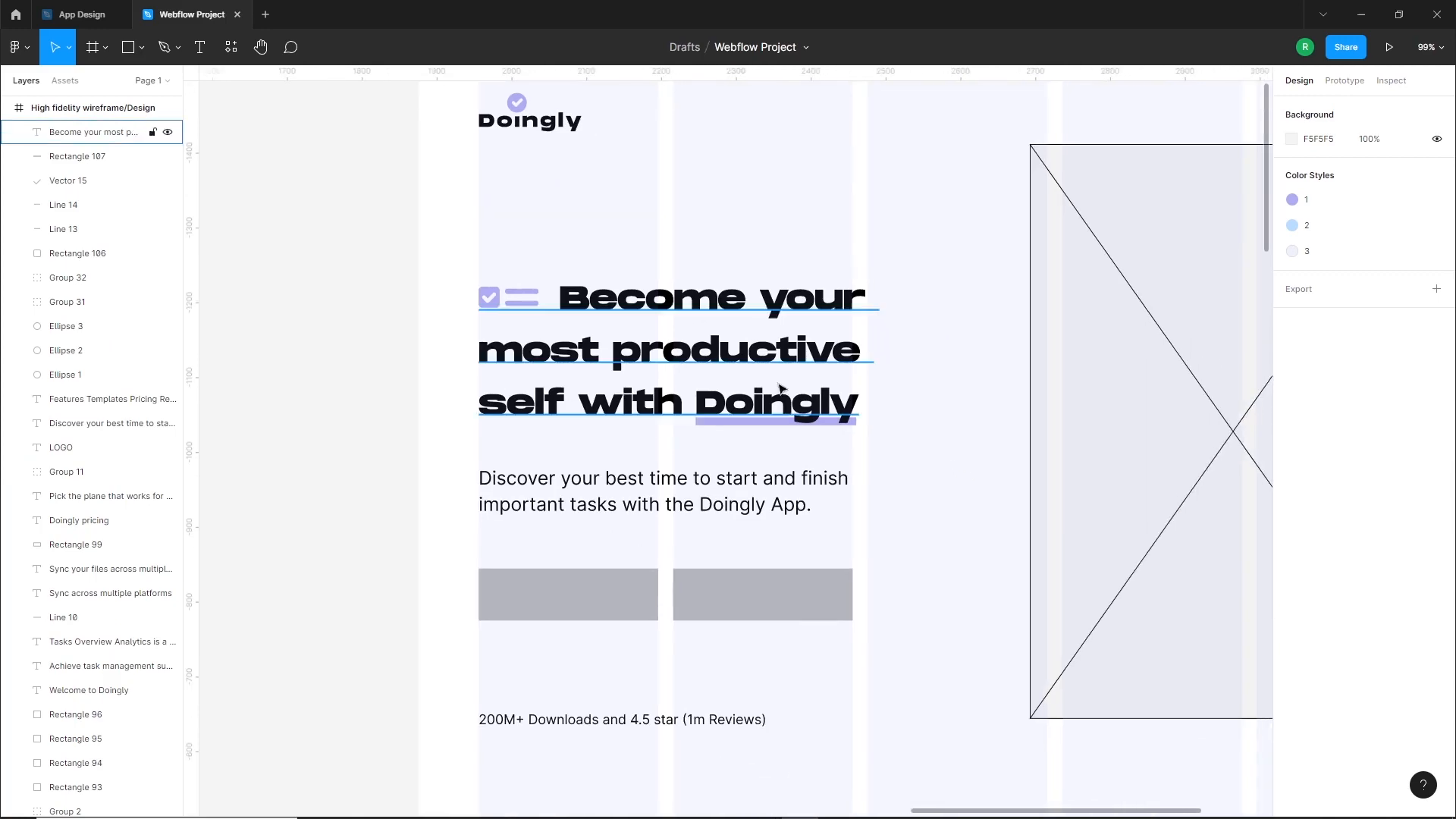
pyautogui.moveTo(394, 250); pyautogui.dragTo(851, 458)
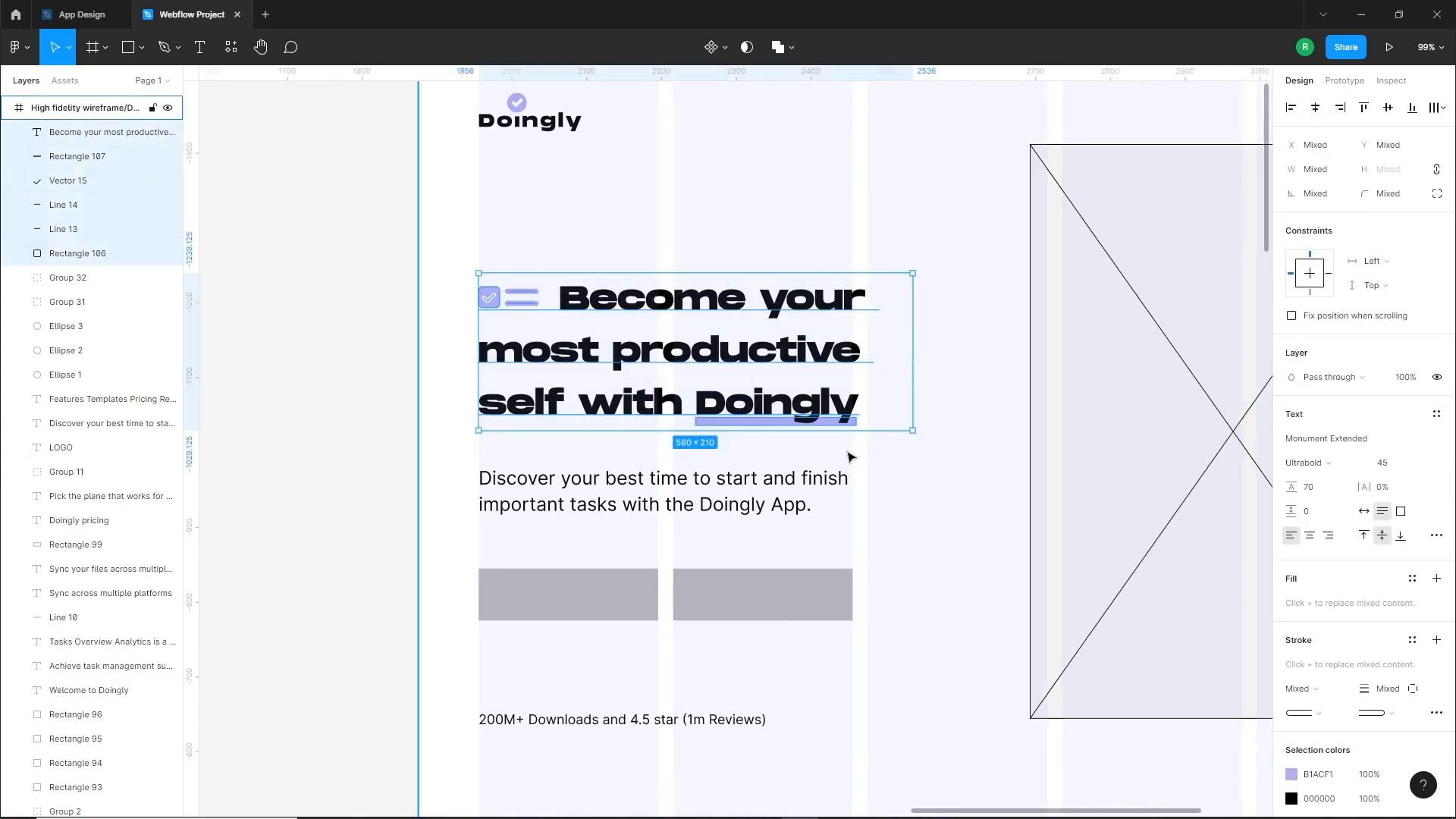
pyautogui.hotkey('ctrl', 'g')
pyautogui.click(901, 525)
# Move the hero paragraph up to Y about 502 and set its font to Montserrat
pyautogui.moveTo(655, 503); pyautogui.dragTo(653, 495)
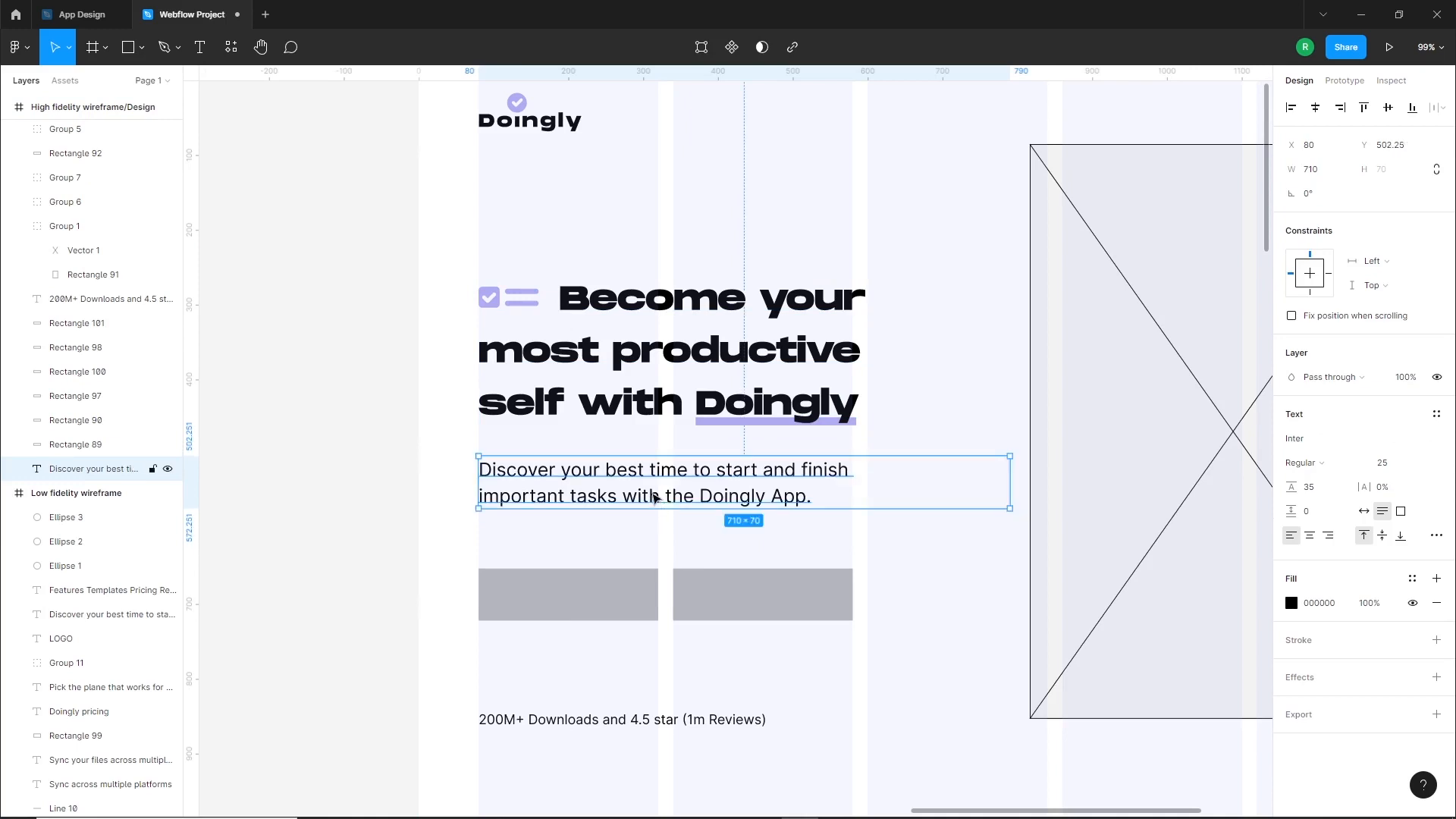
pyautogui.click(1316, 448)
pyautogui.write('Montse')
pyautogui.press('Return')
# Narrow the hero paragraph's text box to about 549 px wide, keeping its two-line wrap
pyautogui.click(802, 526)
pyautogui.click(803, 502)
pyautogui.moveTo(1011, 482); pyautogui.dragTo(884, 481)
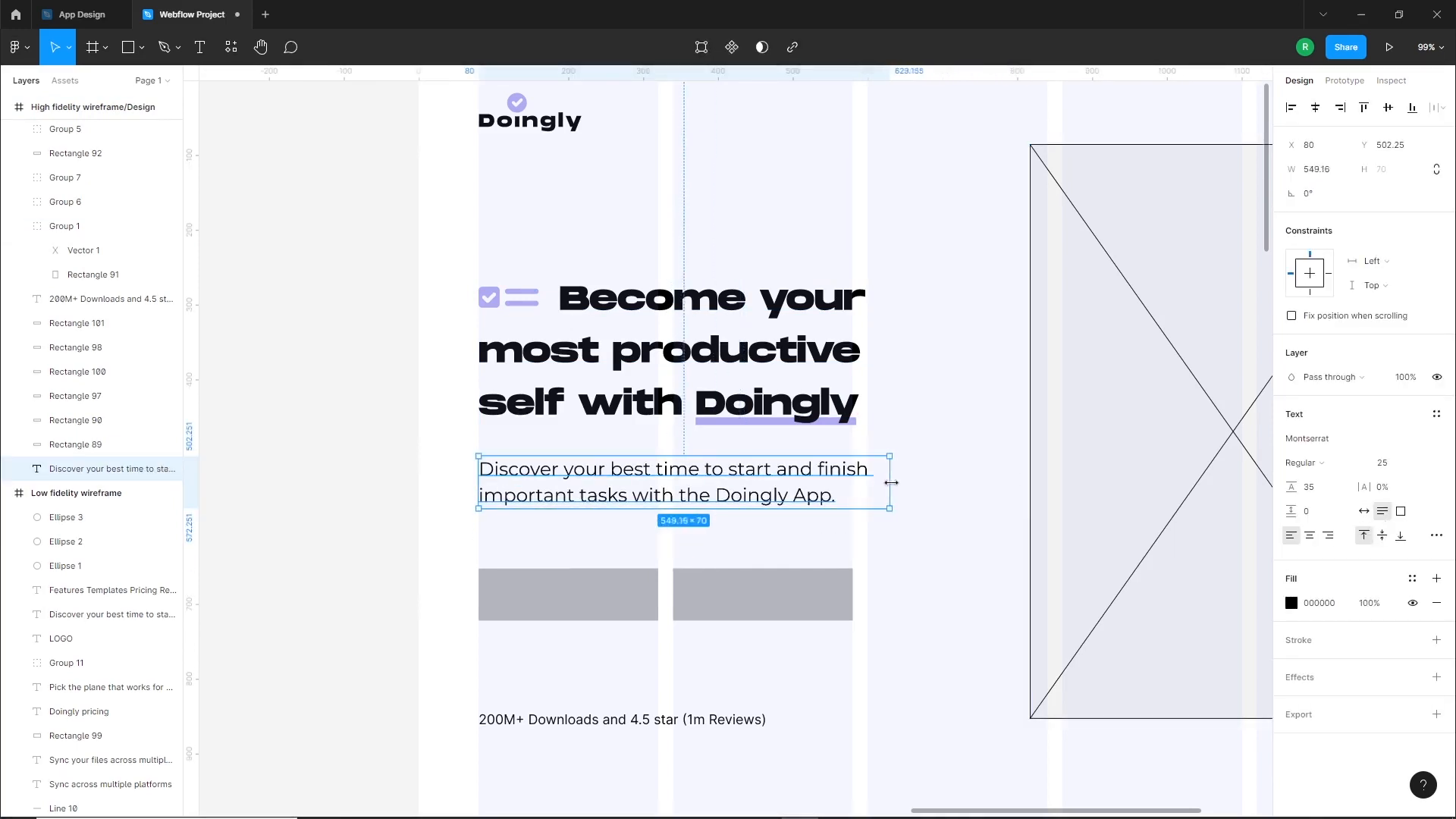
pyautogui.click(895, 531)
# Delete the second grey button placeholder and move the remaining one up to Y about 625
pyautogui.click(754, 608)
pyautogui.press('Delete')
pyautogui.click(584, 610)
pyautogui.moveTo(584, 610); pyautogui.dragTo(584, 590)
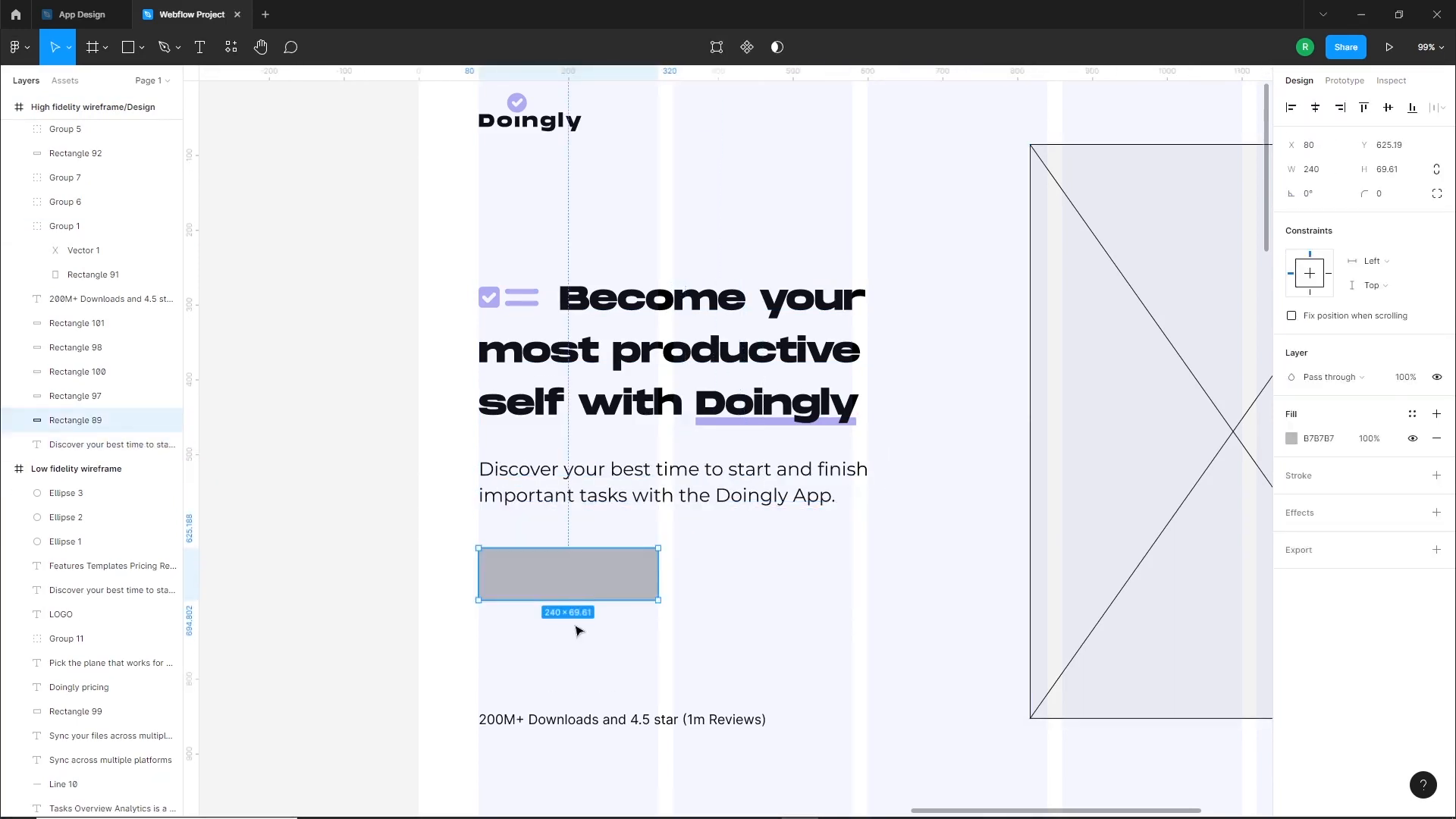
pyautogui.scroll(-1, 758, 524)
# Resize the grey button placeholder to 180 × 55 and nudge it to Y about 624.7
pyautogui.click(1317, 174)
pyautogui.write('180')
pyautogui.press('Return')
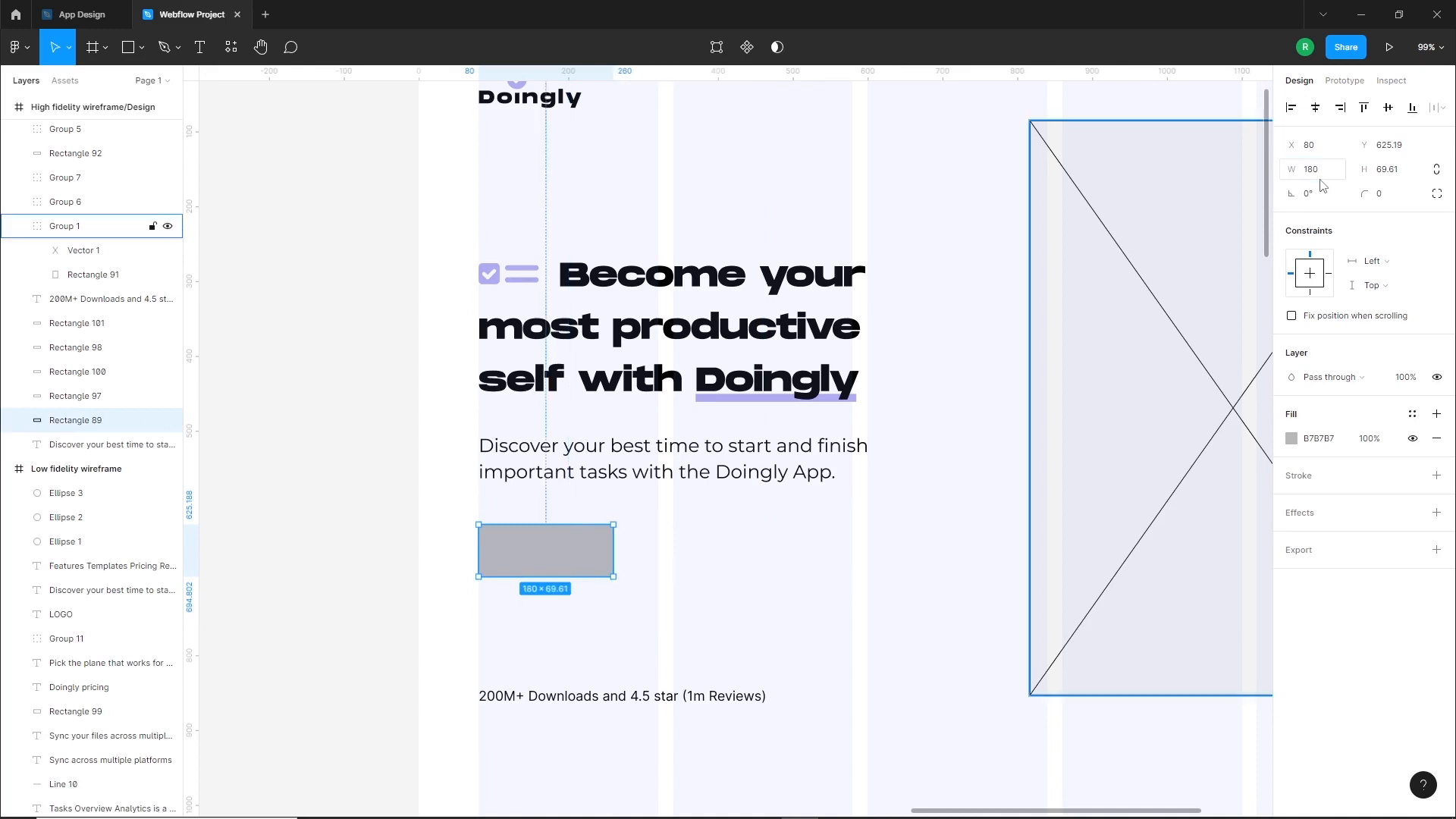
pyautogui.write('55')
pyautogui.press('Return')
pyautogui.press('Escape')
pyautogui.moveTo(556, 559); pyautogui.dragTo(552, 556)
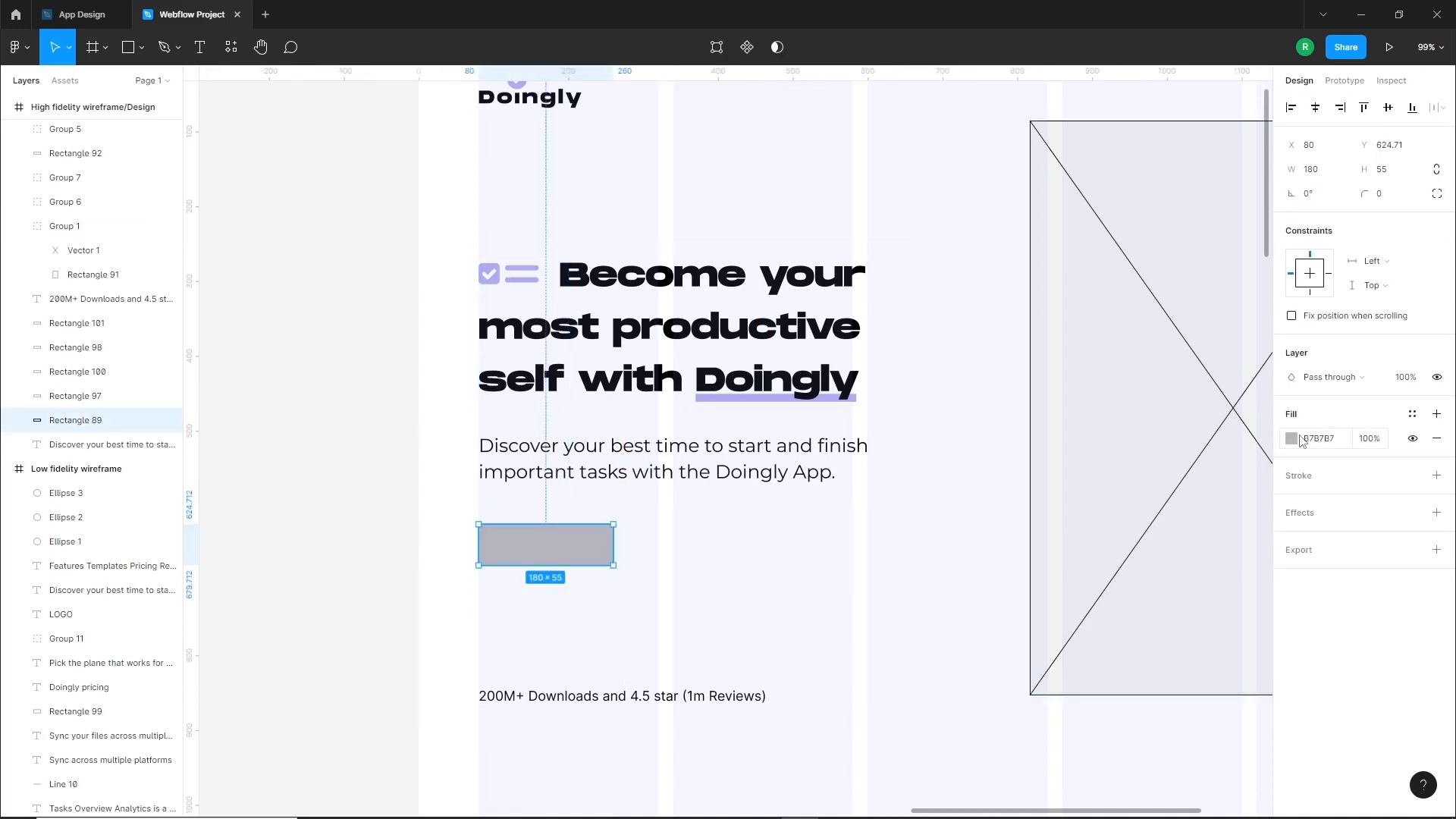
# Fill the button rectangle with a near-black colour and set its corner radius to 8
pyautogui.click(1291, 438)
pyautogui.moveTo(1097, 493); pyautogui.dragTo(1067, 645)
pyautogui.click(780, 554)
pyautogui.click(593, 549)
pyautogui.write('8')
pyautogui.press('Return')
pyautogui.click(723, 571)
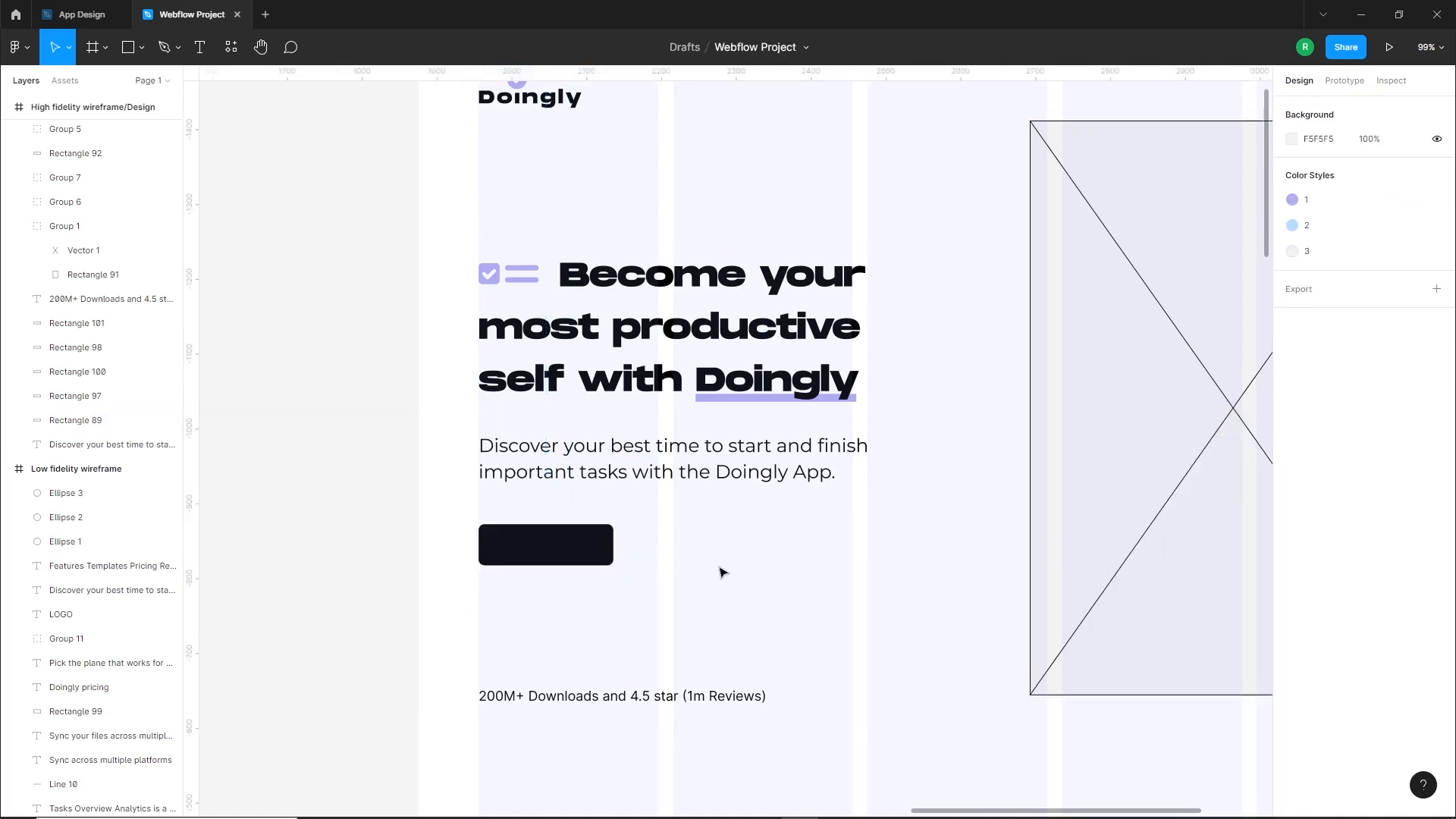
# Add a two-line text reading "Availible on" and "Google Play" below the dark button
pyautogui.scroll(4, 599, 563)
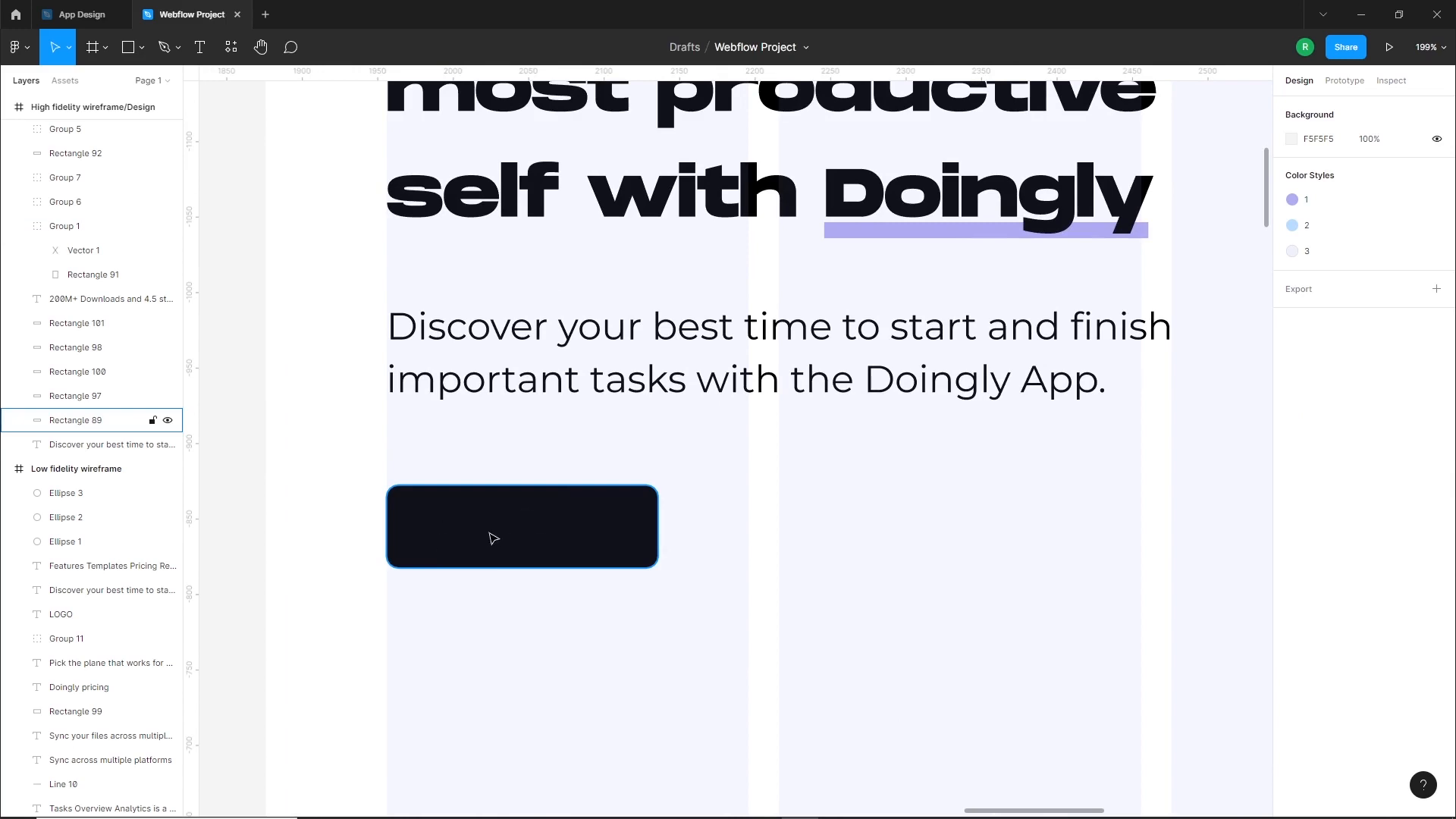
pyautogui.scroll(-2, 592, 582)
pyautogui.press('t')
pyautogui.click(651, 604)
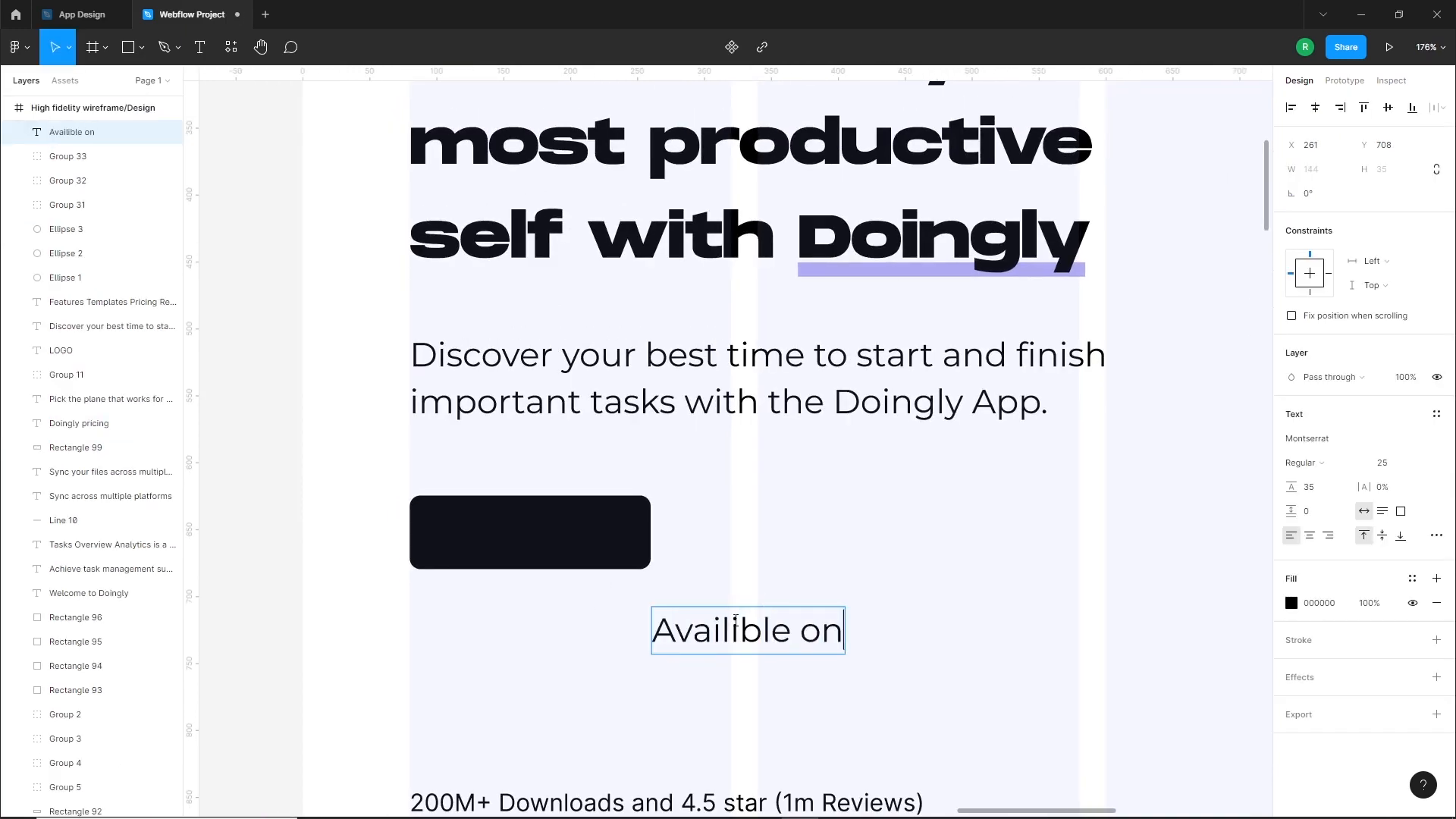
pyautogui.press('Escape')
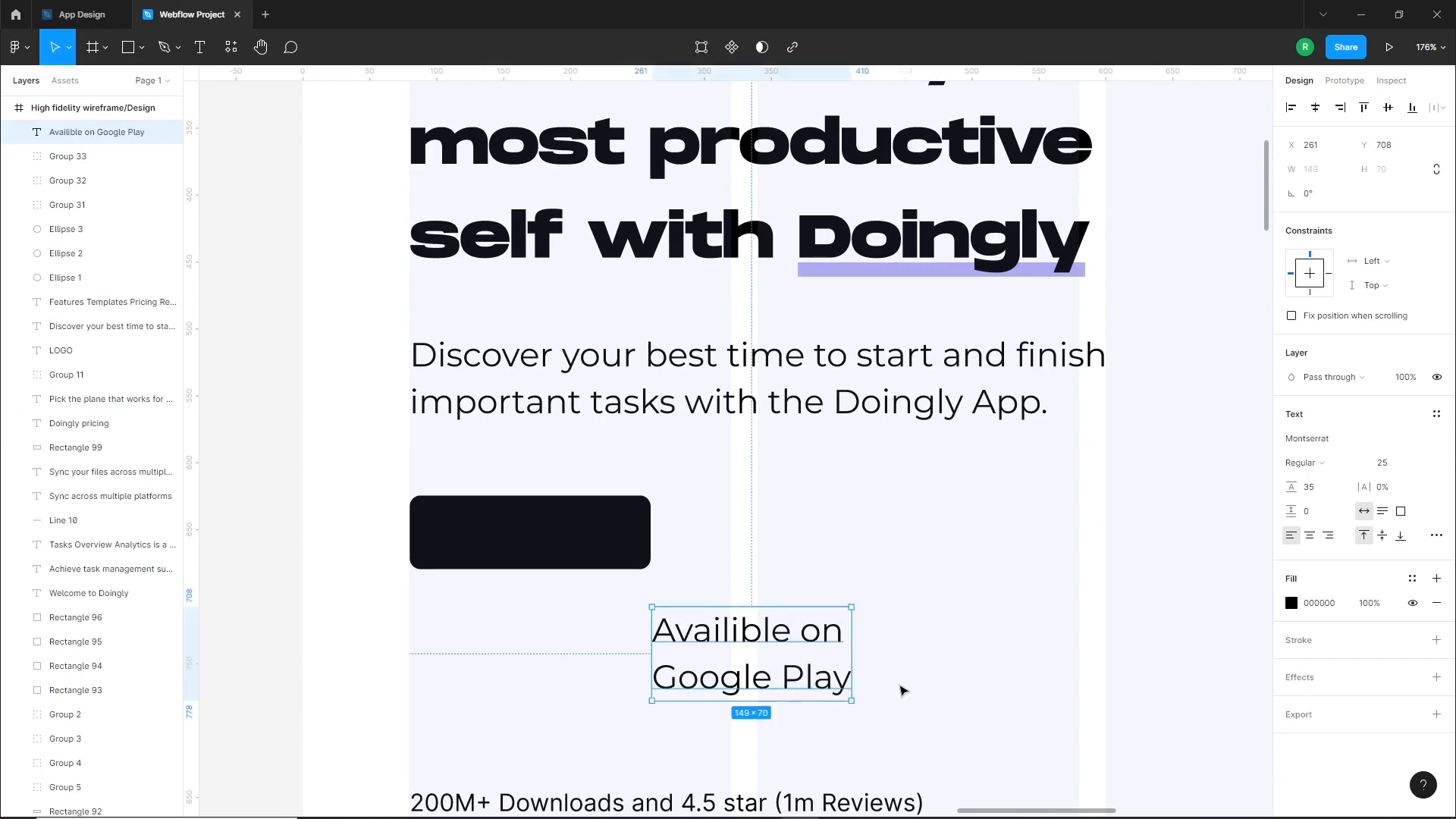
# Set the "Availible on" line to font size 12 and correct its spelling to "Available on"
pyautogui.doubleClick(844, 685)
pyautogui.click(844, 638)
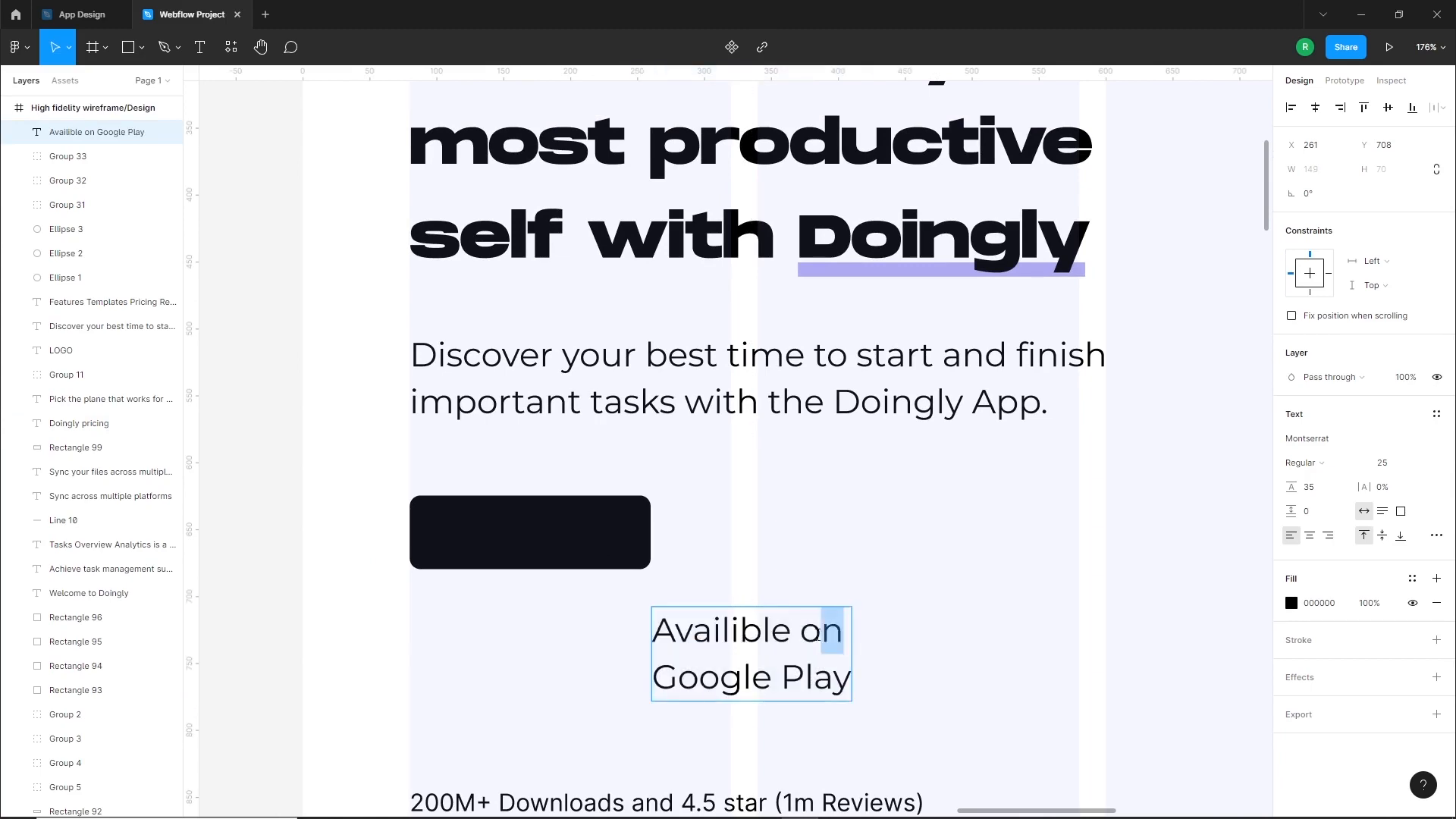
pyautogui.moveTo(819, 636); pyautogui.dragTo(650, 634)
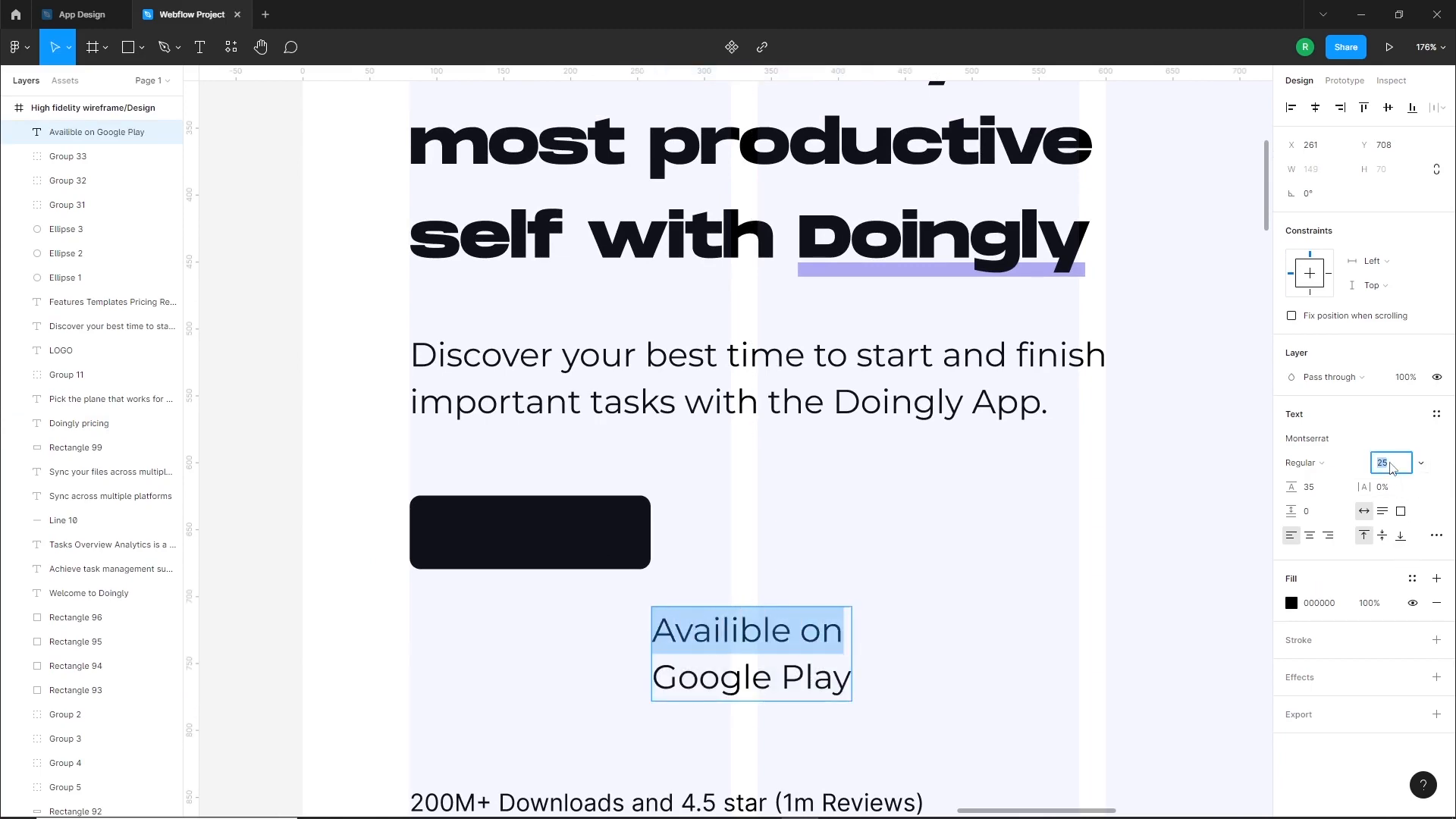
pyautogui.write('12')
pyautogui.press('Return')
pyautogui.write('a')
pyautogui.click(913, 632)
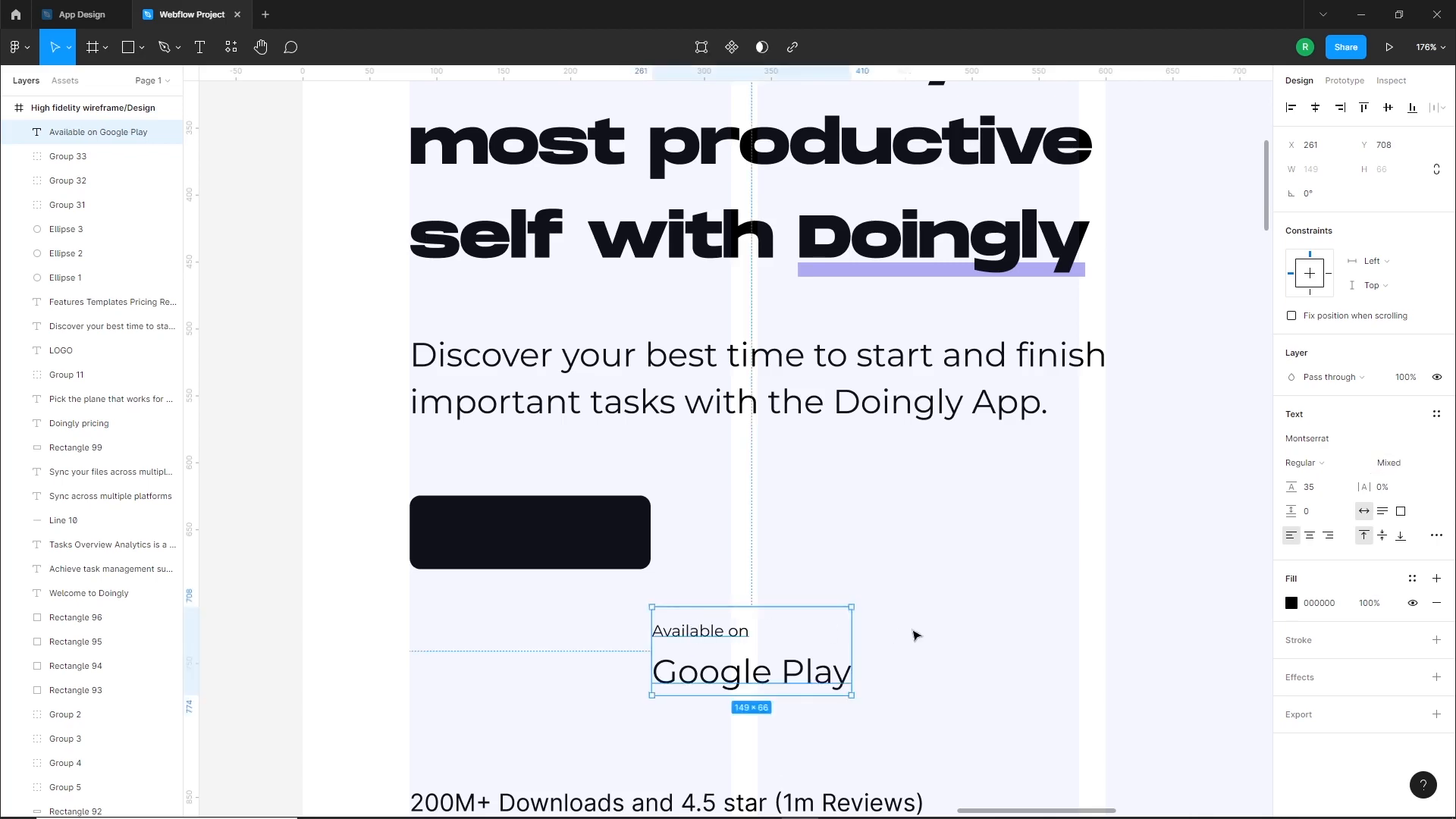
# Move the store text closer to the dark button, to about X 228, Y 684, and make "Google Play" Bold
pyautogui.moveTo(761, 677); pyautogui.dragTo(716, 645)
pyautogui.doubleClick(654, 642)
pyautogui.moveTo(809, 642); pyautogui.dragTo(607, 642)
pyautogui.click(1302, 463)
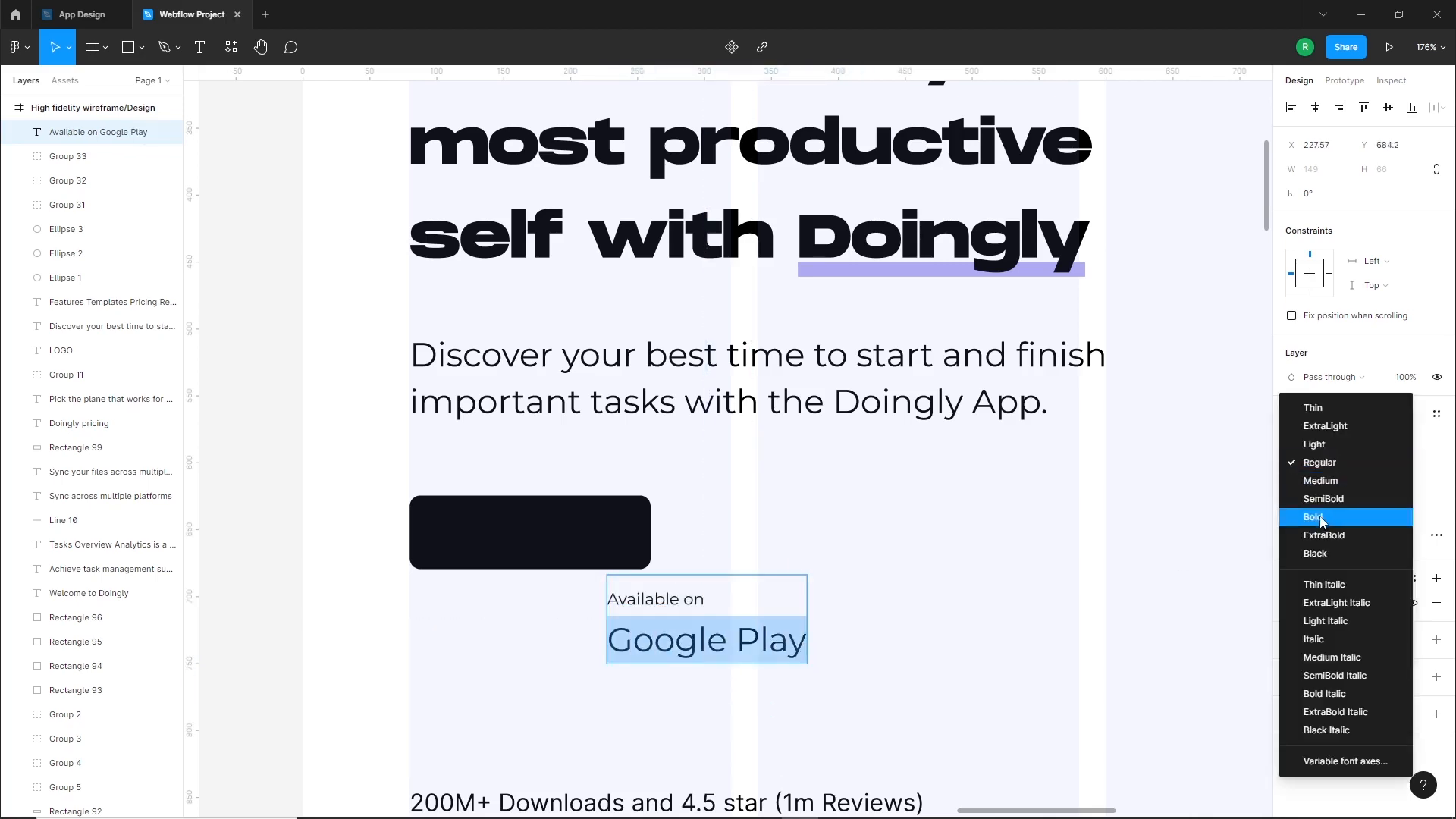
pyautogui.click(1305, 515)
pyautogui.press('Escape')
# Reduce the store text's line height to 26
pyautogui.click(1320, 489)
pyautogui.press('Down')
pyautogui.press('Down')
pyautogui.press('Down')
pyautogui.press('Down')
pyautogui.press('Down')
pyautogui.press('Down')
pyautogui.press('Down')
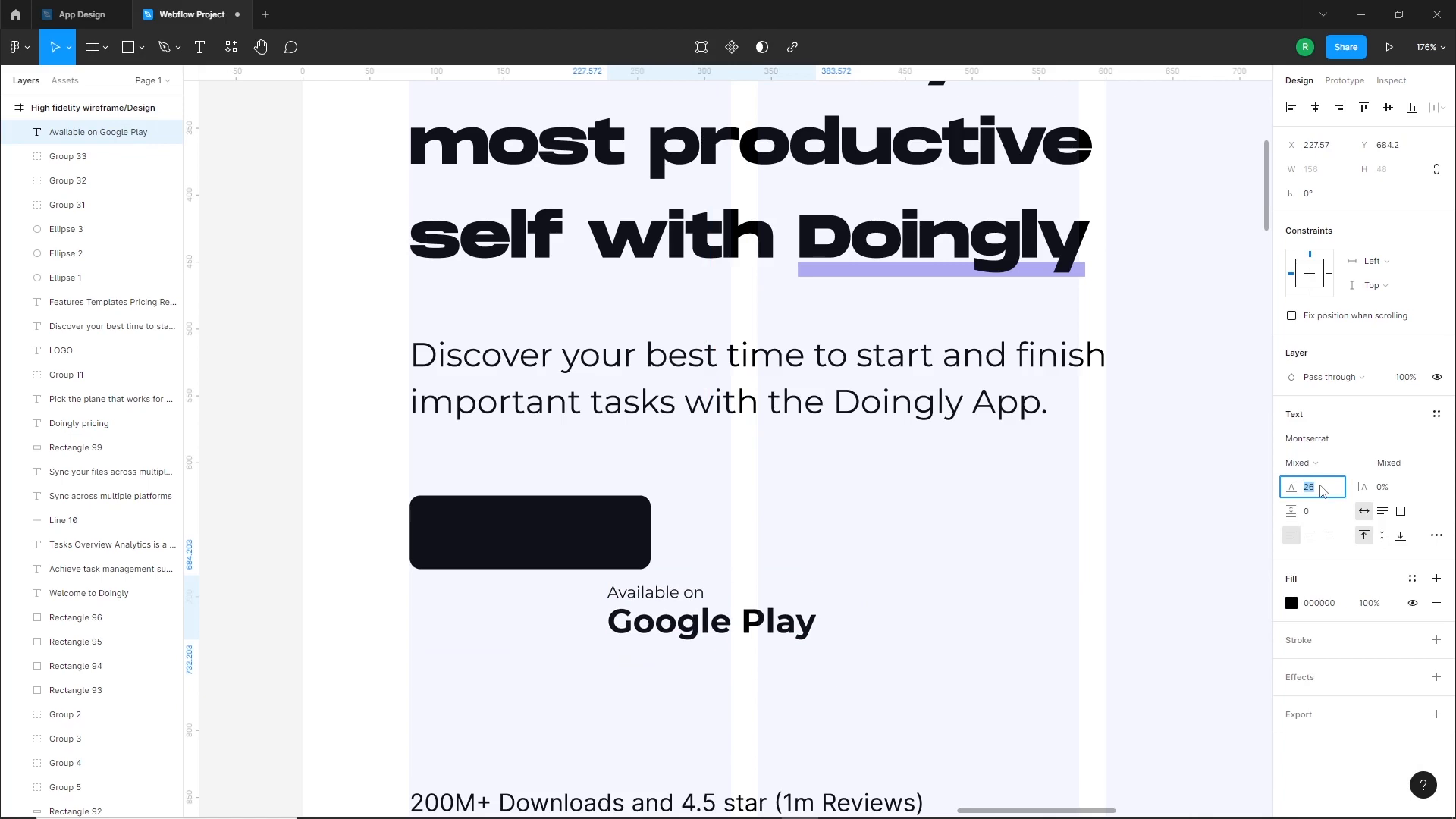
# Set the "Google Play" line to font size 16 and reduce the whole store text's line height to 18
pyautogui.doubleClick(767, 623)
pyautogui.moveTo(609, 625); pyautogui.dragTo(880, 637)
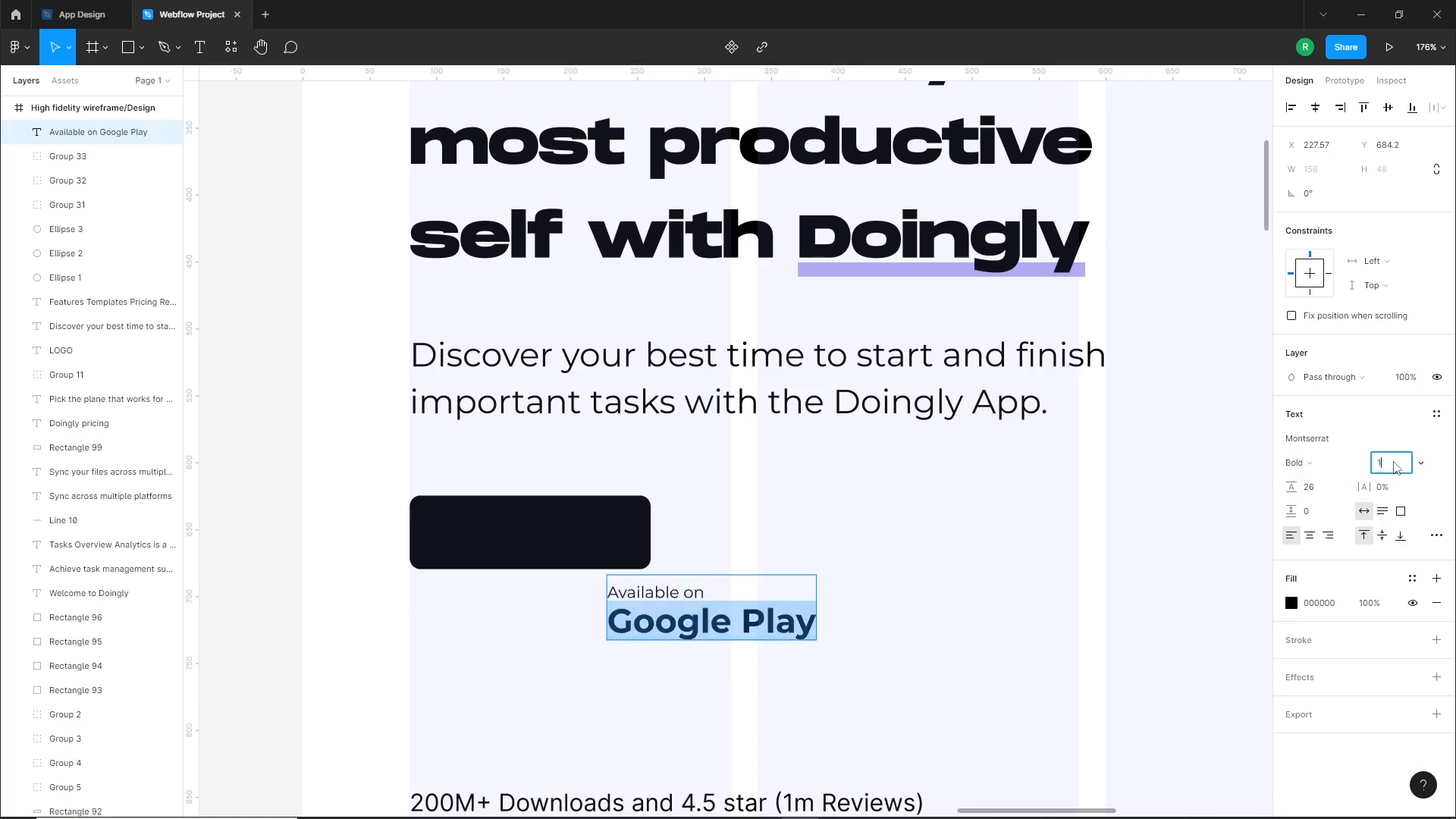
pyautogui.write('16')
pyautogui.press('Return')
pyautogui.press('Escape')
pyautogui.write('18')
pyautogui.press('Return')
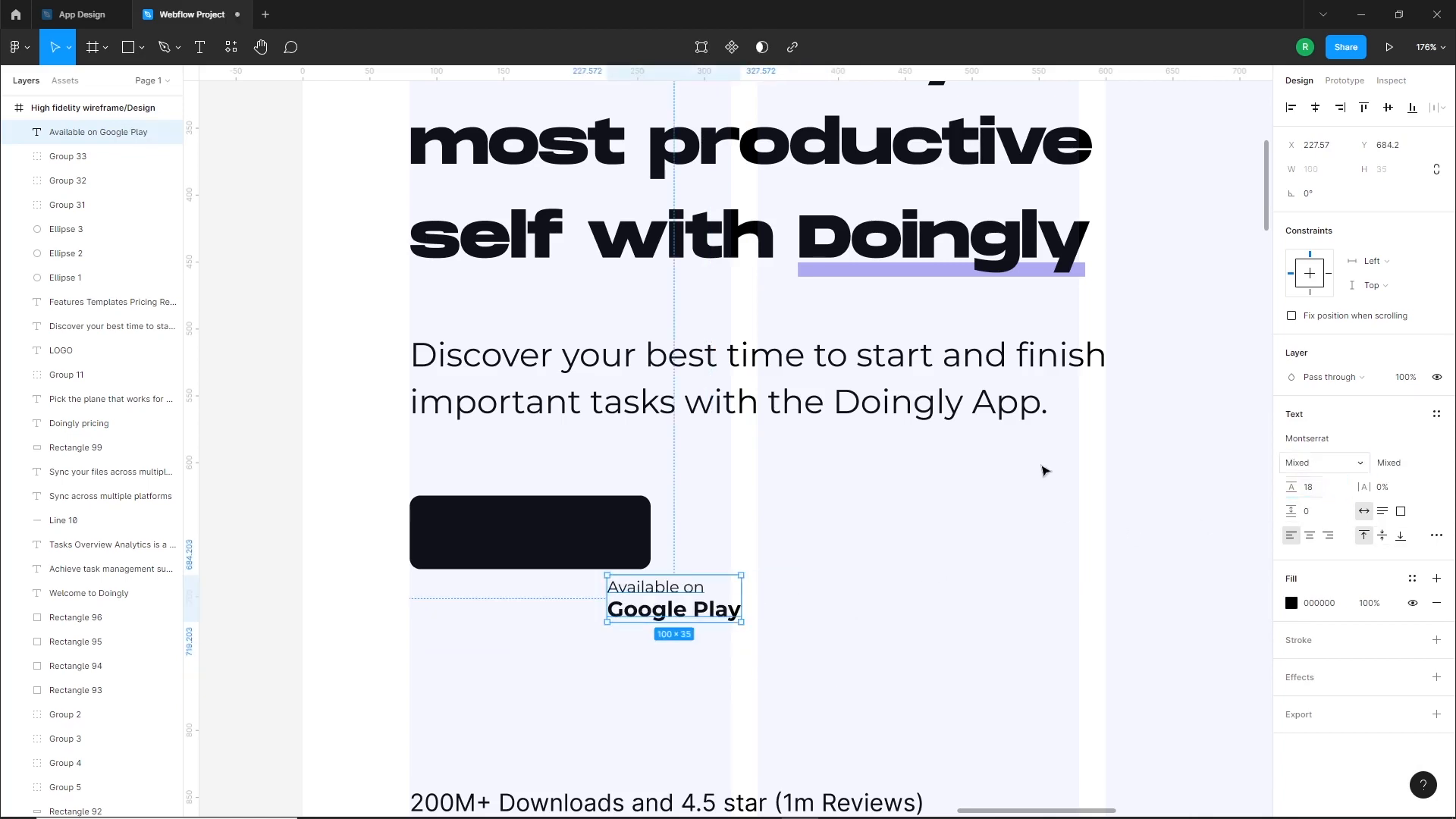
# Colour the store text white (FFFFFF) and place it on the dark button at about X 137, Y 635
pyautogui.click(1291, 603)
pyautogui.moveTo(1122, 471); pyautogui.dragTo(1087, 431)
pyautogui.moveTo(664, 603); pyautogui.dragTo(543, 537)
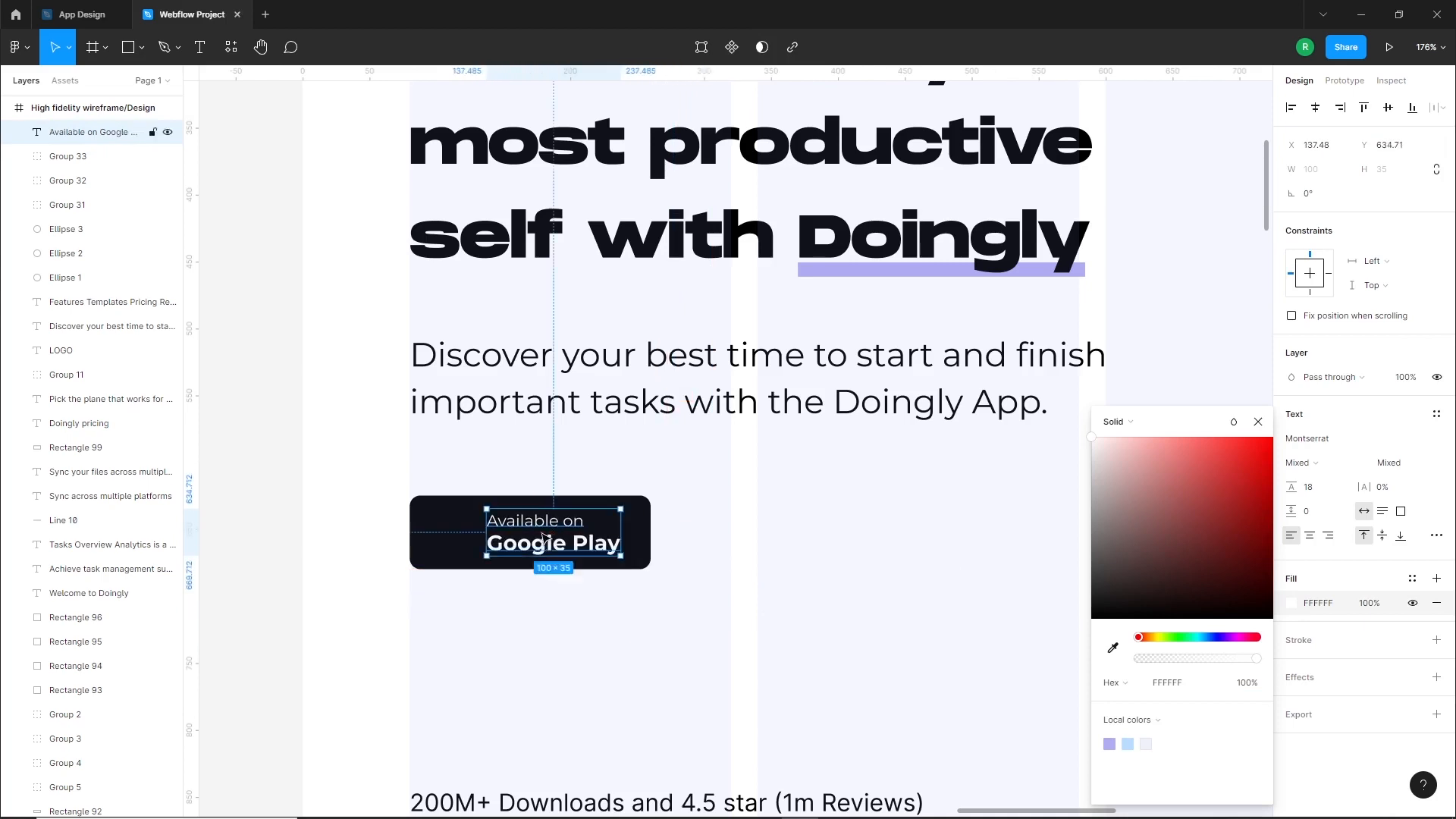
pyautogui.press('Escape')
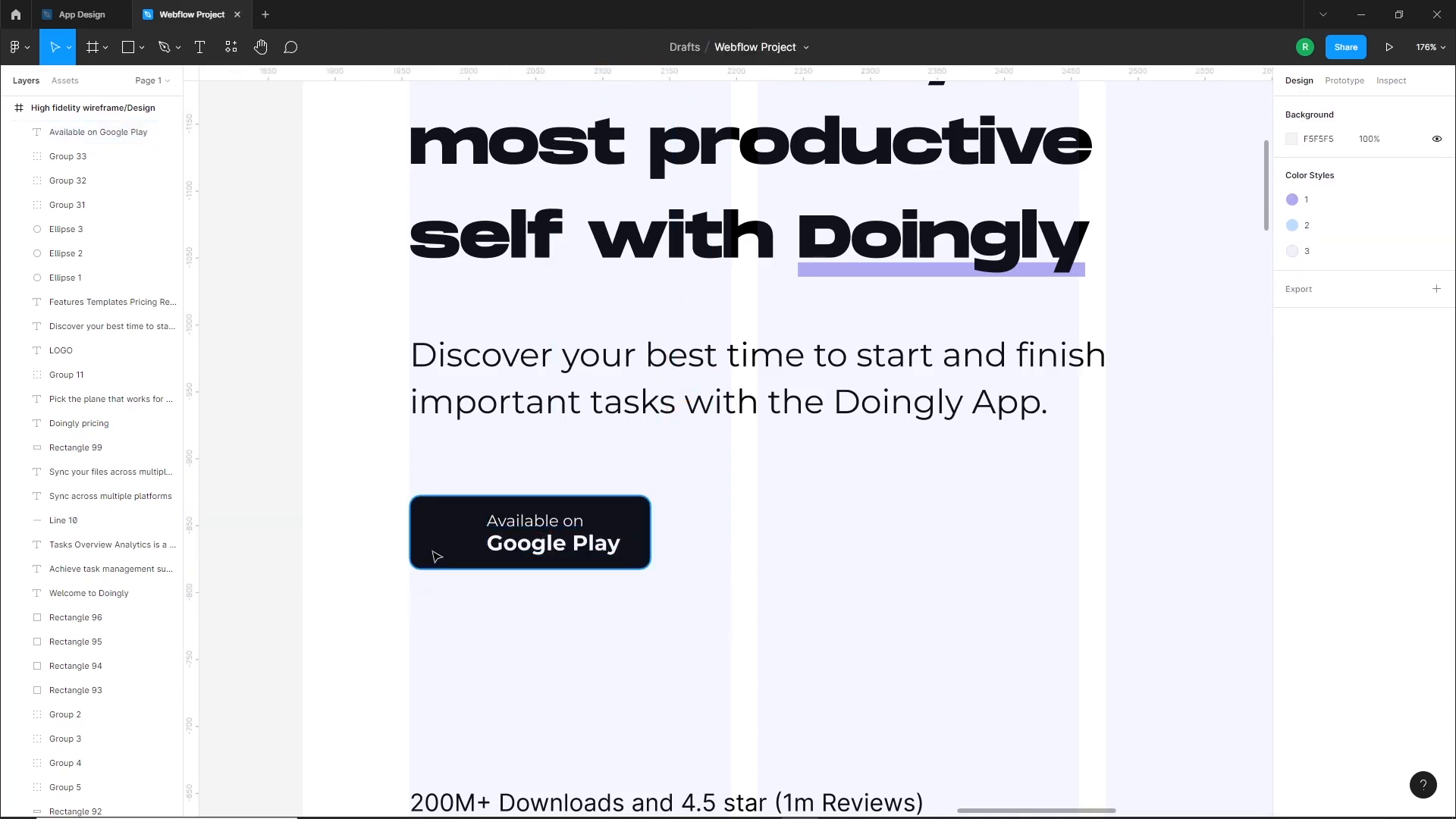
# Open the Iconify plugin and search its icons for "google play"
pyautogui.rightClick(656, 612)
pyautogui.moveTo(697, 679)
pyautogui.moveTo(891, 633)
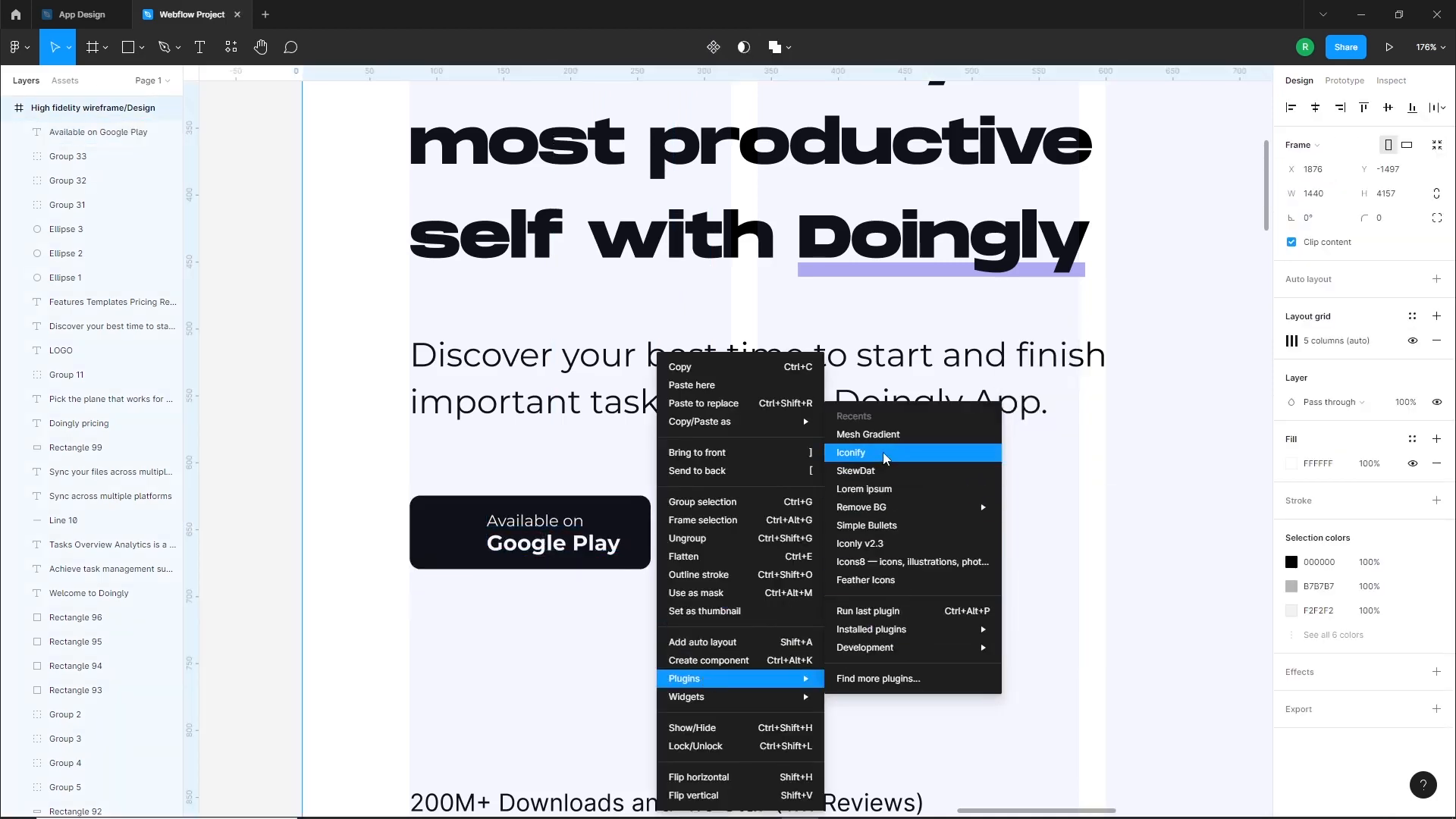
pyautogui.click(886, 454)
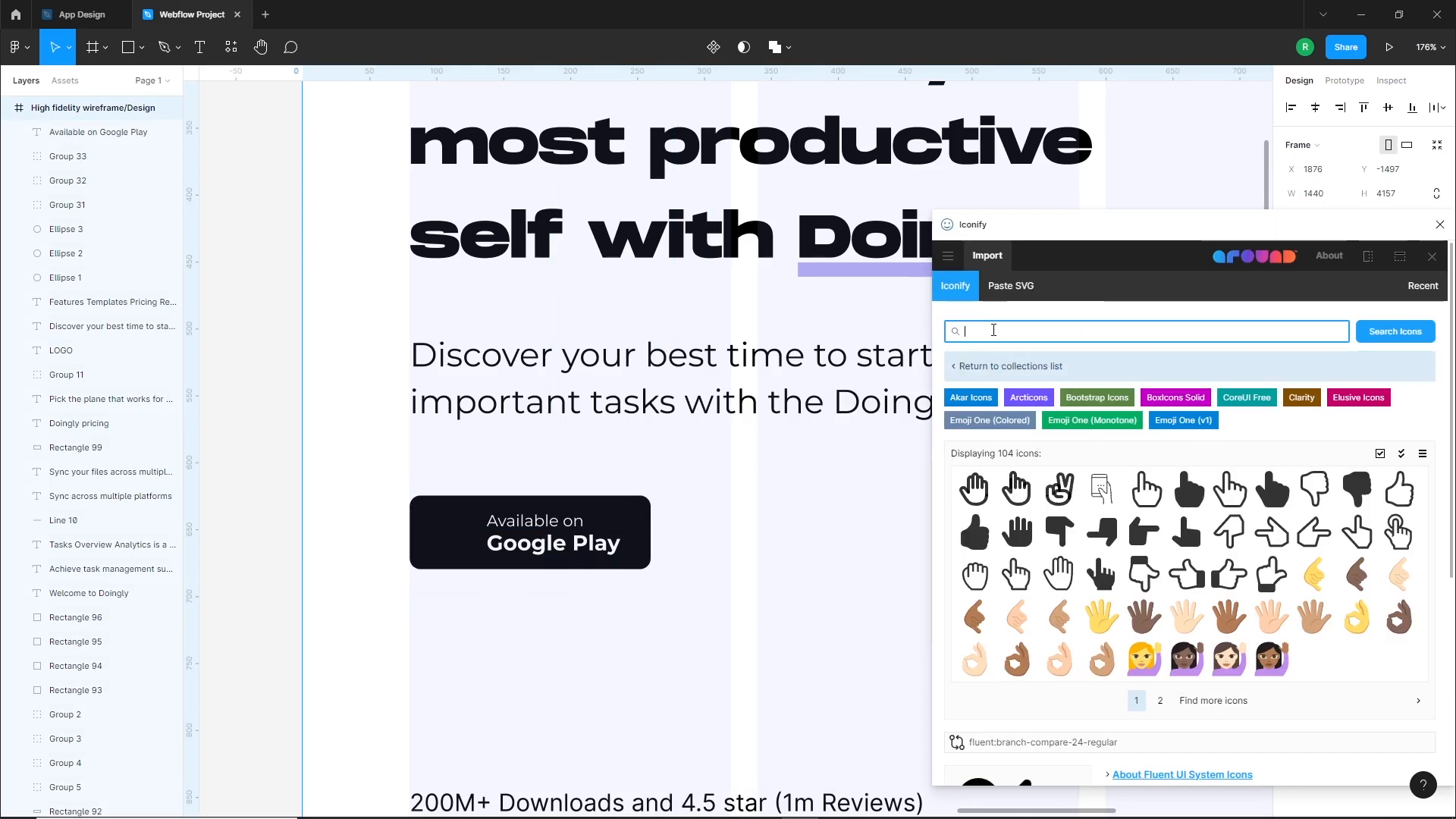
pyautogui.write('play')
pyautogui.press('Return')
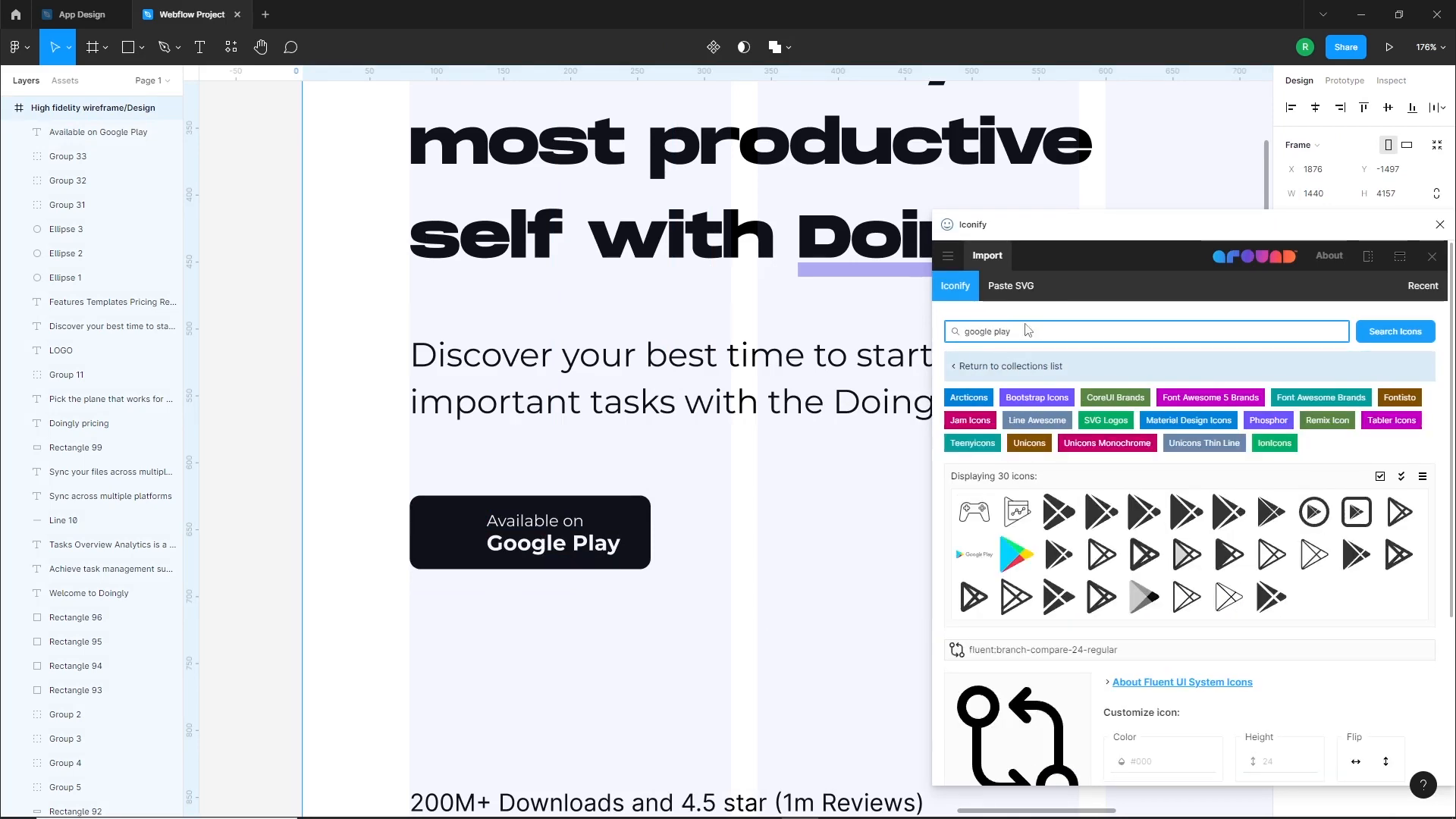
# Insert the fontisto:google-play icon and place it on the dark button before the store text, at about X 97, Y 642
pyautogui.click(1229, 512)
pyautogui.moveTo(1012, 505); pyautogui.dragTo(801, 662)
pyautogui.moveTo(765, 616); pyautogui.dragTo(450, 544)
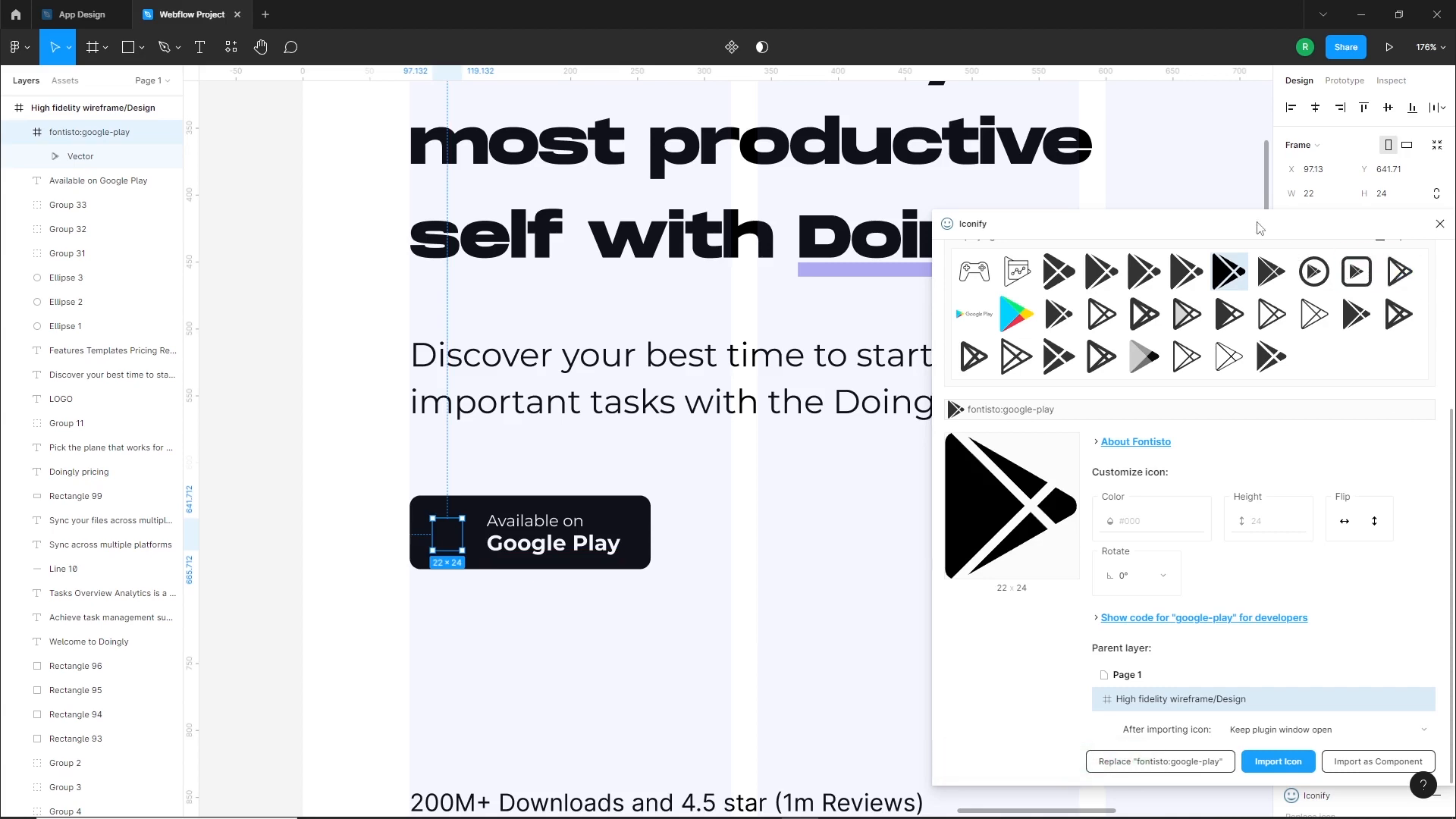
# Recolour the Google Play icon white (FFFFFF), moving the Iconify window aside as needed
pyautogui.moveTo(1259, 228); pyautogui.dragTo(1136, 246)
pyautogui.moveTo(1234, 244); pyautogui.dragTo(999, 199)
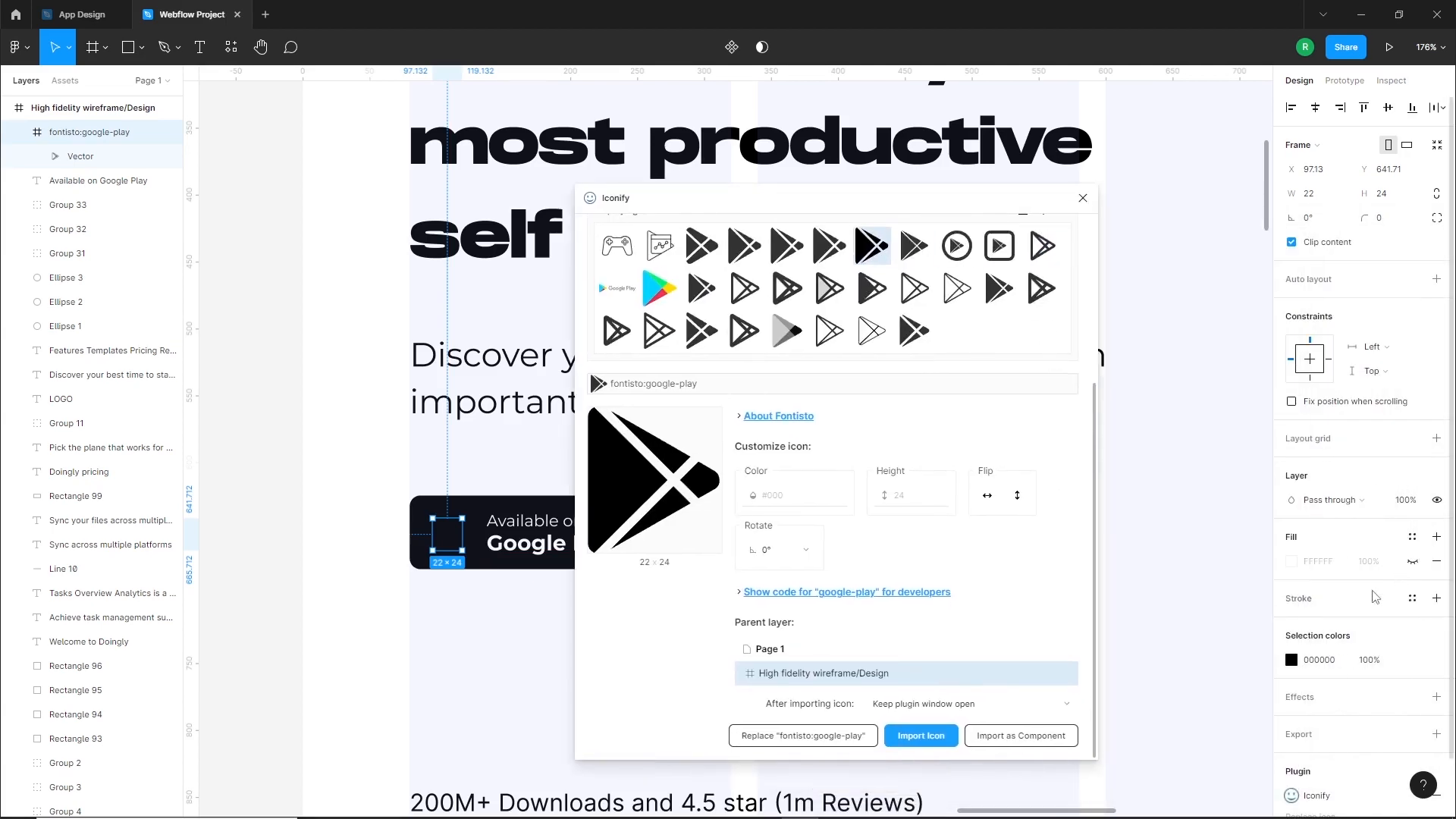
pyautogui.click(1292, 660)
pyautogui.click(1106, 483)
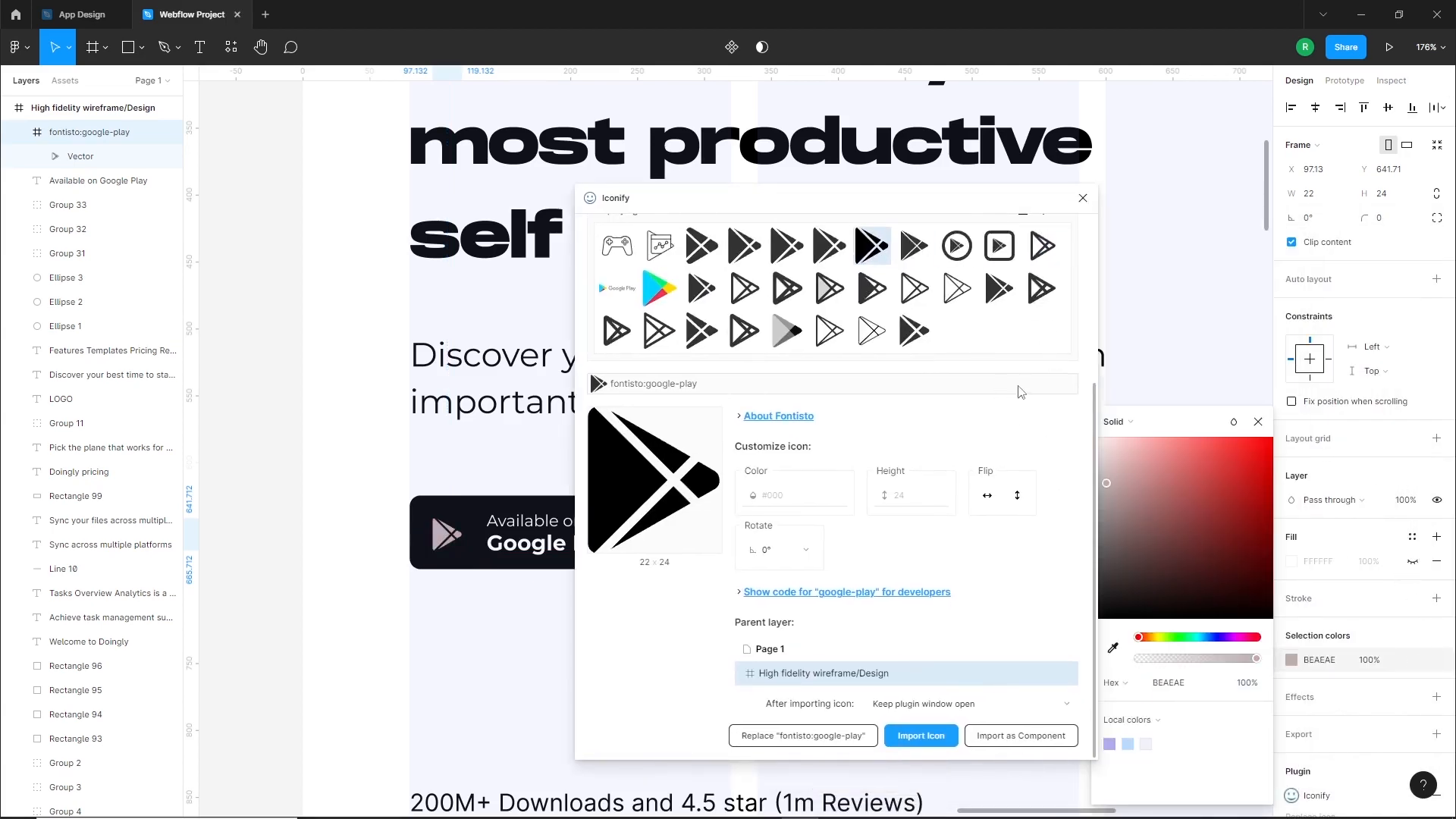
pyautogui.moveTo(989, 202); pyautogui.dragTo(1123, 200)
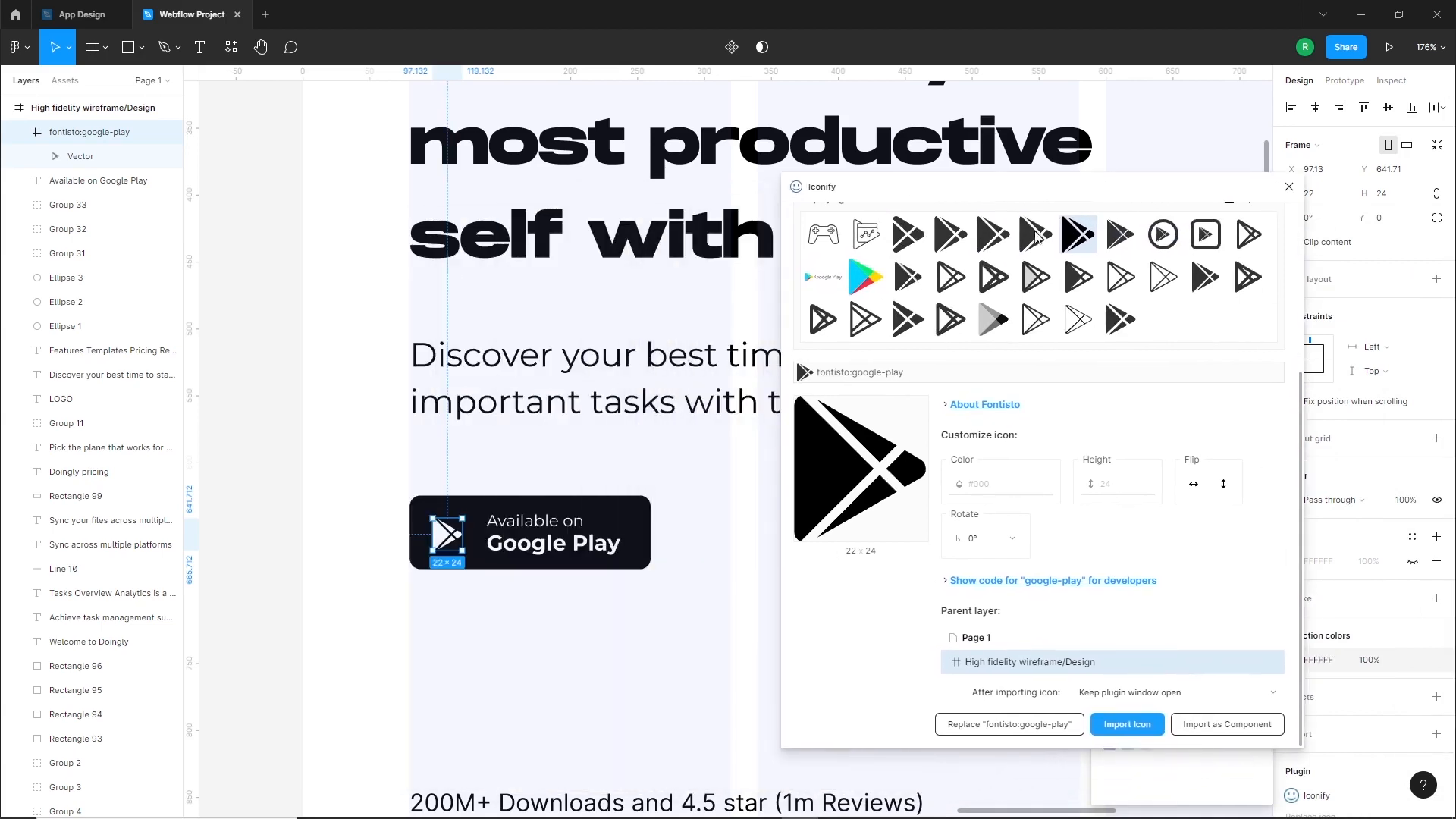
# Enlarge the Google Play icon to about 30 × 33 and align it inside the dark button beside the text
pyautogui.click(322, 535)
pyautogui.scroll(3, 429, 548)
pyautogui.scroll(5, 428, 548)
pyautogui.click(444, 535)
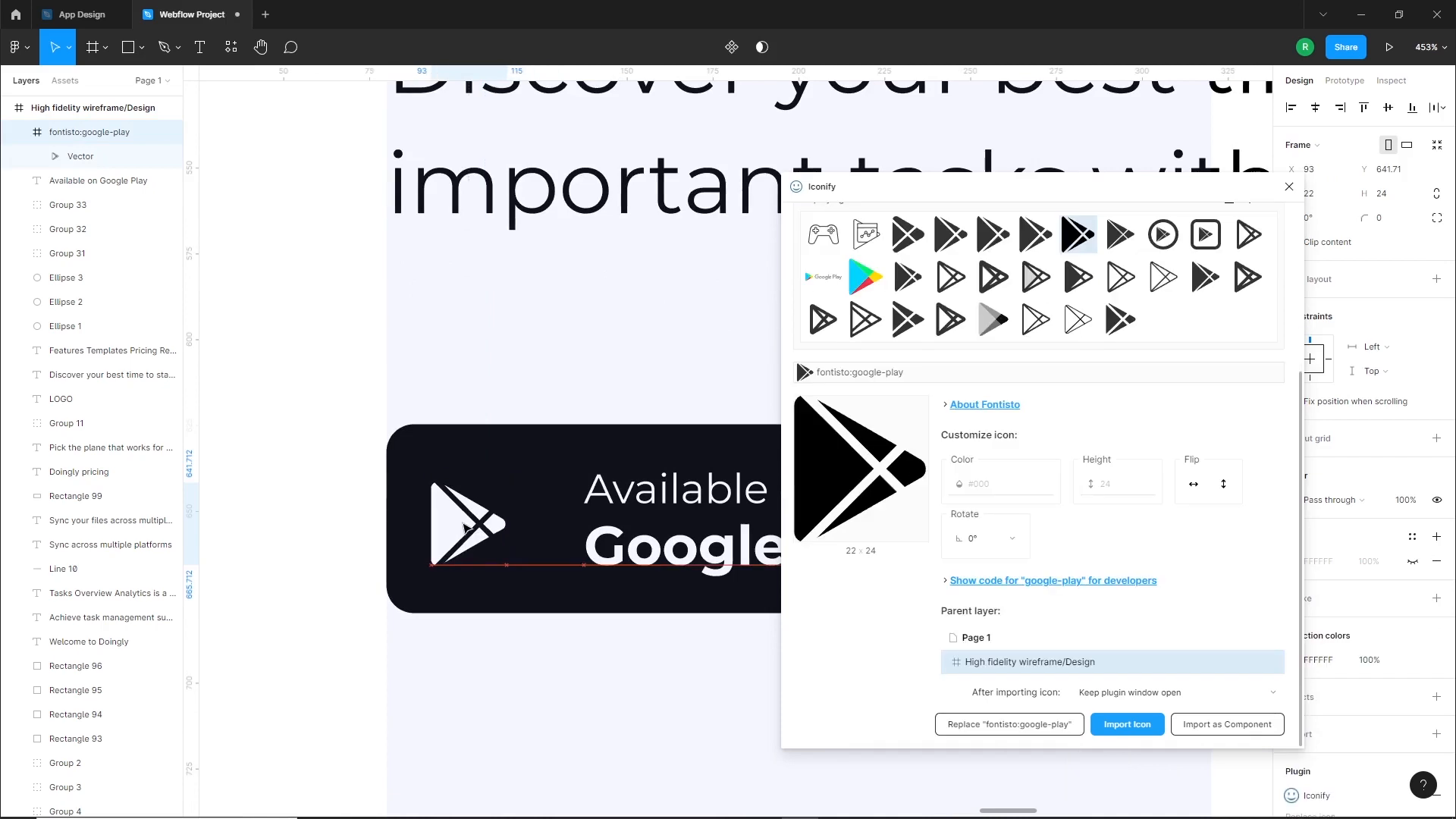
pyautogui.scroll(-5, 455, 535)
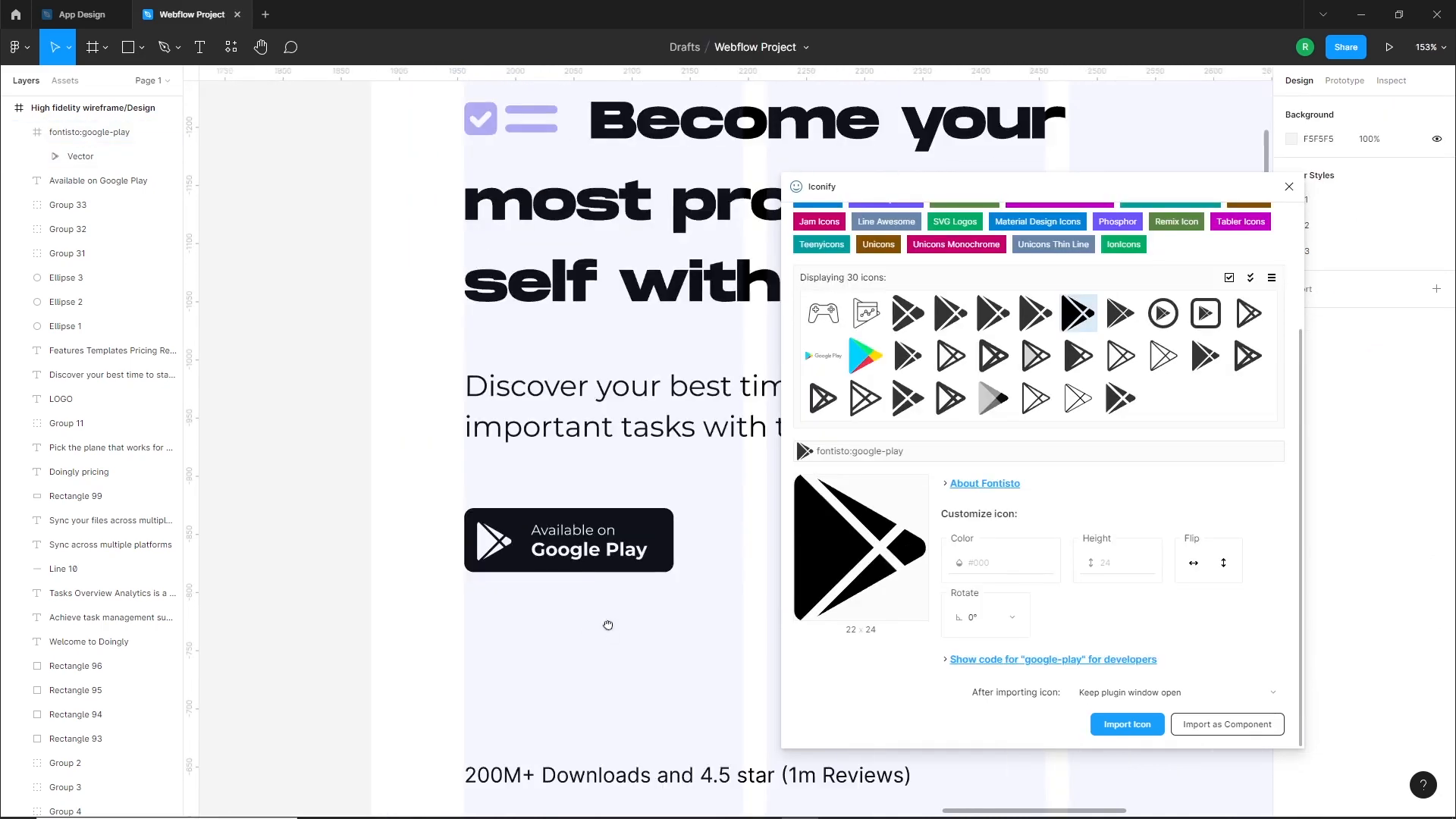
pyautogui.scroll(3, 486, 535)
pyautogui.click(507, 535)
pyautogui.press('Left')
pyautogui.click(724, 424)
# Duplicate the complete Google Play button and place the copy to its right in the same row
pyautogui.moveTo(1250, 189); pyautogui.dragTo(1402, 241)
pyautogui.moveTo(306, 430); pyautogui.dragTo(528, 599)
pyautogui.moveTo(501, 531); pyautogui.dragTo(901, 531)
pyautogui.scroll(-5, 683, 625)
pyautogui.scroll(4, 599, 561)
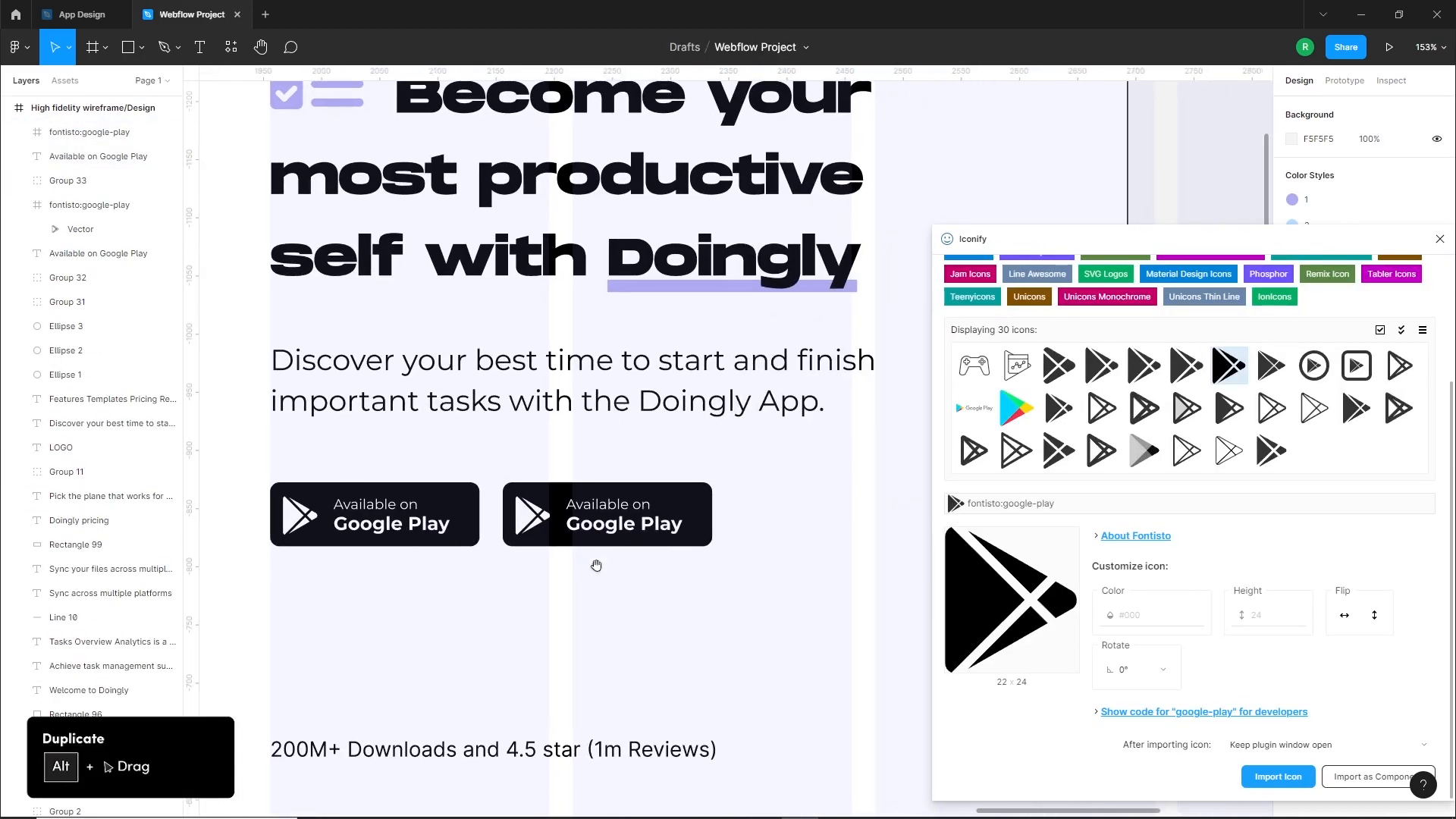
# Change the second line of the duplicated button's text to "App Store"
pyautogui.click(620, 537)
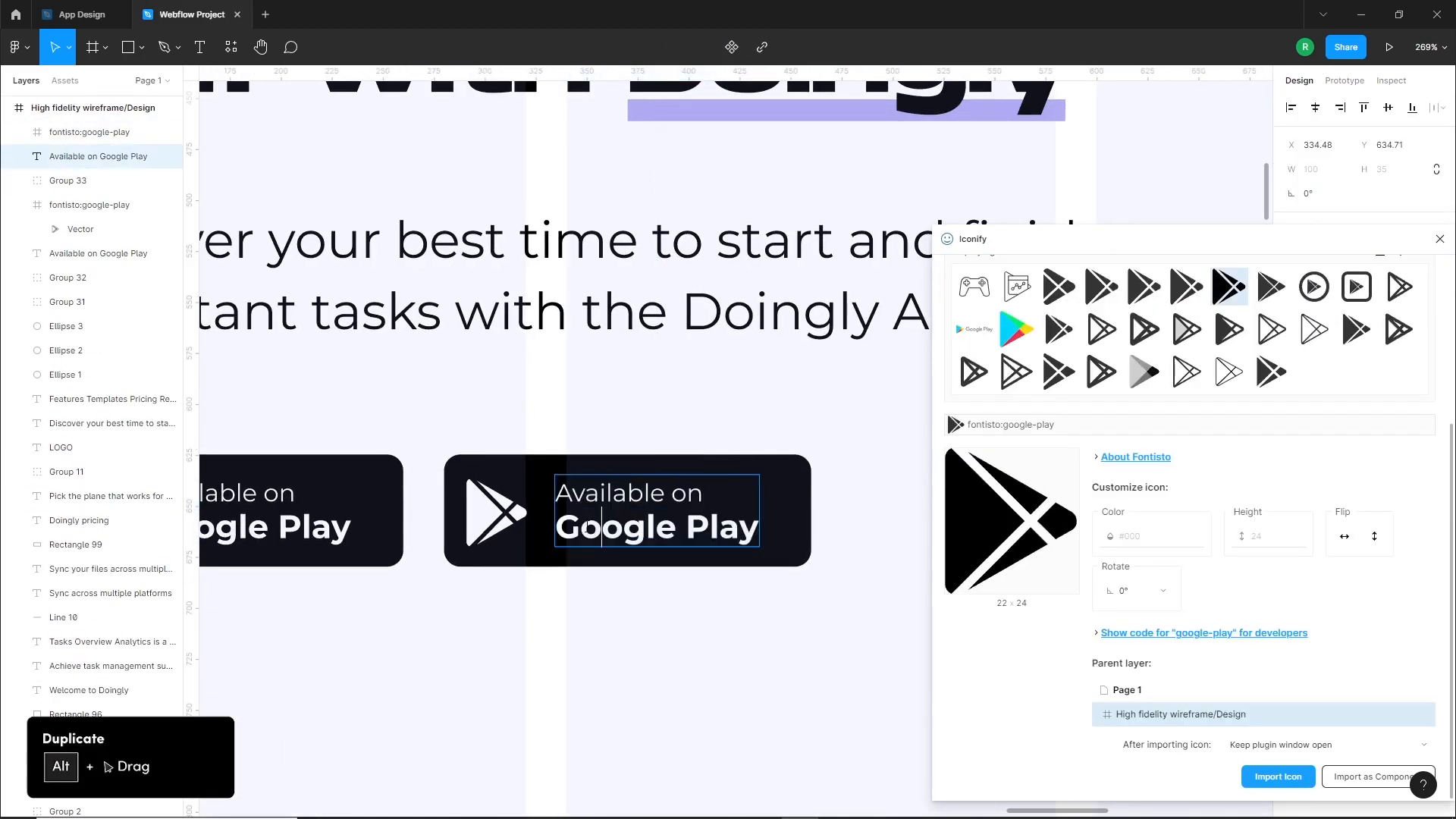
pyautogui.tripleClick(719, 527)
pyautogui.write('App Store')
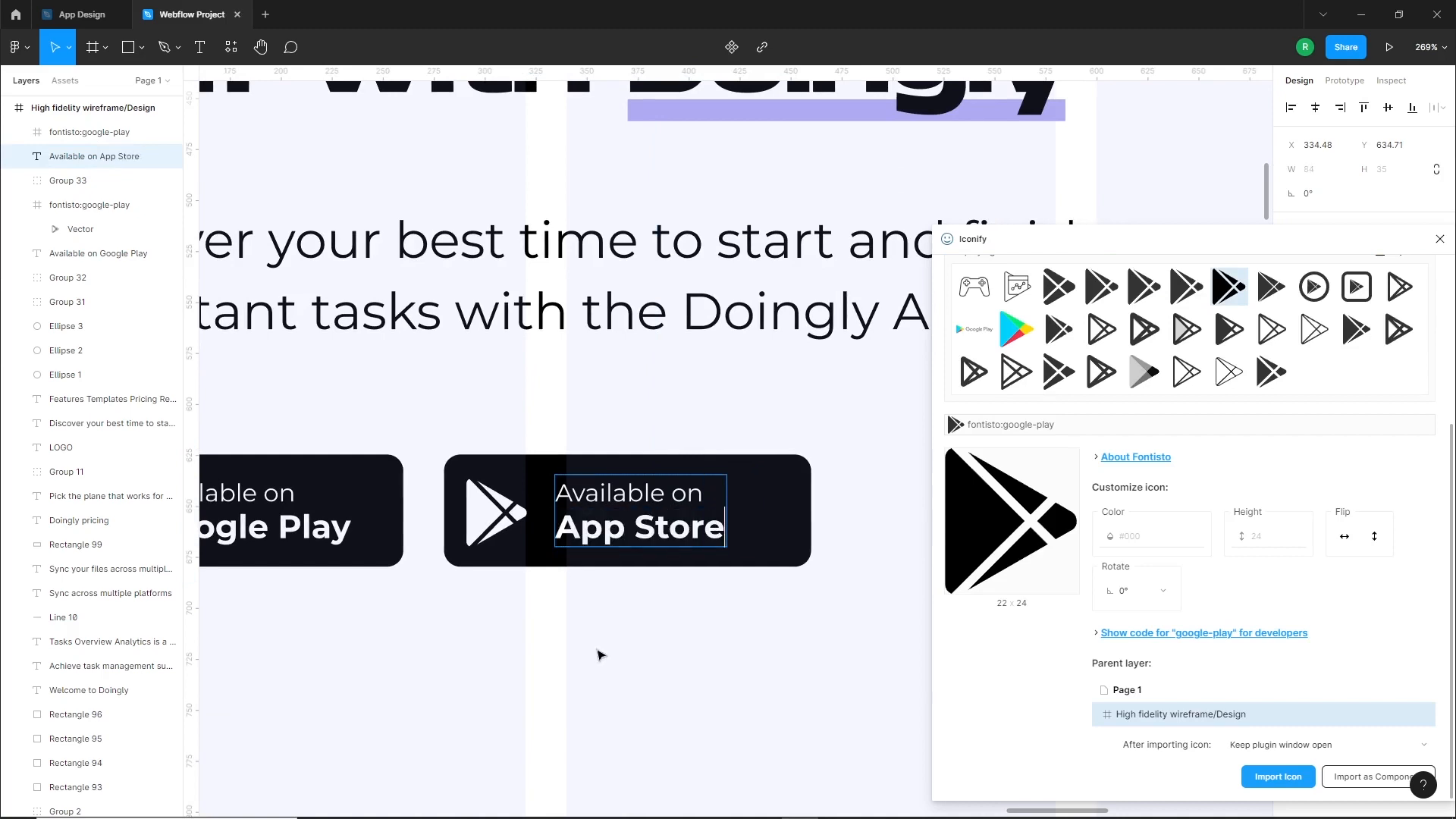
pyautogui.click(666, 621)
# Replace the Google Play icon on the App Store button with the bi:apple icon from Iconify, then close the plugin
pyautogui.click(482, 517)
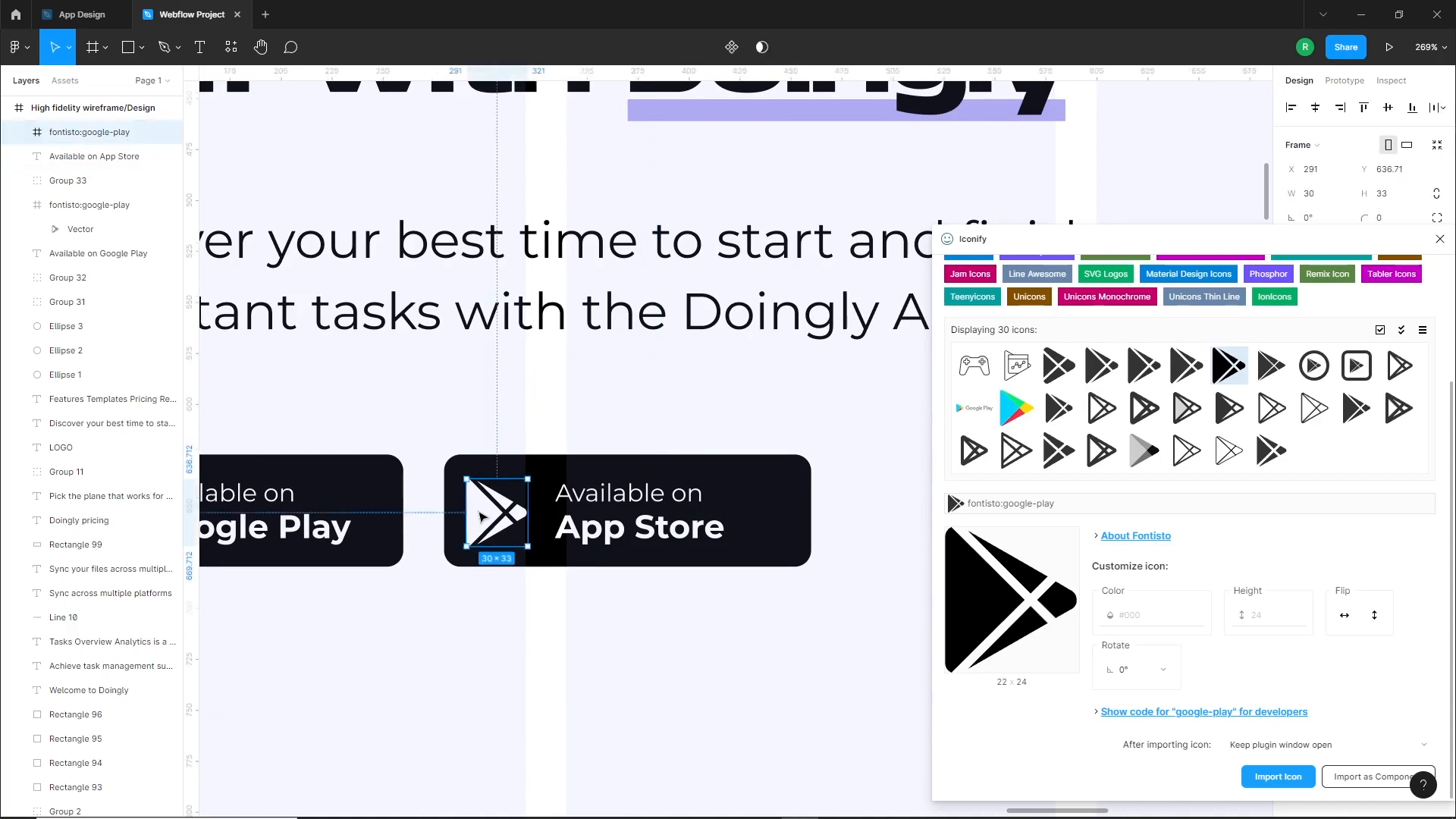
pyautogui.press('Delete')
pyautogui.scroll(2, 1030, 323)
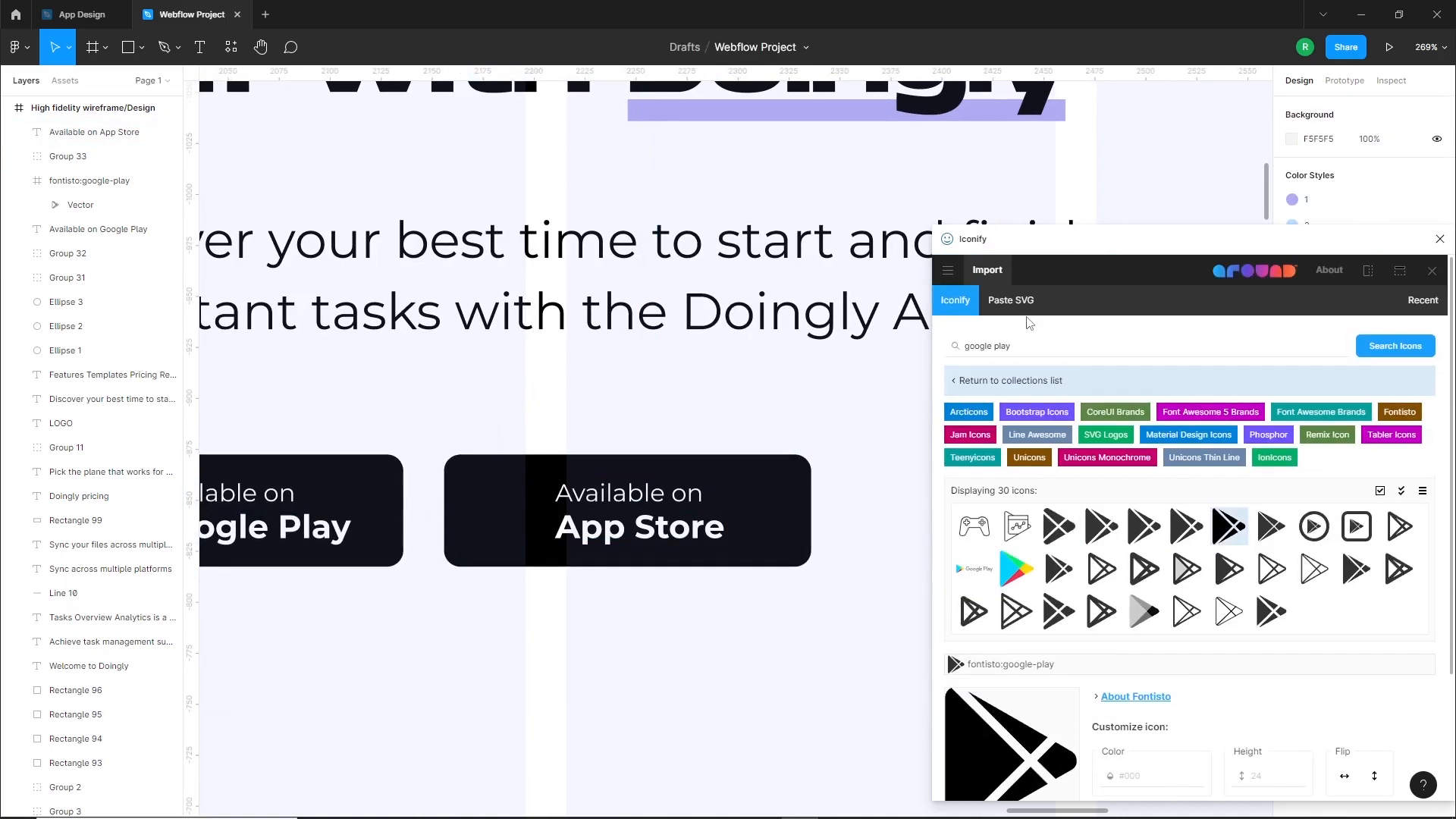
pyautogui.hotkey('ctrl', 'a')
pyautogui.write('a')
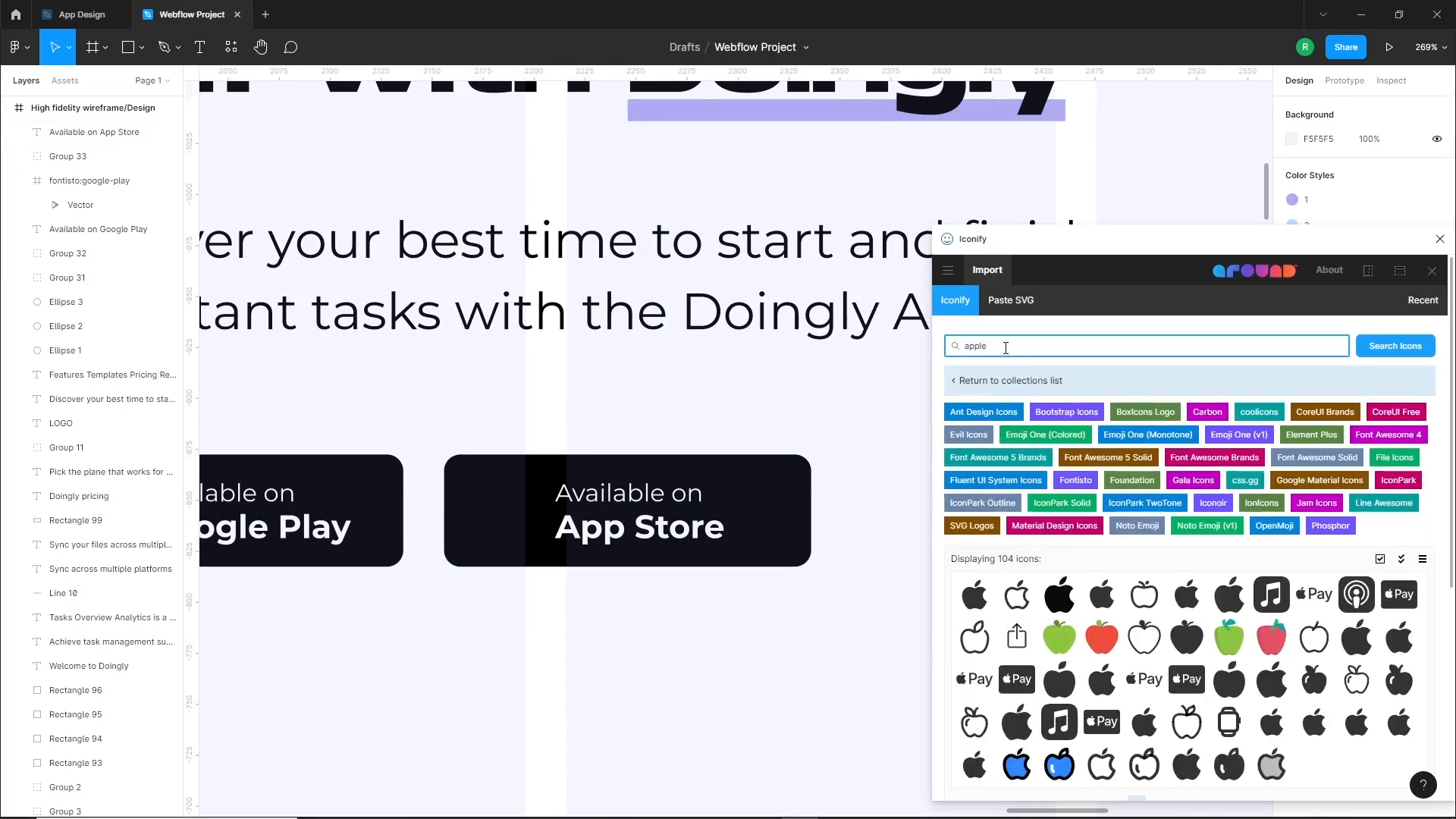
pyautogui.moveTo(1059, 611); pyautogui.dragTo(492, 524)
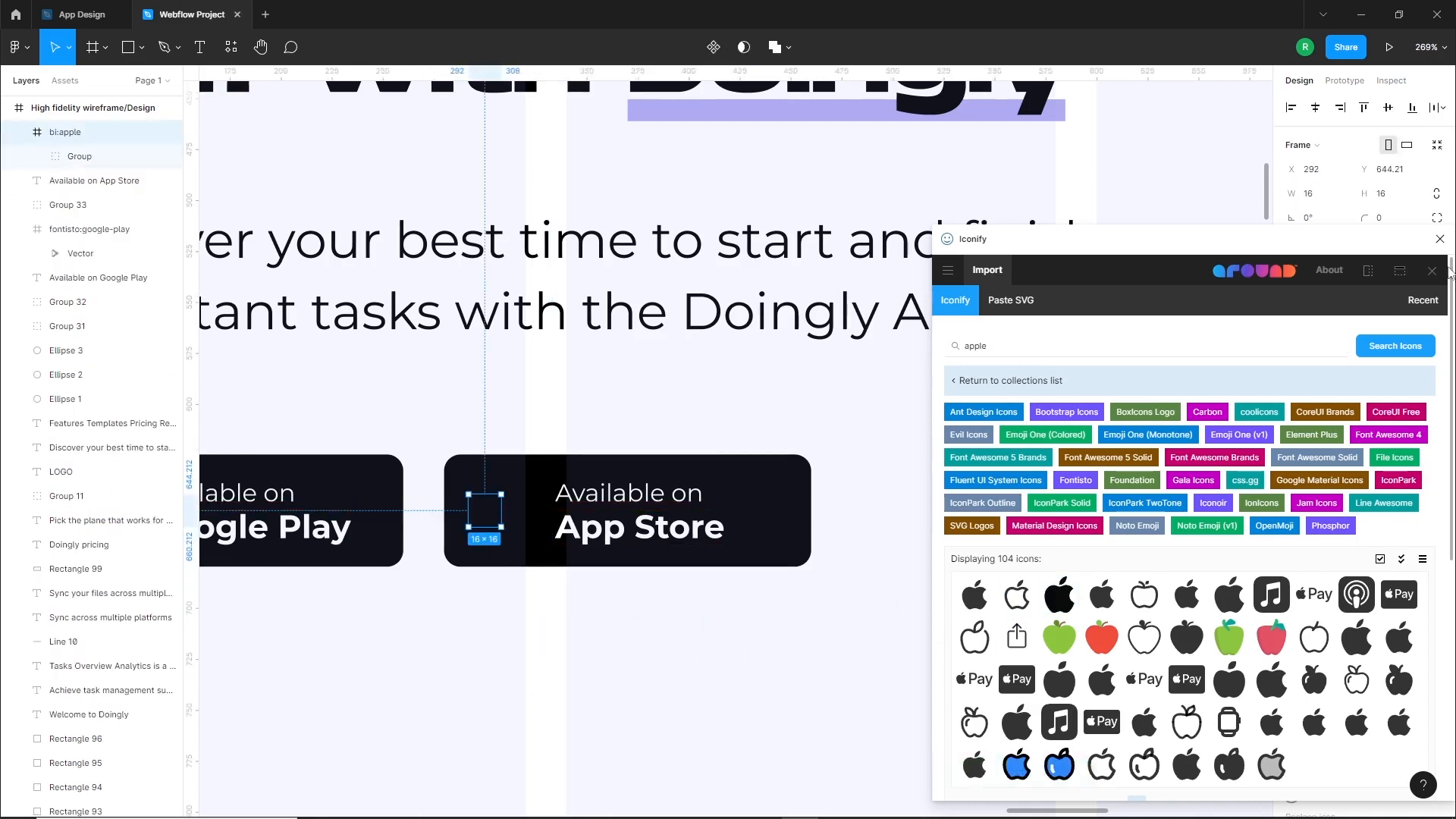
pyautogui.click(1440, 239)
# Recolour the apple icon white (FFFFFF), enlarge it to 32 × 32 and position it at about X 287, Y 635
pyautogui.click(1291, 660)
pyautogui.moveTo(1264, 605); pyautogui.dragTo(785, 385)
pyautogui.moveTo(498, 528)
pyautogui.mouseDown()
pyautogui.moveTo(530, 560)
pyautogui.moveTo(495, 528)
pyautogui.mouseUp()
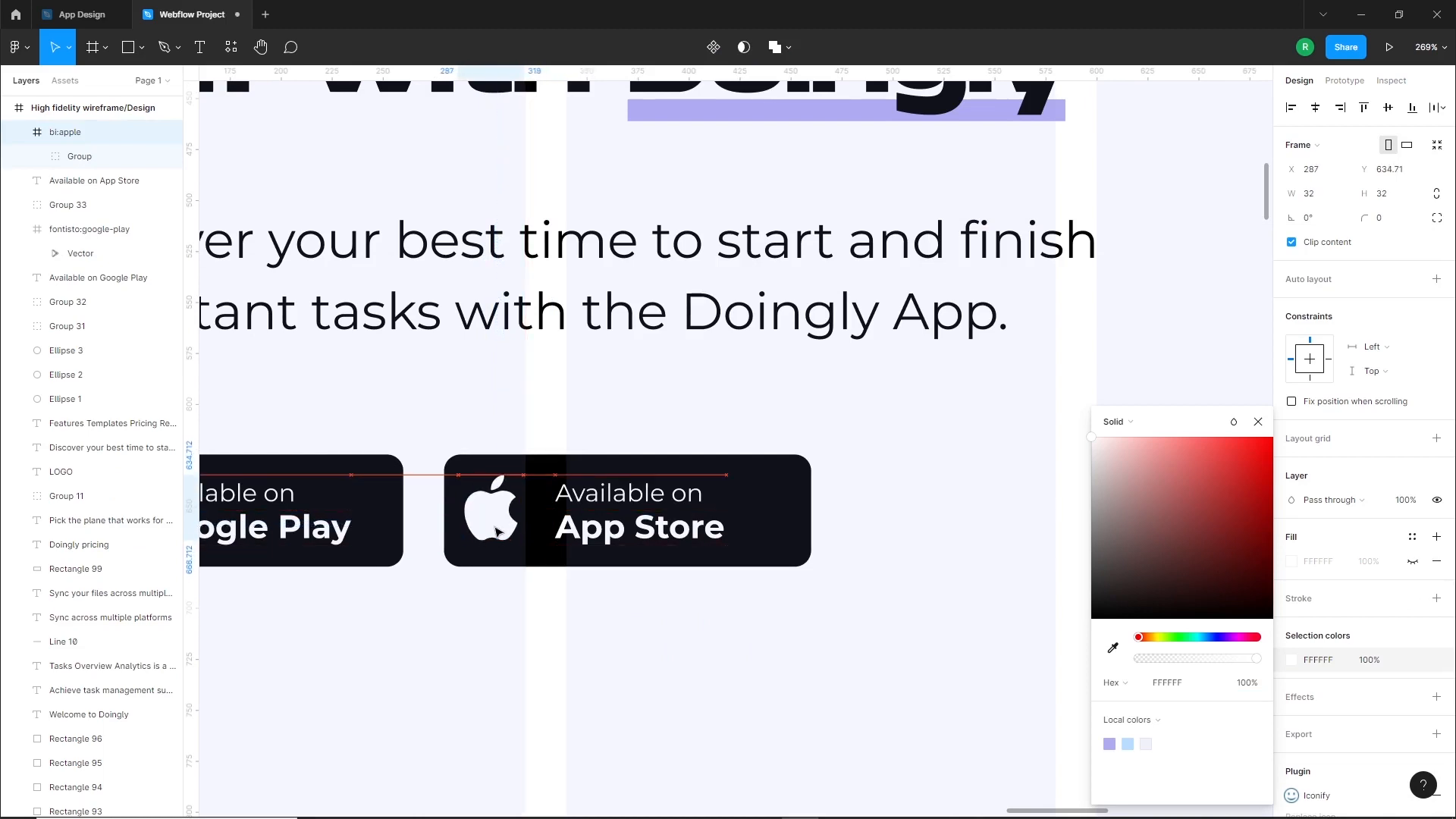
pyautogui.click(588, 596)
pyautogui.scroll(-5, 599, 607)
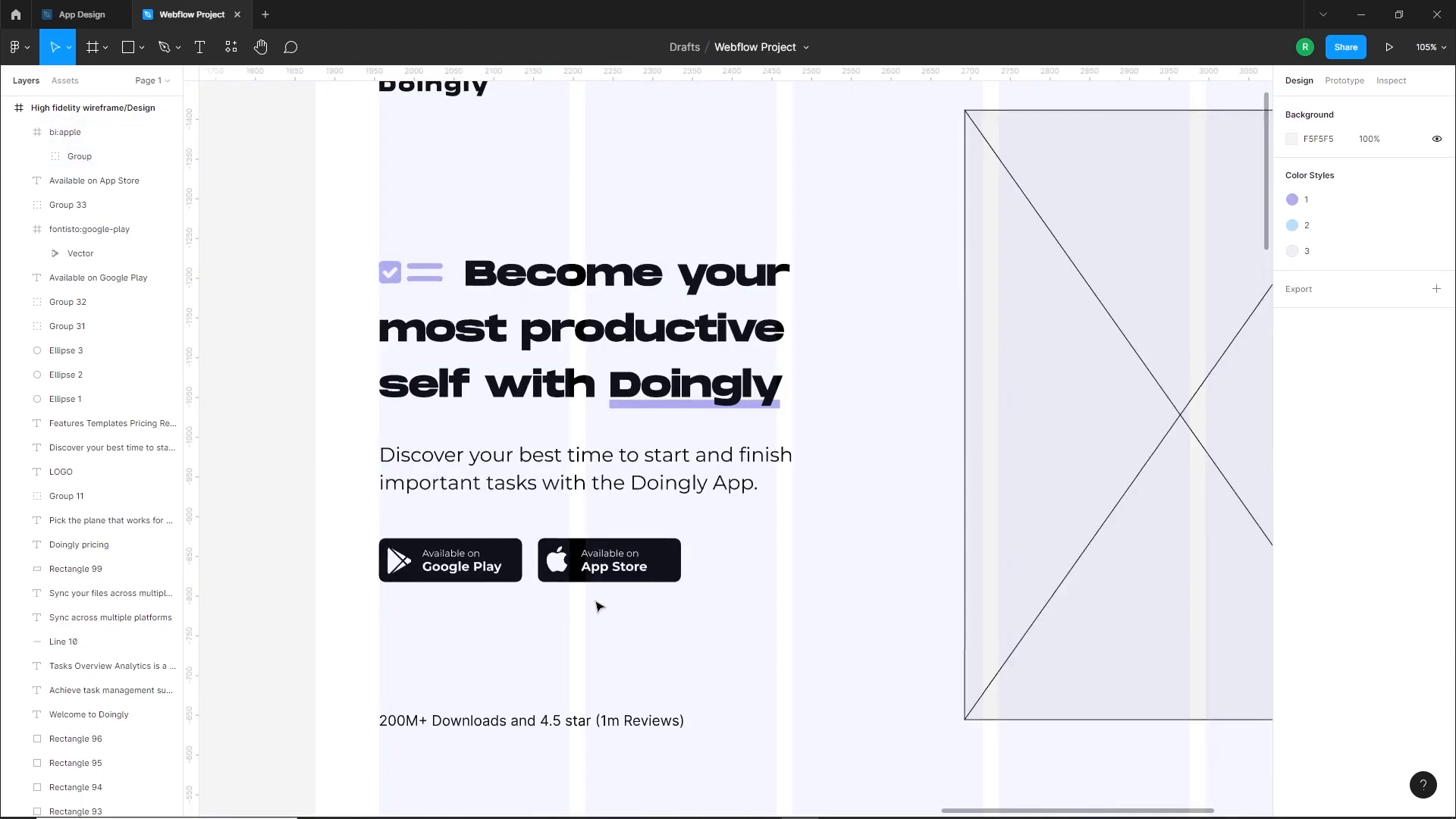
# Nudge the "Available on App Store" text slightly to the left inside its button
pyautogui.moveTo(588, 611); pyautogui.dragTo(579, 526)
pyautogui.click(622, 619)
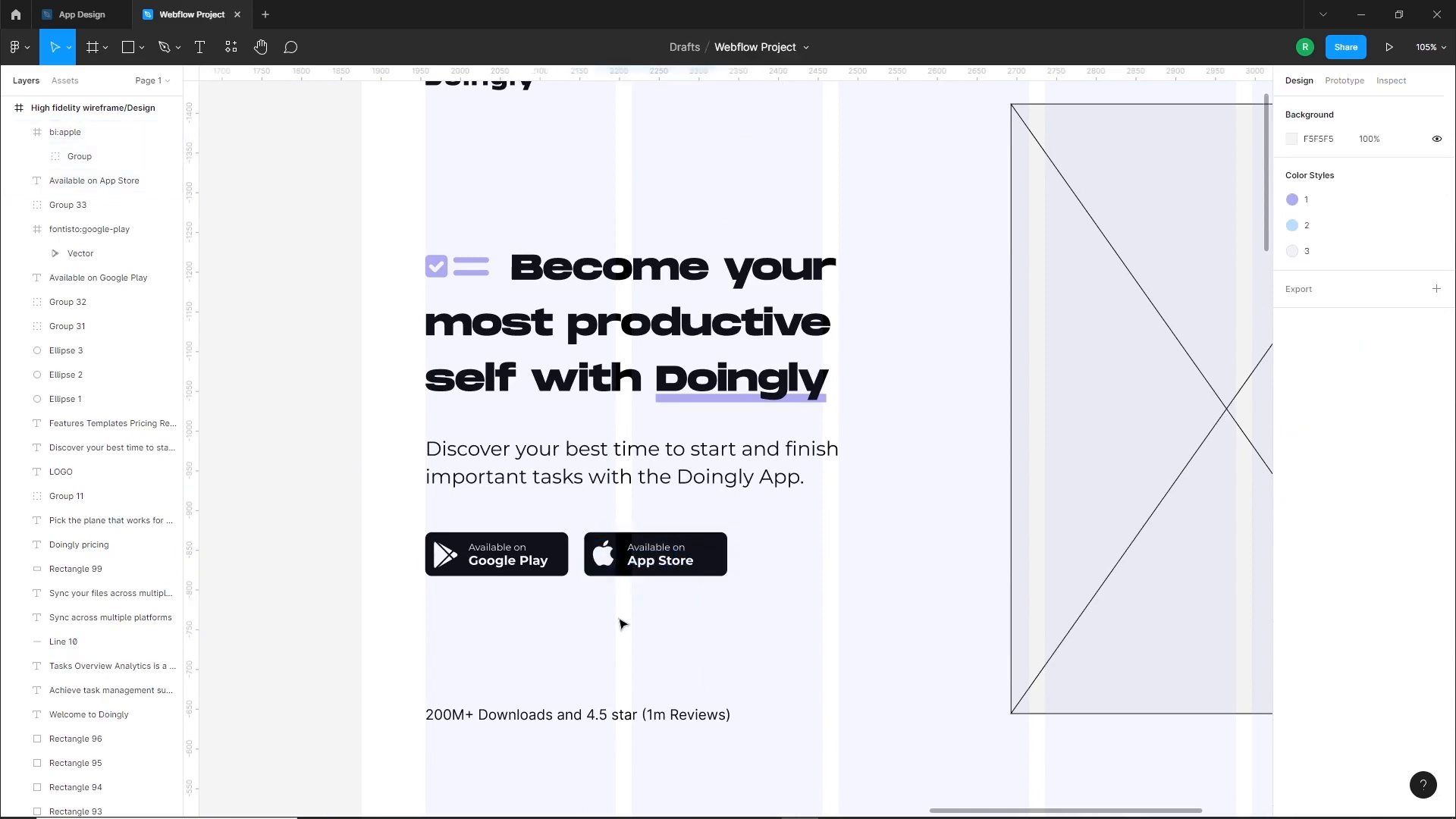
pyautogui.click(654, 561)
pyautogui.press('Left')
pyautogui.click(666, 623)
# Group the App Store button's elements, and group the Google Play button's elements separately
pyautogui.moveTo(696, 619); pyautogui.dragTo(587, 531)
pyautogui.click(592, 626)
pyautogui.moveTo(578, 598); pyautogui.dragTo(414, 529)
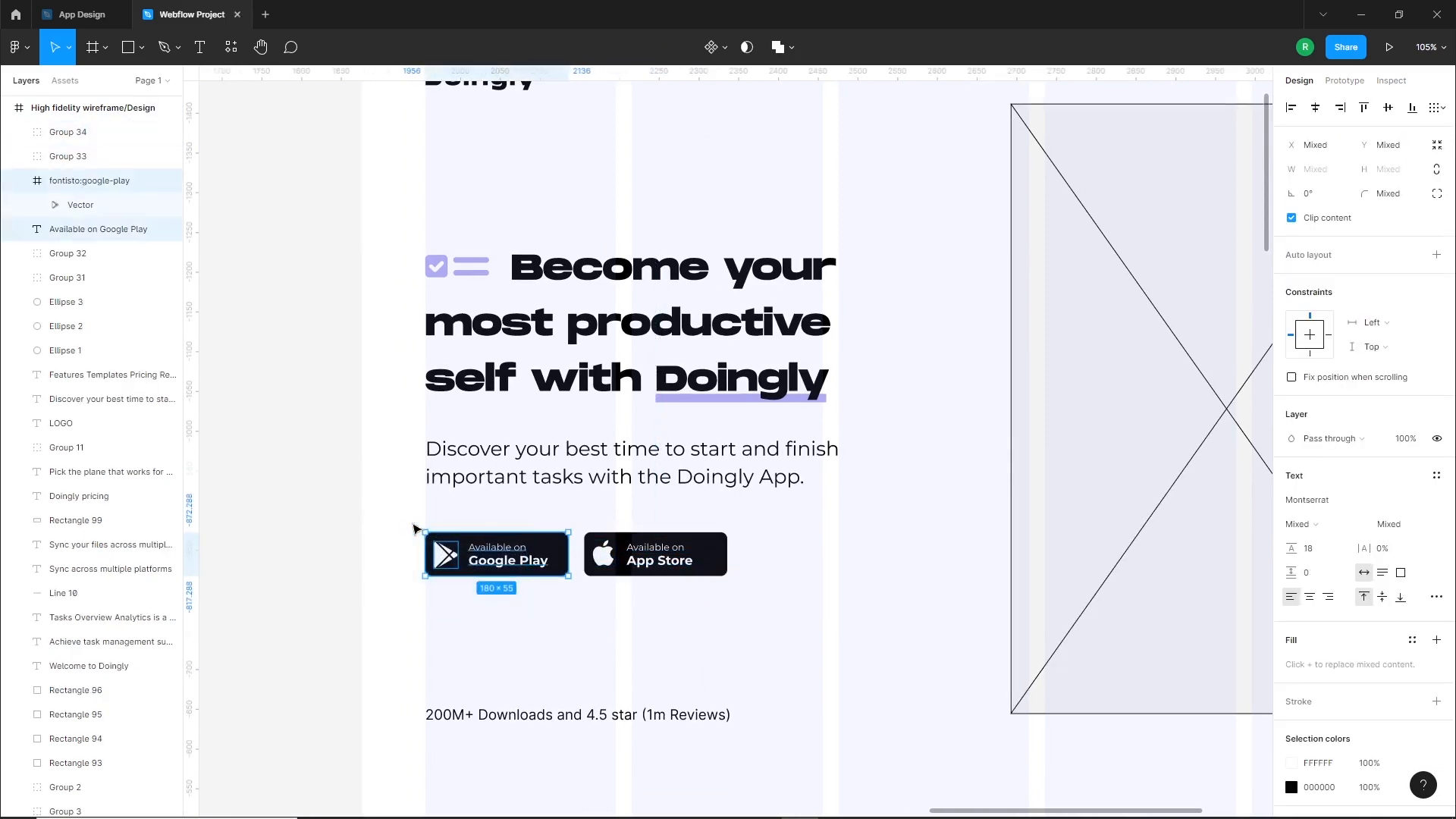
pyautogui.hotkey('ctrl', 'g')
pyautogui.click(660, 644)
# Move the "200M+ Downloads and 4.5 star (1m Reviews)" line up toward the store buttons, to Y 785
pyautogui.scroll(-2, 536, 585)
pyautogui.hscroll(2, 536, 585)
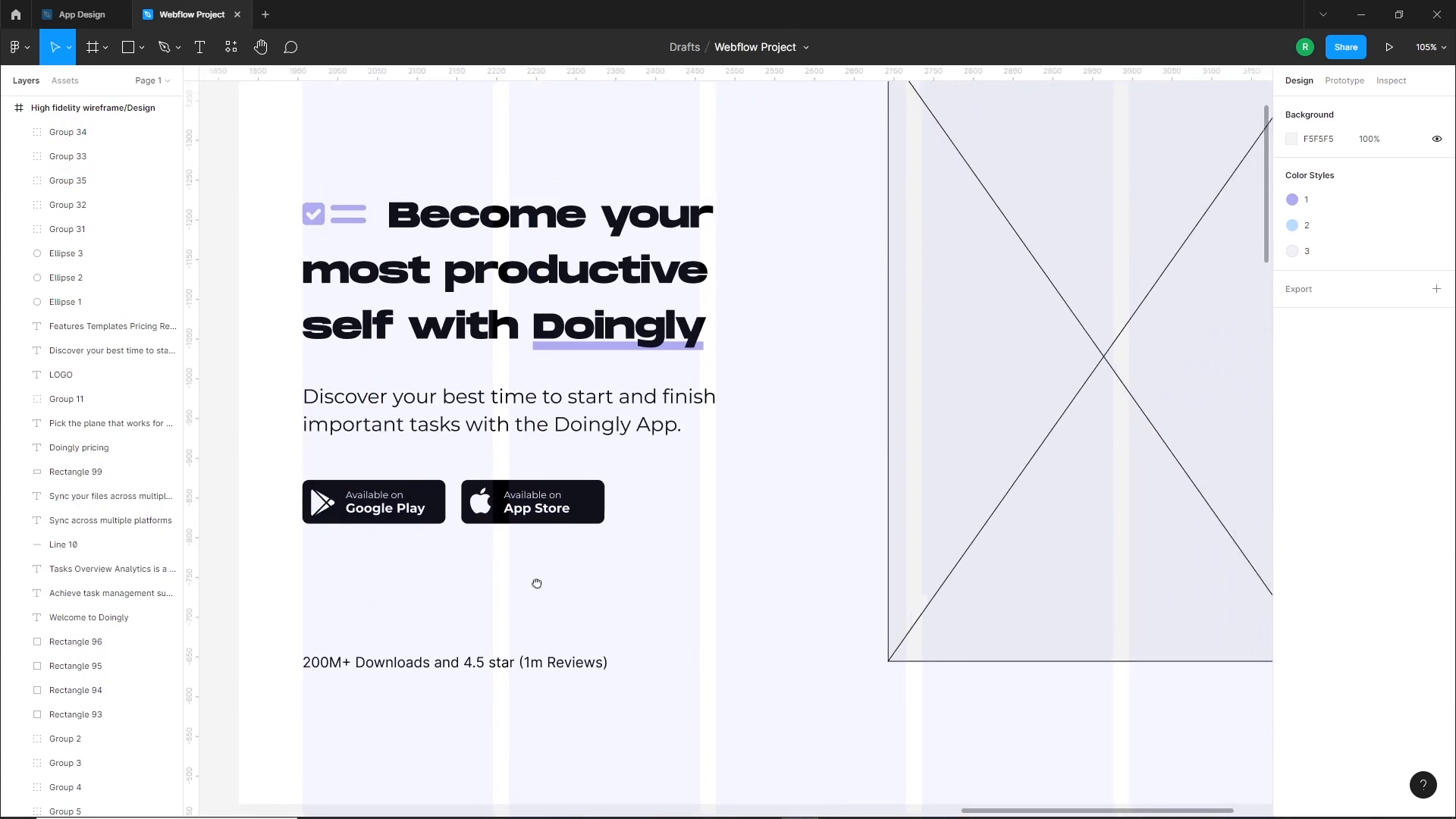
pyautogui.hscroll(-2, 560, 587)
pyautogui.moveTo(563, 637); pyautogui.dragTo(539, 595)
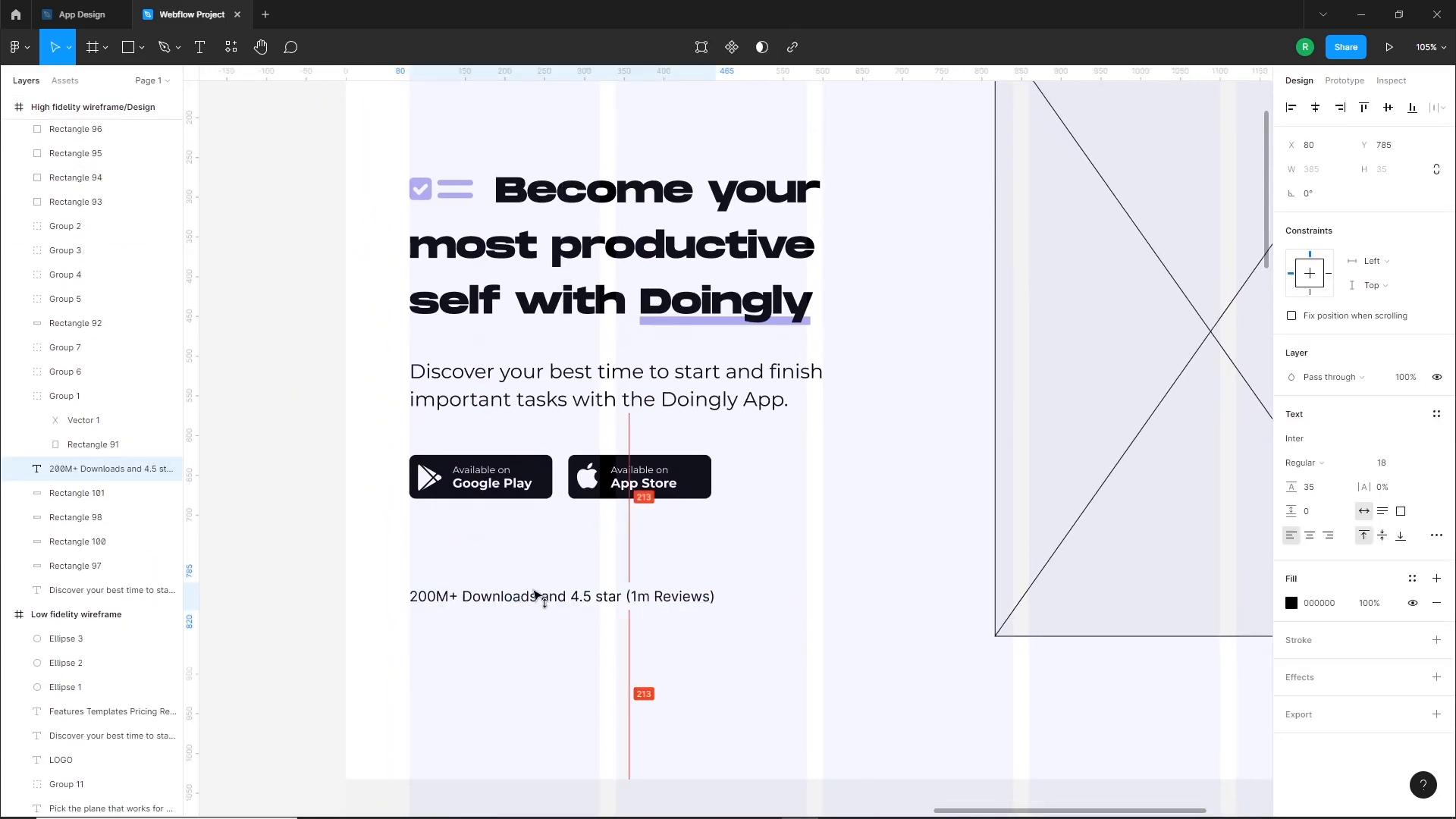
pyautogui.click(497, 705)
# Add a text reading "200M+" below the downloads line and set its font to Monument Extended
pyautogui.scroll(4, 497, 705)
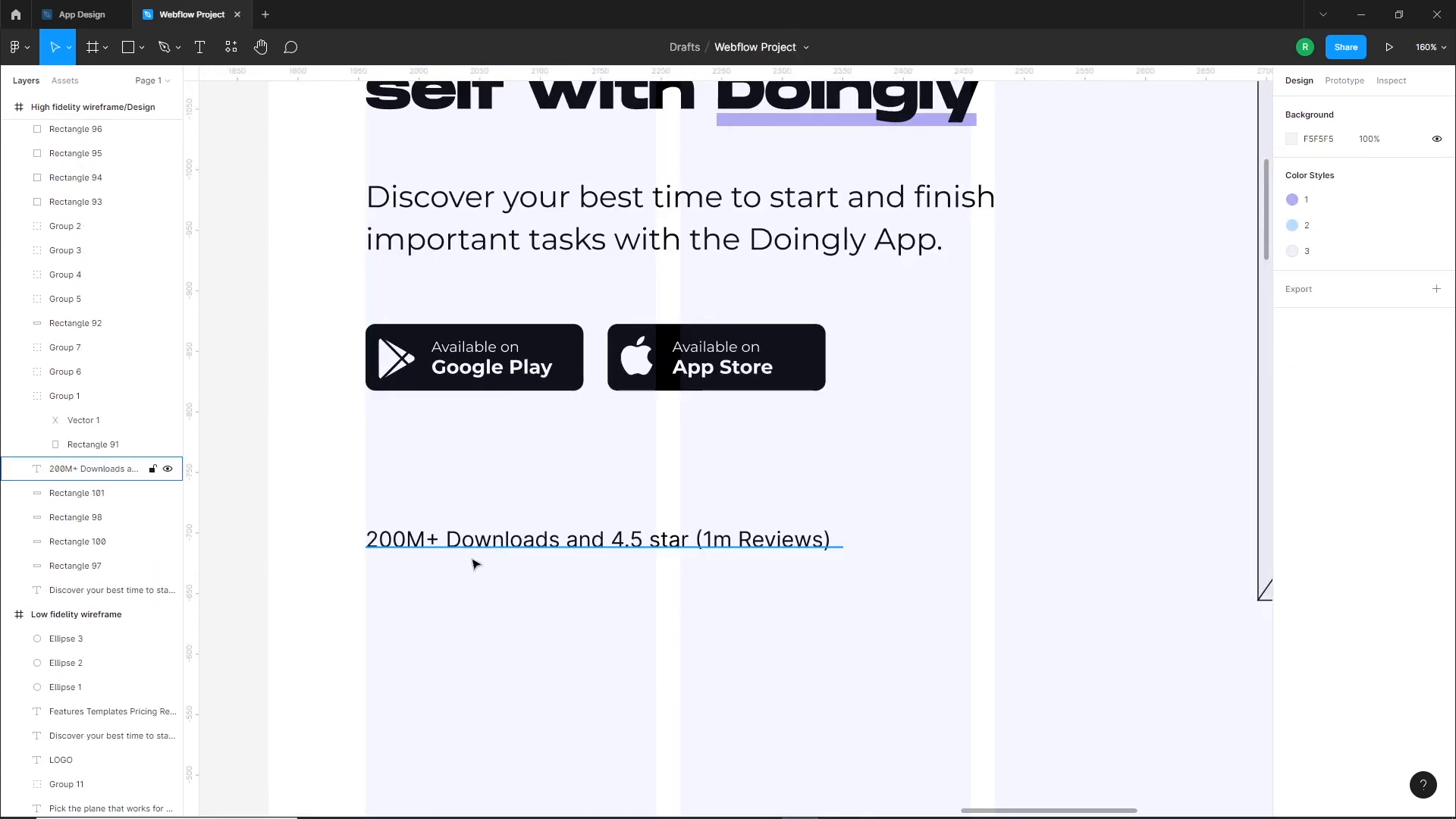
pyautogui.press('t')
pyautogui.click(459, 619)
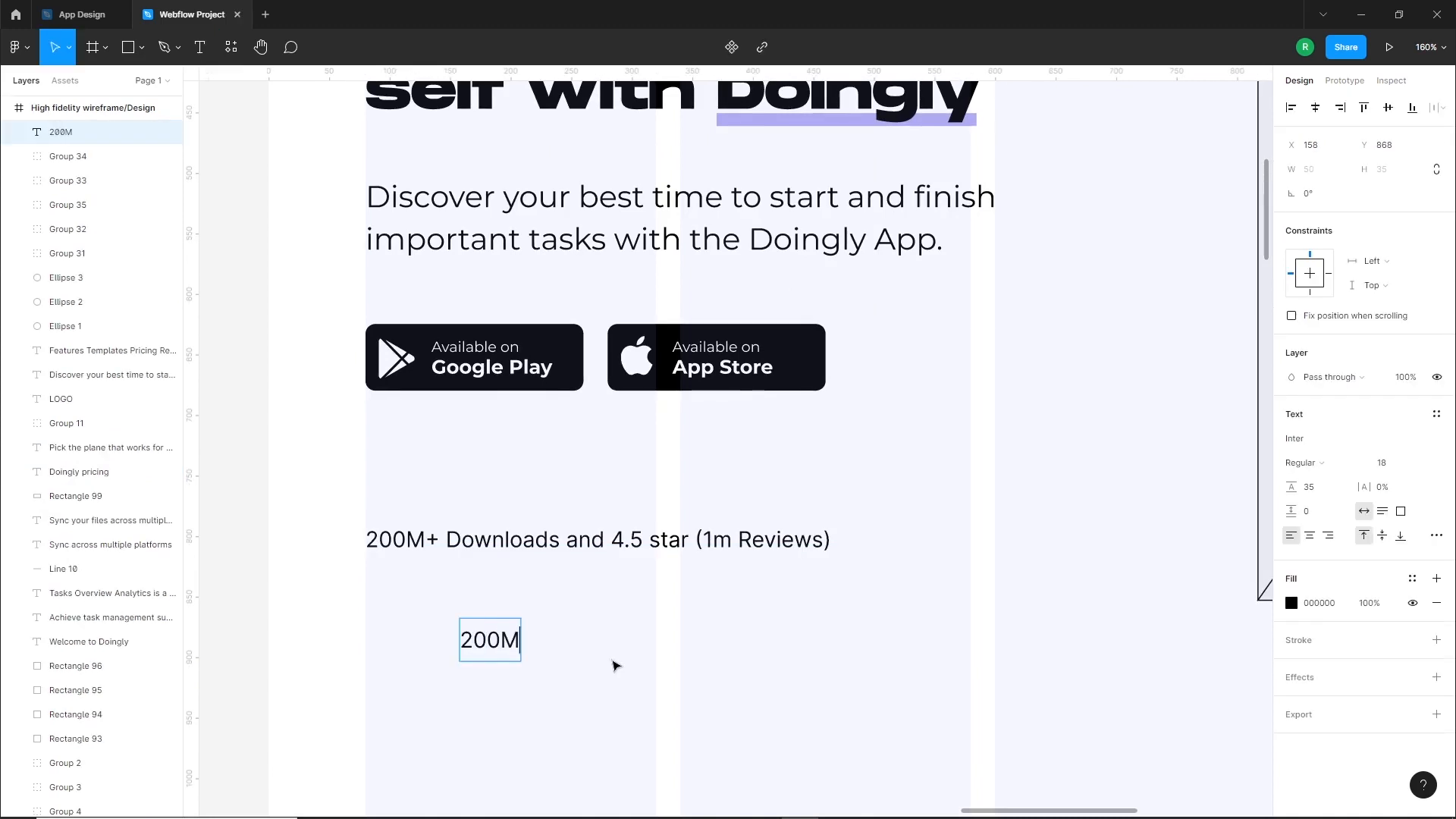
pyautogui.press('Escape')
pyautogui.click(1343, 442)
pyautogui.write('Monument Extended')
pyautogui.press('Return')
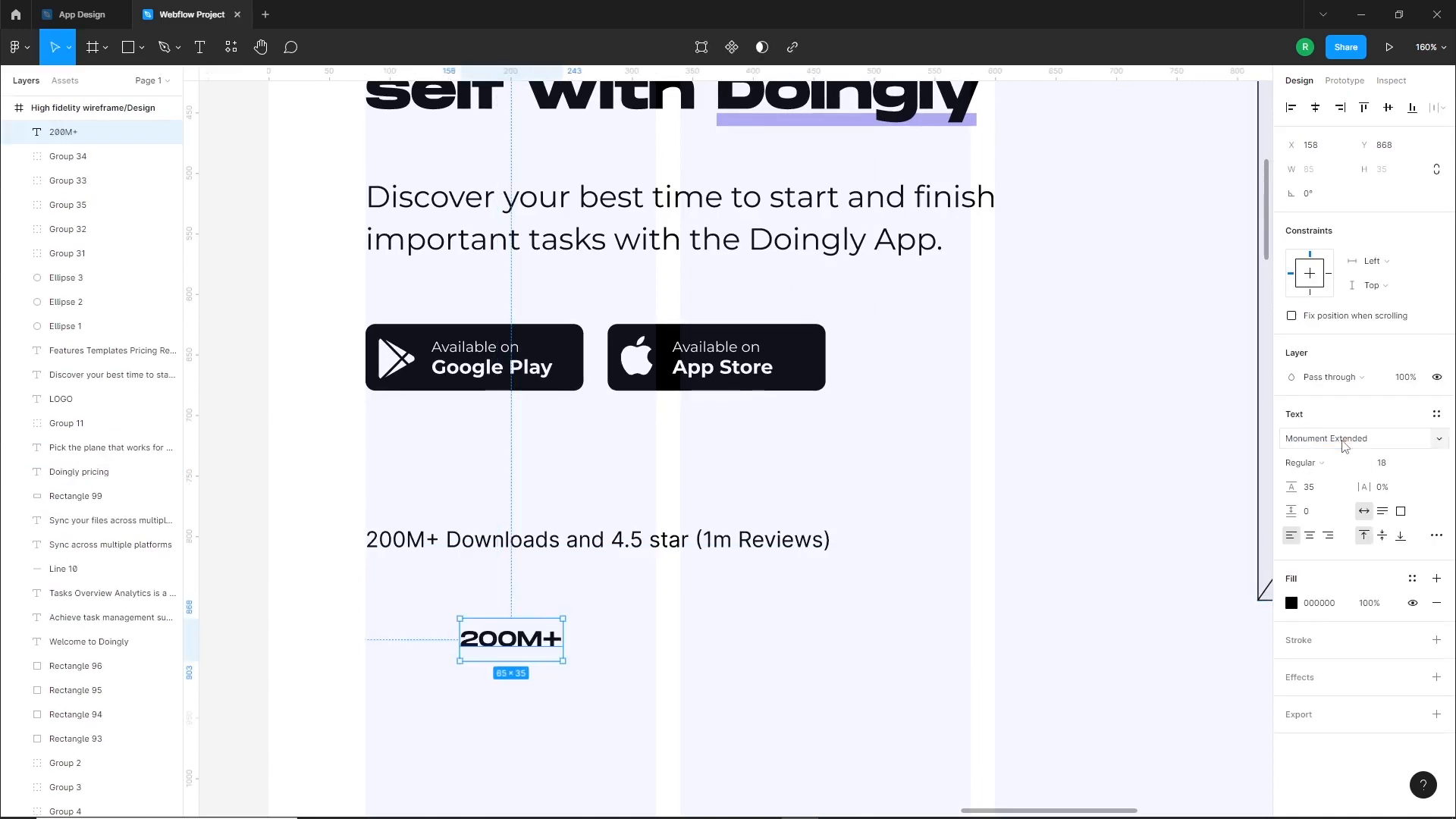
# Style the "200M+" text with a heavier weight, 8% letter spacing and font size 20
pyautogui.write('18')
pyautogui.press('Return')
pyautogui.click(1390, 489)
pyautogui.click(1318, 463)
pyautogui.click(1326, 481)
pyautogui.click(1394, 465)
pyautogui.write('20')
pyautogui.press('Return')
# Move the wireframe downloads line closer to the store buttons, and arrange "200M+" with a copy beneath it at X 80
pyautogui.scroll(-3, 757, 631)
pyautogui.moveTo(546, 572); pyautogui.dragTo(546, 528)
pyautogui.moveTo(480, 646)
pyautogui.mouseDown()
pyautogui.moveTo(466, 605)
pyautogui.moveTo(496, 625)
pyautogui.mouseUp()
pyautogui.click(514, 634)
pyautogui.scroll(3, 456, 623)
# Change the lower "200M+" copy to "Downloads" in Montserrat Regular, font size 18, and remove its letter spacing
pyautogui.doubleClick(496, 624)
pyautogui.write('Downloads')
pyautogui.click(1334, 440)
pyautogui.write('Montserrat')
pyautogui.click(1320, 464)
pyautogui.click(1322, 390)
pyautogui.click(1390, 465)
pyautogui.write('18')
pyautogui.press('Return')
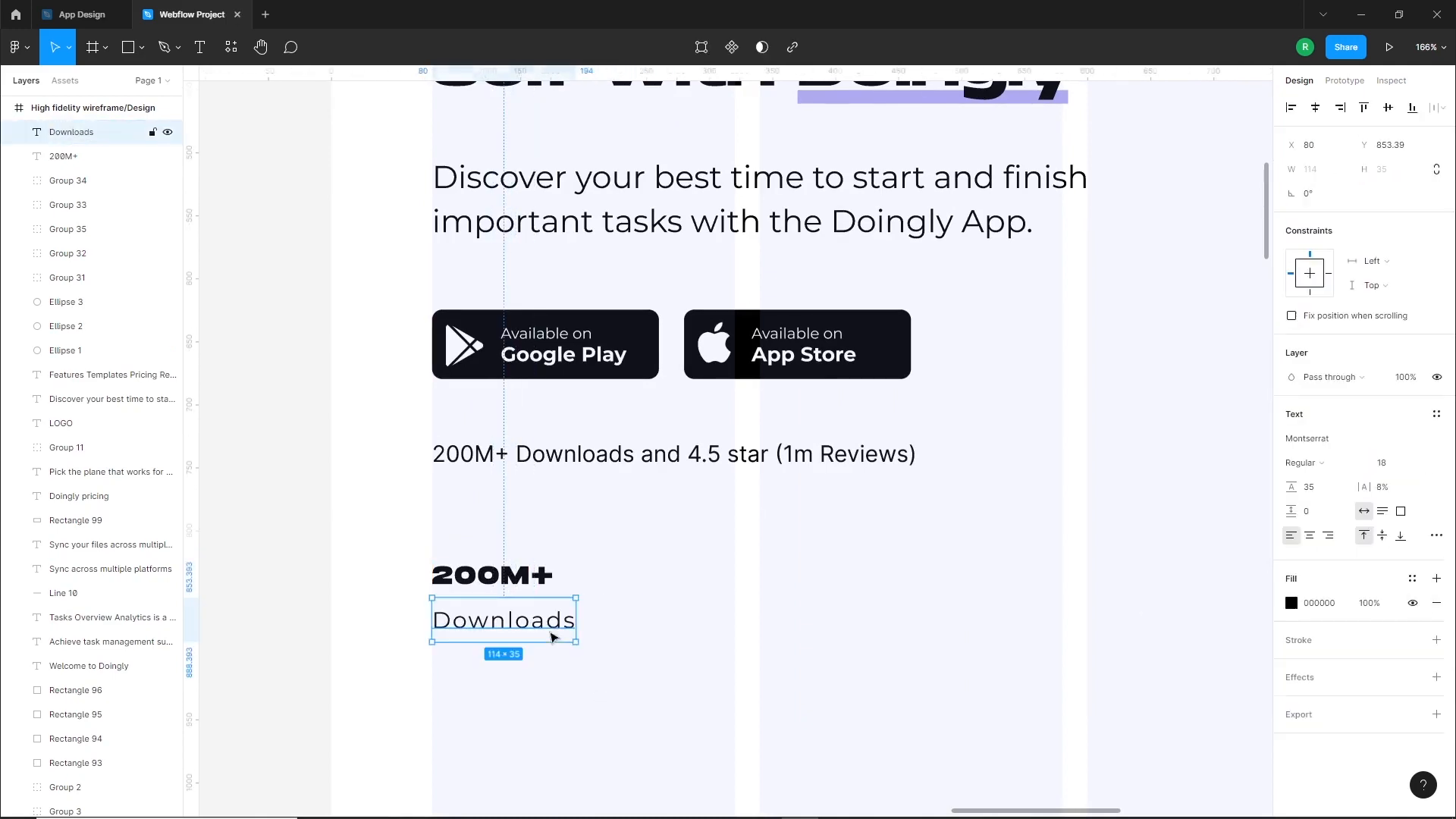
pyautogui.press('Return')
# Move "Downloads" closer under "200M+" and duplicate both lines to the right, at about X 273
pyautogui.moveTo(513, 630); pyautogui.dragTo(514, 616)
pyautogui.moveTo(621, 535); pyautogui.dragTo(477, 647)
pyautogui.keyDown('alt'); pyautogui.moveTo(471, 580); pyautogui.dragTo(713, 578); pyautogui.keyUp('alt')
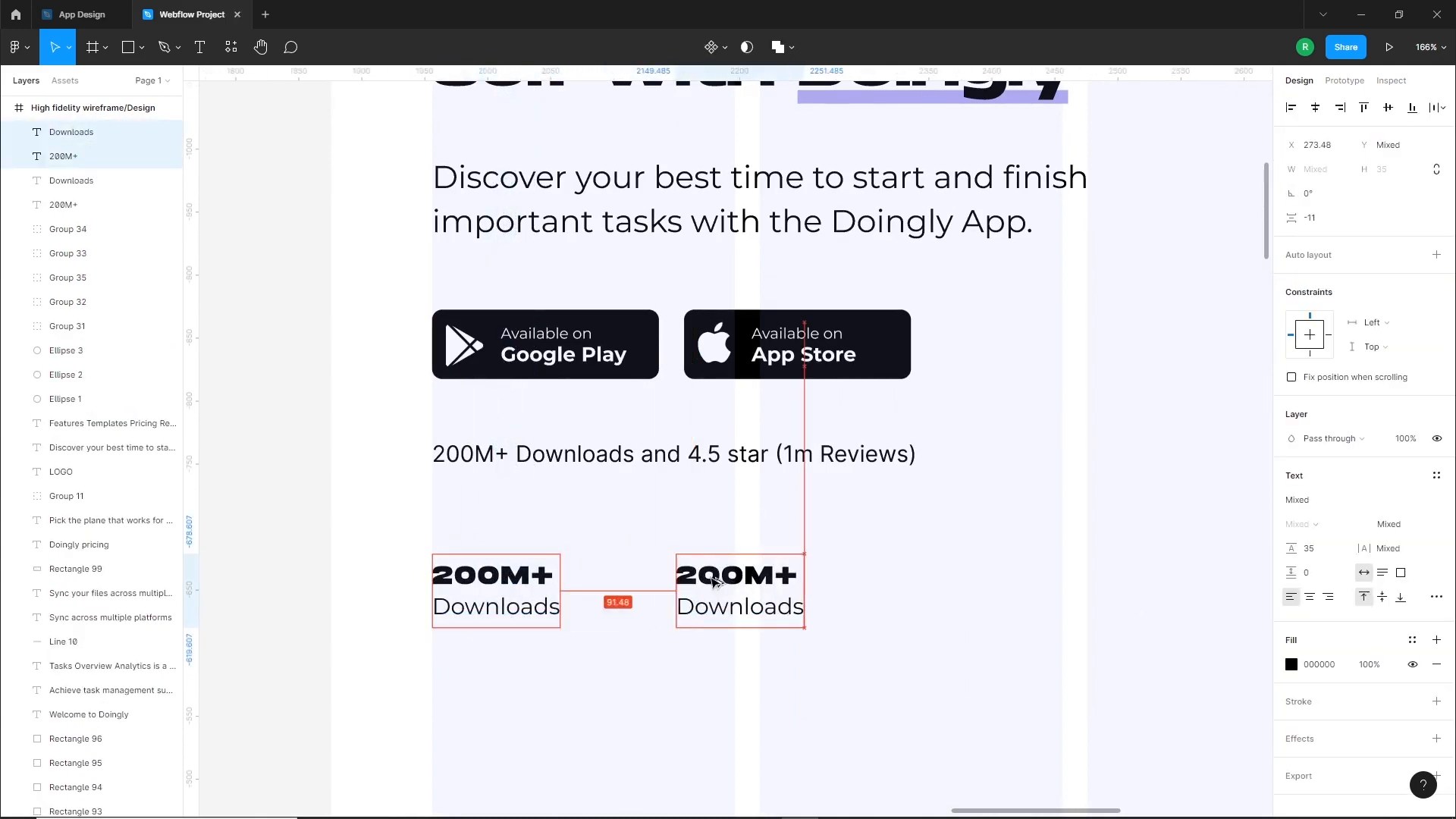
# Change the heading of the duplicated statistic to "4.5"
pyautogui.doubleClick(715, 577)
pyautogui.write('4.5')
pyautogui.click(891, 719)
# Reopen the Iconify plugin and search its icons for "star"
pyautogui.rightClick(780, 694)
pyautogui.moveTo(842, 679)
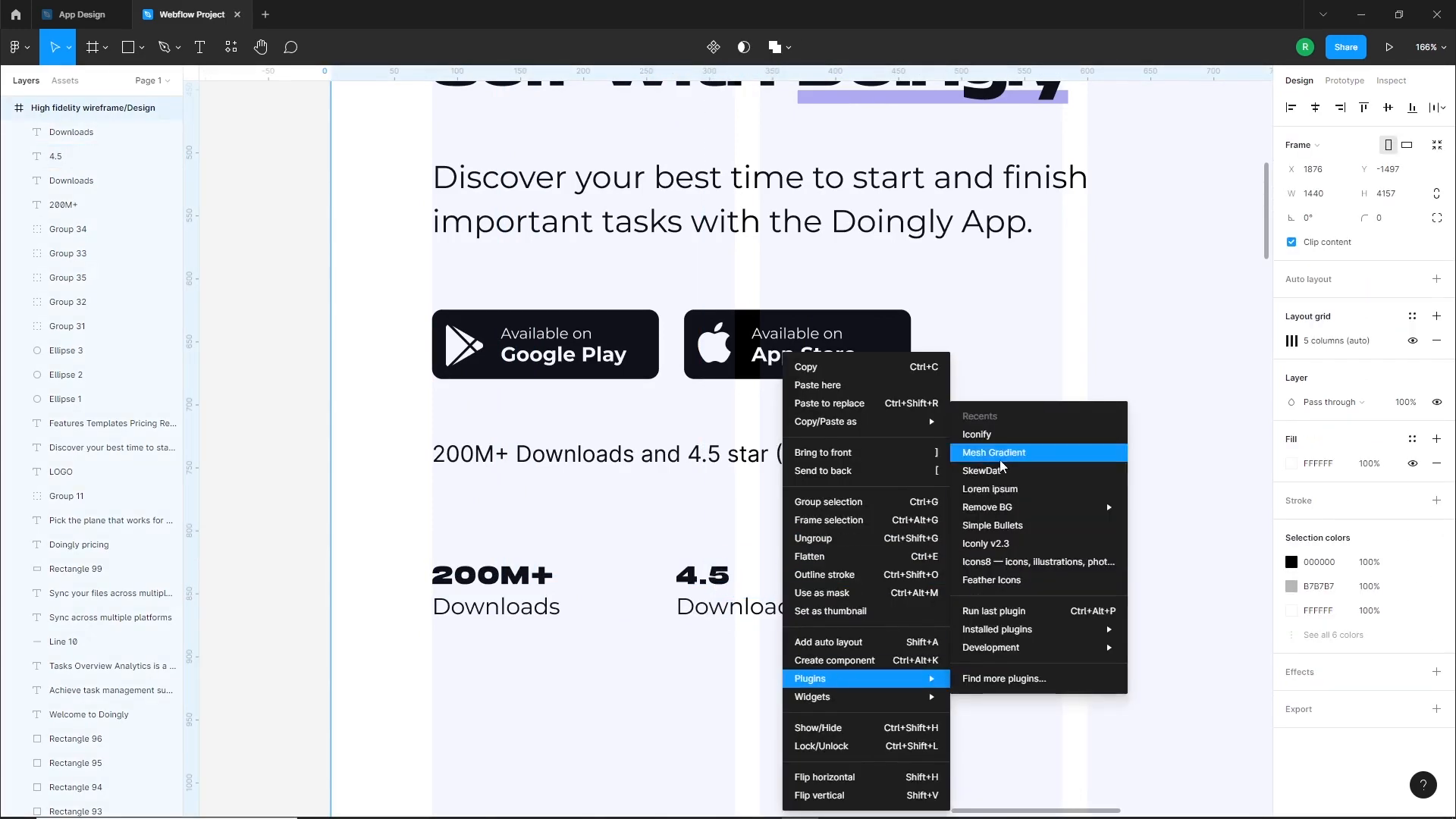
pyautogui.click(989, 435)
pyautogui.doubleClick(1047, 343)
pyautogui.write('star')
pyautogui.press('Return')
# Insert the ant-design:star-filled icon, close Iconify, and fit the star directly after "4.5"
pyautogui.moveTo(1017, 571); pyautogui.dragTo(841, 535)
pyautogui.scroll(-6, 836, 554)
pyautogui.click(1440, 240)
pyautogui.keyDown('alt'); pyautogui.keyDown('shift'); pyautogui.moveTo(980, 692); pyautogui.dragTo(846, 554); pyautogui.keyUp('shift'); pyautogui.keyUp('alt')
pyautogui.scroll(10, 833, 558)
pyautogui.click(873, 406)
pyautogui.keyDown('alt'); pyautogui.keyDown('shift'); pyautogui.moveTo(941, 486); pyautogui.dragTo(651, 470); pyautogui.keyUp('shift'); pyautogui.keyUp('alt')
# Change the label under "4.5" to "1M Reviews"
pyautogui.scroll(-3, 871, 554)
pyautogui.doubleClick(713, 551)
pyautogui.write('1')
pyautogui.click(696, 580)
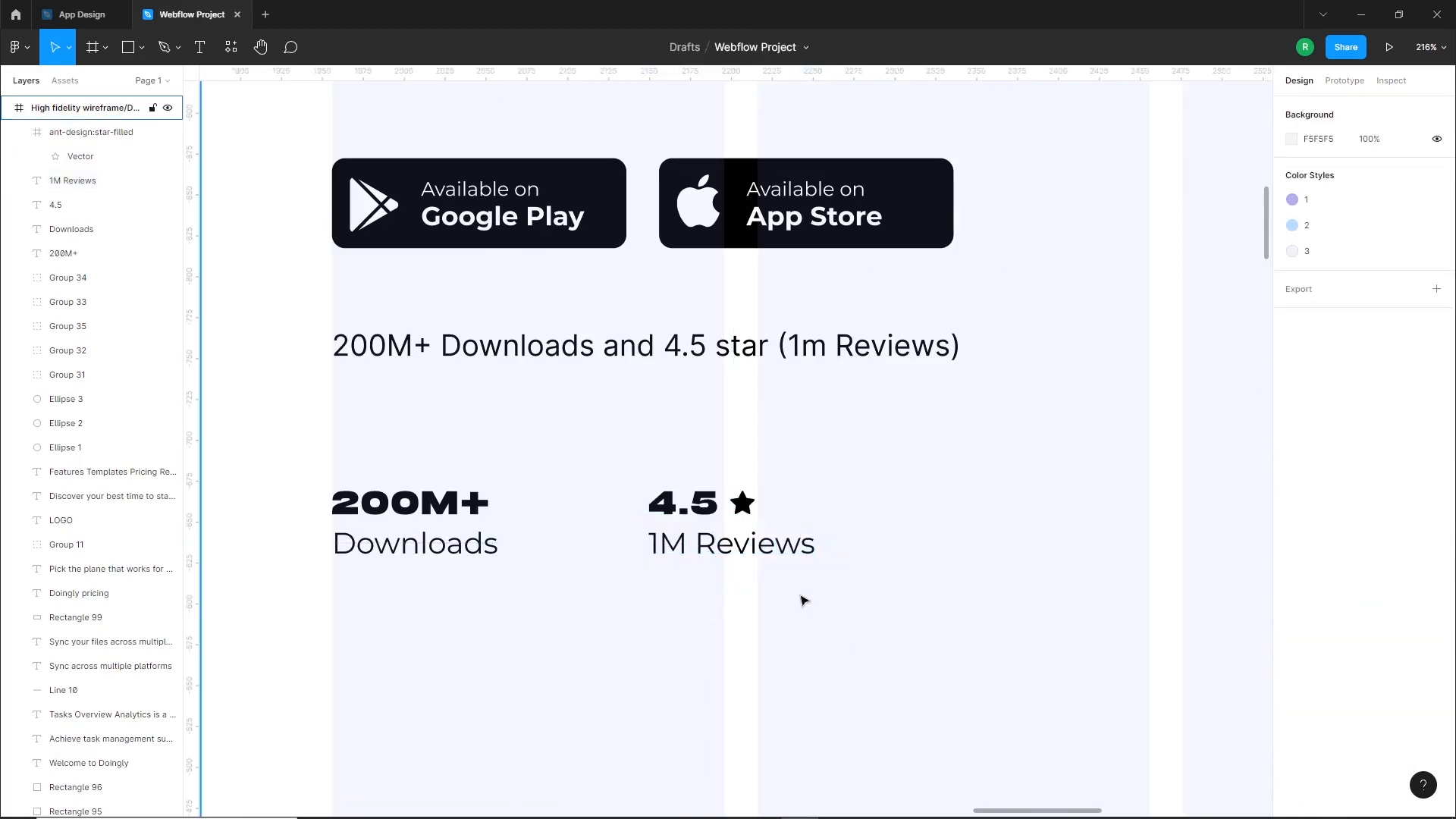
# Draw a vertical divider line about 54 long between the downloads and reviews statistics
pyautogui.keyDown('ctrl'); pyautogui.scroll(-4, 761, 608); pyautogui.keyUp('ctrl')
pyautogui.click(142, 47)
pyautogui.click(83, 102)
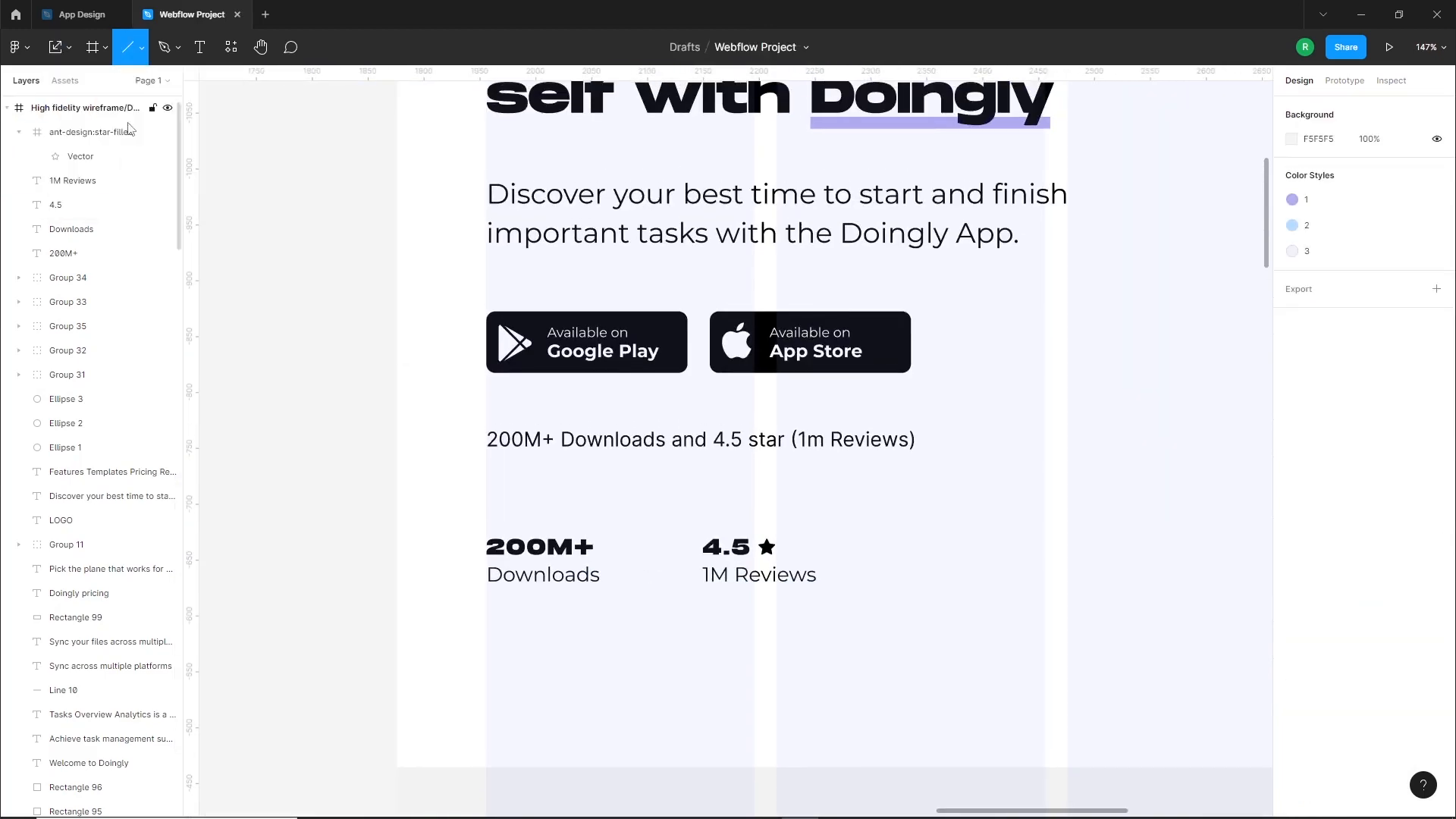
pyautogui.moveTo(652, 534); pyautogui.dragTo(652, 596)
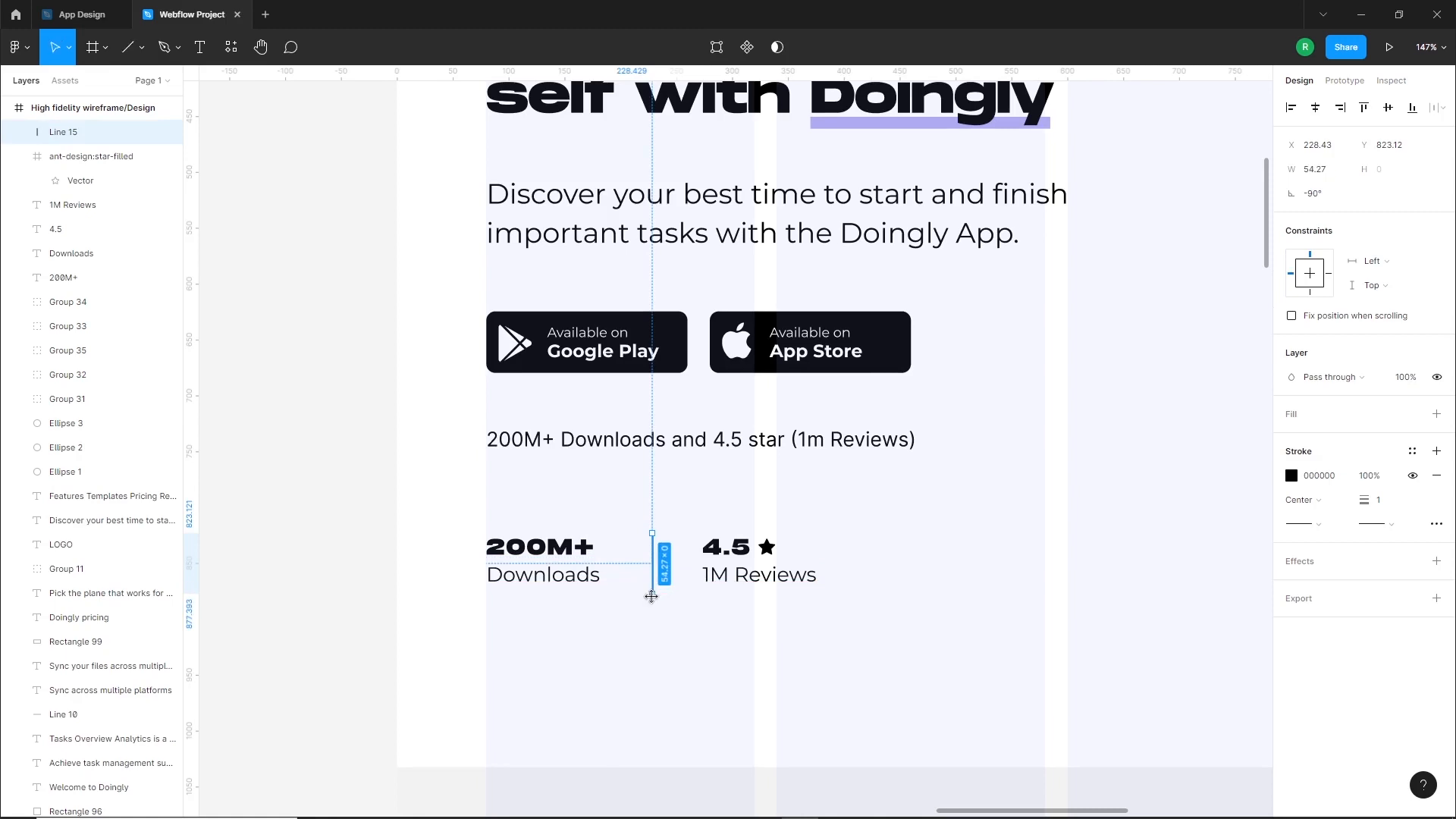
# Group the "4.5" star rating with its "1M Reviews" label and move the group and the divider closer to the downloads statistic
pyautogui.click(662, 621)
pyautogui.click(654, 584)
pyautogui.moveTo(711, 604); pyautogui.dragTo(831, 528)
pyautogui.hotkey('ctrl', 'g')
pyautogui.moveTo(738, 580); pyautogui.dragTo(761, 609)
pyautogui.click(682, 605)
pyautogui.scroll(-3, 681, 604)
pyautogui.moveTo(659, 591); pyautogui.dragTo(650, 592)
pyautogui.moveTo(599, 552); pyautogui.dragTo(507, 551)
# Delete the old "200M+ Downloads and 4.5 star (1m Reviews)" text below the store buttons
pyautogui.click(717, 609)
pyautogui.click(719, 513)
pyautogui.press('Delete')
# Group the downloads statistic, divider and reviews statistic together and move the group up closer to the store buttons
pyautogui.hotkey('ctrl', 'g')
pyautogui.moveTo(648, 591); pyautogui.dragTo(648, 575)
pyautogui.click(702, 631)
pyautogui.scroll(-2, 703, 631)
pyautogui.scroll(3, 792, 622)
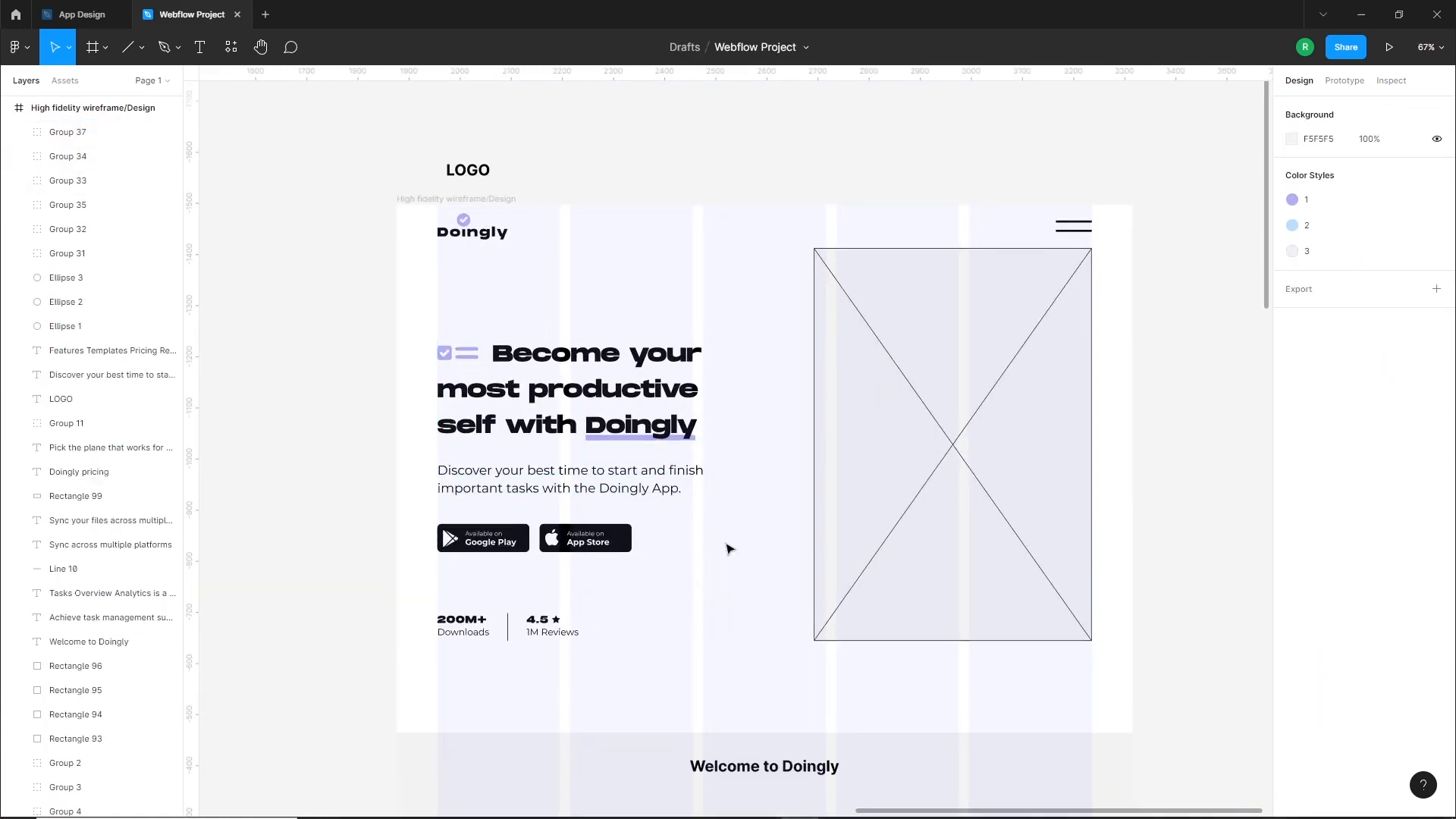
# Move the hero heading, paragraph, store buttons and statistics slightly up together within the hero section
pyautogui.scroll(-1, 735, 544)
pyautogui.moveTo(693, 634); pyautogui.dragTo(547, 388)
pyautogui.click(796, 477)
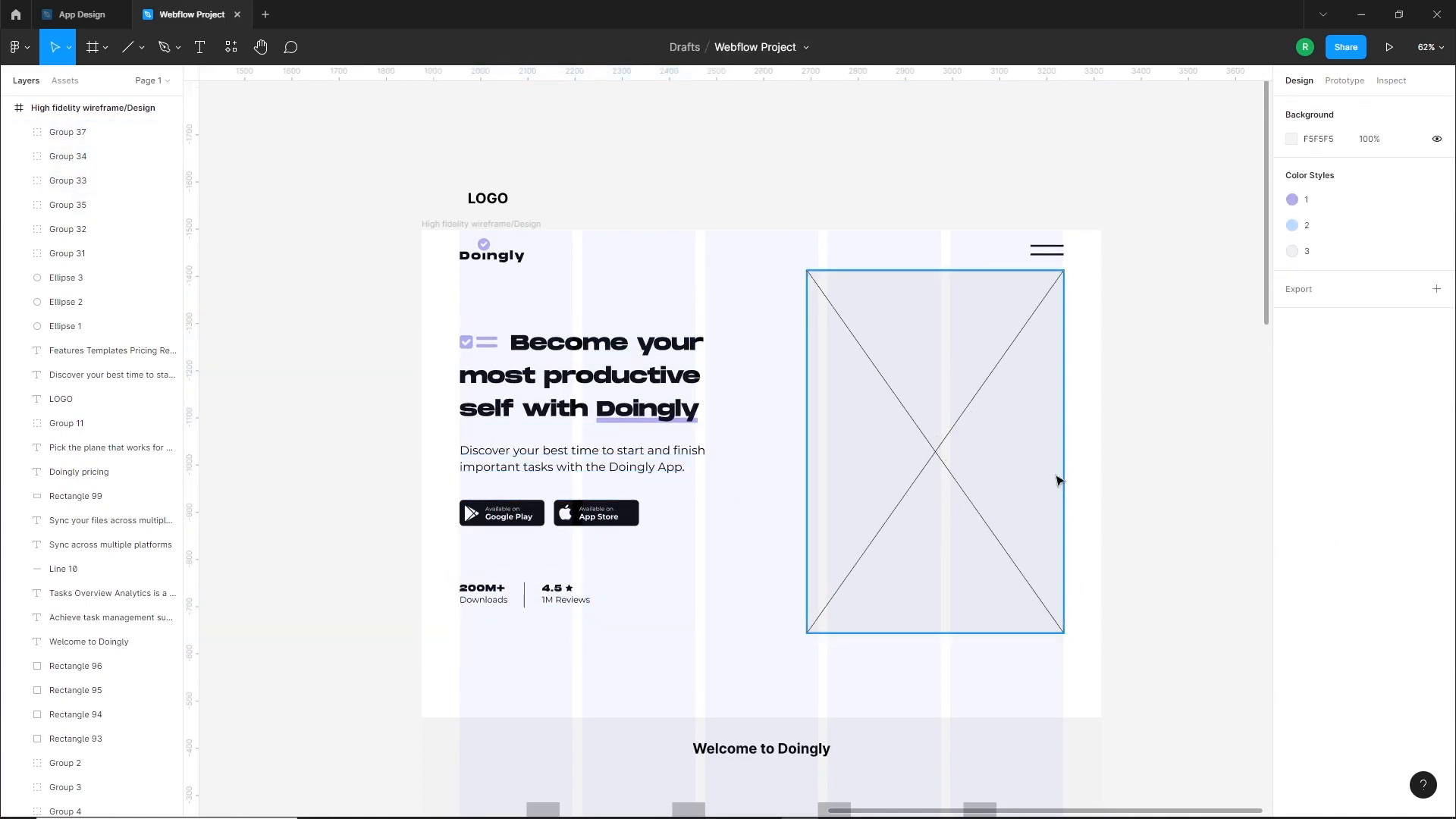
# Export the Welcome Screen and Home Screen frames from the App Design file as 1.5x PNGs into the Webflow Project folder
pyautogui.click(97, 15)
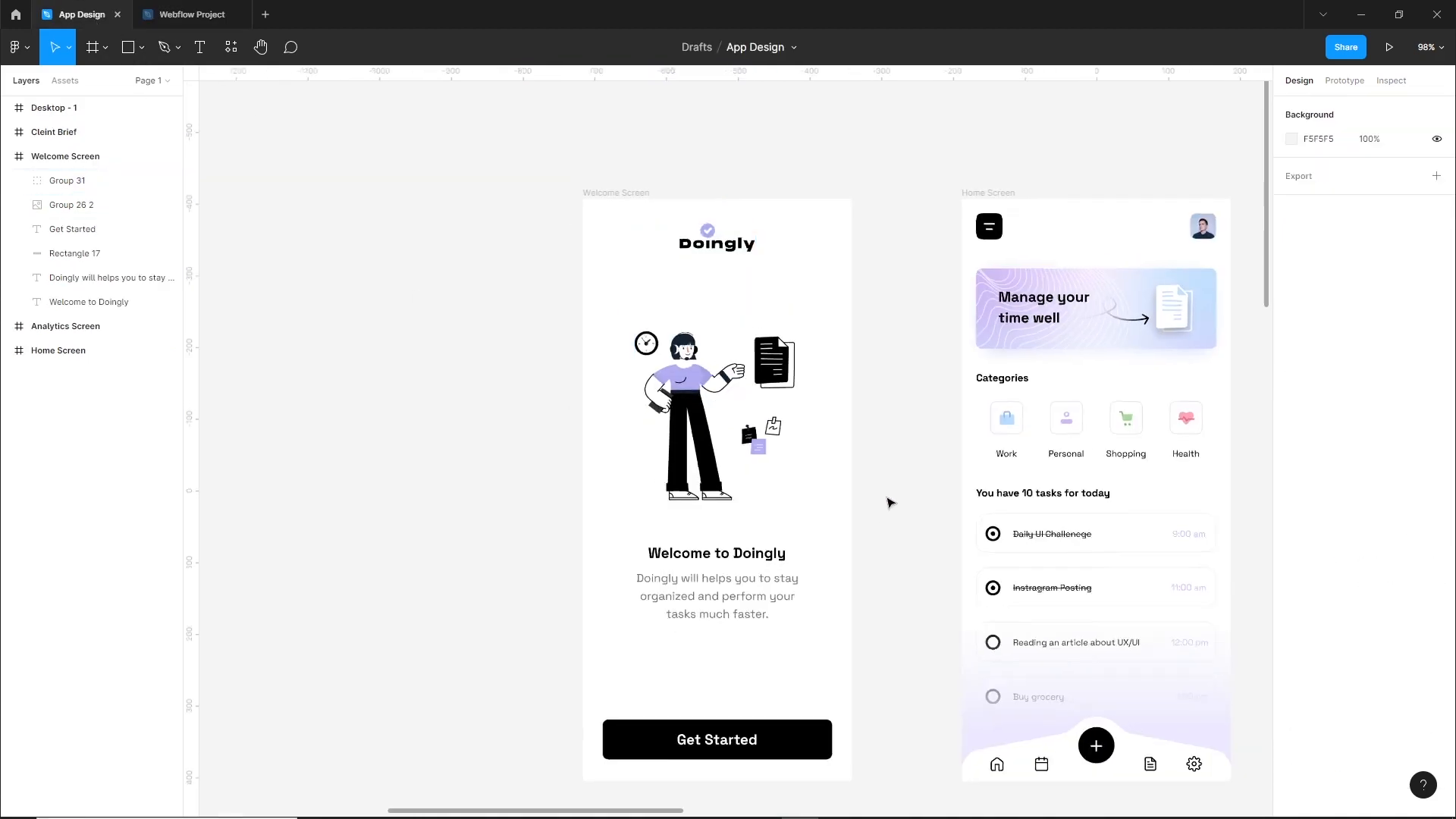
pyautogui.scroll(-3, 504, 438)
pyautogui.click(588, 263)
pyautogui.keyDown('shift'); pyautogui.click(76, 351); pyautogui.keyUp('shift')
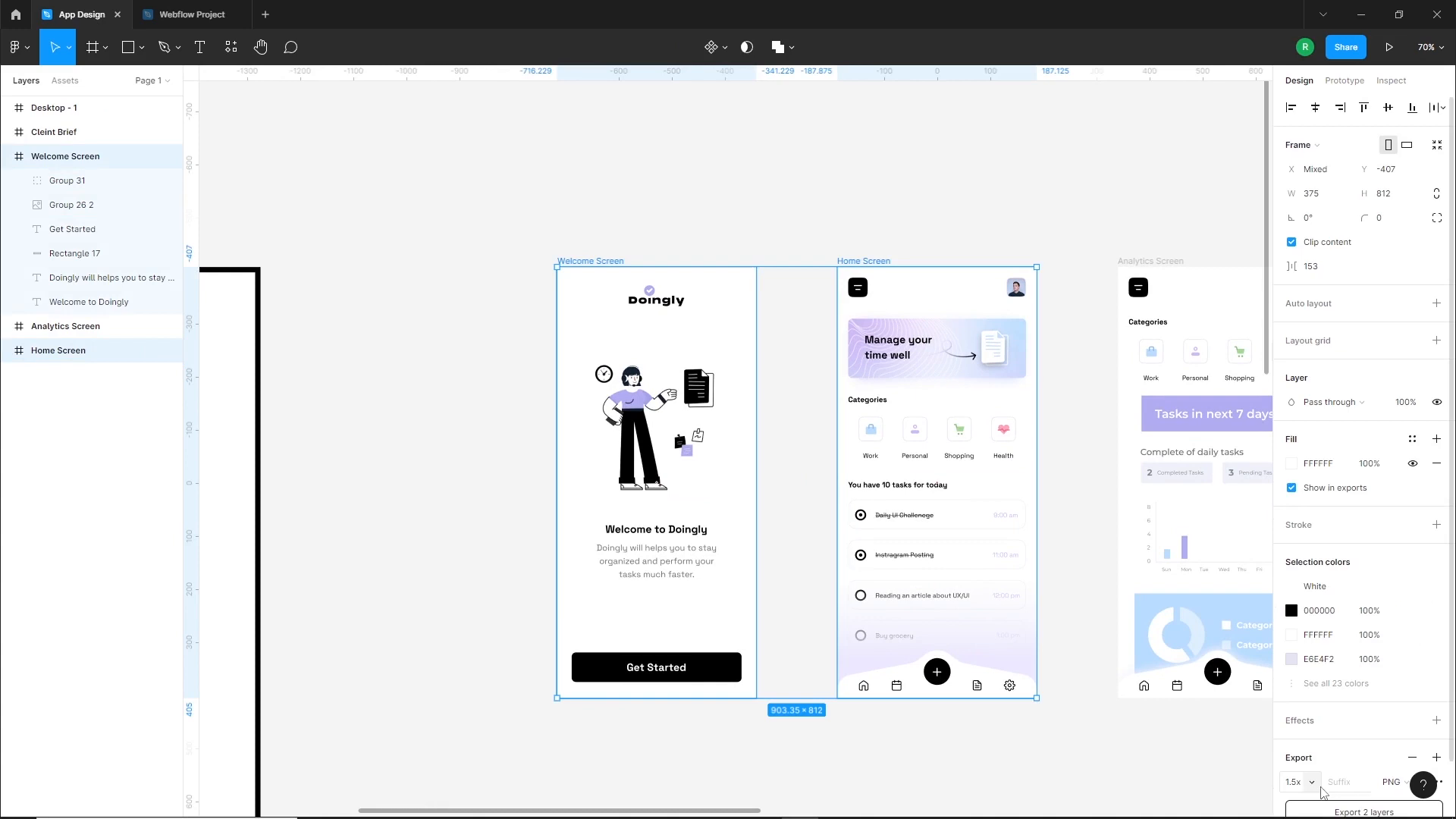
pyautogui.scroll(-2, 1320, 791)
pyautogui.click(1350, 756)
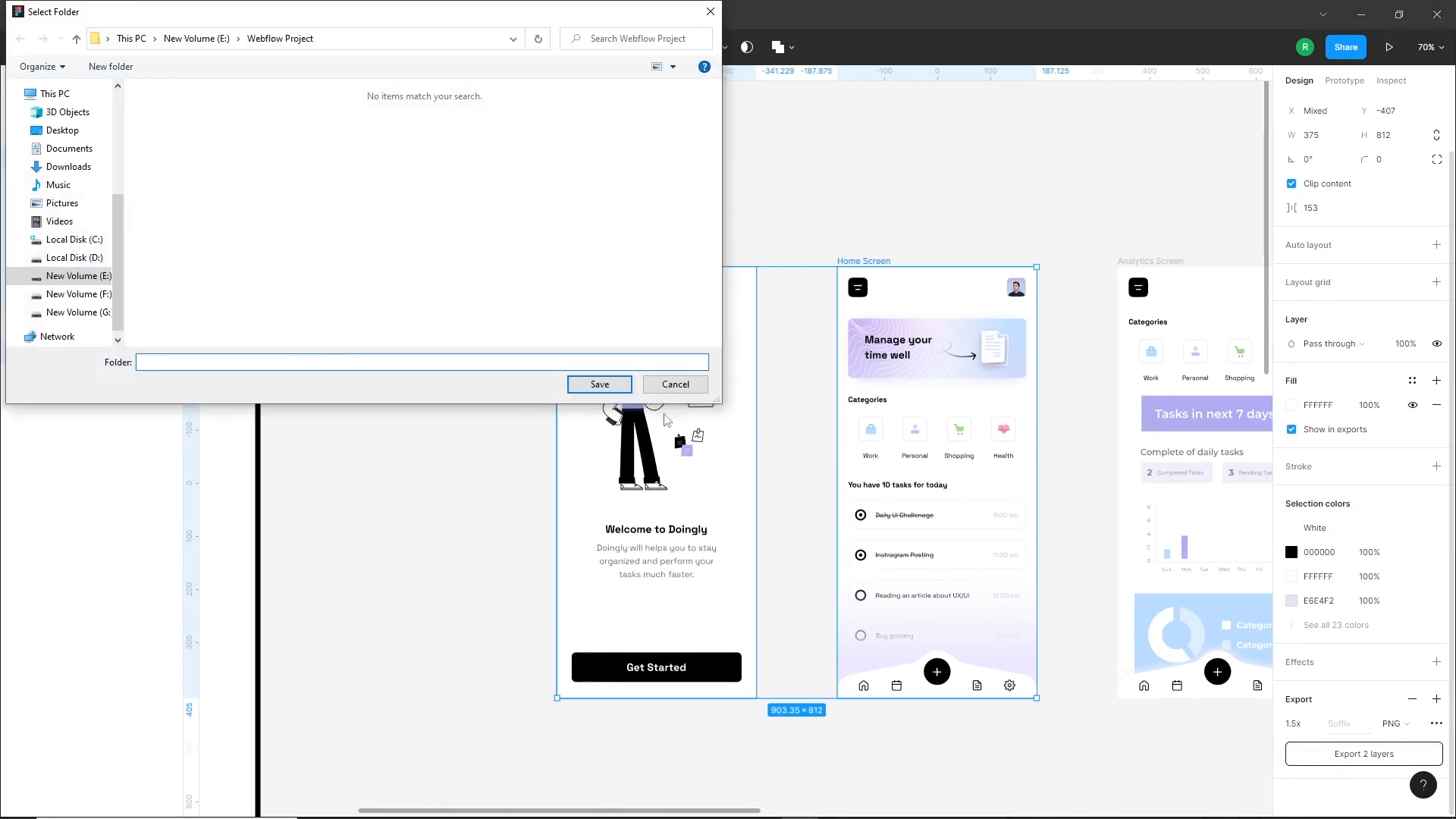
pyautogui.click(600, 382)
pyautogui.click(504, 397)
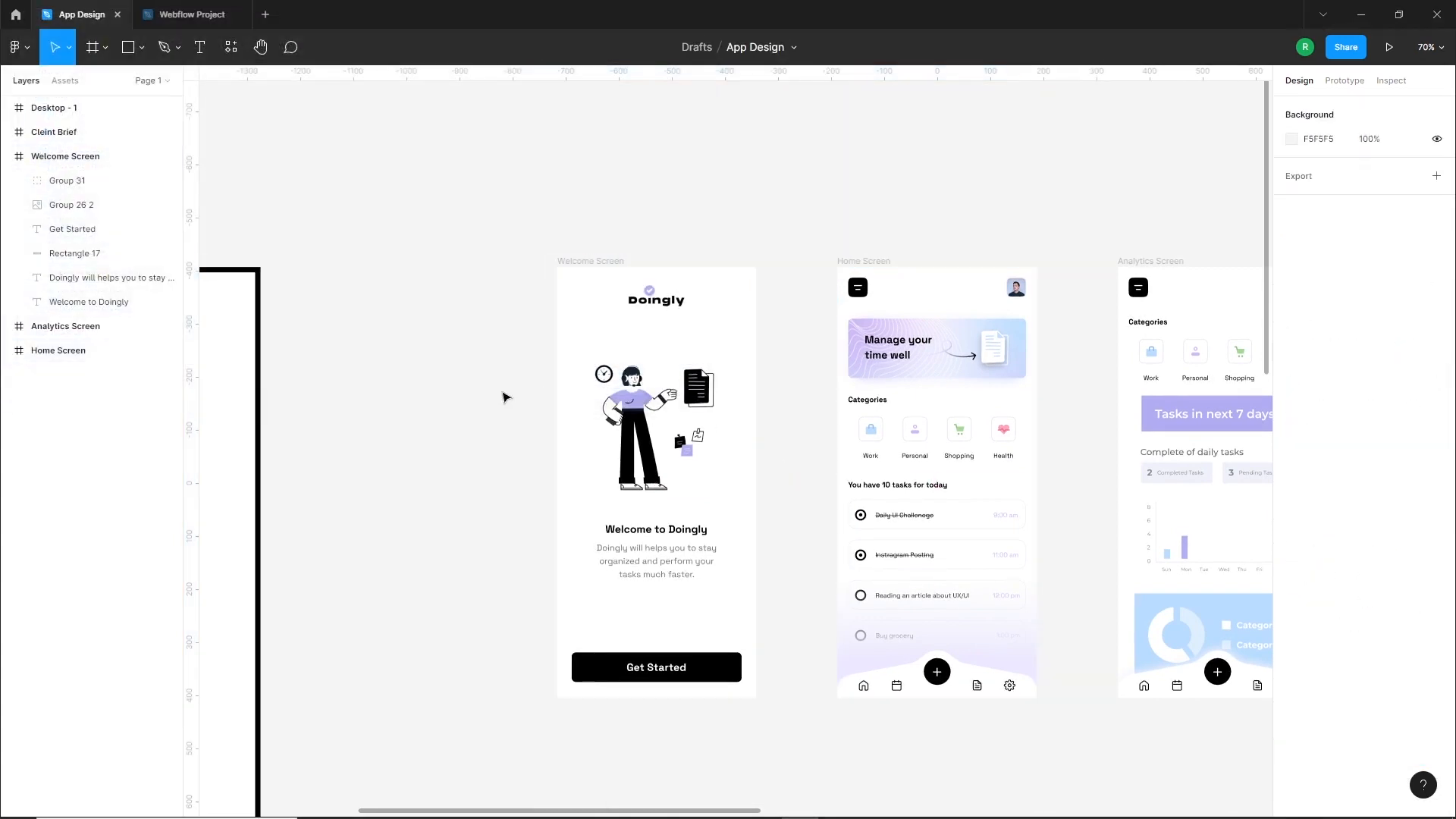
# Import the exported Welcome Screen and Home Screen images into the Webflow Project file and place them side by side beside the landing page frame
pyautogui.click(391, 813)
pyautogui.moveTo(306, 193); pyautogui.dragTo(1184, 483)
pyautogui.scroll(-3, 1118, 495)
pyautogui.moveTo(1122, 416); pyautogui.dragTo(751, 374)
pyautogui.moveTo(864, 523); pyautogui.dragTo(833, 370)
pyautogui.moveTo(990, 515); pyautogui.dragTo(1010, 366)
pyautogui.click(942, 430)
pyautogui.moveTo(862, 434); pyautogui.dragTo(876, 435)
pyautogui.scroll(3, 637, 431)
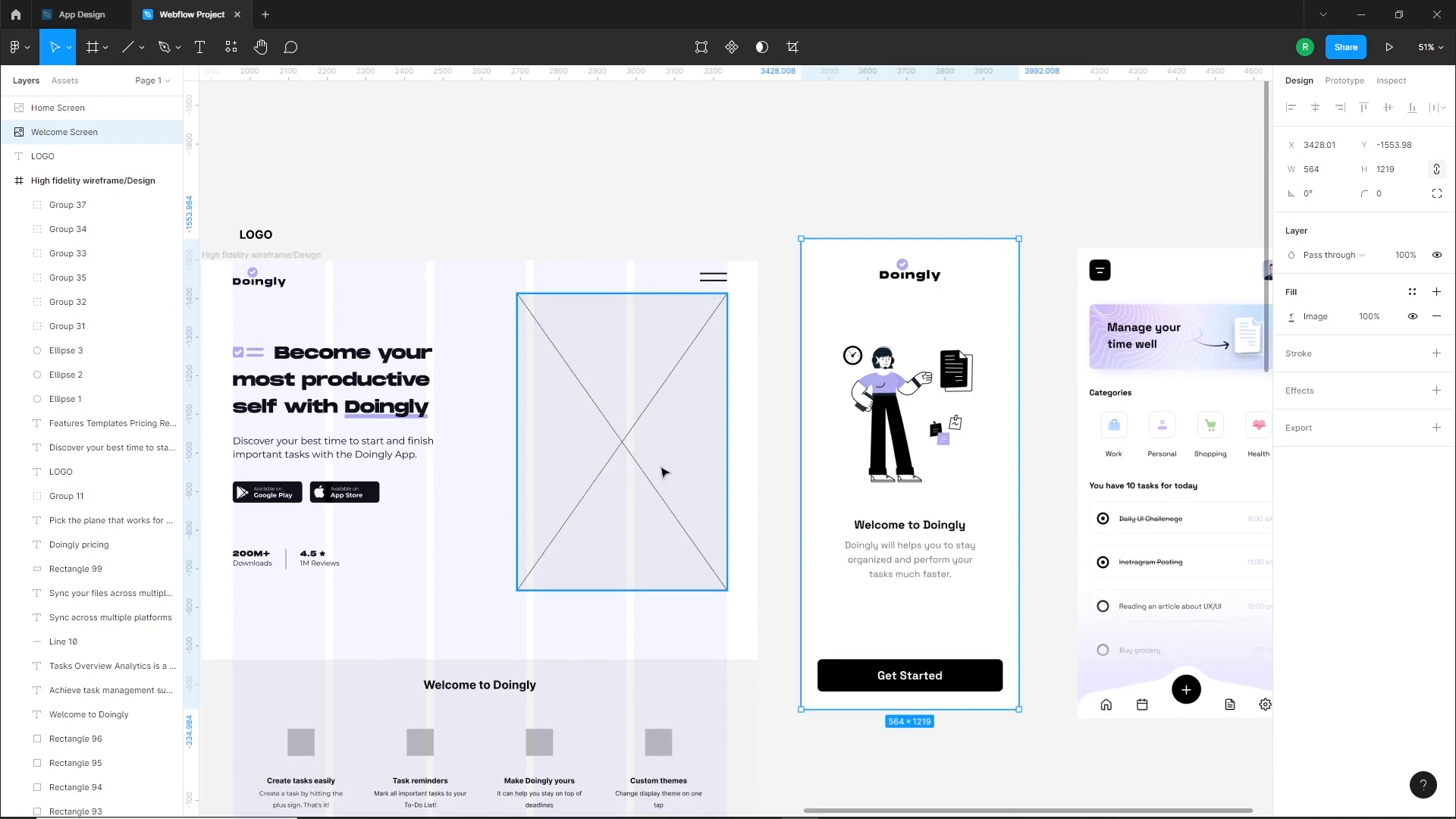
pyautogui.moveTo(539, 486); pyautogui.dragTo(716, 492)
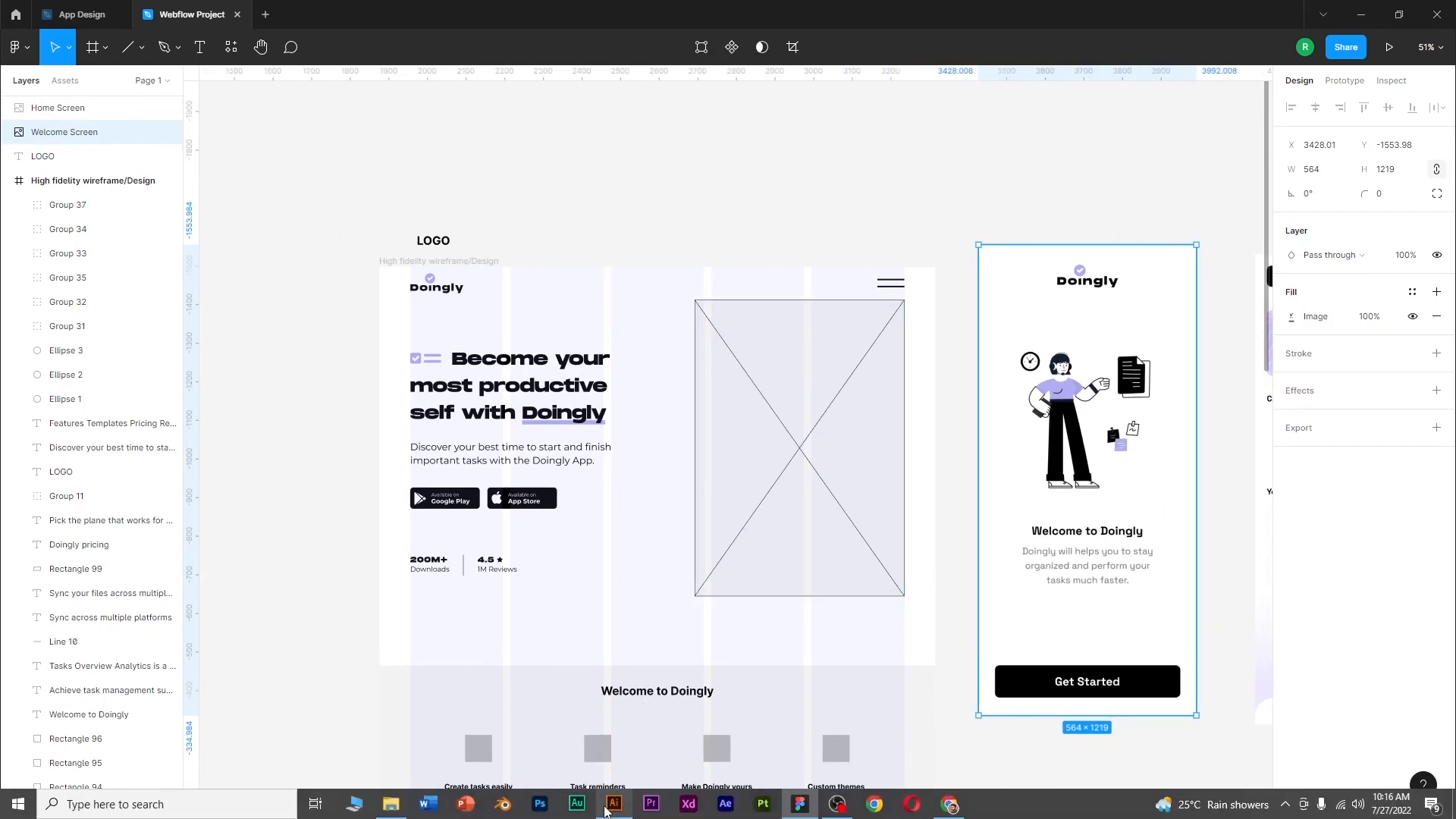
pyautogui.click(613, 804)
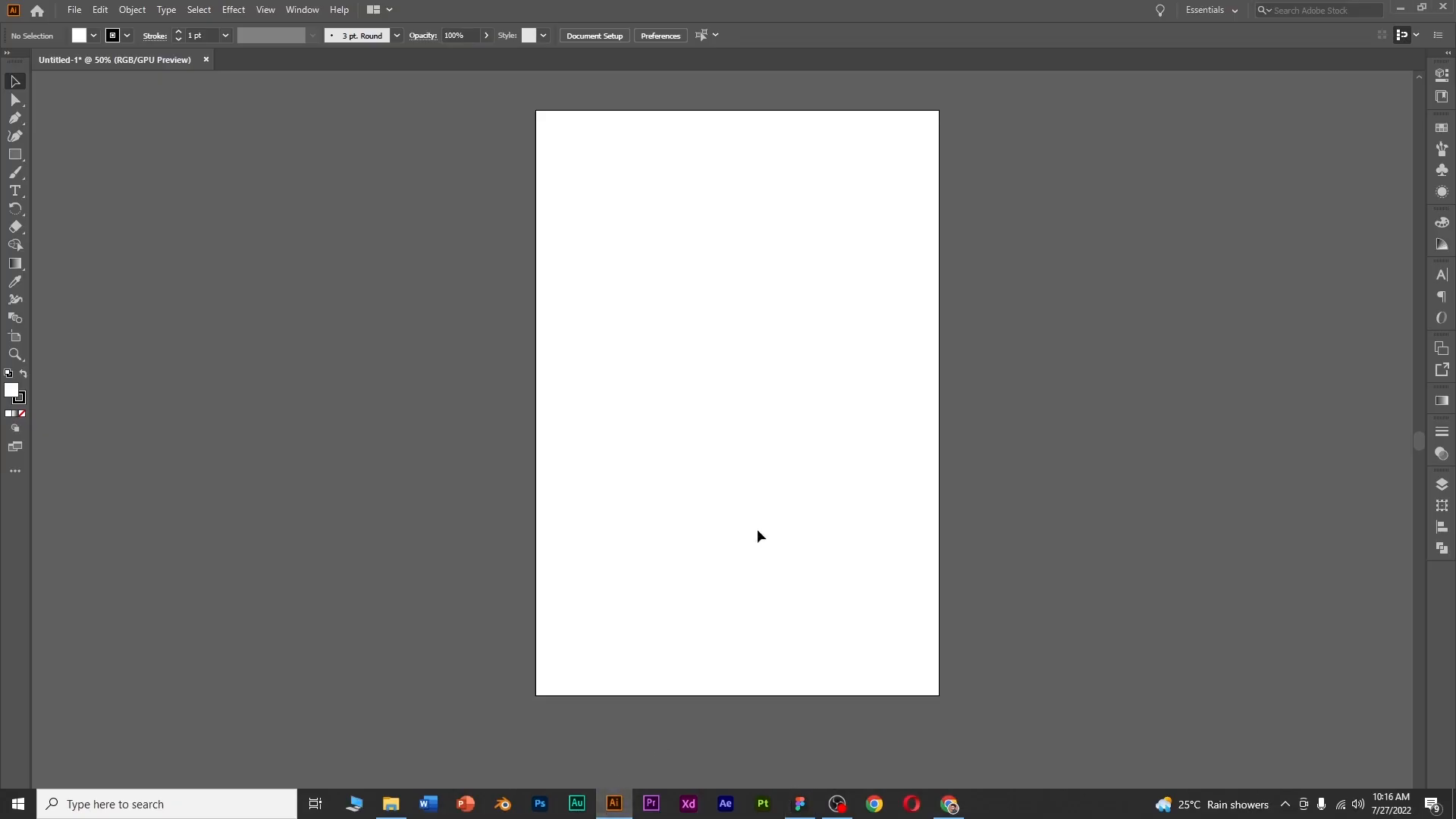
pyautogui.click(799, 809)
pyautogui.rightClick(630, 352)
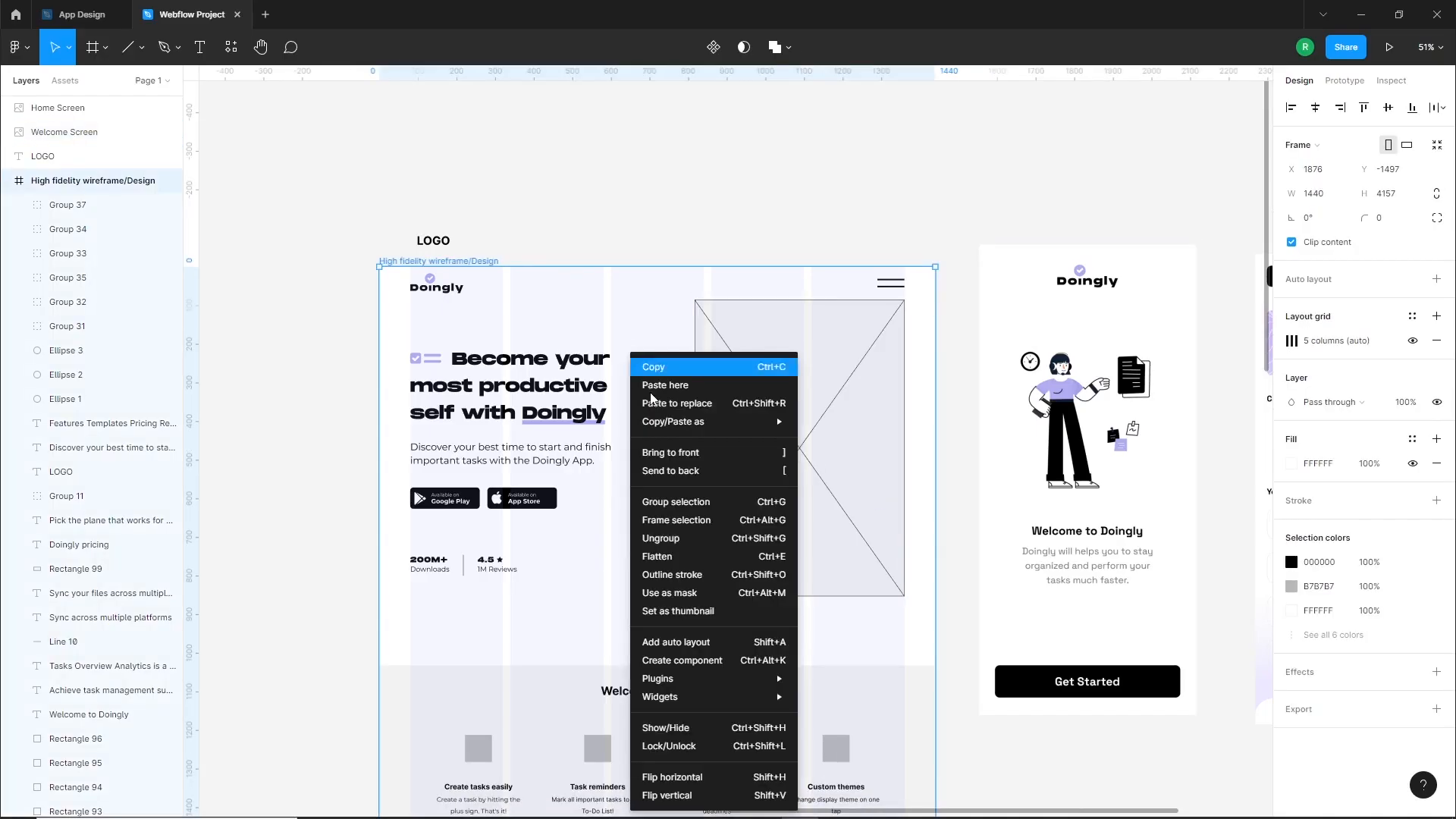
pyautogui.moveTo(692, 678)
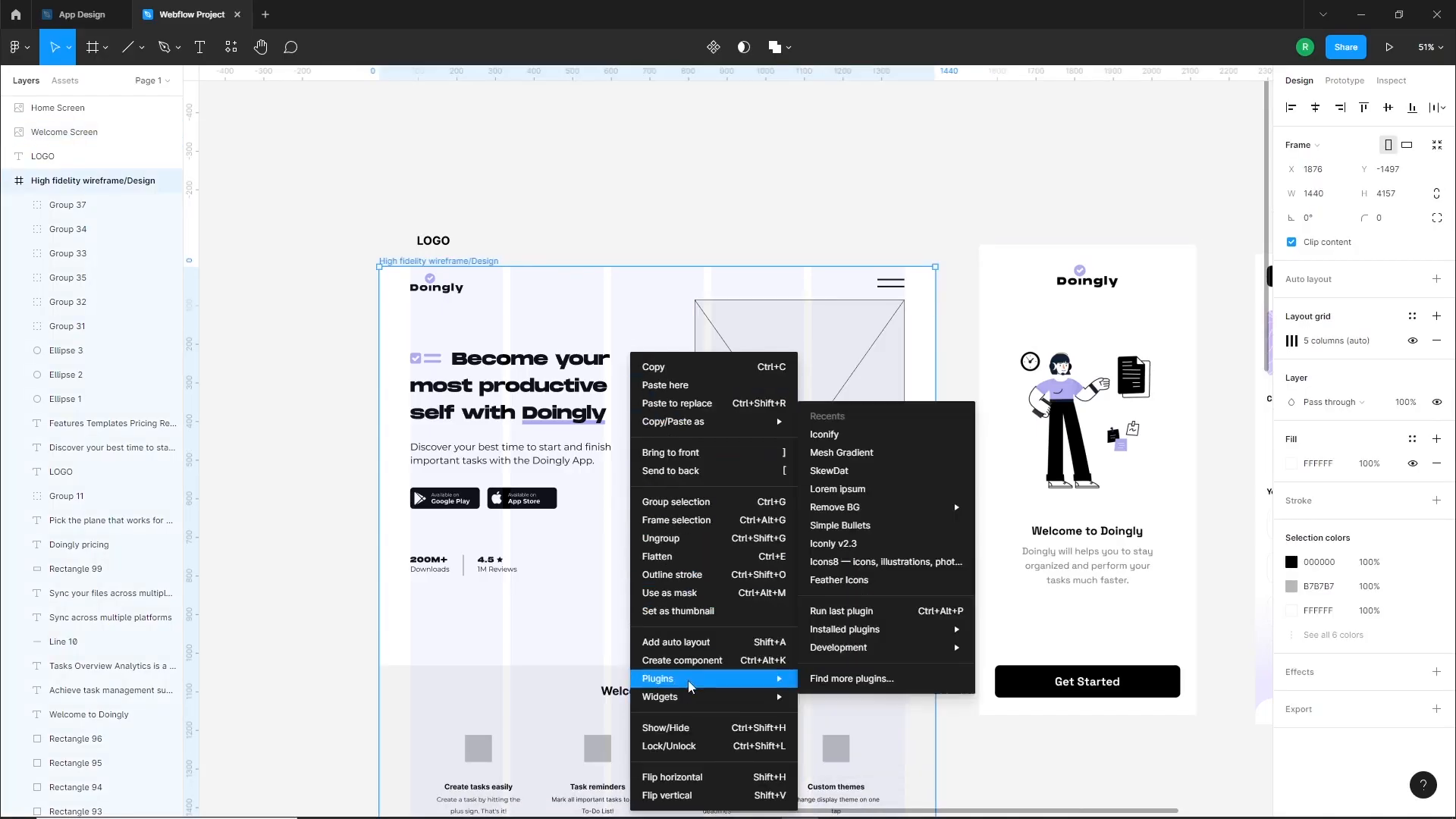
pyautogui.click(861, 452)
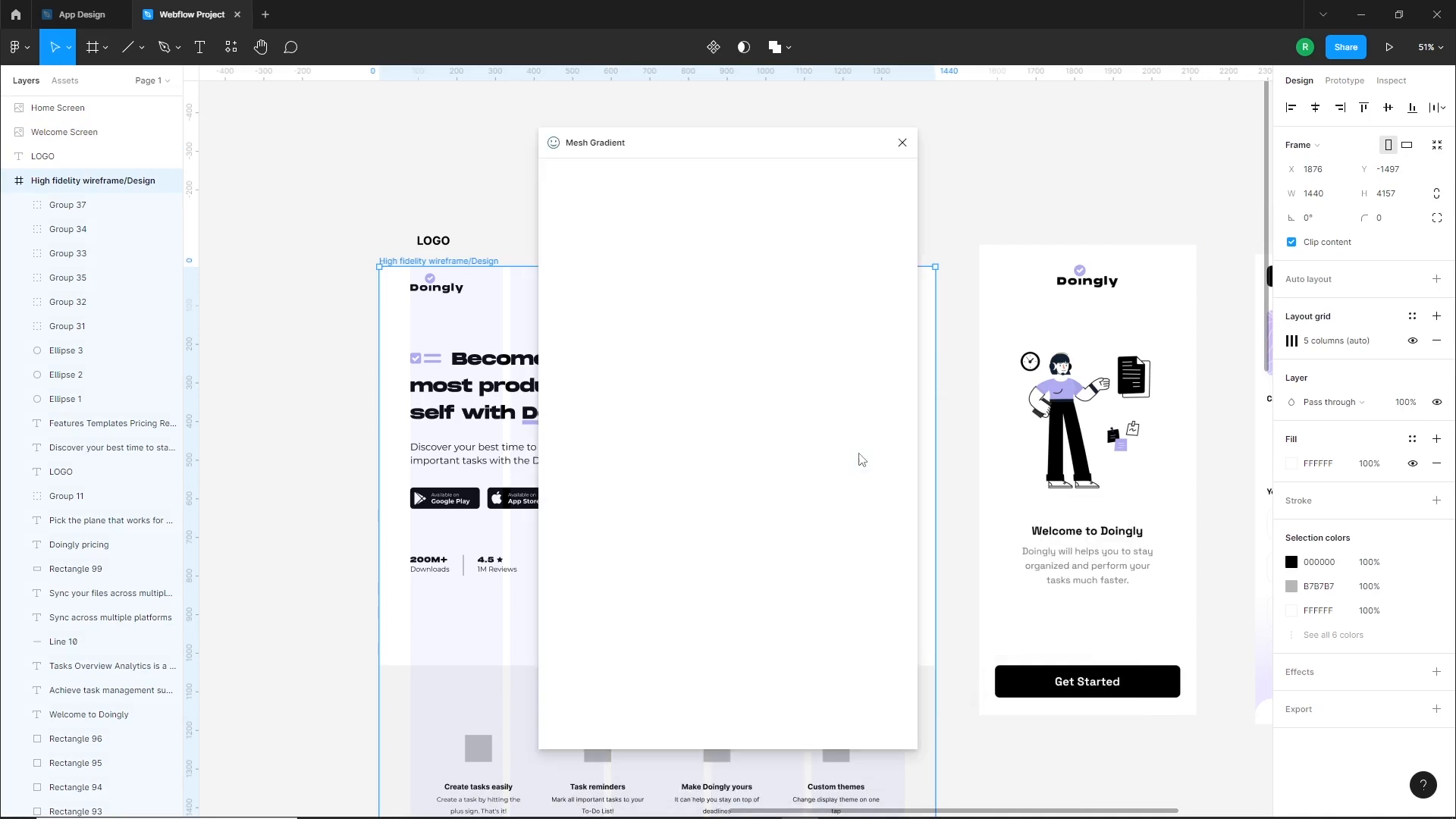
pyautogui.click(578, 583)
pyautogui.moveTo(734, 555); pyautogui.dragTo(584, 546)
pyautogui.press('Return')
pyautogui.click(577, 599)
pyautogui.click(878, 558)
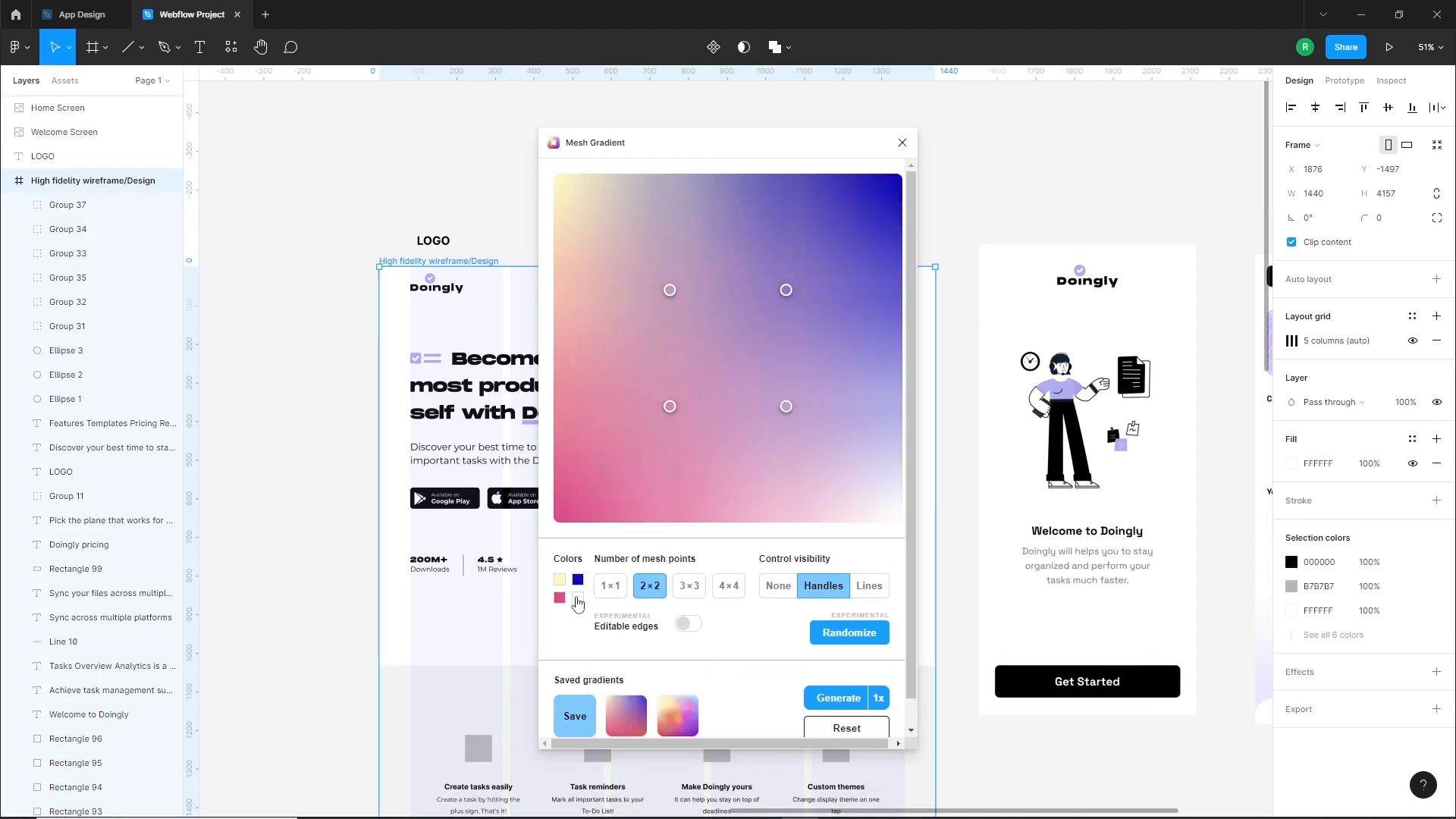
pyautogui.click(559, 599)
pyautogui.moveTo(671, 565); pyautogui.dragTo(607, 538)
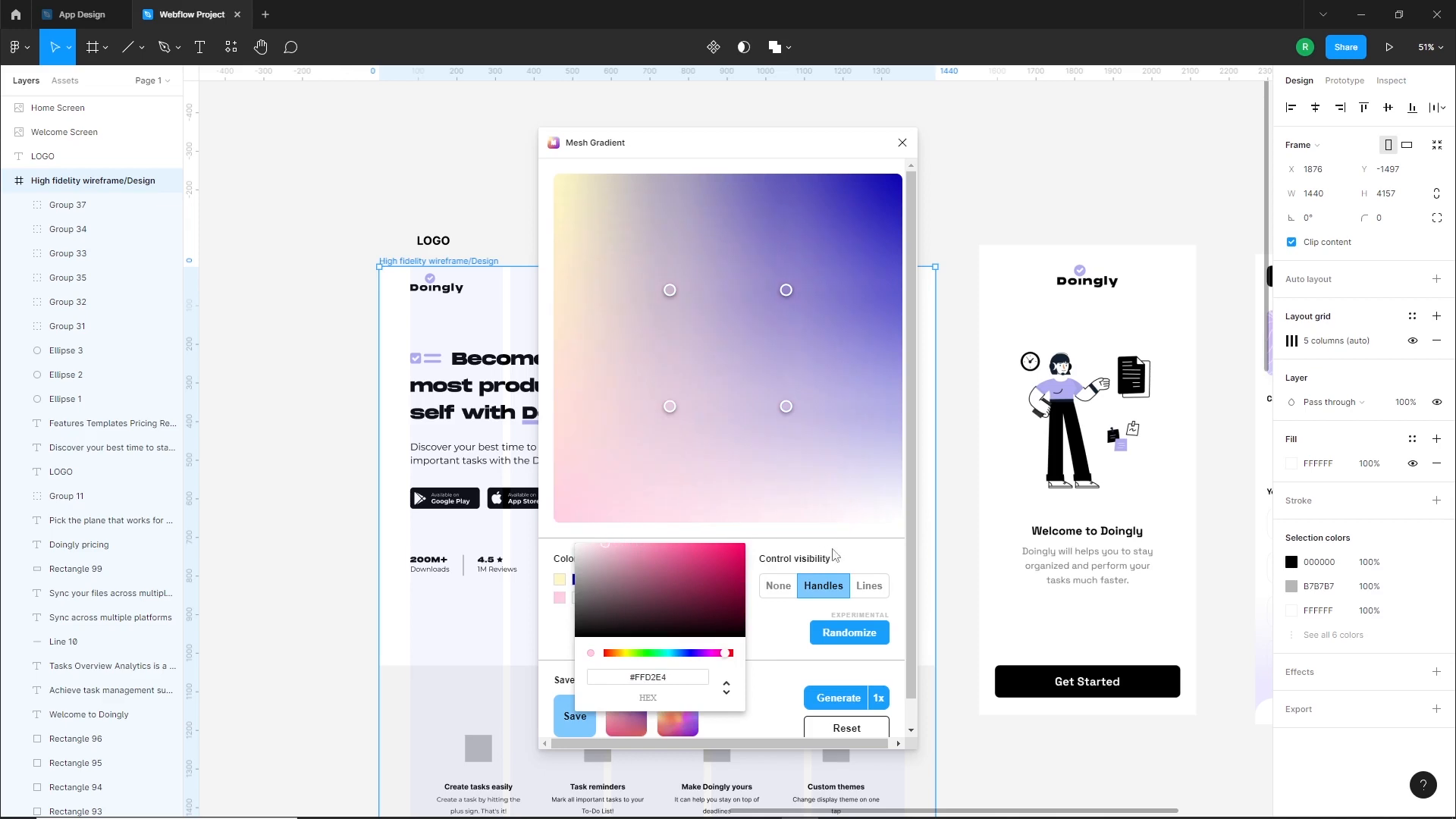
pyautogui.click(846, 571)
pyautogui.click(691, 588)
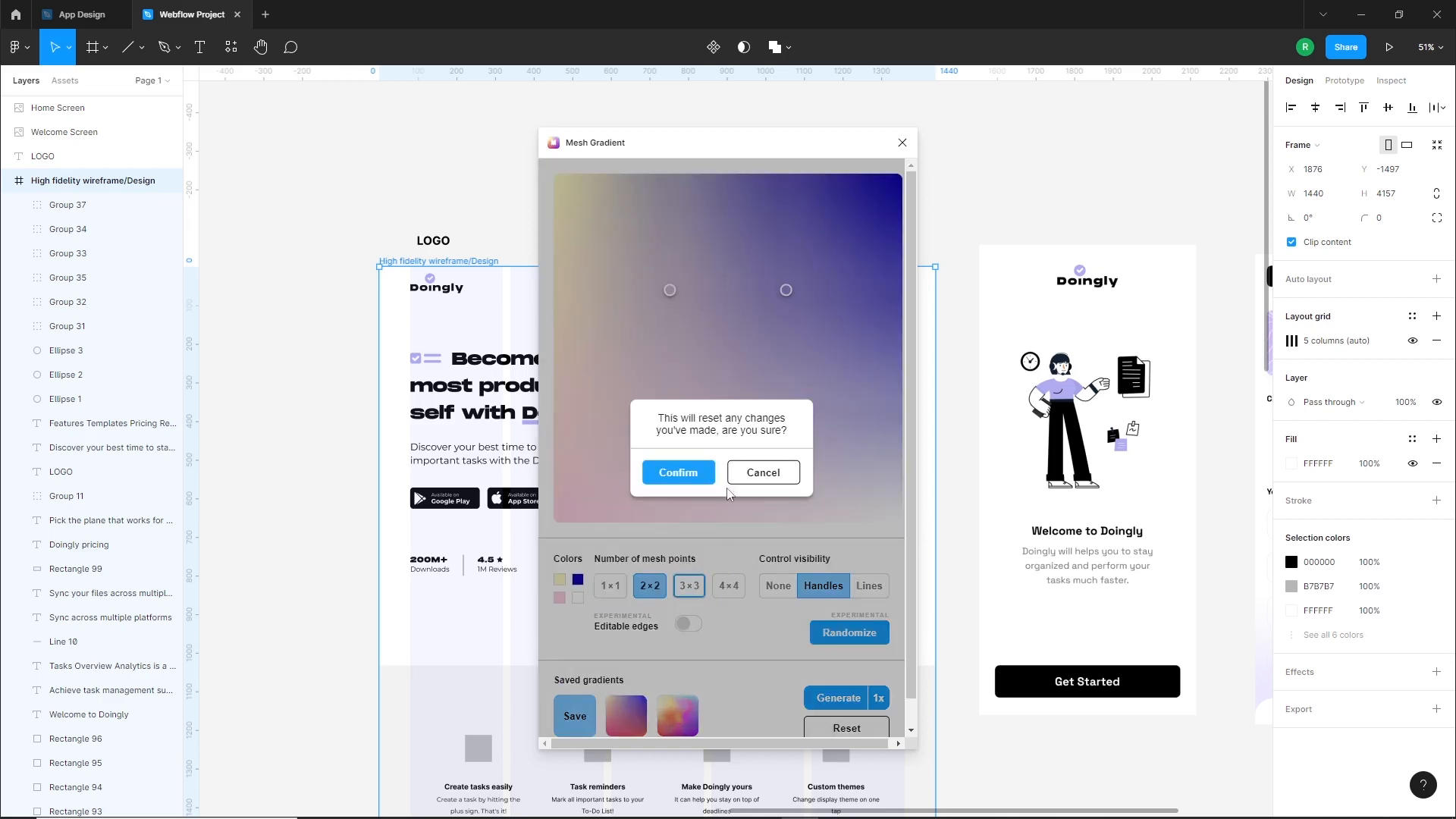
pyautogui.click(675, 472)
pyautogui.click(726, 586)
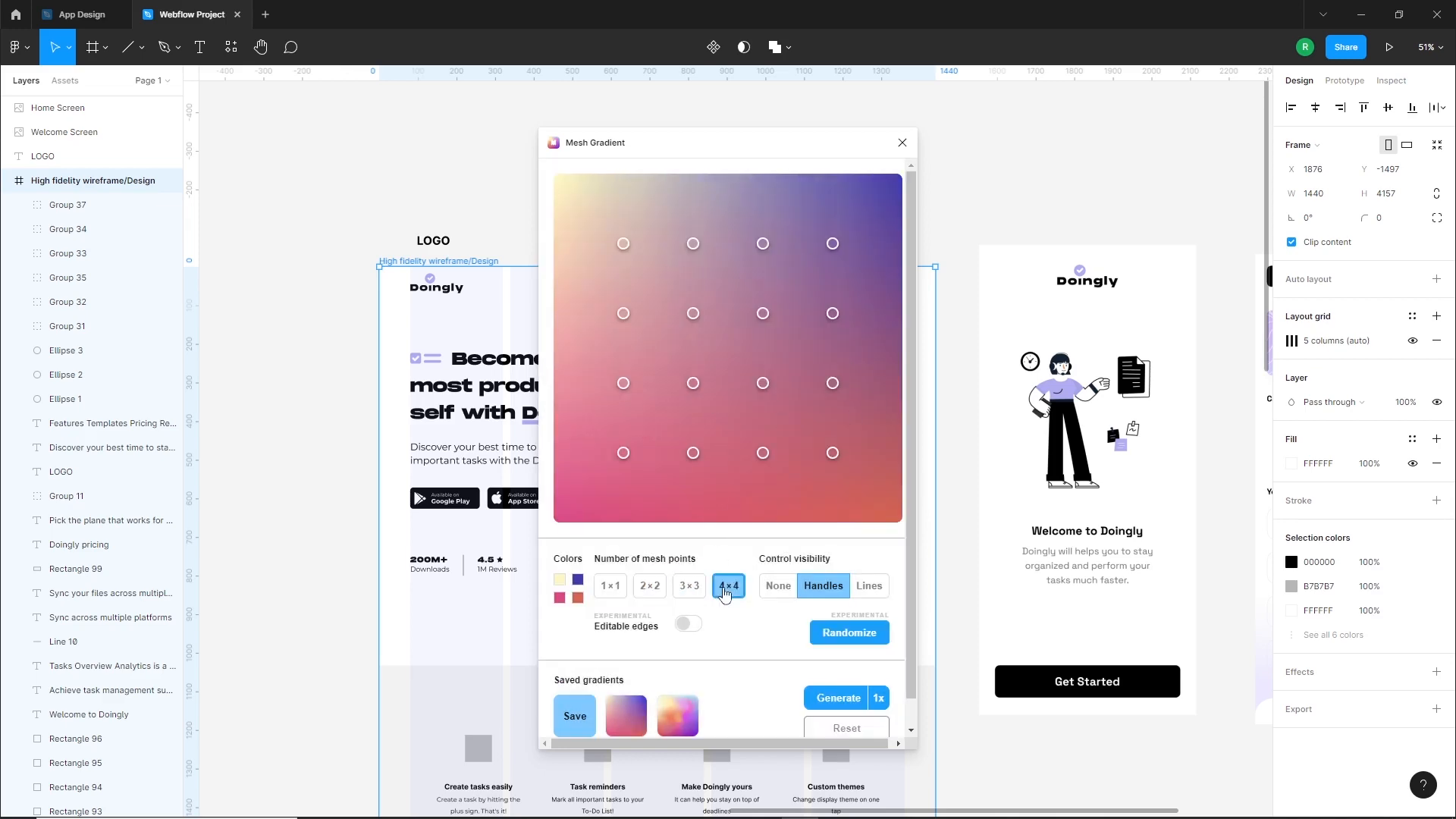
pyautogui.click(902, 143)
# Switch to Illustrator, draw a 750 × 1090 px rectangle covering the artboard, and remove its stroke
pyautogui.moveTo(727, 816)
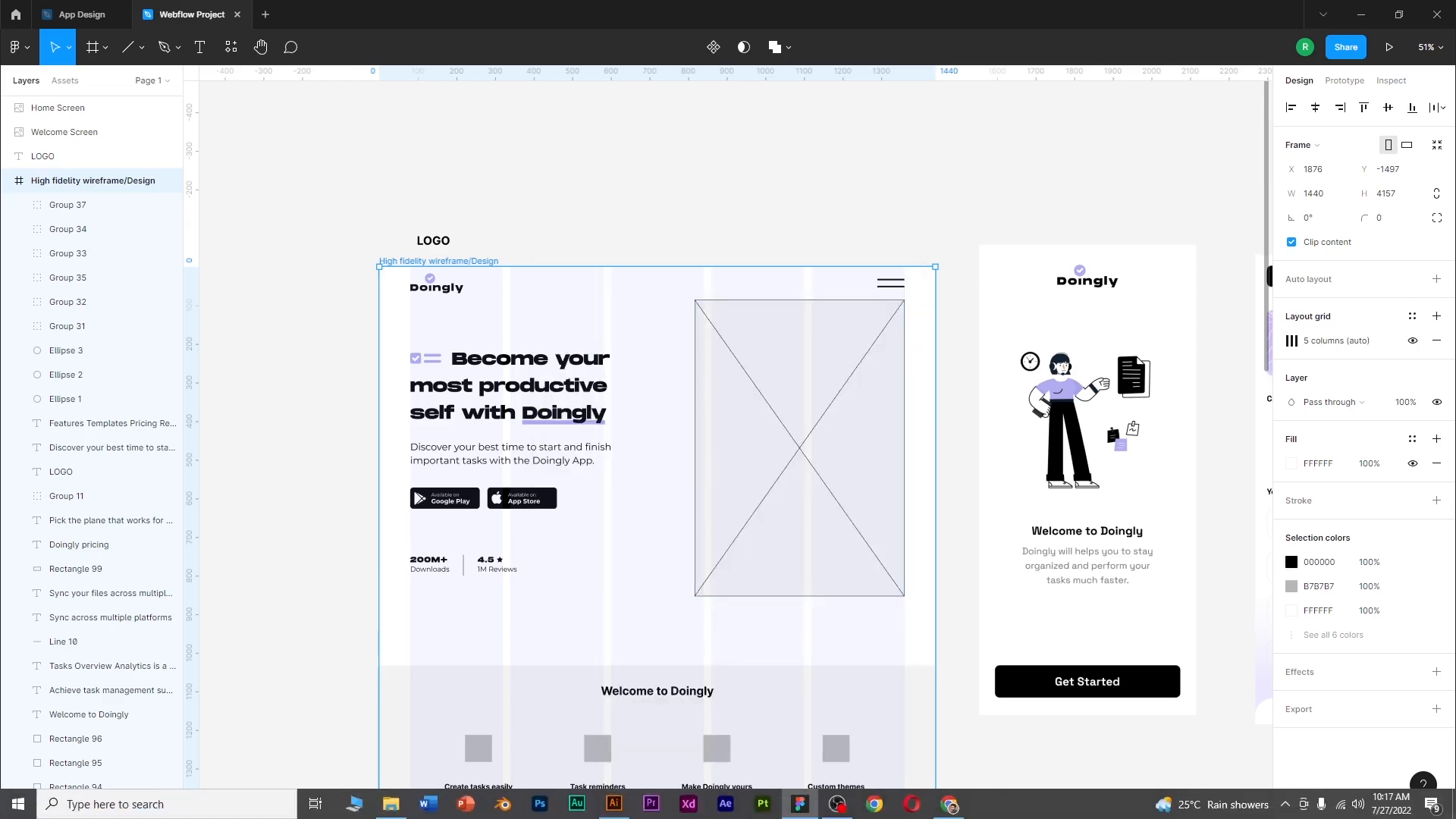
pyautogui.click(618, 812)
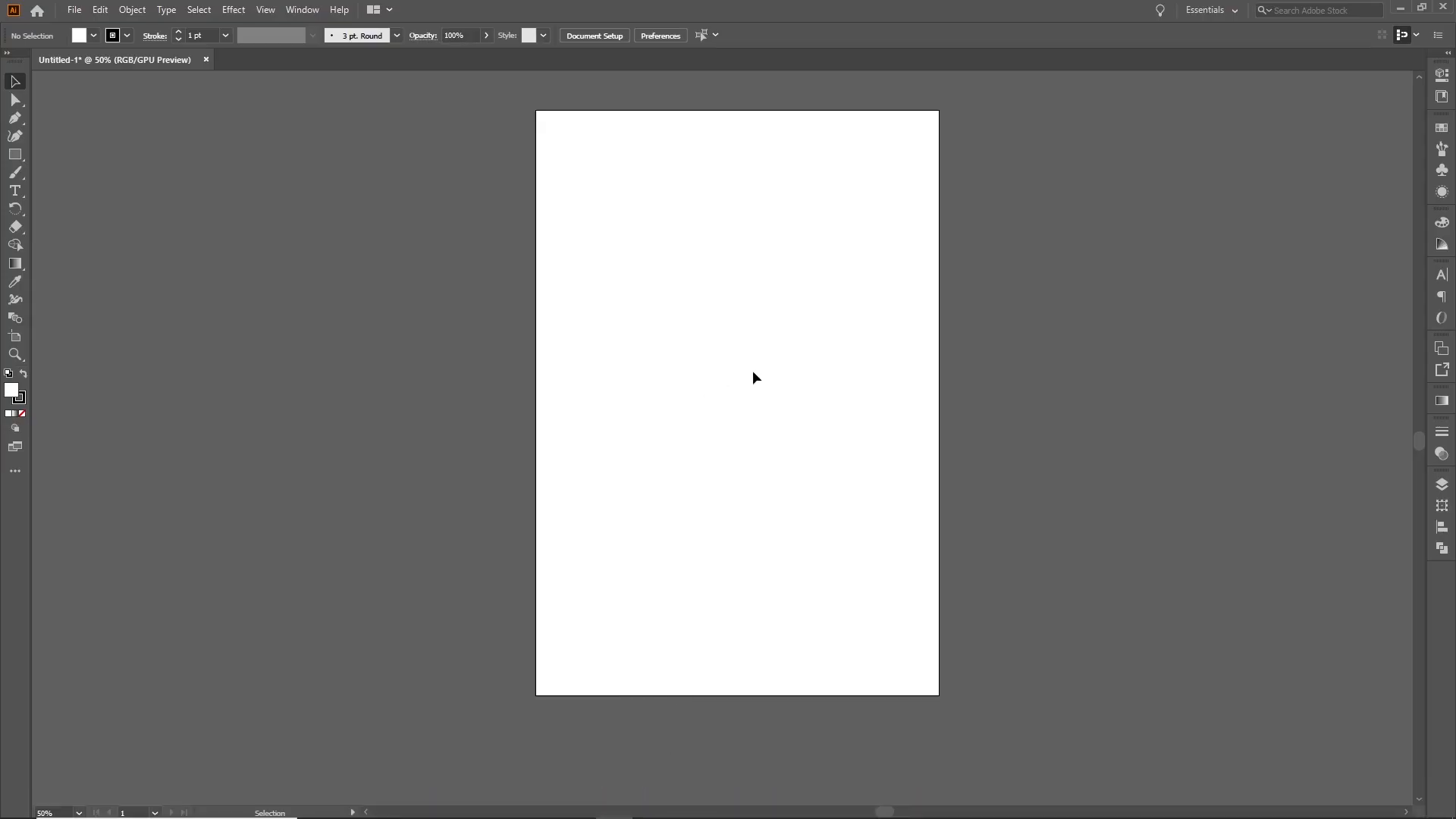
pyautogui.scroll(2, 757, 373)
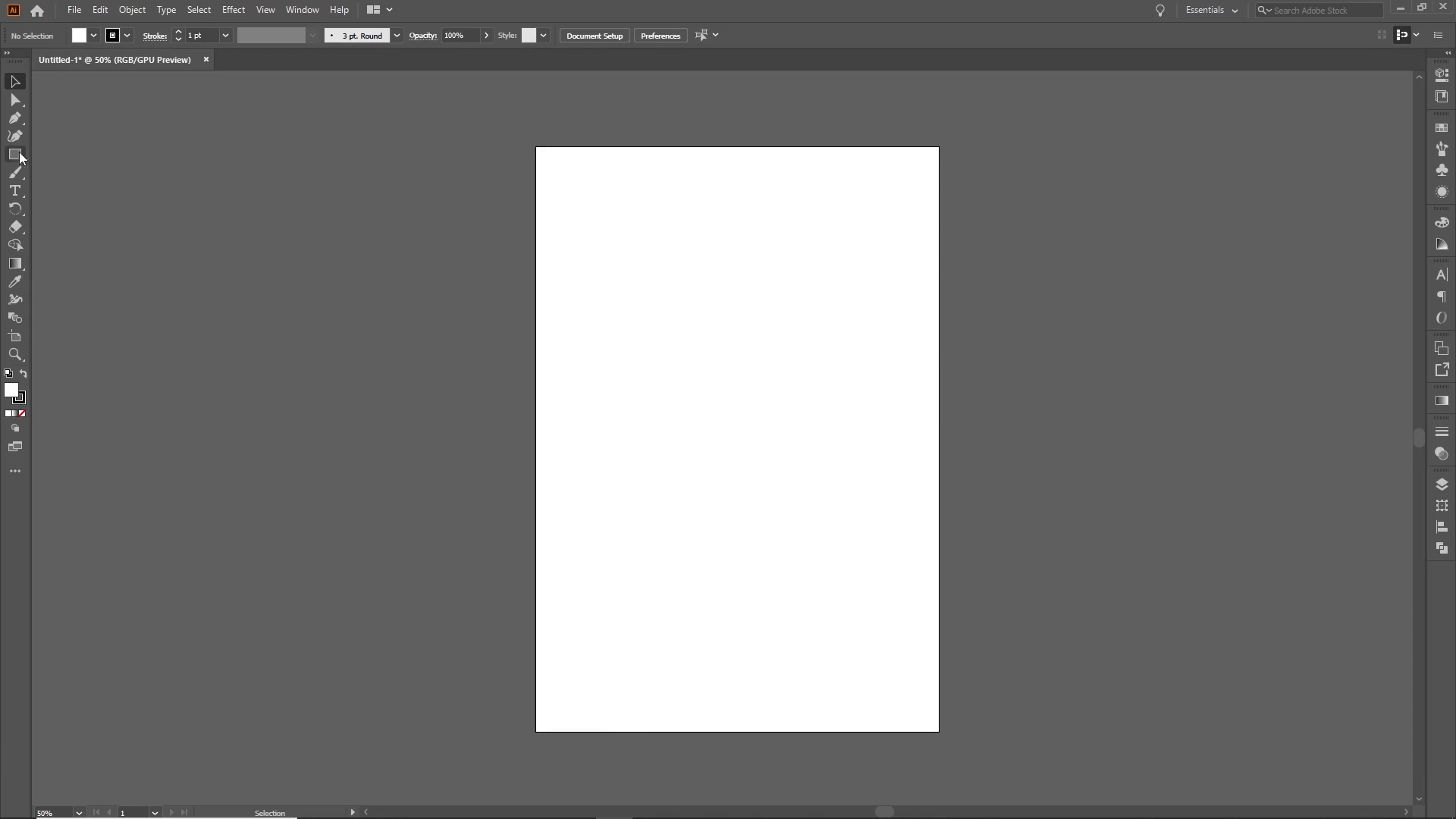
pyautogui.moveTo(537, 143); pyautogui.dragTo(940, 732)
pyautogui.click(15, 81)
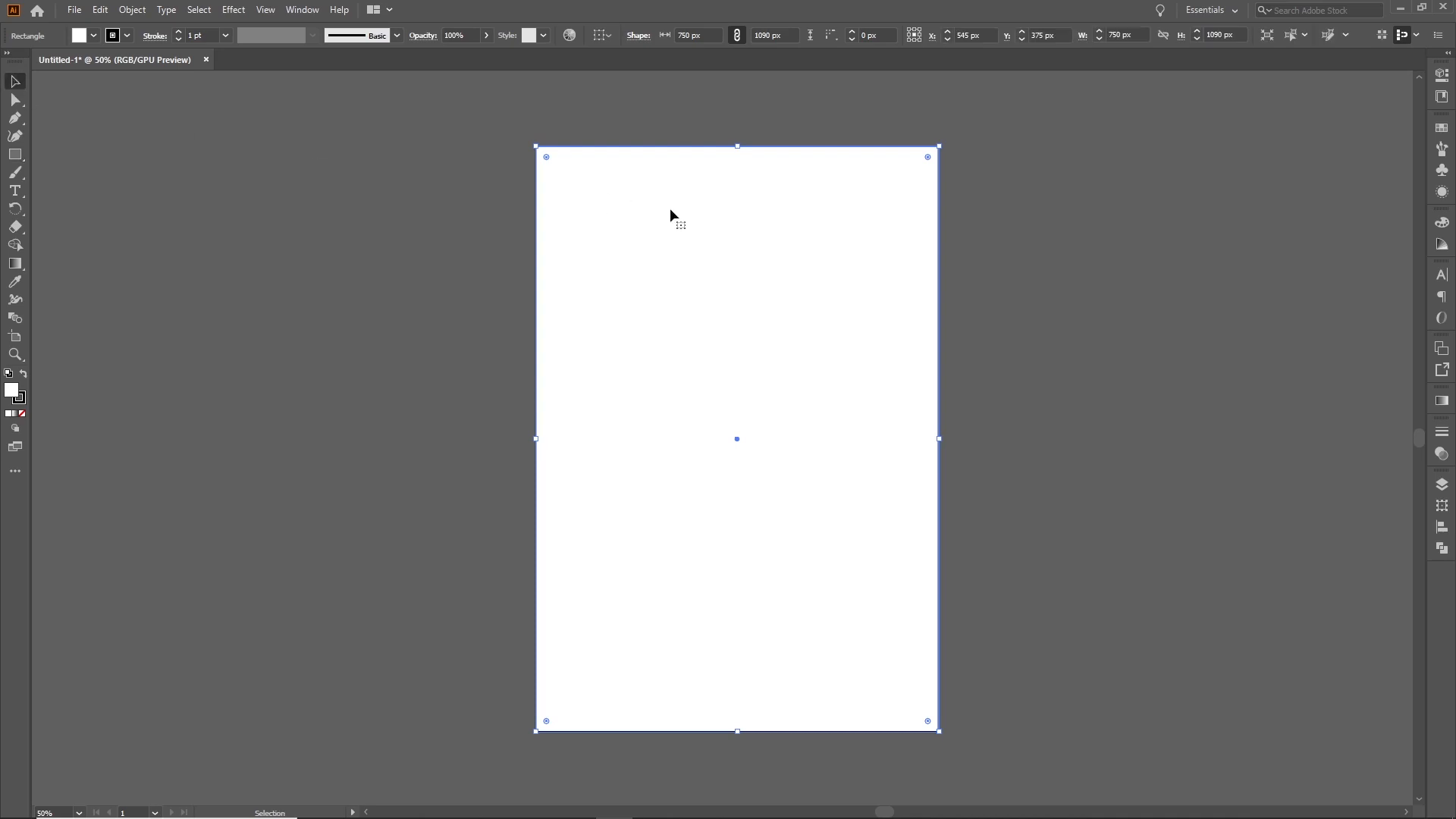
pyautogui.click(23, 412)
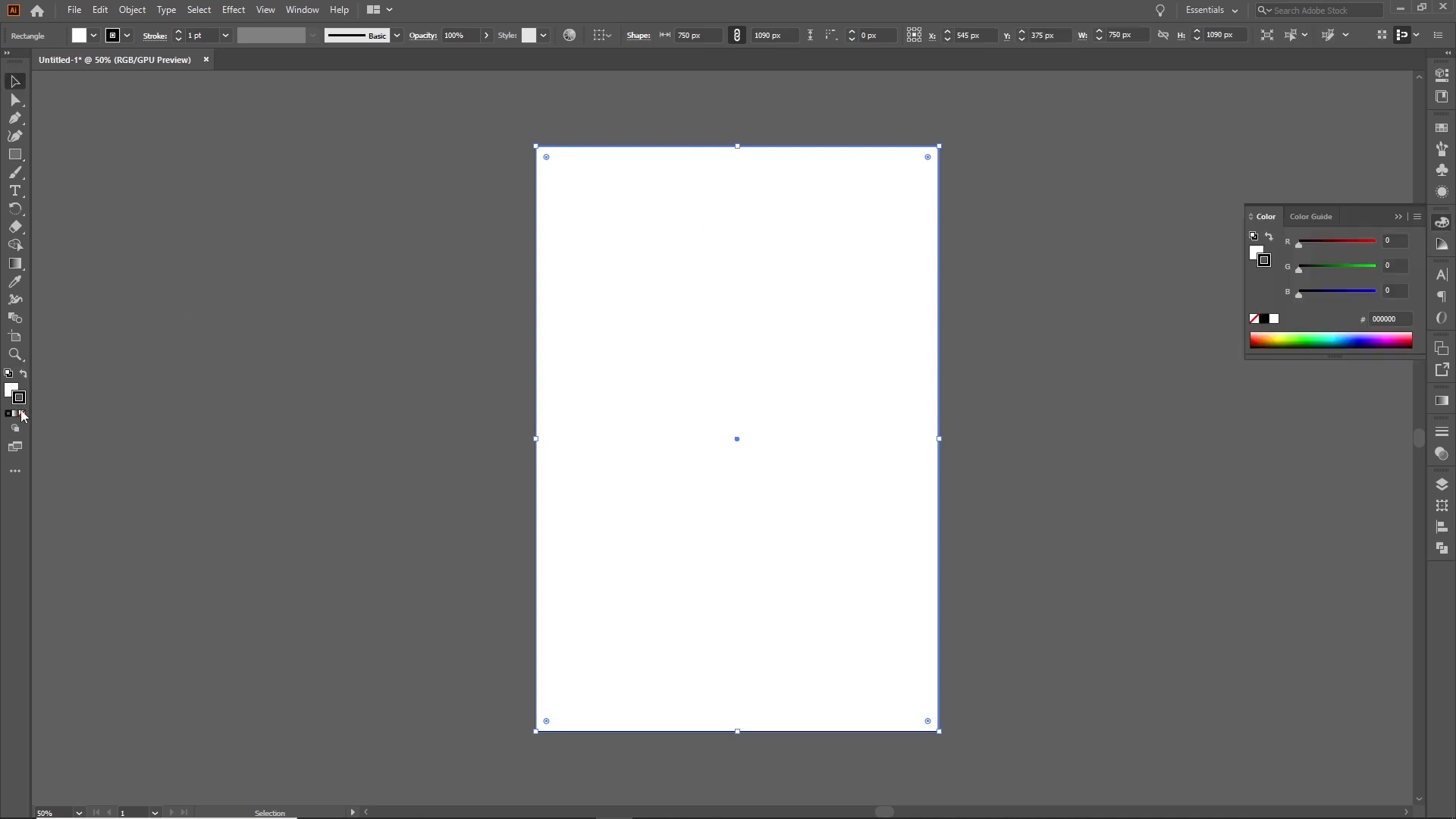
pyautogui.click(11, 391)
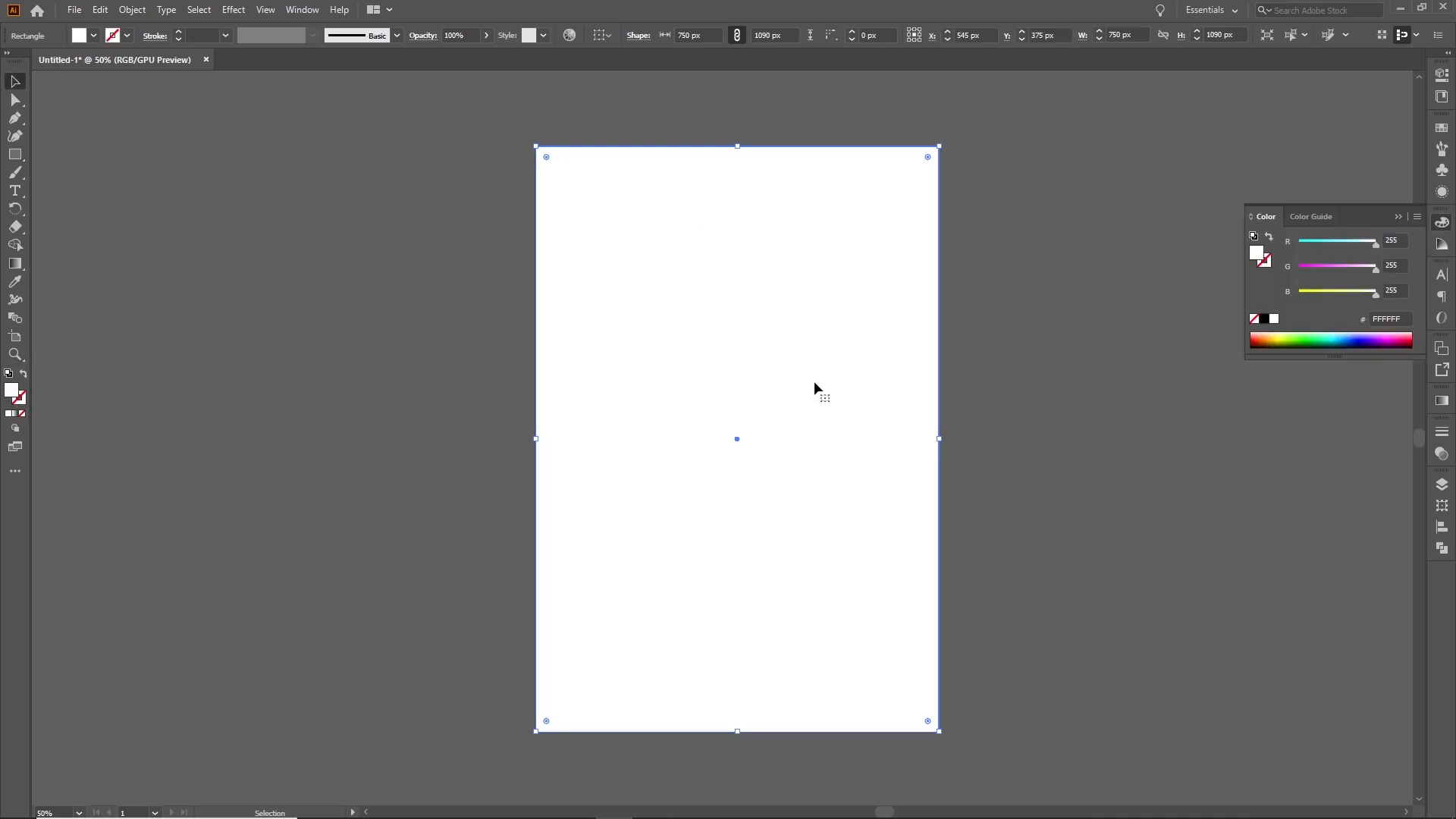
# Fill the artboard rectangle with a freeform gradient
pyautogui.click(1441, 403)
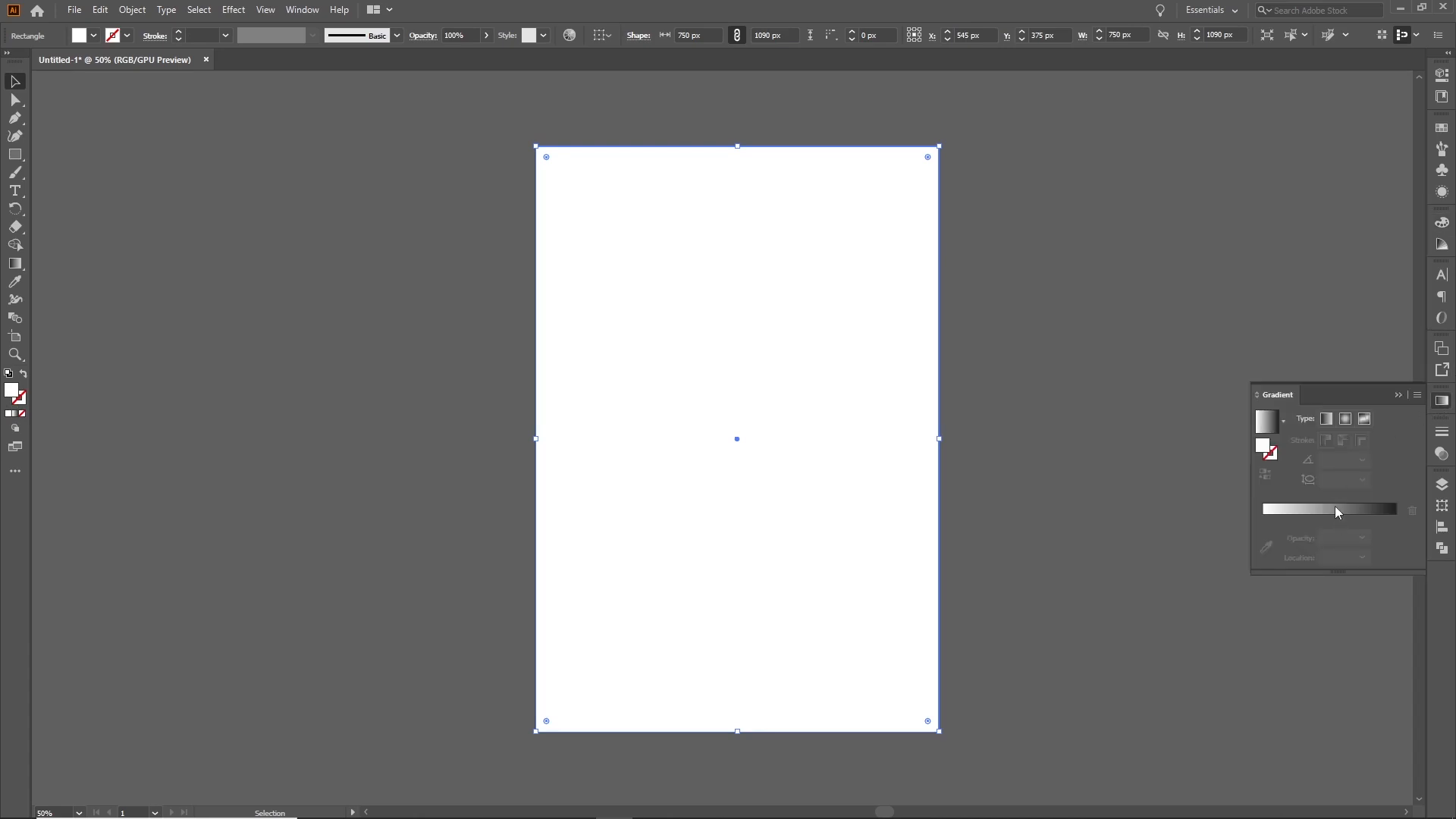
pyautogui.click(1336, 508)
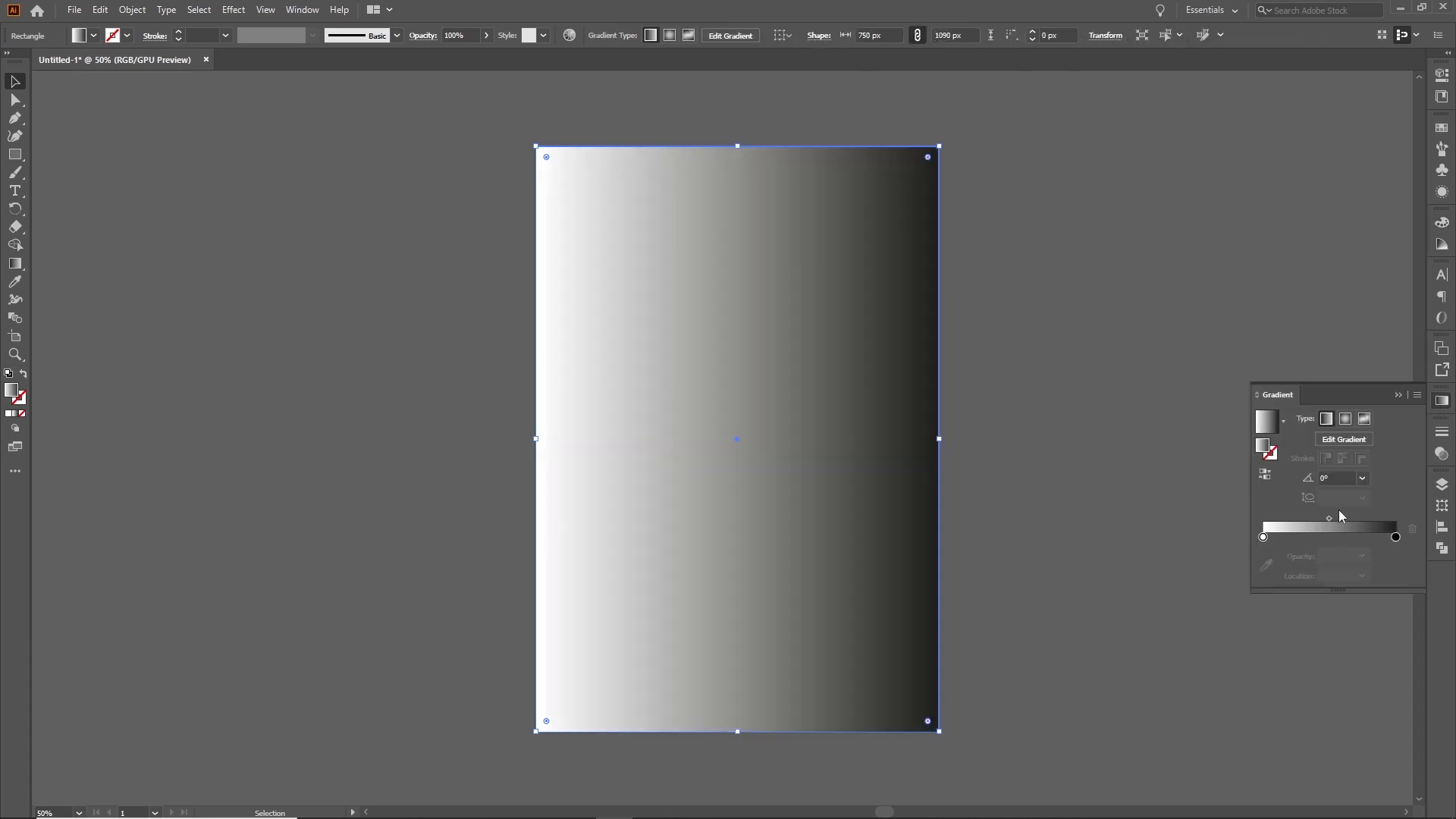
pyautogui.click(1365, 420)
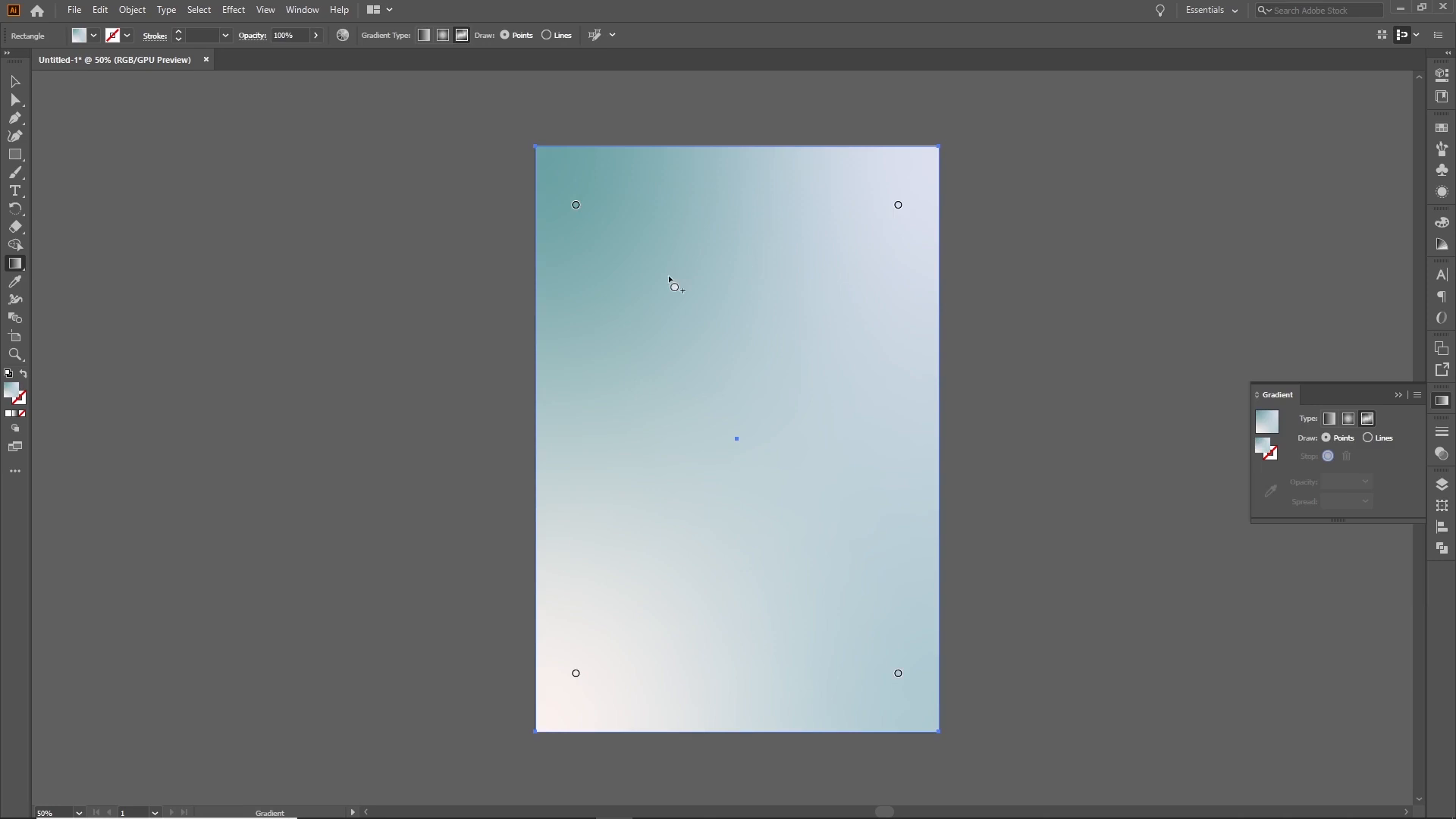
# Copy the blue hex code from the Figma client brief's color palette and set the rectangle's upper-left gradient point to #B9DDFF
pyautogui.click(576, 207)
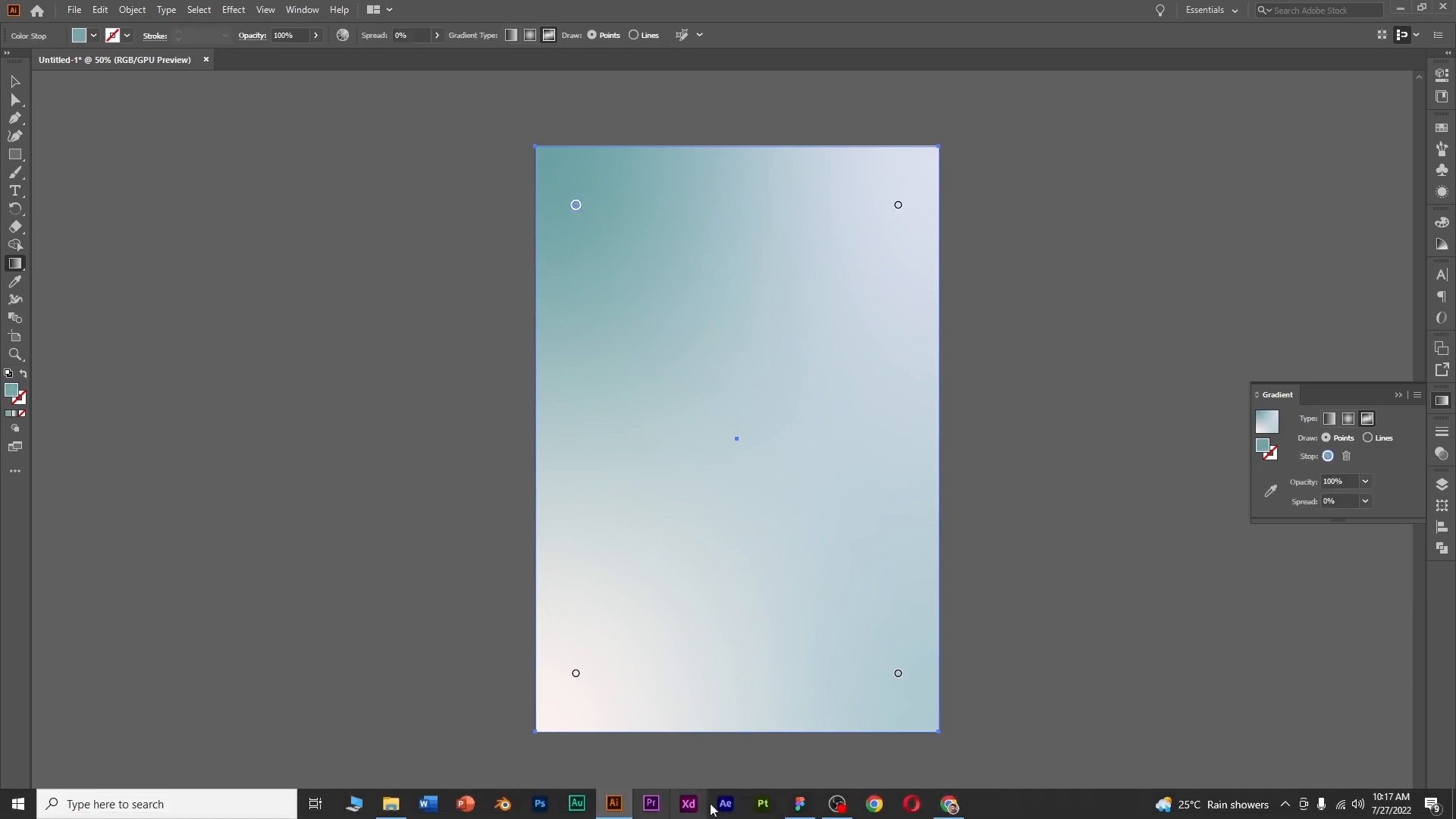
pyautogui.click(800, 805)
pyautogui.scroll(-5, 804, 519)
pyautogui.scroll(10, 637, 556)
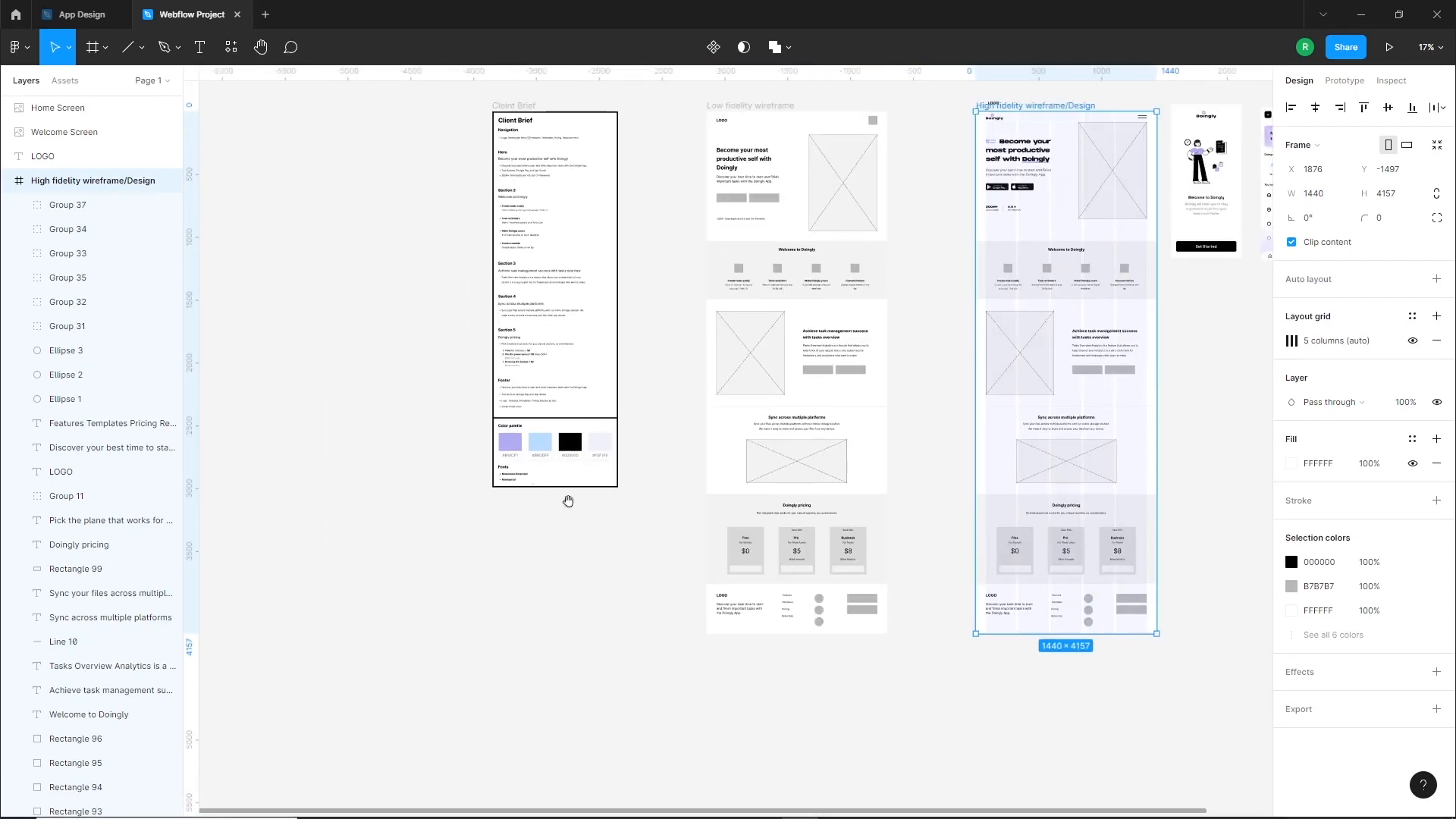
pyautogui.doubleClick(526, 493)
pyautogui.doubleClick(716, 494)
pyautogui.hotkey('ctrl', 'c')
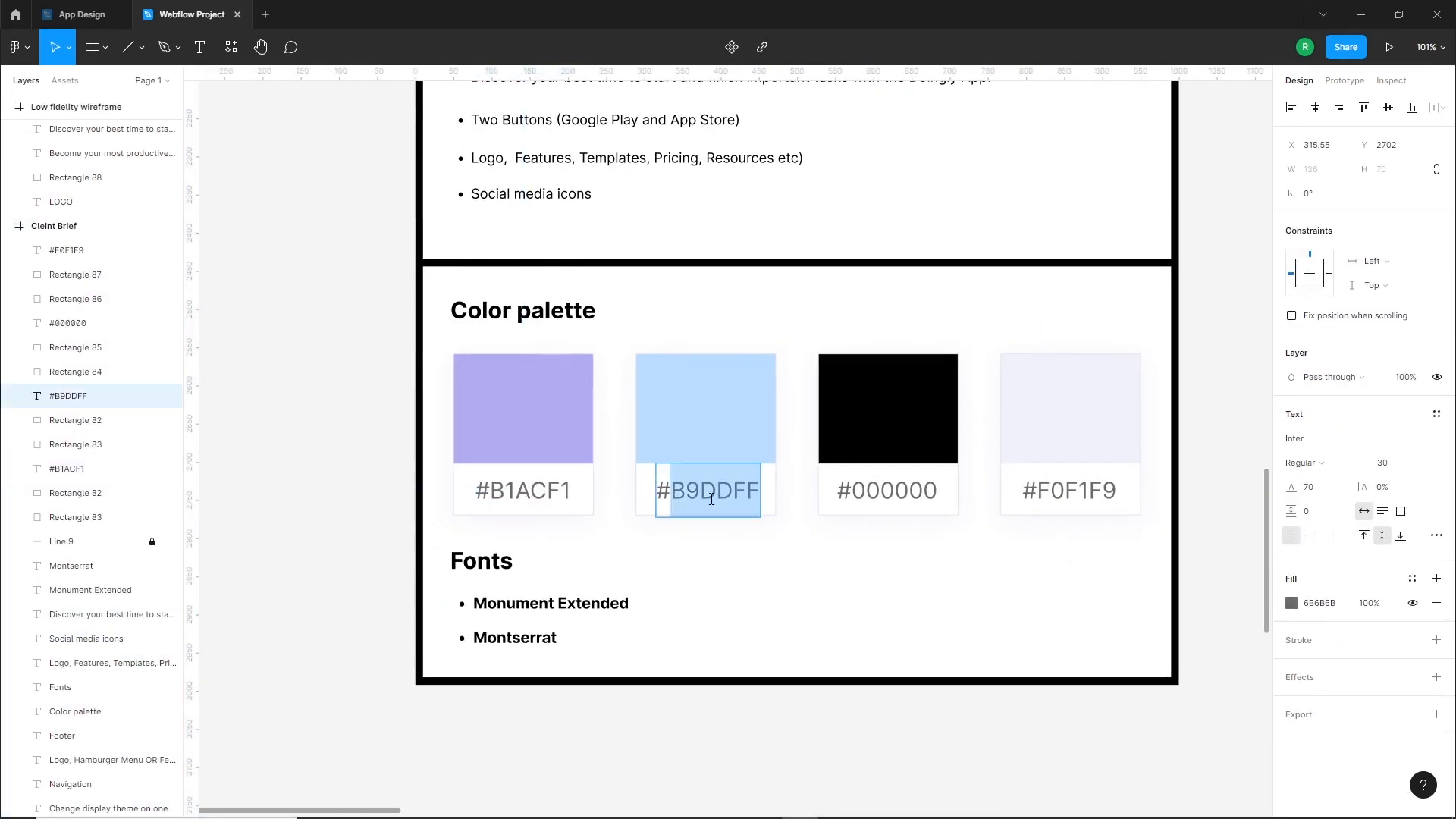
pyautogui.click(616, 805)
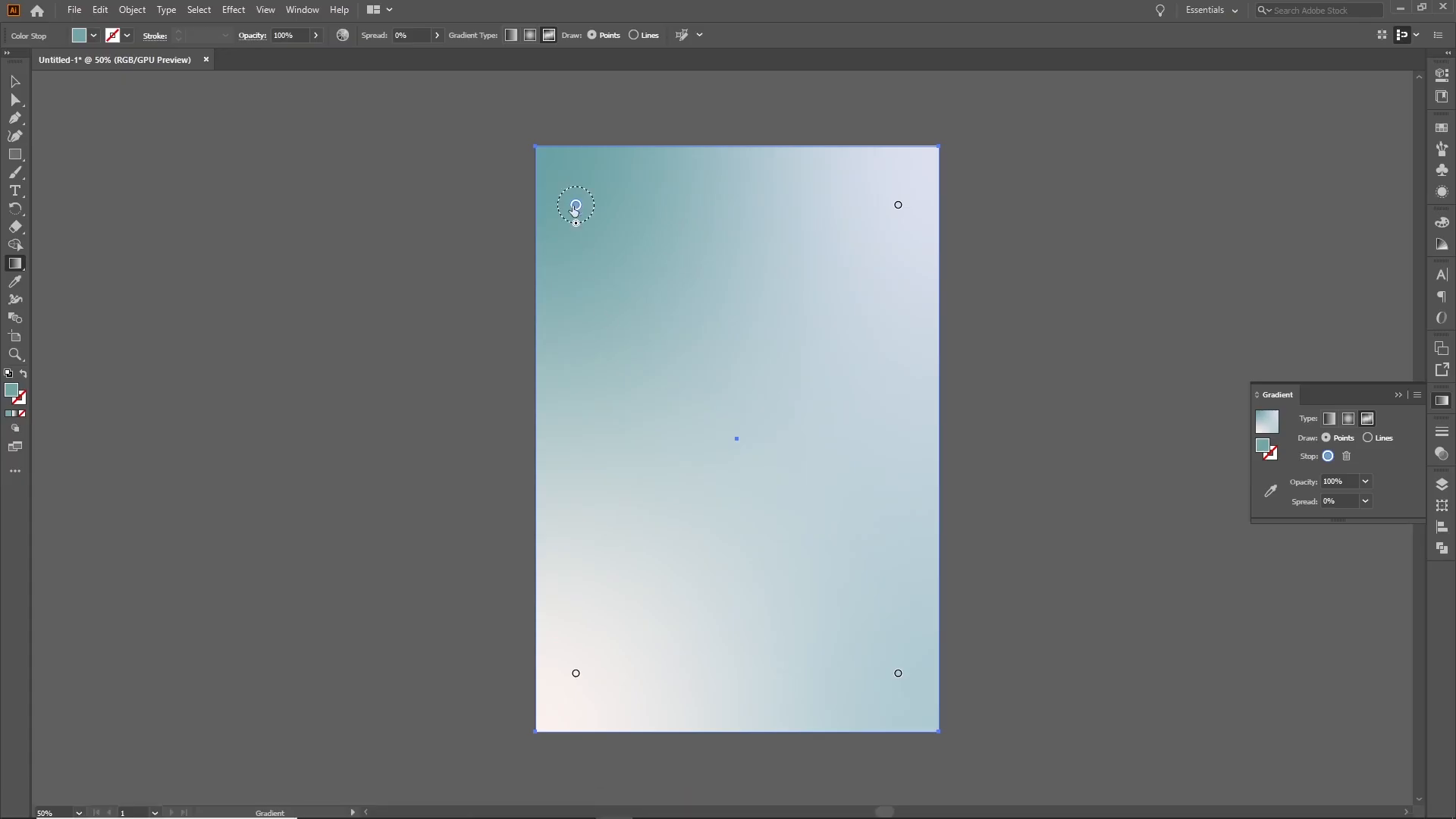
pyautogui.doubleClick(13, 391)
pyautogui.hotkey('ctrl', 'v')
pyautogui.click(888, 316)
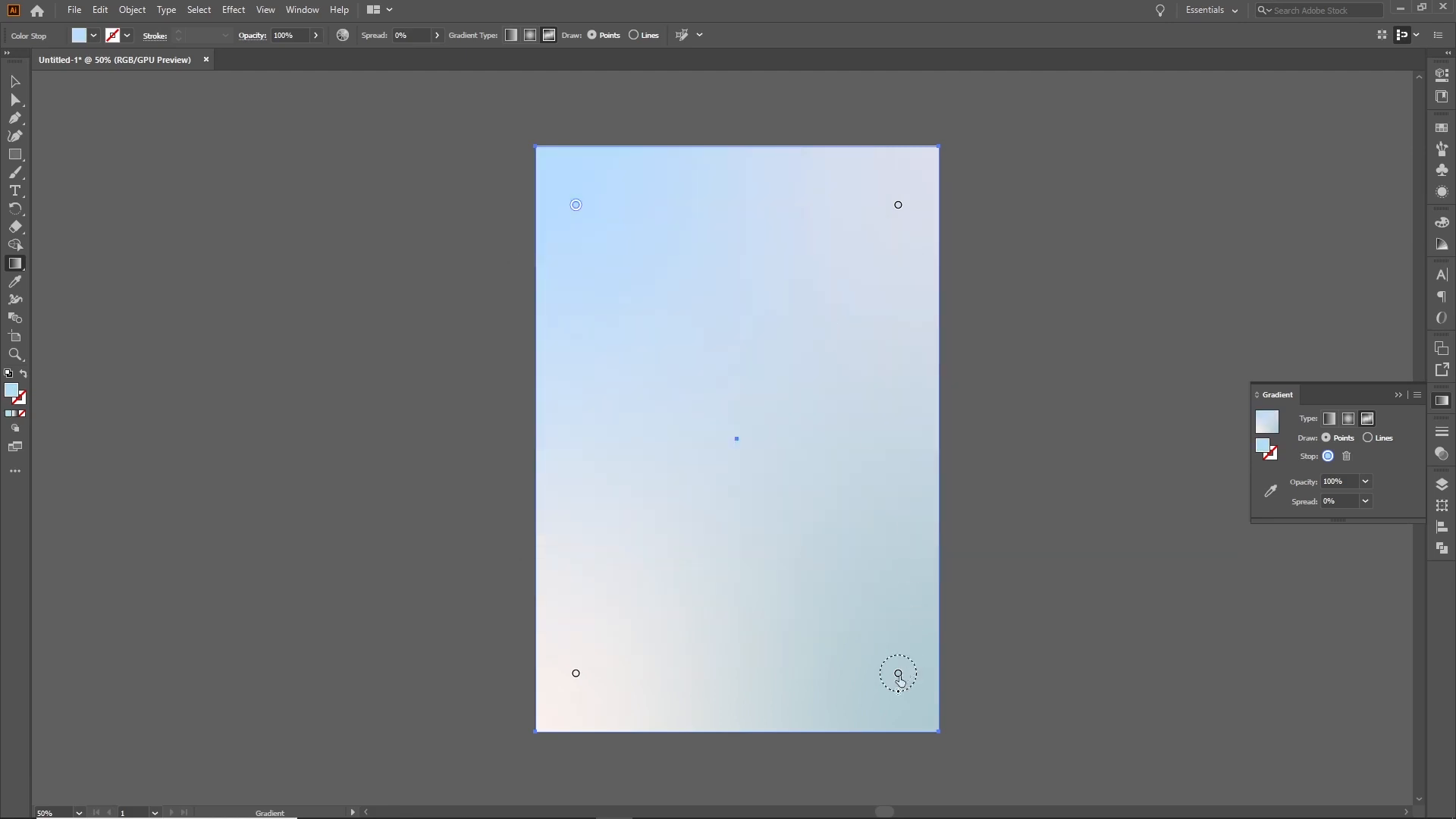
# Set the rectangle's lower-right gradient point to #B9DDFF
pyautogui.doubleClick(12, 391)
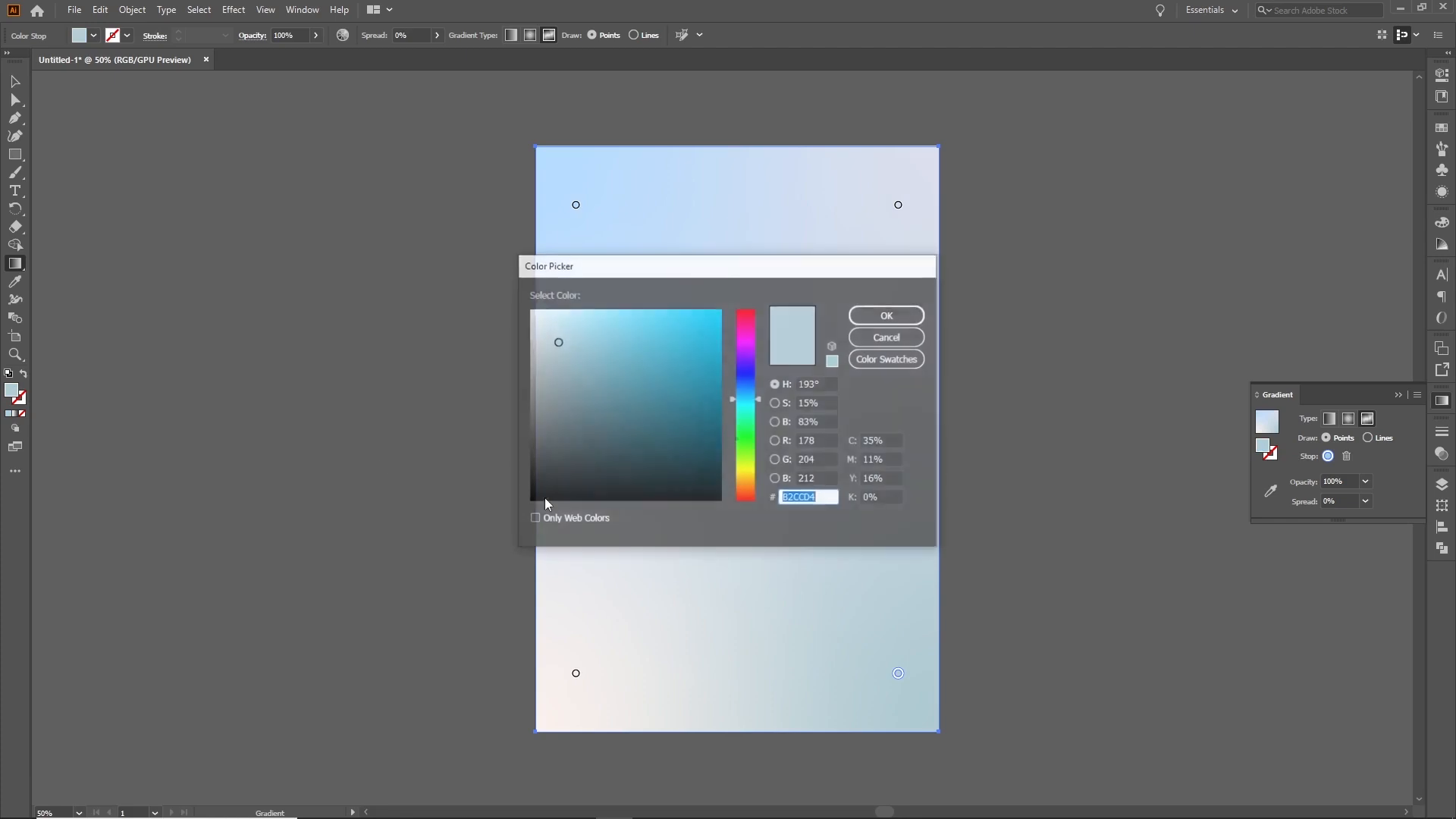
pyautogui.hotkey('ctrl', 'v')
pyautogui.click(881, 316)
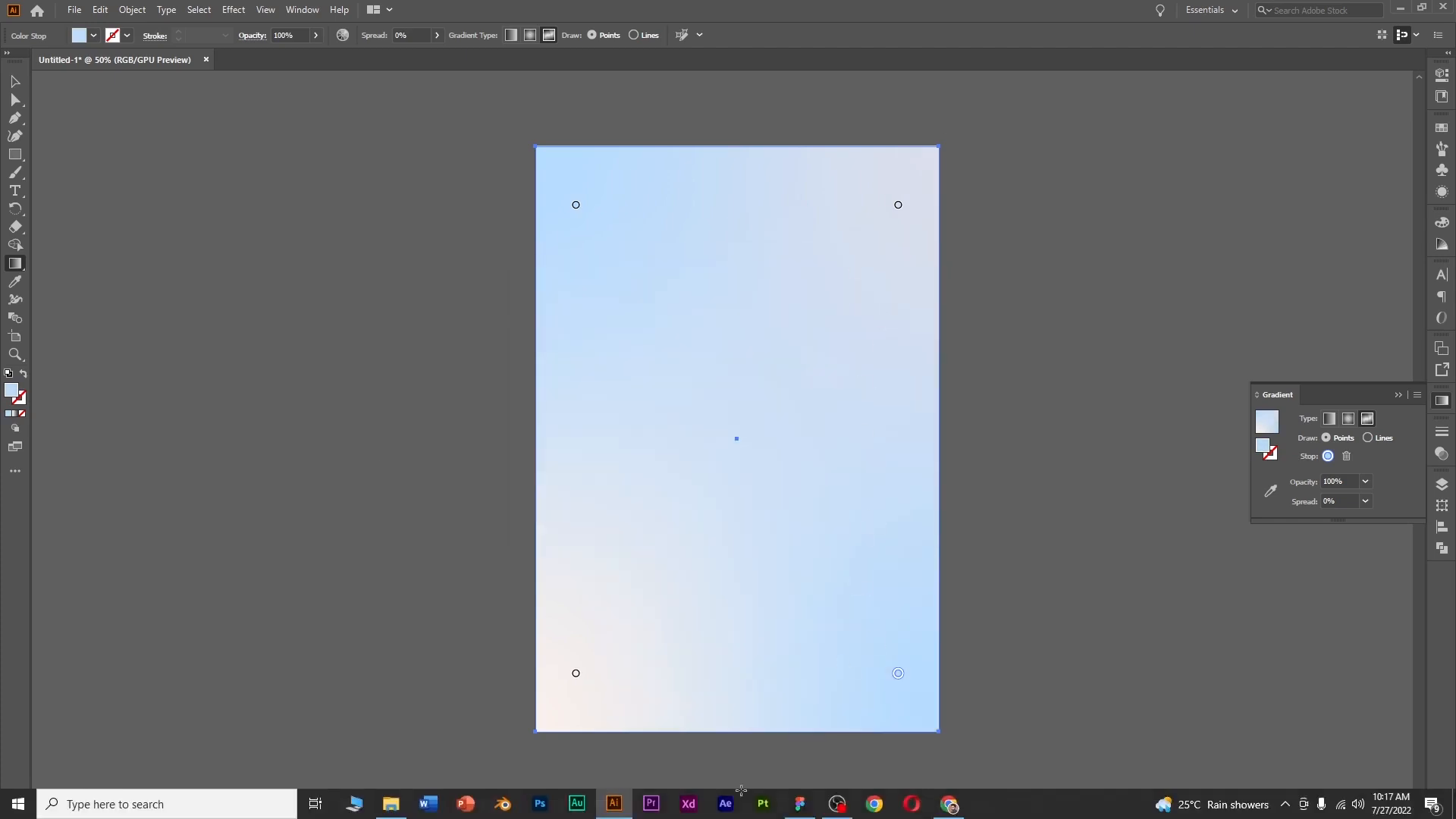
# Copy the purple hex code from the Figma client brief and set the rectangle's upper-right gradient point to #B1ACF1
pyautogui.click(800, 804)
pyautogui.doubleClick(531, 491)
pyautogui.hotkey('ctrl', 'c')
pyautogui.click(615, 804)
pyautogui.click(898, 204)
pyautogui.doubleClick(12, 391)
pyautogui.hotkey('ctrl', 'v')
pyautogui.click(886, 316)
# Set the rectangle's lower-left gradient point to #B1ACF1
pyautogui.click(576, 673)
pyautogui.doubleClick(12, 391)
pyautogui.hotkey('ctrl', 'v')
pyautogui.click(881, 316)
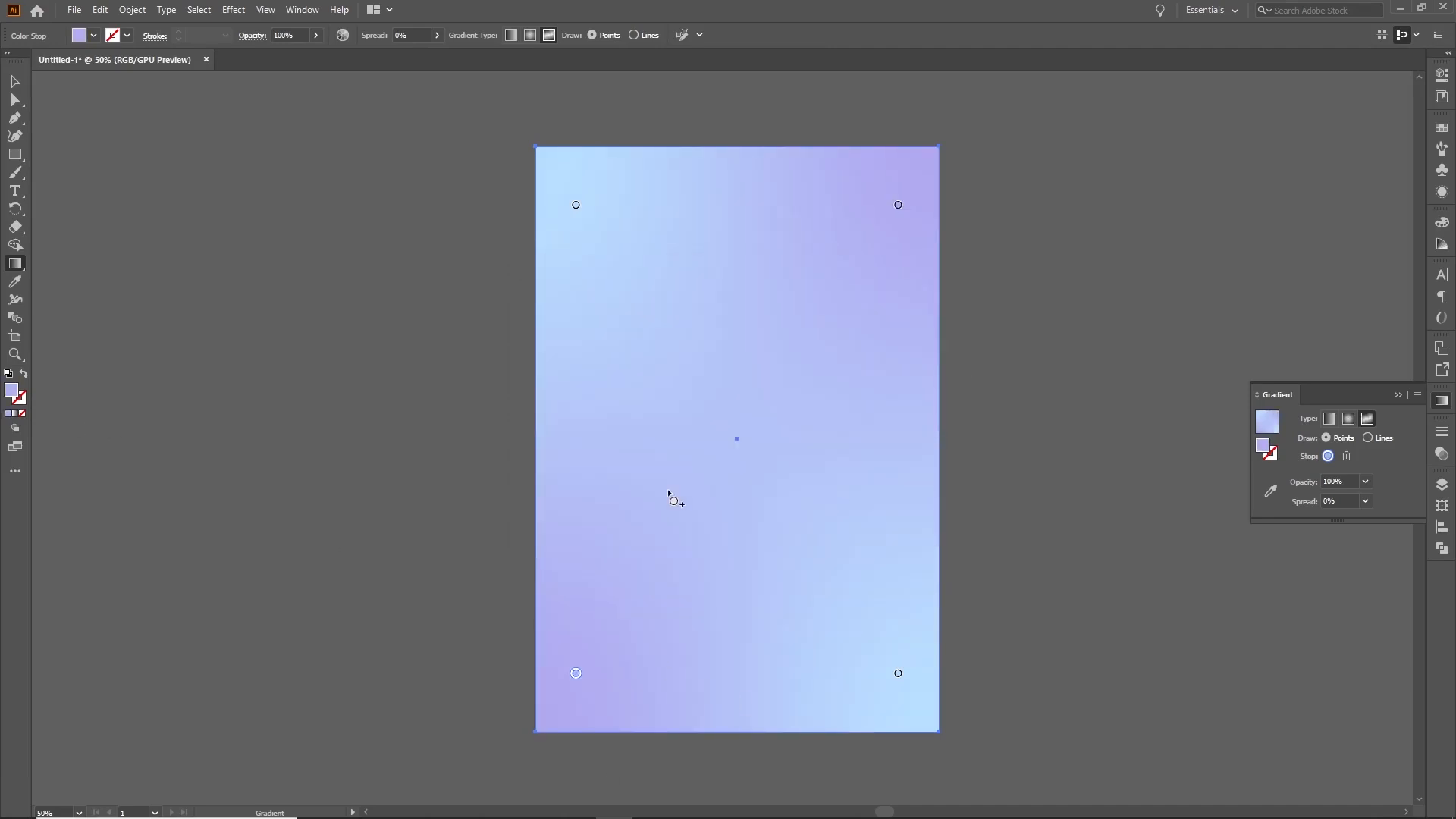
# Add a gradient point near the middle of the rectangle's left edge and set its color to #F3F3FF
pyautogui.click(562, 431)
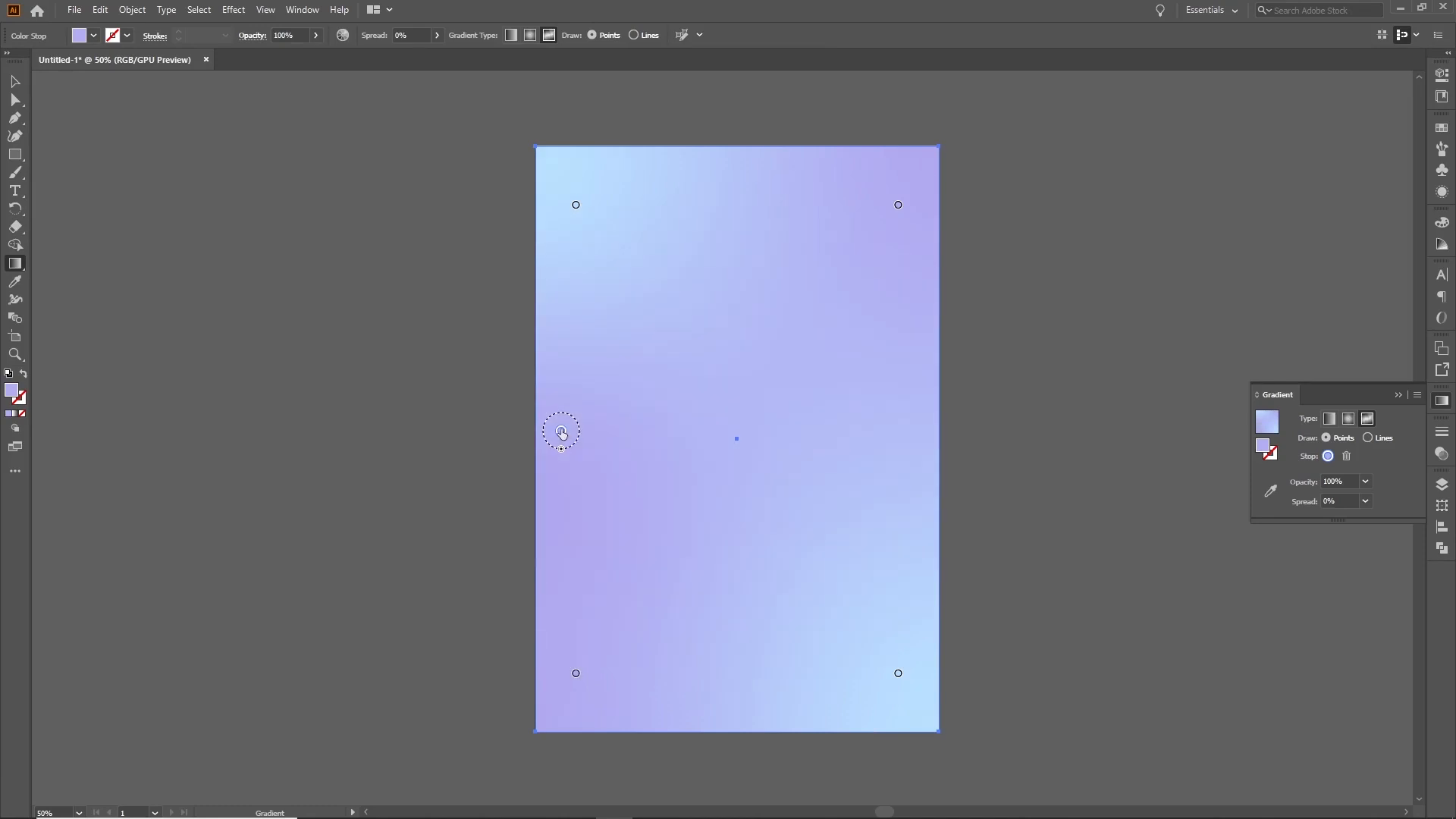
pyautogui.doubleClick(16, 393)
pyautogui.click(541, 306)
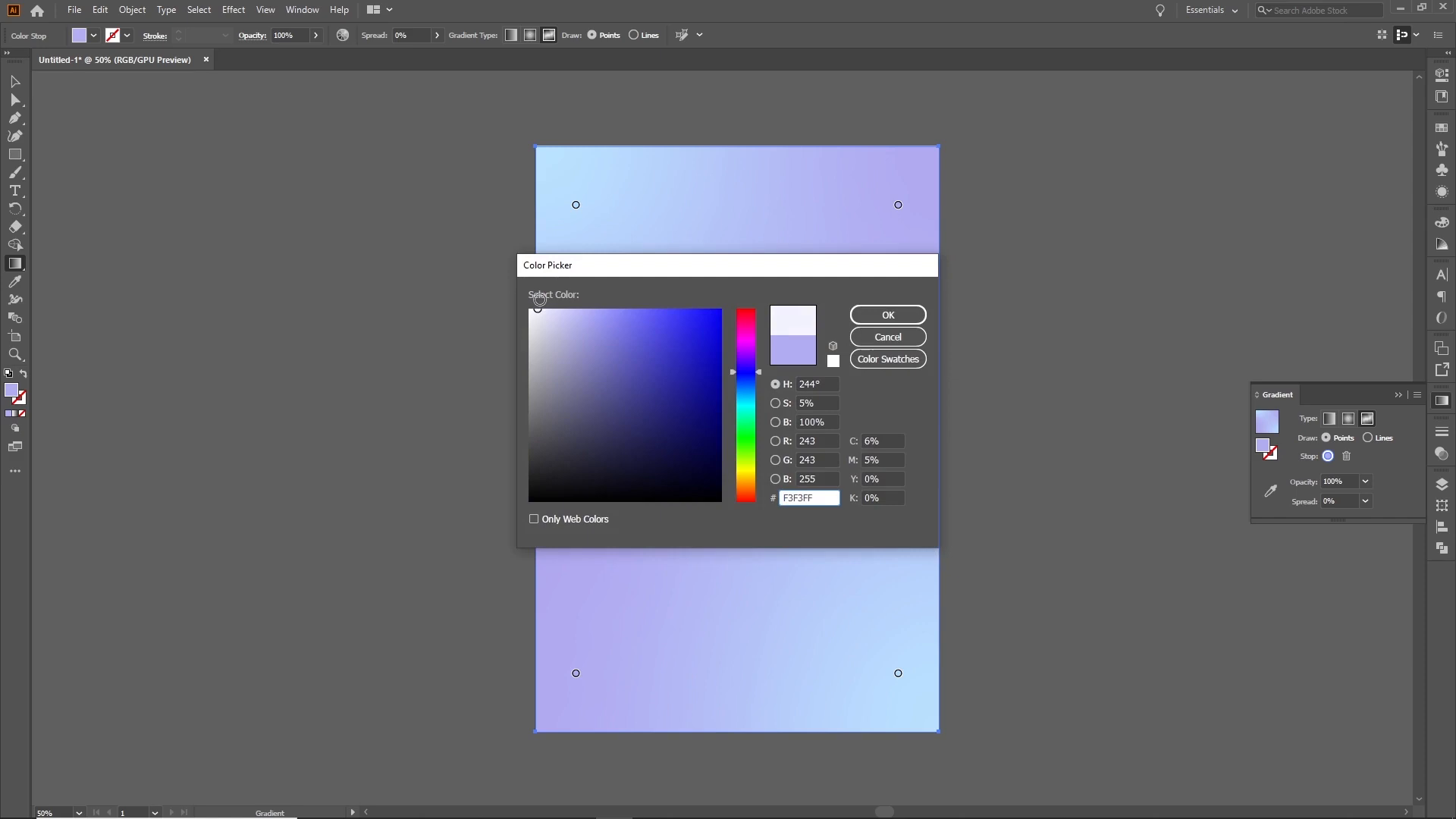
pyautogui.click(892, 314)
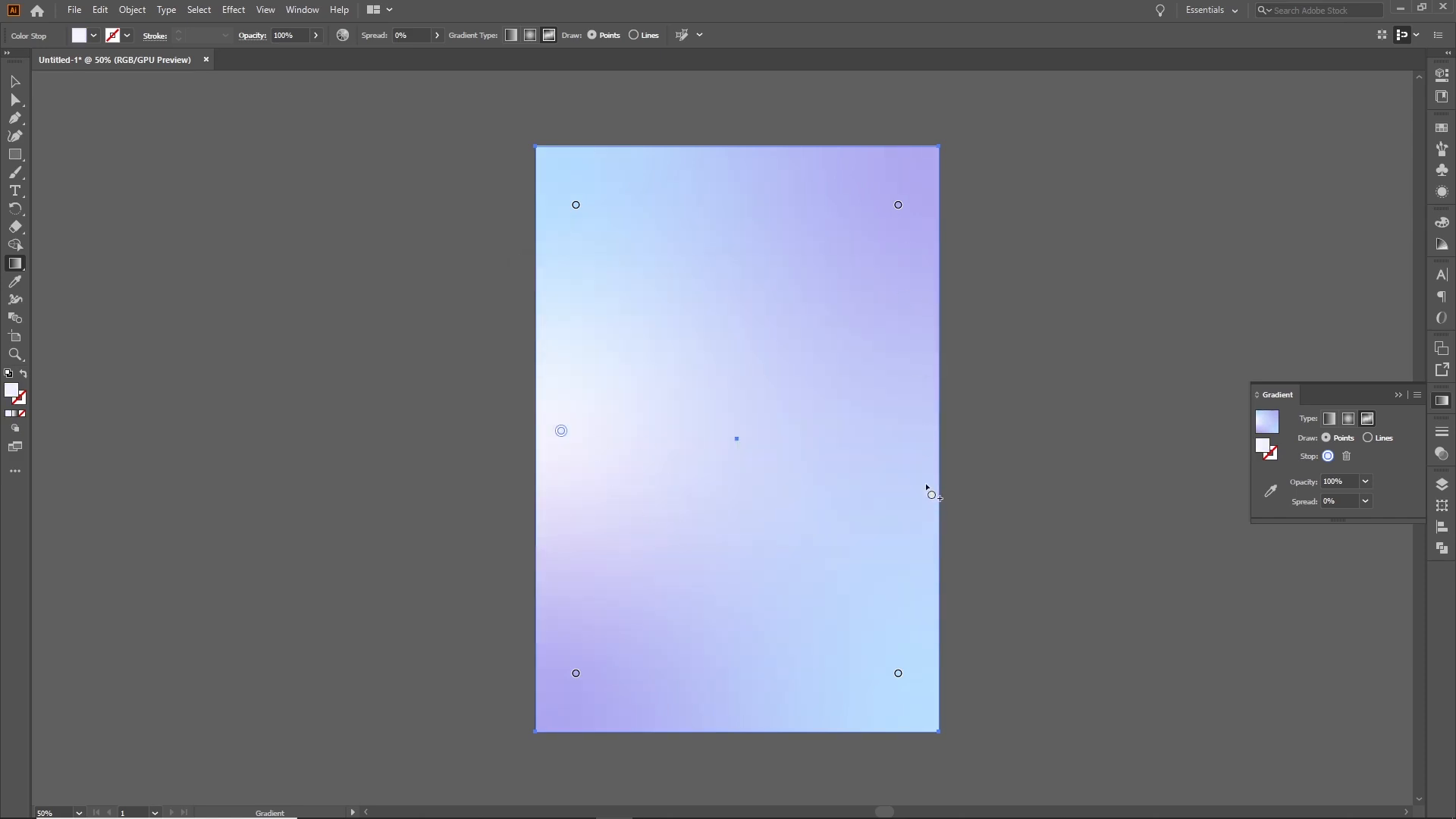
# Add a matching #F3F3FF gradient point near the middle of the rectangle's right edge
pyautogui.click(883, 462)
pyautogui.moveTo(883, 463); pyautogui.dragTo(880, 469)
pyautogui.doubleClick(12, 398)
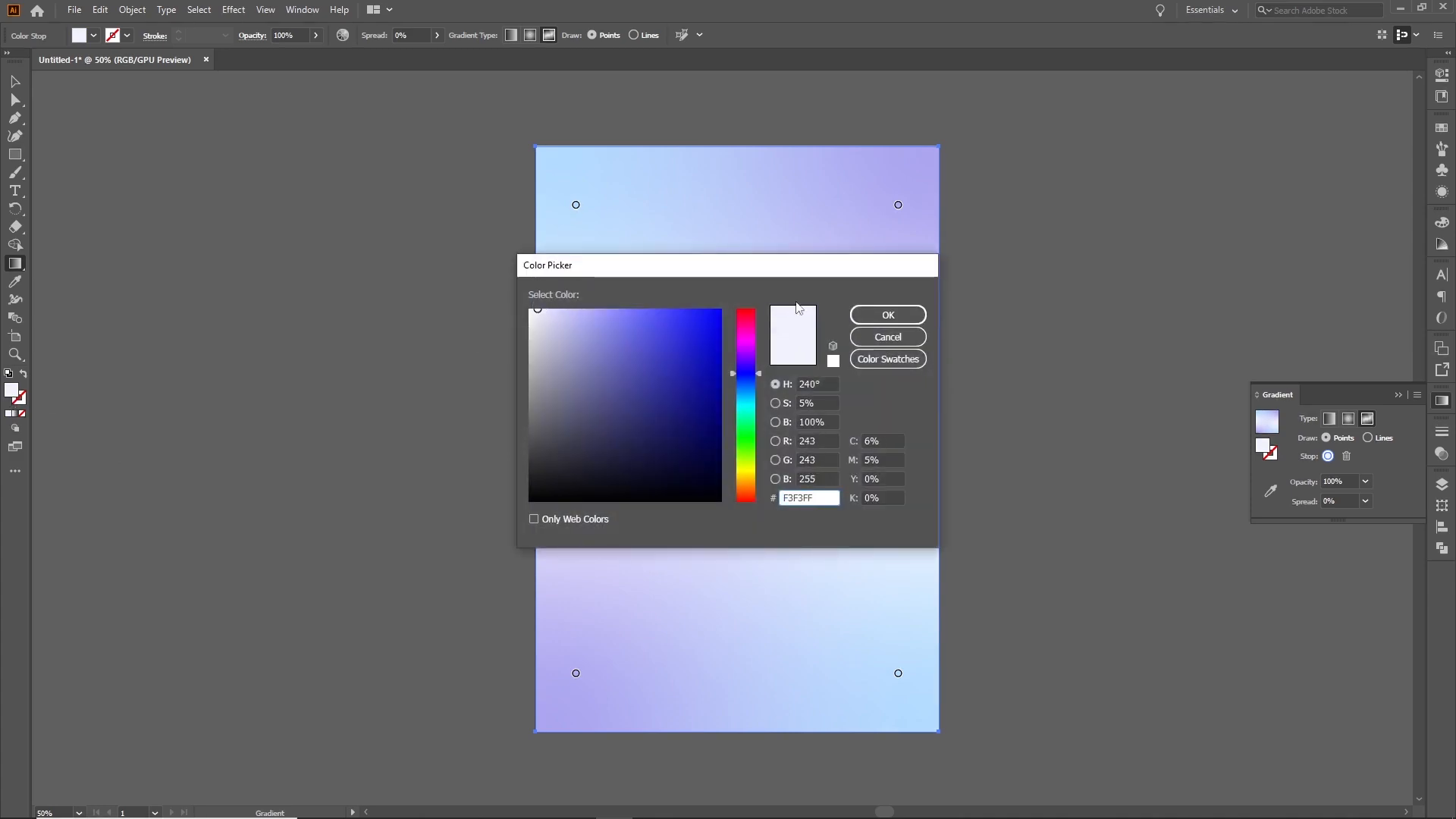
pyautogui.click(884, 315)
# Lighten the rectangle's upper-right gradient point to #C6C5FF
pyautogui.click(898, 206)
pyautogui.doubleClick(11, 394)
pyautogui.moveTo(582, 319); pyautogui.dragTo(572, 297)
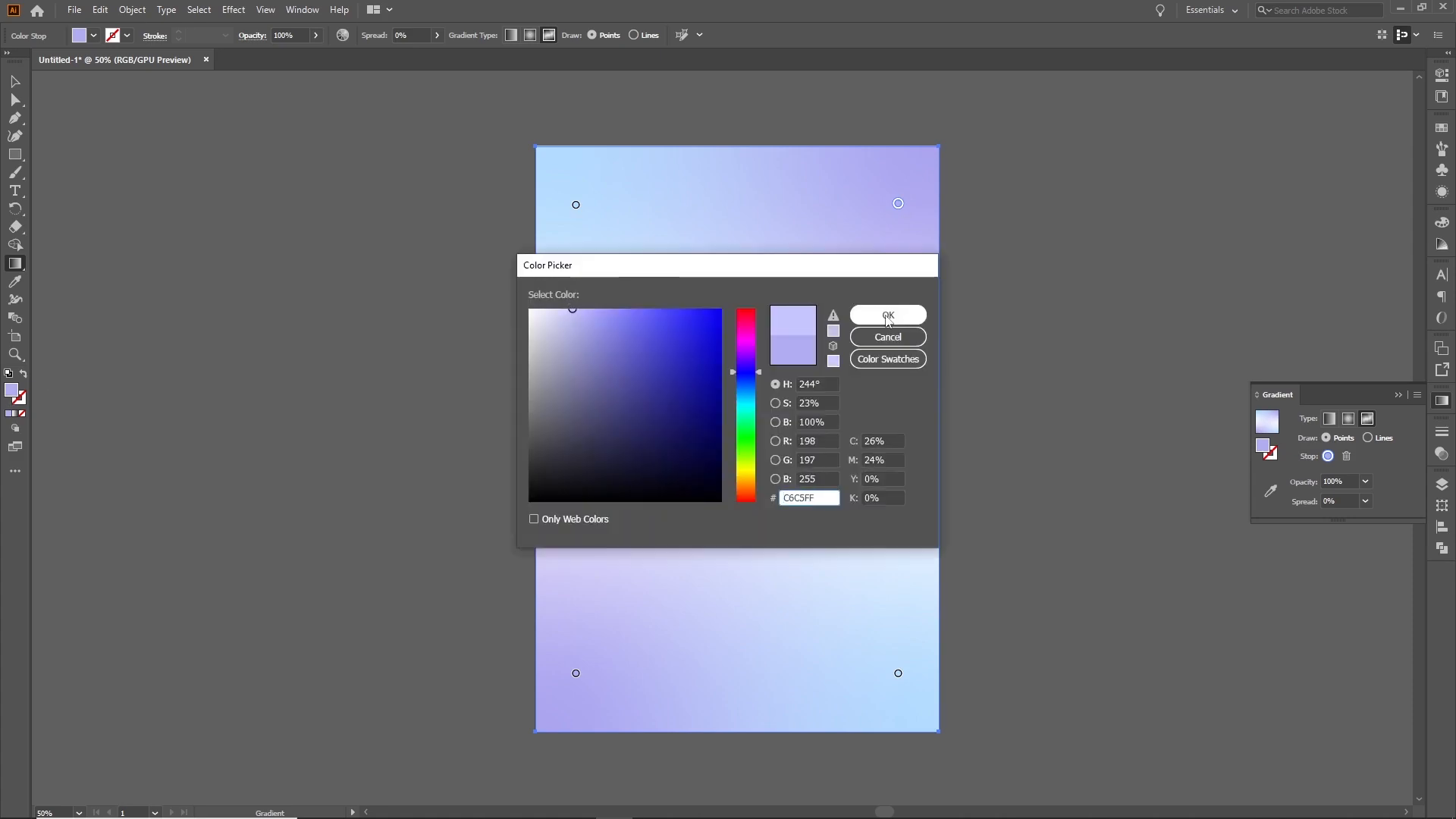
pyautogui.click(888, 315)
# Lighten the rectangle's lower-left gradient point to #CDCCFF
pyautogui.click(576, 673)
pyautogui.doubleClick(11, 394)
pyautogui.moveTo(572, 312); pyautogui.dragTo(567, 300)
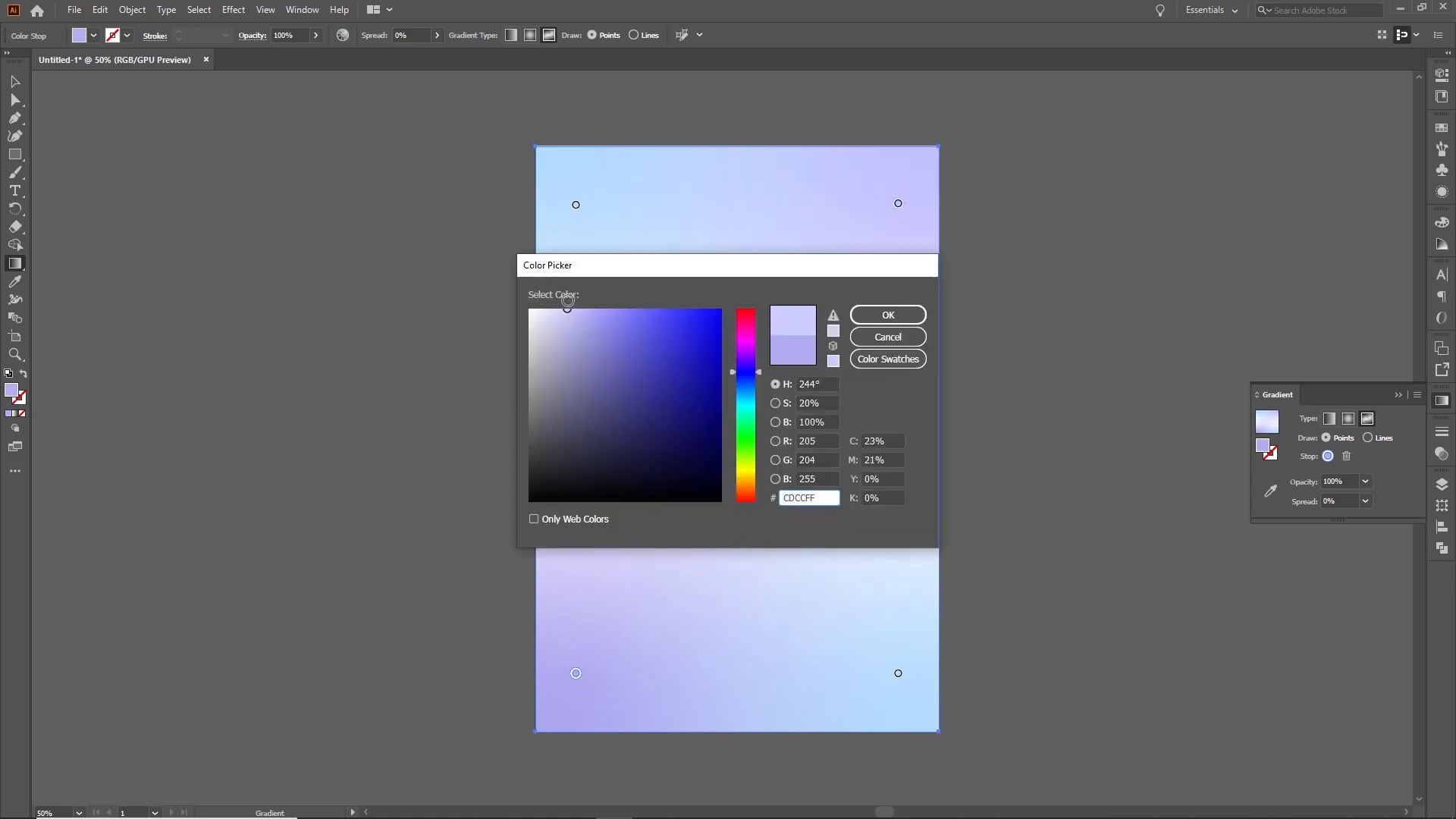
pyautogui.click(887, 315)
# Change the rectangle's upper-left gradient point to a paler blue
pyautogui.click(576, 205)
pyautogui.doubleClick(12, 393)
pyautogui.moveTo(575, 312); pyautogui.dragTo(565, 300)
pyautogui.click(887, 315)
# Reposition the rectangle's gradient points, shifting the lower pair, both middle points and the upper-right point to soften the color blend
pyautogui.press('v')
pyautogui.click(994, 531)
pyautogui.click(751, 438)
pyautogui.press('g')
pyautogui.moveTo(898, 674); pyautogui.dragTo(865, 632)
pyautogui.moveTo(576, 673); pyautogui.dragTo(637, 702)
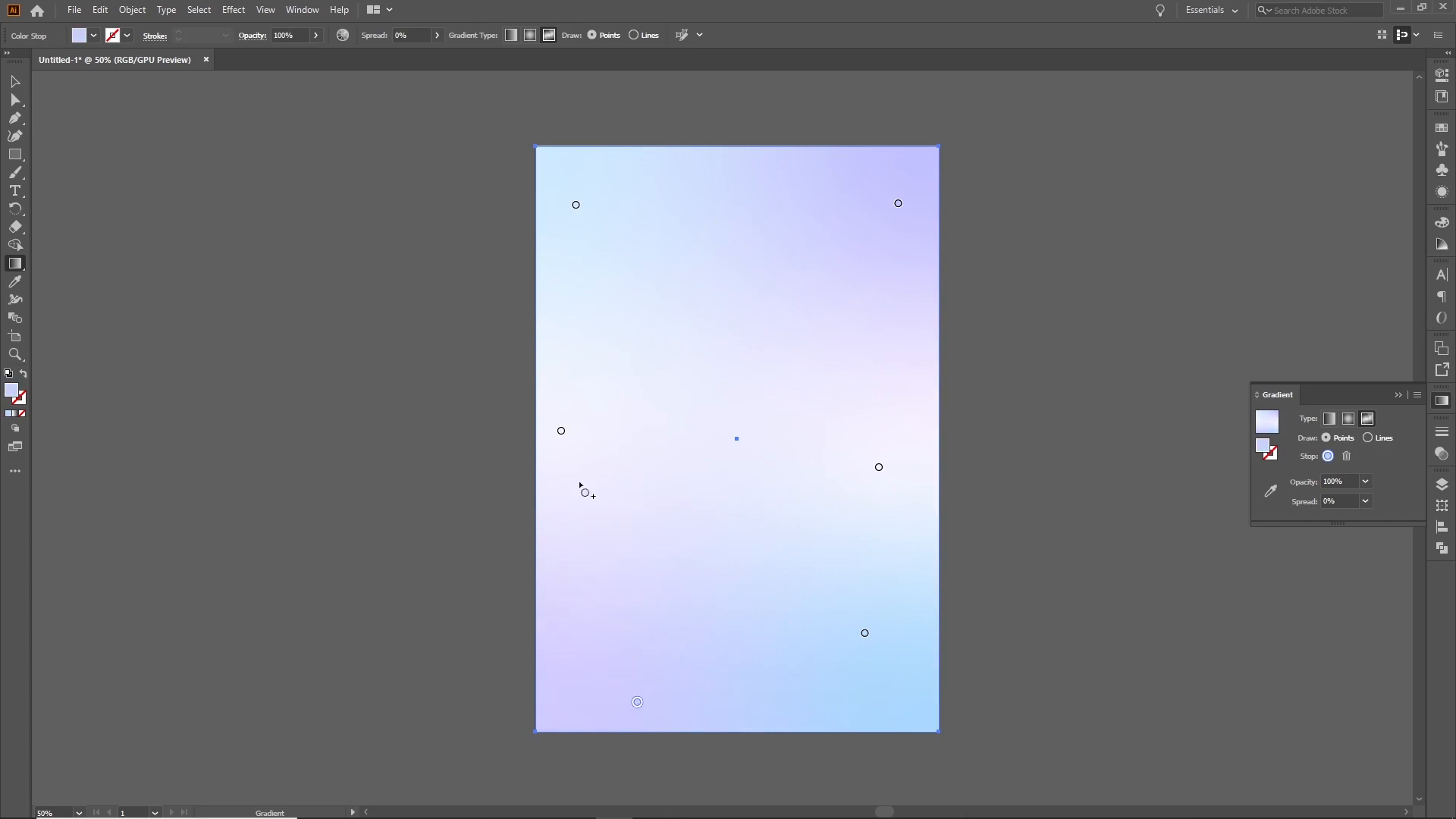
pyautogui.moveTo(561, 430); pyautogui.dragTo(541, 429)
pyautogui.moveTo(879, 466); pyautogui.dragTo(831, 453)
pyautogui.moveTo(898, 206); pyautogui.dragTo(897, 198)
pyautogui.press('v')
pyautogui.click(481, 503)
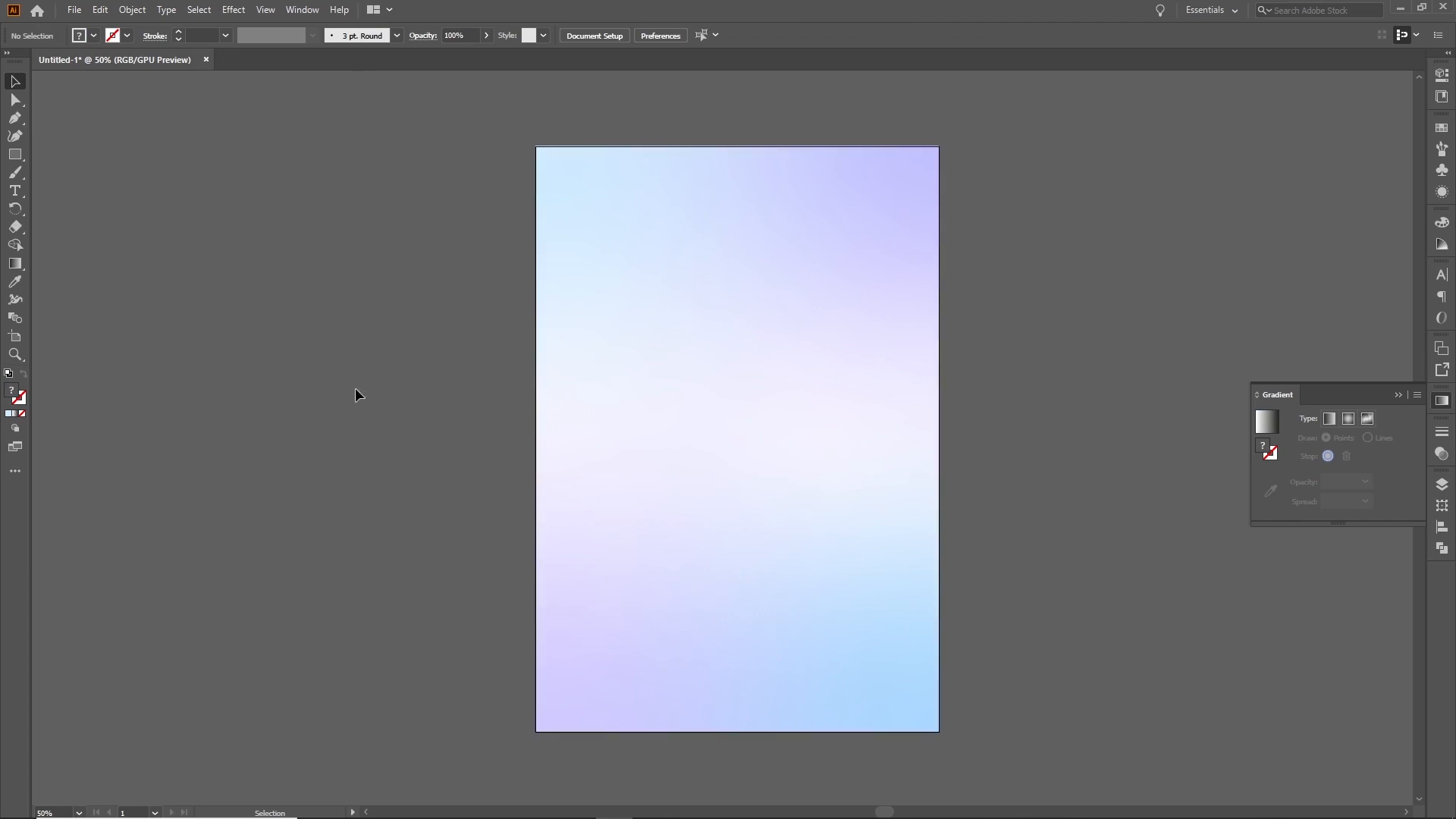
# Draw an open wavy Pen path from the artboard's left edge across to beyond its lower-right corner
pyautogui.click(14, 125)
pyautogui.click(536, 422)
pyautogui.moveTo(729, 363); pyautogui.dragTo(852, 454)
pyautogui.moveTo(996, 547); pyautogui.dragTo(1137, 529)
pyautogui.moveTo(990, 745); pyautogui.dragTo(826, 716)
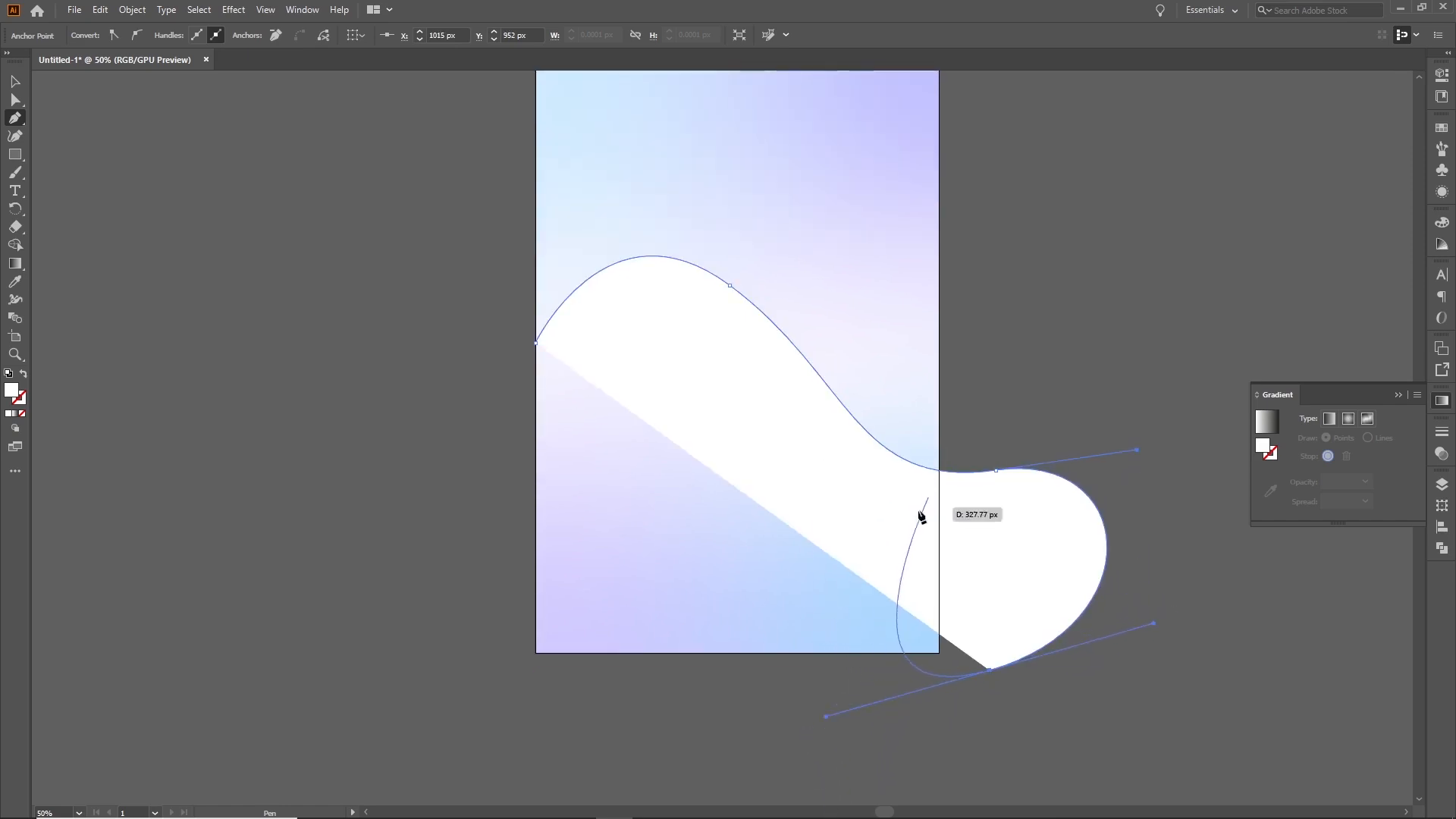
pyautogui.press('Escape')
# Give the wavy path no fill and a white 4 pt stroke
pyautogui.click(13, 102)
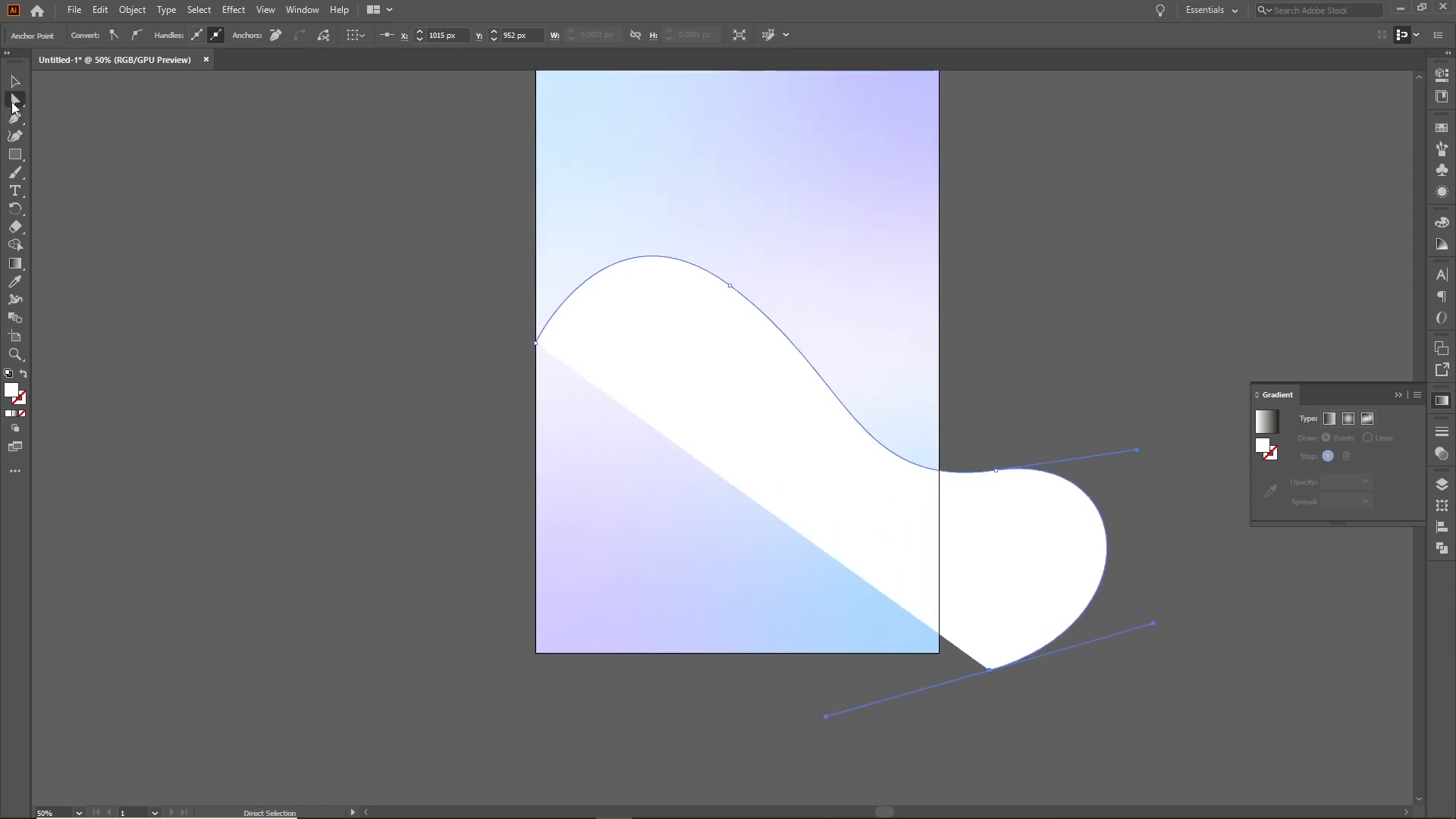
pyautogui.click(22, 374)
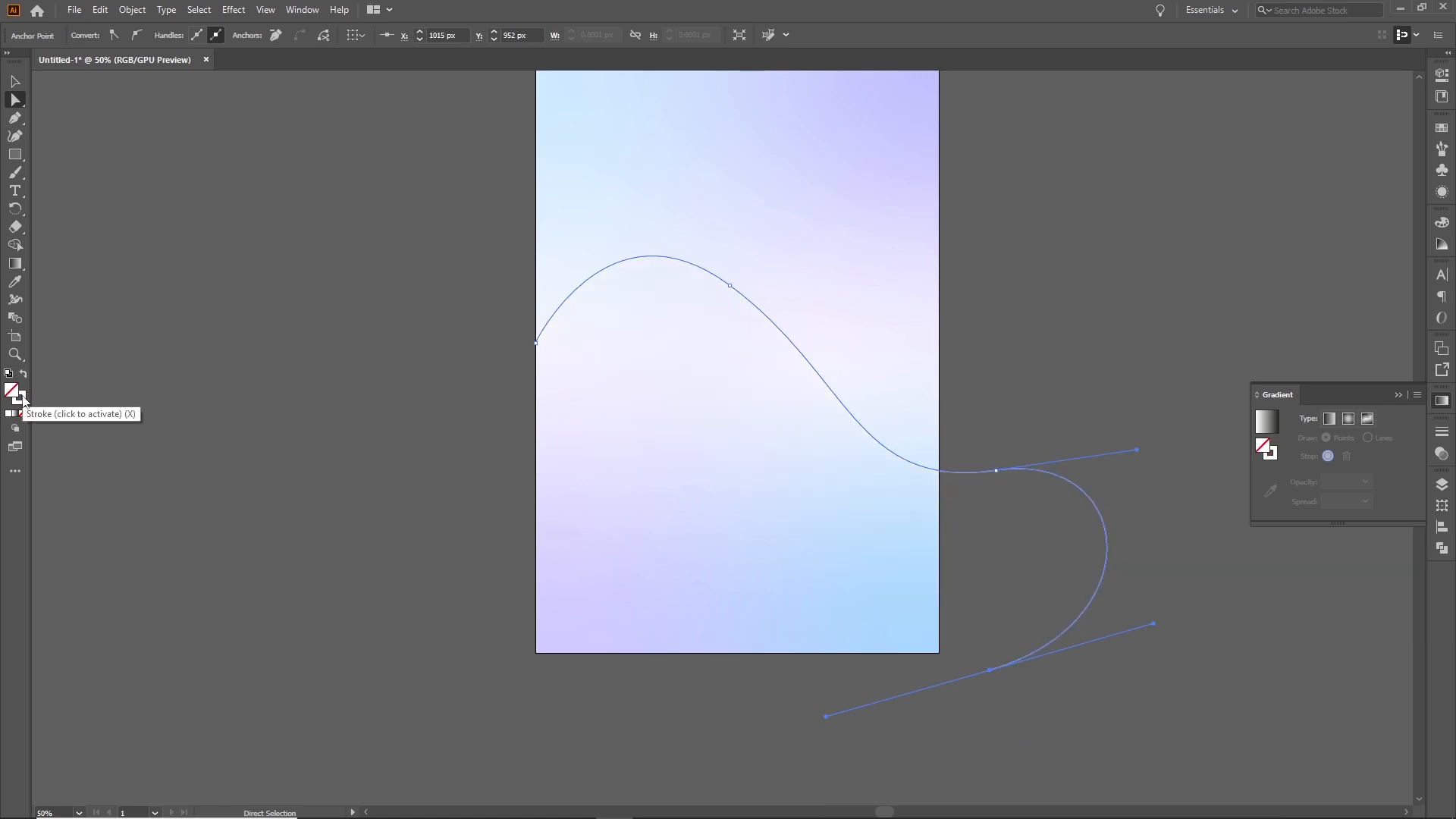
pyautogui.click(22, 401)
pyautogui.press('v')
pyautogui.click(663, 277)
pyautogui.click(674, 258)
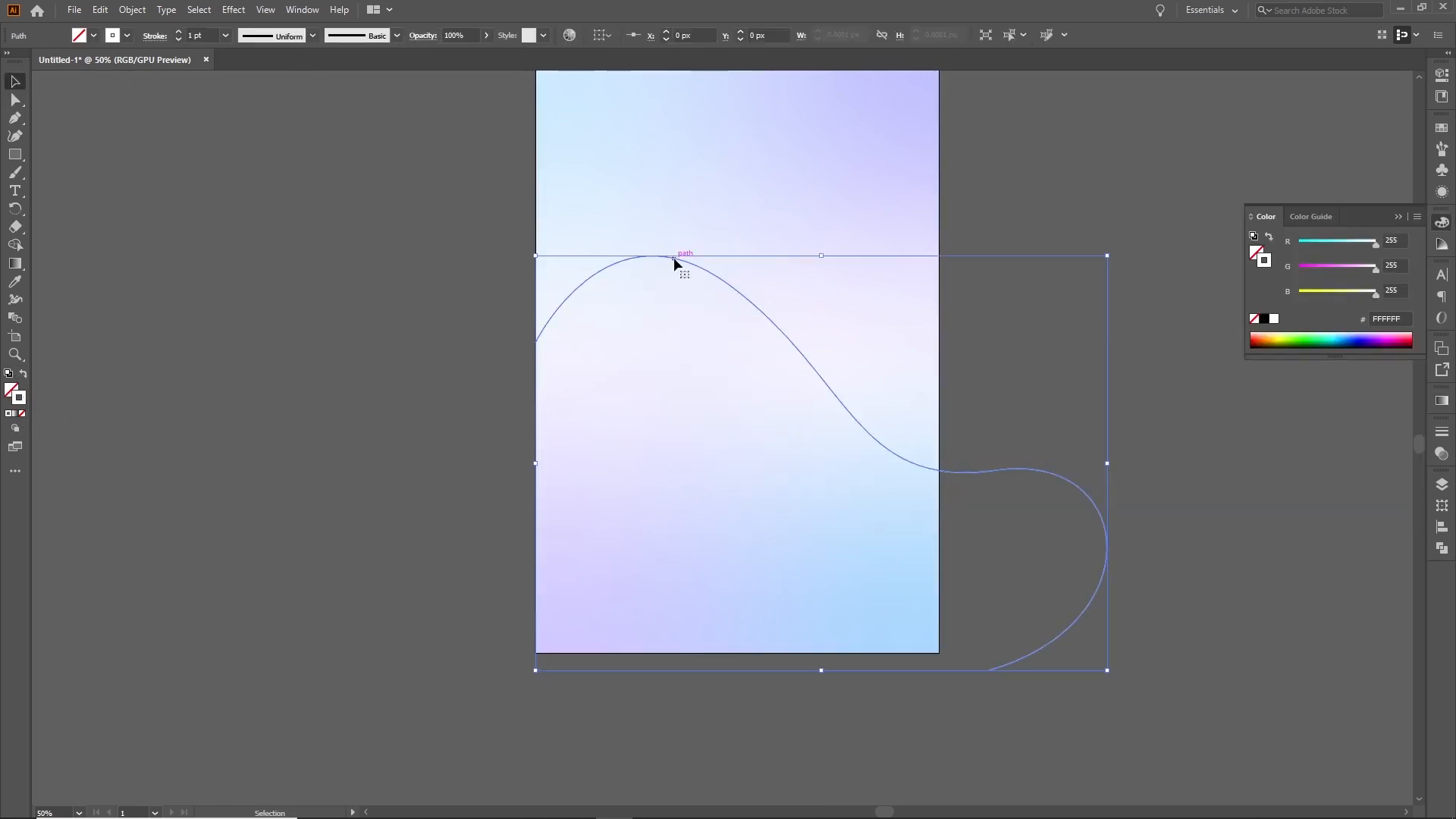
pyautogui.click(177, 34)
pyautogui.click(178, 33)
pyautogui.click(178, 34)
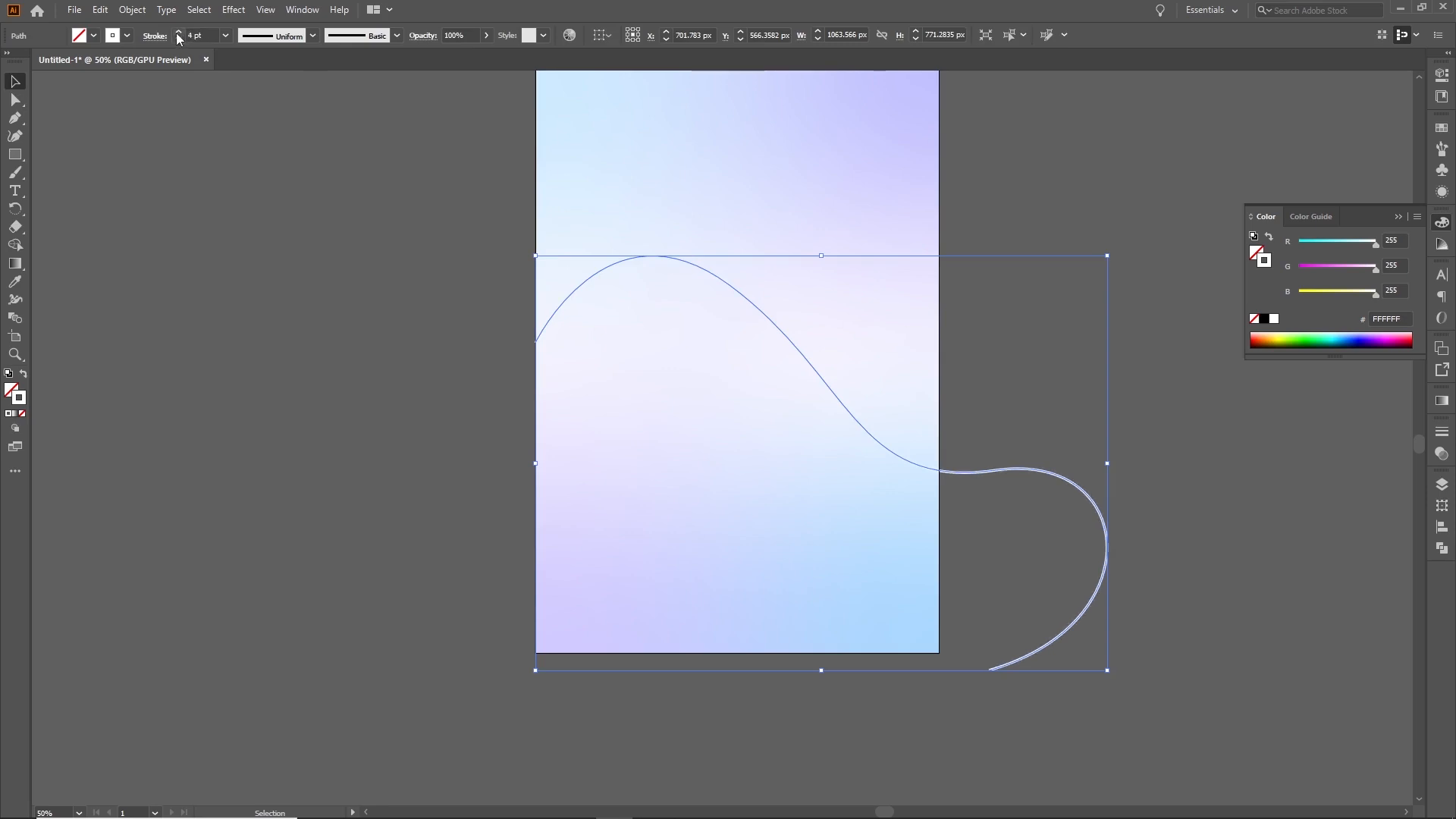
pyautogui.click(372, 235)
pyautogui.click(966, 473)
pyautogui.click(524, 562)
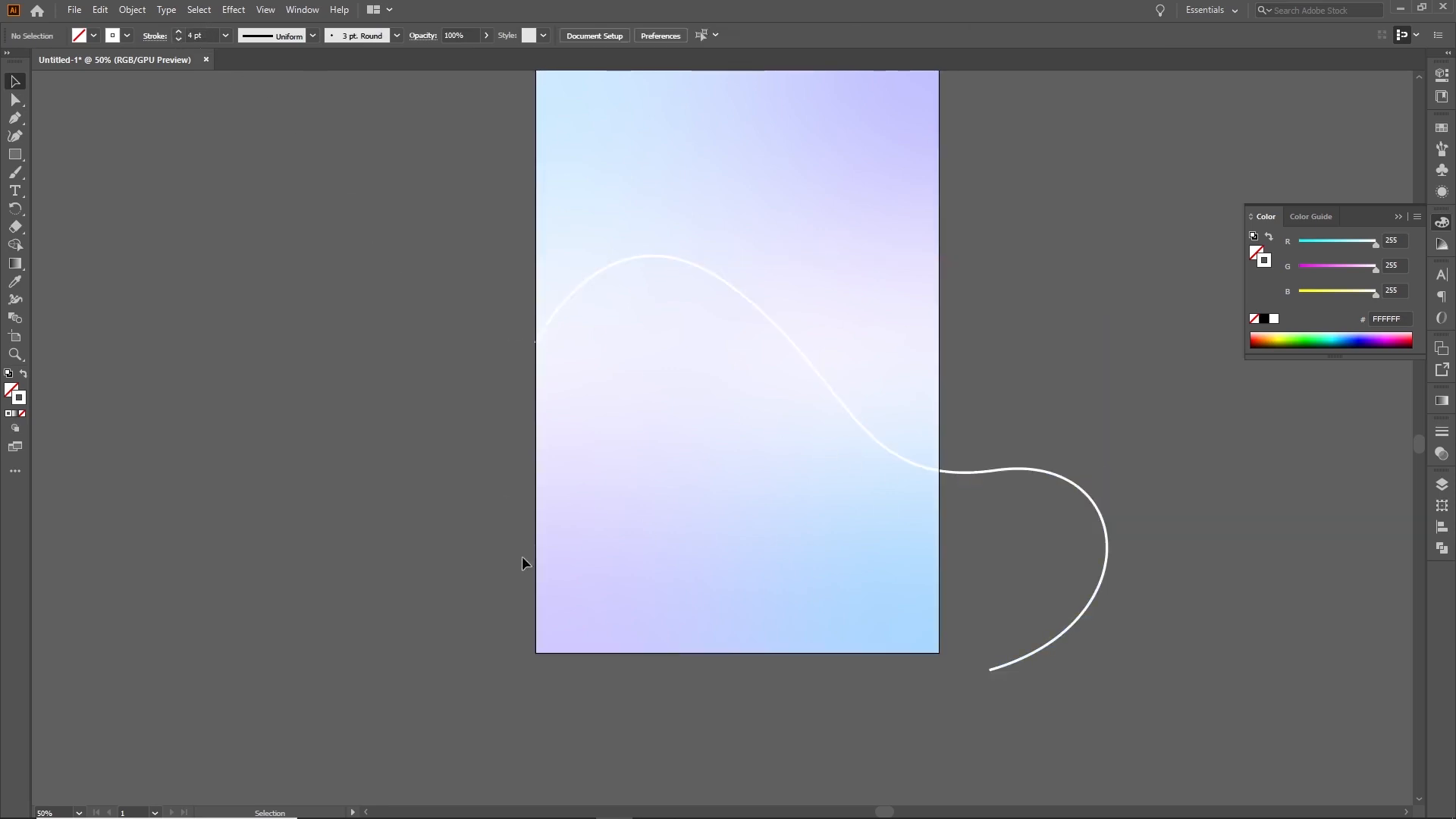
# Draw a second, smaller S-shaped Pen curve around the artboard's lower-left corner
pyautogui.click(15, 119)
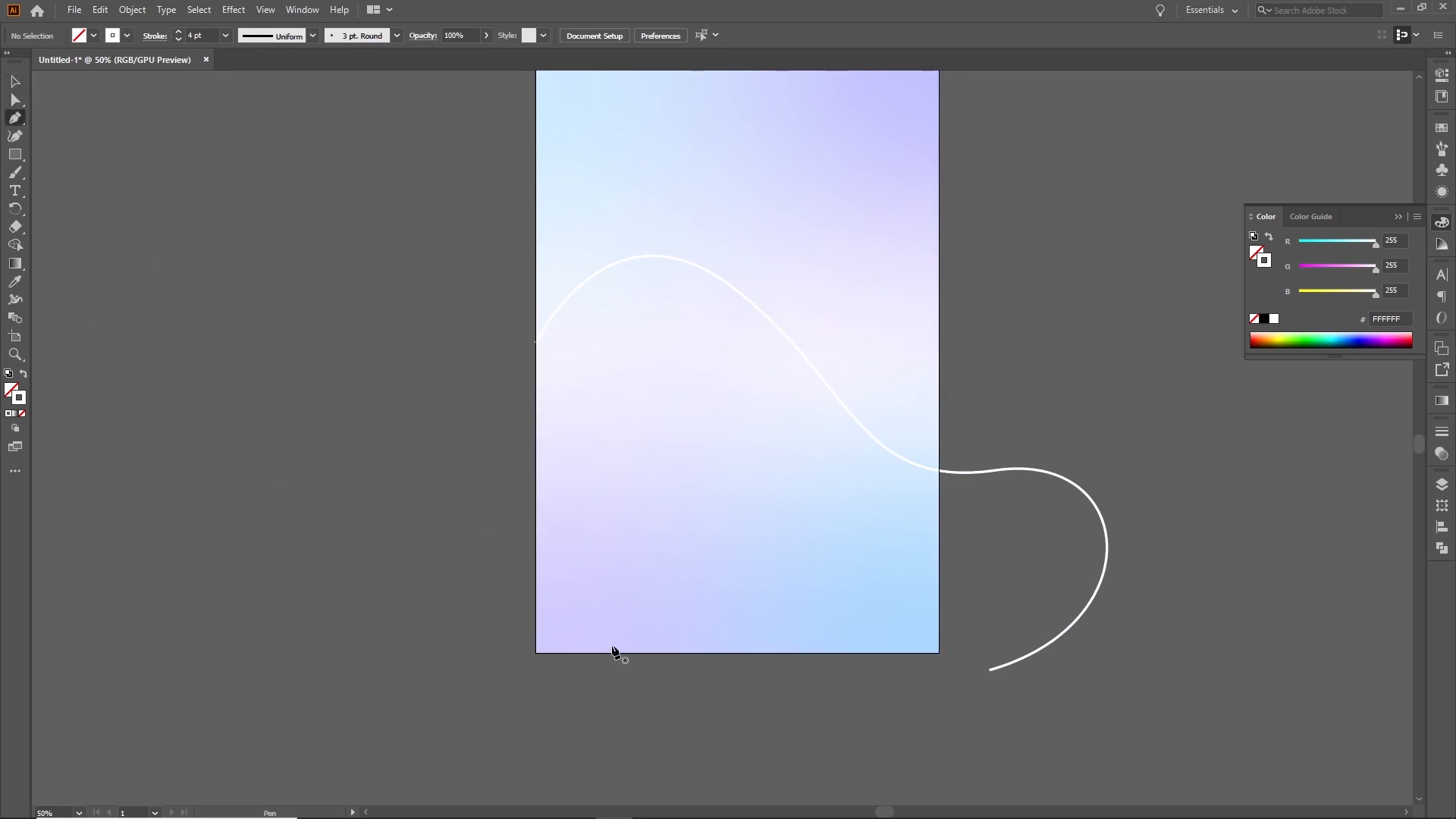
pyautogui.click(508, 586)
pyautogui.moveTo(588, 611); pyautogui.dragTo(520, 741)
pyautogui.scroll(-1, 554, 689)
pyautogui.scroll(-2, 538, 751)
# Refine the smaller curve's bends by adjusting its anchors and handles, and move the curve slightly upward
pyautogui.press('a')
pyautogui.click(589, 502)
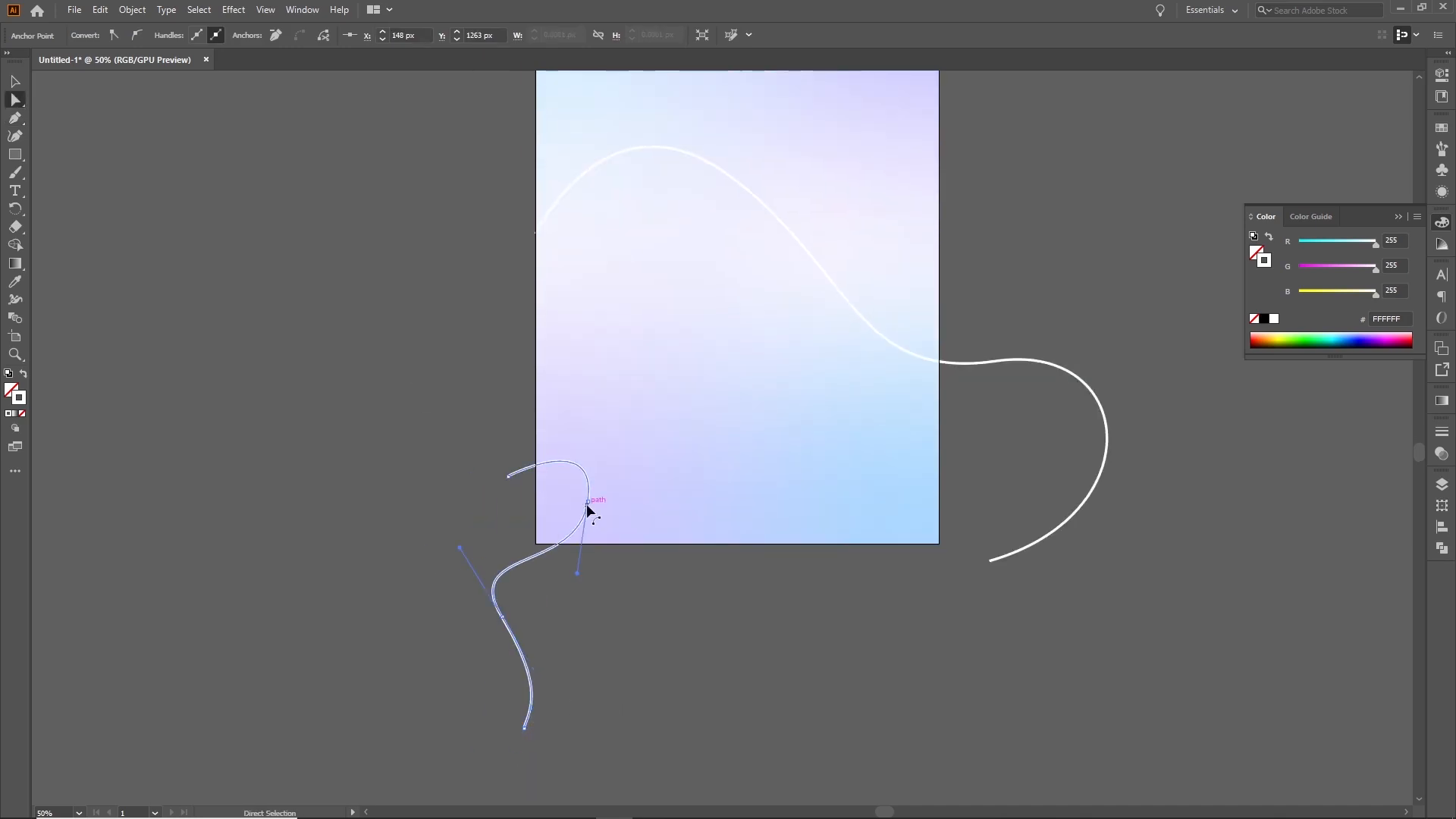
pyautogui.moveTo(593, 431); pyautogui.dragTo(588, 432)
pyautogui.moveTo(500, 617); pyautogui.dragTo(500, 616)
pyautogui.click(585, 568)
pyautogui.press('v')
pyautogui.moveTo(542, 556); pyautogui.dragTo(542, 545)
pyautogui.click(15, 100)
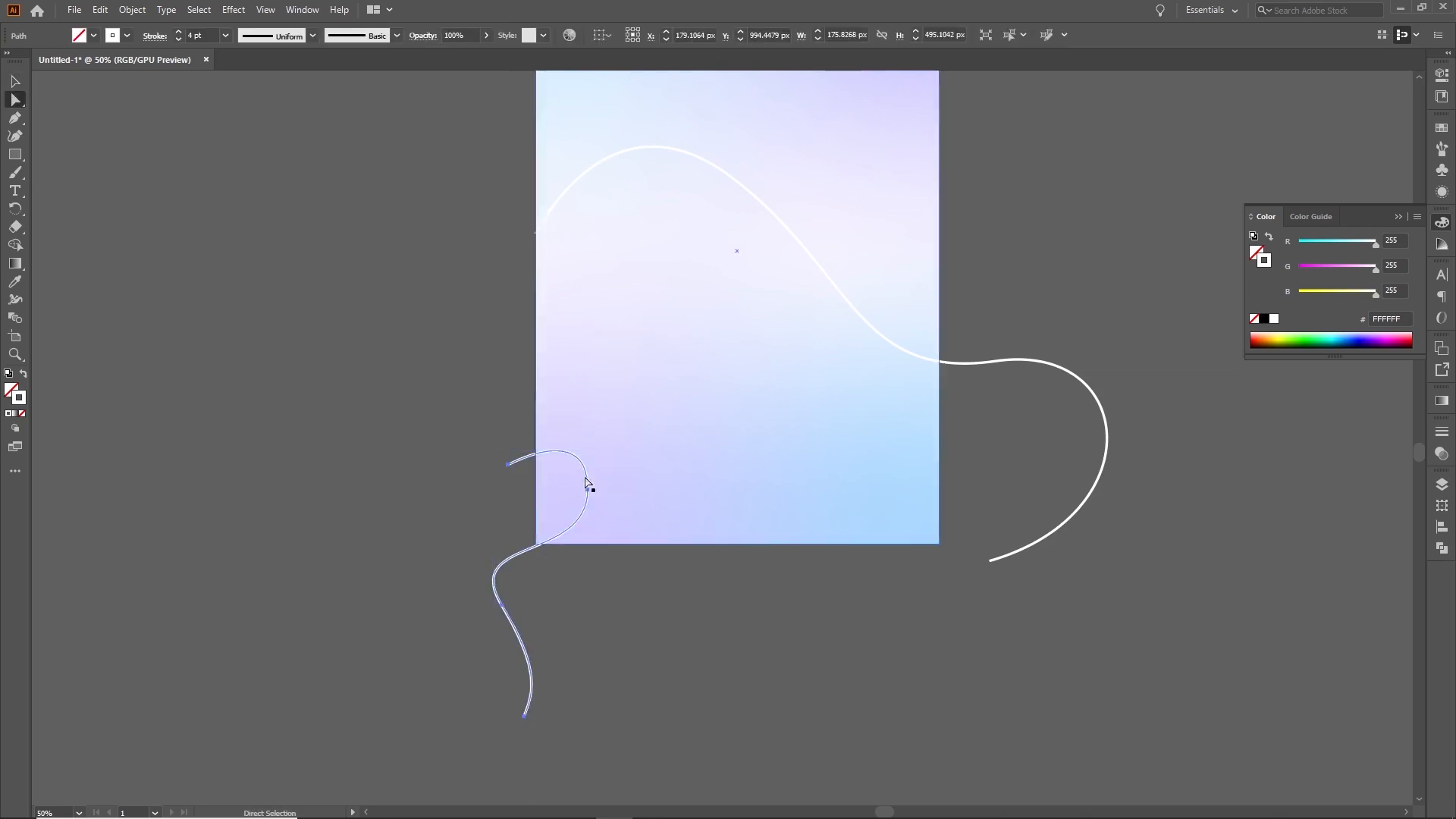
pyautogui.click(588, 492)
pyautogui.moveTo(589, 420); pyautogui.dragTo(589, 427)
pyautogui.click(593, 582)
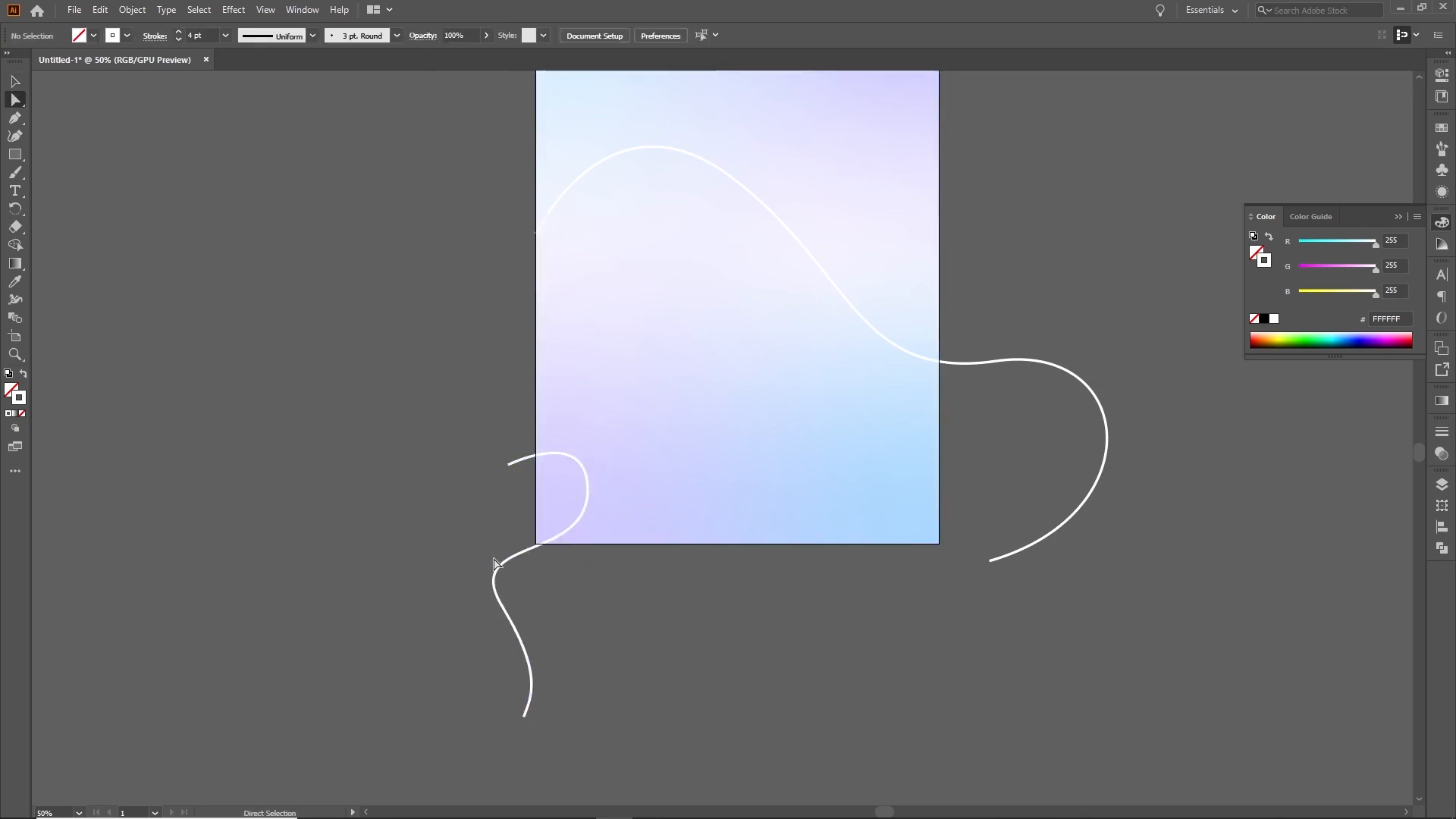
# Select both white curves and blend them together with the Blend tool
pyautogui.press('v')
pyautogui.click(770, 203)
pyautogui.keyDown('shift'); pyautogui.click(520, 462); pyautogui.keyUp('shift')
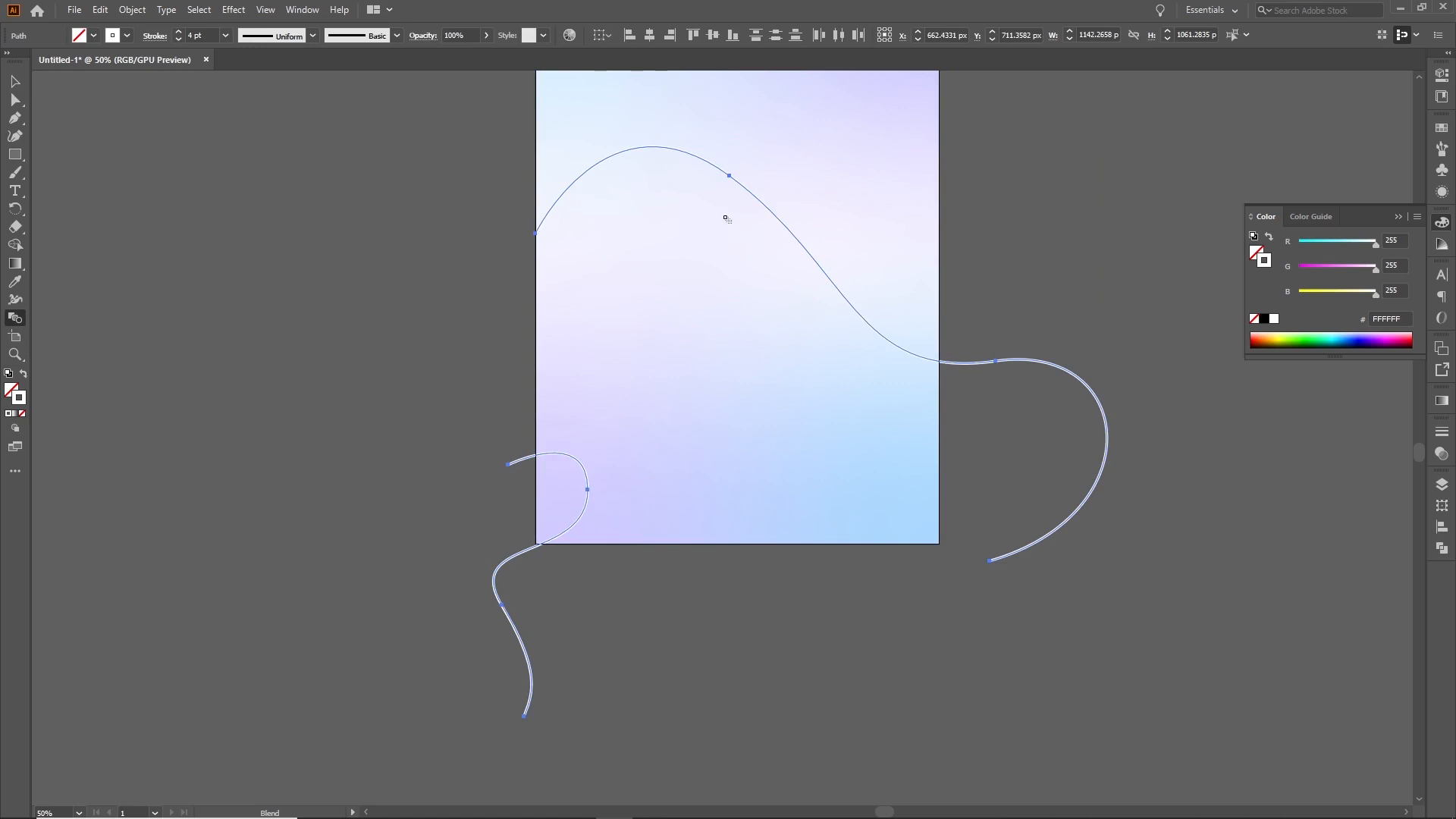
pyautogui.click(731, 178)
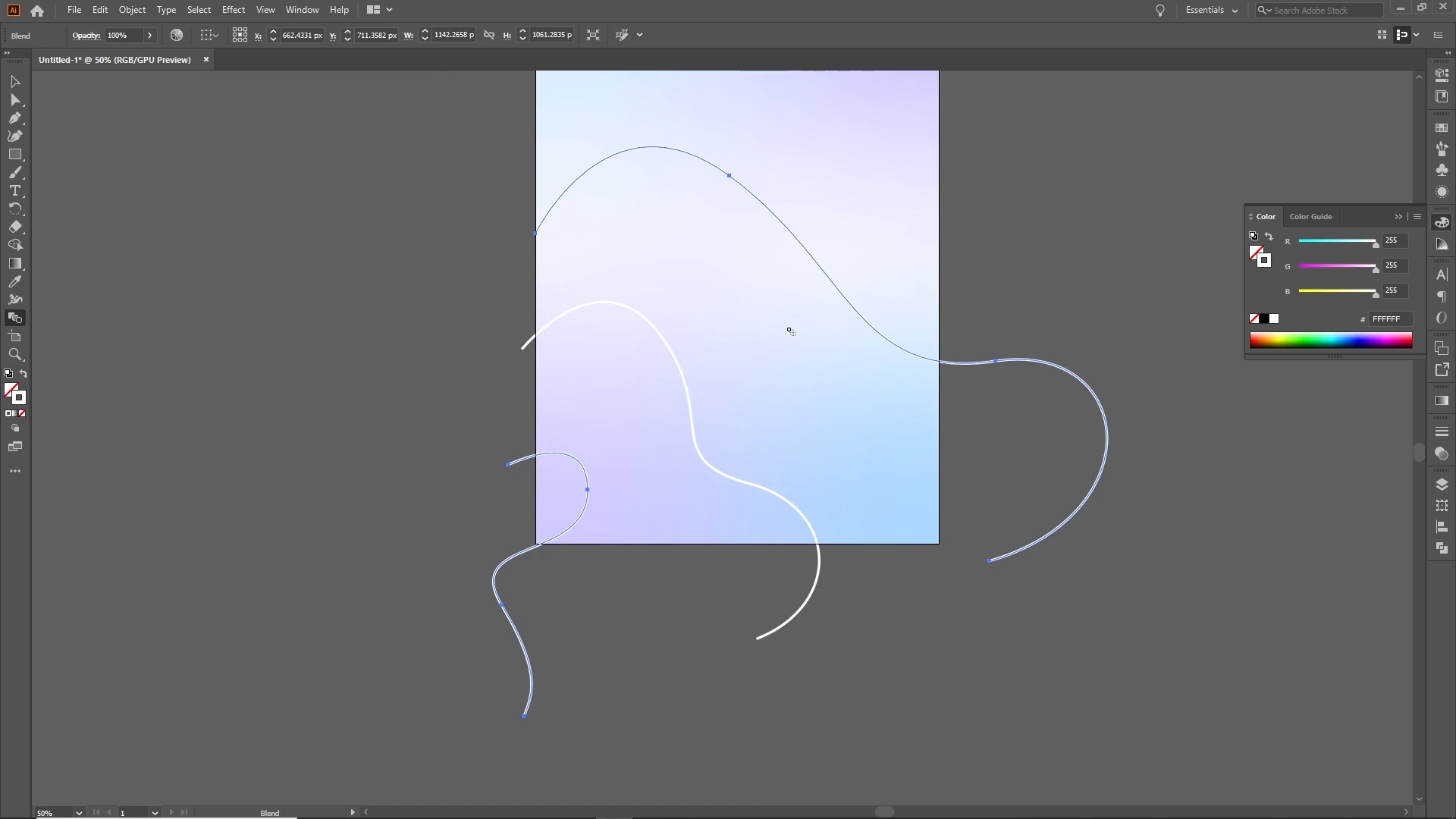
# Set the blend's spacing to Specified Steps with 20 steps
pyautogui.click(132, 9)
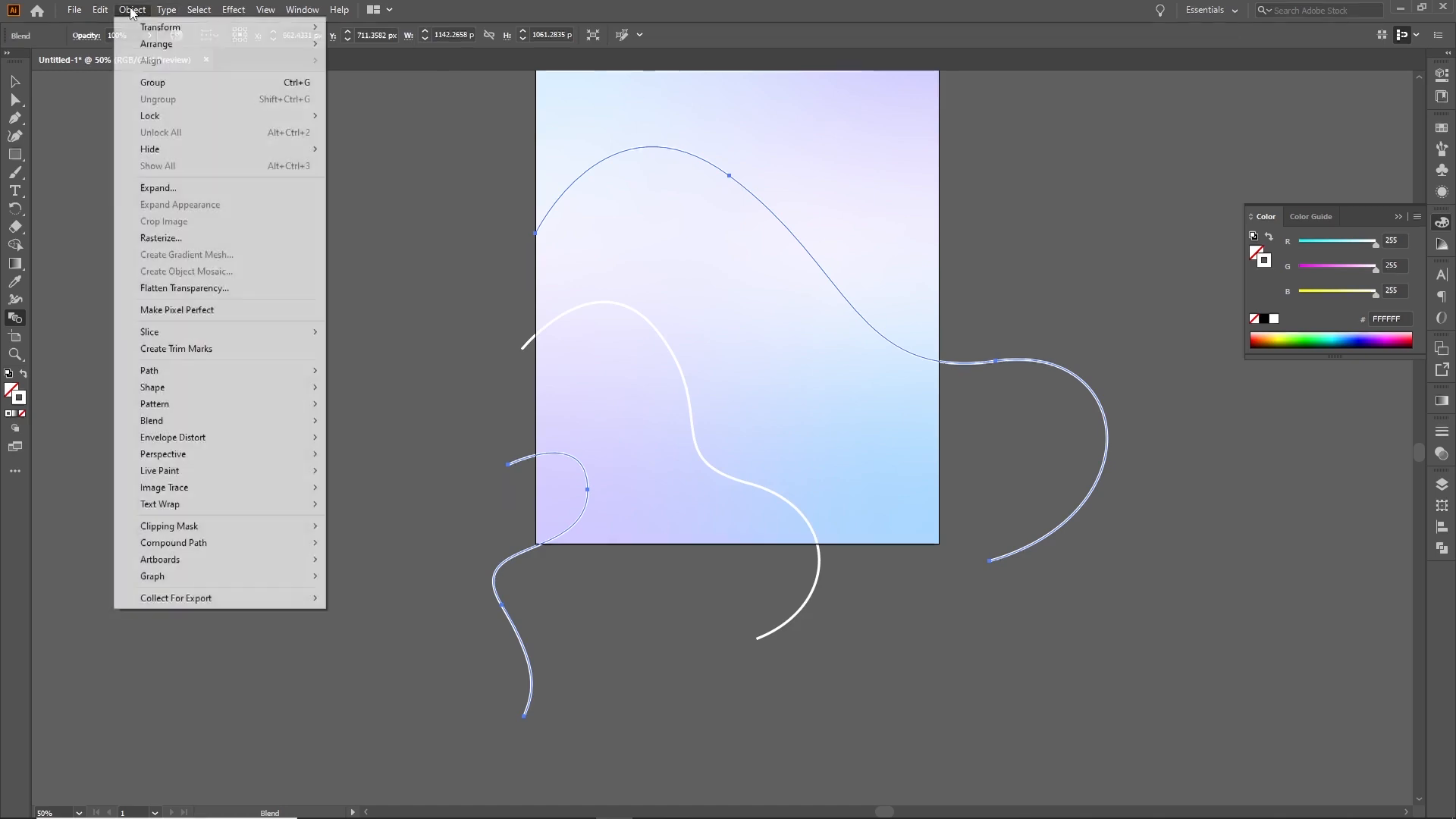
pyautogui.moveTo(271, 429)
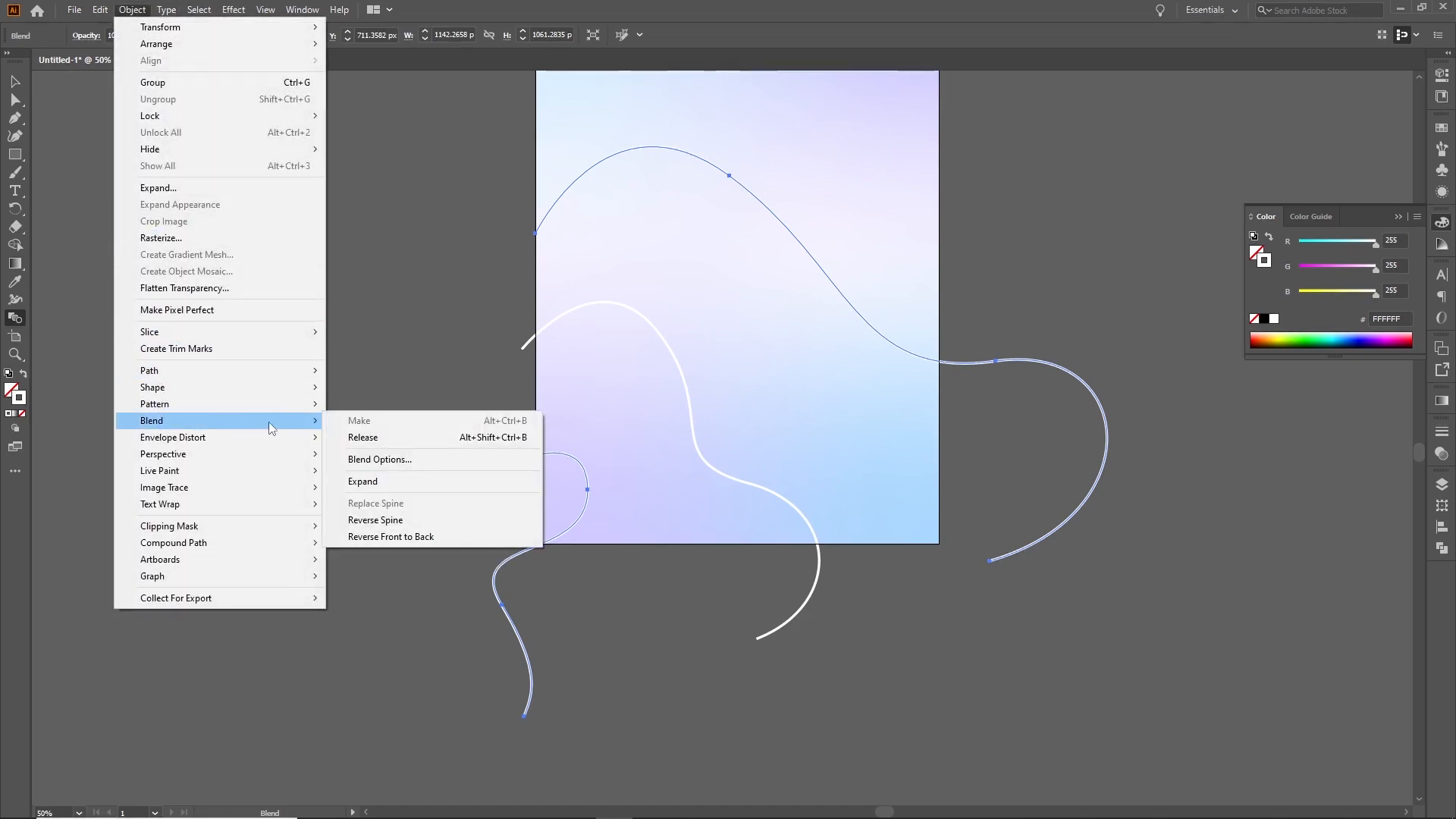
pyautogui.click(385, 463)
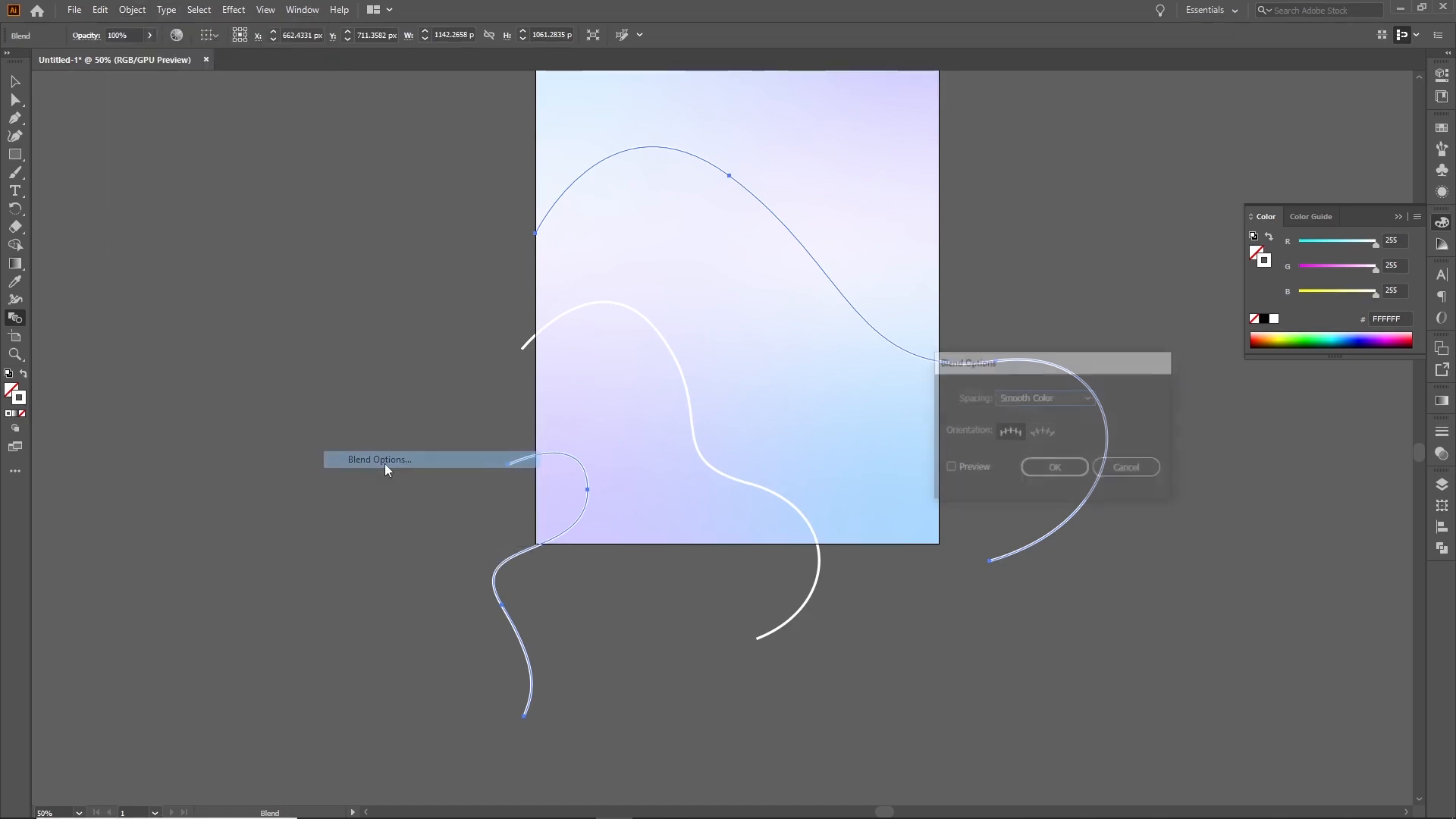
pyautogui.click(1061, 402)
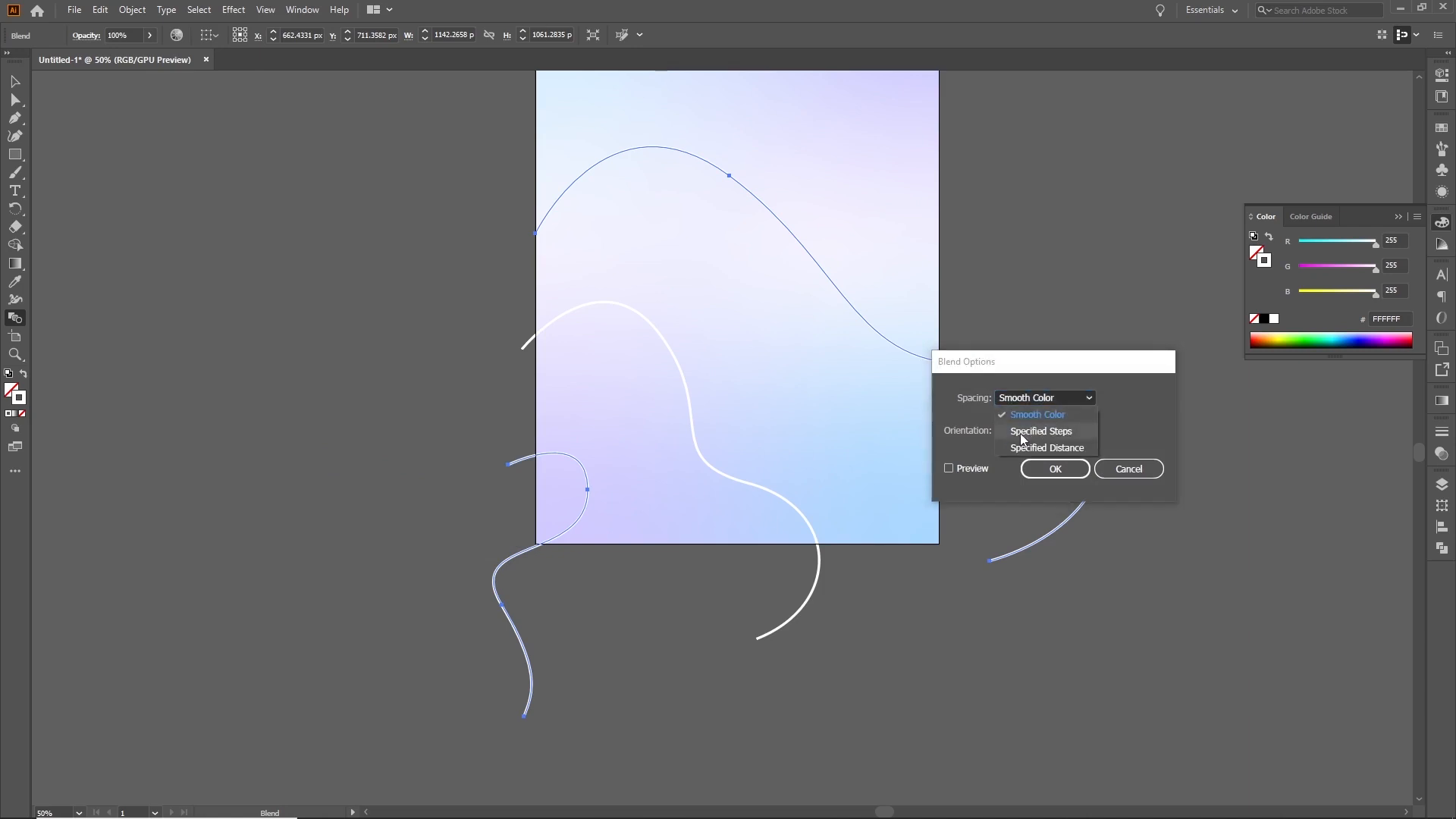
pyautogui.click(1039, 436)
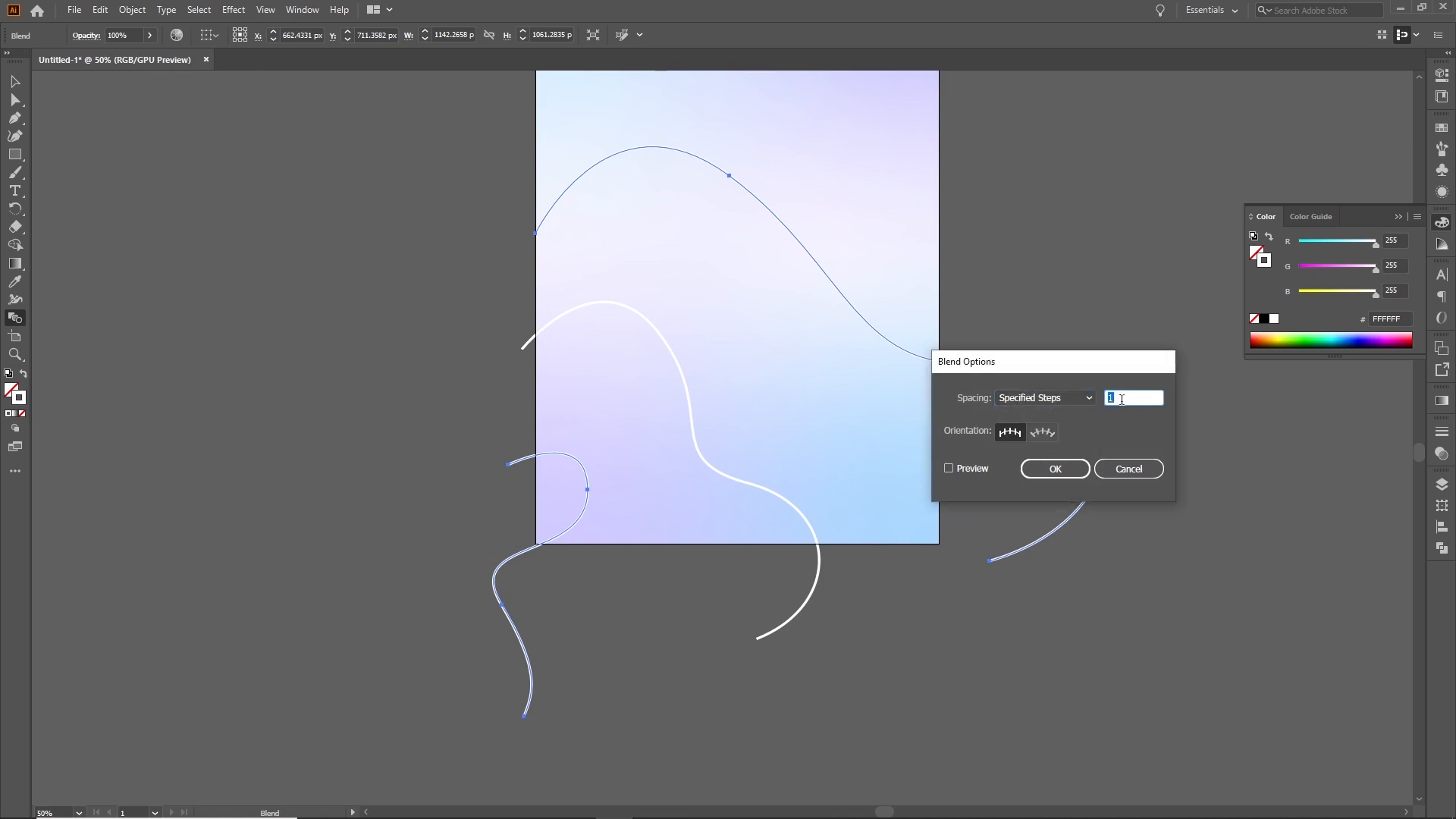
pyautogui.click(962, 470)
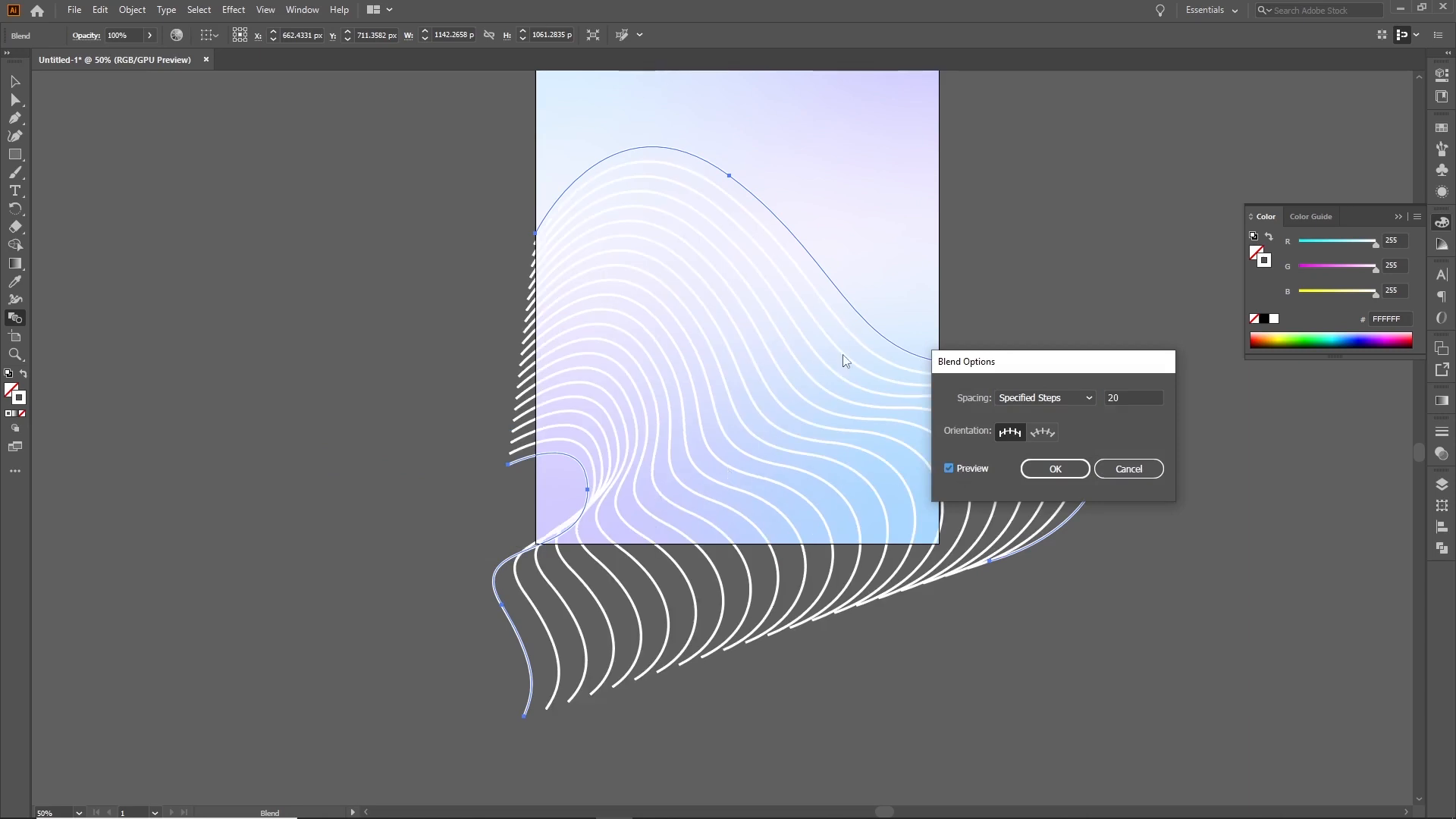
pyautogui.click(1071, 472)
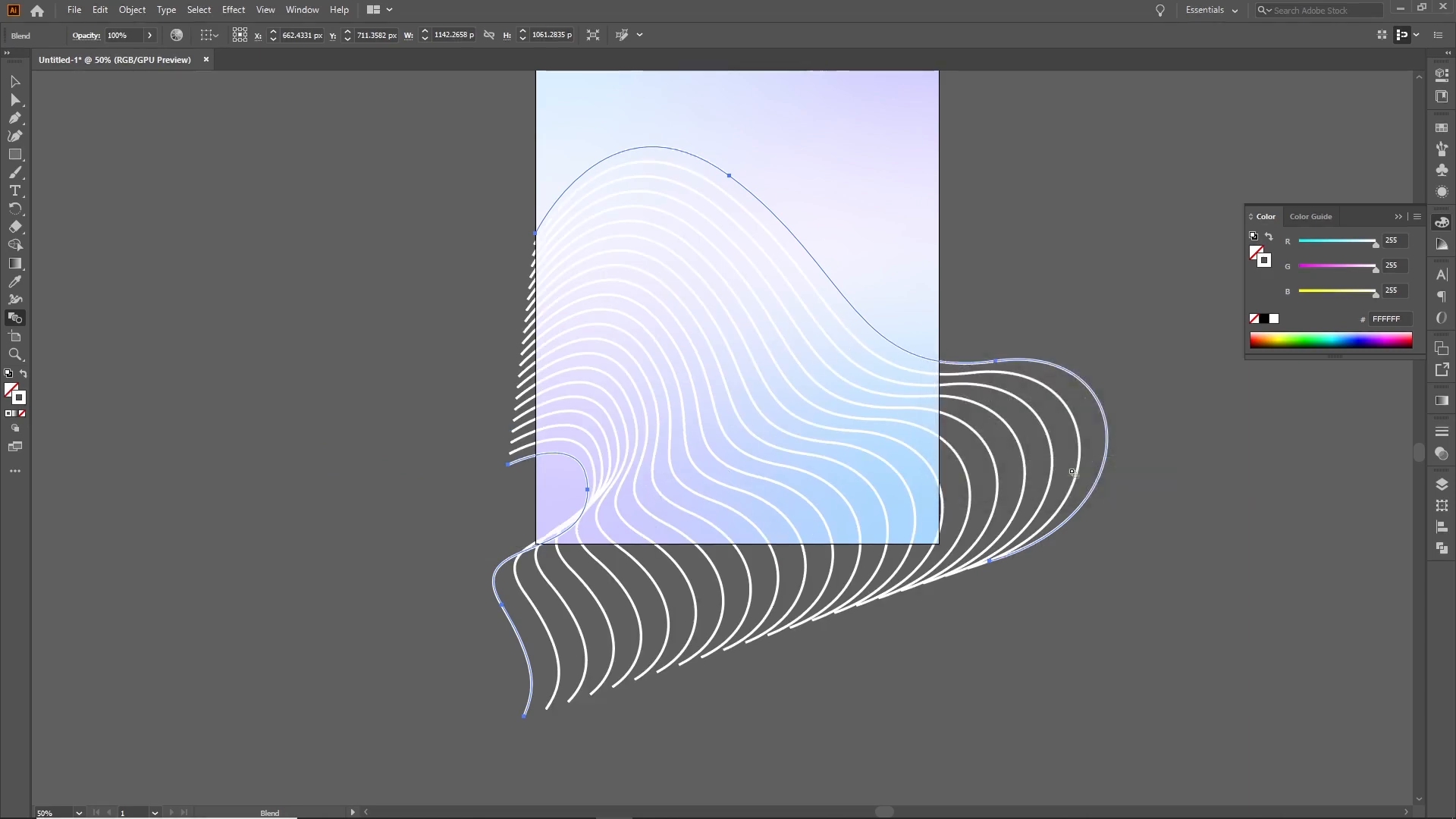
# Reshape the blend's inner curve by moving its bend anchor slightly toward the artboard's left edge
pyautogui.click(16, 82)
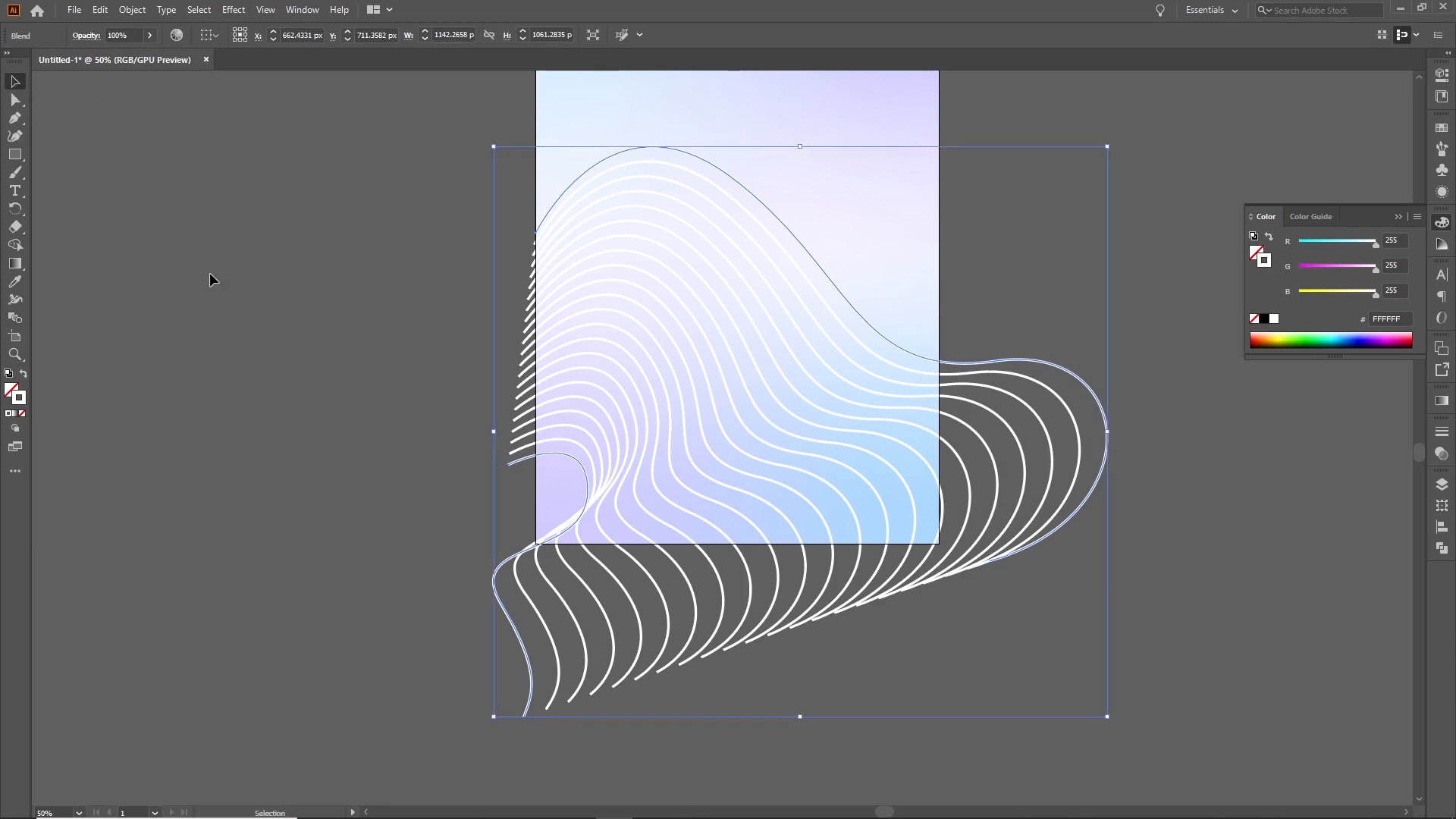
pyautogui.scroll(5, 261, 361)
pyautogui.click(15, 100)
pyautogui.moveTo(576, 673); pyautogui.dragTo(569, 657)
pyautogui.click(462, 682)
pyautogui.click(487, 654)
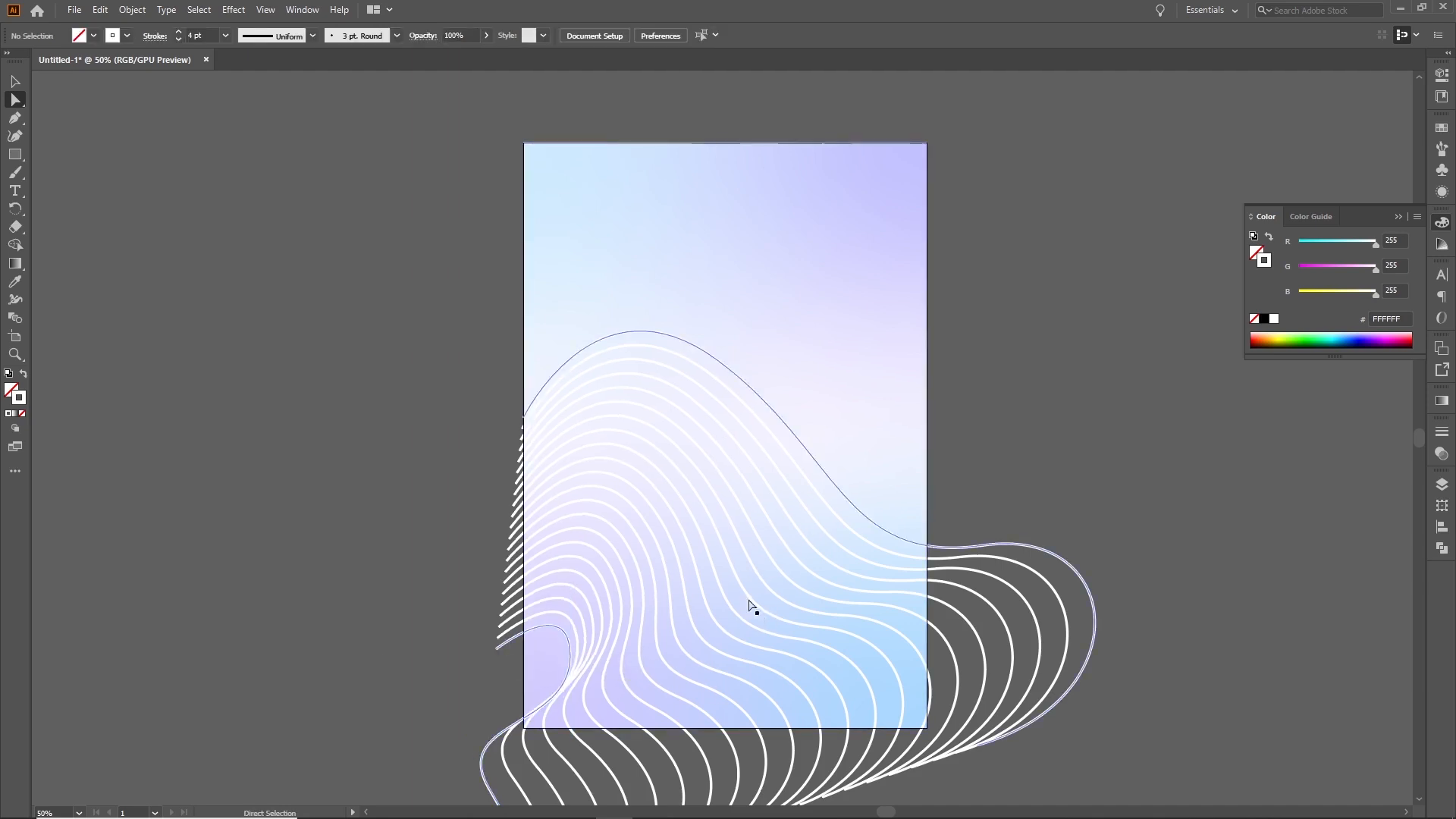
# Export the artwork for web as a 1500 px wide PNG-24 named Pattern Image in the Webflow Project folder
pyautogui.moveTo(583, 316); pyautogui.dragTo(527, 339)
pyautogui.click(584, 270)
pyautogui.click(75, 9)
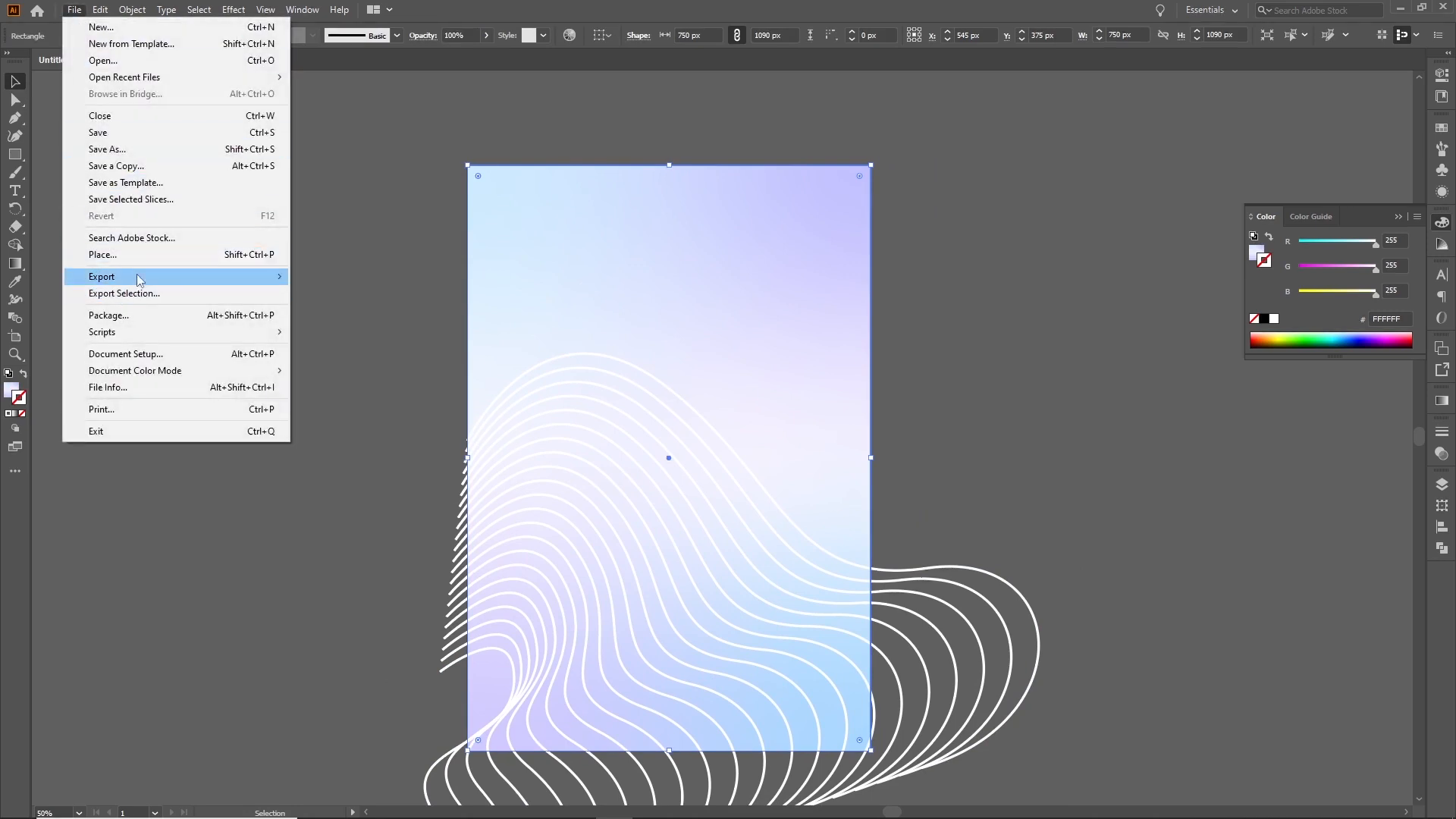
pyautogui.moveTo(139, 280)
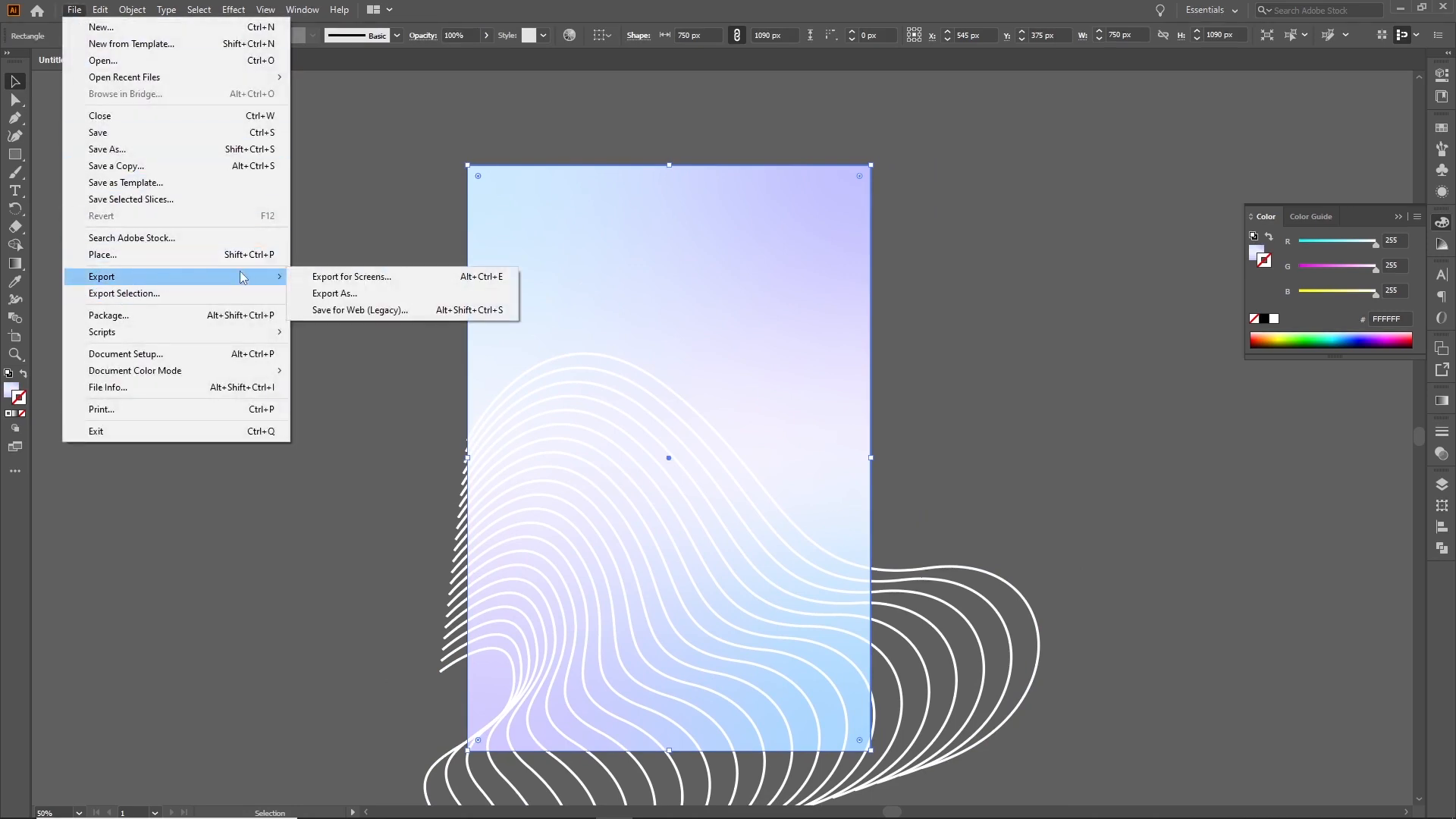
pyautogui.click(350, 311)
pyautogui.doubleClick(1269, 244)
pyautogui.write('1')
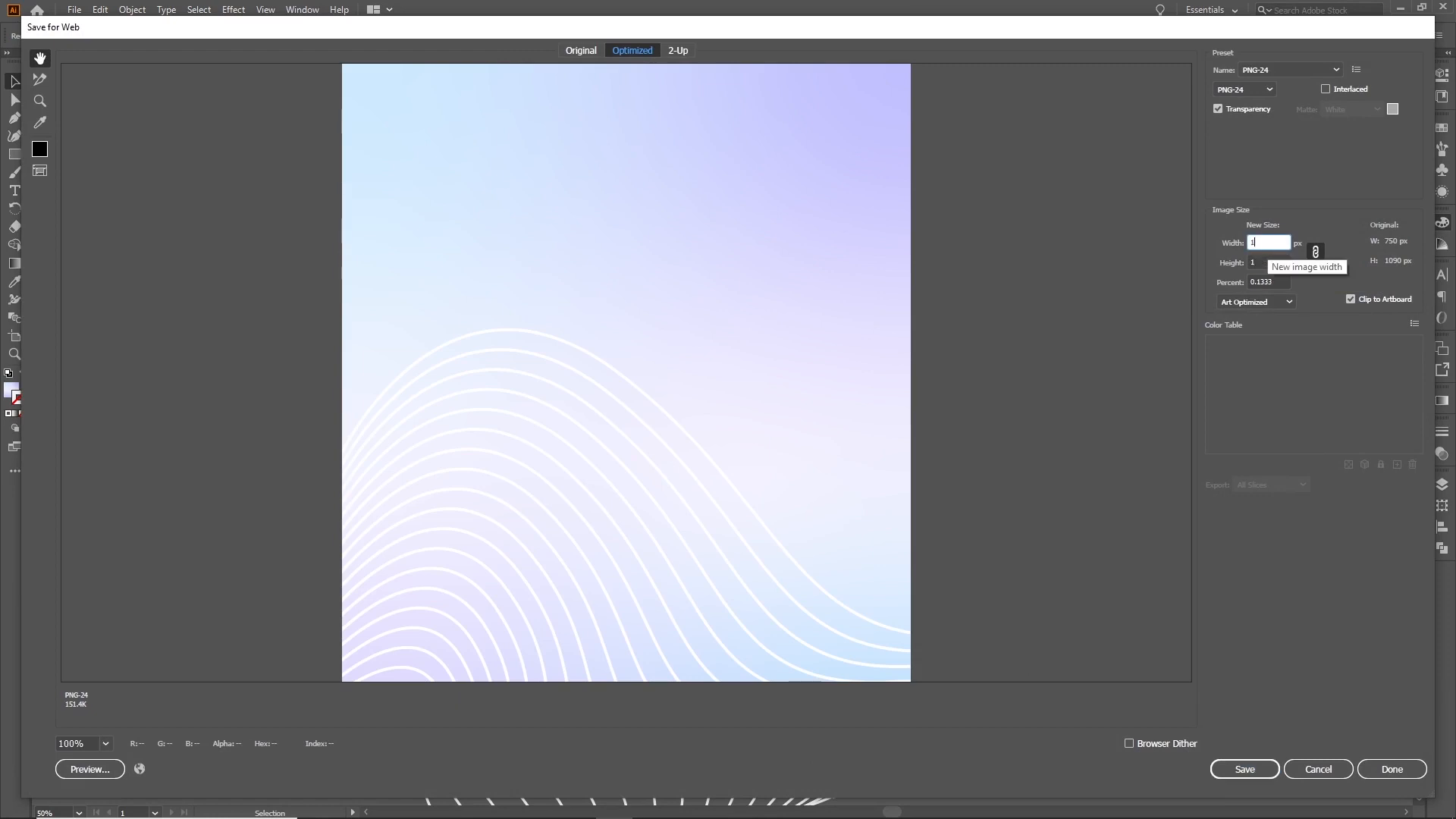
pyautogui.write('500')
pyautogui.click(1242, 767)
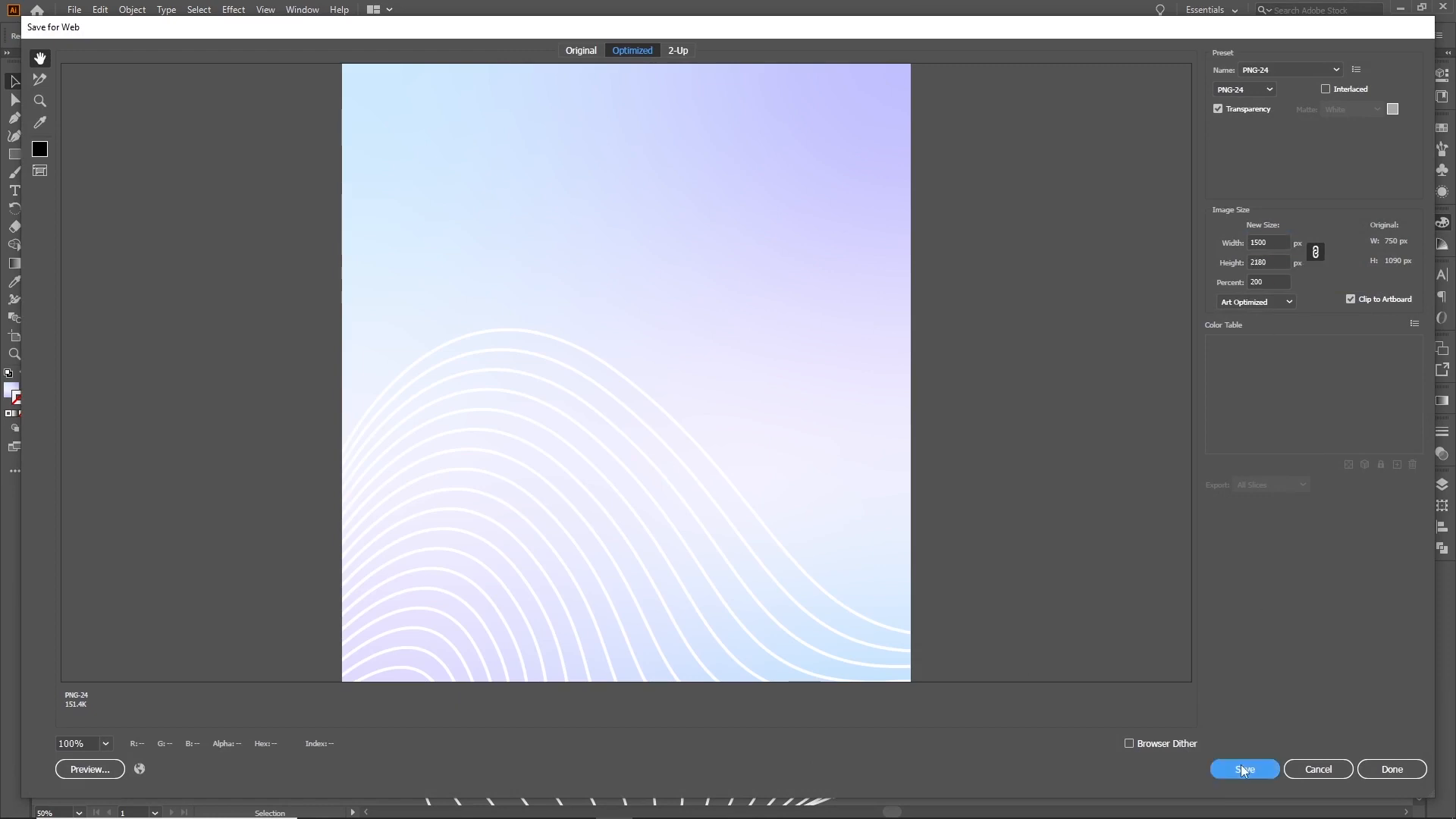
pyautogui.write('Pattern Image')
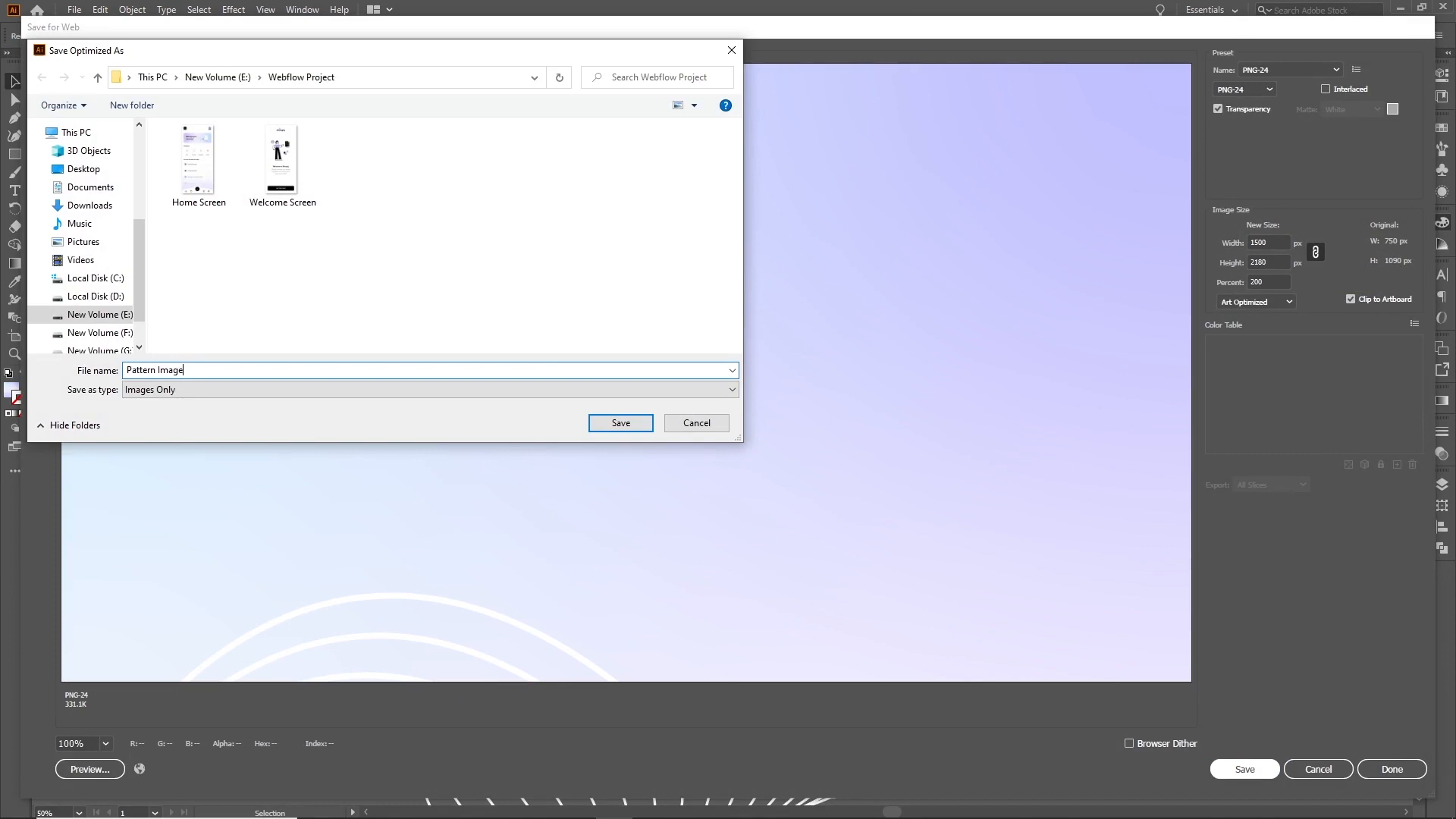
pyautogui.click(608, 424)
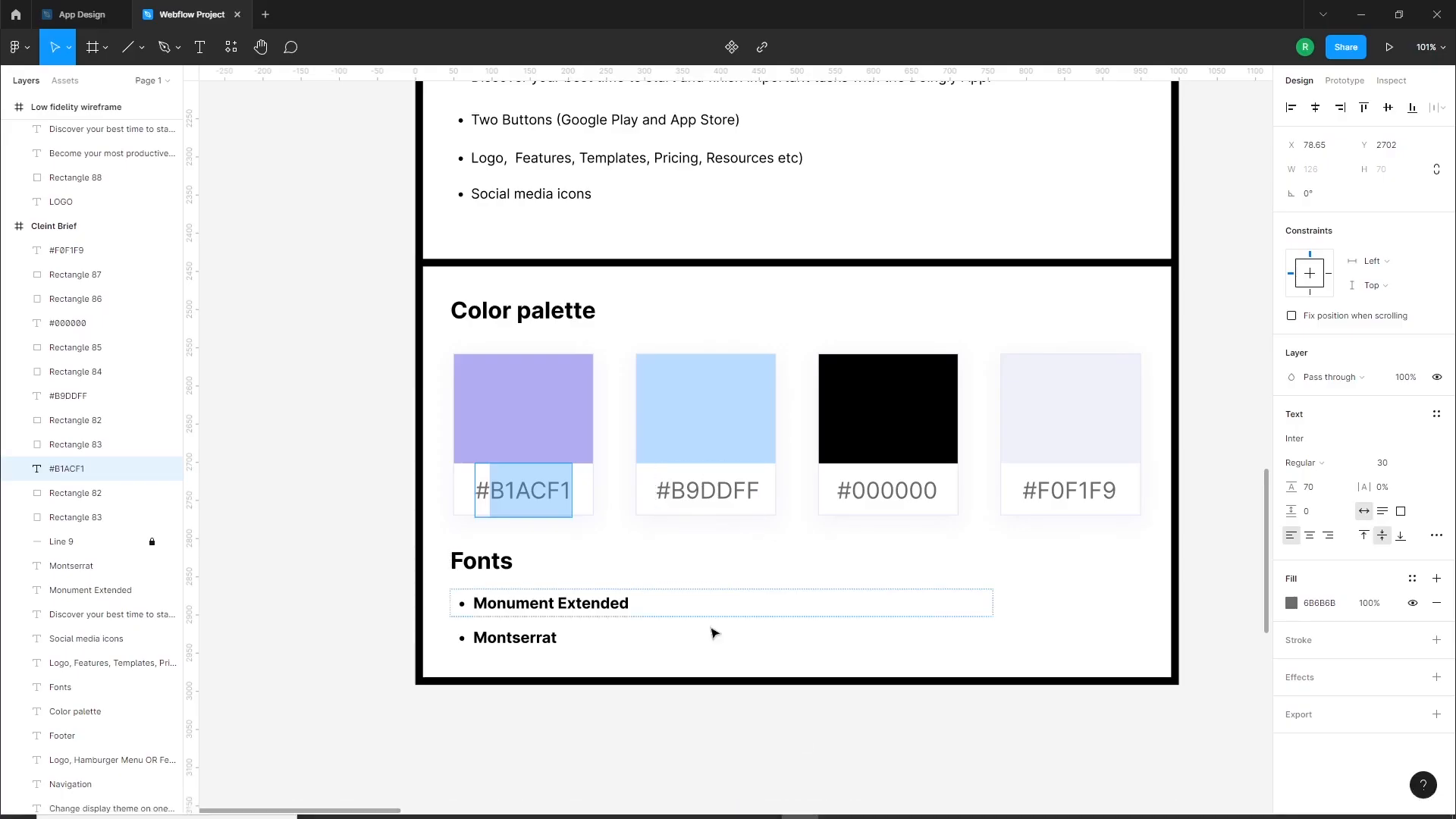
# Import the exported Pattern Image from the project folder onto the Figma canvas beside the high-fidelity landing page frame
pyautogui.scroll(-5, 837, 591)
pyautogui.scroll(6, 1066, 269)
pyautogui.moveTo(980, 400); pyautogui.dragTo(85, 417)
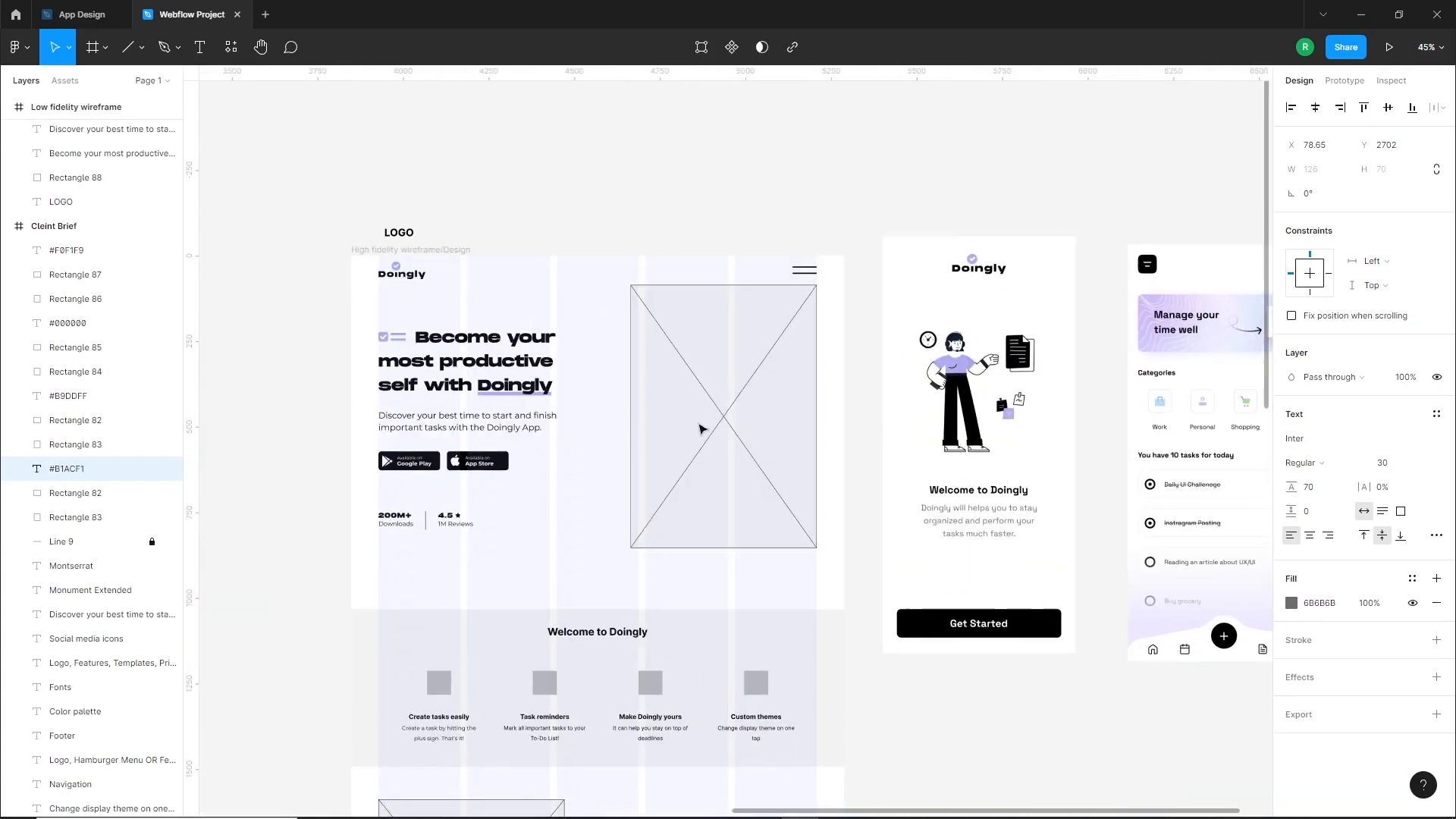
pyautogui.click(390, 804)
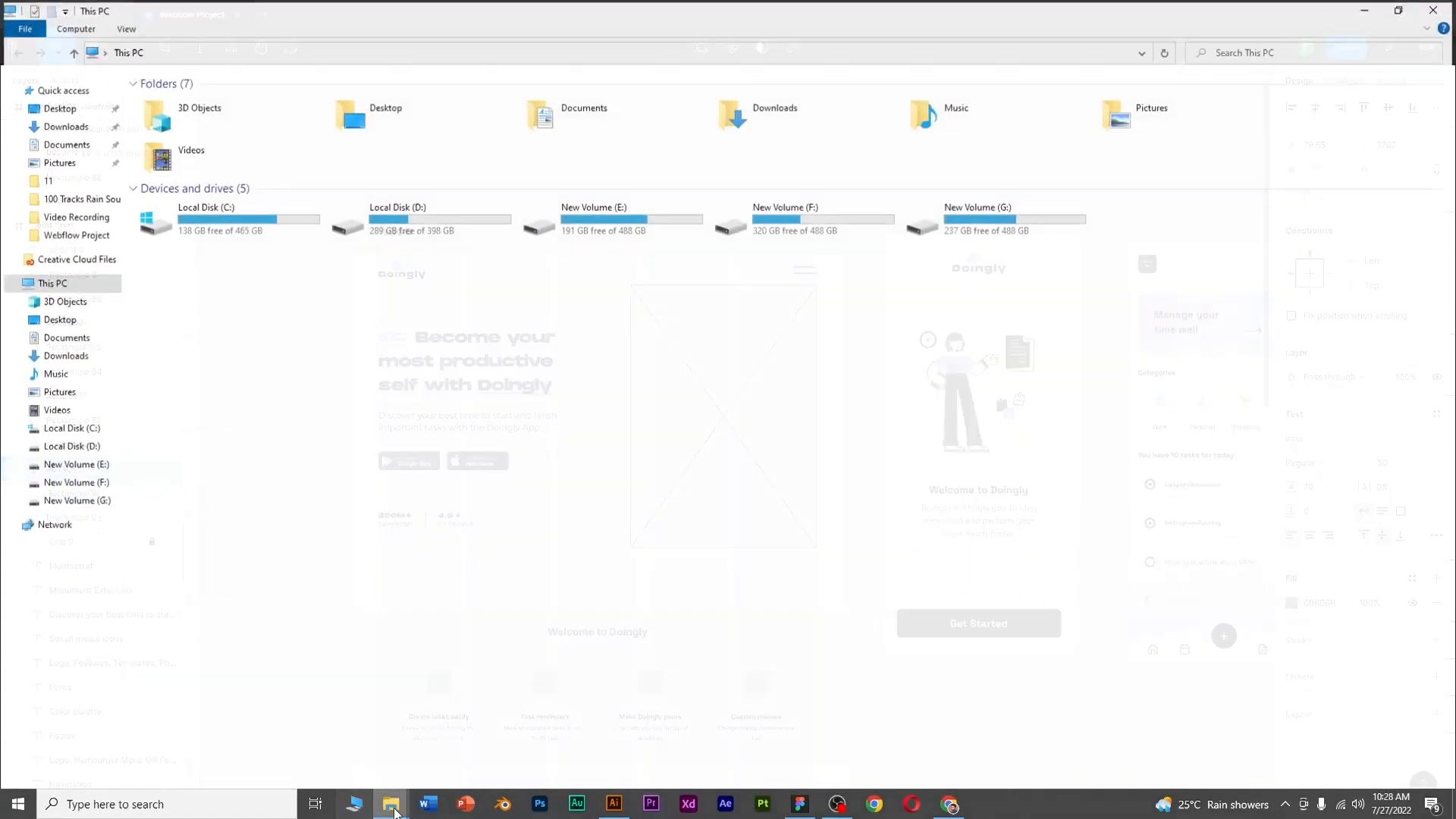
pyautogui.click(340, 761)
pyautogui.moveTo(254, 110); pyautogui.dragTo(920, 679)
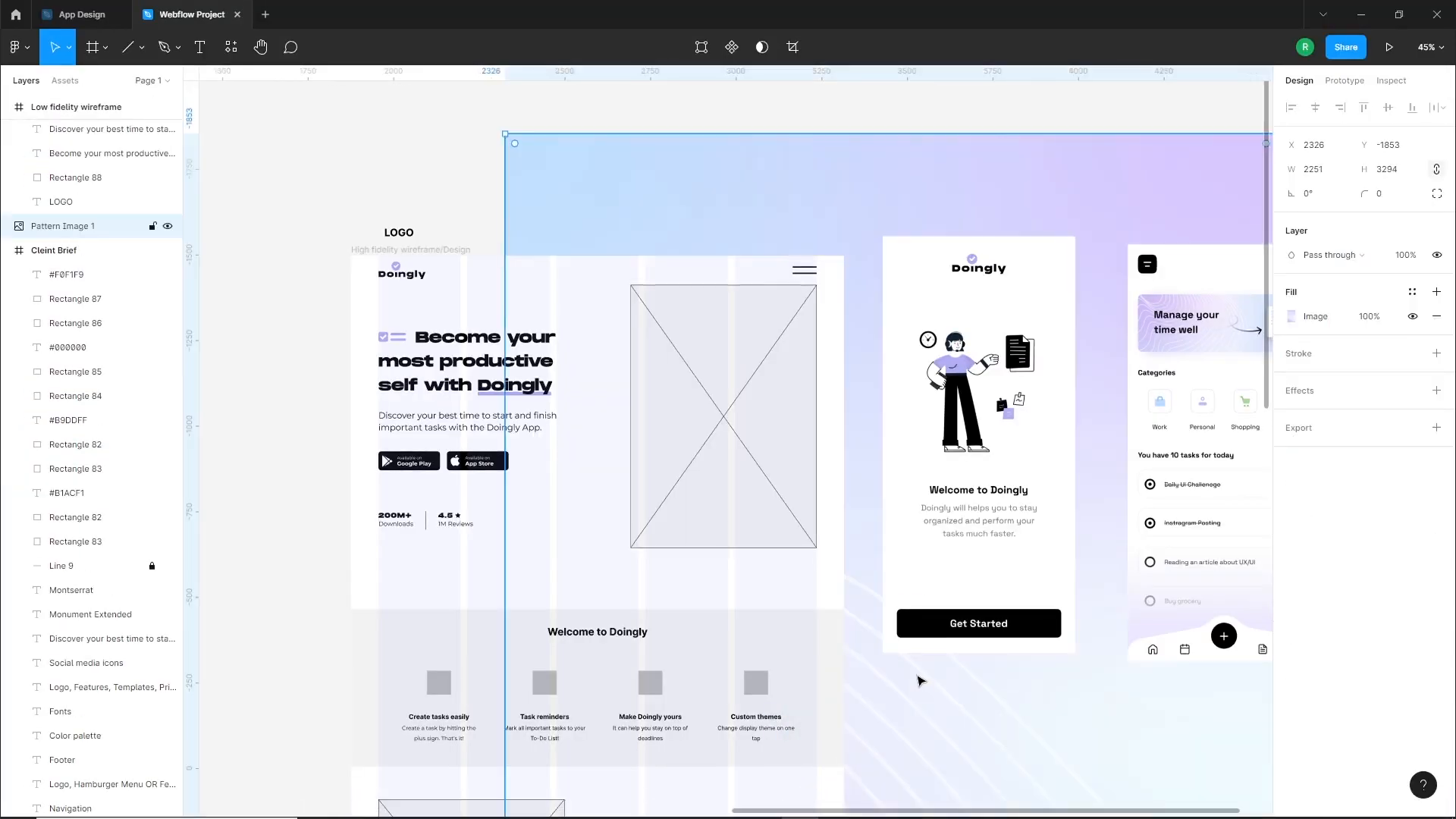
# Scale Pattern Image to 400 × 585.34 and place it over the hero's image placeholder, flush with the placeholder's top-right corner
pyautogui.moveTo(977, 723); pyautogui.dragTo(803, 624)
pyautogui.scroll(-2, 876, 536)
pyautogui.moveTo(907, 625); pyautogui.dragTo(760, 470)
pyautogui.scroll(5, 806, 426)
pyautogui.scroll(-3, 774, 546)
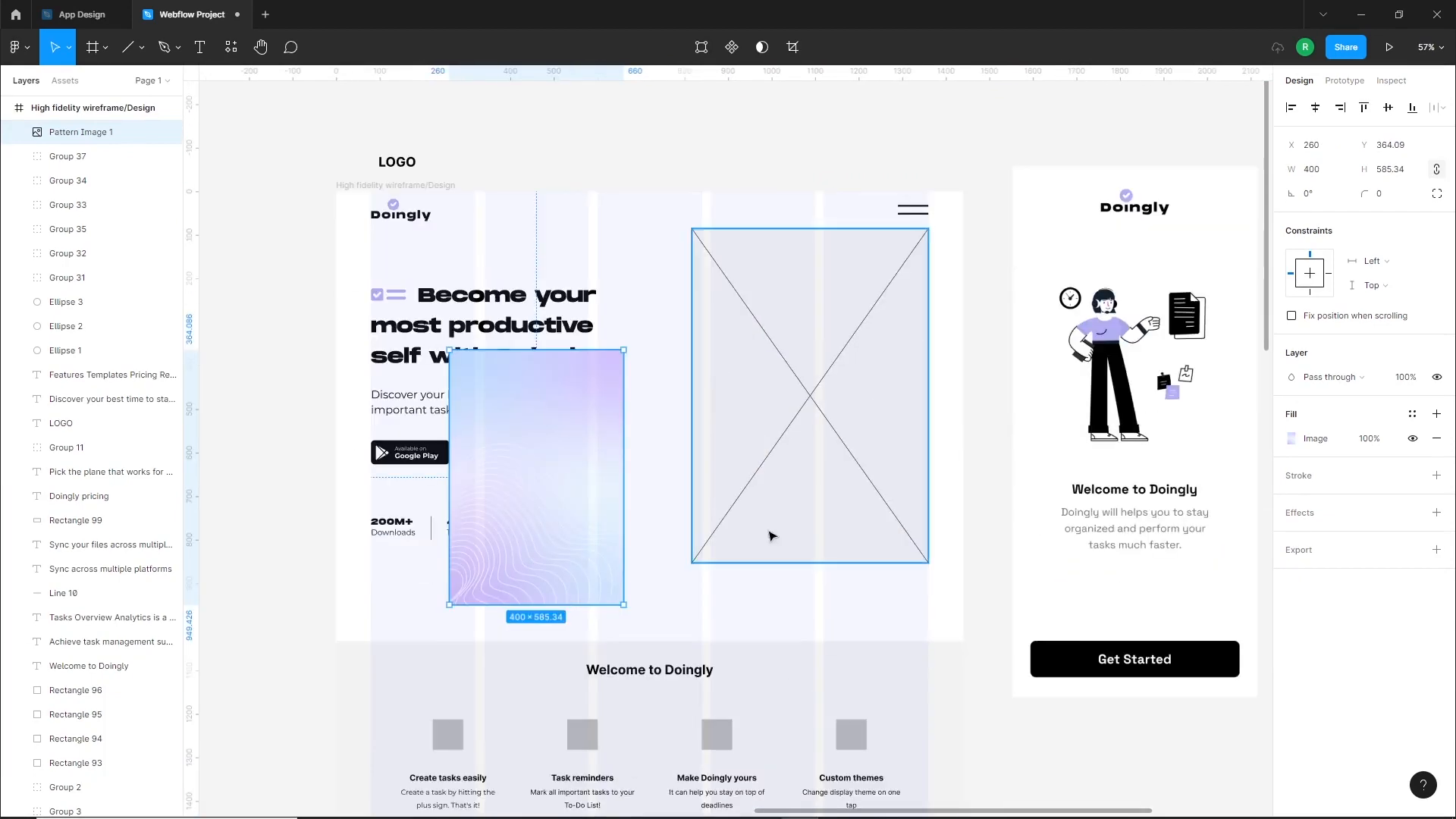
pyautogui.scroll(2, 768, 531)
pyautogui.scroll(1, 637, 592)
pyautogui.click(751, 546)
pyautogui.press('Escape')
pyautogui.moveTo(537, 490); pyautogui.dragTo(919, 341)
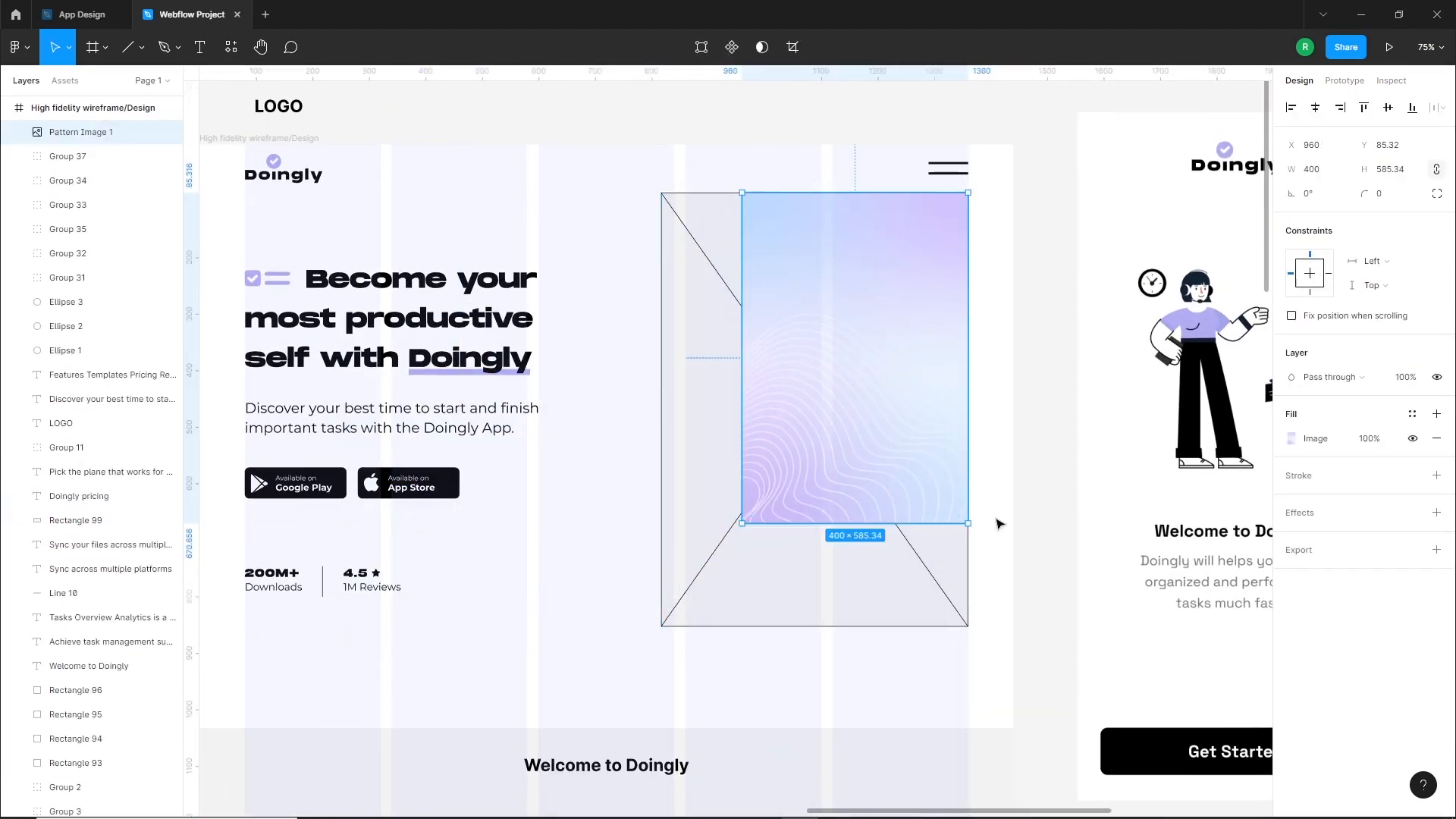
# Delete the crossed placeholder box and enlarge Pattern Image to about 814 px tall so it fills the placeholder's area
pyautogui.click(992, 509)
pyautogui.click(839, 593)
pyautogui.press('Delete')
pyautogui.click(815, 482)
pyautogui.moveTo(736, 527); pyautogui.dragTo(654, 630)
pyautogui.press('Escape')
# Hide the column layout grid on the High fidelity wireframe/Design frame
pyautogui.moveTo(878, 327); pyautogui.dragTo(832, 317)
pyautogui.scroll(-1, 810, 370)
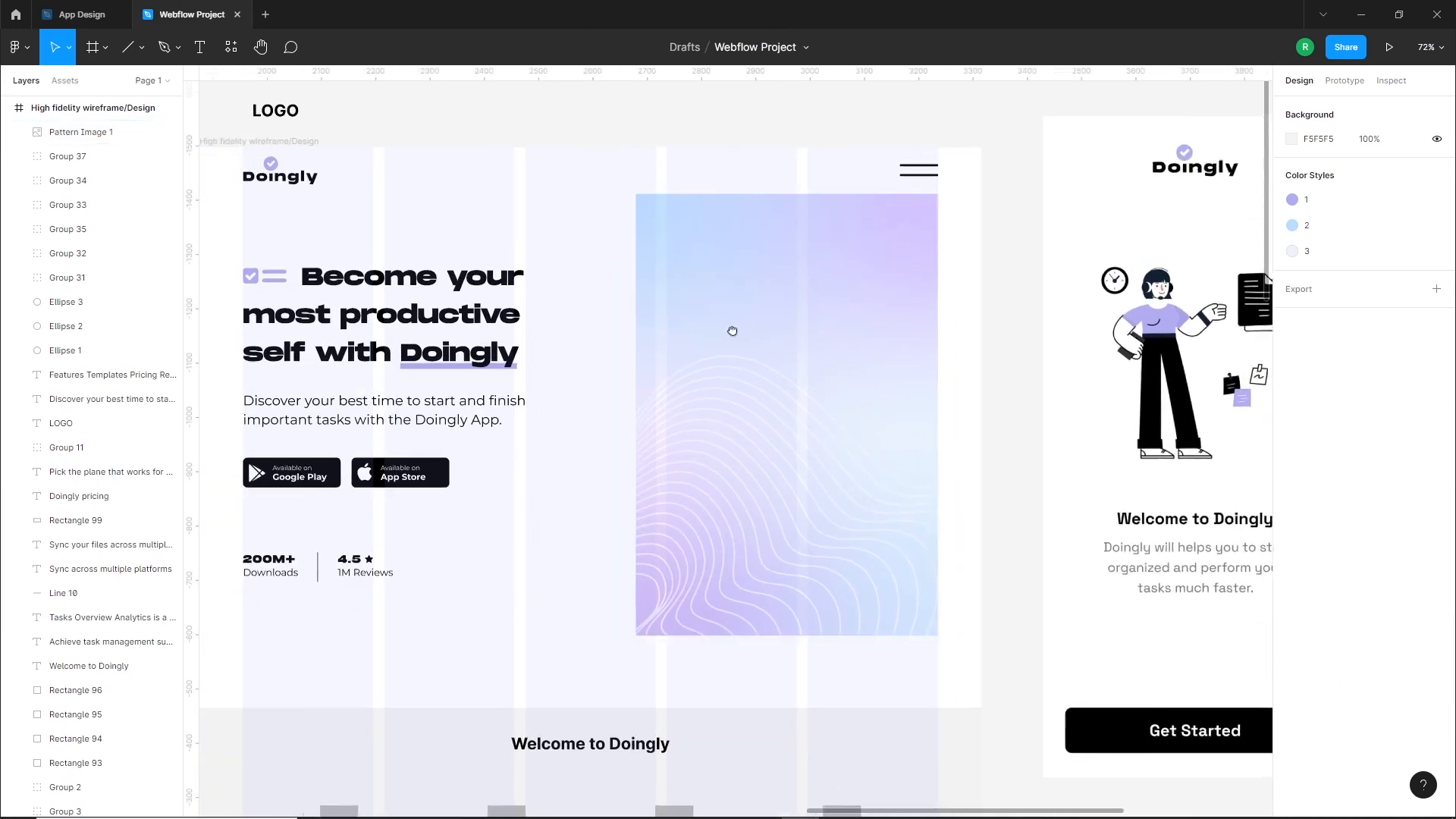
pyautogui.moveTo(663, 332); pyautogui.dragTo(825, 335)
pyautogui.click(395, 144)
pyautogui.click(1413, 342)
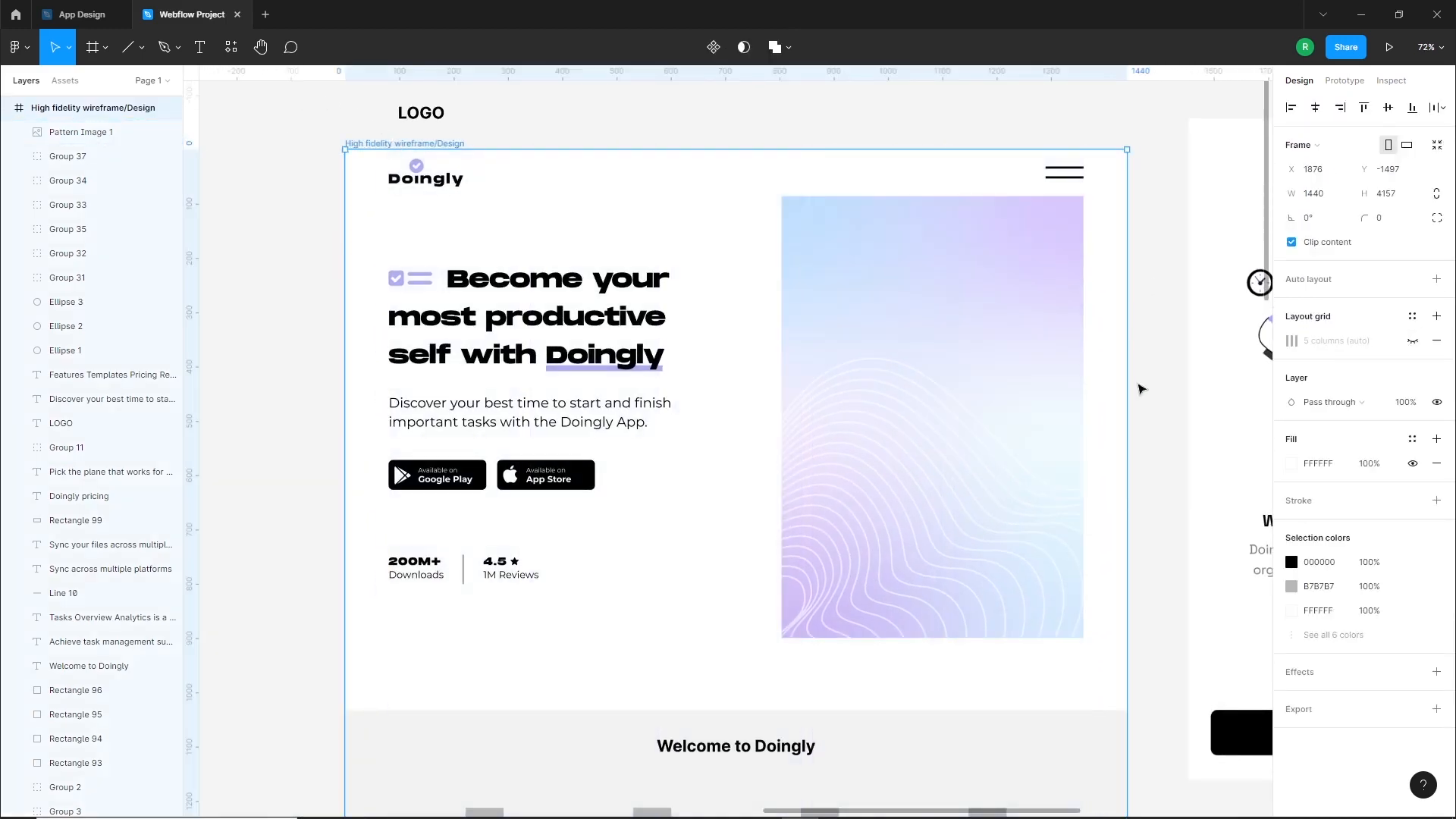
pyautogui.press('Escape')
# Scale the Welcome Screen and Home Screen images down together to a height of about 834 px
pyautogui.scroll(-3, 729, 440)
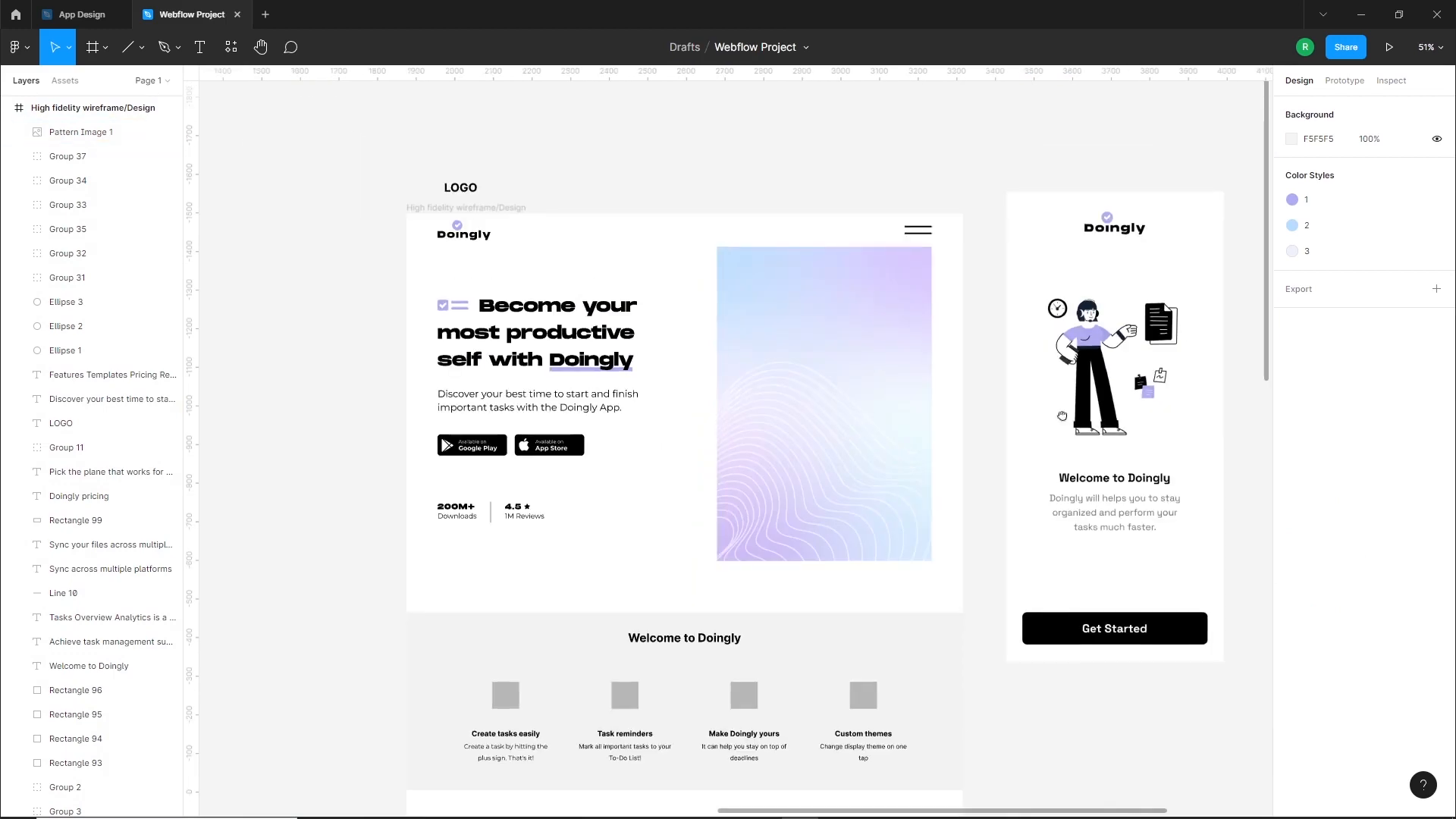
pyautogui.hscroll(5, 1072, 418)
pyautogui.click(768, 416)
pyautogui.keyDown('shift'); pyautogui.click(1044, 426); pyautogui.keyUp('shift')
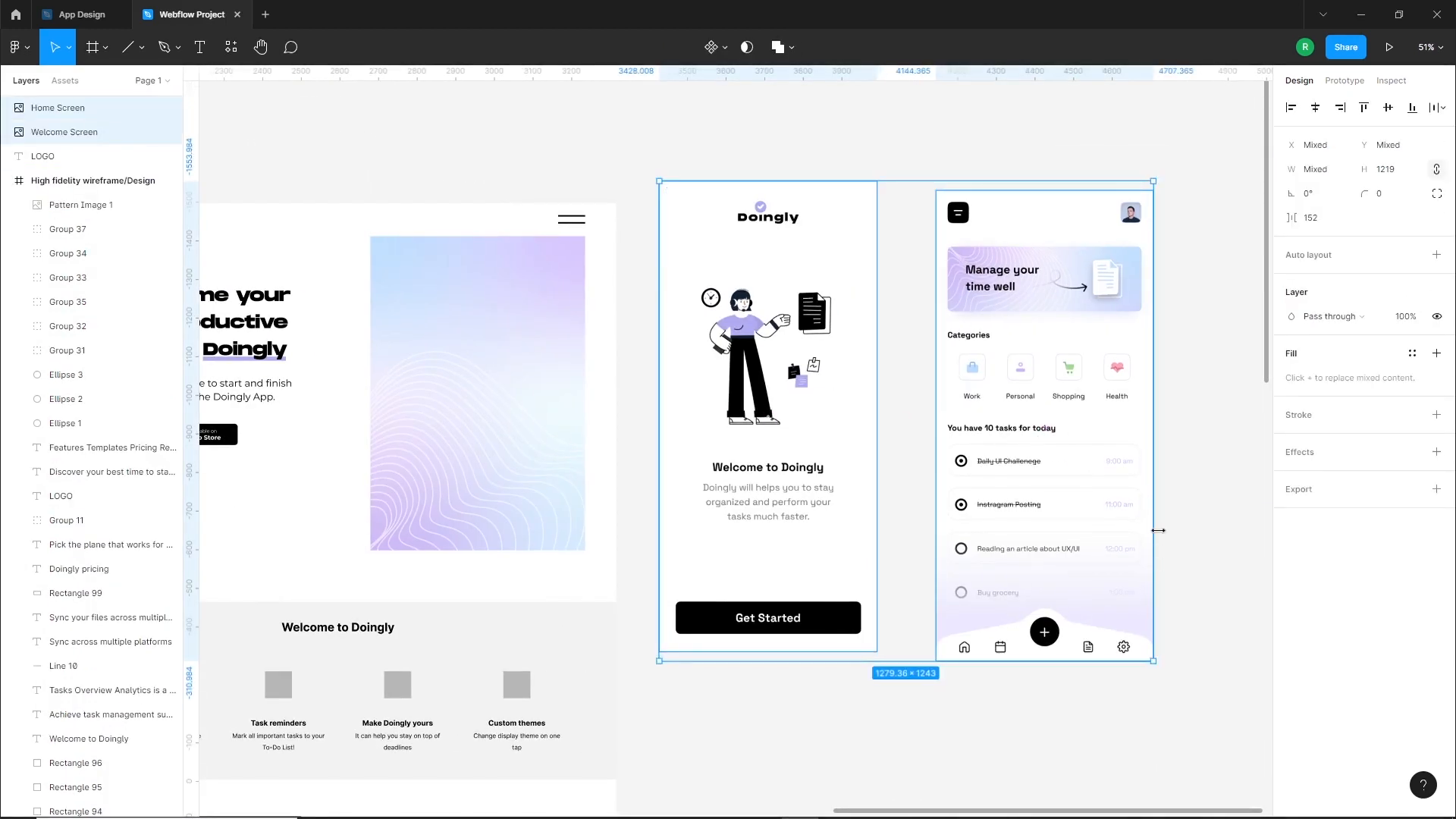
pyautogui.moveTo(1158, 530); pyautogui.dragTo(993, 531)
pyautogui.click(938, 473)
pyautogui.moveTo(910, 446); pyautogui.dragTo(909, 445)
# Give both app screens a 2 px inside stroke in 000000 and a corner radius of 25
pyautogui.keyDown('shift'); pyautogui.click(757, 398); pyautogui.keyUp('shift')
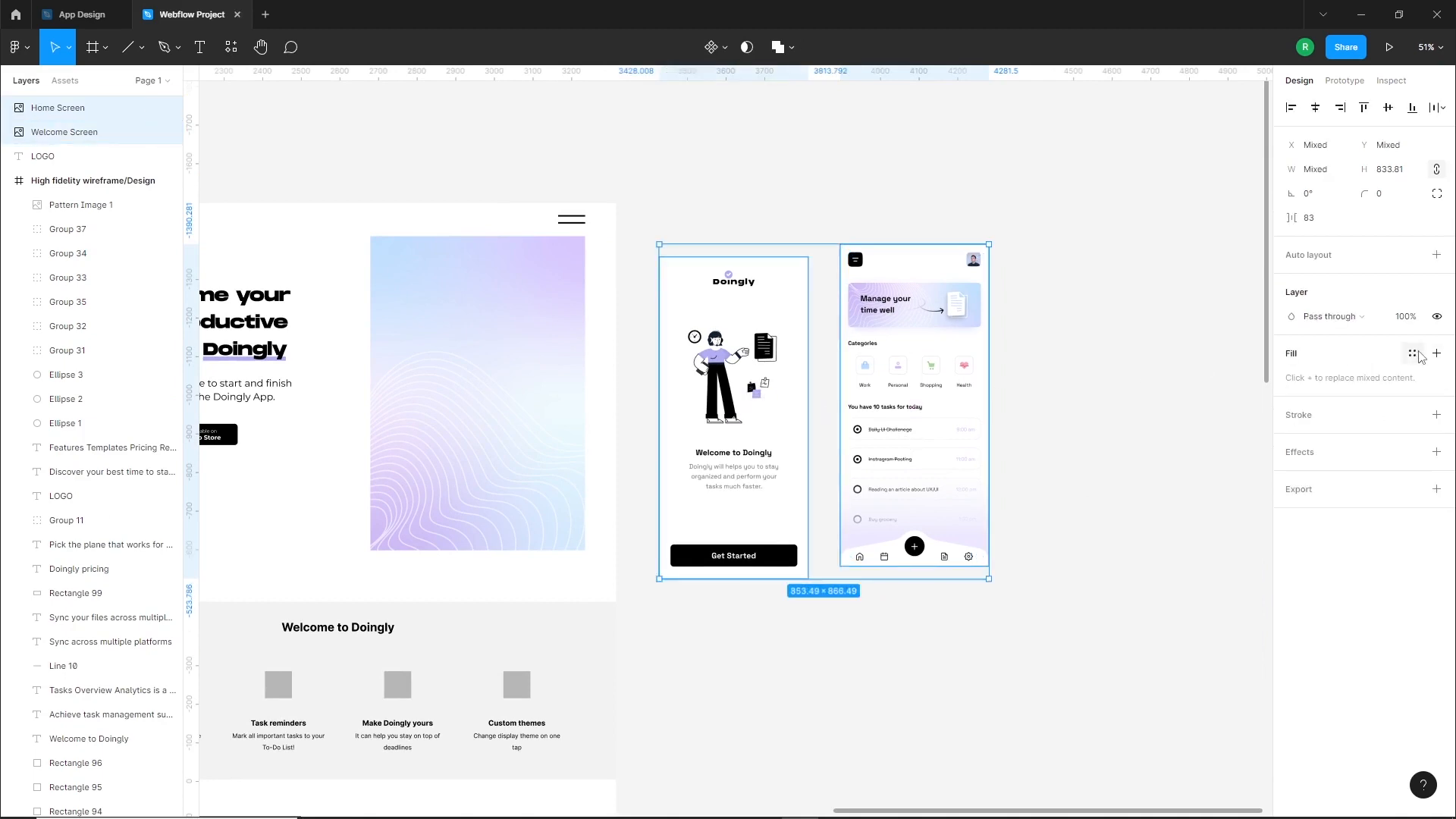
pyautogui.click(1438, 415)
pyautogui.press('Up')
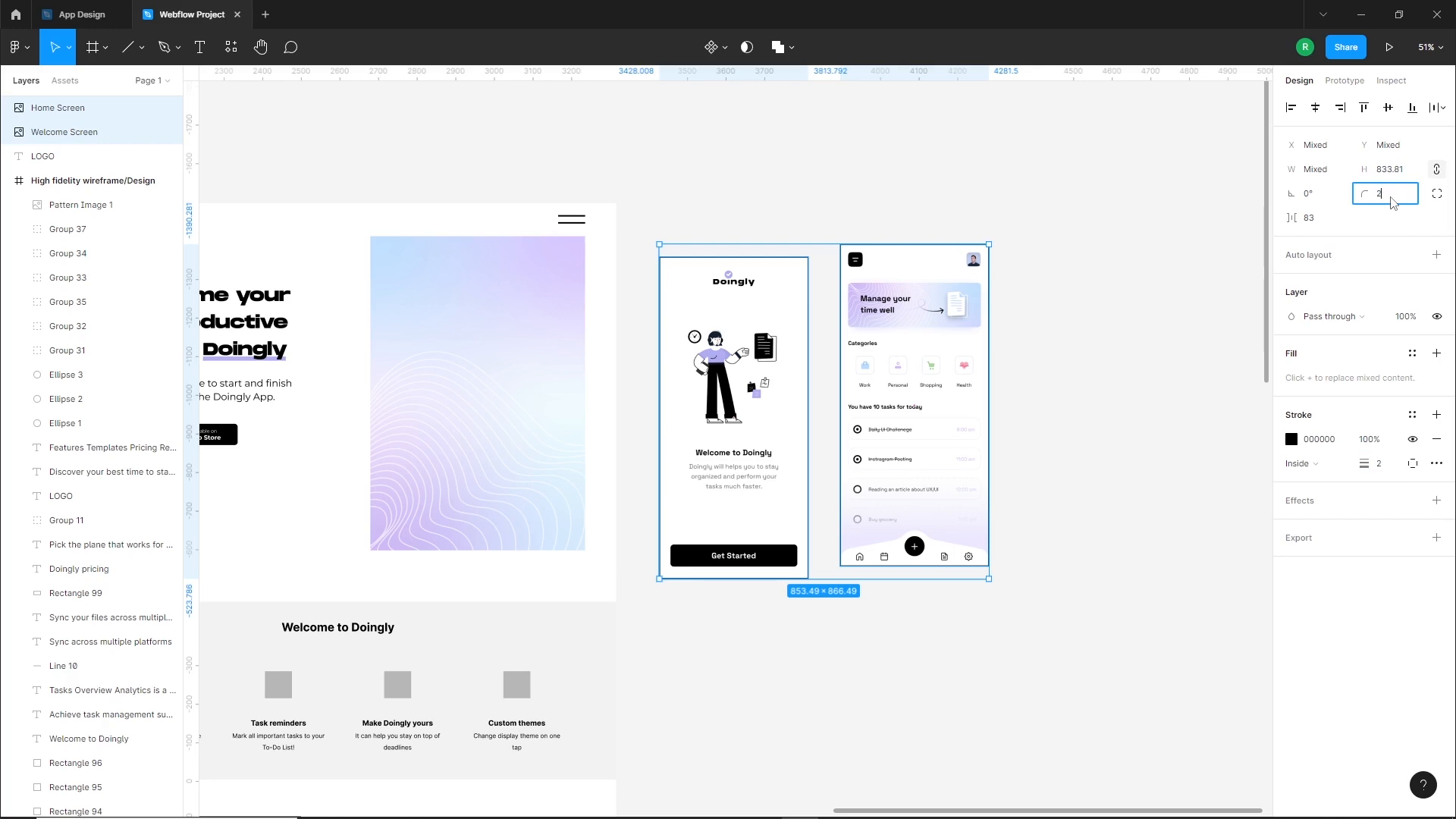
pyautogui.click(1046, 364)
# Place the Home Screen over the hero's gradient image and scale it down to 296.31 px wide
pyautogui.moveTo(950, 399); pyautogui.dragTo(645, 400)
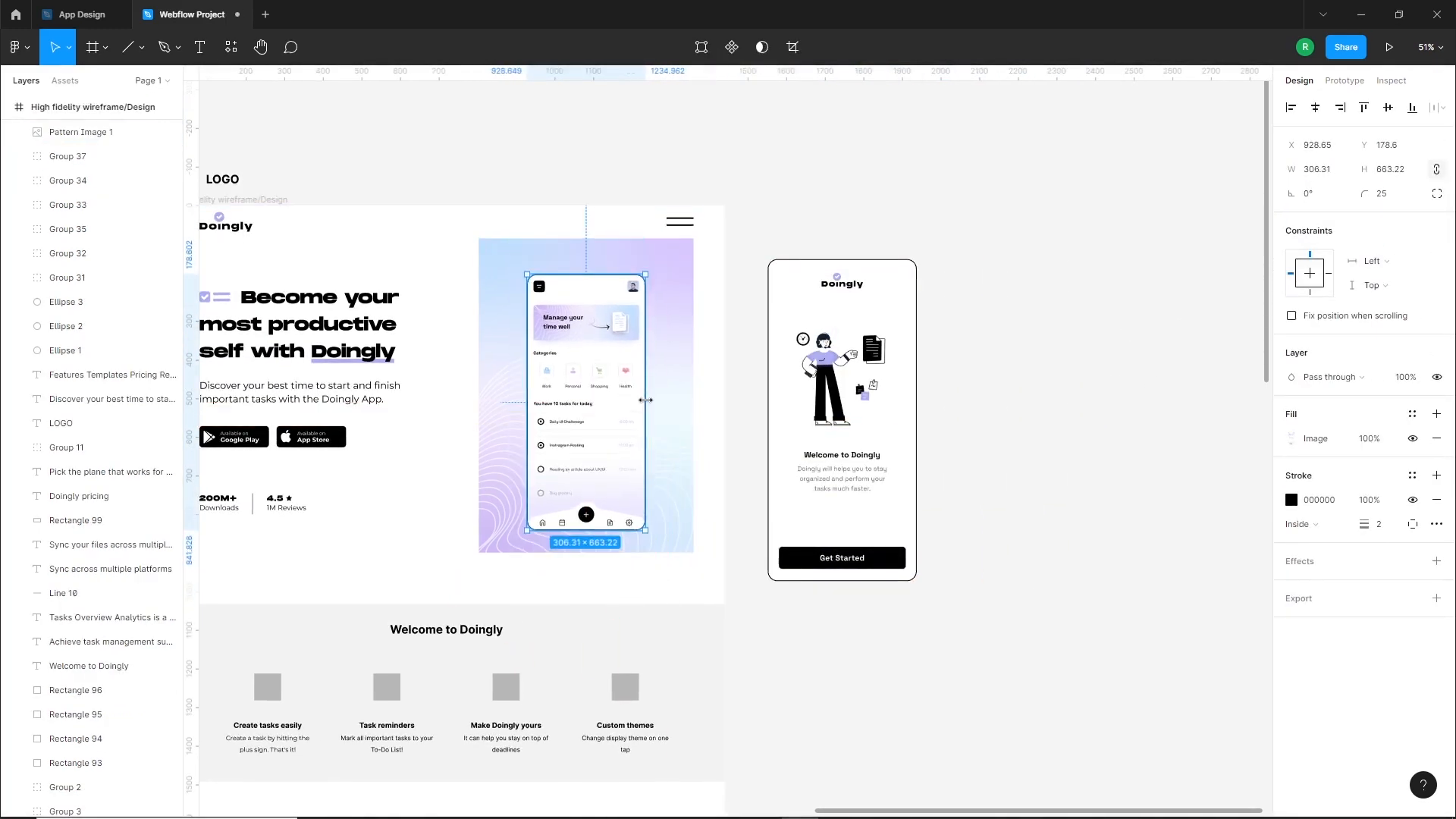
pyautogui.moveTo(832, 349); pyautogui.dragTo(968, 355)
pyautogui.moveTo(735, 391); pyautogui.dragTo(728, 382)
pyautogui.click(1318, 170)
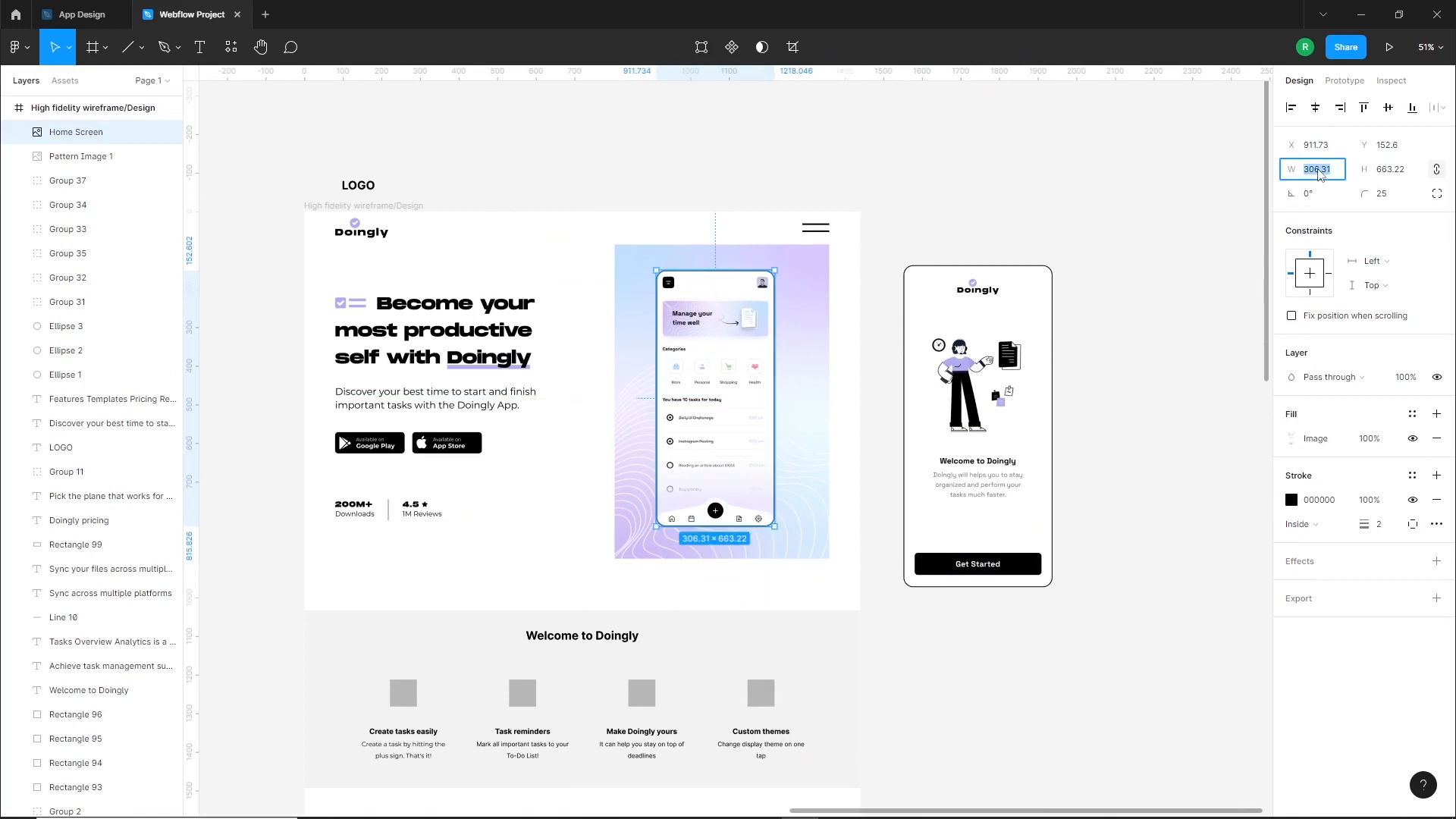
pyautogui.hotkey('shift', 'Down')
pyautogui.click(886, 320)
pyautogui.scroll(2, 658, 455)
pyautogui.moveTo(737, 414); pyautogui.dragTo(742, 424)
# Place the Welcome Screen over the gradient image's left edge, overlapping the Home Screen, and scale it to 263.67 px wide
pyautogui.moveTo(1120, 421); pyautogui.dragTo(622, 399)
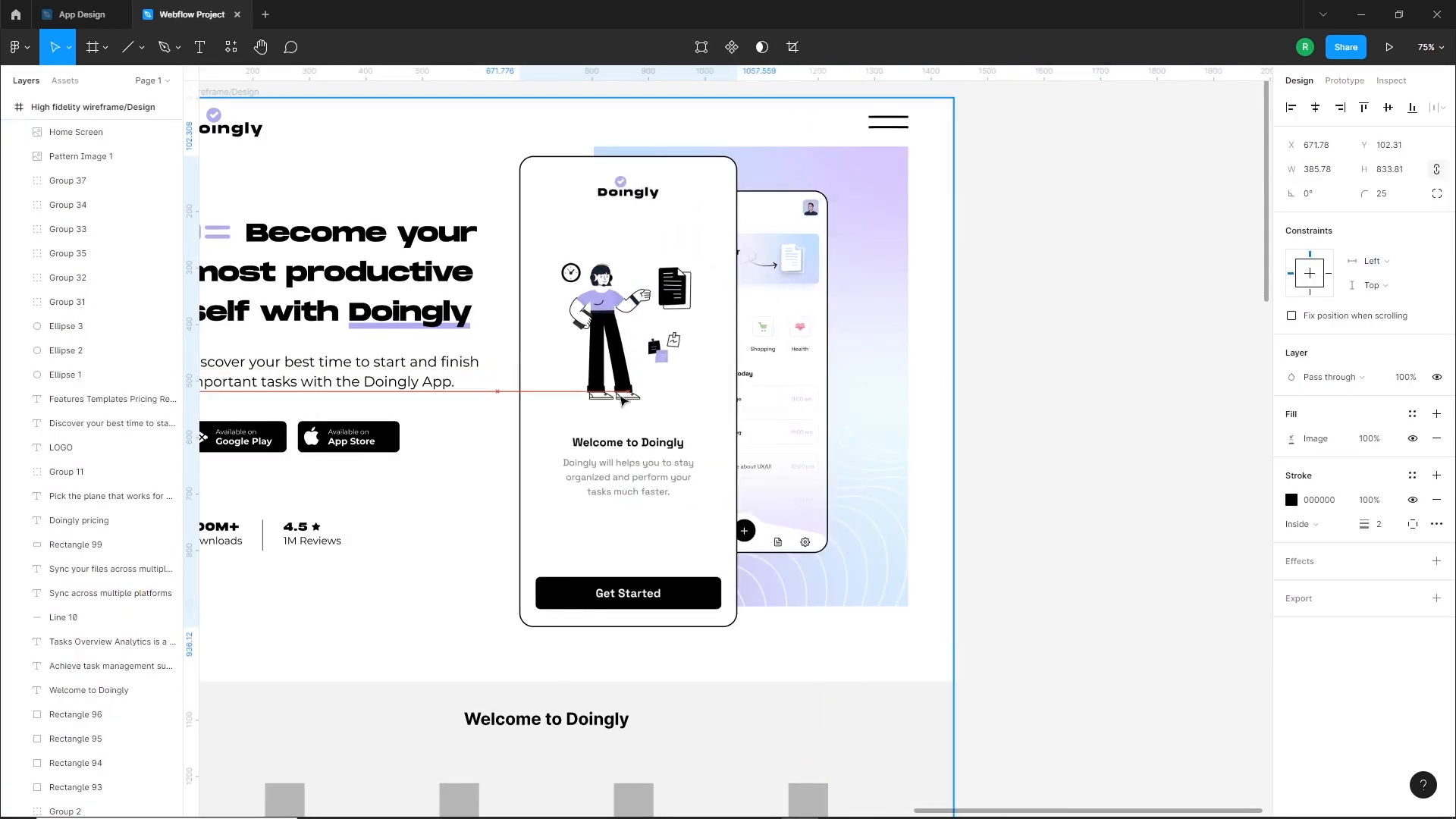
pyautogui.moveTo(737, 448)
pyautogui.mouseDown()
pyautogui.moveTo(699, 439)
pyautogui.moveTo(710, 436)
pyautogui.mouseUp()
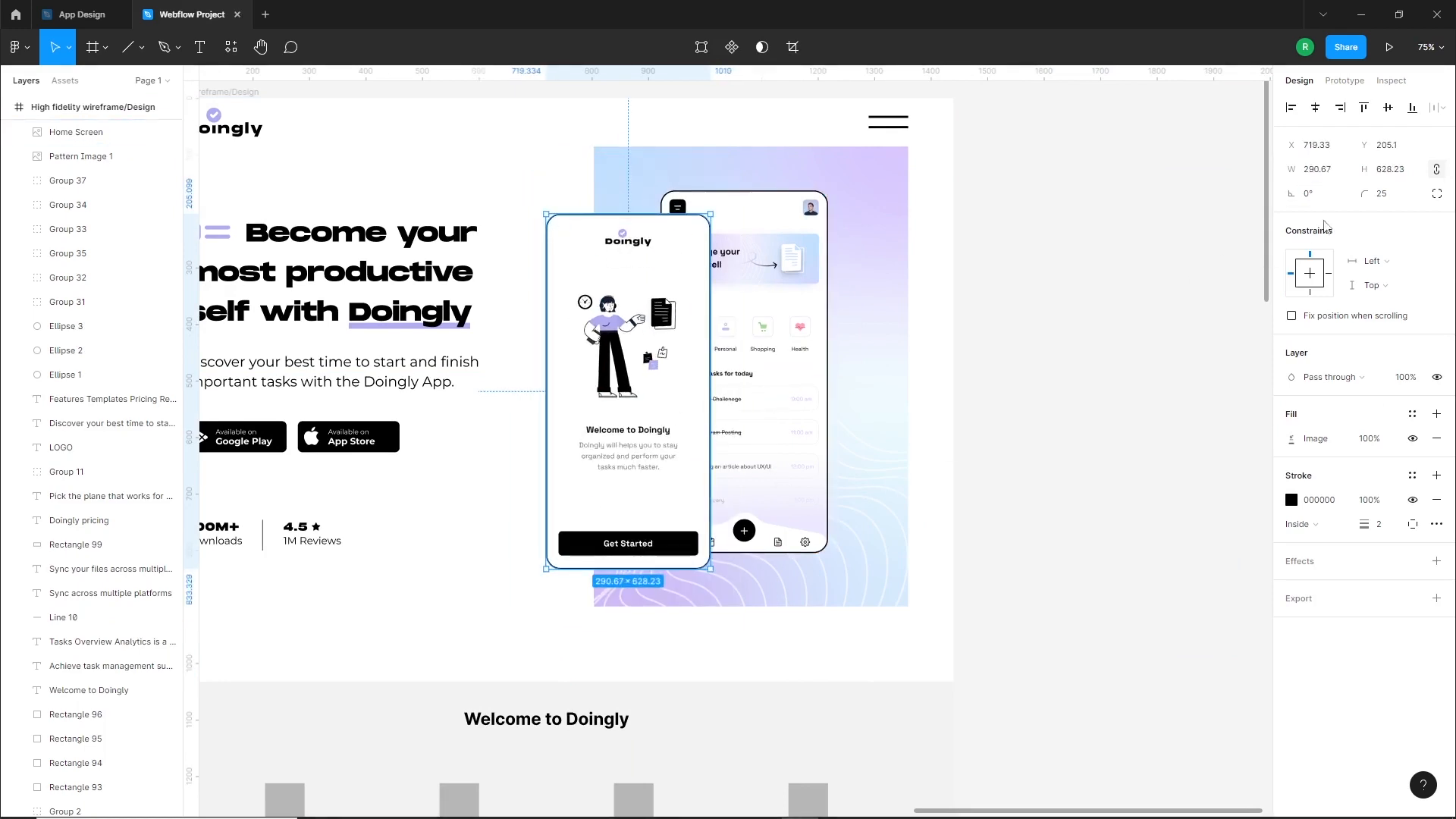
pyautogui.hotkey('shift', 'Down')
pyautogui.hotkey('shift', 'Down')
pyautogui.hotkey('shift', 'Down')
pyautogui.press('Up')
pyautogui.press('Up')
pyautogui.press('Up')
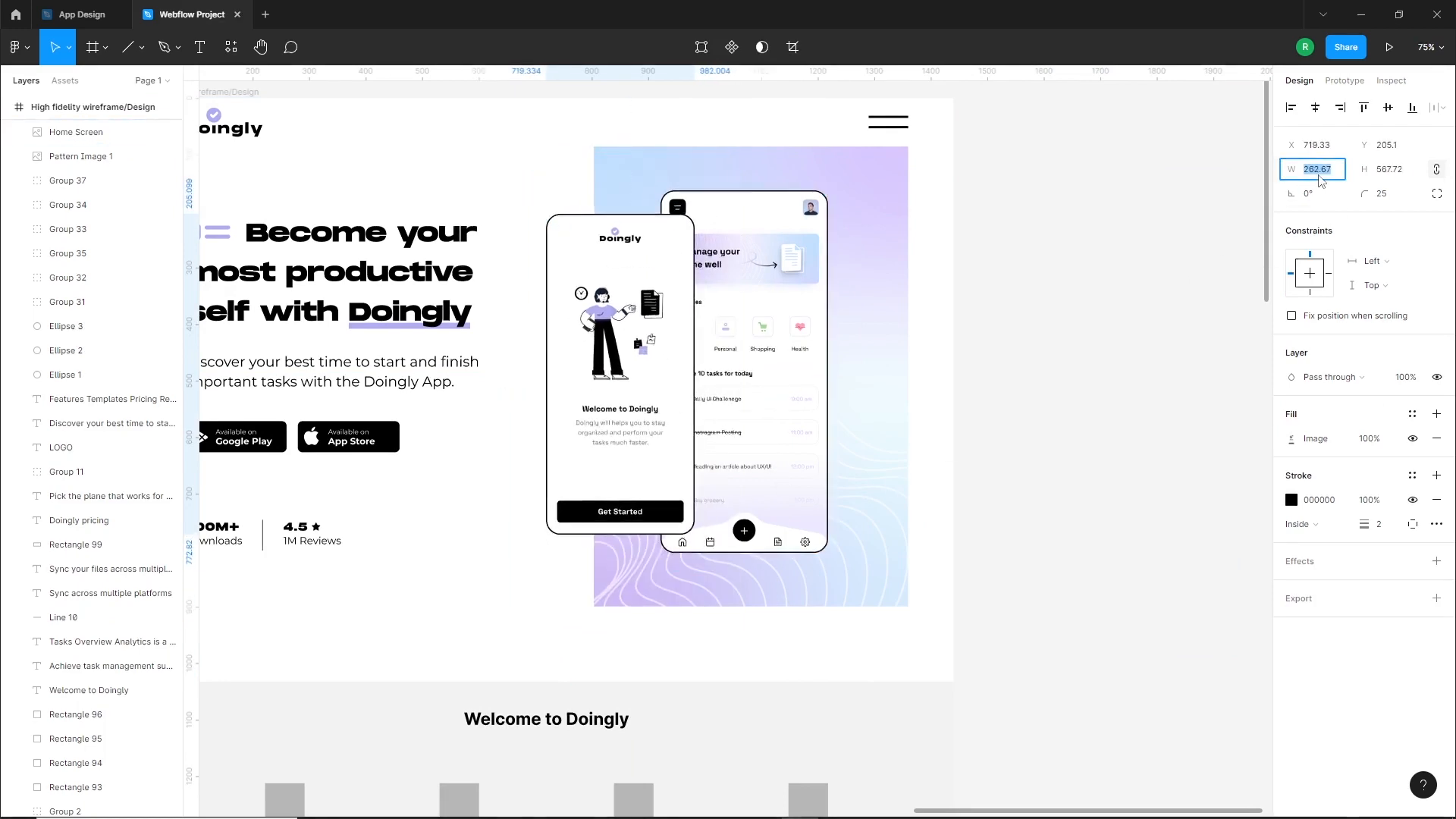
pyautogui.moveTo(672, 370); pyautogui.dragTo(666, 365)
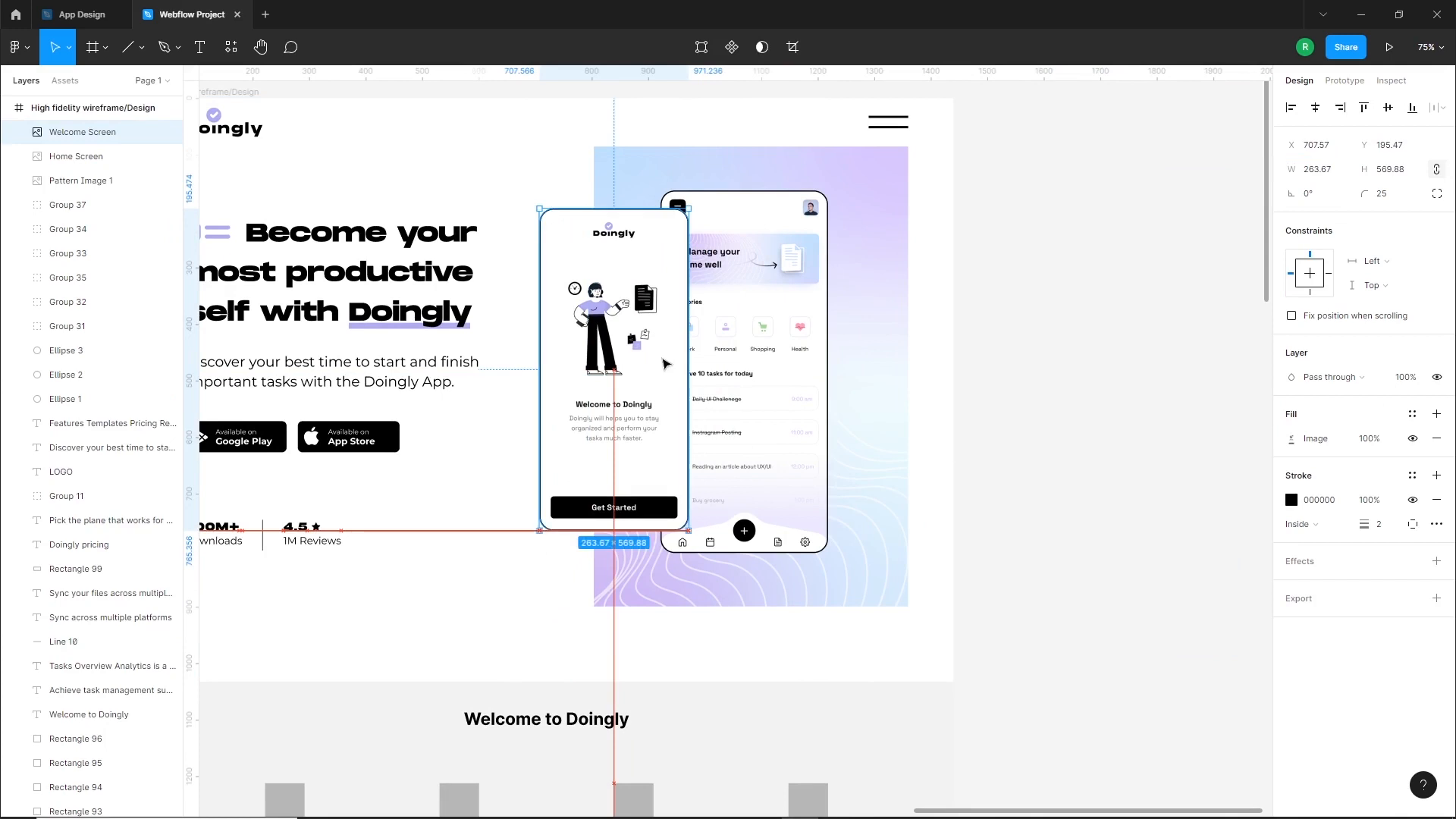
# Bring the Home Screen in front of the Welcome Screen and nudge it slightly left
pyautogui.click(865, 370)
pyautogui.click(772, 370)
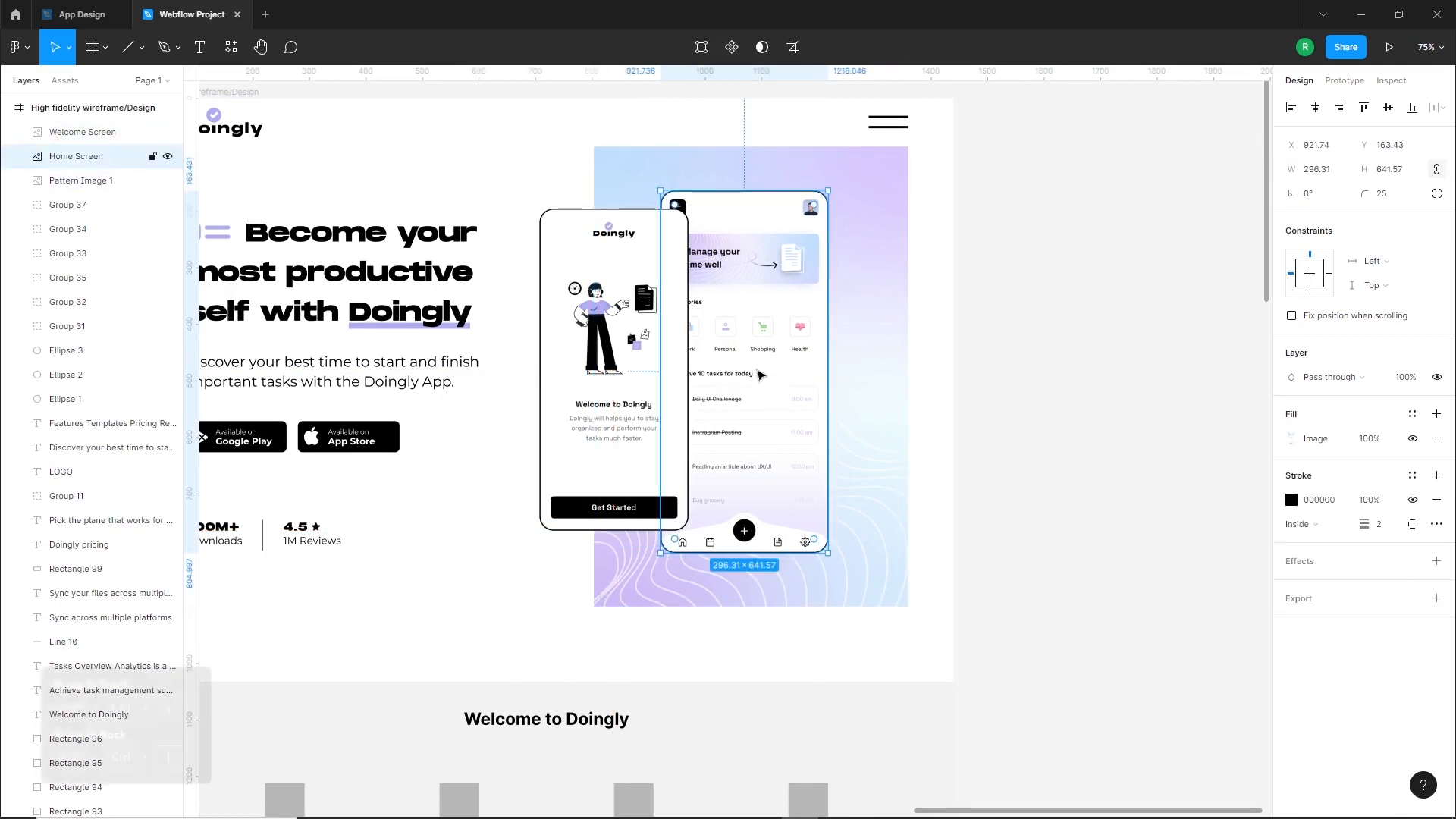
pyautogui.hotkey('ctrl', 'shift', ']')
pyautogui.click(1062, 468)
pyautogui.click(763, 419)
pyautogui.press('Left')
pyautogui.press('Left')
# Shift both app screens together to the right over the gradient image and centre them vertically on it
pyautogui.click(1021, 423)
pyautogui.click(751, 391)
pyautogui.keyDown('shift'); pyautogui.click(633, 341); pyautogui.keyUp('shift')
pyautogui.moveTo(750, 396); pyautogui.dragTo(787, 399)
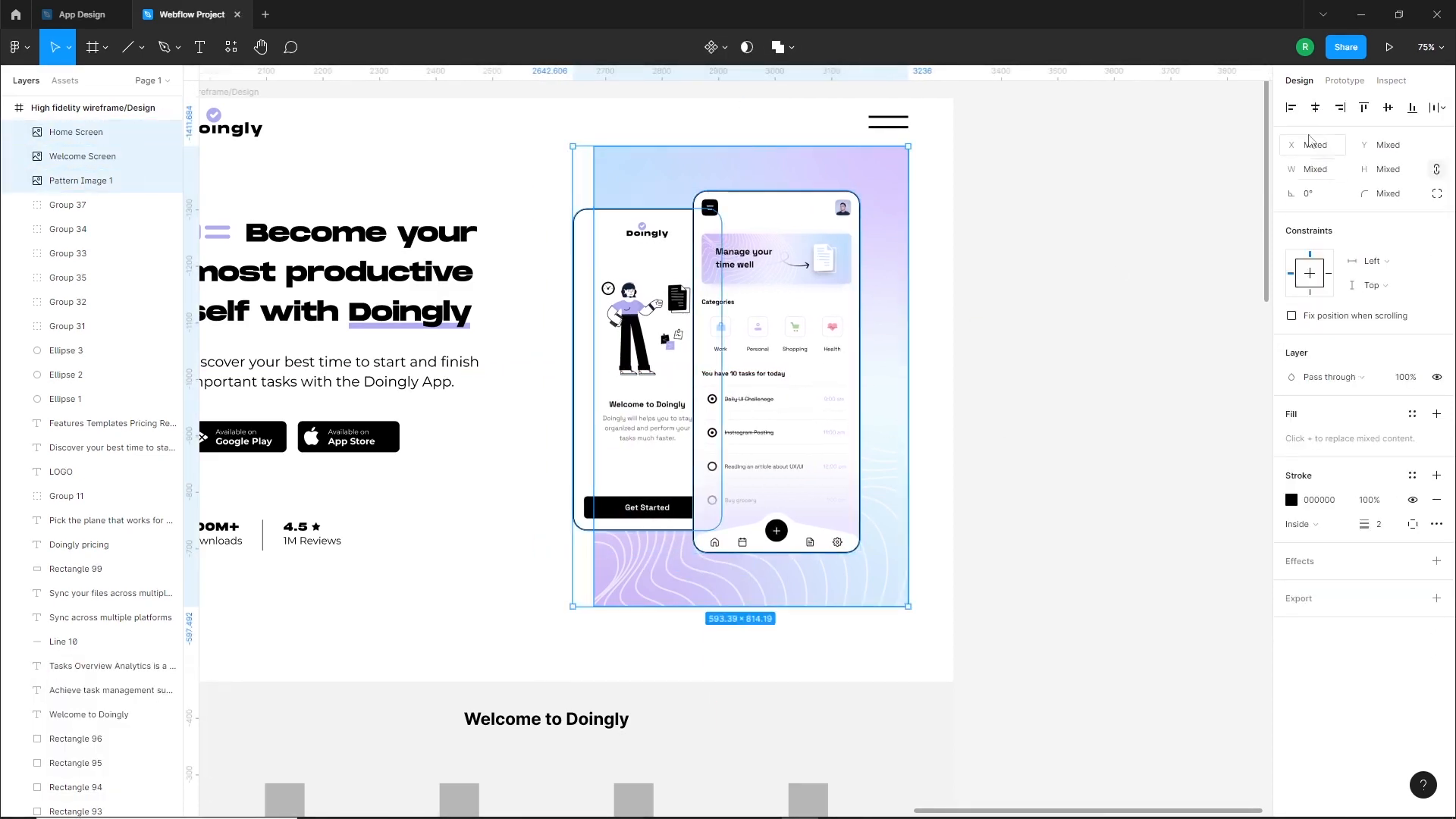
pyautogui.click(1024, 324)
# Draw a rectangle of about 294 × 580 px over the Home Screen, extending slightly past its left edge
pyautogui.moveTo(1070, 395); pyautogui.dragTo(1127, 398)
pyautogui.scroll(5, 779, 355)
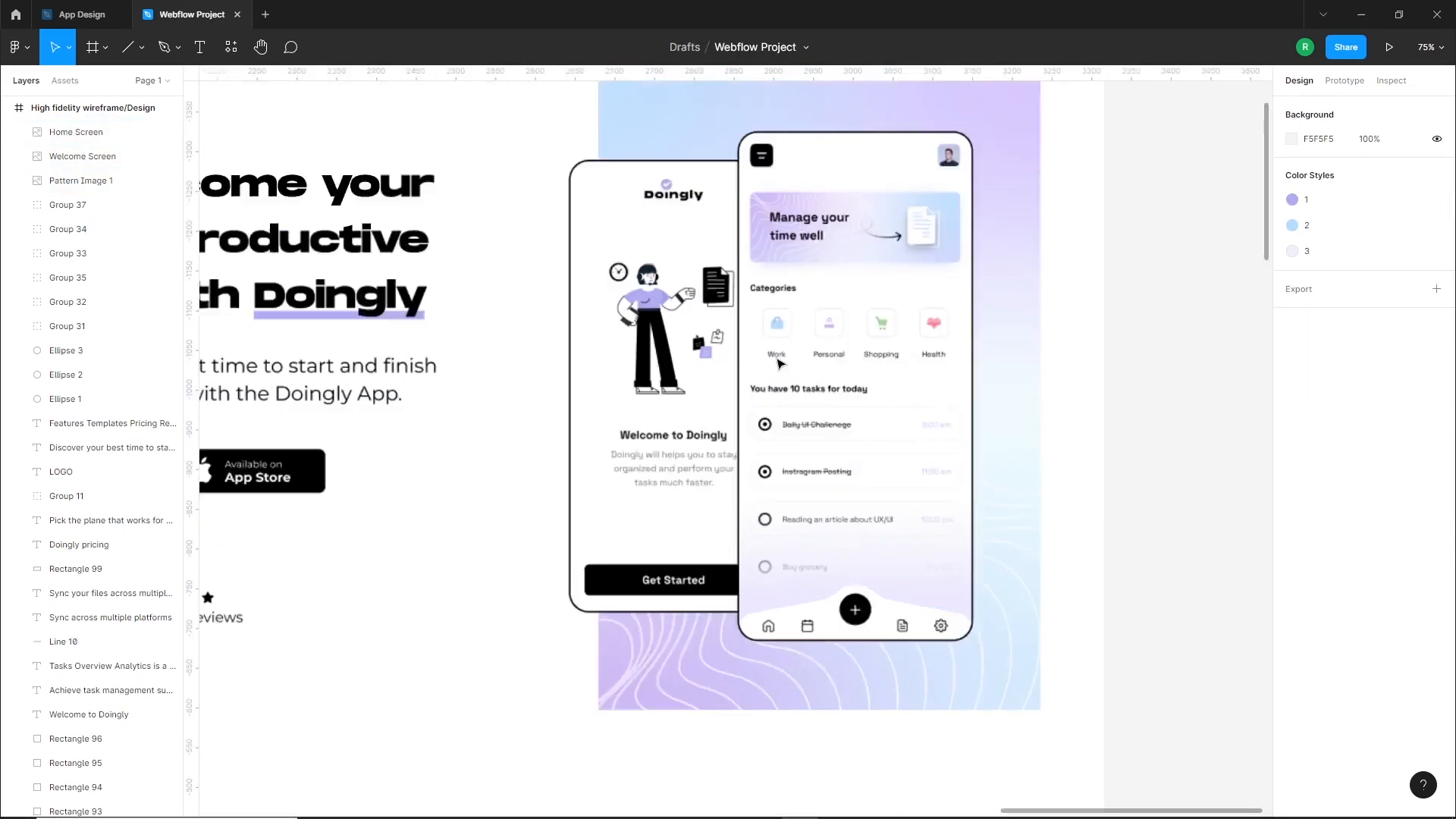
pyautogui.scroll(-4, 737, 553)
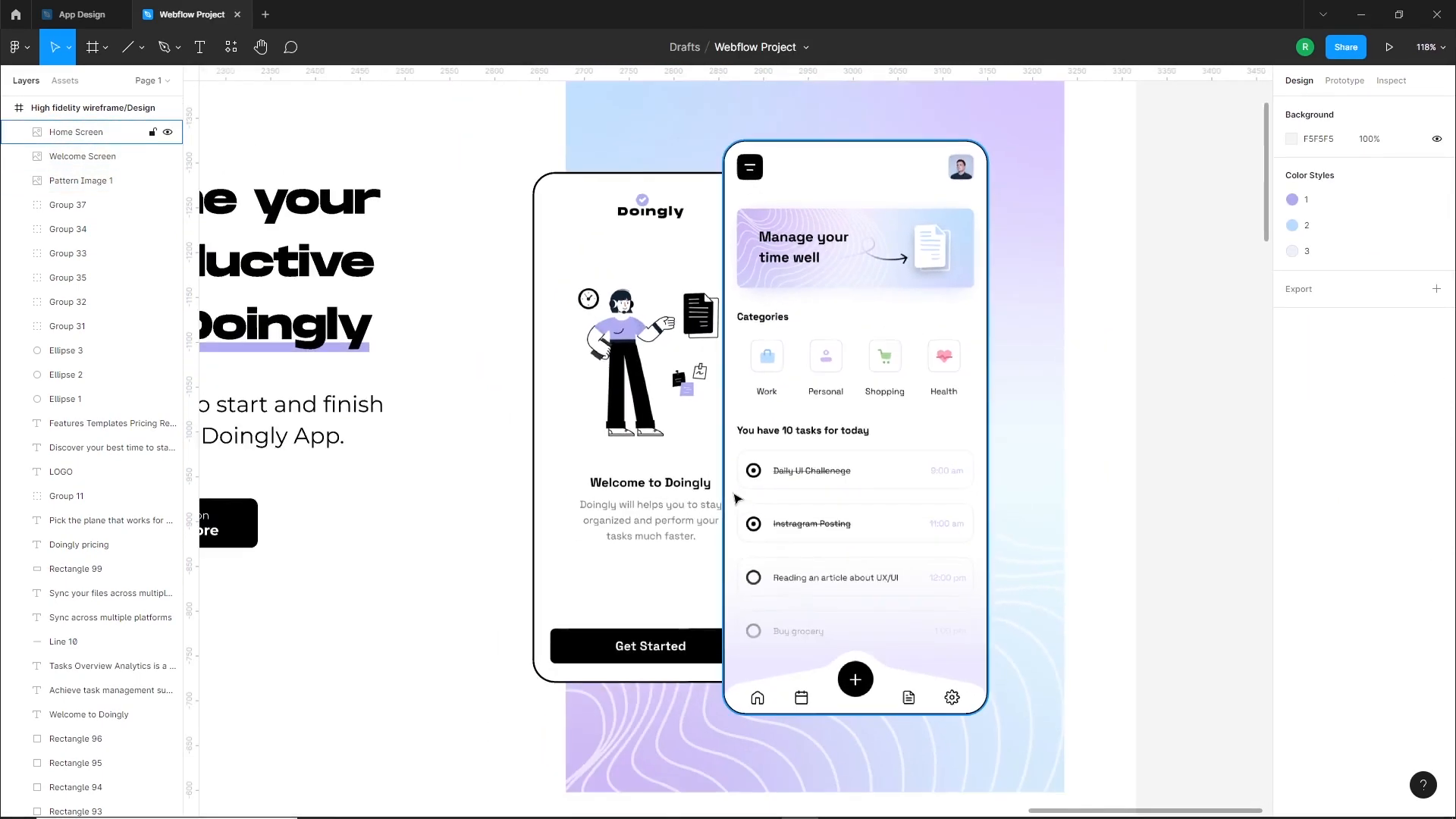
pyautogui.click(143, 47)
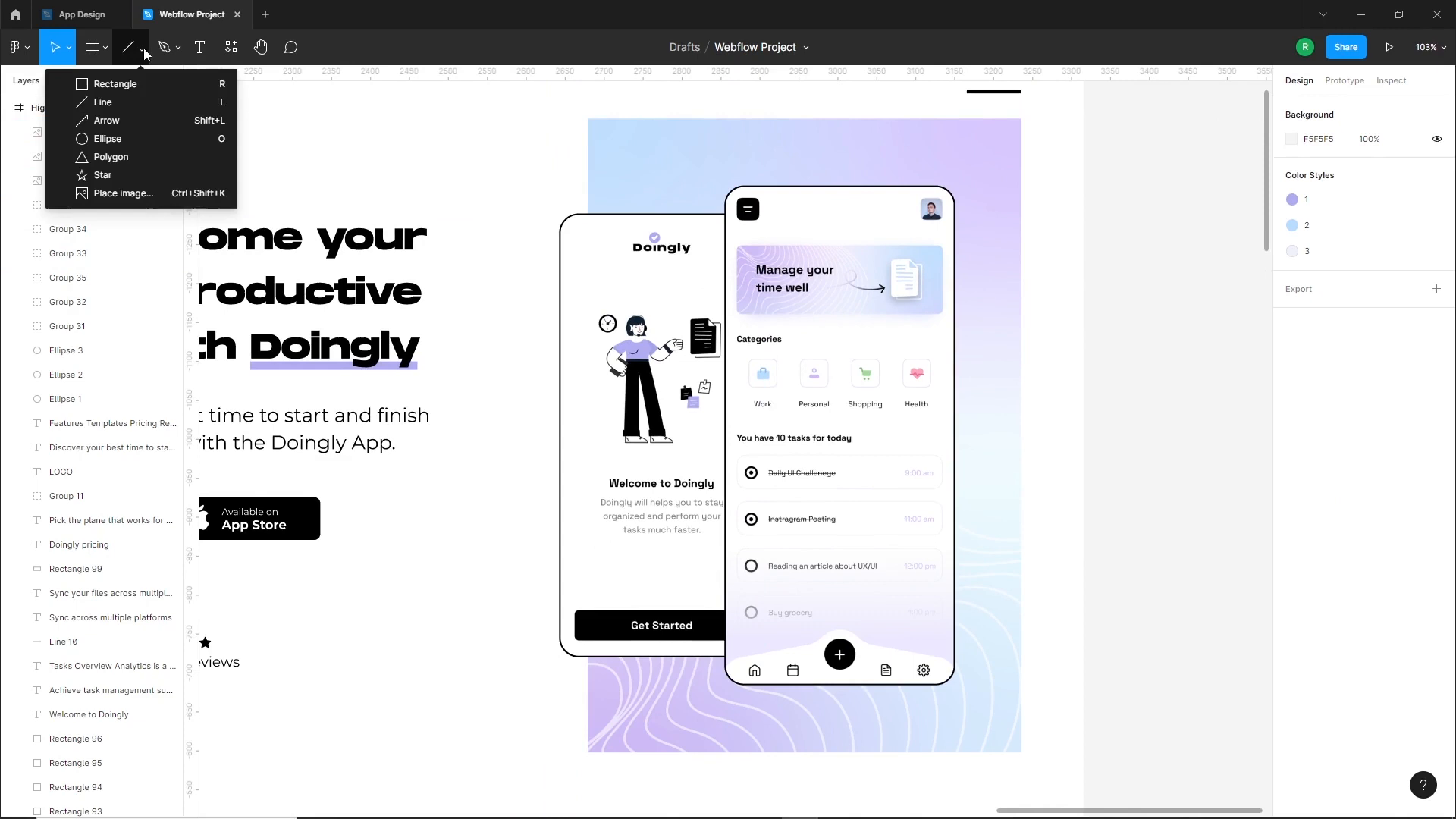
pyautogui.click(91, 82)
pyautogui.moveTo(703, 205); pyautogui.dragTo(932, 659)
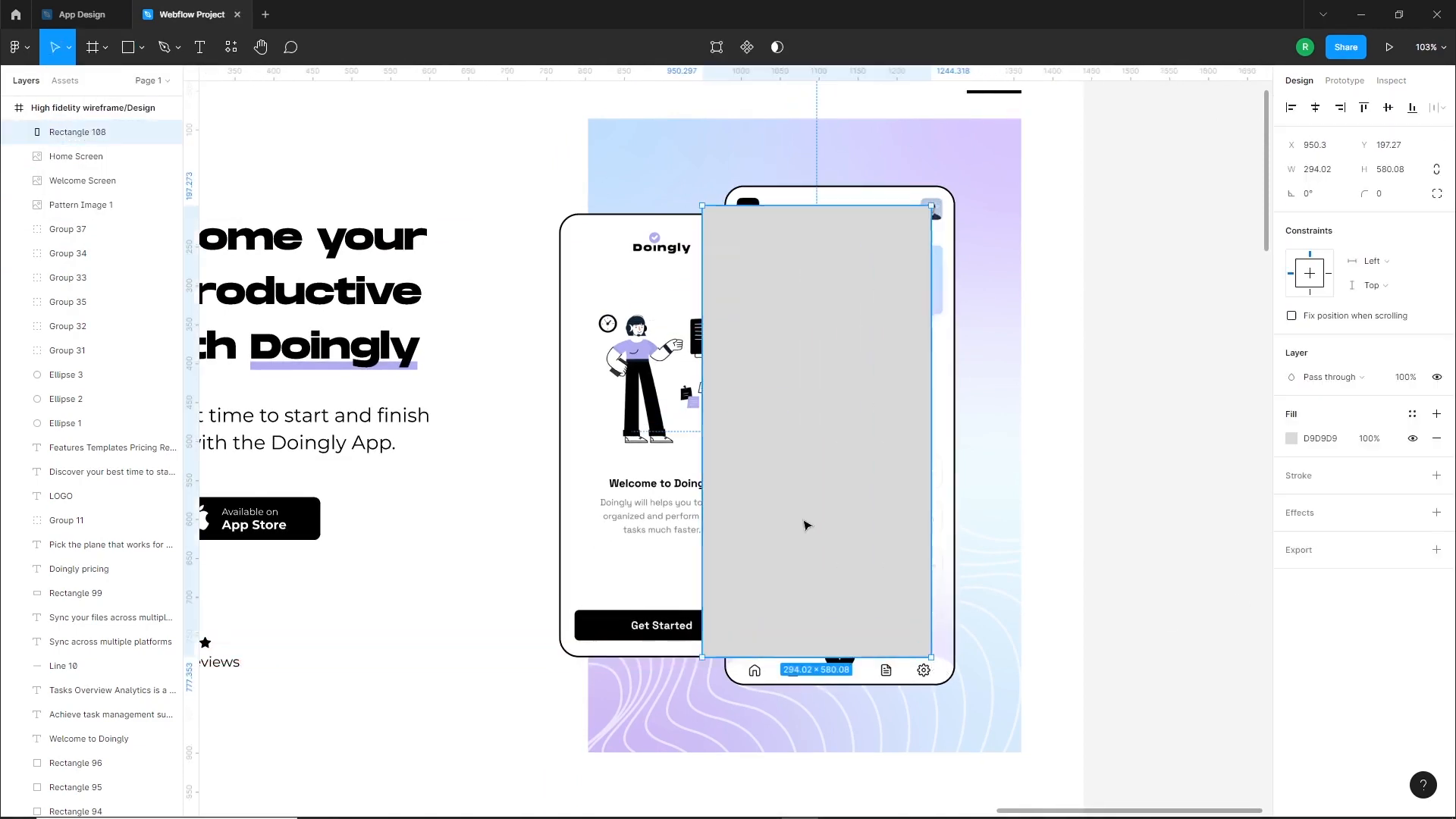
# Fill the new rectangle with black 000000 and set its corner radius to 20
pyautogui.click(1292, 439)
pyautogui.moveTo(1126, 548); pyautogui.dragTo(1084, 633)
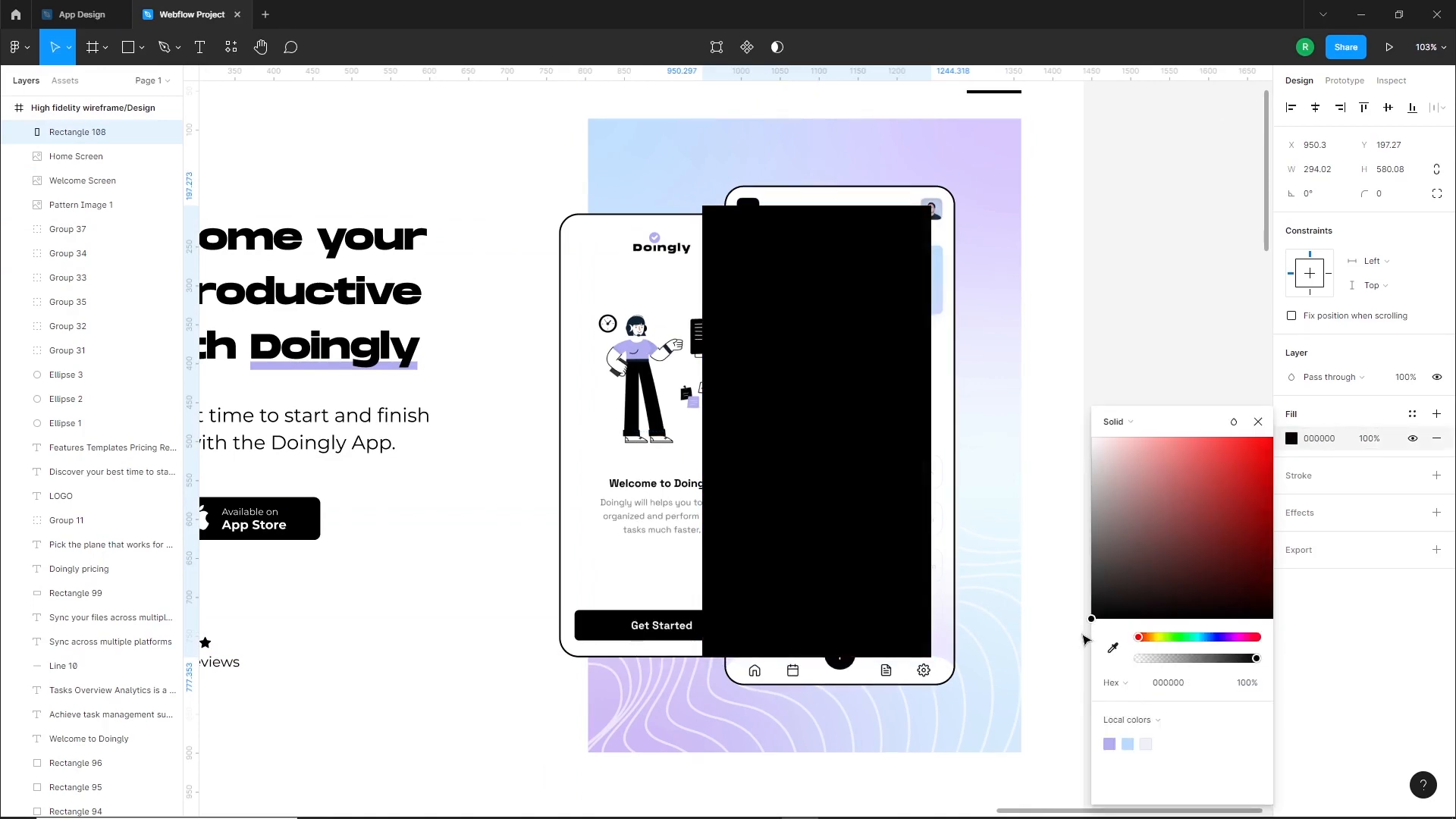
pyautogui.click(1058, 539)
pyautogui.click(883, 489)
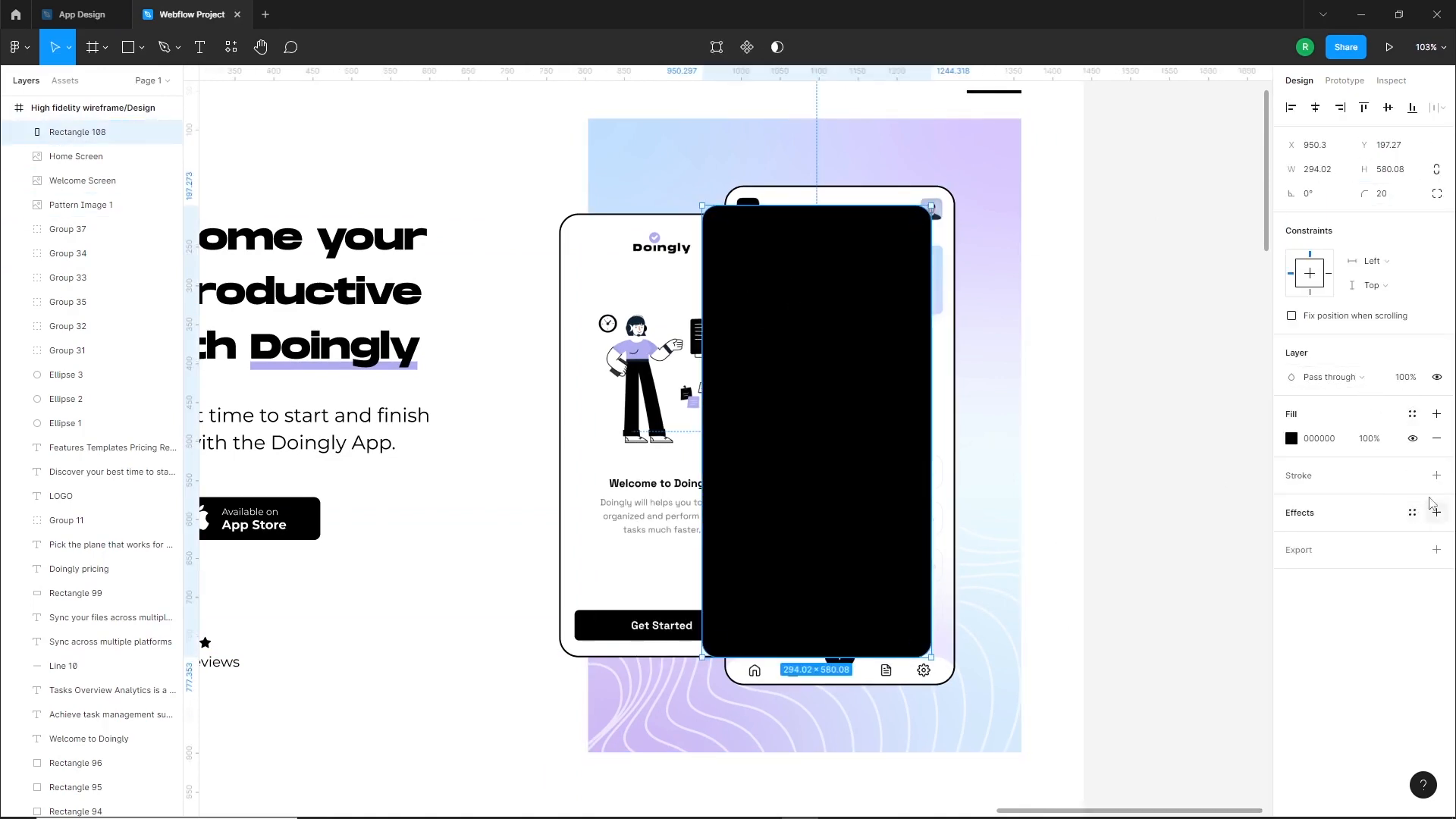
# Add a Layer blur effect to the black rectangle and set its blur to 54
pyautogui.click(1433, 513)
pyautogui.click(1335, 538)
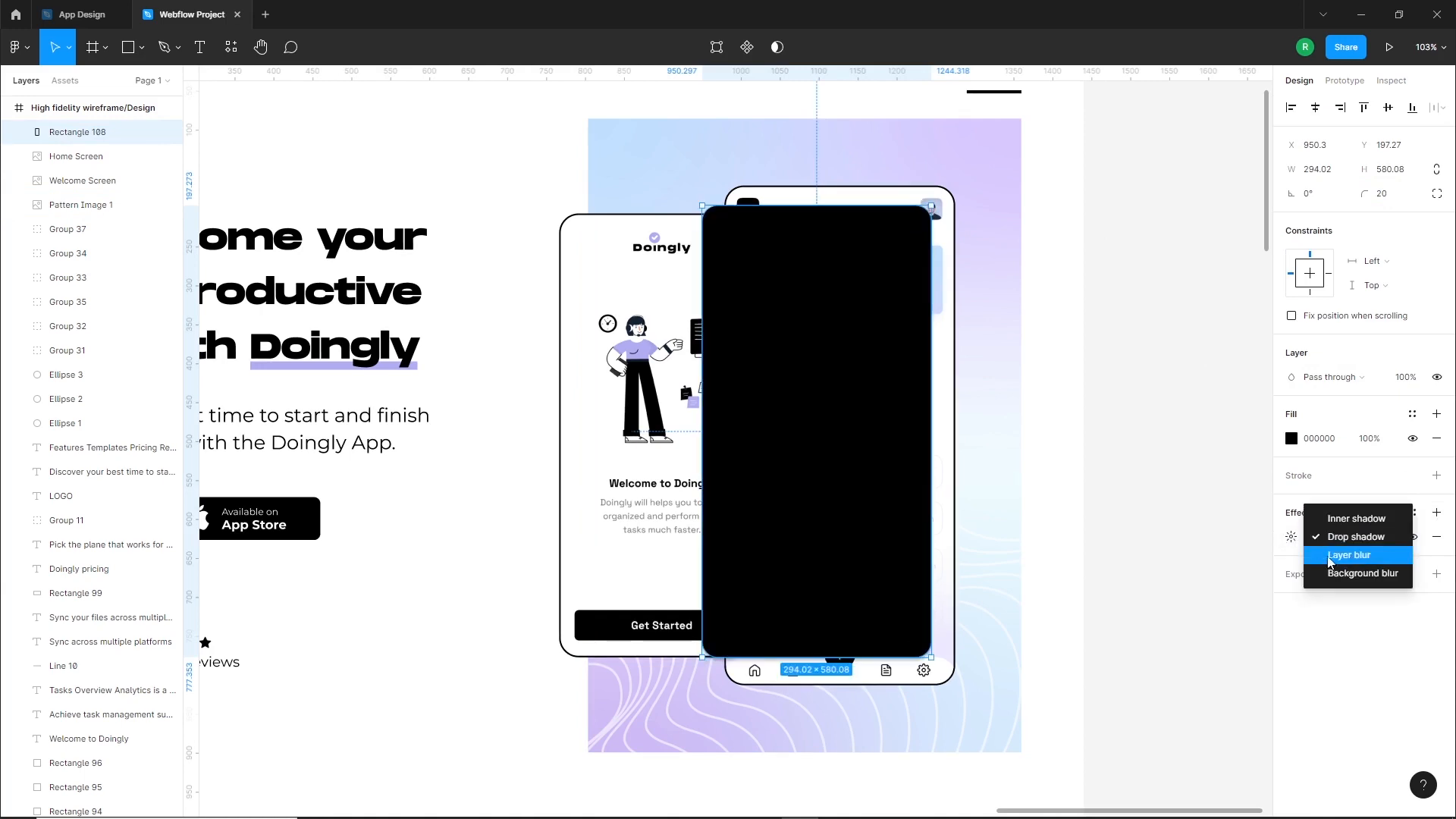
pyautogui.click(1347, 556)
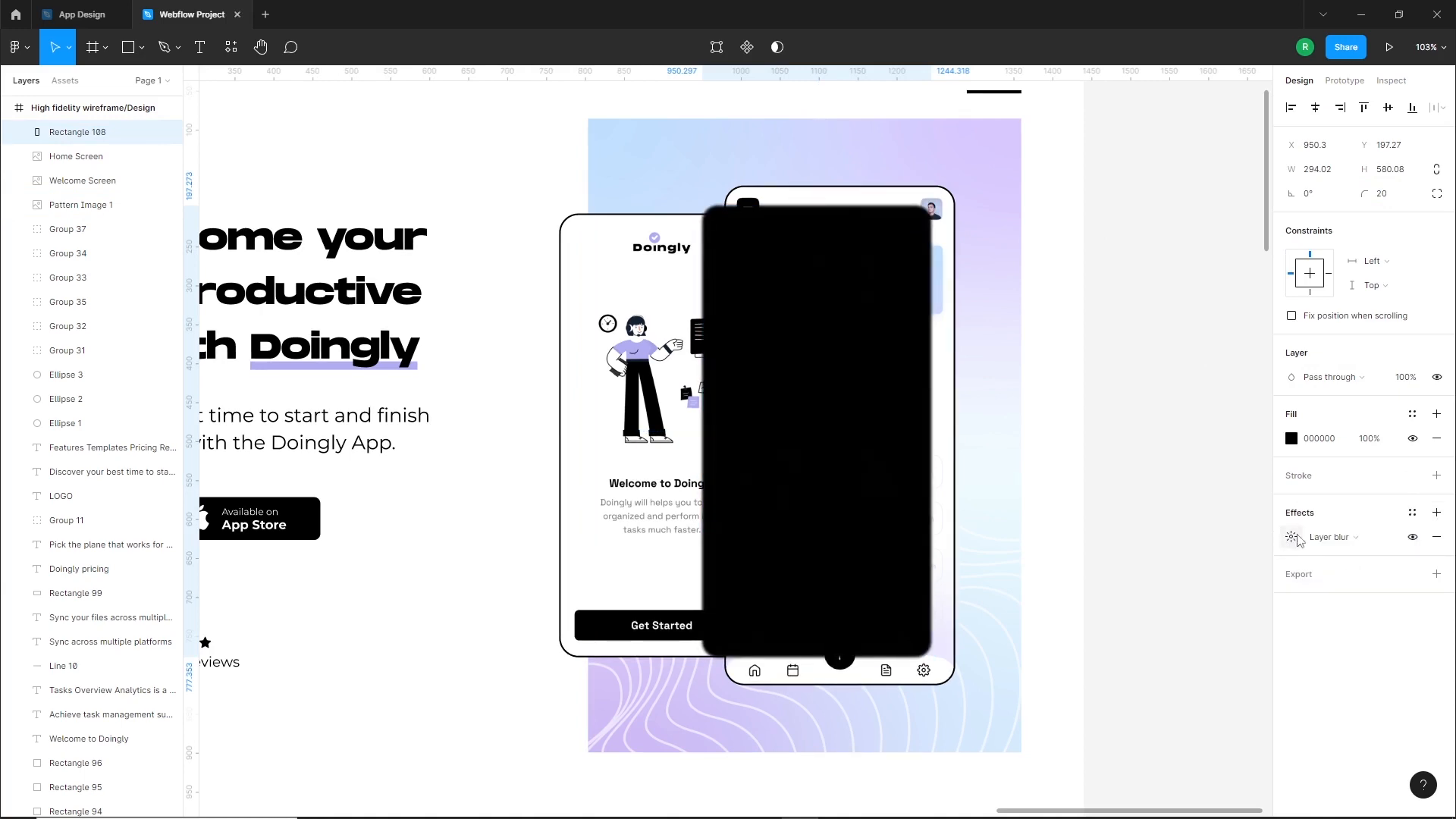
pyautogui.click(1294, 538)
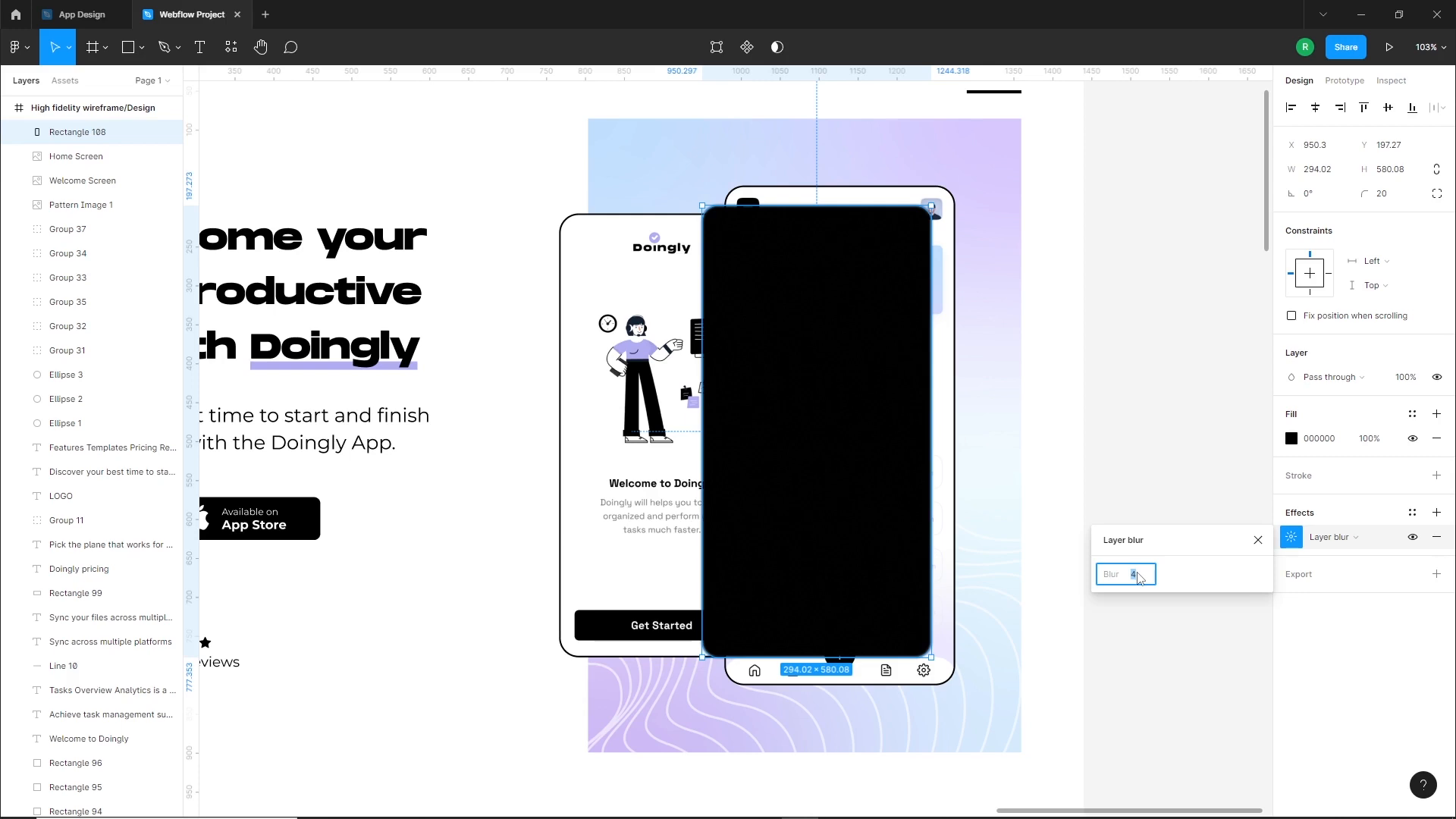
pyautogui.press('Return')
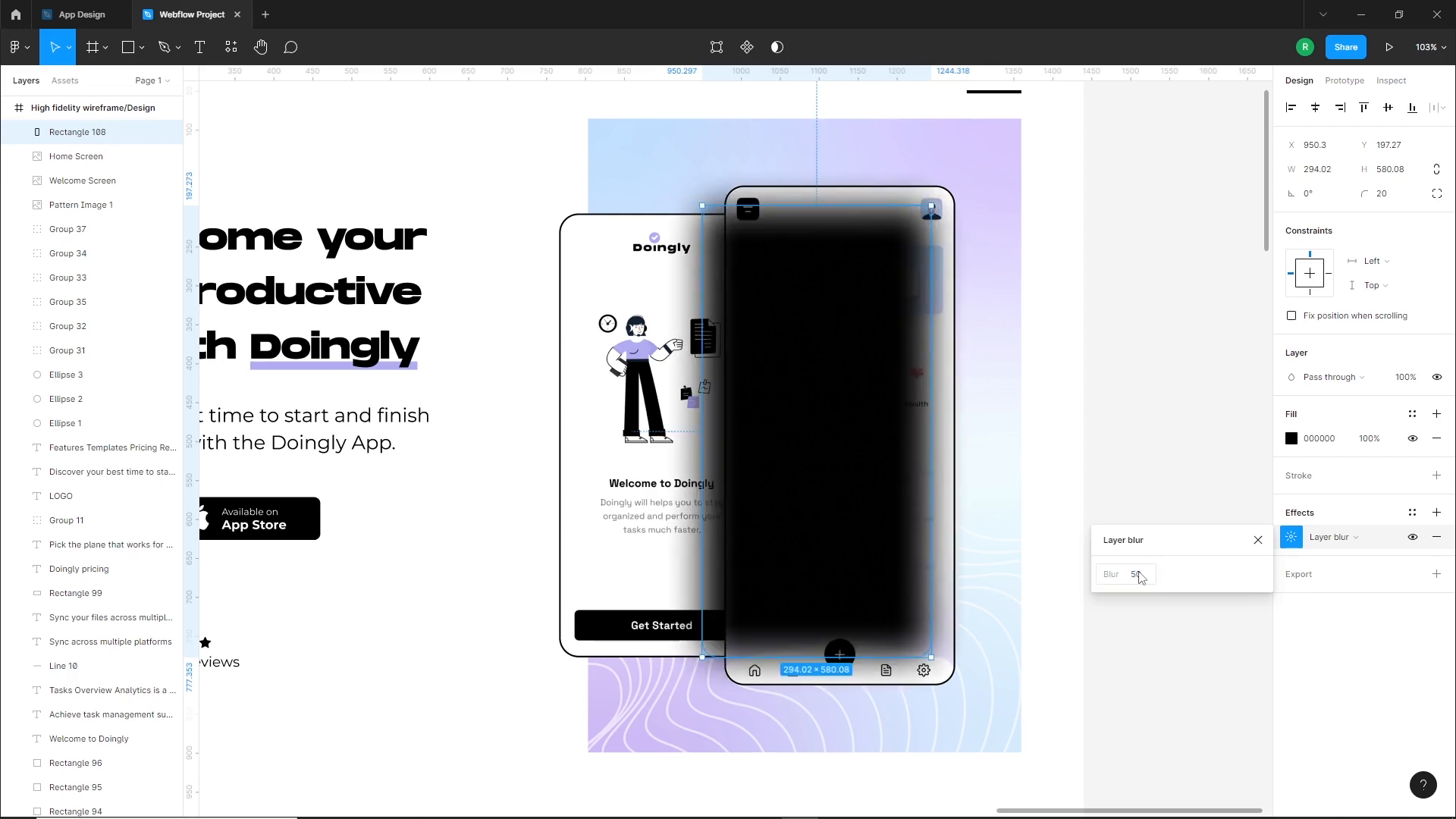
pyautogui.click(1141, 573)
pyautogui.press('Up')
pyautogui.press('Up')
pyautogui.press('Up')
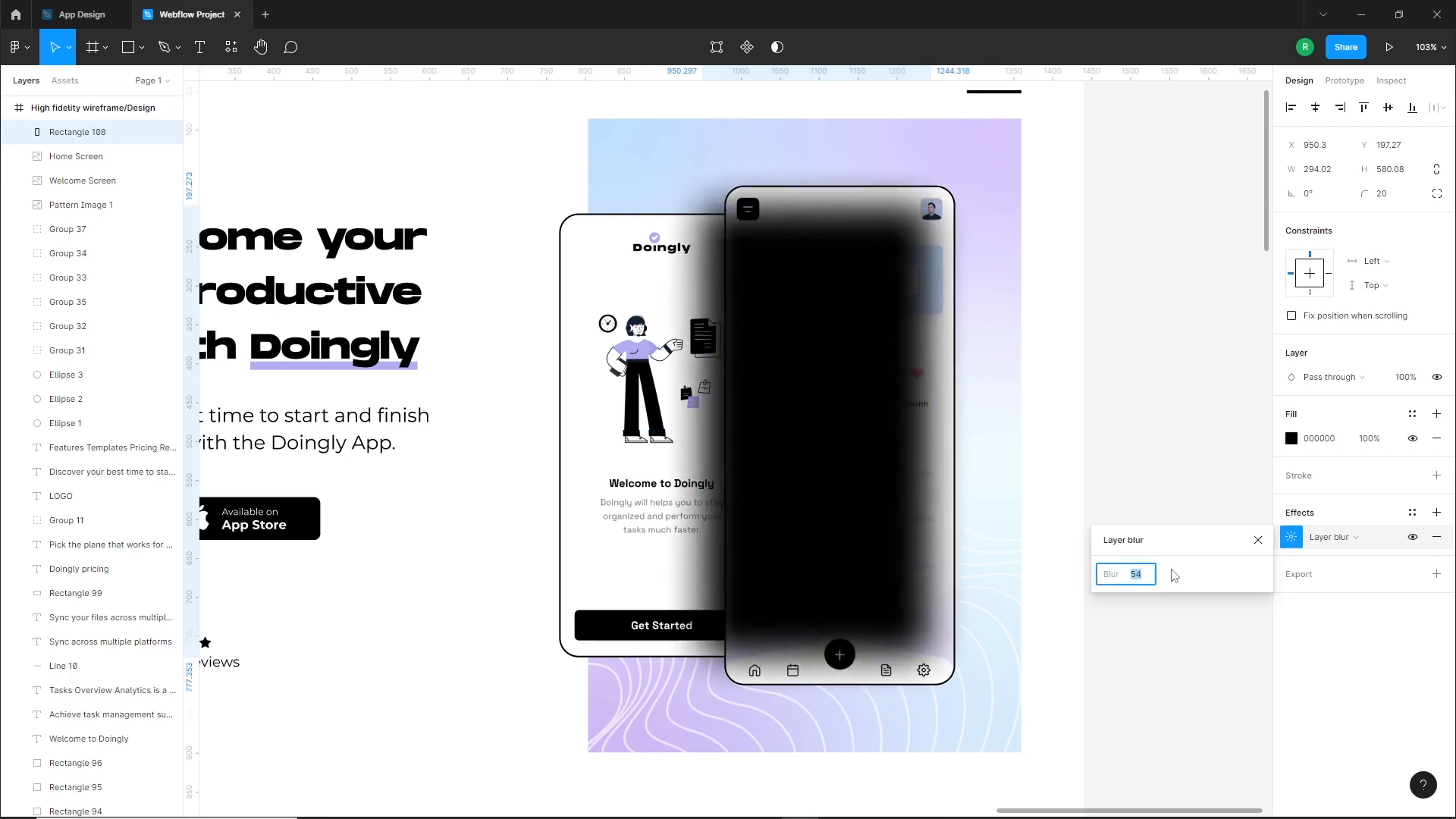
# Soften the blurred rectangle into a shadow by changing its fill to 08081B at 18% opacity
pyautogui.click(1291, 440)
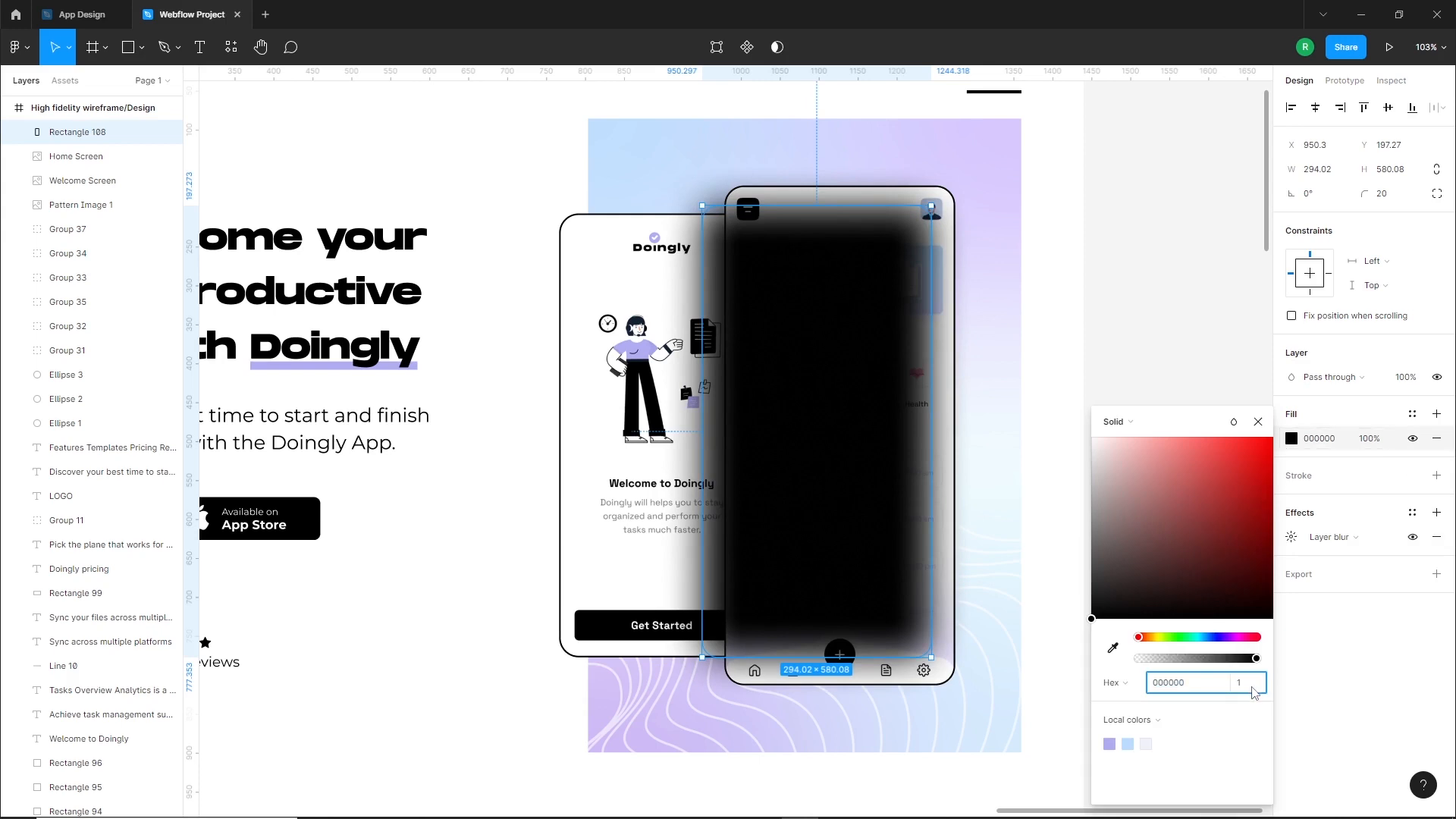
pyautogui.press('Return')
pyautogui.click(1218, 637)
pyautogui.click(1220, 599)
pyautogui.moveTo(1220, 604); pyautogui.dragTo(1221, 605)
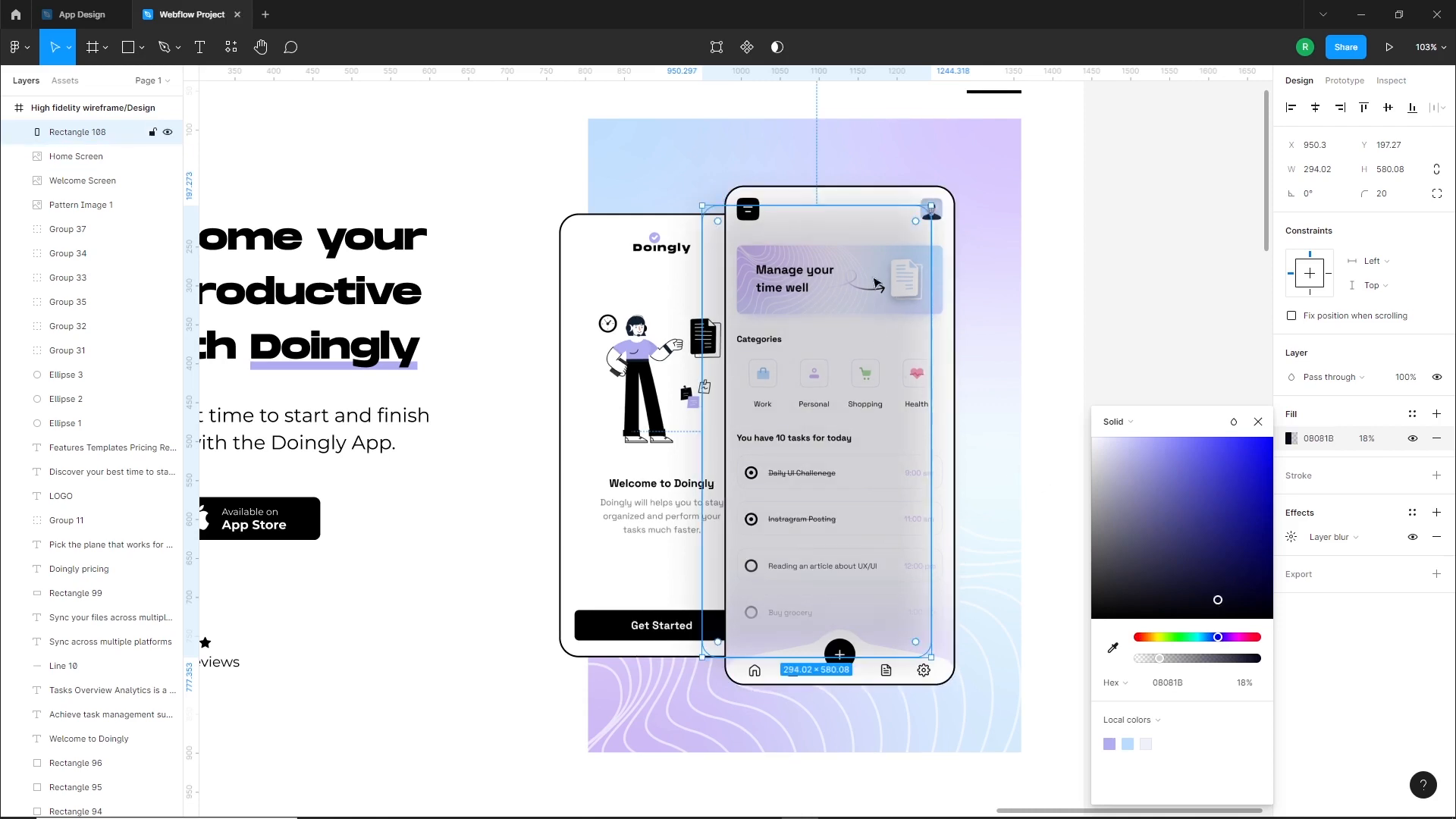
# Bring the Home Screen in front of the blurred shadow rectangle
pyautogui.click(862, 196)
pyautogui.hotkey('ctrl', 'shift', ']')
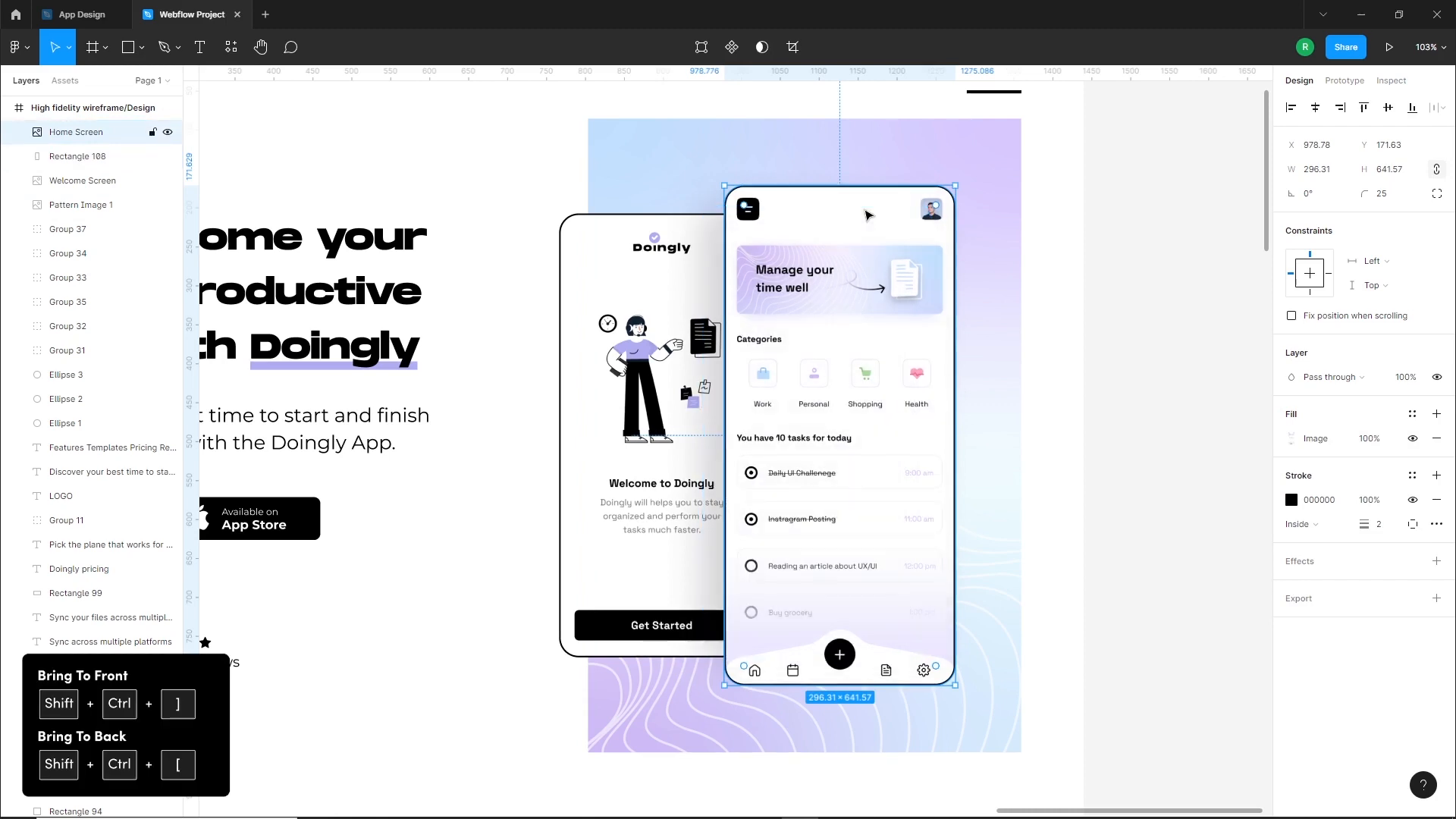
pyautogui.press('Escape')
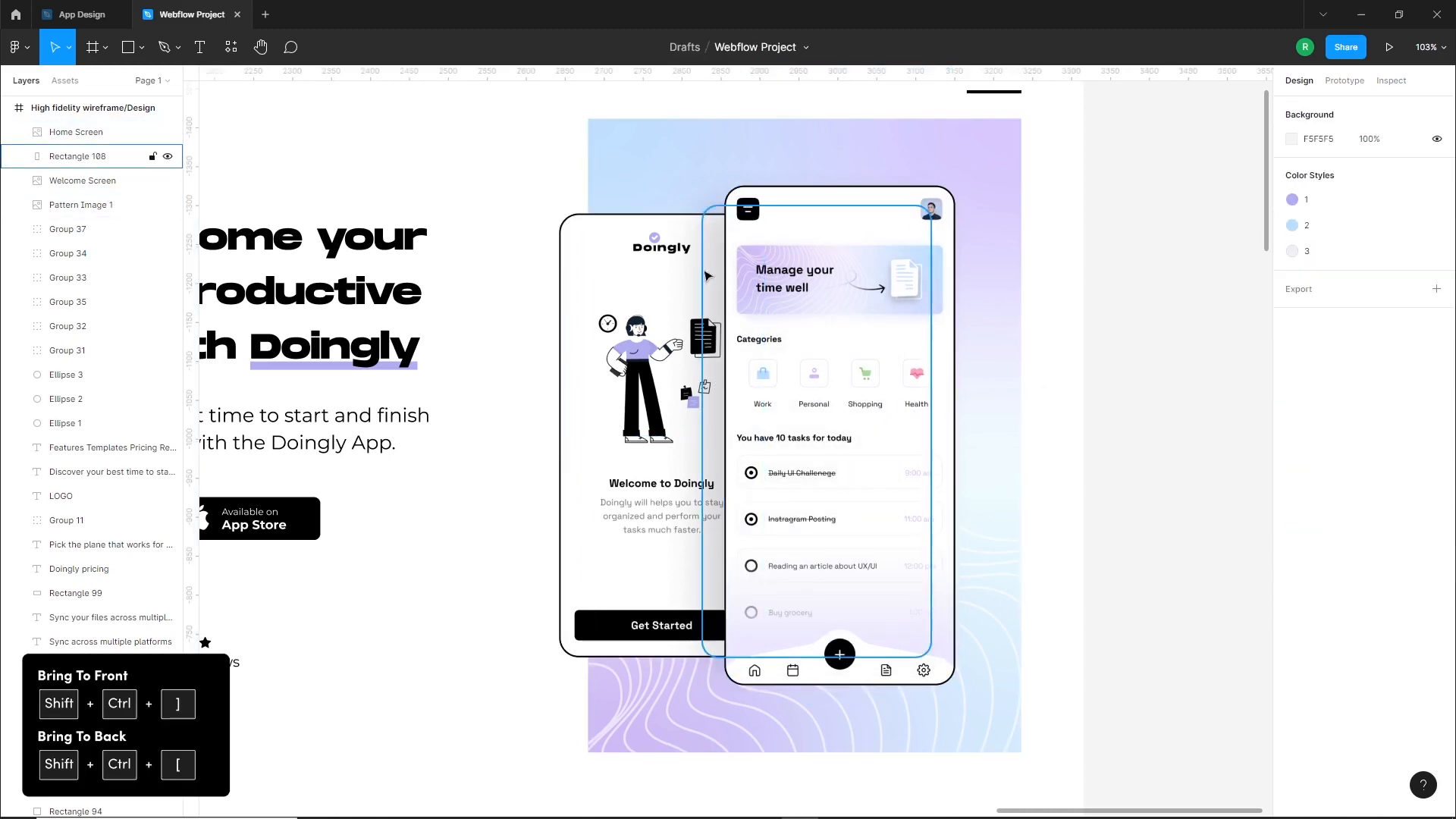
# Duplicate the blurred shadow rectangle over the Welcome Screen and enlarge it to about 236 by 530
pyautogui.moveTo(508, 530); pyautogui.dragTo(641, 517)
pyautogui.keyDown('alt'); pyautogui.moveTo(831, 443); pyautogui.dragTo(663, 436); pyautogui.keyUp('alt')
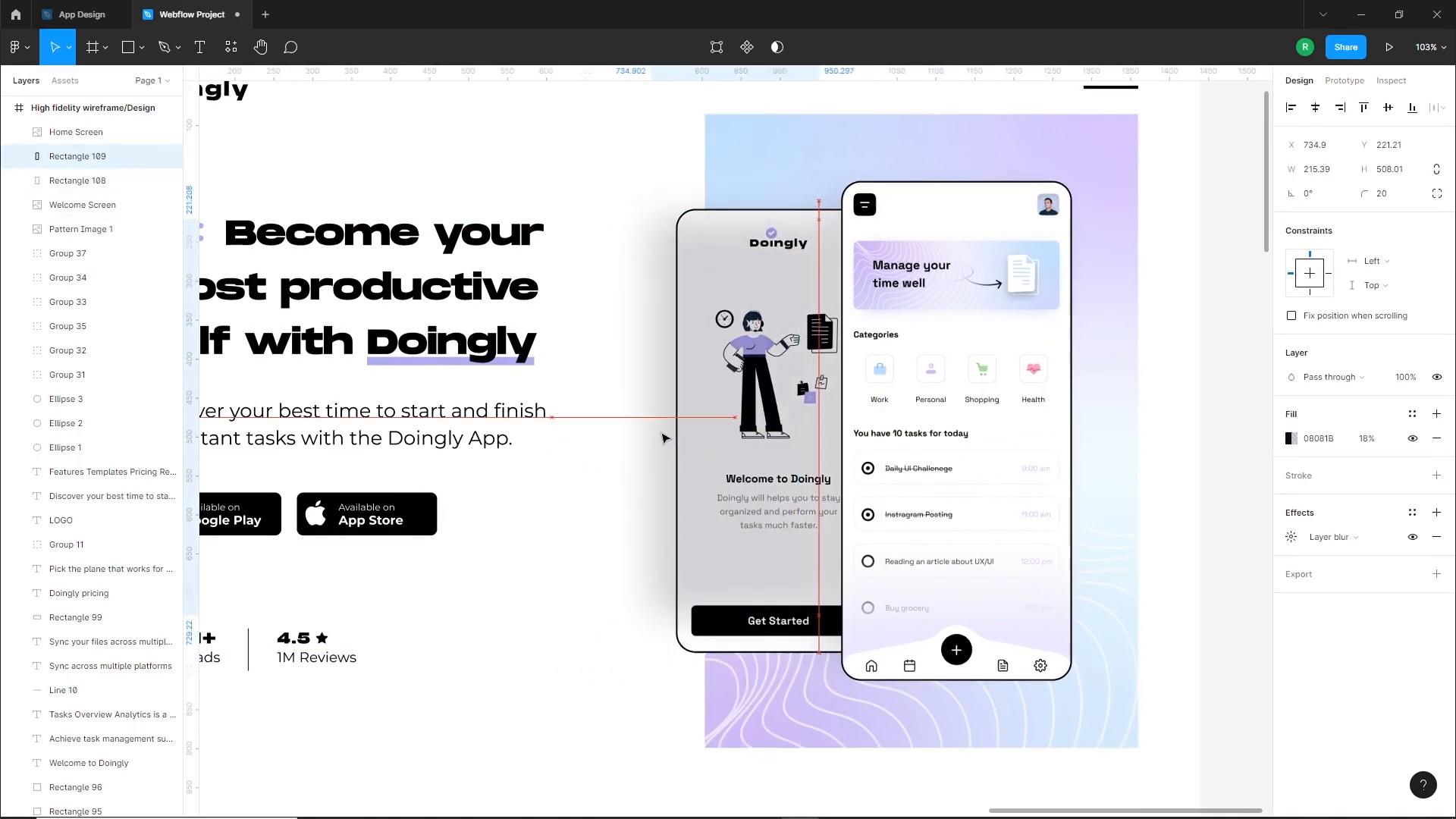
pyautogui.moveTo(744, 615); pyautogui.dragTo(747, 632)
# Bring the Welcome Screen, the Home Screen and the Home Screen's shadow in front of the duplicated shadow rectangle
pyautogui.click(804, 413)
pyautogui.keyDown('shift'); pyautogui.click(928, 227); pyautogui.keyUp('shift')
pyautogui.keyDown('shift'); pyautogui.click(835, 217); pyautogui.keyUp('shift')
pyautogui.hotkey('ctrl', ']')
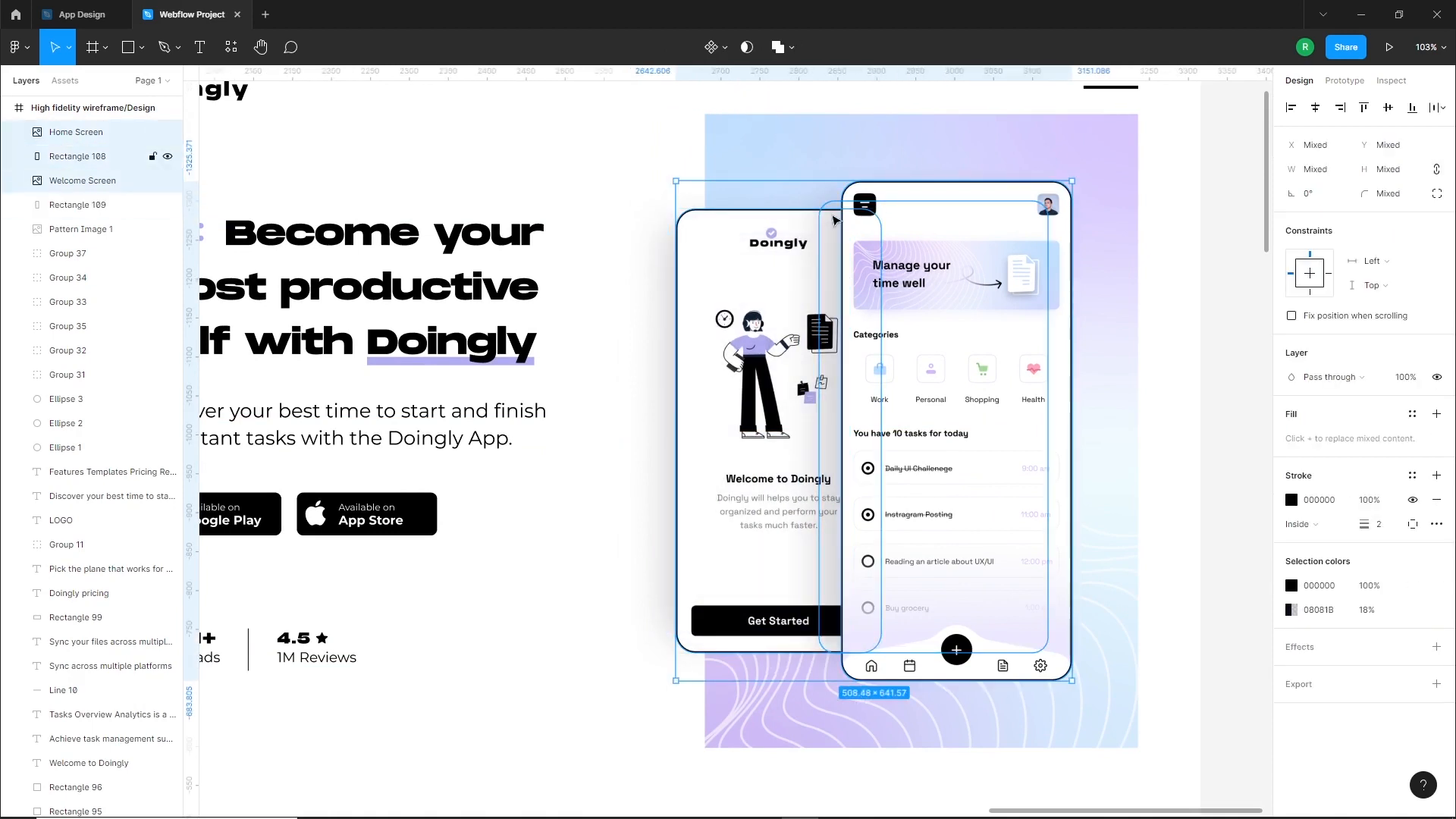
# Lower the fill opacity of the shadow rectangle behind the Welcome Screen
pyautogui.click(659, 379)
pyautogui.click(666, 378)
pyautogui.click(1291, 439)
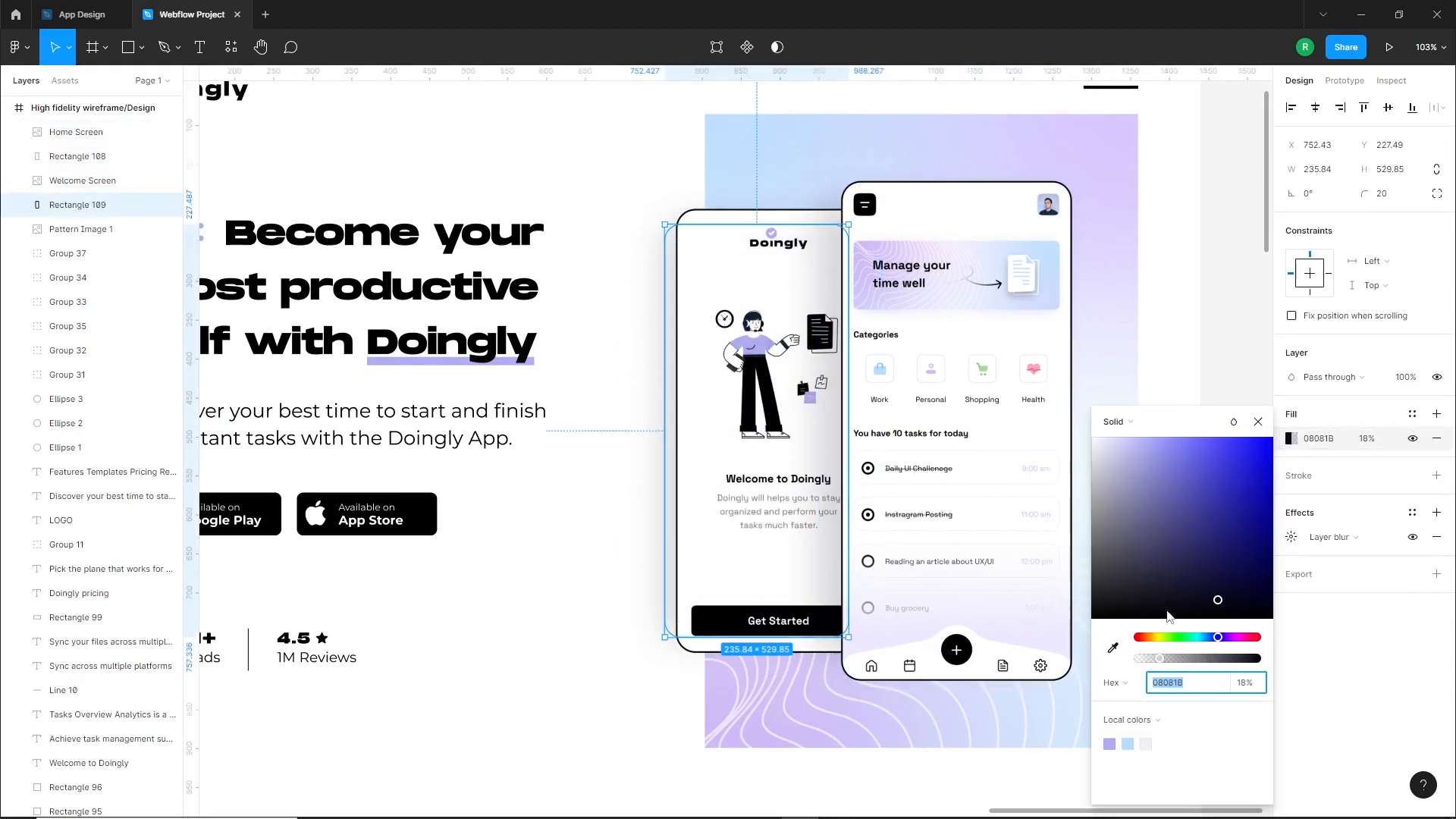
pyautogui.click(1291, 537)
pyautogui.click(1291, 439)
pyautogui.moveTo(1160, 659); pyautogui.dragTo(1149, 665)
pyautogui.click(637, 597)
pyautogui.scroll(-3, 679, 601)
pyautogui.moveTo(672, 584); pyautogui.dragTo(771, 565)
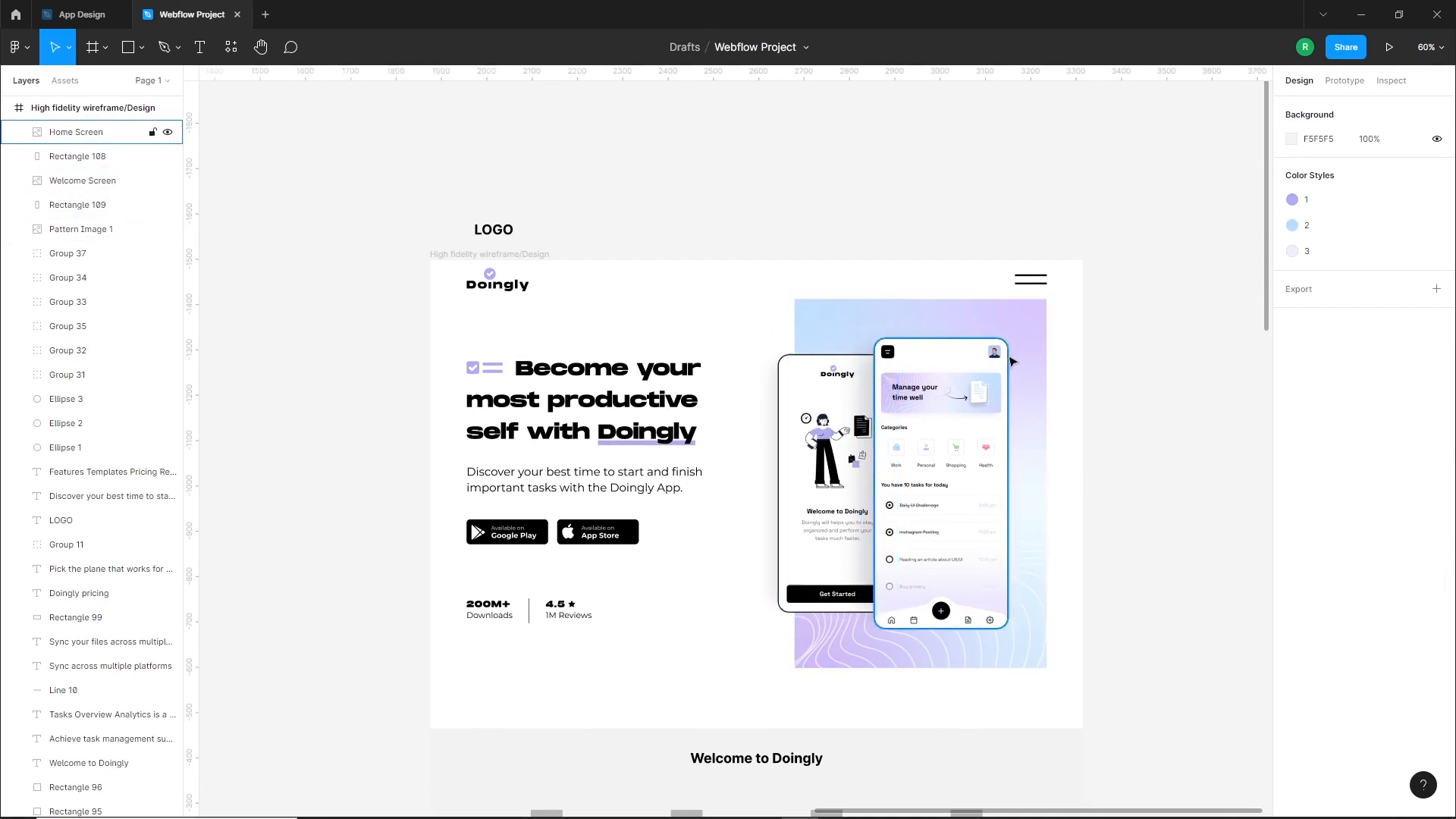
# Draw a short curved Pen stroke about 13 by 30 above the Home Screen's upper-right corner and tilt it about 15°
pyautogui.scroll(5, 1013, 327)
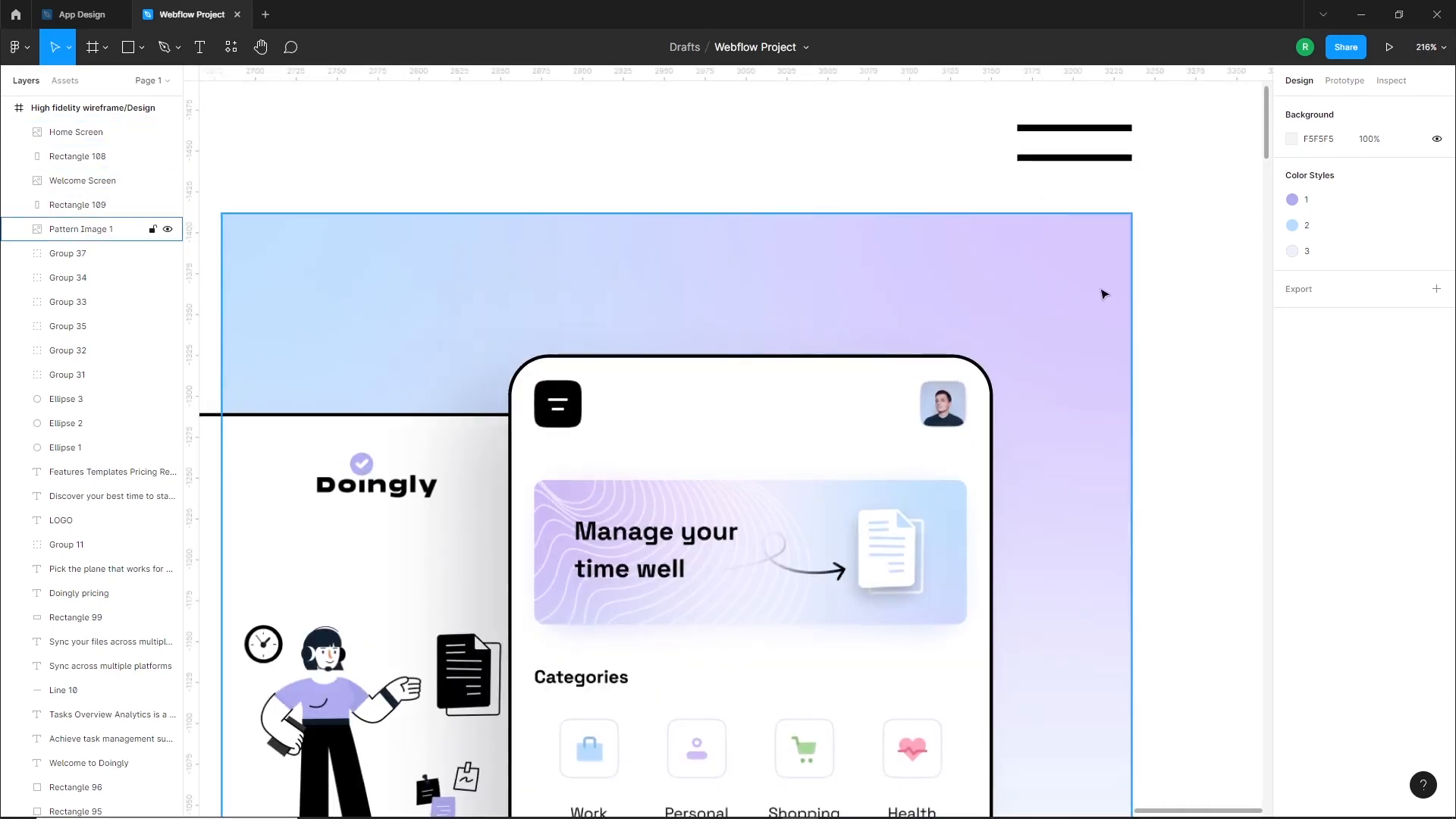
pyautogui.click(164, 47)
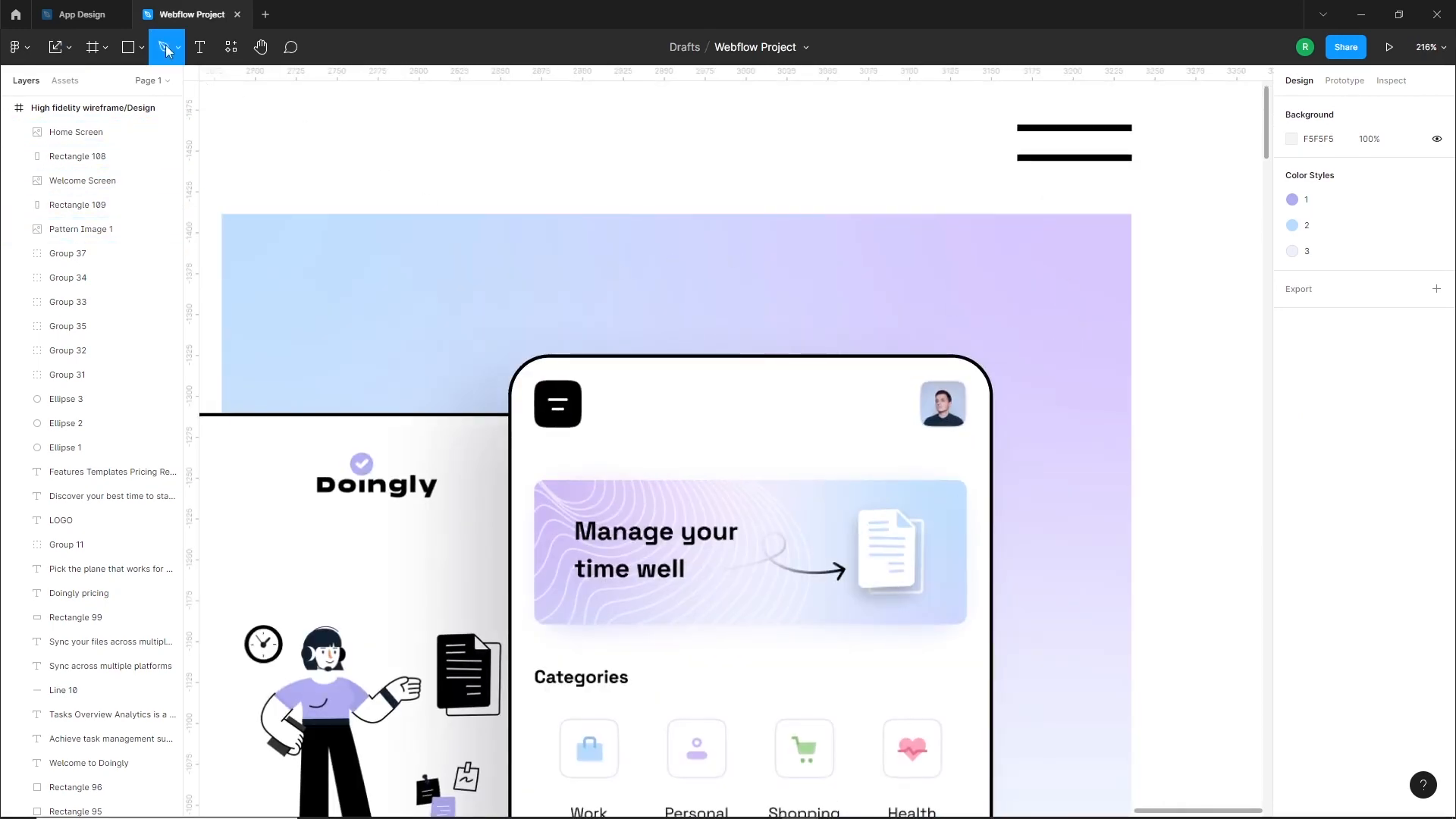
pyautogui.click(973, 311)
pyautogui.moveTo(994, 263); pyautogui.dragTo(995, 241)
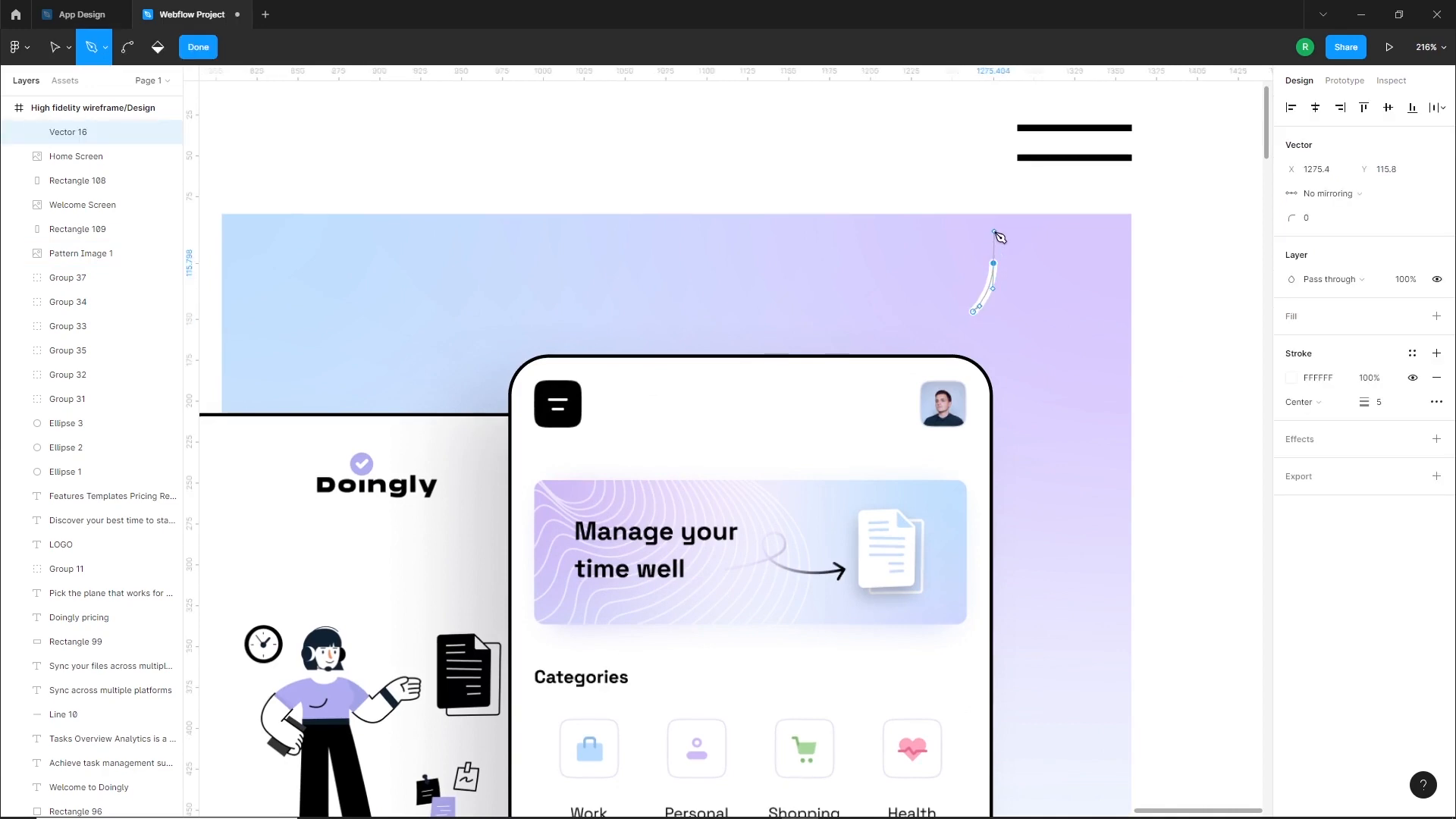
pyautogui.press('Escape')
pyautogui.press('Escape')
pyautogui.press('Escape')
pyautogui.moveTo(990, 291)
pyautogui.mouseDown()
pyautogui.moveTo(1006, 304)
pyautogui.moveTo(1009, 265)
pyautogui.moveTo(998, 305)
pyautogui.mouseUp()
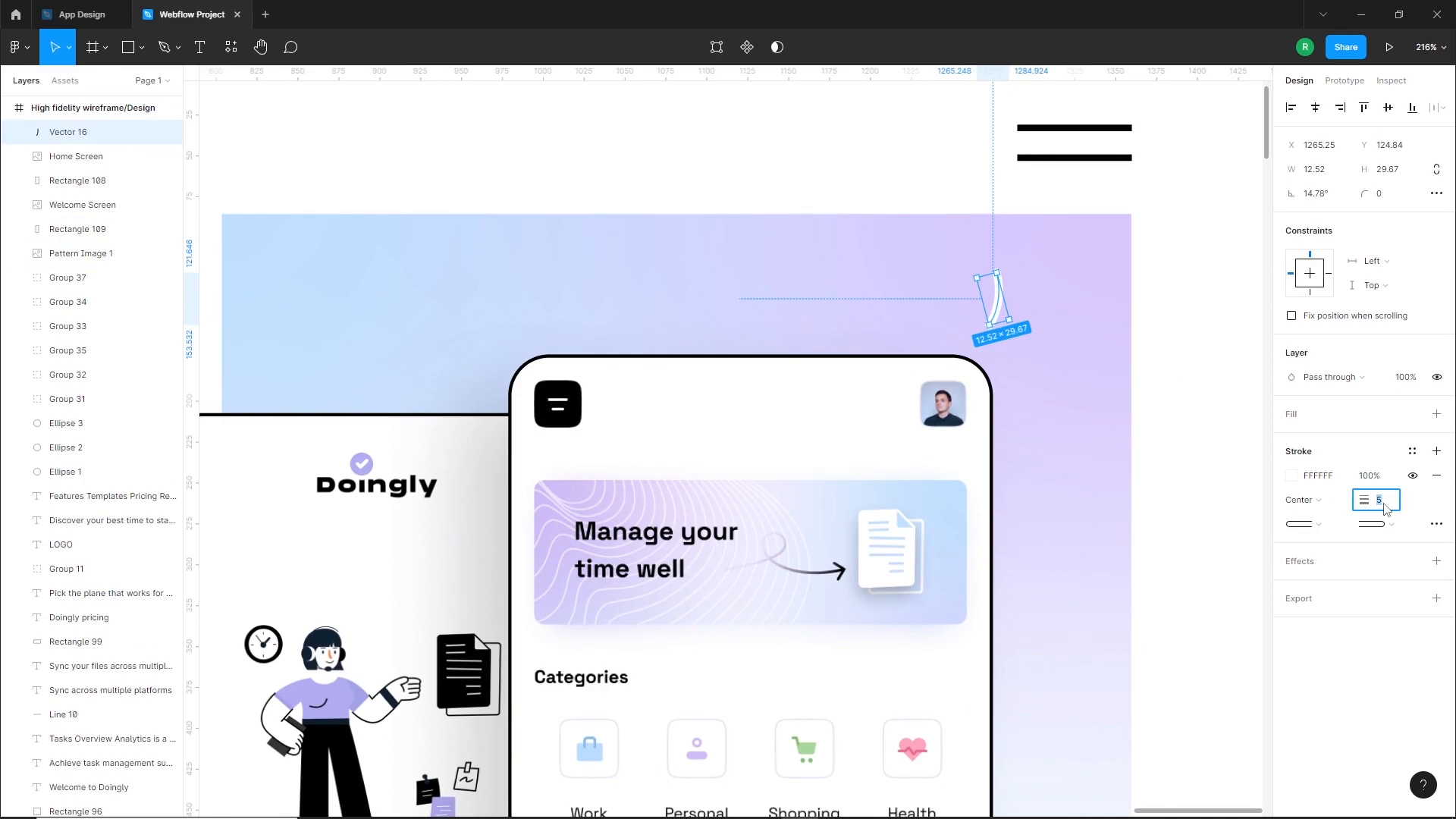
# Set the curved stroke's weight to 4 and its colour to black 000000
pyautogui.write('4')
pyautogui.press('Return')
pyautogui.click(1291, 475)
pyautogui.click(1092, 618)
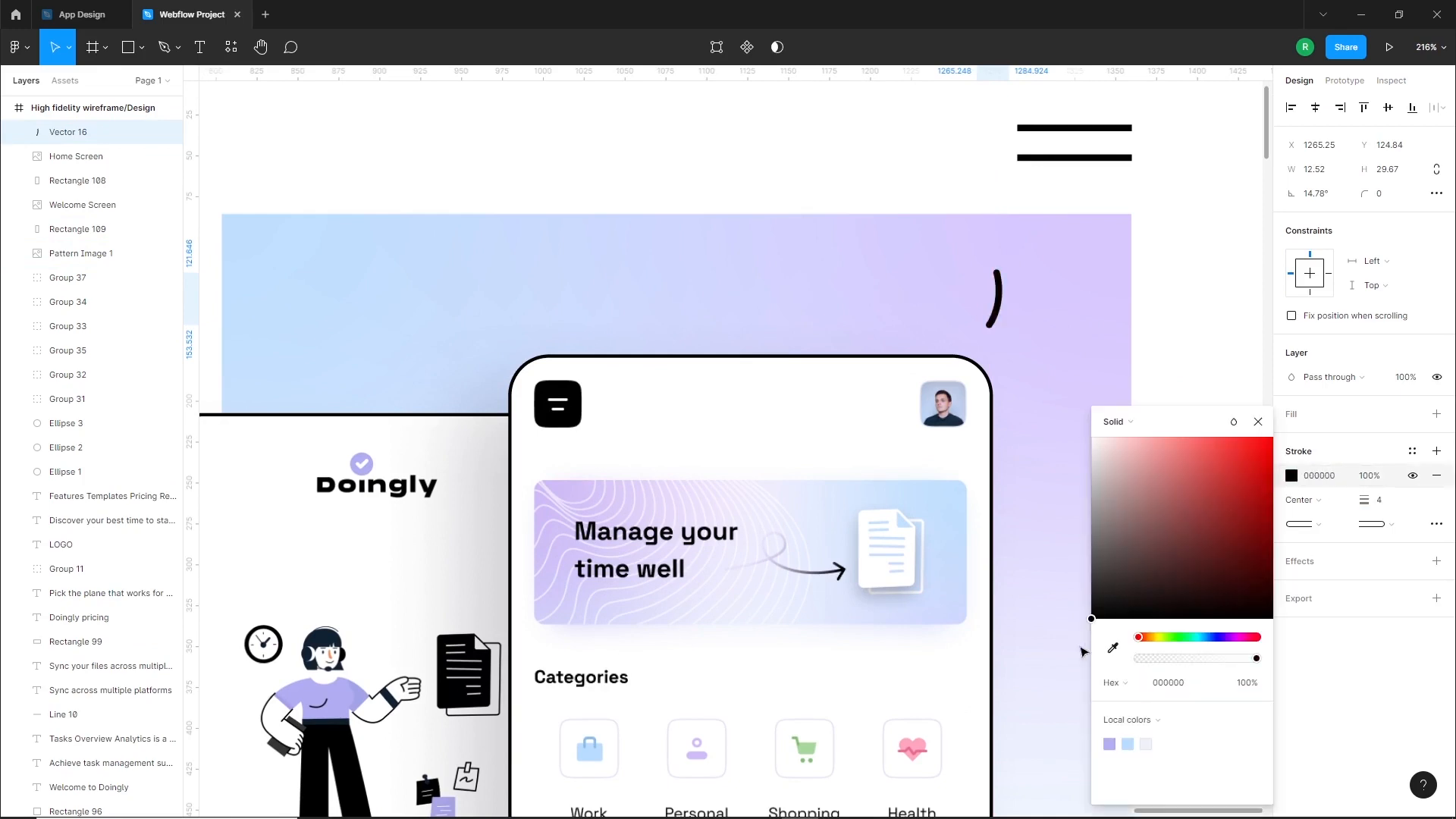
pyautogui.click(1218, 308)
# Draw a second, slightly longer curved Pen stroke just to the right of the first one
pyautogui.click(164, 47)
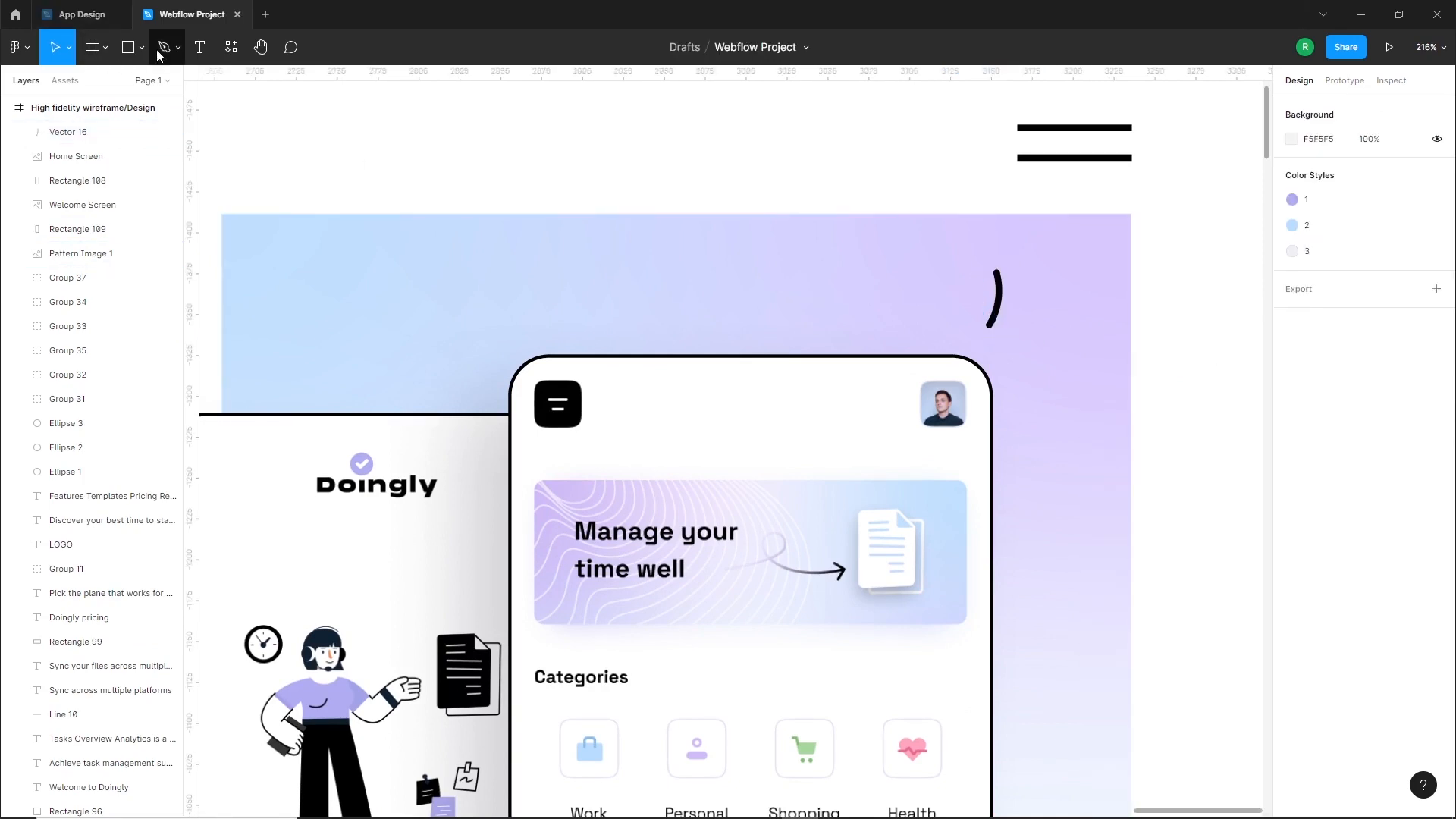
pyautogui.click(1010, 319)
pyautogui.moveTo(1038, 262); pyautogui.dragTo(1043, 244)
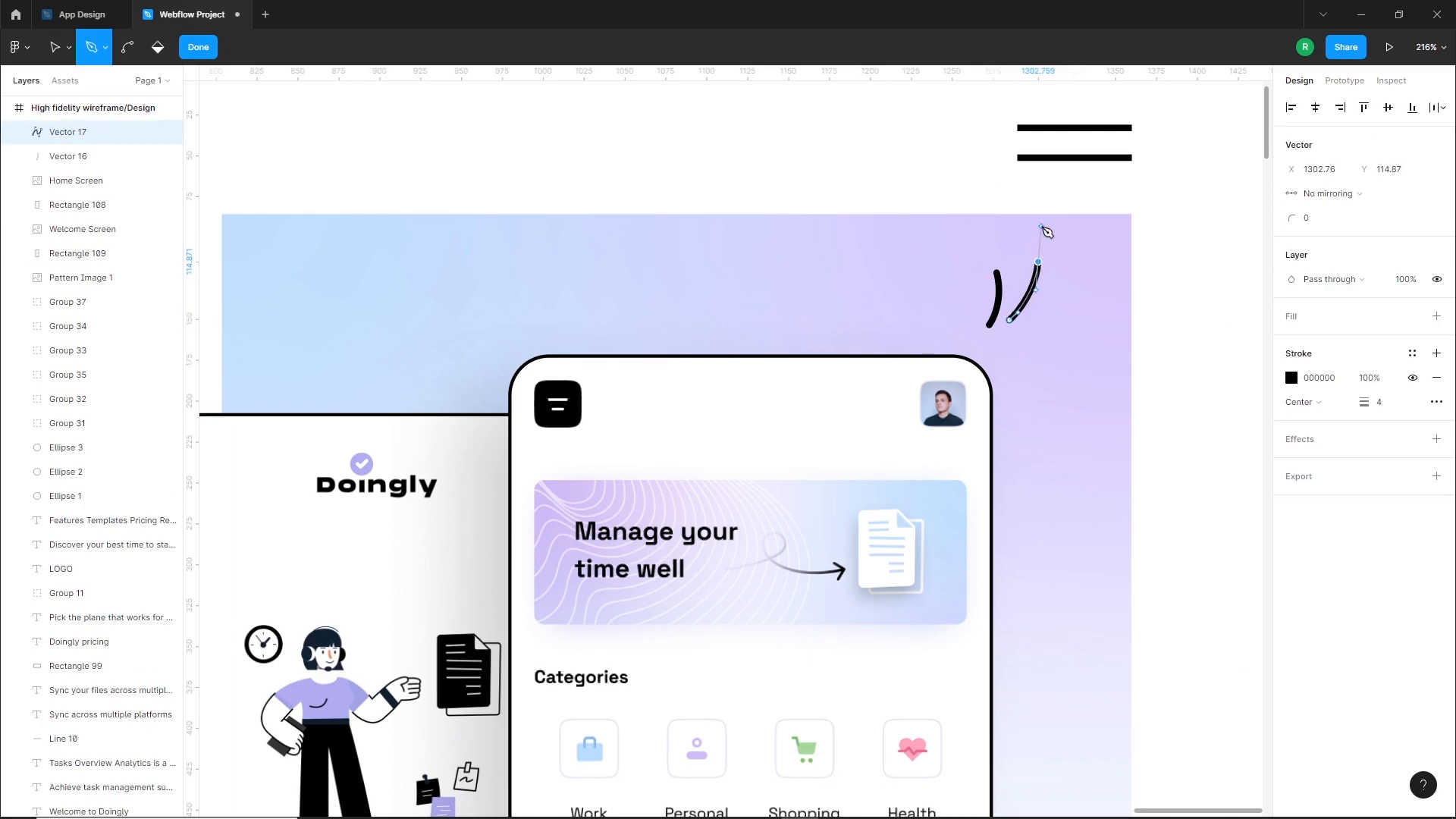
pyautogui.press('Escape')
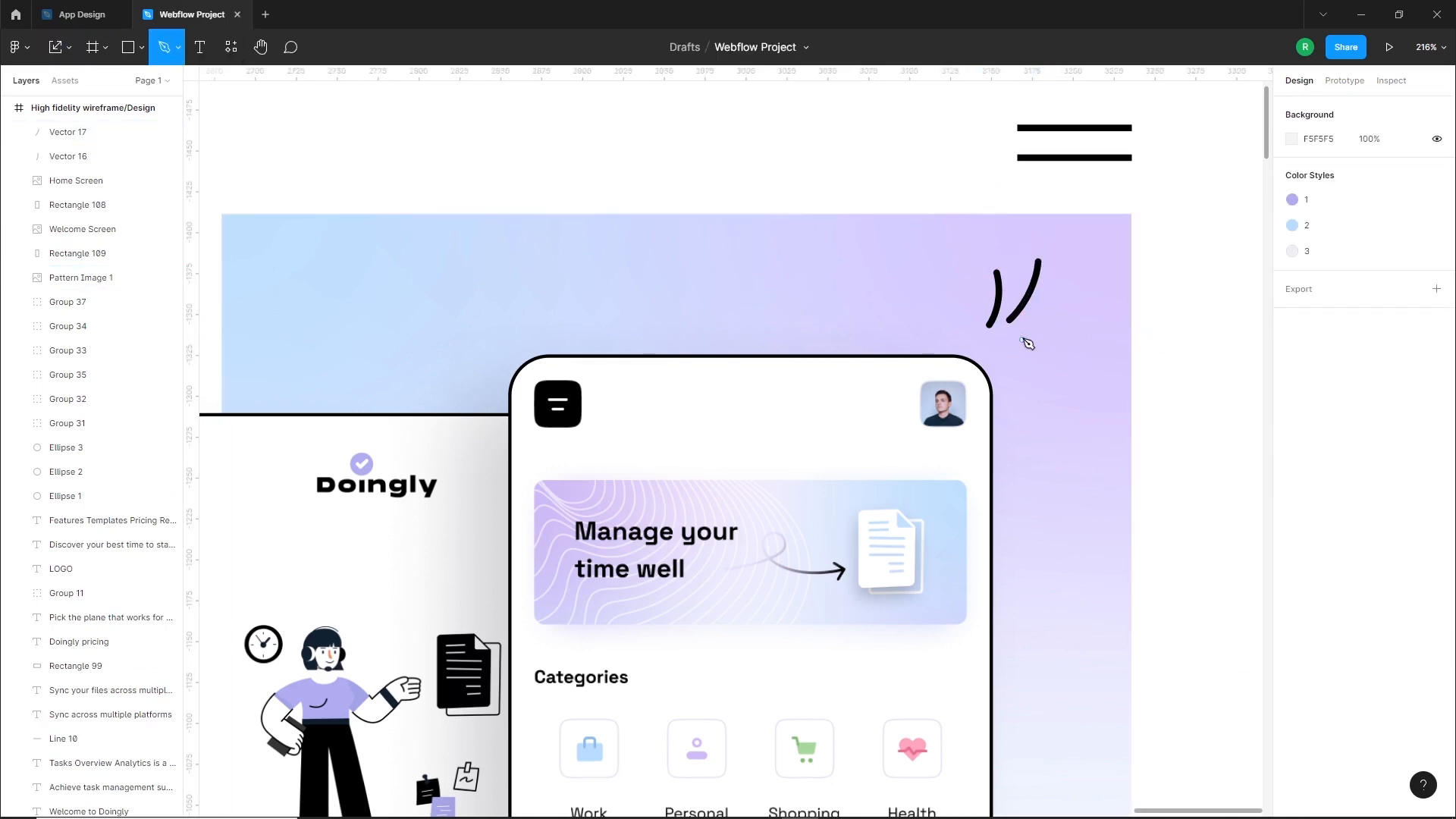
# Draw a third curved stroke about 21 by 11 below the second one and nudge it slightly to the right
pyautogui.click(1019, 343)
pyautogui.moveTo(1053, 325); pyautogui.dragTo(1078, 327)
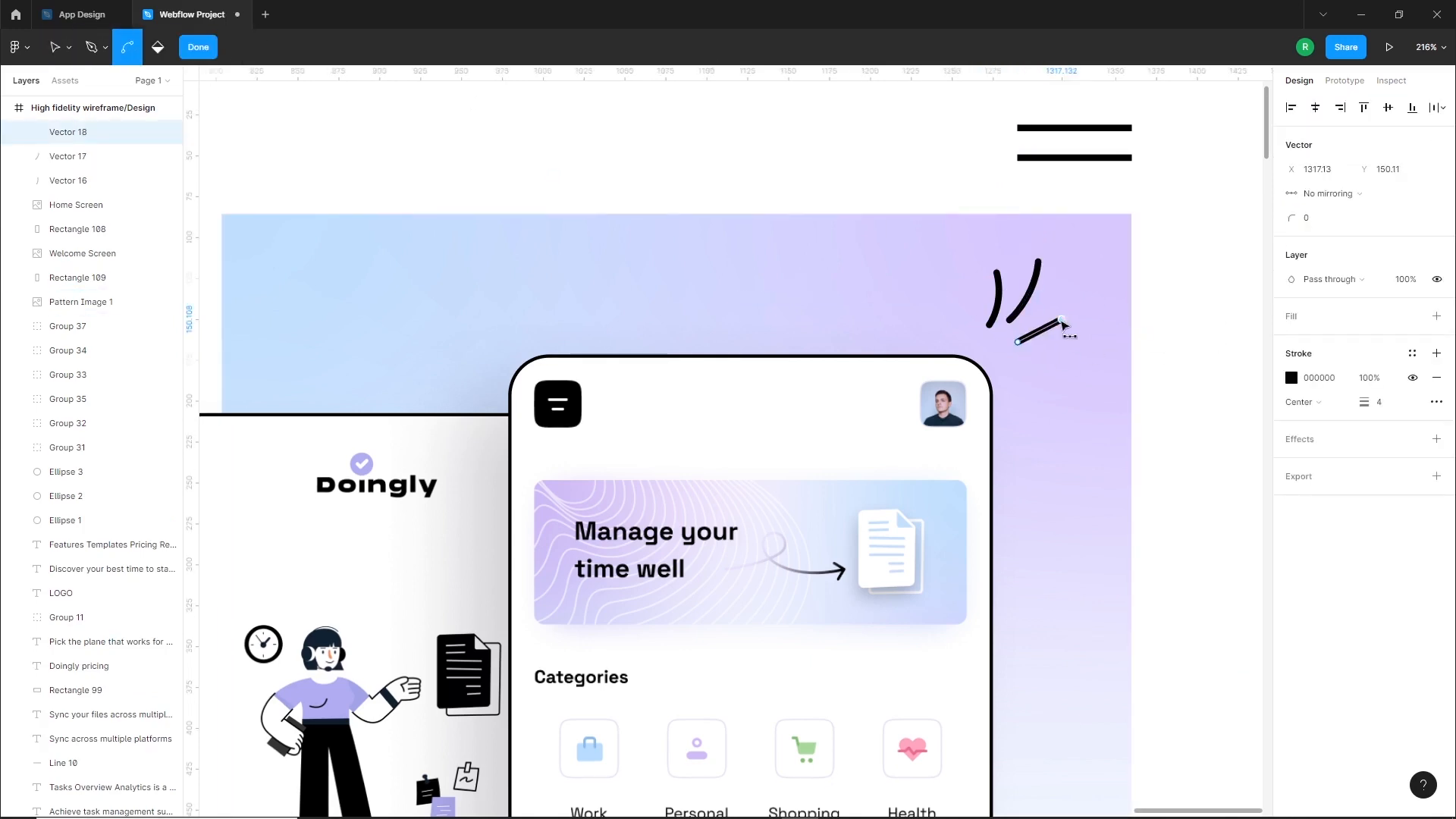
pyautogui.press('Escape')
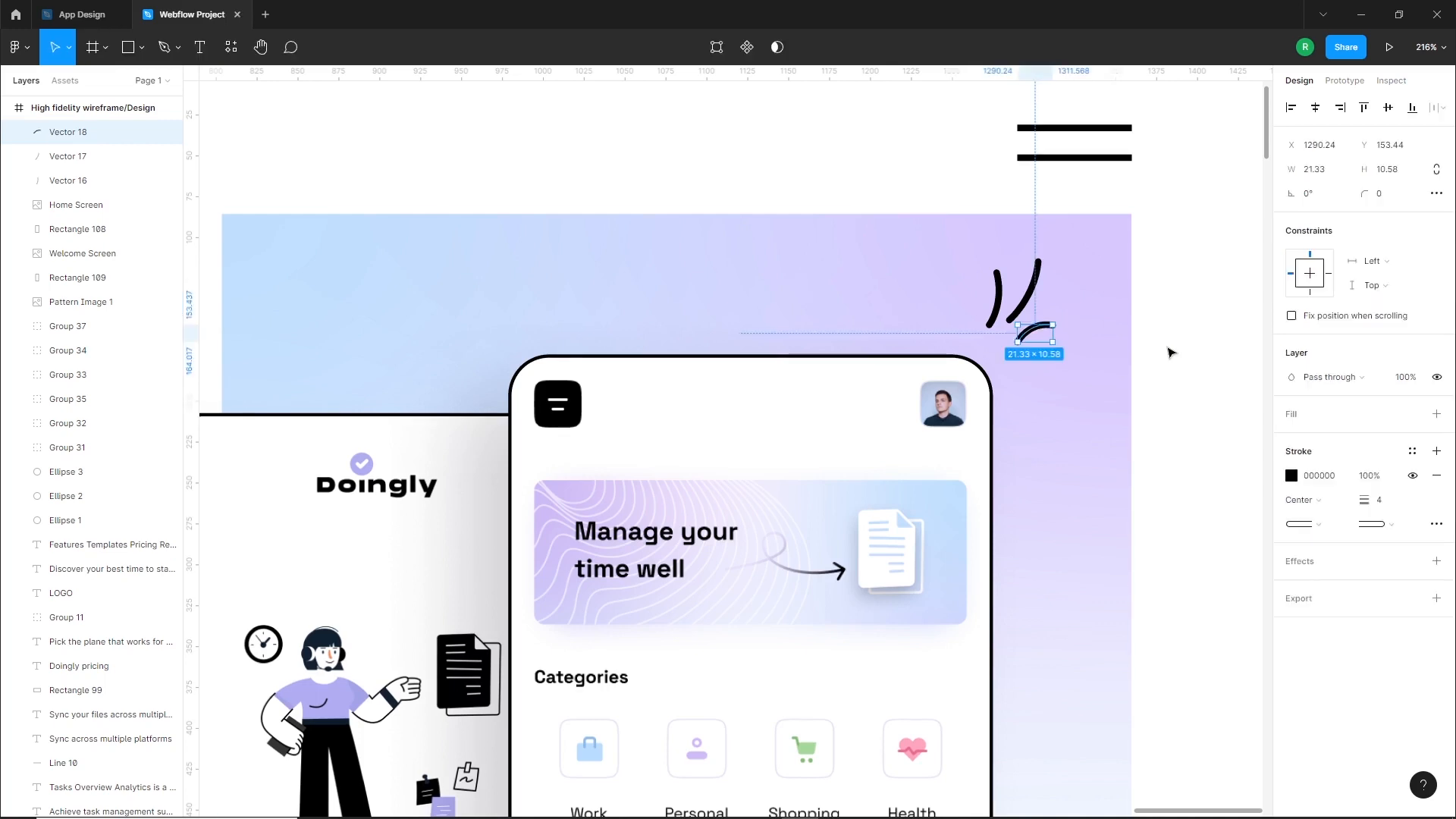
pyautogui.press('Right')
pyautogui.press('Right')
# Group the three curved strokes, move the group closer to the Home Screen's corner and rotate it to about -6°
pyautogui.keyDown('shift'); pyautogui.click(1021, 305); pyautogui.keyUp('shift')
pyautogui.keyDown('shift'); pyautogui.click(999, 301); pyautogui.keyUp('shift')
pyautogui.hotkey('ctrl', 'g')
pyautogui.press('Escape')
pyautogui.moveTo(1046, 334); pyautogui.dragTo(1043, 349)
pyautogui.moveTo(1057, 275); pyautogui.dragTo(1062, 281)
pyautogui.press('Escape')
pyautogui.click(1032, 358)
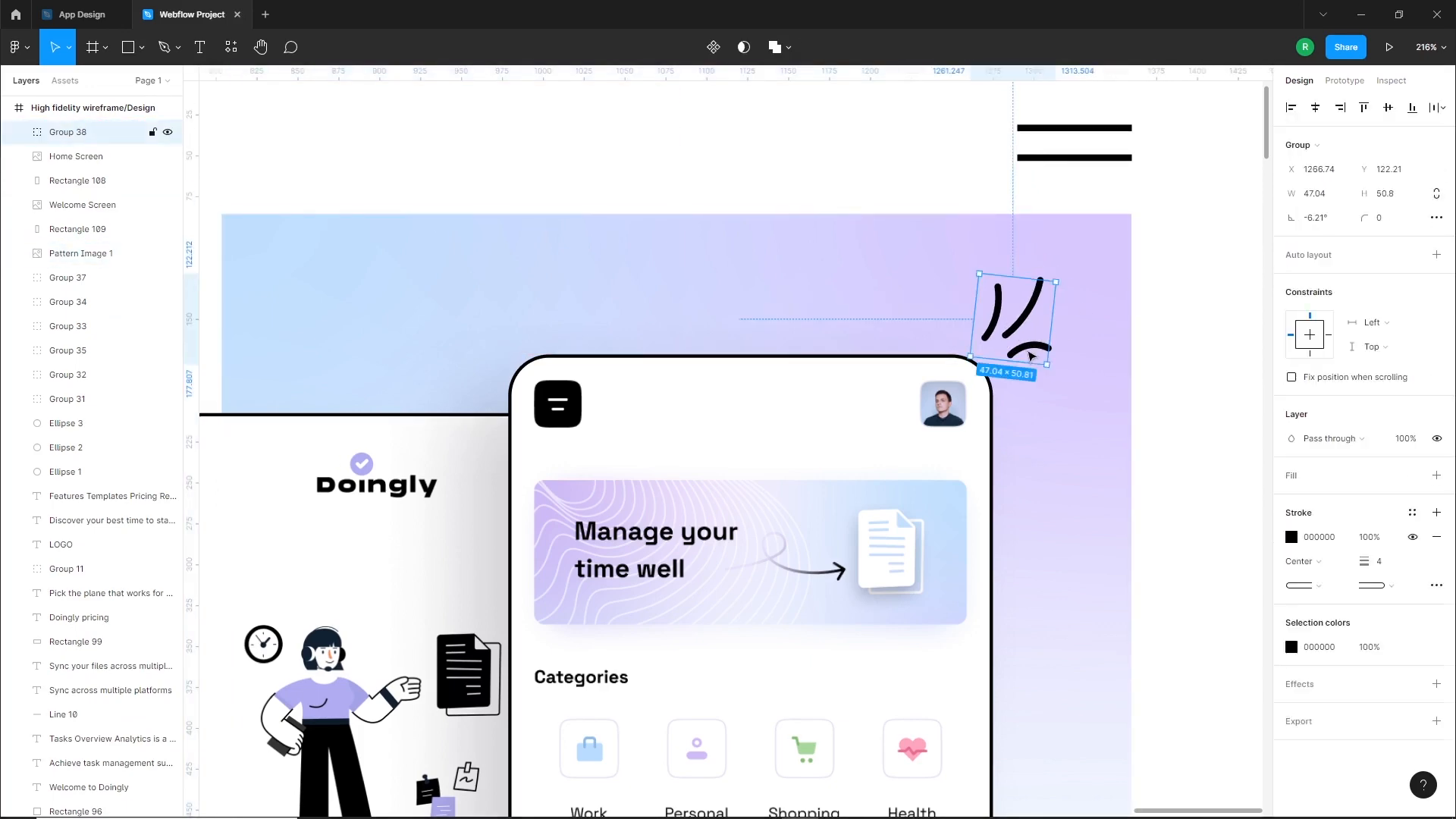
# Adjust a single stroke inside the grouped accent to refine its placement
pyautogui.scroll(-5, 1121, 369)
pyautogui.click(1167, 455)
pyautogui.moveTo(1149, 443); pyautogui.dragTo(1196, 406)
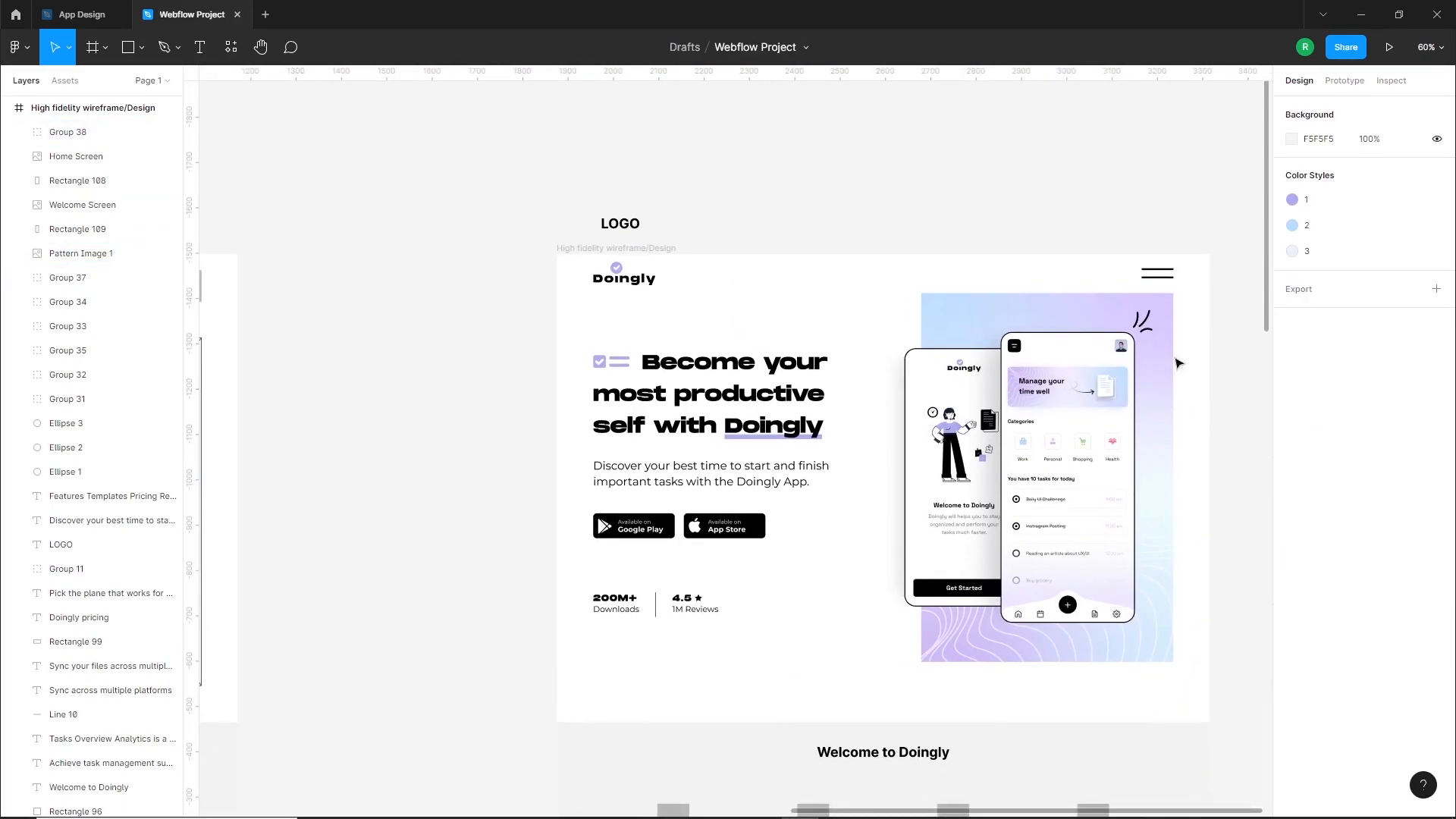
pyautogui.scroll(7, 1172, 303)
pyautogui.doubleClick(942, 413)
pyautogui.moveTo(938, 374); pyautogui.dragTo(928, 387)
pyautogui.scroll(-7, 1012, 432)
pyautogui.click(1112, 486)
pyautogui.moveTo(1083, 513); pyautogui.dragTo(1254, 392)
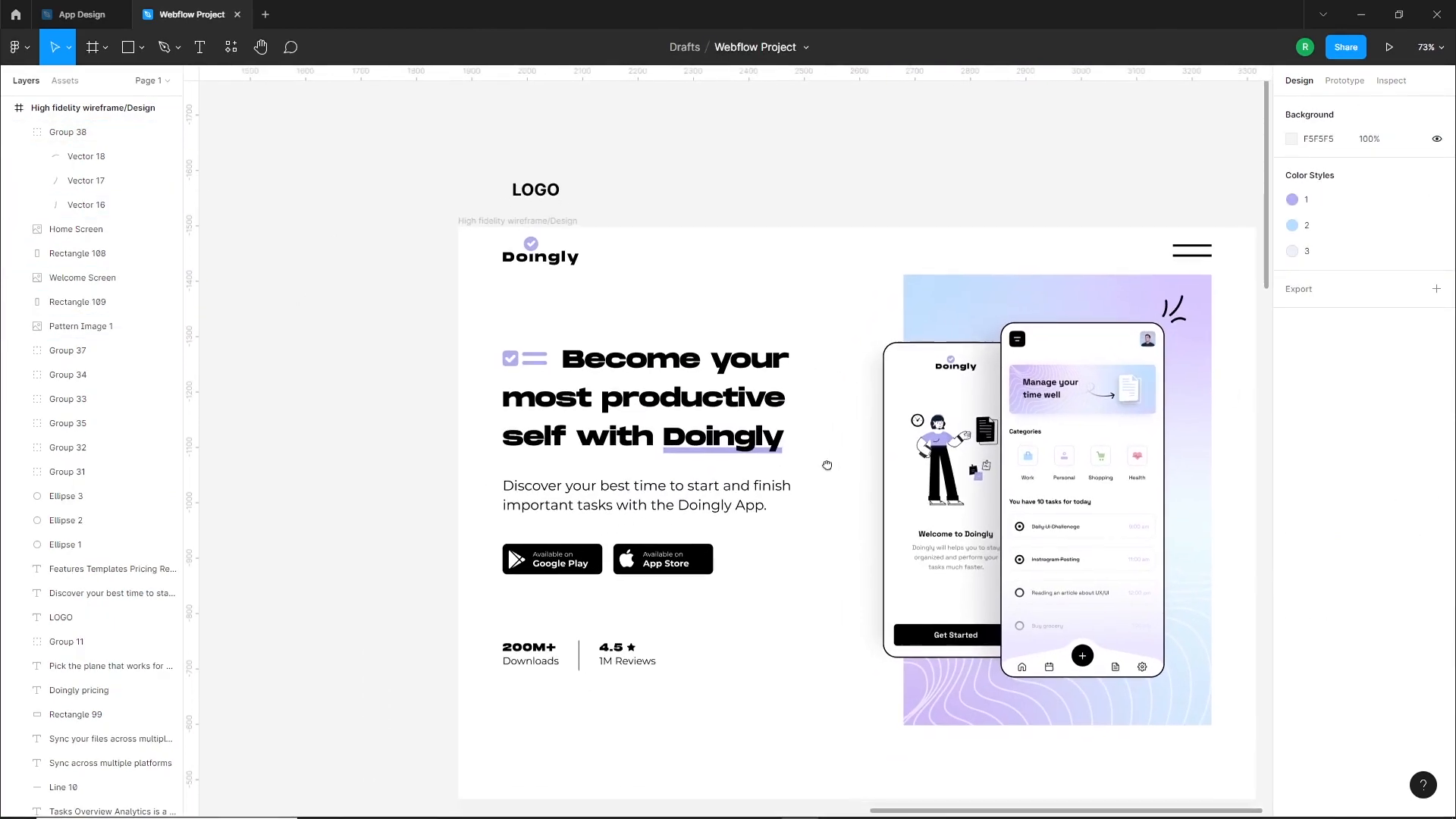
# Shift the hero's heading, description, store buttons and statistics down slightly together
pyautogui.moveTo(473, 324); pyautogui.dragTo(726, 638)
pyautogui.moveTo(689, 503); pyautogui.dragTo(692, 508)
pyautogui.click(684, 506)
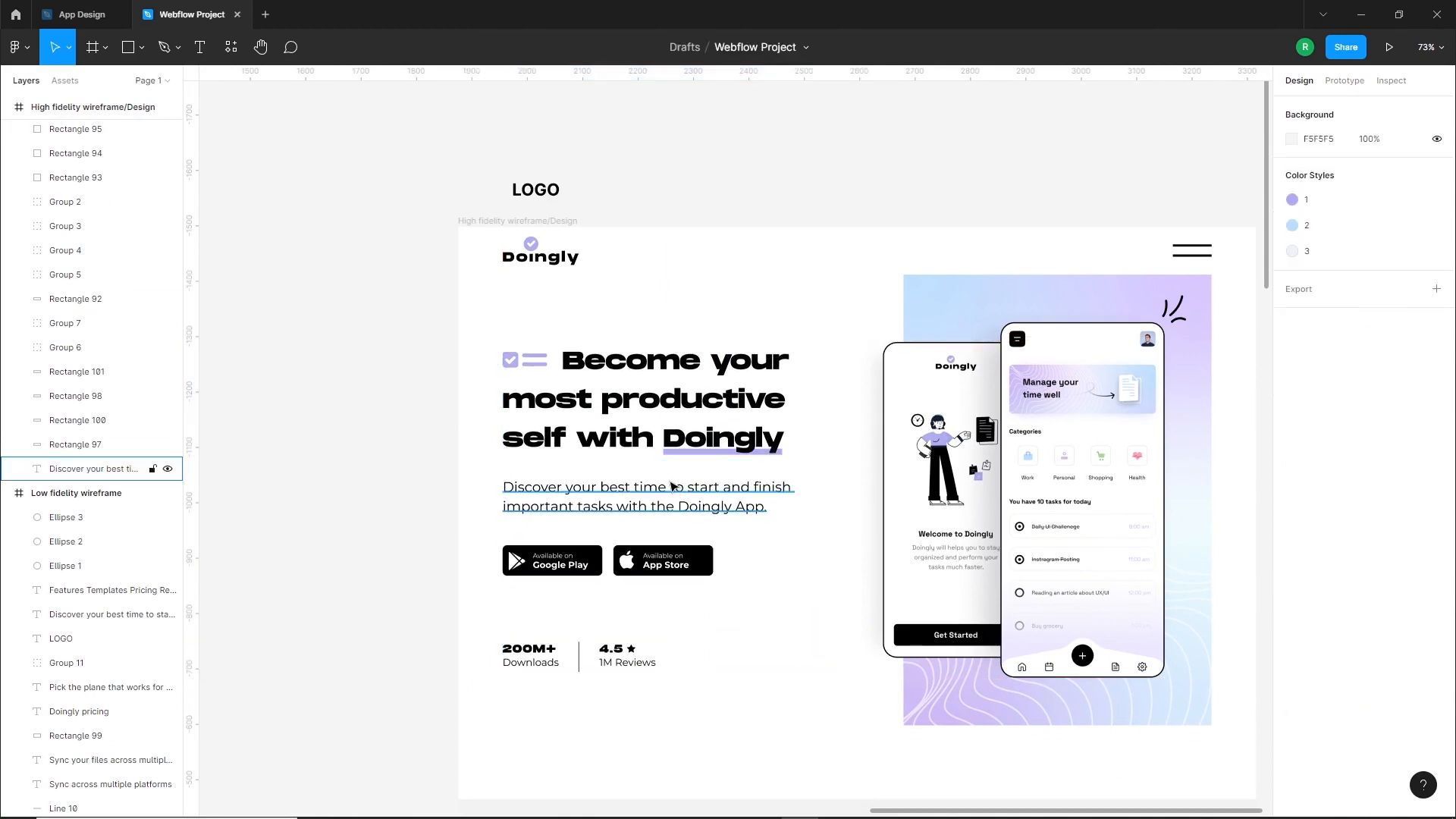
# Align the Downloads and Reviews statistics group with the bottom edge of the pattern image
pyautogui.scroll(-1, 756, 553)
pyautogui.moveTo(734, 595); pyautogui.dragTo(573, 556)
pyautogui.click(613, 644)
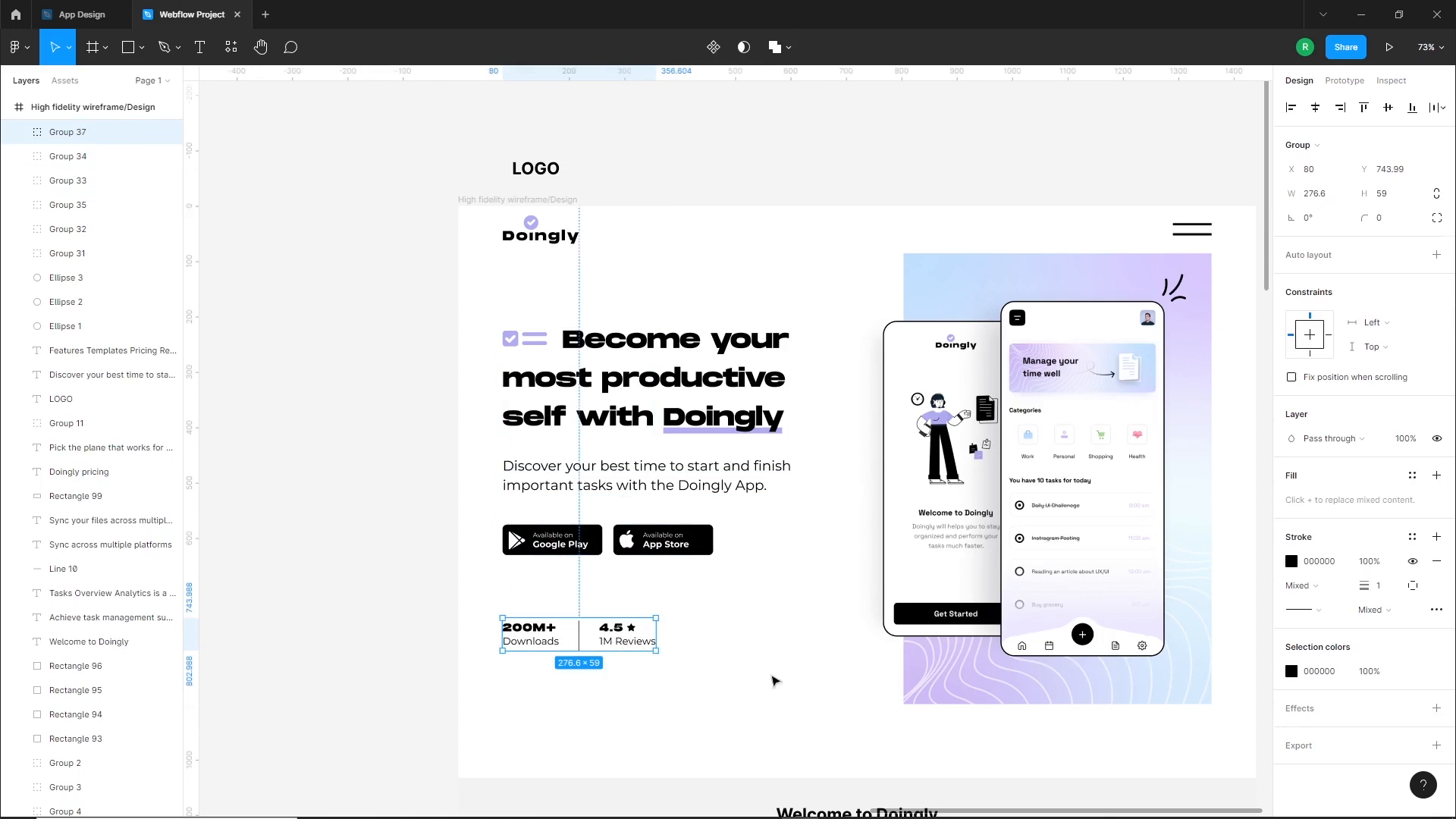
pyautogui.keyDown('shift'); pyautogui.click(957, 672); pyautogui.keyUp('shift')
pyautogui.click(1415, 110)
pyautogui.click(796, 587)
pyautogui.moveTo(798, 566); pyautogui.dragTo(682, 545)
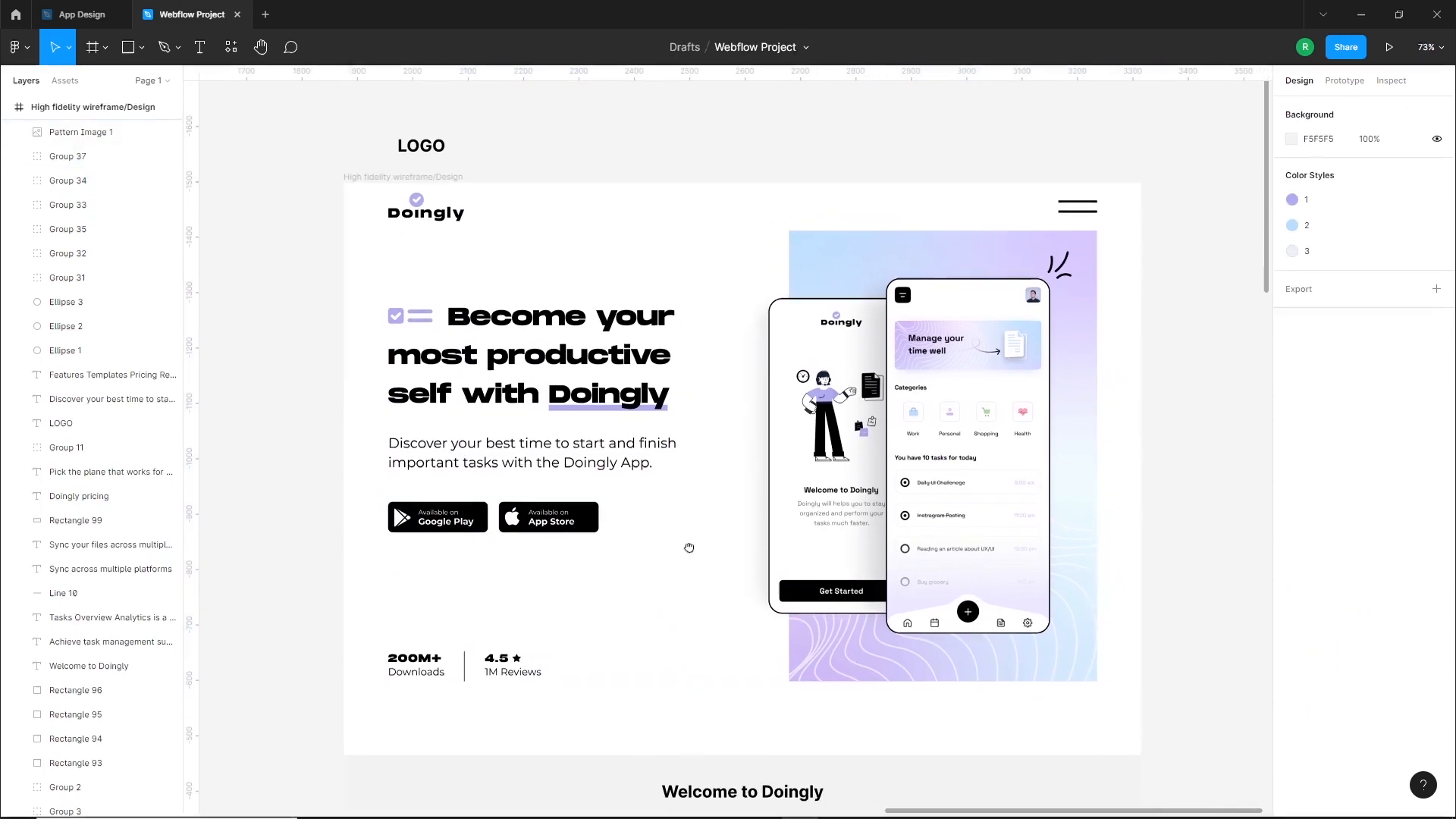
# Nudge the hero heading, description and store buttons down a little, without the statistics group
pyautogui.moveTo(546, 270); pyautogui.dragTo(402, 666)
pyautogui.click(608, 597)
pyautogui.moveTo(607, 598); pyautogui.dragTo(352, 299)
pyautogui.press('Down')
pyautogui.press('Down')
pyautogui.press('Down')
pyautogui.press('Down')
pyautogui.press('Down')
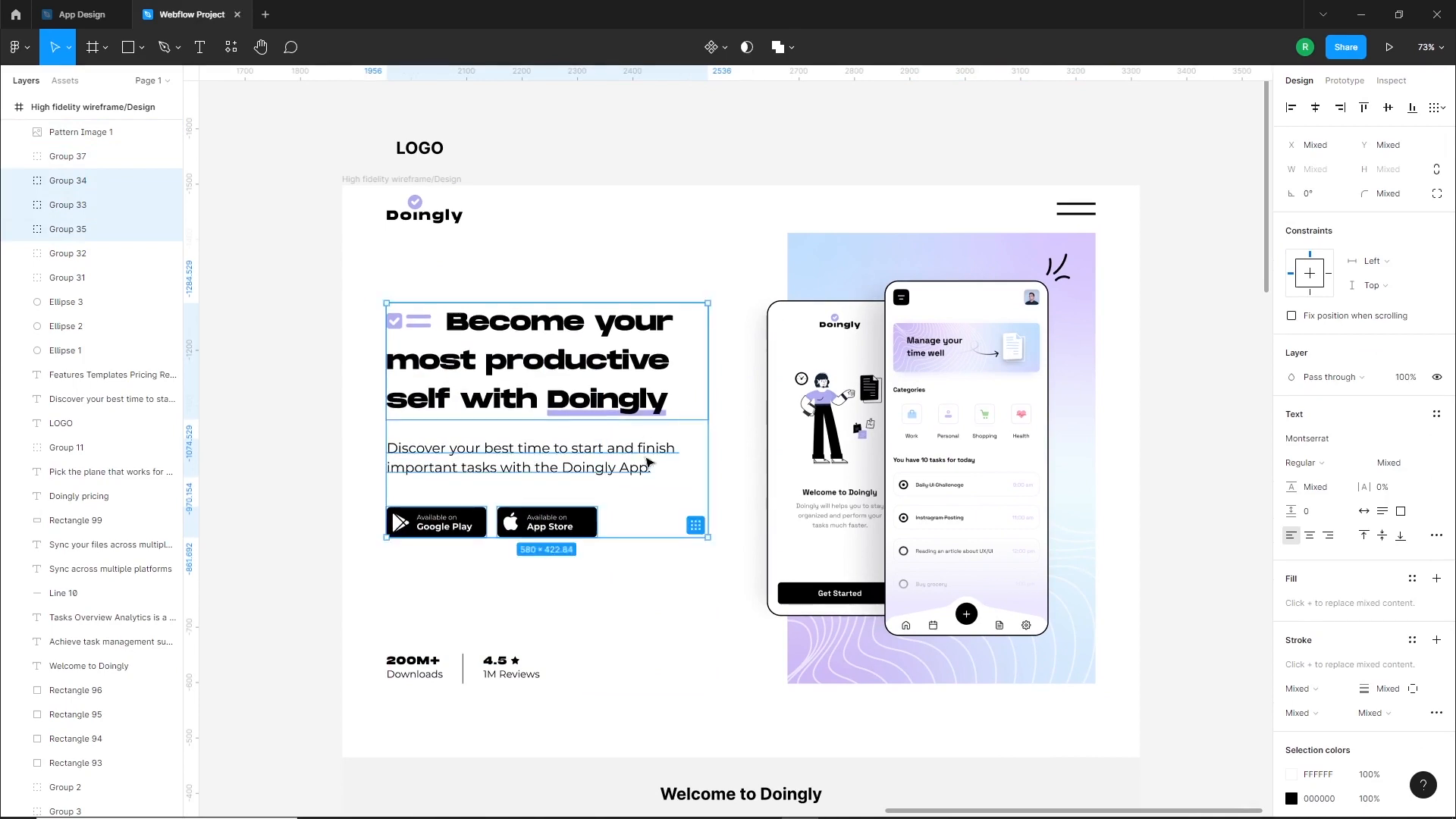
pyautogui.click(660, 552)
# Delete the leftover LOGO text above the high fidelity frame
pyautogui.scroll(-2, 660, 552)
pyautogui.moveTo(660, 552); pyautogui.dragTo(683, 463)
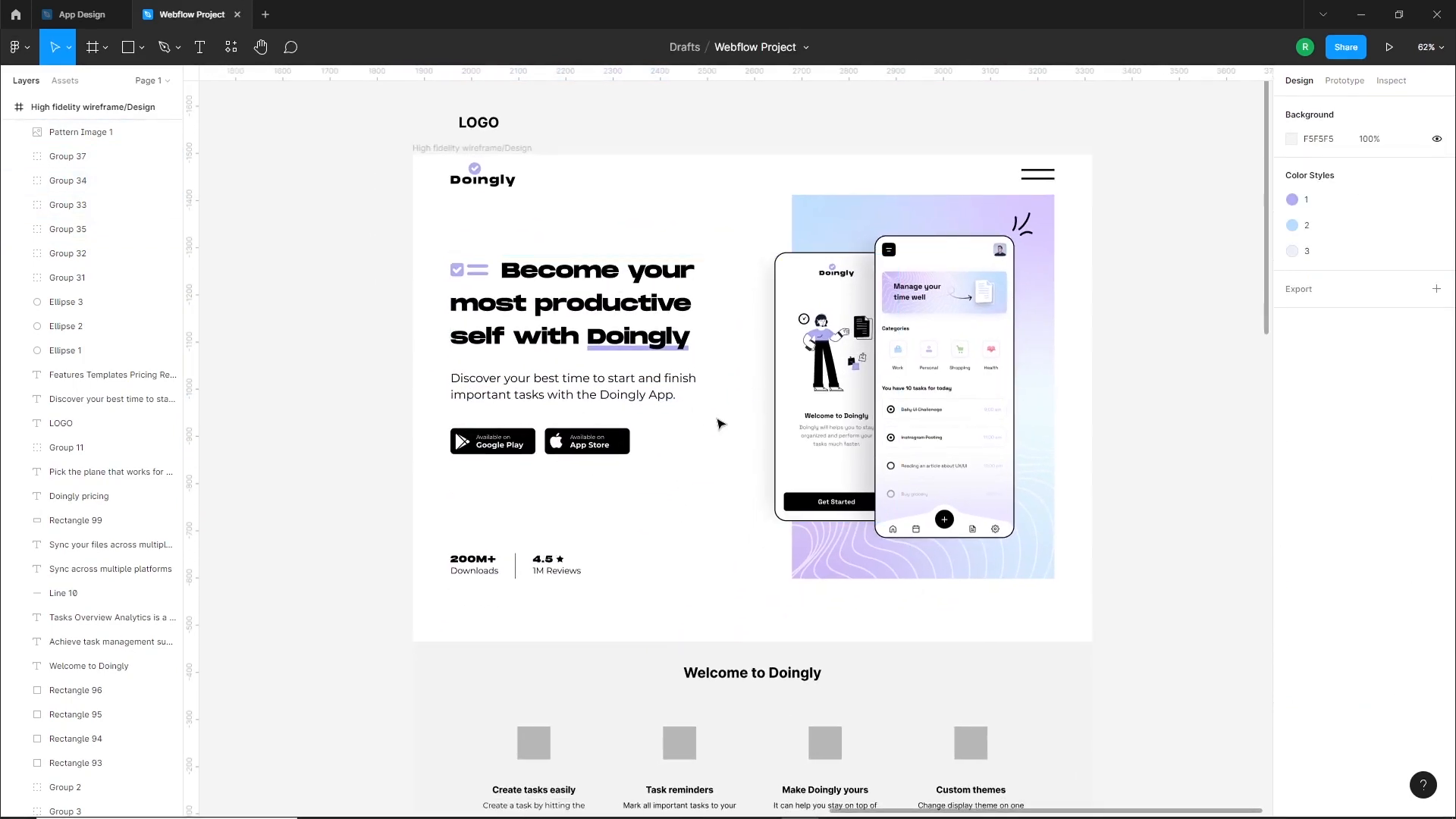
pyautogui.click(471, 129)
pyautogui.press('Delete')
# Draw a temporary spacer rectangle about 51 wide directly below the pattern image and increase its height
pyautogui.scroll(-1, 709, 422)
pyautogui.scroll(-2, 712, 428)
pyautogui.scroll(3, 963, 383)
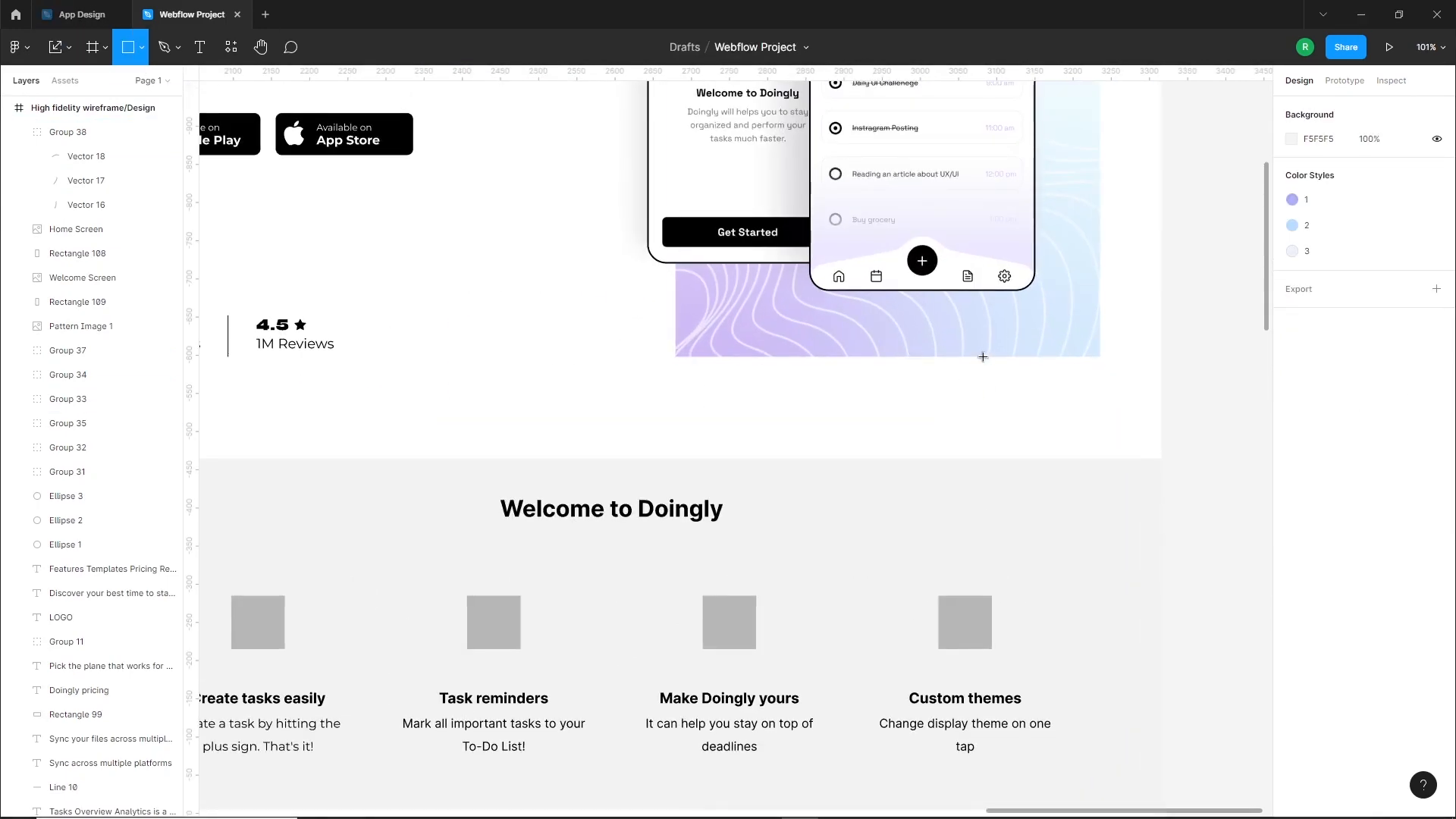
pyautogui.moveTo(983, 356); pyautogui.dragTo(1022, 397)
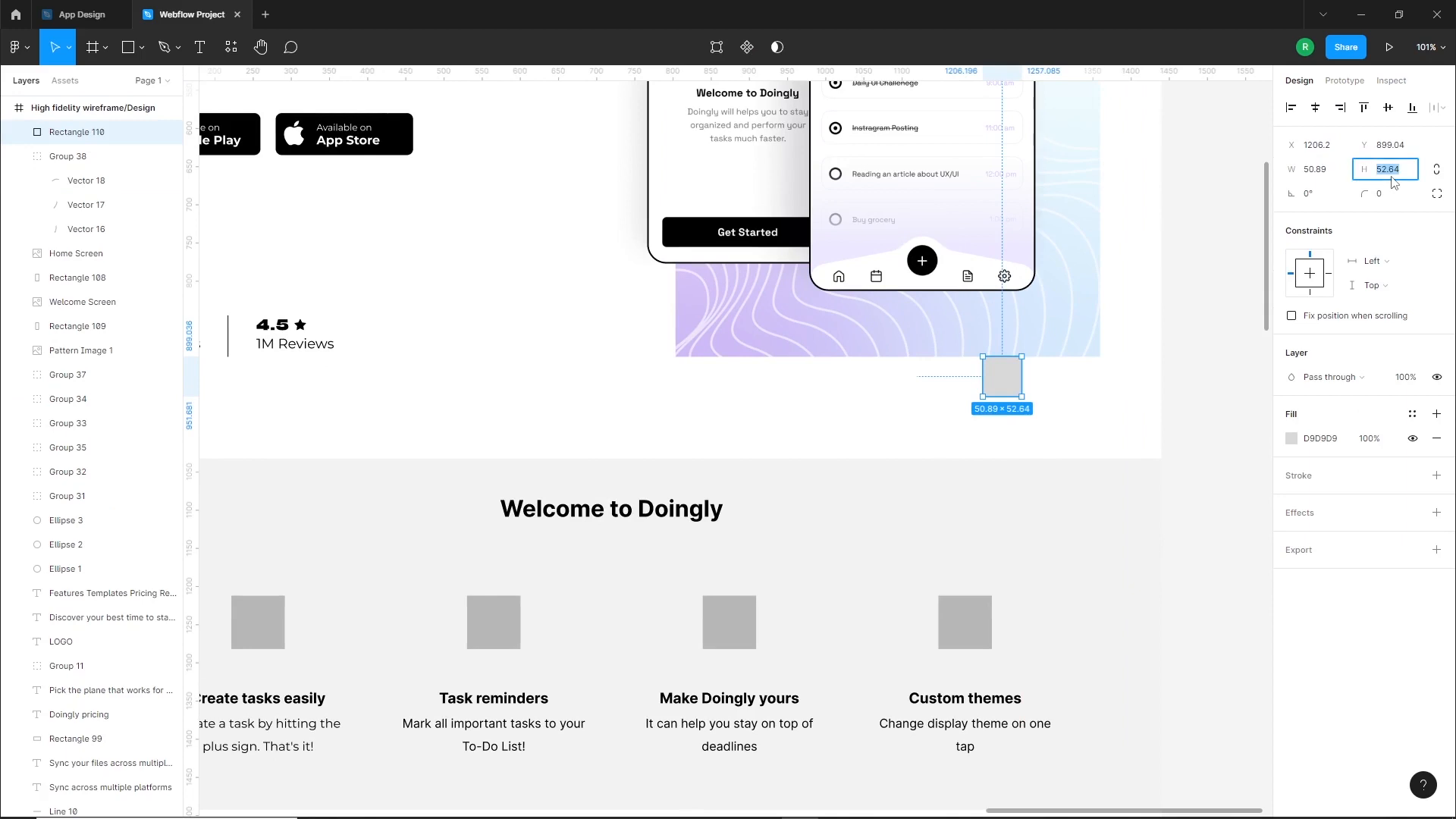
pyautogui.click(932, 400)
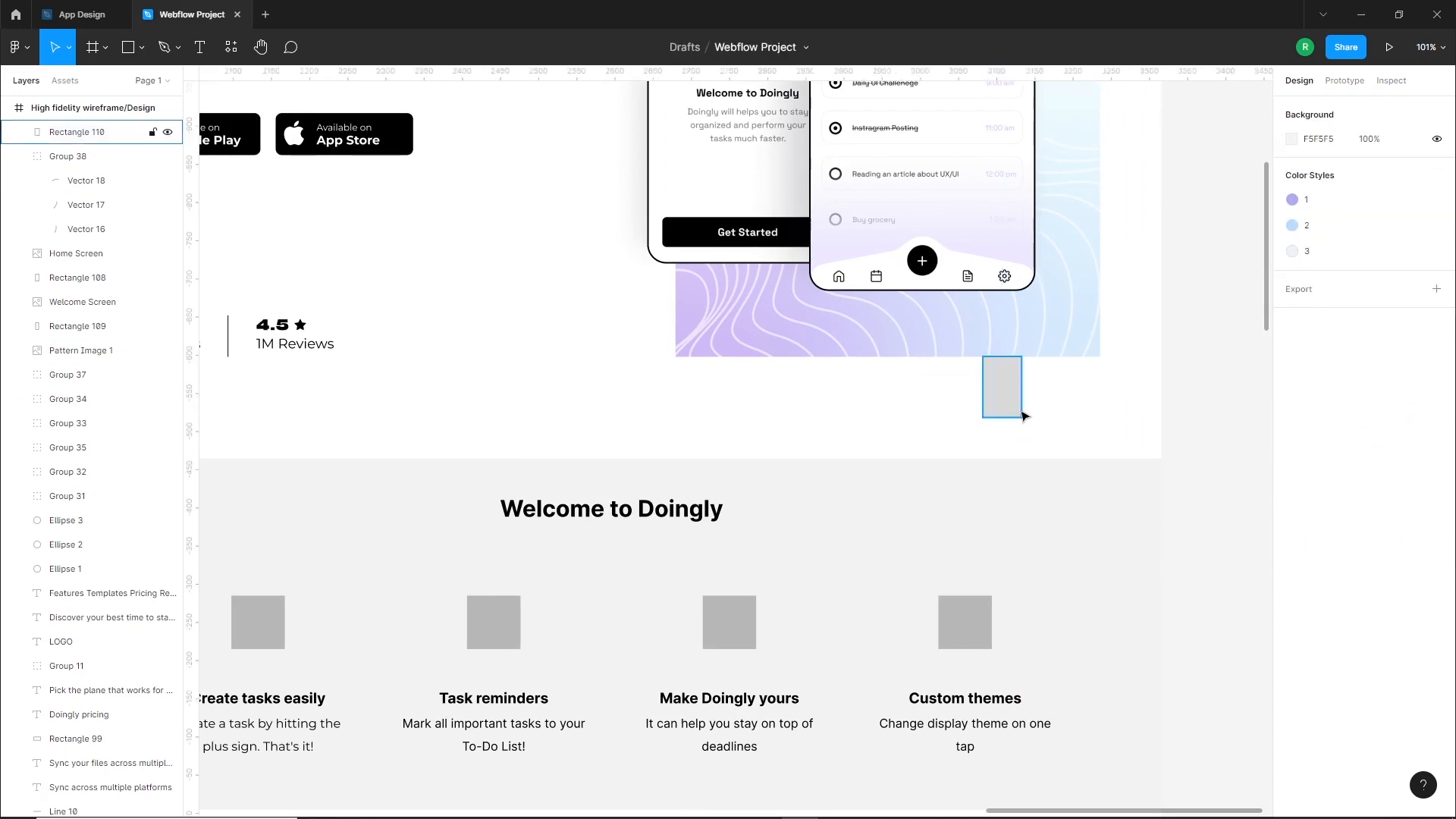
# Move the whole Welcome to Doingly section up to the spacer's lower edge and delete the spacer
pyautogui.scroll(-5, 1022, 410)
pyautogui.moveTo(590, 416); pyautogui.dragTo(1002, 641)
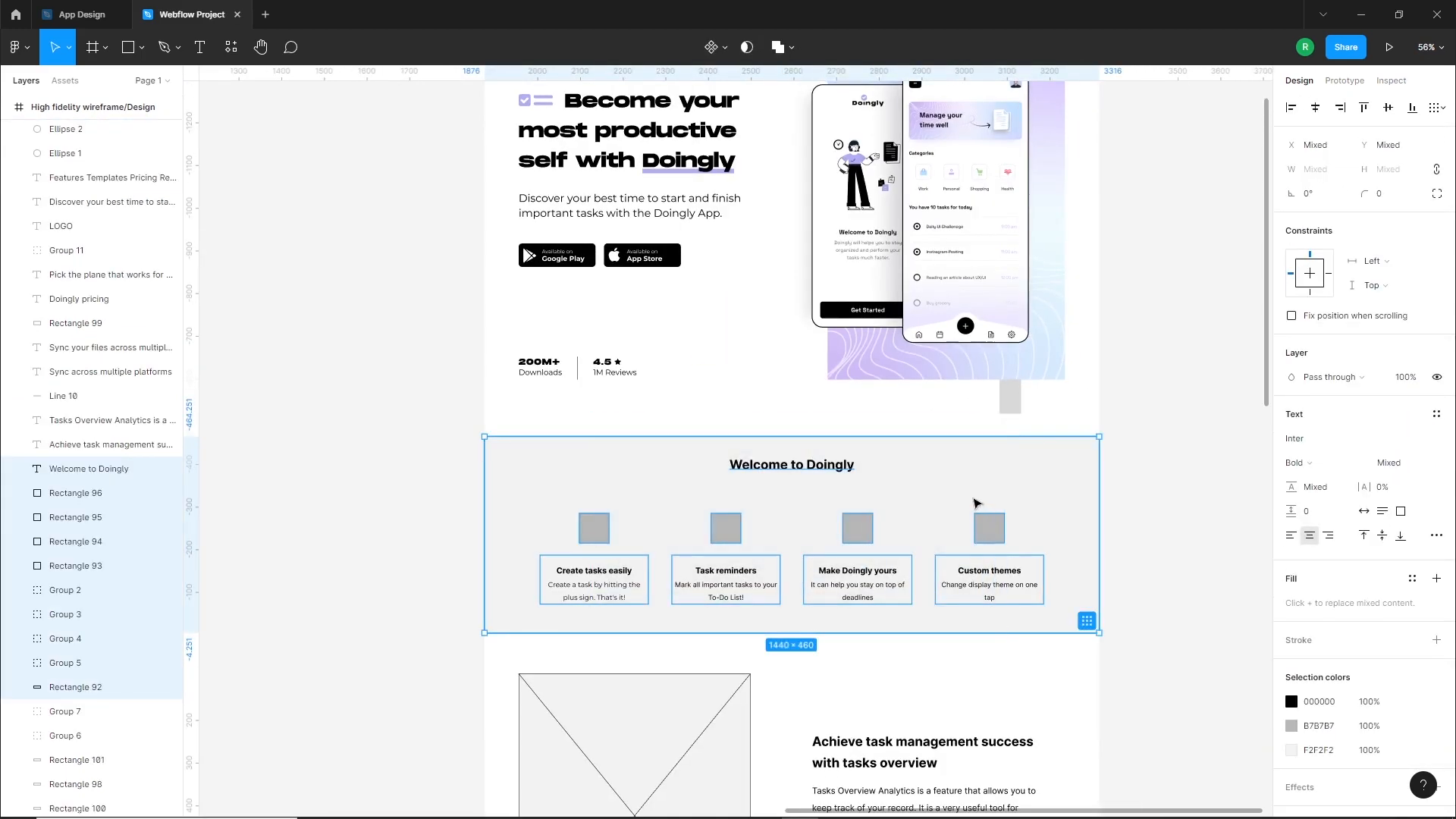
pyautogui.moveTo(968, 481); pyautogui.dragTo(970, 458)
pyautogui.click(994, 403)
pyautogui.click(1010, 402)
pyautogui.press('Delete')
# Change the Welcome to Doingly heading and the four feature text groups to white FFFFFF
pyautogui.scroll(5, 806, 640)
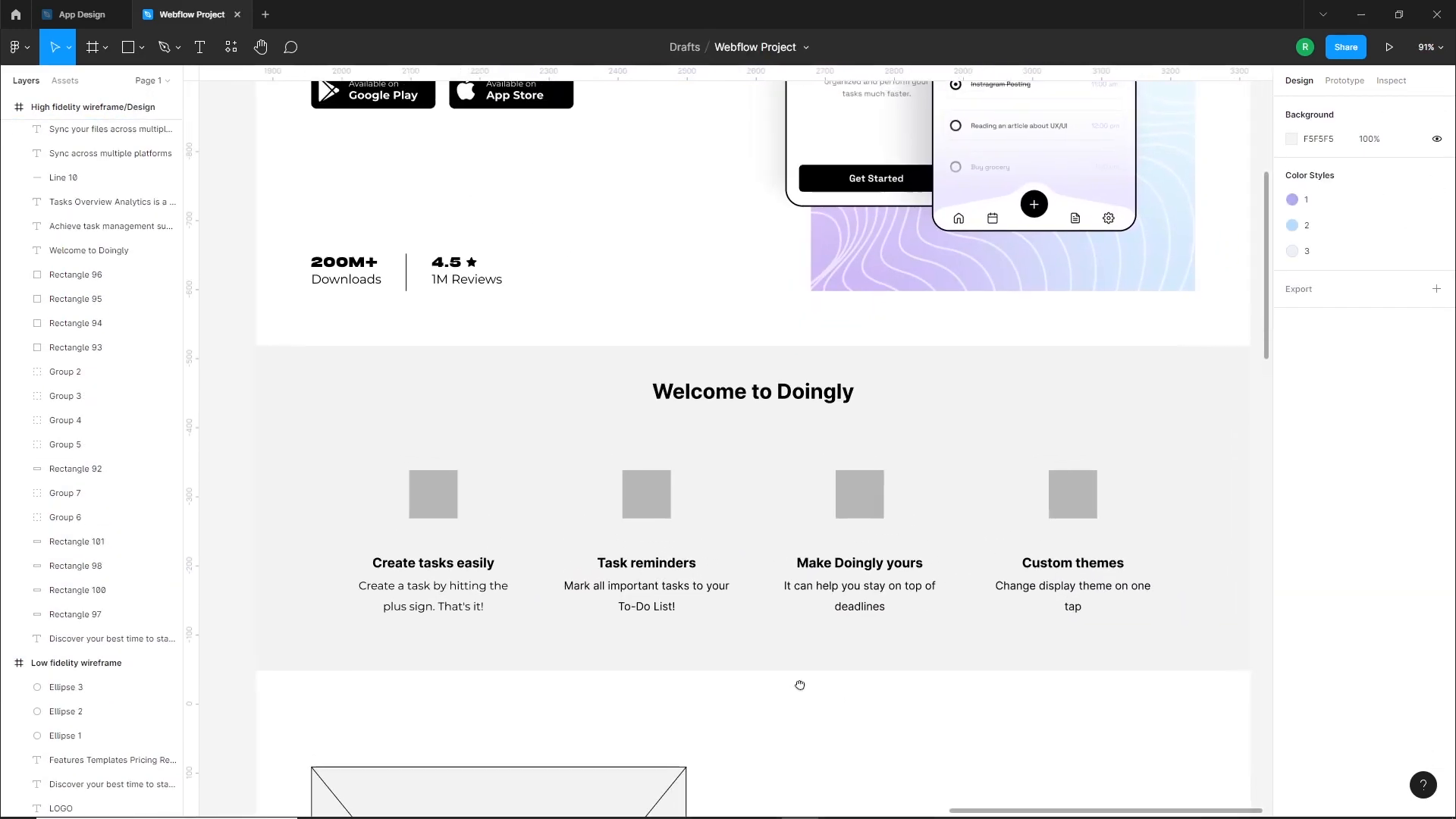
pyautogui.click(774, 402)
pyautogui.keyDown('shift'); pyautogui.click(825, 578); pyautogui.keyUp('shift')
pyautogui.keyDown('shift'); pyautogui.click(674, 577); pyautogui.keyUp('shift')
pyautogui.keyDown('shift'); pyautogui.click(477, 594); pyautogui.keyUp('shift')
pyautogui.keyDown('shift'); pyautogui.click(1123, 594); pyautogui.keyUp('shift')
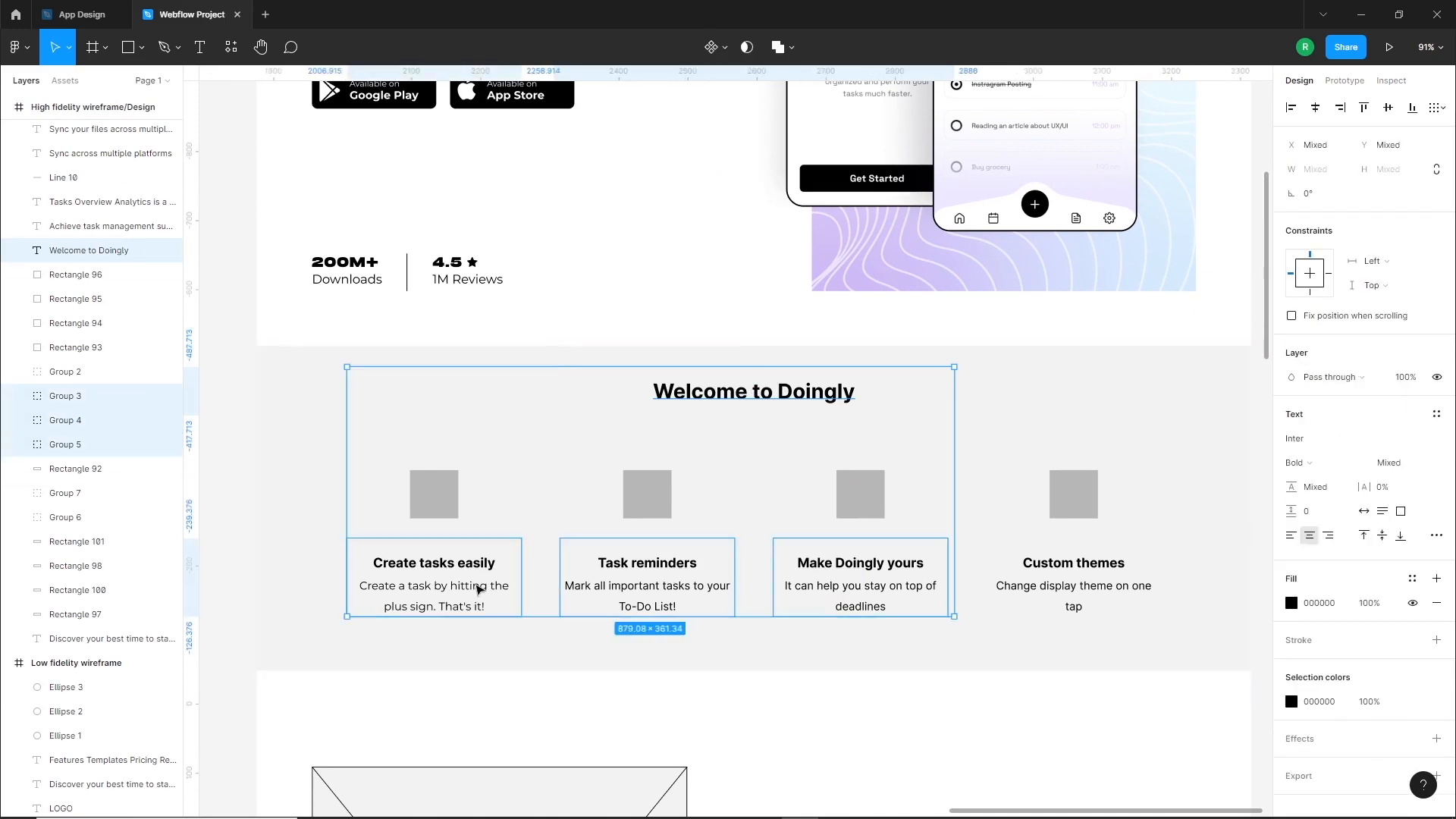
pyautogui.click(1292, 605)
pyautogui.moveTo(1119, 469); pyautogui.dragTo(1020, 360)
pyautogui.click(872, 705)
# Fill the Welcome to Doingly section's background rectangle with black 000000
pyautogui.click(1000, 434)
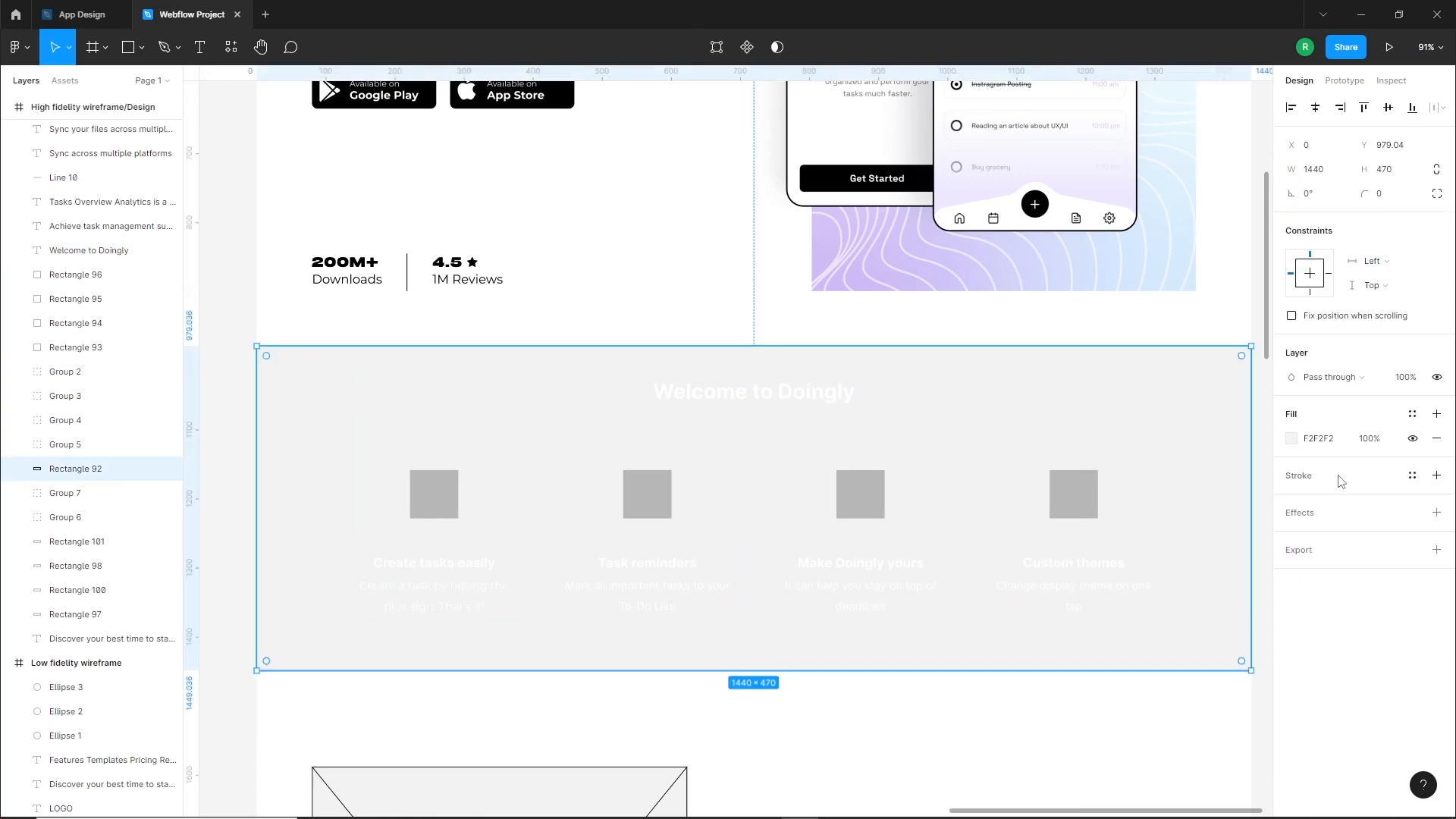
pyautogui.click(1292, 439)
pyautogui.moveTo(1183, 524); pyautogui.dragTo(1051, 679)
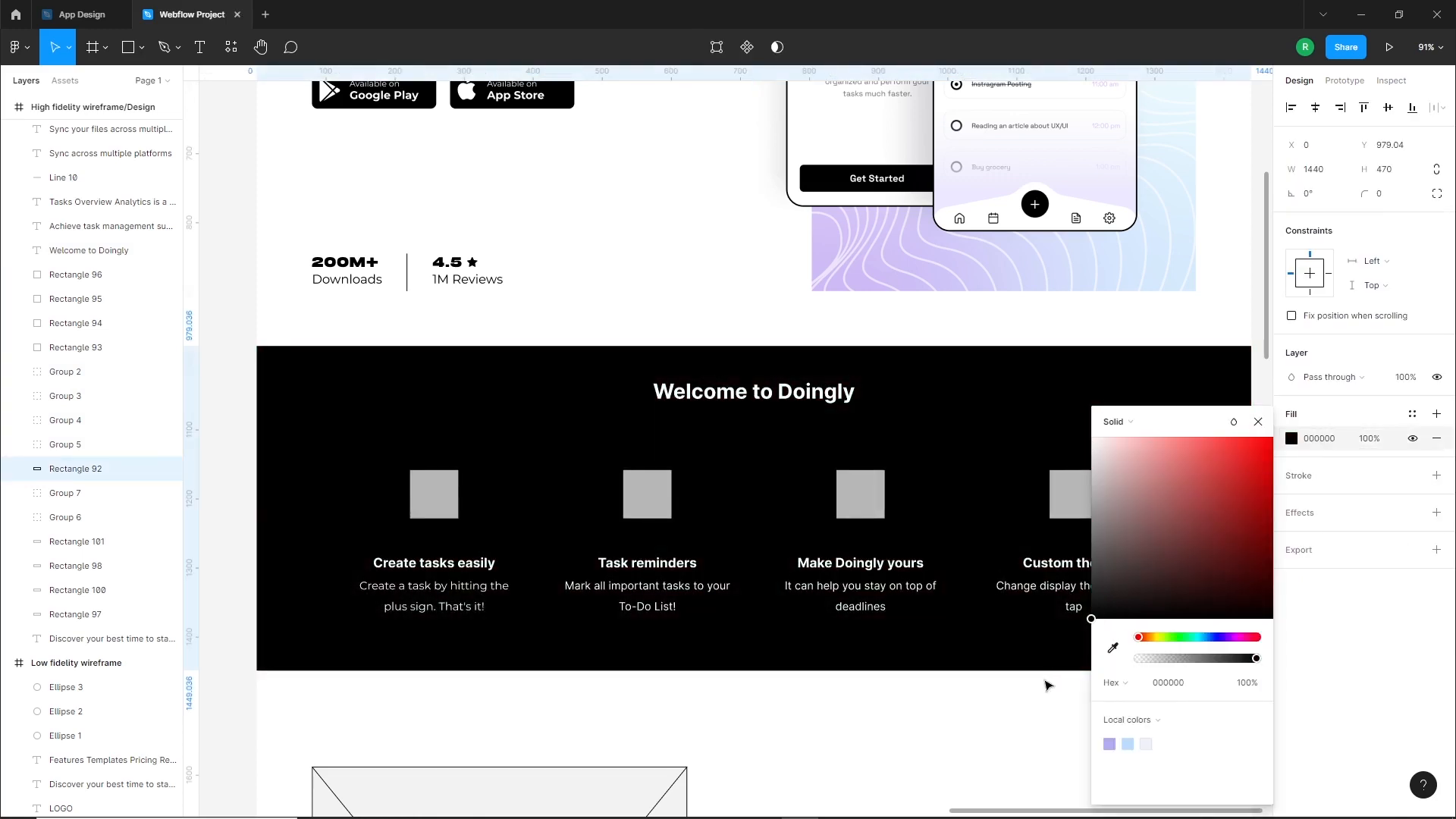
pyautogui.click(958, 705)
# Delete the four grey placeholder squares above the feature texts
pyautogui.scroll(-1, 927, 679)
pyautogui.moveTo(915, 698); pyautogui.dragTo(930, 671)
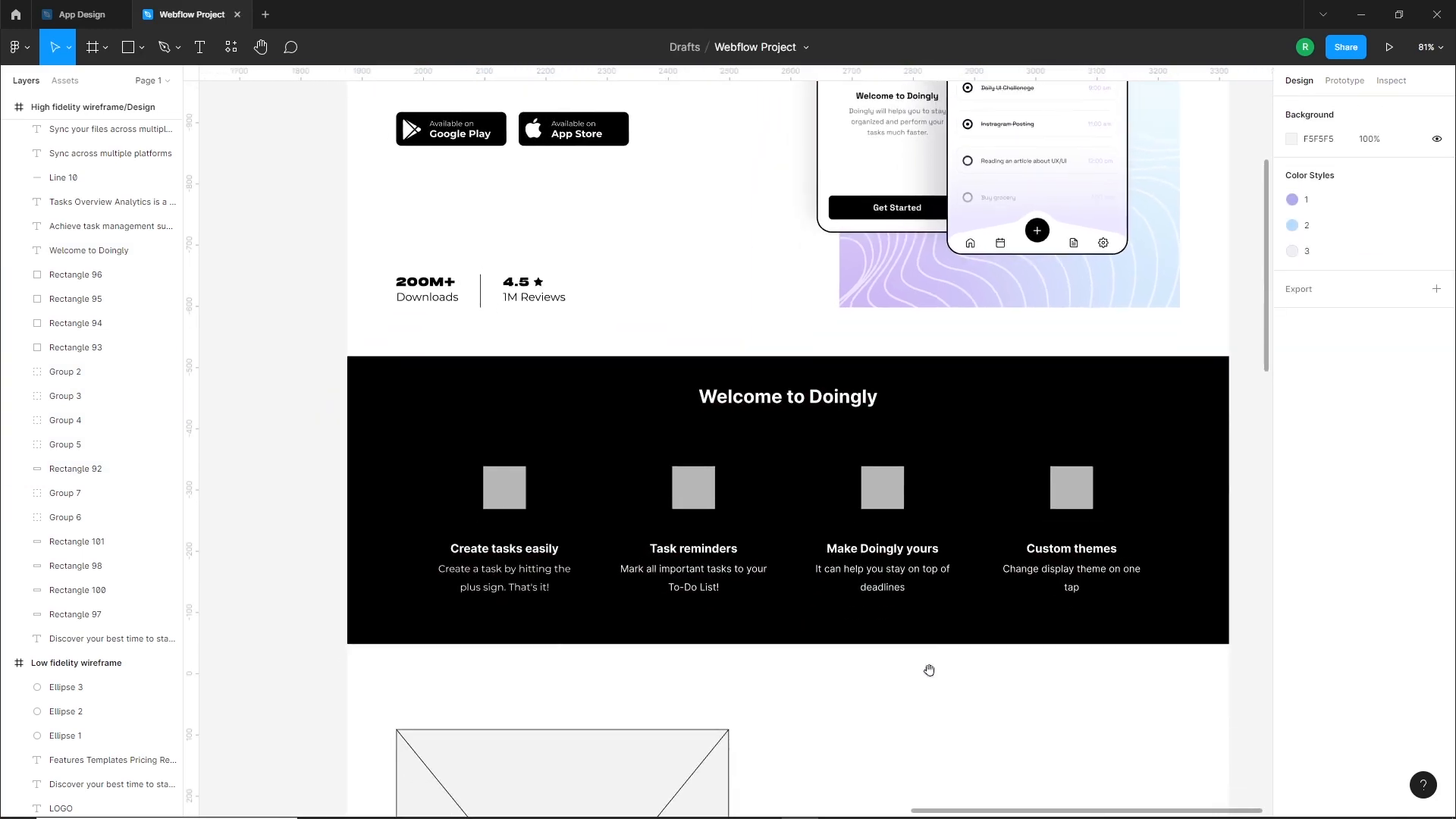
pyautogui.click(504, 488)
pyautogui.keyDown('shift'); pyautogui.click(694, 487); pyautogui.keyUp('shift')
pyautogui.keyDown('shift'); pyautogui.click(883, 487); pyautogui.keyUp('shift')
pyautogui.keyDown('shift'); pyautogui.click(1070, 497); pyautogui.keyUp('shift')
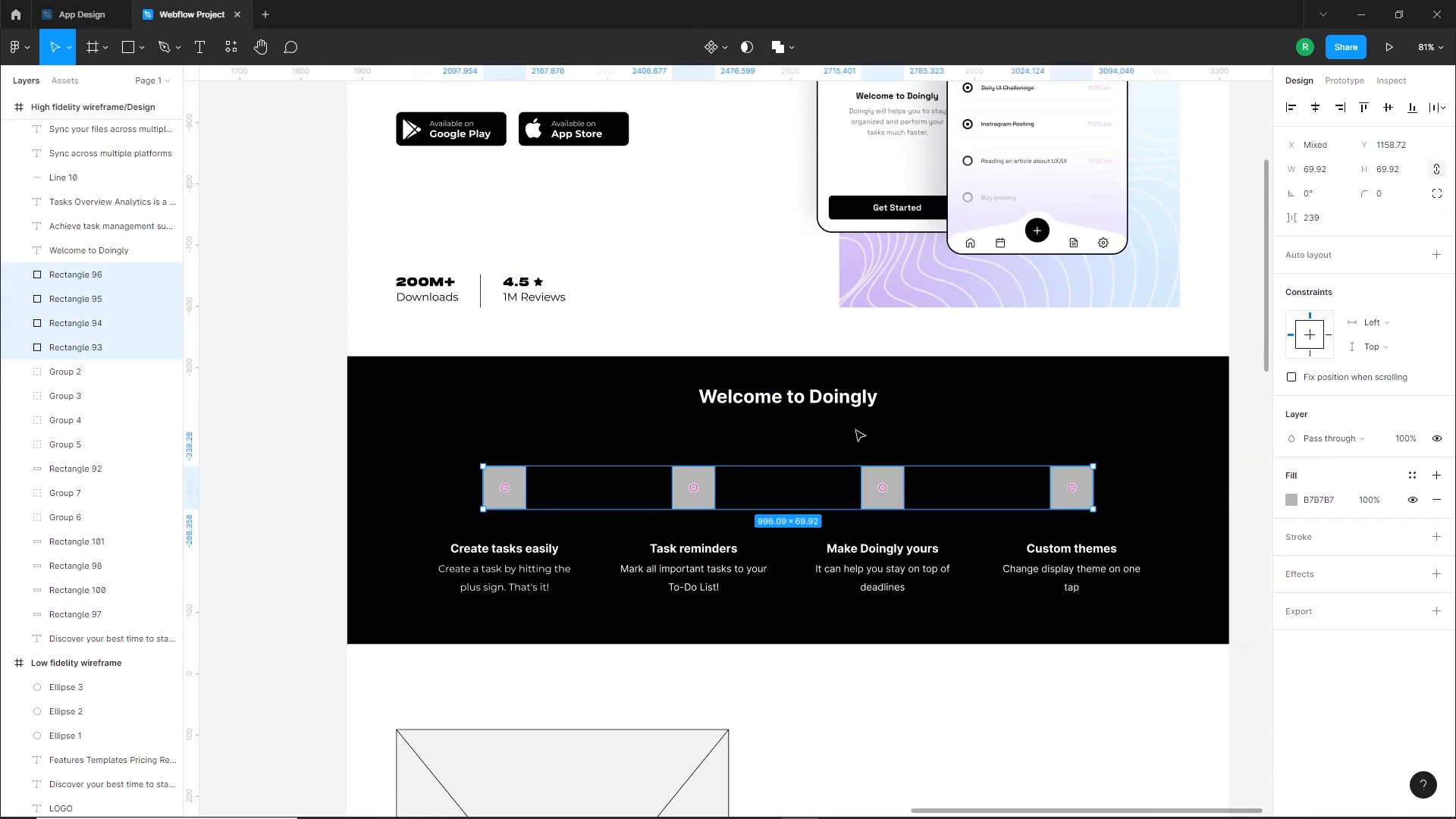
pyautogui.press('Delete')
# Set the Welcome to Doingly heading's font to Monument Extended
pyautogui.click(828, 412)
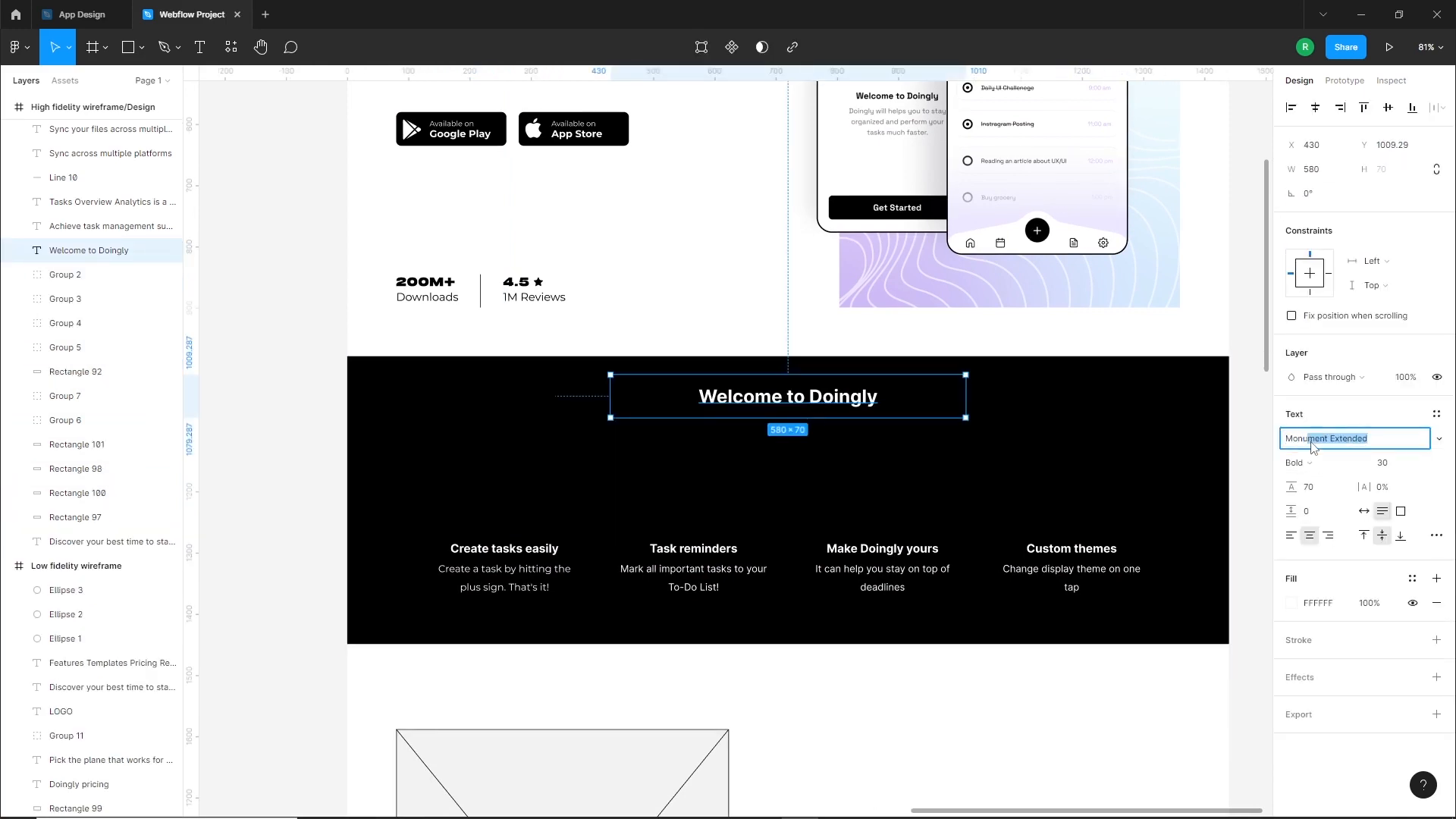
pyautogui.click(1314, 448)
pyautogui.write('Monu')
pyautogui.press('Return')
pyautogui.click(920, 712)
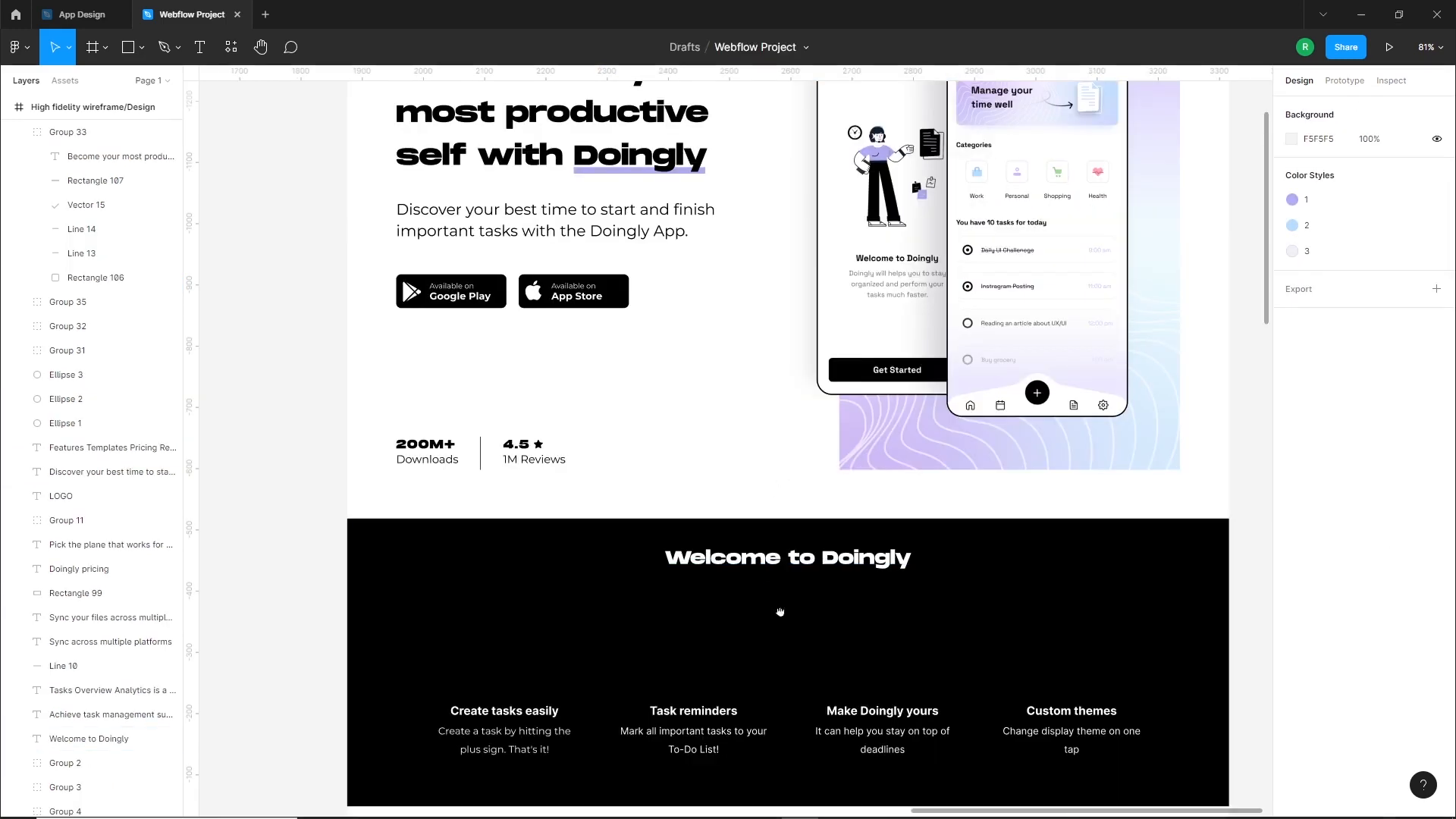
pyautogui.moveTo(780, 611); pyautogui.dragTo(789, 566)
pyautogui.moveTo(759, 633); pyautogui.dragTo(768, 583)
pyautogui.scroll(5, 527, 668)
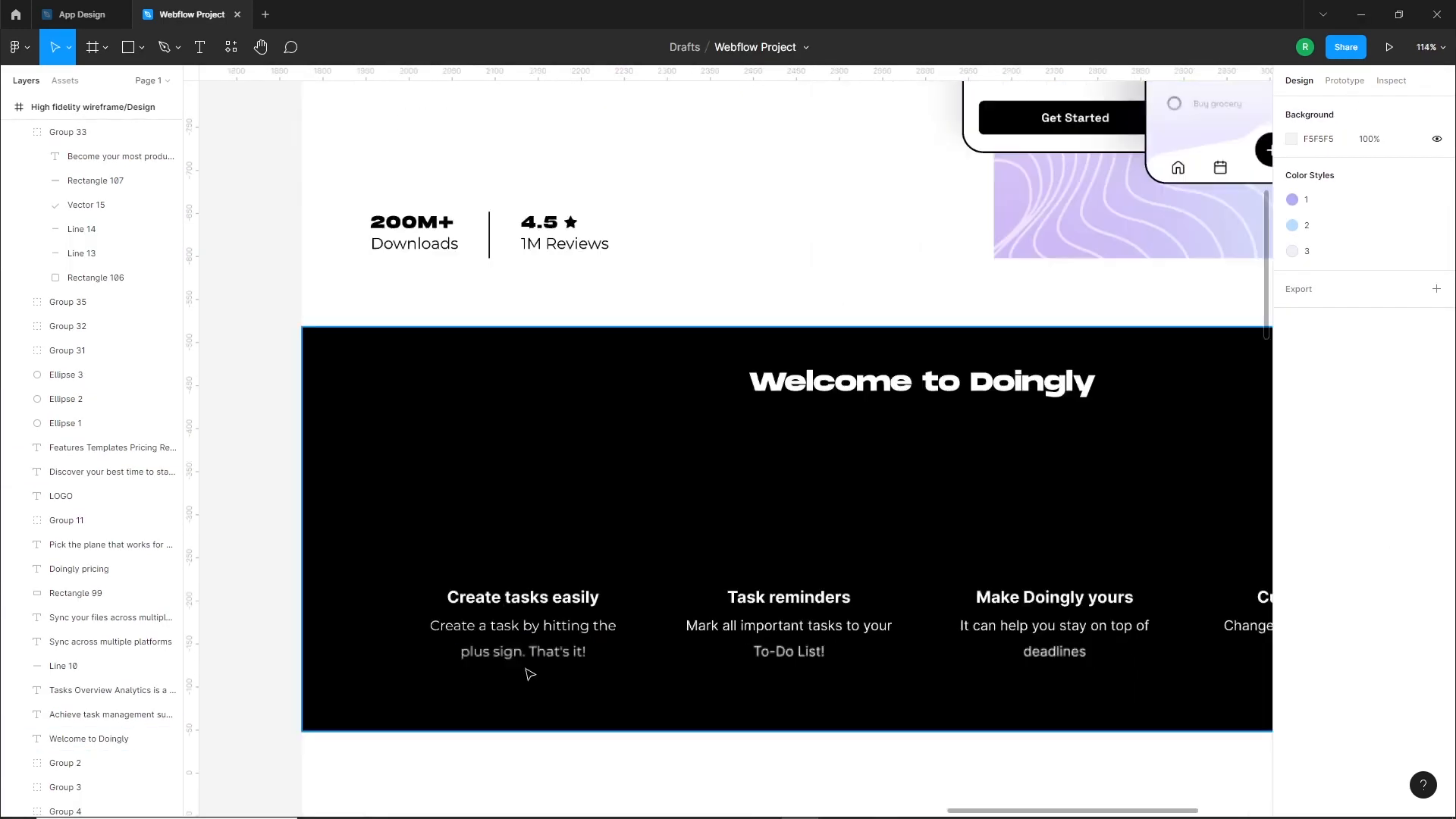
pyautogui.hscroll(3, 1202, 559)
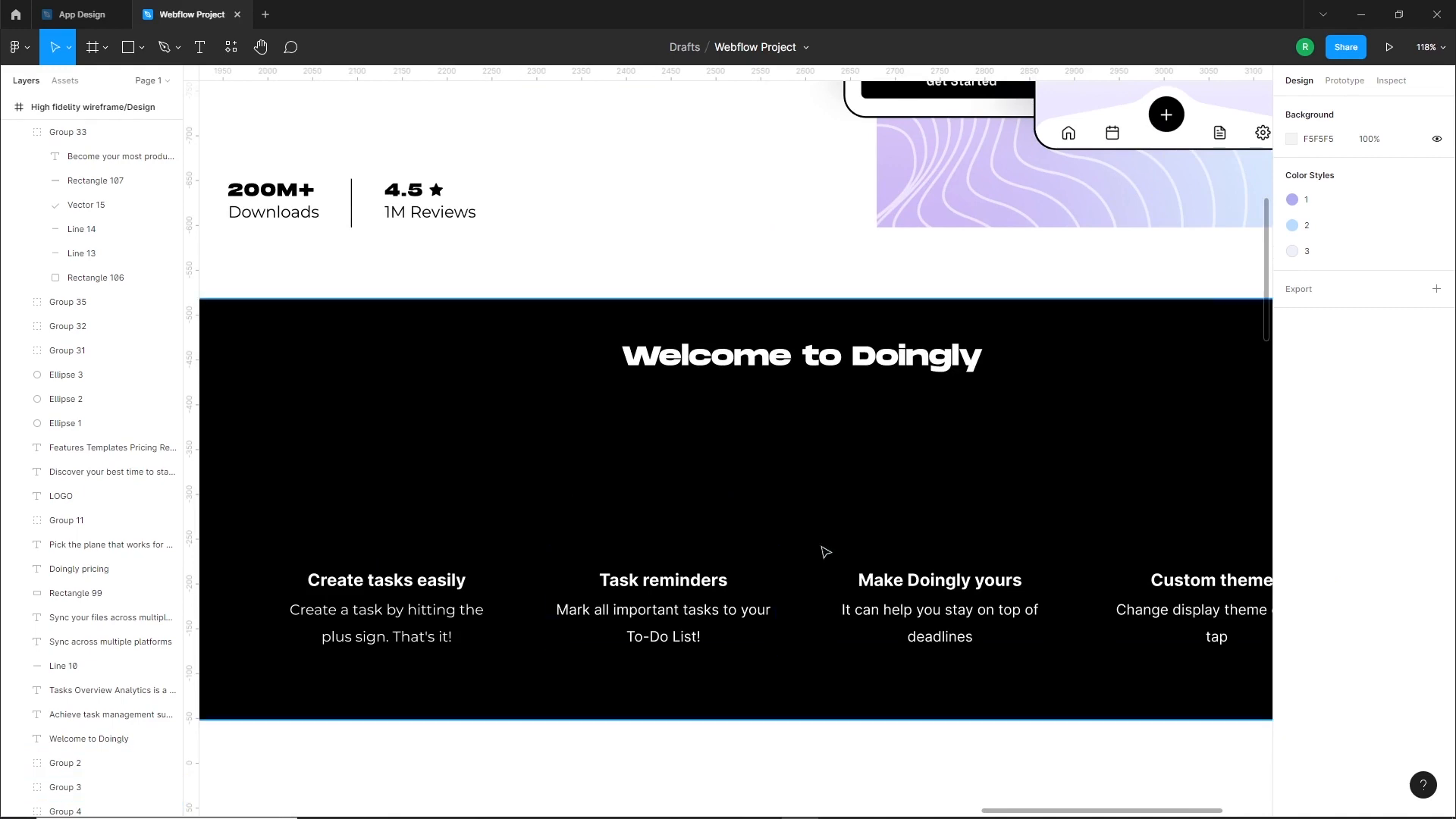
# Draw a rectangle about 52 by 58 px above the Create tasks easily text and centre it over that text
pyautogui.scroll(-5, 834, 587)
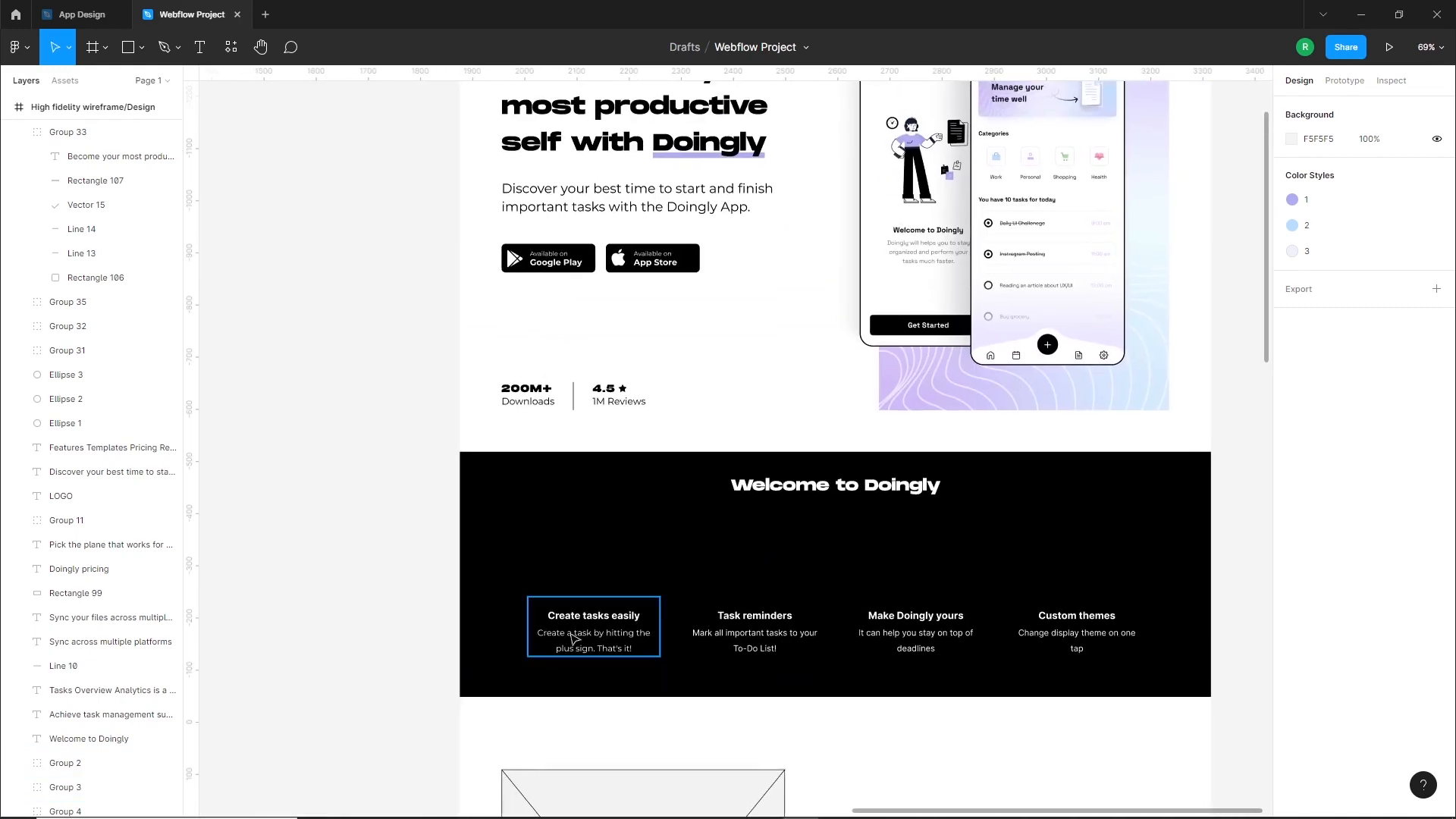
pyautogui.scroll(8, 575, 644)
pyautogui.scroll(1, 683, 531)
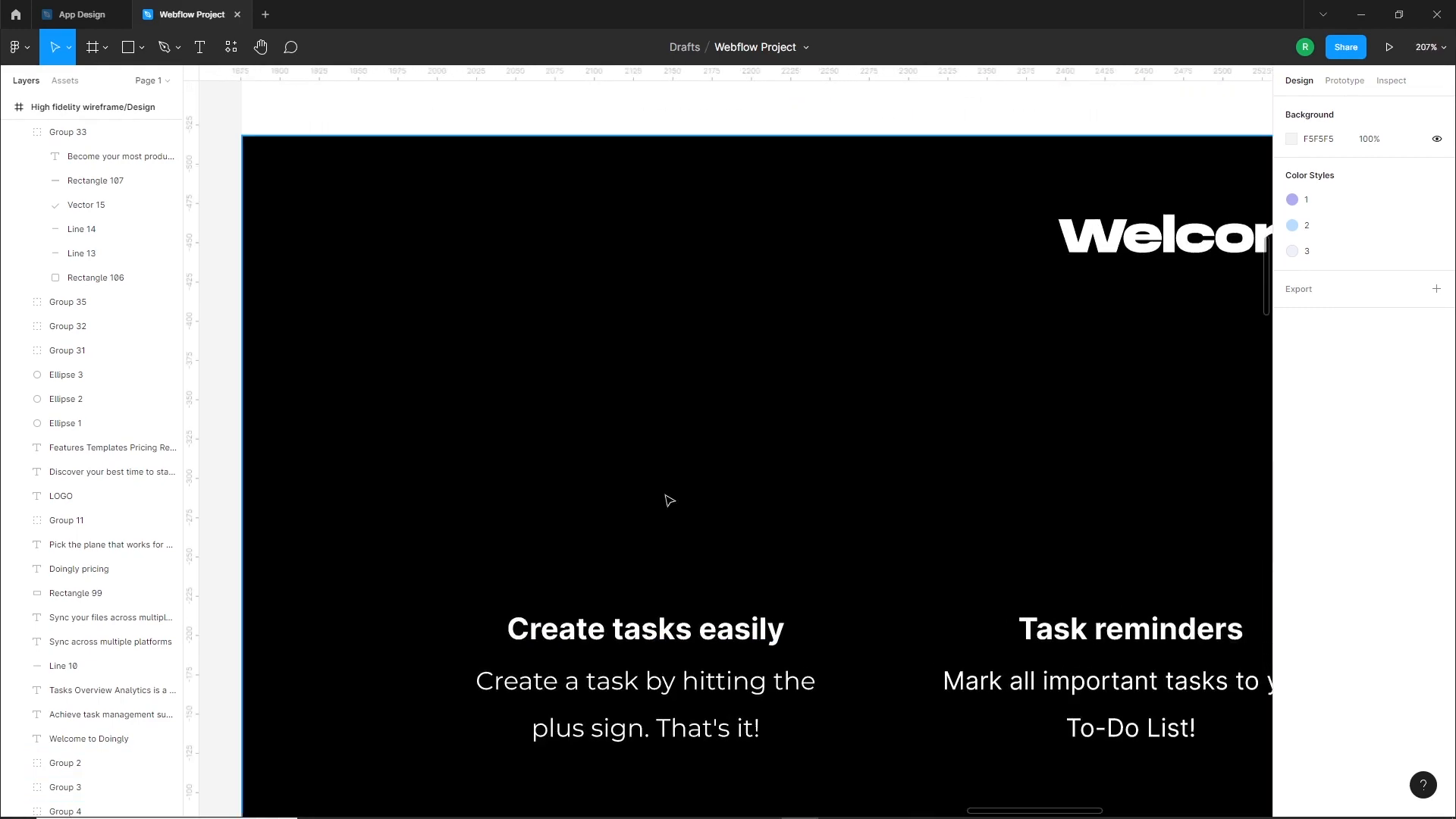
pyautogui.click(126, 60)
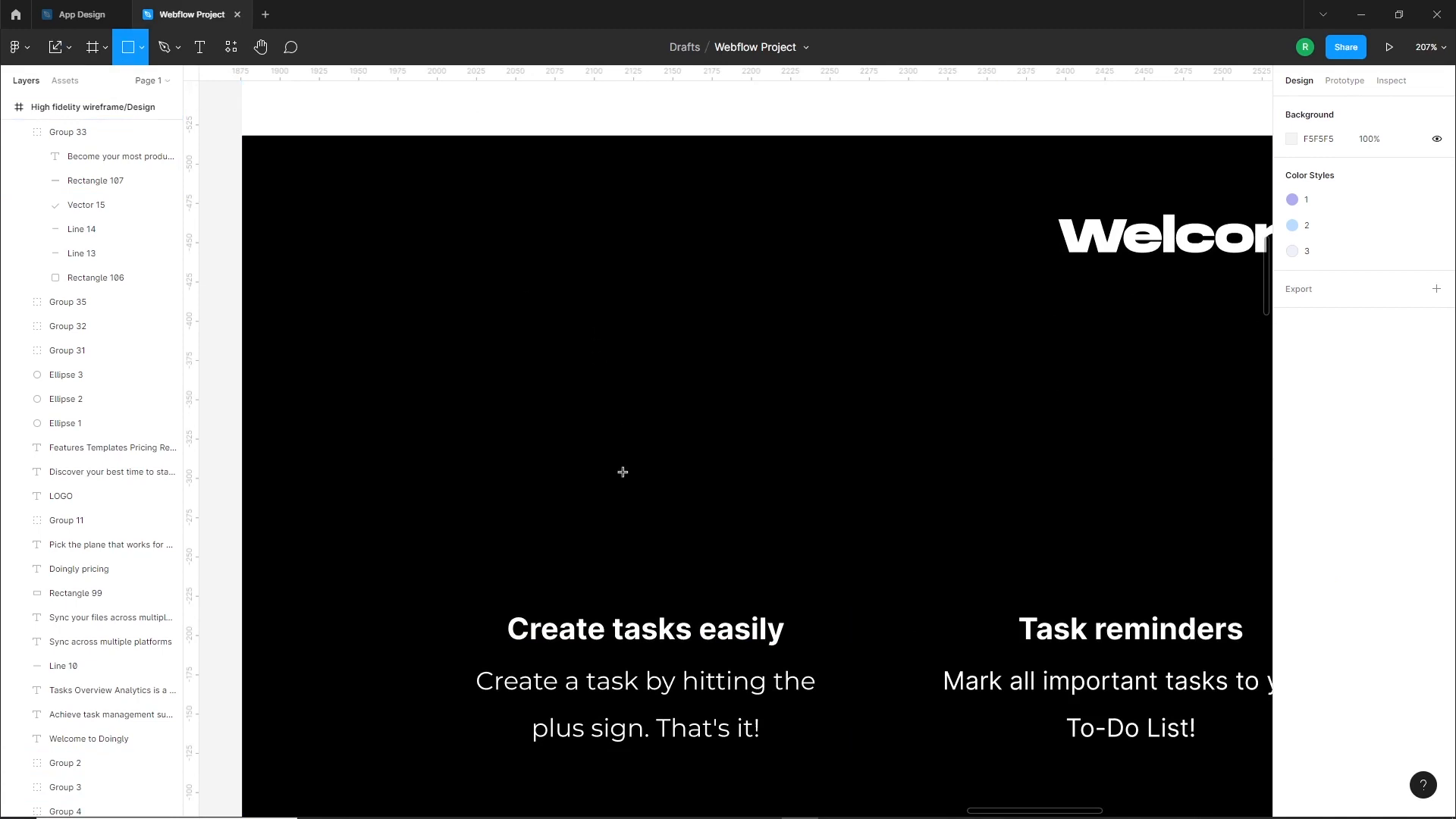
pyautogui.moveTo(611, 452)
pyautogui.mouseDown()
pyautogui.moveTo(692, 546)
pyautogui.moveTo(646, 521)
pyautogui.mouseUp()
pyautogui.click(1334, 171)
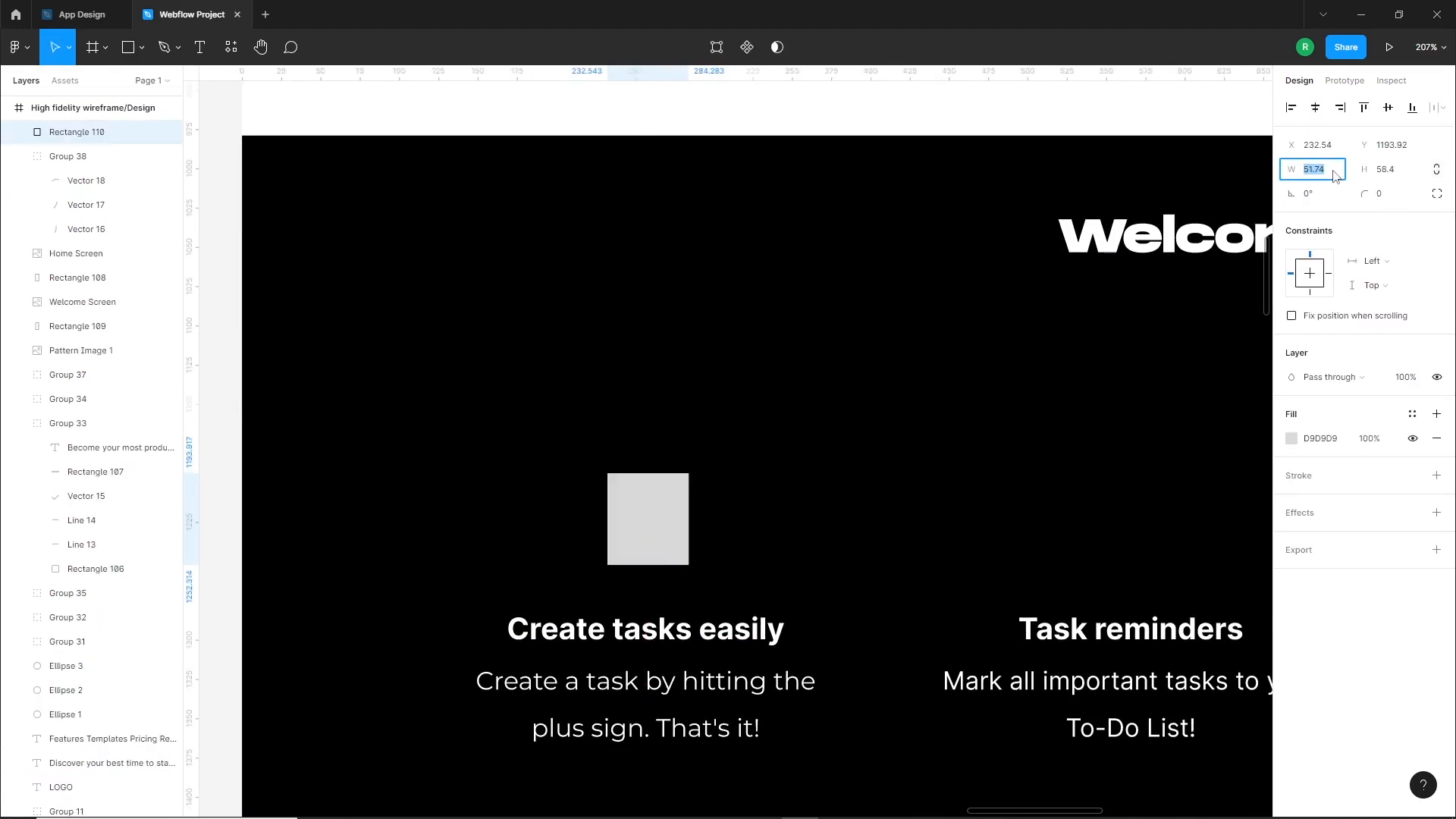
pyautogui.moveTo(657, 525); pyautogui.dragTo(657, 521)
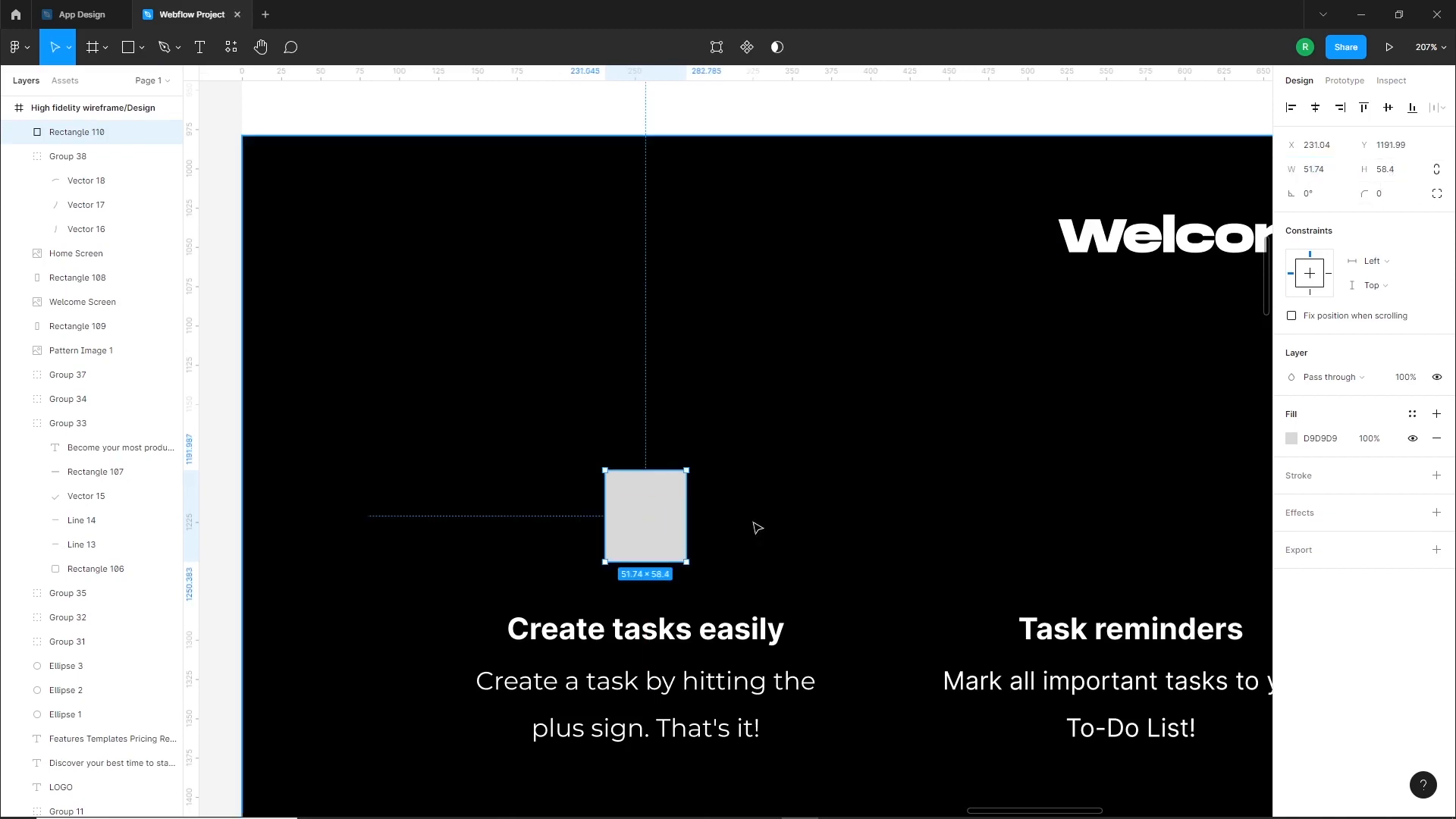
# Fill the new rectangle with the purple local color B1ACF1 and slightly round its corners
pyautogui.click(1291, 439)
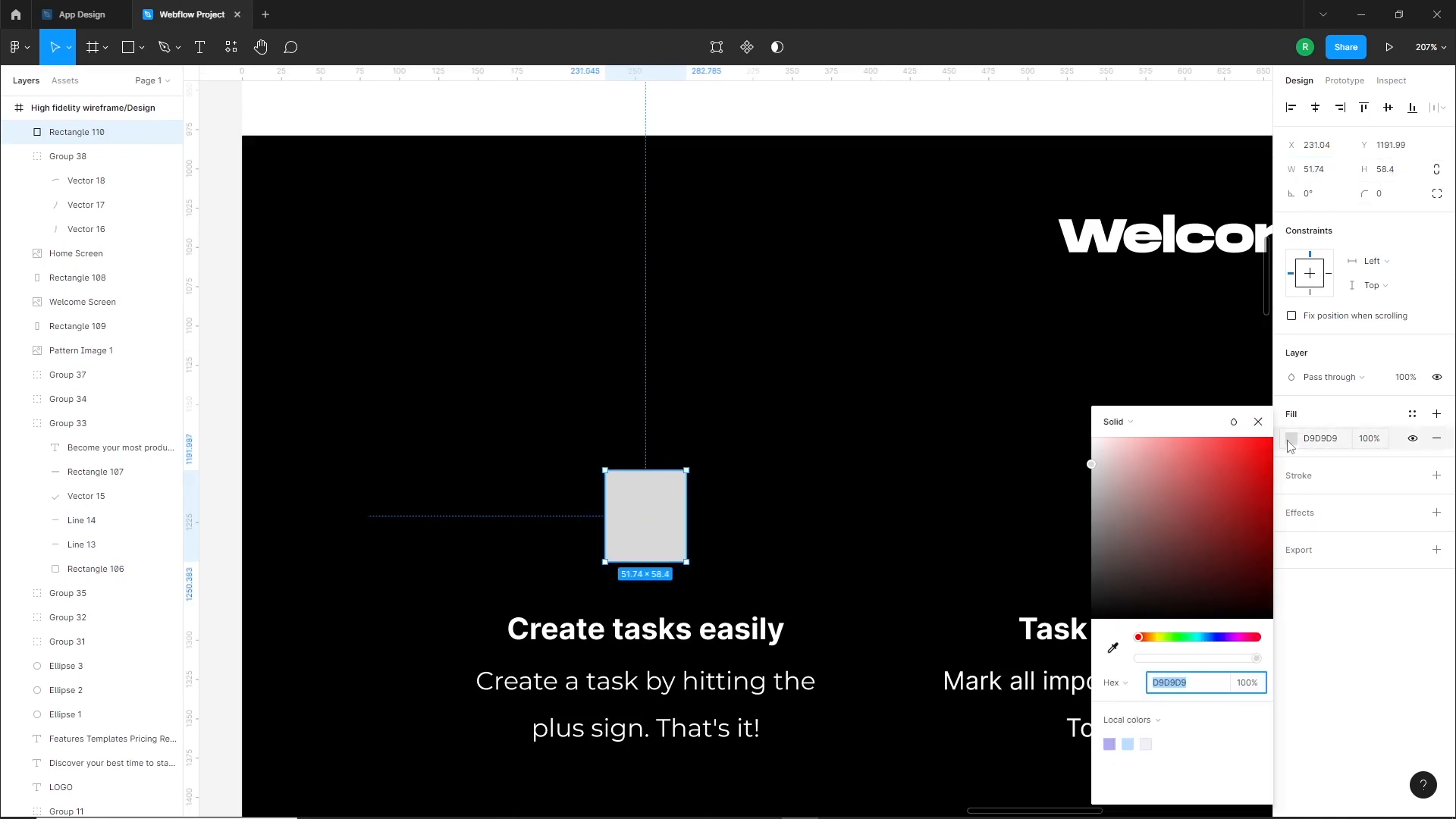
pyautogui.click(1112, 744)
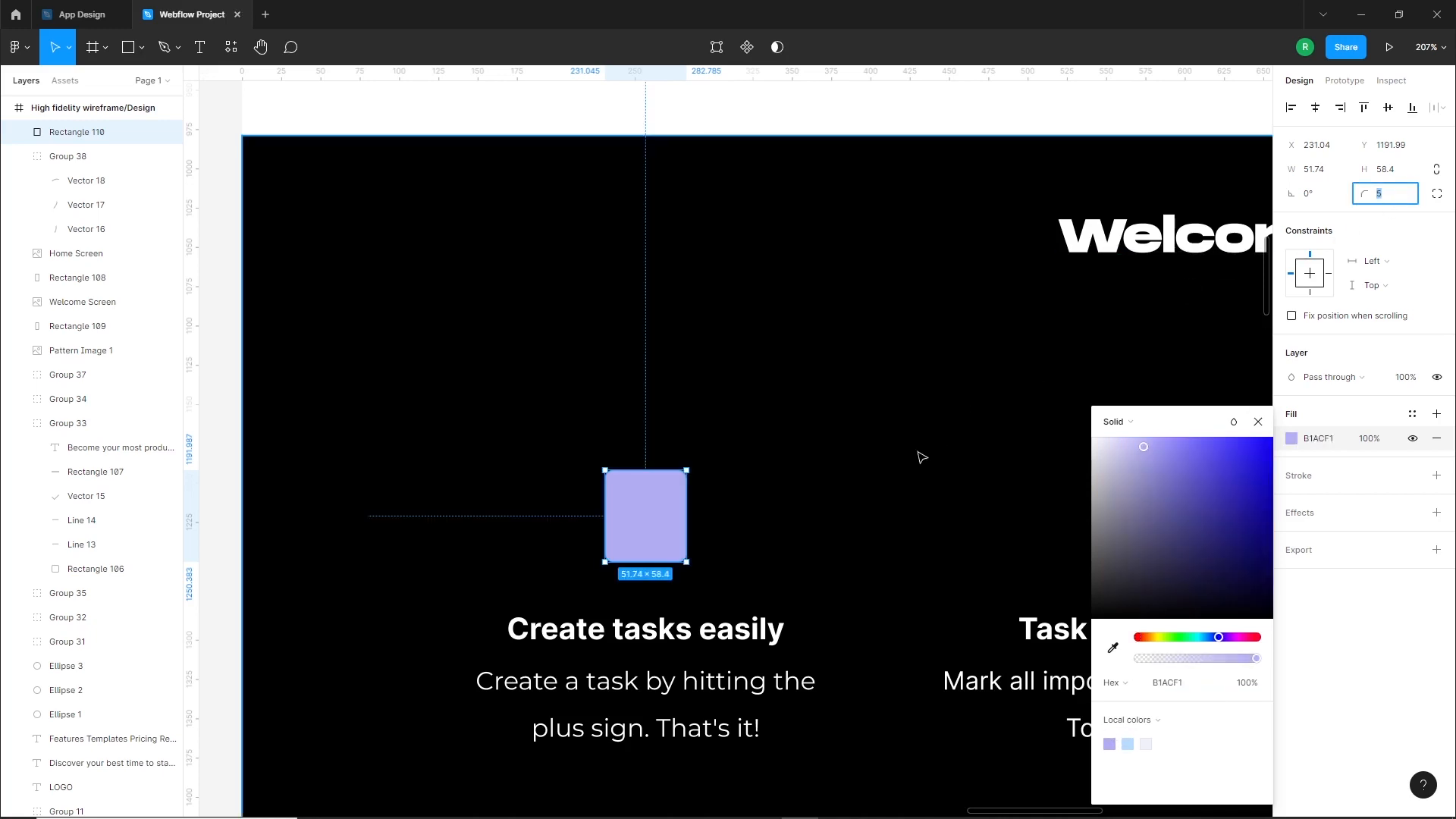
pyautogui.press('Down')
pyautogui.click(794, 556)
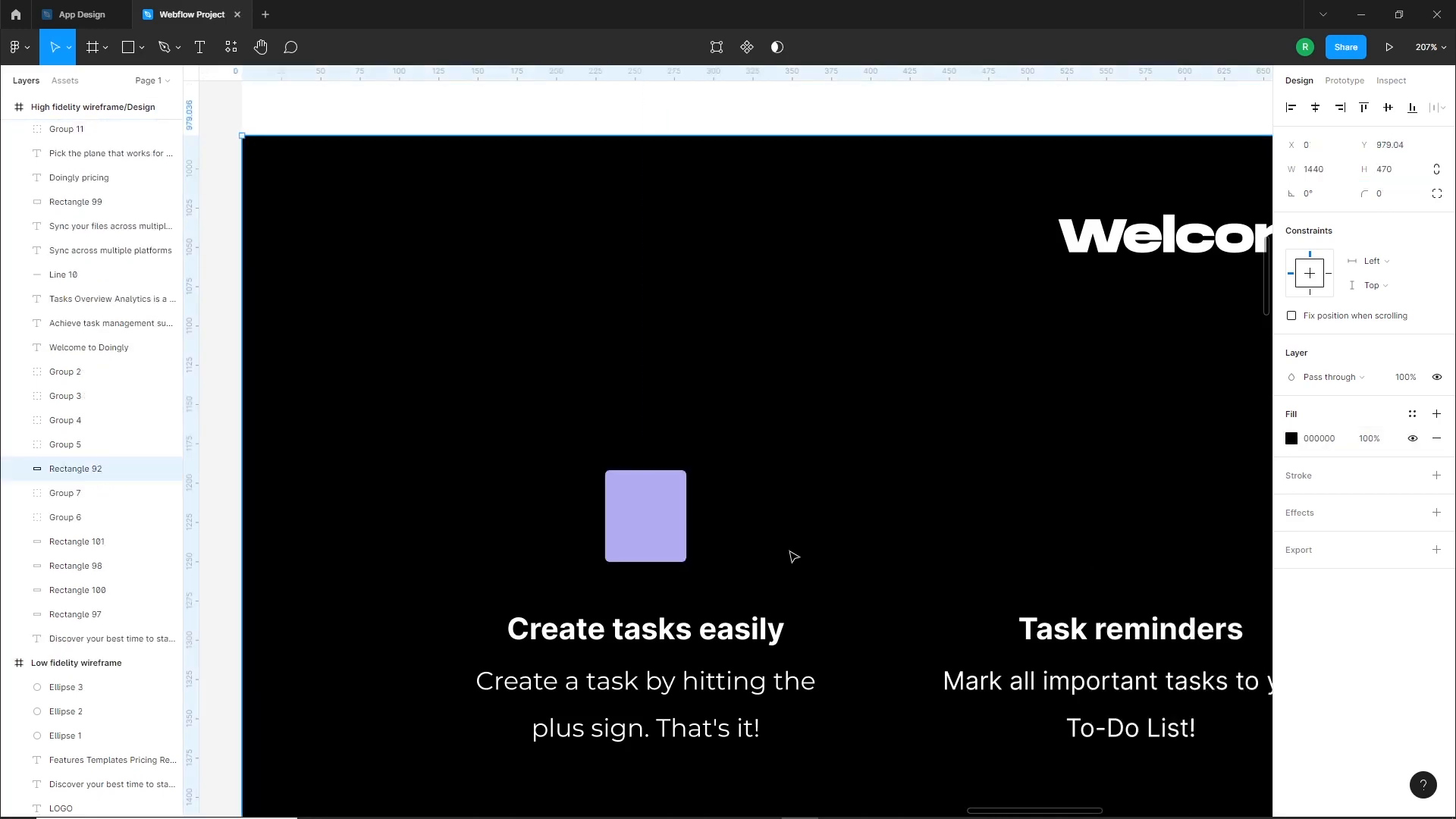
# Draw a small rectangle about 9 by 5 px across the purple shape's upper left edge and fully round it into a pill
pyautogui.scroll(5, 644, 540)
pyautogui.scroll(1, 657, 503)
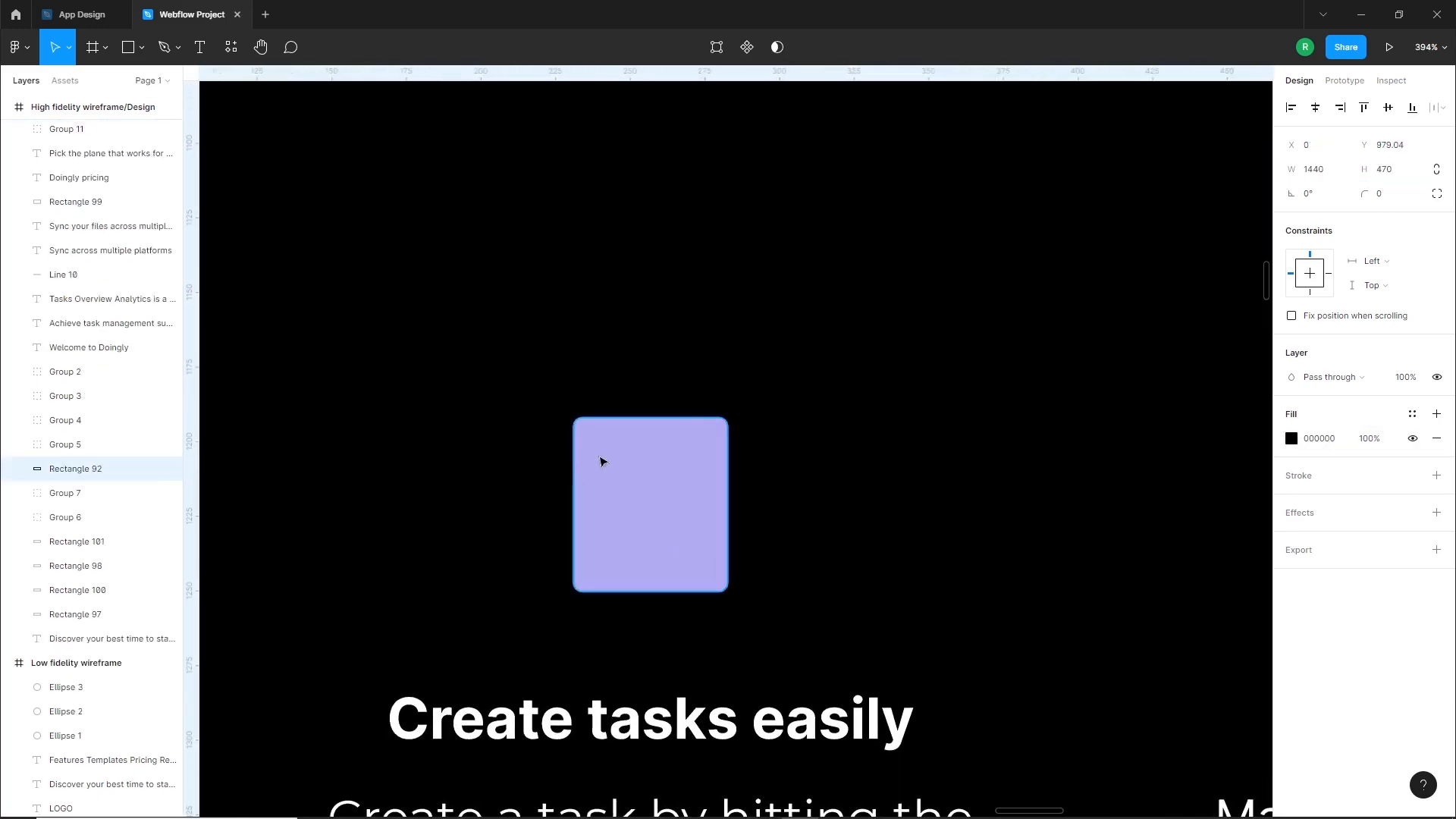
pyautogui.moveTo(582, 455); pyautogui.dragTo(595, 463)
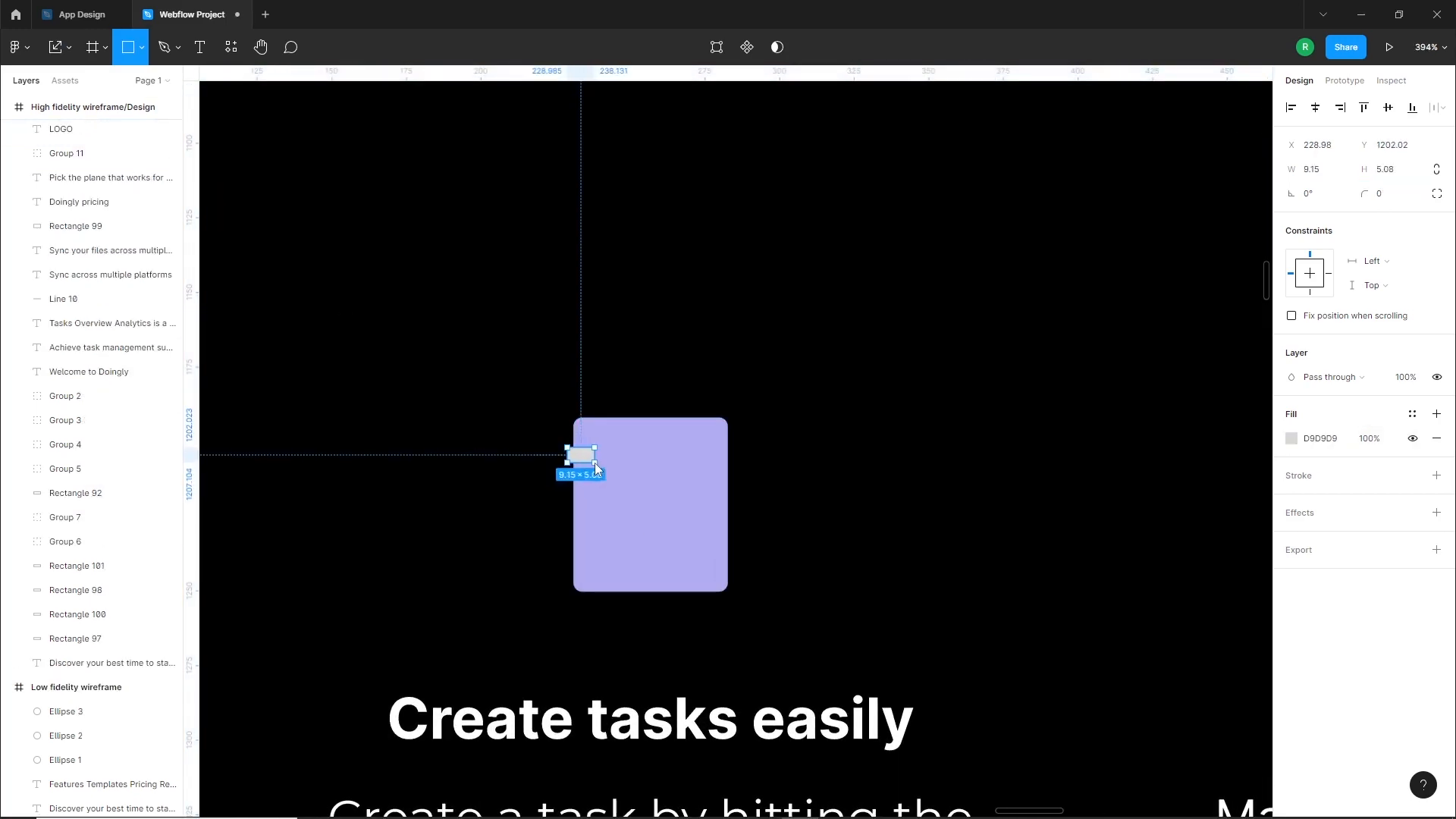
pyautogui.hotkey('shift', '2')
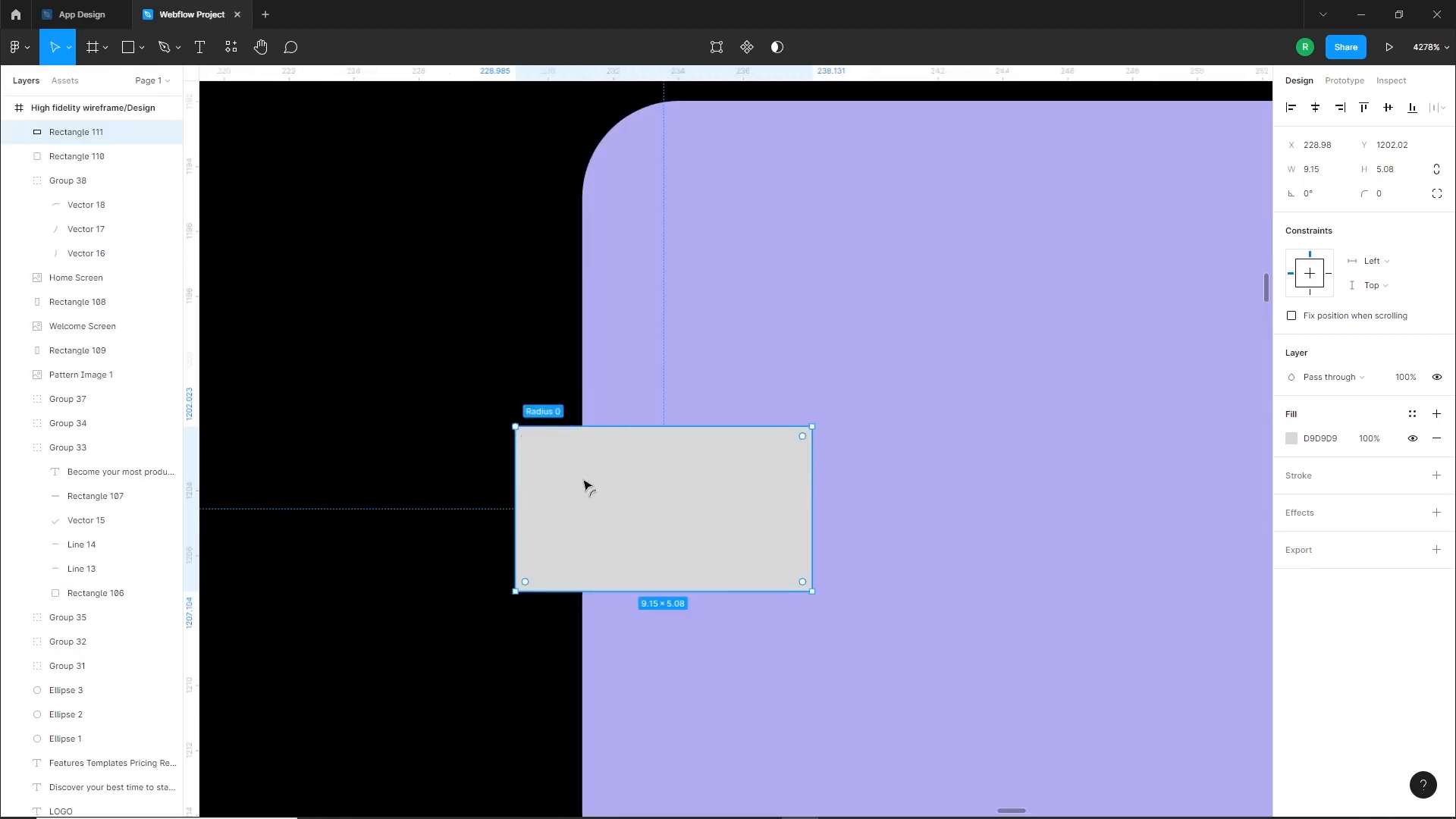
pyautogui.moveTo(585, 486); pyautogui.dragTo(667, 520)
# Add a black 000000 outside stroke of width 4 to the pill
pyautogui.scroll(-5, 667, 520)
pyautogui.click(1436, 476)
pyautogui.click(1324, 524)
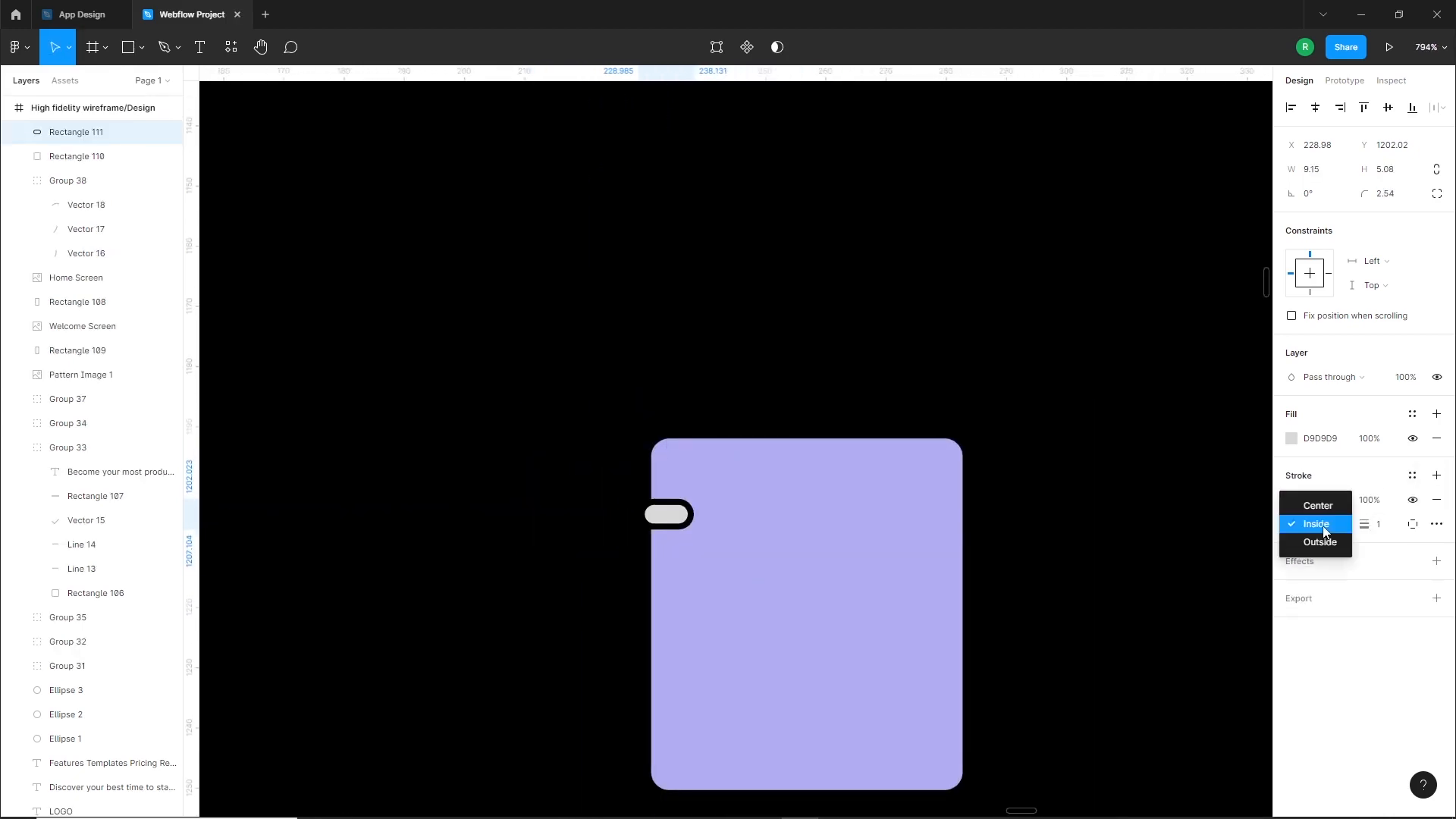
pyautogui.click(1320, 541)
pyautogui.click(1384, 524)
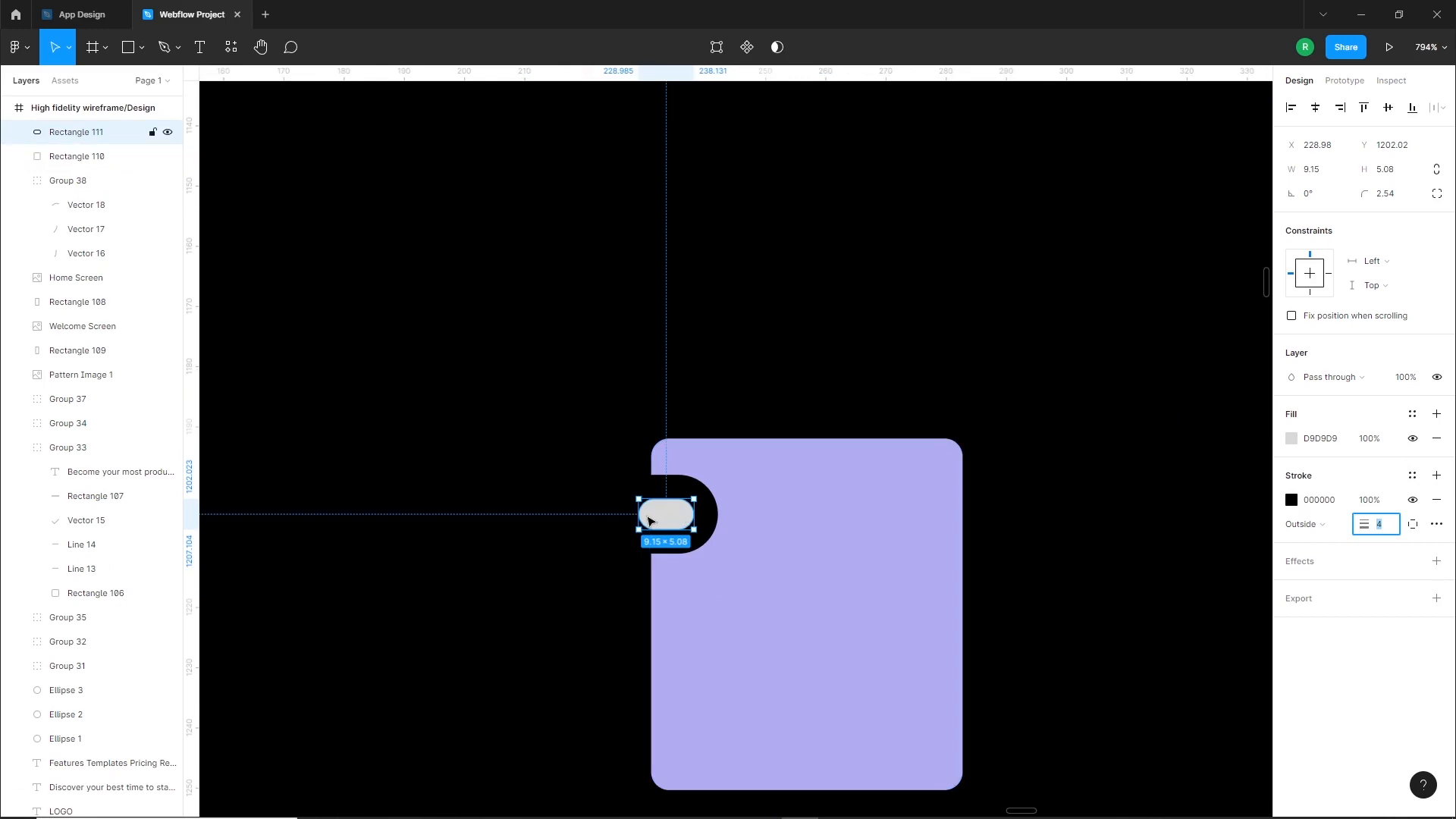
# Widen the pill to about 11 px, shift it slightly outward over the purple edge, and fill it with white FFFFFF
pyautogui.moveTo(636, 515); pyautogui.dragTo(670, 523)
pyautogui.click(1292, 439)
pyautogui.moveTo(1109, 454); pyautogui.dragTo(1044, 434)
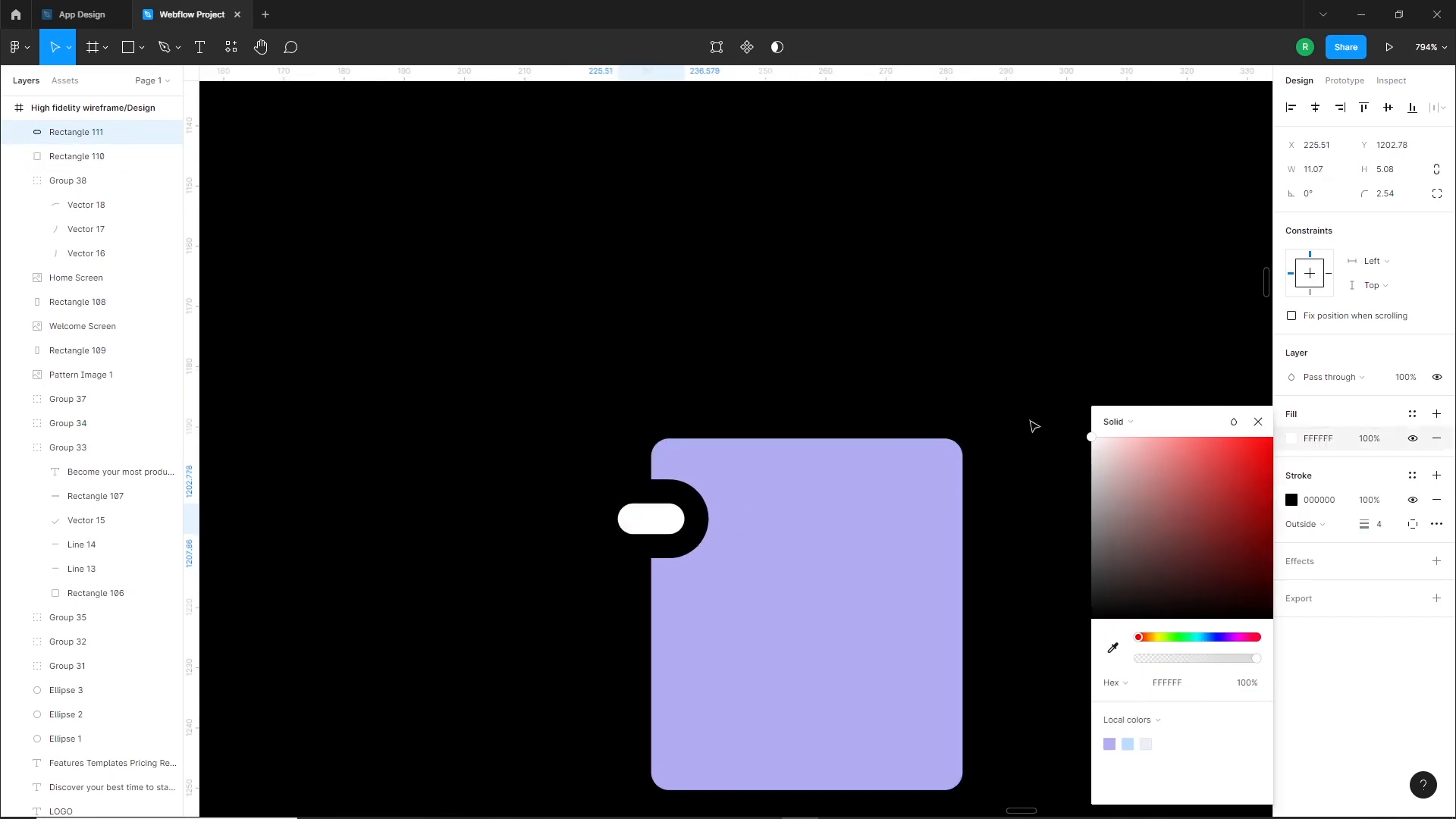
# Duplicate the white pill down the purple rectangle's left edge so that three notebook rings are stacked there
pyautogui.scroll(-4, 656, 531)
pyautogui.moveTo(670, 532); pyautogui.dragTo(660, 681)
pyautogui.hotkey('ctrl', 'g')
pyautogui.hotkey('ctrl', 'd')
pyautogui.scroll(6, 673, 593)
pyautogui.click(645, 553)
pyautogui.press('Delete')
pyautogui.click(645, 553)
pyautogui.press('Delete')
pyautogui.hotkey('ctrl', 'z')
# Distribute the vertical spacing of the three ring pills evenly and group them
pyautogui.keyDown('shift'); pyautogui.click(634, 669); pyautogui.keyUp('shift')
pyautogui.keyDown('shift'); pyautogui.click(626, 398); pyautogui.keyUp('shift')
pyautogui.click(1442, 106)
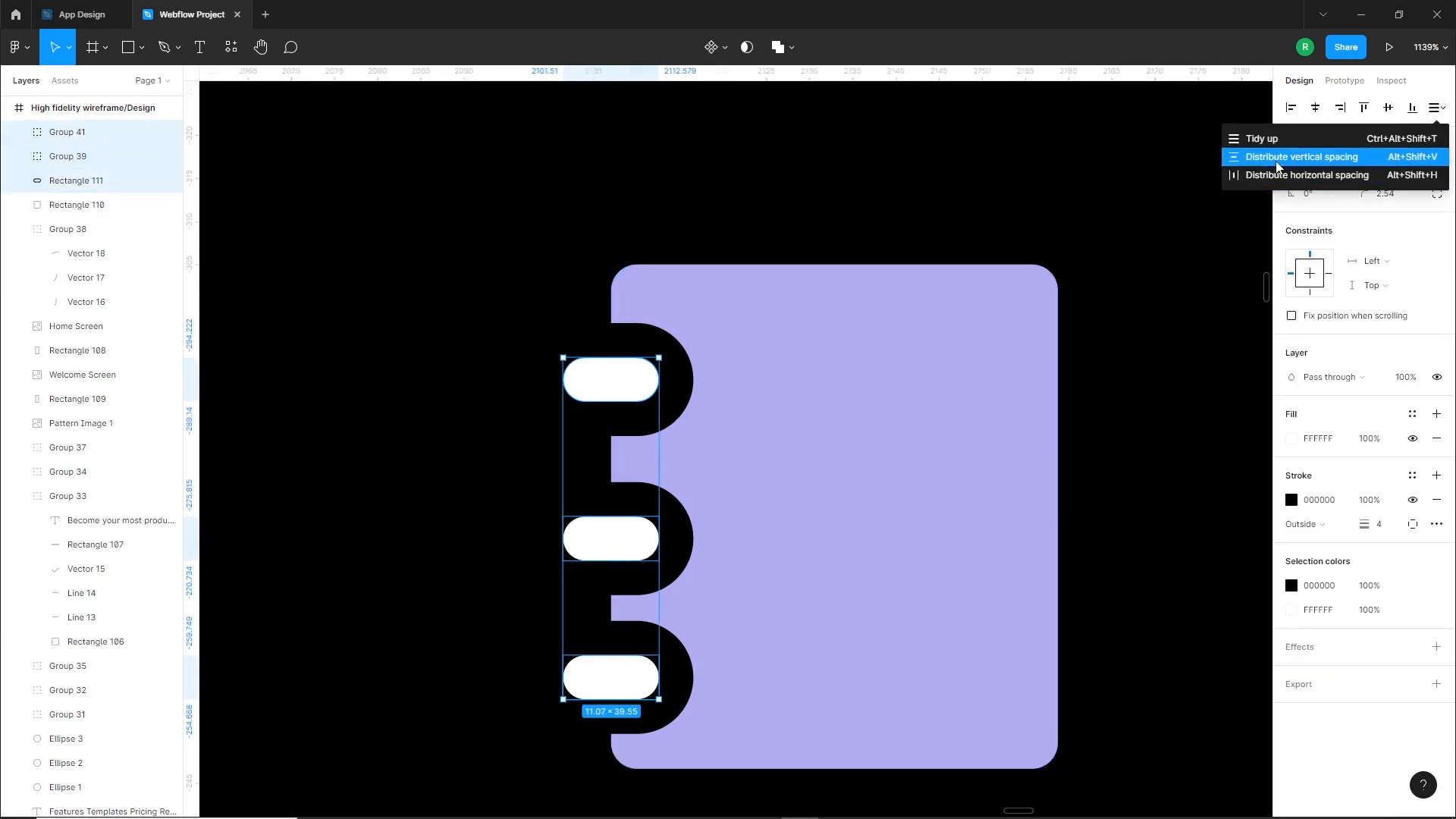
pyautogui.click(1259, 153)
pyautogui.hotkey('ctrl', 'g')
# Align the ring group and the purple rectangle on their vertical centers
pyautogui.keyDown('shift'); pyautogui.click(828, 455); pyautogui.keyUp('shift')
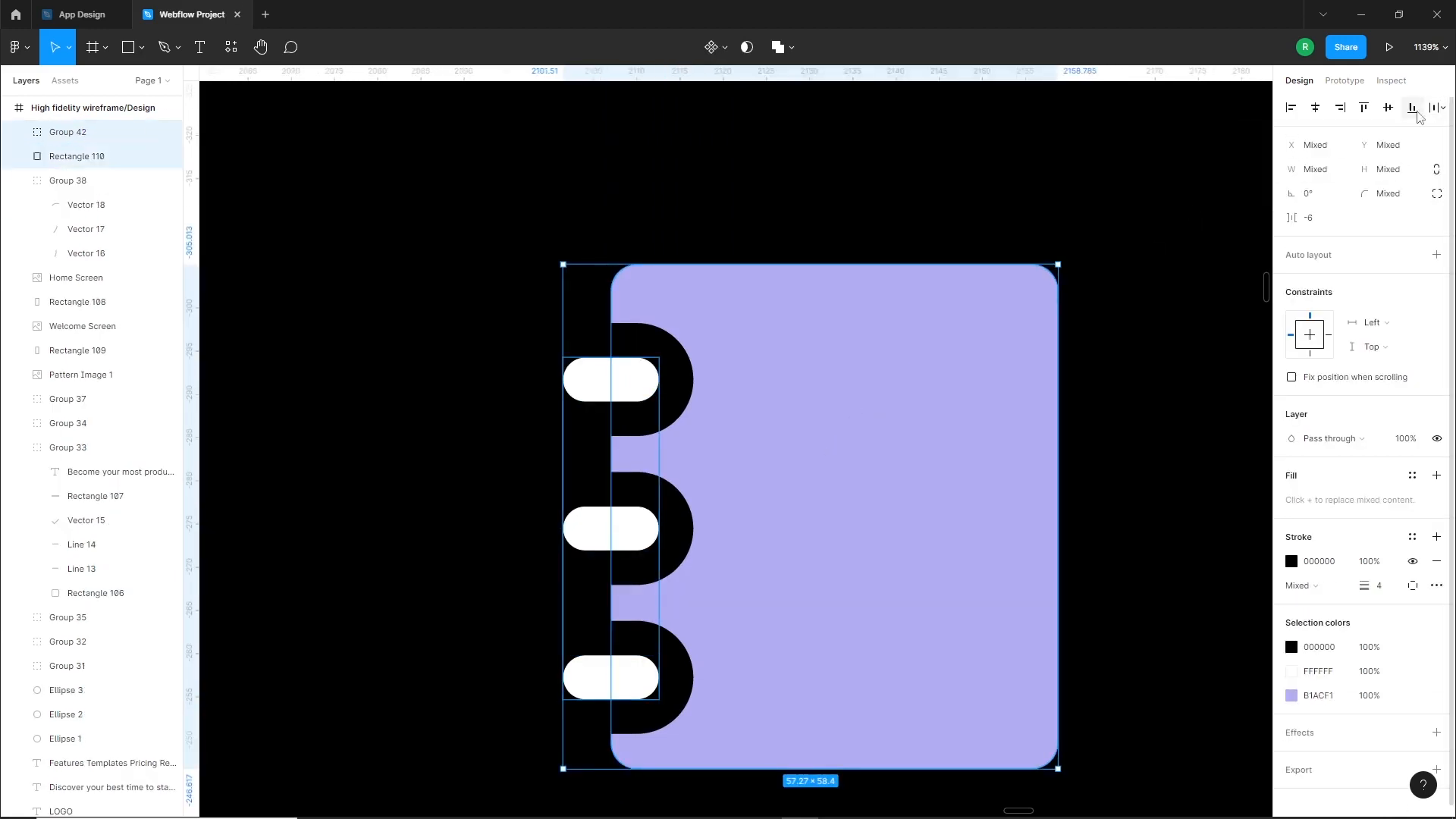
pyautogui.click(1385, 112)
pyautogui.click(520, 465)
# Launch the Iconify plugin to find an icon for the notebook graphic
pyautogui.scroll(-3, 842, 502)
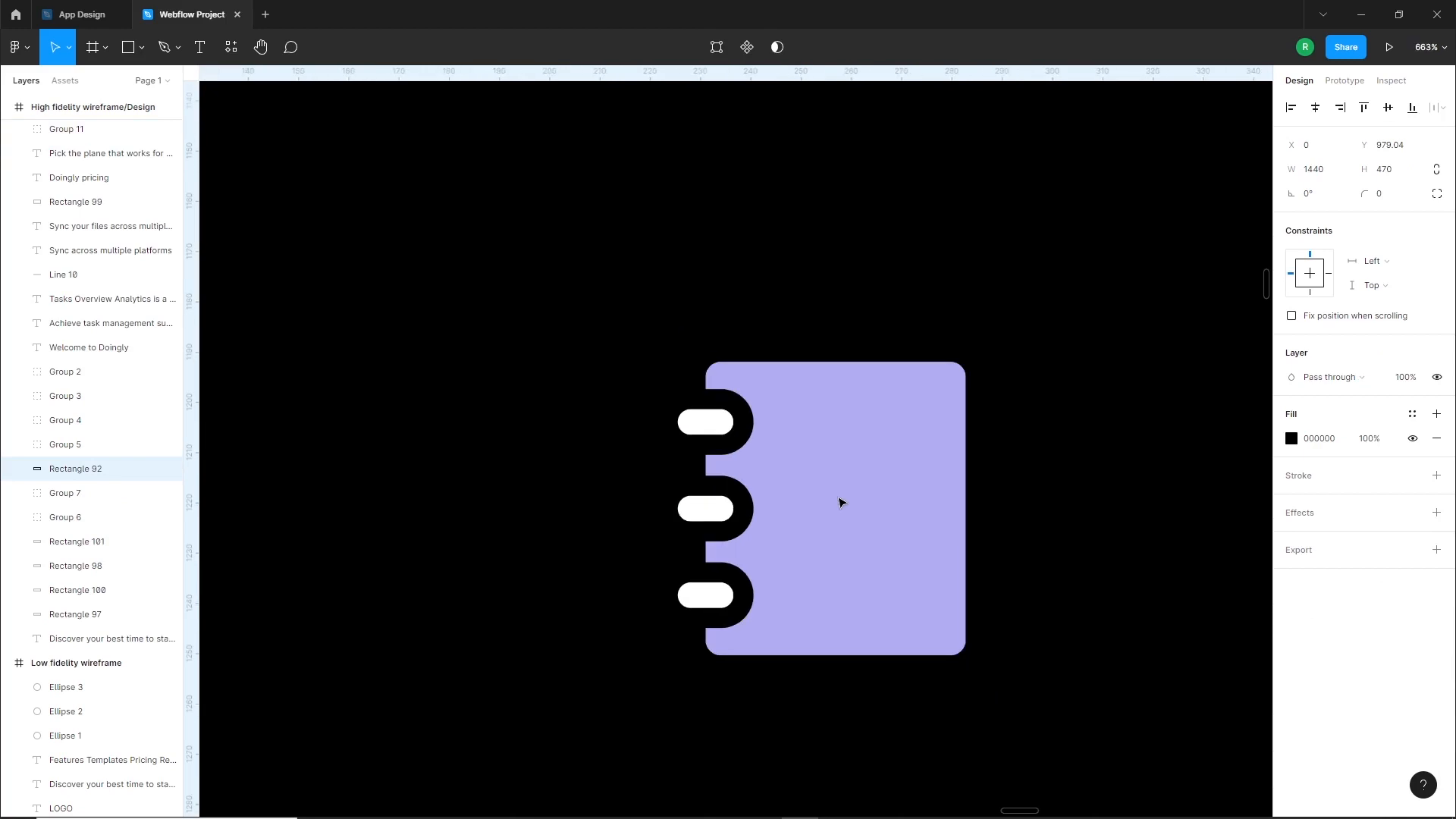
pyautogui.scroll(-3, 602, 463)
pyautogui.rightClick(521, 373)
pyautogui.moveTo(574, 713)
pyautogui.moveTo(571, 683)
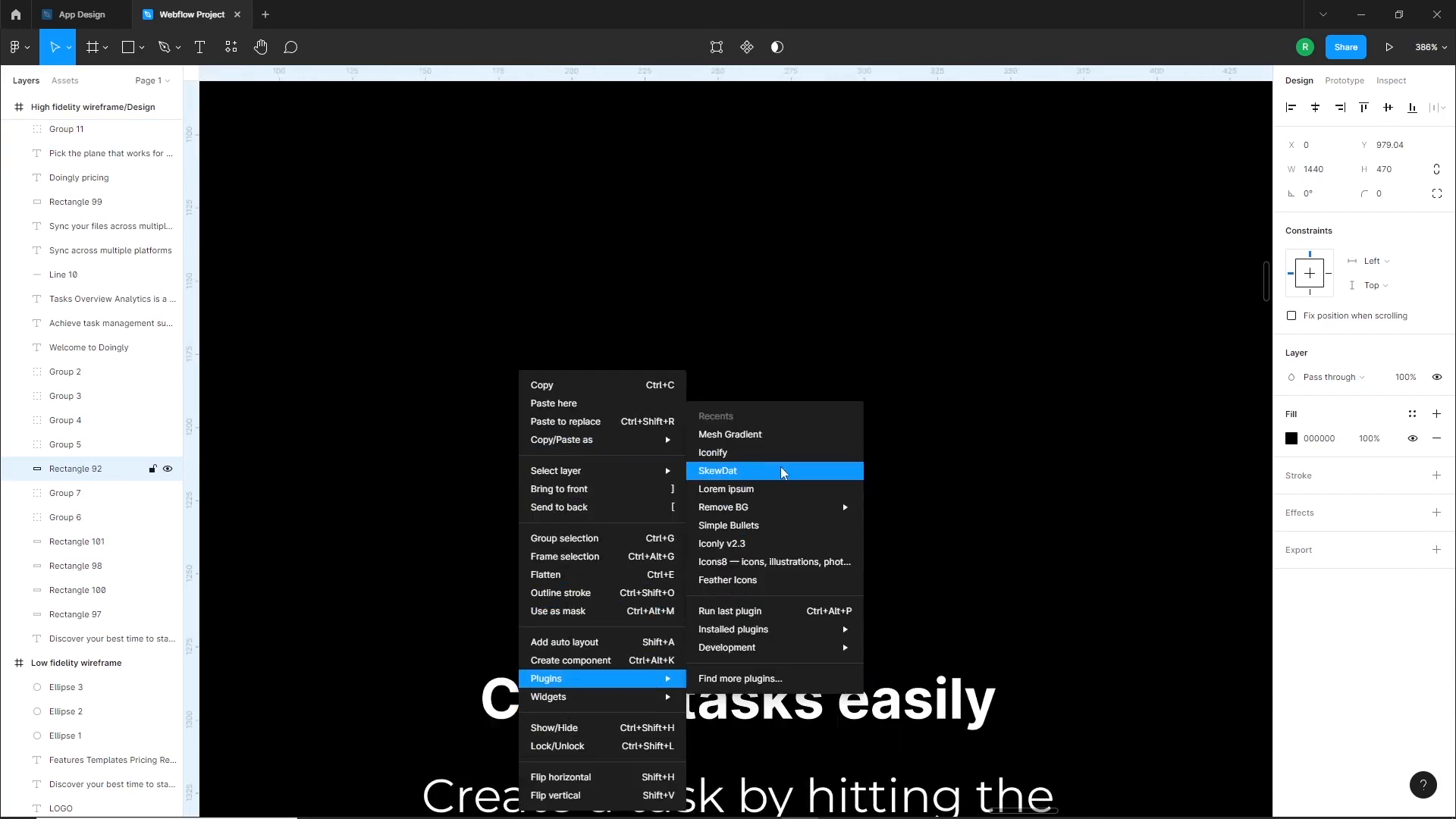
pyautogui.click(741, 453)
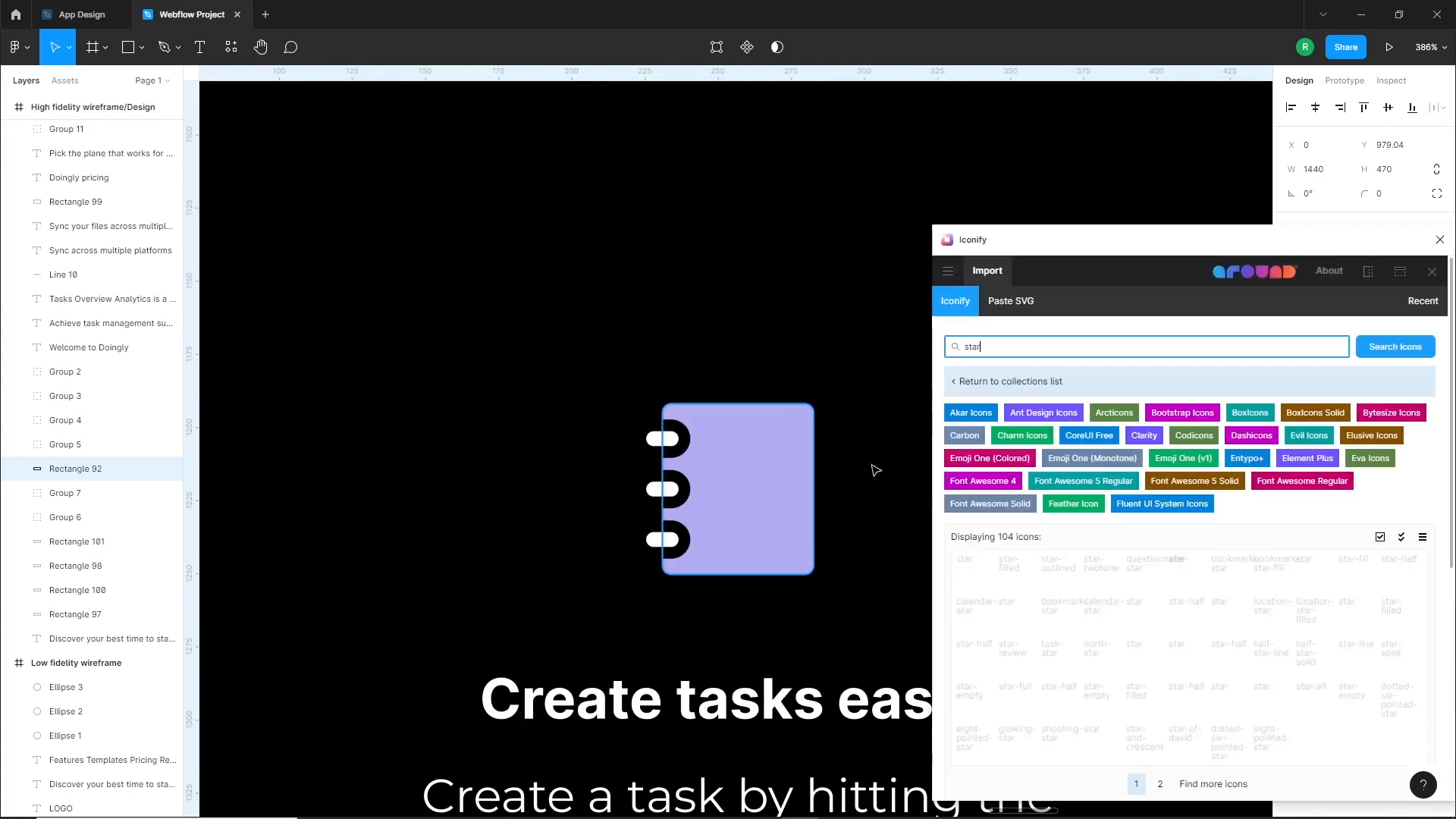
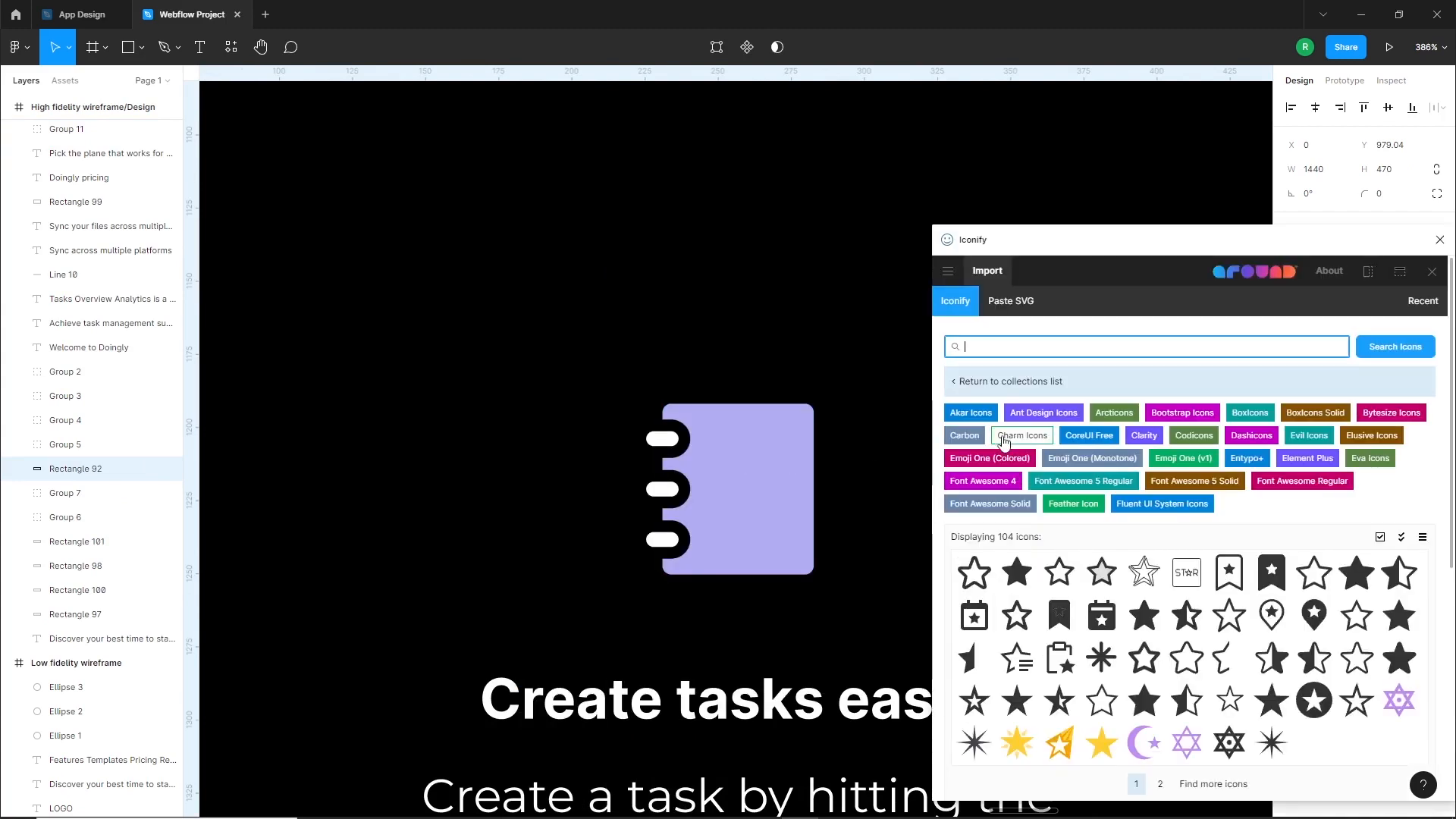
# Search Iconify for "pencil", import a solid pencil icon onto the canvas beside the notebook, and close the plugin
pyautogui.write('pencil')
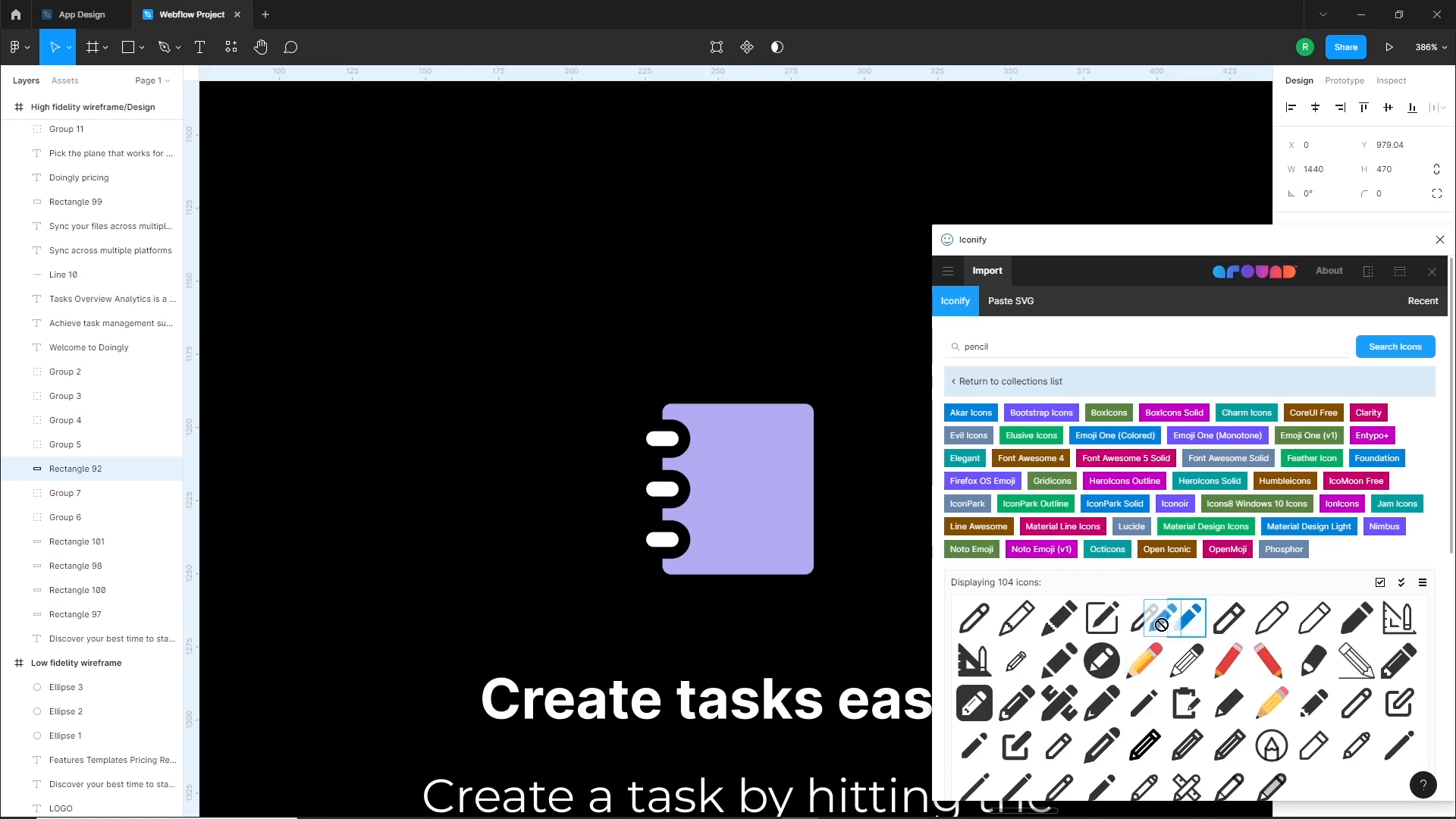
pyautogui.moveTo(569, 556); pyautogui.dragTo(571, 557)
pyautogui.click(1440, 240)
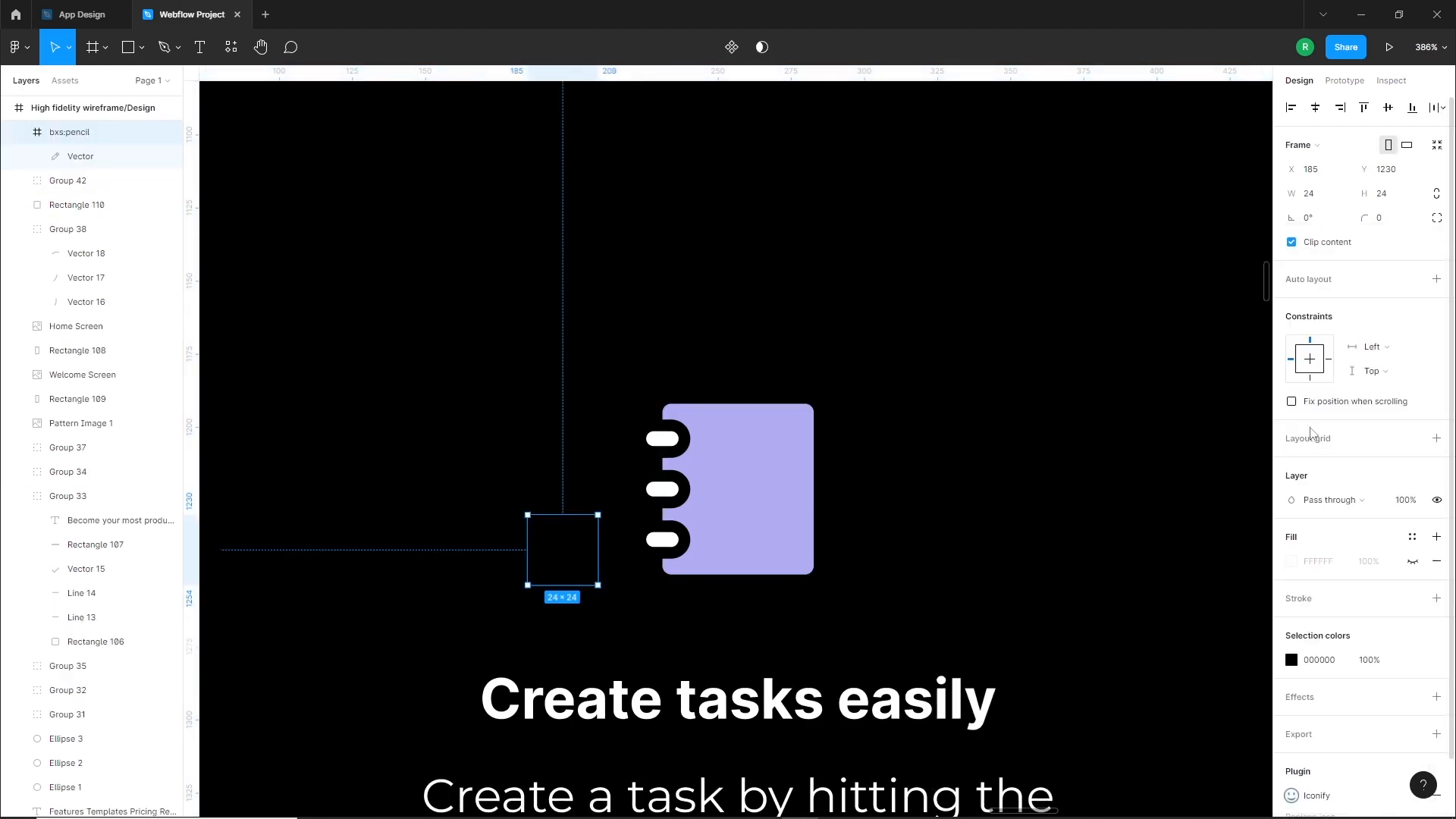
# Recolor the pencil icon to FFFFFF and place it at 32 × 32 in the middle of the purple notebook
pyautogui.click(1291, 662)
pyautogui.moveTo(1185, 544); pyautogui.dragTo(1007, 345)
pyautogui.moveTo(556, 555)
pyautogui.mouseDown()
pyautogui.moveTo(702, 483)
pyautogui.moveTo(790, 534)
pyautogui.moveTo(745, 505)
pyautogui.mouseUp()
pyautogui.scroll(-3, 744, 506)
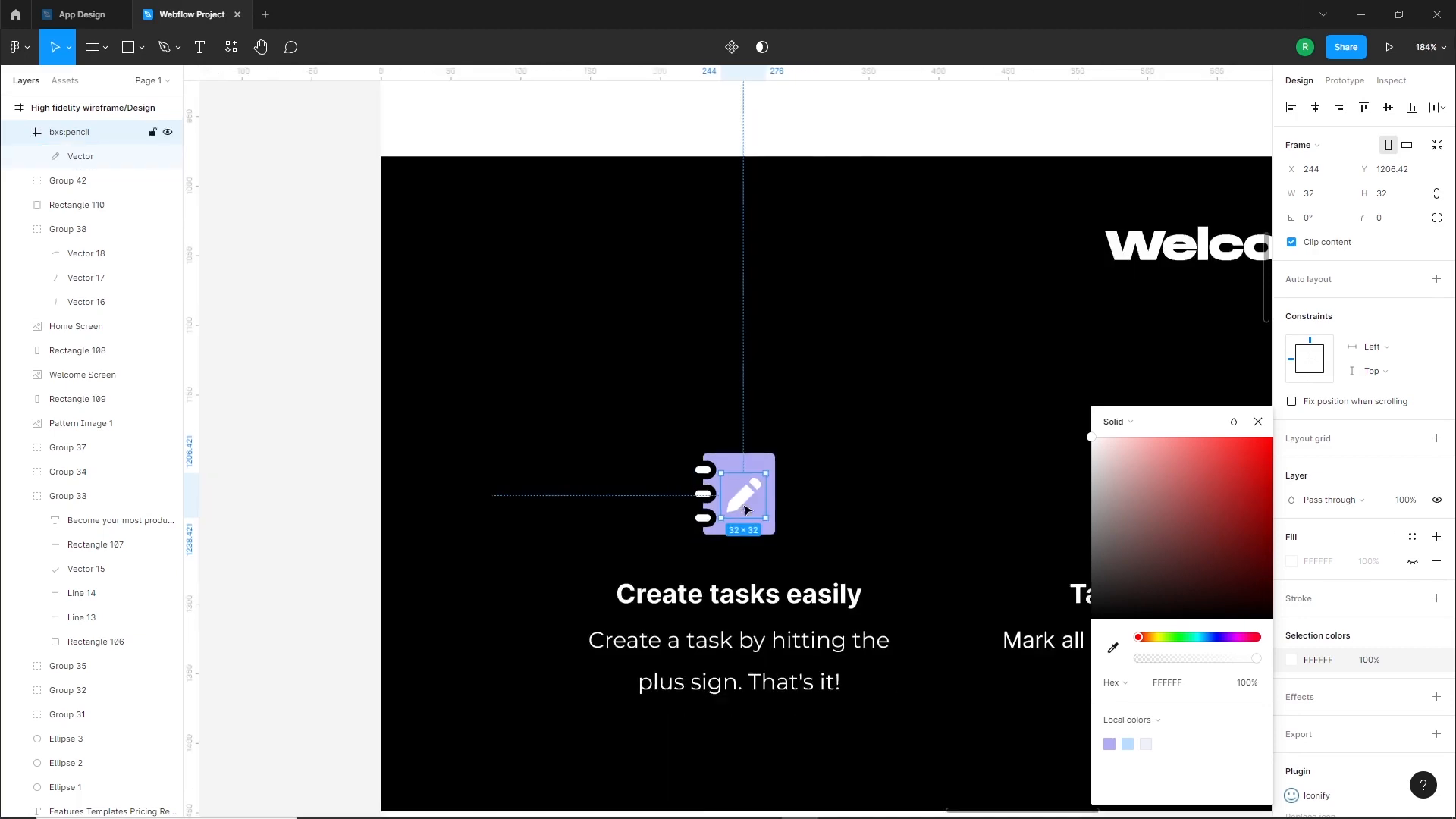
pyautogui.click(294, 520)
# Add horizontal guides along the top and bottom edges of the notebook icon
pyautogui.scroll(-2, 403, 524)
pyautogui.moveTo(708, 540); pyautogui.dragTo(643, 541)
pyautogui.hscroll(1, 660, 513)
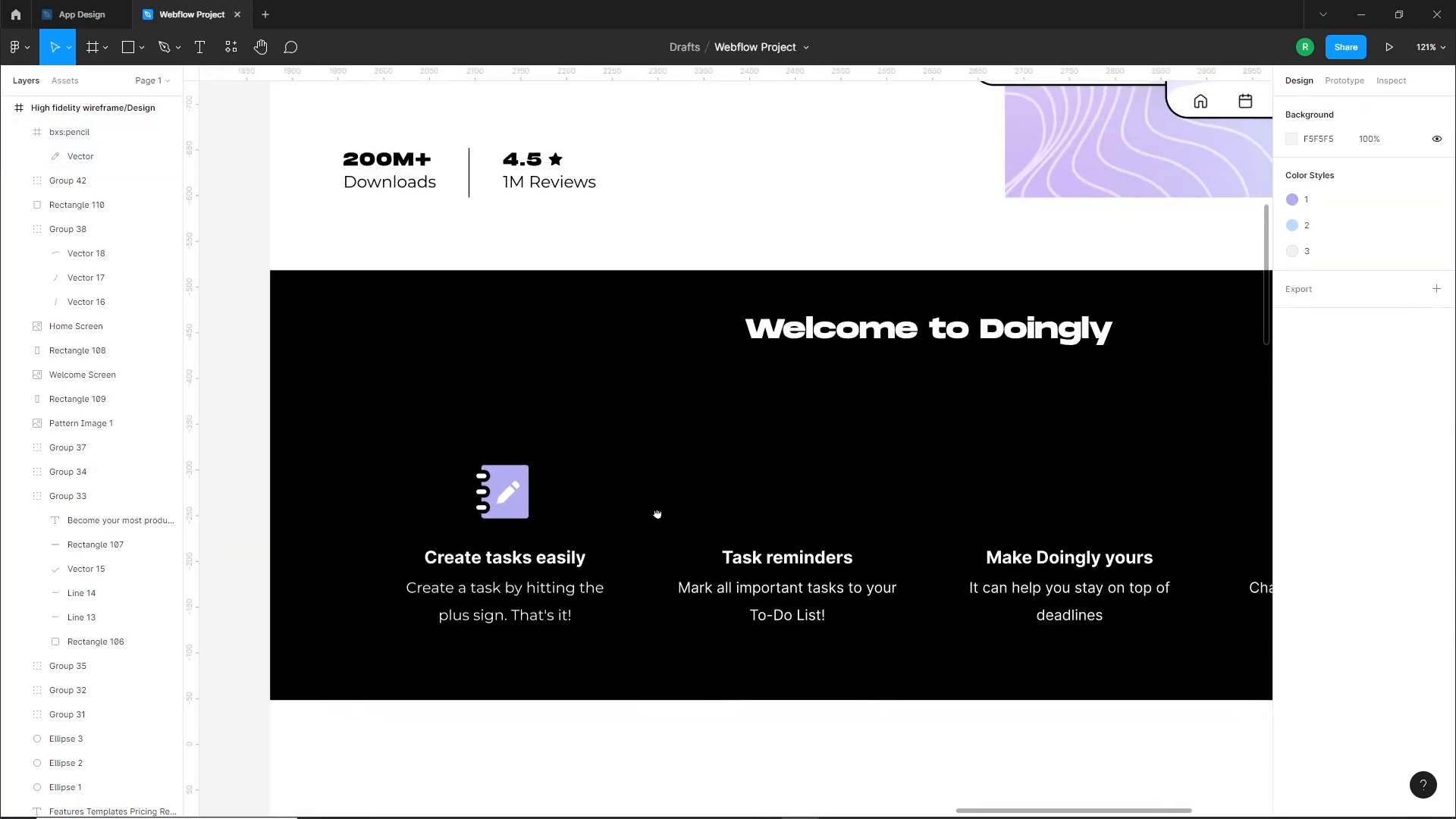
pyautogui.scroll(3, 819, 500)
pyautogui.scroll(1, 614, 533)
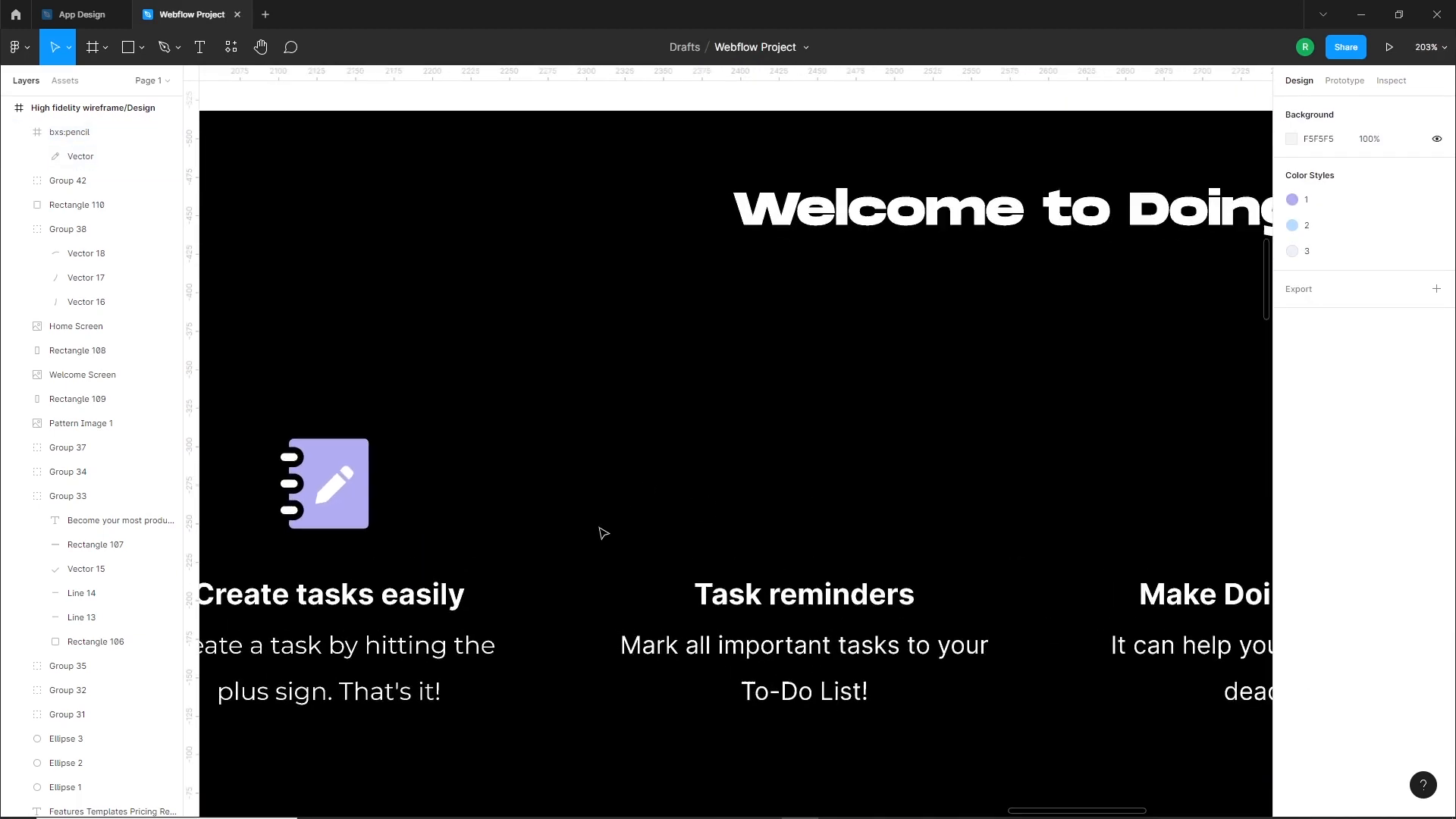
pyautogui.moveTo(372, 111); pyautogui.dragTo(330, 529)
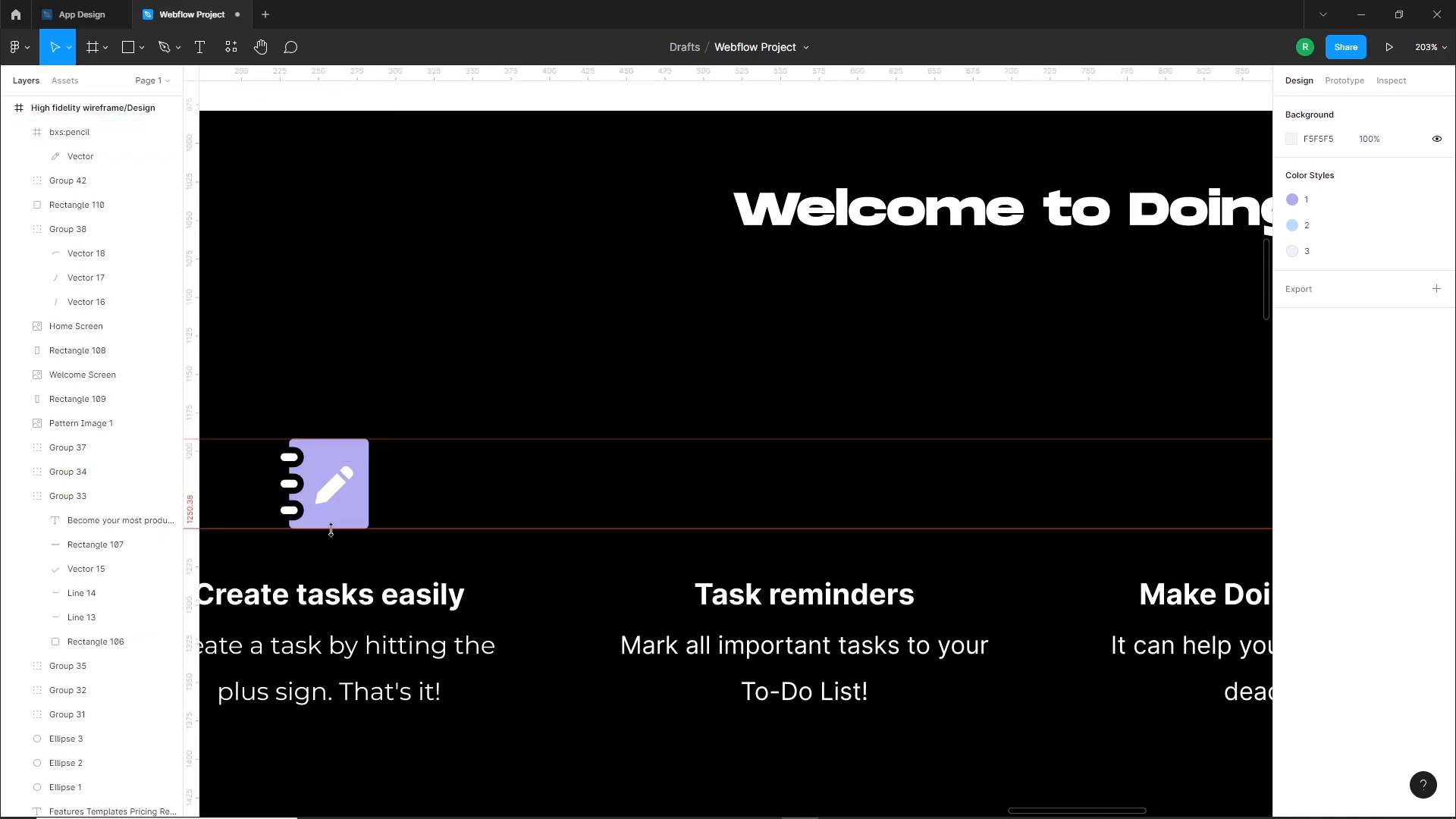
# Draw a circle of about 58.4 × 58.4 between the guides above Task reminders and fill it with purple B1ACF1
pyautogui.scroll(1, 911, 494)
pyautogui.press('o')
pyautogui.moveTo(788, 483); pyautogui.dragTo(834, 533)
pyautogui.moveTo(833, 441); pyautogui.dragTo(829, 430)
pyautogui.click(872, 395)
pyautogui.click(805, 470)
pyautogui.click(1292, 439)
pyautogui.click(1137, 532)
pyautogui.click(1108, 744)
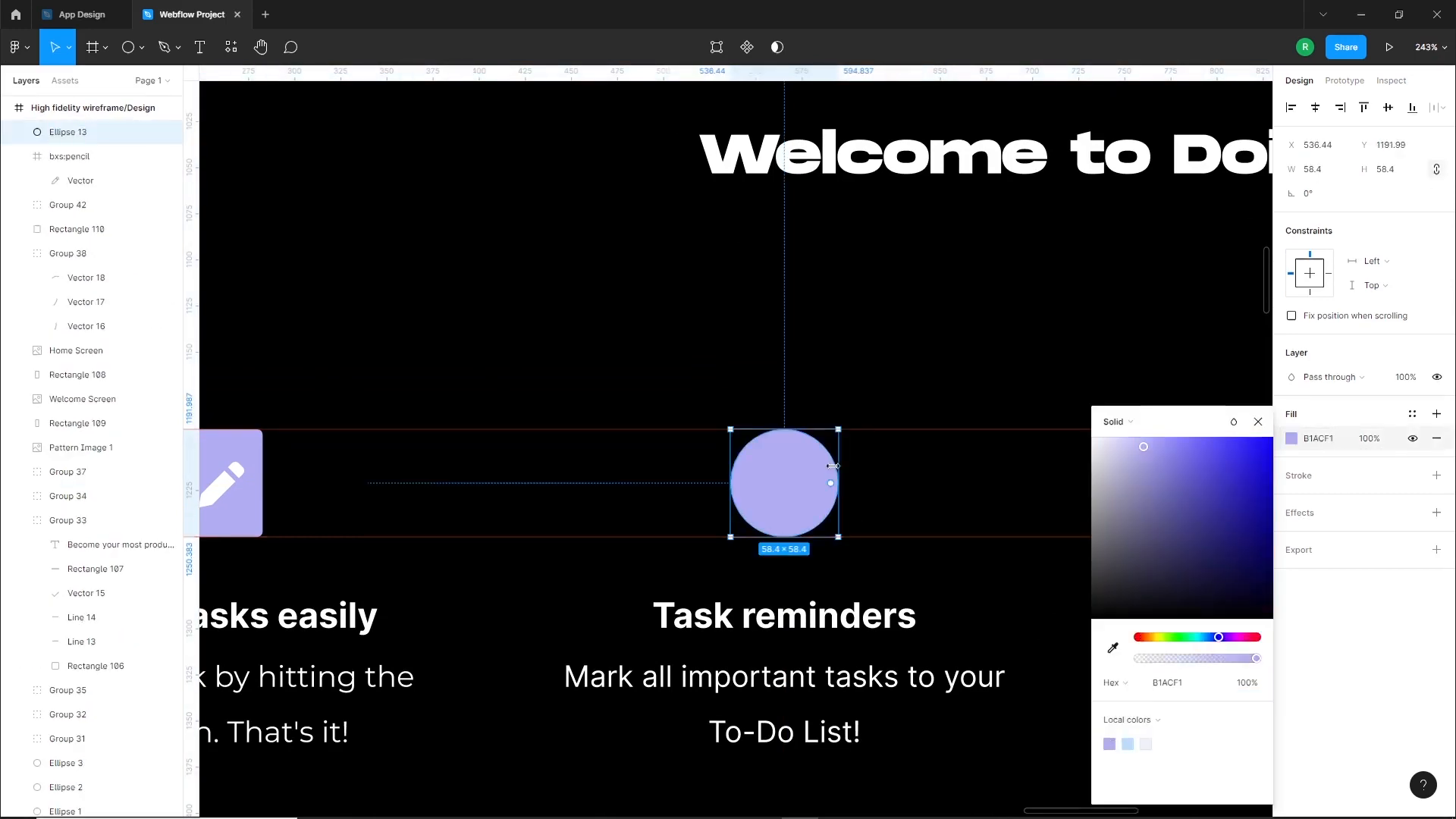
pyautogui.click(816, 406)
# Draw a pair of clock hands about 15 × 32 over the purple circle with the Pen tool and raise the stroke weight to 7
pyautogui.scroll(5, 806, 472)
pyautogui.click(753, 411)
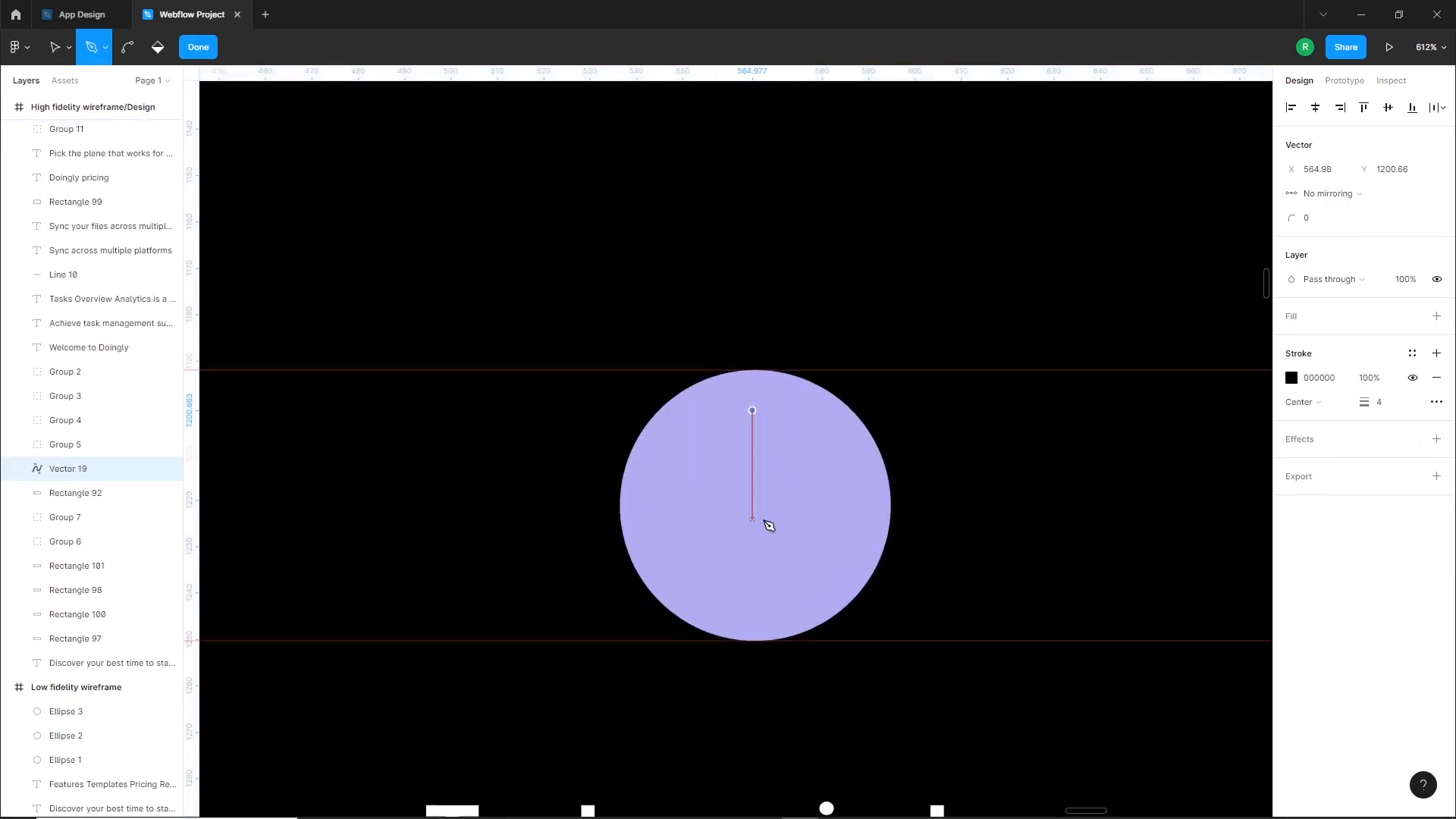
pyautogui.press('Escape')
pyautogui.click(1390, 502)
pyautogui.press('Up')
pyautogui.press('Up')
pyautogui.press('Up')
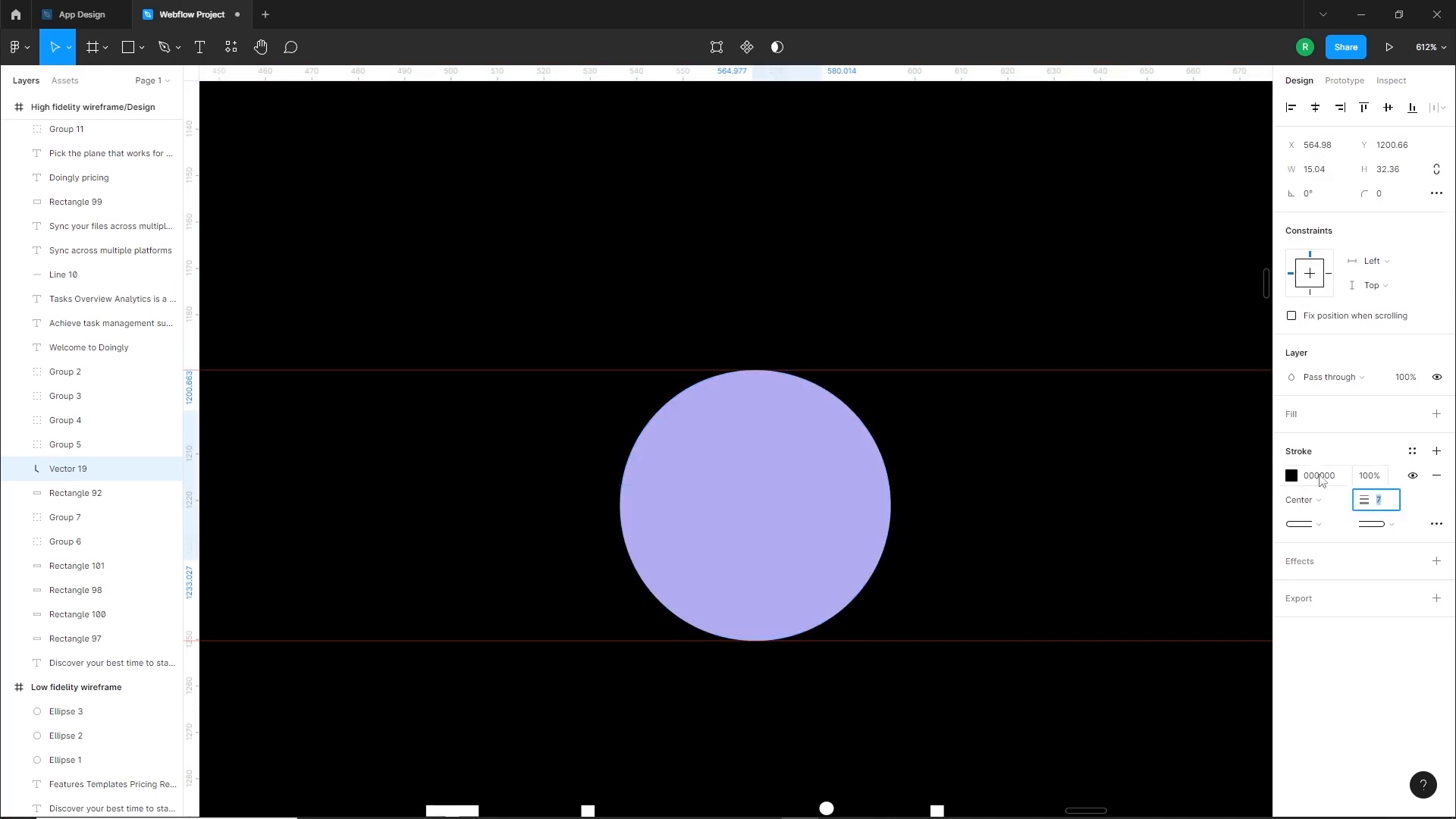
# Bring the clock hands to the front and give them a white FFFFFF stroke with weight 6
pyautogui.hotkey('ctrl', 'shift', ']')
pyautogui.click(1291, 477)
pyautogui.write('ffffff')
pyautogui.press('Return')
pyautogui.click(1391, 502)
pyautogui.press('Down')
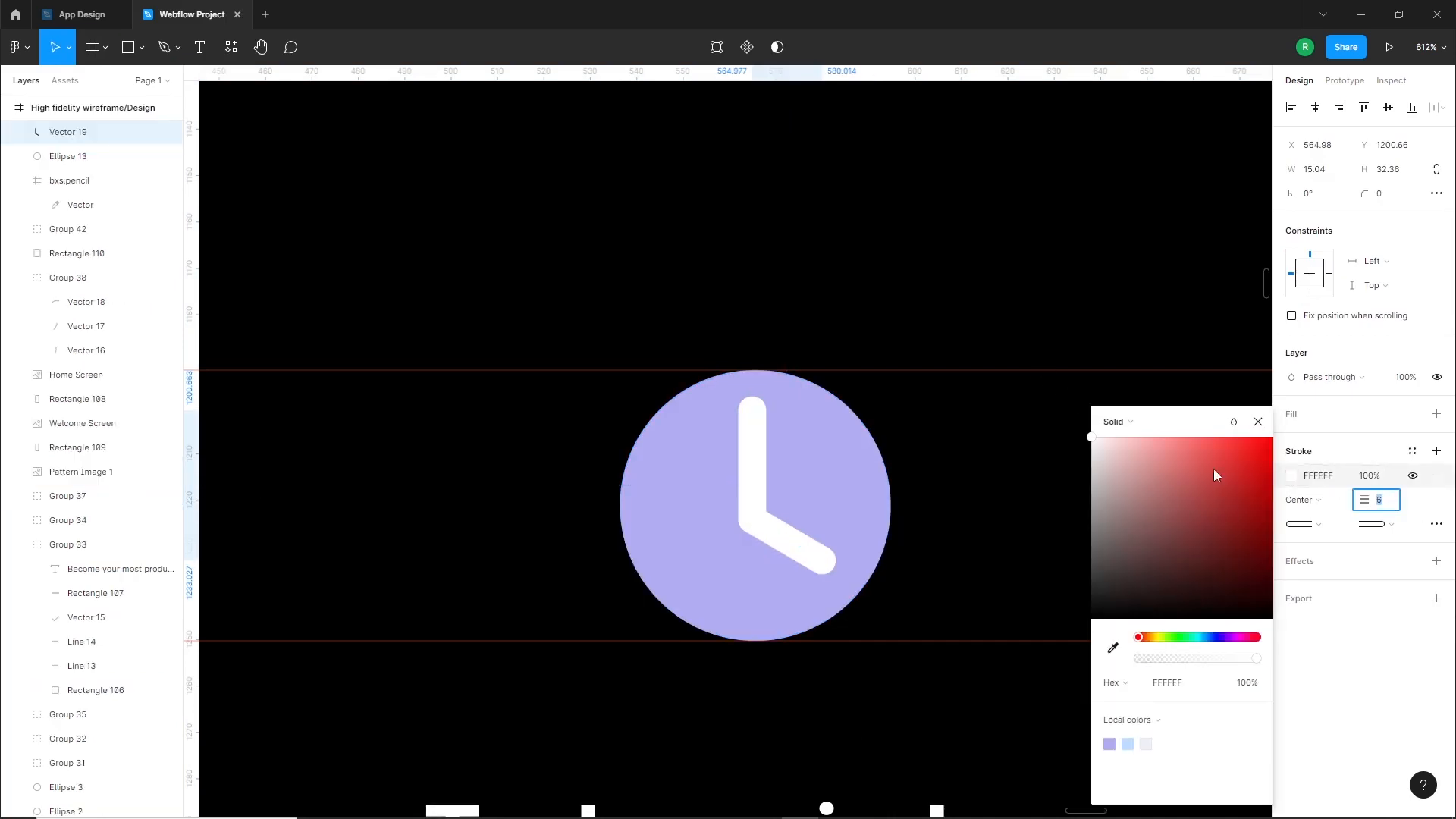
# Shrink the clock hands slightly and position them so that their corner sits at the circle's center
pyautogui.moveTo(767, 534); pyautogui.dragTo(773, 528)
pyautogui.moveTo(825, 488); pyautogui.dragTo(780, 524)
pyautogui.click(958, 475)
# Draw a diagonal white alarm bell about 9.64 × 8.34 at the clock's upper right and mirror a copy to its upper left
pyautogui.click(159, 47)
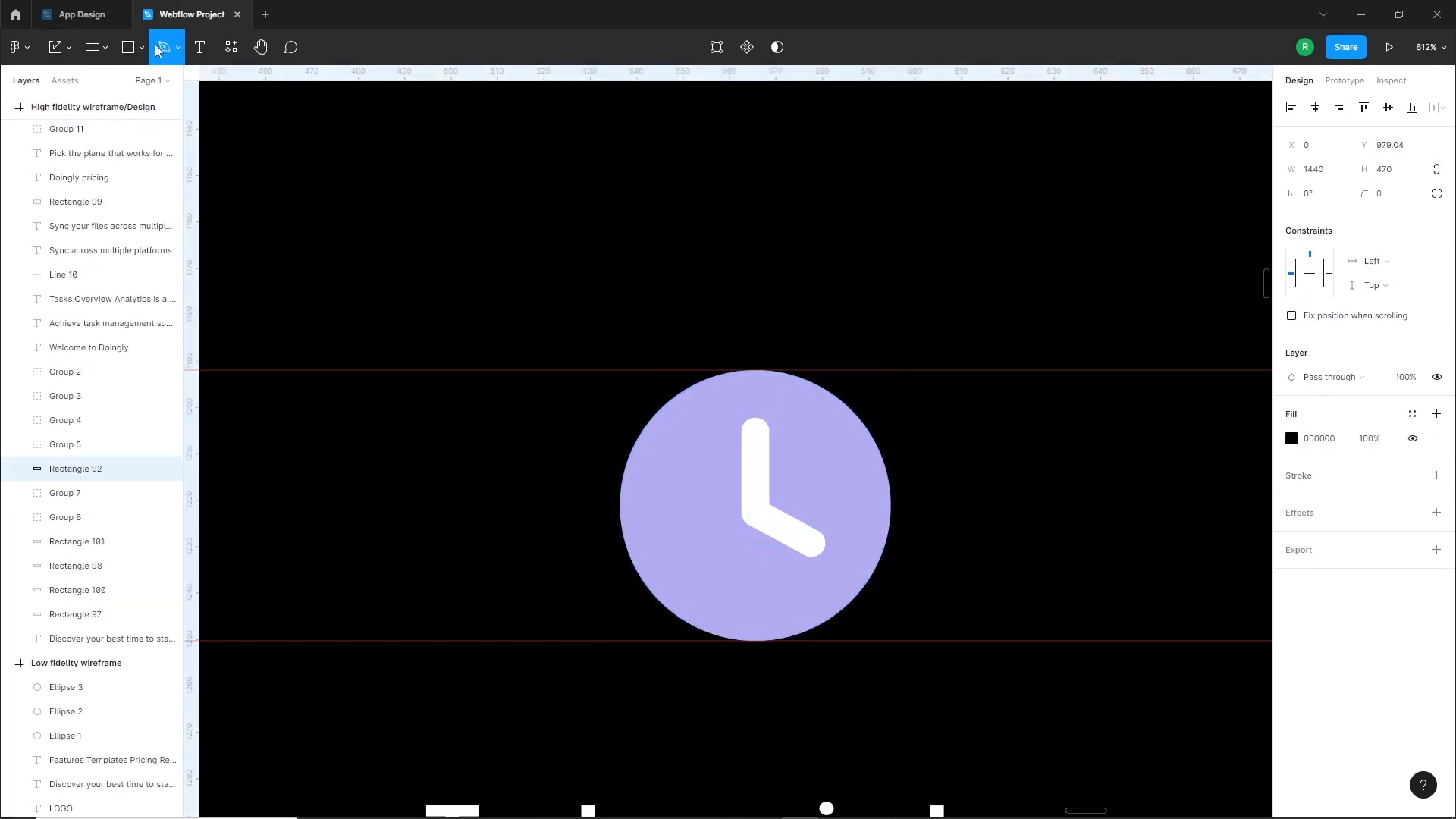
pyautogui.click(837, 367)
pyautogui.press('Escape')
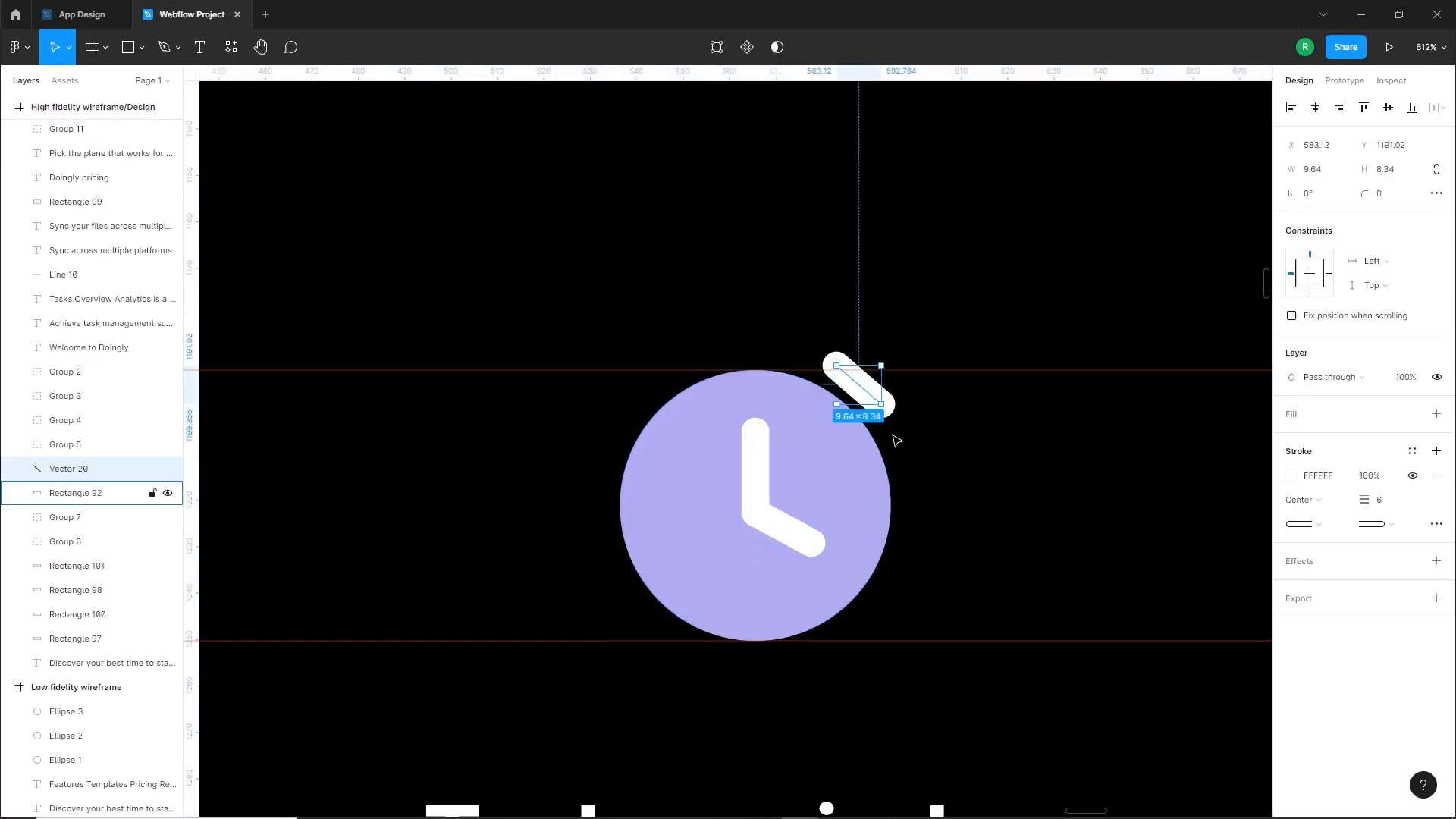
pyautogui.rightClick(623, 382)
pyautogui.moveTo(864, 383); pyautogui.dragTo(648, 391)
pyautogui.click(683, 776)
# Align the grouped bells, the hands and the circle on their horizontal centers, and shift the hands back to the clock's center
pyautogui.keyDown('shift'); pyautogui.click(880, 385); pyautogui.keyUp('shift')
pyautogui.keyDown('shift'); pyautogui.click(819, 447); pyautogui.keyUp('shift')
pyautogui.keyDown('shift'); pyautogui.click(759, 497); pyautogui.keyUp('shift')
pyautogui.click(1315, 108)
pyautogui.click(1206, 224)
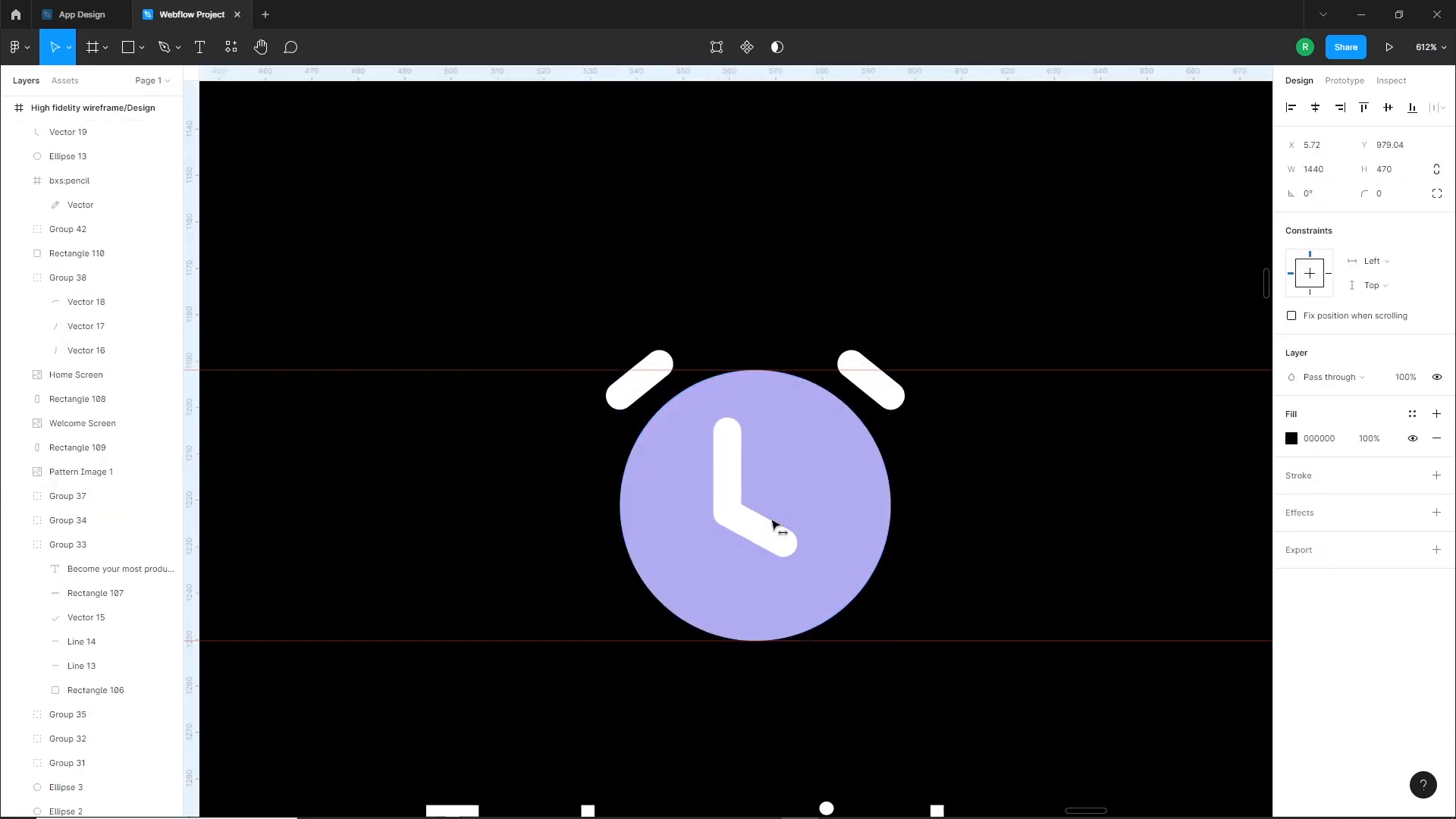
pyautogui.moveTo(742, 524); pyautogui.dragTo(773, 524)
# Draw a circle down from the upper guide above Make Doingly yours and fill it with purple B1ACF1
pyautogui.scroll(-5, 825, 521)
pyautogui.click(286, 559)
pyautogui.moveTo(968, 569); pyautogui.dragTo(756, 544)
pyautogui.scroll(3, 864, 524)
pyautogui.click(141, 47)
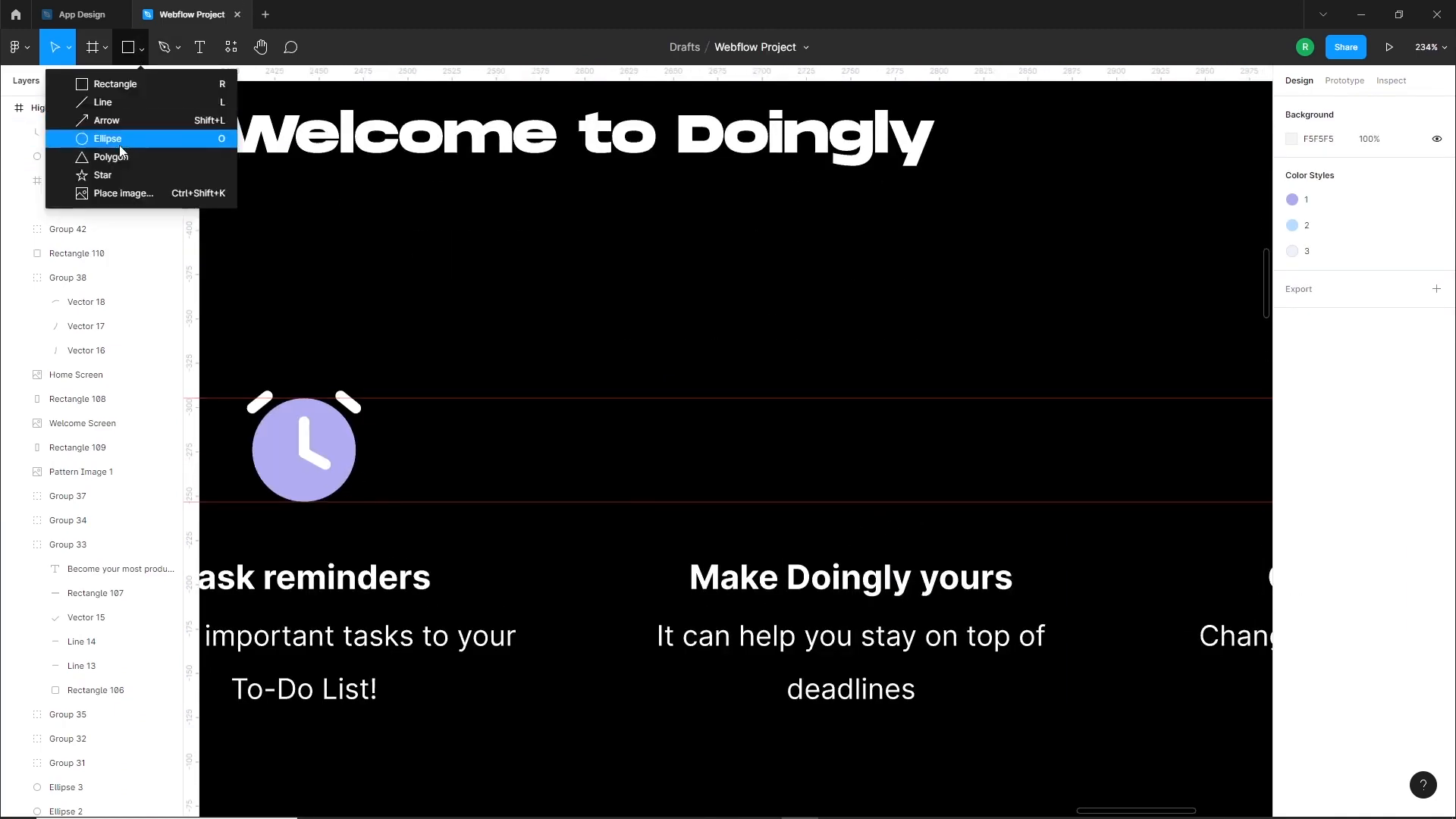
pyautogui.click(83, 137)
pyautogui.moveTo(799, 407); pyautogui.dragTo(847, 456)
pyautogui.click(1292, 439)
pyautogui.click(1110, 744)
pyautogui.click(963, 423)
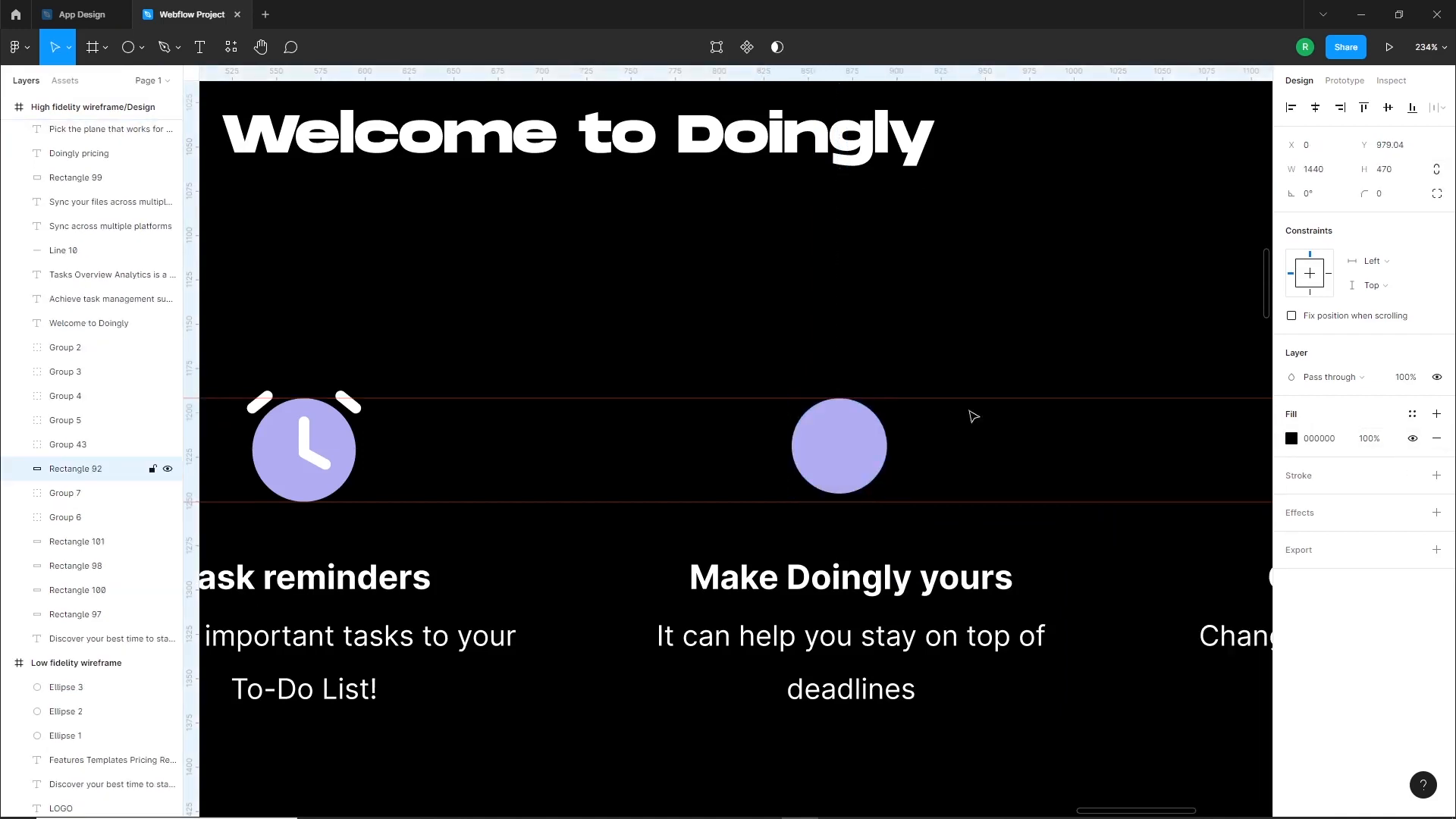
# Draw a white checkmark with the Pen tool, rotate it 45°, and center it in the purple circle
pyautogui.scroll(3, 971, 414)
pyautogui.click(700, 492)
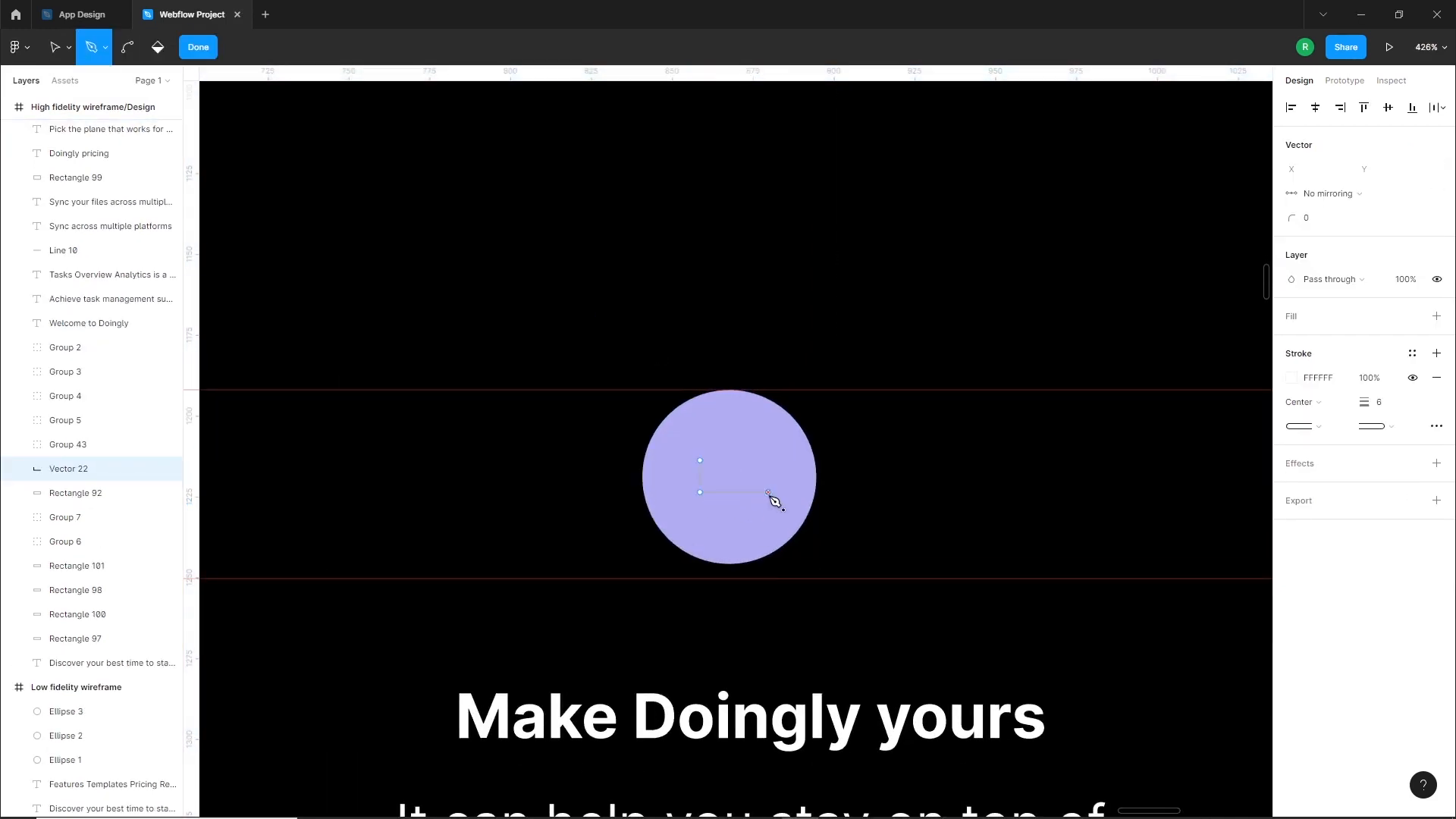
pyautogui.click(768, 492)
pyautogui.press('Escape')
pyautogui.moveTo(799, 493); pyautogui.dragTo(746, 408)
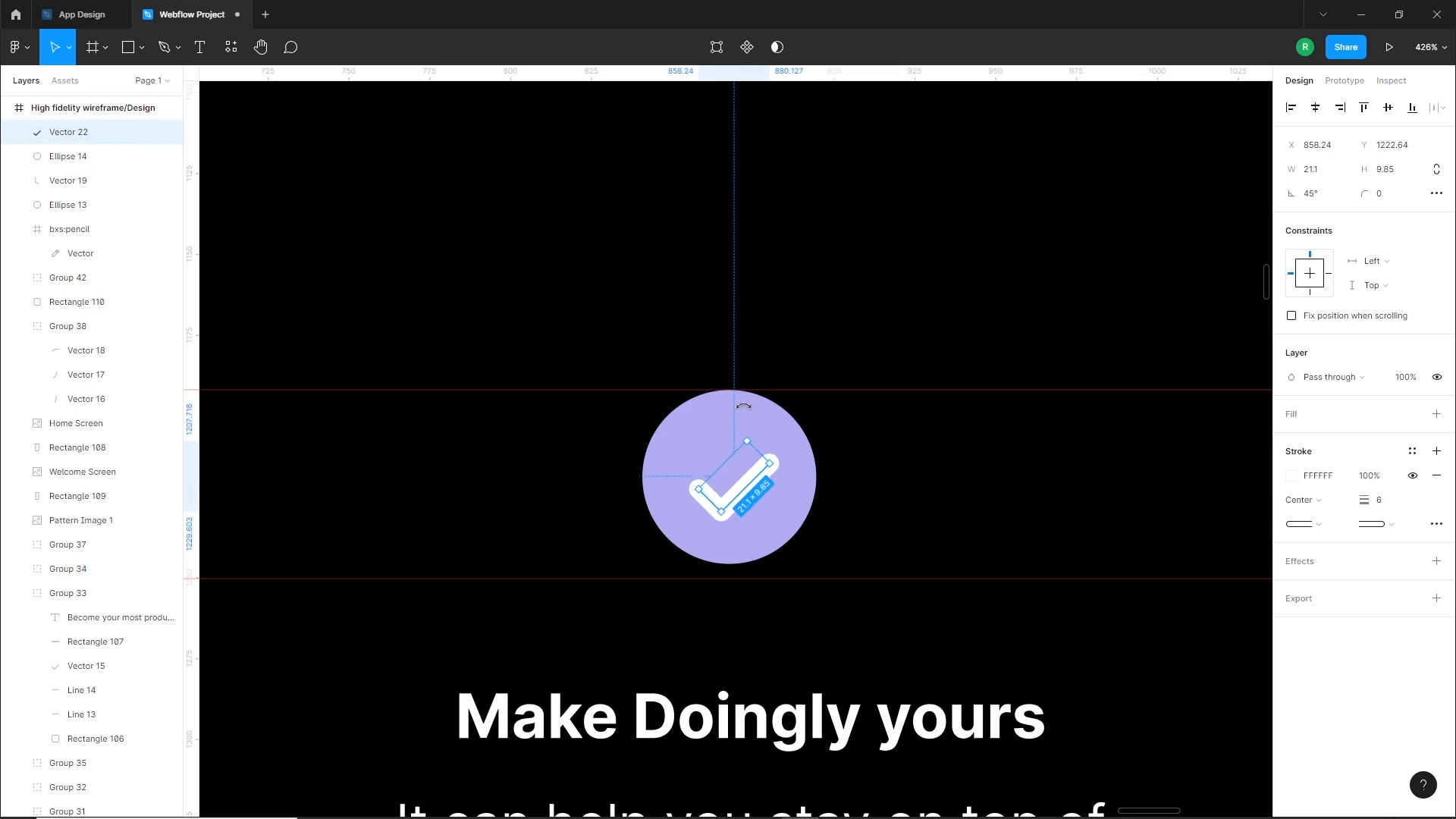
pyautogui.moveTo(747, 484); pyautogui.dragTo(745, 463)
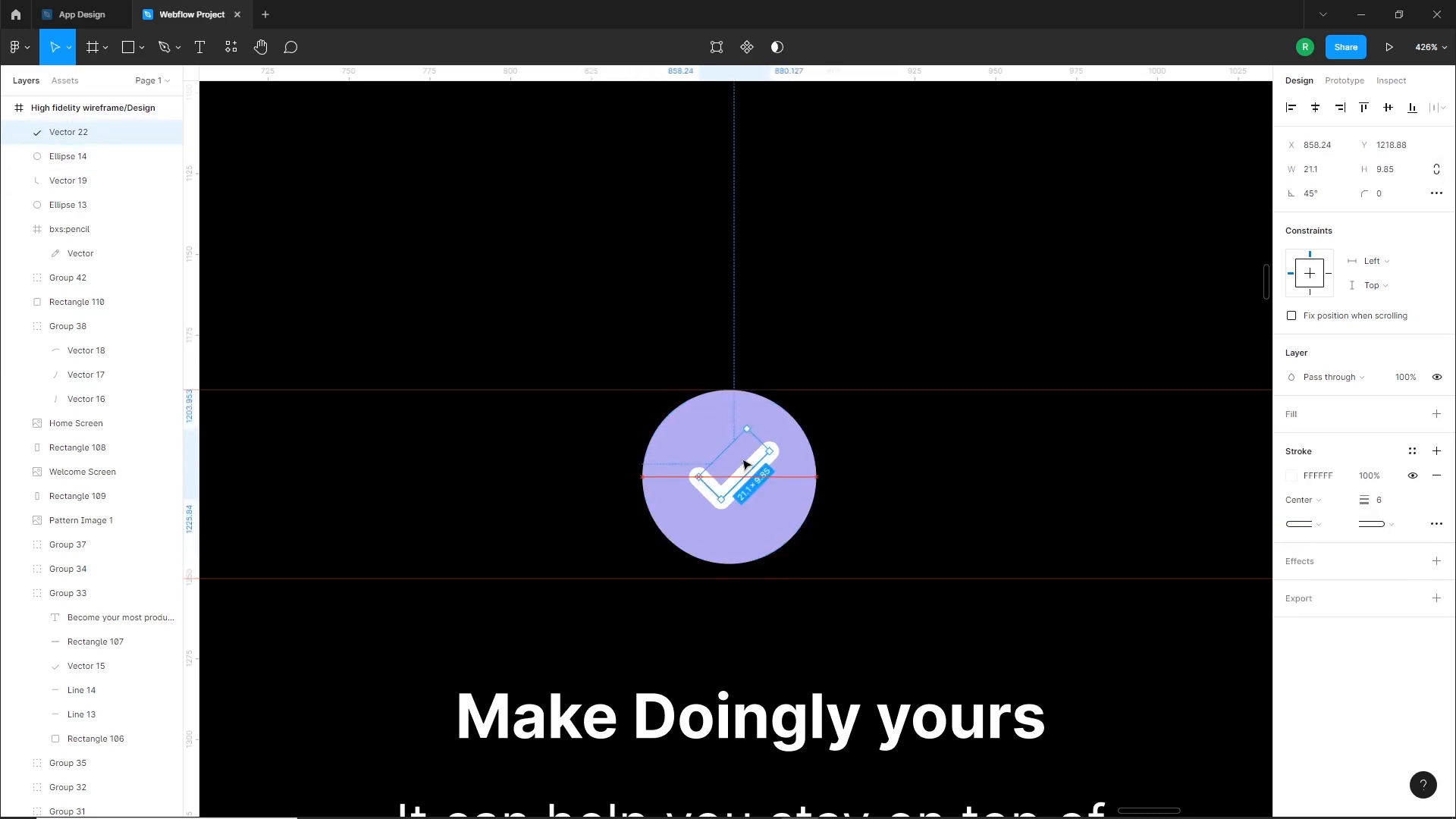
pyautogui.click(781, 514)
# Search Iconify for "hand", import a solid pointing-hand icon beside the checkmark circle, and close the plugin
pyautogui.rightClick(868, 516)
pyautogui.moveTo(932, 681)
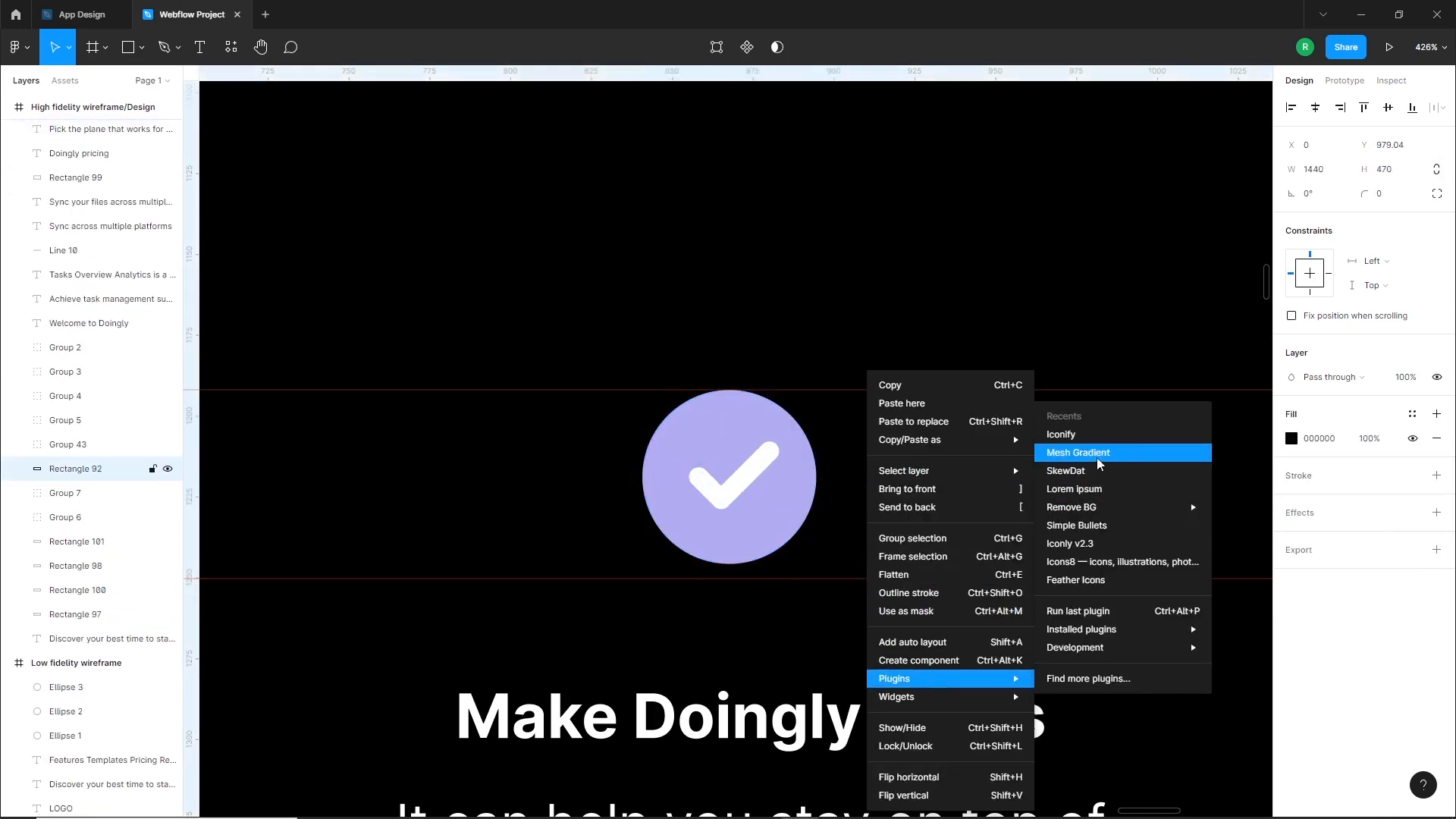
pyautogui.click(1086, 436)
pyautogui.click(1001, 349)
pyautogui.write('hand')
pyautogui.press('Return')
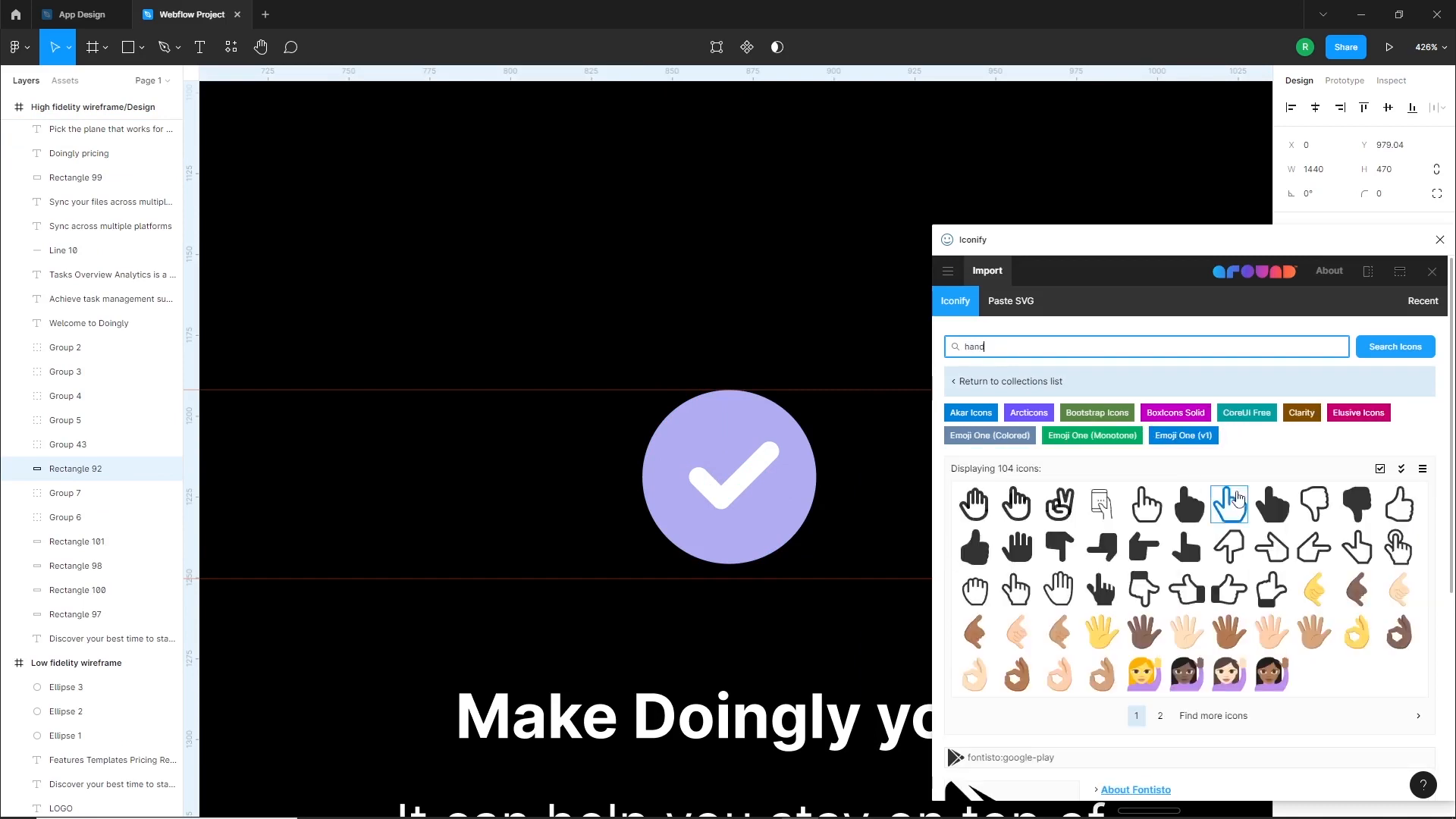
pyautogui.moveTo(1272, 504); pyautogui.dragTo(584, 527)
pyautogui.click(1440, 239)
# Recolor the hand icon white, move it to the right of the checkmark circle, and ungroup it from its frame
pyautogui.click(1292, 665)
pyautogui.moveTo(1130, 478); pyautogui.dragTo(1061, 392)
pyautogui.moveTo(580, 528); pyautogui.dragTo(930, 535)
pyautogui.rightClick(924, 531)
pyautogui.click(994, 539)
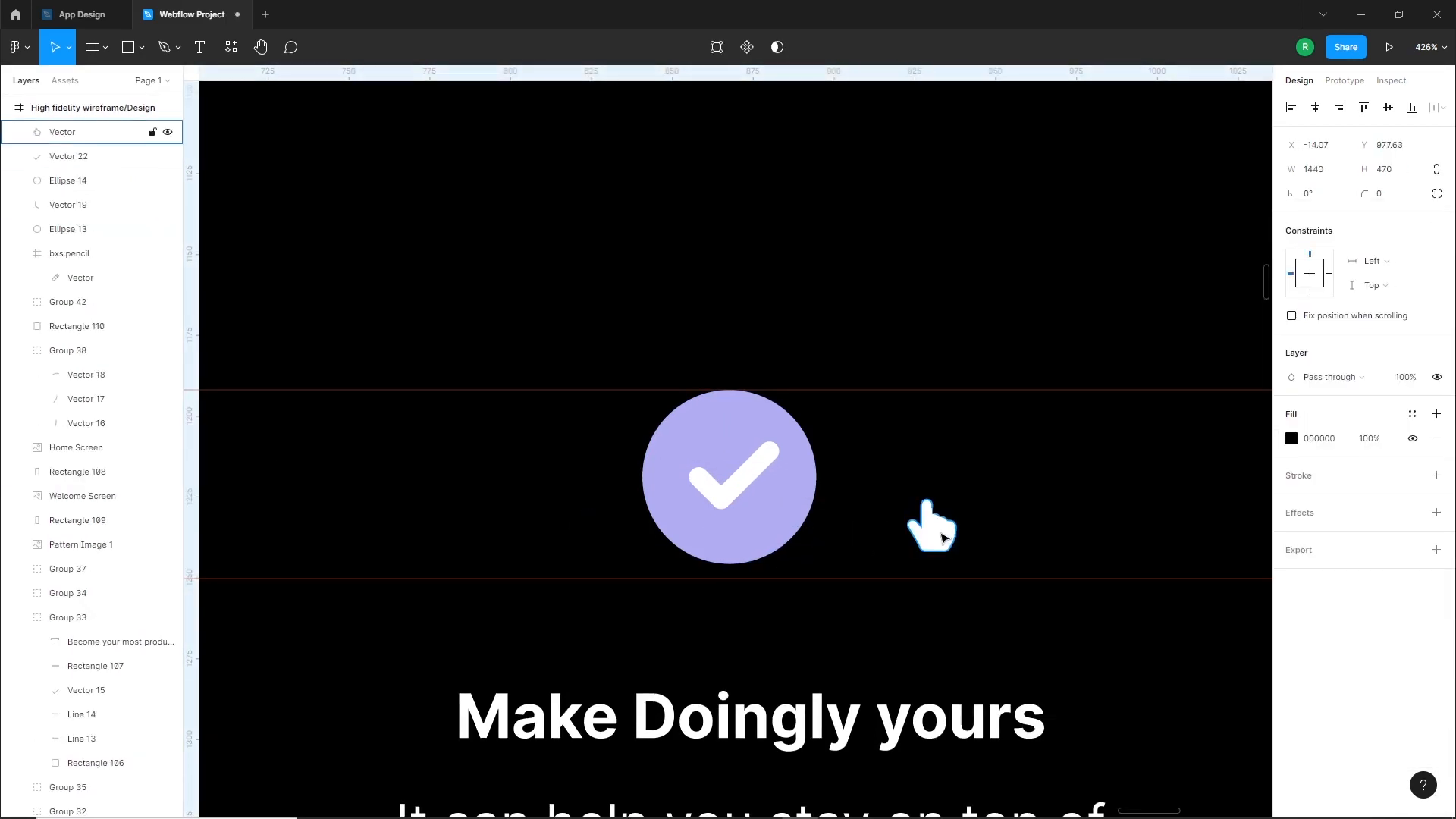
# Add a black outside stroke with weight 4 to the hand shape
pyautogui.click(1436, 476)
pyautogui.click(1302, 524)
pyautogui.click(1329, 542)
pyautogui.click(1387, 528)
pyautogui.write('4')
pyautogui.press('Return')
# Place the hand over the checkmark circle's lower right edge, rotated 38.83° and scaled to about 27 × 29
pyautogui.moveTo(934, 529)
pyautogui.mouseDown()
pyautogui.moveTo(777, 554)
pyautogui.moveTo(823, 568)
pyautogui.moveTo(819, 555)
pyautogui.mouseUp()
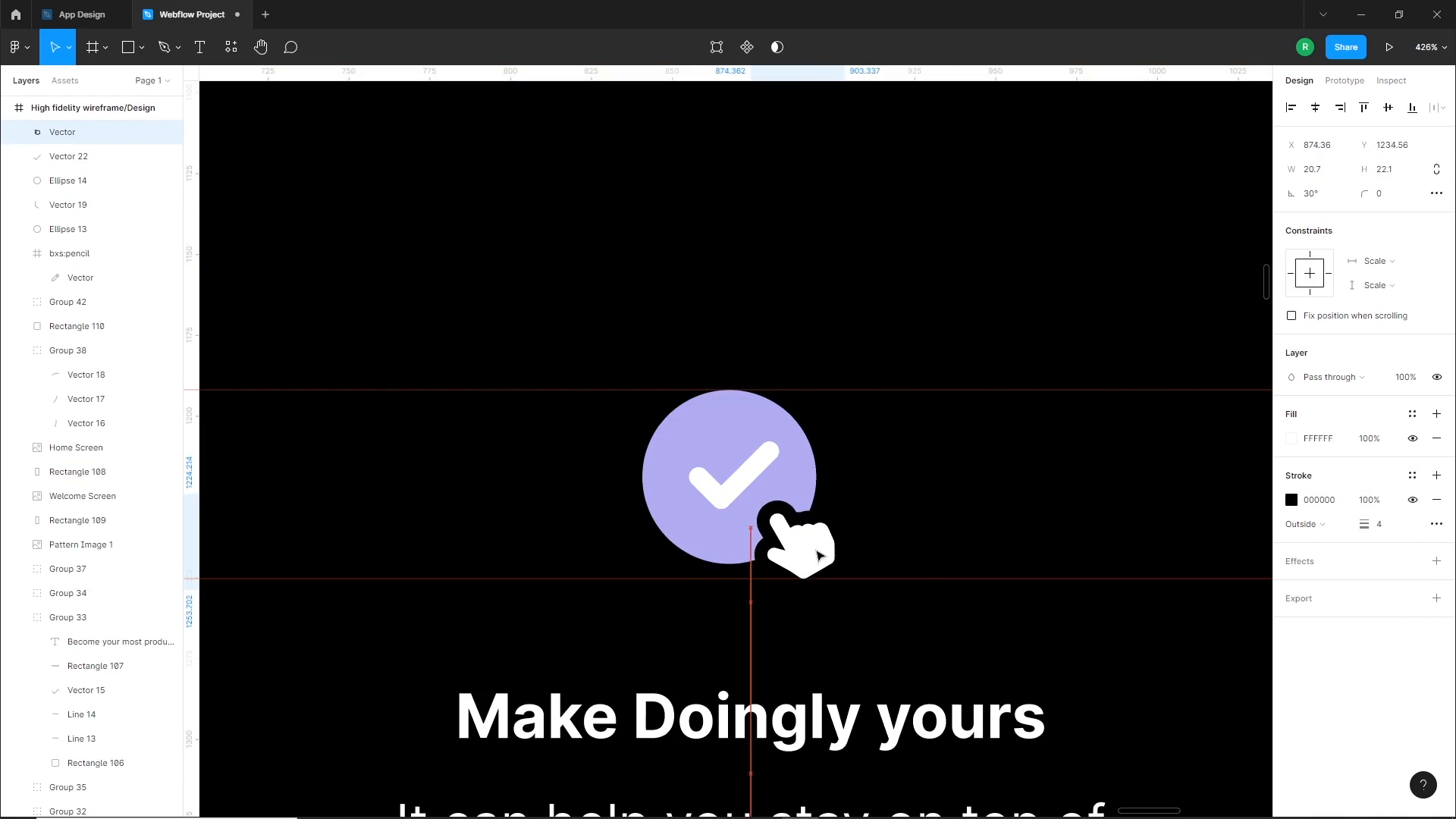
pyautogui.moveTo(804, 485); pyautogui.dragTo(796, 485)
pyautogui.moveTo(791, 548); pyautogui.dragTo(810, 574)
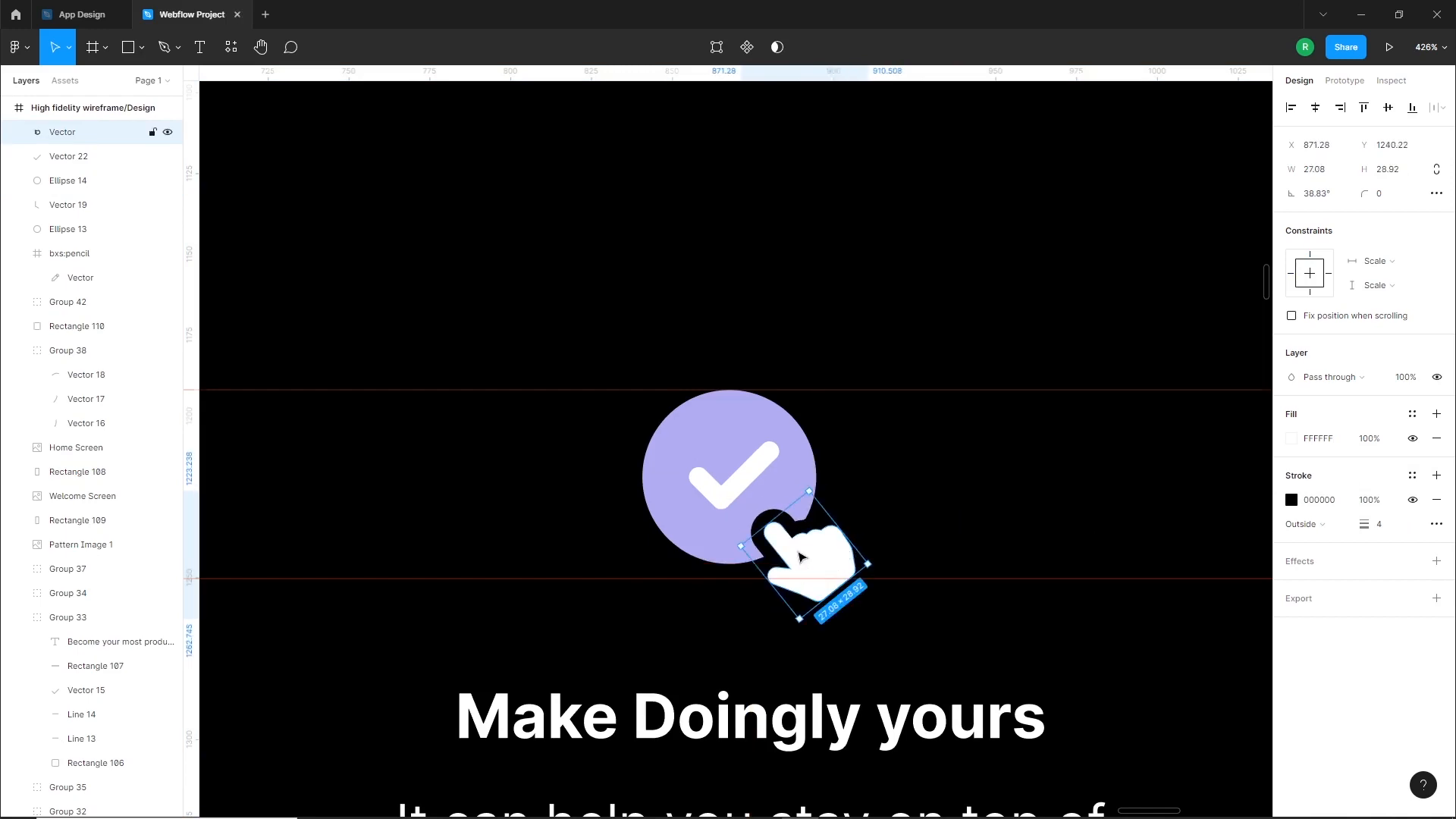
pyautogui.scroll(-5, 800, 557)
# Draw a rectangle down from the upper guide above Custom themes and size it to 50 × 36
pyautogui.click(816, 705)
pyautogui.moveTo(870, 700); pyautogui.dragTo(832, 690)
pyautogui.moveTo(945, 630); pyautogui.dragTo(741, 640)
pyautogui.scroll(3, 736, 565)
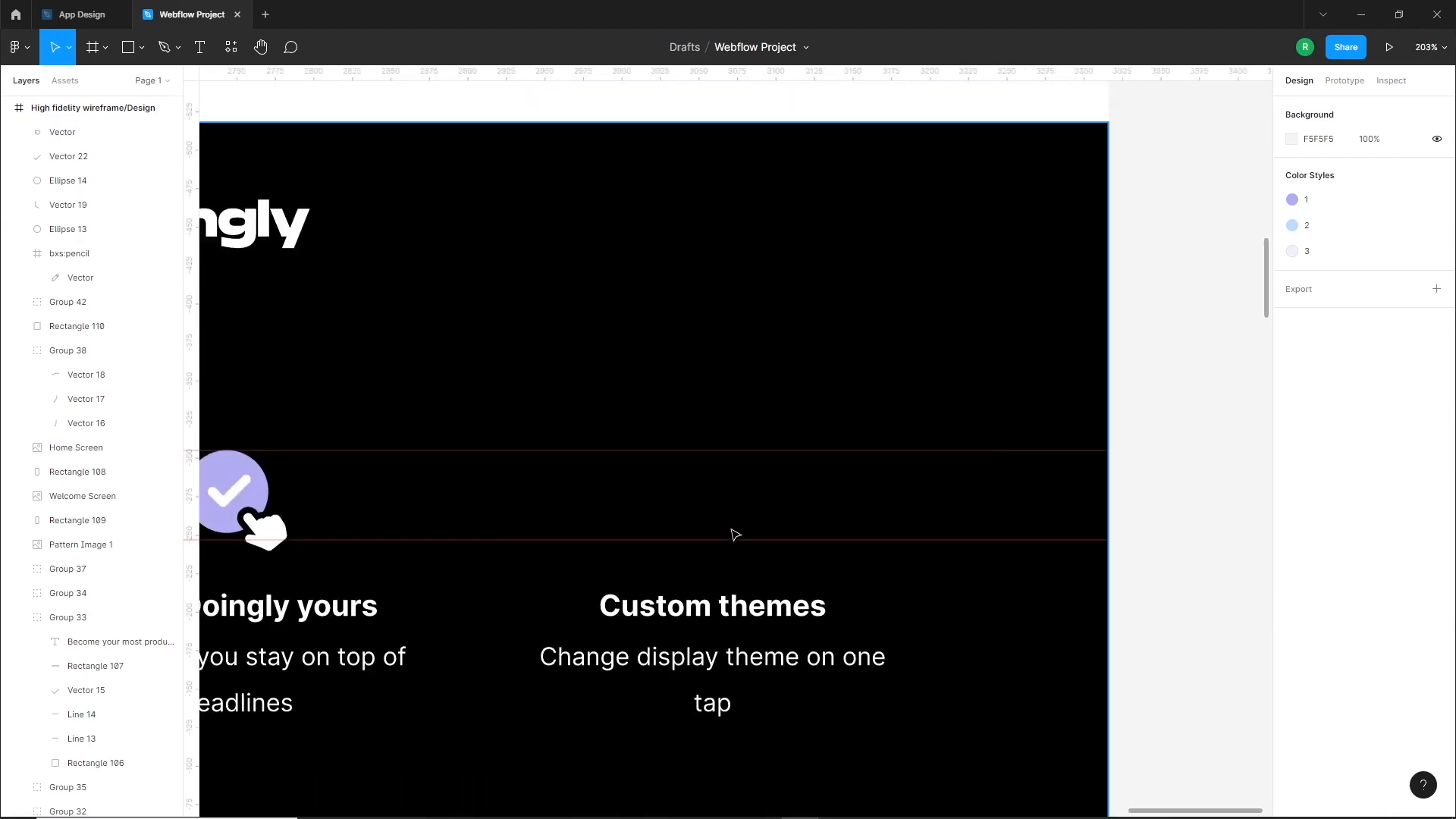
pyautogui.scroll(2, 737, 537)
pyautogui.moveTo(666, 422)
pyautogui.mouseDown()
pyautogui.moveTo(754, 480)
pyautogui.moveTo(741, 465)
pyautogui.mouseUp()
pyautogui.click(1345, 173)
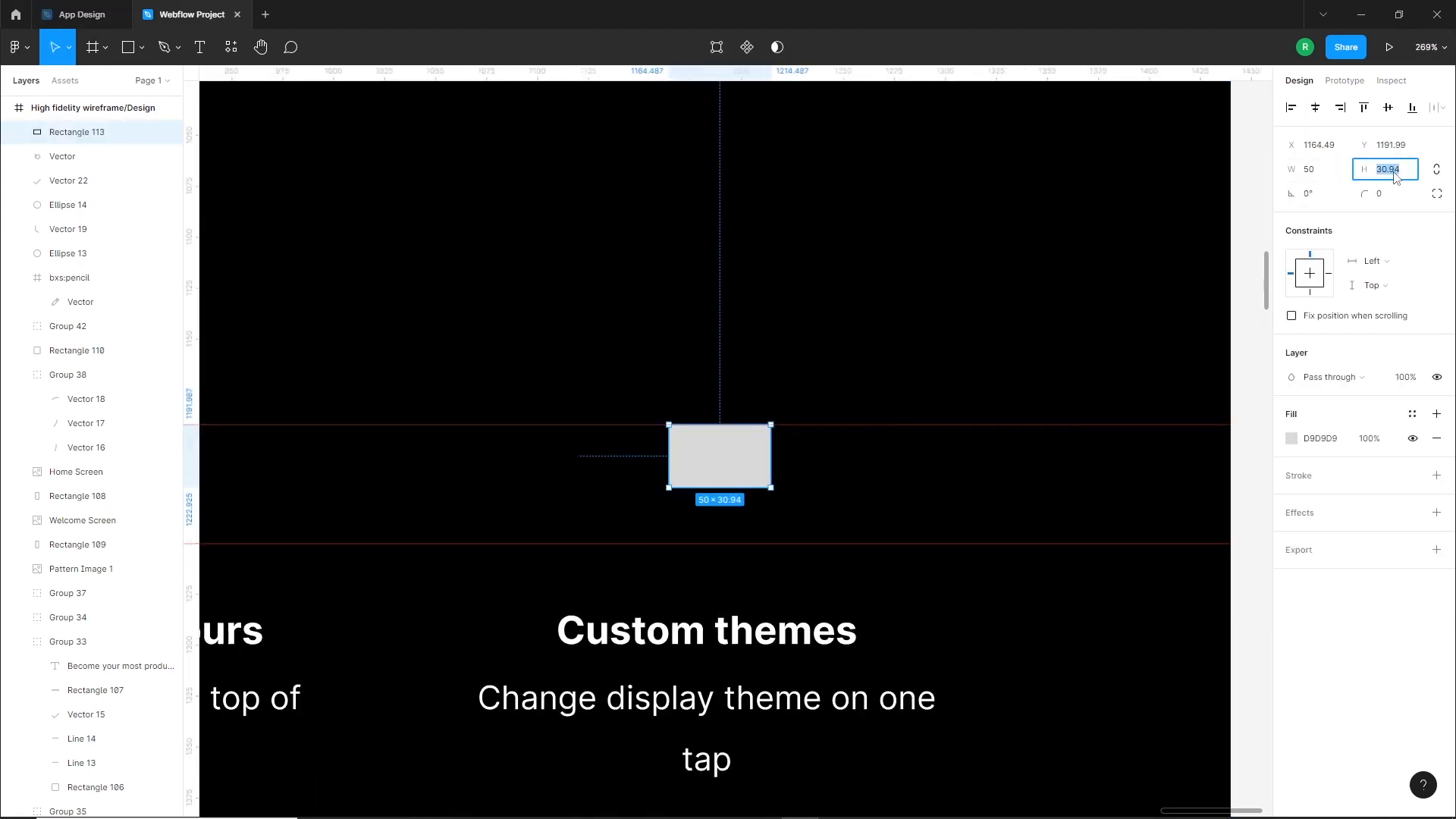
pyautogui.scroll(4, 735, 457)
# Fill the rectangle with purple B1ACF1 and round its two top corners with a radius of 5
pyautogui.click(1291, 439)
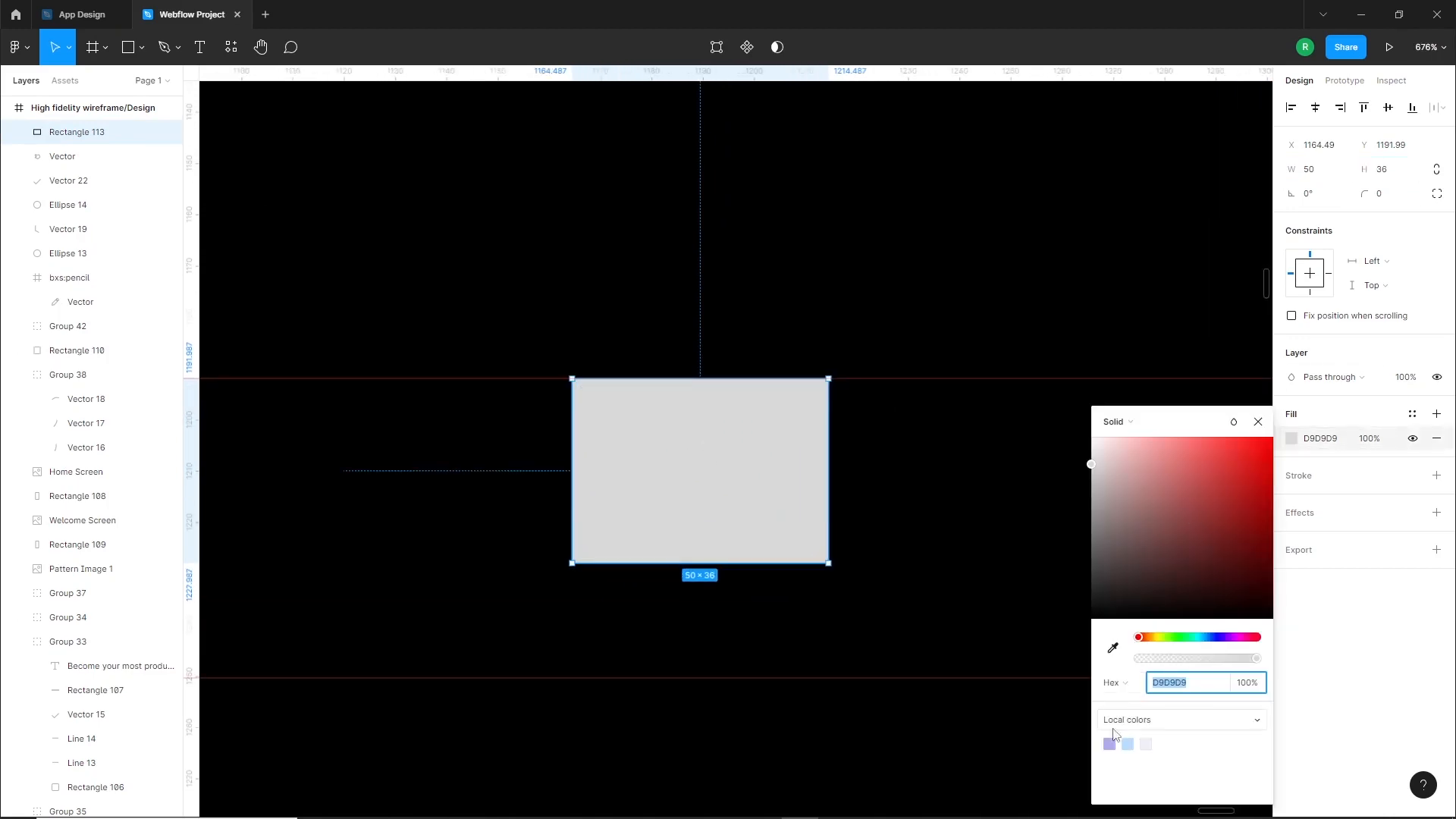
pyautogui.click(1108, 744)
pyautogui.click(1433, 198)
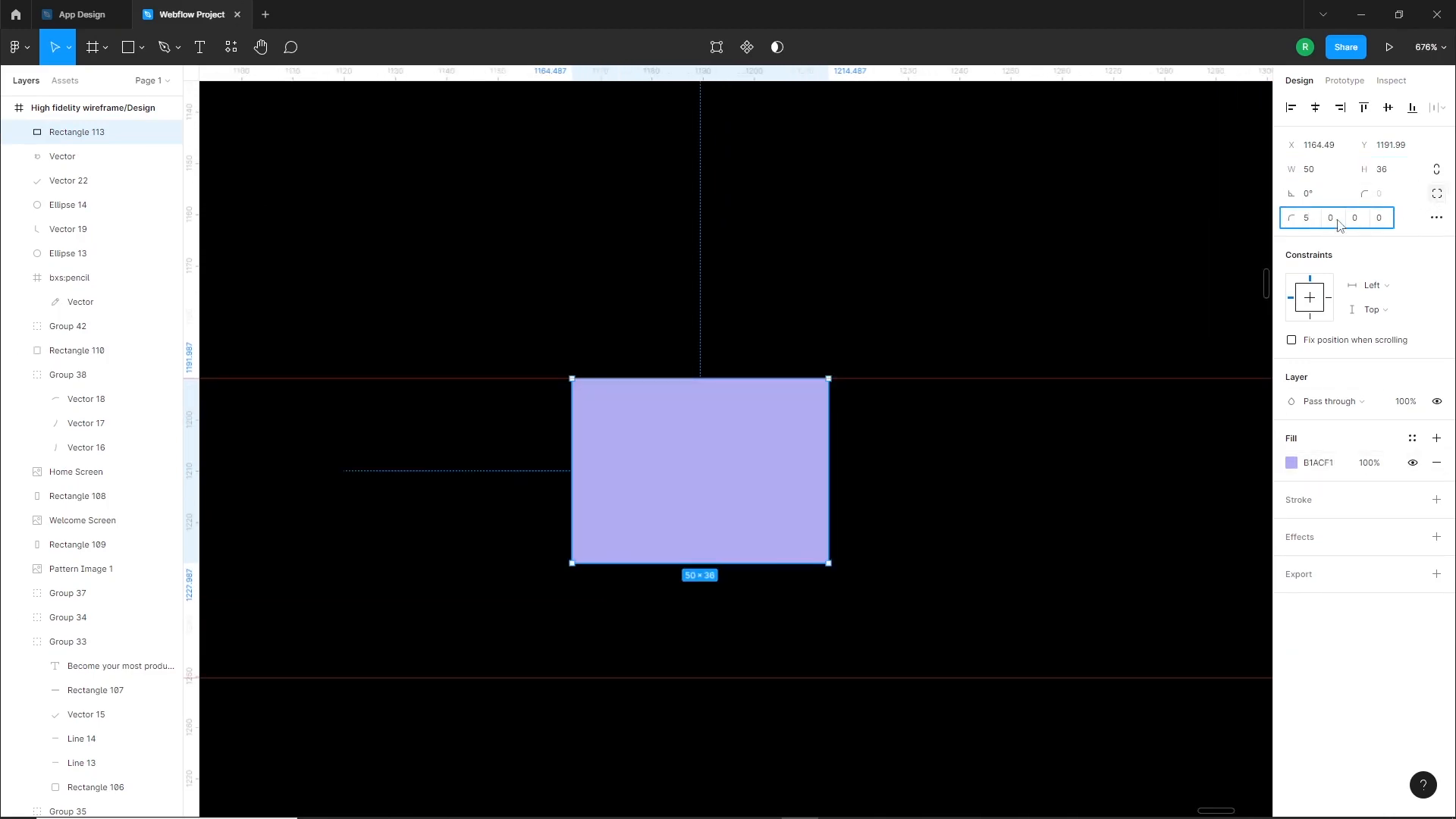
# Duplicate the purple rectangle below itself as a shorter white FFFFFF strip with rounded bottom corners
pyautogui.click(731, 583)
pyautogui.moveTo(739, 479); pyautogui.dragTo(740, 646)
pyautogui.moveTo(835, 539); pyautogui.dragTo(711, 631)
pyautogui.click(1292, 464)
pyautogui.write('ffffff')
pyautogui.press('Return')
pyautogui.press('Escape')
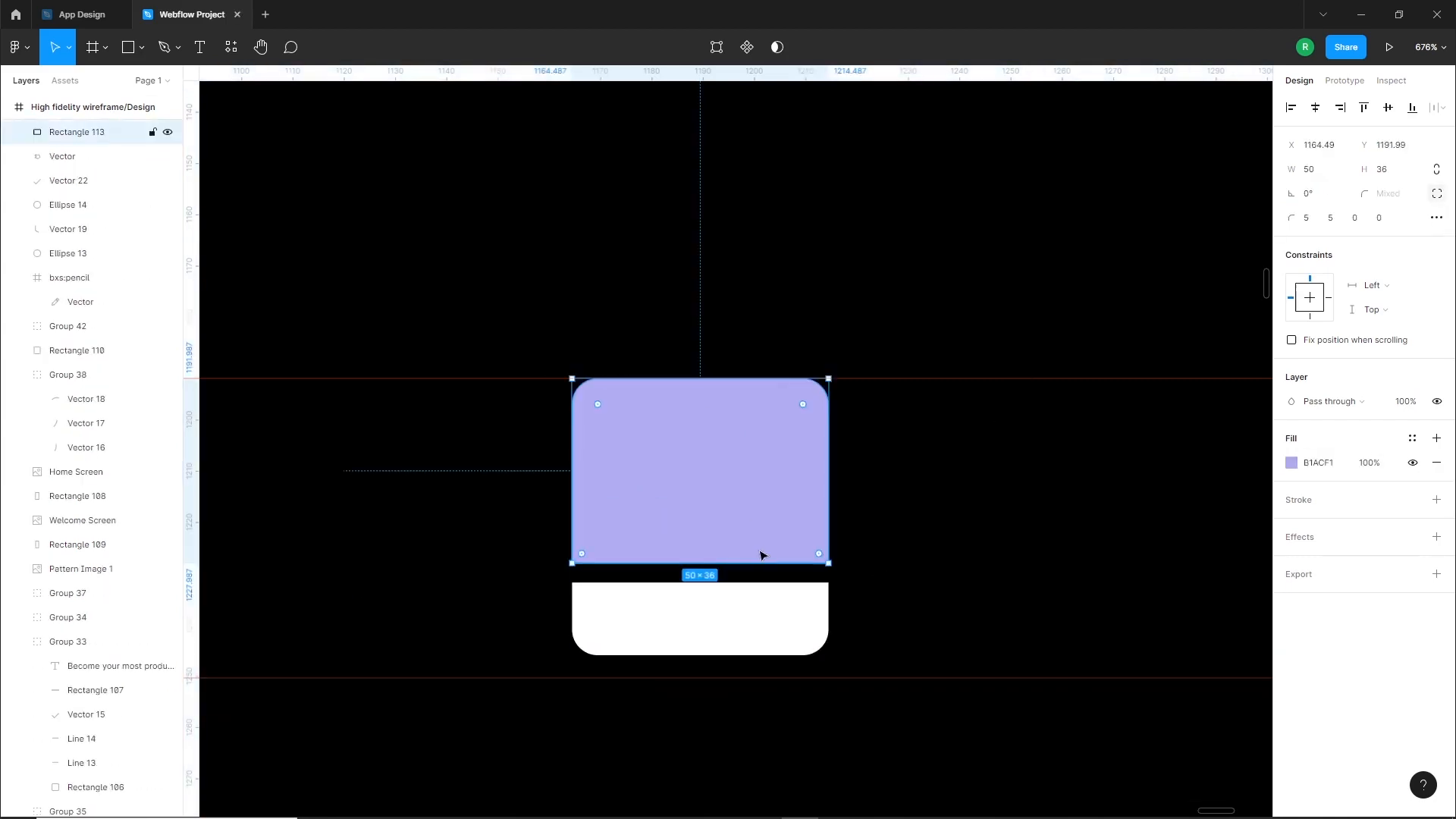
# Adjust the white strip's height and its gap below the purple rectangle
pyautogui.press('Down')
pyautogui.press('Down')
pyautogui.press('Down')
pyautogui.press('Down')
pyautogui.moveTo(784, 637); pyautogui.dragTo(737, 698)
pyautogui.click(900, 617)
# Draw a 7.1 × 12.73 rectangle at the white strip's lower edge, round it fully, and fill it with FFFFFF
pyautogui.click(142, 48)
pyautogui.click(158, 81)
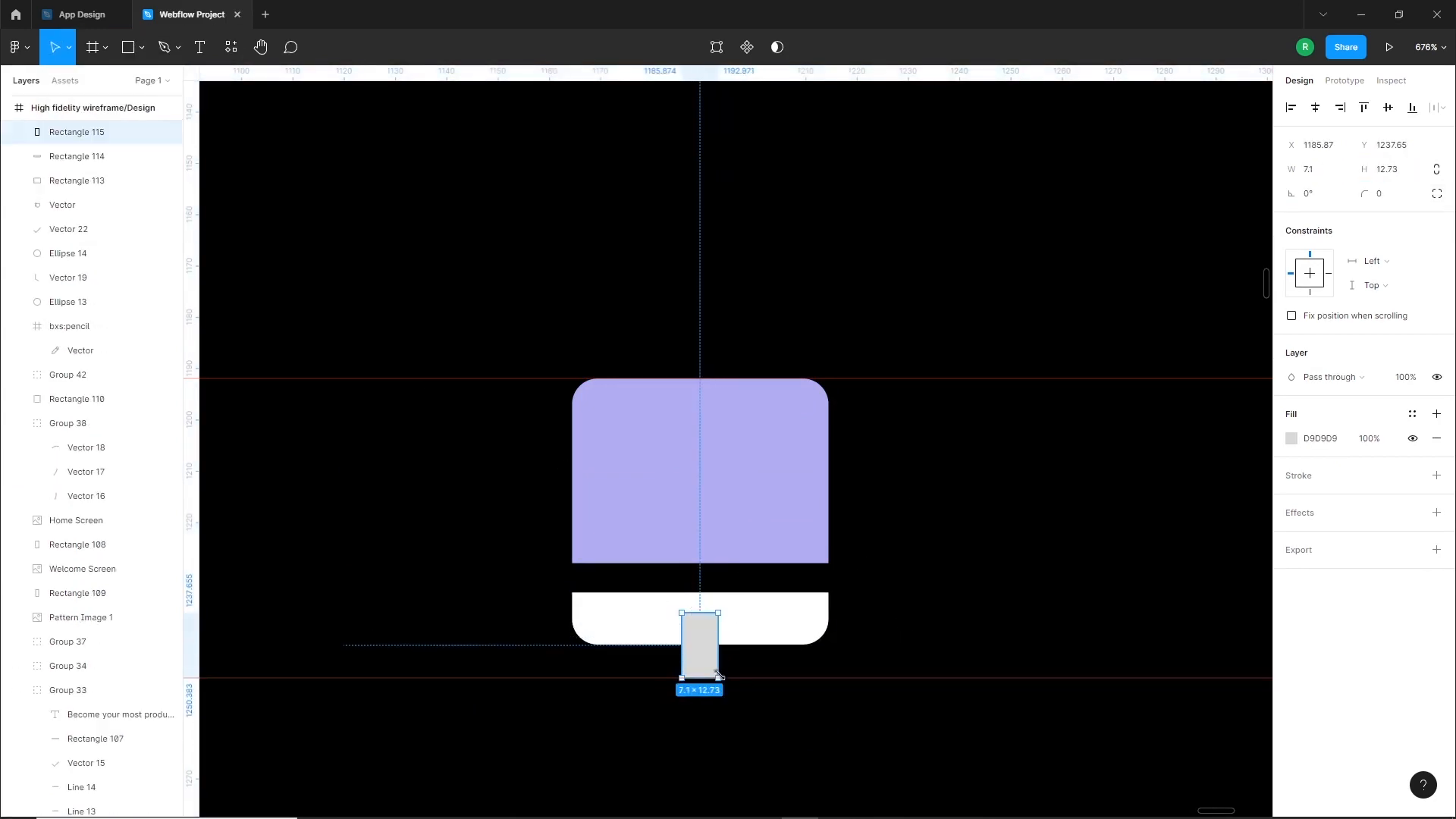
pyautogui.scroll(5, 701, 646)
pyautogui.moveTo(711, 613)
pyautogui.mouseDown()
pyautogui.moveTo(652, 553)
pyautogui.moveTo(697, 596)
pyautogui.mouseUp()
pyautogui.click(1436, 476)
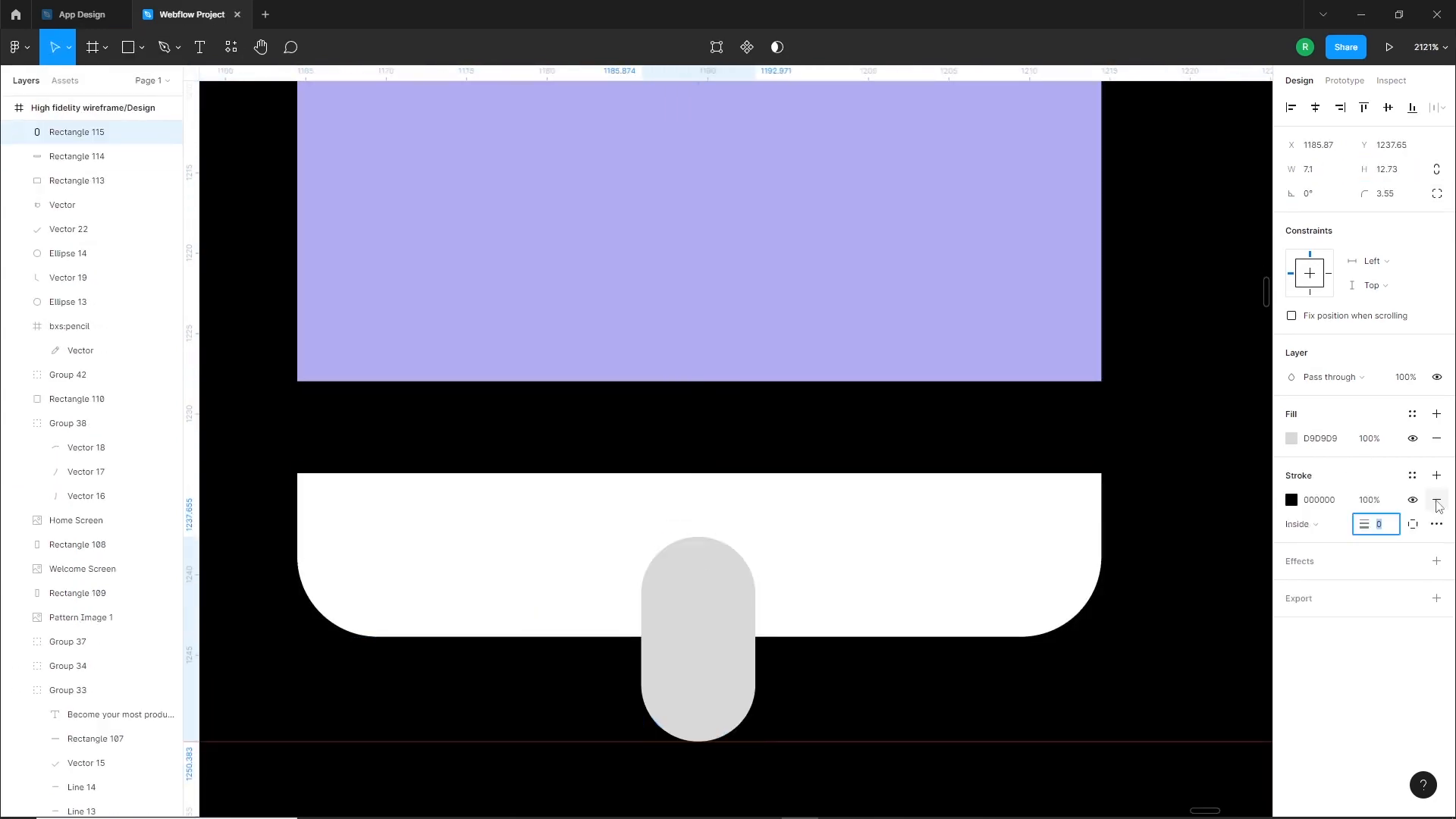
pyautogui.click(1436, 500)
pyautogui.click(1292, 439)
pyautogui.write('ffffff')
pyautogui.press('Return')
# Align the white handle pill with the strip on their horizontal centers
pyautogui.scroll(-4, 830, 544)
pyautogui.keyDown('shift'); pyautogui.click(833, 548); pyautogui.keyUp('shift')
pyautogui.click(1316, 108)
pyautogui.click(845, 613)
pyautogui.click(769, 613)
# Copy the white pill onto the upper left part of the purple rectangle and adjust its size and position
pyautogui.moveTo(785, 606); pyautogui.dragTo(644, 264)
pyautogui.moveTo(627, 267); pyautogui.dragTo(701, 338)
pyautogui.moveTo(697, 403); pyautogui.dragTo(700, 312)
pyautogui.scroll(-10, 732, 325)
pyautogui.click(998, 426)
# Refine the pill details on the purple rectangle and group all shapes of the Custom themes icon
pyautogui.scroll(3, 941, 370)
pyautogui.moveTo(932, 147); pyautogui.dragTo(920, 74)
pyautogui.moveTo(907, 440); pyautogui.dragTo(922, 73)
pyautogui.moveTo(1085, 370); pyautogui.dragTo(749, 454)
pyautogui.hotkey('ctrl', 'g')
# Group the circle, checkmark and hand of the icon above Make Doingly yours
pyautogui.moveTo(570, 545); pyautogui.dragTo(817, 555)
pyautogui.scroll(3, 778, 429)
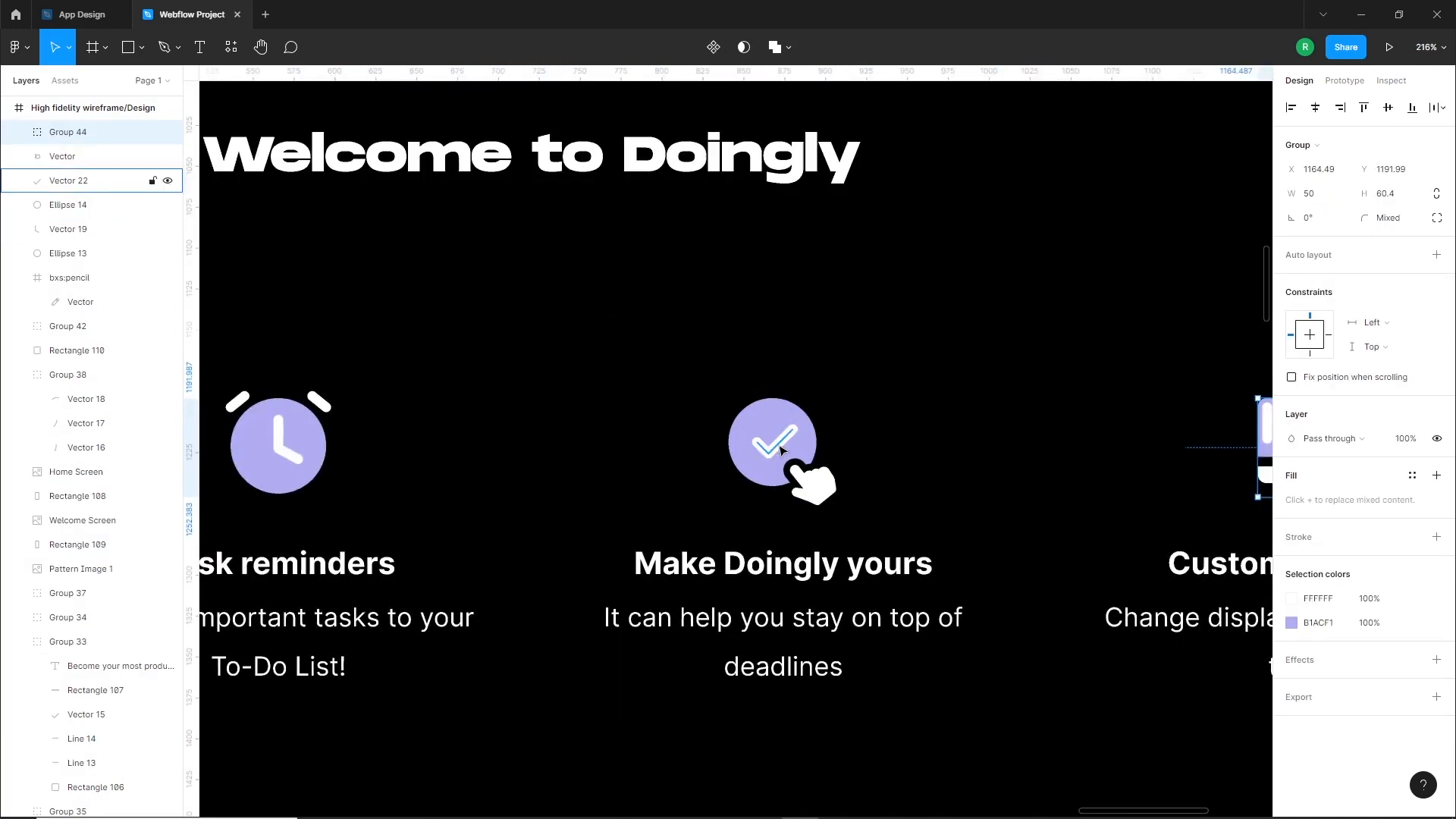
pyautogui.click(780, 448)
pyautogui.keyDown('shift'); pyautogui.click(793, 461); pyautogui.keyUp('shift')
pyautogui.keyDown('shift'); pyautogui.click(823, 490); pyautogui.keyUp('shift')
pyautogui.hotkey('ctrl', 'g')
# Group the circle, clock hands and alarm bars of the icon above Task reminders
pyautogui.moveTo(379, 482); pyautogui.dragTo(777, 503)
pyautogui.click(694, 477)
pyautogui.keyDown('shift'); pyautogui.click(718, 423); pyautogui.keyUp('shift')
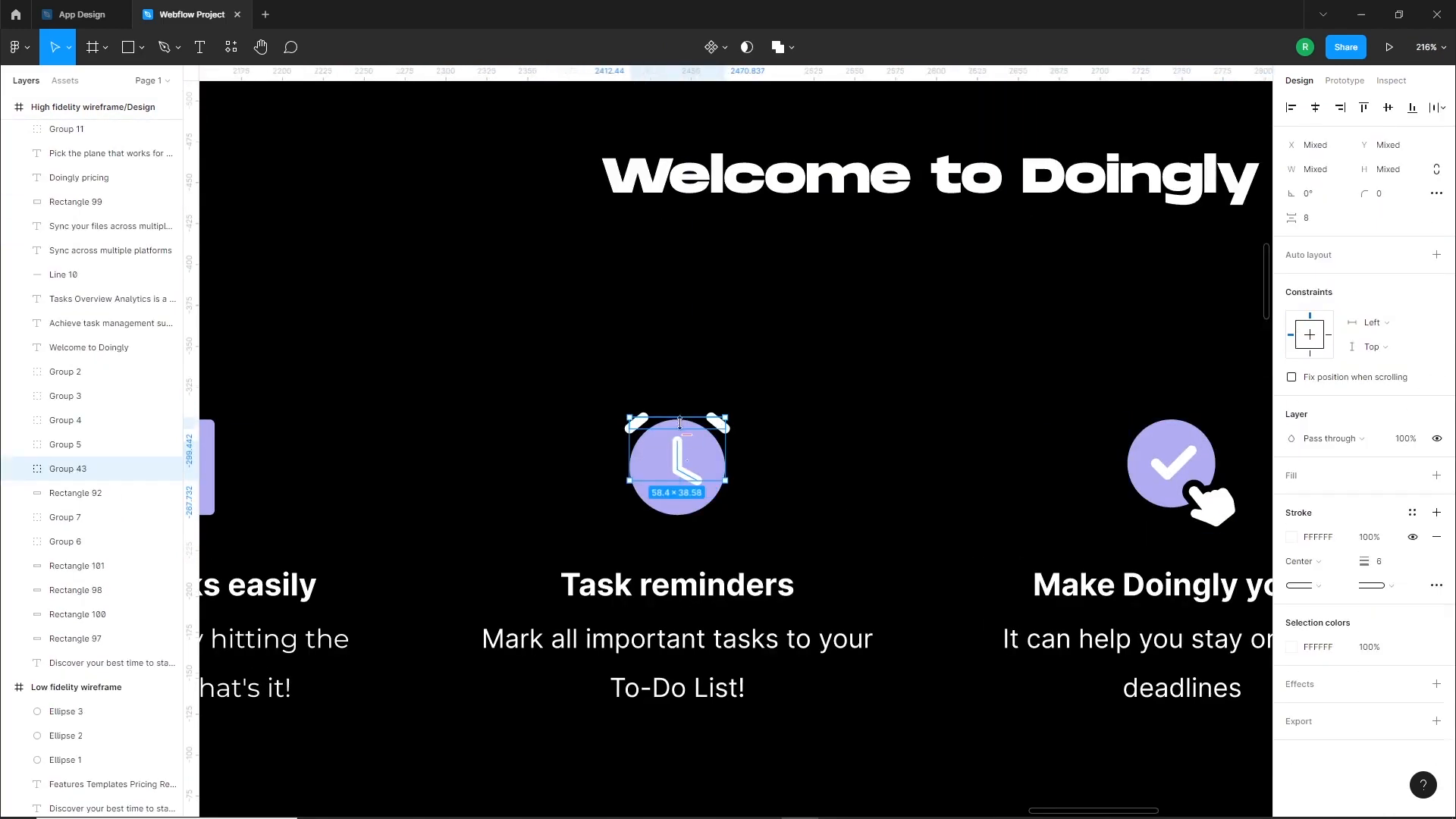
pyautogui.keyDown('shift'); pyautogui.click(711, 497); pyautogui.keyUp('shift')
pyautogui.hotkey('ctrl', 'g')
# Group the notebook, binding rings and pencil shapes of the icon above Create tasks easily
pyautogui.scroll(-3, 818, 497)
pyautogui.scroll(3, 604, 498)
pyautogui.click(631, 457)
pyautogui.keyDown('shift'); pyautogui.click(583, 461); pyautogui.keyUp('shift')
pyautogui.keyDown('shift'); pyautogui.click(657, 424); pyautogui.keyUp('shift')
pyautogui.hotkey('ctrl', 'g')
# Distribute the four feature icons with even horizontal spacing in the Welcome to Doingly section
pyautogui.scroll(-4, 625, 469)
pyautogui.keyDown('shift'); pyautogui.click(793, 468); pyautogui.keyUp('shift')
pyautogui.keyDown('shift'); pyautogui.click(959, 468); pyautogui.keyUp('shift')
pyautogui.keyDown('shift'); pyautogui.click(1131, 466); pyautogui.keyUp('shift')
pyautogui.click(1440, 110)
pyautogui.click(1309, 178)
pyautogui.click(977, 633)
pyautogui.moveTo(977, 633); pyautogui.dragTo(884, 604)
# Fine-tune the placement of the Custom themes icon relative to the heading and description below it
pyautogui.scroll(3, 960, 552)
pyautogui.click(1074, 464)
pyautogui.moveTo(1072, 469)
pyautogui.mouseDown()
pyautogui.moveTo(1091, 487)
pyautogui.moveTo(1144, 487)
pyautogui.moveTo(1070, 479)
pyautogui.mouseUp()
pyautogui.click(1083, 598)
pyautogui.click(1104, 534)
pyautogui.click(1102, 478)
pyautogui.click(1111, 536)
pyautogui.click(1109, 497)
pyautogui.click(1108, 599)
pyautogui.doubleClick(1100, 486)
pyautogui.click(1084, 598)
pyautogui.doubleClick(1059, 483)
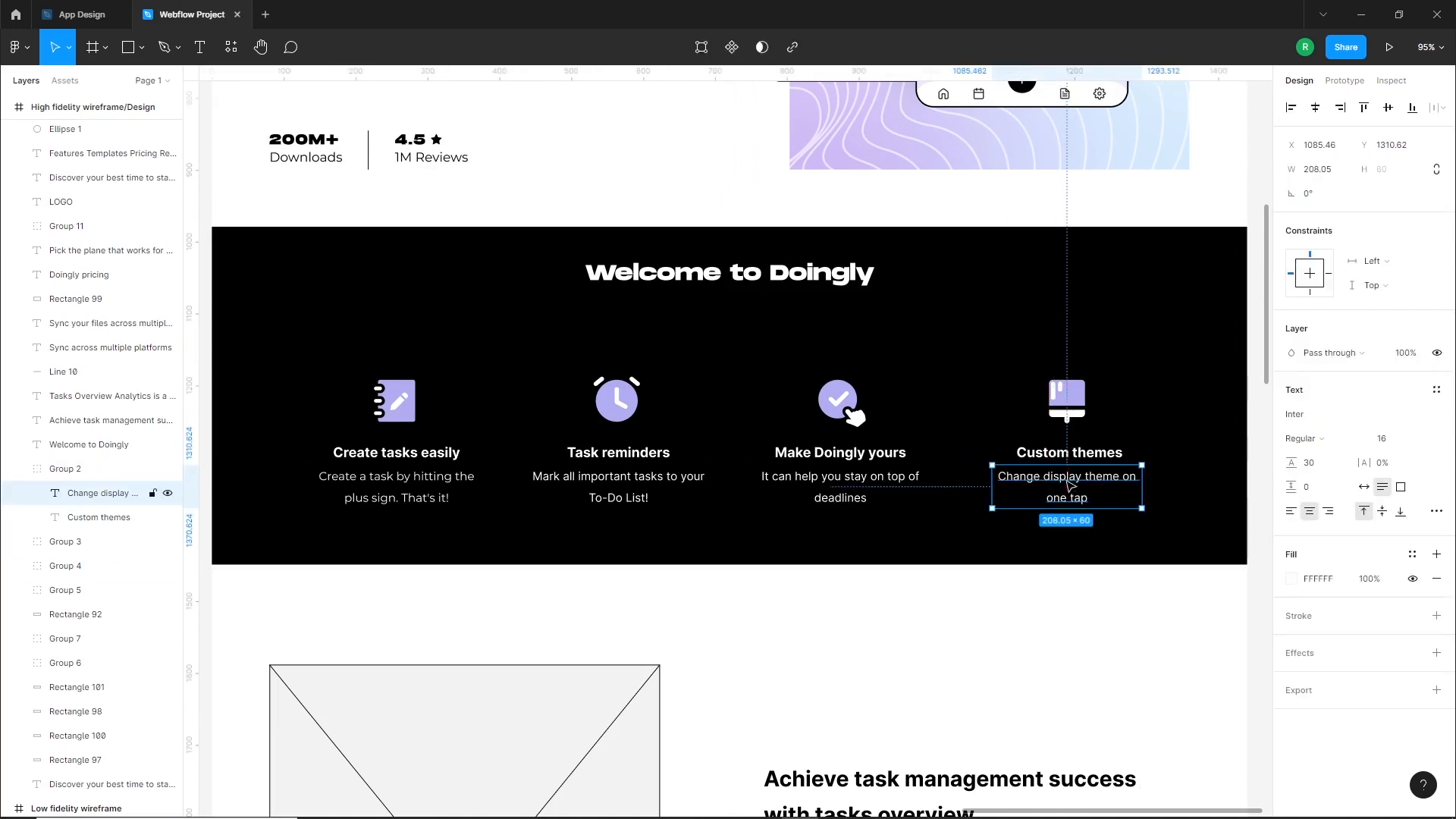
# Set the four feature headings in the Welcome to Doingly section to Montserrat at size 20
pyautogui.click(408, 453)
pyautogui.keyDown('shift'); pyautogui.click(619, 453); pyautogui.keyUp('shift')
pyautogui.keyDown('shift'); pyautogui.click(840, 453); pyautogui.keyUp('shift')
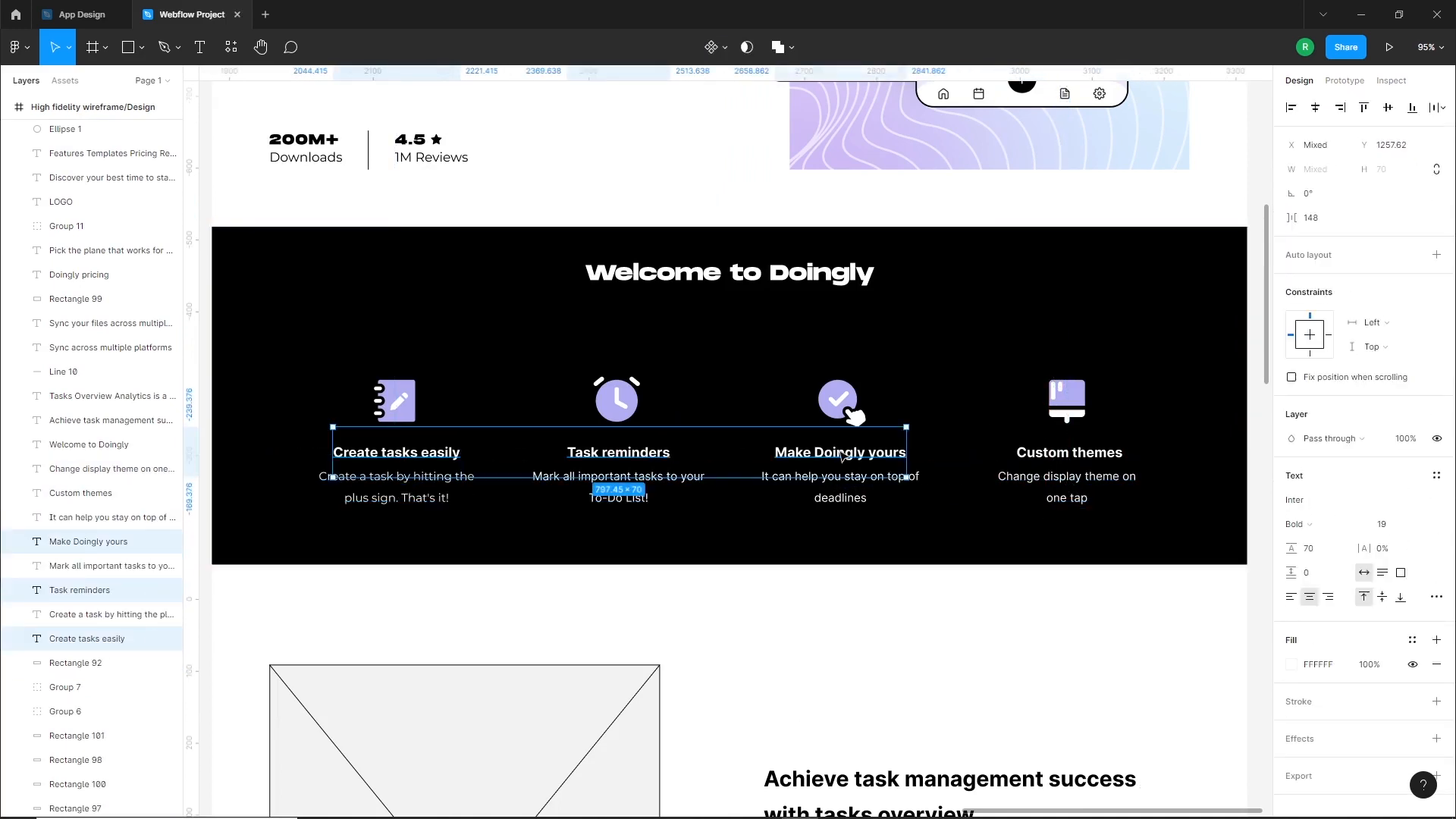
pyautogui.keyDown('shift'); pyautogui.click(1070, 453); pyautogui.keyUp('shift')
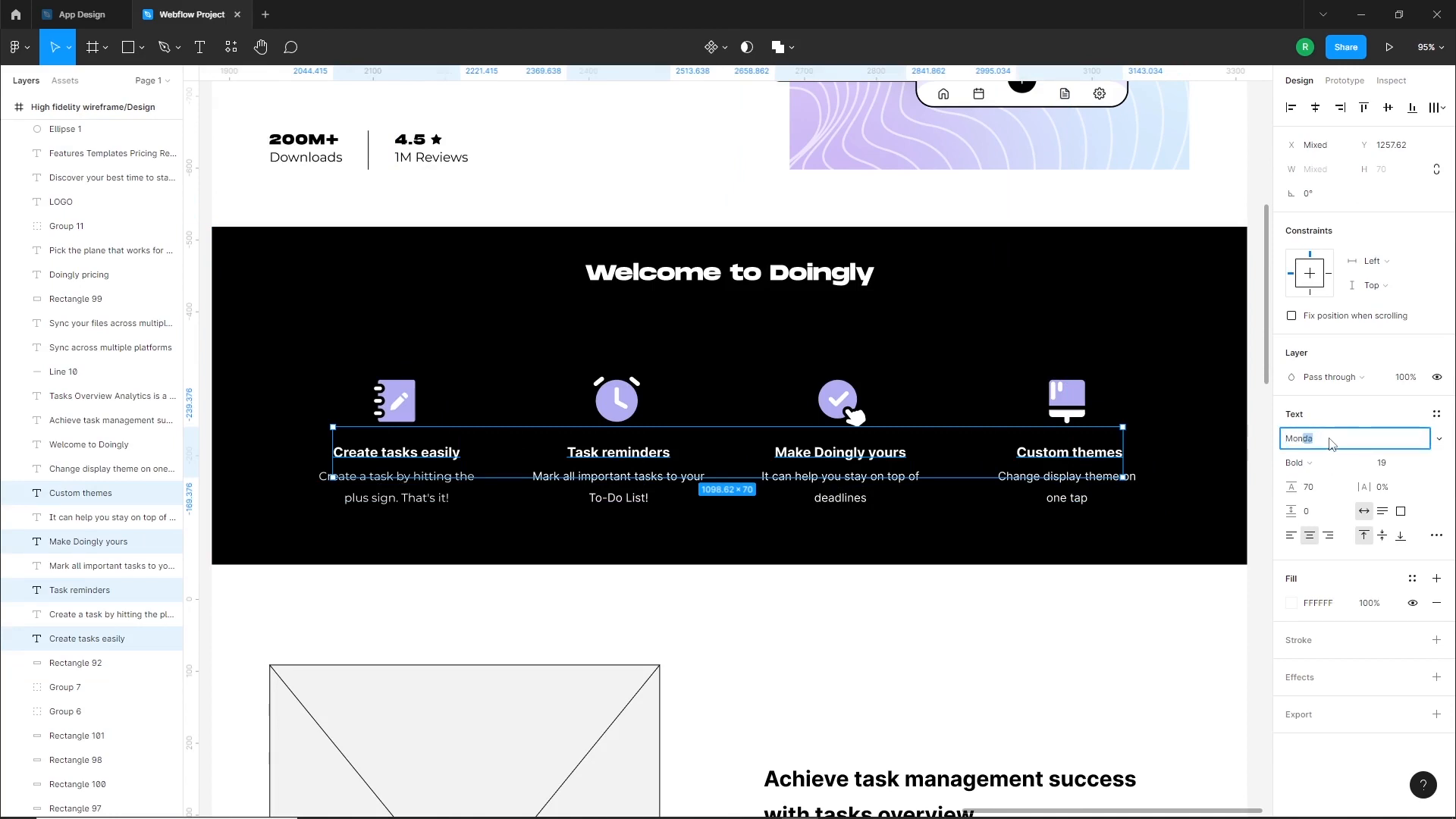
pyautogui.click(1331, 438)
pyautogui.write('Monts')
pyautogui.press('Return')
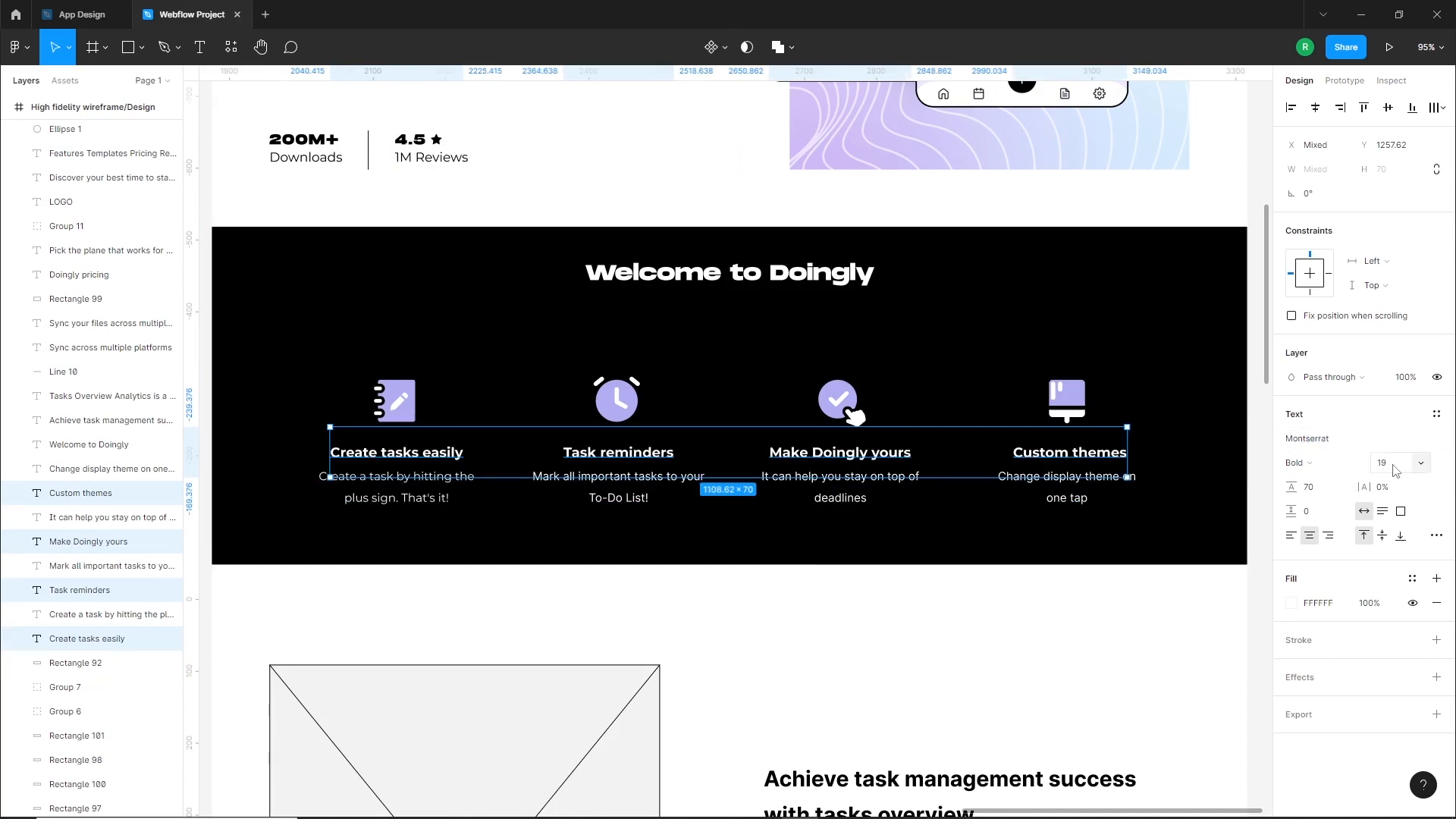
pyautogui.press('Up')
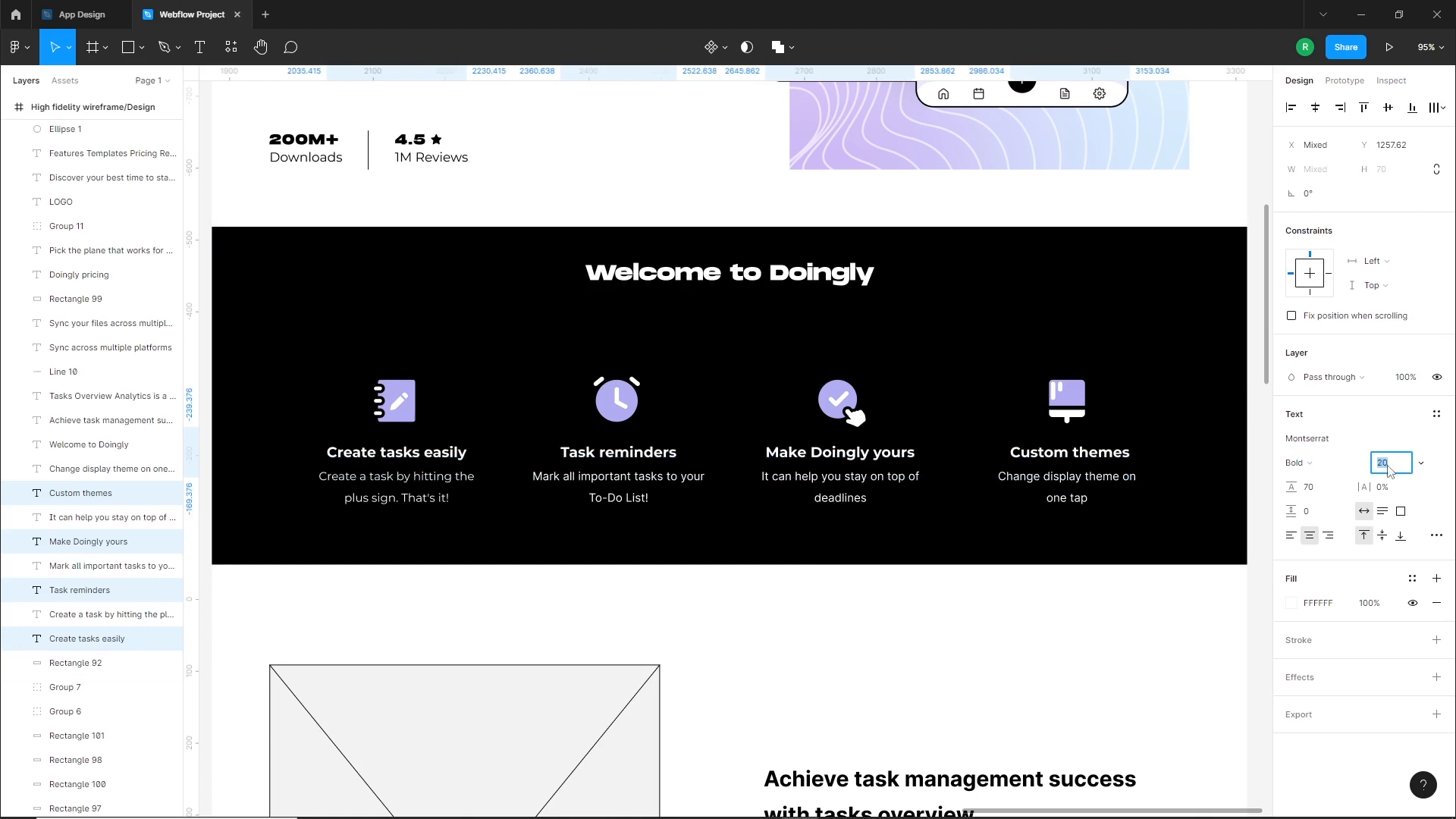
# Change the font of the four feature descriptions under the headings to Montserrat
pyautogui.click(923, 617)
pyautogui.click(422, 481)
pyautogui.keyDown('shift'); pyautogui.click(613, 495); pyautogui.keyUp('shift')
pyautogui.keyDown('shift'); pyautogui.click(841, 494); pyautogui.keyUp('shift')
pyautogui.keyDown('shift'); pyautogui.click(1070, 491); pyautogui.keyUp('shift')
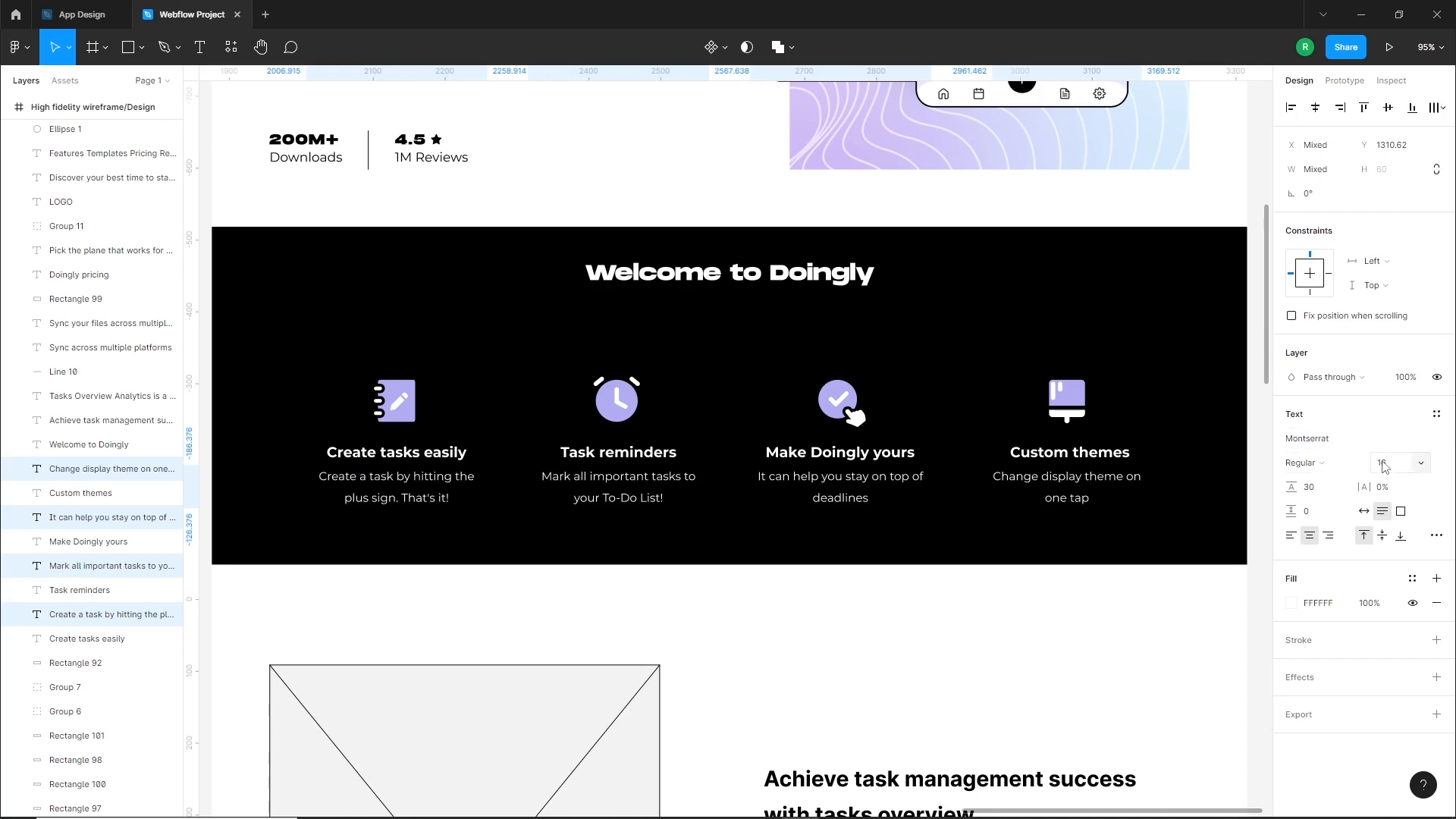
pyautogui.click(758, 594)
pyautogui.moveTo(806, 594); pyautogui.dragTo(841, 568)
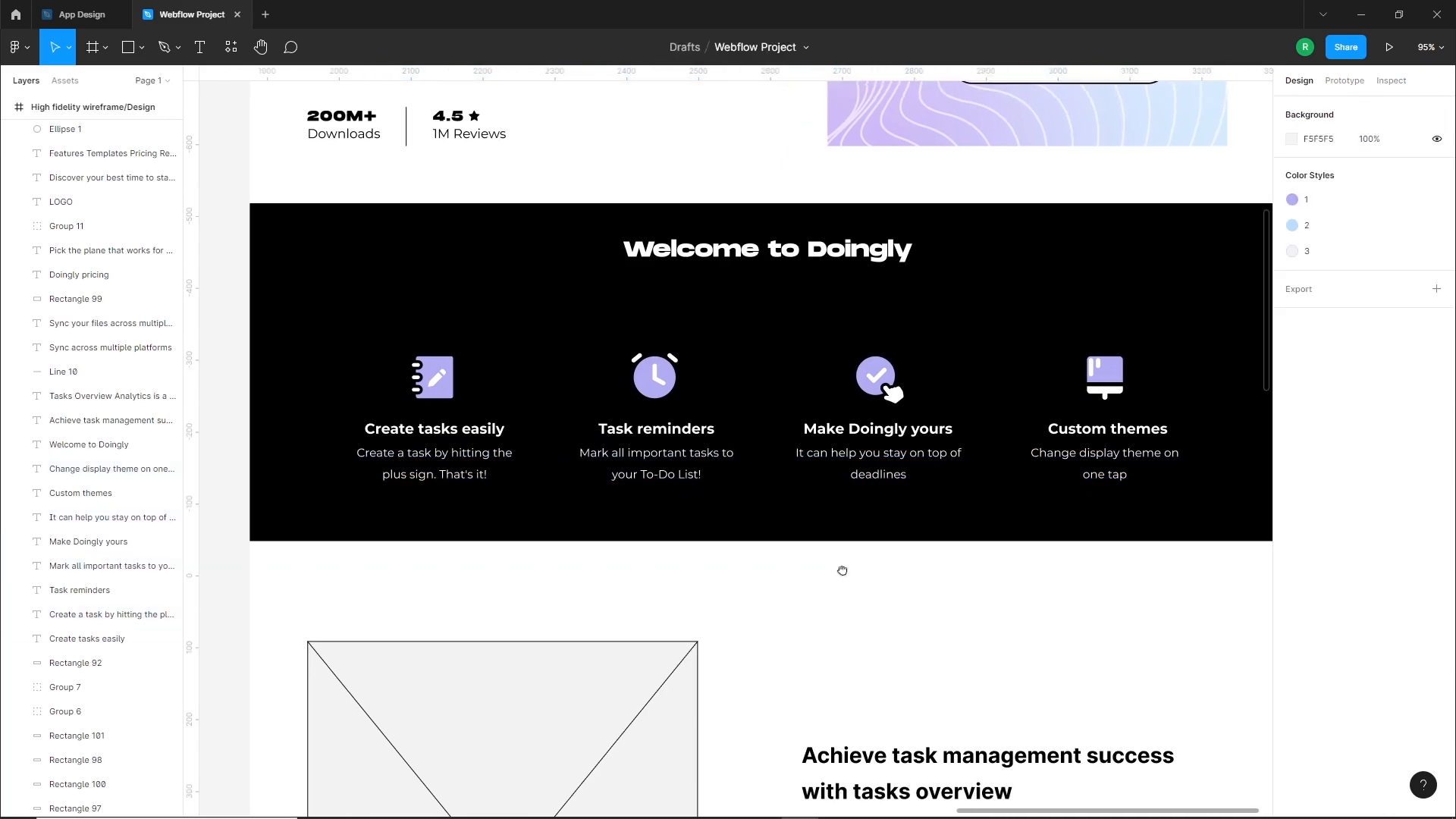
# Group the four feature icons together with all their headings and descriptions
pyautogui.scroll(-3, 806, 559)
pyautogui.moveTo(1102, 623); pyautogui.dragTo(407, 409)
pyautogui.hotkey('ctrl', 'g')
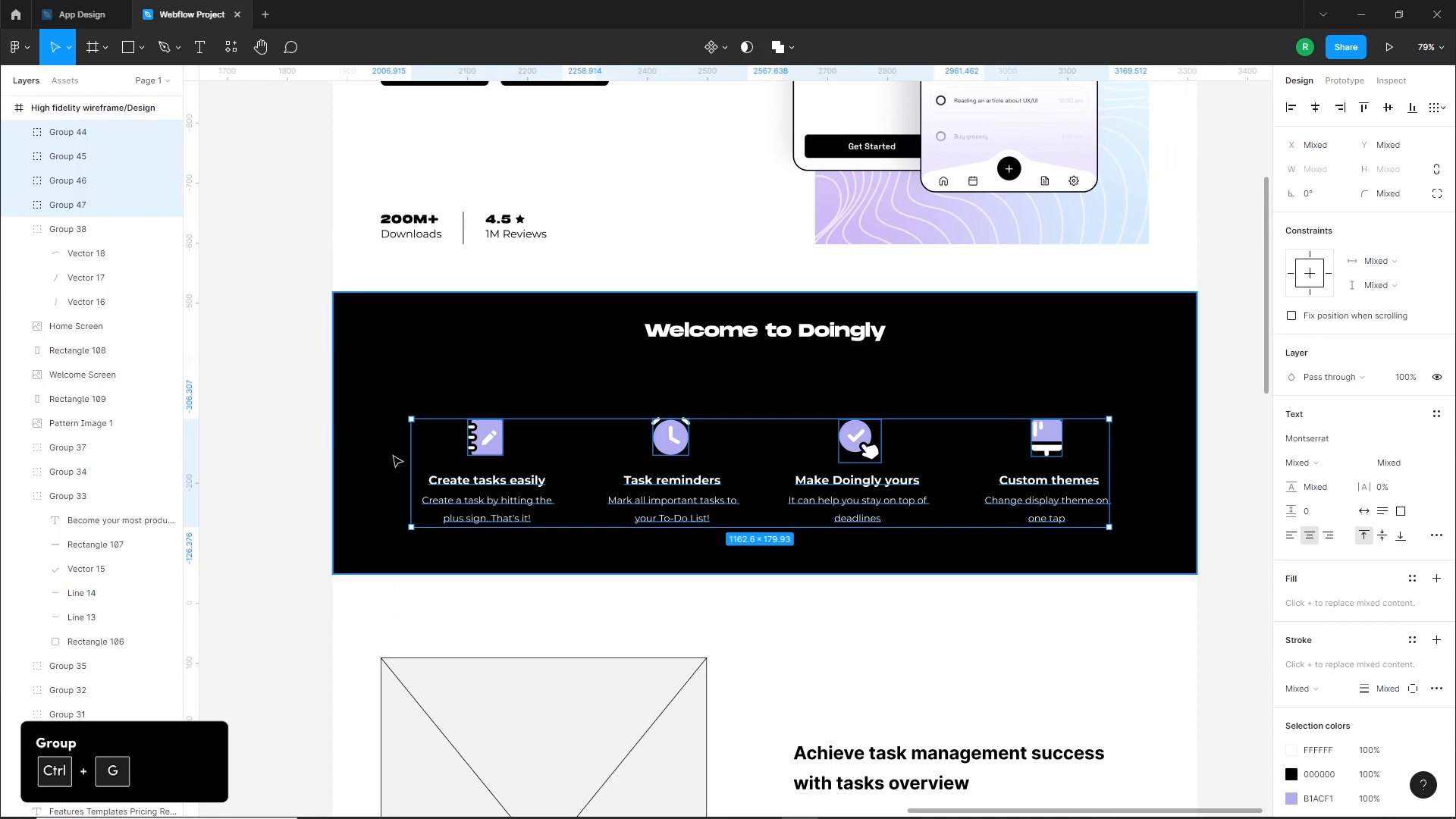
pyautogui.hotkey('ctrl', 'g')
pyautogui.click(572, 598)
# Set the Achieve task management success heading to Monument Extended Ultrabold and narrow its text box to about 525 px
pyautogui.scroll(-5, 784, 549)
pyautogui.scroll(-1, 785, 550)
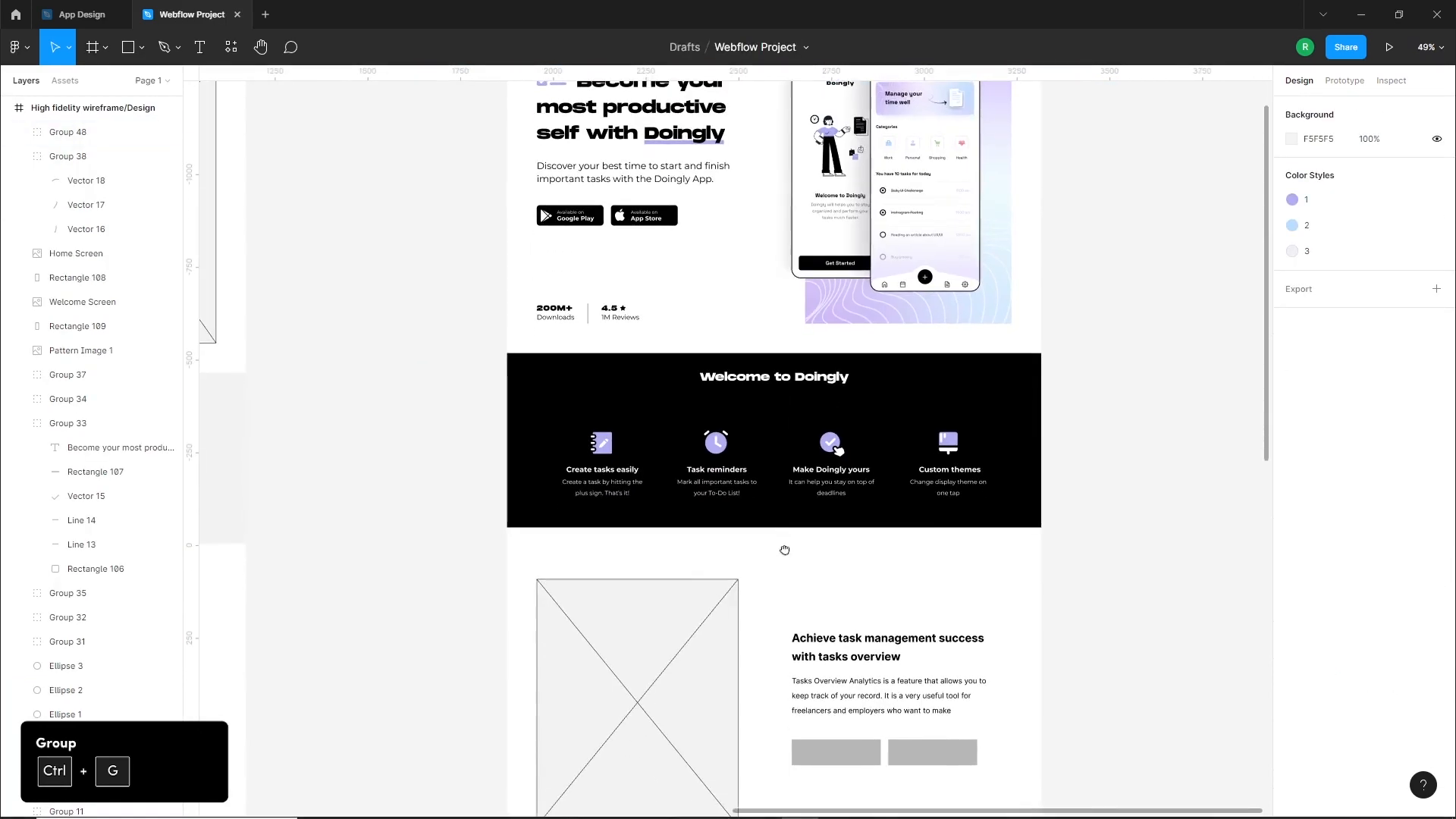
pyautogui.scroll(-2, 785, 531)
pyautogui.scroll(3, 801, 486)
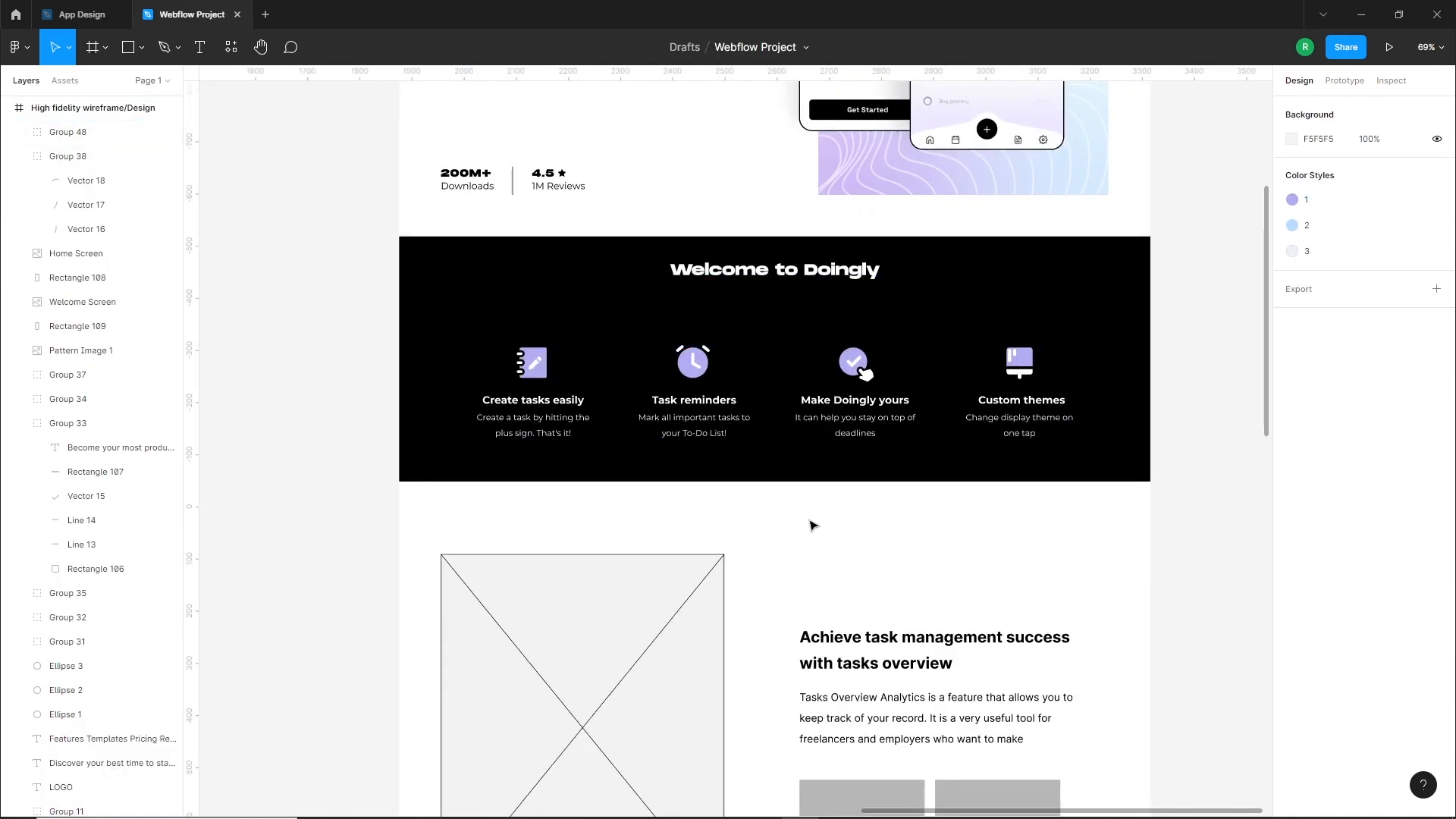
pyautogui.scroll(-4, 834, 516)
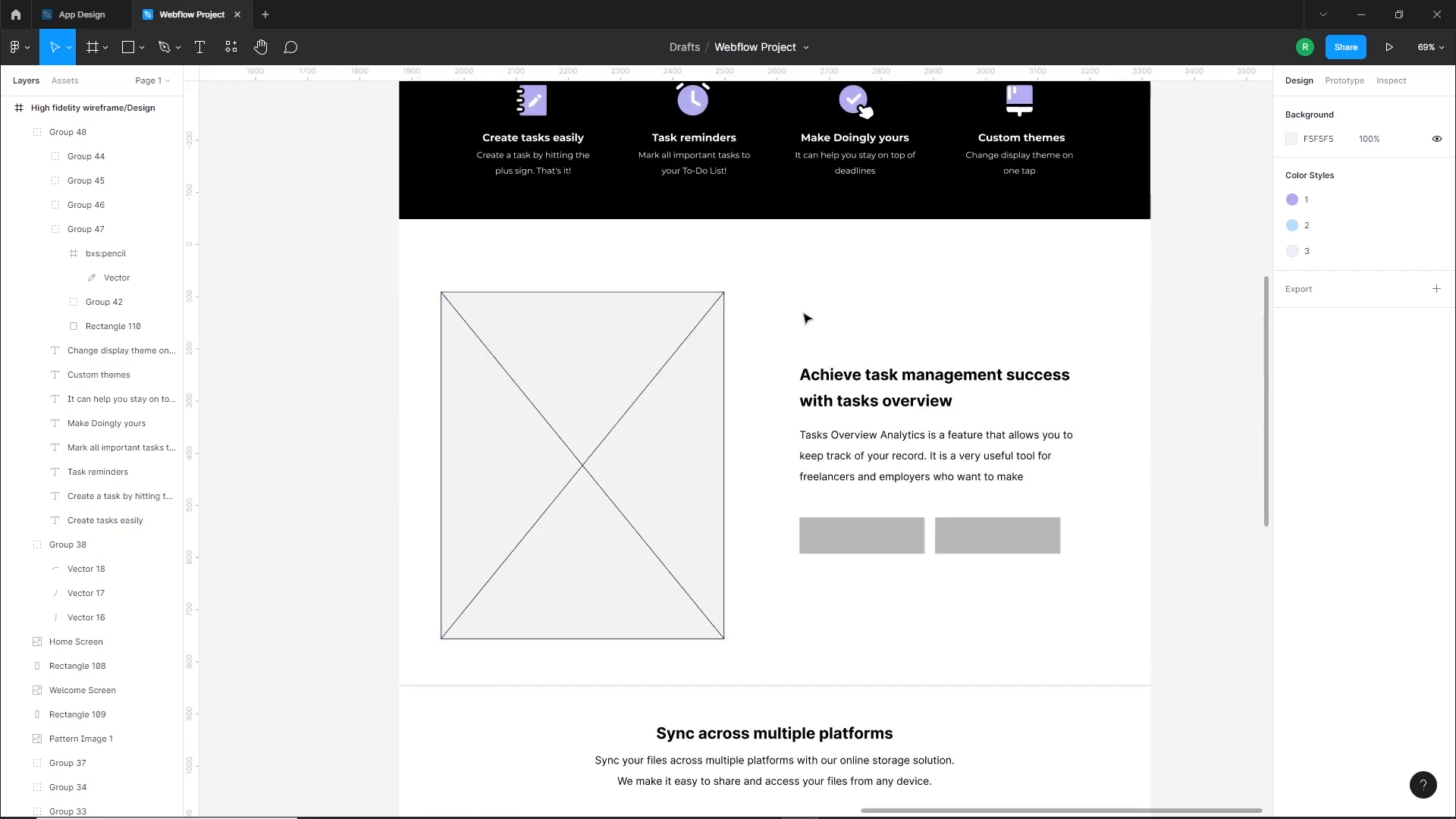
pyautogui.click(855, 394)
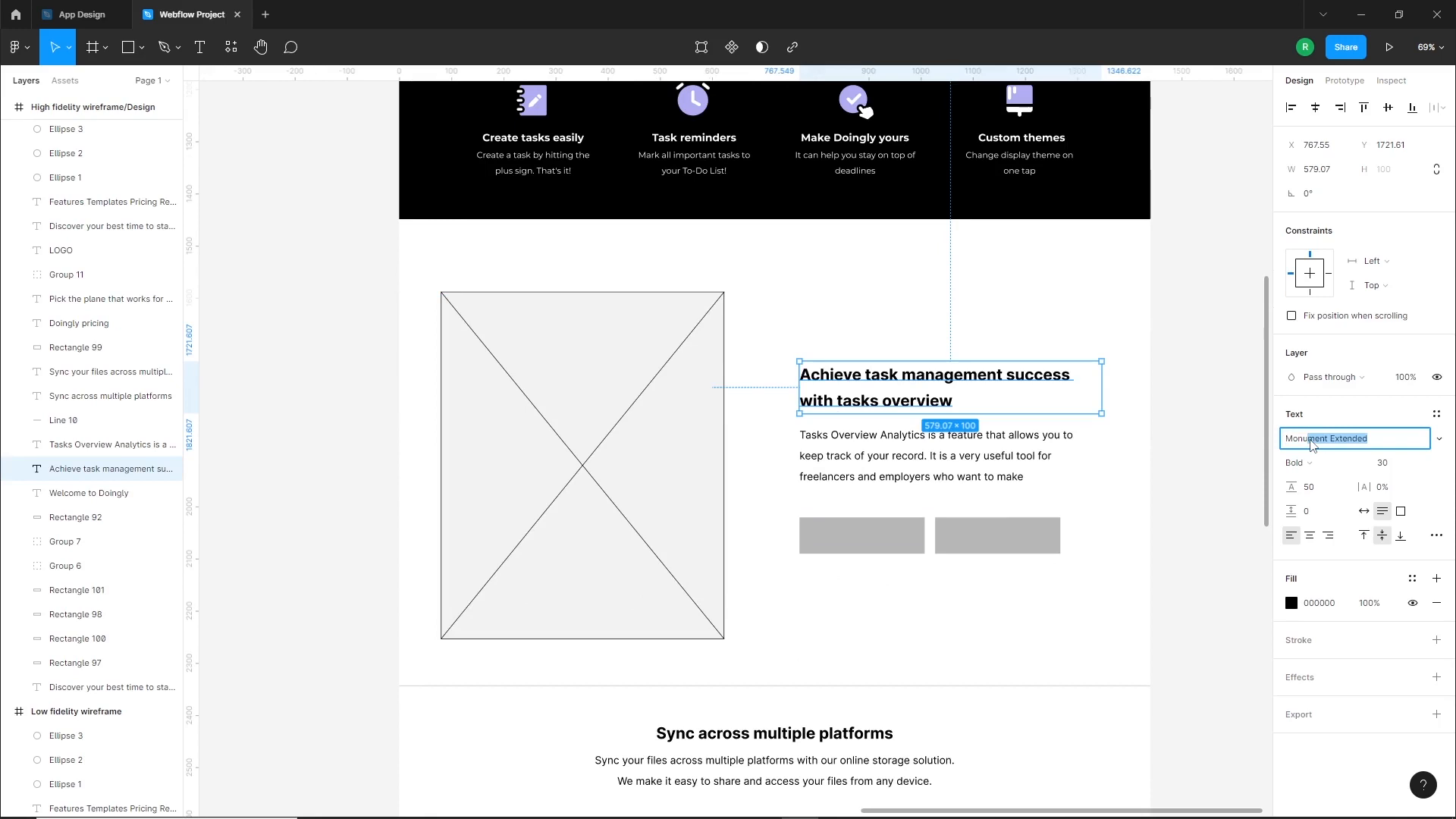
pyautogui.press('Return')
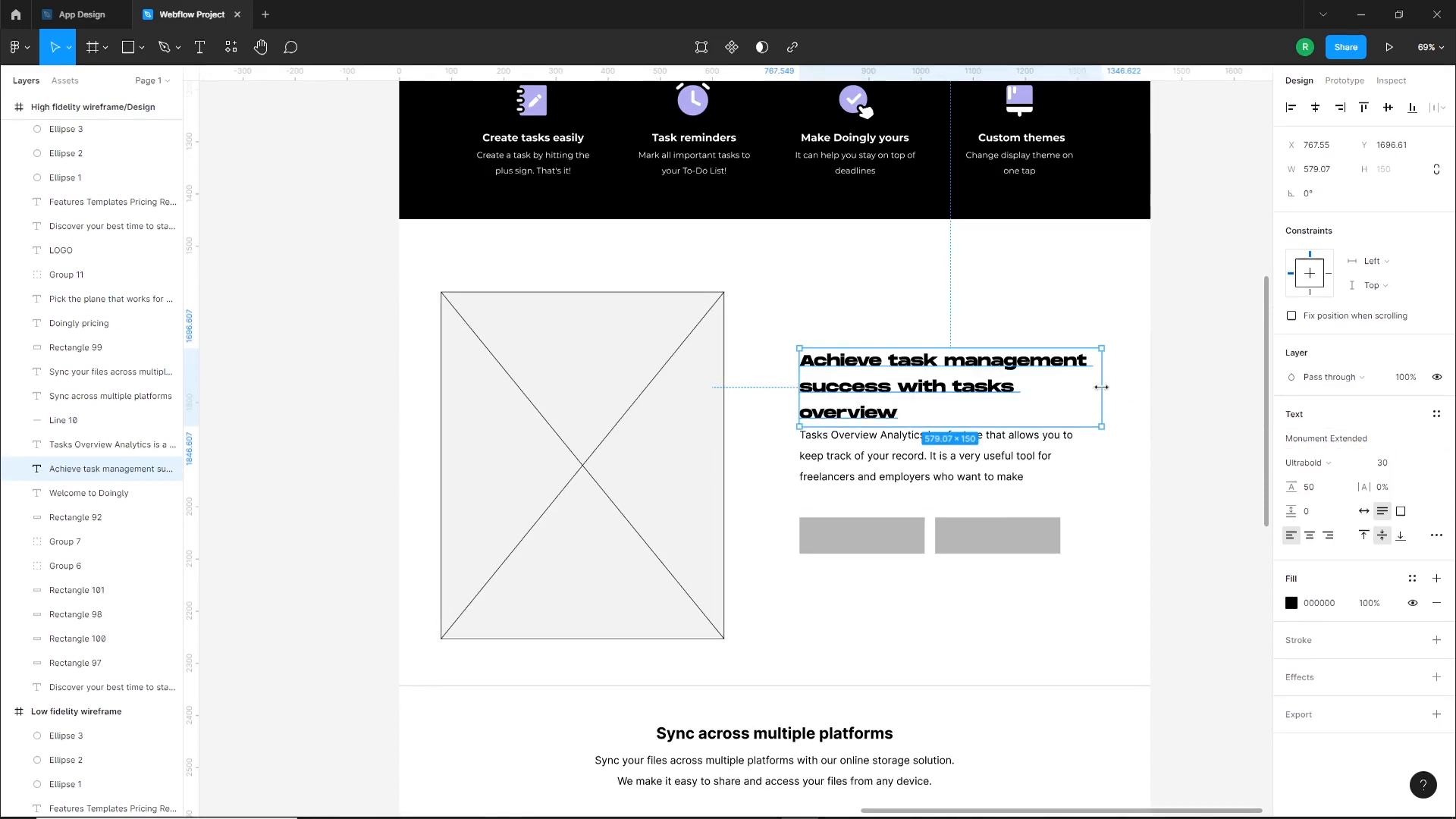
pyautogui.moveTo(1101, 386); pyautogui.dragTo(1071, 385)
pyautogui.click(1099, 475)
# Set the letter spacing of the Achieve task management success heading to 8%
pyautogui.click(914, 407)
pyautogui.scroll(3, 913, 408)
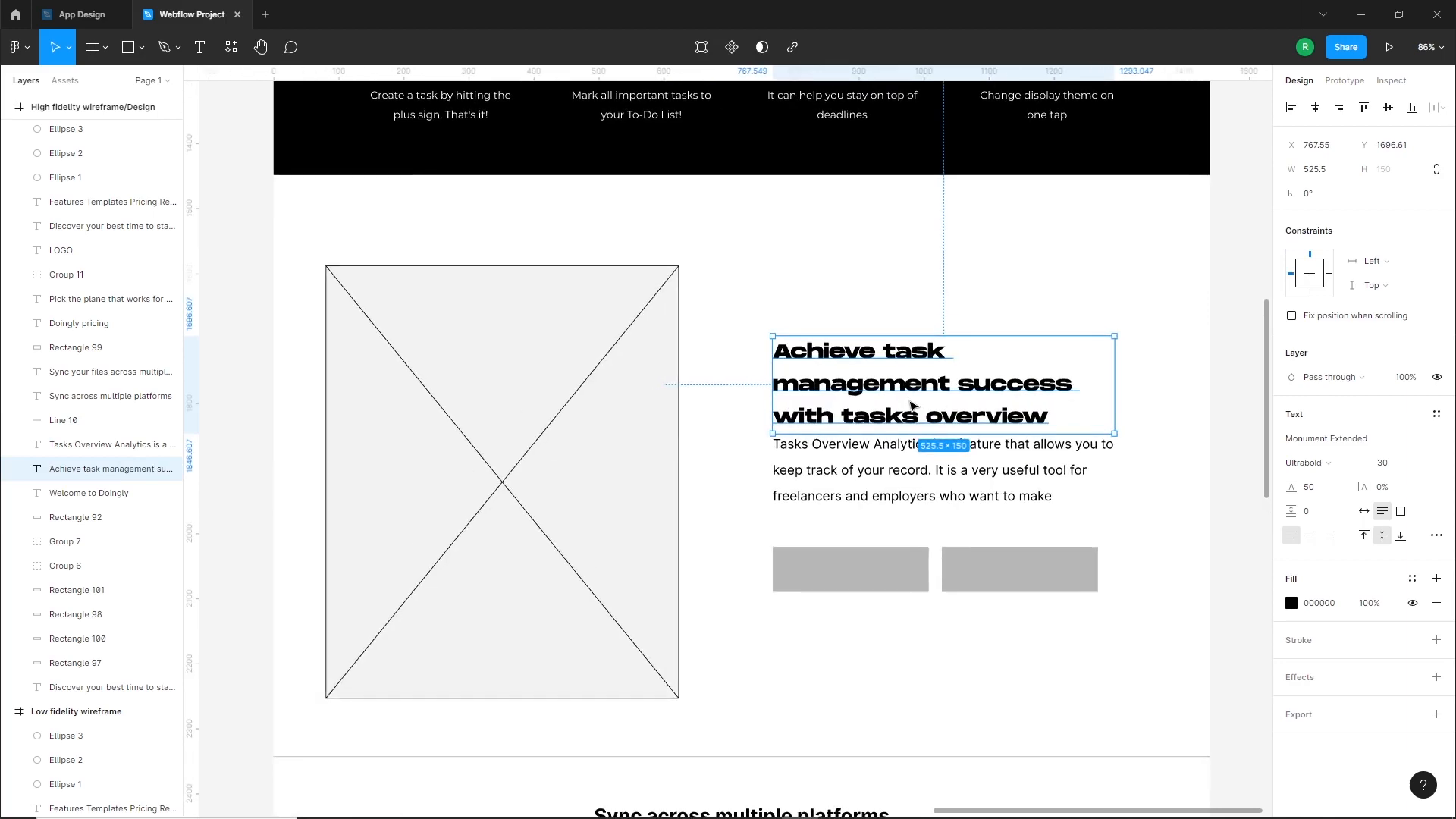
pyautogui.scroll(1, 914, 407)
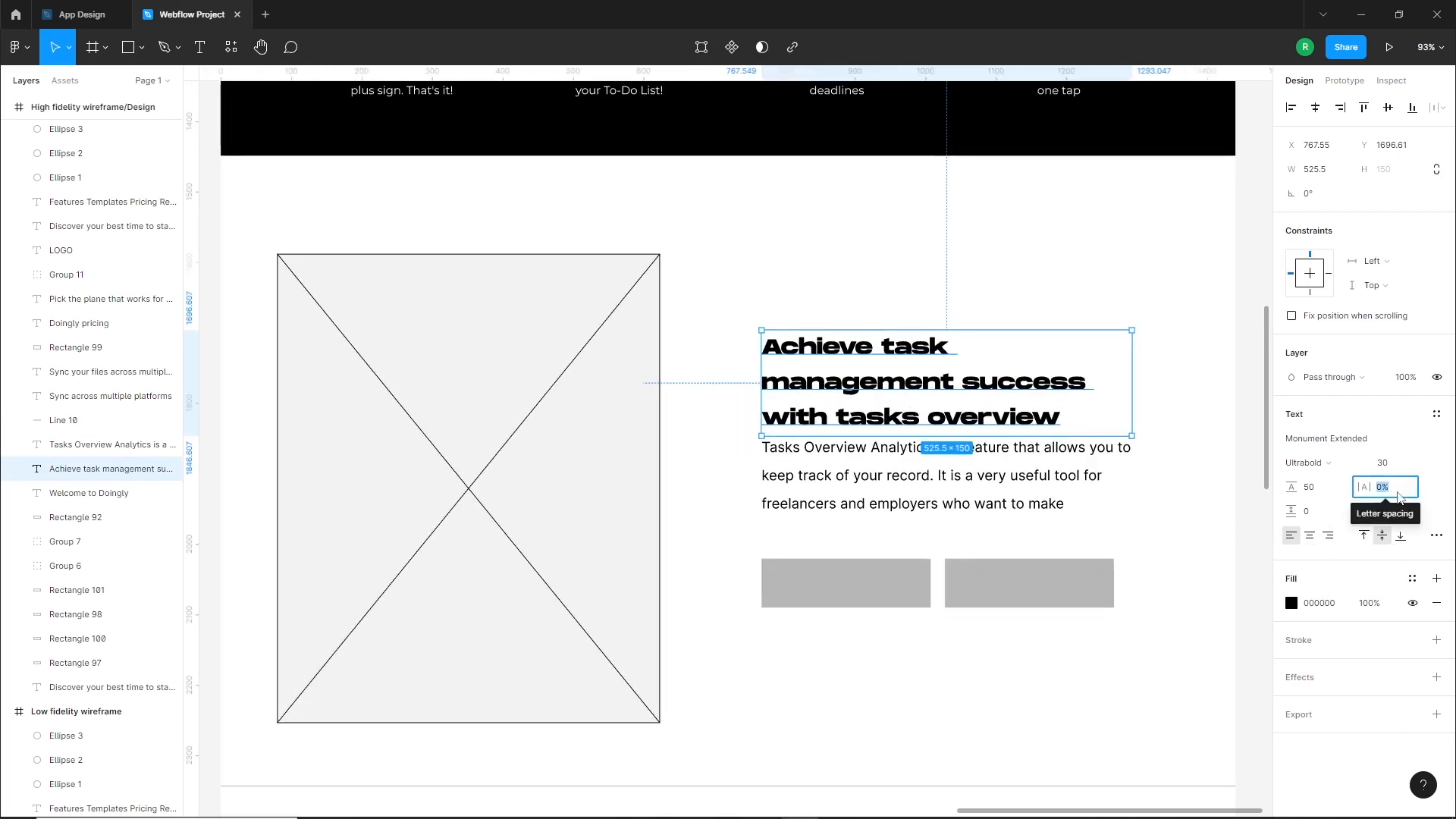
pyautogui.click(1400, 495)
pyautogui.write('8')
pyautogui.press('Return')
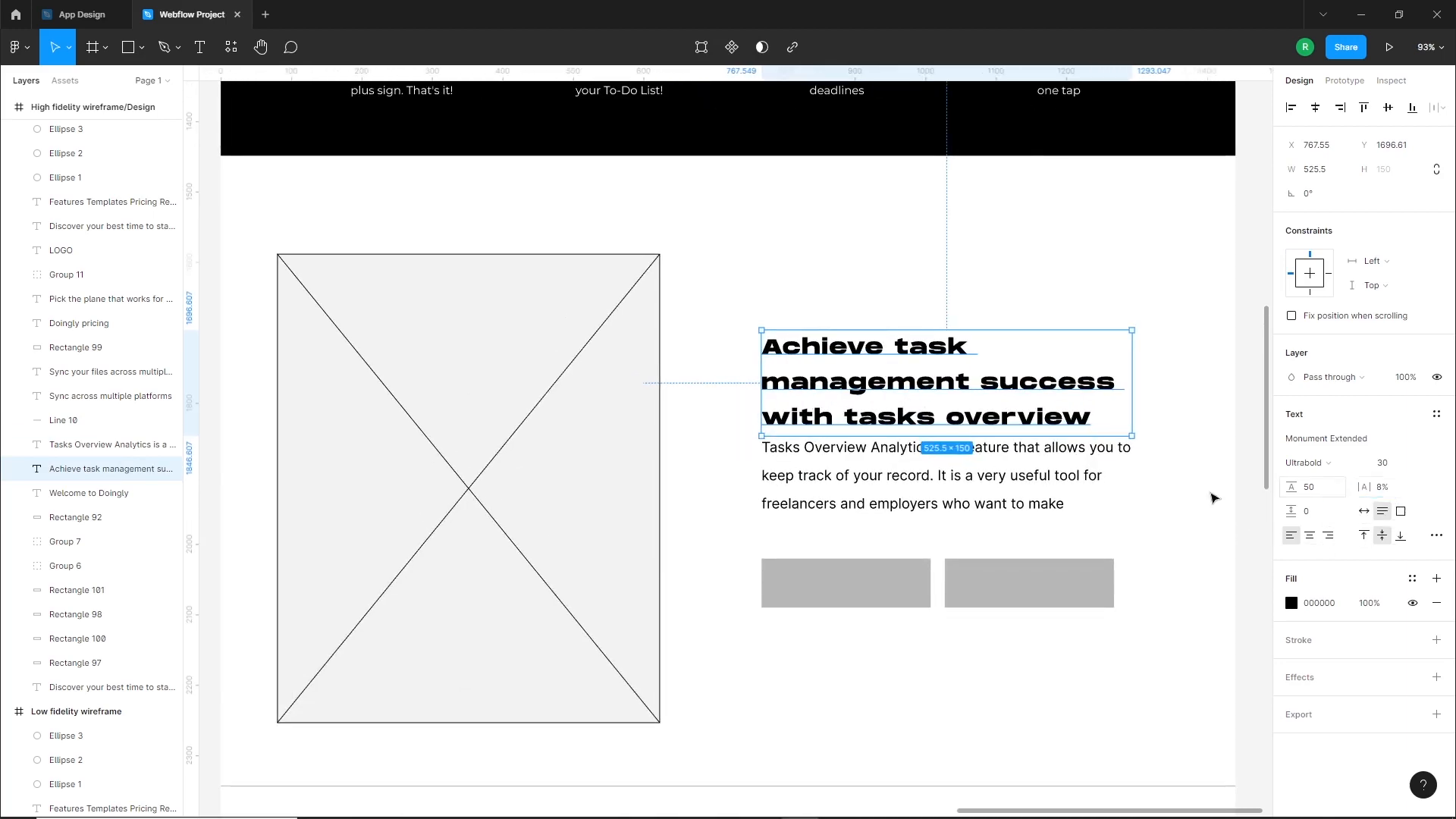
pyautogui.click(741, 403)
# Set the letter spacing of the Welcome to Doingly heading to 8%
pyautogui.scroll(5, 741, 403)
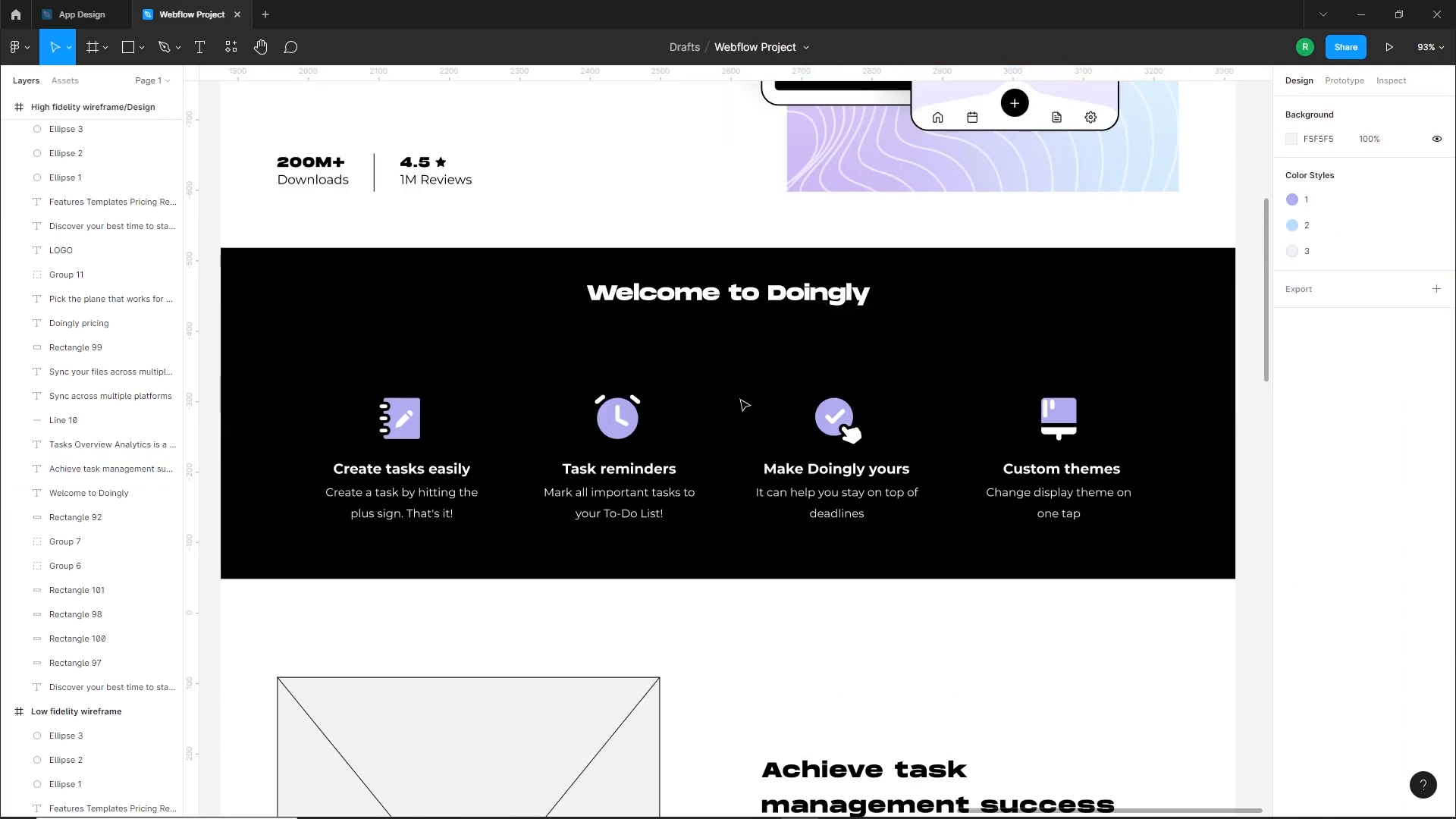
pyautogui.click(755, 305)
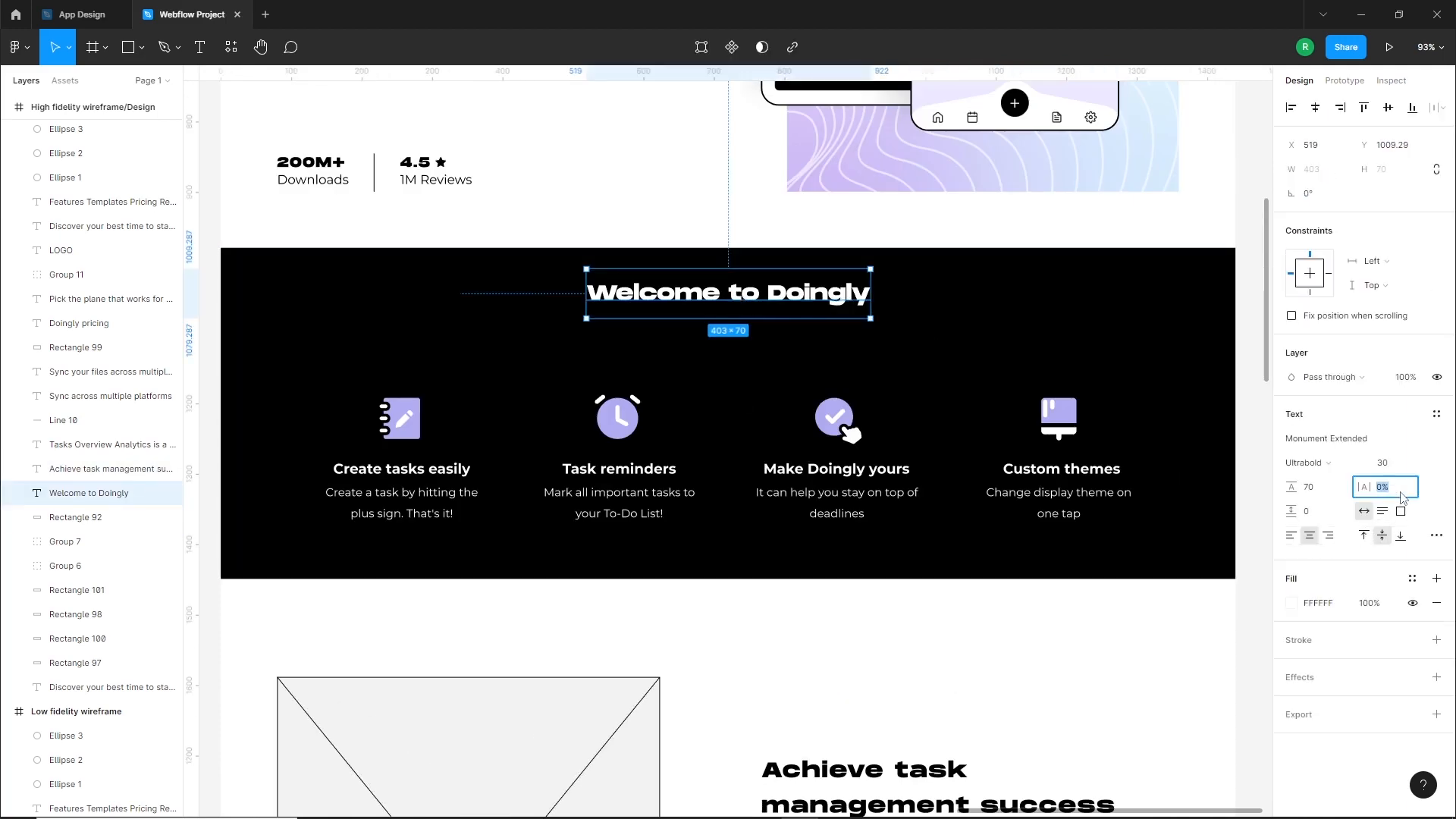
pyautogui.press('Return')
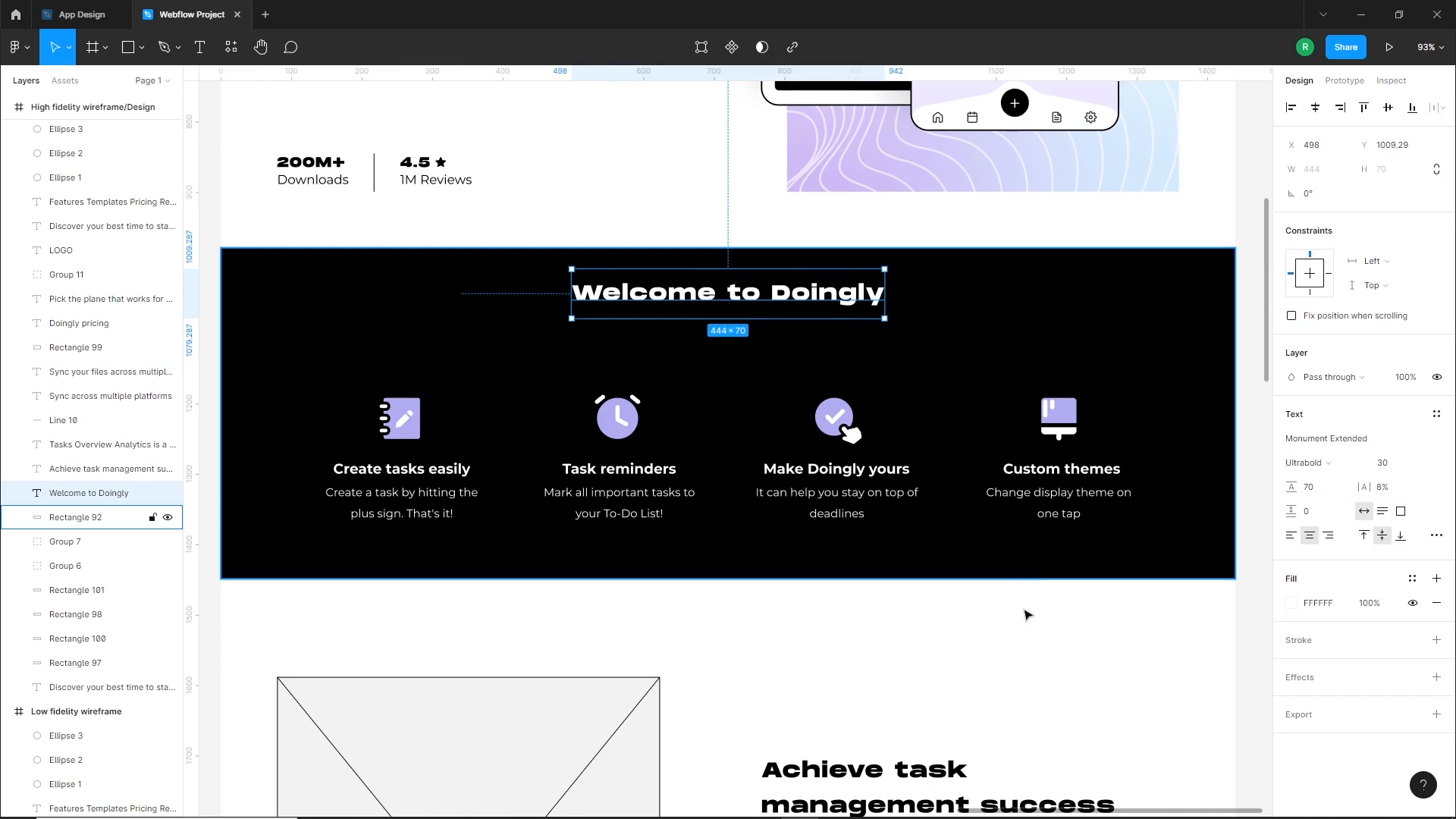
pyautogui.click(1004, 679)
# Change the Tasks Overview Analytics paragraph to Montserrat and move it slightly down from its heading
pyautogui.scroll(-4, 1009, 680)
pyautogui.scroll(-2, 1008, 680)
pyautogui.click(895, 394)
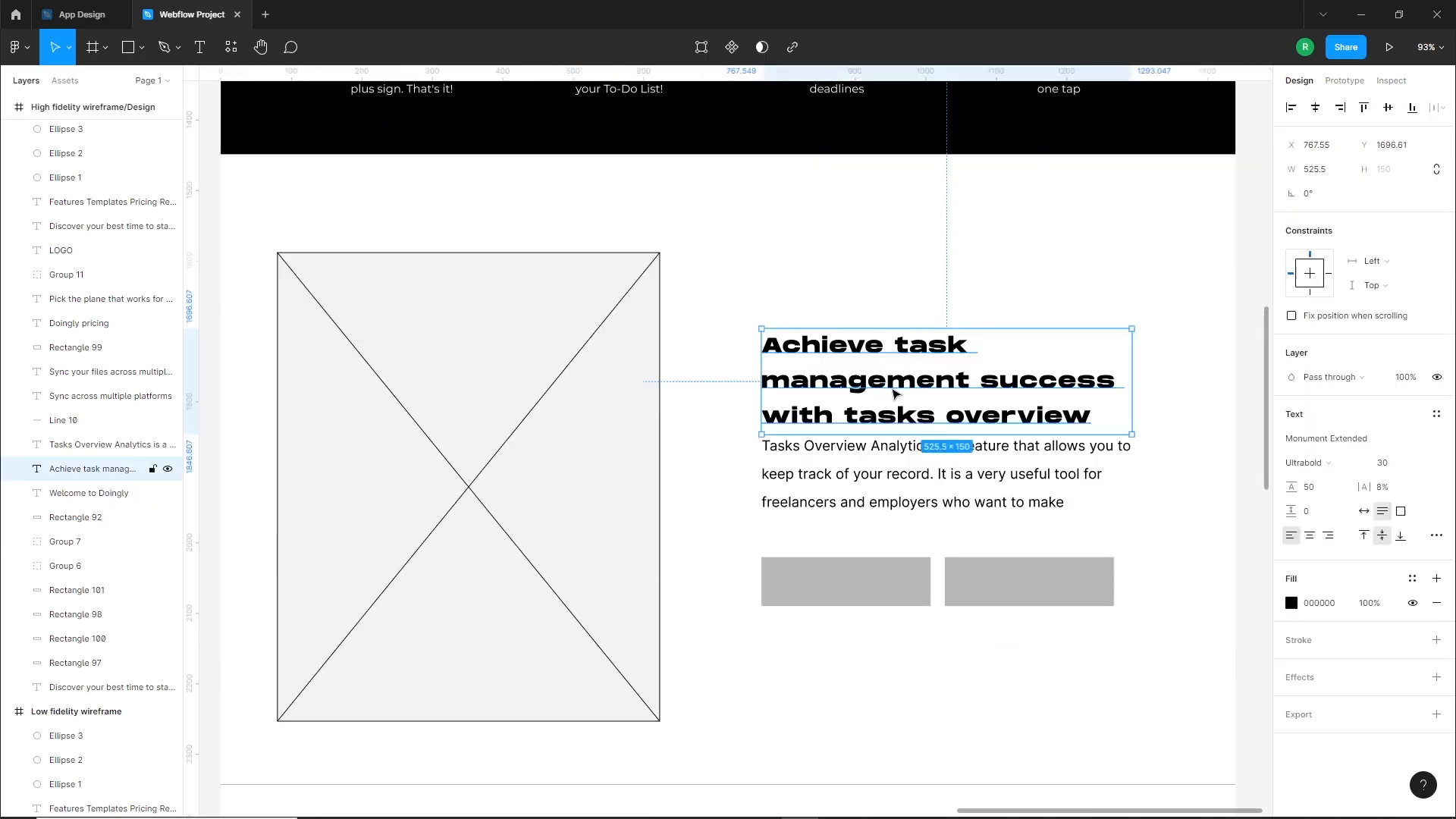
pyautogui.click(1018, 475)
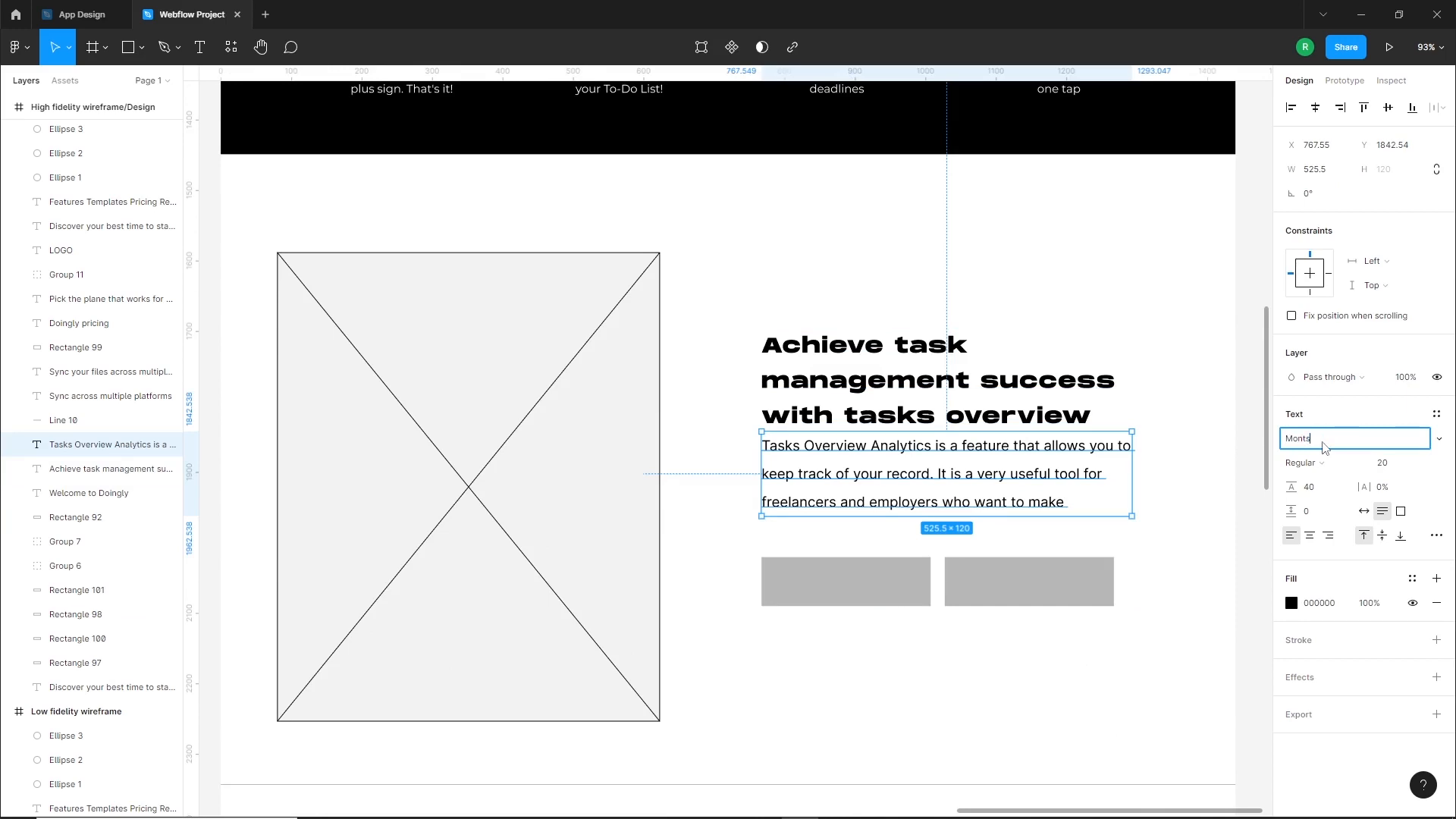
pyautogui.press('Return')
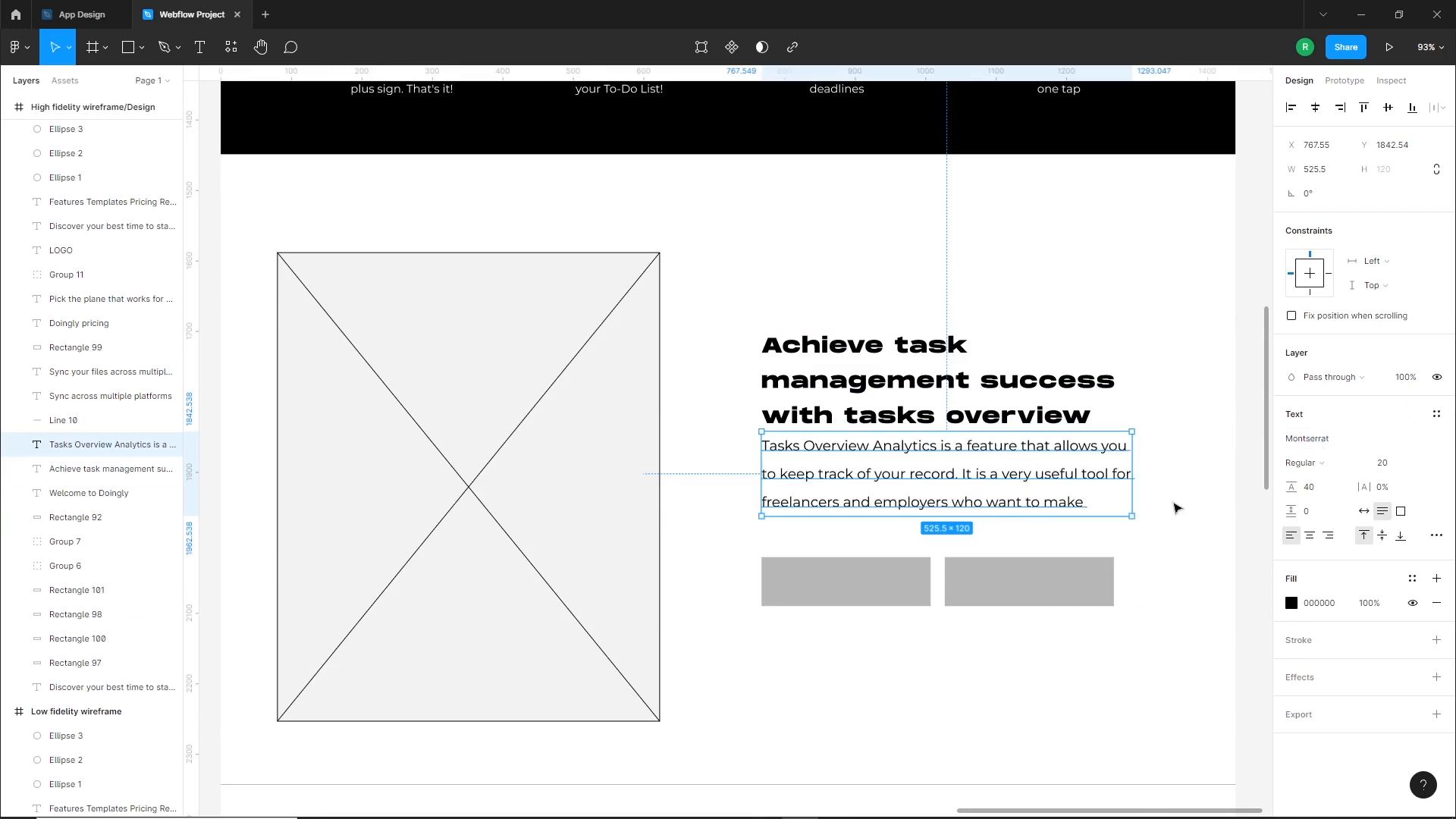
pyautogui.click(1310, 487)
pyautogui.moveTo(984, 488); pyautogui.dragTo(980, 489)
# Move both gray button placeholders further down below the Tasks Overview Analytics paragraph
pyautogui.click(1081, 605)
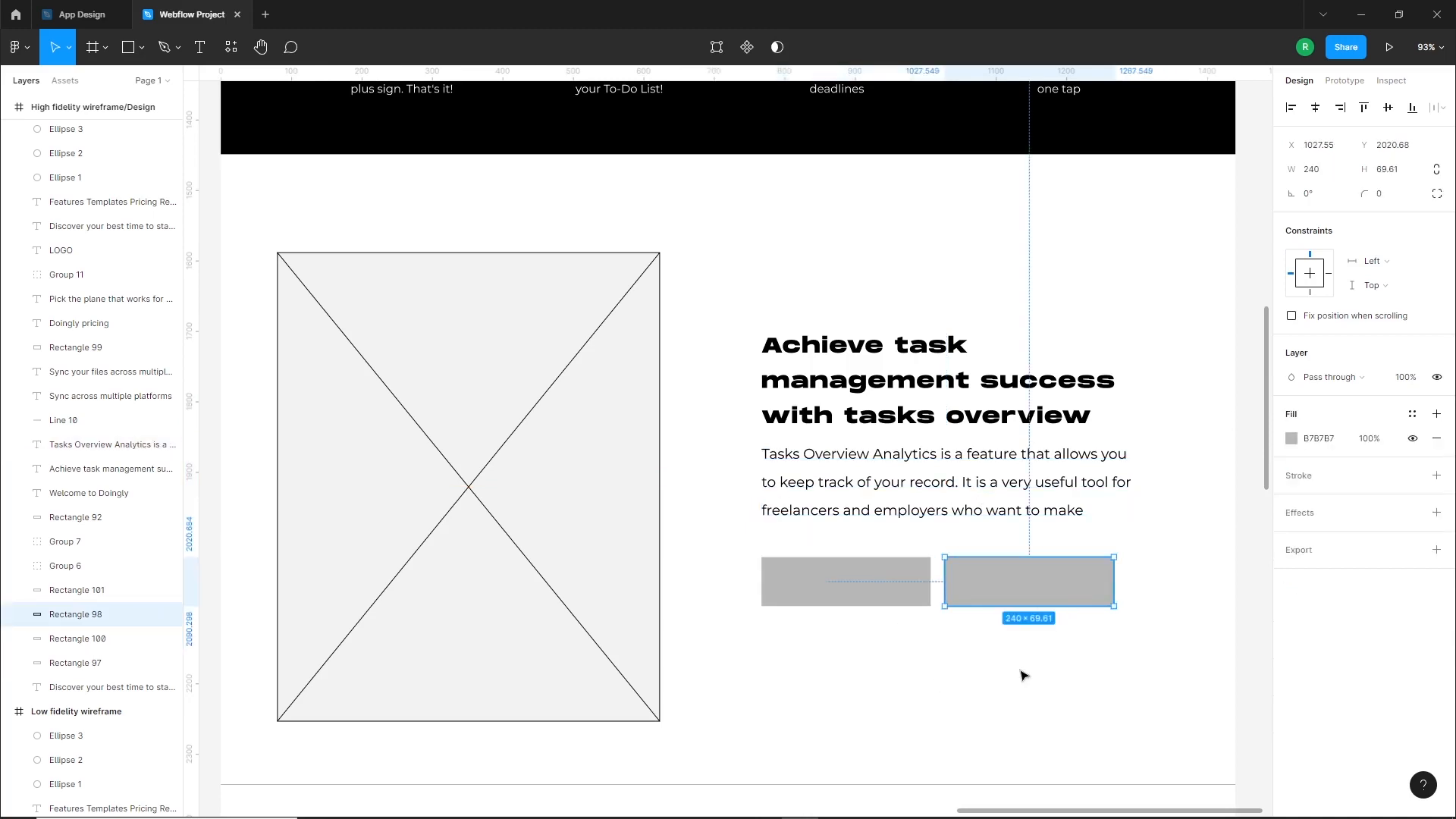
pyautogui.keyDown('shift'); pyautogui.click(874, 582); pyautogui.keyUp('shift')
pyautogui.moveTo(892, 600); pyautogui.dragTo(894, 660)
pyautogui.click(870, 546)
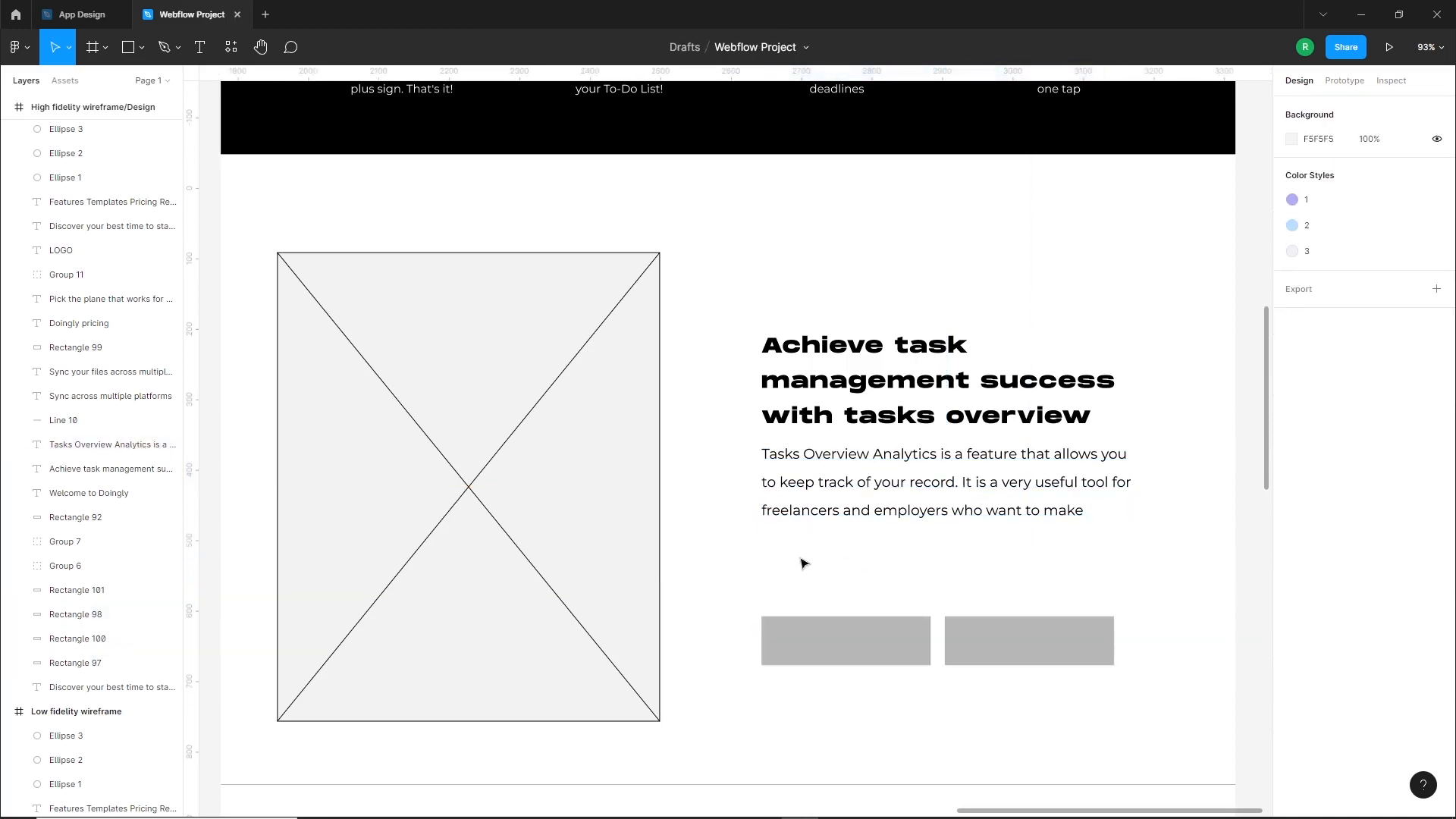
# Duplicate the Tasks Overview Analytics paragraph directly below itself and replace the copy's text with "Read more..."
pyautogui.moveTo(884, 496); pyautogui.dragTo(884, 579)
pyautogui.doubleClick(867, 571)
pyautogui.write('Read more...')
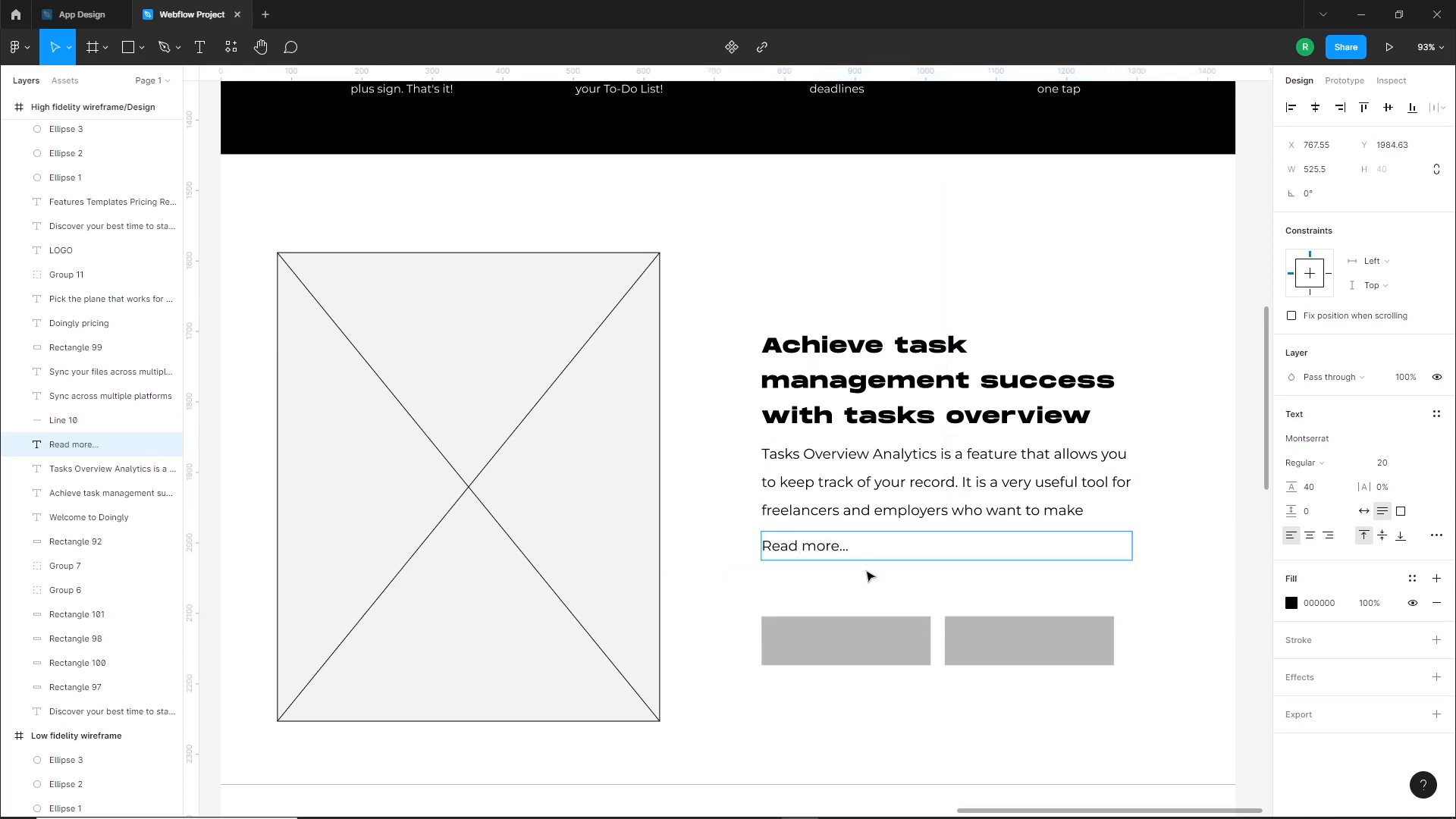
pyautogui.press('Escape')
# Set the Read more... text to auto width, SemiBold and size 24, and shift it slightly down
pyautogui.click(1365, 512)
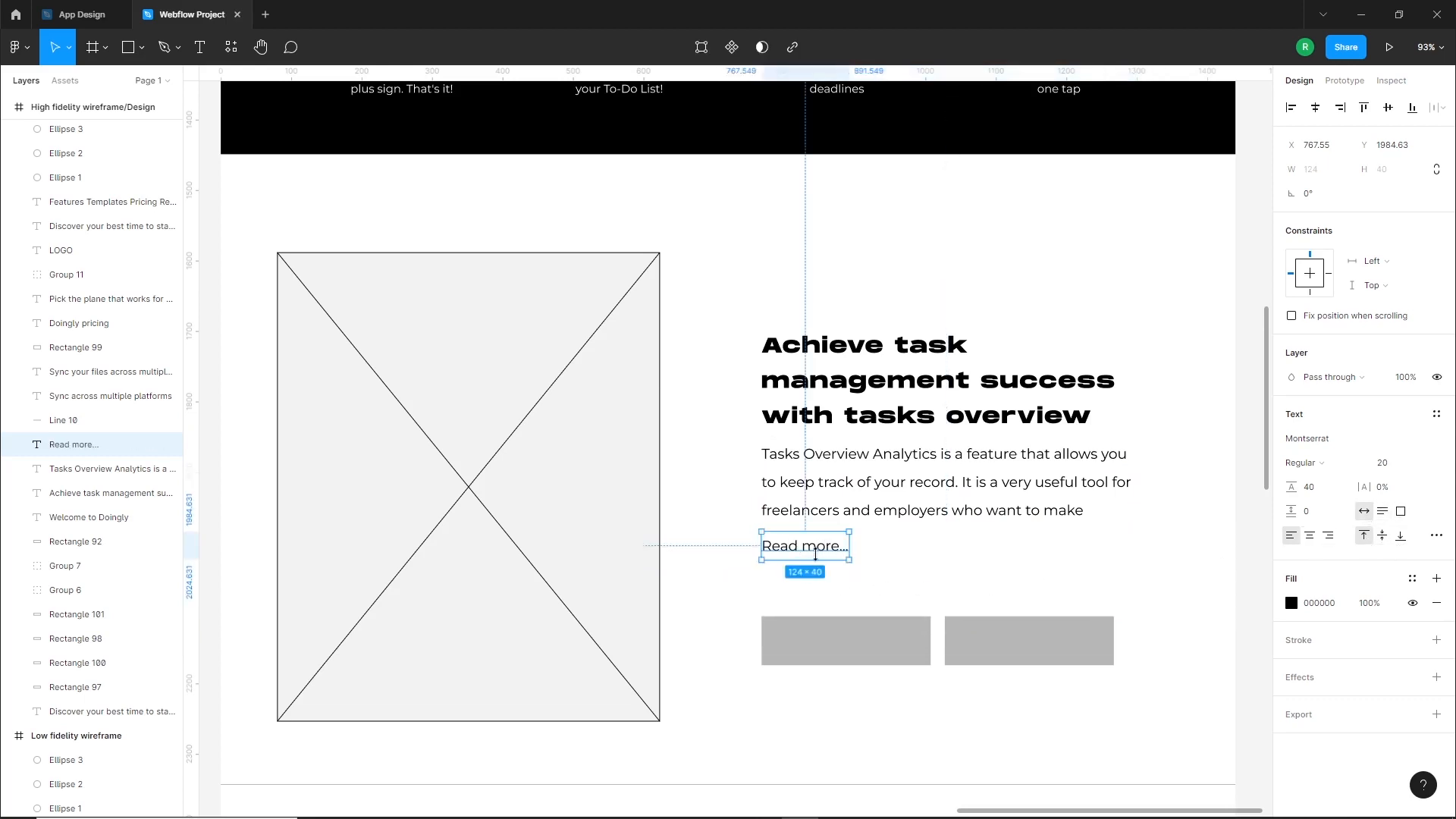
pyautogui.moveTo(821, 556); pyautogui.dragTo(823, 562)
pyautogui.click(1306, 463)
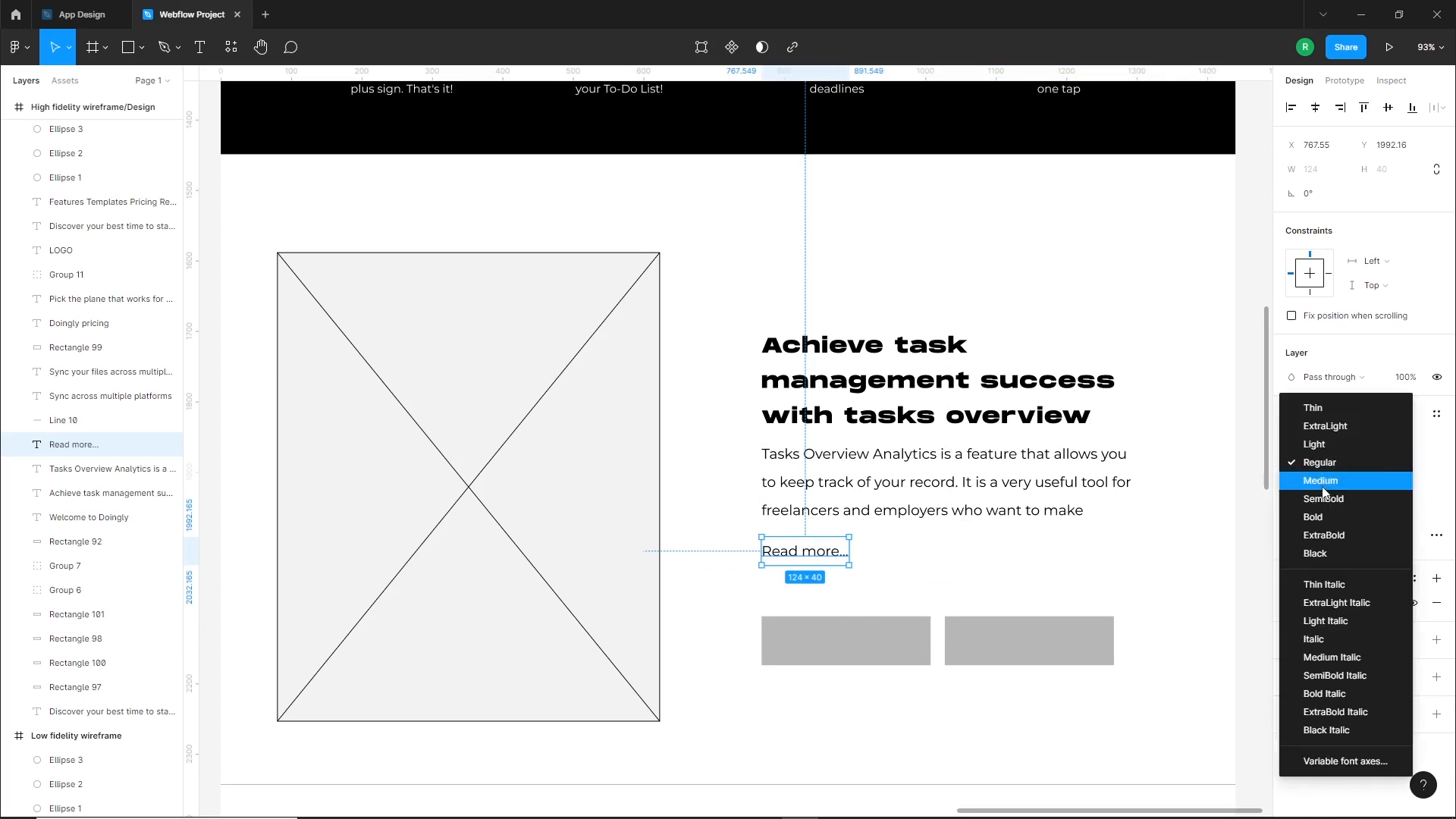
pyautogui.click(1326, 504)
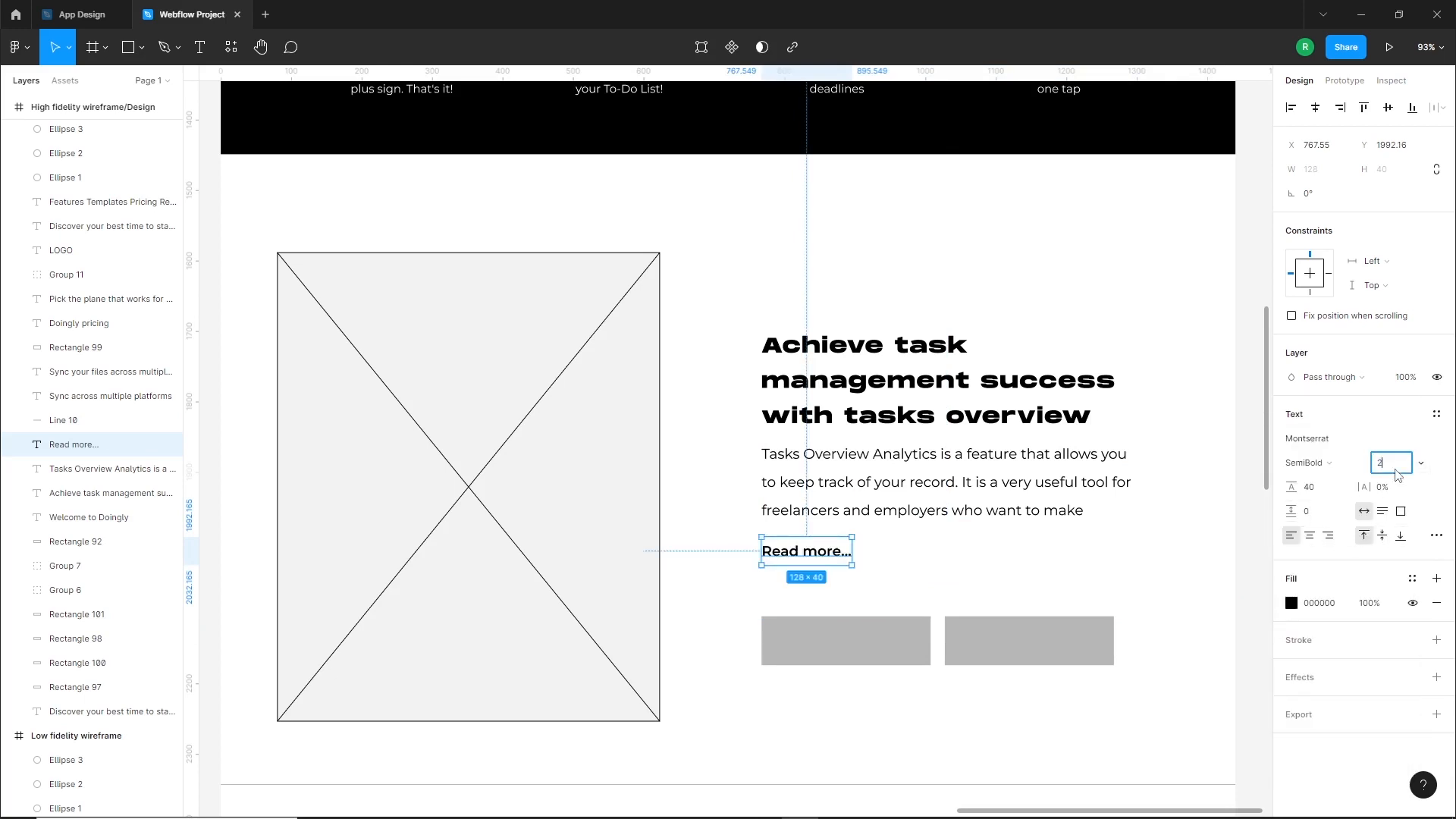
pyautogui.press('Return')
pyautogui.click(985, 544)
# Color the Read more... text with the local purple B1ACF1 and move it closer to the paragraph above
pyautogui.click(866, 551)
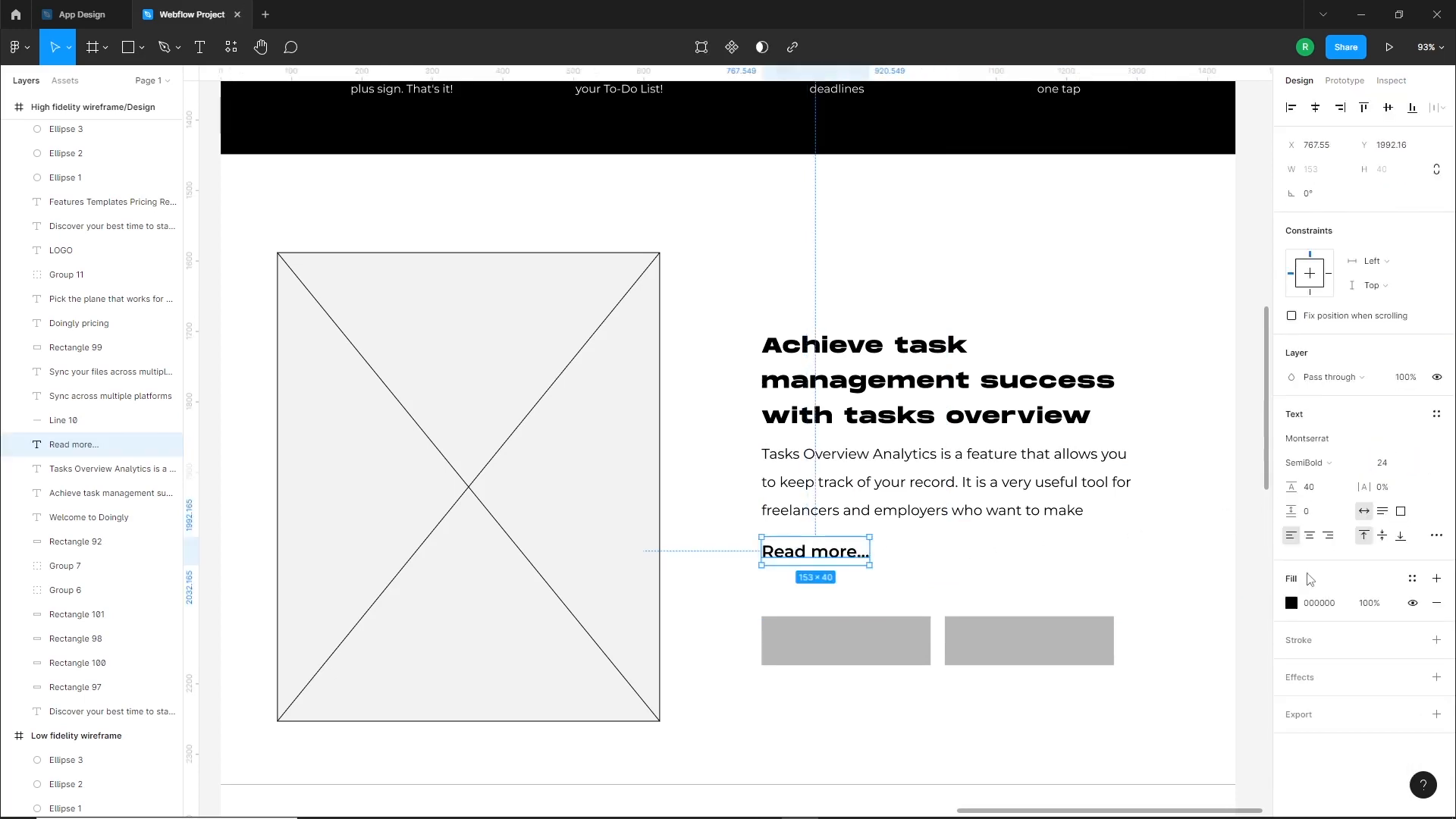
pyautogui.click(1292, 604)
pyautogui.click(1110, 744)
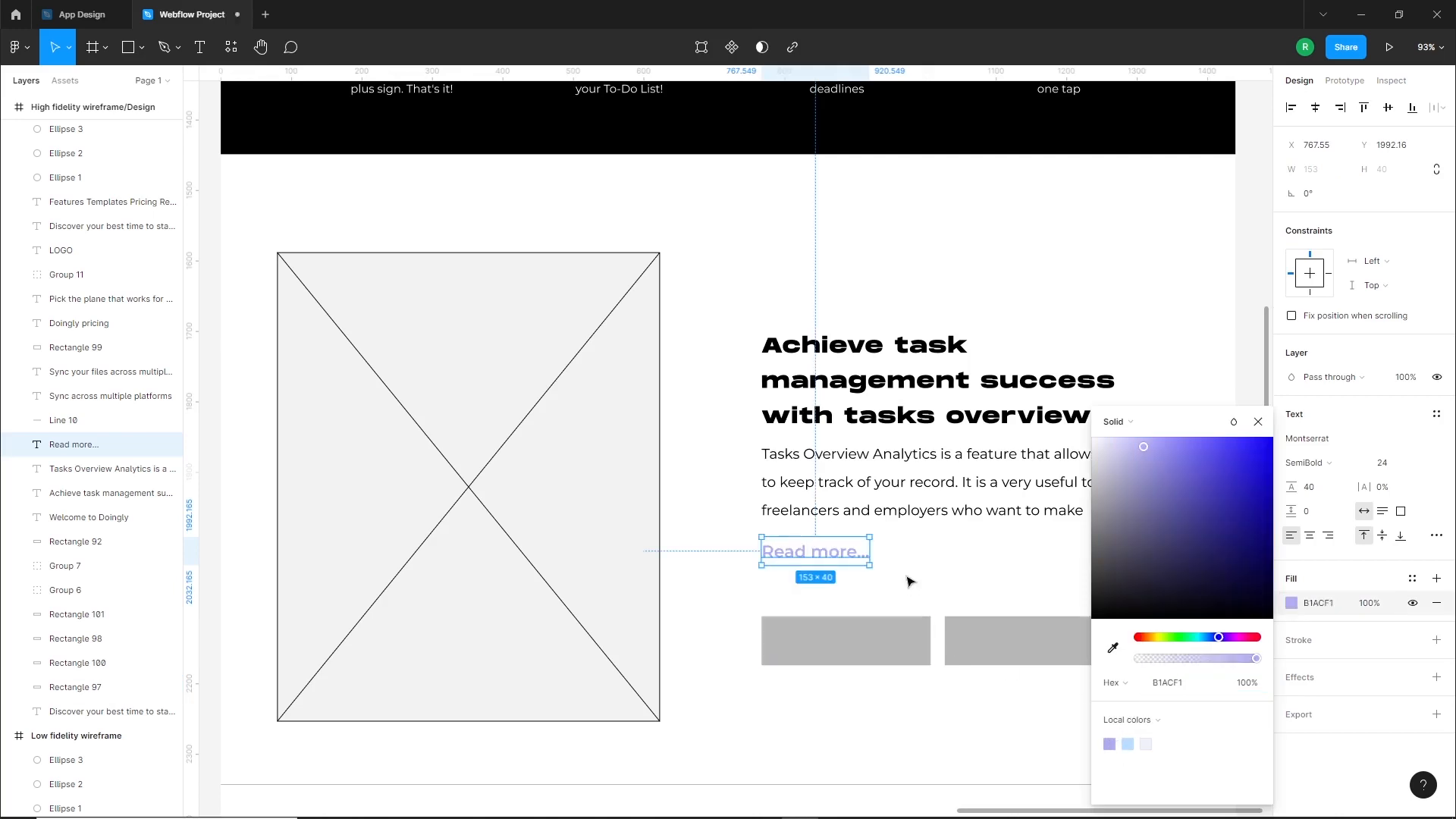
pyautogui.click(910, 580)
pyautogui.moveTo(824, 559); pyautogui.dragTo(824, 551)
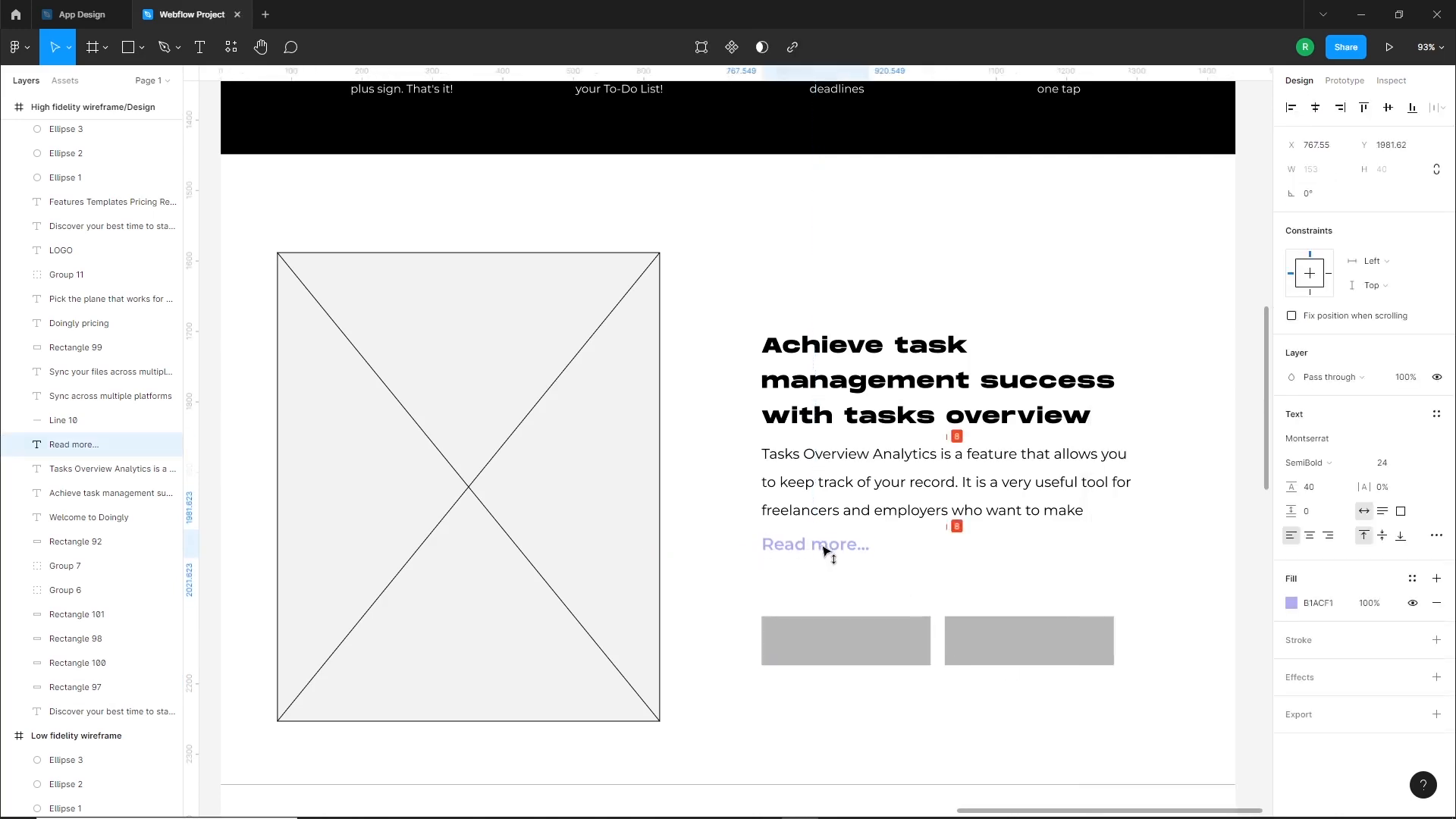
pyautogui.click(899, 588)
# Copy the Google Play and App Store badges from the hero section down to the tasks overview section
pyautogui.click(915, 645)
pyautogui.scroll(-4, 939, 671)
pyautogui.moveTo(717, 166); pyautogui.dragTo(1016, 624)
pyautogui.scroll(5, 1008, 679)
# Delete the two gray button placeholders and place the copied store badges below Read more... in their spot
pyautogui.moveTo(941, 688); pyautogui.dragTo(729, 615)
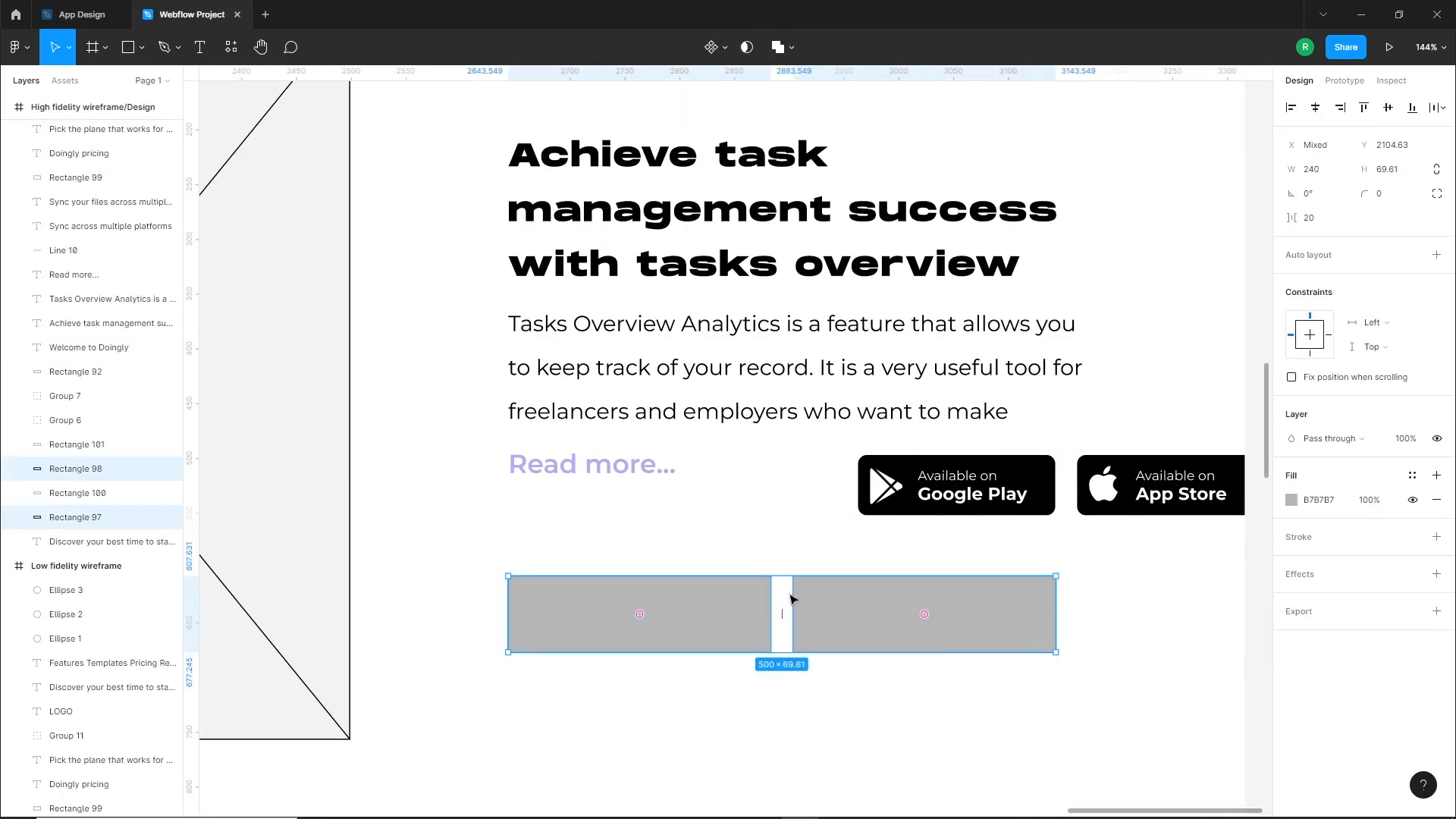
pyautogui.press('Delete')
pyautogui.moveTo(954, 595); pyautogui.dragTo(810, 584)
pyautogui.click(819, 660)
# In the App Design file, move the tasks banner, daily tasks chart card and category card out of the Analytics Screen to the empty canvas beside it
pyautogui.scroll(-3, 896, 613)
pyautogui.moveTo(774, 630); pyautogui.dragTo(984, 622)
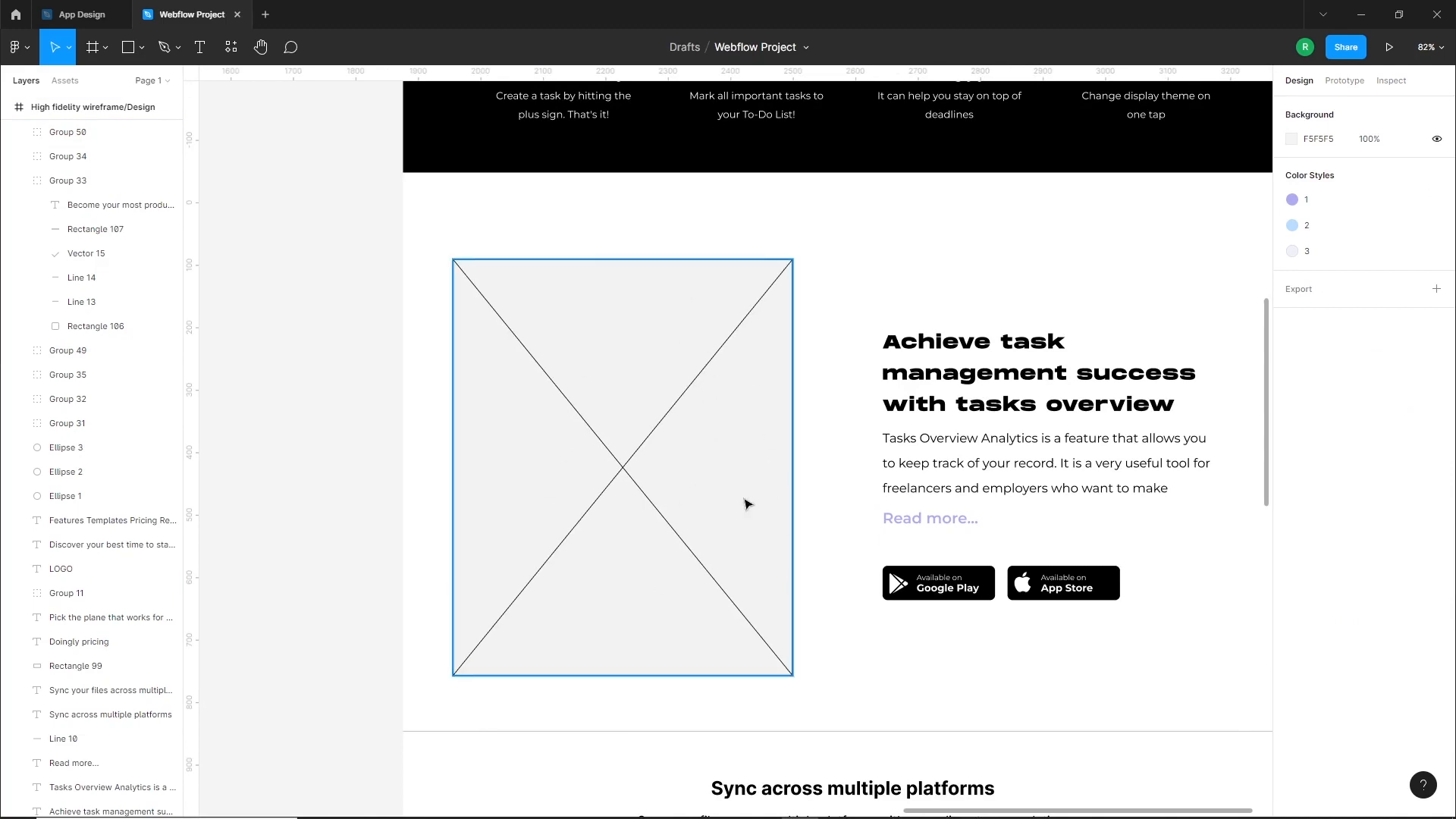
pyautogui.click(90, 12)
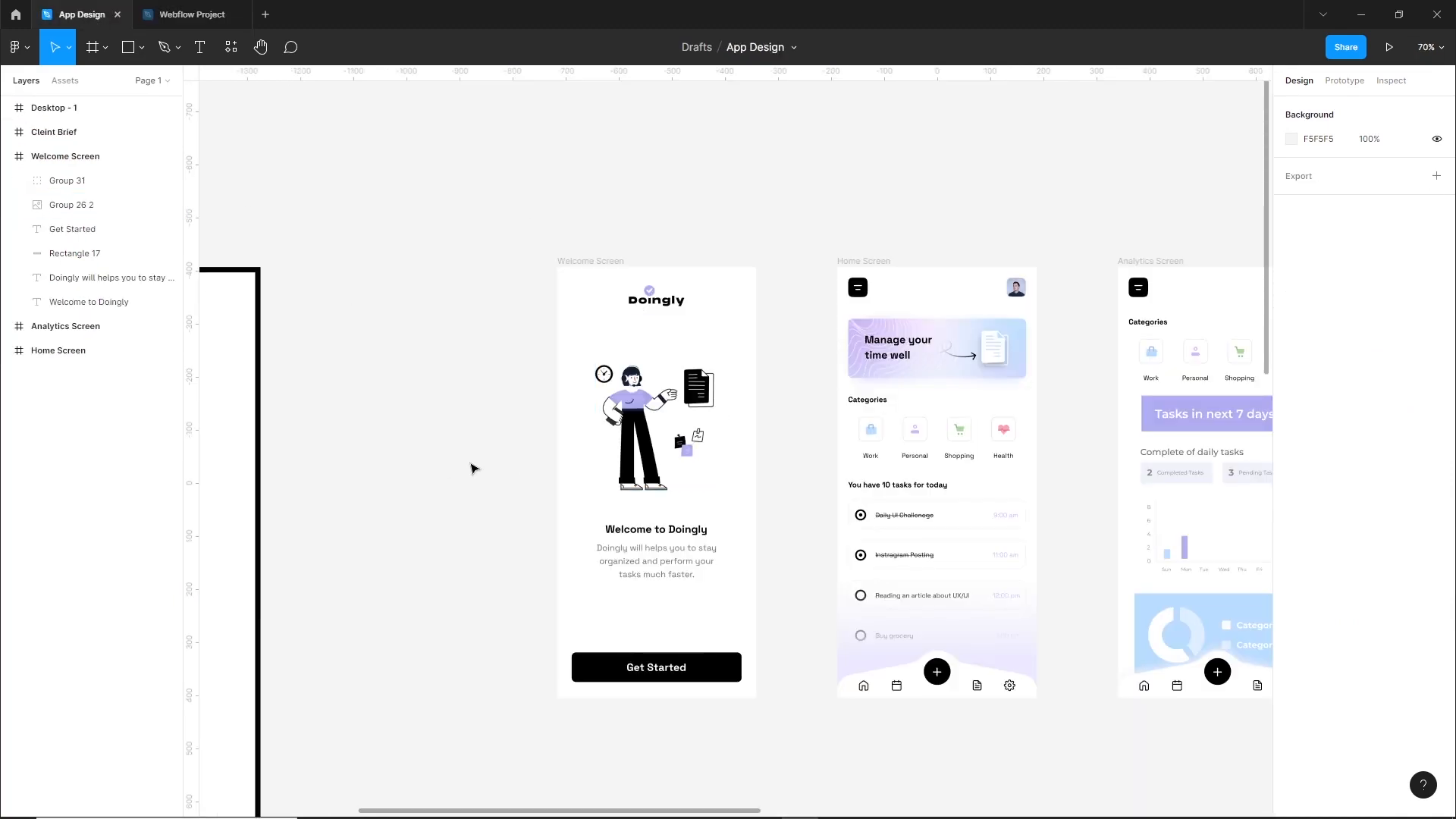
pyautogui.scroll(-2, 822, 487)
pyautogui.scroll(8, 1011, 471)
pyautogui.moveTo(1046, 320); pyautogui.dragTo(989, 476)
pyautogui.scroll(-3, 925, 523)
pyautogui.scroll(-1, 940, 512)
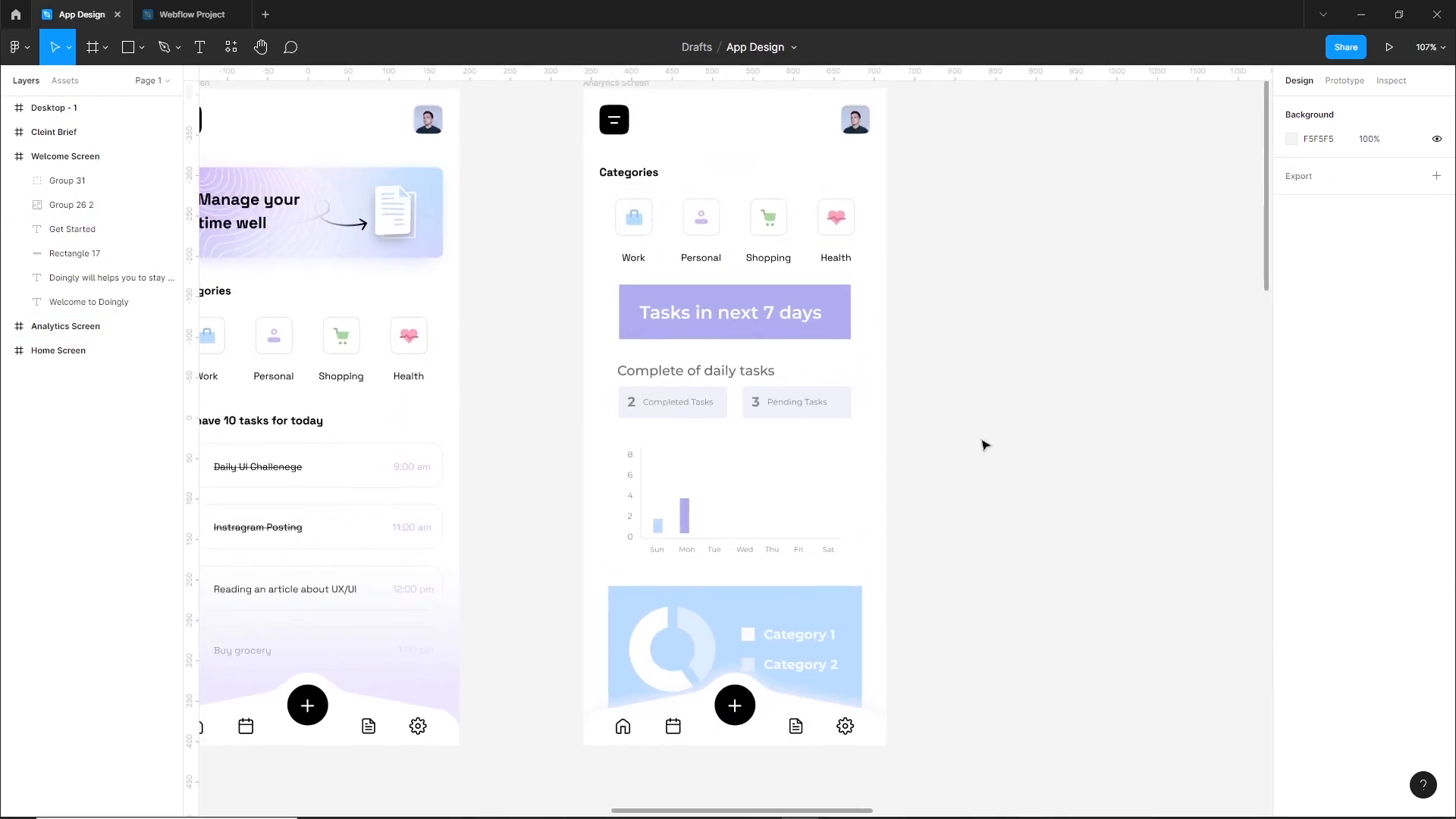
pyautogui.moveTo(982, 291); pyautogui.dragTo(644, 653)
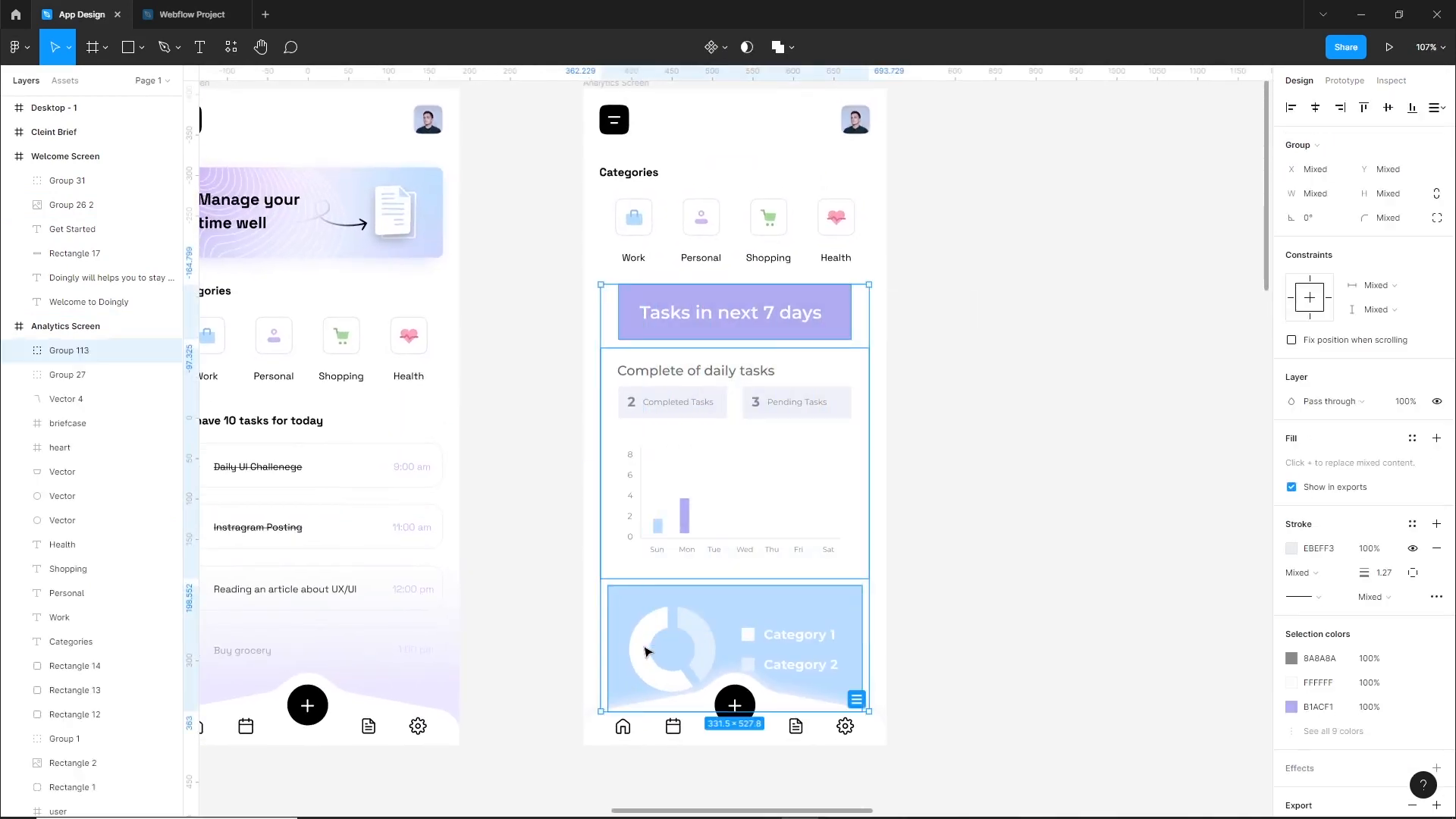
pyautogui.moveTo(670, 477); pyautogui.dragTo(1085, 465)
pyautogui.click(956, 462)
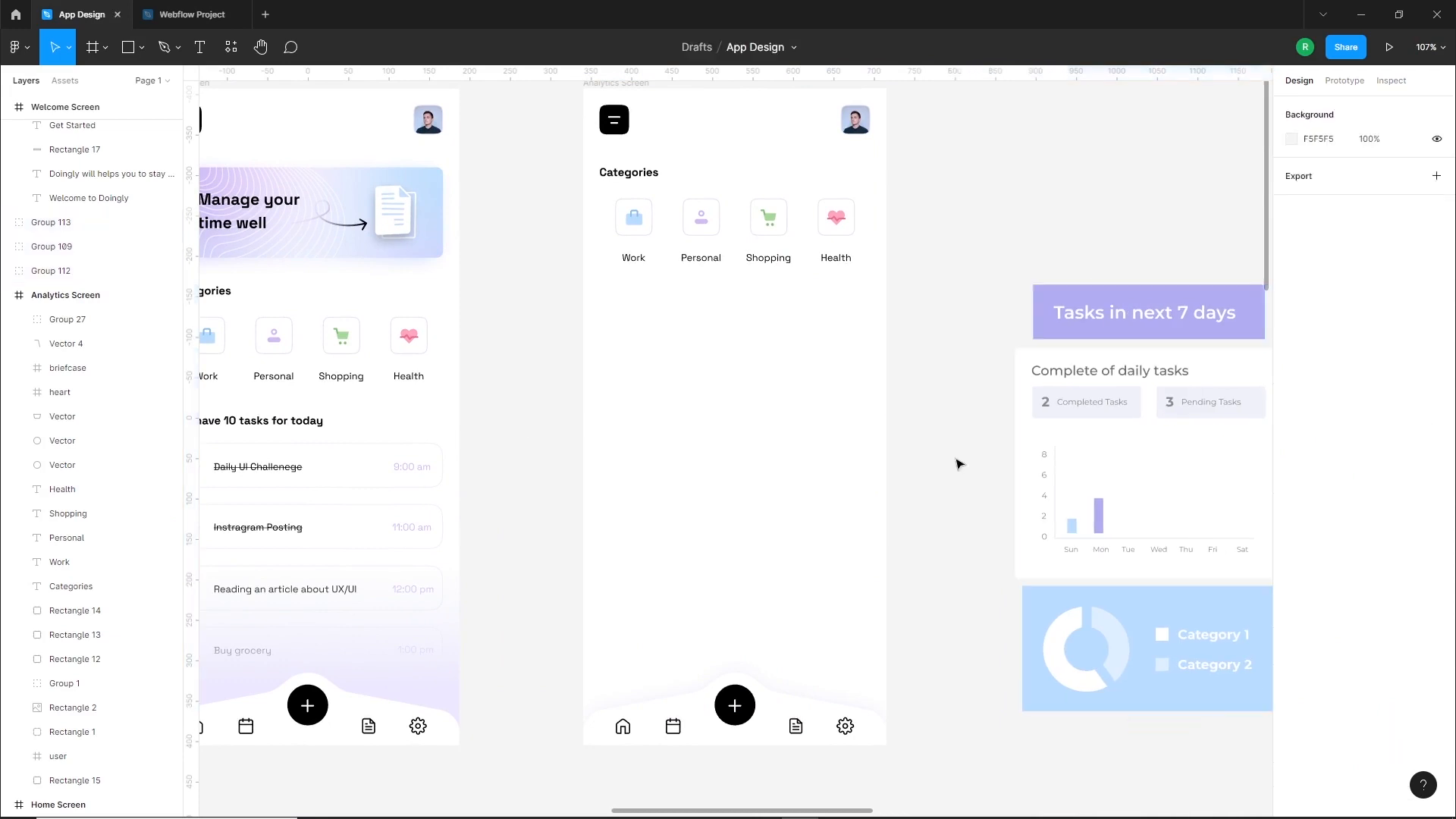
# Export the Analytics Screen frame as a 1.5x PNG named Analytics Screen into the Webflow Project folder
pyautogui.moveTo(852, 386); pyautogui.dragTo(785, 403)
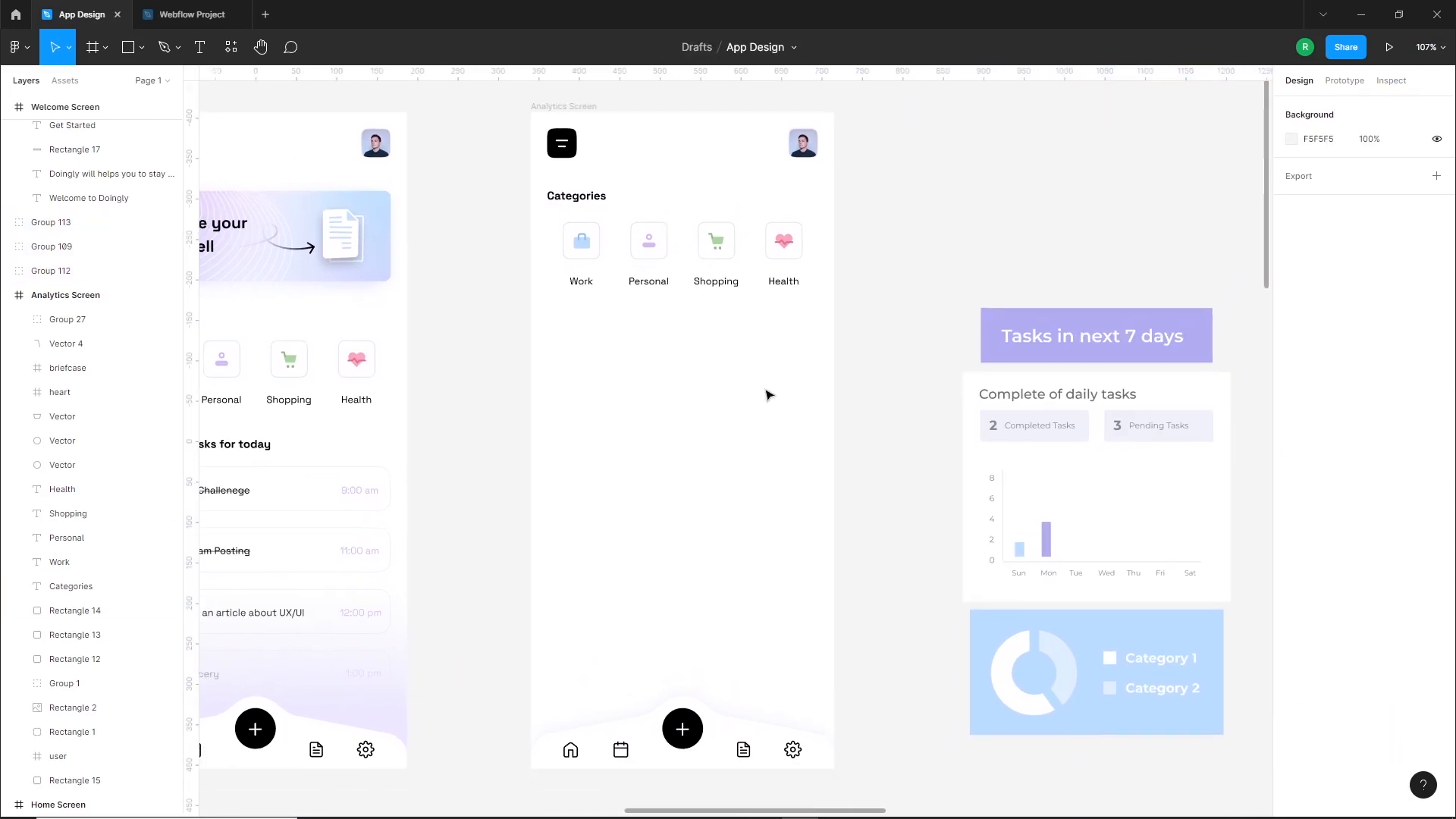
pyautogui.click(563, 106)
pyautogui.click(1436, 704)
pyautogui.scroll(-1, 1358, 728)
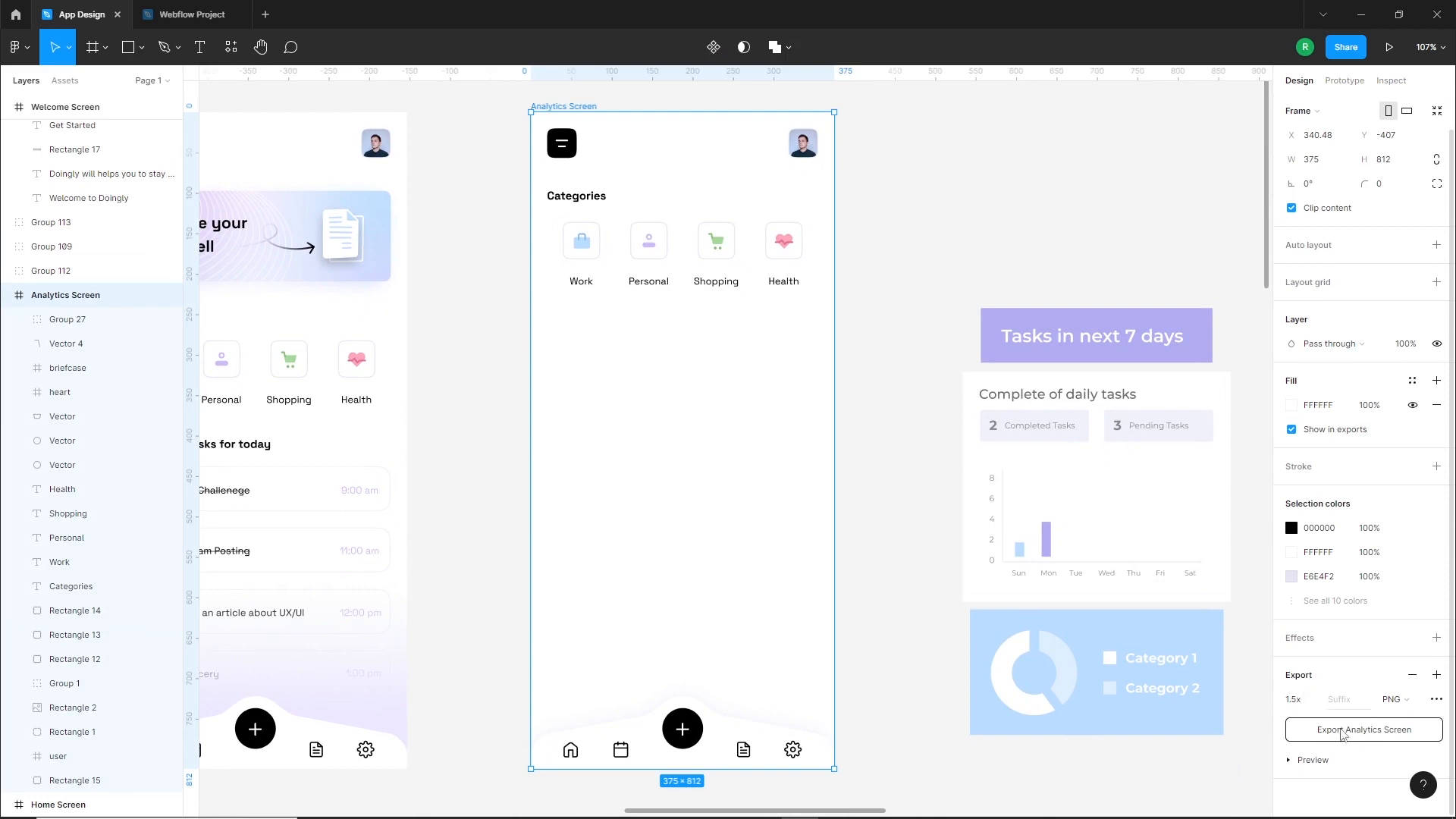
pyautogui.click(1343, 733)
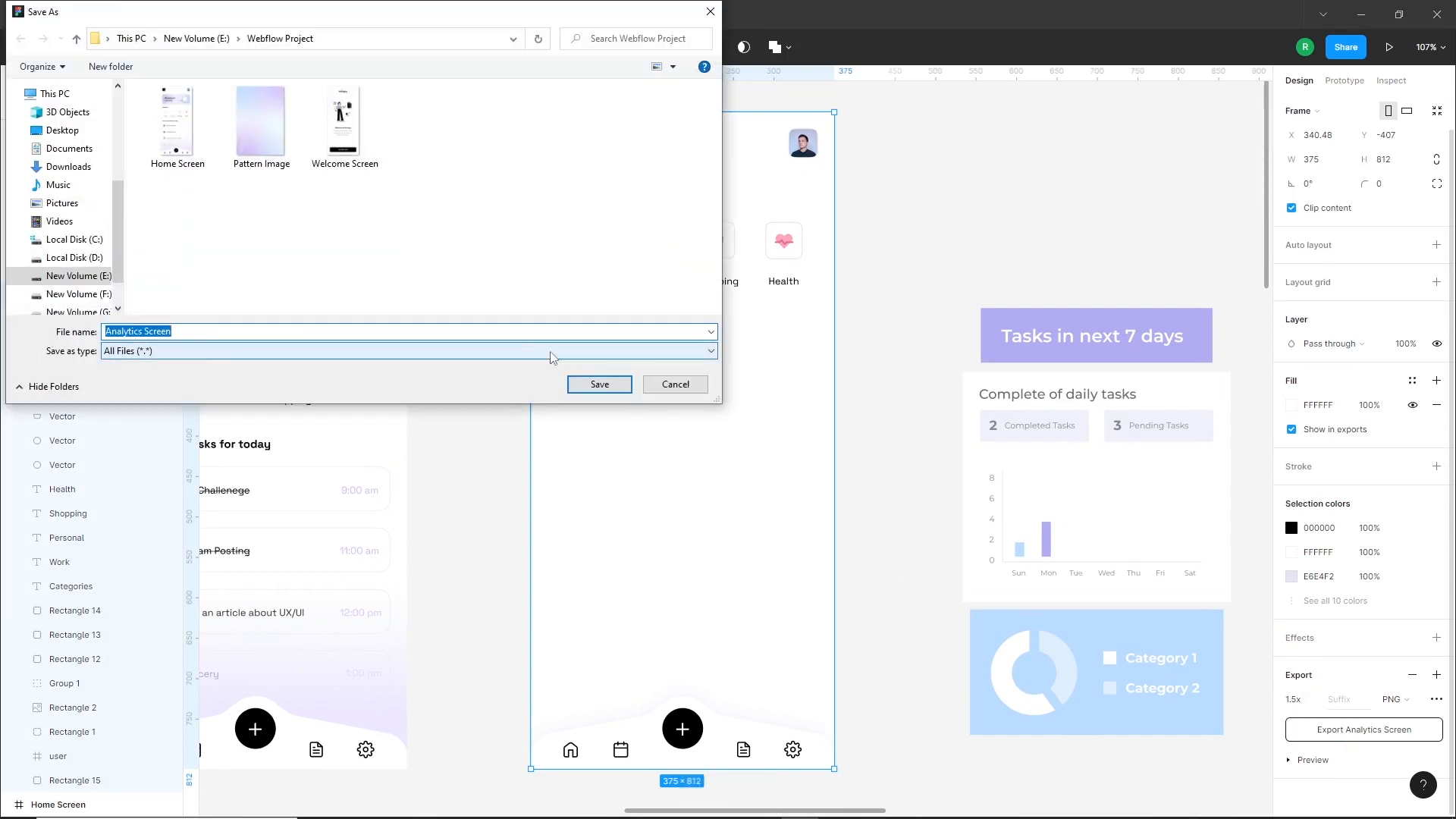
pyautogui.click(600, 383)
pyautogui.click(892, 421)
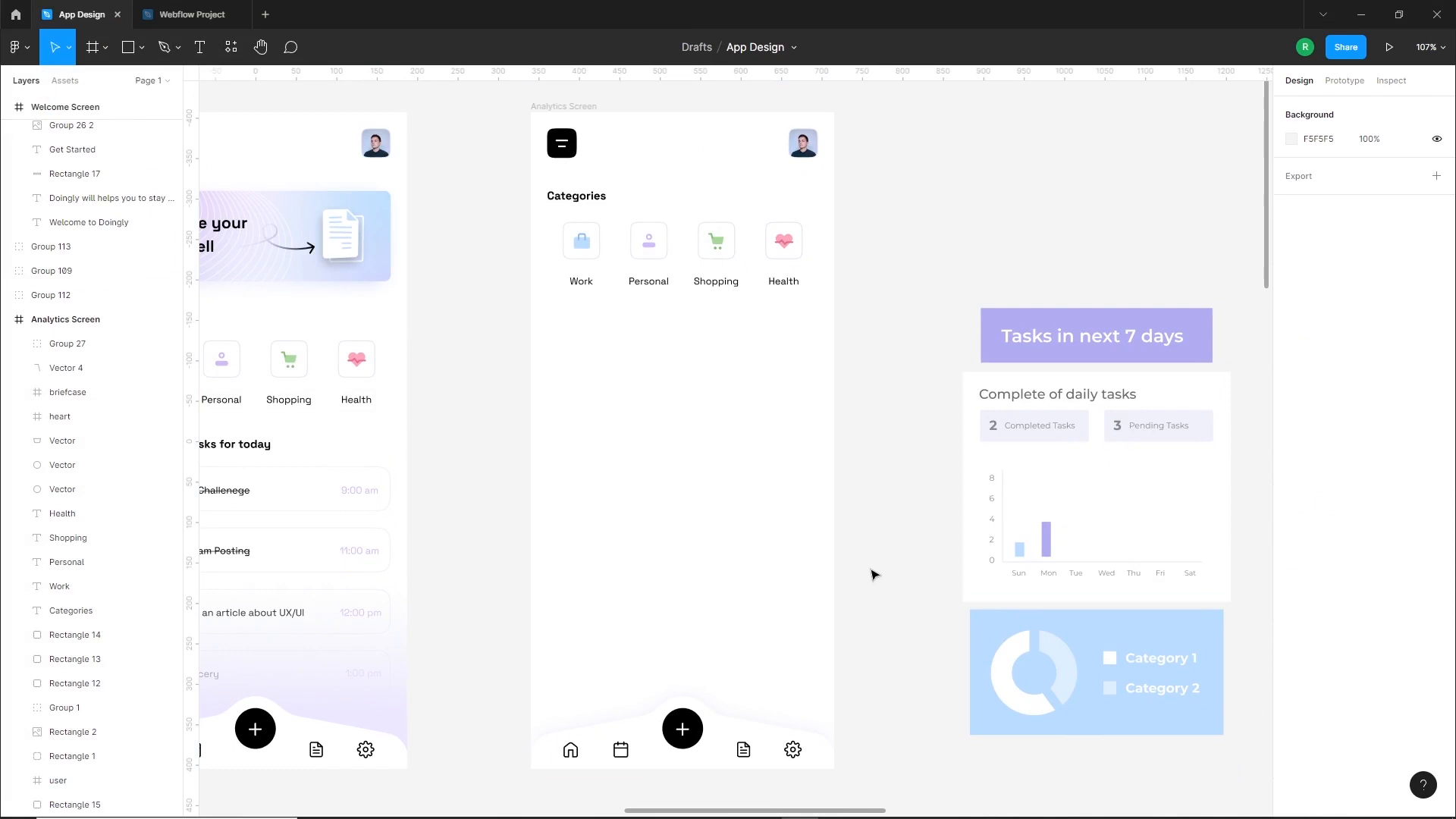
# Import the Analytics Screen image into the tasks overview section of the Webflow Project file and delete the crossed image placeholder
pyautogui.click(191, 15)
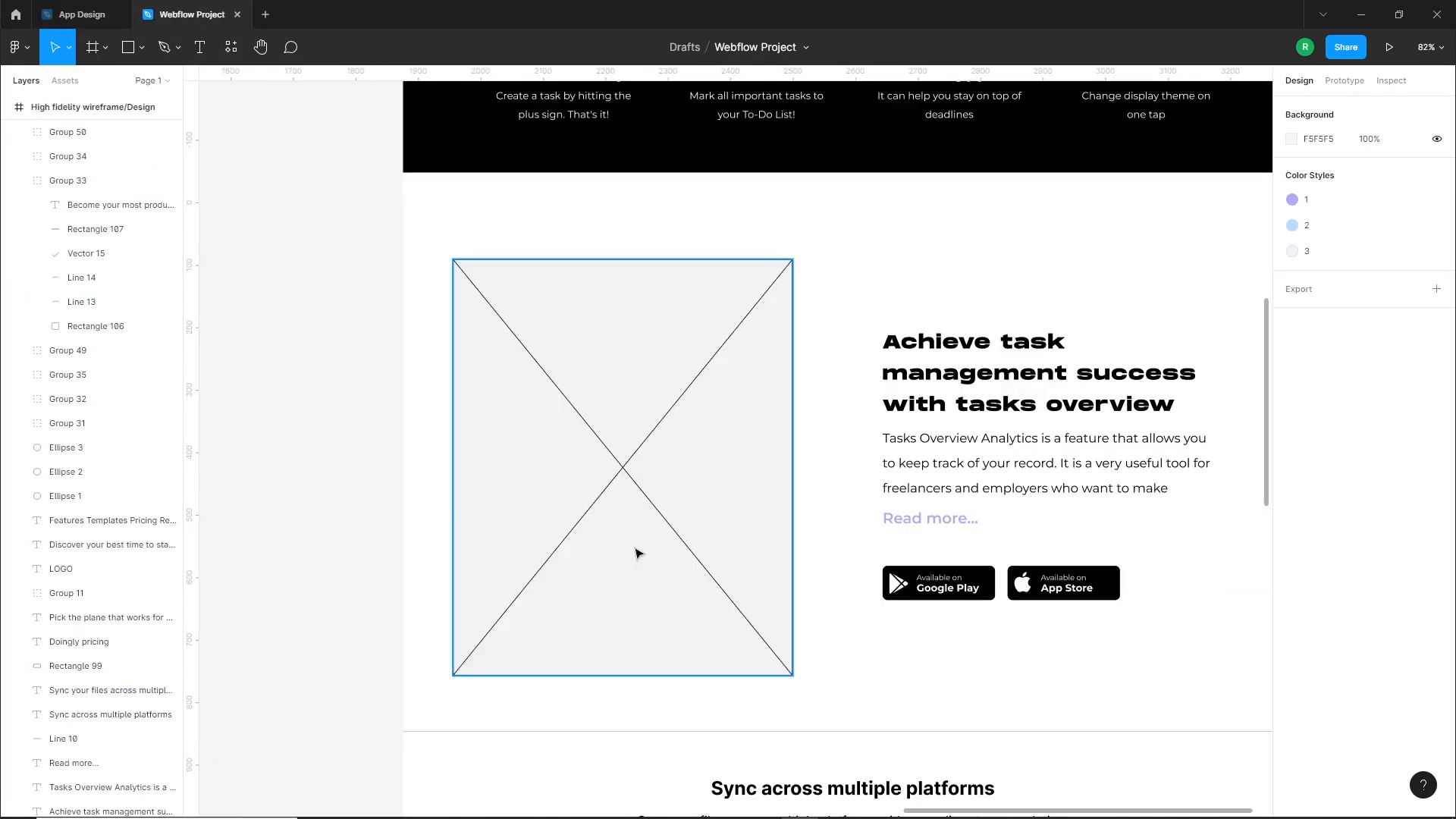
pyautogui.click(391, 805)
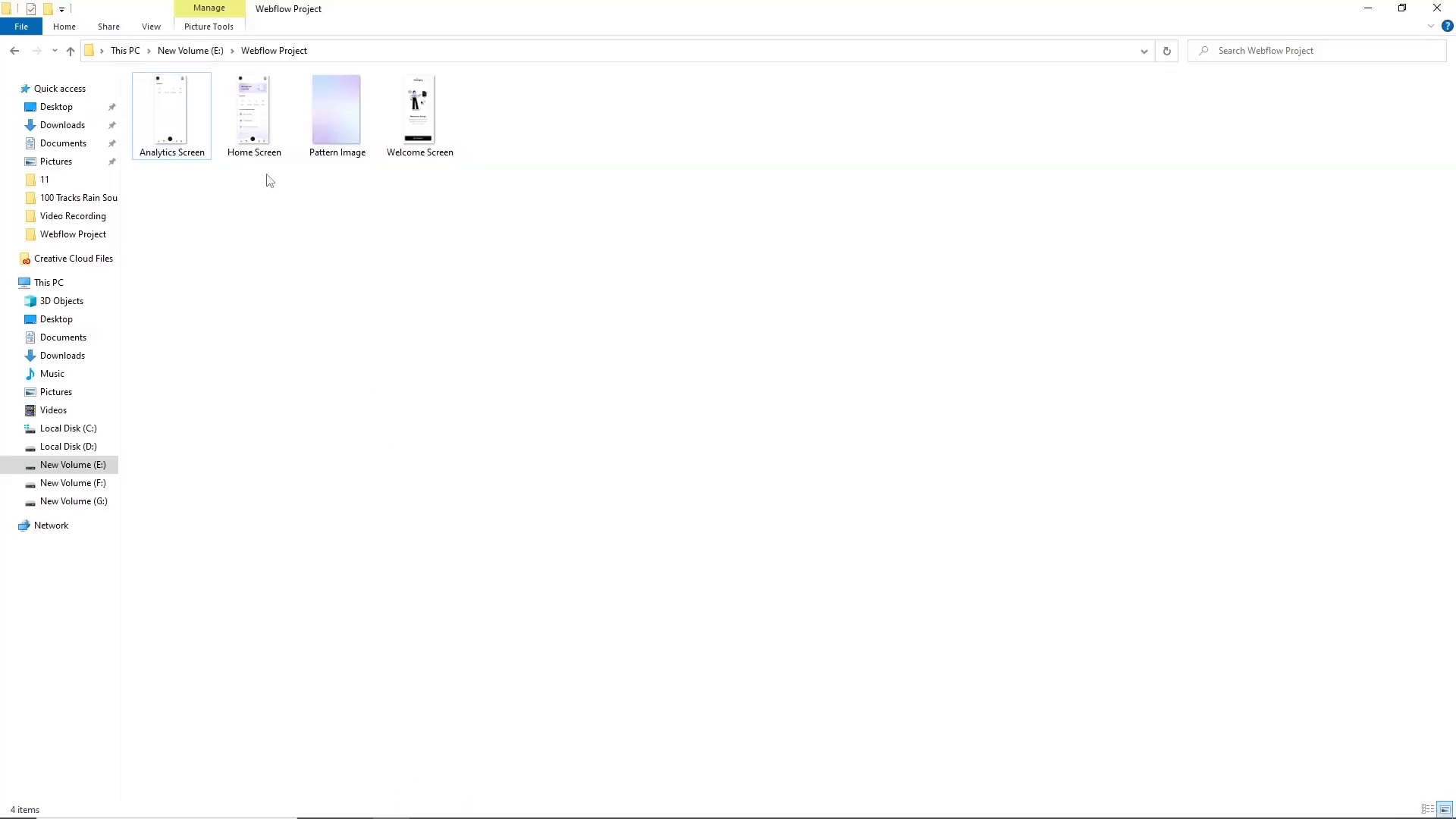
pyautogui.moveTo(171, 121); pyautogui.dragTo(754, 543)
pyautogui.scroll(-2, 842, 595)
pyautogui.click(654, 546)
pyautogui.press('Delete')
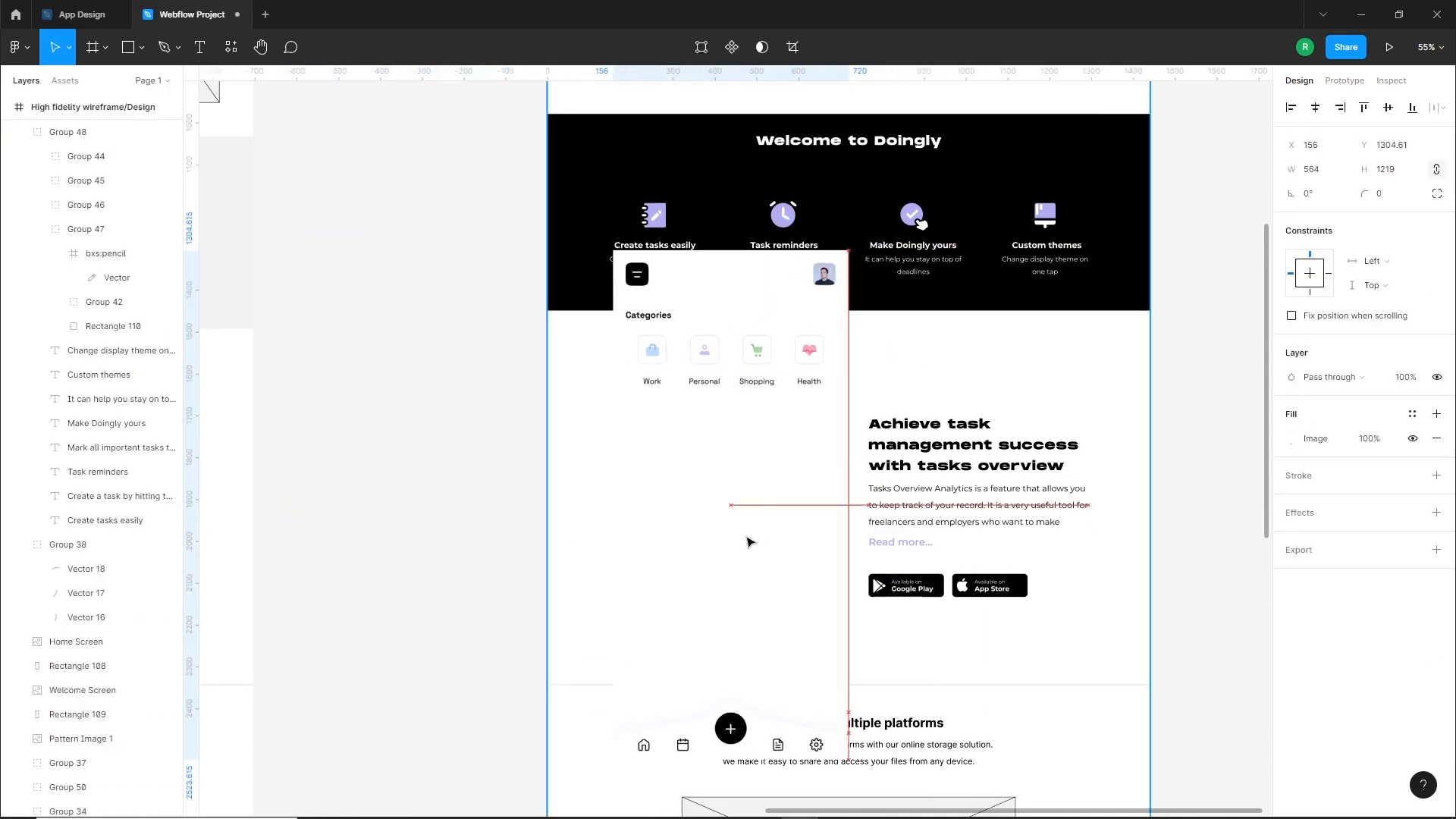
# Resize the Analytics Screen image to about 297 × 641 and place it beside the tasks overview text
pyautogui.moveTo(851, 714); pyautogui.dragTo(803, 624)
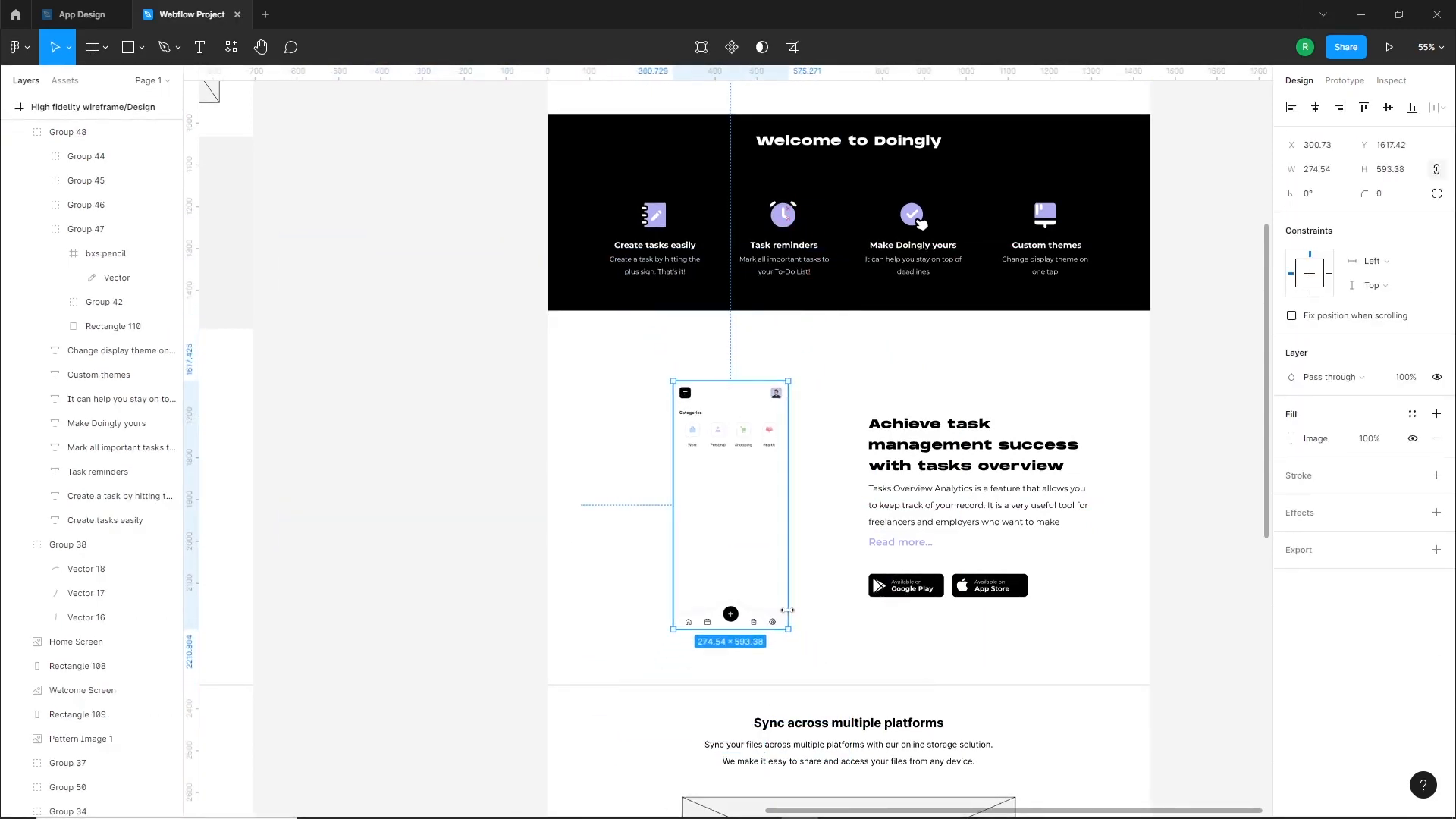
pyautogui.click(547, 607)
pyautogui.scroll(5, 663, 569)
pyautogui.moveTo(759, 542); pyautogui.dragTo(741, 458)
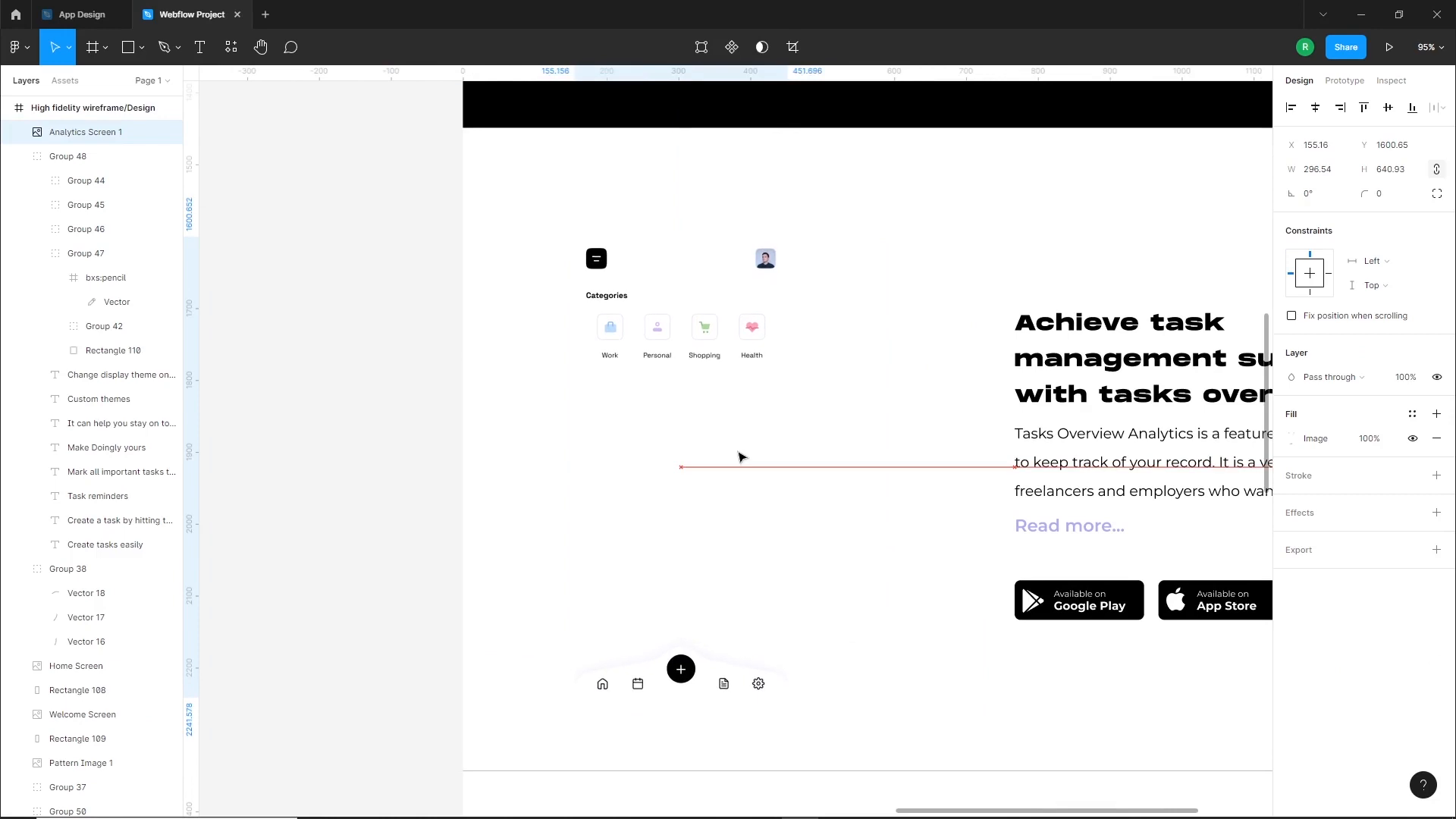
# Give the Analytics Screen image a black 2 px inside stroke and a corner radius of 25, and shift it slightly right
pyautogui.click(1437, 475)
pyautogui.press('Up')
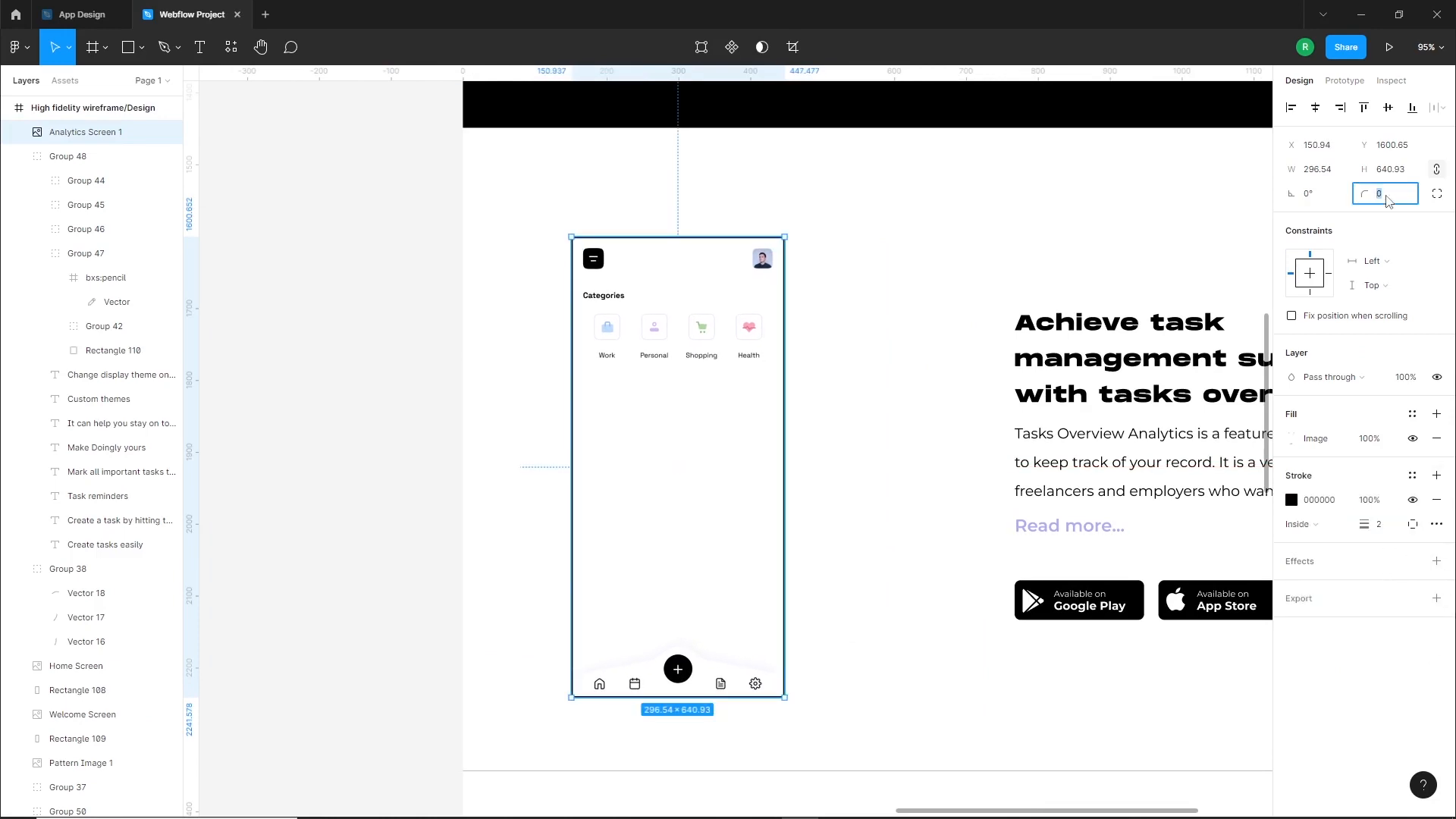
pyautogui.click(870, 452)
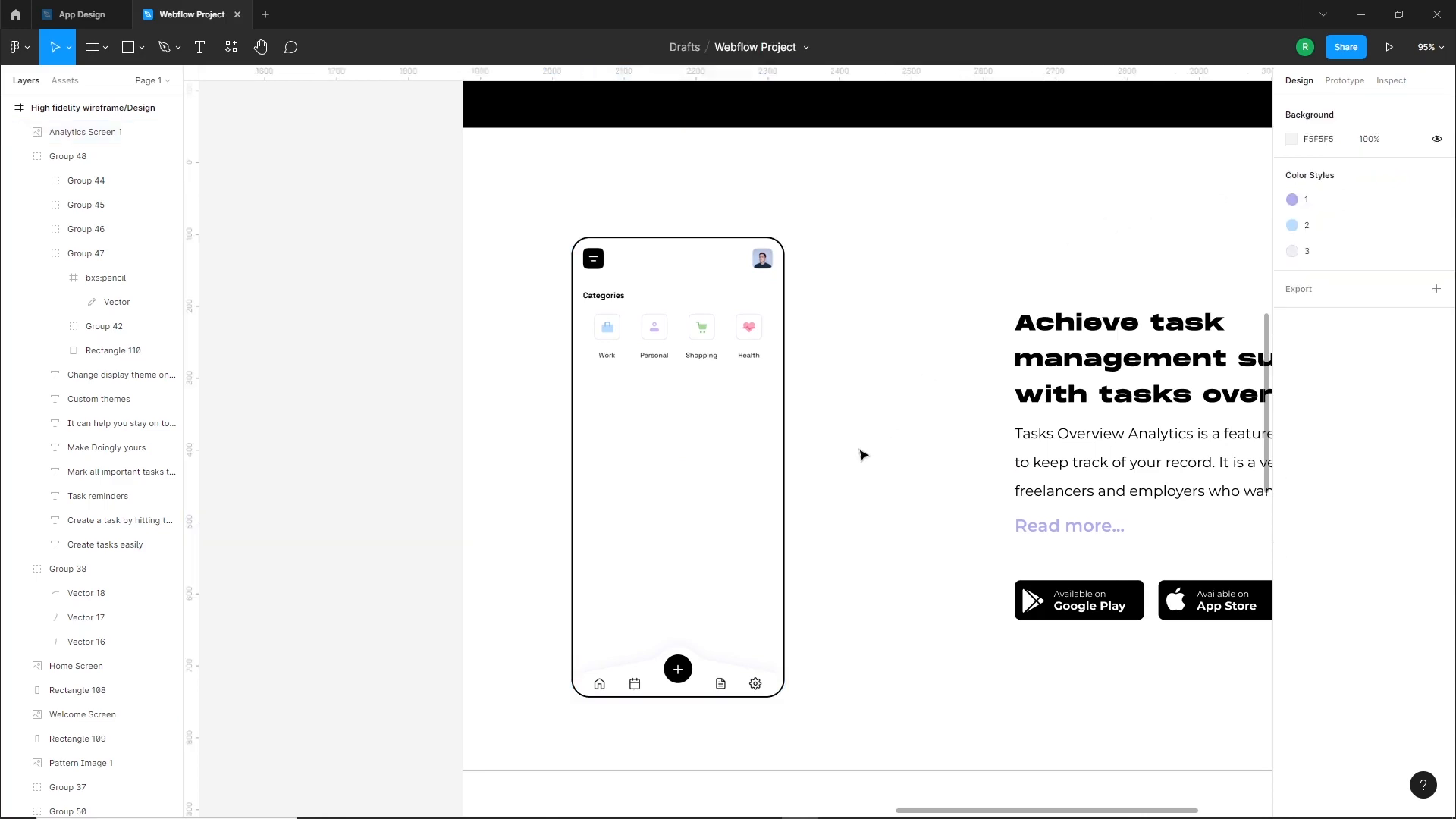
pyautogui.scroll(-2, 870, 452)
pyautogui.moveTo(922, 422); pyautogui.dragTo(725, 426)
pyautogui.moveTo(508, 479); pyautogui.dragTo(526, 480)
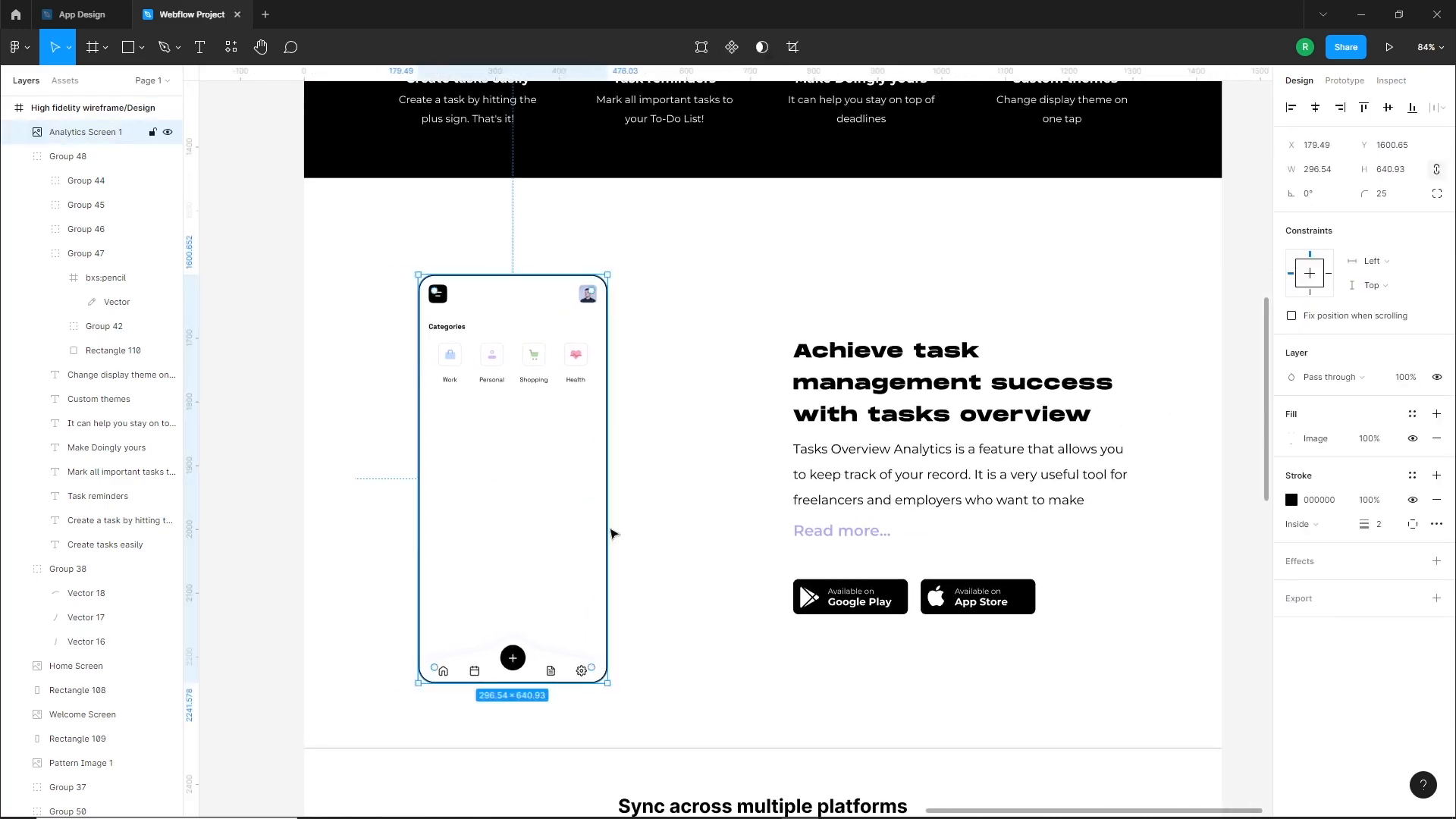
pyautogui.click(665, 483)
# Copy the three analytics cards from the App Design file and paste them into the tasks overview section of the Webflow Project file
pyautogui.click(82, 14)
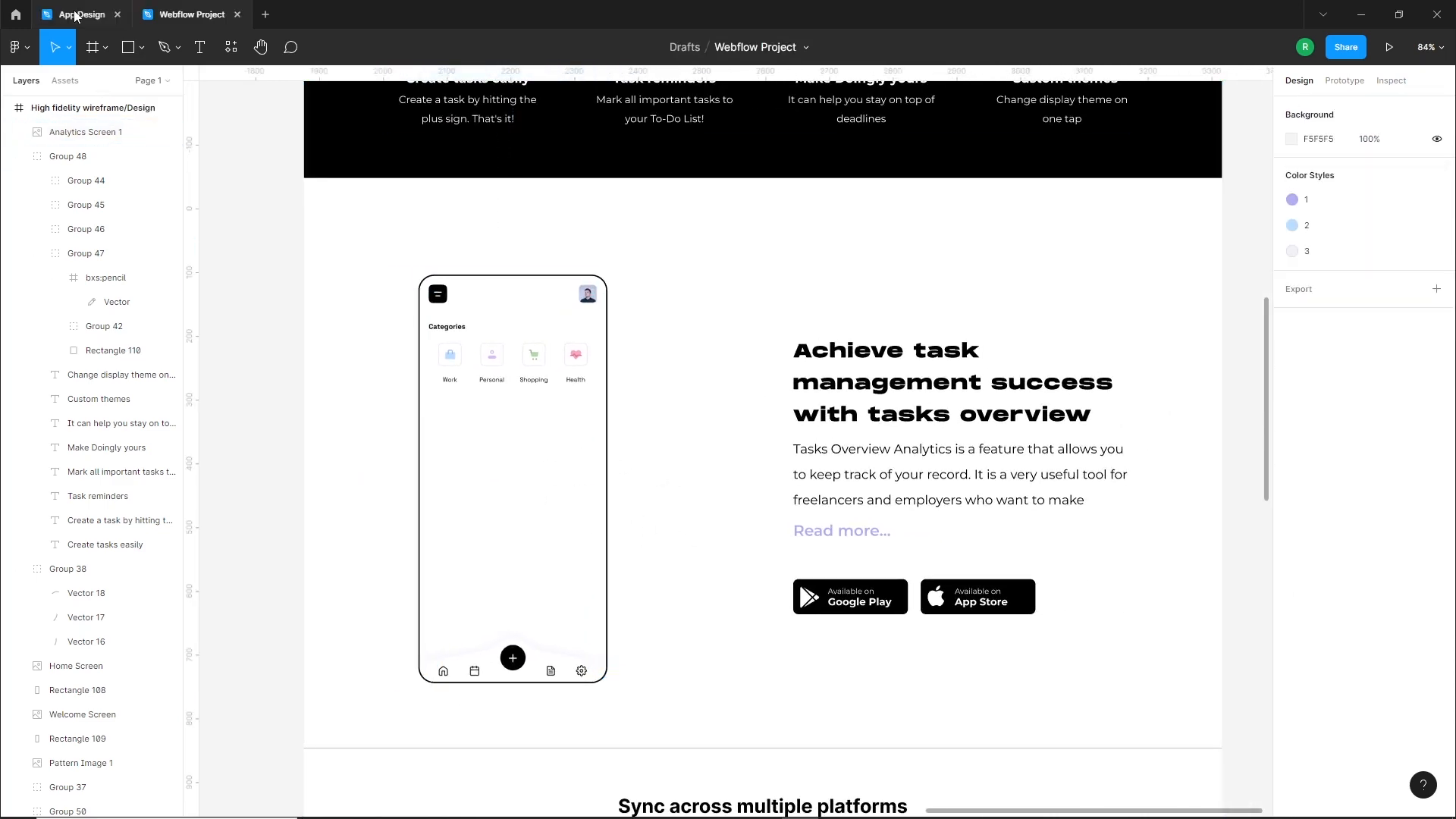
pyautogui.moveTo(898, 239); pyautogui.dragTo(1229, 732)
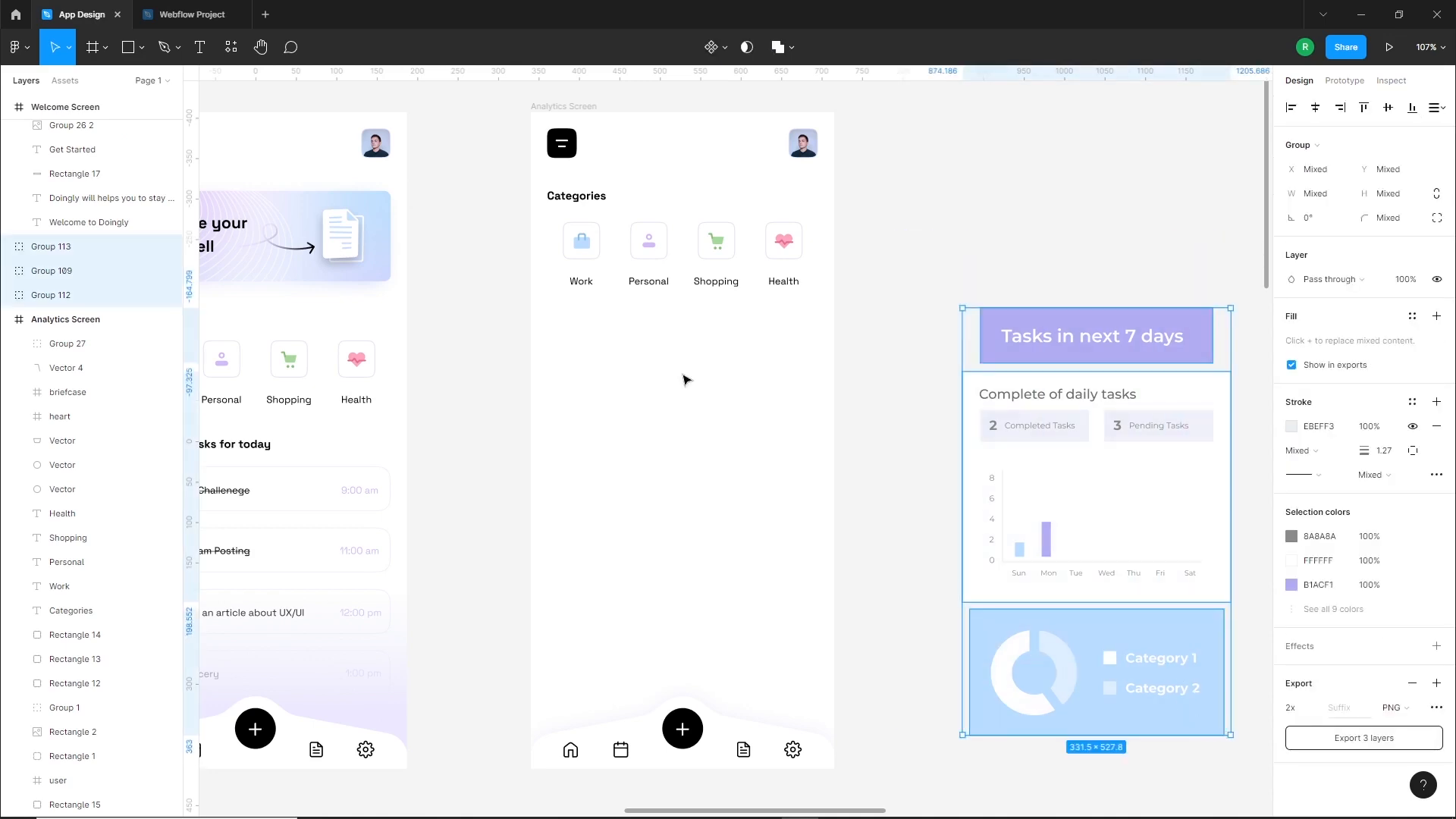
pyautogui.click(148, 15)
pyautogui.hotkey('ctrl', 'v')
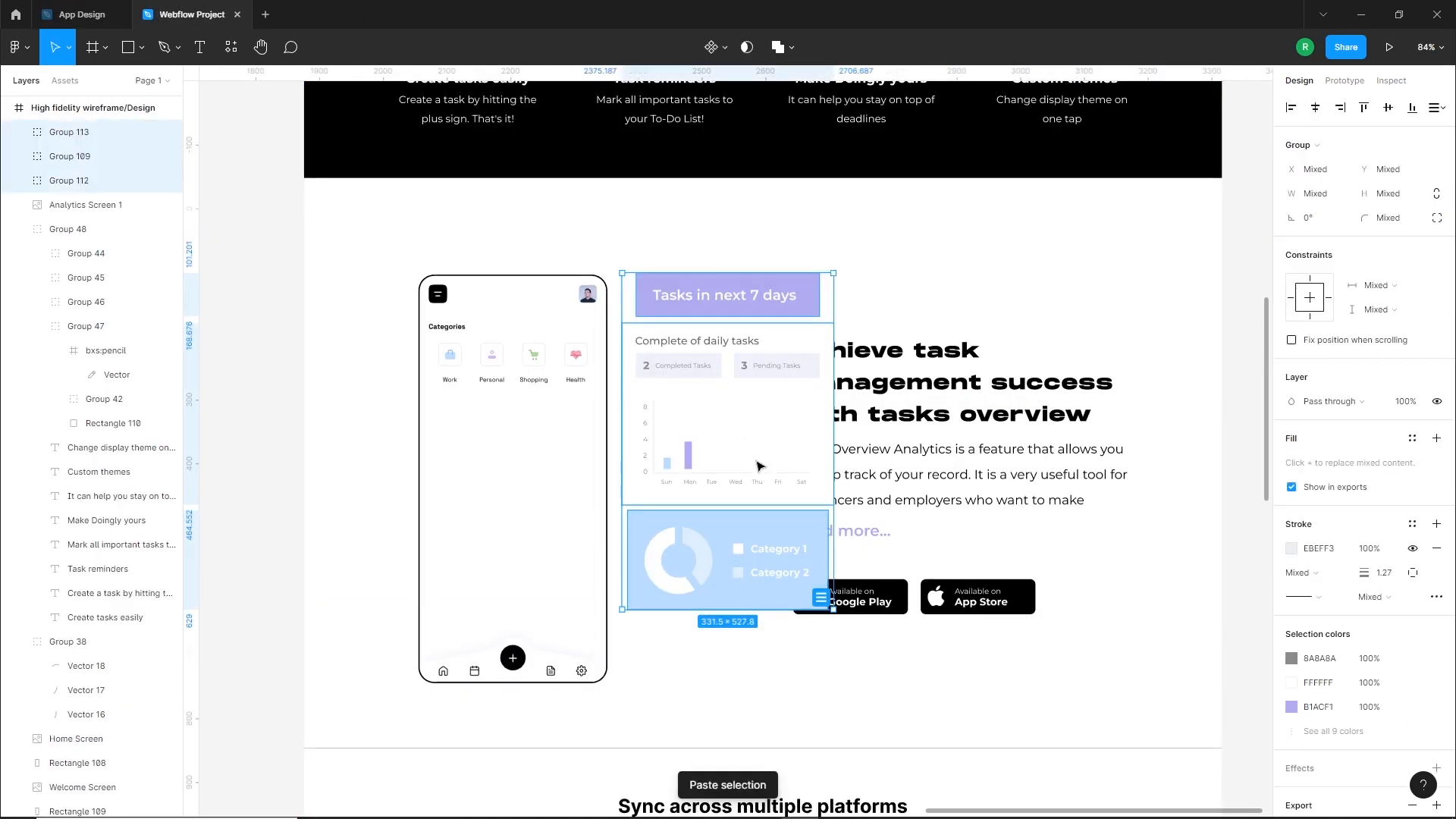
pyautogui.hscroll(-5, 446, 429)
# Arrange the pasted cards around the phone: tasks banner near its bottom, category card over its left edge, daily tasks card over its right edge
pyautogui.click(1021, 398)
pyautogui.moveTo(1021, 398); pyautogui.dragTo(852, 459)
pyautogui.moveTo(986, 300); pyautogui.dragTo(715, 696)
pyautogui.moveTo(978, 577); pyautogui.dragTo(633, 507)
pyautogui.moveTo(840, 496); pyautogui.dragTo(892, 518)
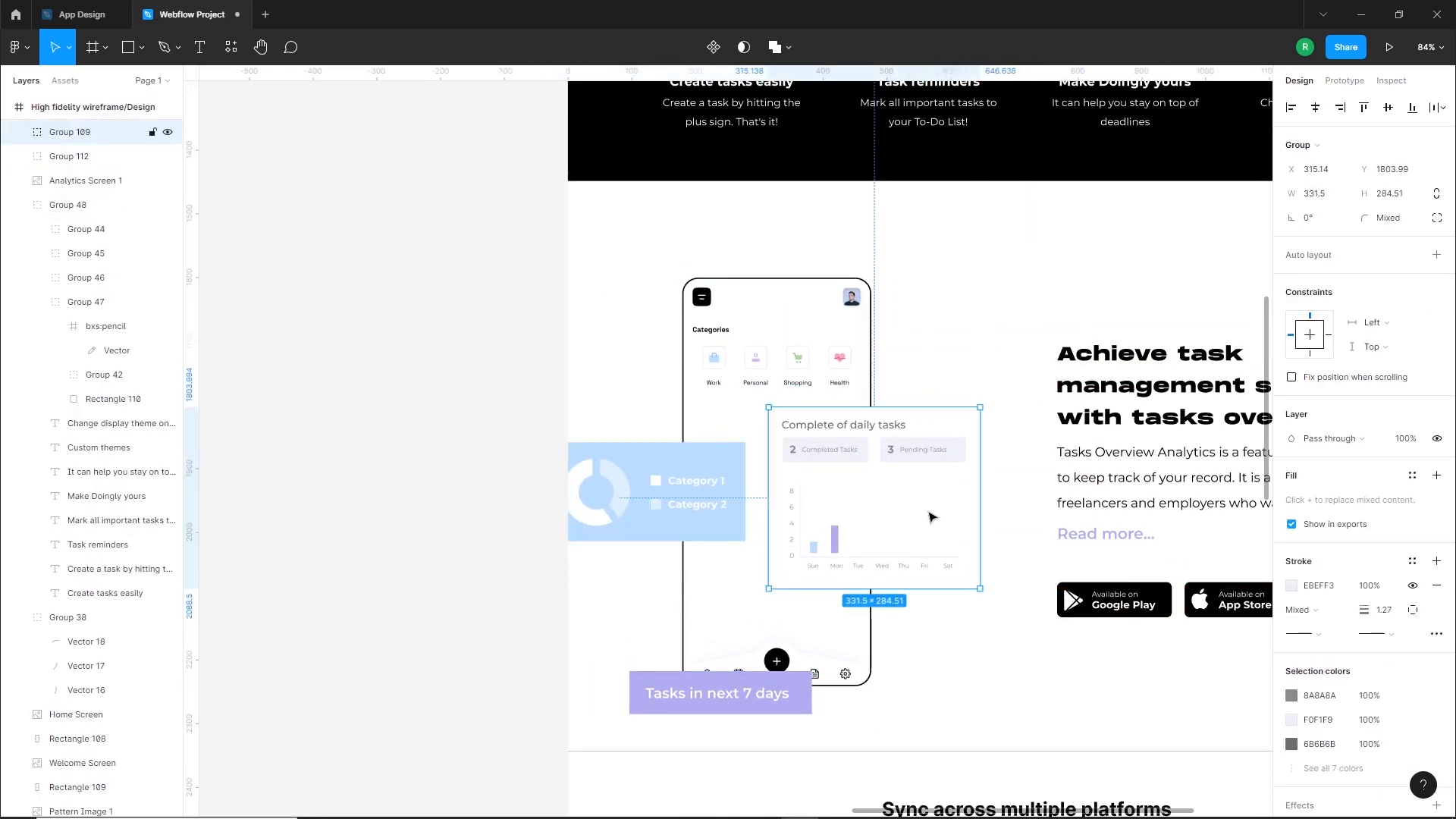
# Scale the Complete of daily tasks card down proportionally to about 263 × 226 and adjust its position over the phone's right edge
pyautogui.scroll(2, 1034, 616)
pyautogui.click(68, 47)
pyautogui.click(46, 99)
pyautogui.moveTo(960, 582); pyautogui.dragTo(896, 524)
pyautogui.press('Escape')
pyautogui.moveTo(808, 440); pyautogui.dragTo(819, 444)
# Add a 1 px inside stroke in F2F4F8 to the white background rectangle of the daily tasks card
pyautogui.moveTo(906, 524); pyautogui.dragTo(909, 526)
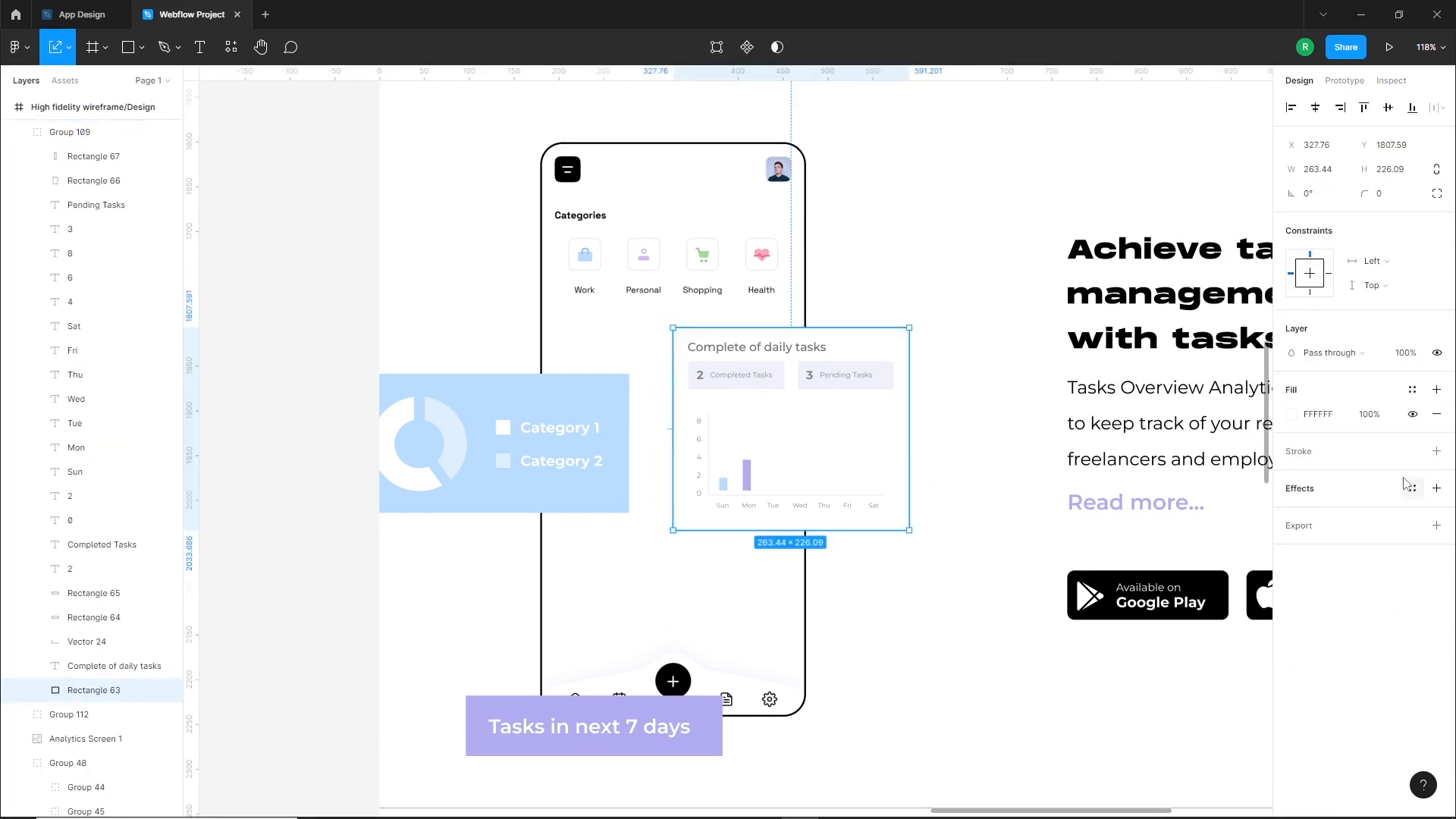
pyautogui.click(1437, 452)
pyautogui.click(1290, 477)
pyautogui.click(1095, 447)
pyautogui.click(1213, 637)
pyautogui.scroll(5, 754, 347)
pyautogui.click(1004, 251)
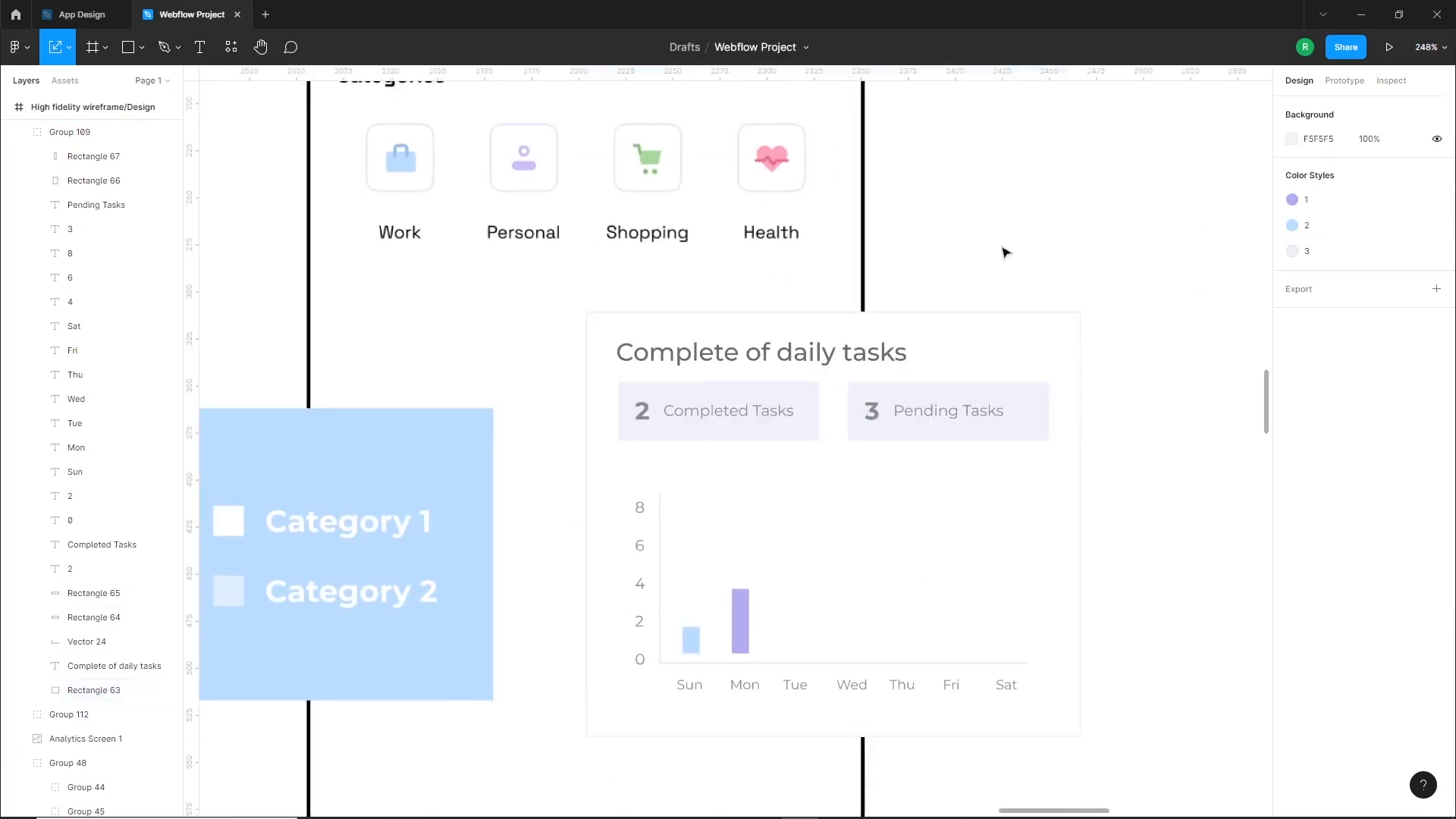
# Round the corners of the daily tasks card's background rectangle to a radius of 20
pyautogui.click(597, 335)
pyautogui.scroll(5, 597, 335)
pyautogui.scroll(8, 597, 335)
pyautogui.doubleClick(582, 278)
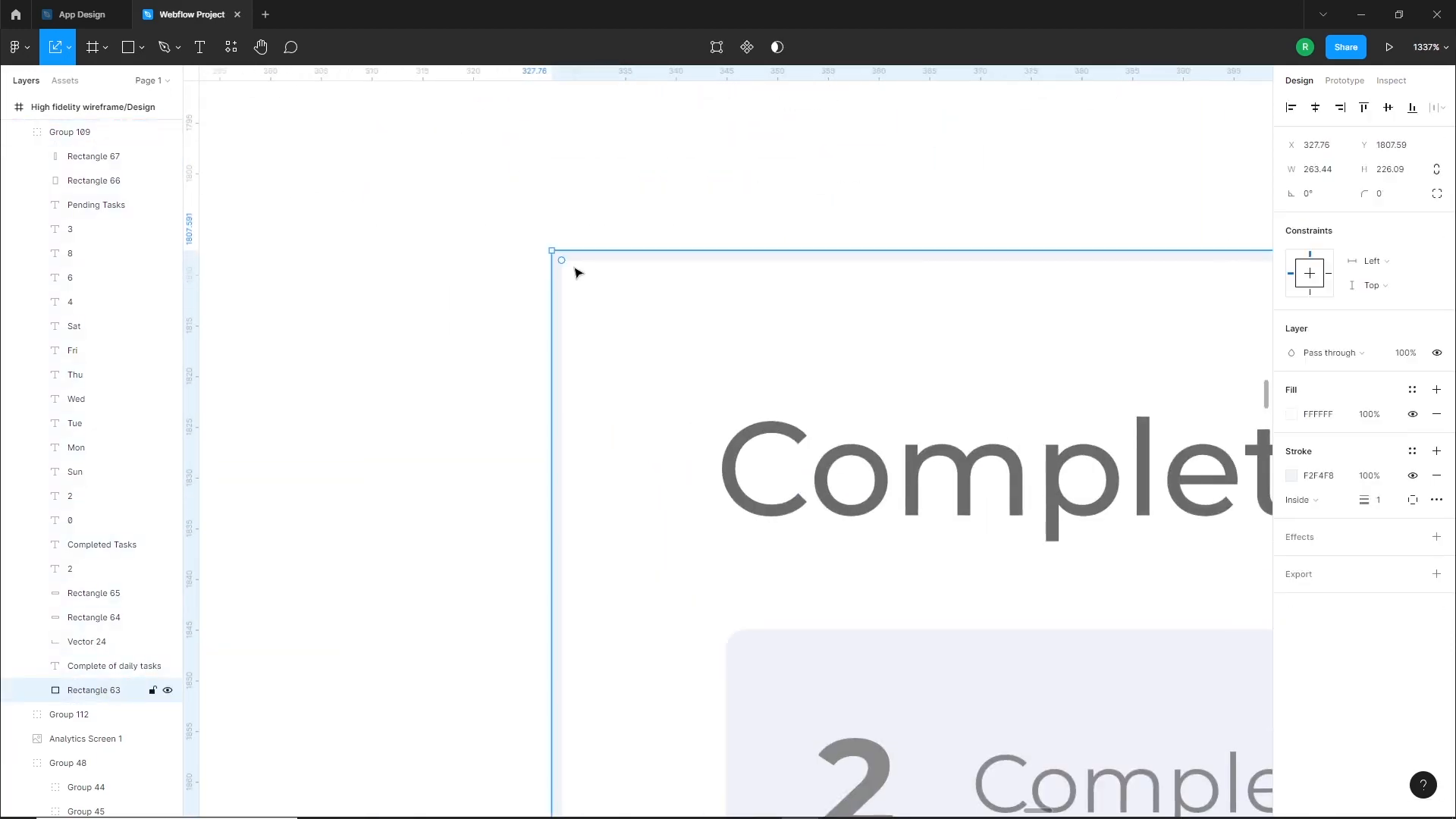
pyautogui.moveTo(593, 291); pyautogui.dragTo(686, 380)
pyautogui.scroll(-8, 686, 380)
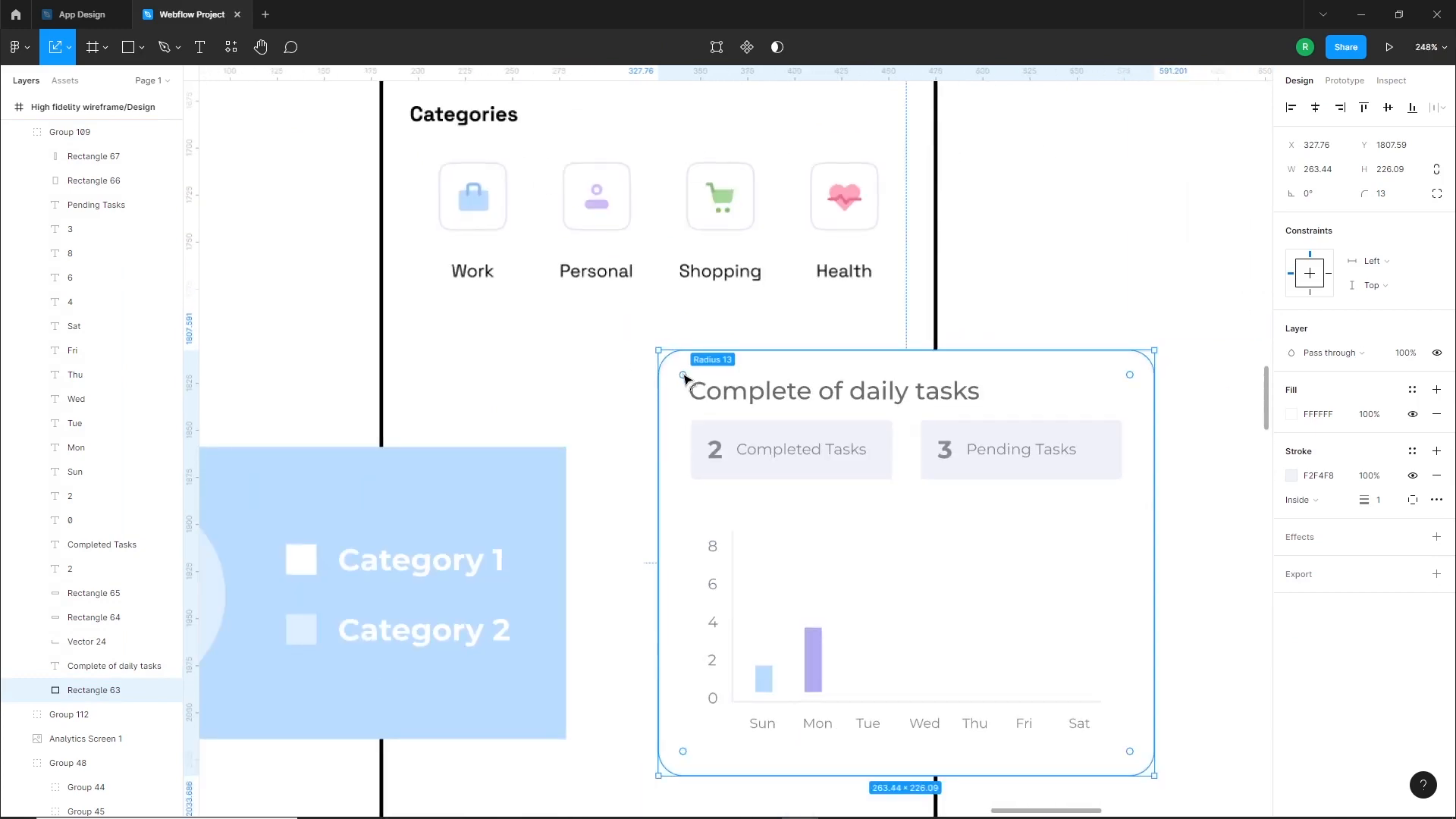
pyautogui.click(1121, 275)
# Add a drop shadow to the daily tasks card's background with X 4, Y 4 and blur 40
pyautogui.scroll(-2, 852, 473)
pyautogui.moveTo(1030, 595); pyautogui.dragTo(1005, 475)
pyautogui.doubleClick(1016, 445)
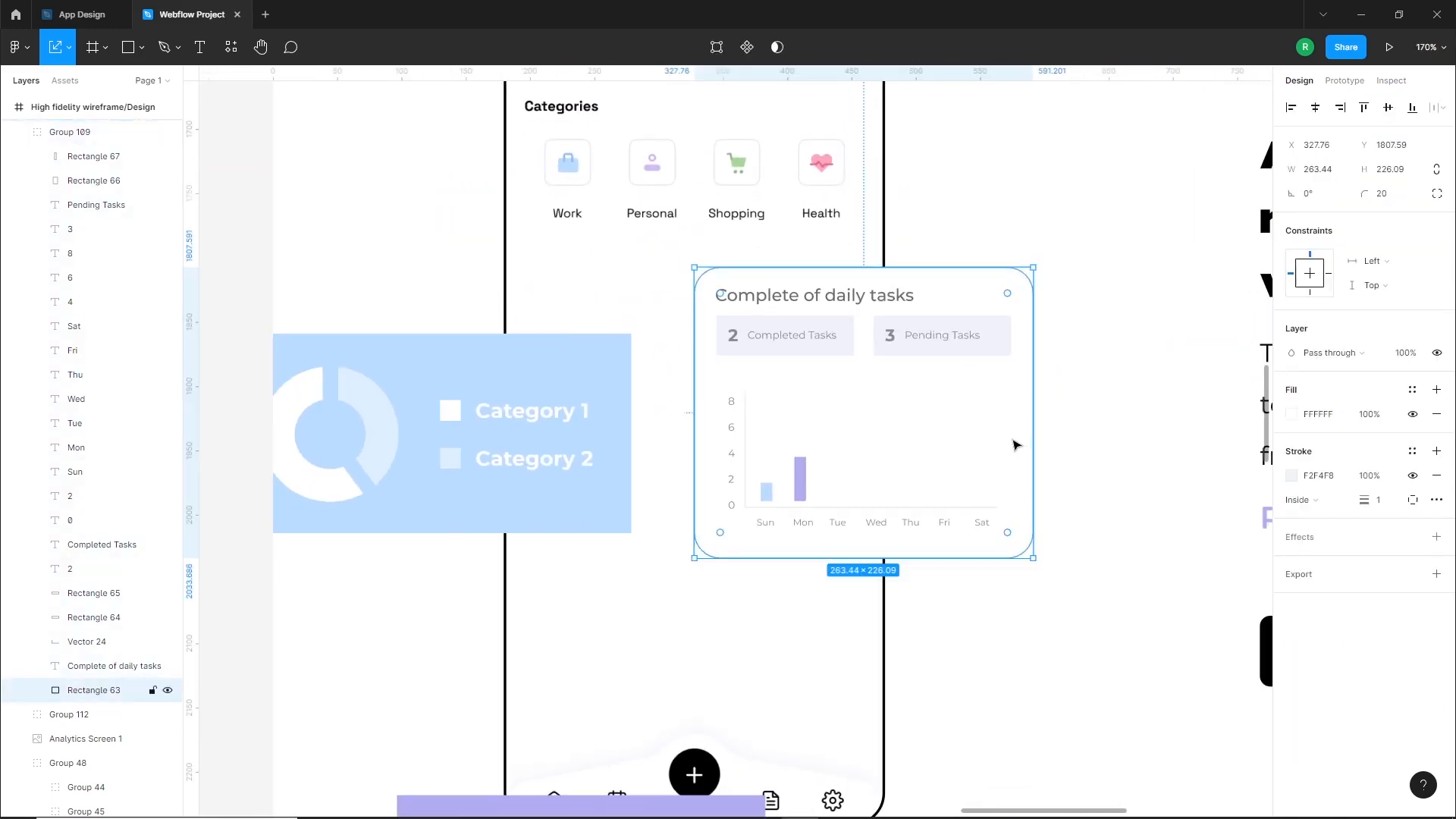
pyautogui.click(1436, 537)
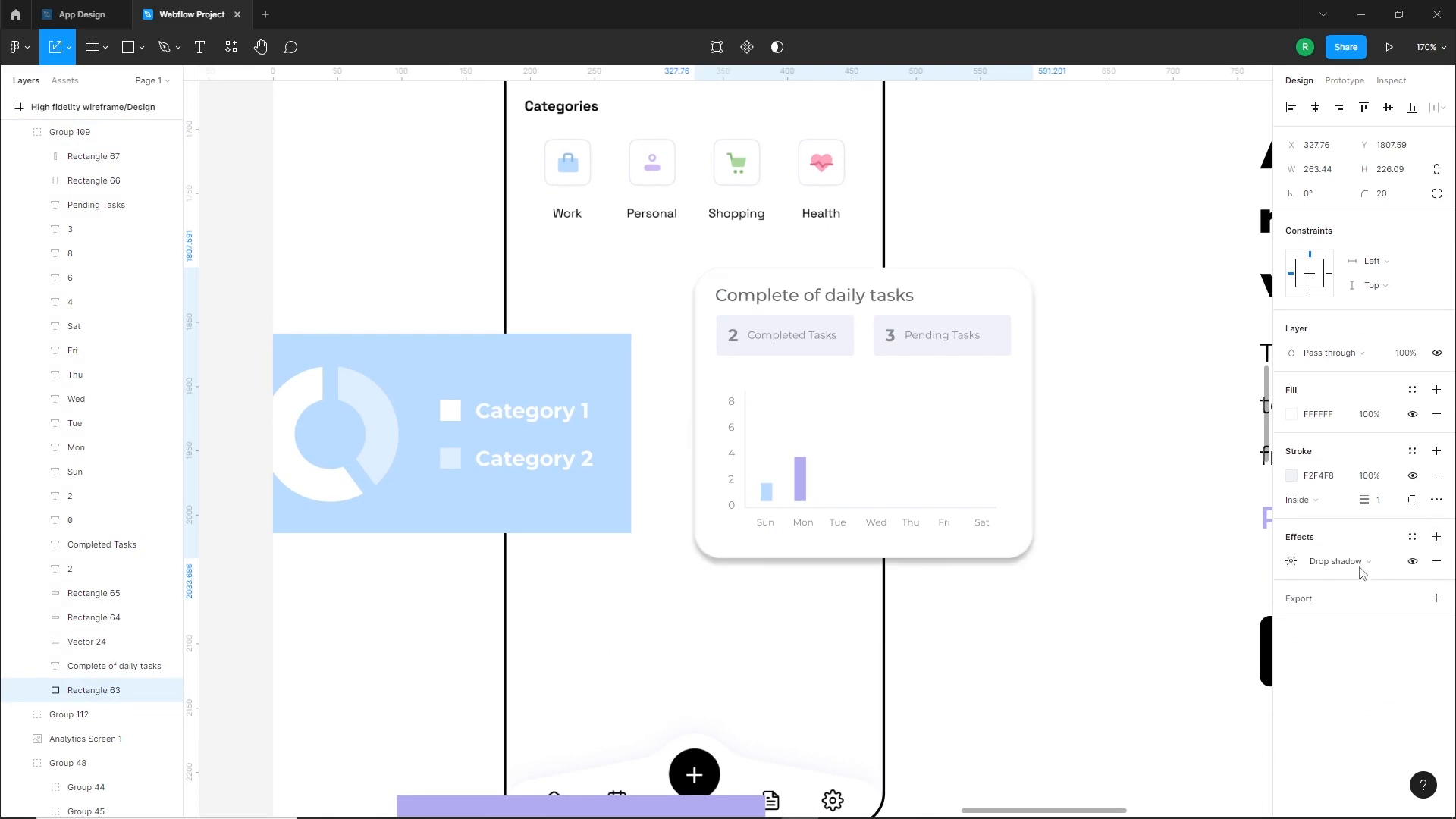
pyautogui.click(1292, 561)
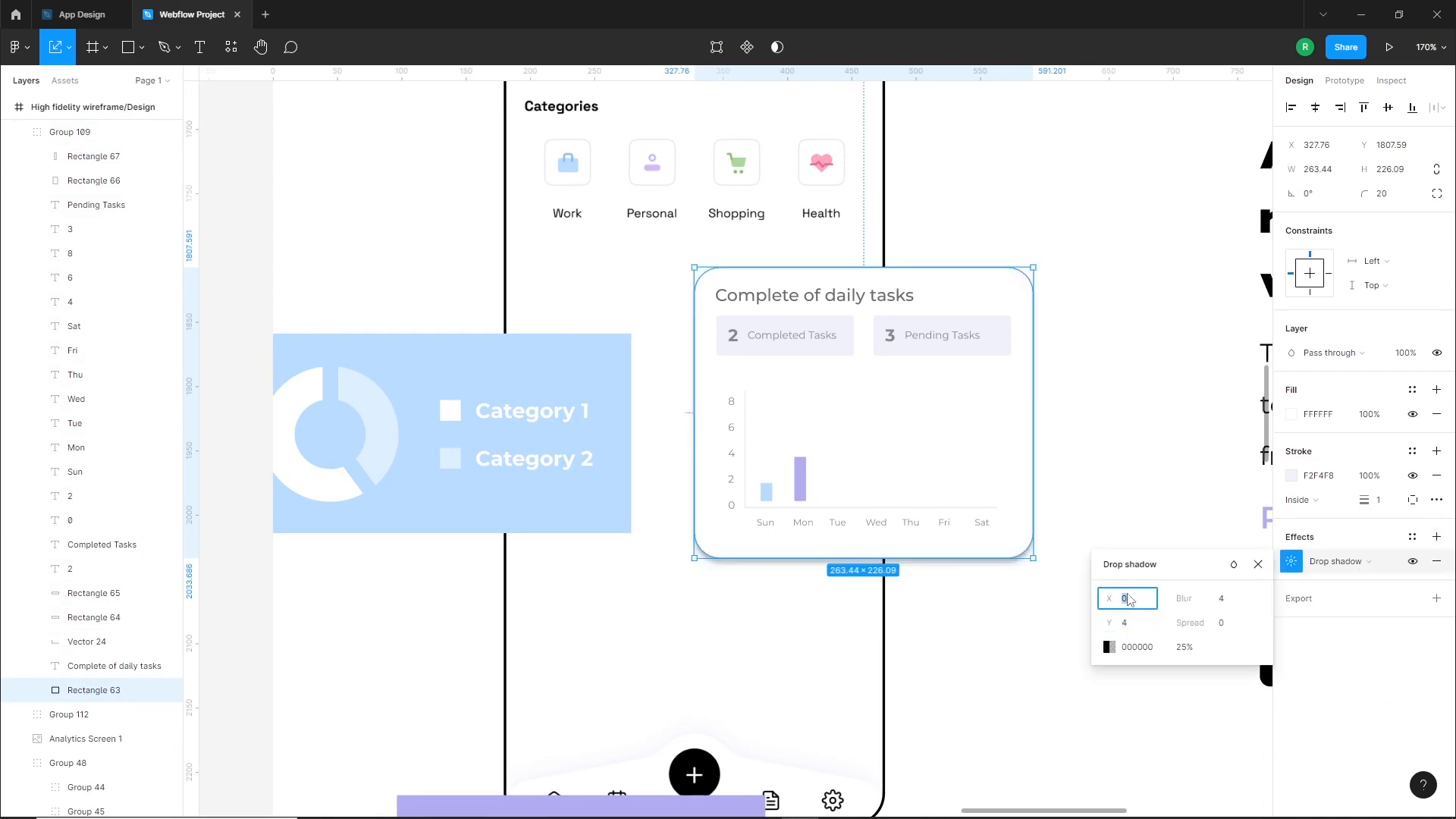
pyautogui.write('4')
pyautogui.click(1137, 621)
pyautogui.click(1220, 601)
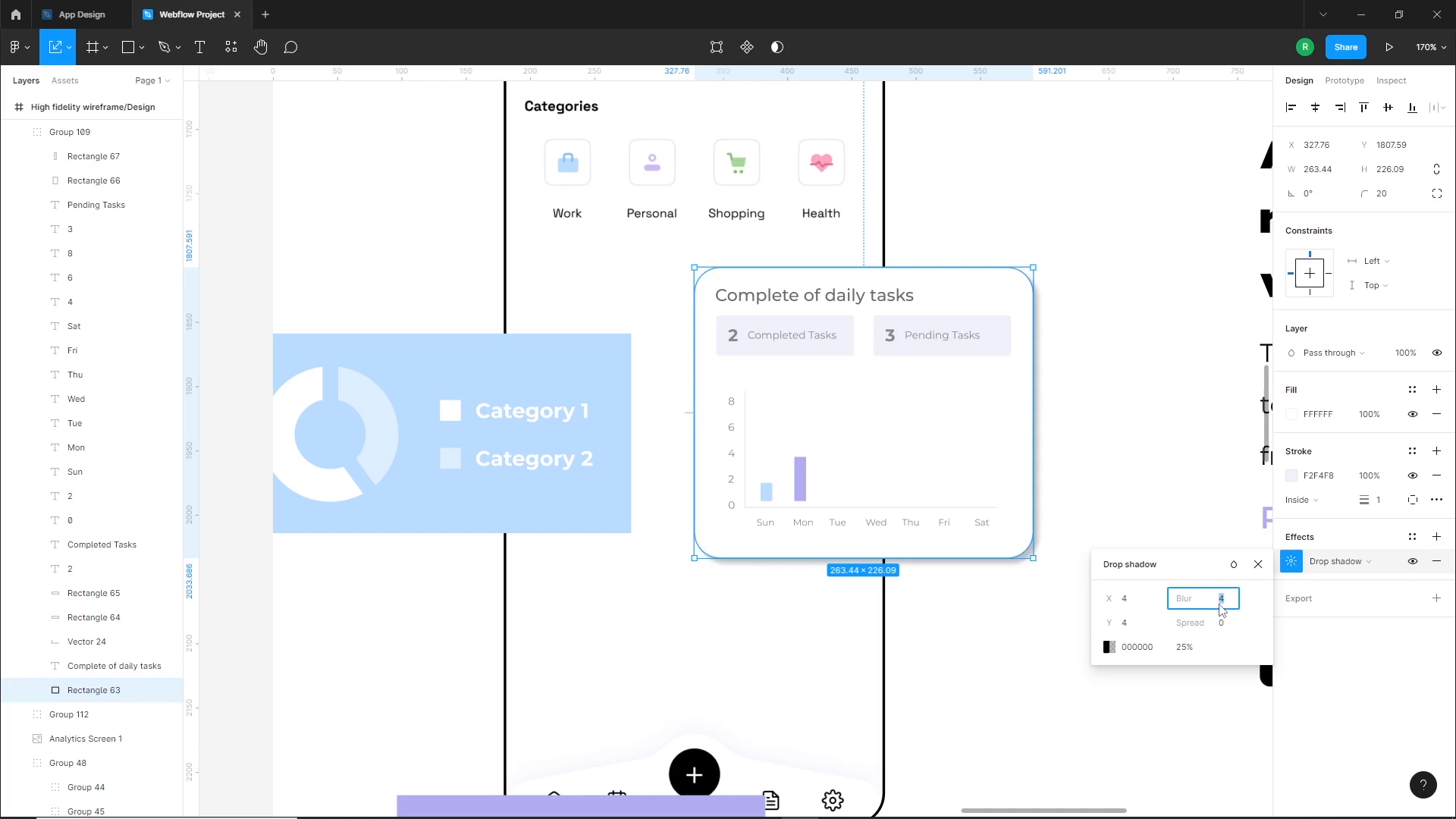
pyautogui.press('Return')
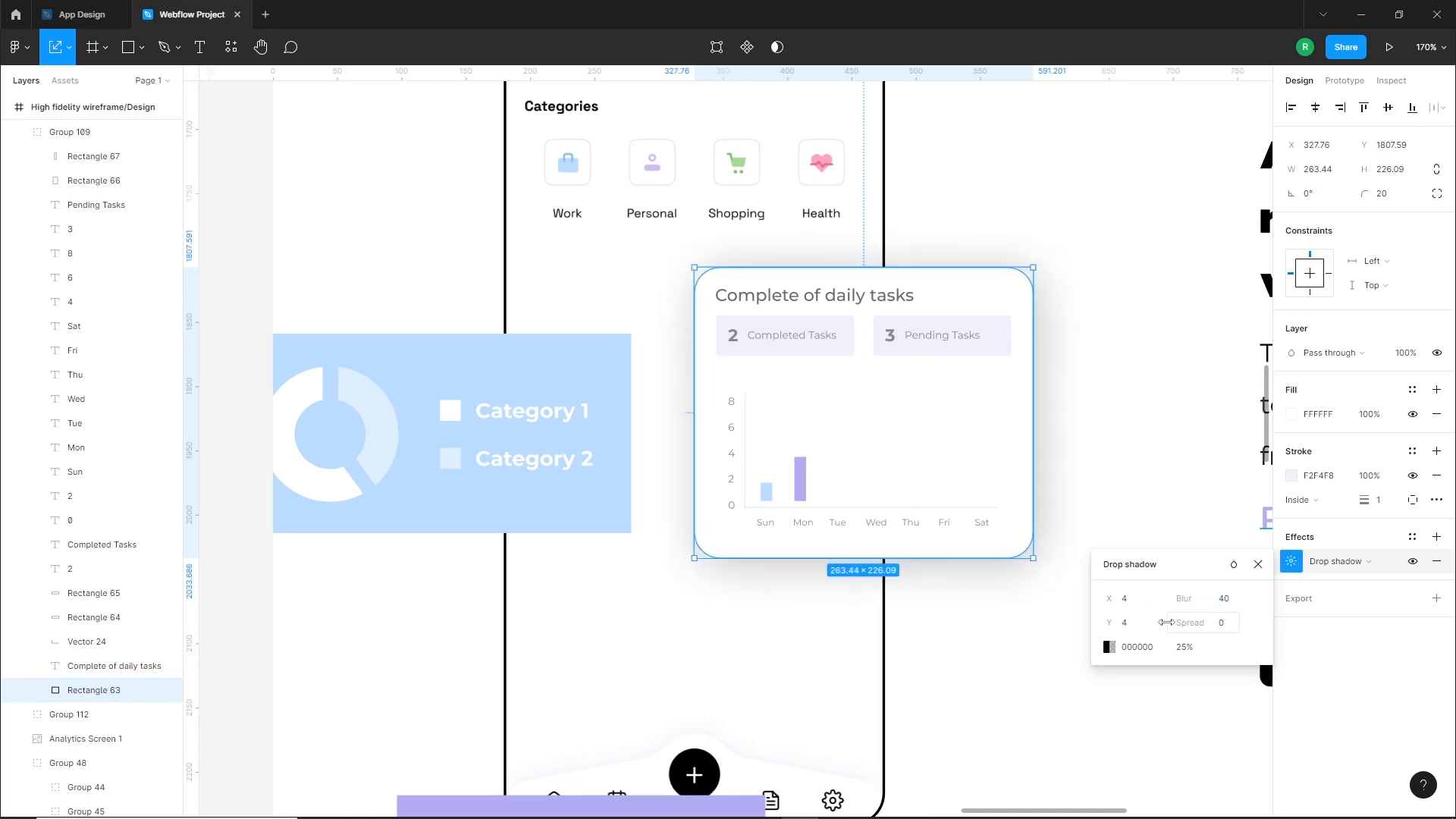
# Set the daily tasks card's shadow color to dark navy 08091D at 10% opacity
pyautogui.click(1109, 649)
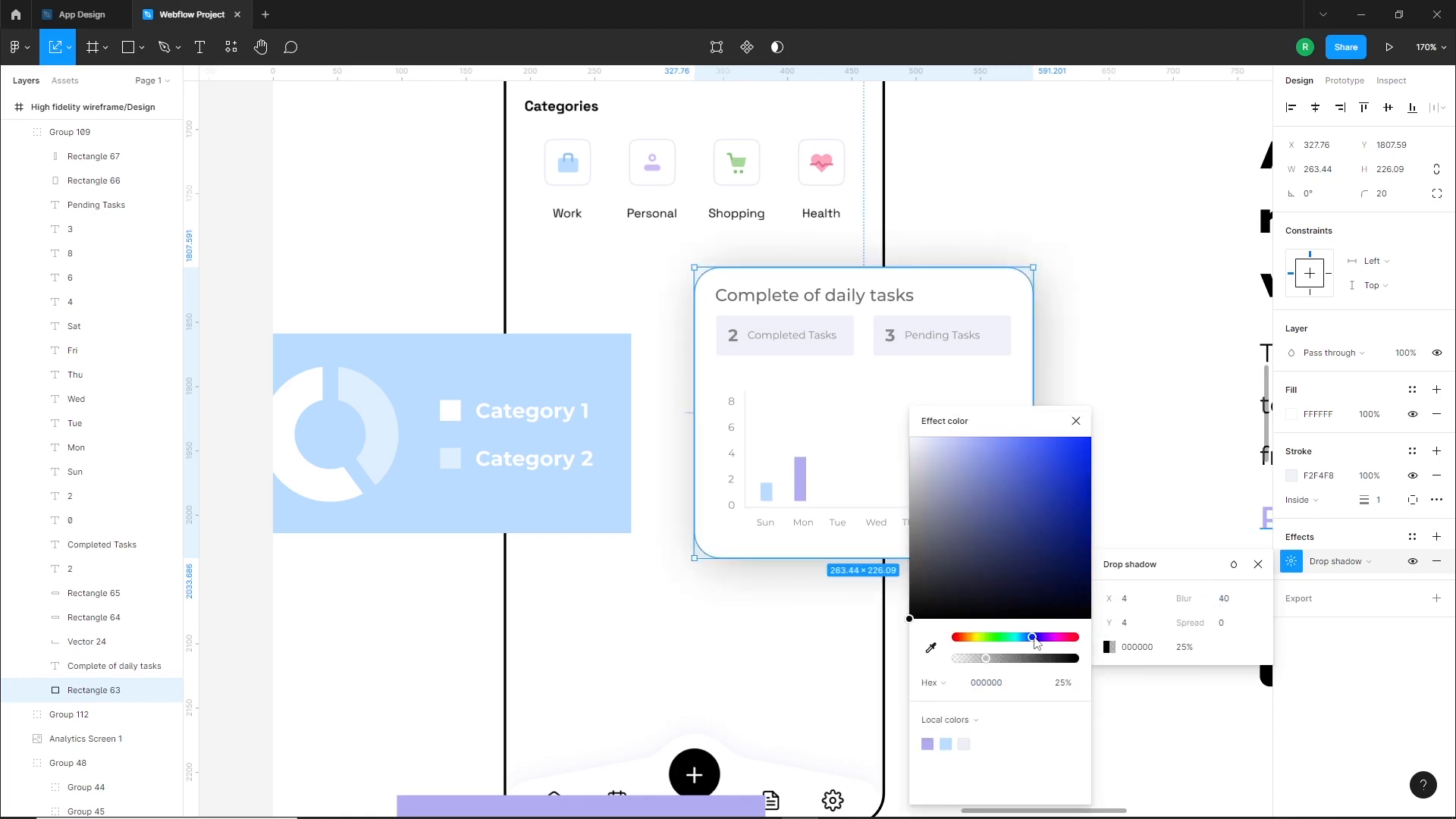
pyautogui.click(1020, 584)
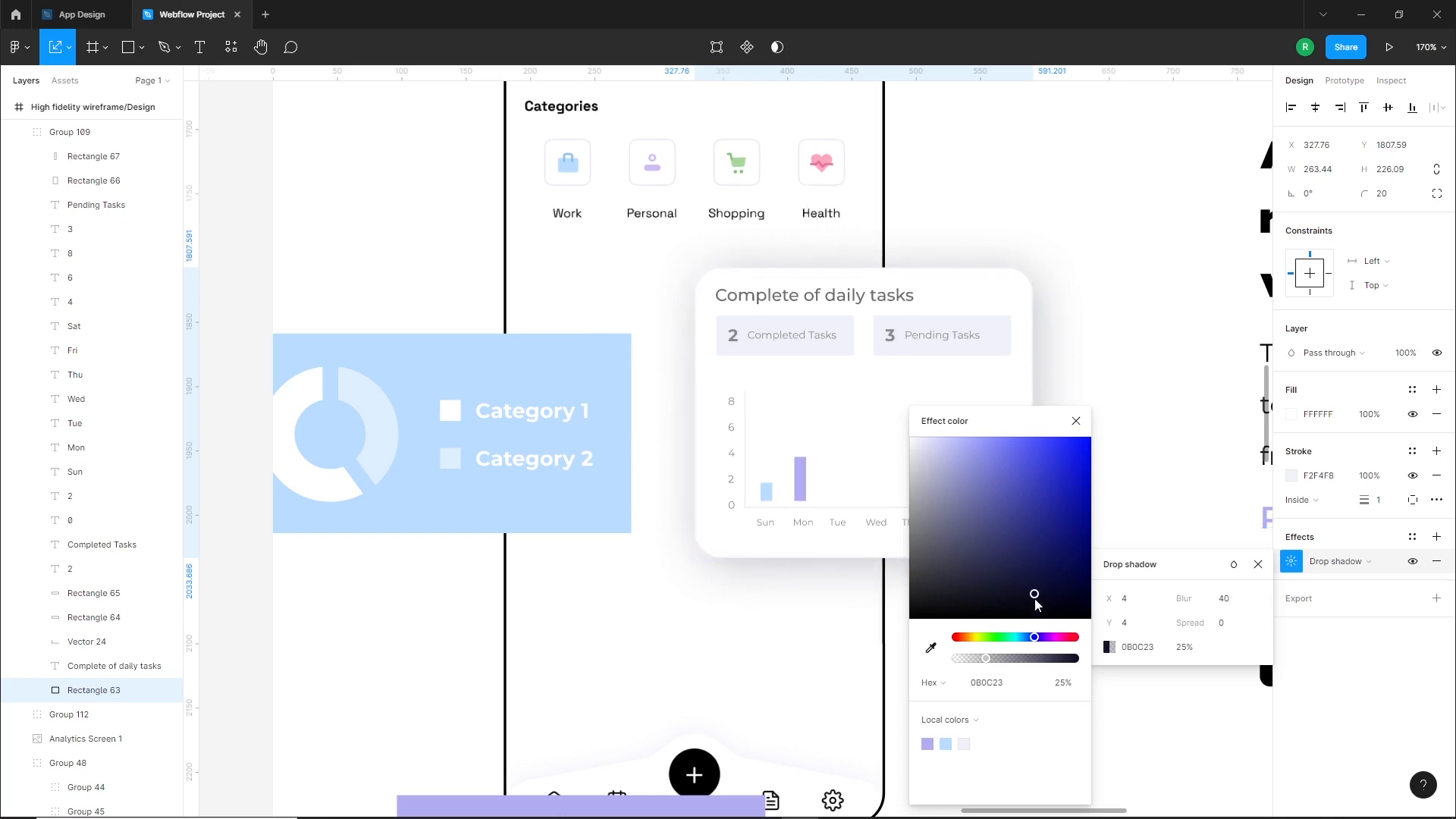
pyautogui.click(1078, 691)
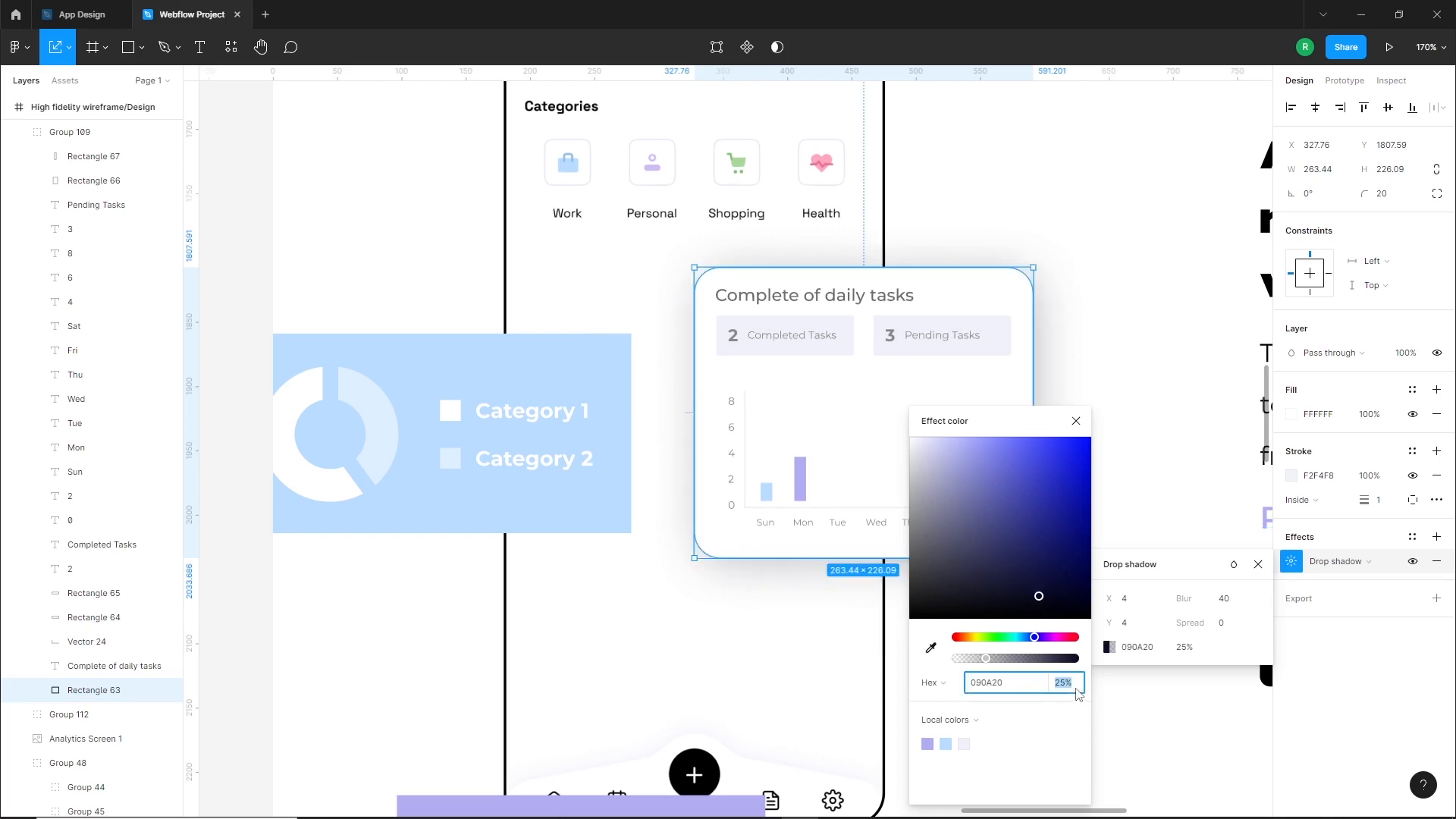
pyautogui.write('10')
pyautogui.press('Return')
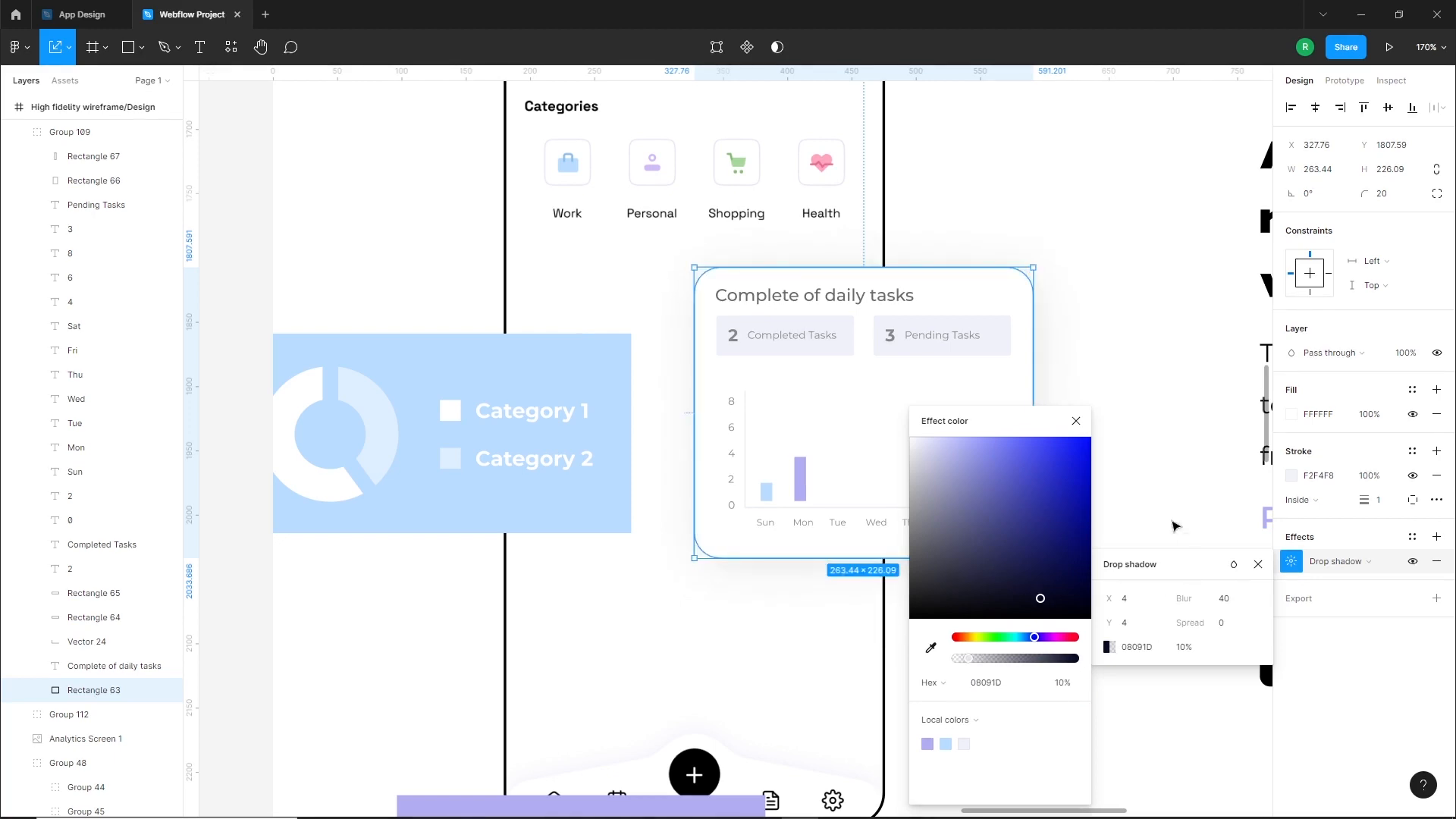
pyautogui.click(1076, 421)
pyautogui.click(1082, 440)
pyautogui.scroll(-3, 992, 585)
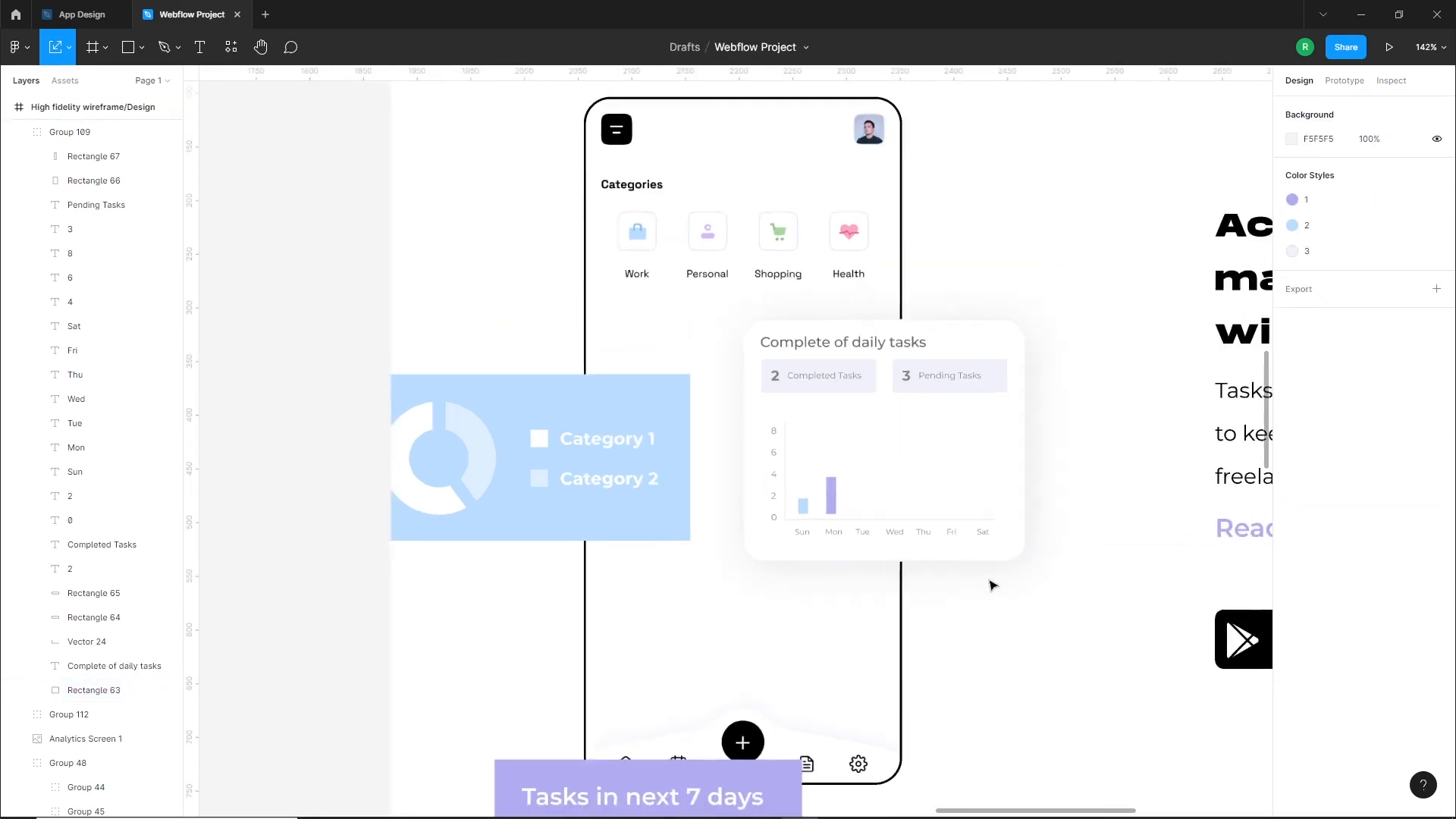
# Scale the blue category card to about 198 × 98 and place it overlapping the phone's left edge
pyautogui.moveTo(1029, 603); pyautogui.dragTo(947, 579)
pyautogui.moveTo(724, 576); pyautogui.dragTo(801, 576)
pyautogui.moveTo(643, 472); pyautogui.dragTo(676, 476)
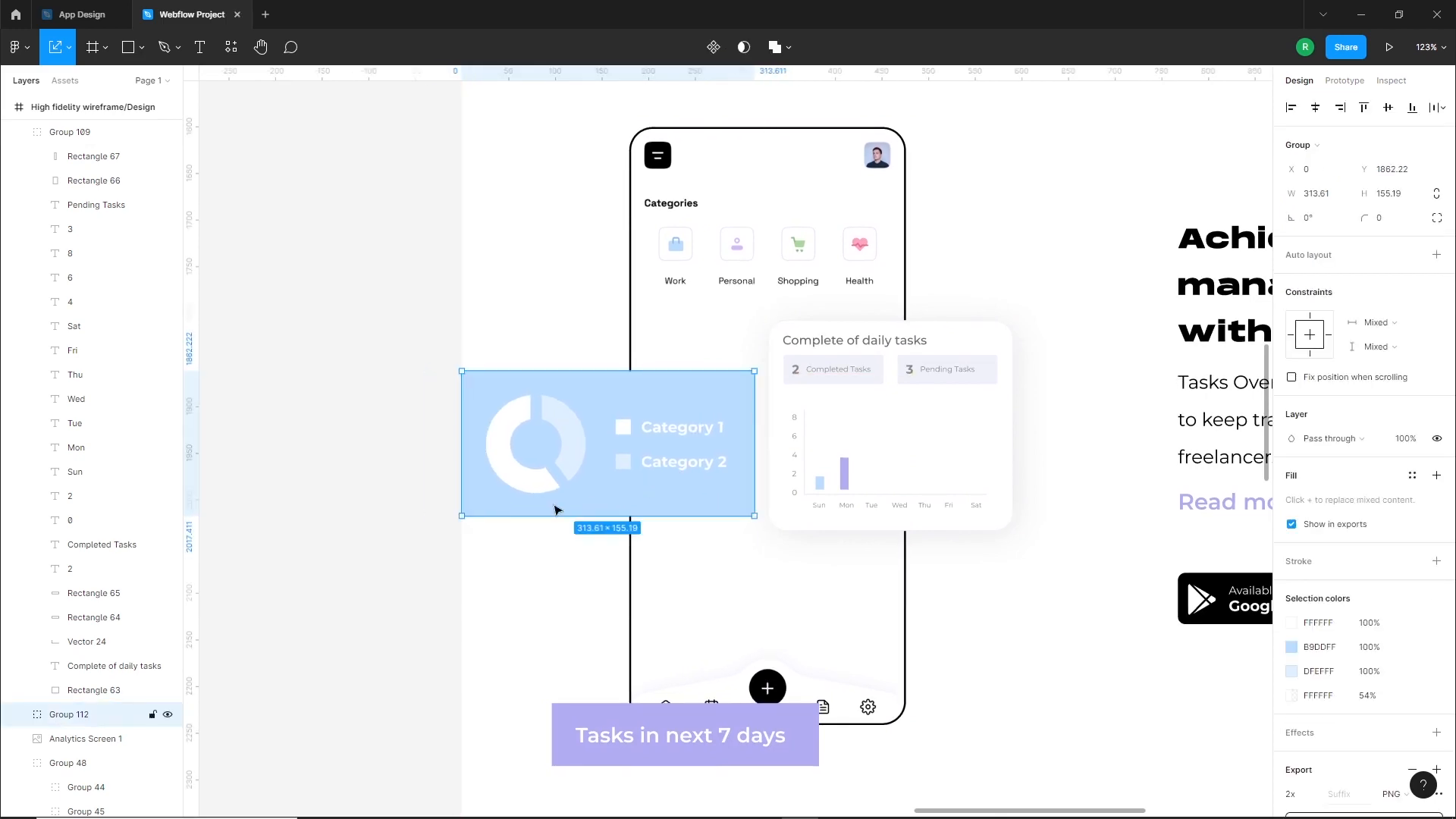
pyautogui.moveTo(461, 516); pyautogui.dragTo(583, 464)
pyautogui.moveTo(661, 443); pyautogui.dragTo(637, 454)
pyautogui.click(621, 494)
# Round the corners of the blue category card's background rectangle to a radius of 10
pyautogui.scroll(-1, 640, 491)
pyautogui.scroll(8, 568, 401)
pyautogui.doubleClick(562, 389)
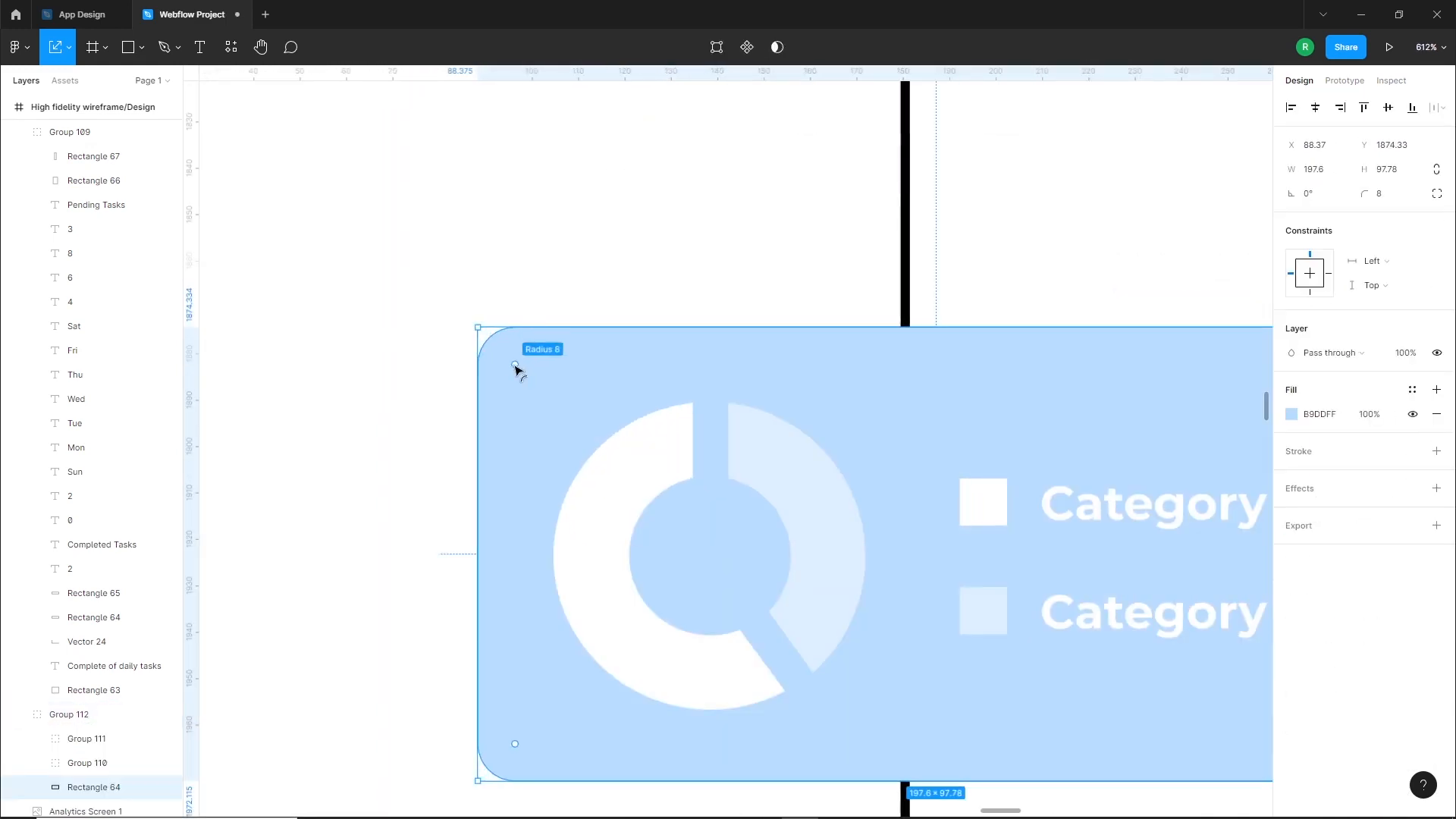
pyautogui.click(406, 396)
# Scale the purple "Tasks in next 7 days" card to about 260 × 61 and position it over the phone's lower left edge
pyautogui.scroll(-6, 423, 397)
pyautogui.moveTo(502, 607); pyautogui.dragTo(539, 468)
pyautogui.scroll(-1, 558, 496)
pyautogui.moveTo(699, 783); pyautogui.dragTo(717, 578)
pyautogui.moveTo(547, 617); pyautogui.dragTo(553, 606)
pyautogui.moveTo(675, 585); pyautogui.dragTo(662, 600)
pyautogui.moveTo(545, 621); pyautogui.dragTo(536, 622)
pyautogui.moveTo(735, 606); pyautogui.dragTo(741, 600)
# Set the corner radius of the purple "Tasks in next 7 days" card's background to 10
pyautogui.scroll(10, 541, 557)
pyautogui.doubleClick(550, 550)
pyautogui.click(1390, 197)
pyautogui.write('10')
pyautogui.press('Return')
pyautogui.click(578, 428)
# Add a drop shadow to the blue category card's background with X 4, Y 4 and blur 30
pyautogui.scroll(-8, 578, 434)
pyautogui.doubleClick(666, 426)
pyautogui.click(1437, 489)
pyautogui.click(1358, 514)
pyautogui.click(1357, 513)
pyautogui.click(1292, 513)
pyautogui.click(1134, 572)
pyautogui.click(1222, 552)
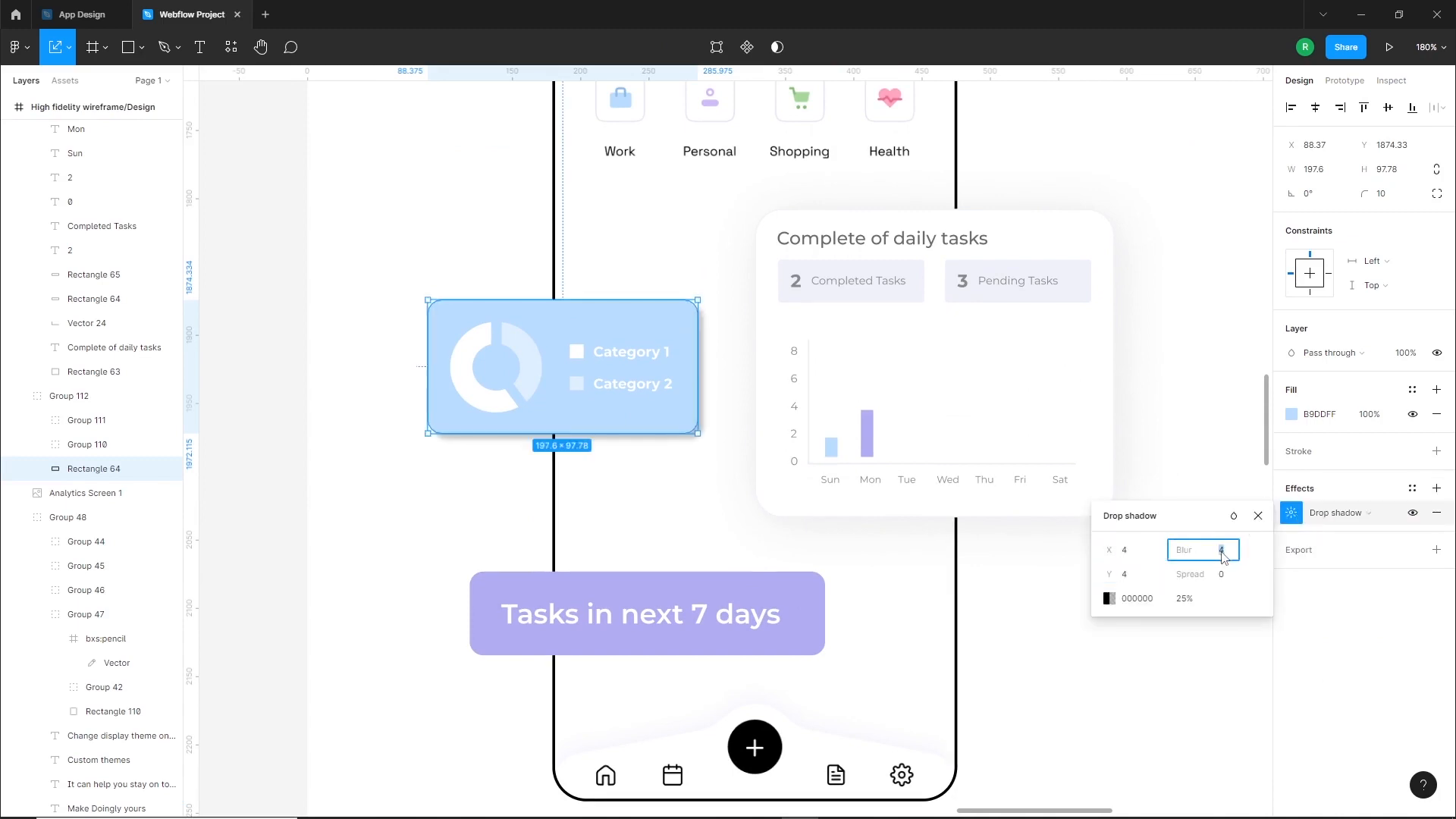
pyautogui.write('30')
pyautogui.press('Return')
# Set the blue category card's shadow color to the local light blue at 30% opacity
pyautogui.click(1108, 599)
pyautogui.click(1033, 638)
pyautogui.click(947, 742)
pyautogui.write('30')
pyautogui.press('Return')
pyautogui.click(701, 570)
# Add a drop shadow to the purple "Tasks in next 7 days" card's background with X 4, Y 4 and blur 30
pyautogui.doubleClick(706, 582)
pyautogui.click(1437, 492)
pyautogui.click(1291, 513)
pyautogui.write('4')
pyautogui.click(1224, 553)
pyautogui.write('30')
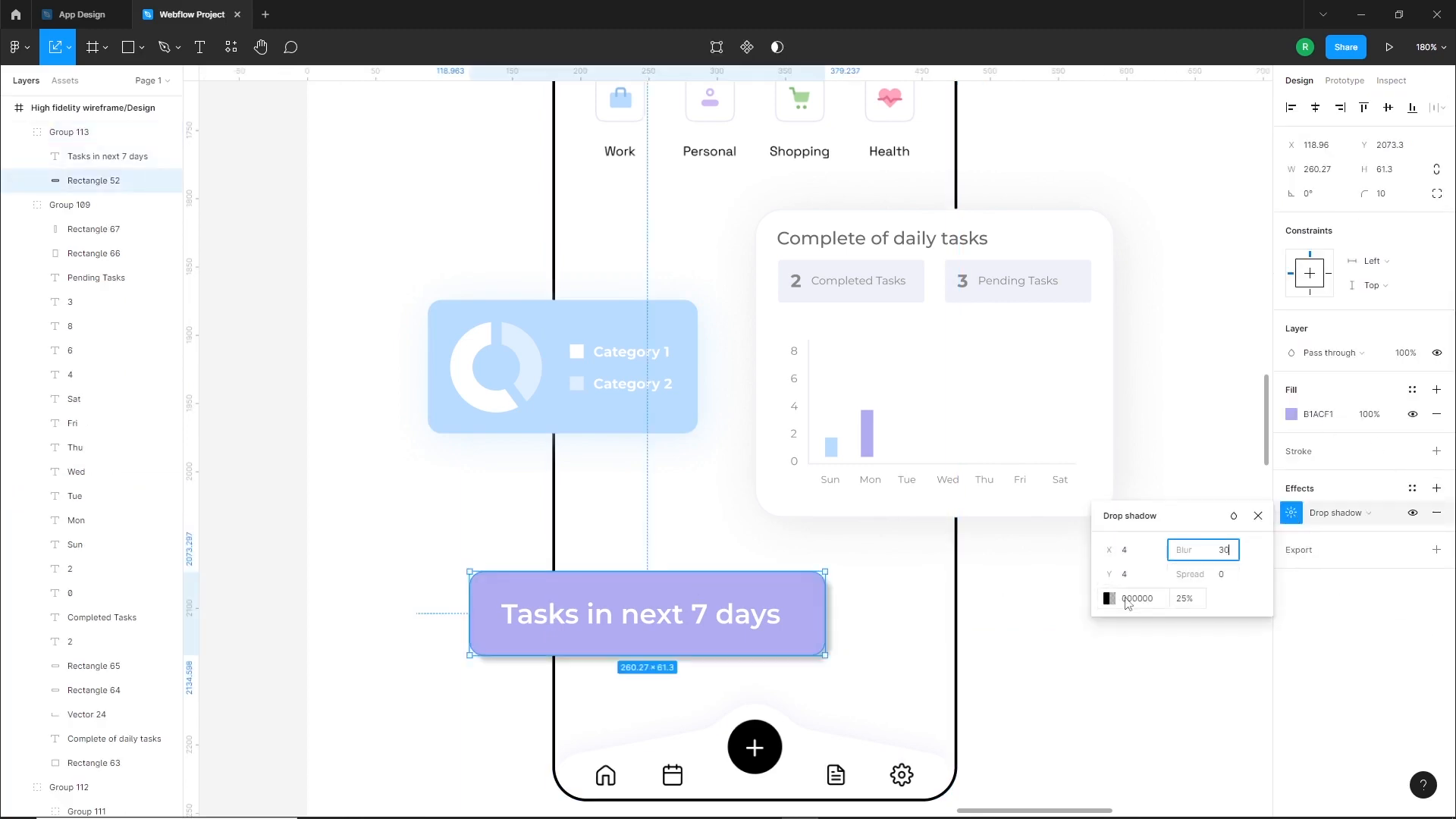
# Set the purple card's shadow color to the local purple at 30% opacity
pyautogui.click(1109, 599)
pyautogui.click(929, 744)
pyautogui.click(1065, 682)
pyautogui.write('30')
pyautogui.press('Return')
pyautogui.click(452, 765)
pyautogui.scroll(-6, 523, 639)
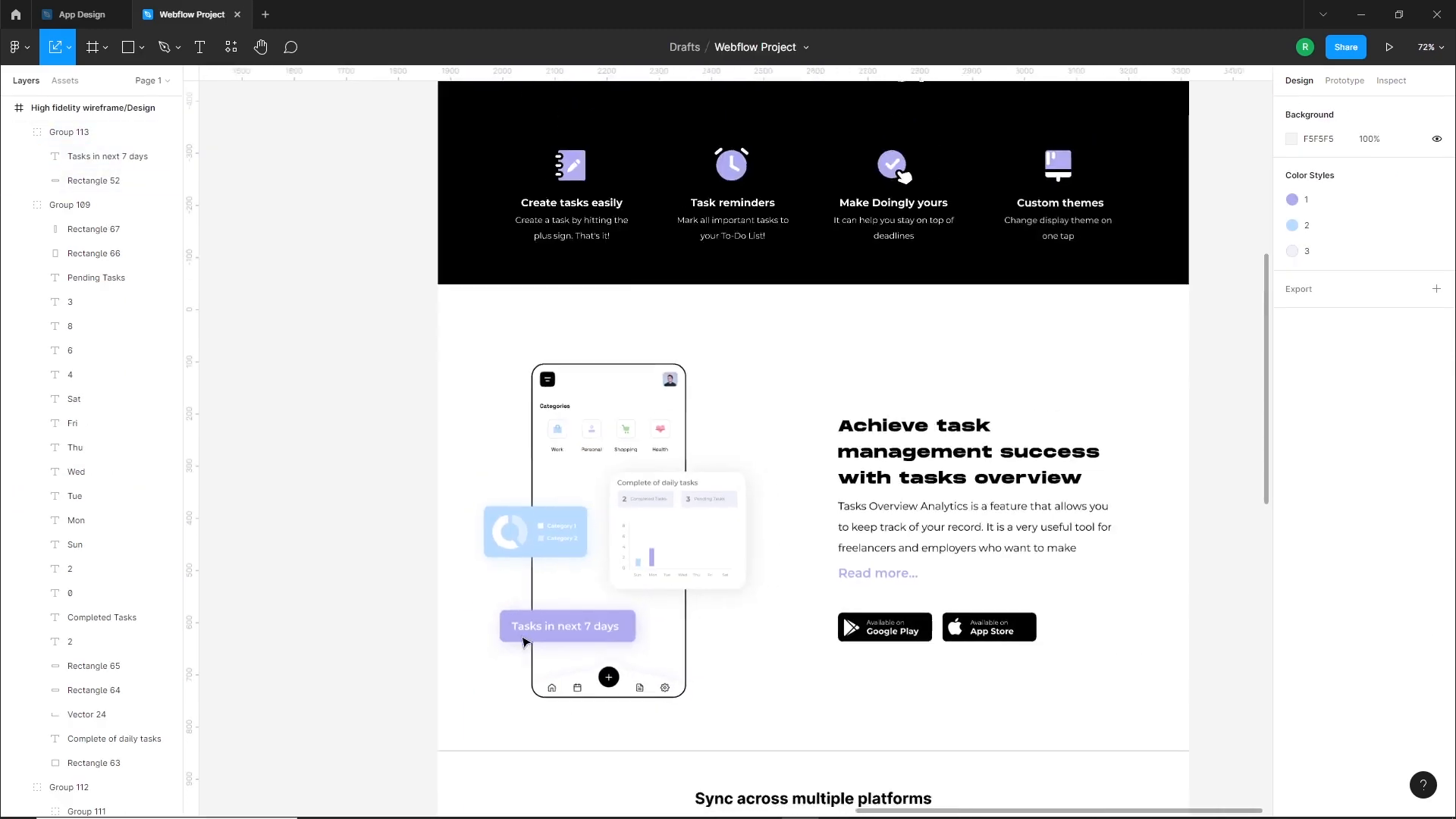
# Select the blue category card and the daily tasks card together and shift both 20 px to the right
pyautogui.moveTo(508, 608); pyautogui.dragTo(507, 607)
pyautogui.click(680, 673)
pyautogui.moveTo(679, 673); pyautogui.dragTo(713, 674)
pyautogui.click(534, 537)
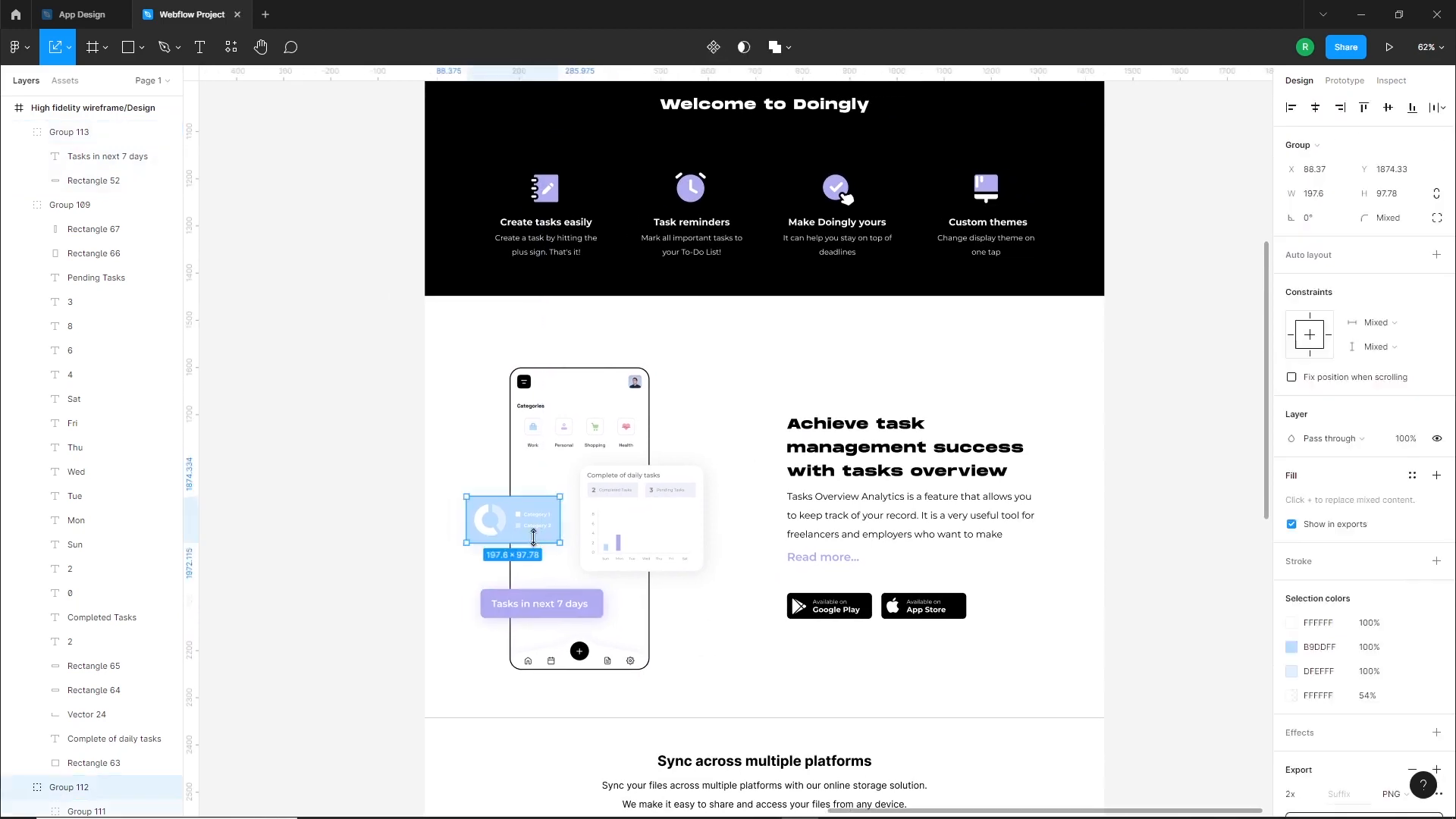
pyautogui.keyDown('shift'); pyautogui.click(613, 534); pyautogui.keyUp('shift')
pyautogui.moveTo(613, 534); pyautogui.dragTo(627, 534)
pyautogui.hotkey('shift', 'Right')
pyautogui.hotkey('shift', 'Right')
pyautogui.hotkey('shift', 'Left')
pyautogui.hotkey('shift', 'Left')
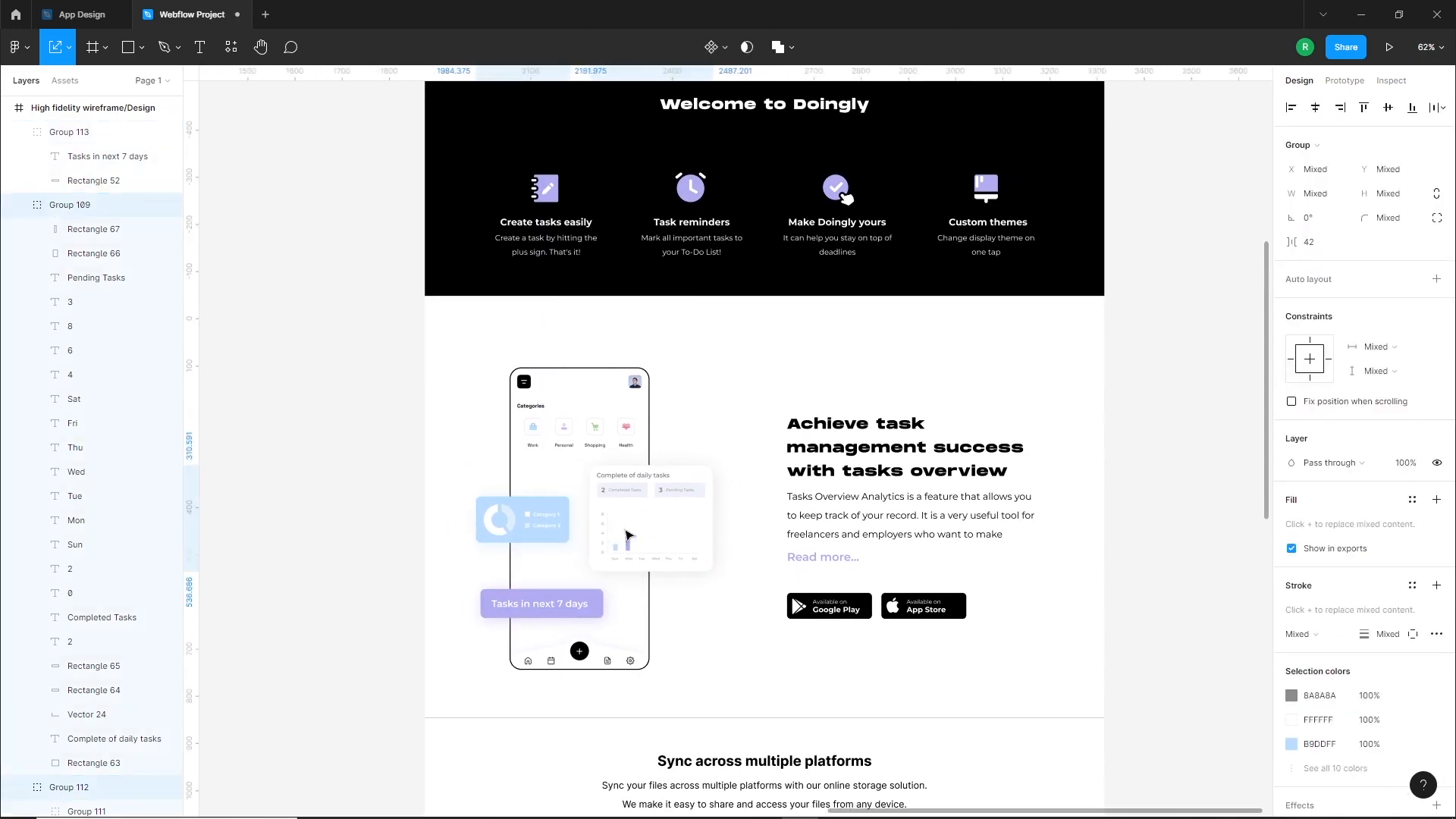
# Show the page frame's 5-column layout grid
pyautogui.click(750, 623)
pyautogui.moveTo(753, 622); pyautogui.dragTo(693, 622)
pyautogui.click(675, 625)
pyautogui.click(1414, 341)
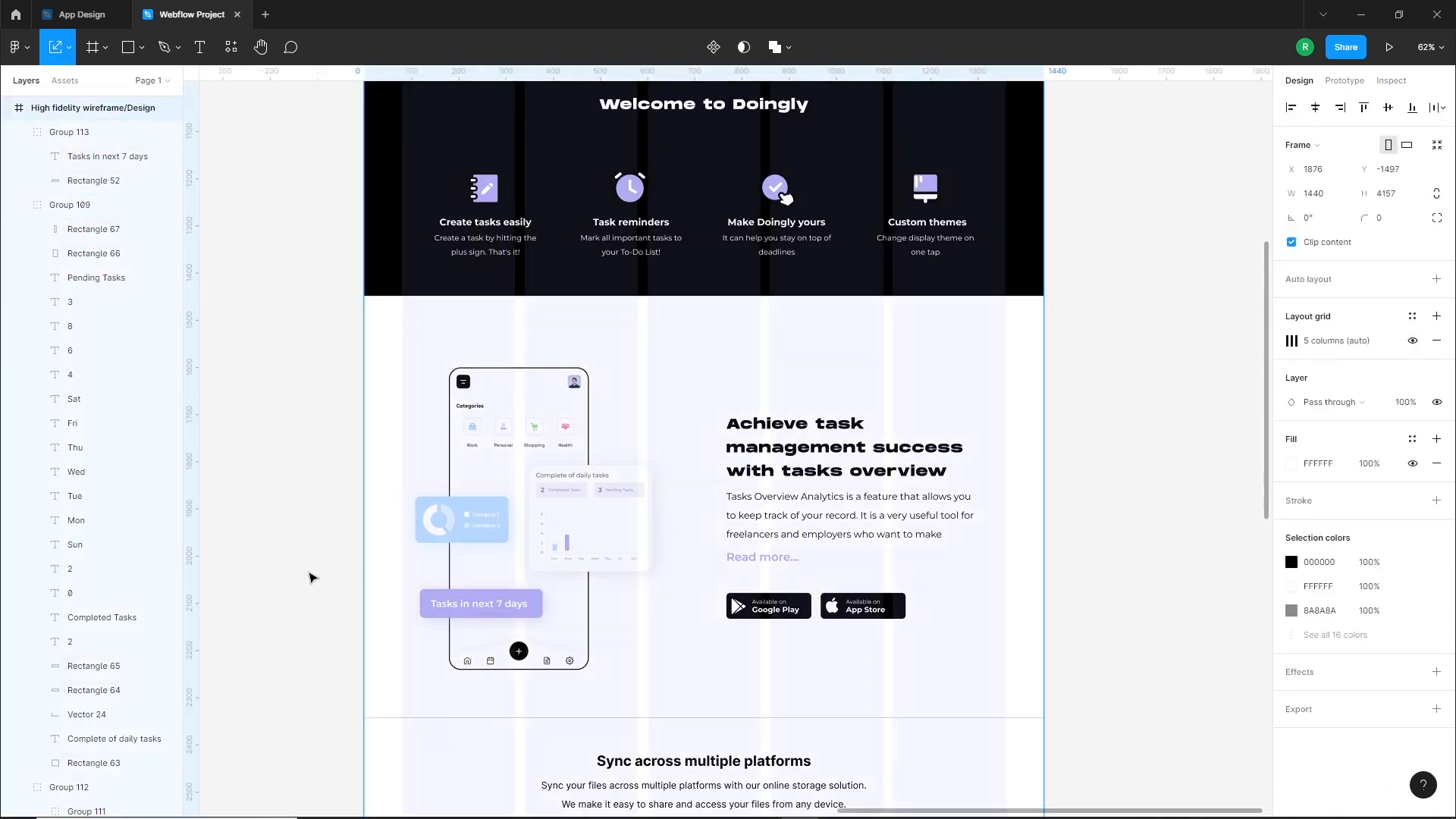
pyautogui.scroll(2, 334, 538)
# Move the tasks overview heading, paragraph, link and store badges slightly left to fit the column grid
pyautogui.moveTo(393, 366); pyautogui.dragTo(656, 647)
pyautogui.moveTo(674, 548); pyautogui.dragTo(673, 547)
pyautogui.moveTo(753, 361); pyautogui.dragTo(998, 644)
pyautogui.hotkey('shift', 'Left')
pyautogui.hotkey('shift', 'Left')
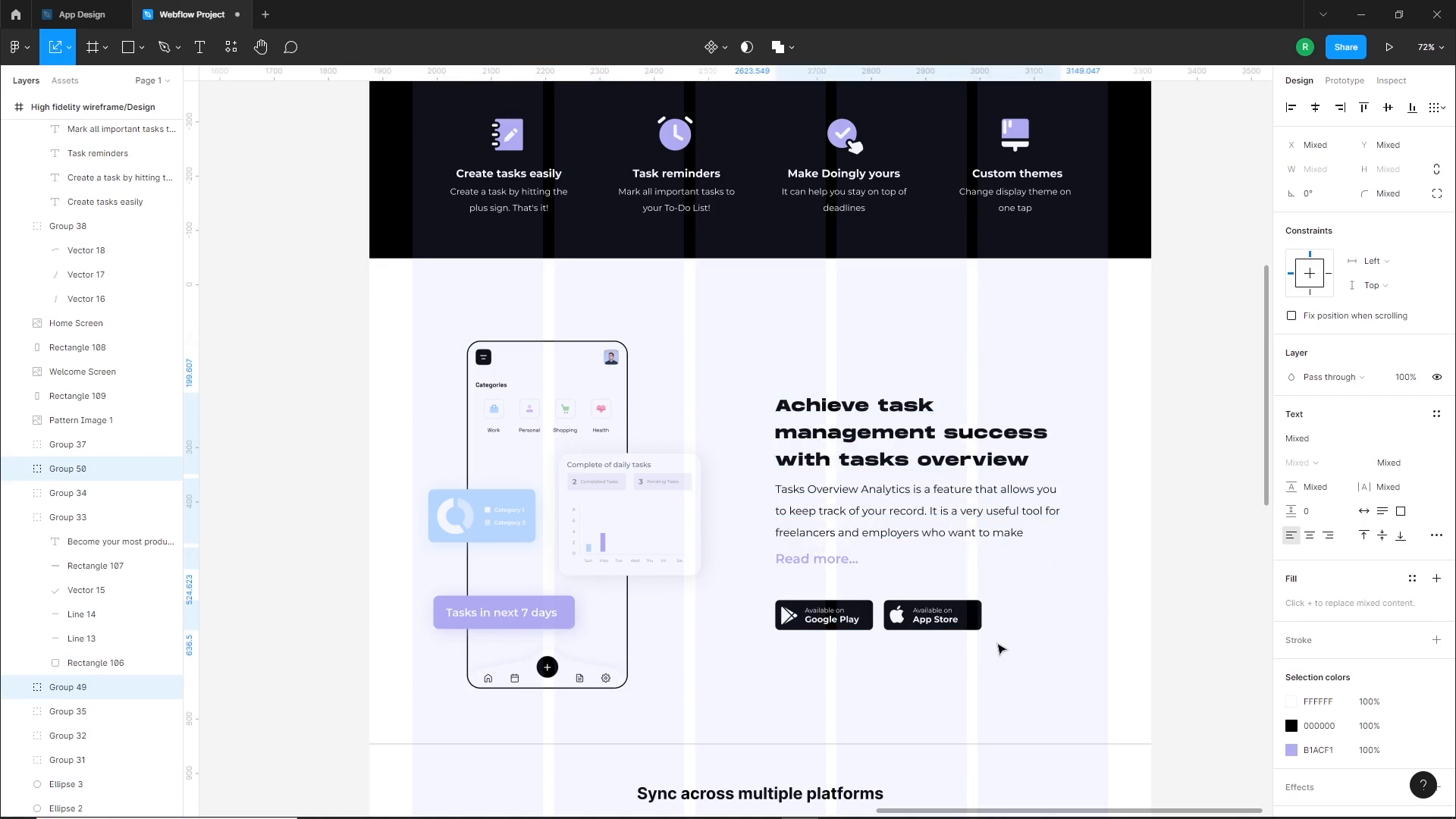
pyautogui.press('Right')
pyautogui.press('Right')
pyautogui.press('Right')
pyautogui.press('Right')
pyautogui.press('Right')
pyautogui.press('Right')
pyautogui.press('Right')
pyautogui.press('Right')
pyautogui.press('Right')
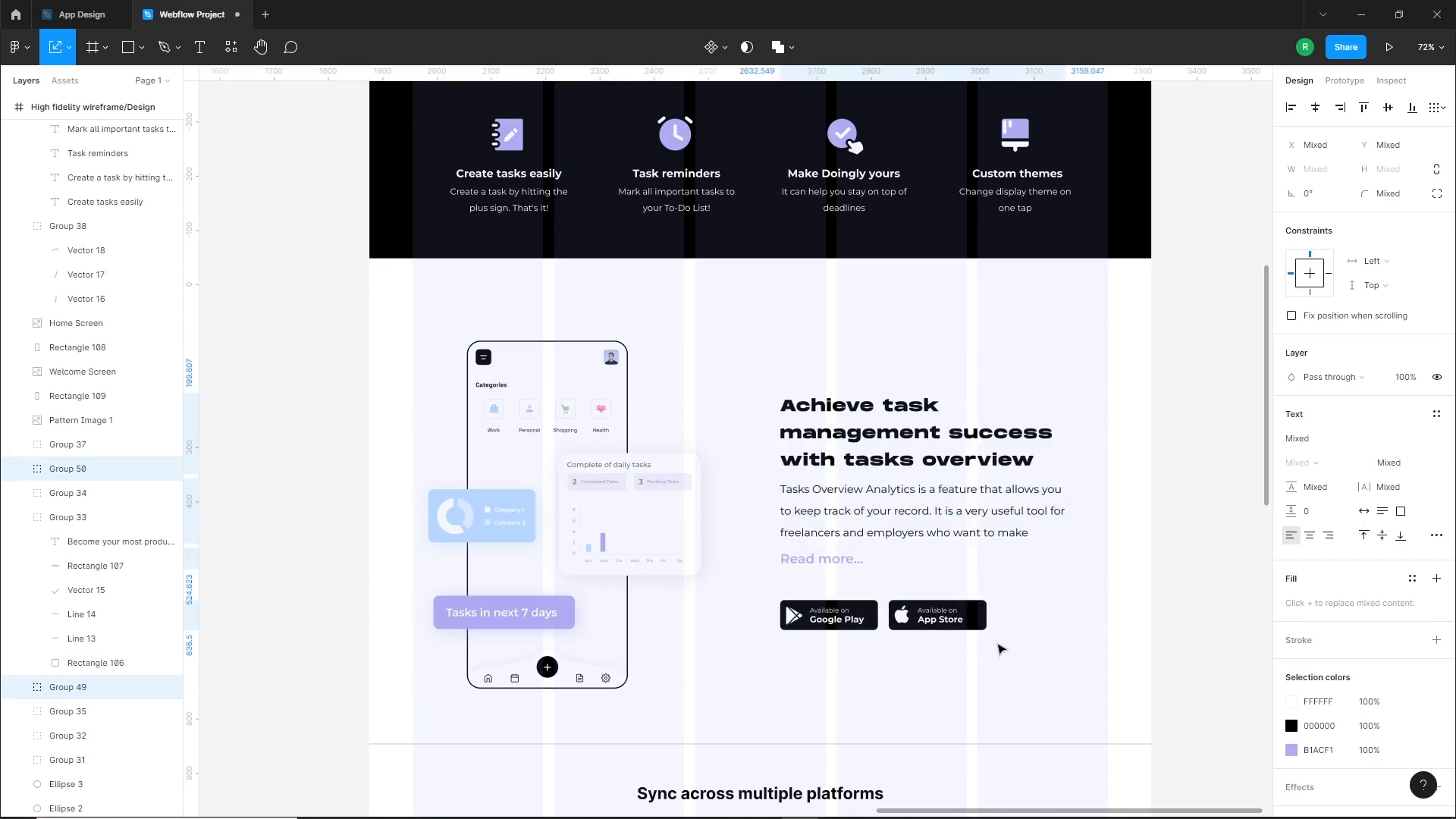
# Hide the page frame's 5-column layout grid
pyautogui.click(781, 675)
pyautogui.scroll(-3, 771, 679)
pyautogui.click(768, 686)
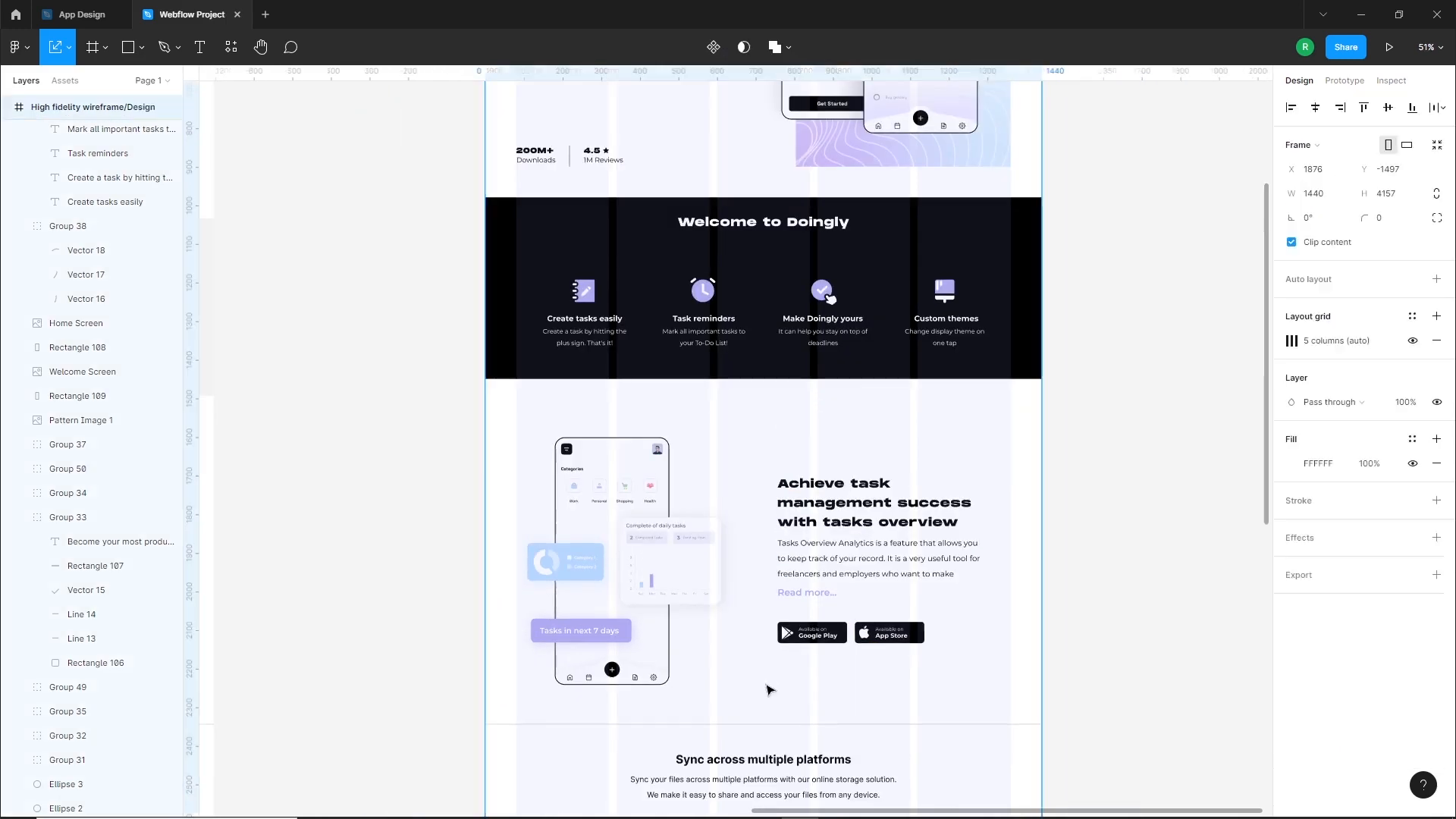
pyautogui.click(1413, 341)
pyautogui.click(1057, 651)
pyautogui.moveTo(893, 721); pyautogui.dragTo(901, 634)
# Draw a rectangle about 26 × 8 inside the analytics phone's top edge and fill it with black 000000
pyautogui.scroll(3, 798, 433)
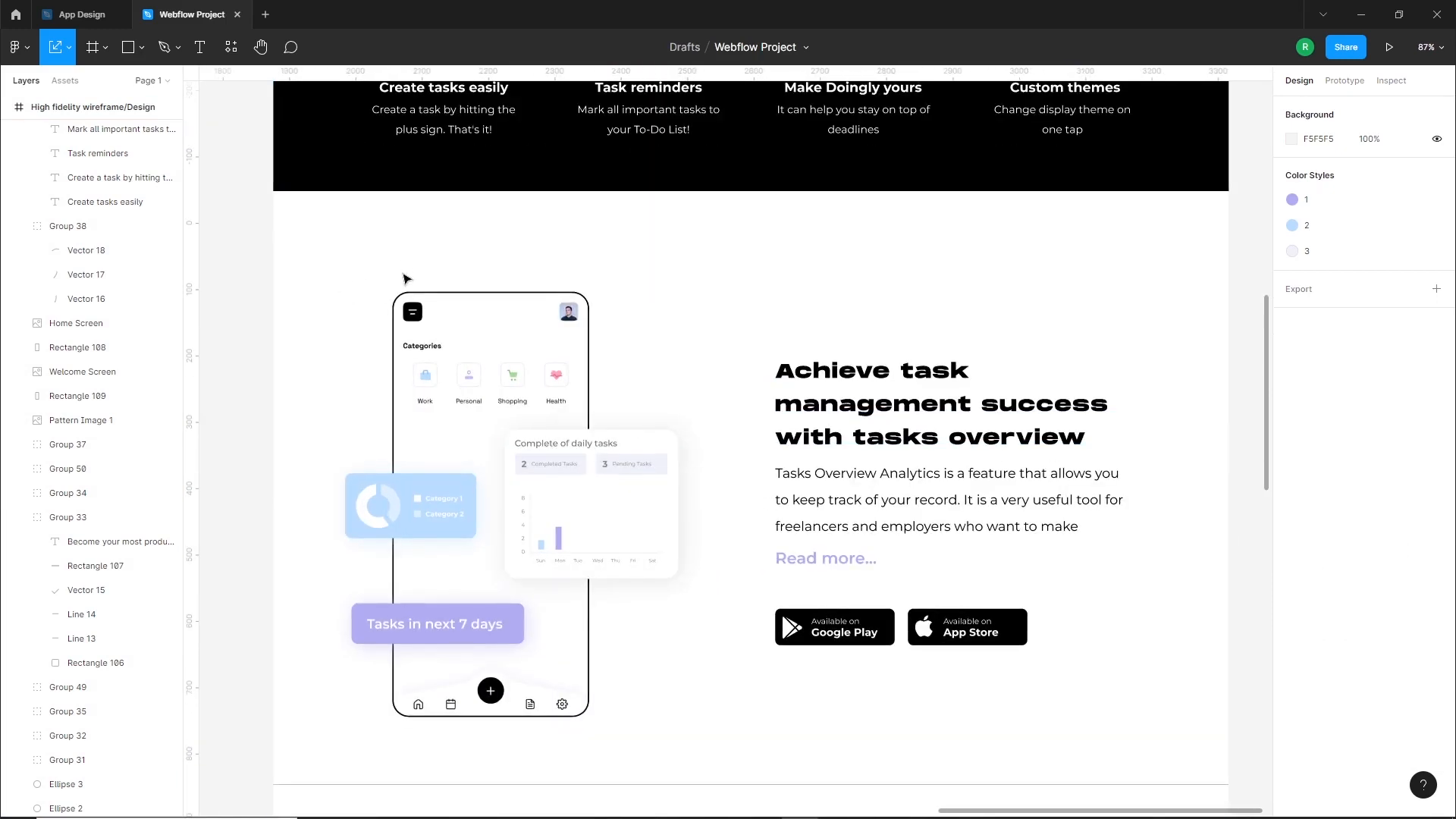
pyautogui.scroll(5, 531, 379)
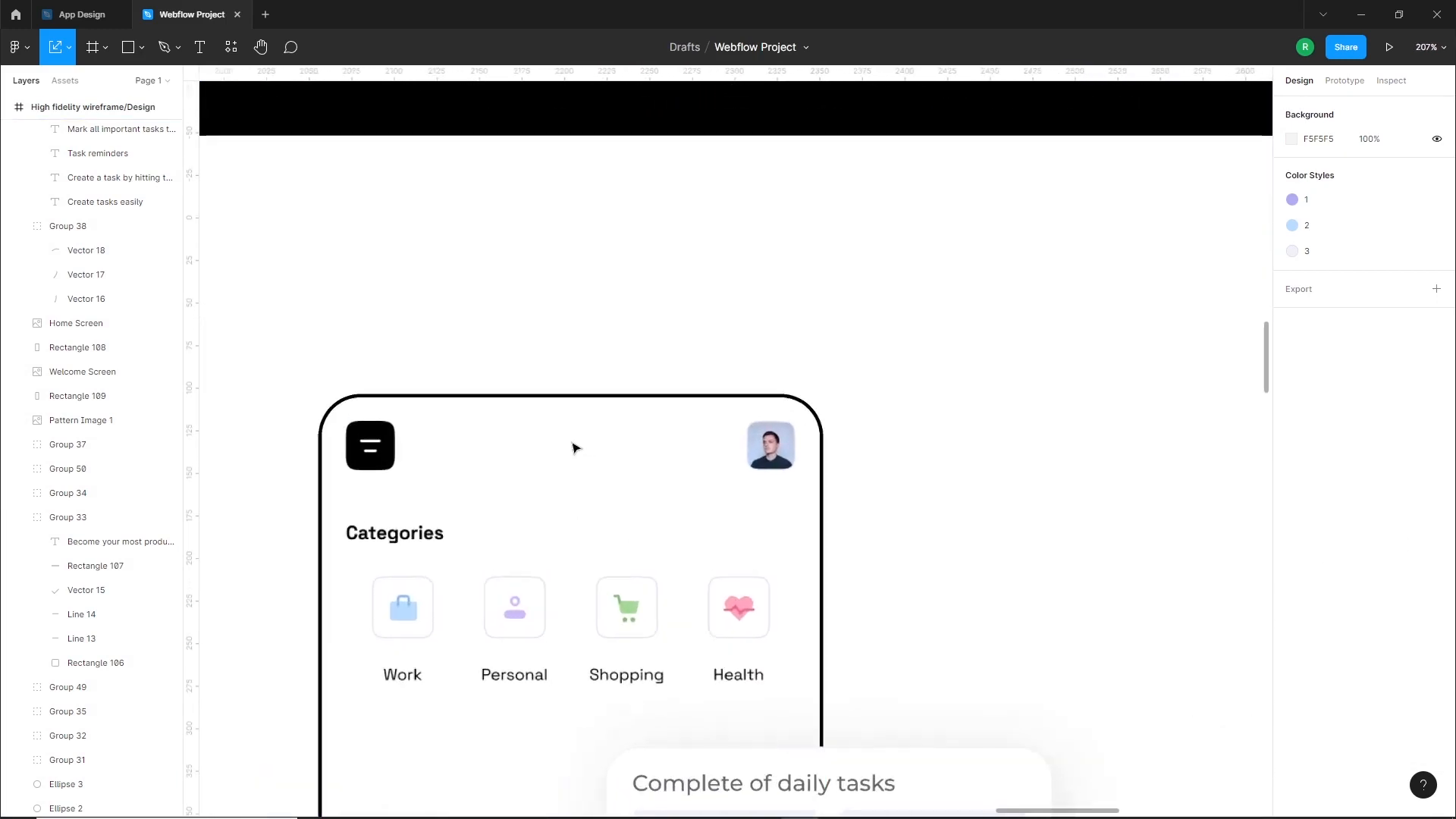
pyautogui.scroll(1, 574, 447)
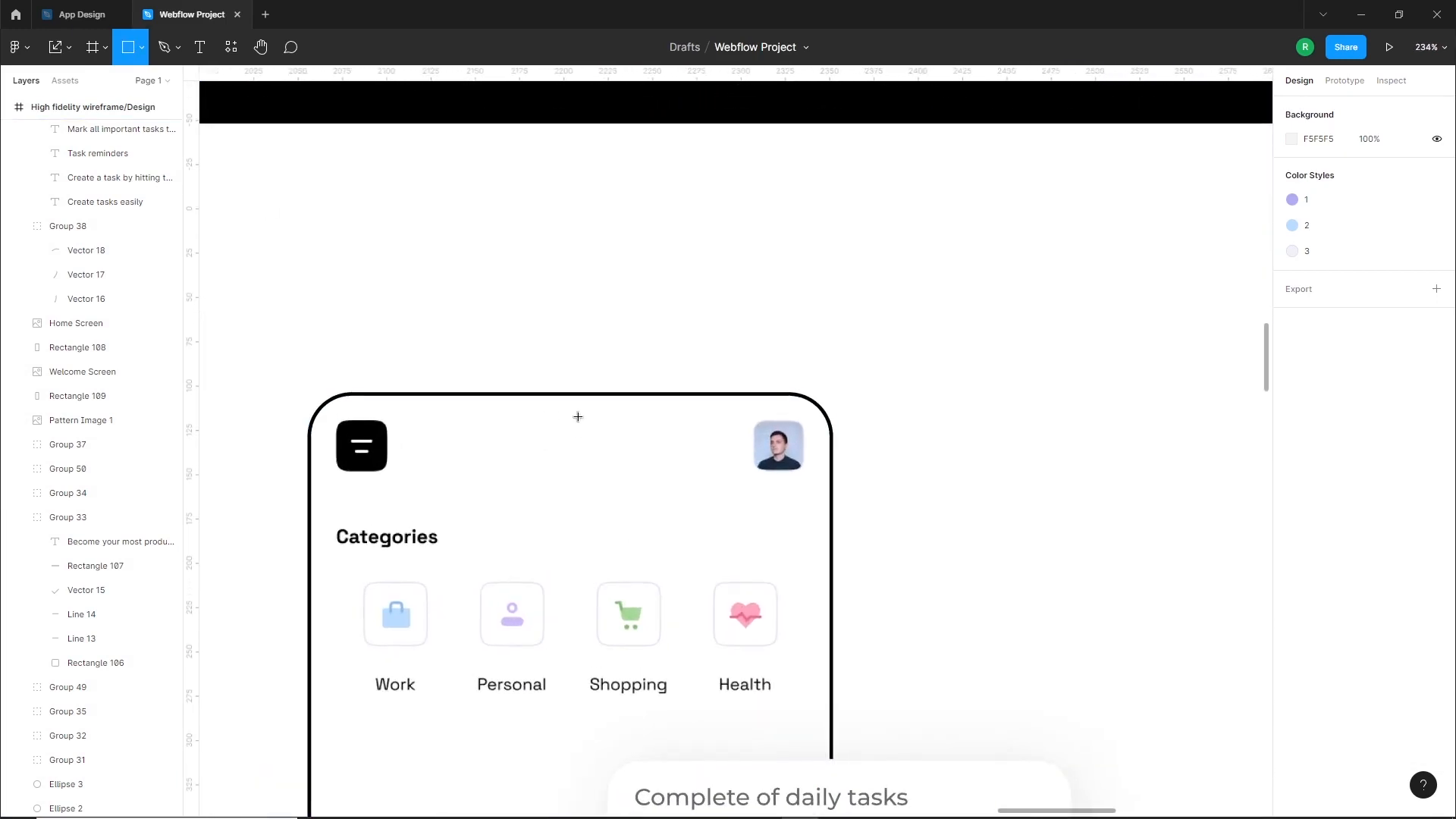
pyautogui.moveTo(578, 417); pyautogui.dragTo(622, 431)
pyautogui.scroll(3, 604, 423)
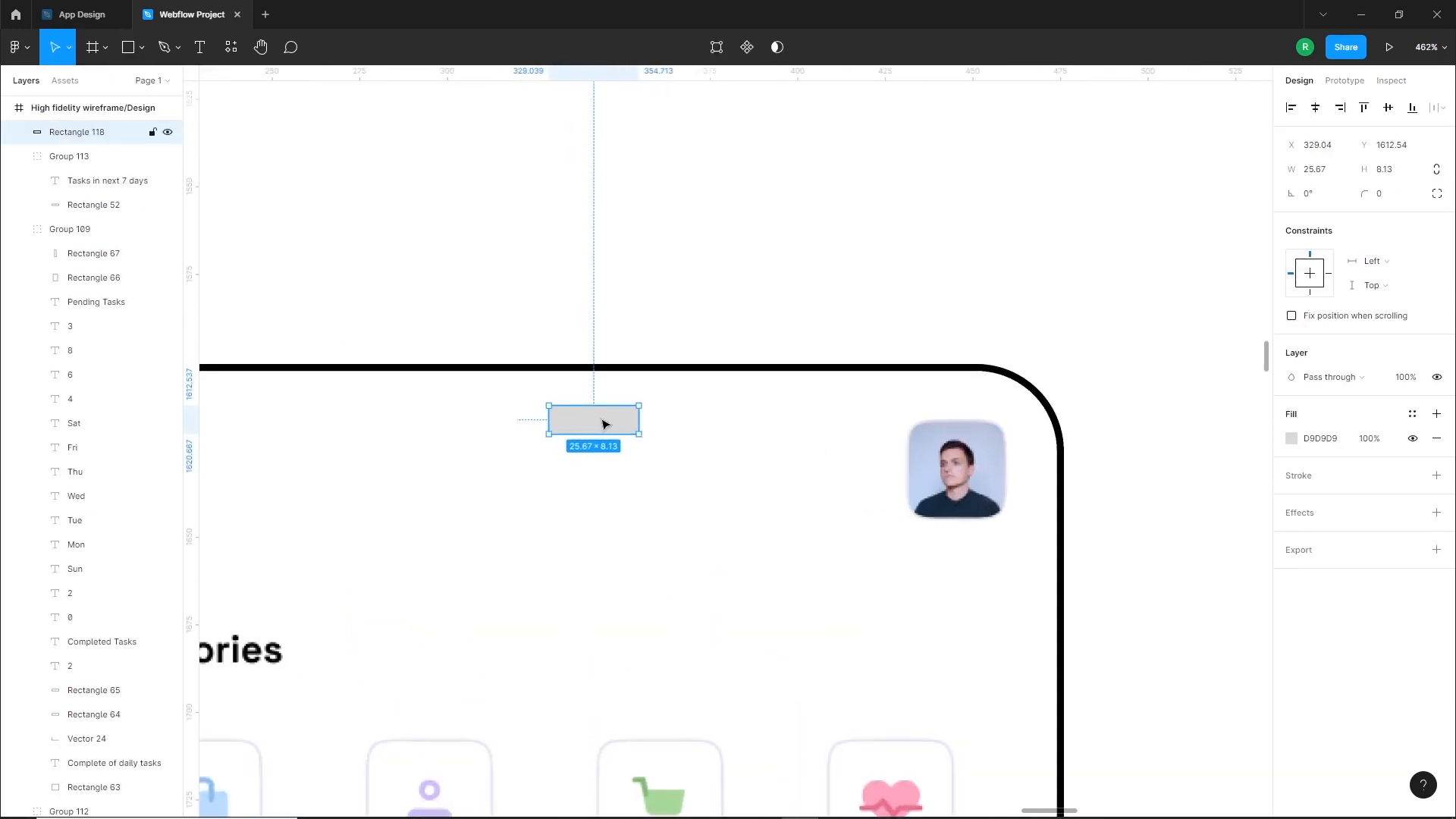
pyautogui.click(1293, 441)
pyautogui.moveTo(1154, 462); pyautogui.dragTo(1092, 618)
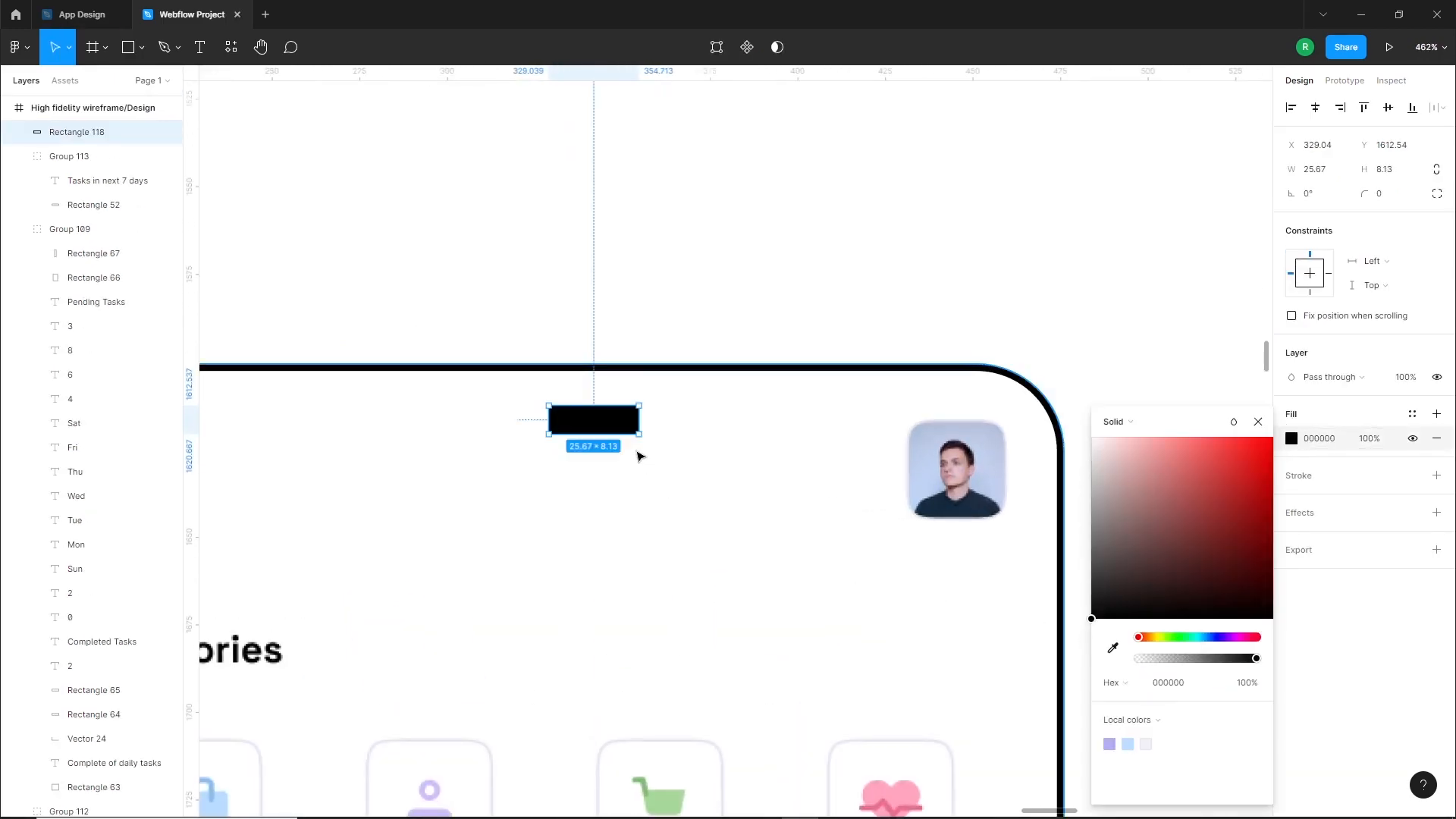
# Round the black rectangle fully into a pill and shrink it to about 24 × 7
pyautogui.scroll(3, 547, 412)
pyautogui.scroll(4, 548, 412)
pyautogui.moveTo(575, 417); pyautogui.dragTo(637, 498)
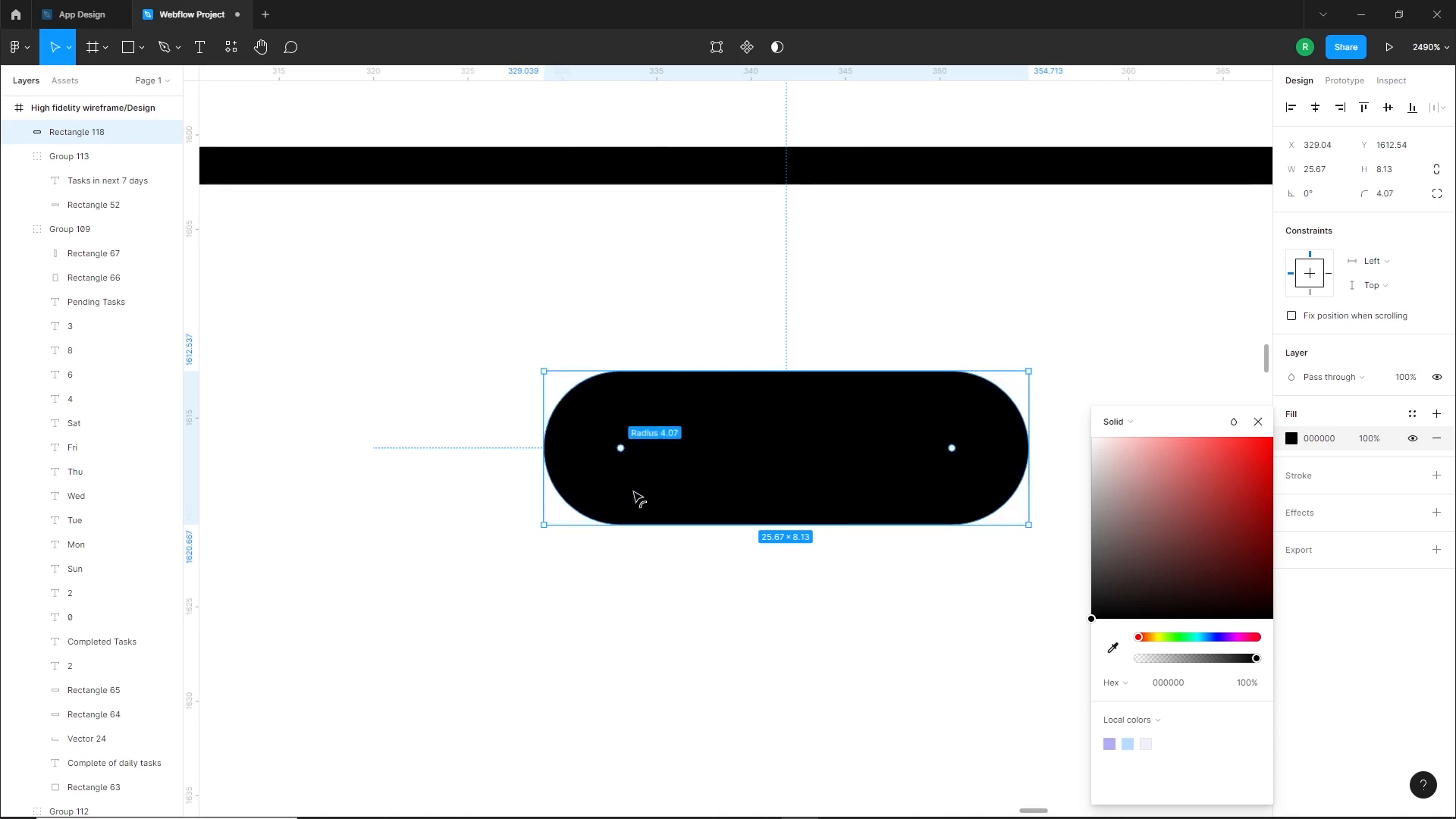
pyautogui.scroll(-2, 721, 464)
pyautogui.moveTo(867, 453); pyautogui.dragTo(811, 431)
pyautogui.scroll(-3, 811, 431)
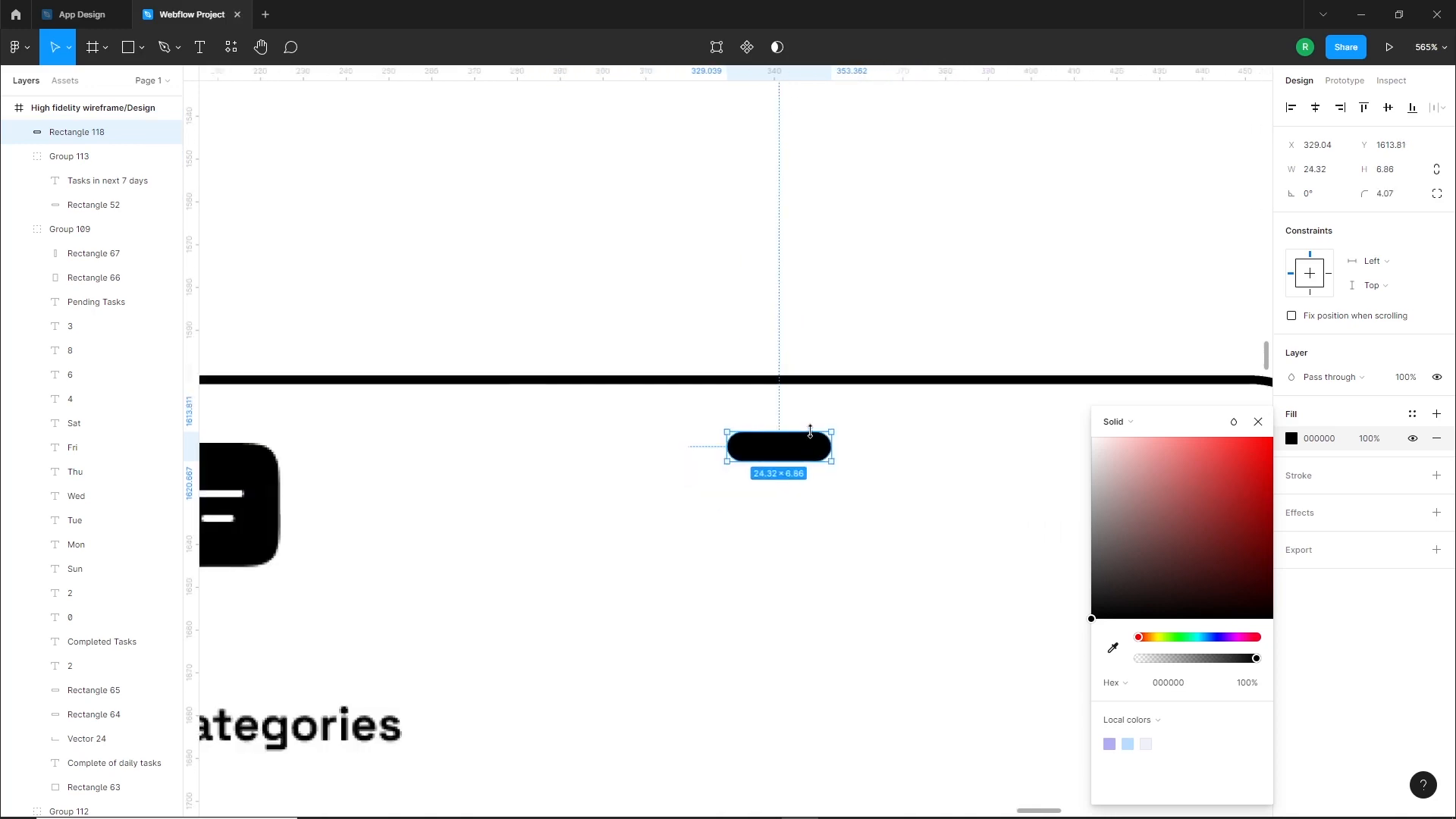
# Move the black pill slightly up and right, just under the middle of the phone's top edge
pyautogui.click(797, 358)
pyautogui.moveTo(804, 449); pyautogui.dragTo(813, 447)
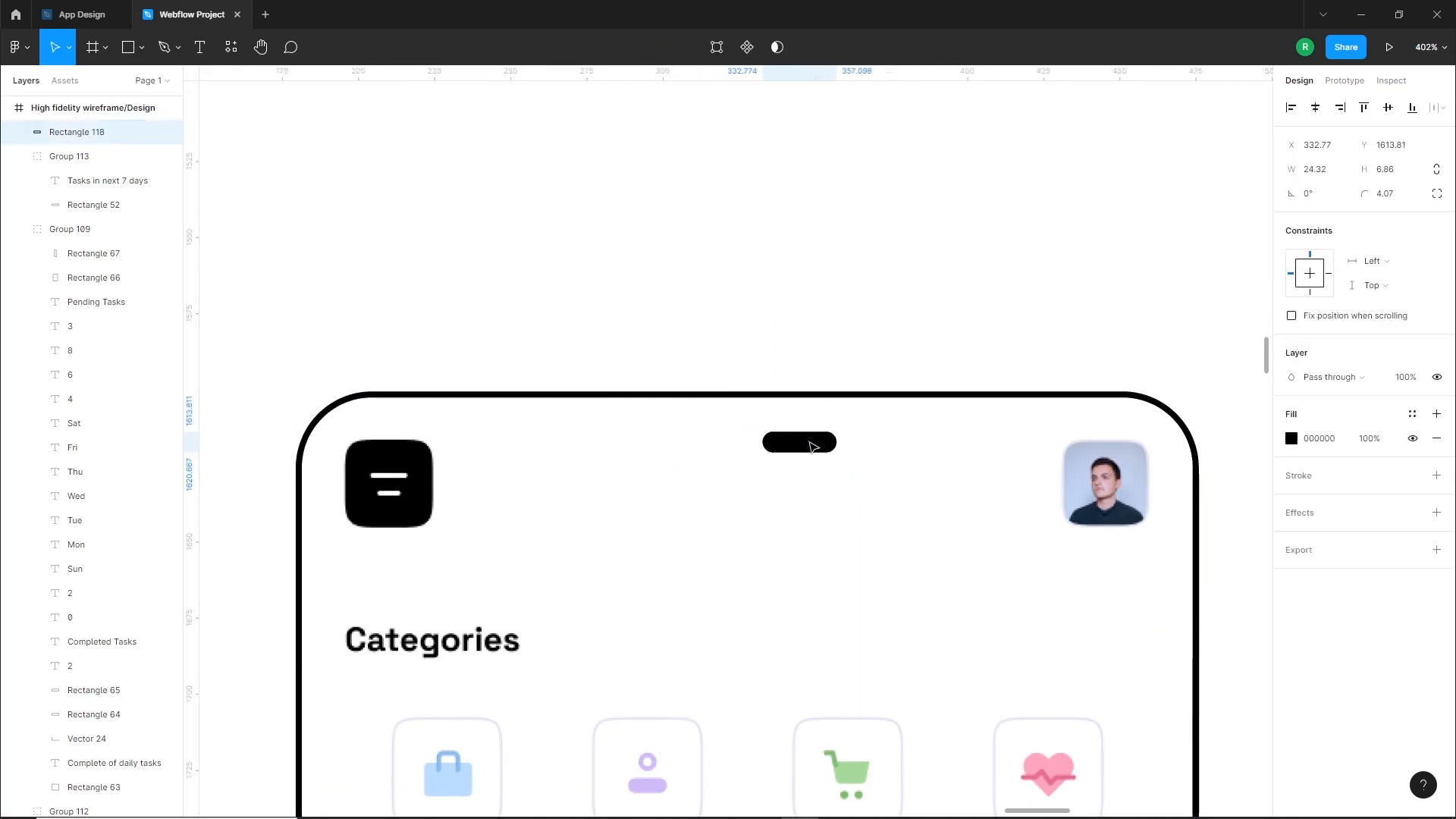
pyautogui.click(513, 297)
# Draw a circle beside the black pill's left end and size it to about 6.9 × 6.9, matching the pill's height
pyautogui.click(142, 47)
pyautogui.click(76, 138)
pyautogui.scroll(4, 848, 460)
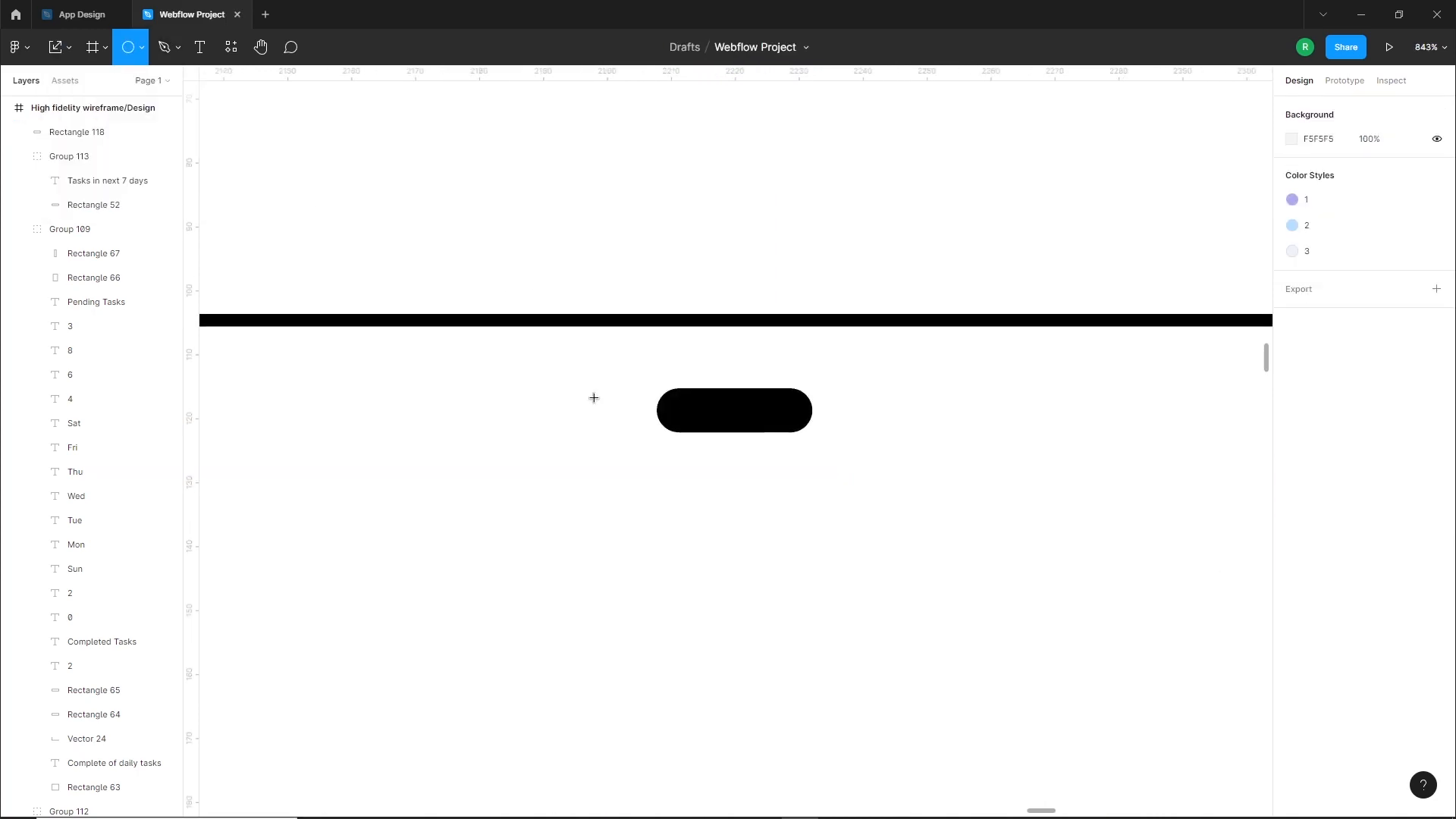
pyautogui.moveTo(624, 410); pyautogui.dragTo(650, 440)
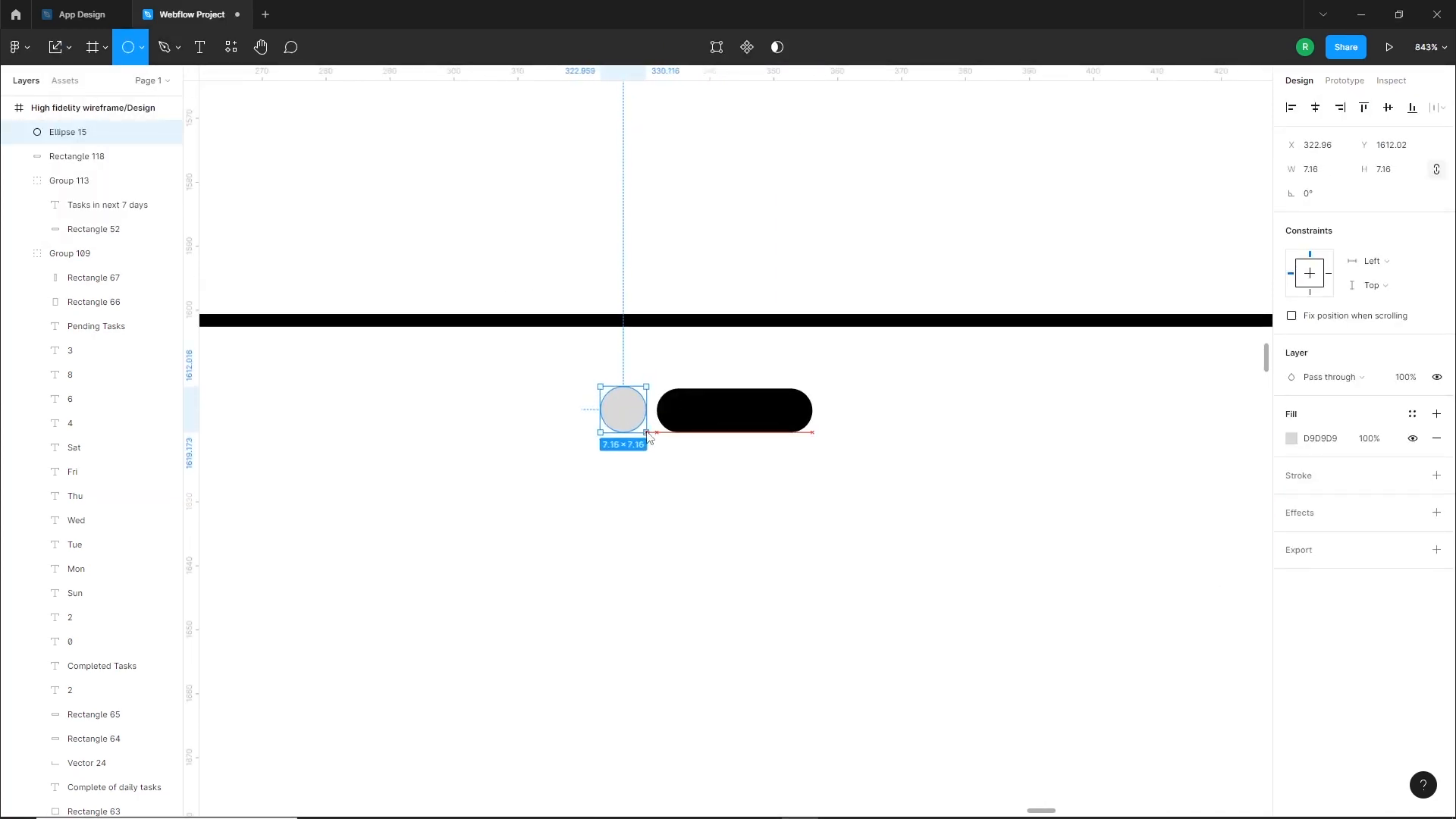
pyautogui.moveTo(631, 415); pyautogui.dragTo(616, 415)
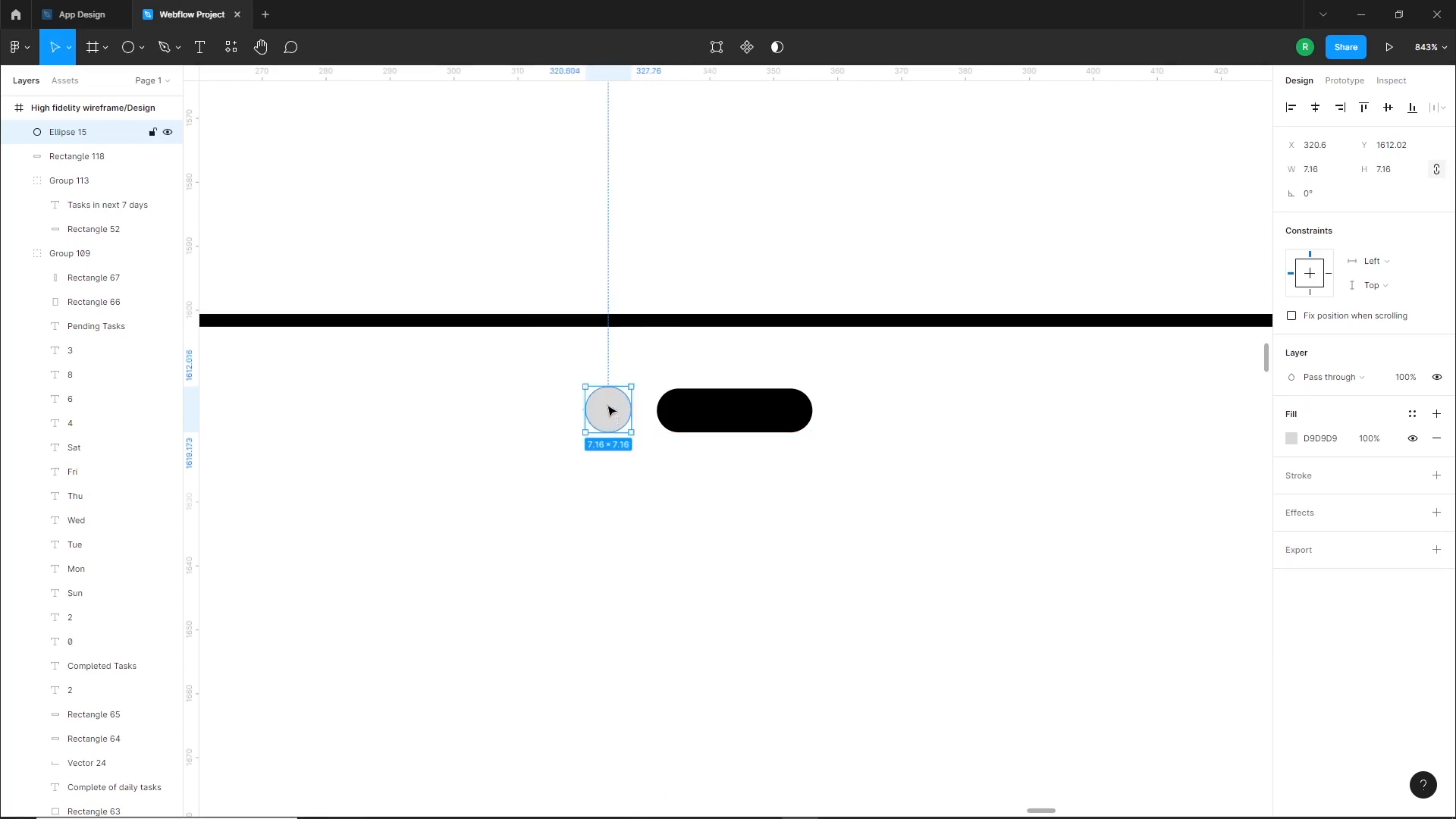
pyautogui.scroll(5, 617, 416)
pyautogui.moveTo(527, 354); pyautogui.dragTo(531, 359)
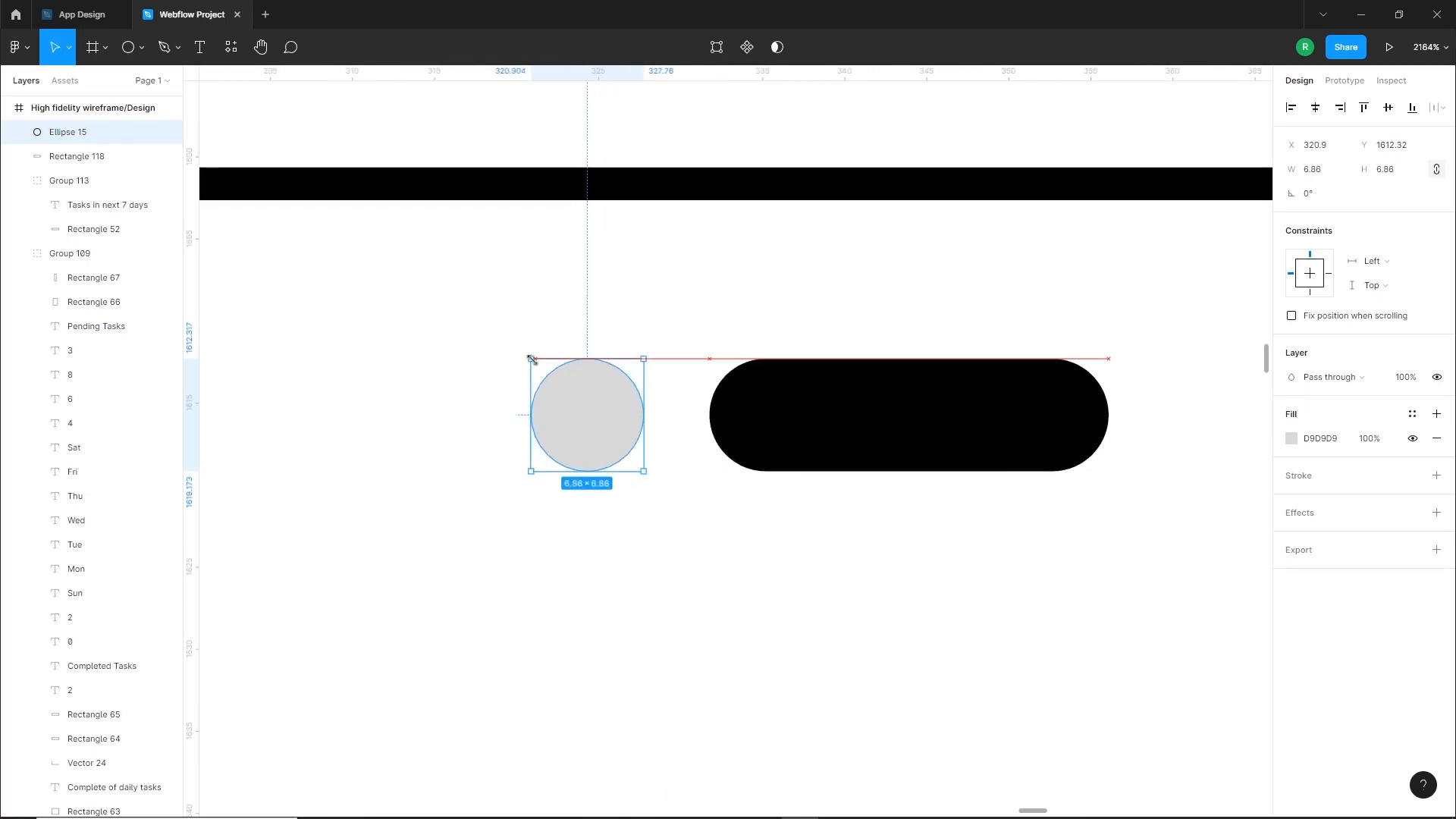
# Fill the small circle beside the pill with black 000000
pyautogui.scroll(-3, 709, 453)
pyautogui.click(1293, 438)
pyautogui.moveTo(1091, 471); pyautogui.dragTo(1059, 671)
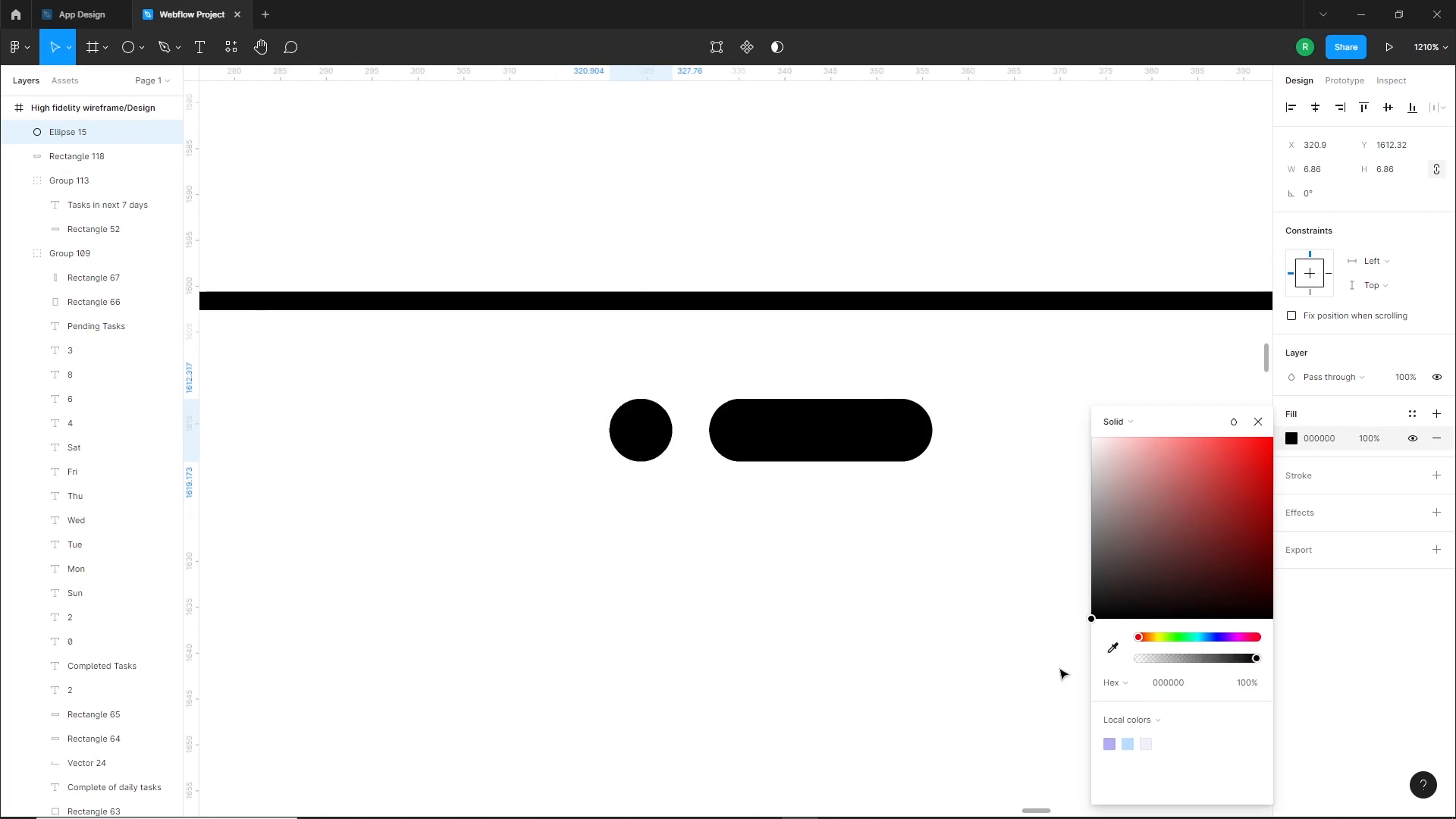
# Group the circle and pill and center the group horizontally on the analytics phone screen
pyautogui.scroll(-8, 705, 462)
pyautogui.keyDown('shift'); pyautogui.click(734, 457); pyautogui.keyUp('shift')
pyautogui.hotkey('ctrl', 'g')
pyautogui.keyDown('shift'); pyautogui.click(812, 469); pyautogui.keyUp('shift')
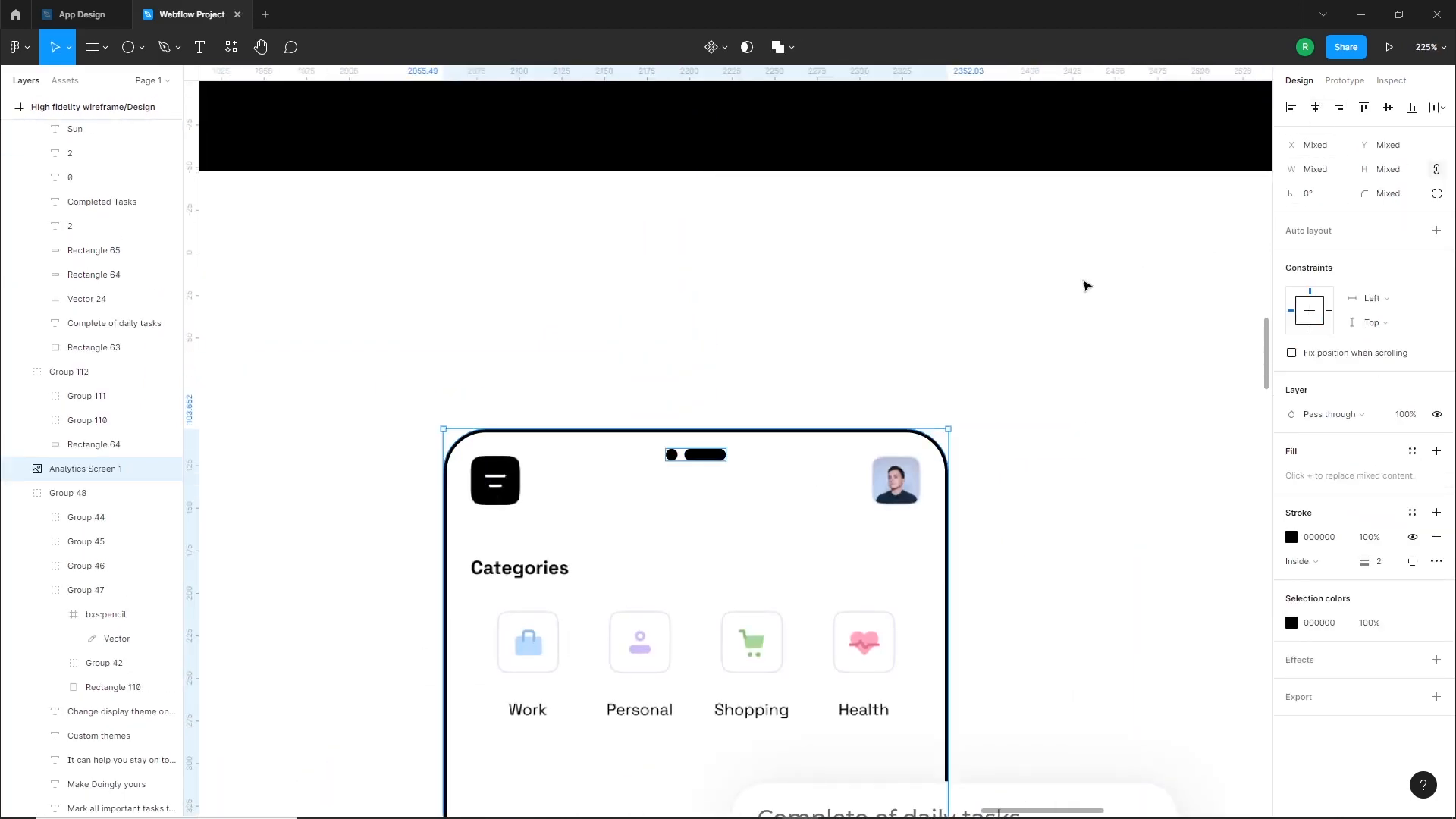
pyautogui.click(1137, 264)
# Copy the circle-and-pill camera group to the top of the home screen phone in the hero section
pyautogui.scroll(-3, 736, 421)
pyautogui.moveTo(829, 338); pyautogui.dragTo(657, 579)
pyautogui.scroll(-4, 657, 573)
pyautogui.moveTo(820, 292); pyautogui.dragTo(702, 552)
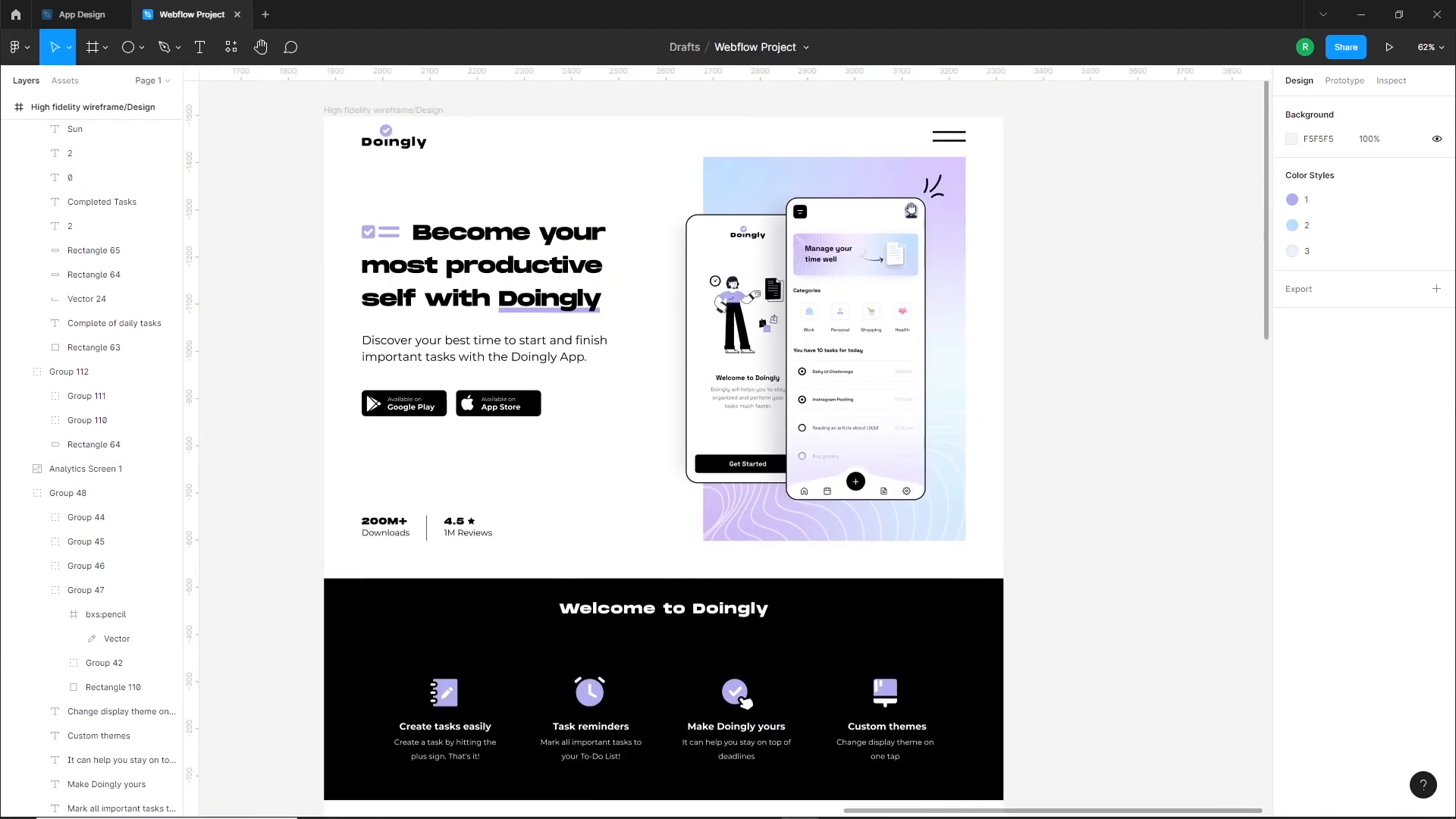
pyautogui.scroll(-4, 654, 461)
pyautogui.moveTo(474, 601); pyautogui.dragTo(991, 147)
pyautogui.moveTo(991, 148); pyautogui.dragTo(935, 378)
pyautogui.scroll(3, 853, 129)
pyautogui.click(1032, 631)
pyautogui.moveTo(1033, 639); pyautogui.dragTo(747, 187)
# Center the copied camera group horizontally on the hero's home screen phone
pyautogui.keyDown('shift'); pyautogui.click(803, 190); pyautogui.keyUp('shift')
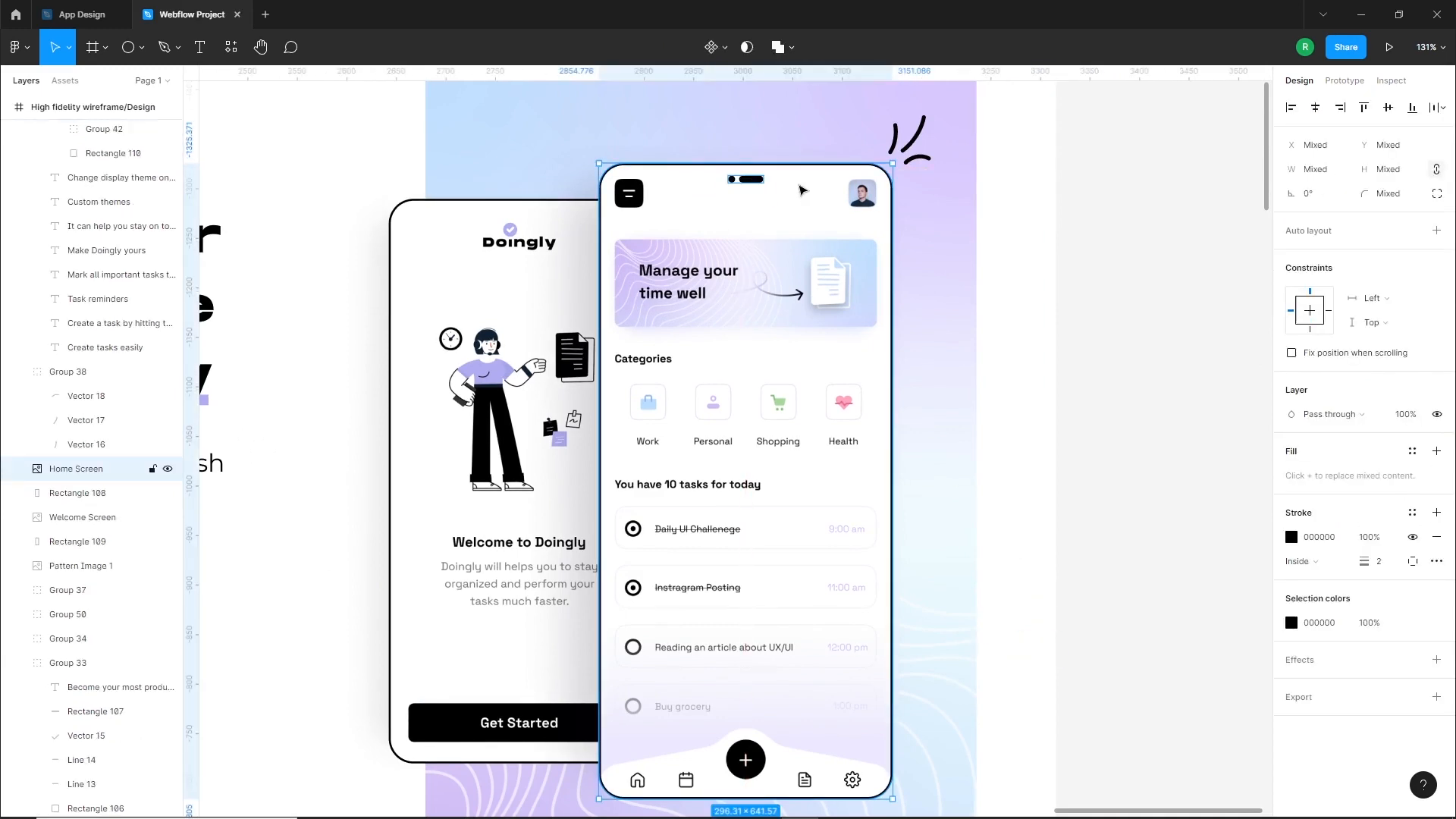
pyautogui.click(1014, 240)
pyautogui.scroll(-5, 986, 236)
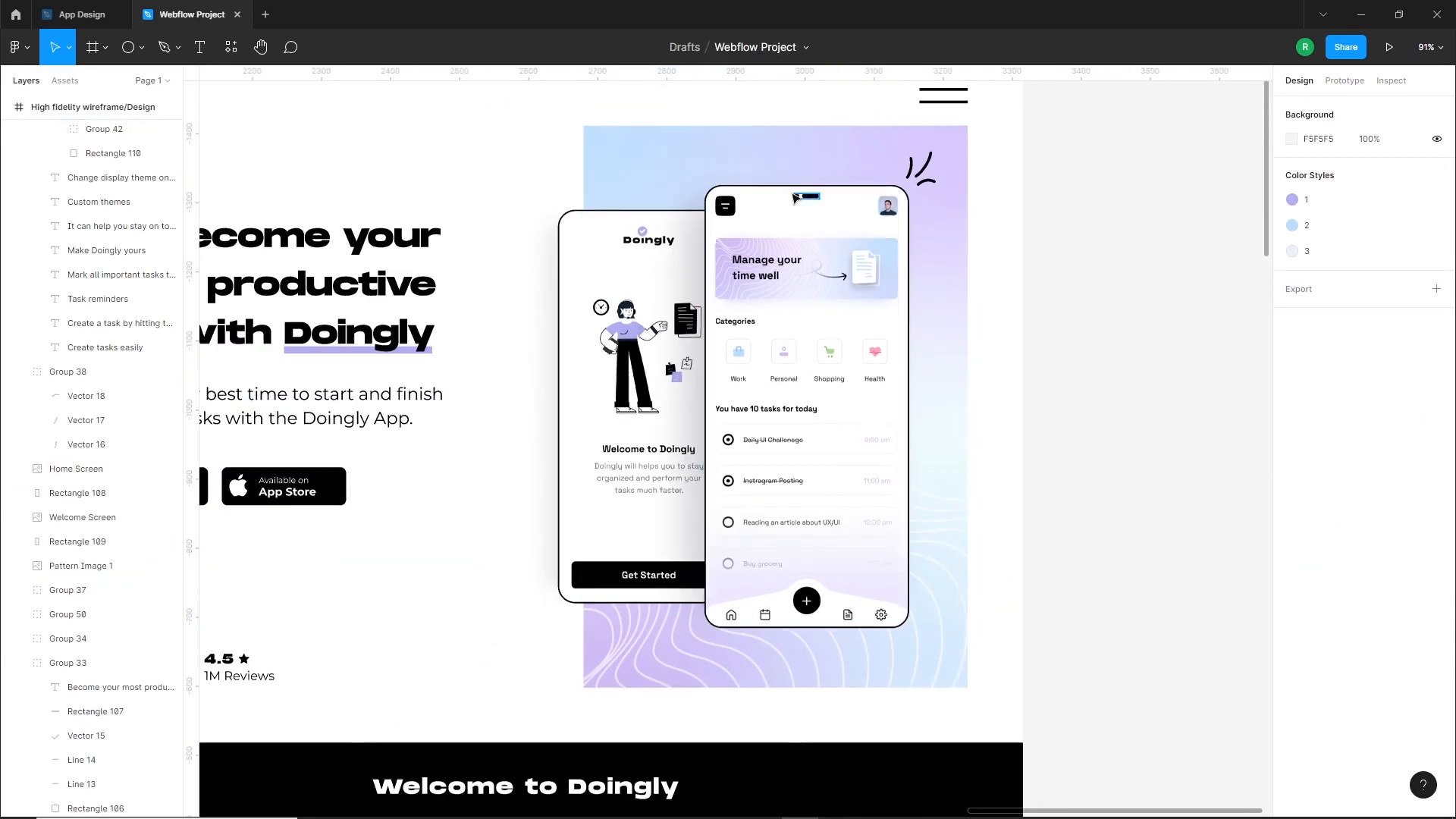
pyautogui.click(808, 198)
pyautogui.click(995, 228)
# Duplicate the hero phone's hand-drawn accent strokes and place the copy near the analytics phone's upper left corner
pyautogui.moveTo(986, 215); pyautogui.dragTo(1071, 190)
pyautogui.moveTo(1008, 155); pyautogui.dragTo(1031, 566)
pyautogui.moveTo(1052, 613)
pyautogui.mouseDown()
pyautogui.moveTo(1108, 179)
pyautogui.moveTo(995, 286)
pyautogui.moveTo(501, 542)
pyautogui.mouseUp()
pyautogui.scroll(-3, 1107, 179)
pyautogui.scroll(5, 505, 584)
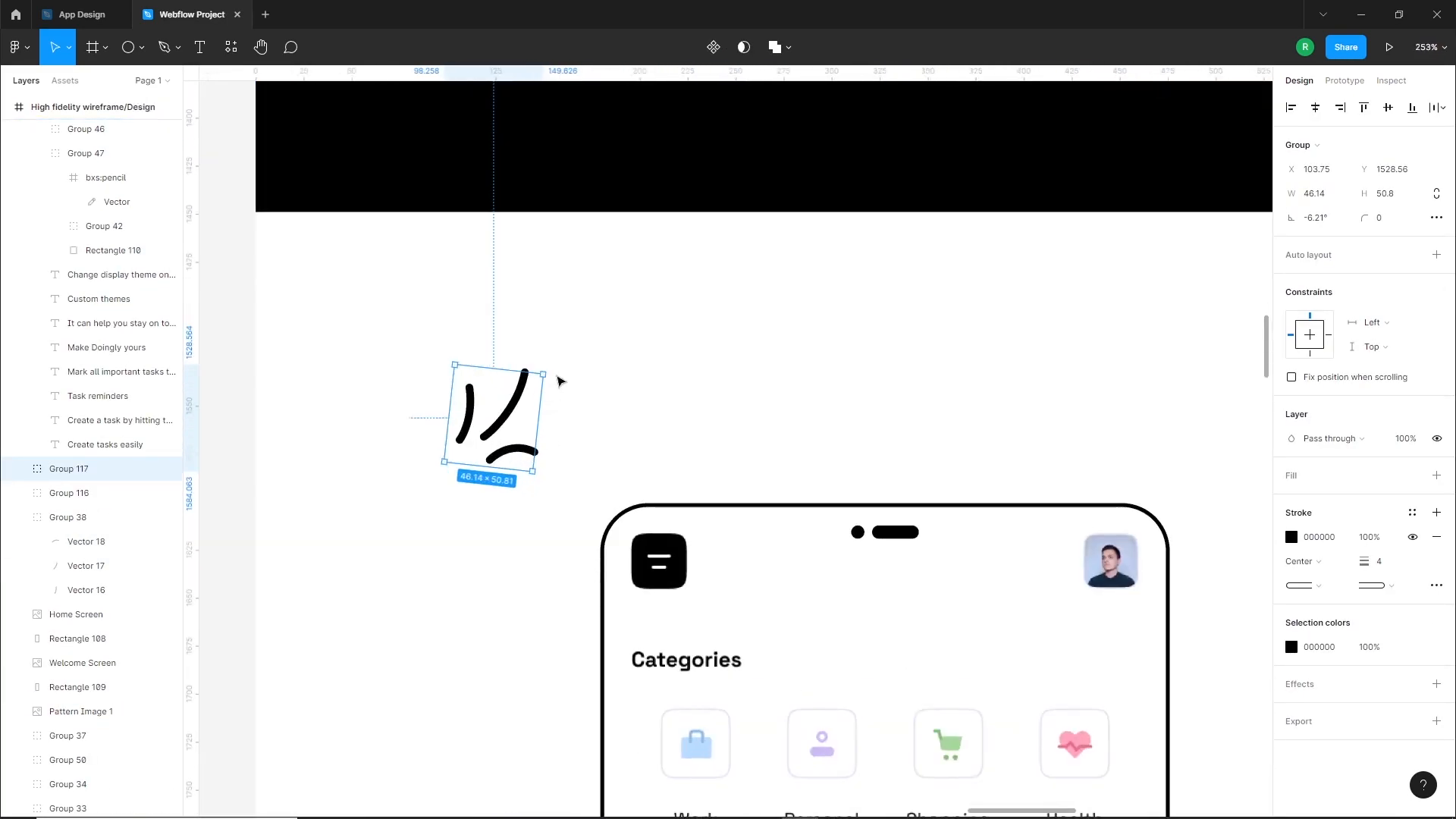
# Flip the copied accent strokes horizontally and set them just outside the analytics phone's upper left corner
pyautogui.rightClick(529, 419)
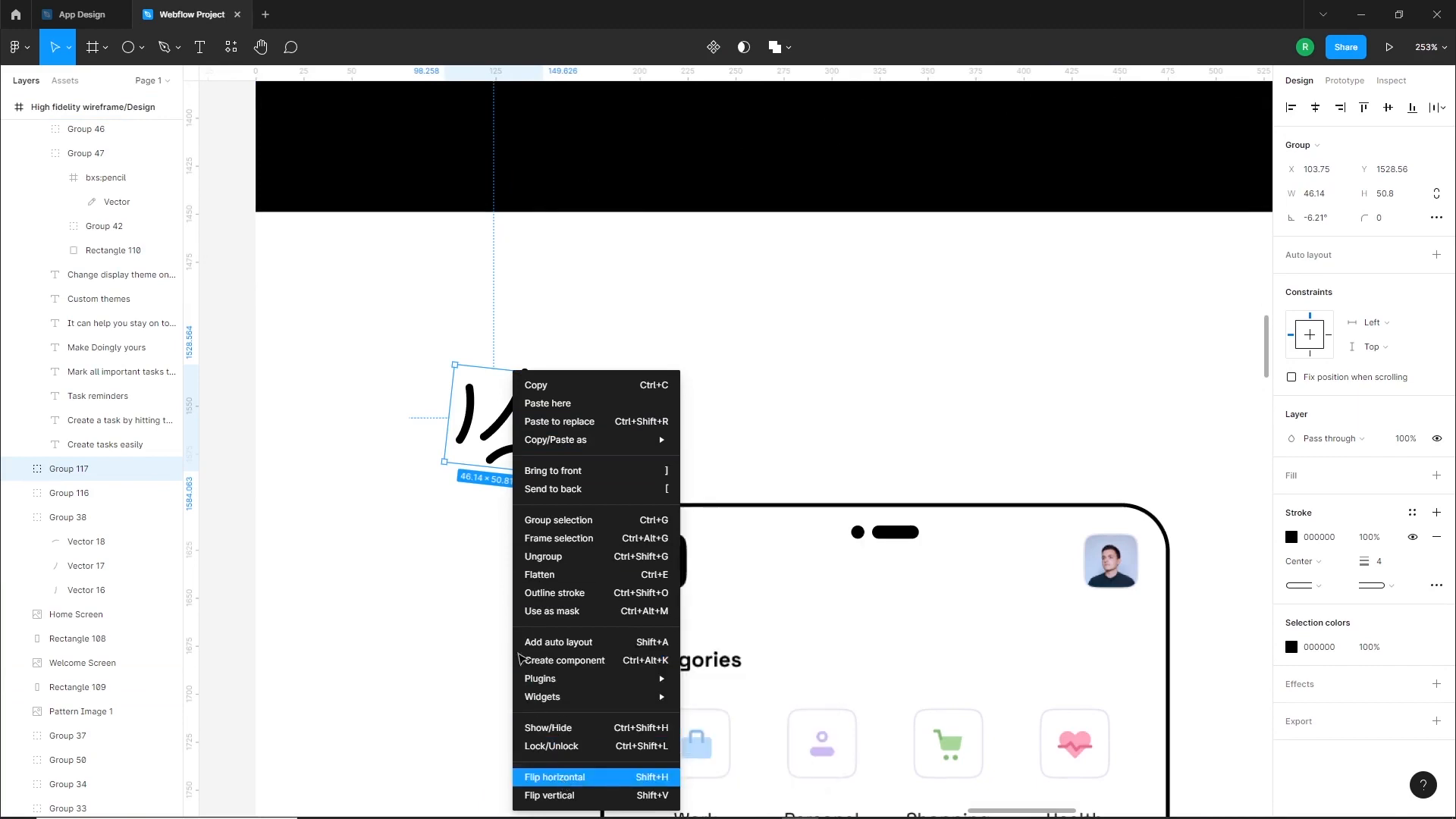
pyautogui.click(555, 777)
pyautogui.moveTo(499, 442)
pyautogui.mouseDown()
pyautogui.moveTo(575, 453)
pyautogui.moveTo(588, 483)
pyautogui.mouseUp()
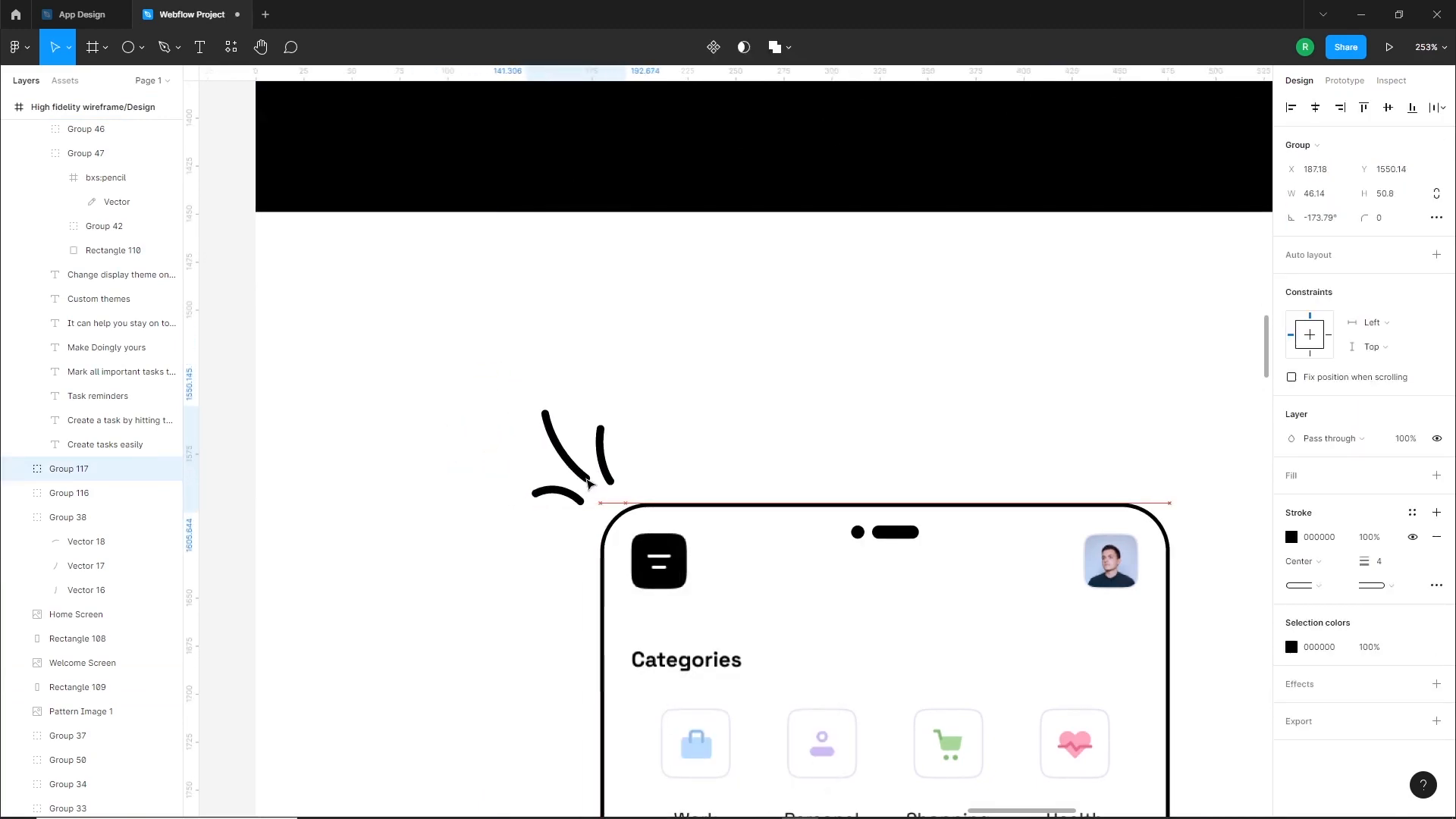
pyautogui.click(465, 456)
# Group the tasks overview section's phone visual, floating cards, accent strokes, text and store badges together
pyautogui.scroll(-5, 531, 459)
pyautogui.keyDown('ctrl'); pyautogui.click(520, 465); pyautogui.keyUp('ctrl')
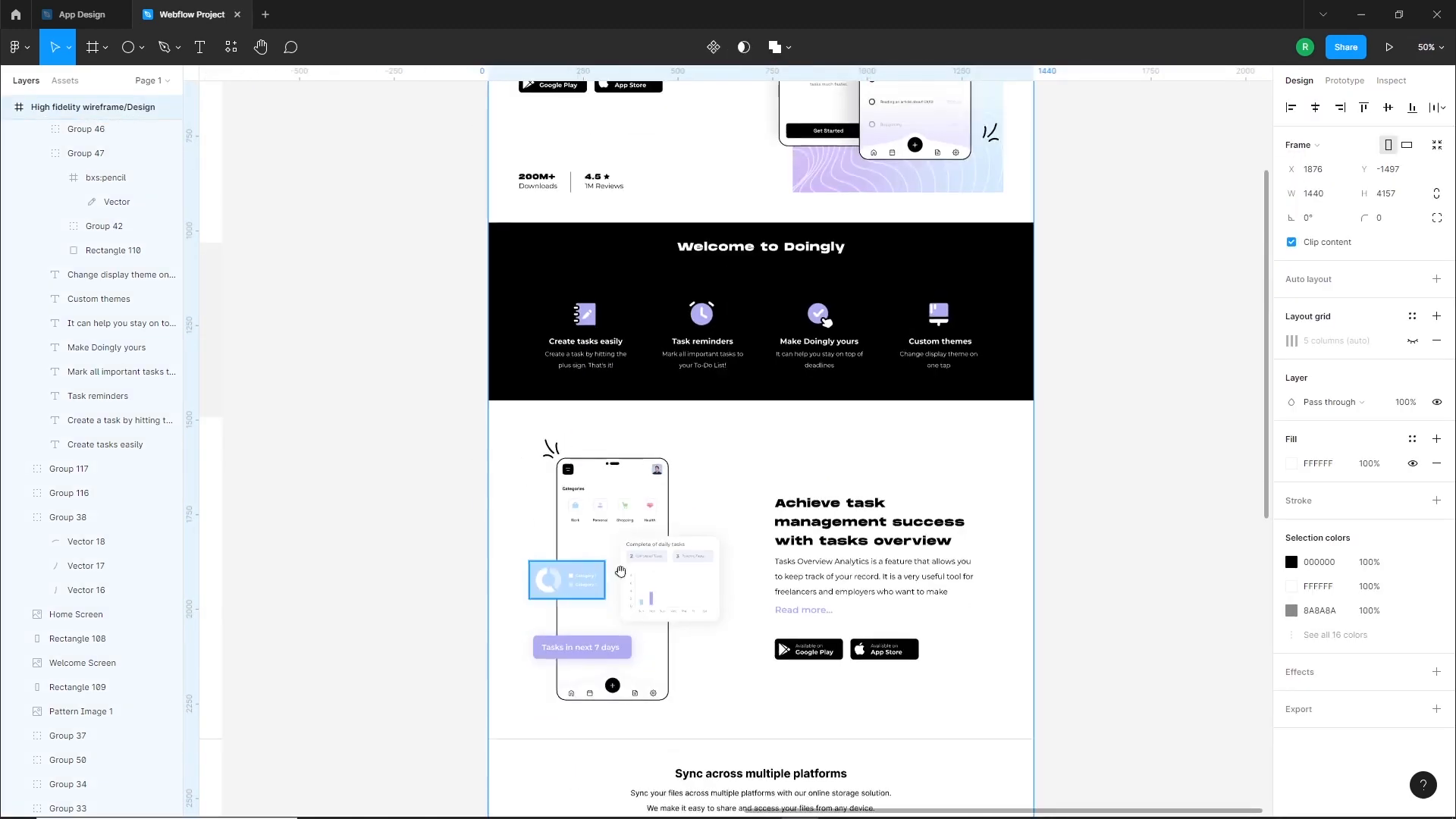
pyautogui.scroll(-3, 620, 571)
pyautogui.keyDown('ctrl'); pyautogui.scroll(5, 696, 482); pyautogui.keyUp('ctrl')
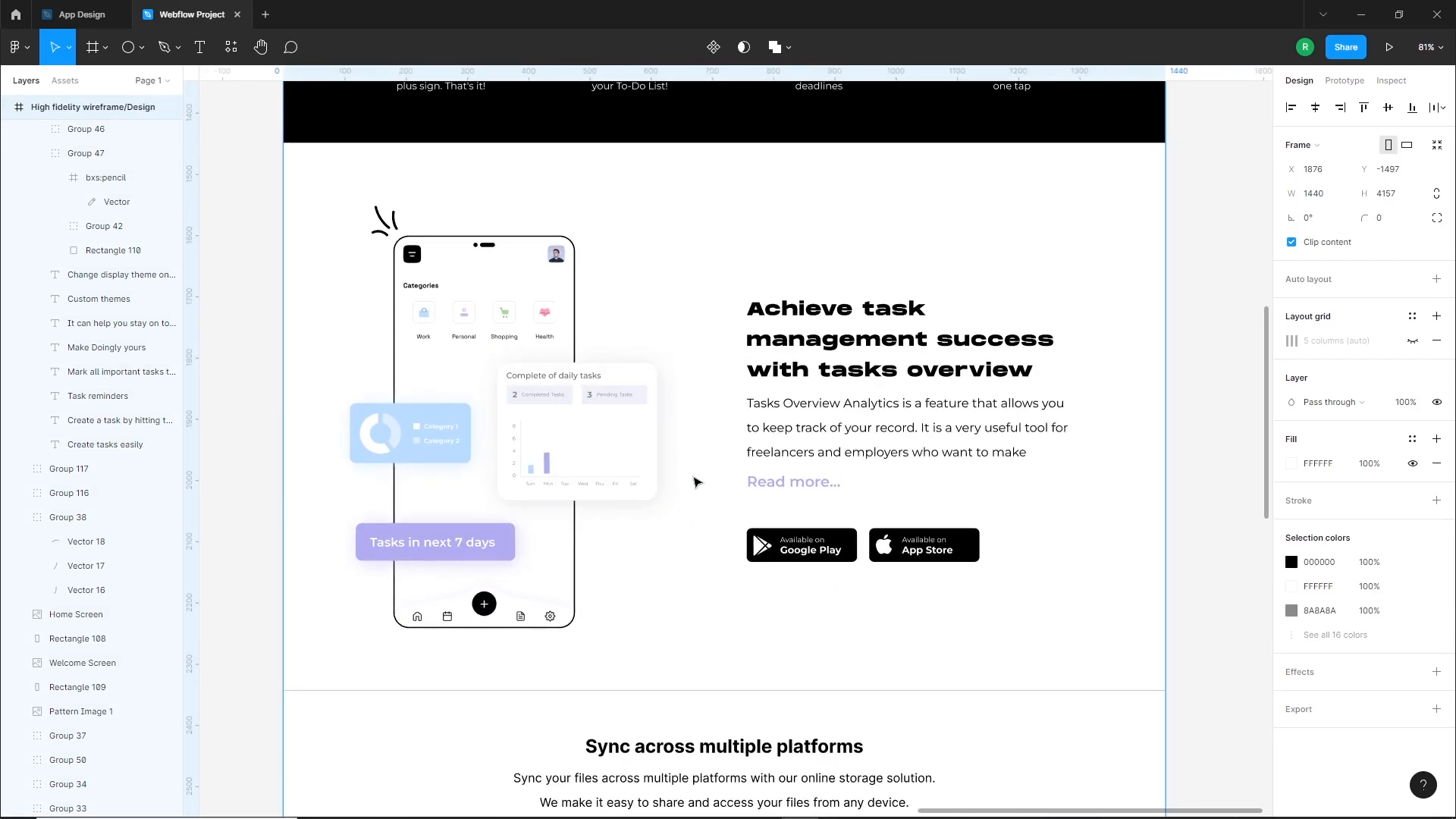
pyautogui.keyDown('ctrl'); pyautogui.scroll(-3, 698, 479); pyautogui.keyUp('ctrl')
pyautogui.moveTo(380, 279); pyautogui.dragTo(887, 570)
pyautogui.hotkey('ctrl', 'g')
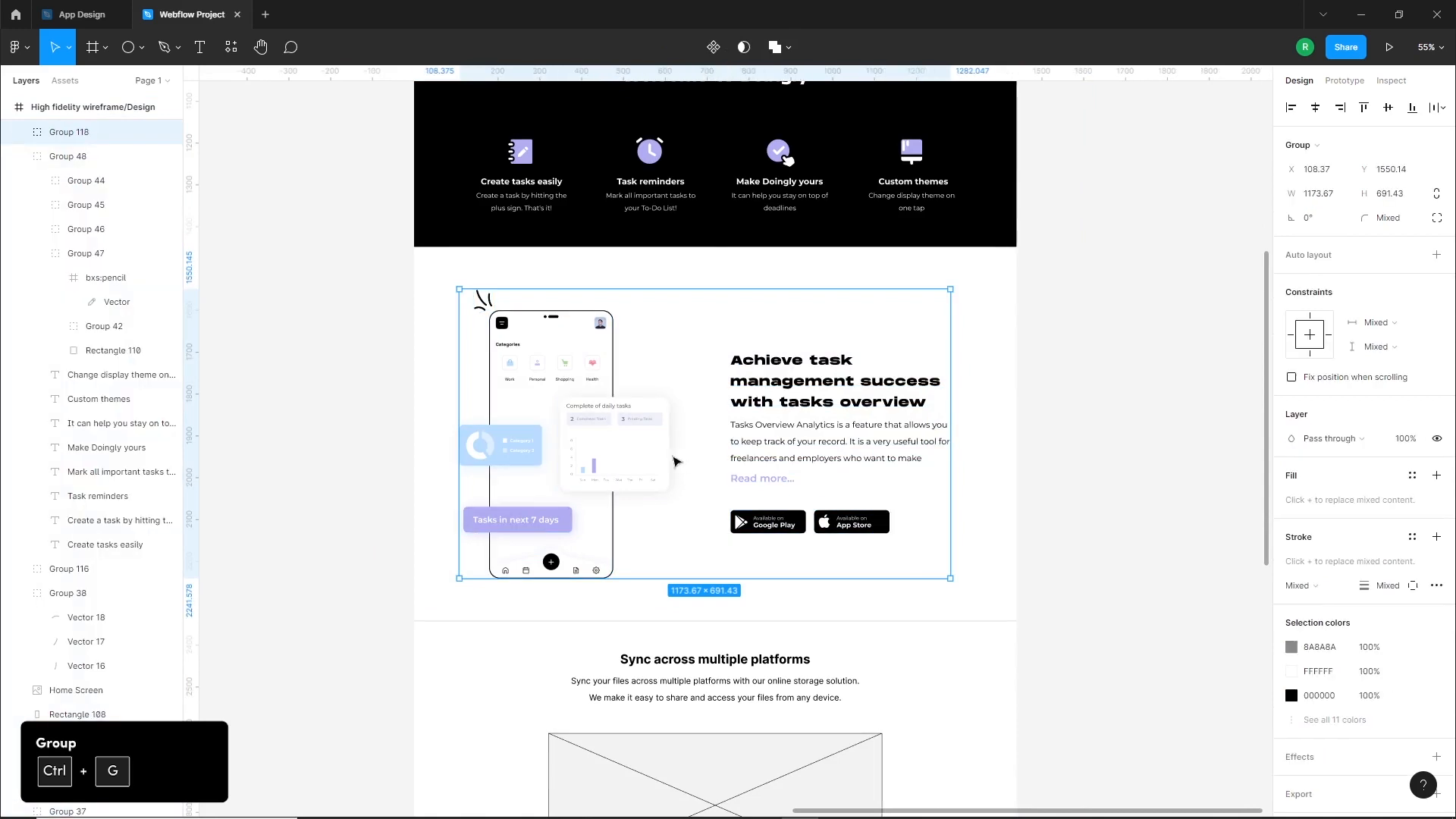
# Move the grouped tasks overview section to Y about 1549, spacing it from the black features band's lower edge
pyautogui.moveTo(599, 373); pyautogui.dragTo(595, 334)
pyautogui.hotkey('shift', 'Down')
pyautogui.hotkey('shift', 'Down')
pyautogui.hotkey('shift', 'Down')
pyautogui.hotkey('shift', 'Down')
pyautogui.hotkey('shift', 'Down')
pyautogui.hotkey('shift', 'Down')
pyautogui.hotkey('shift', 'Down')
pyautogui.hotkey('shift', 'Down')
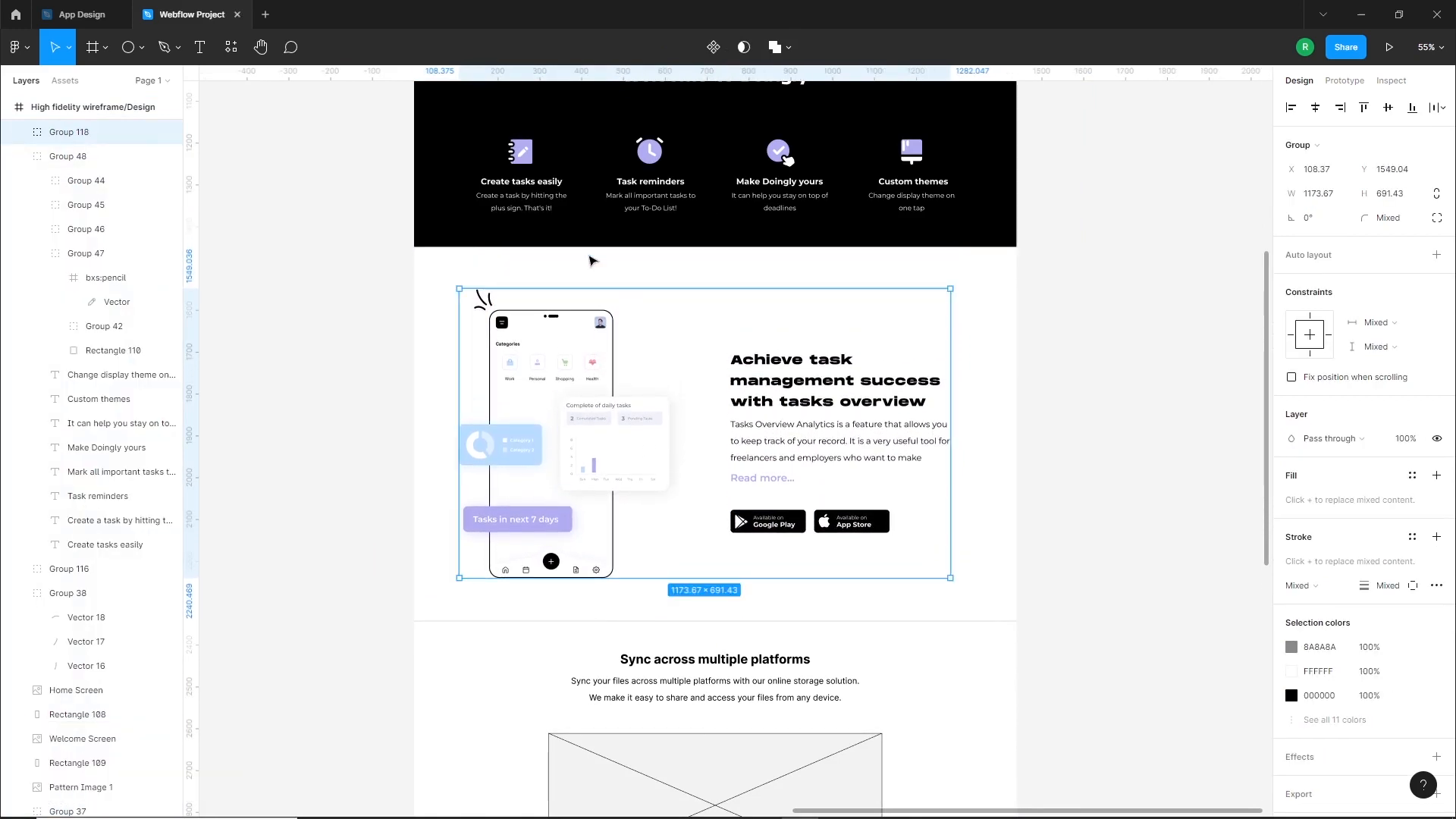
# Move the divider line above the sync section to Y 2340.47, spacing it 100 below the tasks overview group
pyautogui.click(432, 323)
pyautogui.scroll(-2, 543, 550)
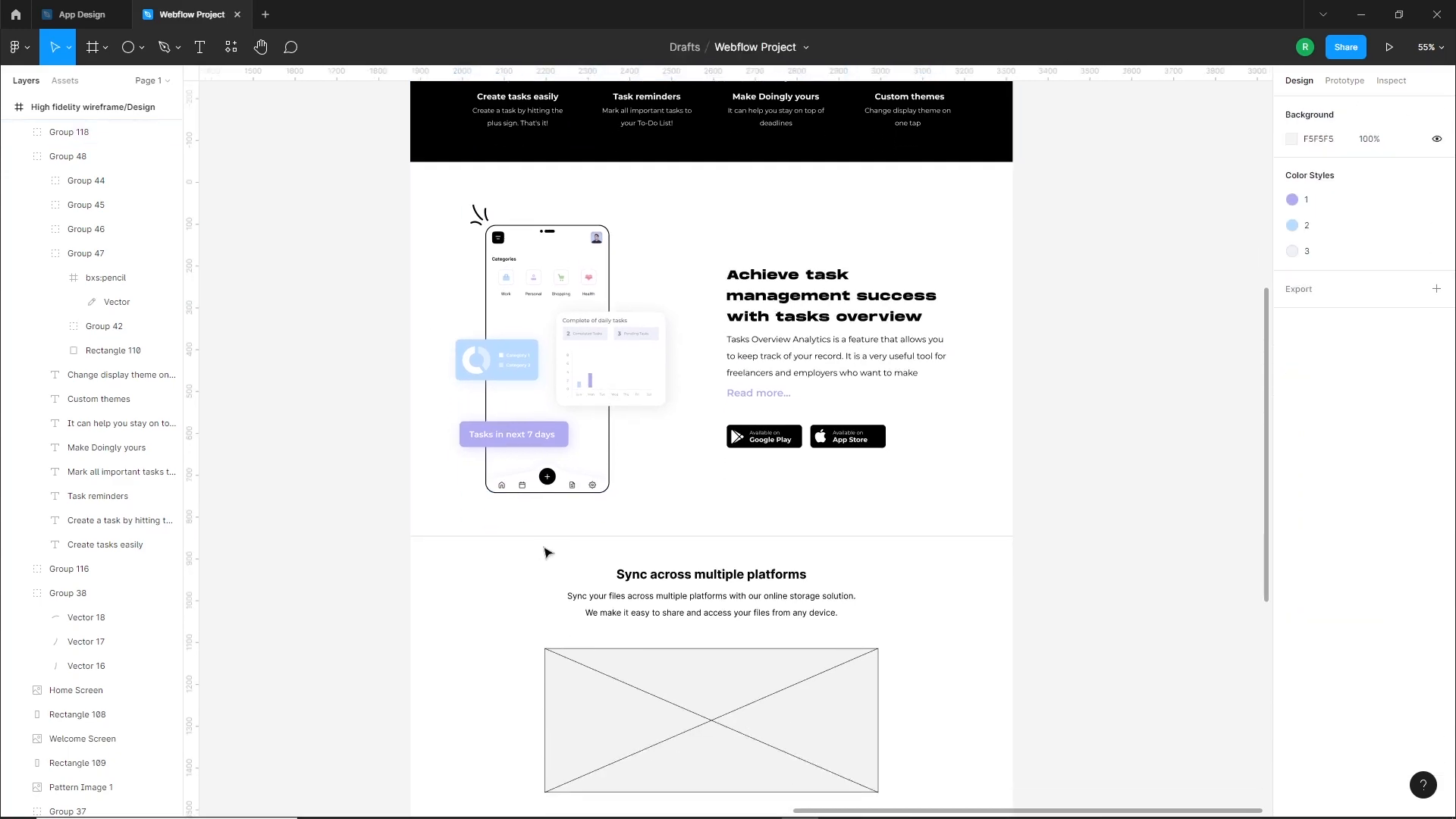
pyautogui.moveTo(565, 536); pyautogui.dragTo(568, 498)
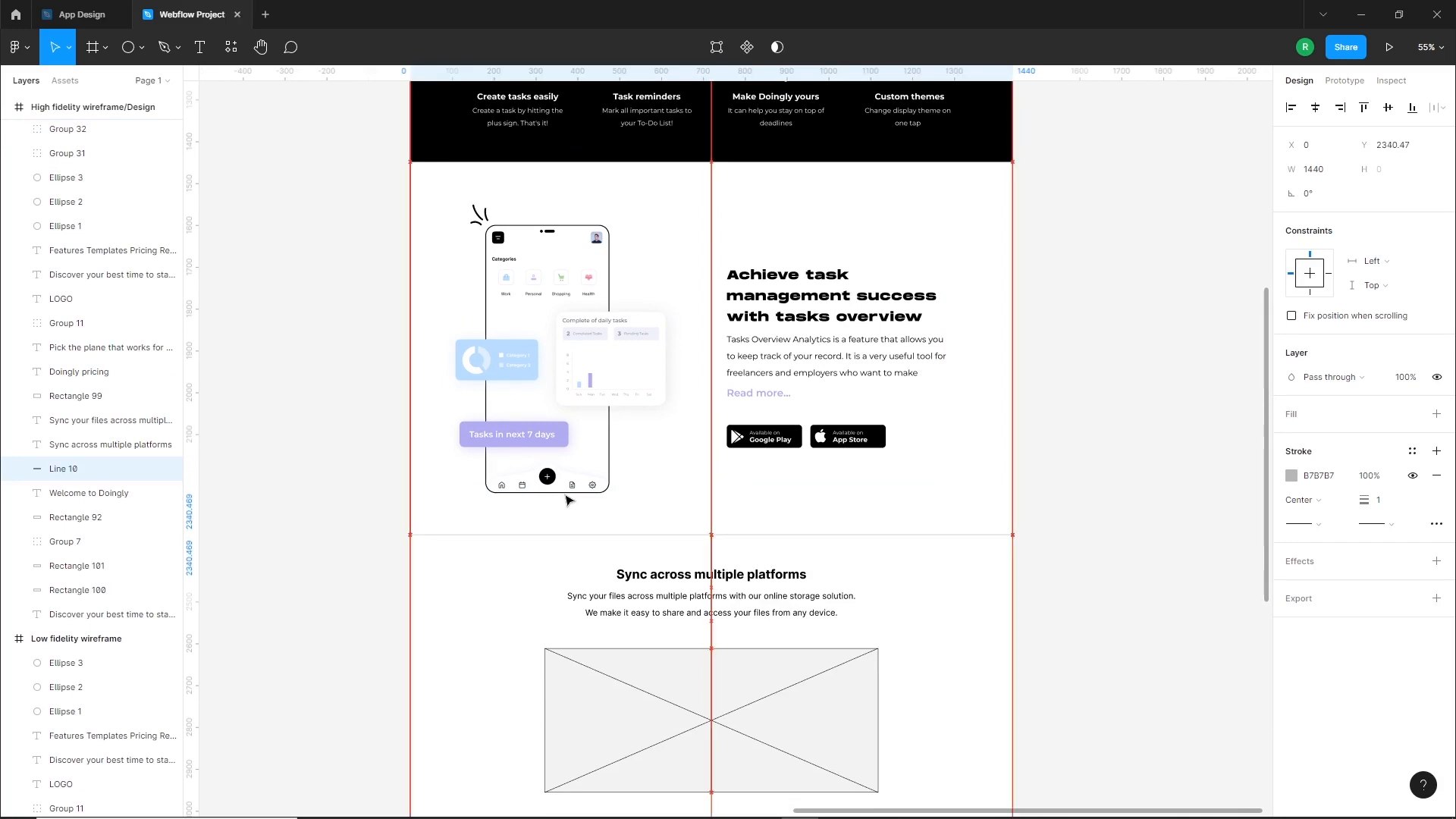
pyautogui.click(512, 576)
# Change the stroke color of the divider line between the tasks overview and sync sections to E6E5EE
pyautogui.click(543, 536)
pyautogui.click(1292, 476)
pyautogui.moveTo(1094, 485); pyautogui.dragTo(1093, 460)
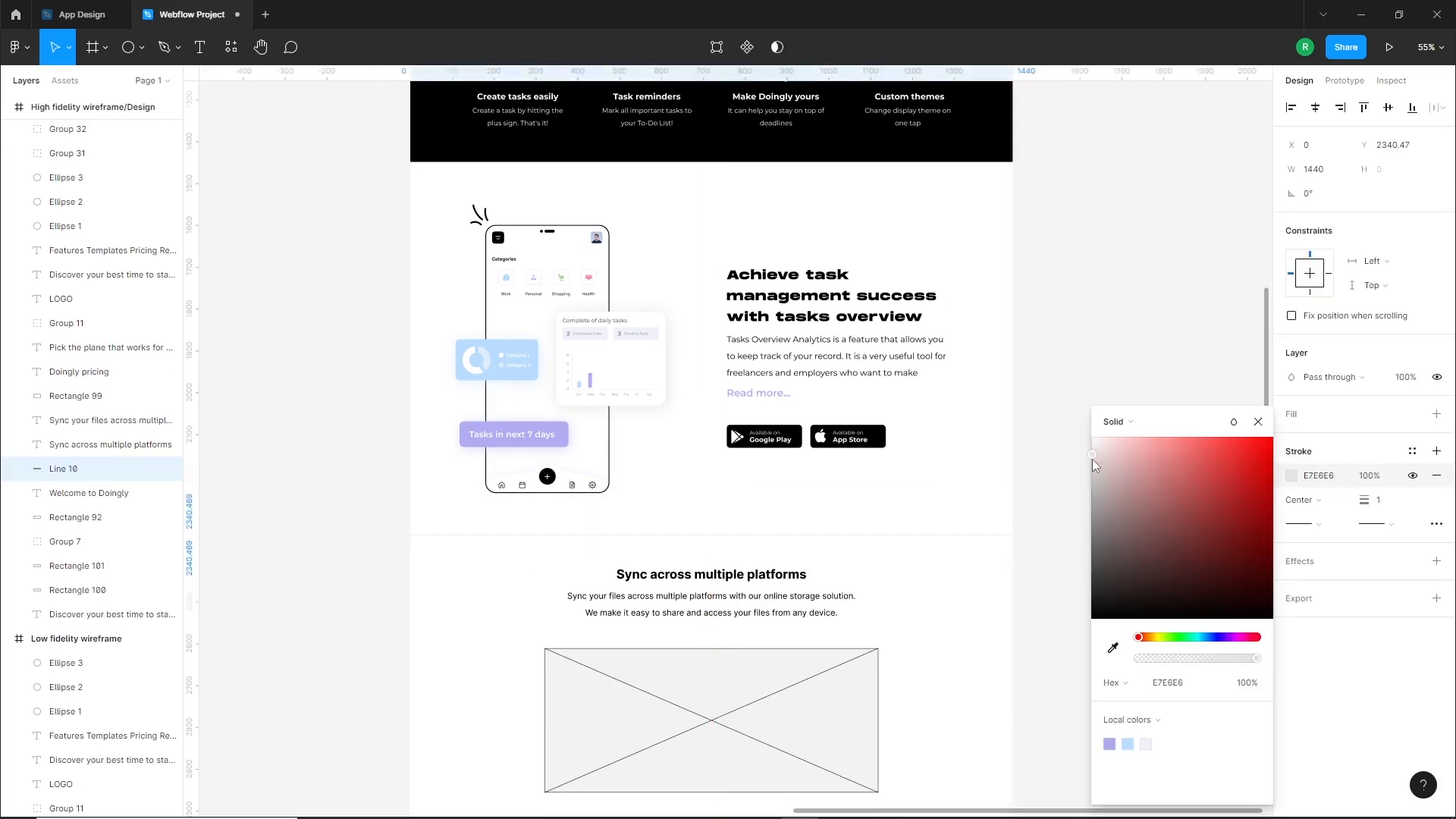
pyautogui.click(1220, 638)
pyautogui.click(1105, 447)
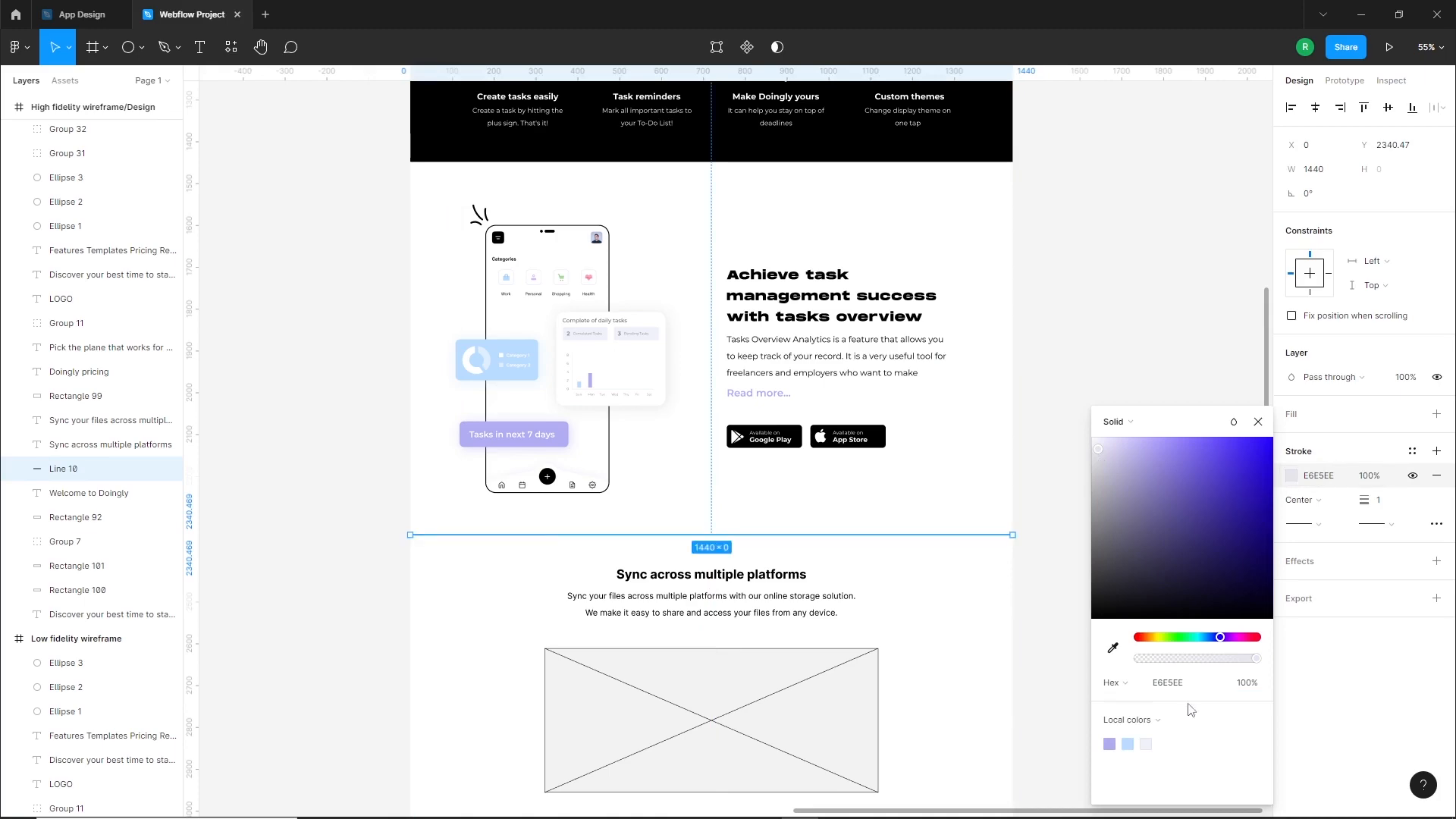
pyautogui.click(926, 572)
pyautogui.keyDown('ctrl'); pyautogui.scroll(5, 613, 565); pyautogui.keyUp('ctrl')
pyautogui.keyDown('ctrl'); pyautogui.scroll(2, 652, 531); pyautogui.keyUp('ctrl')
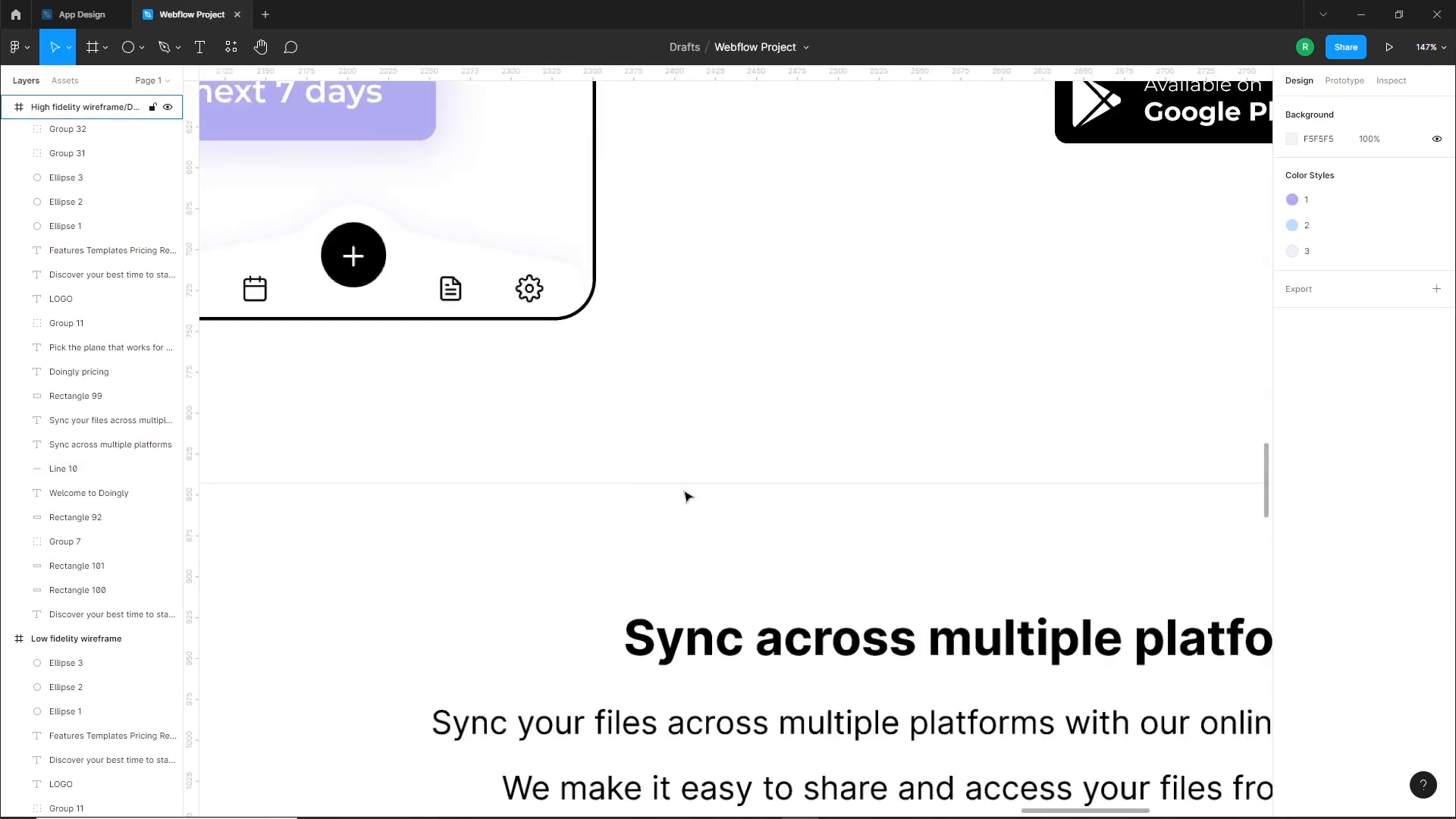
# Delete the crossed image placeholder beneath the sync section's description text
pyautogui.keyDown('ctrl'); pyautogui.scroll(-5, 721, 512); pyautogui.keyUp('ctrl')
pyautogui.scroll(-2, 751, 525)
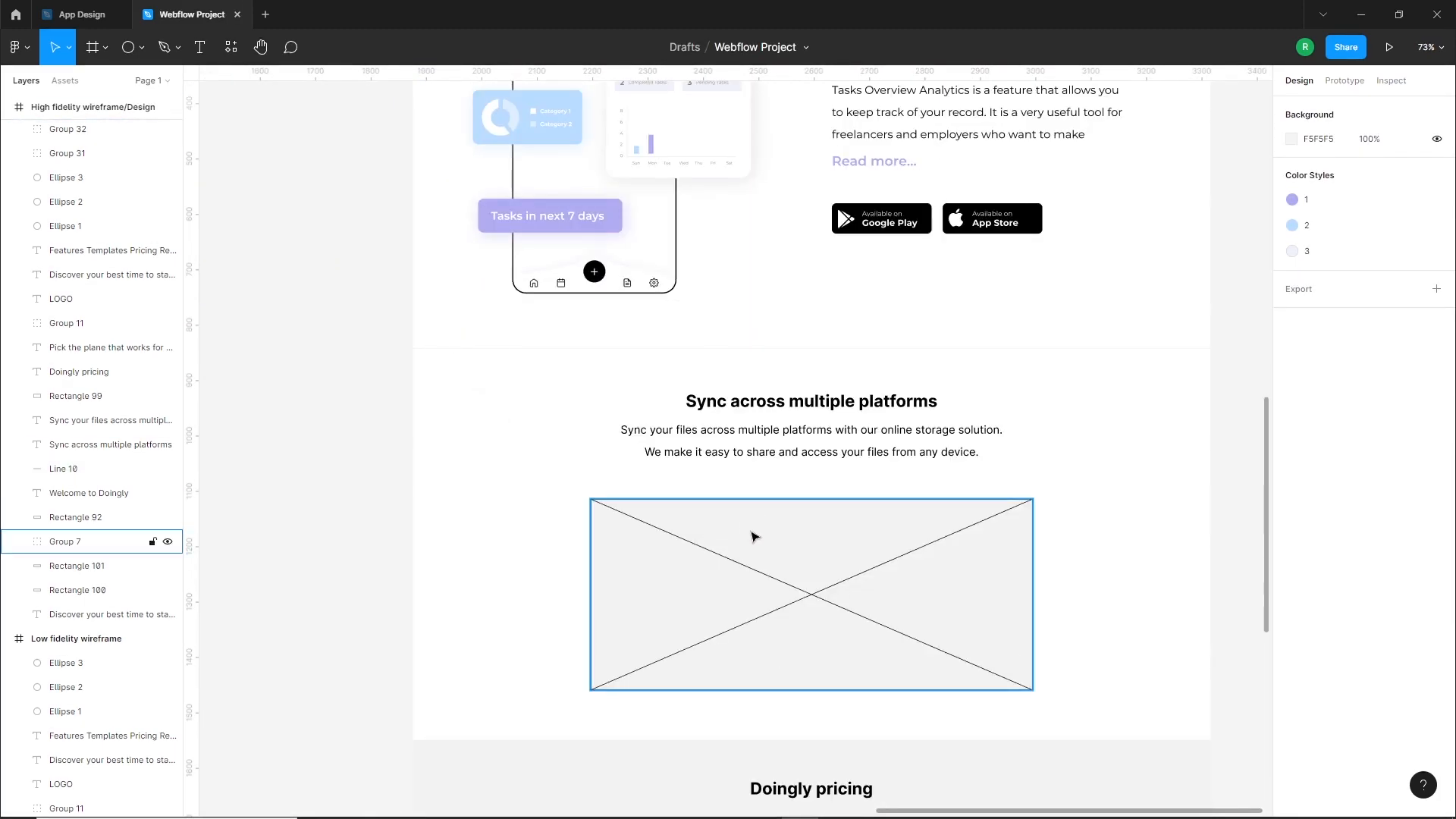
pyautogui.click(753, 538)
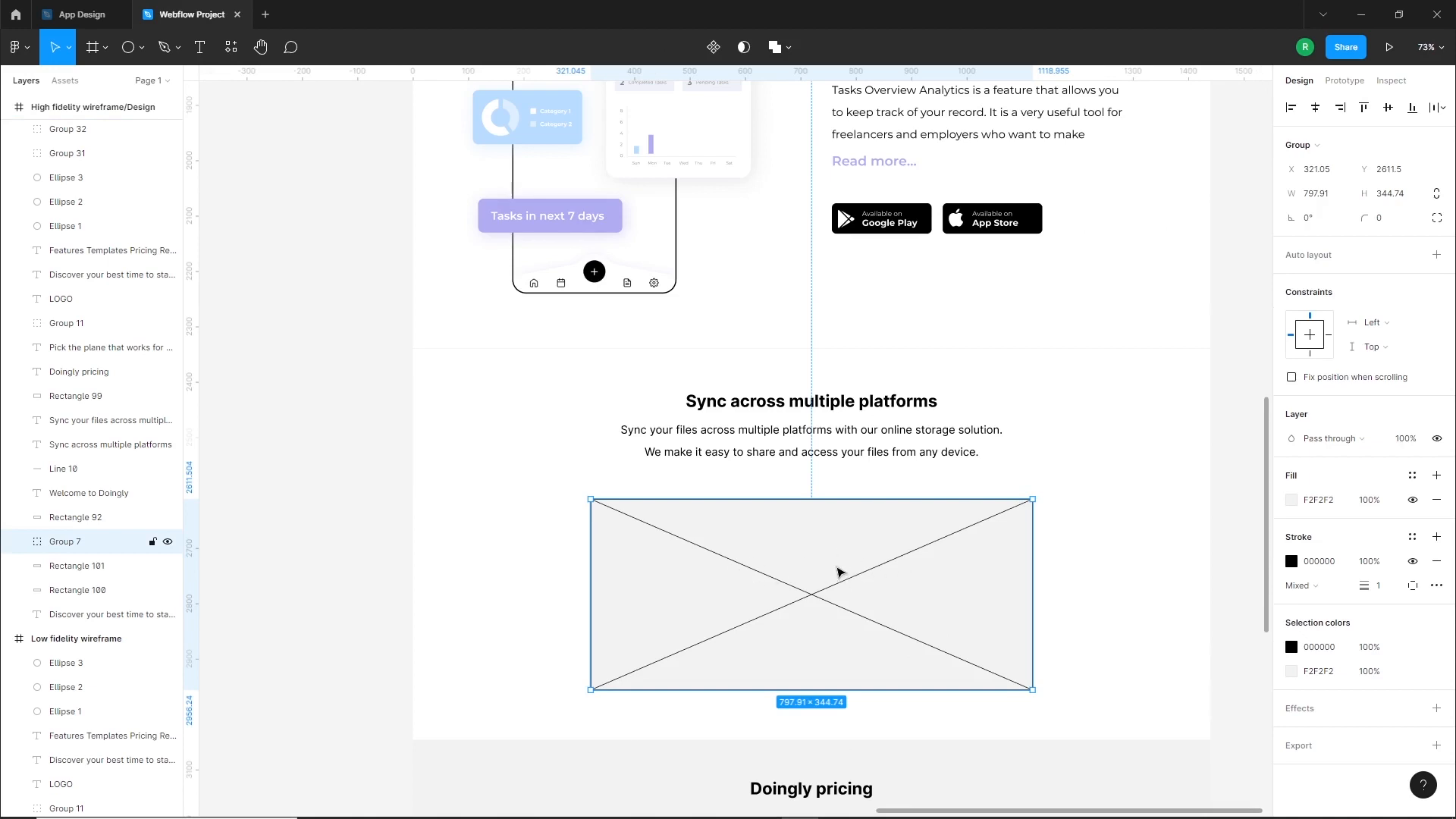
pyautogui.press('Delete')
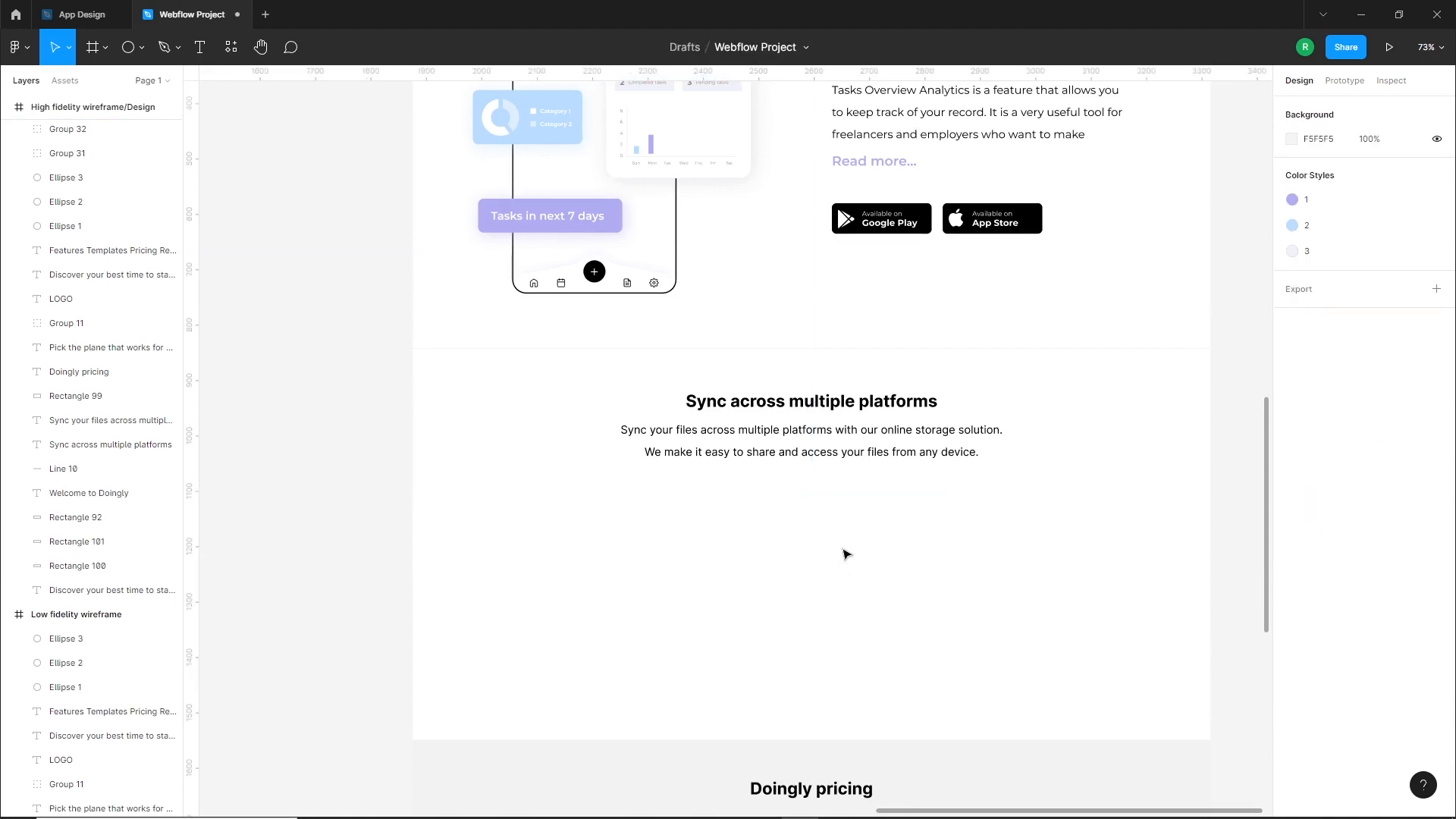
# Style the "Sync across multiple platforms" heading in Monument Extended Ultrabold with 8% letter spacing
pyautogui.keyDown('ctrl'); pyautogui.scroll(3, 876, 490); pyautogui.keyUp('ctrl')
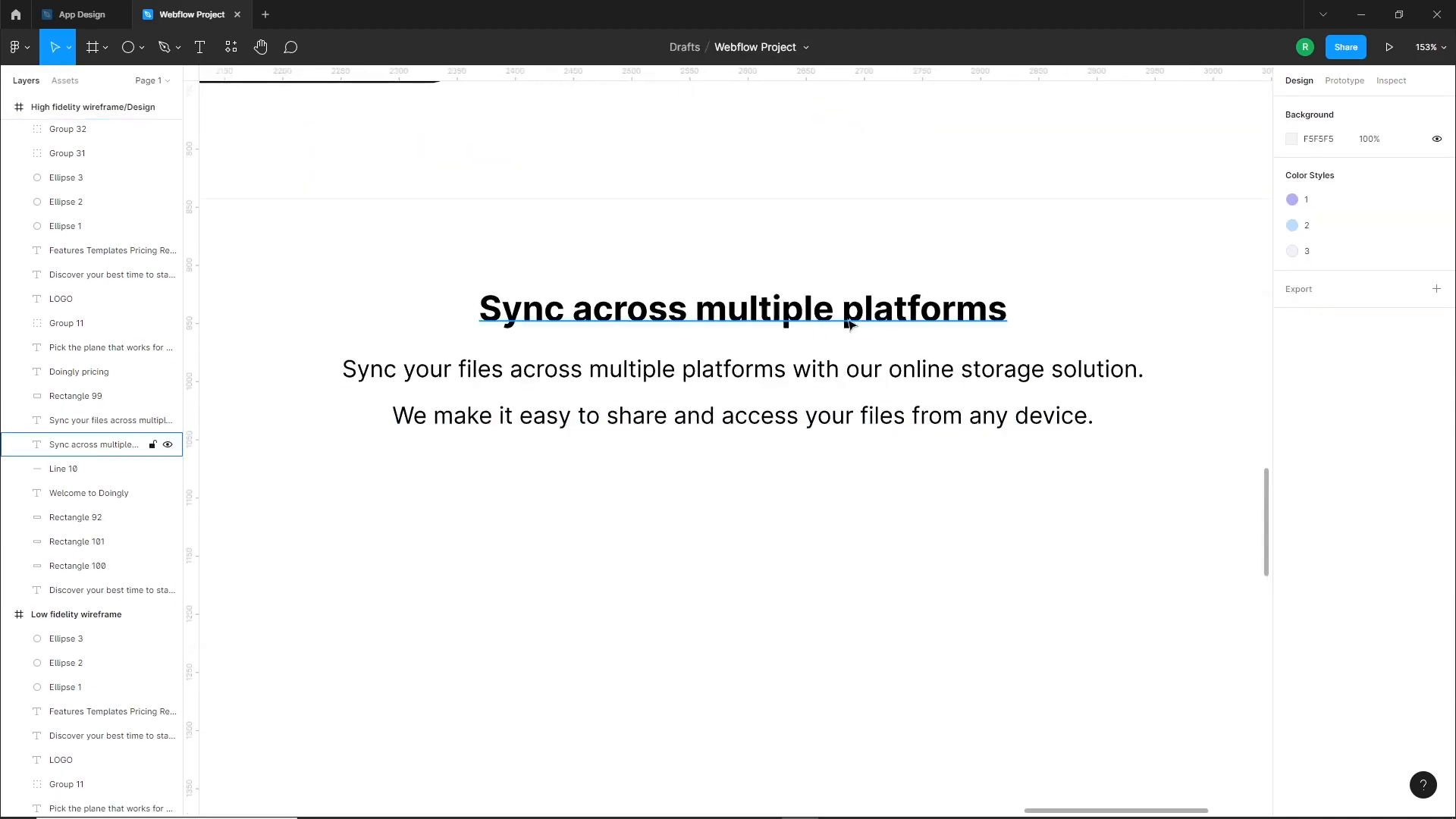
pyautogui.keyDown('ctrl'); pyautogui.scroll(-3, 756, 484); pyautogui.keyUp('ctrl')
pyautogui.click(737, 417)
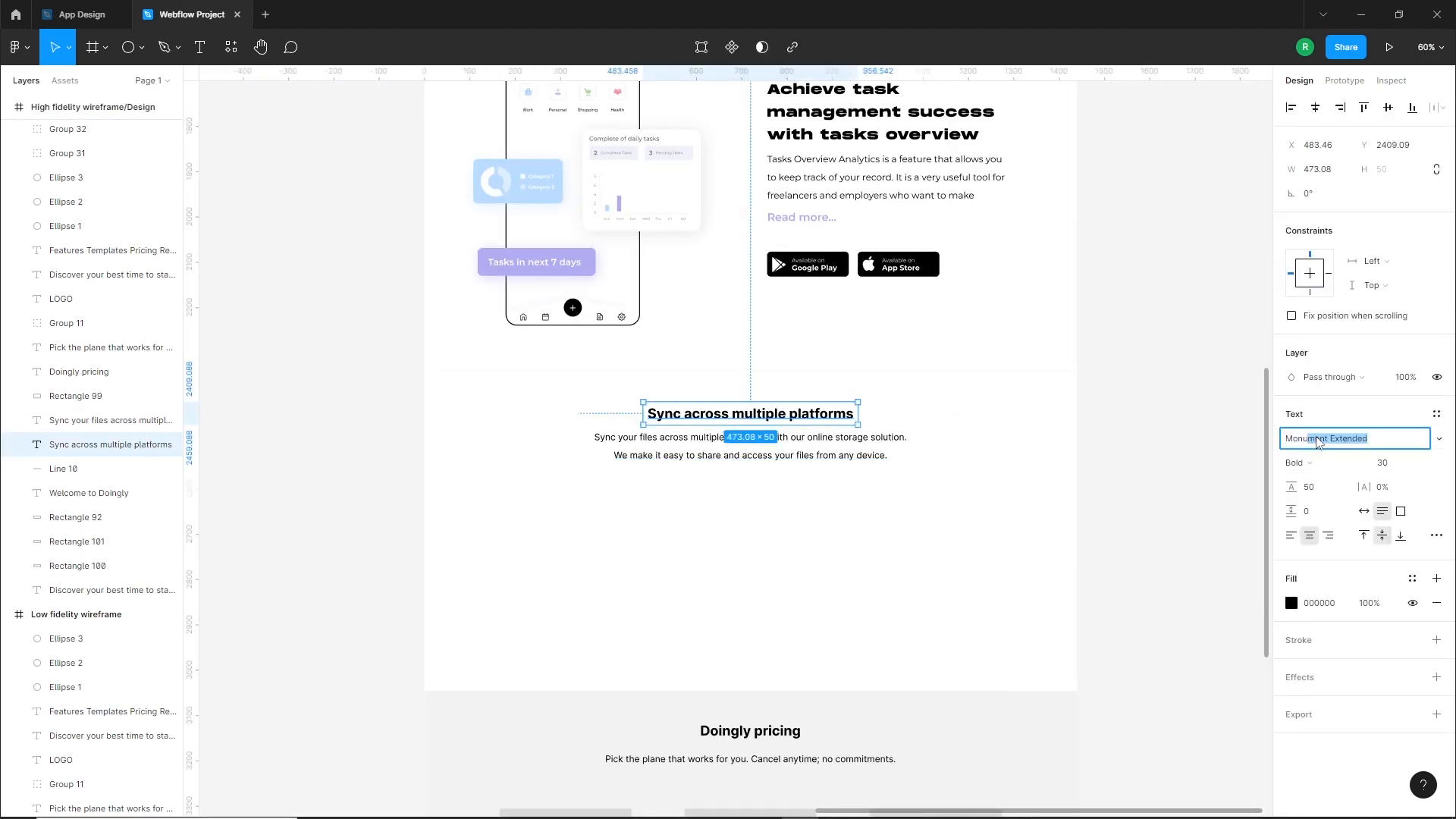
pyautogui.press('Return')
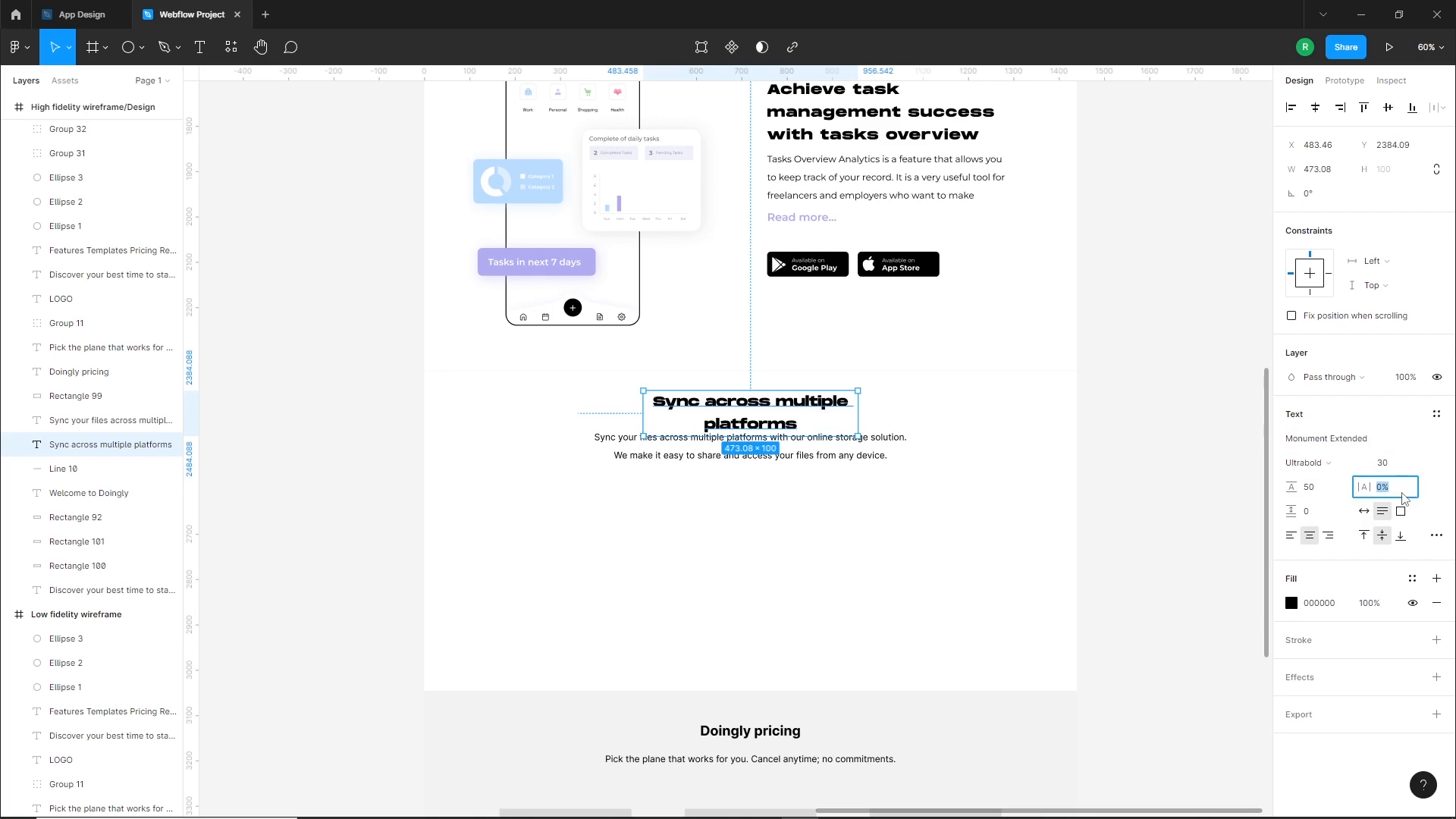
pyautogui.write('8')
pyautogui.press('Return')
# Widen the sync heading's text box to about 740 so it fits one line, and center it horizontally on the page
pyautogui.moveTo(859, 411); pyautogui.dragTo(981, 415)
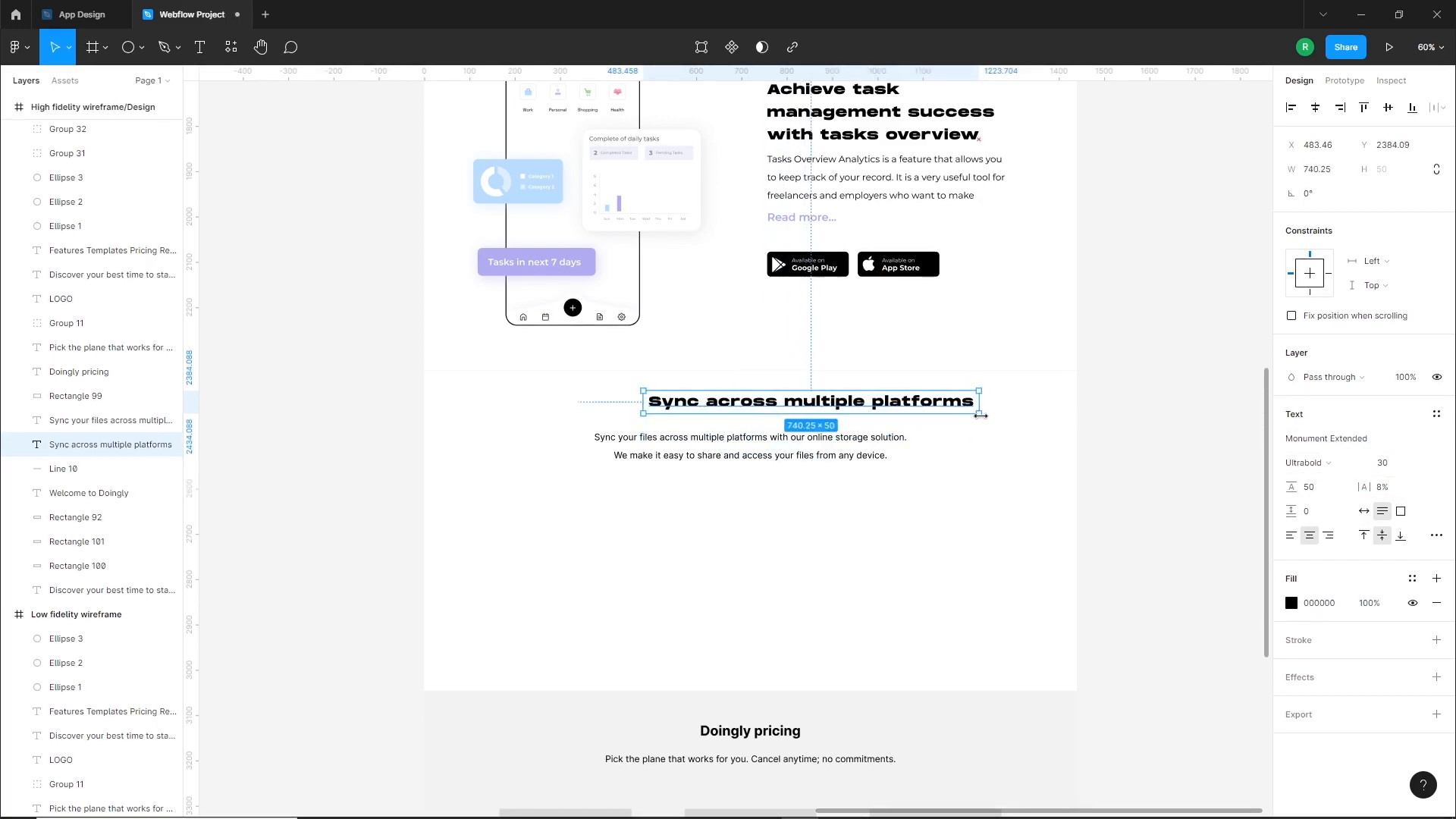
pyautogui.click(1319, 108)
pyautogui.click(842, 508)
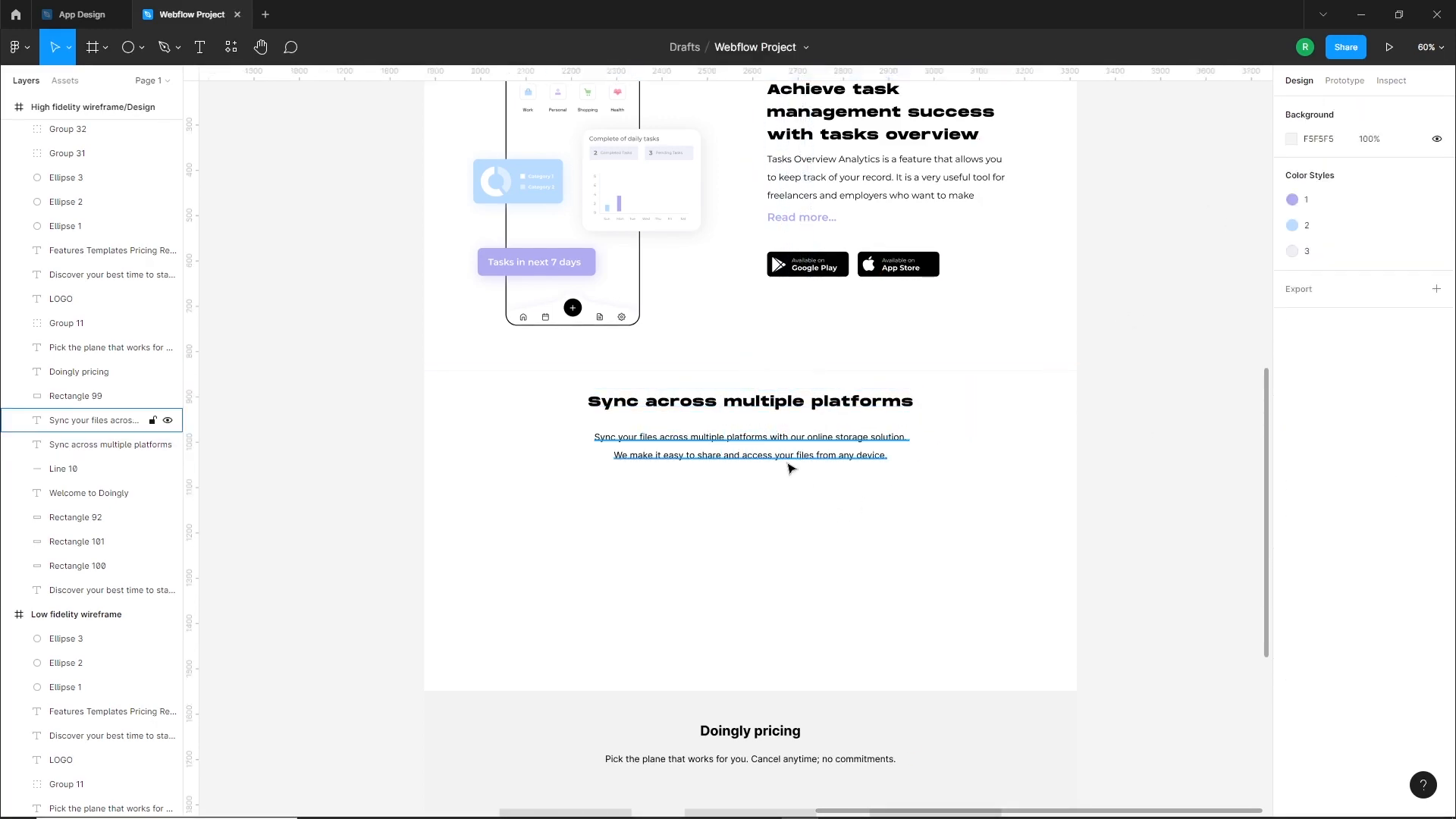
# Set the sync description's font to Montserrat Regular and widen its text box to about 877 so it wraps onto two lines
pyautogui.click(789, 455)
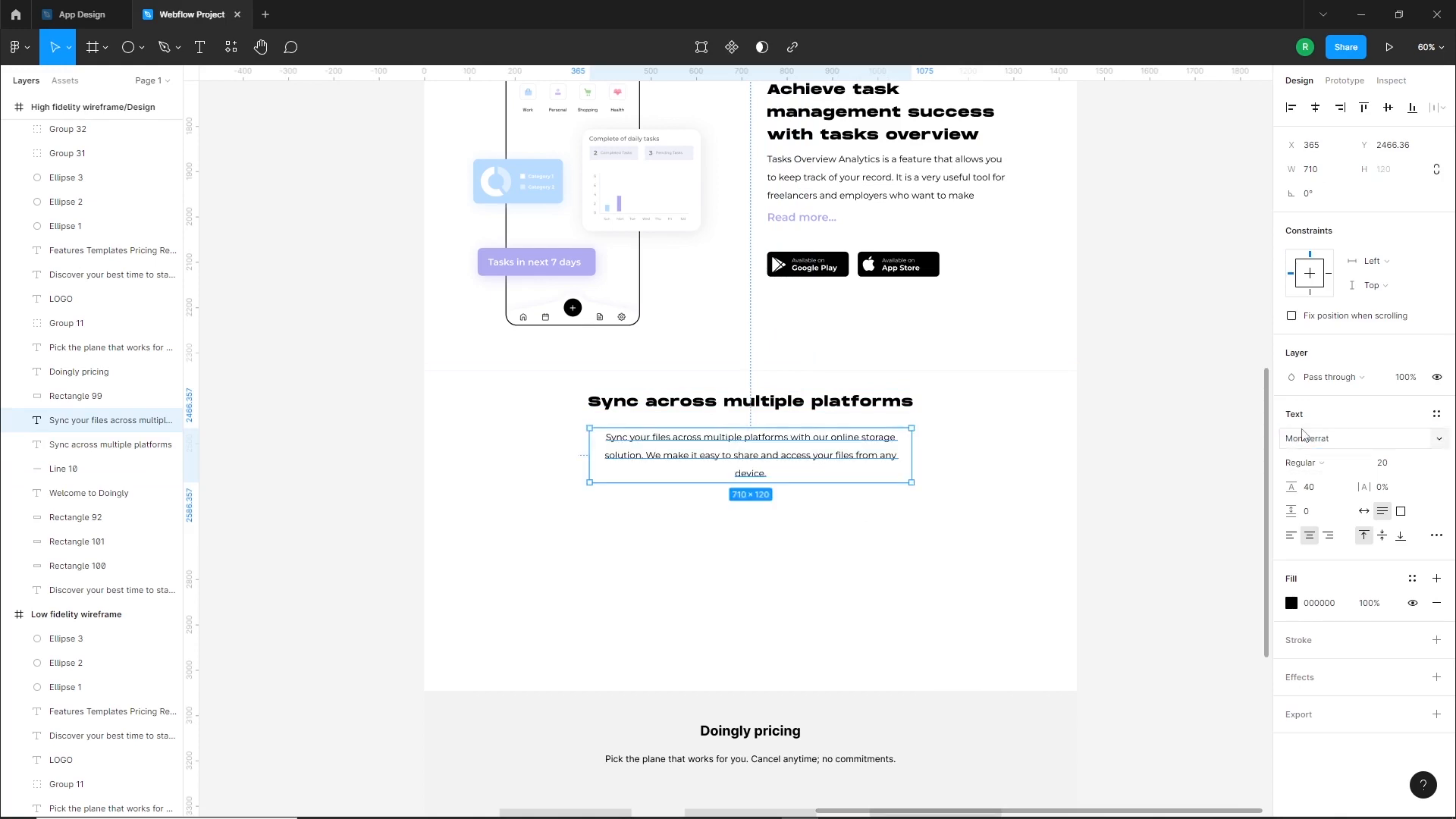
pyautogui.moveTo(912, 448); pyautogui.dragTo(988, 449)
pyautogui.click(941, 508)
pyautogui.click(895, 453)
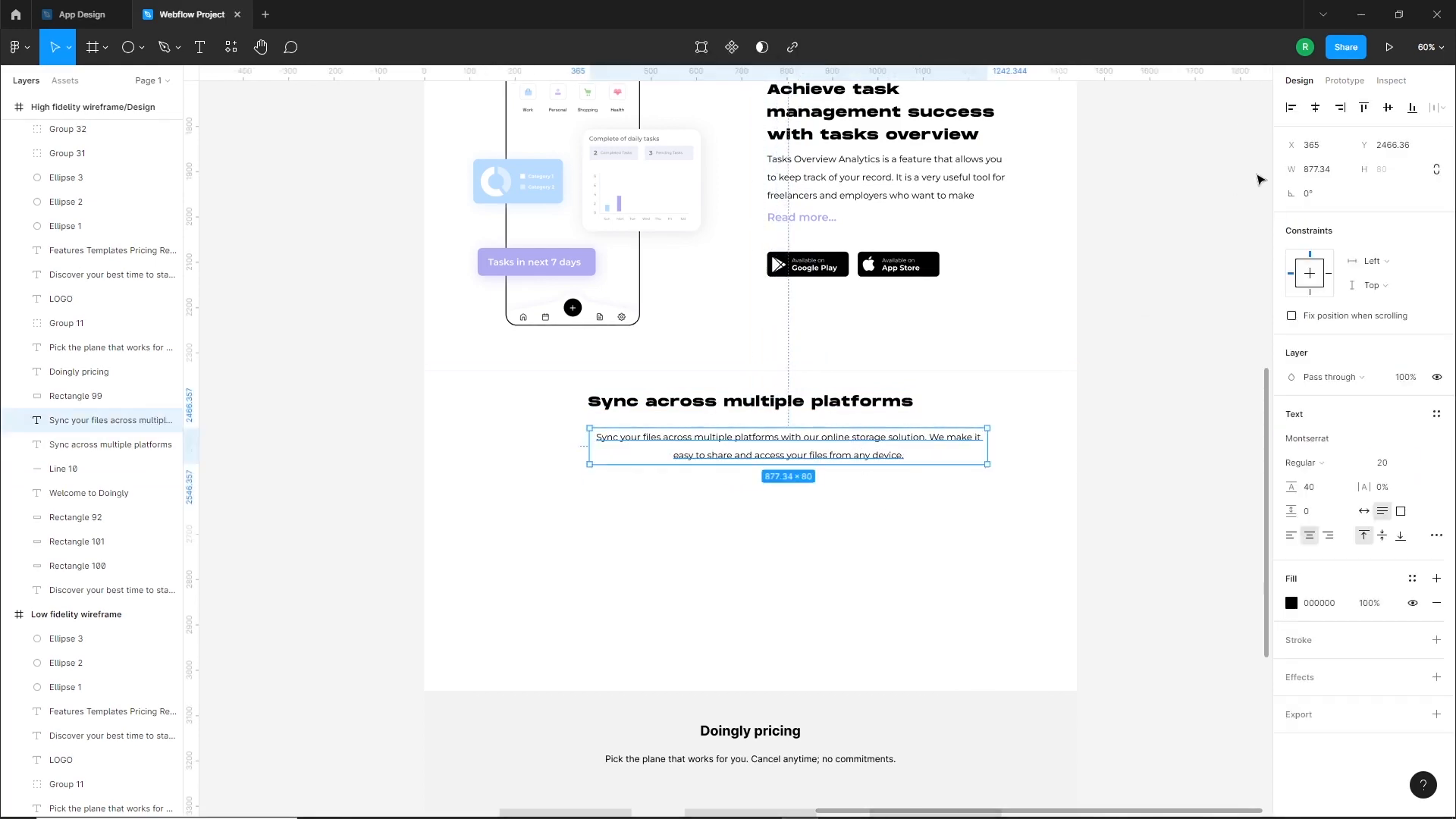
# Center the sync description horizontally on the page and move it up closer to its heading
pyautogui.click(1316, 108)
pyautogui.click(823, 500)
pyautogui.moveTo(809, 459); pyautogui.dragTo(808, 450)
pyautogui.click(794, 519)
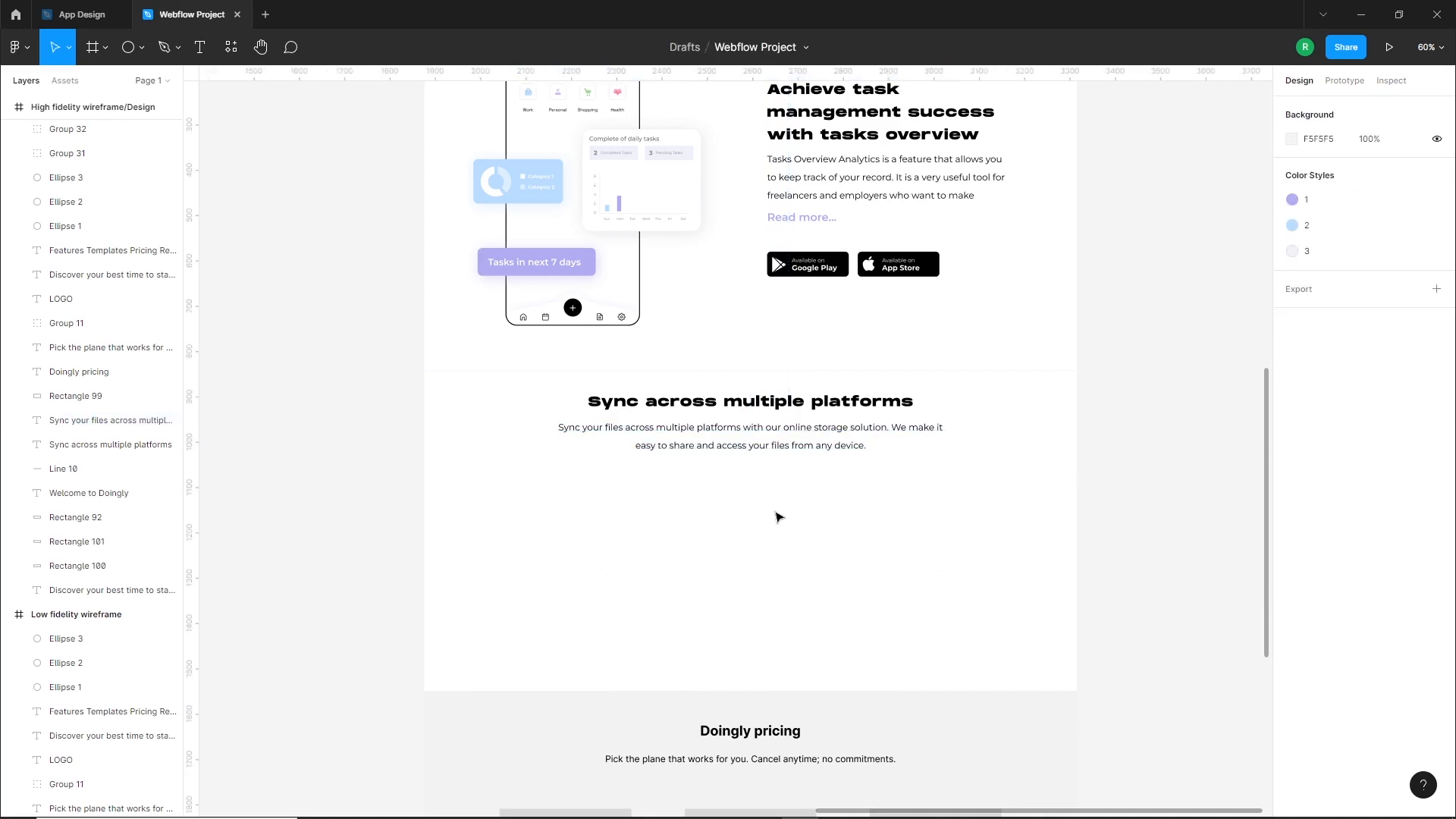
# Switch to the App Design file and export the Desktop - 1 frame
pyautogui.scroll(-5, 768, 554)
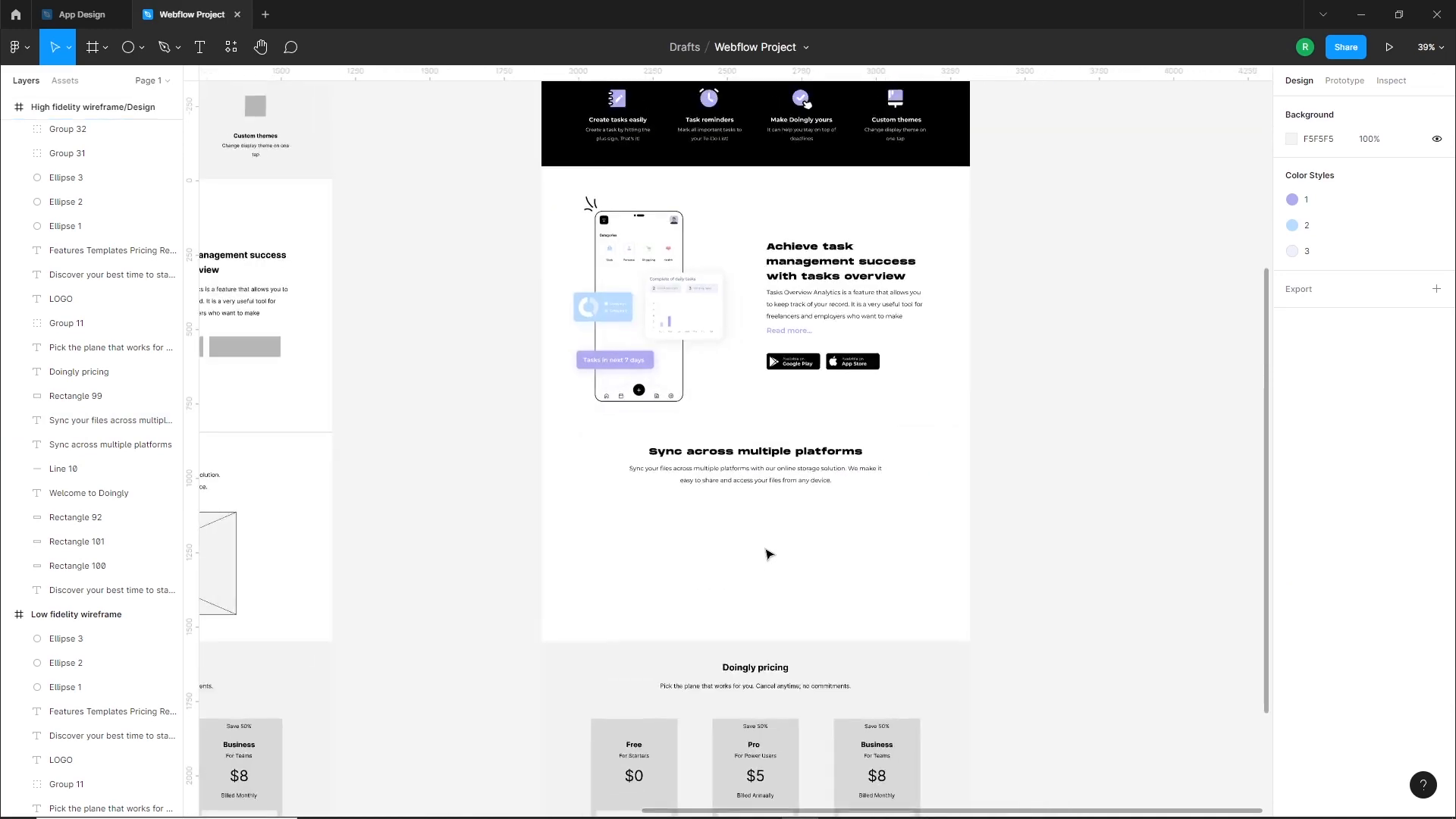
pyautogui.scroll(3, 776, 497)
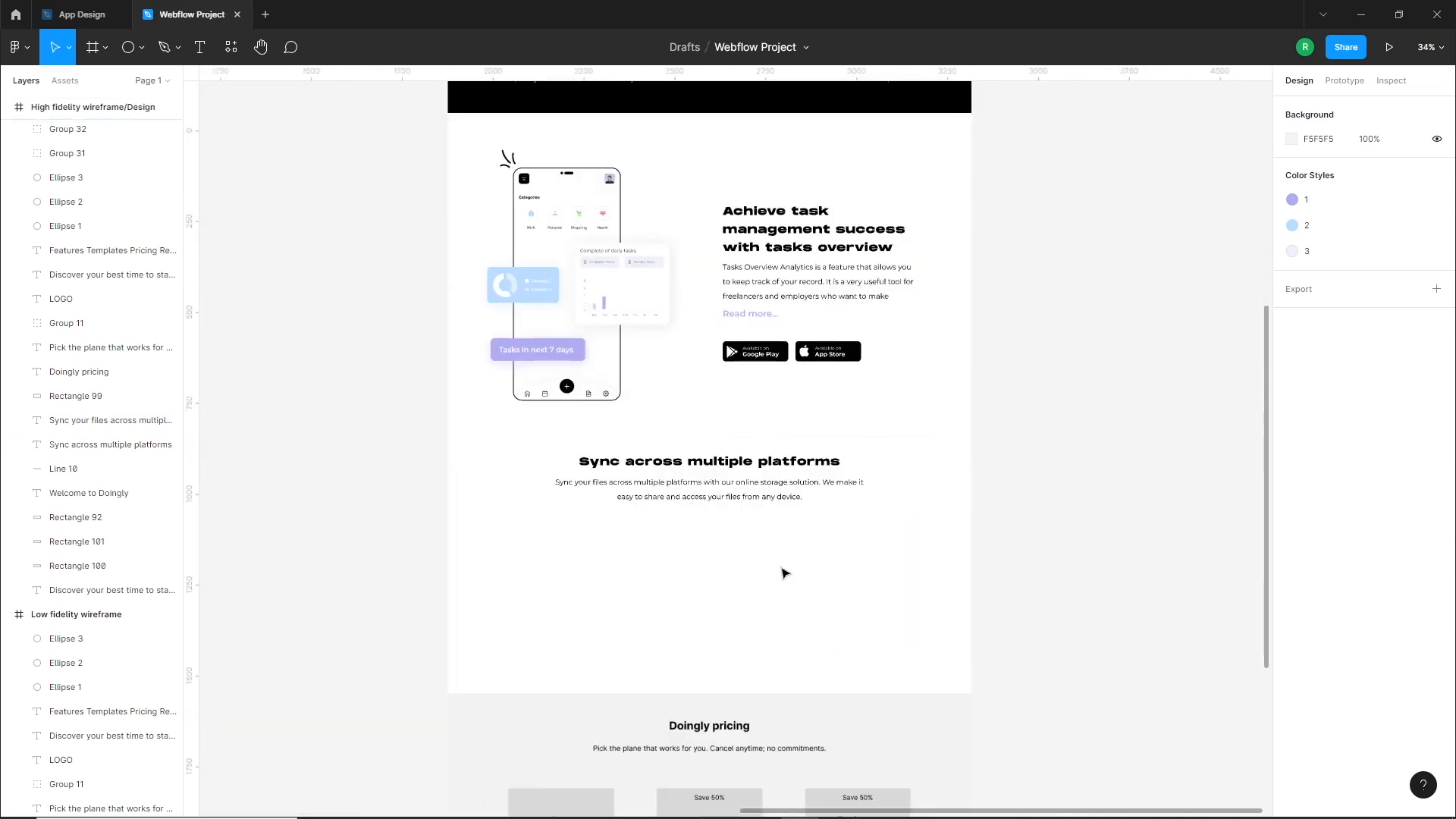
pyautogui.click(89, 18)
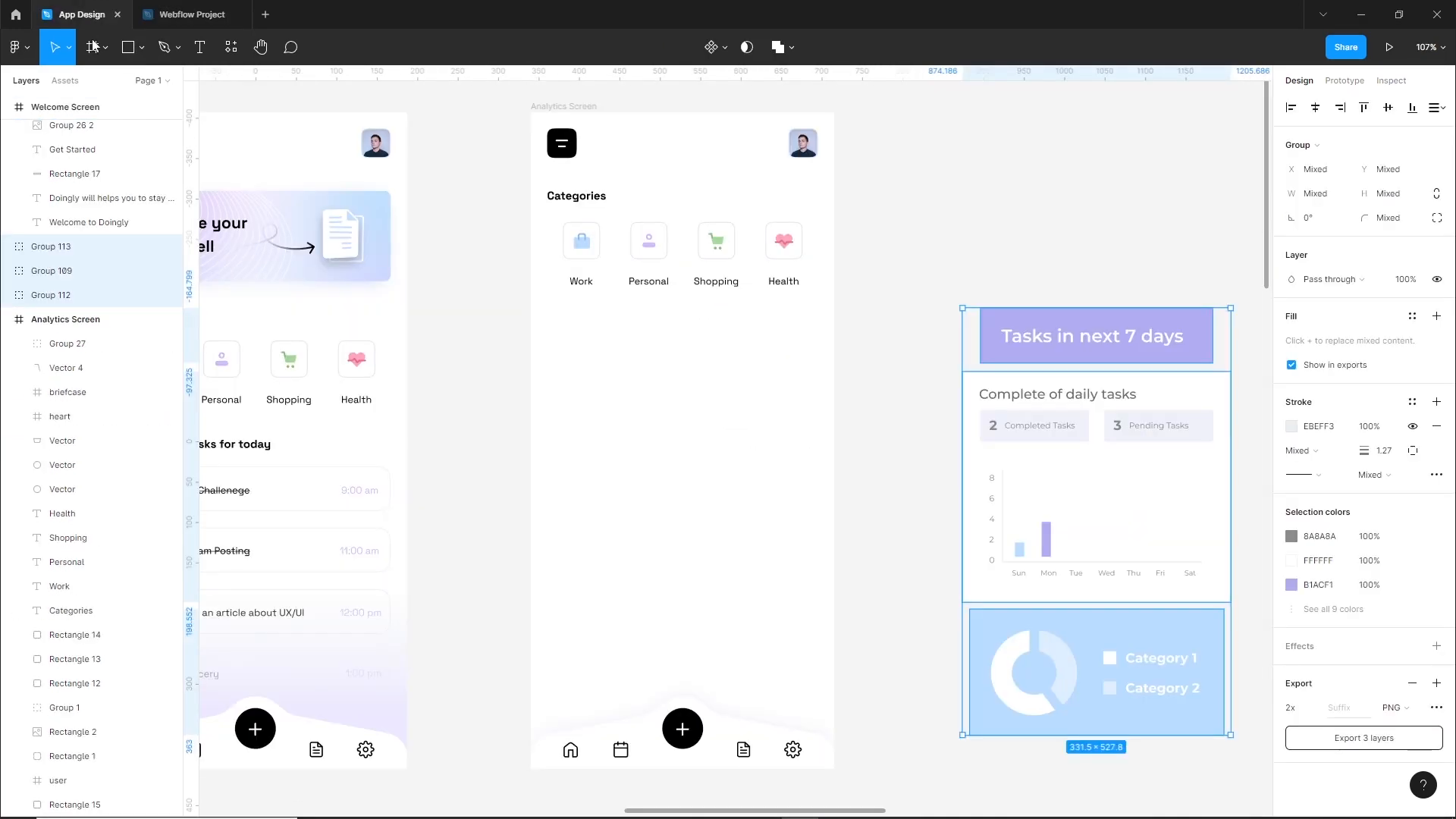
pyautogui.click(911, 480)
pyautogui.scroll(-6, 869, 475)
pyautogui.moveTo(976, 500); pyautogui.dragTo(440, 463)
pyautogui.scroll(3, 774, 364)
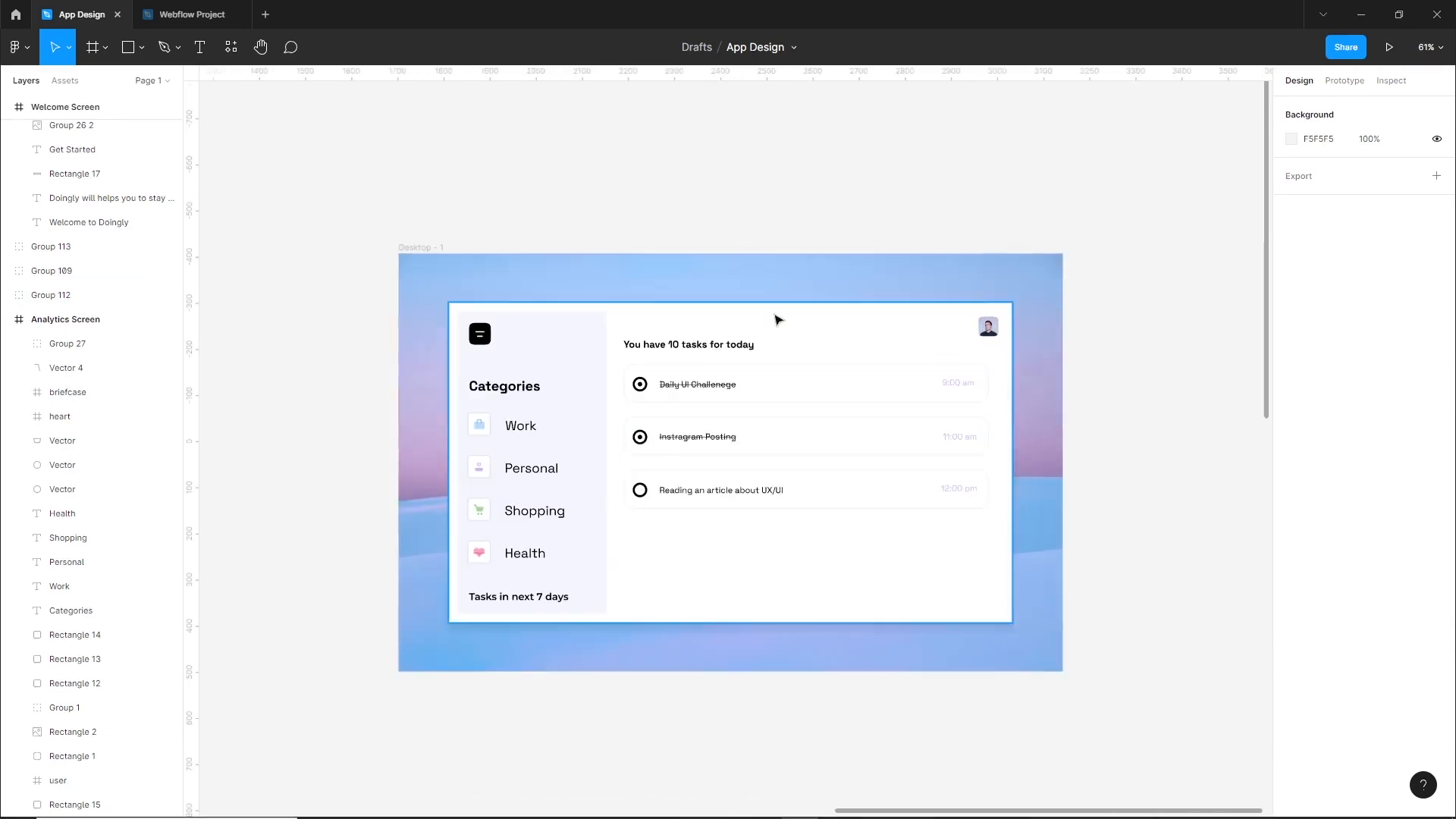
pyautogui.click(1038, 465)
pyautogui.click(1436, 684)
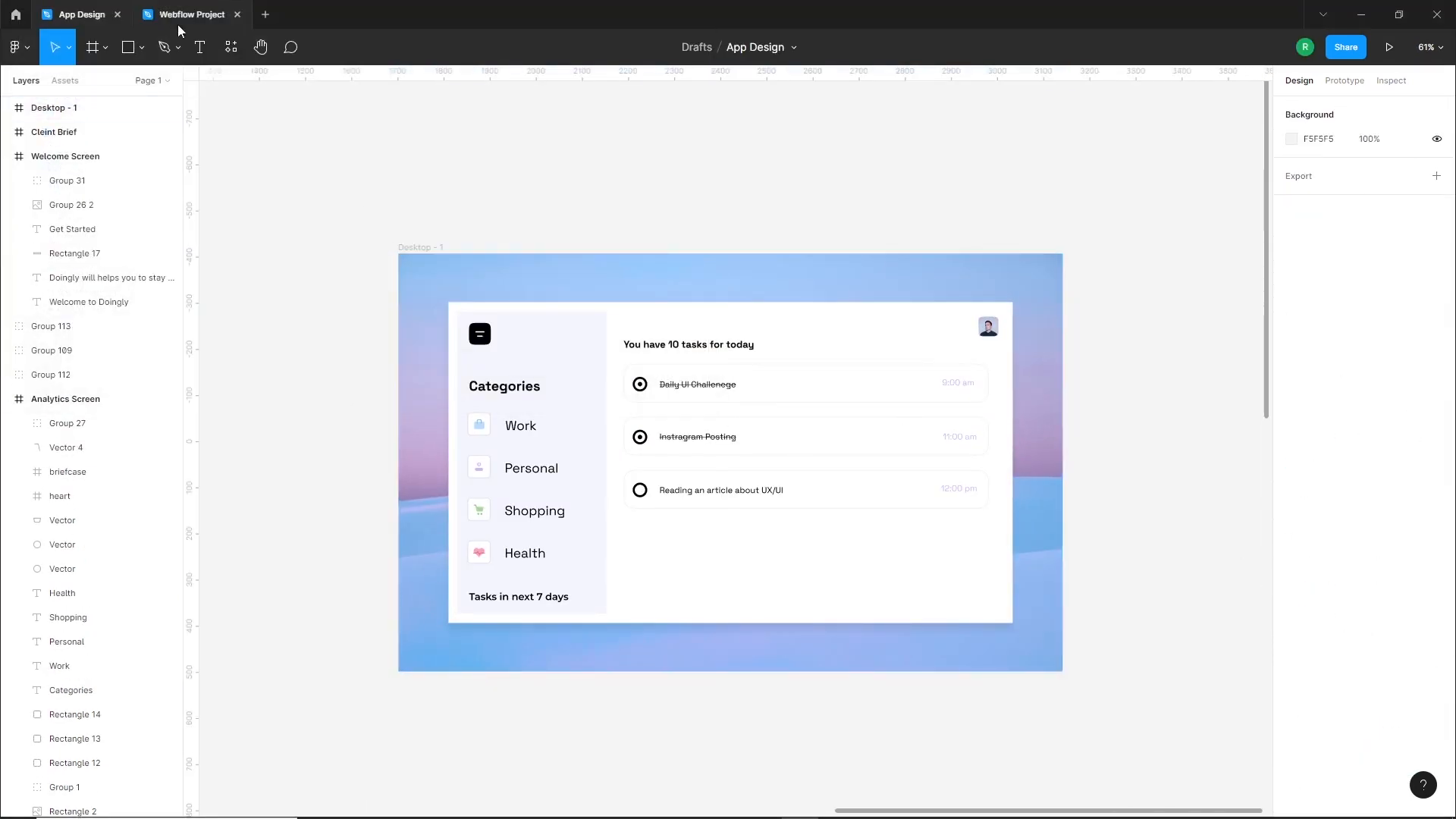
# Return to the Webflow Project file and draw a rectangle about 317 by 210 beneath the sync description
pyautogui.click(179, 19)
pyautogui.scroll(4, 741, 686)
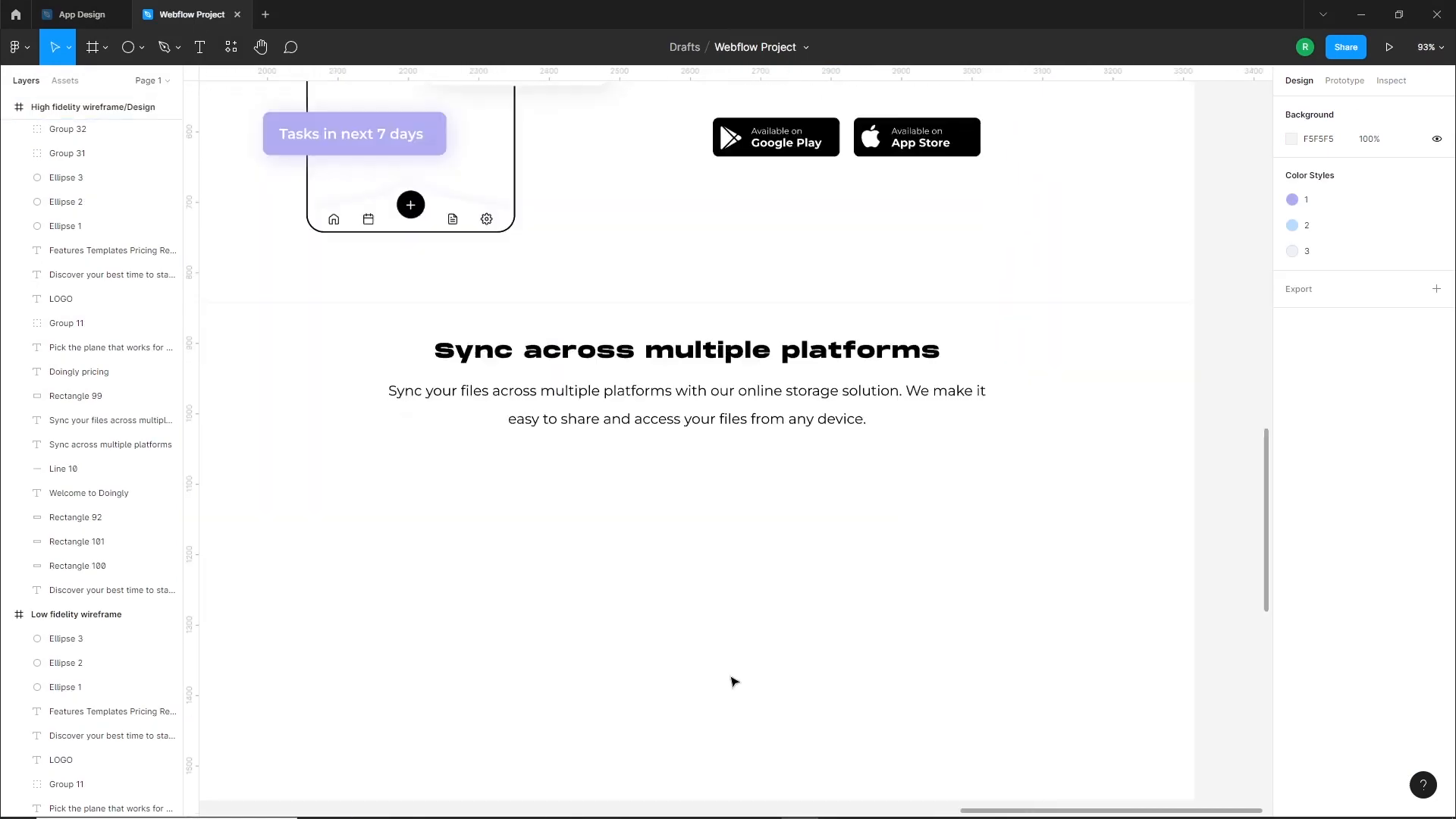
pyautogui.scroll(-2, 734, 681)
pyautogui.click(140, 48)
pyautogui.moveTo(621, 413); pyautogui.dragTo(845, 561)
pyautogui.moveTo(754, 510); pyautogui.dragTo(737, 491)
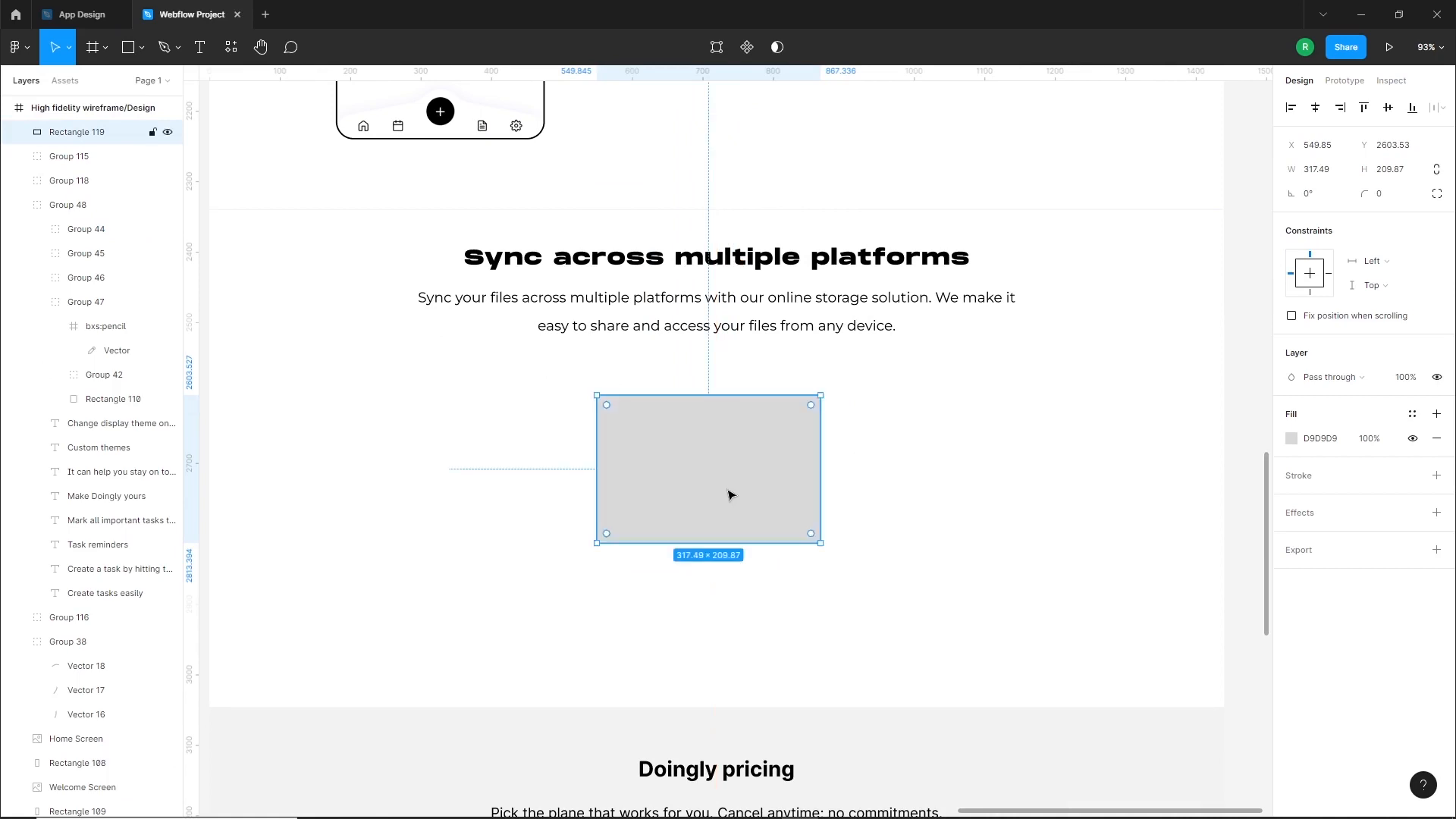
# Resize the rectangle beneath the sync description to 380 by 240 and give it a corner radius of 10
pyautogui.click(1336, 173)
pyautogui.write('380')
pyautogui.press('Return')
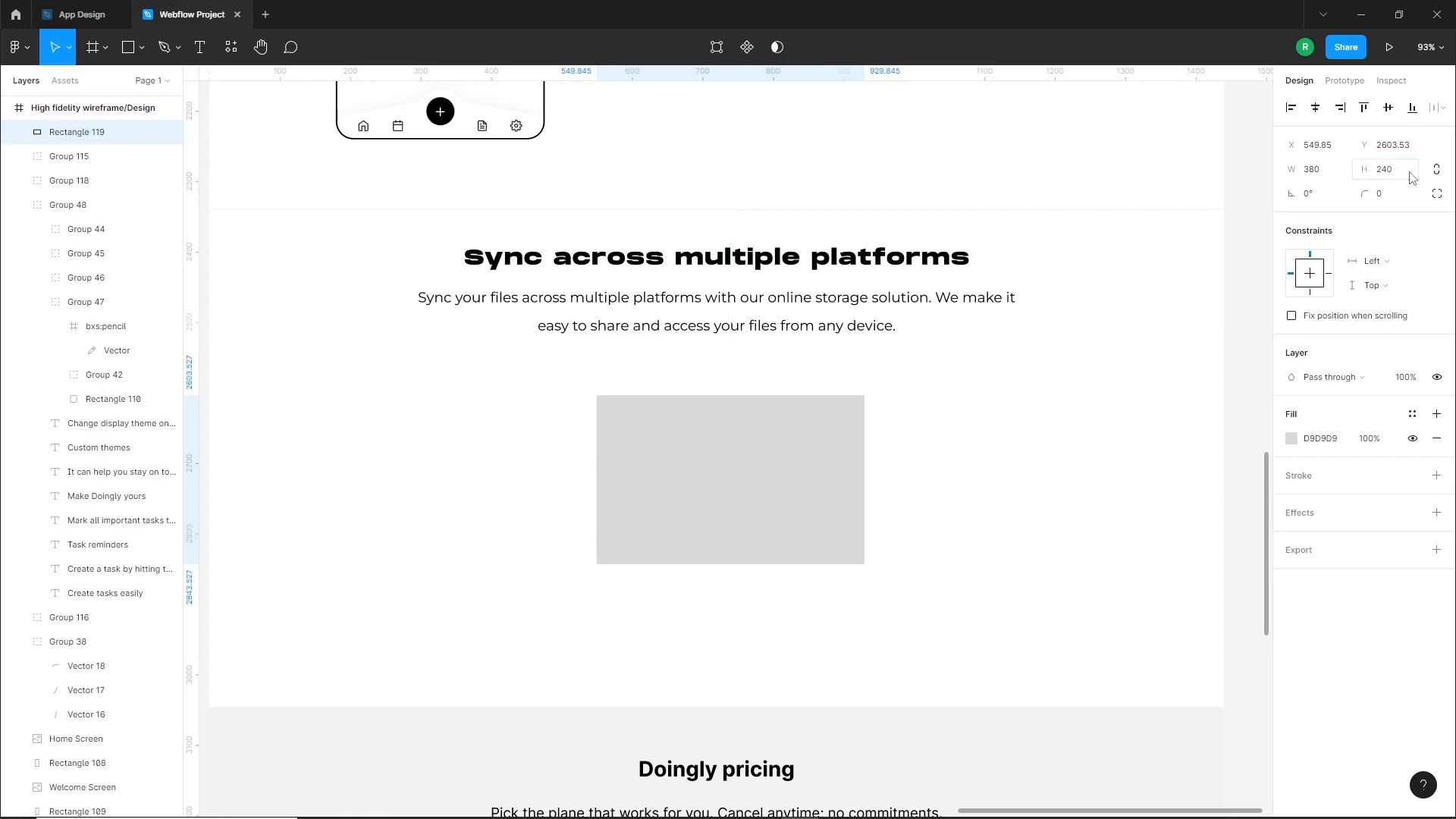
pyautogui.moveTo(819, 505); pyautogui.dragTo(817, 508)
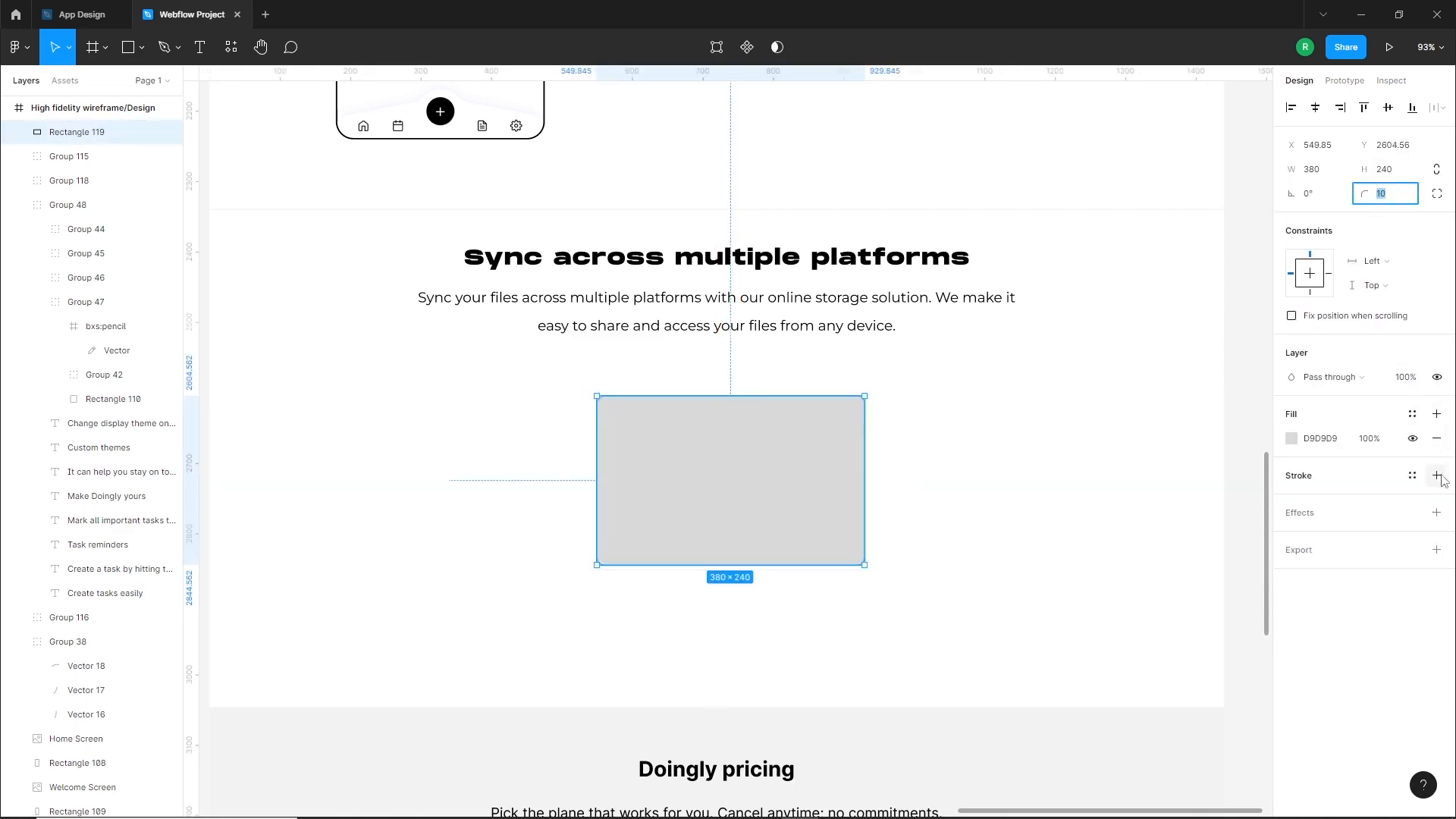
# Remove the rectangle's fill and outline it with an inside black stroke of weight 2
pyautogui.click(1437, 439)
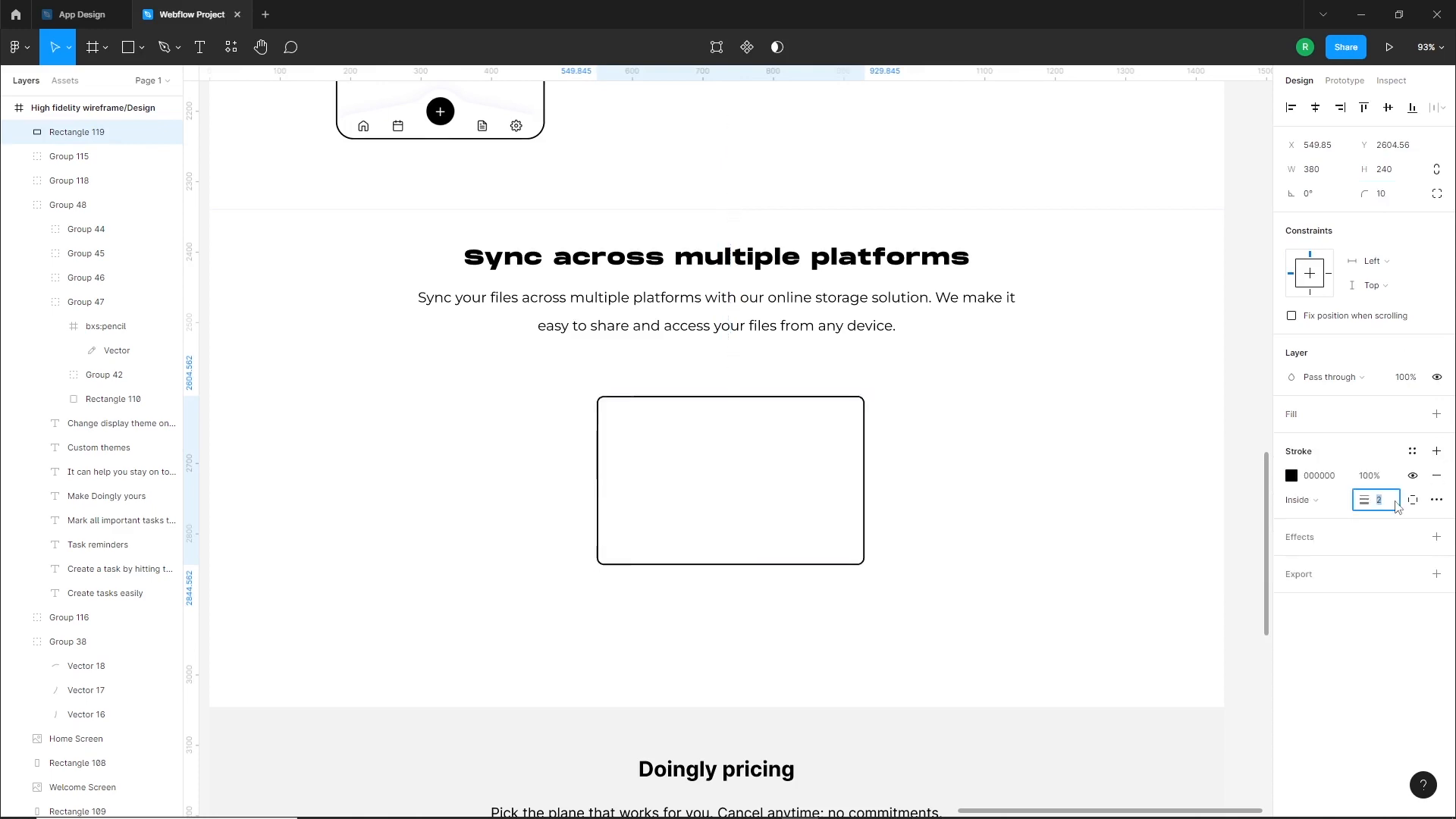
pyautogui.click(968, 492)
pyautogui.moveTo(968, 492); pyautogui.dragTo(998, 558)
# Duplicate the laptop screen outline just below itself and reshape the copy into a thin base about 407 by 25
pyautogui.moveTo(781, 470); pyautogui.dragTo(782, 647)
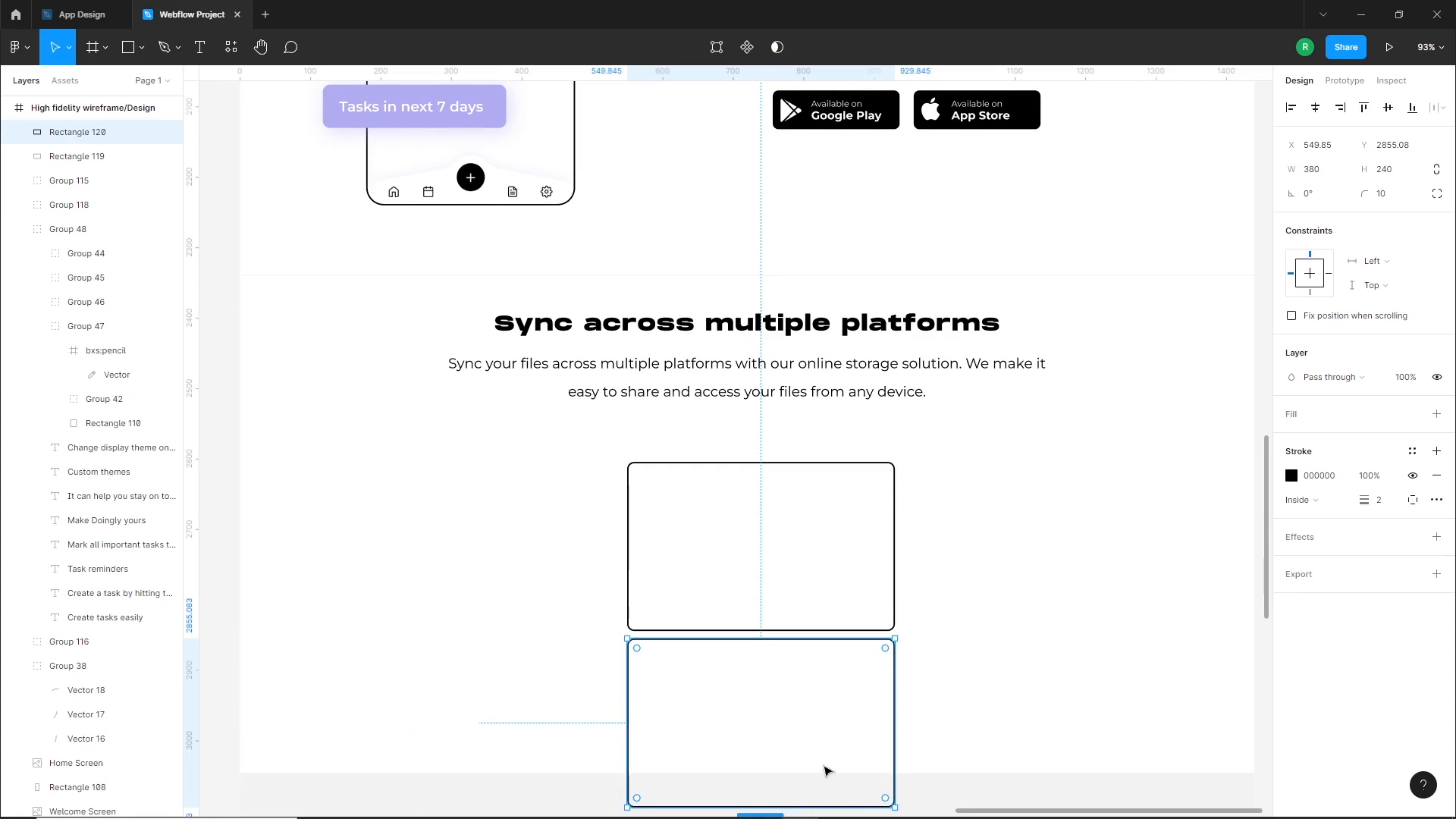
pyautogui.scroll(-1, 827, 771)
pyautogui.moveTo(785, 786); pyautogui.dragTo(785, 664)
pyautogui.click(806, 668)
pyautogui.click(894, 629)
pyautogui.moveTo(895, 628); pyautogui.dragTo(913, 628)
pyautogui.keyDown('shift'); pyautogui.click(894, 598); pyautogui.keyUp('shift')
pyautogui.click(855, 629)
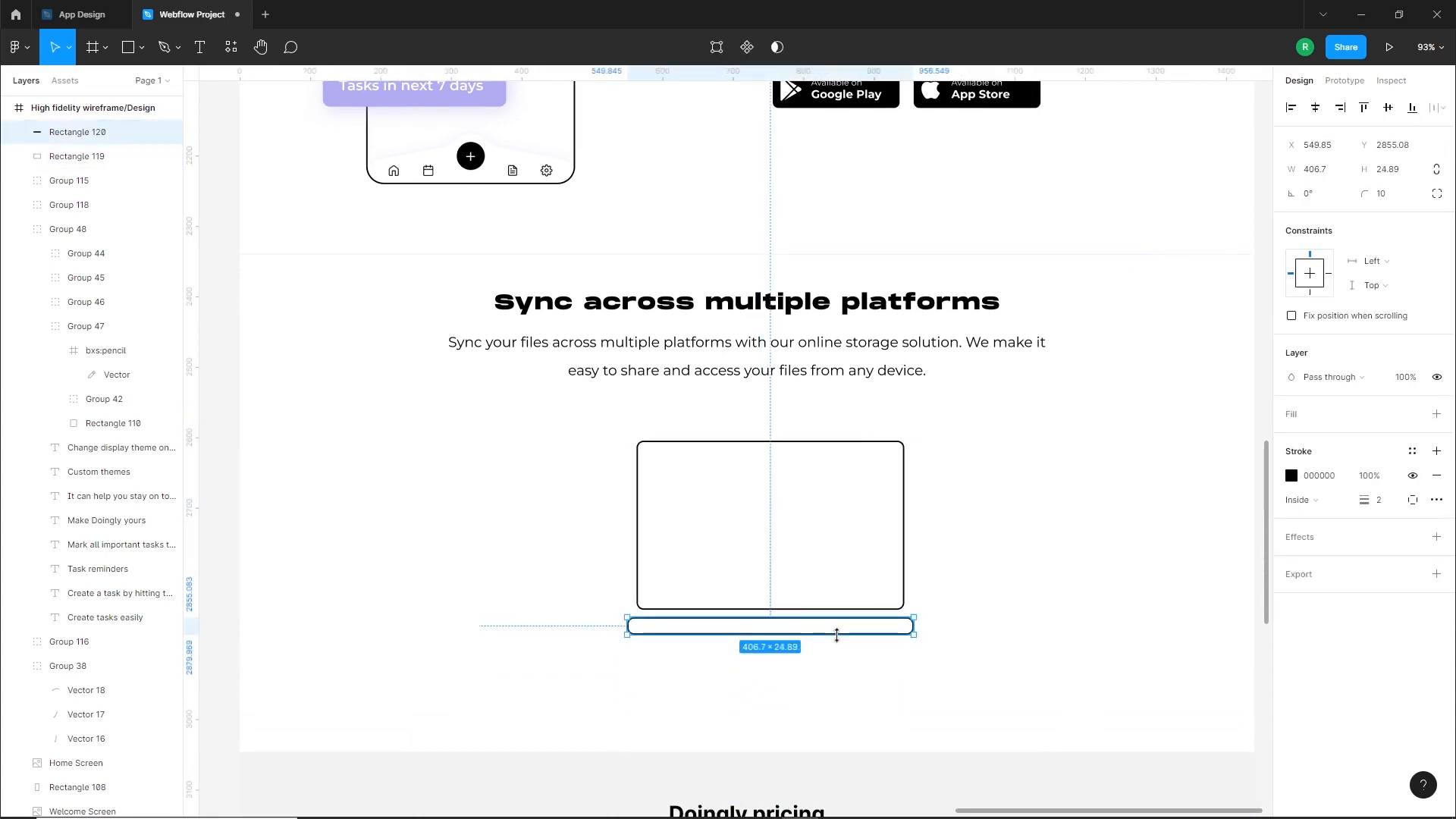
# Widen the laptop base to about 418 and center it horizontally with the screen outline
pyautogui.moveTo(917, 625); pyautogui.dragTo(924, 626)
pyautogui.keyDown('shift'); pyautogui.click(905, 574); pyautogui.keyUp('shift')
pyautogui.click(1316, 110)
pyautogui.click(937, 550)
pyautogui.moveTo(836, 649); pyautogui.dragTo(789, 591)
pyautogui.click(999, 611)
pyautogui.scroll(-2, 929, 639)
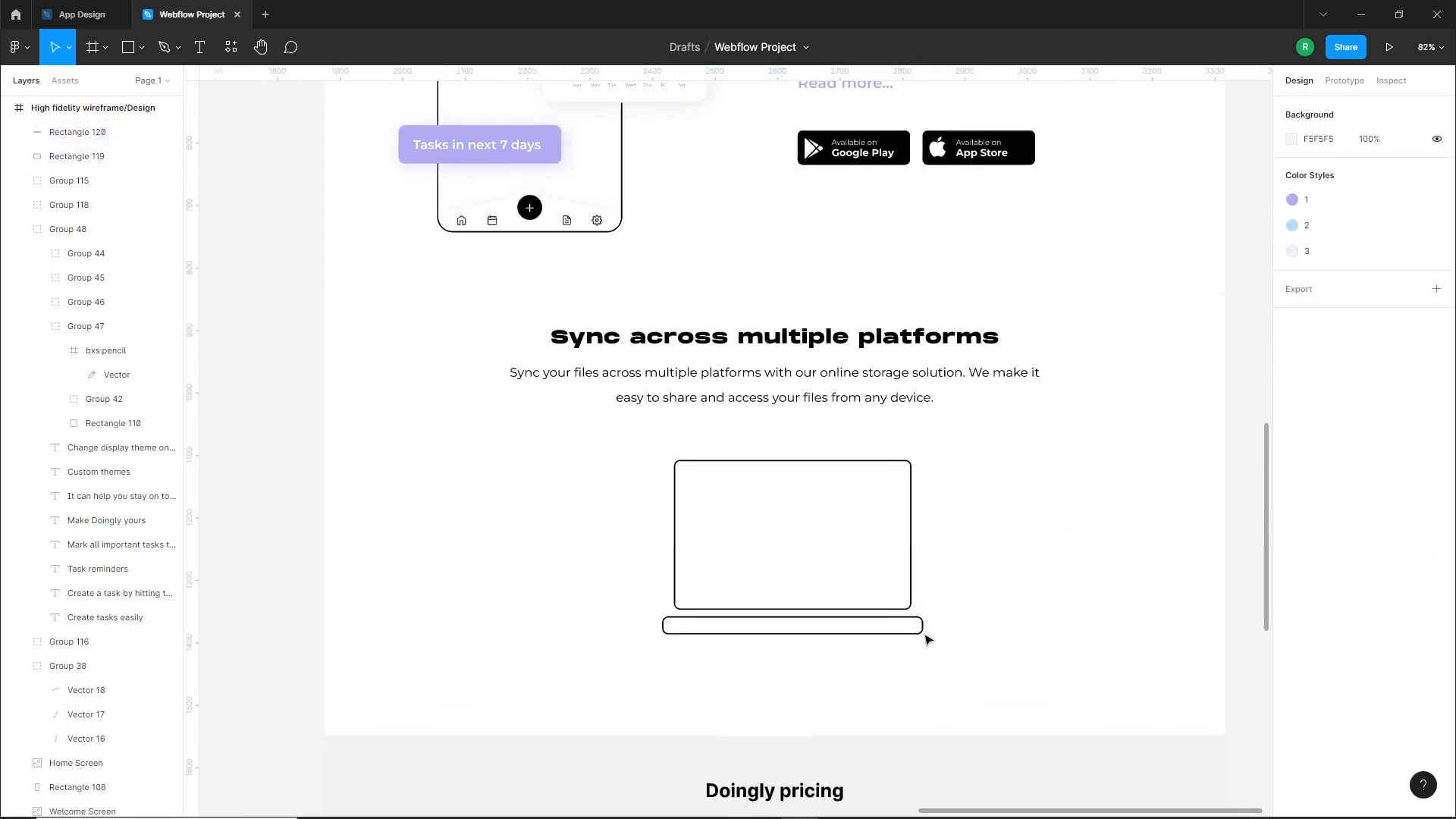
# Reduce the laptop base's height to about 24
pyautogui.click(923, 634)
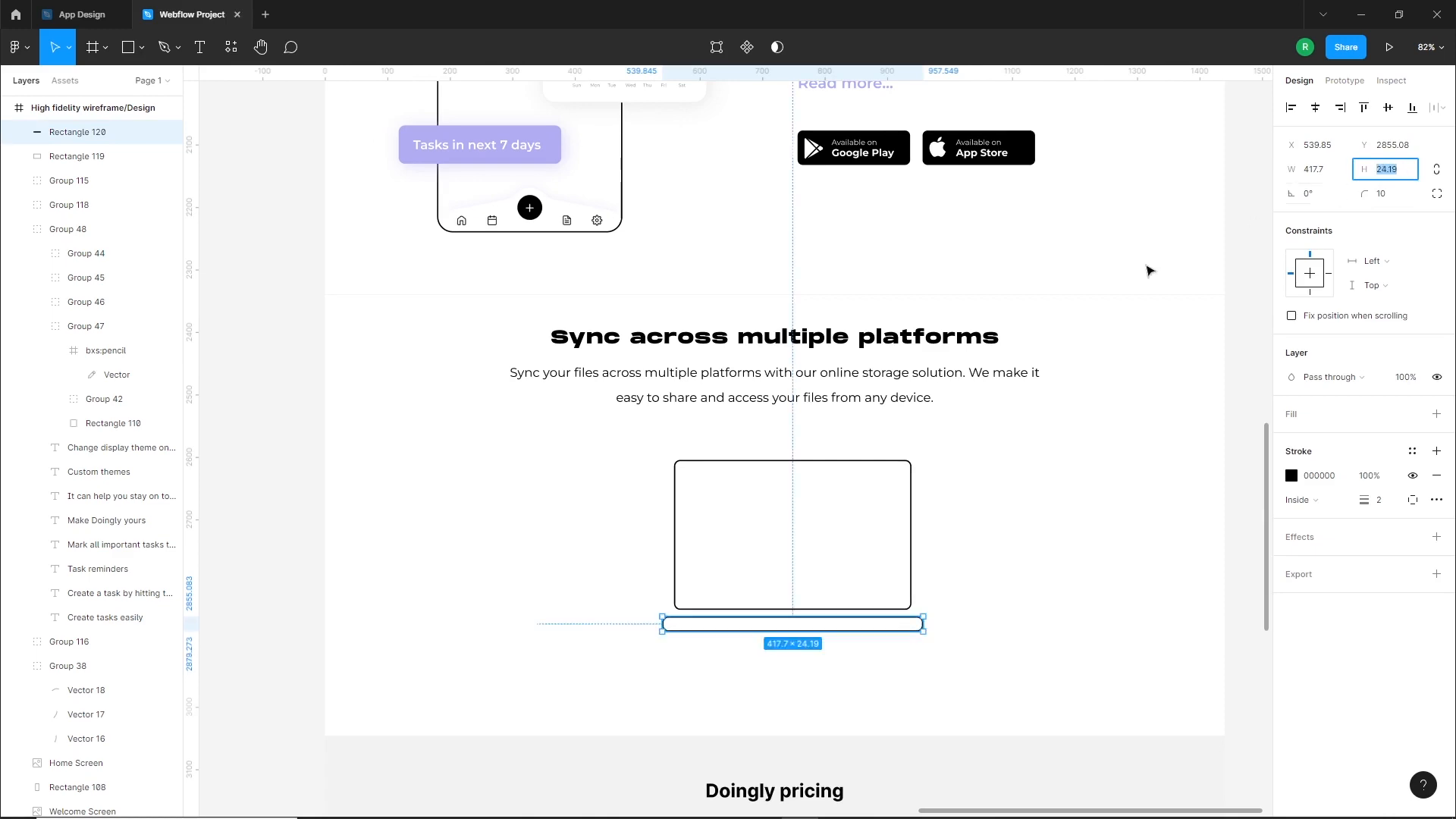
pyautogui.click(1034, 494)
pyautogui.scroll(-1, 976, 549)
pyautogui.moveTo(976, 549); pyautogui.dragTo(879, 562)
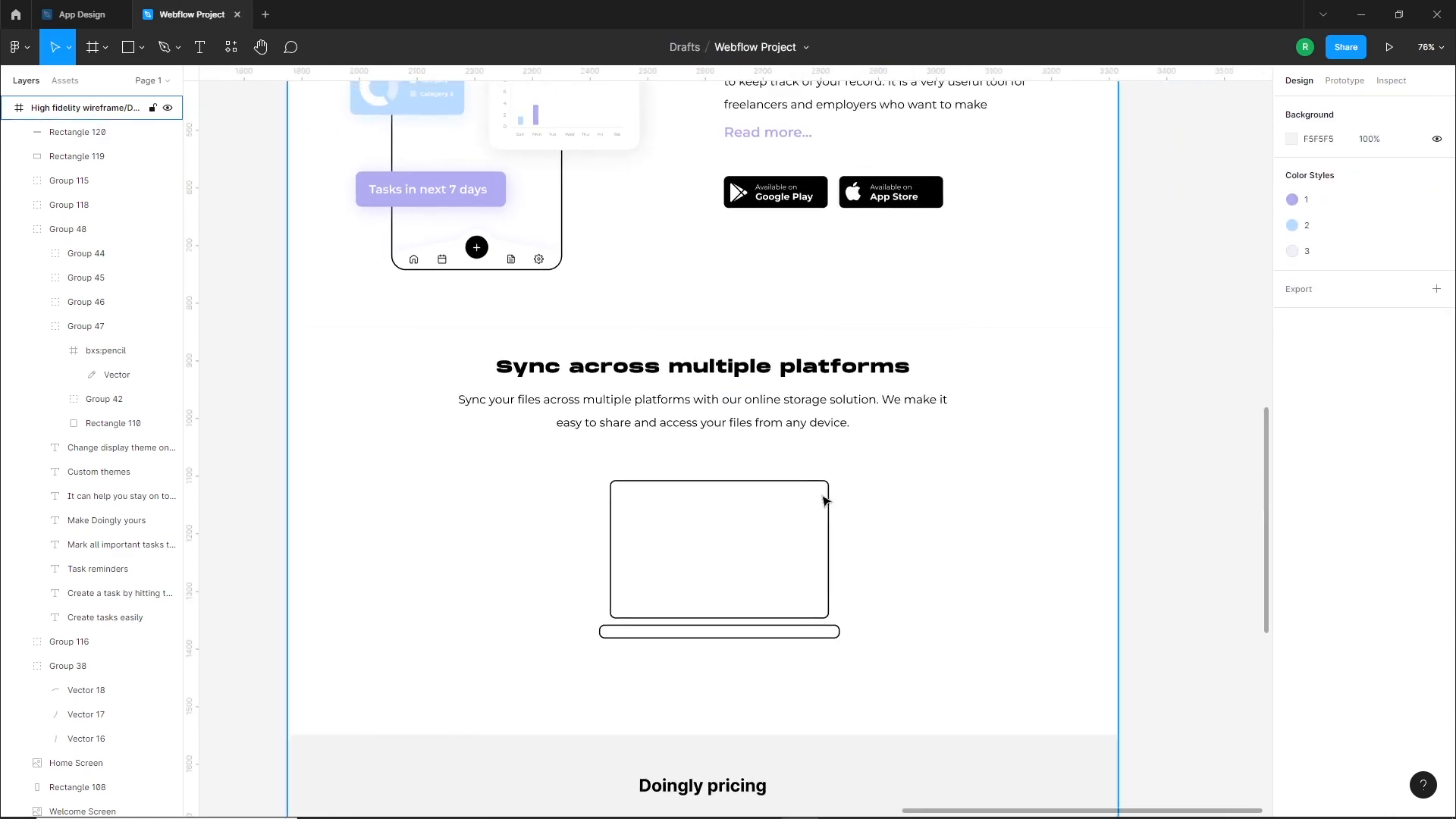
# Import the Desktop - 1 image from the Webflow Project folder onto the canvas and scale it down to about 325 by 205
pyautogui.scroll(-8, 826, 501)
pyautogui.click(390, 810)
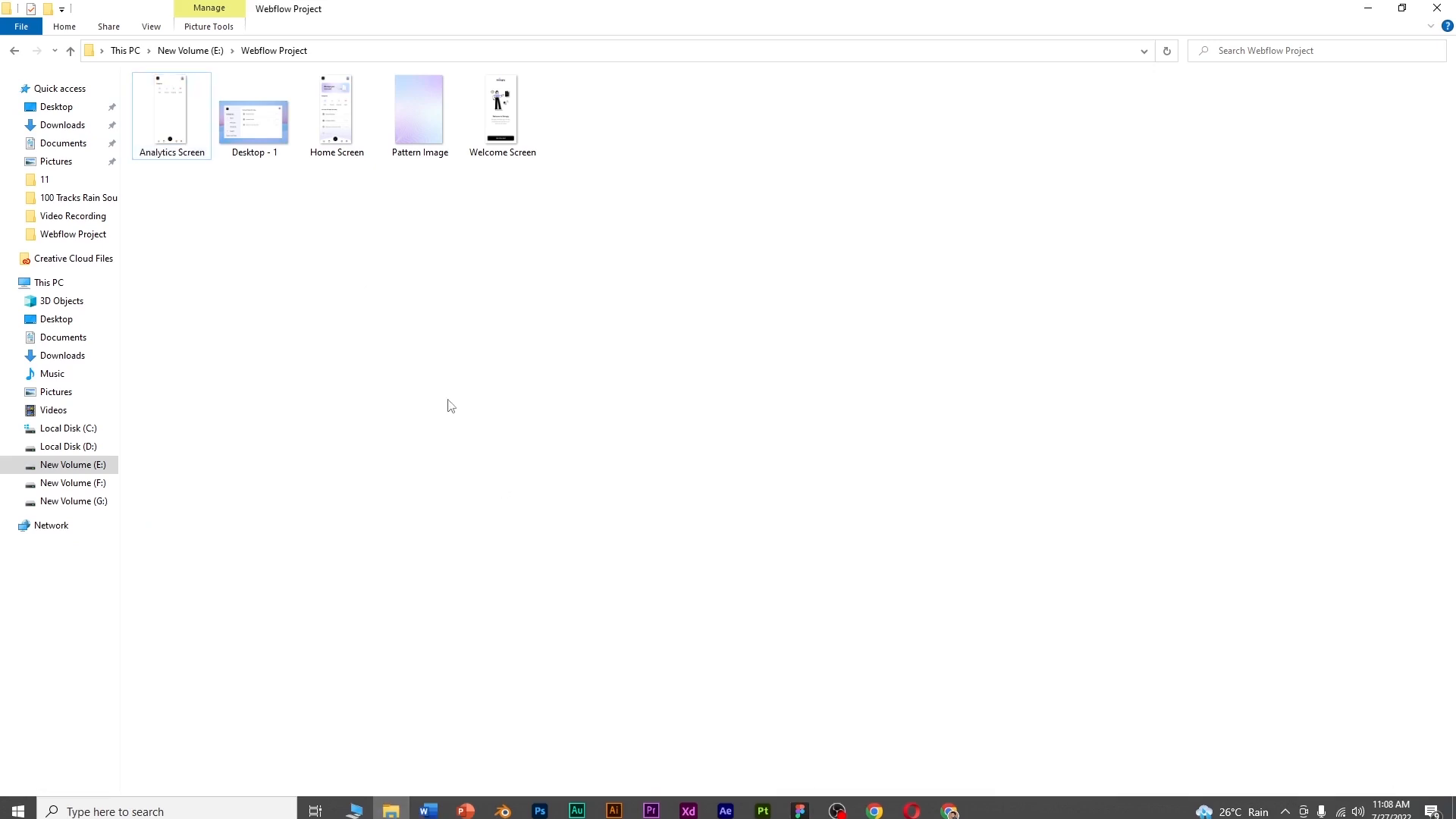
pyautogui.moveTo(254, 118); pyautogui.dragTo(1031, 545)
pyautogui.moveTo(1117, 628); pyautogui.dragTo(966, 534)
pyautogui.click(951, 567)
pyautogui.scroll(5, 615, 522)
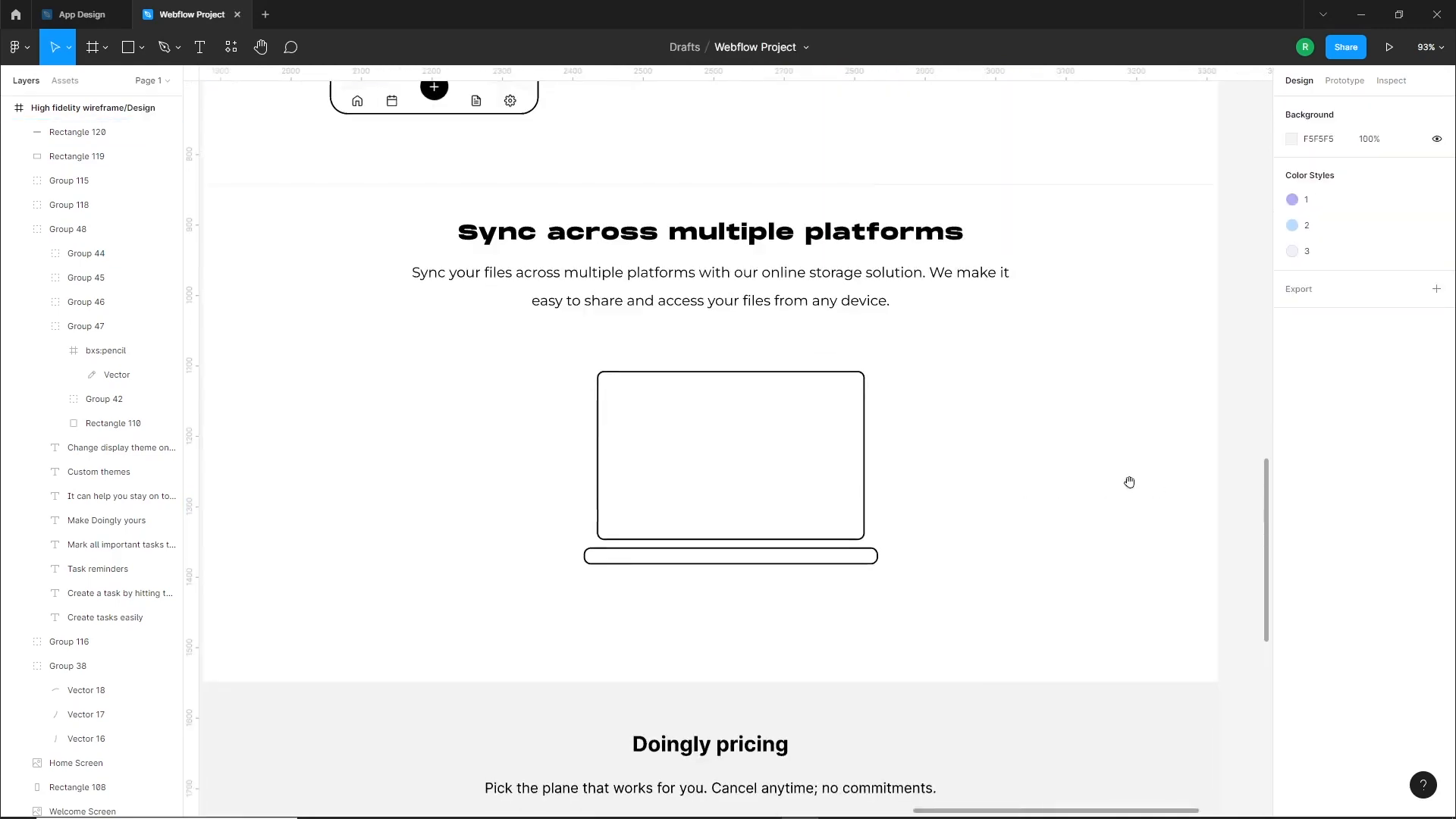
pyautogui.hscroll(4, 1114, 499)
# Place the Desktop - 1 image over the laptop screen outline and enlarge it to about 380 by 239 to cover the outline
pyautogui.moveTo(1130, 485); pyautogui.dragTo(480, 444)
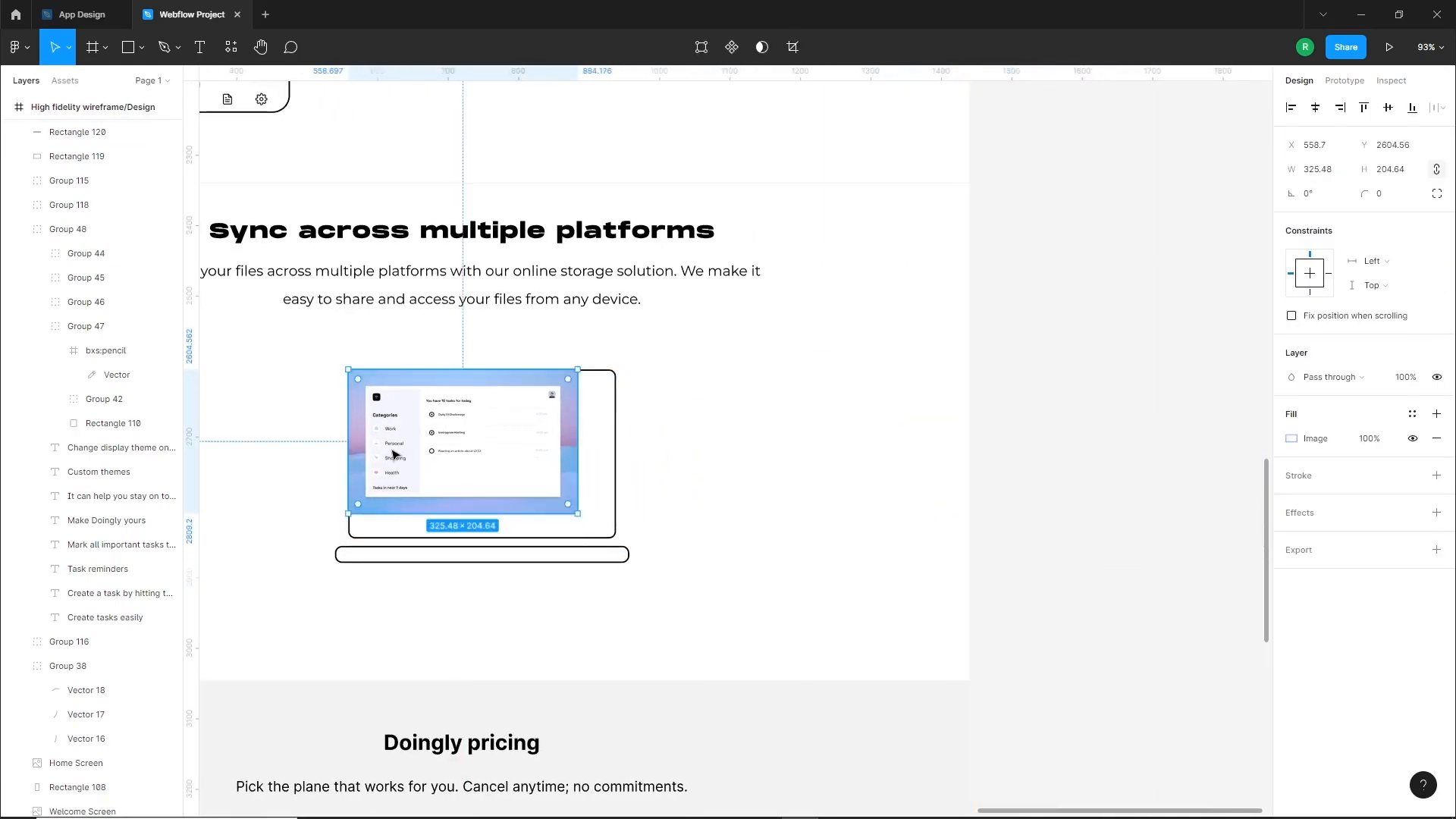
pyautogui.scroll(5, 416, 453)
pyautogui.moveTo(800, 584); pyautogui.dragTo(884, 636)
pyautogui.moveTo(799, 492); pyautogui.dragTo(803, 515)
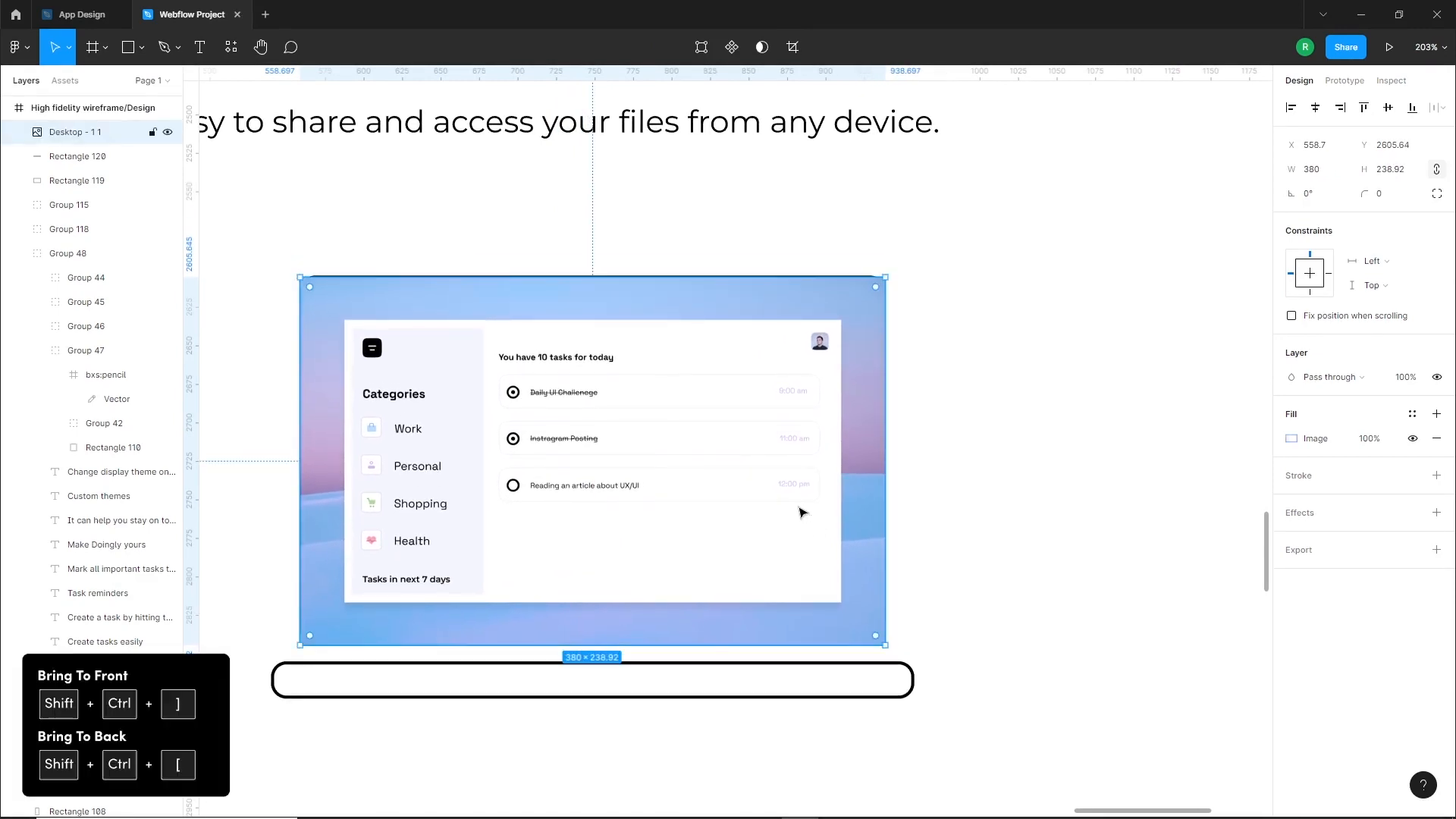
# Send the Desktop - 1 image behind the laptop screen outline and round its corners to about 9 to match the outline
pyautogui.hotkey('ctrl', 'shift', '[')
pyautogui.click(962, 475)
pyautogui.click(827, 413)
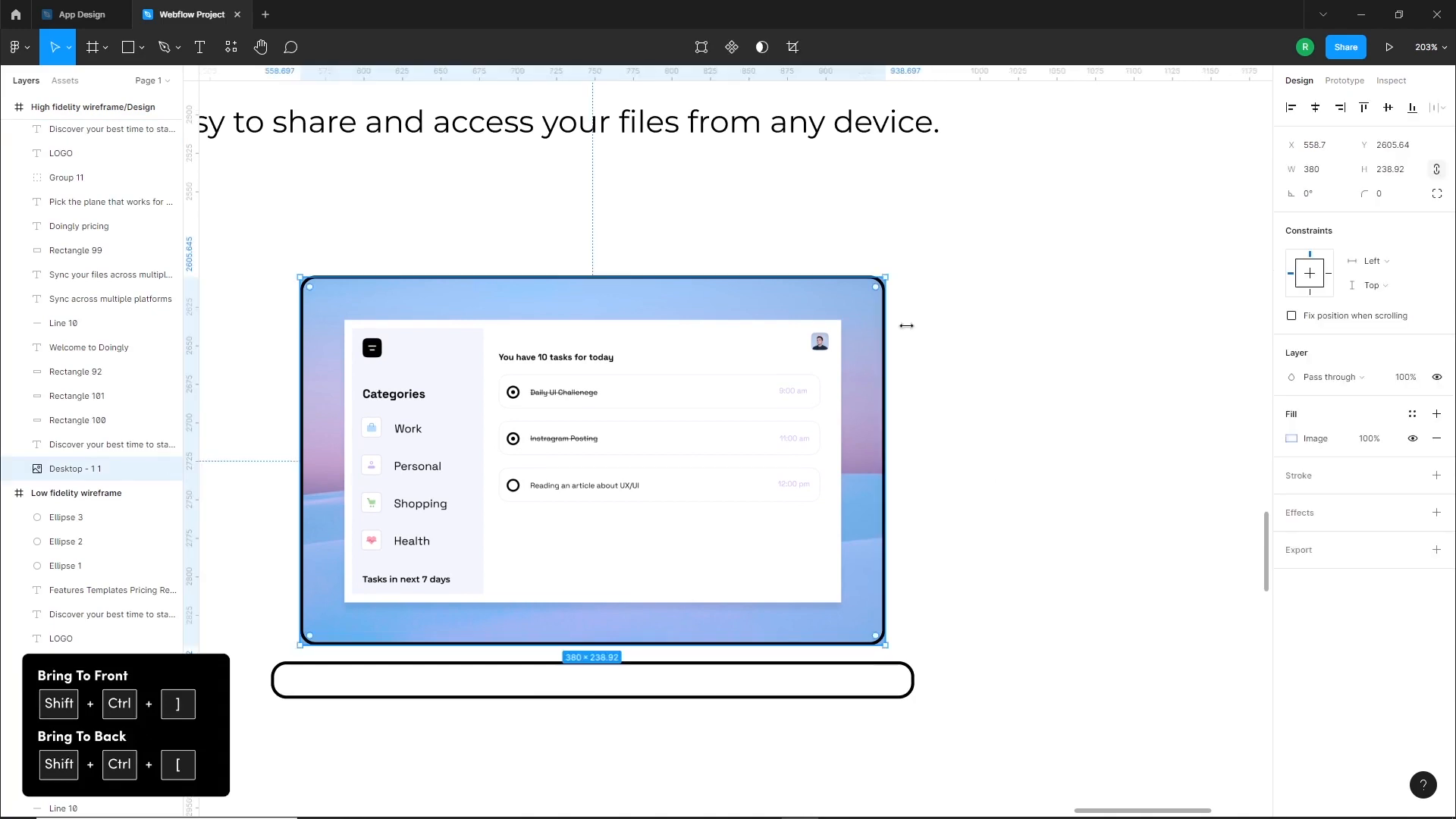
pyautogui.scroll(2, 913, 276)
pyautogui.scroll(5, 862, 331)
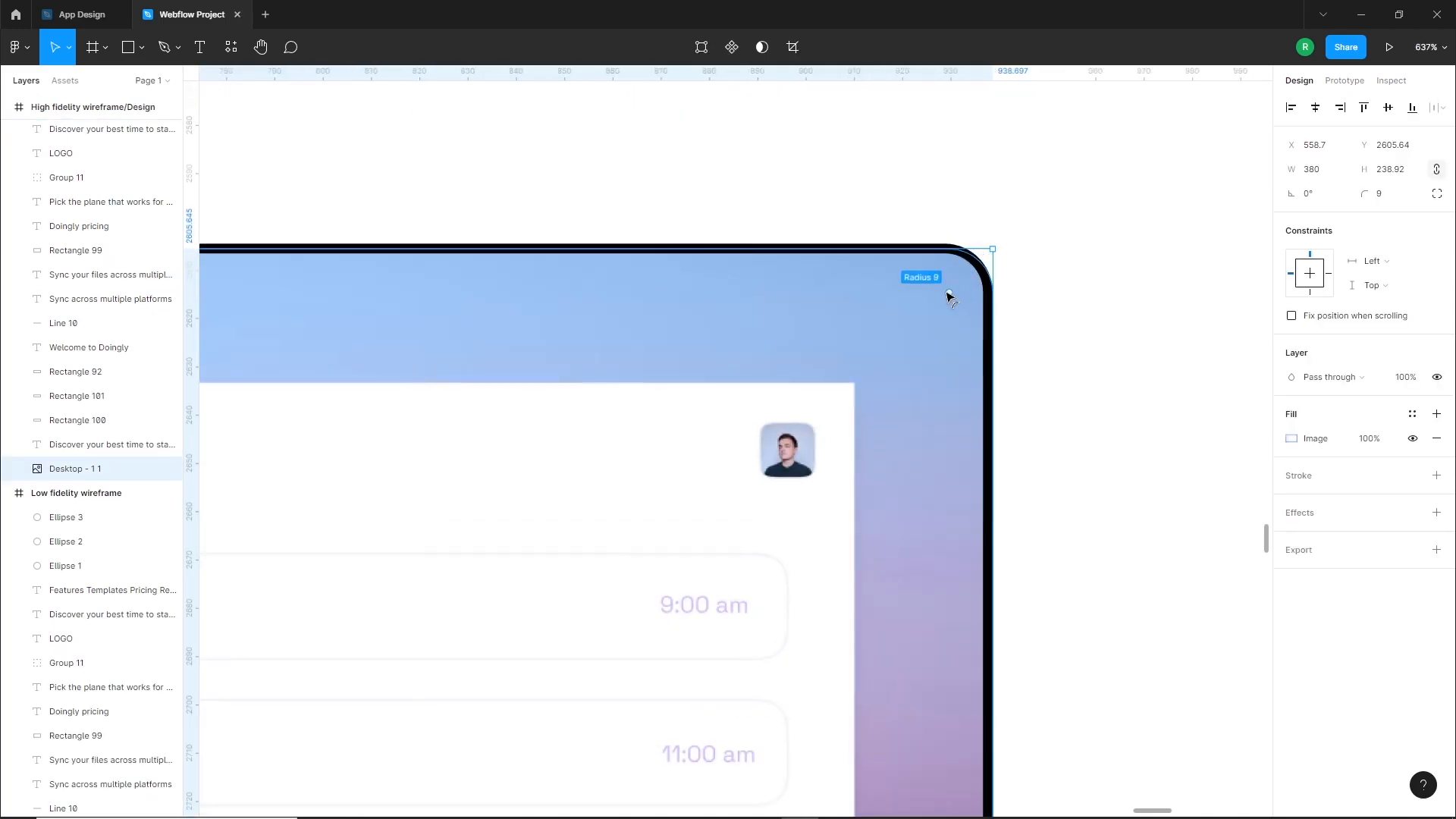
pyautogui.click(1027, 449)
# Move the laptop base up slightly so it sits just below the laptop screen
pyautogui.scroll(-7, 1027, 456)
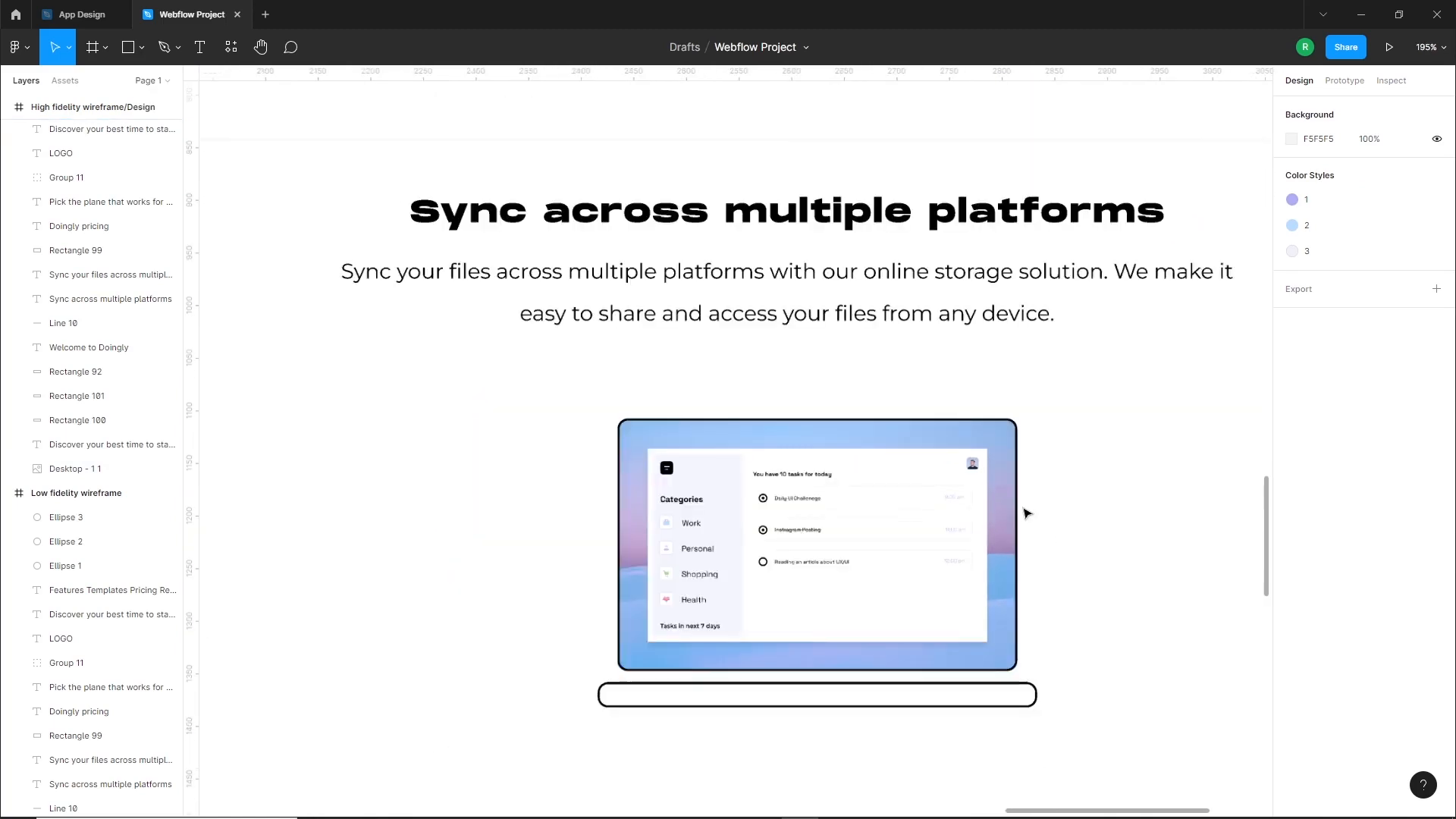
pyautogui.moveTo(1025, 480); pyautogui.dragTo(973, 521)
pyautogui.scroll(-1, 923, 507)
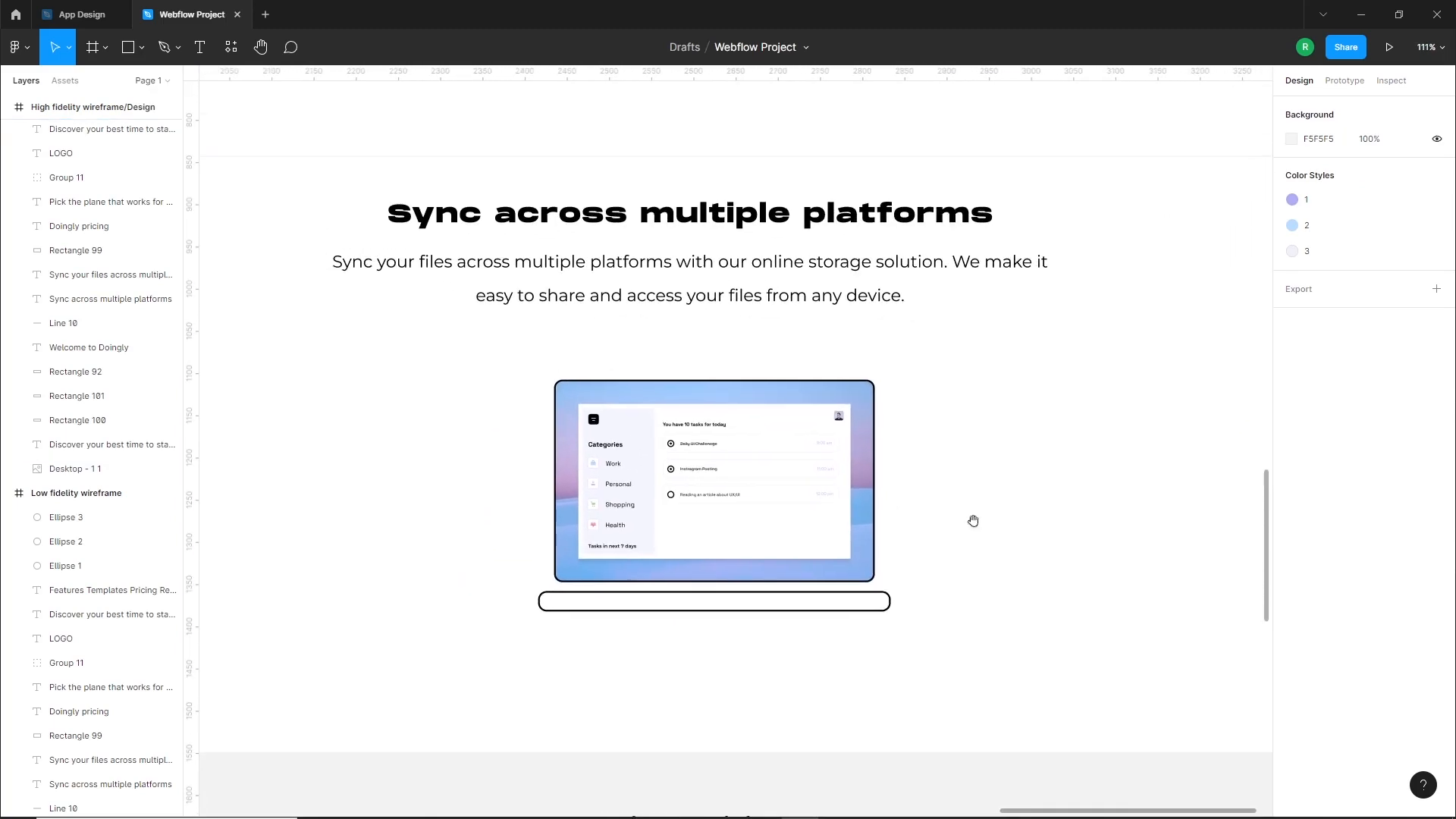
pyautogui.moveTo(705, 671); pyautogui.dragTo(636, 602)
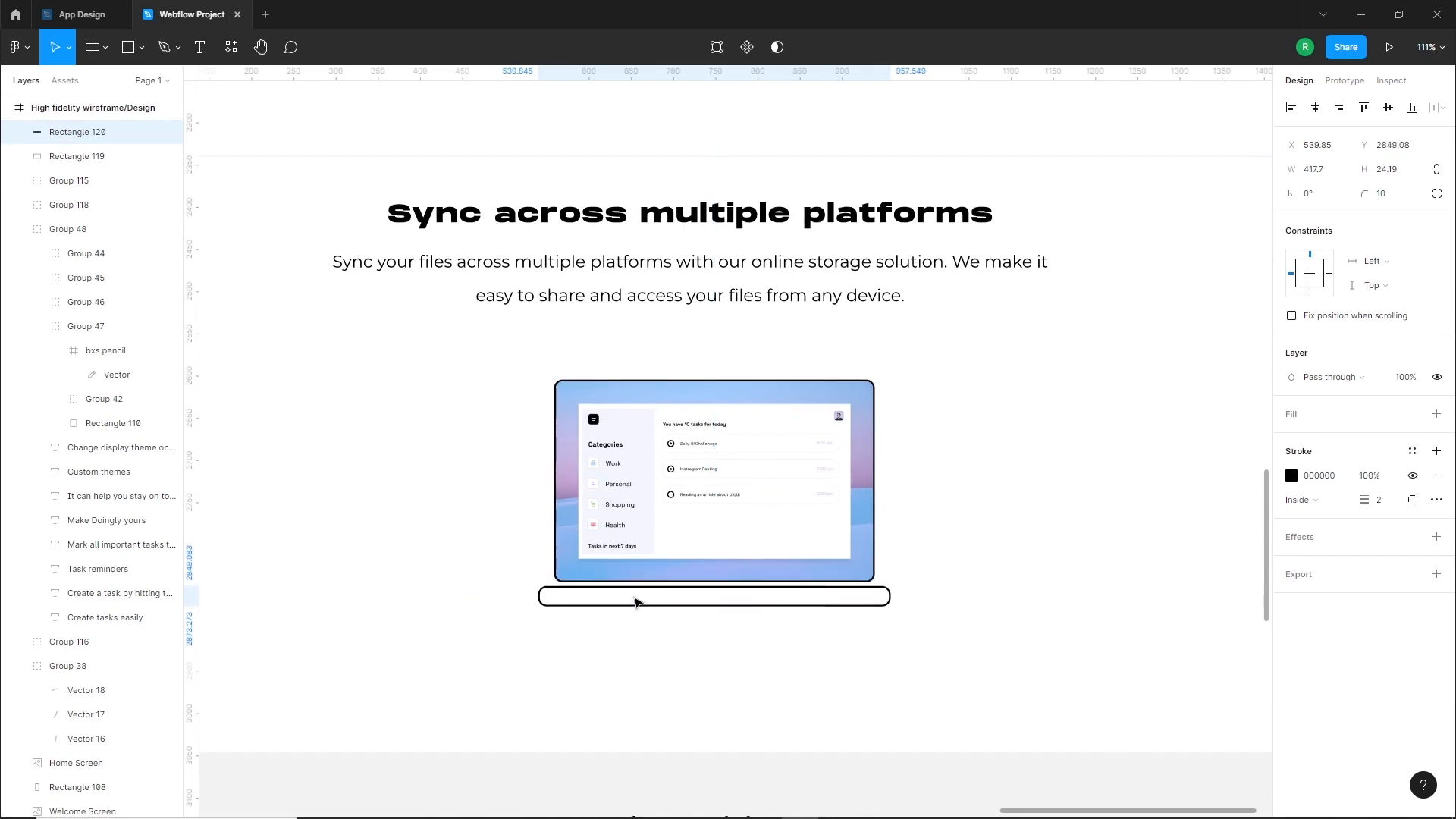
pyautogui.click(578, 659)
pyautogui.scroll(-10, 529, 600)
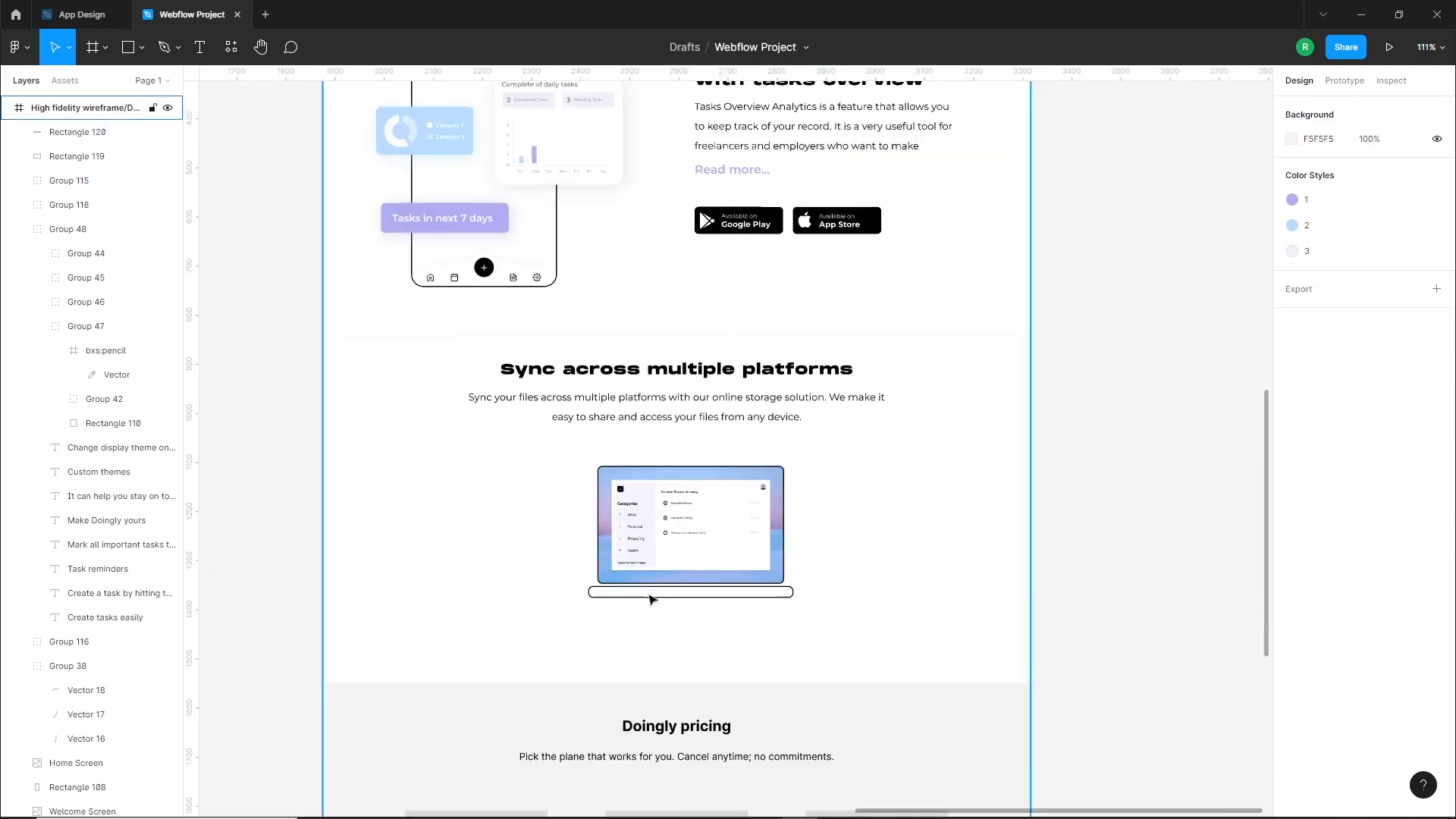
# Place a copy of the Home Screen phone mockup, about 108 by 234, over the laptop's lower-left edge
pyautogui.moveTo(618, 436); pyautogui.dragTo(582, 614)
pyautogui.moveTo(765, 199); pyautogui.dragTo(945, 708)
pyautogui.scroll(-2, 699, 683)
pyautogui.scroll(3, 696, 684)
pyautogui.moveTo(1140, 426); pyautogui.dragTo(575, 630)
pyautogui.scroll(5, 425, 707)
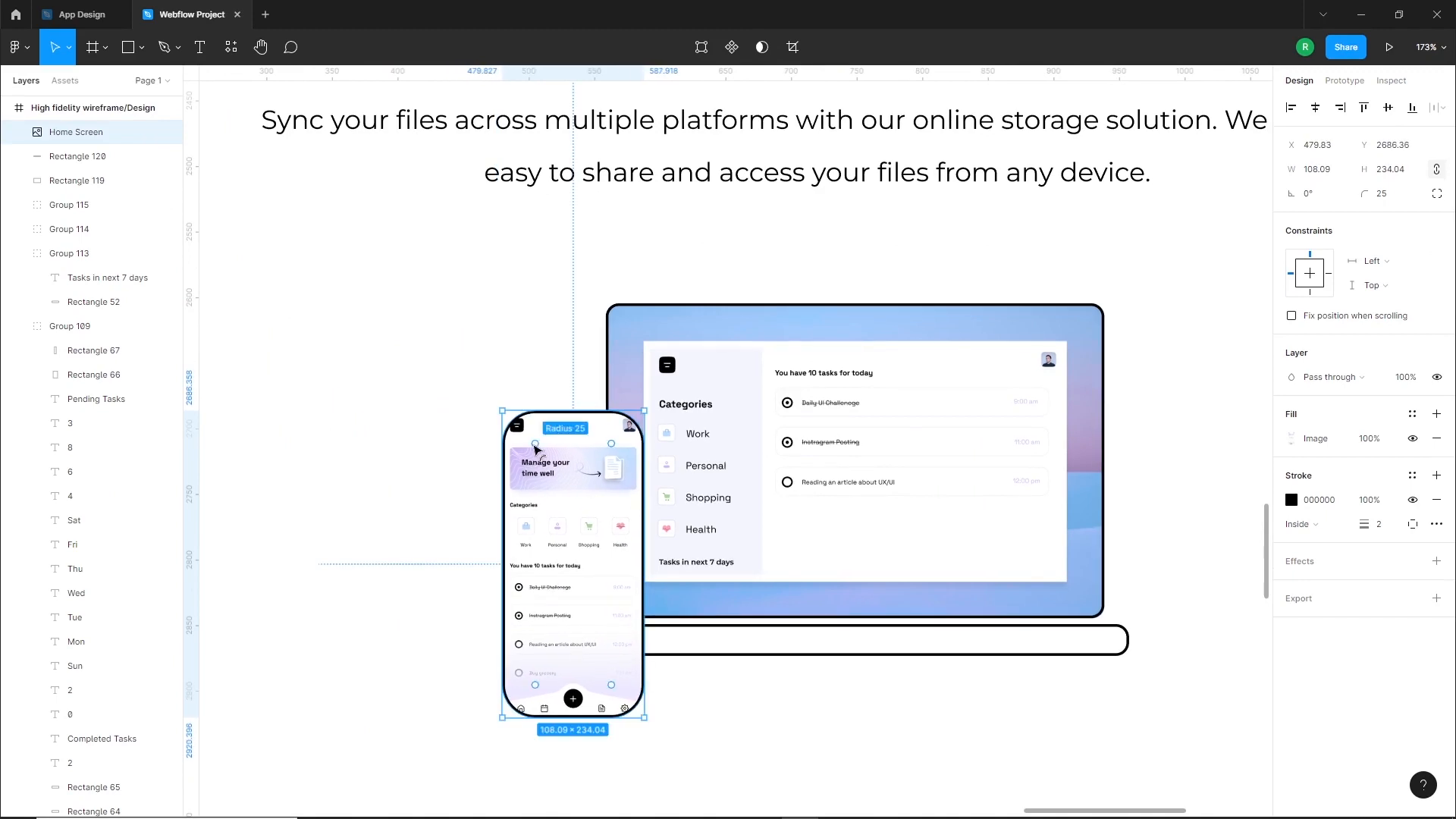
# Scale the phone mockup down proportionally and lower it so it overlaps the laptop base's left end
pyautogui.moveTo(609, 557); pyautogui.dragTo(607, 540)
pyautogui.hotkey('shift', 'Down')
pyautogui.hotkey('shift', 'Down')
pyautogui.hotkey('shift', 'Down')
pyautogui.hotkey('shift', 'Down')
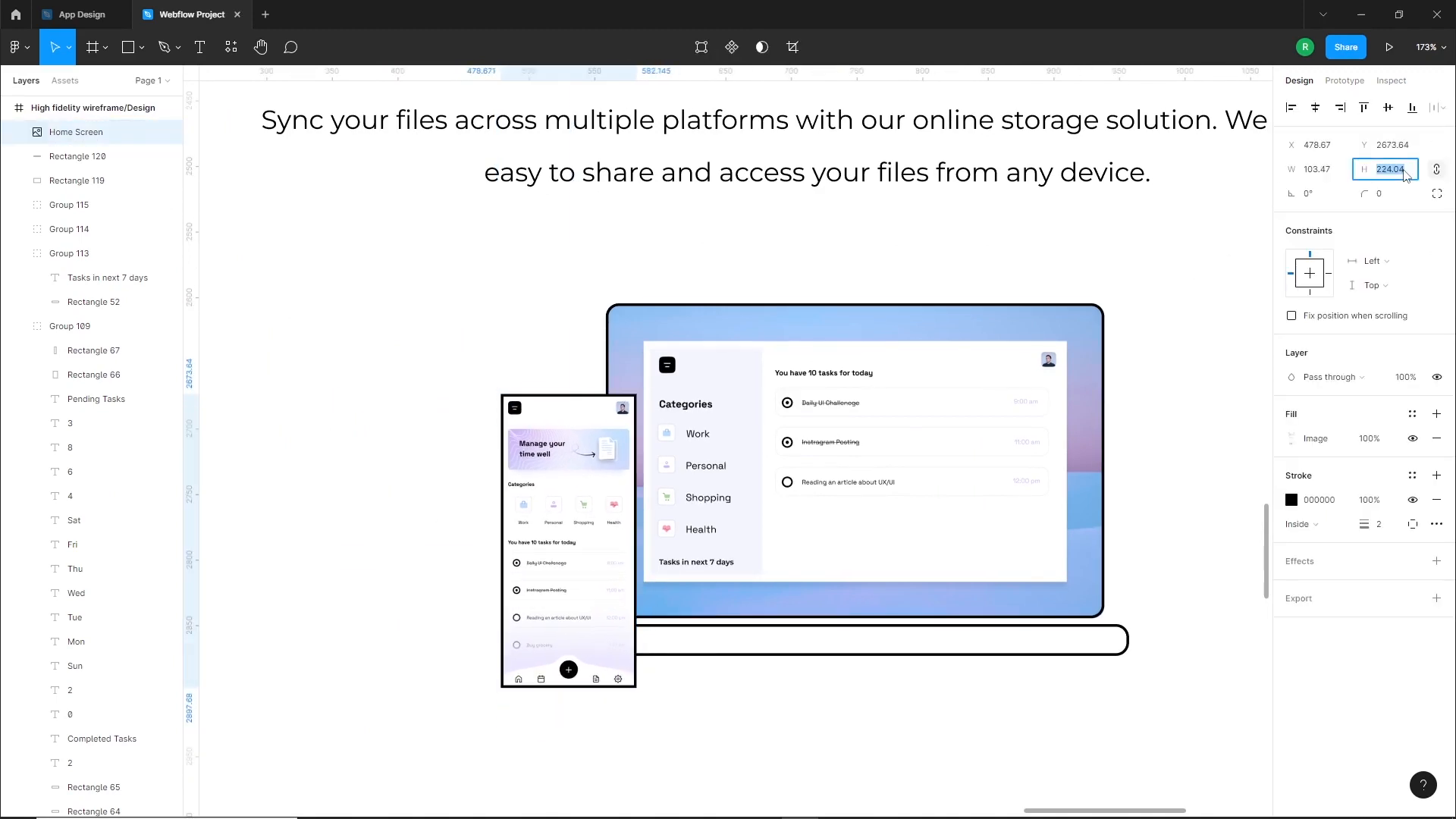
pyautogui.click(413, 503)
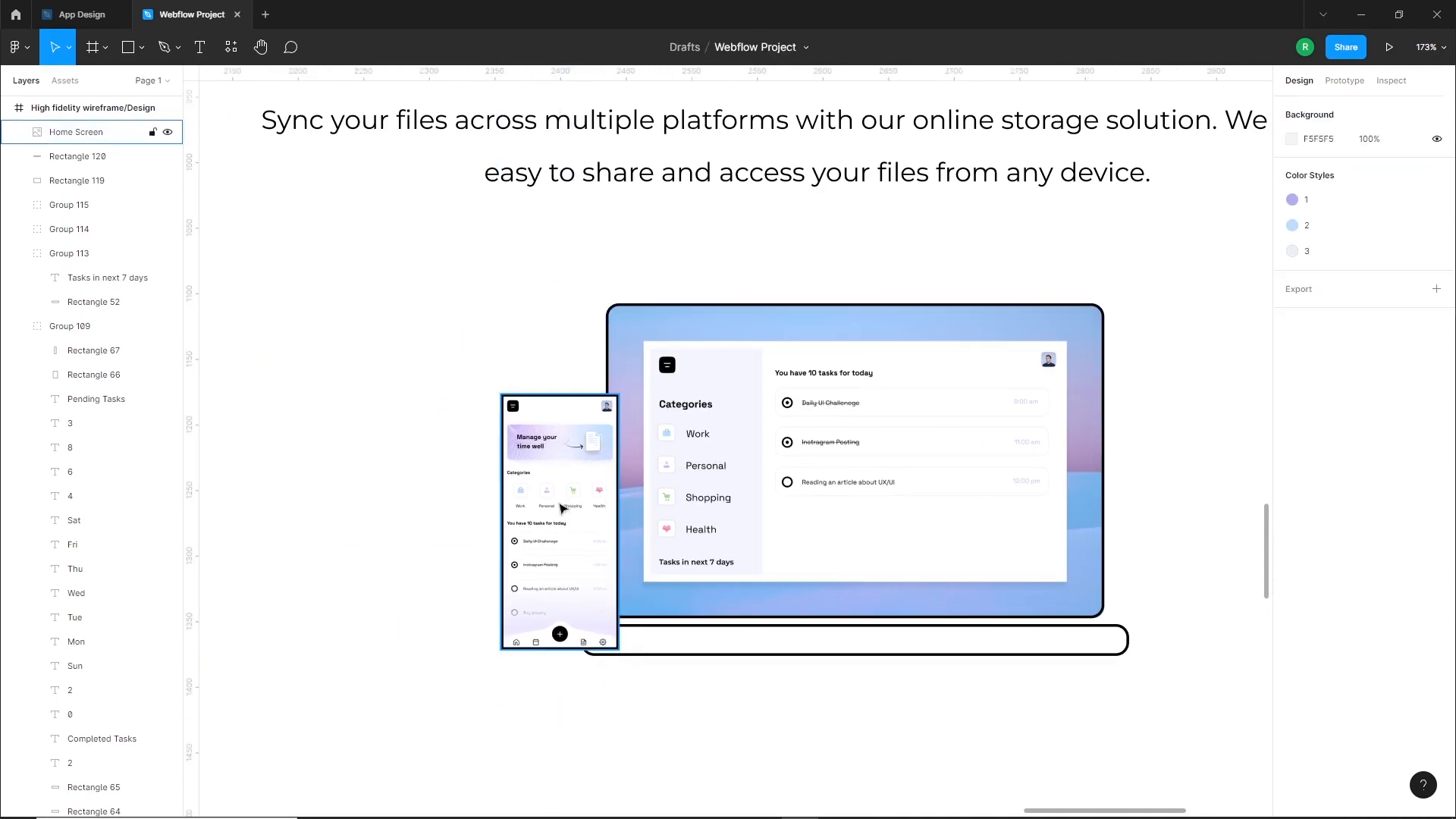
pyautogui.moveTo(581, 511); pyautogui.dragTo(582, 546)
# Align the phone mockup's stroke to the outside and round the mockup's corners
pyautogui.click(1320, 542)
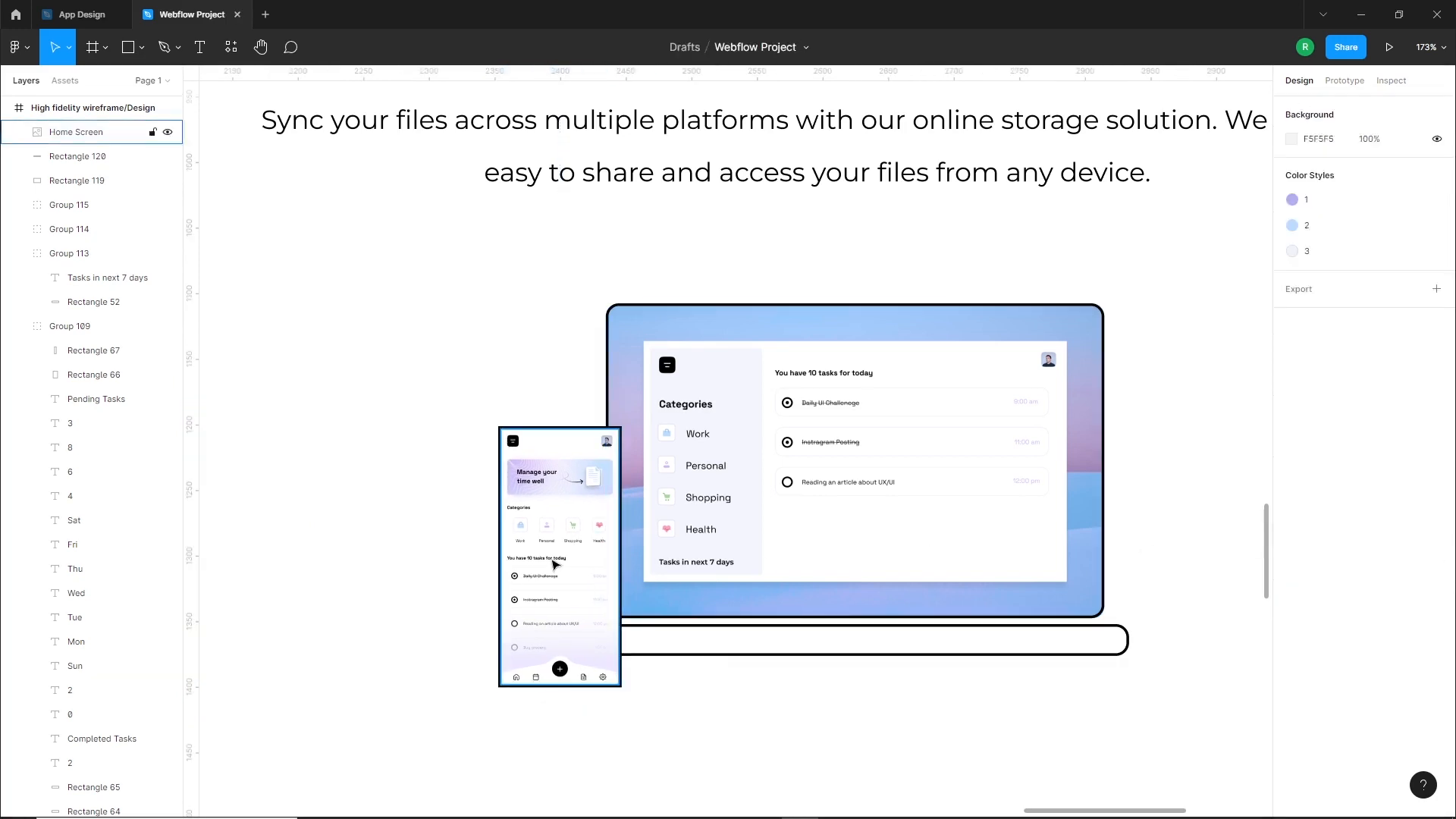
pyautogui.scroll(10, 502, 430)
pyautogui.moveTo(571, 392); pyautogui.dragTo(581, 404)
pyautogui.click(372, 417)
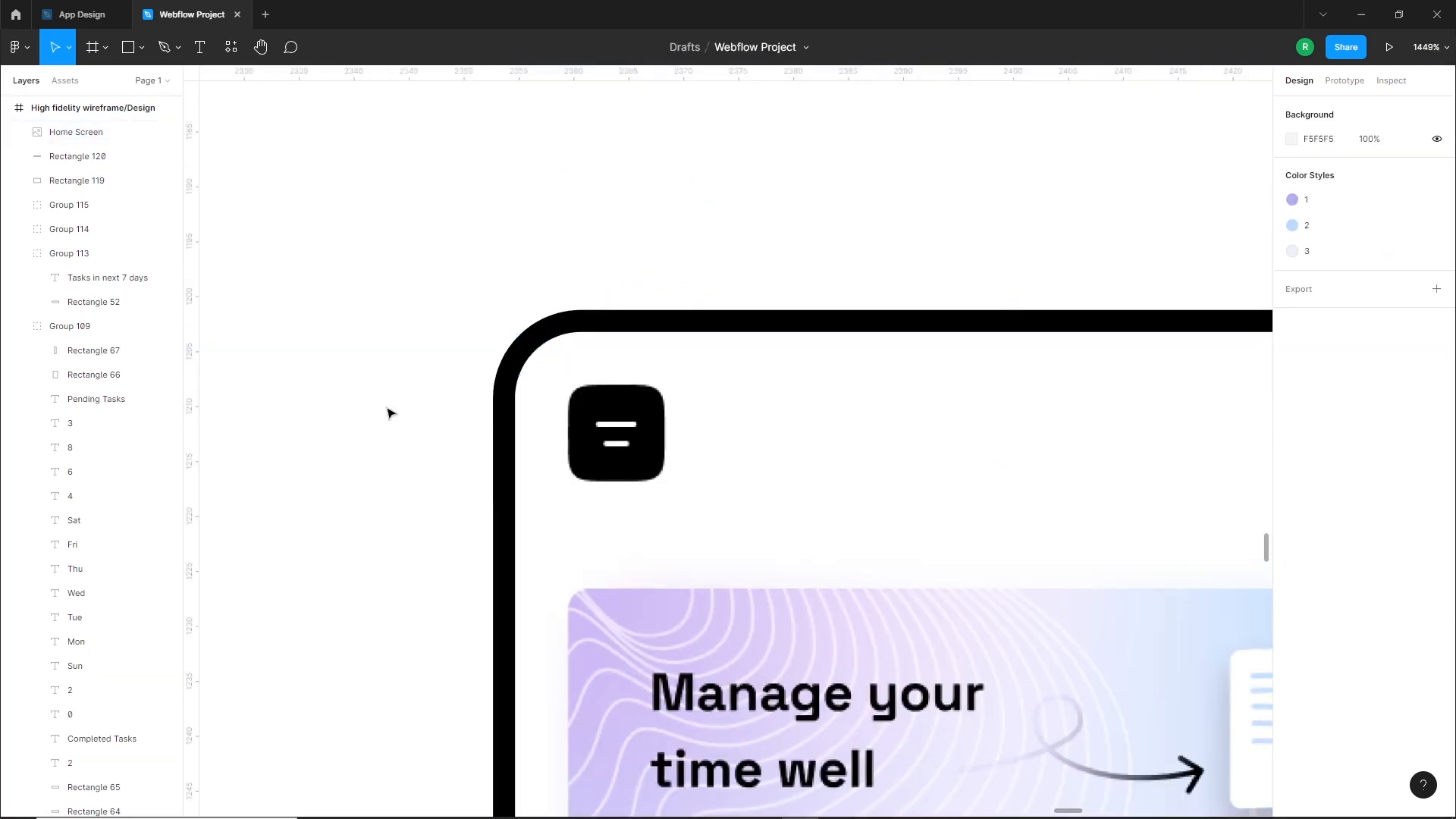
pyautogui.scroll(-9, 549, 353)
pyautogui.moveTo(646, 529); pyautogui.dragTo(666, 553)
pyautogui.click(488, 540)
pyautogui.scroll(-2, 524, 493)
pyautogui.moveTo(531, 475); pyautogui.dragTo(520, 522)
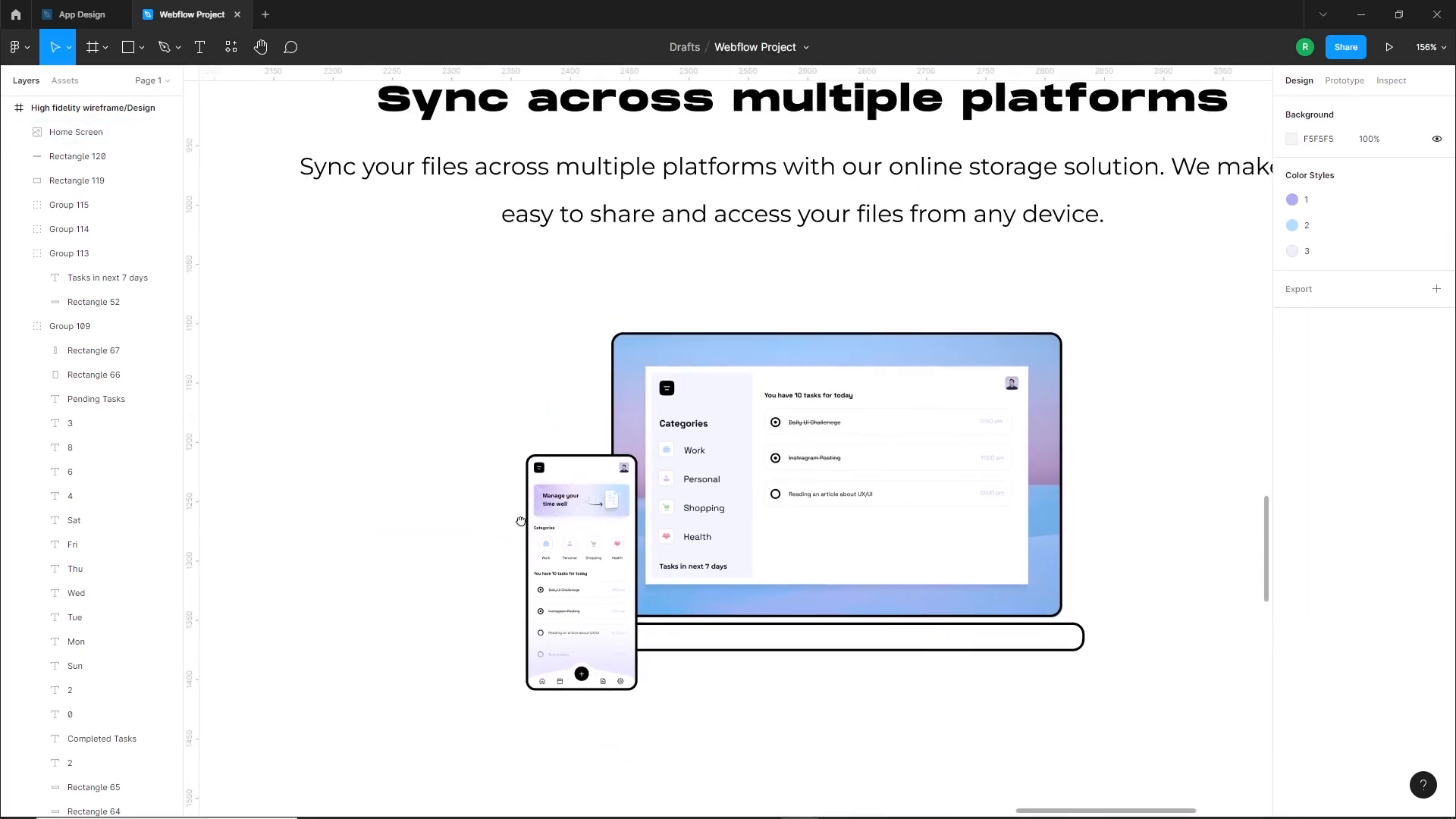
# Place a copy of the phone notch group at the top center of the small phone mockup and bring it to the front
pyautogui.scroll(-4, 602, 459)
pyautogui.moveTo(602, 460); pyautogui.dragTo(638, 570)
pyautogui.scroll(4, 611, 296)
pyautogui.moveTo(511, 285); pyautogui.dragTo(743, 408)
pyautogui.scroll(-3, 493, 452)
pyautogui.scroll(10, 618, 593)
pyautogui.hotkey('ctrl', 'shift', ']')
pyautogui.scroll(-5, 730, 411)
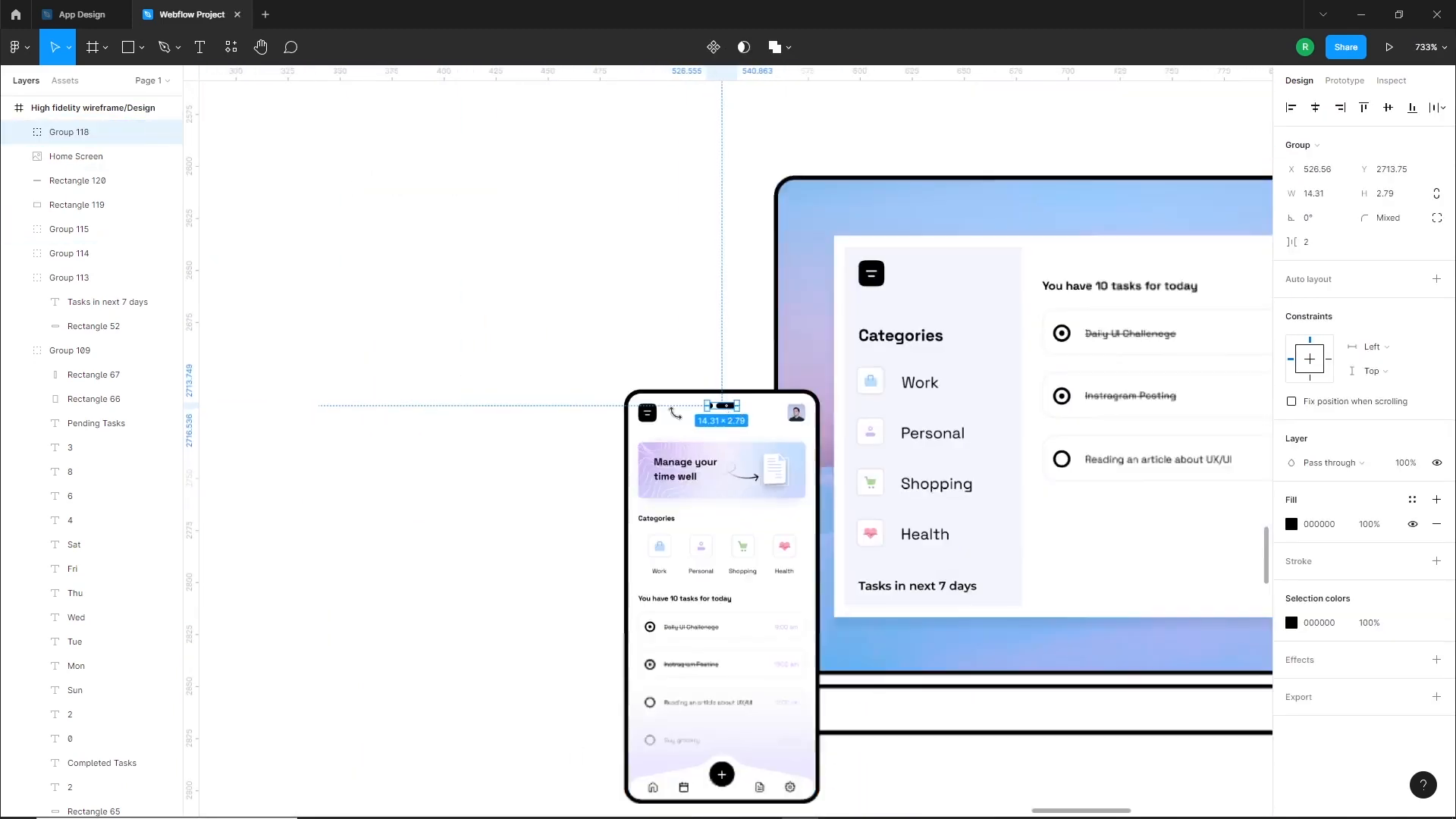
pyautogui.click(578, 439)
pyautogui.scroll(-2, 581, 440)
pyautogui.moveTo(588, 459); pyautogui.dragTo(455, 397)
pyautogui.moveTo(502, 470)
pyautogui.mouseDown()
pyautogui.moveTo(479, 461)
pyautogui.moveTo(474, 478)
pyautogui.mouseUp()
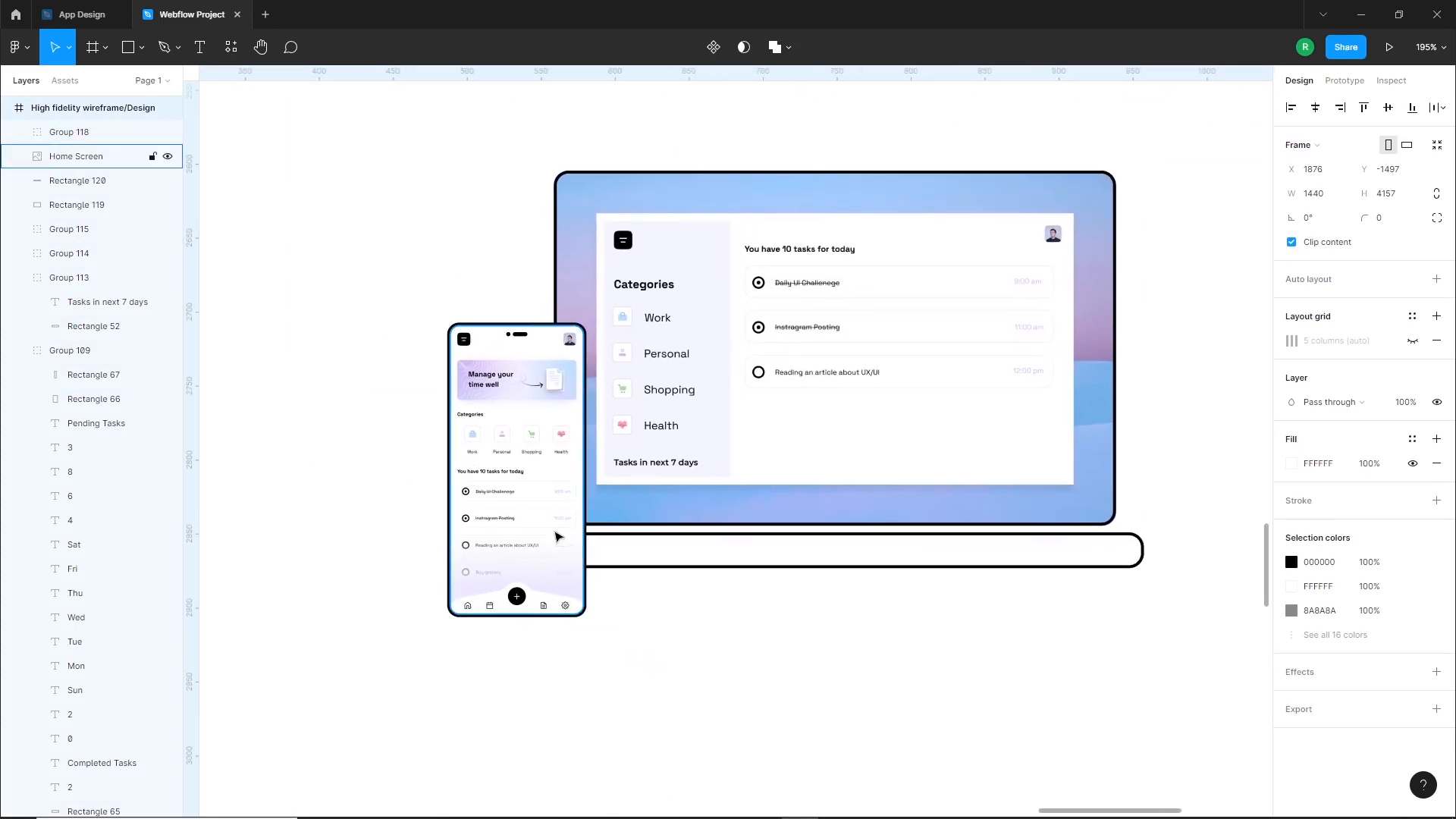
pyautogui.scroll(-2, 657, 511)
pyautogui.moveTo(820, 554); pyautogui.dragTo(701, 625)
pyautogui.hscroll(2, 880, 591)
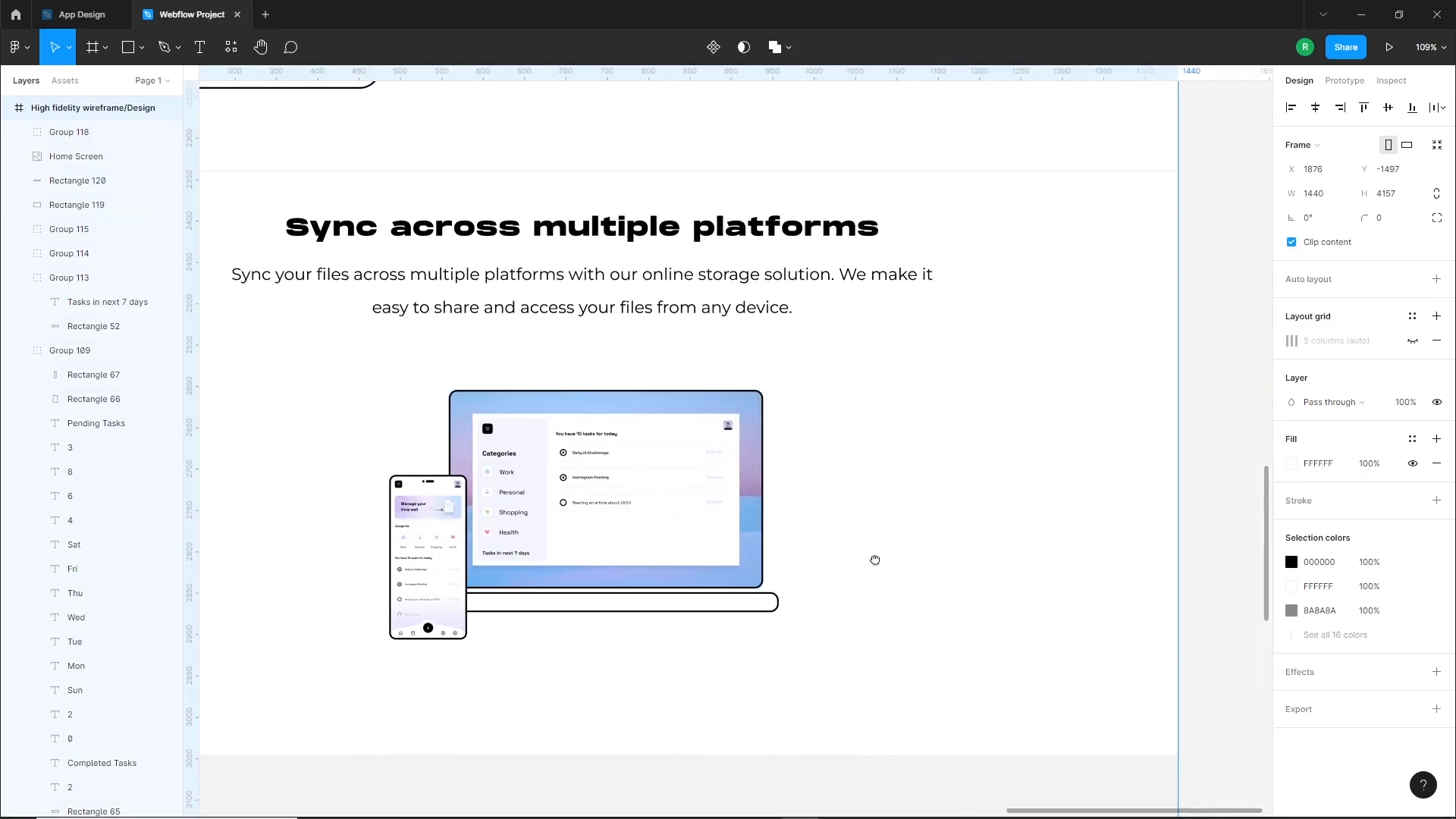
pyautogui.scroll(-1, 861, 546)
pyautogui.keyDown('alt'); pyautogui.moveTo(659, 405); pyautogui.dragTo(968, 391); pyautogui.keyUp('alt')
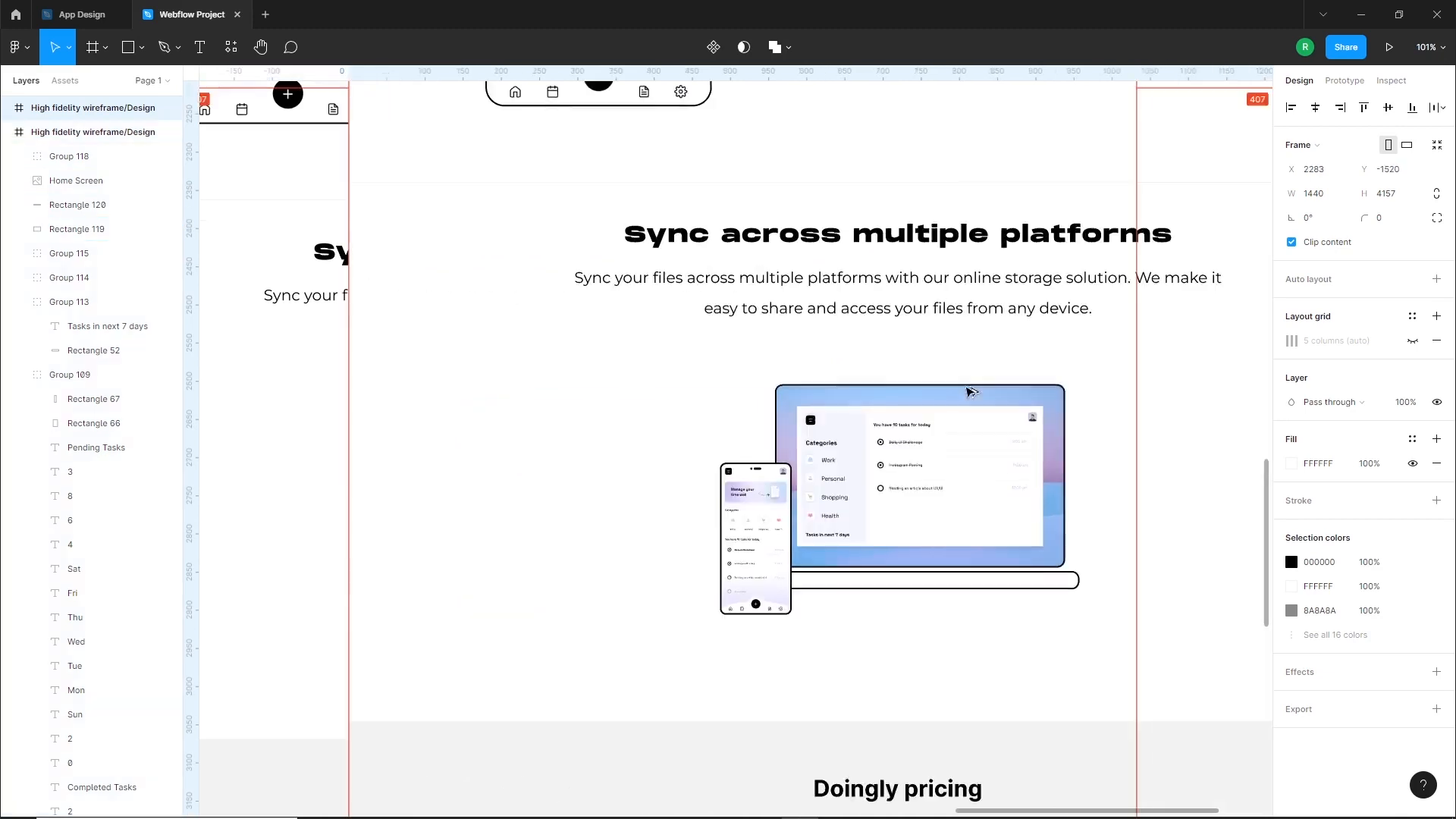
pyautogui.hotkey('ctrl', 'z')
# Duplicate the laptop screen outline to the right of the laptop, fill it with white and shrink it to about 270 by 166
pyautogui.click(941, 395)
pyautogui.keyDown('alt'); pyautogui.moveTo(754, 410); pyautogui.dragTo(1031, 437); pyautogui.keyUp('alt')
pyautogui.scroll(2, 972, 544)
pyautogui.click(1436, 415)
pyautogui.click(1291, 439)
pyautogui.moveTo(1160, 508); pyautogui.dragTo(1081, 436)
pyautogui.click(998, 483)
pyautogui.keyDown('alt'); pyautogui.keyDown('shift'); pyautogui.moveTo(1077, 532); pyautogui.dragTo(911, 507); pyautogui.keyUp('shift'); pyautogui.keyUp('alt')
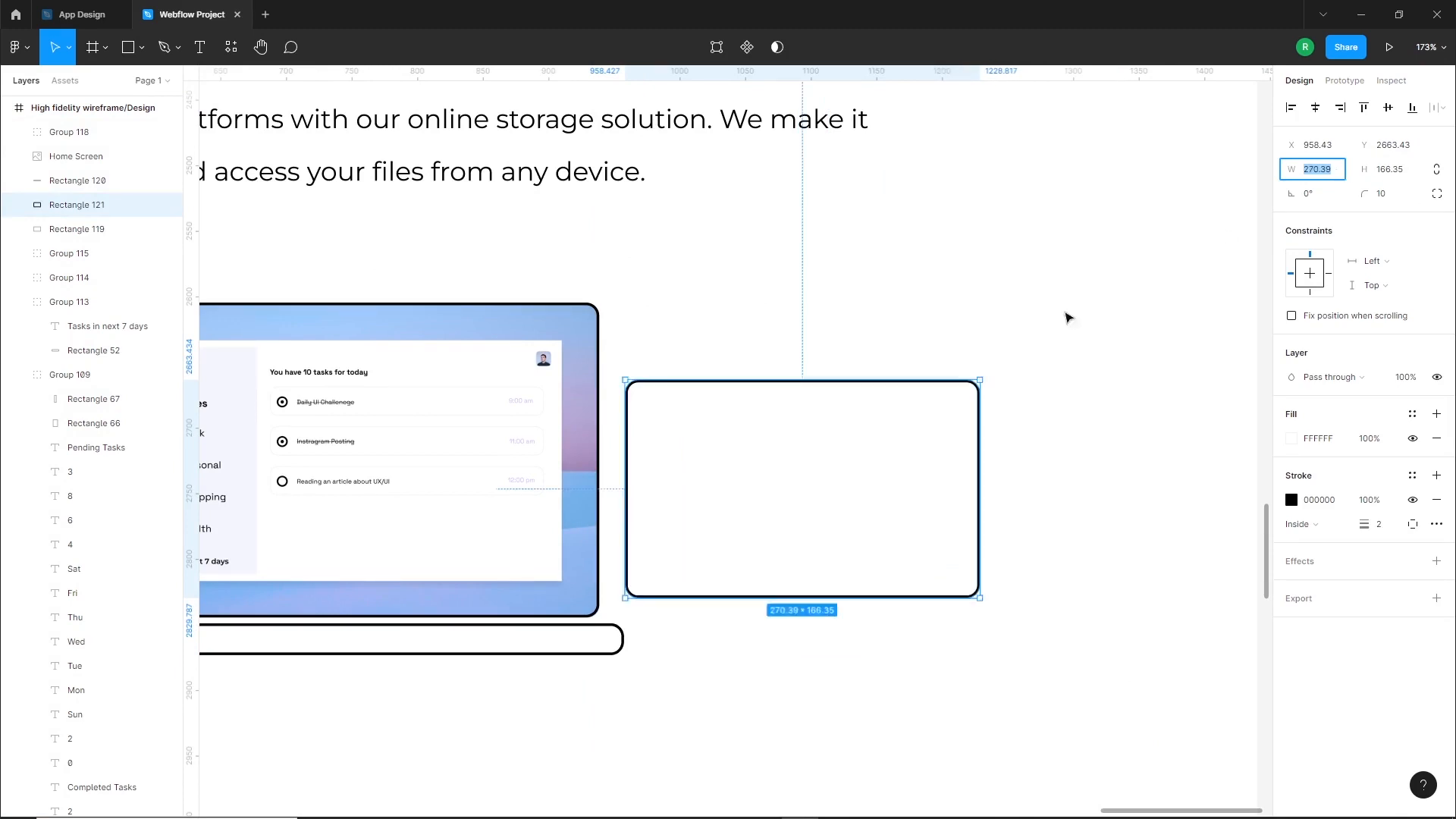
# Increase the tablet outline's height to about 190 and tuck it behind the laptop's right side
pyautogui.moveTo(920, 486); pyautogui.dragTo(906, 475)
pyautogui.click(1077, 326)
pyautogui.moveTo(771, 465); pyautogui.dragTo(881, 465)
pyautogui.moveTo(952, 490); pyautogui.dragTo(867, 468)
pyautogui.hotkey('ctrl', 'shift', '[')
pyautogui.click(1104, 523)
# Add an upright copy of the notch along the tablet's right edge and center it vertically on the tablet
pyautogui.scroll(-1, 1108, 532)
pyautogui.keyDown('alt'); pyautogui.moveTo(301, 458); pyautogui.dragTo(1322, 534); pyautogui.keyUp('alt')
pyautogui.scroll(2, 995, 471)
pyautogui.keyDown('shift'); pyautogui.click(963, 447); pyautogui.keyUp('shift')
pyautogui.click(1389, 108)
pyautogui.click(1090, 342)
# Add a copy of the notch at the top of the laptop screen and center it horizontally
pyautogui.keyDown('alt'); pyautogui.moveTo(299, 489); pyautogui.dragTo(644, 325); pyautogui.keyUp('alt')
pyautogui.keyDown('shift'); pyautogui.click(728, 334); pyautogui.keyUp('shift')
pyautogui.click(1313, 107)
pyautogui.click(1017, 341)
pyautogui.moveTo(1017, 347); pyautogui.dragTo(825, 217)
pyautogui.scroll(-1, 1030, 405)
pyautogui.scroll(-2, 1030, 405)
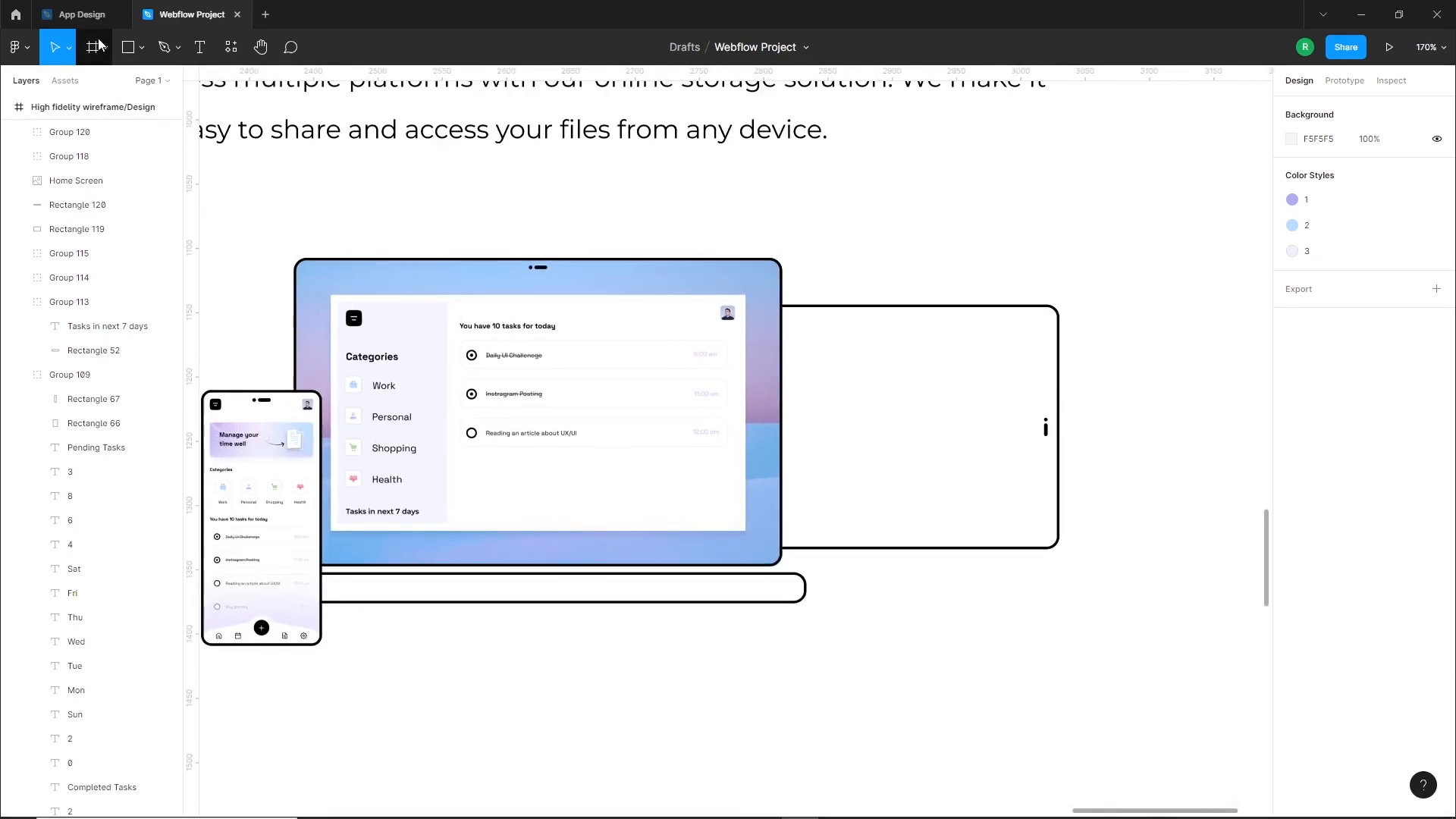
# Switch to the App Design file and group the desktop dashboard's panel elements separately from the wallpaper background
pyautogui.click(82, 15)
pyautogui.rightClick(702, 416)
pyautogui.click(723, 540)
pyautogui.hotkey('ctrl', 'g')
pyautogui.doubleClick(577, 460)
pyautogui.keyDown('shift'); pyautogui.click(907, 344); pyautogui.keyUp('shift')
pyautogui.moveTo(907, 344); pyautogui.dragTo(816, 344)
pyautogui.hotkey('ctrl', 'z')
pyautogui.moveTo(1180, 295); pyautogui.dragTo(424, 600)
pyautogui.hotkey('ctrl', 'g')
# Copy the dashboard panel group without its wallpaper and paste it into the Webflow Project file
pyautogui.click(356, 508)
pyautogui.scroll(1, 717, 491)
pyautogui.doubleClick(717, 491)
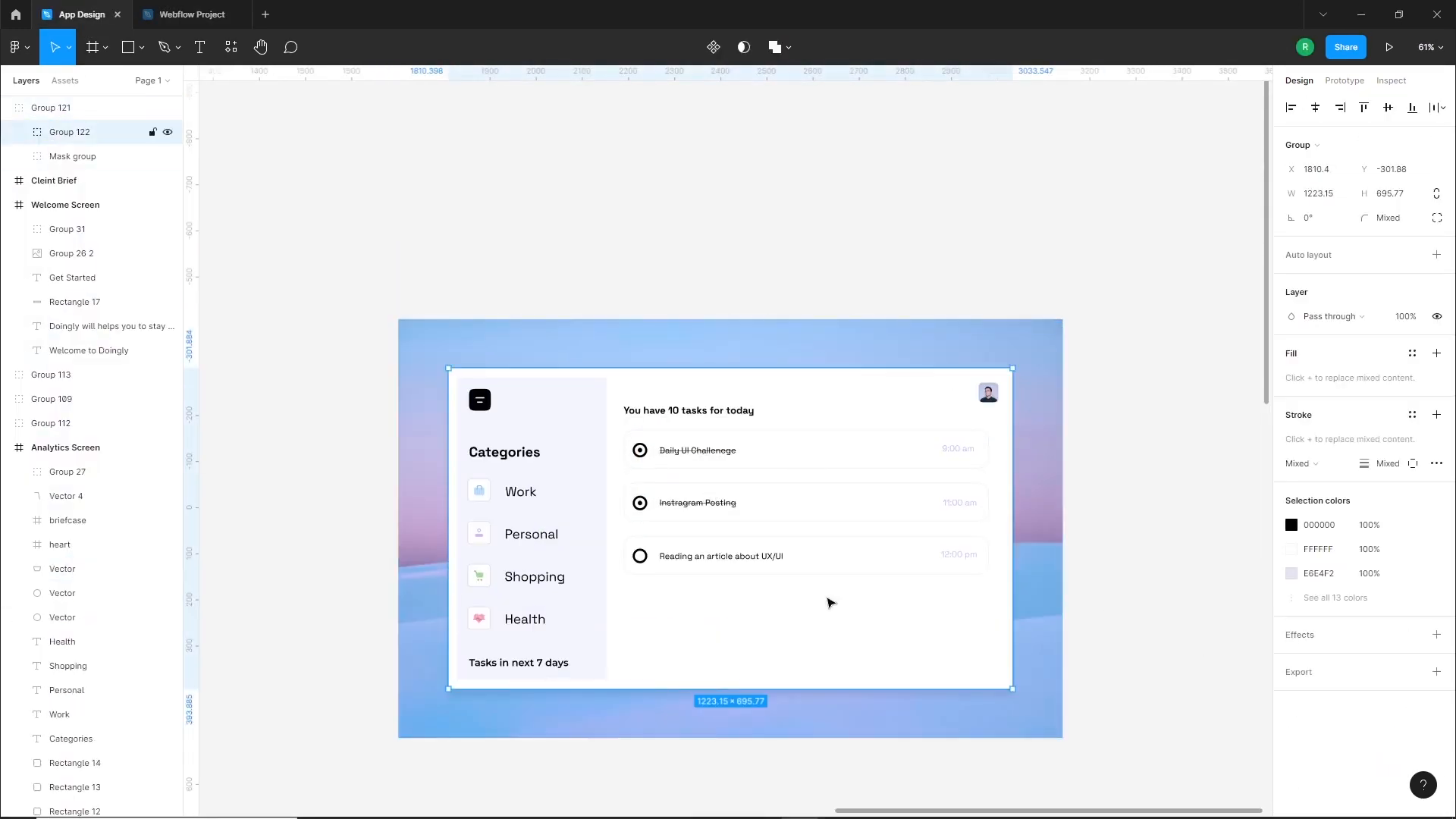
pyautogui.hotkey('ctrl', 'c')
pyautogui.click(192, 15)
pyautogui.hotkey('ctrl', 'v')
pyautogui.scroll(-4, 844, 459)
pyautogui.moveTo(1030, 459); pyautogui.dragTo(691, 459)
# Scale the pasted dashboard panel down to about 321 by 183 and position it over the tablet outline
pyautogui.scroll(4, 837, 445)
pyautogui.moveTo(419, 491); pyautogui.dragTo(888, 503)
pyautogui.doubleClick(942, 528)
pyautogui.click(1436, 418)
pyautogui.scroll(3, 1029, 500)
pyautogui.hotkey('ctrl', 'z')
pyautogui.click(1013, 501)
pyautogui.click(946, 501)
pyautogui.moveTo(972, 486); pyautogui.dragTo(902, 483)
pyautogui.moveTo(806, 469); pyautogui.dragTo(810, 457)
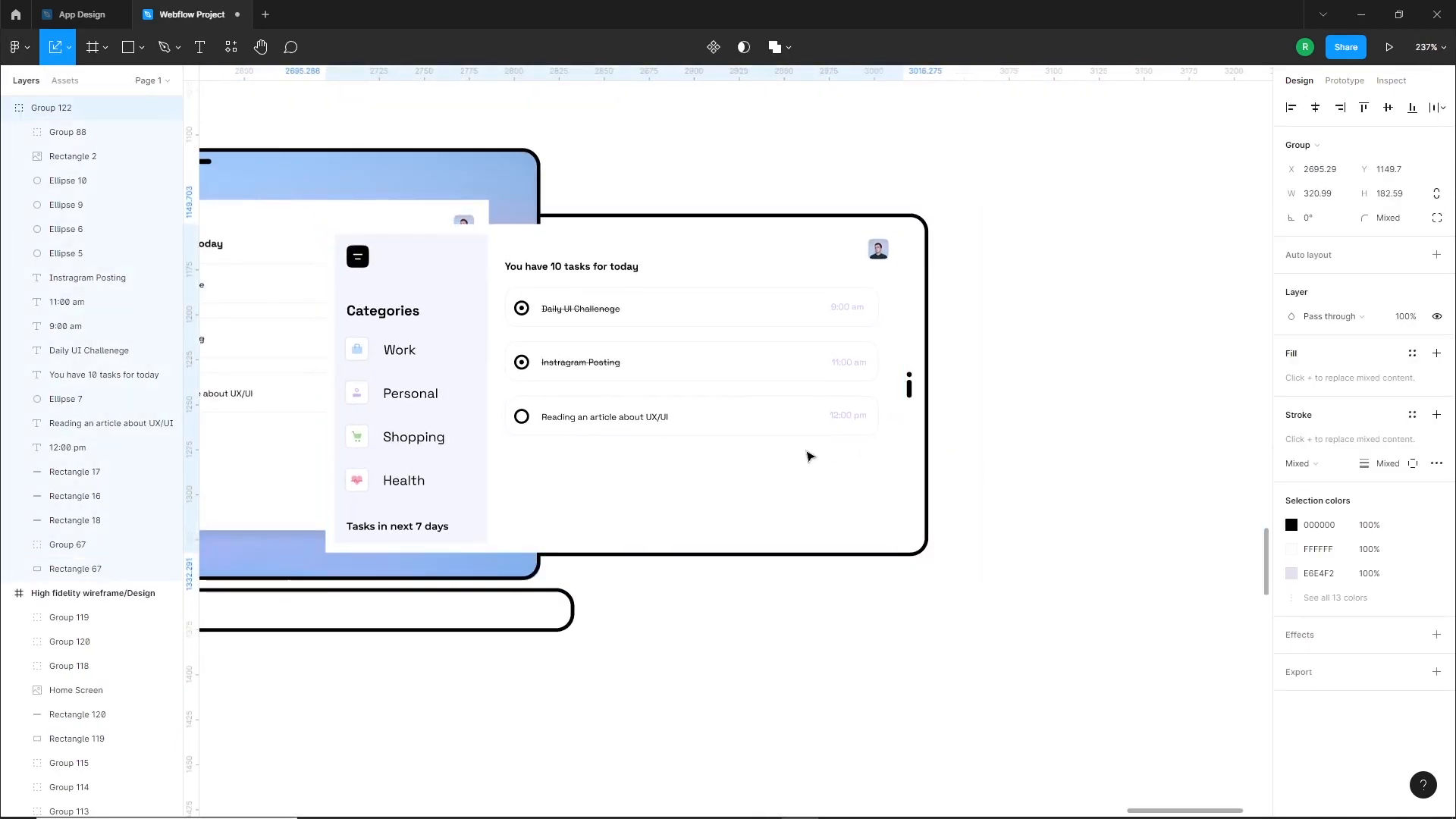
pyautogui.press('Up')
# Try to send the dashboard panel and the tablet outline behind the laptop together
pyautogui.keyDown('shift'); pyautogui.click(744, 214); pyautogui.keyUp('shift')
pyautogui.press('[')
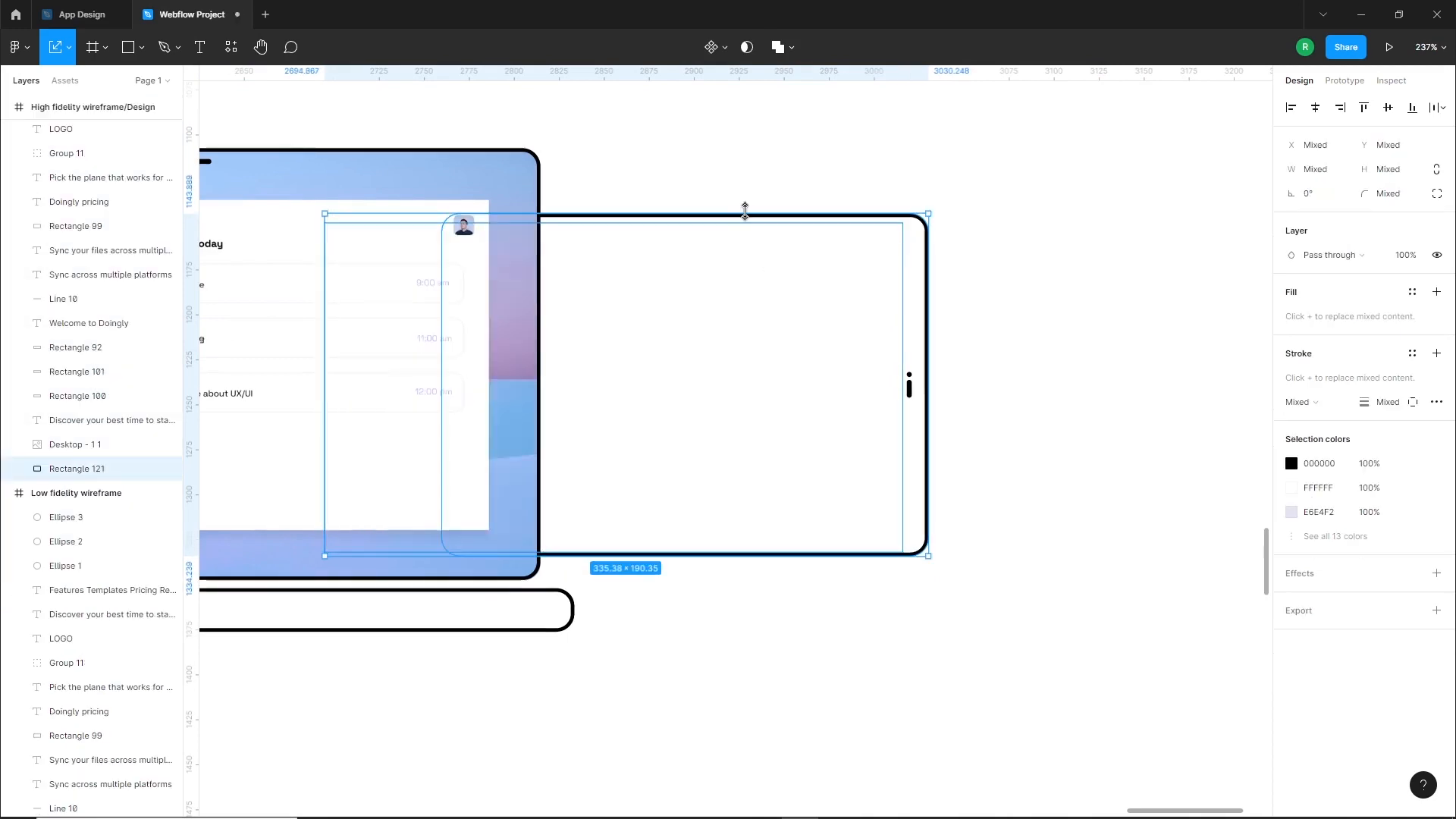
pyautogui.click(979, 485)
pyautogui.click(928, 534)
pyautogui.click(999, 490)
pyautogui.hotkey('ctrl', 'z')
pyautogui.scroll(-3, 850, 579)
pyautogui.click(941, 511)
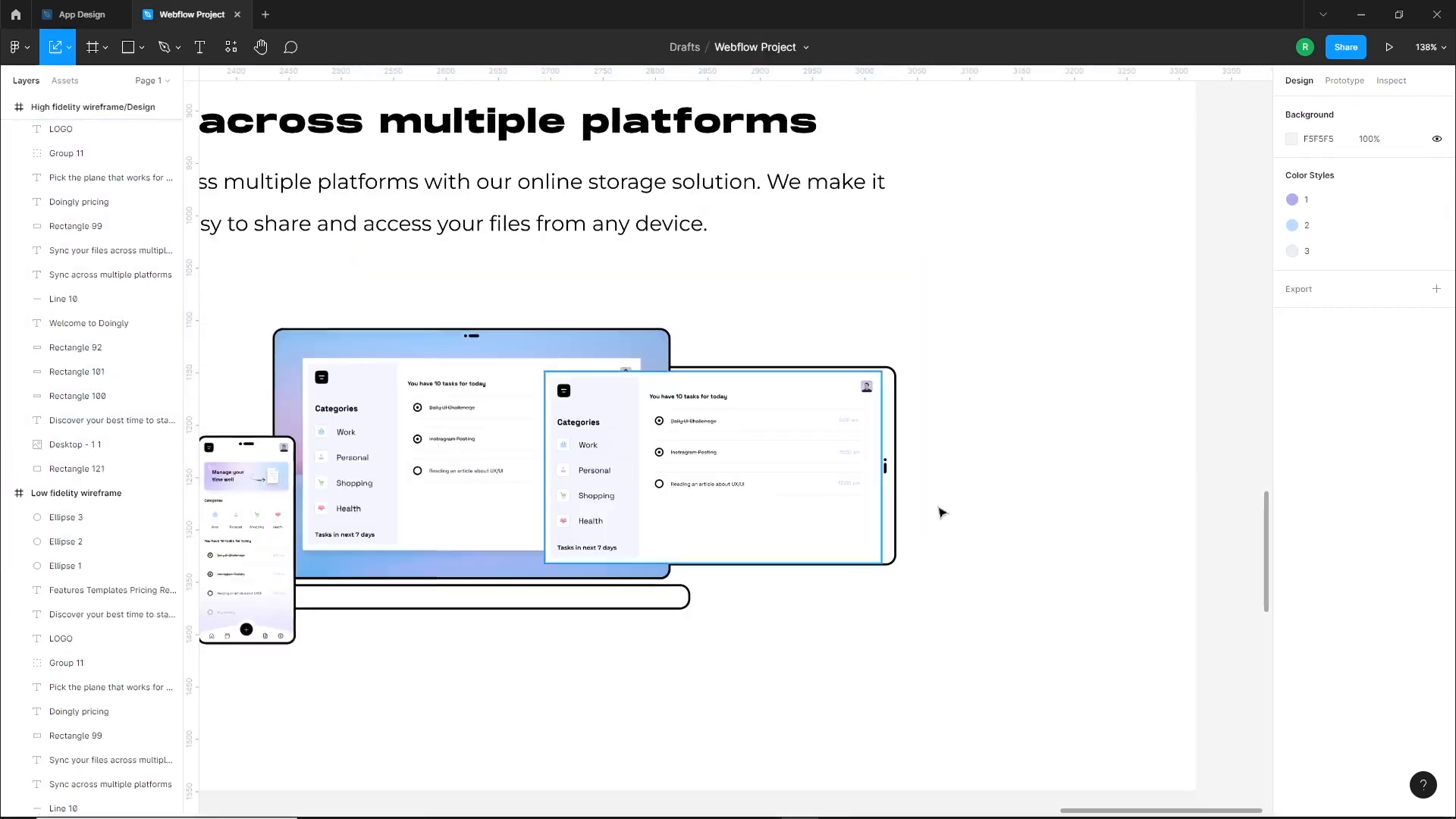
# Move the tablet and its dashboard panel to the right, clear of the laptop, and ungroup the panel
pyautogui.moveTo(941, 515); pyautogui.dragTo(827, 470)
pyautogui.moveTo(781, 485); pyautogui.dragTo(976, 486)
pyautogui.scroll(3, 883, 513)
pyautogui.rightClick(849, 353)
pyautogui.click(880, 556)
pyautogui.moveTo(477, 279); pyautogui.dragTo(552, 513)
pyautogui.click(742, 569)
pyautogui.moveTo(513, 457); pyautogui.dragTo(636, 460)
pyautogui.hotkey('ctrl', 'z')
# Narrow the three task row rectangles in the tablet dashboard to about 168 wide
pyautogui.click(69, 47)
pyautogui.click(70, 81)
pyautogui.click(699, 496)
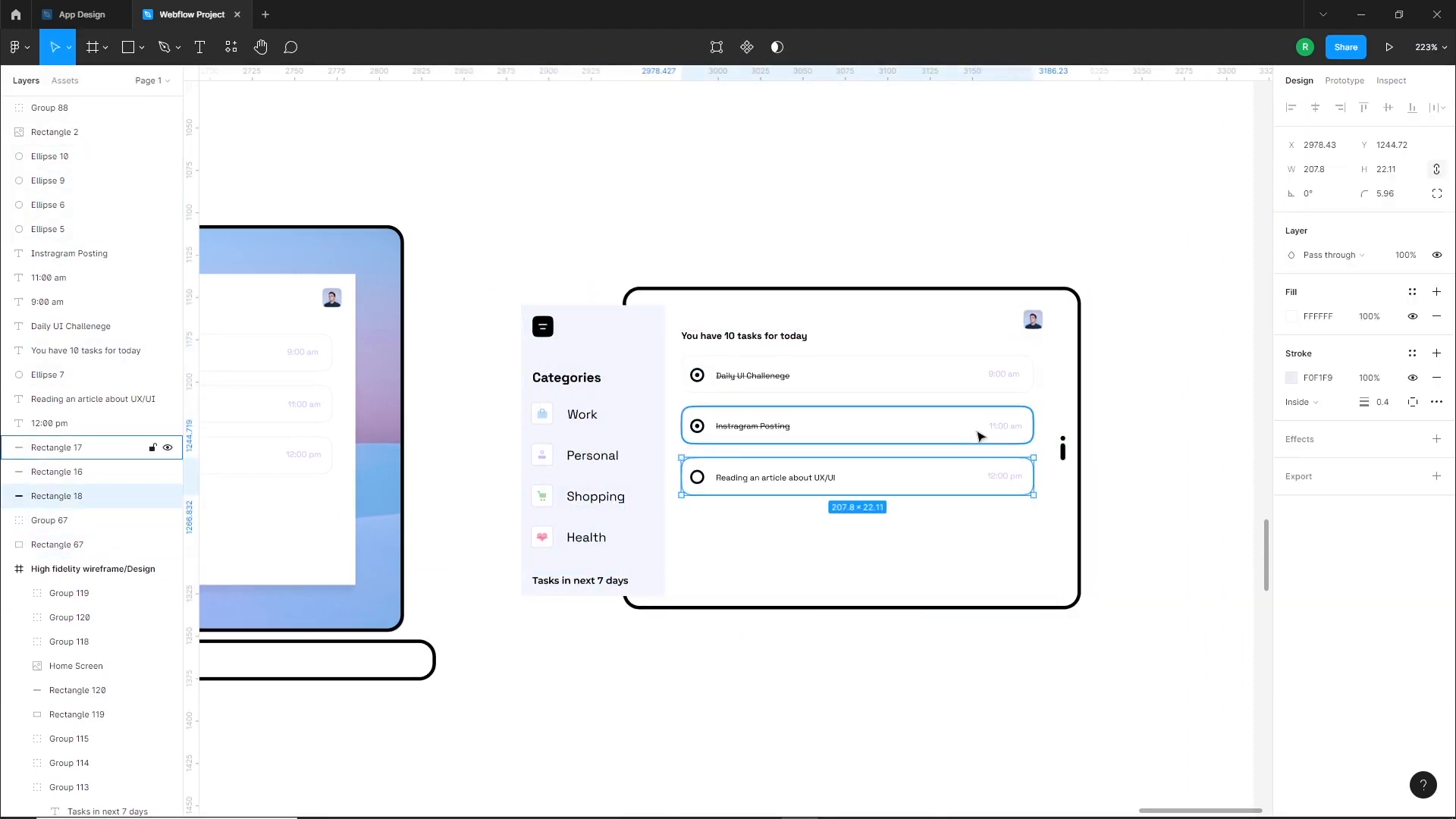
pyautogui.keyDown('shift'); pyautogui.click(979, 432); pyautogui.keyUp('shift')
pyautogui.keyDown('shift'); pyautogui.click(979, 383); pyautogui.keyUp('shift')
pyautogui.moveTo(1033, 410); pyautogui.dragTo(940, 429)
# Fit the three time labels inside the narrowed rows and shift the task list to the right within the tablet
pyautogui.click(1005, 476)
pyautogui.keyDown('shift'); pyautogui.click(1005, 427); pyautogui.keyUp('shift')
pyautogui.keyDown('shift'); pyautogui.click(1001, 376); pyautogui.keyUp('shift')
pyautogui.moveTo(696, 223); pyautogui.dragTo(921, 485)
pyautogui.keyDown('shift'); pyautogui.click(833, 498); pyautogui.keyUp('shift')
pyautogui.moveTo(761, 436); pyautogui.dragTo(834, 446)
# Delete the dashboard's white background rectangle from the tablet
pyautogui.click(789, 636)
pyautogui.click(783, 584)
pyautogui.press('Delete')
pyautogui.moveTo(595, 497); pyautogui.dragTo(702, 498)
pyautogui.hotkey('ctrl', 'z')
# Group the Categories sidebar elements and move the group inside the tablet outline's left side
pyautogui.moveTo(488, 296); pyautogui.dragTo(612, 622)
pyautogui.hotkey('ctrl', 'g')
pyautogui.moveTo(578, 546); pyautogui.dragTo(700, 548)
pyautogui.click(588, 458)
# Narrow the three task row rectangles in the tablet dashboard from their right edges
pyautogui.scroll(3, 652, 326)
pyautogui.moveTo(630, 342); pyautogui.dragTo(448, 249)
pyautogui.click(707, 318)
pyautogui.keyDown('shift'); pyautogui.click(705, 391); pyautogui.keyUp('shift')
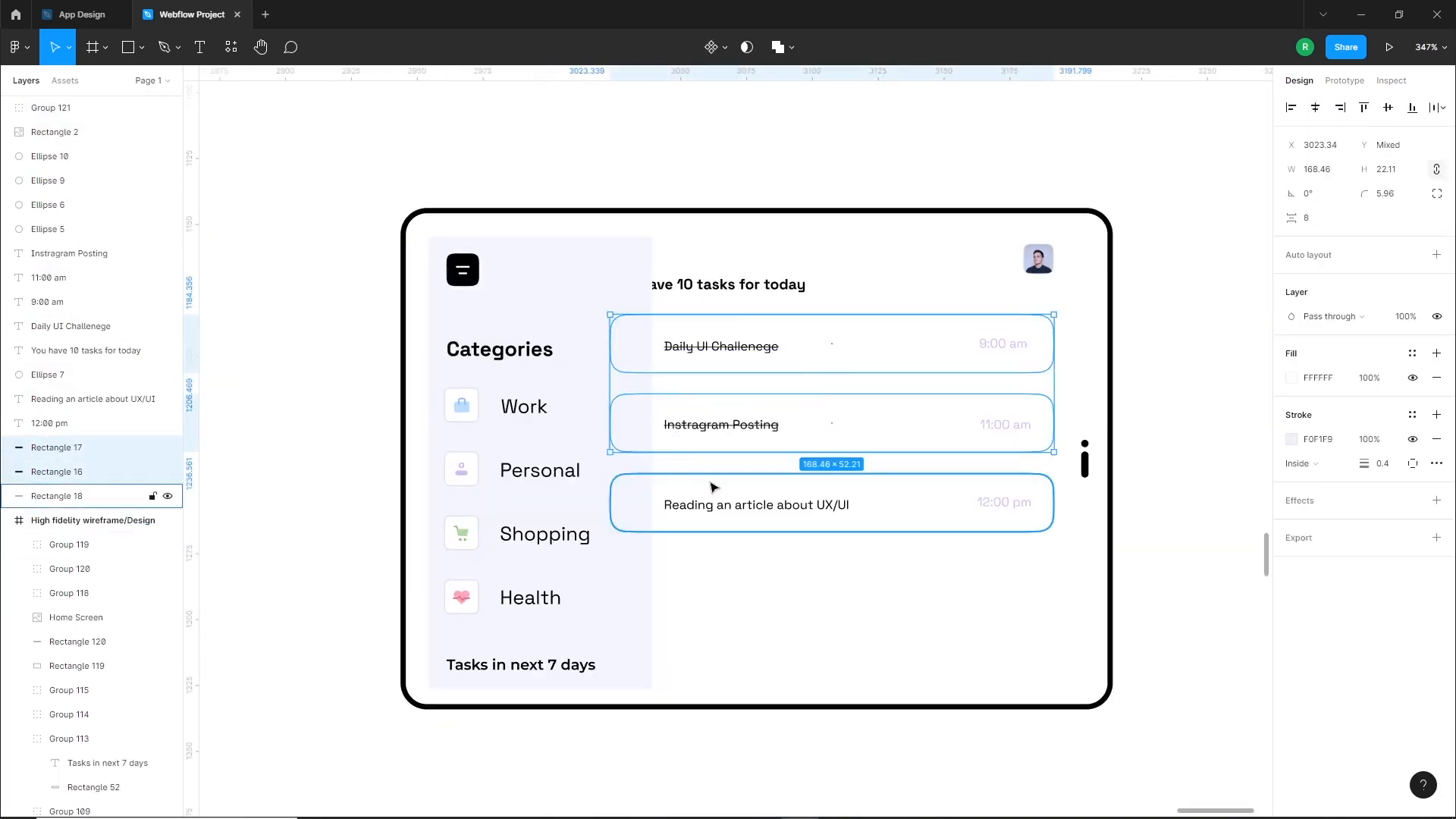
pyautogui.keyDown('shift'); pyautogui.click(705, 476); pyautogui.keyUp('shift')
pyautogui.moveTo(1054, 424); pyautogui.dragTo(985, 424)
# Move the three time labels inside the narrowed rows and shift the task list right, clear of the Categories sidebar
pyautogui.click(1005, 503)
pyautogui.keyDown('shift'); pyautogui.click(1005, 426); pyautogui.keyUp('shift')
pyautogui.keyDown('shift'); pyautogui.click(1001, 349); pyautogui.keyUp('shift')
pyautogui.moveTo(1003, 348); pyautogui.dragTo(926, 347)
pyautogui.moveTo(933, 141); pyautogui.dragTo(612, 615)
pyautogui.keyDown('shift'); pyautogui.click(616, 621); pyautogui.keyUp('shift')
pyautogui.moveTo(715, 430); pyautogui.dragTo(792, 444)
pyautogui.hotkey('ctrl', 'z')
pyautogui.keyDown('shift'); pyautogui.click(740, 565); pyautogui.keyUp('shift')
# Group all the tablet mockup elements, move the tablet against the laptop's right side and send it behind the laptop
pyautogui.scroll(-3, 792, 445)
pyautogui.click(485, 424)
pyautogui.moveTo(521, 238); pyautogui.dragTo(1066, 641)
pyautogui.hotkey('ctrl', 'g')
pyautogui.scroll(-3, 1047, 588)
pyautogui.hscroll(-1, 1039, 584)
pyautogui.moveTo(959, 566); pyautogui.dragTo(797, 566)
pyautogui.scroll(-1, 904, 566)
pyautogui.press('[')
pyautogui.press('[')
pyautogui.click(979, 524)
# Draw a rectangle about 70 wide and 43 high over the laptop base for the smartwatch case
pyautogui.scroll(-1, 885, 528)
pyautogui.click(885, 529)
pyautogui.hscroll(-1, 886, 531)
pyautogui.click(892, 631)
pyautogui.scroll(4, 740, 576)
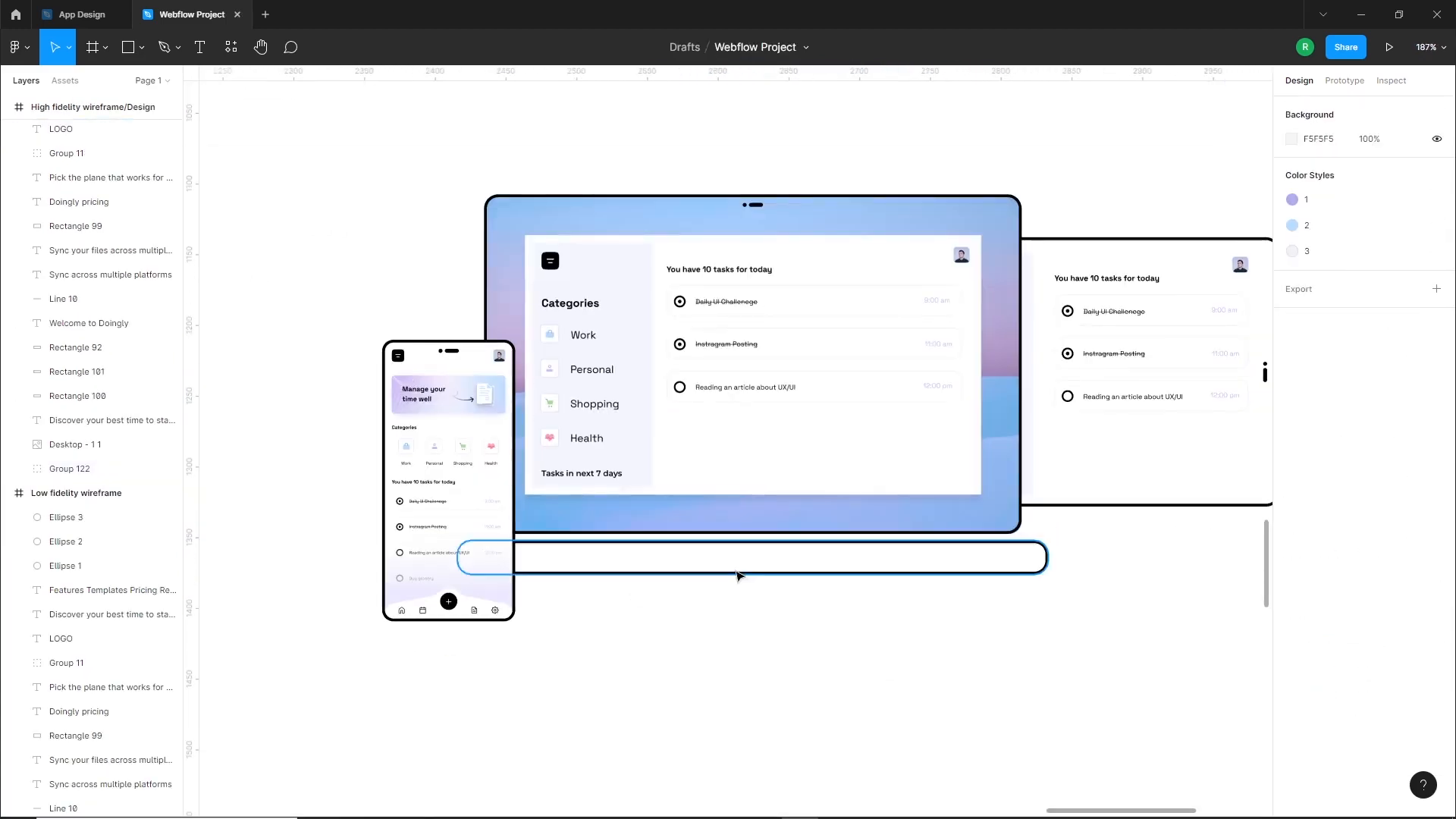
pyautogui.click(125, 53)
pyautogui.moveTo(714, 557); pyautogui.dragTo(791, 618)
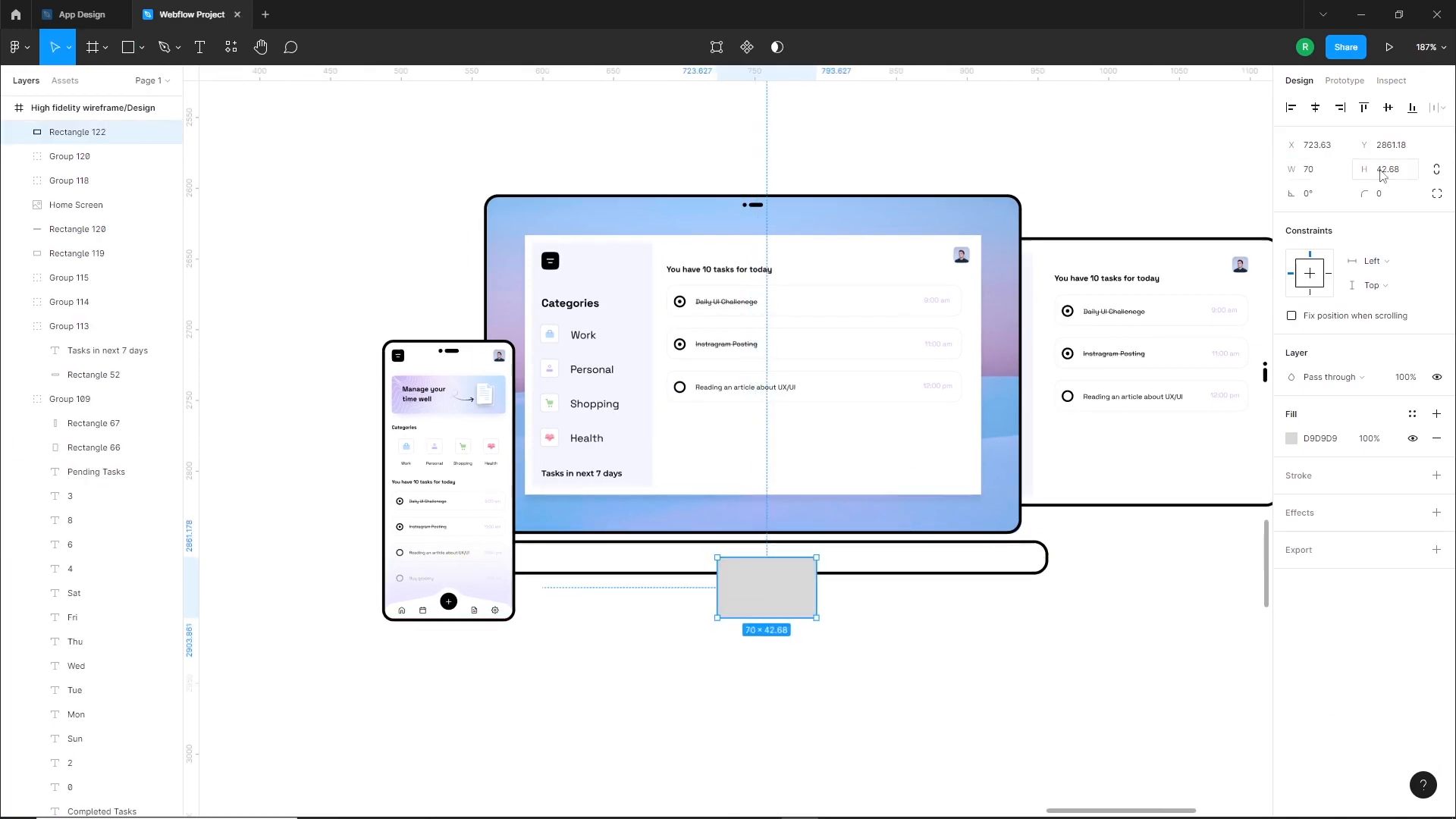
# Give the watch case rectangle a white fill and a black outside stroke of thickness 2
pyautogui.click(1437, 439)
pyautogui.click(1436, 414)
pyautogui.click(1437, 476)
pyautogui.click(1291, 439)
pyautogui.moveTo(1165, 471); pyautogui.dragTo(1090, 436)
pyautogui.click(1387, 526)
pyautogui.click(1333, 550)
pyautogui.click(941, 607)
pyautogui.click(797, 608)
# Set the watch case's corner radius to 10
pyautogui.click(1381, 194)
pyautogui.write('10')
pyautogui.press('Return')
pyautogui.scroll(4, 681, 590)
pyautogui.moveTo(822, 621); pyautogui.dragTo(818, 616)
pyautogui.moveTo(925, 665); pyautogui.dragTo(871, 656)
# Duplicate the watch case to its left, shrink the copy into a narrow strap and align both on their vertical centers
pyautogui.moveTo(739, 625); pyautogui.dragTo(480, 689)
pyautogui.click(576, 652)
pyautogui.scroll(-1, 576, 607)
pyautogui.moveTo(498, 660); pyautogui.dragTo(589, 672)
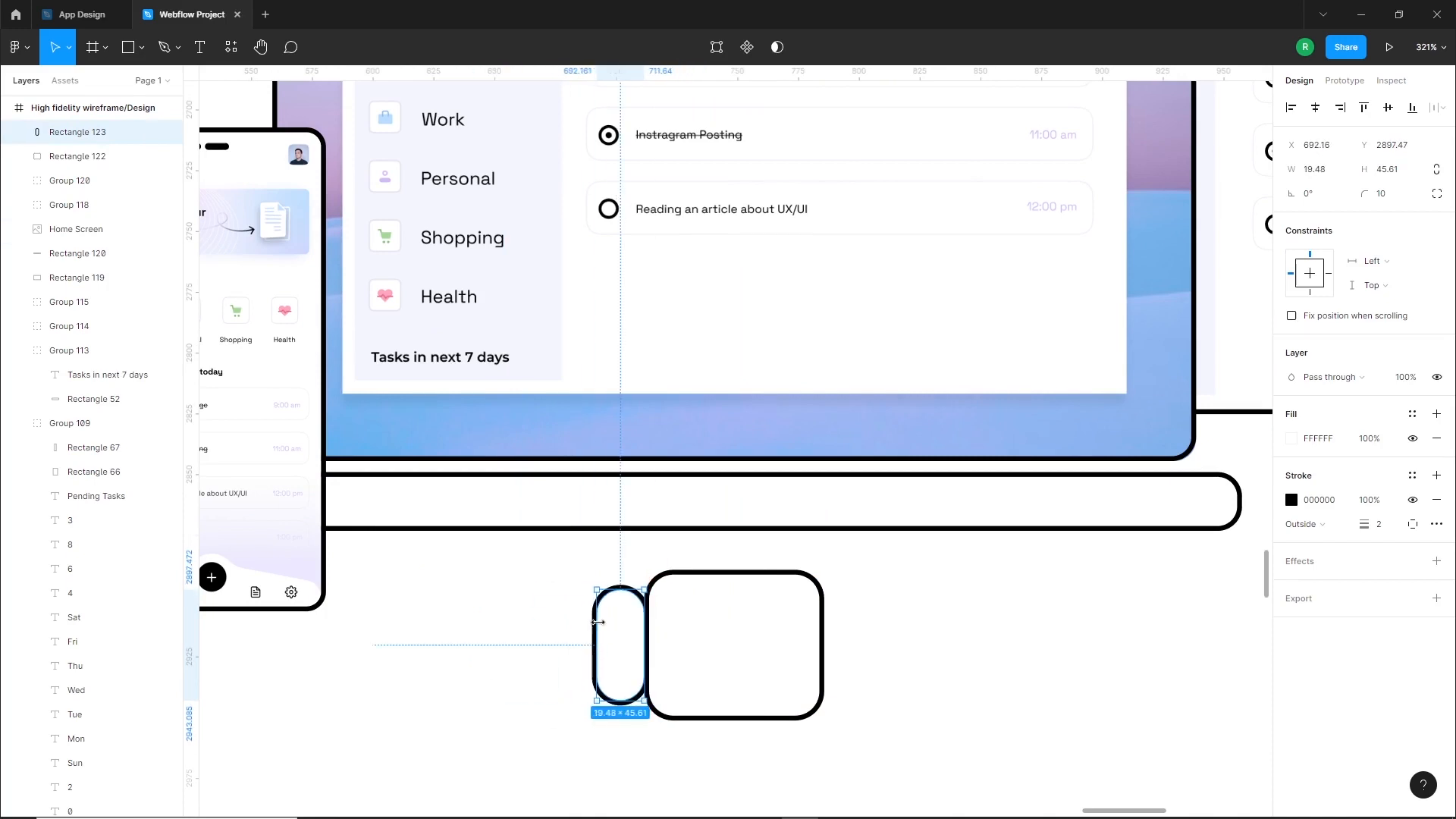
pyautogui.moveTo(598, 622); pyautogui.dragTo(610, 650)
pyautogui.keyDown('shift'); pyautogui.click(696, 620); pyautogui.keyUp('shift')
pyautogui.click(1388, 108)
# Set the left strap's corner radius to 2 and edit its vector points to slant the outer corners
pyautogui.click(613, 650)
pyautogui.click(607, 730)
pyautogui.scroll(5, 660, 705)
pyautogui.click(541, 525)
pyautogui.doubleClick(565, 538)
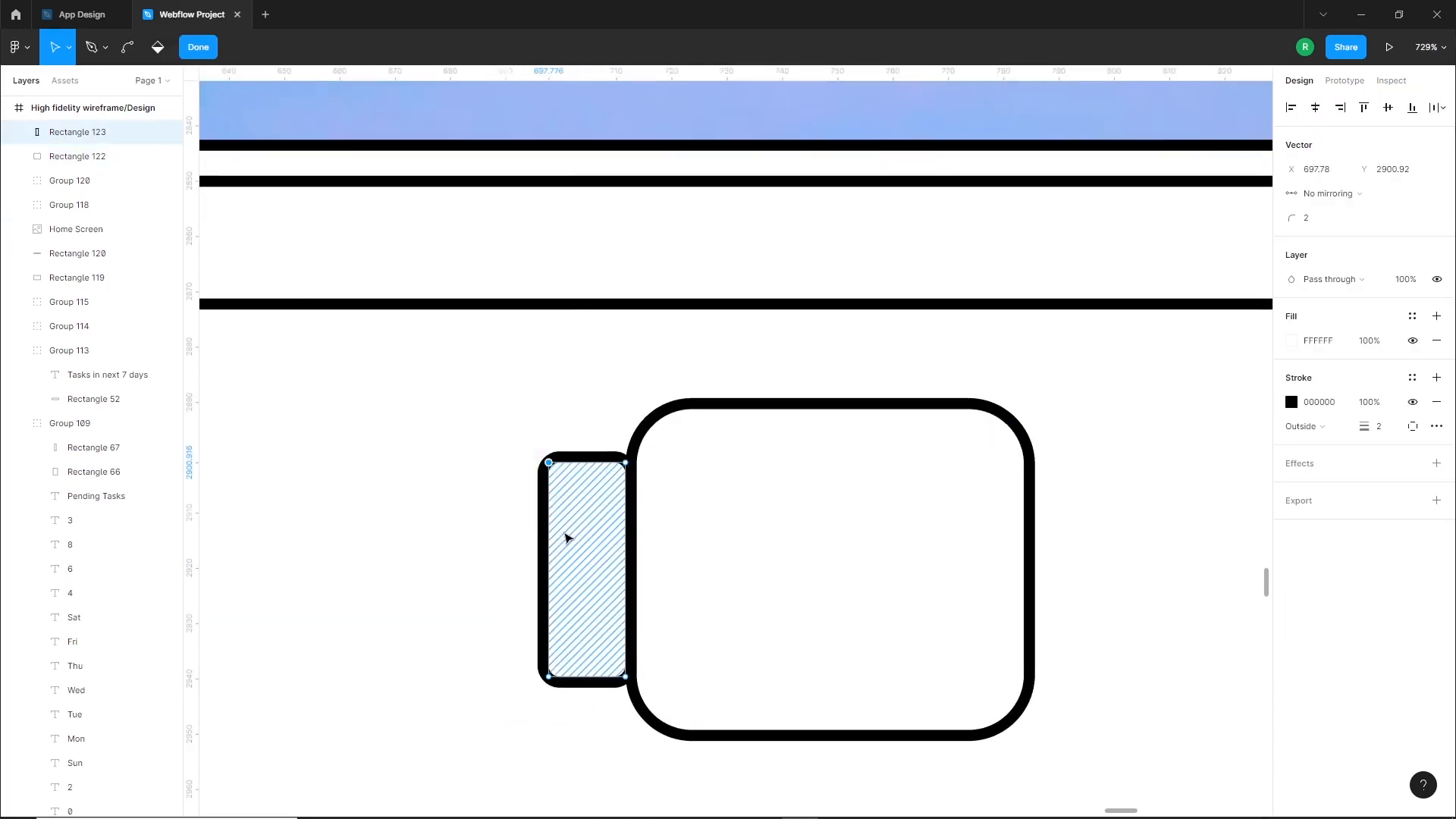
pyautogui.doubleClick(570, 718)
# Duplicate the strap to the watch case's right side, flip it horizontally and send the straps behind the case
pyautogui.moveTo(561, 594); pyautogui.dragTo(813, 598)
pyautogui.press('[')
pyautogui.click(494, 591)
pyautogui.scroll(-5, 494, 591)
pyautogui.click(512, 598)
pyautogui.scroll(5, 512, 598)
pyautogui.rightClick(816, 598)
pyautogui.click(916, 719)
# Group the watch case with its straps and move the group up over the laptop base
pyautogui.moveTo(926, 624); pyautogui.dragTo(514, 544)
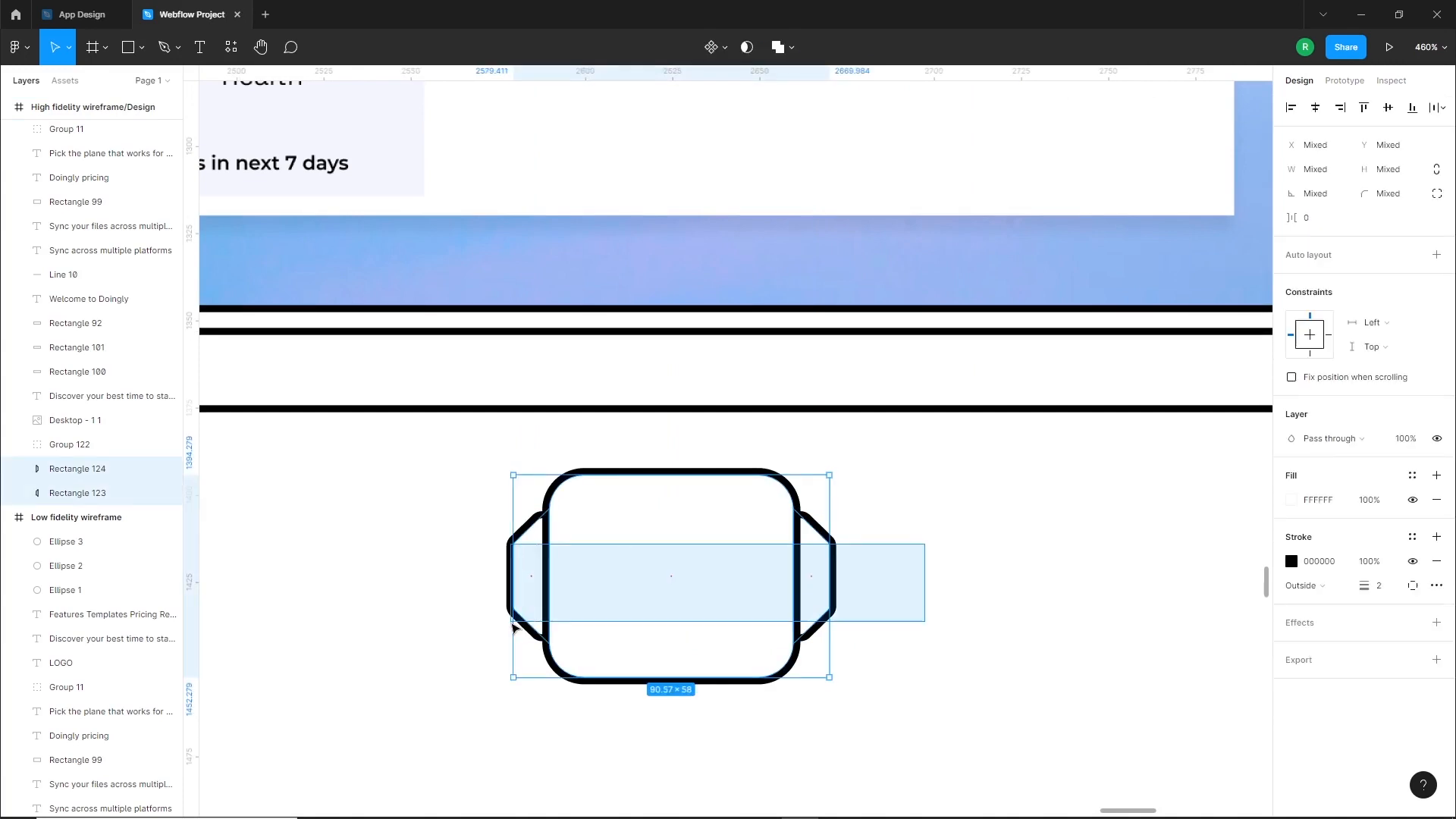
pyautogui.hotkey('ctrl', 'g')
pyautogui.scroll(-4, 886, 660)
pyautogui.moveTo(793, 657); pyautogui.dragTo(791, 590)
pyautogui.scroll(5, 865, 545)
pyautogui.doubleClick(833, 581)
pyautogui.doubleClick(833, 581)
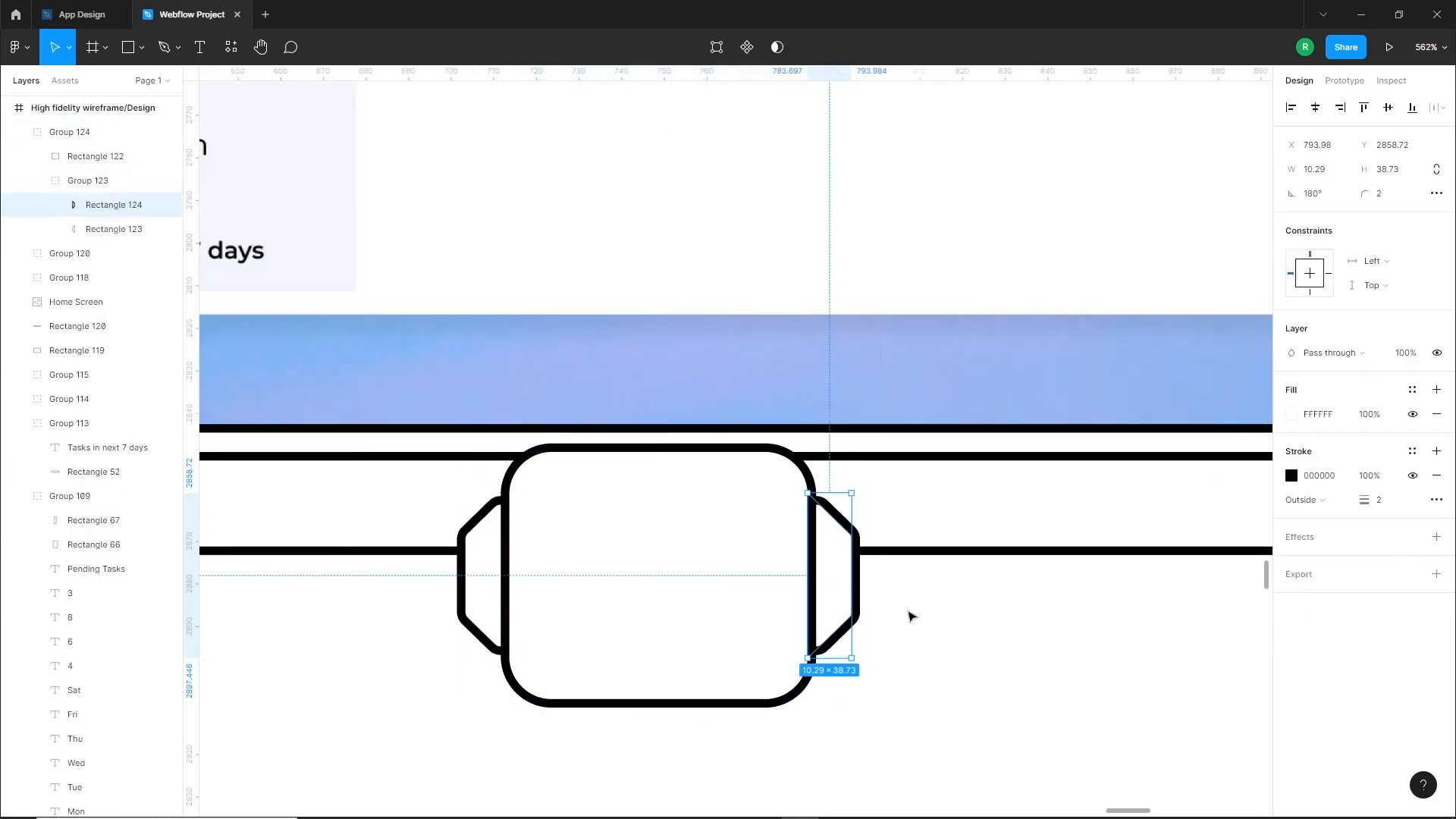
# Move the watch back down below the laptop base and ungroup its parts
pyautogui.click(867, 596)
pyautogui.scroll(-4, 819, 595)
pyautogui.click(741, 613)
pyautogui.moveTo(738, 574); pyautogui.dragTo(738, 655)
pyautogui.scroll(3, 745, 645)
pyautogui.hotkey('ctrl', 'shift', 'g')
# Edit the left strap's vector points to make its slanted outer corners shallower
pyautogui.doubleClick(558, 612)
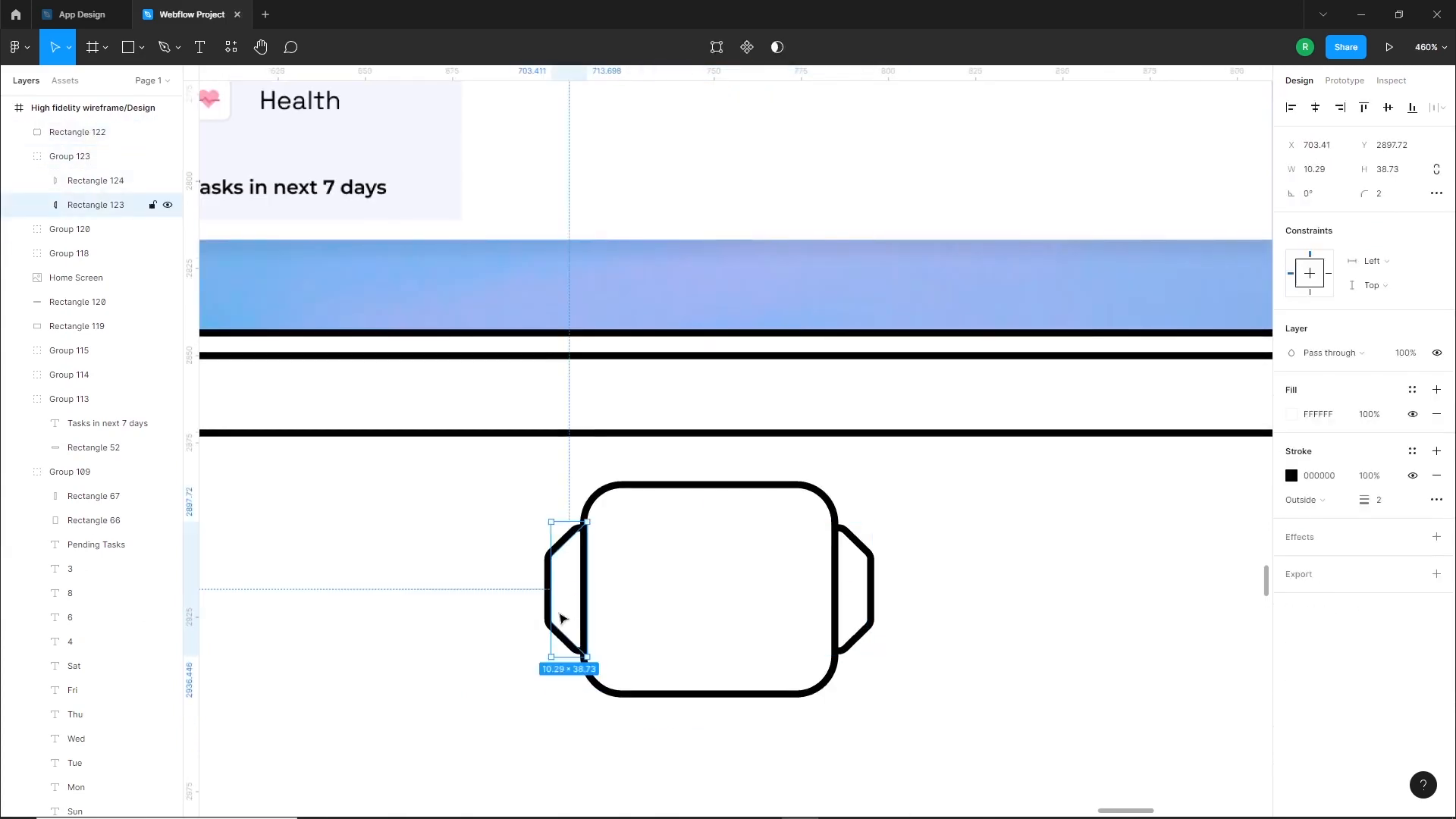
pyautogui.doubleClick(558, 613)
pyautogui.moveTo(484, 521); pyautogui.dragTo(562, 576)
pyautogui.press('Escape')
pyautogui.press('Escape')
# Replace the right strap with a horizontally flipped duplicate of the reshaped left strap
pyautogui.rightClick(868, 599)
pyautogui.click(901, 557)
pyautogui.click(869, 593)
pyautogui.press('Delete')
pyautogui.moveTo(568, 614); pyautogui.dragTo(881, 616)
pyautogui.rightClick(864, 616)
pyautogui.click(908, 778)
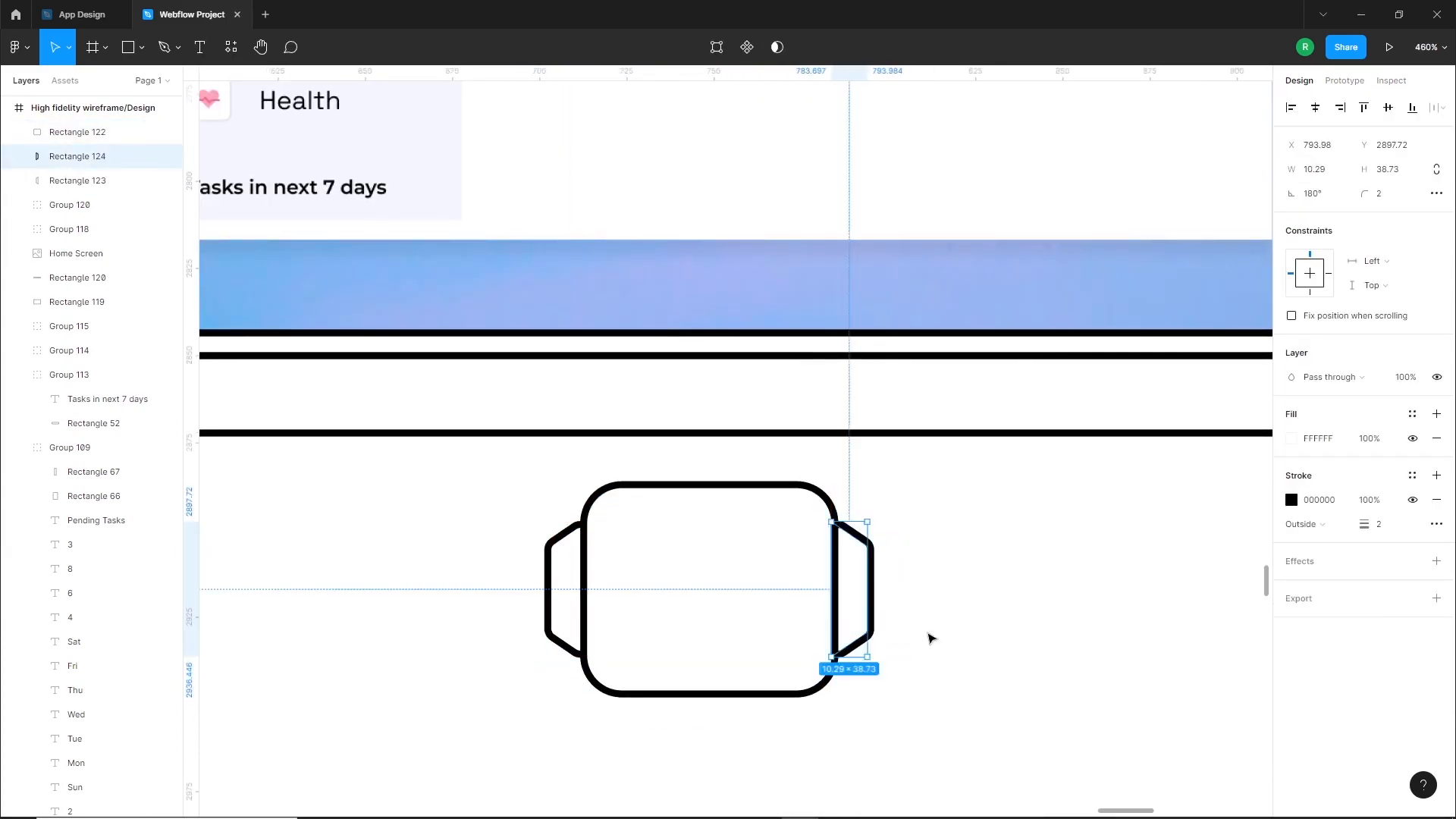
# Group the watch case and straps and move the watch up to overlap the laptop base
pyautogui.moveTo(439, 494); pyautogui.dragTo(951, 672)
pyautogui.hotkey('ctrl', 'g')
pyautogui.click(950, 672)
pyautogui.moveTo(777, 642); pyautogui.dragTo(777, 505)
pyautogui.click(849, 607)
pyautogui.scroll(-4, 849, 607)
pyautogui.scroll(1, 852, 611)
pyautogui.click(811, 588)
pyautogui.click(967, 543)
pyautogui.click(913, 662)
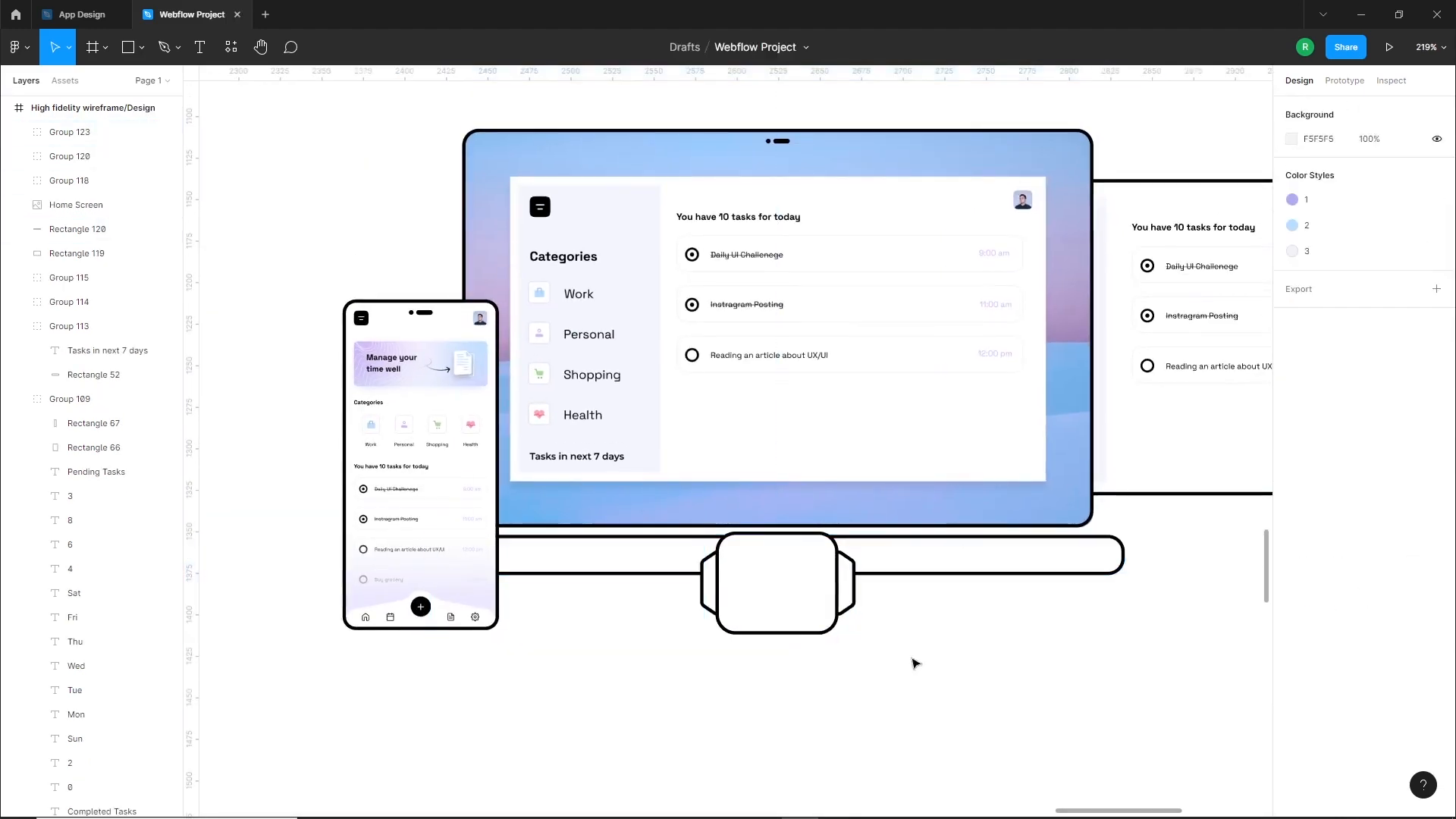
# Draw a circle, size it to 32.27 by 32.27 and place it in the center of the watch face
pyautogui.click(821, 604)
pyautogui.click(832, 663)
pyautogui.moveTo(832, 662); pyautogui.dragTo(826, 685)
pyautogui.click(142, 48)
pyautogui.click(159, 135)
pyautogui.moveTo(602, 679); pyautogui.dragTo(690, 768)
pyautogui.moveTo(650, 731)
pyautogui.mouseDown()
pyautogui.moveTo(781, 615)
pyautogui.moveTo(630, 723)
pyautogui.mouseUp()
pyautogui.moveTo(669, 760)
pyautogui.mouseDown()
pyautogui.moveTo(655, 748)
pyautogui.moveTo(706, 708)
pyautogui.mouseUp()
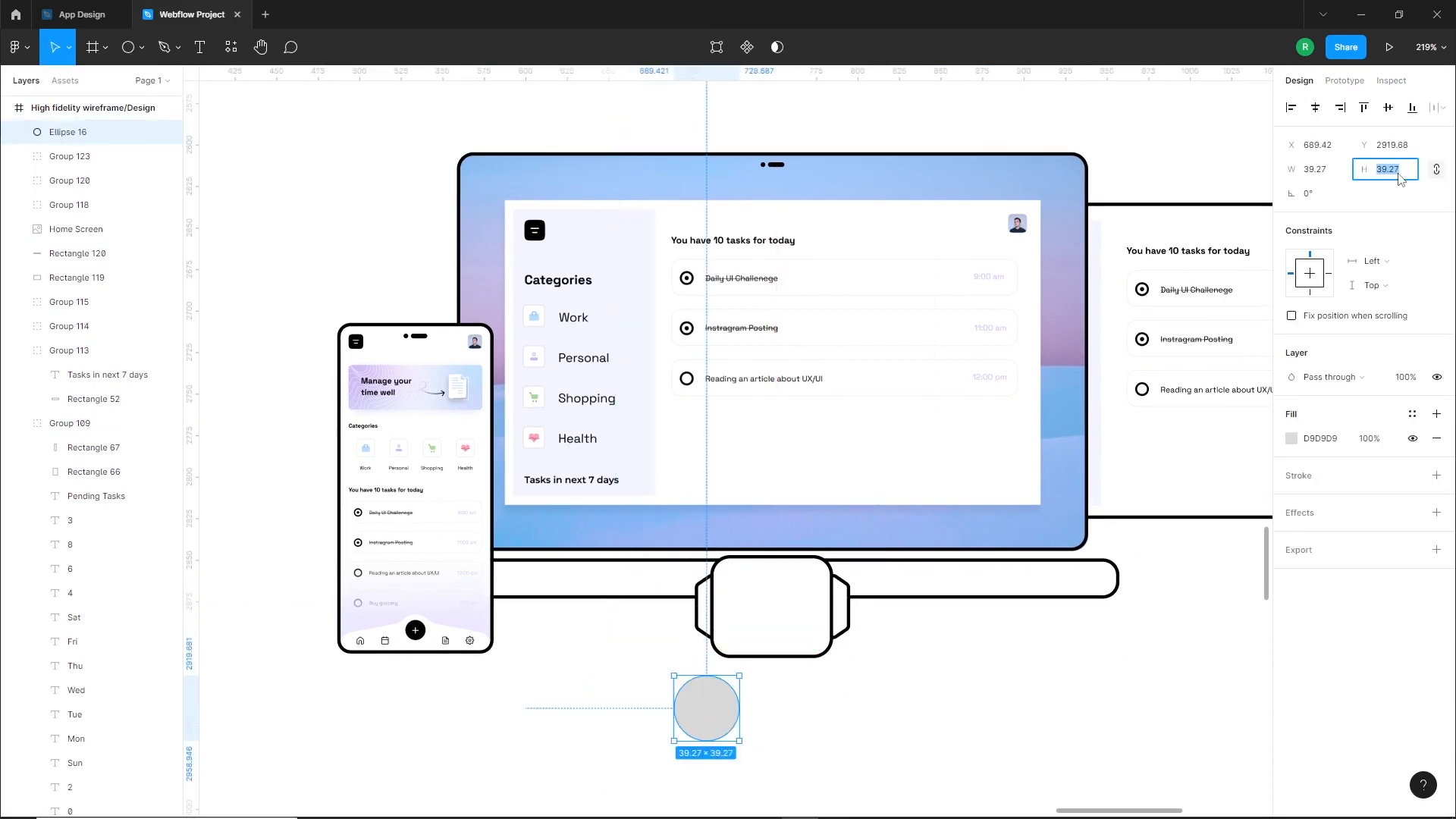
pyautogui.moveTo(710, 716); pyautogui.dragTo(782, 619)
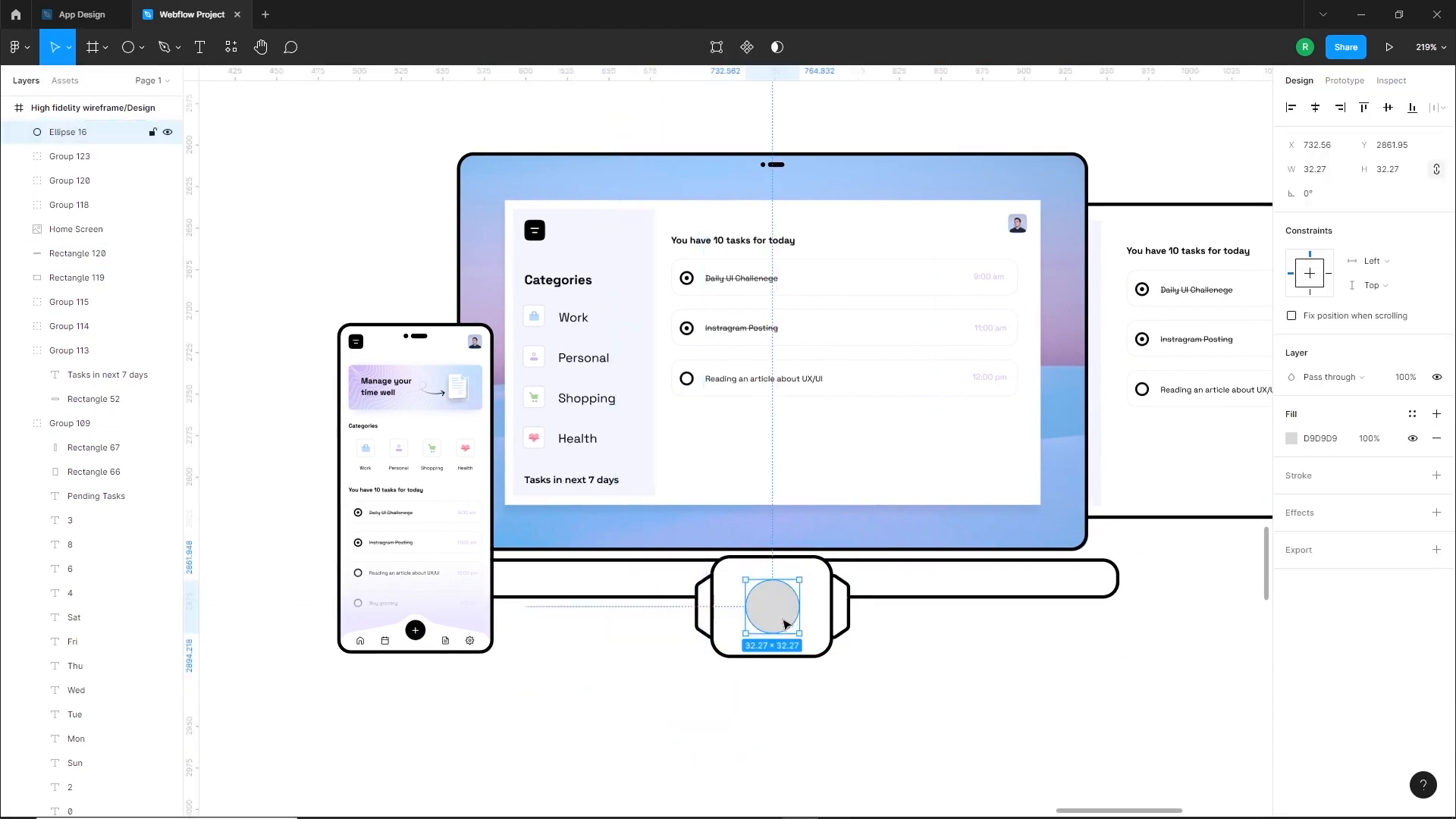
# Turn the circle into a ring by removing its fill and adding a centered F0F1F9 stroke of thickness 5
pyautogui.scroll(4, 796, 619)
pyautogui.click(1436, 476)
pyautogui.click(1436, 439)
pyautogui.click(1292, 475)
pyautogui.click(1143, 748)
pyautogui.click(978, 687)
pyautogui.click(773, 615)
pyautogui.click(1303, 500)
pyautogui.click(1318, 484)
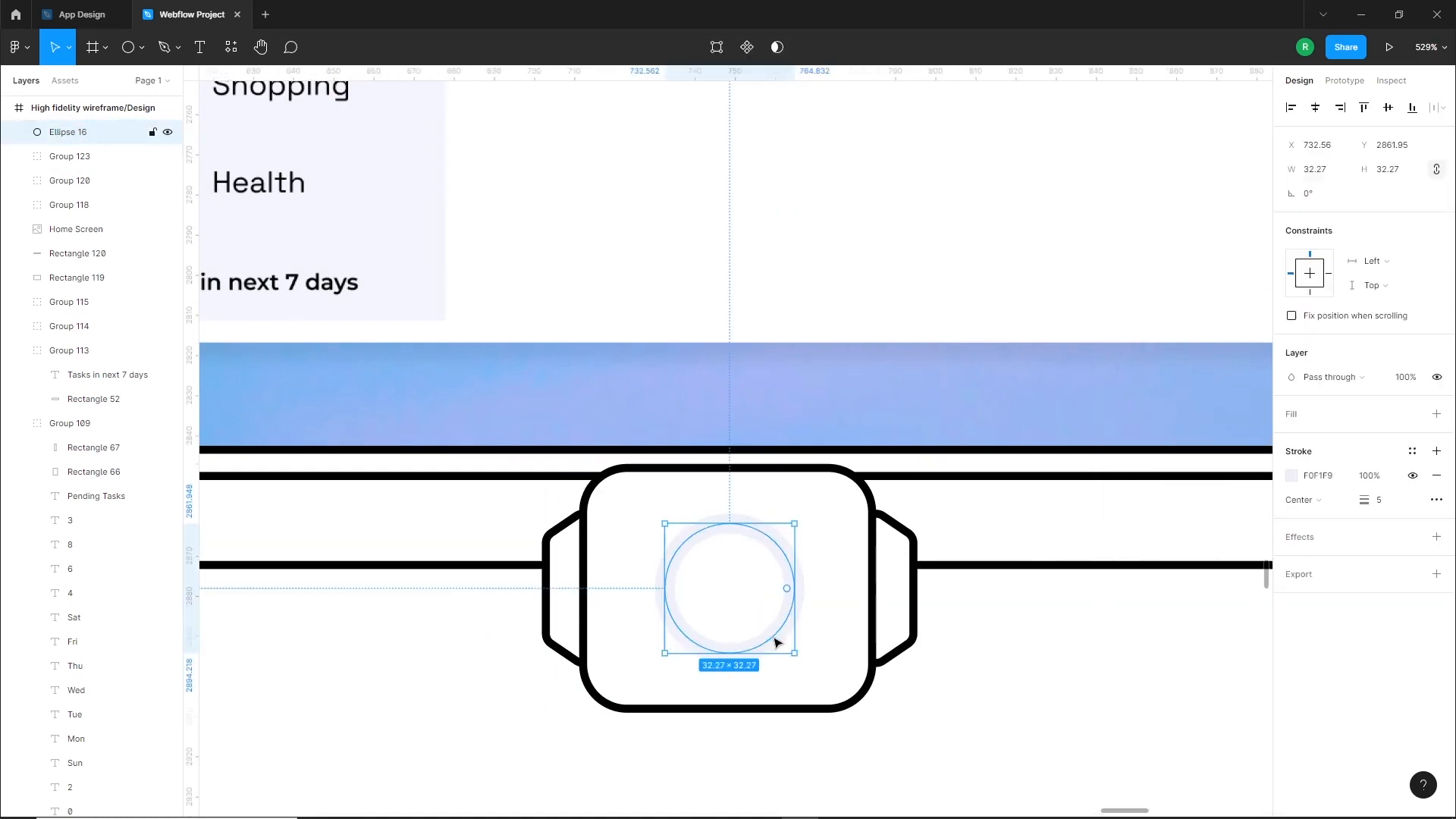
# Duplicate the ring beside the watch and delete part of the copy's path to leave an open arc
pyautogui.keyDown('alt'); pyautogui.moveTo(777, 644); pyautogui.dragTo(483, 741); pyautogui.keyUp('alt')
pyautogui.doubleClick(483, 742)
pyautogui.press('v')
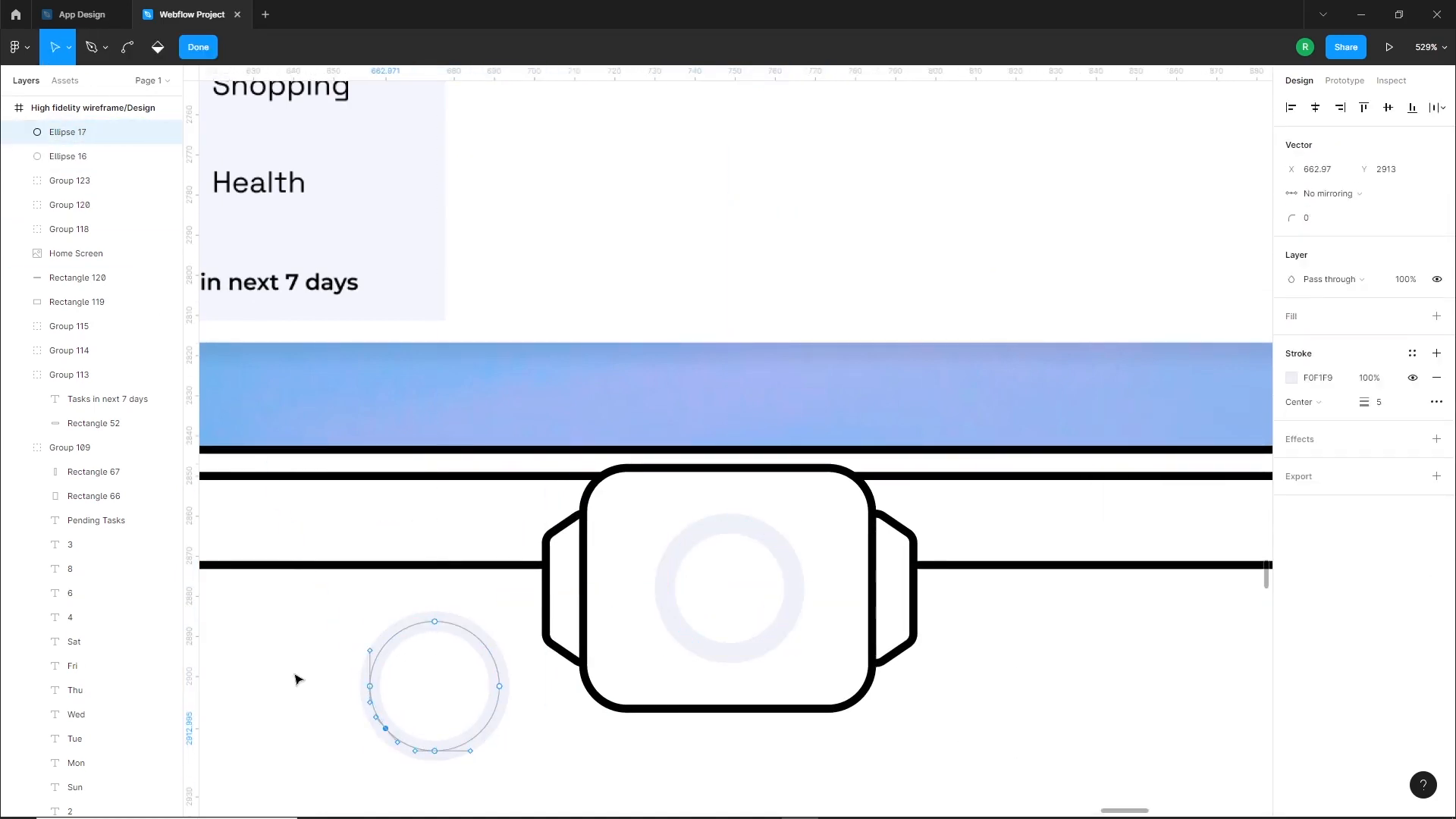
pyautogui.click(374, 693)
pyautogui.press('Delete')
# Give both ends of the arc round caps and move the arc onto the ring in the watch face
pyautogui.click(1377, 426)
pyautogui.click(1376, 445)
pyautogui.click(1304, 427)
pyautogui.click(1303, 445)
pyautogui.doubleClick(585, 740)
pyautogui.moveTo(486, 726); pyautogui.dragTo(780, 628)
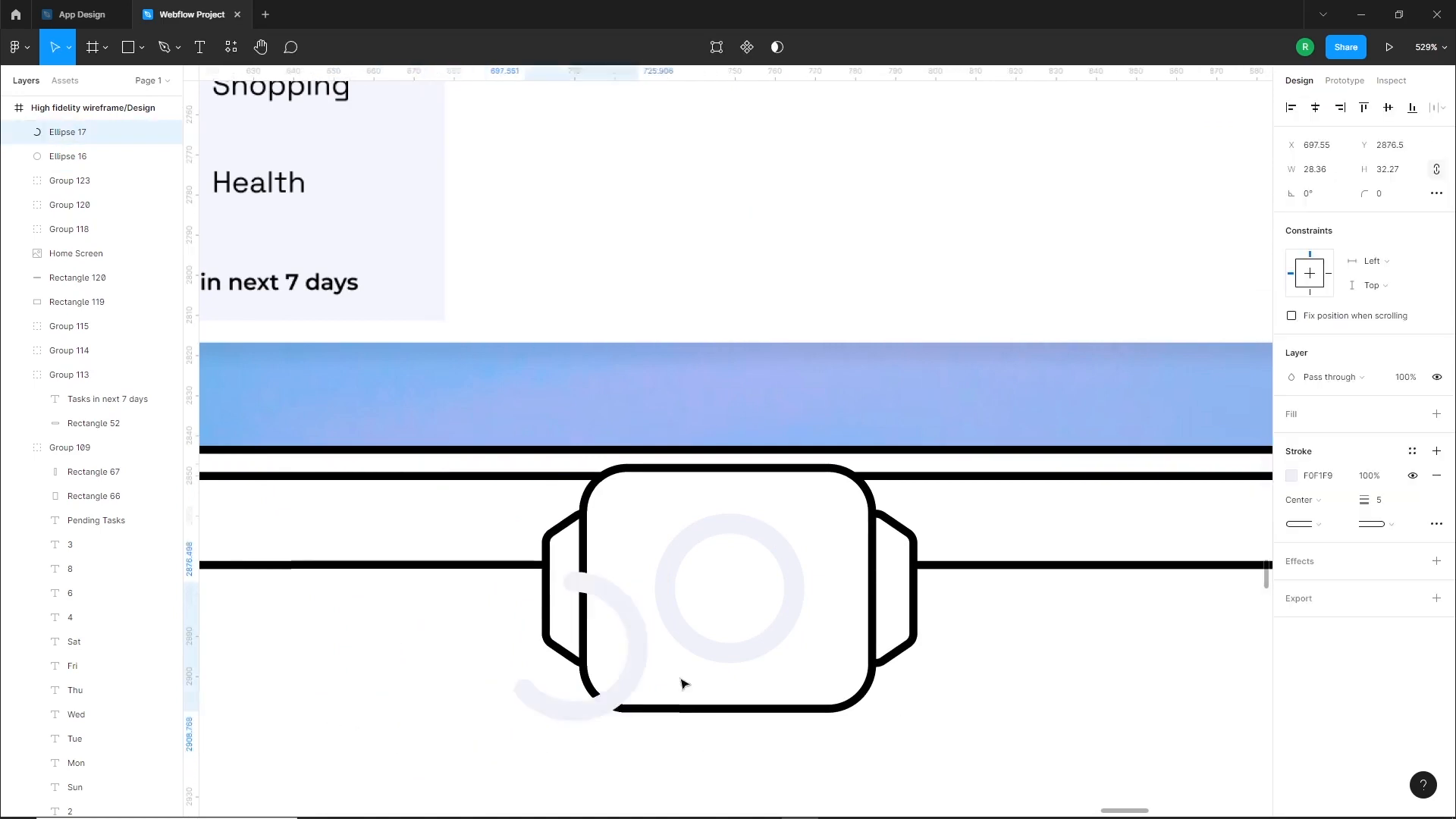
# Recolor the stroke of the open arc on the watch face to black
pyautogui.click(1292, 476)
pyautogui.moveTo(1153, 547); pyautogui.dragTo(1051, 697)
pyautogui.click(1050, 697)
# Group the ring and the arc, and align the group vertically with the center of the watch
pyautogui.click(95, 132)
pyautogui.keyDown('shift'); pyautogui.click(95, 156); pyautogui.keyUp('shift')
pyautogui.hotkey('ctrl', 'g')
pyautogui.keyDown('shift'); pyautogui.click(95, 156); pyautogui.keyUp('shift')
pyautogui.click(1388, 108)
pyautogui.click(981, 640)
# Draw a short curved stroke with the Pen tool above the laptop's upper-right corner and color it black
pyautogui.scroll(-5, 982, 640)
pyautogui.scroll(-2, 972, 659)
pyautogui.scroll(5, 985, 397)
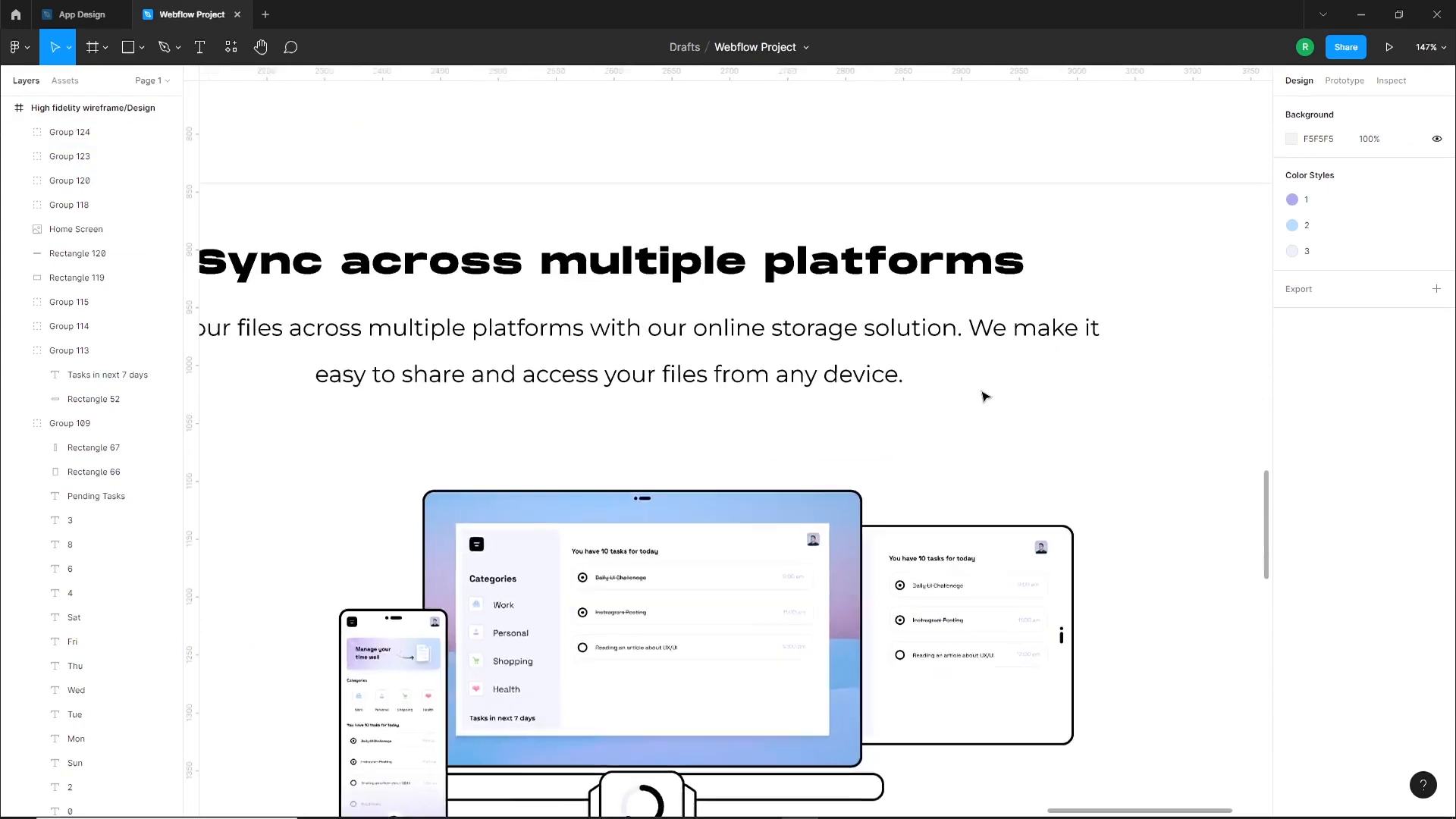
pyautogui.press('p')
pyautogui.click(847, 487)
pyautogui.moveTo(884, 441); pyautogui.dragTo(896, 444)
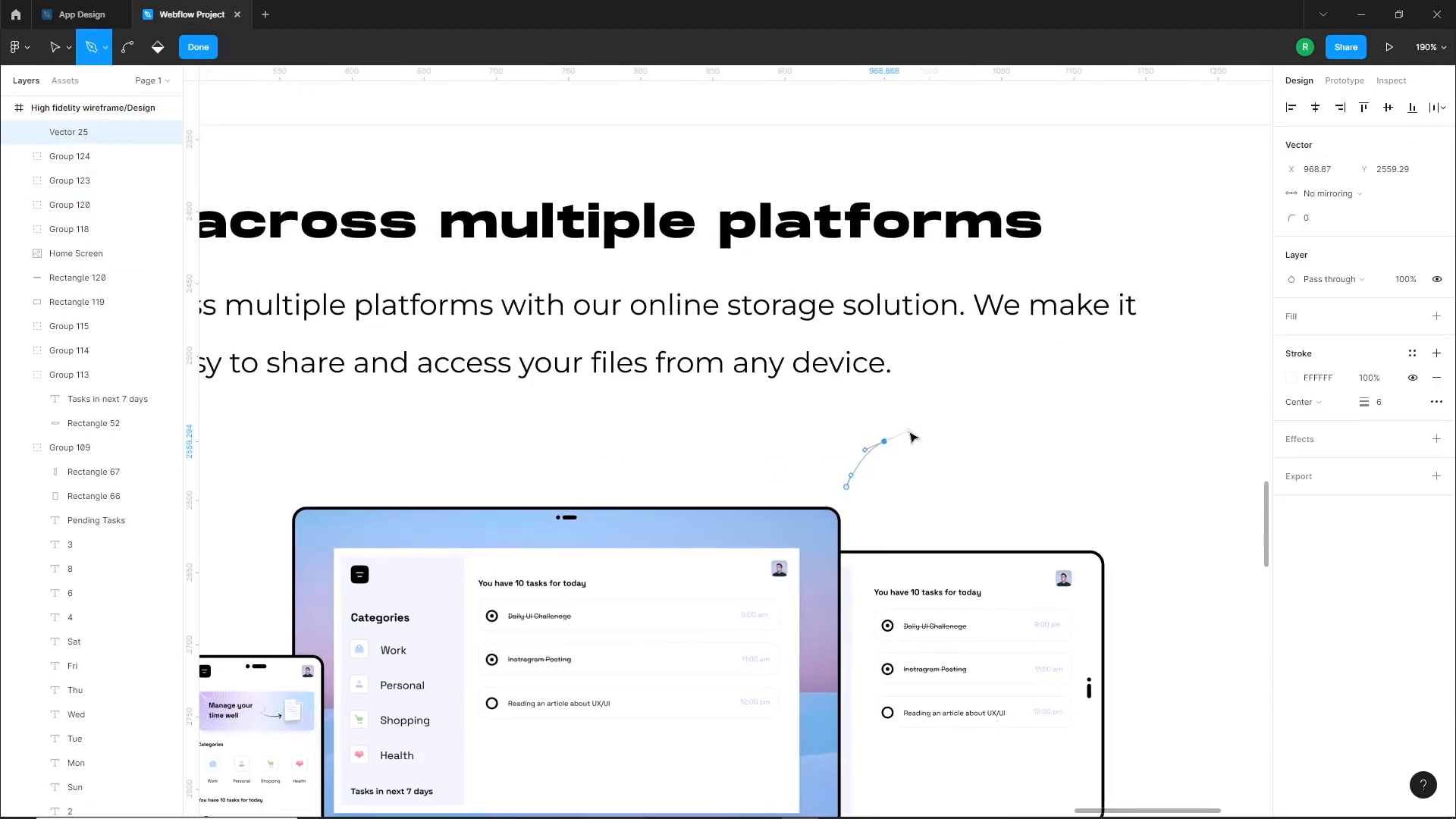
pyautogui.press('Escape')
pyautogui.press('Escape')
pyautogui.click(1291, 475)
pyautogui.moveTo(1261, 504); pyautogui.dragTo(1183, 627)
pyautogui.doubleClick(864, 460)
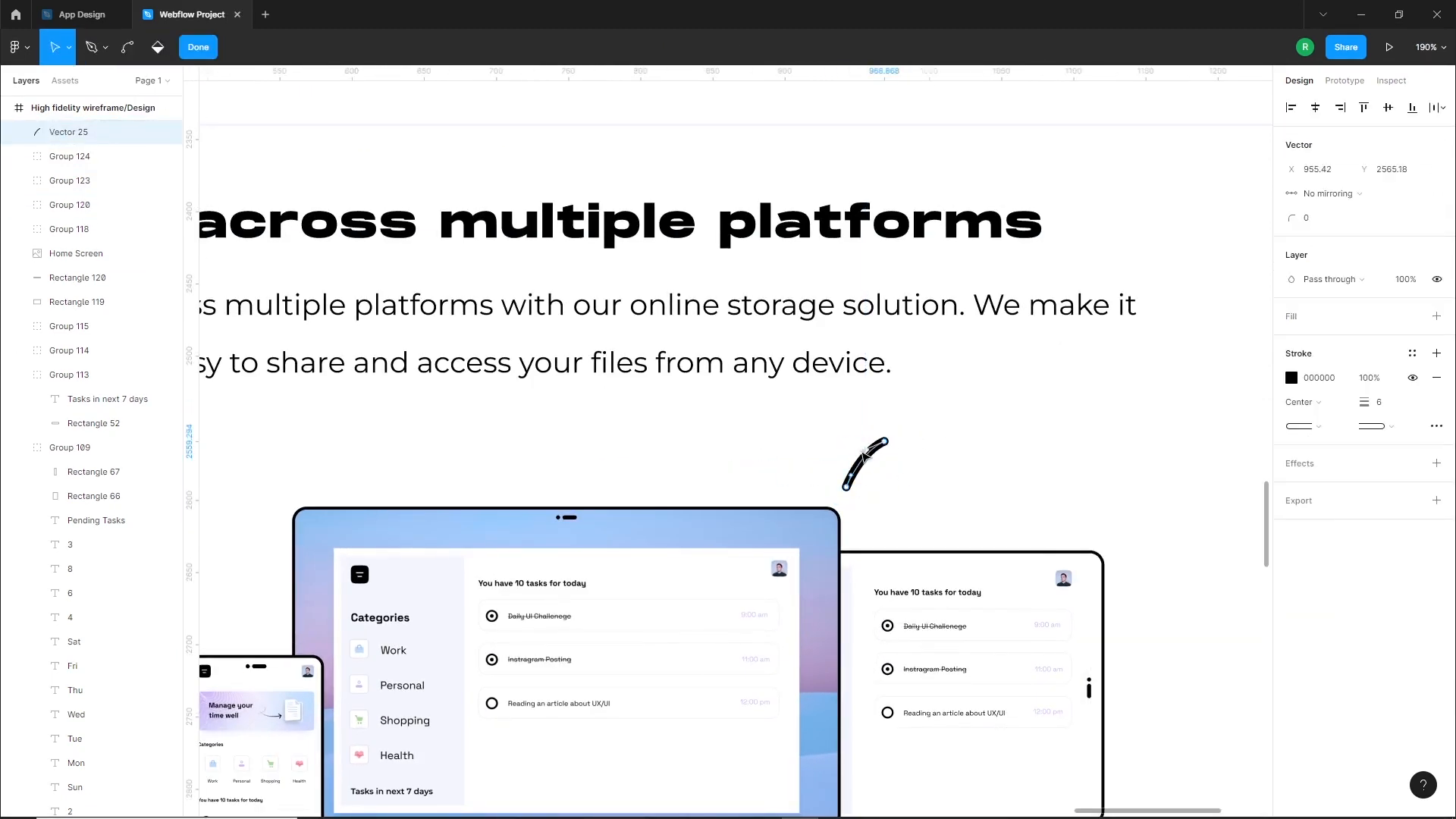
pyautogui.click(919, 484)
# Draw a second, flatter curved accent stroke just below the first one near the laptop's corner
pyautogui.click(861, 503)
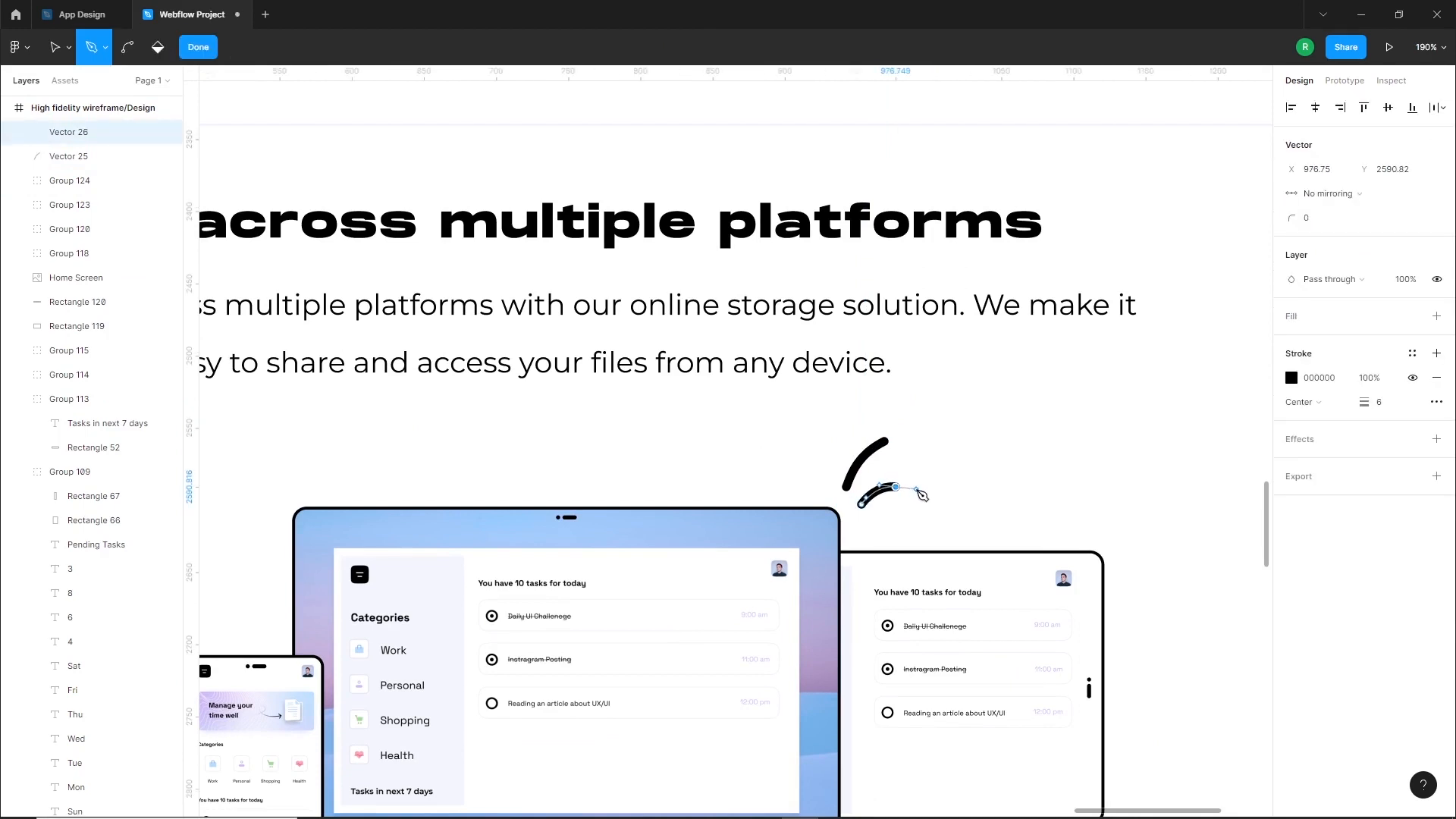
pyautogui.press('Escape')
pyautogui.press('Escape')
pyautogui.press('Escape')
pyautogui.moveTo(871, 496); pyautogui.dragTo(870, 496)
# Reduce the thickness of both curved accent strokes to 4
pyautogui.moveTo(983, 498); pyautogui.dragTo(880, 479)
pyautogui.click(1382, 564)
pyautogui.press('Down')
pyautogui.press('Down')
pyautogui.click(921, 519)
# Rotate the lower accent stroke to about -17.37° and reposition it beneath the longer stroke
pyautogui.scroll(5, 889, 513)
pyautogui.click(873, 449)
pyautogui.moveTo(915, 431); pyautogui.dragTo(931, 453)
pyautogui.moveTo(880, 451); pyautogui.dragTo(886, 440)
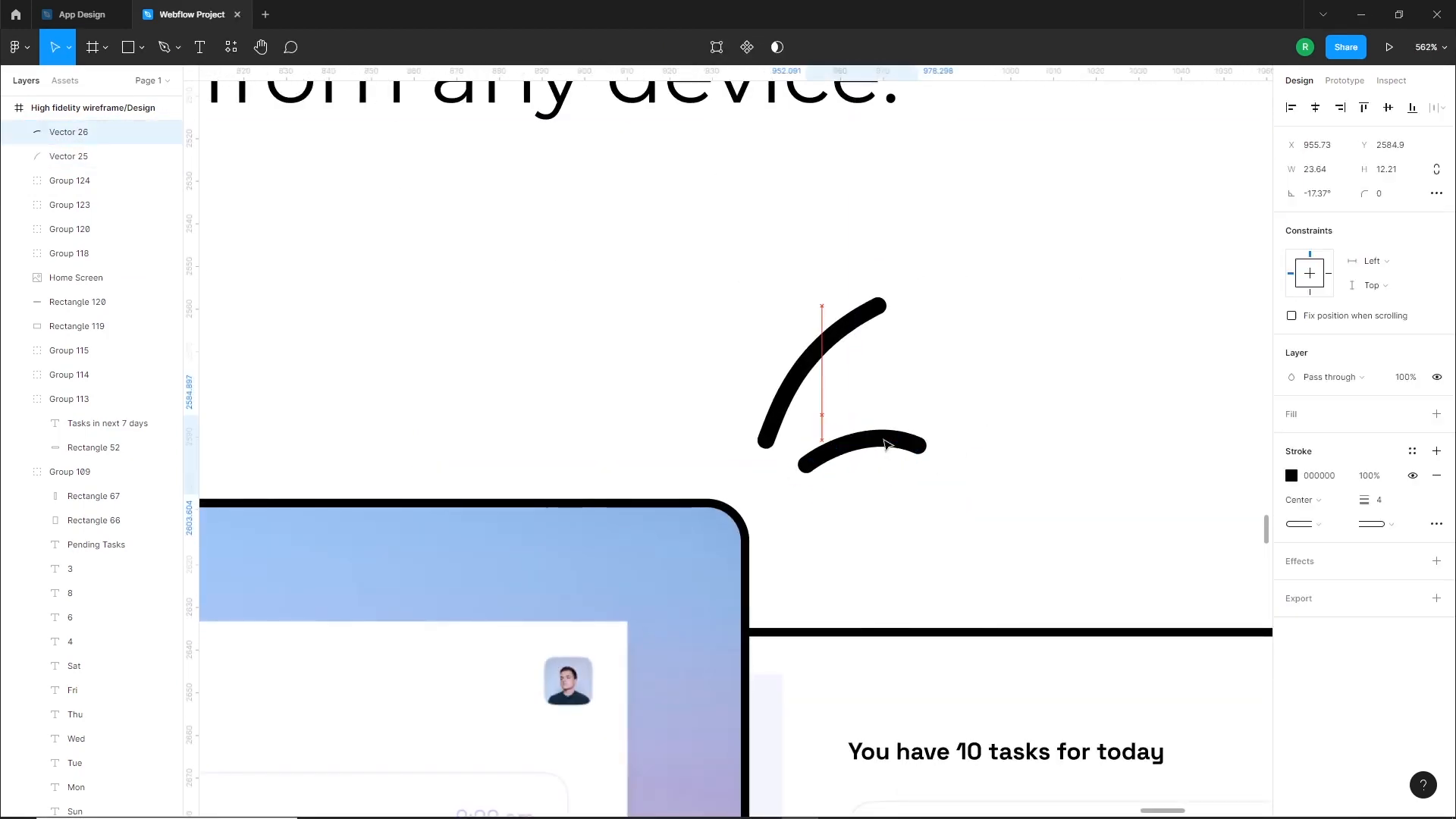
pyautogui.doubleClick(889, 442)
pyautogui.press('Escape')
pyautogui.press('Escape')
pyautogui.moveTo(932, 446); pyautogui.dragTo(863, 431)
pyautogui.click(958, 478)
# Group the two curved accent strokes above the laptop
pyautogui.scroll(-8, 961, 480)
pyautogui.moveTo(963, 481); pyautogui.dragTo(930, 446)
pyautogui.hotkey('ctrl', 'g')
pyautogui.click(991, 453)
# Group all the device mockups with the accent strokes and center the group horizontally on the page
pyautogui.scroll(-2, 994, 454)
pyautogui.moveTo(1118, 449); pyautogui.dragTo(674, 648)
pyautogui.hotkey('ctrl', 'g')
pyautogui.click(1315, 107)
pyautogui.click(1057, 477)
# Lower the device mockup group slightly and place a horizontally centered copy of the "Read more..." link between the sync description and the mockups
pyautogui.moveTo(1057, 477); pyautogui.dragTo(1052, 551)
pyautogui.moveTo(855, 623); pyautogui.dragTo(860, 643)
pyautogui.moveTo(864, 231); pyautogui.dragTo(843, 531)
pyautogui.click(1318, 111)
pyautogui.click(1070, 474)
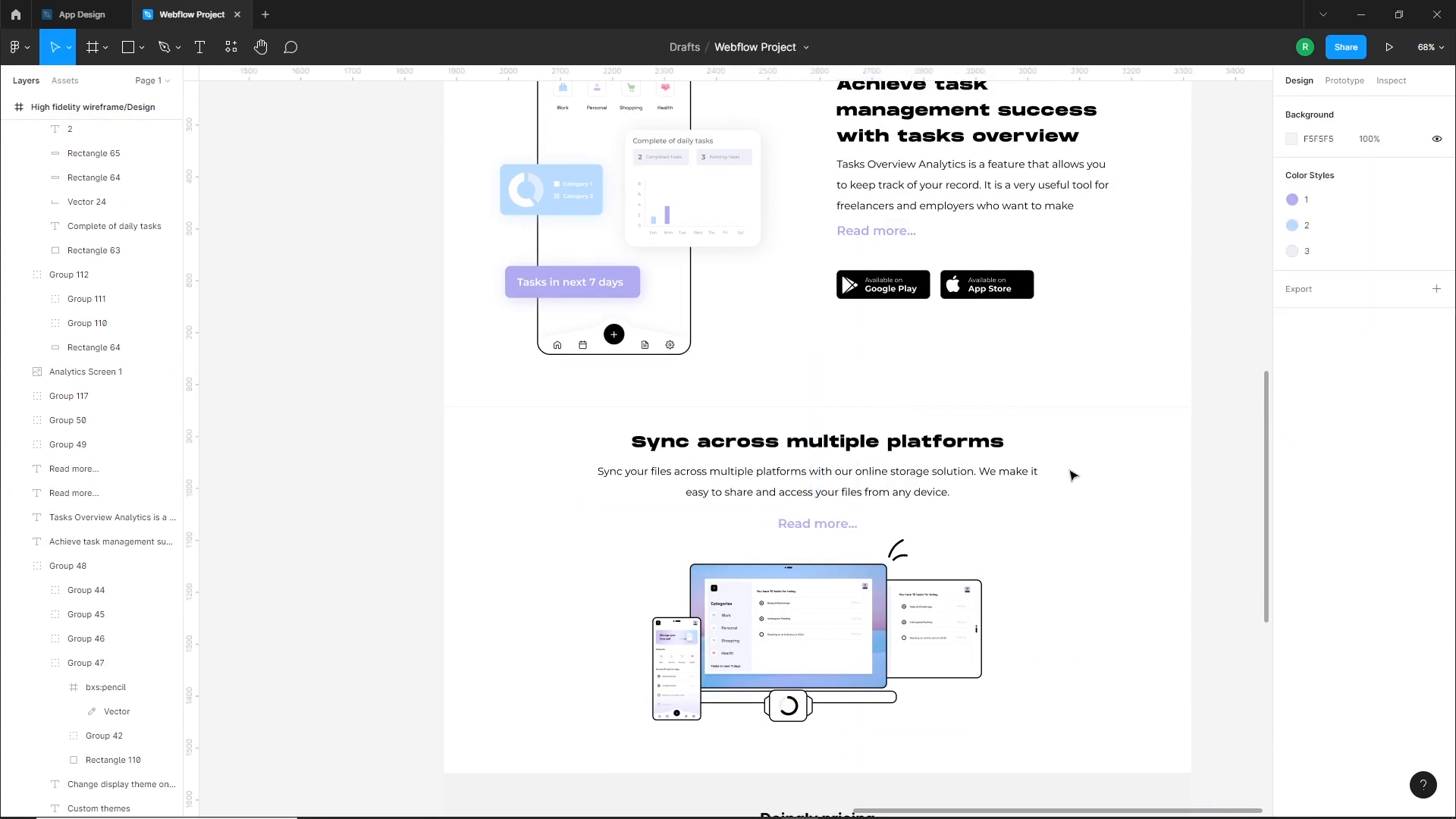
# Nudge the device mockup group down to Y 2609.48 to leave space below the "Read more..." link
pyautogui.click(829, 657)
pyautogui.hotkey('shift', 'Down')
pyautogui.hotkey('shift', 'Down')
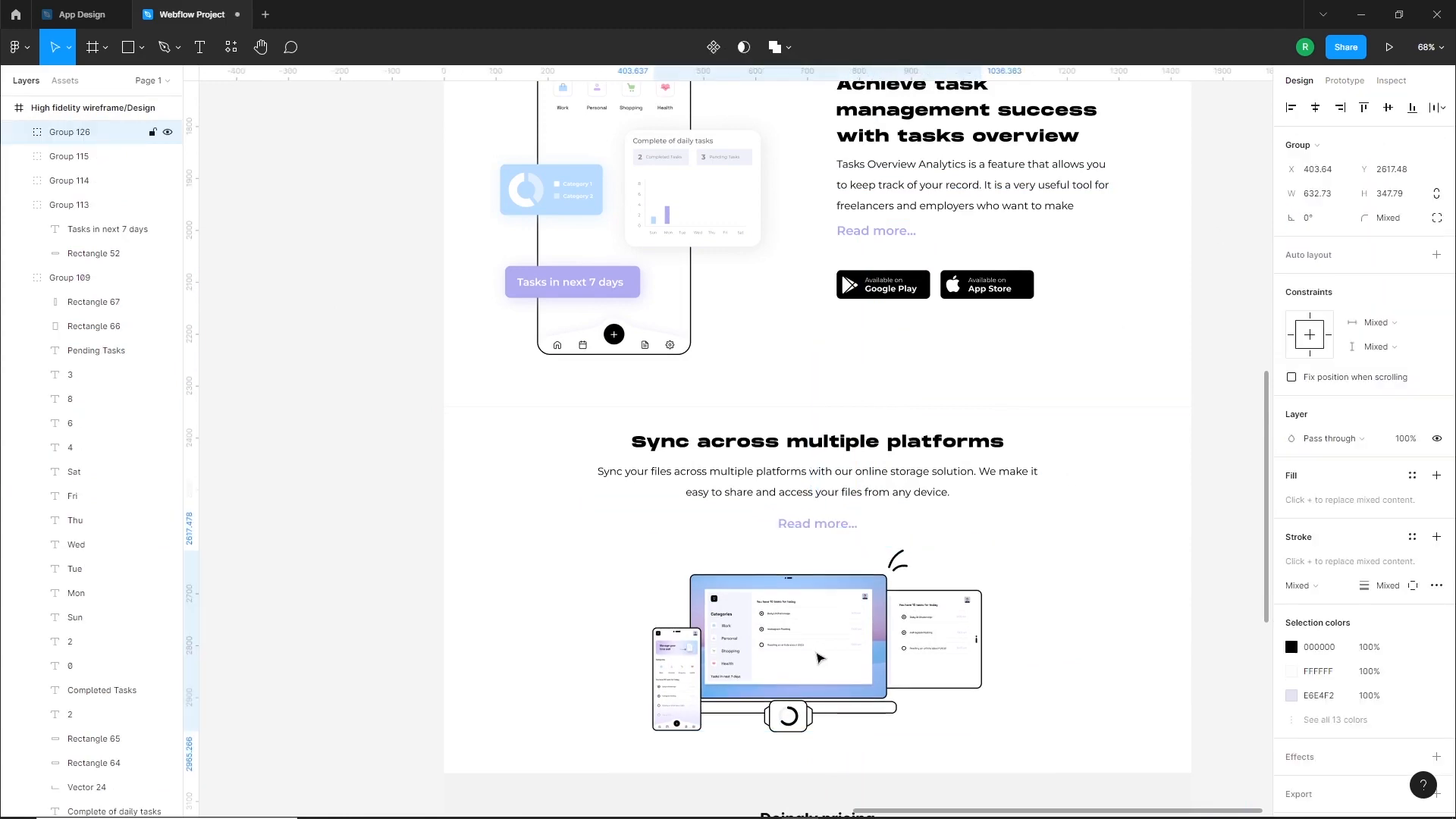
pyautogui.press('Up')
pyautogui.press('Up')
pyautogui.press('Up')
pyautogui.press('Up')
pyautogui.press('Up')
pyautogui.press('Up')
pyautogui.press('Up')
pyautogui.press('Up')
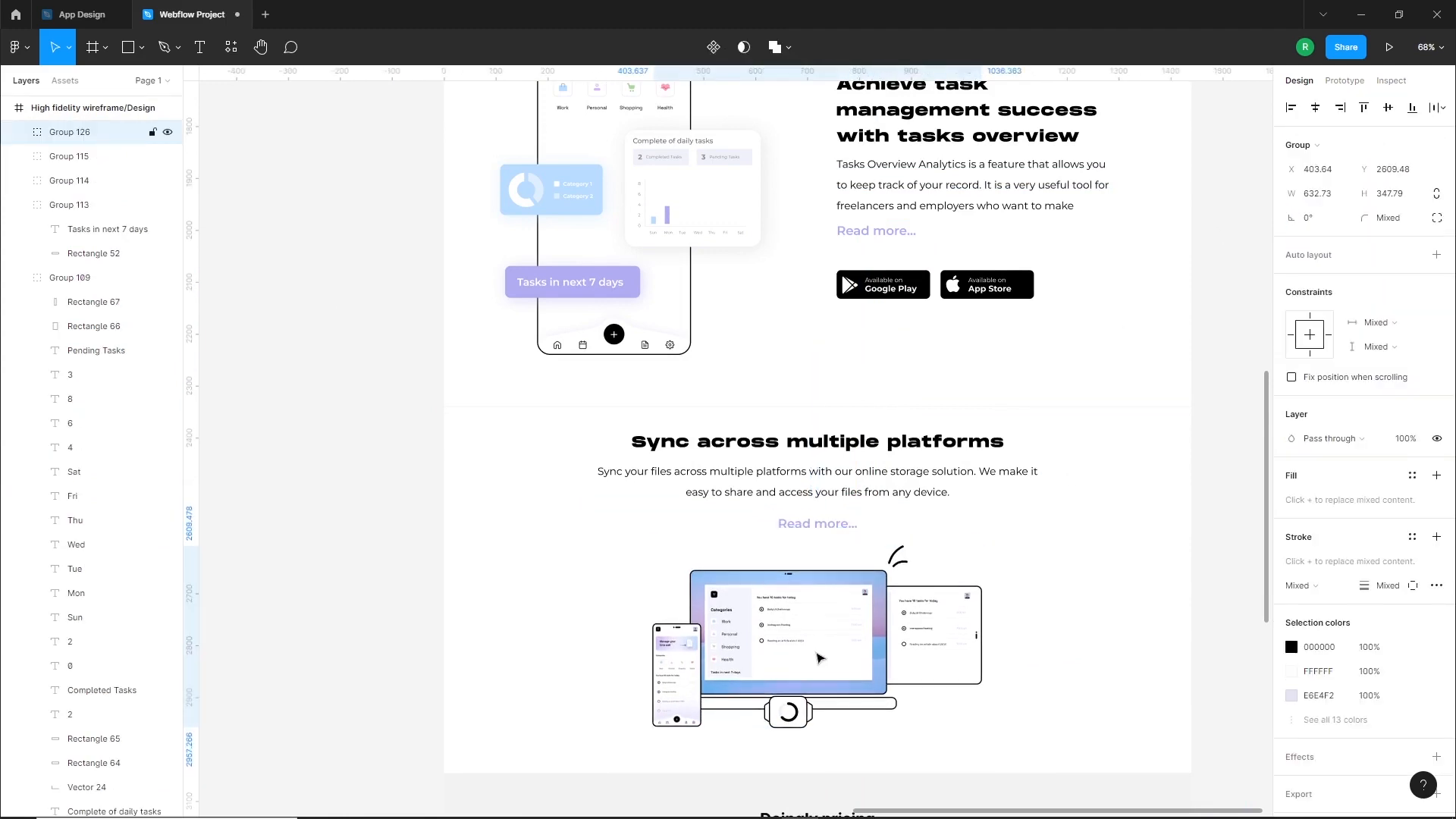
pyautogui.click(1090, 643)
# Move the sync section's heading, description, "Read more..." link and device mockups down together, closer to the pricing section
pyautogui.scroll(-3, 1035, 616)
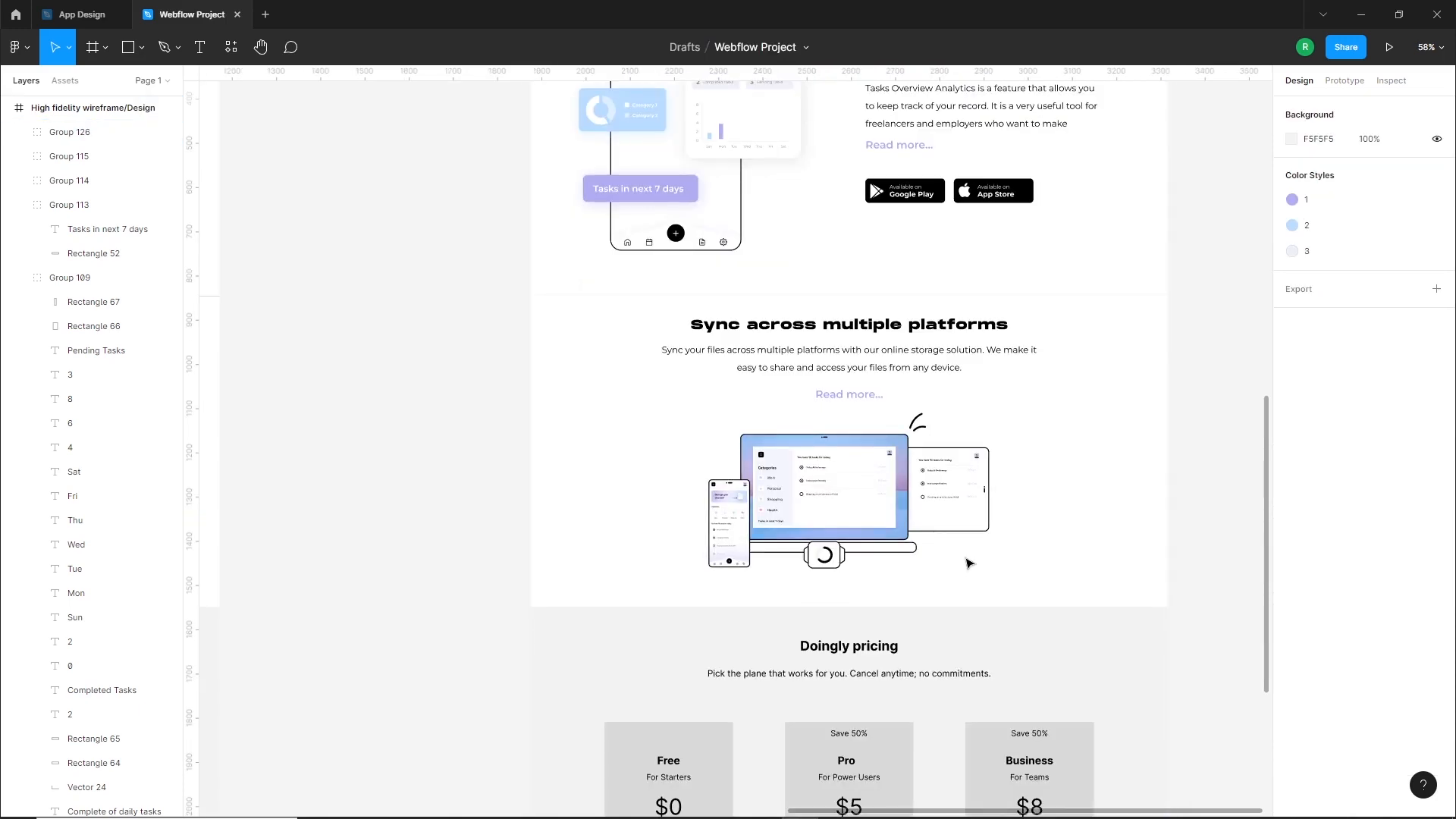
pyautogui.moveTo(1074, 334); pyautogui.dragTo(652, 570)
pyautogui.moveTo(819, 487); pyautogui.dragTo(825, 471)
pyautogui.hotkey('shift', 'Down')
pyautogui.hotkey('shift', 'Down')
pyautogui.hotkey('shift', 'Down')
pyautogui.hotkey('shift', 'Down')
pyautogui.hotkey('shift', 'Down')
pyautogui.hotkey('shift', 'Down')
pyautogui.hotkey('shift', 'Down')
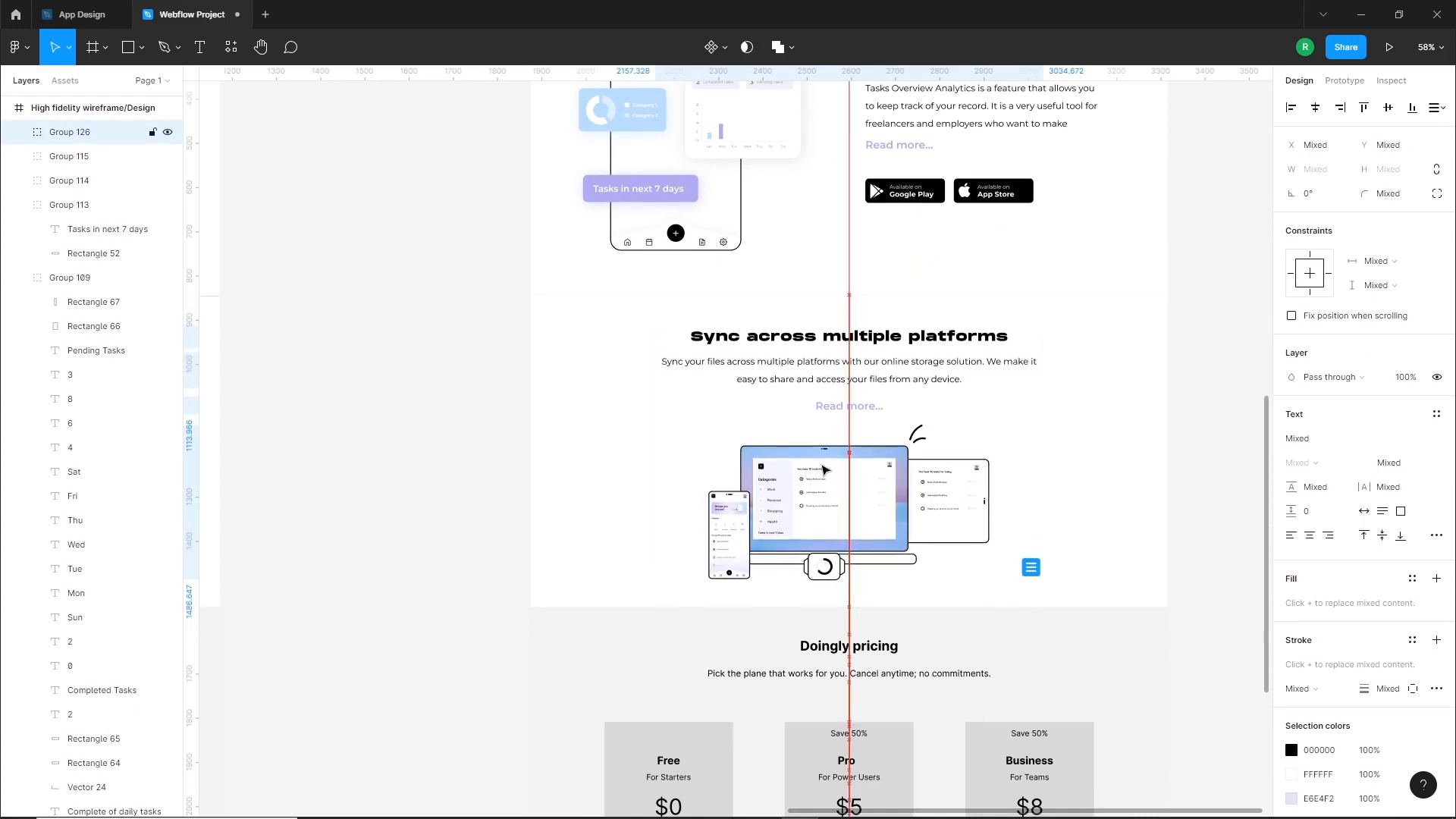
pyautogui.hotkey('shift', 'Down')
pyautogui.hotkey('shift', 'Down')
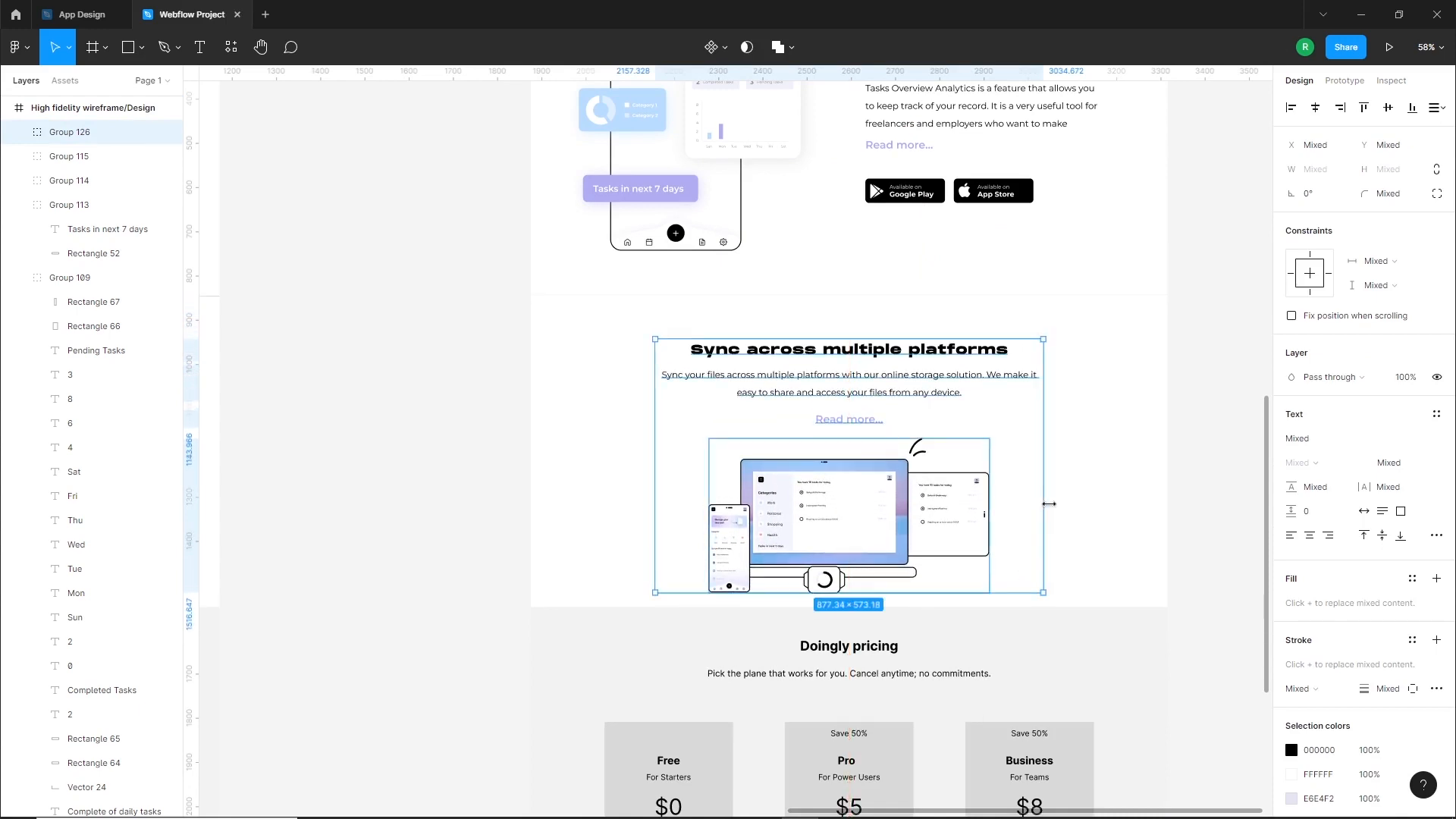
pyautogui.scroll(-3, 1062, 490)
pyautogui.press('Escape')
# Reduce the pricing section's background rectangle to a height of 675 and move it down to Y 3113.65
pyautogui.scroll(-1, 1137, 402)
pyautogui.click(1132, 423)
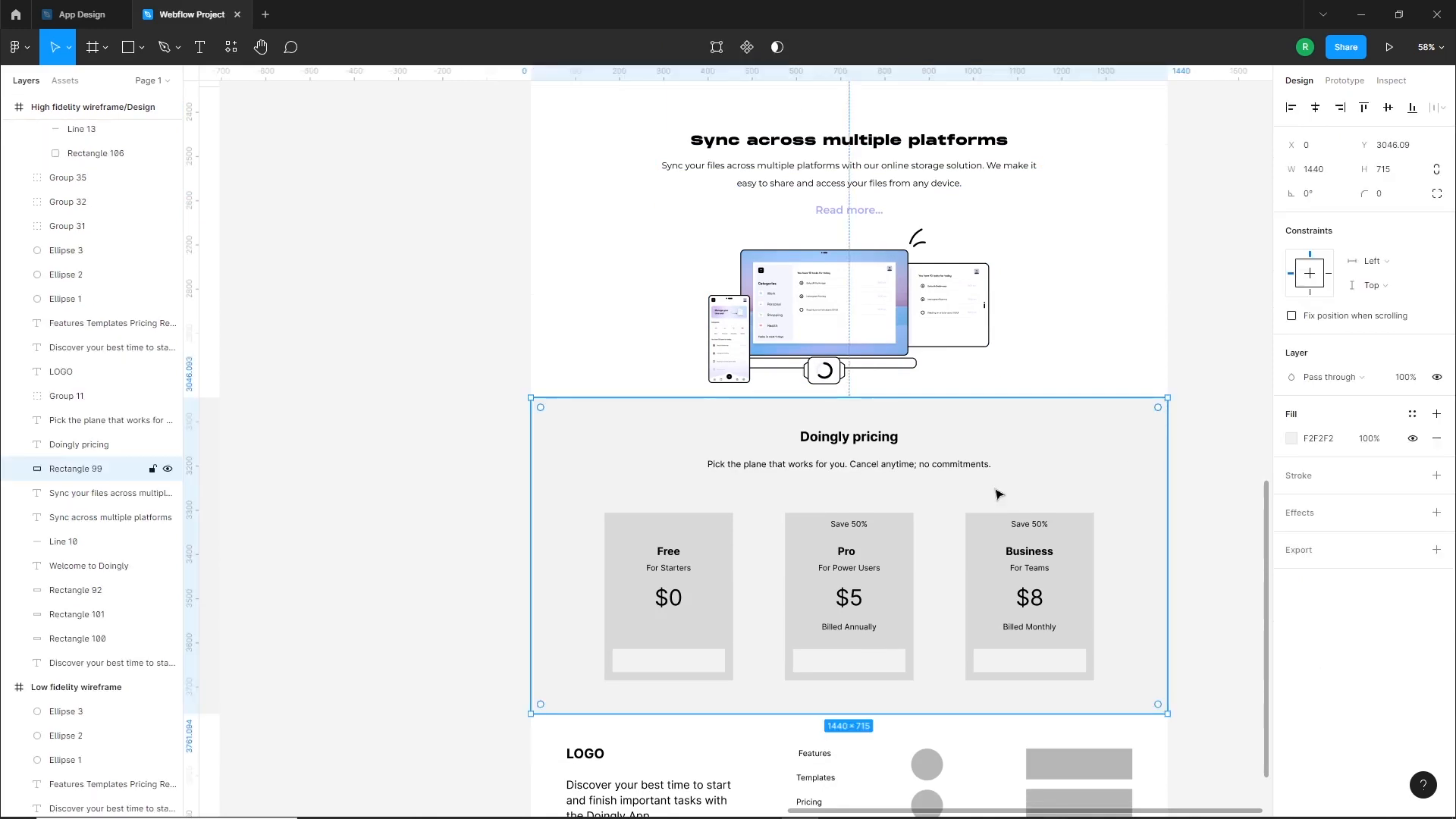
pyautogui.scroll(-2, 998, 494)
pyautogui.press('Escape')
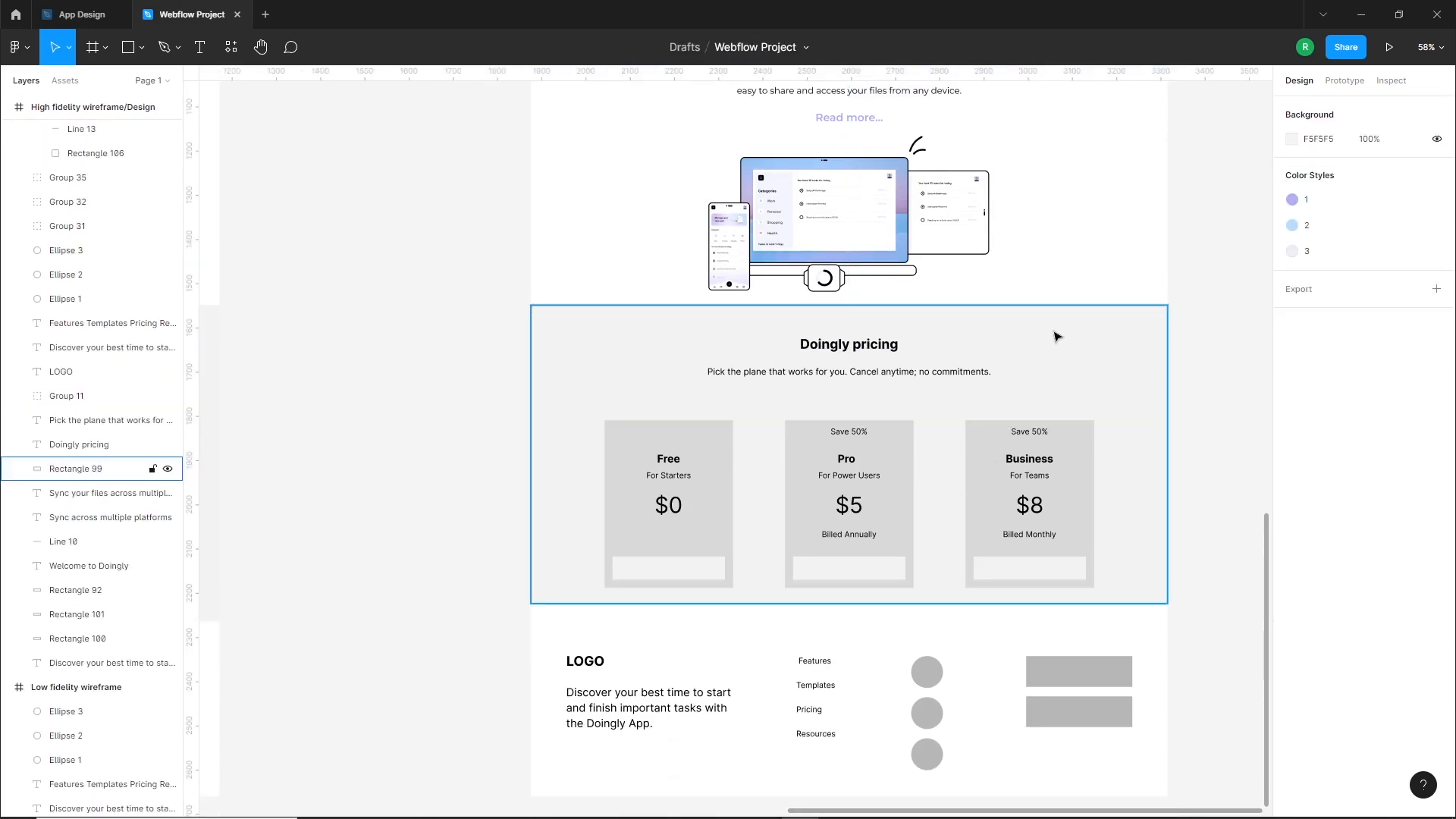
pyautogui.moveTo(1058, 336); pyautogui.dragTo(1058, 325)
pyautogui.hotkey('shift', 'Down')
pyautogui.hotkey('shift', 'Down')
pyautogui.hotkey('shift', 'Down')
pyautogui.hotkey('shift', 'Down')
pyautogui.hotkey('shift', 'Down')
pyautogui.hotkey('shift', 'Down')
pyautogui.hotkey('shift', 'Down')
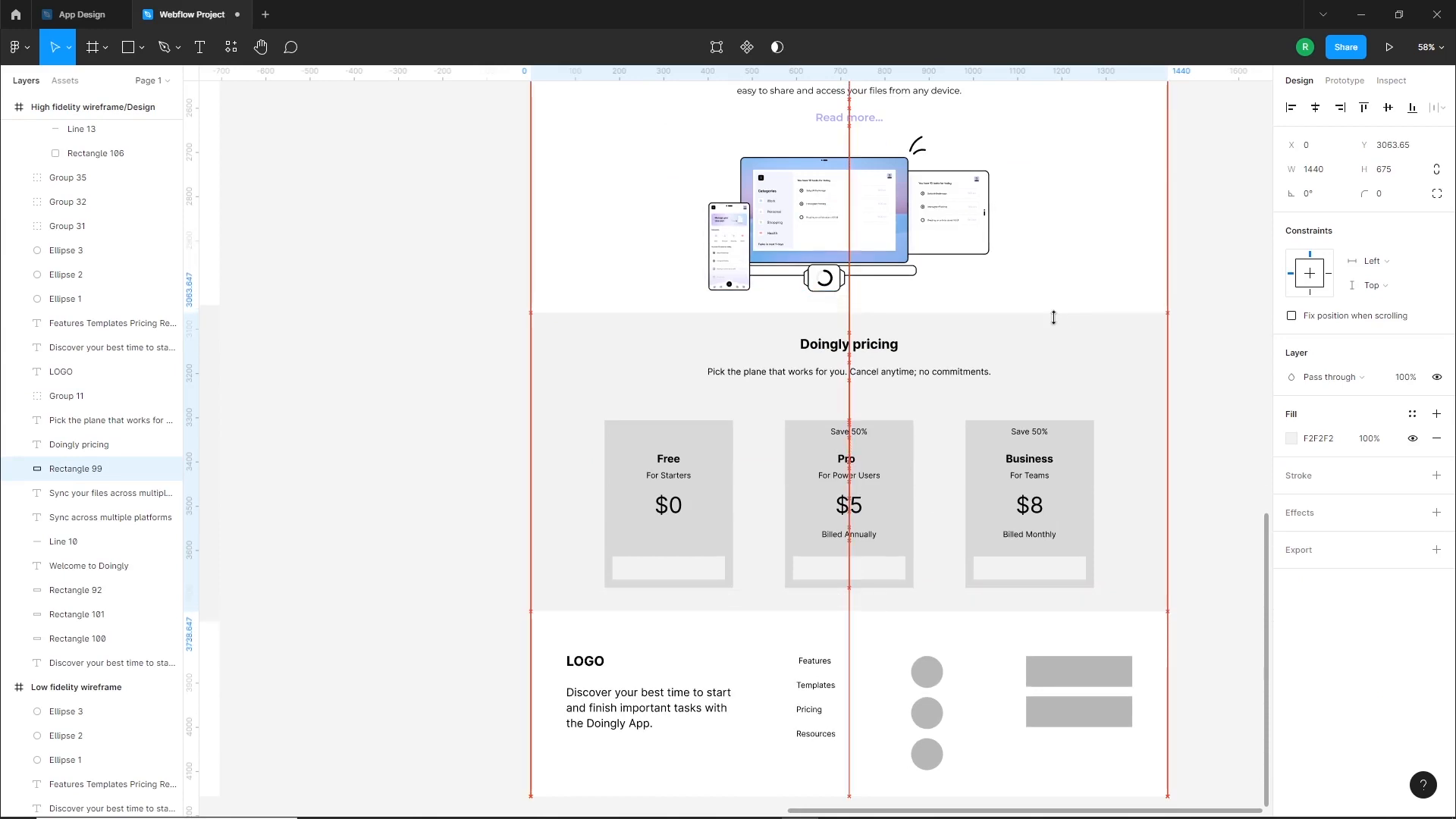
pyautogui.hotkey('shift', 'Down')
pyautogui.hotkey('shift', 'Down')
pyautogui.hotkey('shift', 'Down')
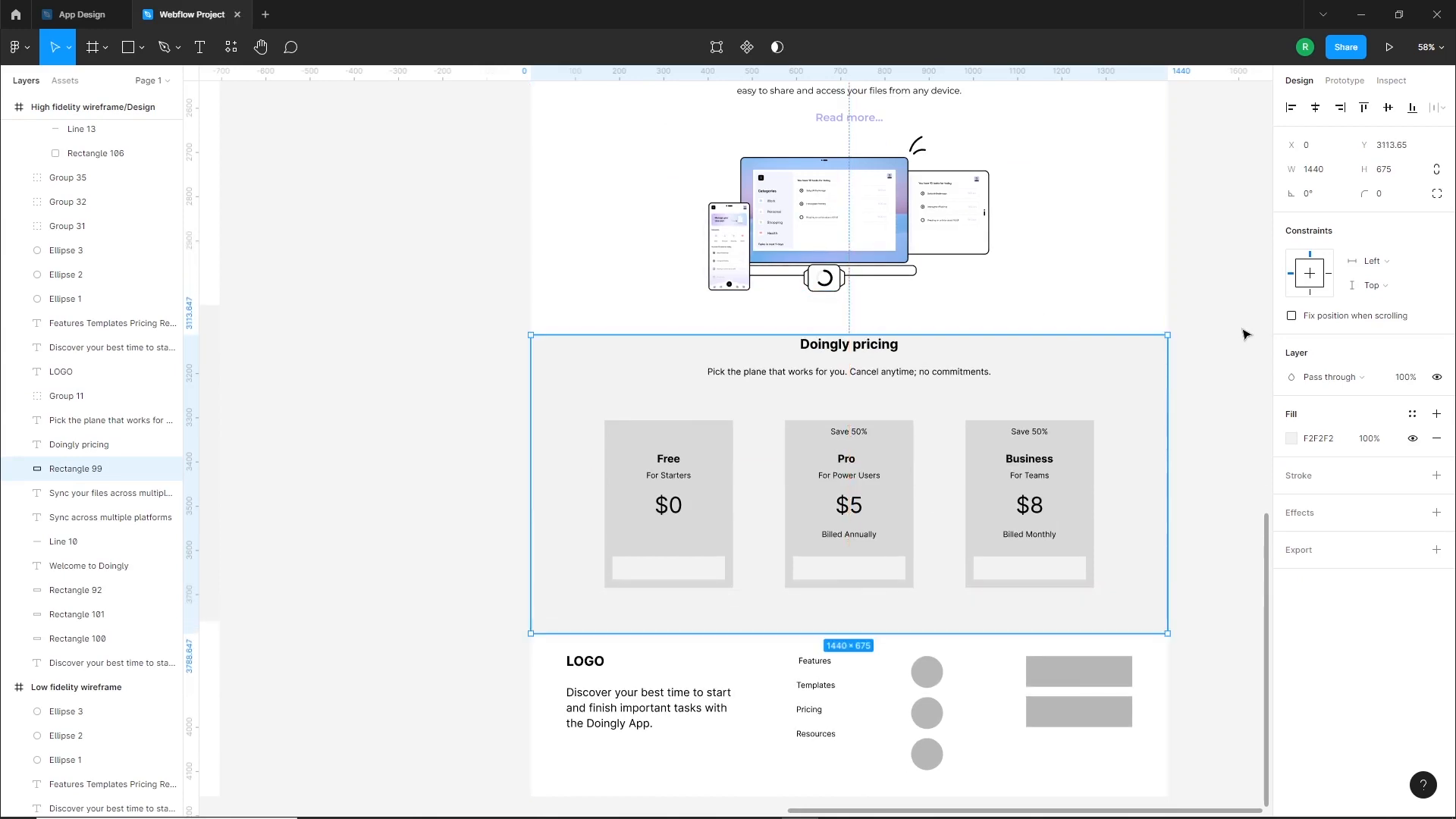
# Move the "Doingly pricing" heading and its subtitle down together inside the pricing background
pyautogui.click(1224, 334)
pyautogui.click(843, 351)
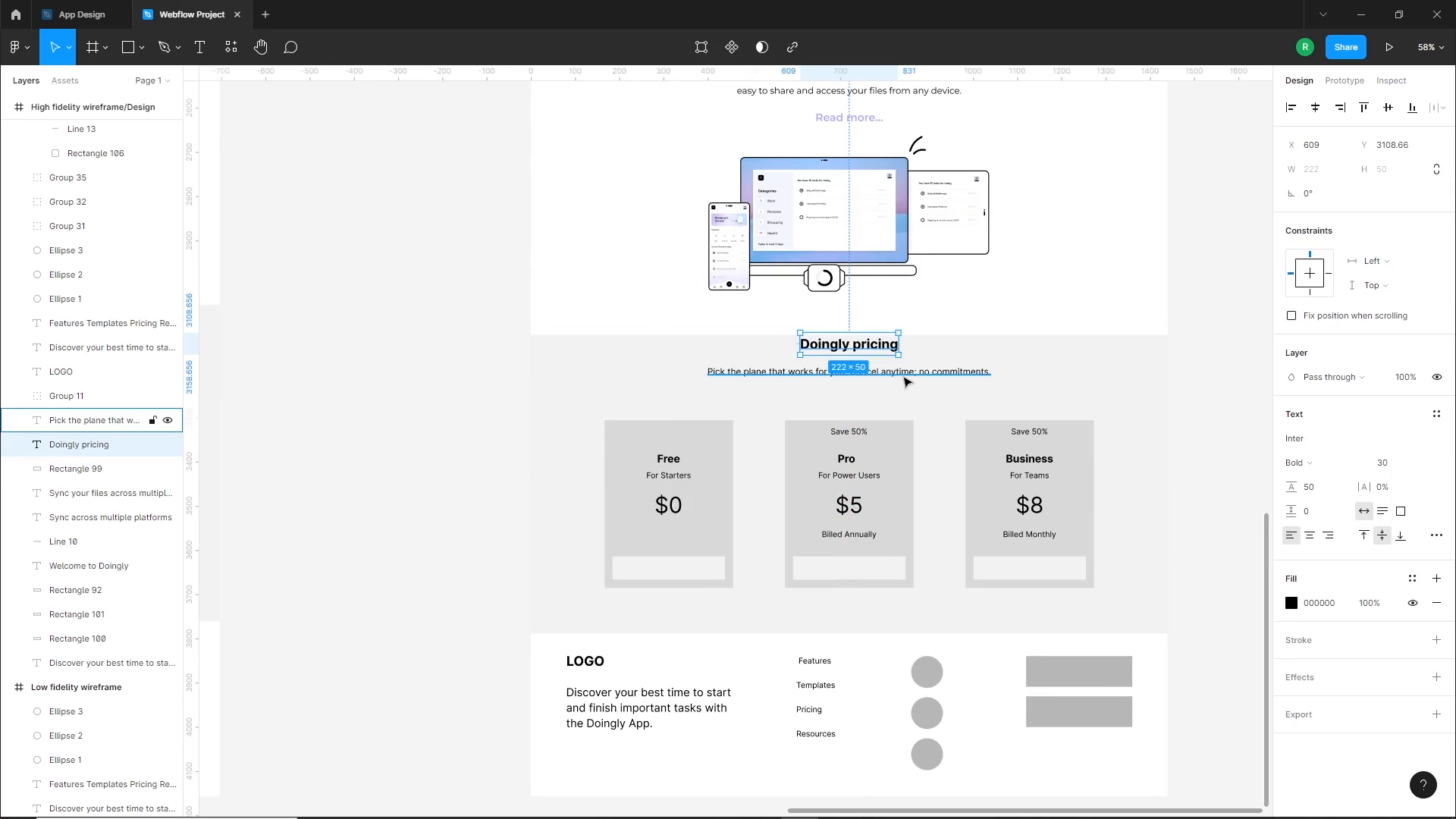
pyautogui.keyDown('shift'); pyautogui.click(906, 378); pyautogui.keyUp('shift')
pyautogui.hotkey('shift', 'Down')
pyautogui.hotkey('shift', 'Down')
pyautogui.hotkey('shift', 'Down')
pyautogui.hotkey('shift', 'Down')
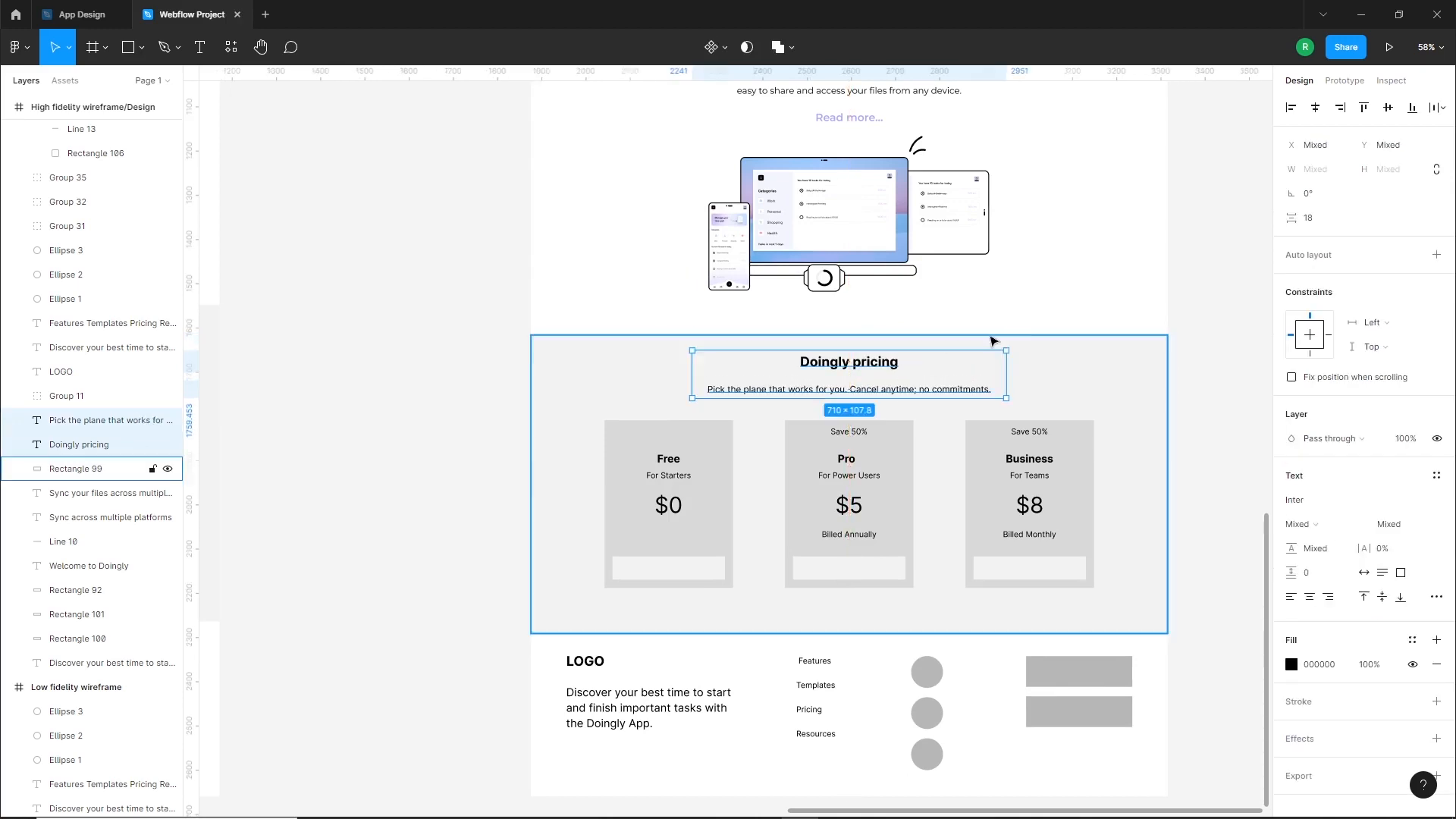
# Set the pricing heading and subtitle text to white and the section's background rectangle to black 000000
pyautogui.click(1292, 665)
pyautogui.moveTo(1199, 538); pyautogui.dragTo(1046, 321)
pyautogui.click(1087, 364)
pyautogui.click(1291, 439)
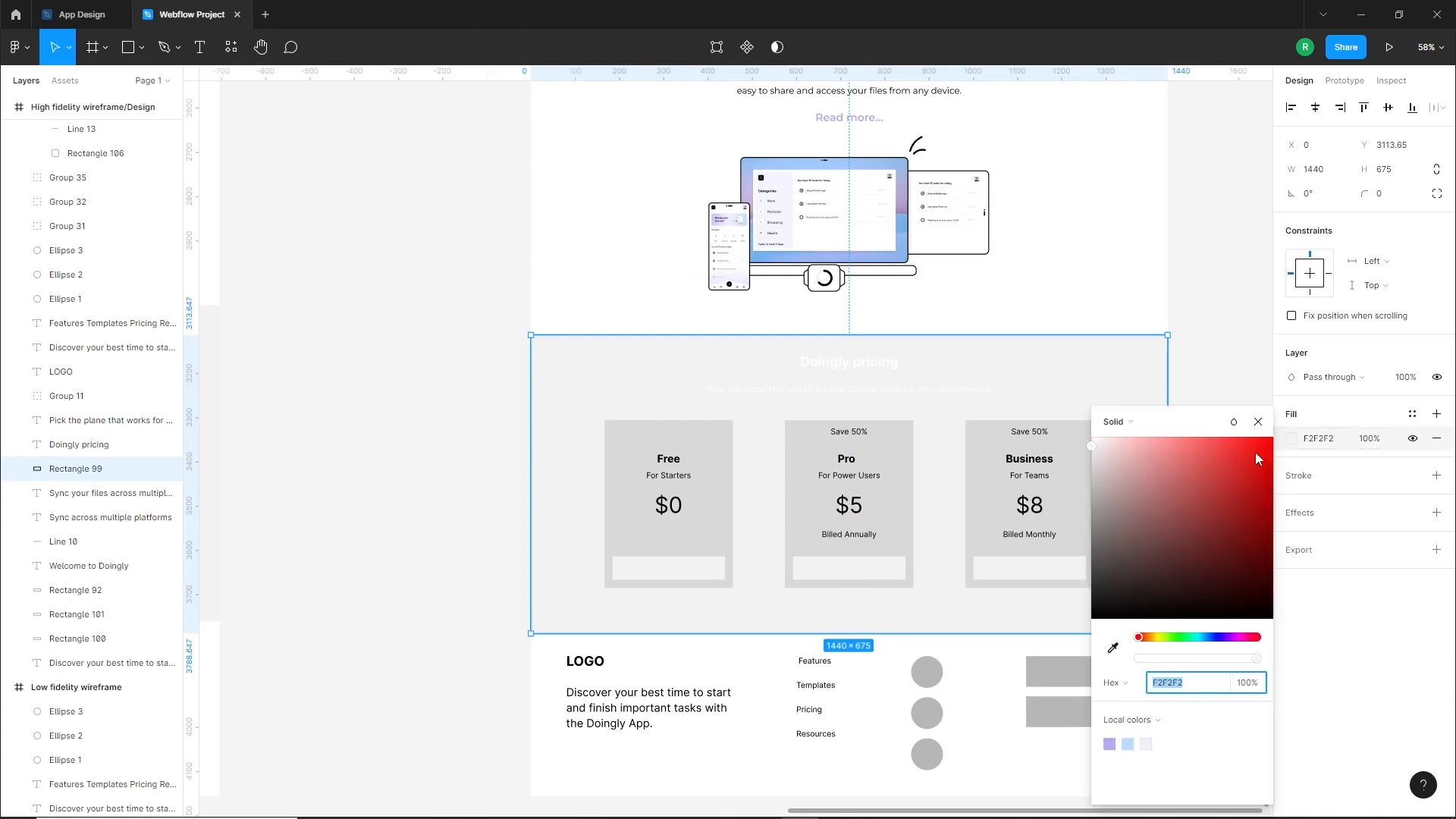
pyautogui.moveTo(1254, 452); pyautogui.dragTo(1114, 650)
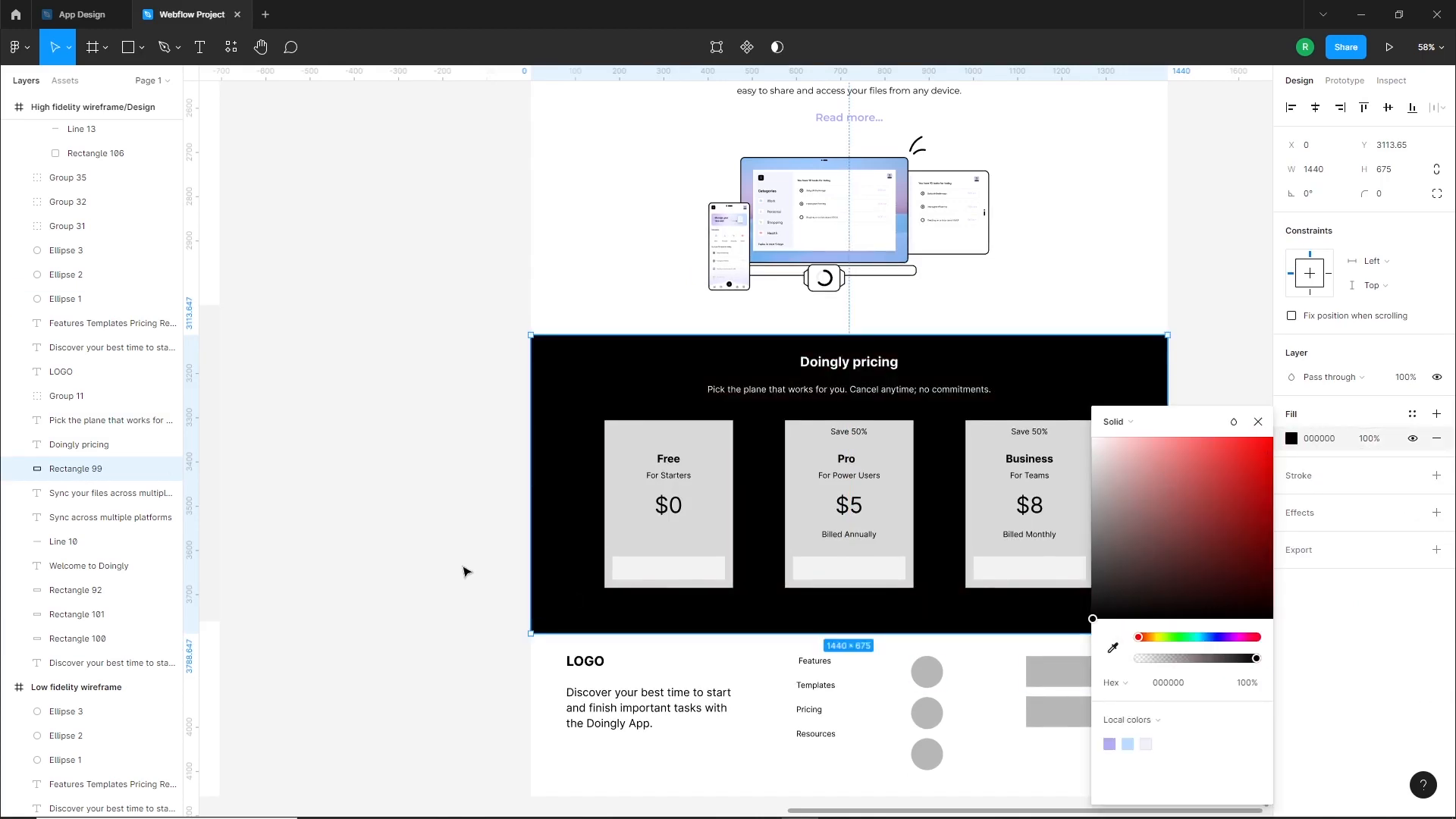
pyautogui.click(465, 572)
# Set the "Doingly pricing" heading in Monument Extended with 8% letter spacing and center it horizontally
pyautogui.scroll(-2, 835, 455)
pyautogui.click(818, 287)
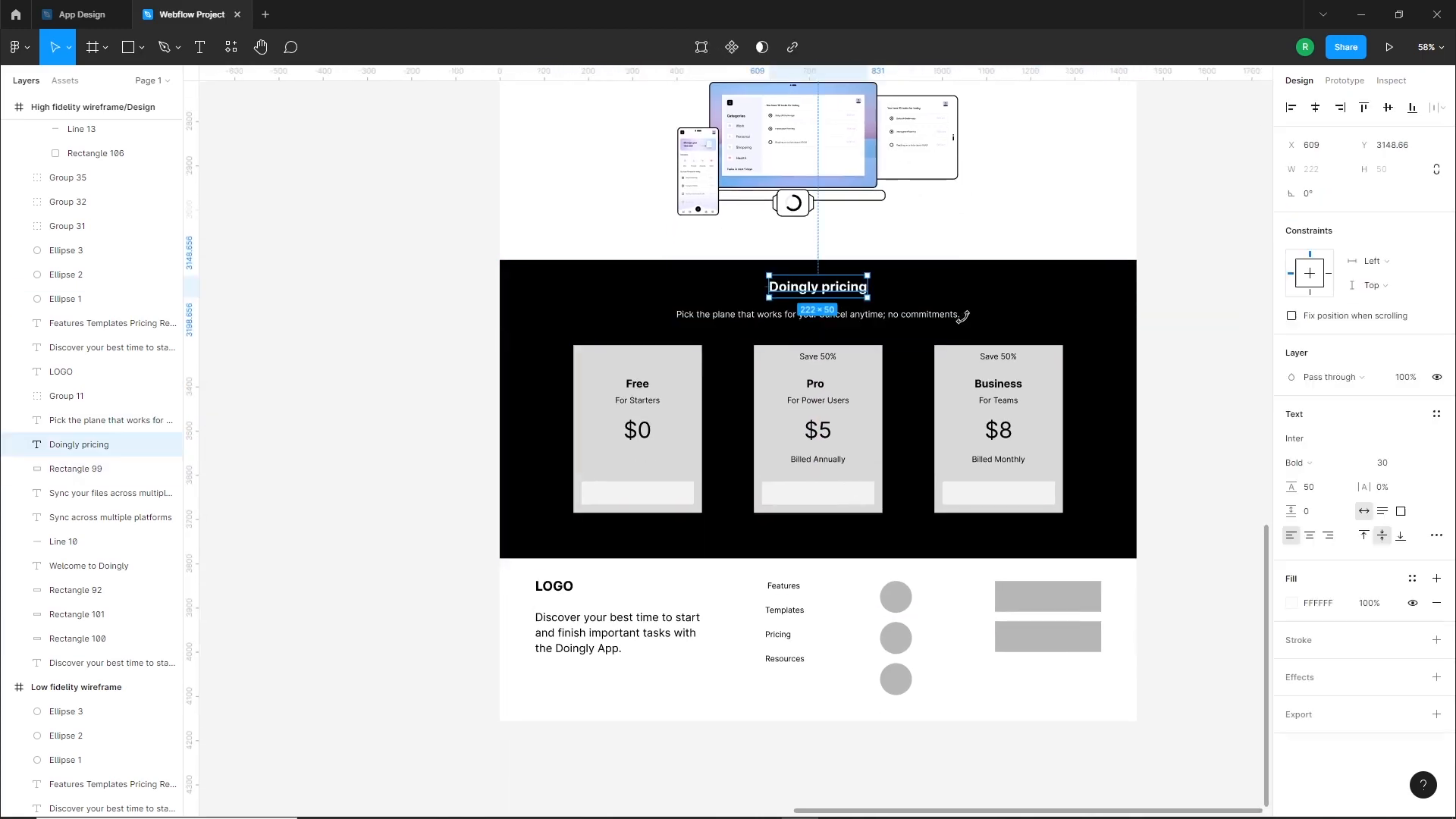
pyautogui.click(1324, 444)
pyautogui.write('Monument Extended')
pyautogui.press('Return')
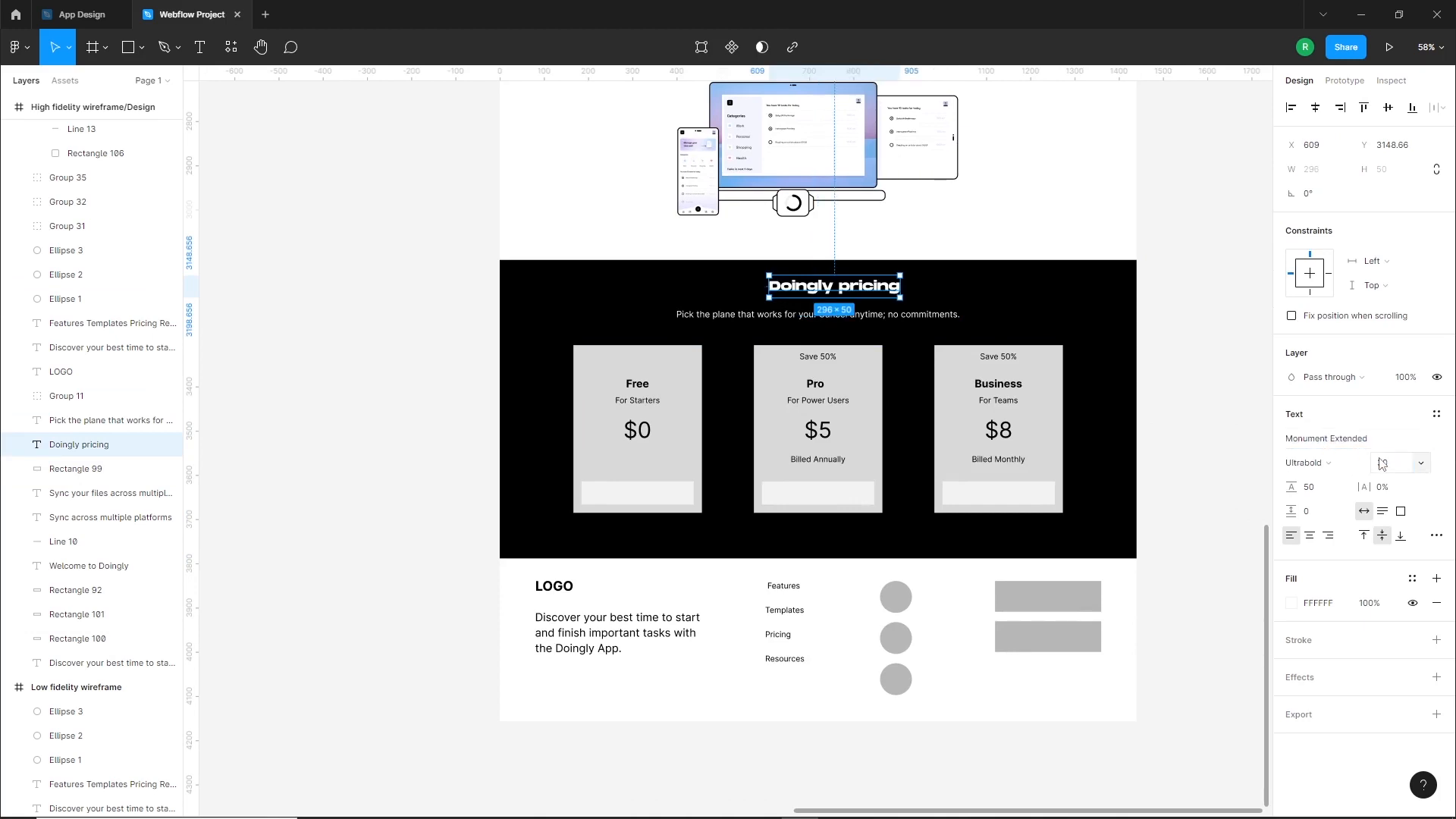
pyautogui.write('8')
pyautogui.press('Return')
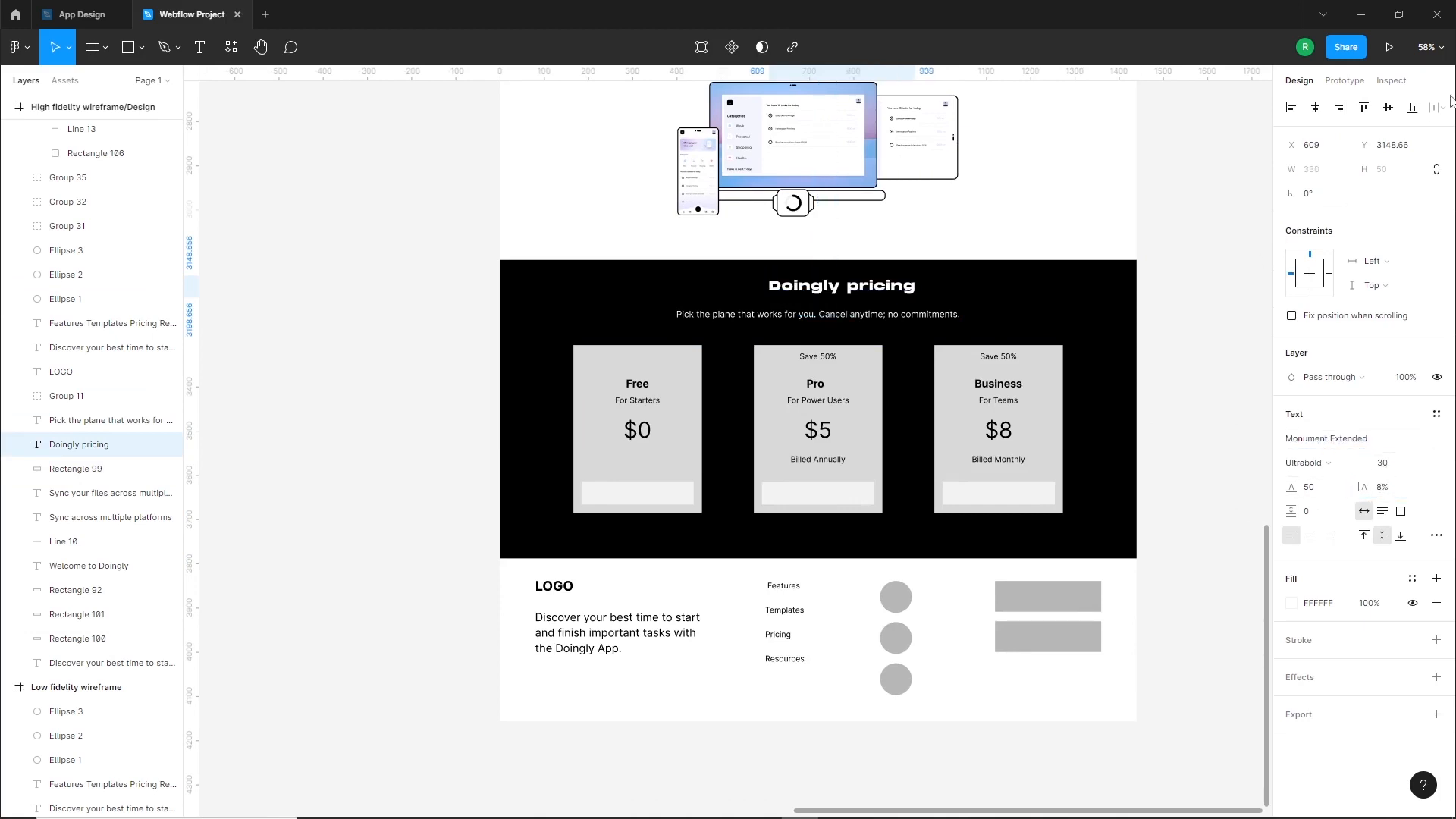
pyautogui.click(1316, 108)
# Change the font of the subtitle under the "Doingly pricing" heading
pyautogui.click(895, 314)
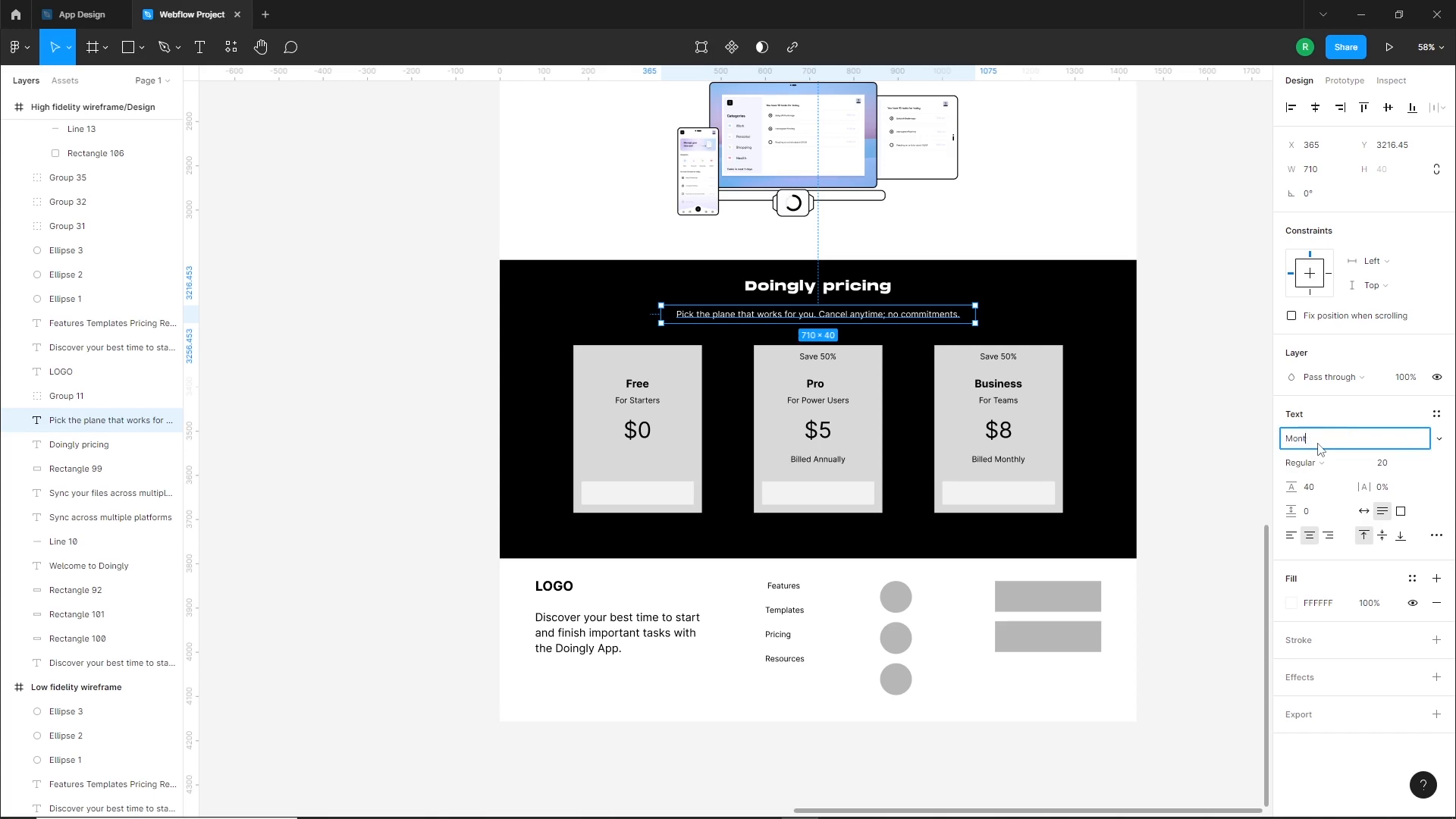
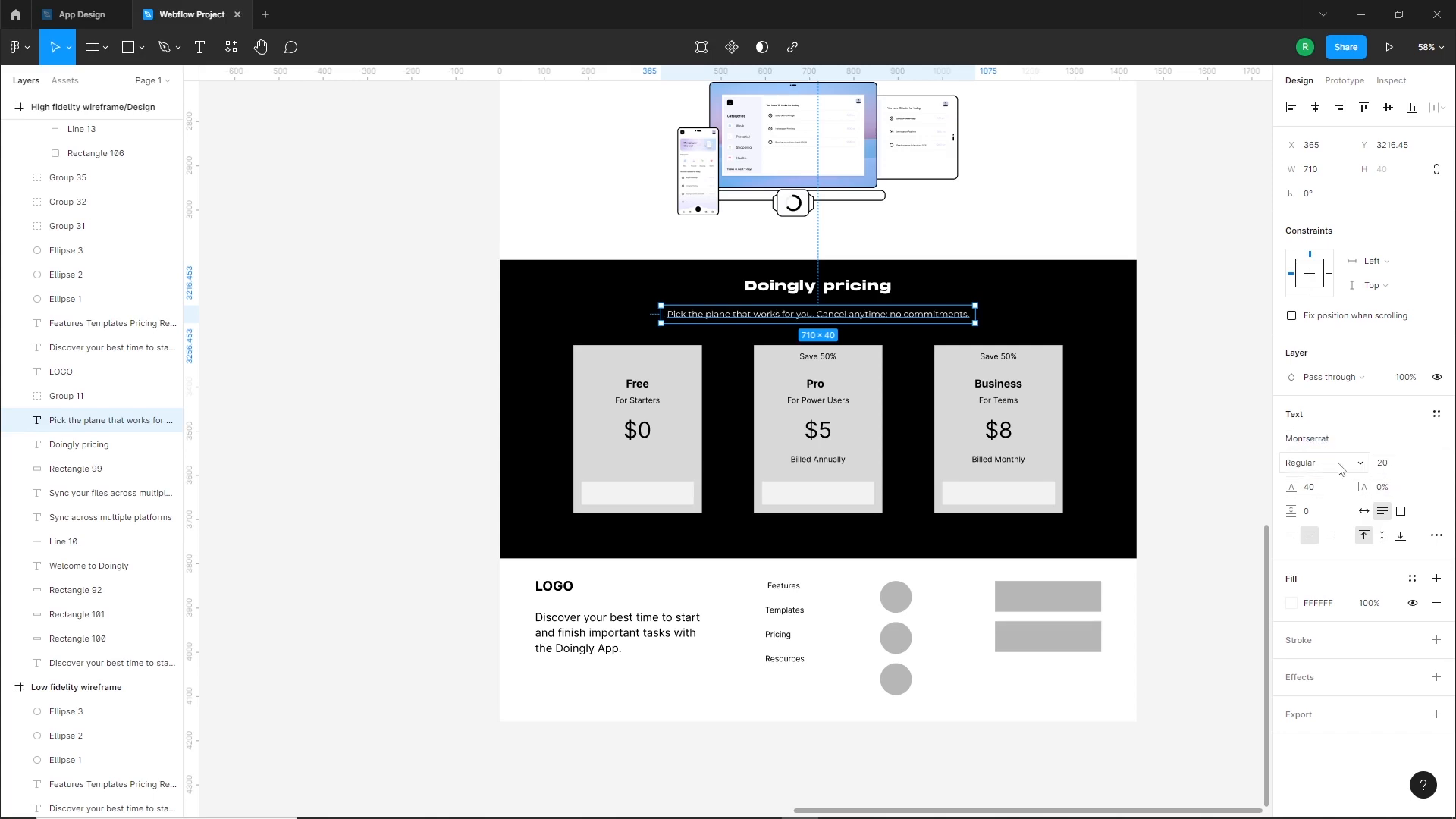
# Shift the subtitle under the "Doingly pricing" heading slightly and center it horizontally in the section again
pyautogui.click(1076, 187)
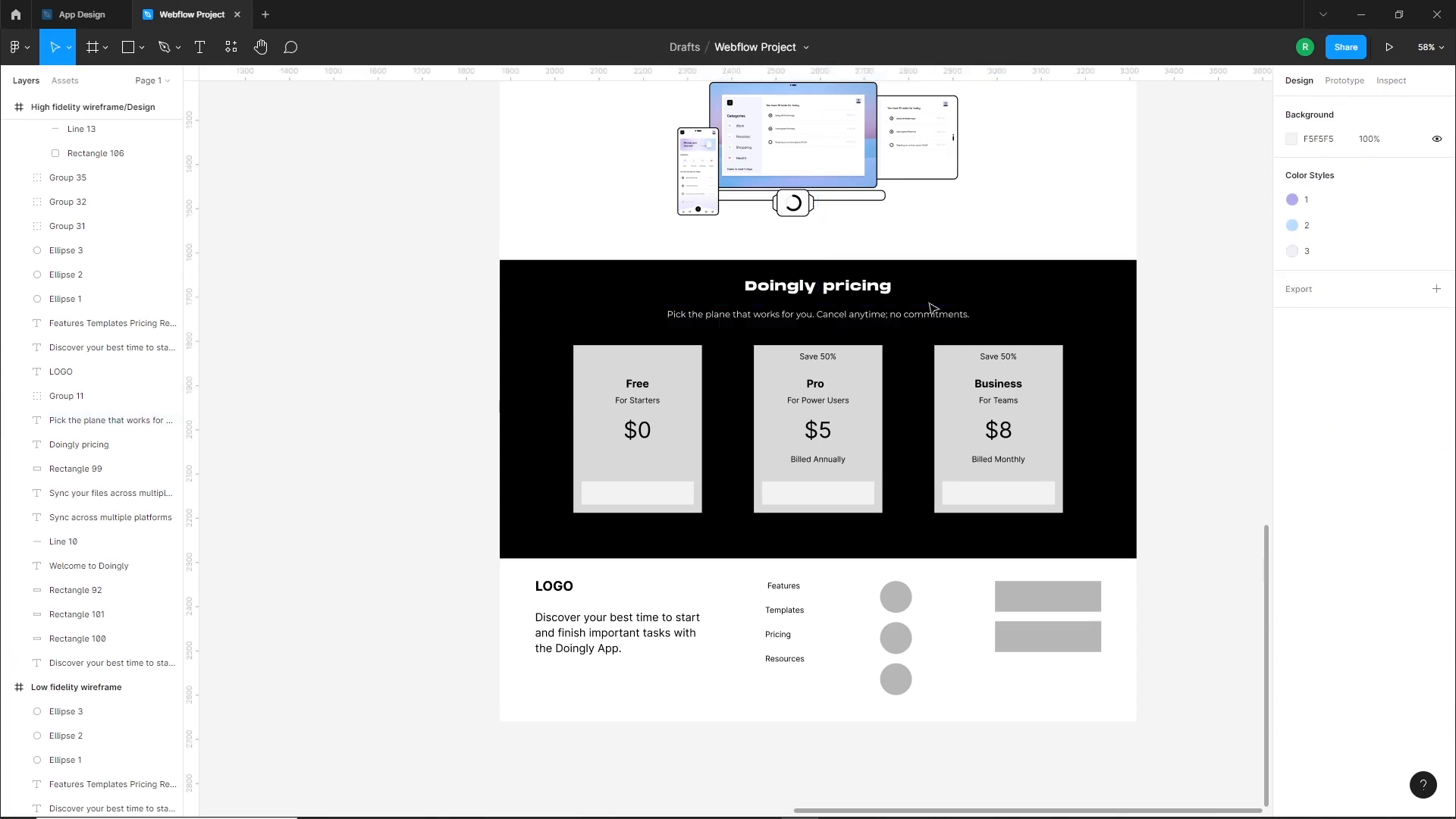
pyautogui.scroll(2, 918, 465)
pyautogui.scroll(4, 812, 286)
pyautogui.click(813, 289)
pyautogui.moveTo(812, 289); pyautogui.dragTo(834, 296)
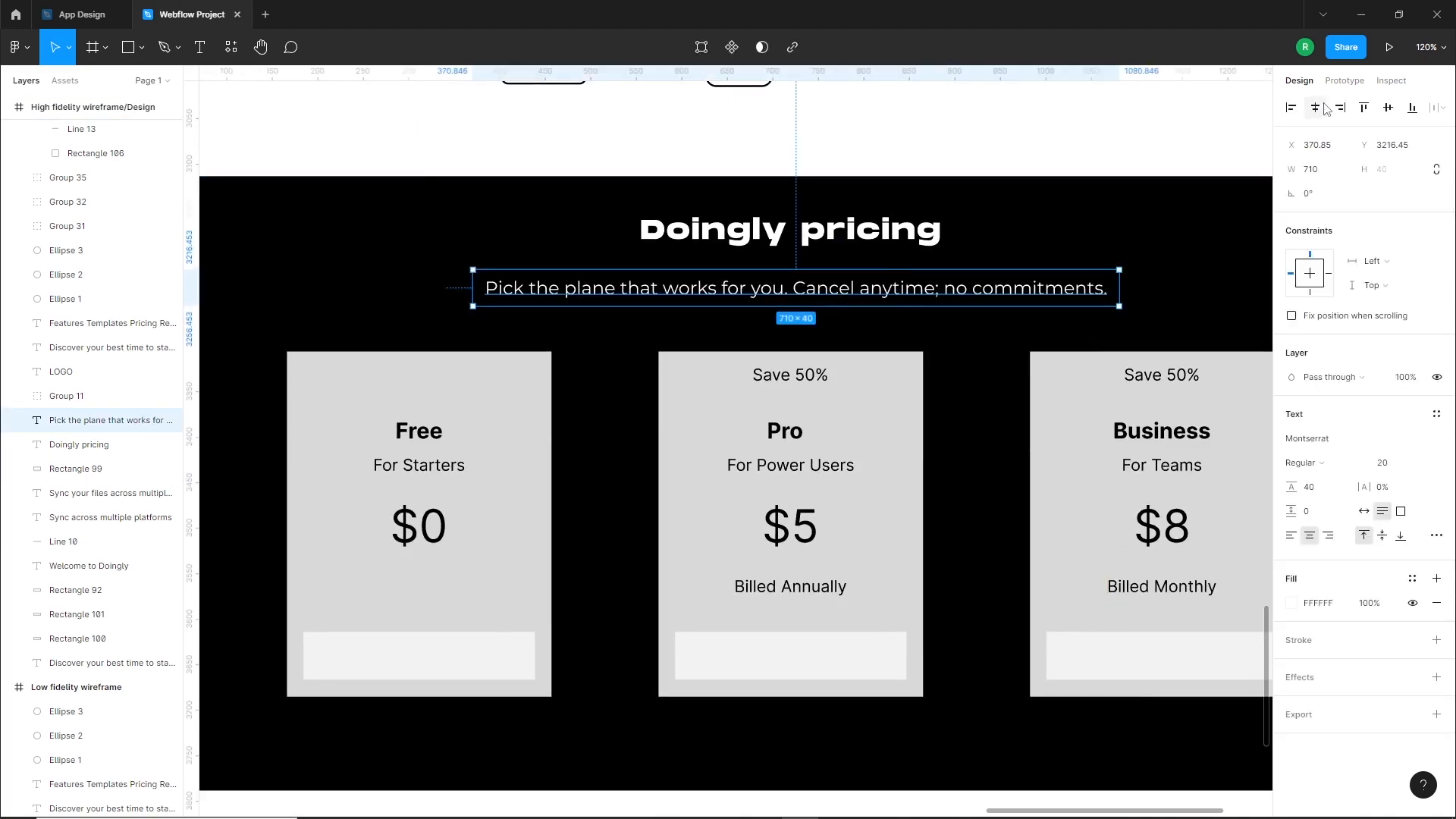
pyautogui.click(1060, 153)
# Resize the Free card's background rectangle to 260 wide and 365.23 high
pyautogui.scroll(-5, 823, 326)
pyautogui.scroll(2, 713, 476)
pyautogui.keyDown('ctrl'); pyautogui.click(716, 435); pyautogui.keyUp('ctrl')
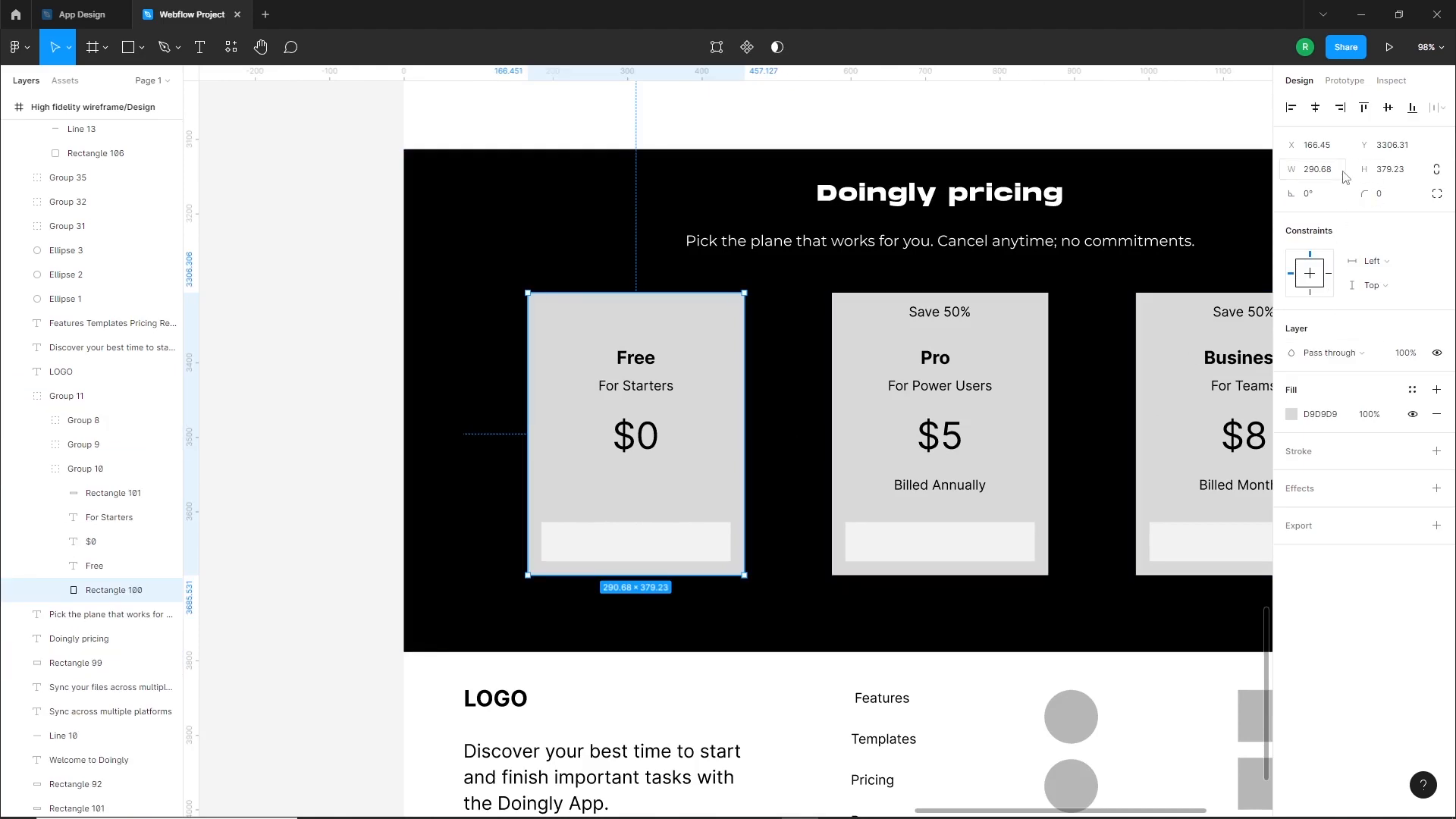
pyautogui.press('Return')
pyautogui.click(1397, 173)
pyautogui.press('Down')
pyautogui.press('Down')
pyautogui.press('Down')
pyautogui.press('Down')
pyautogui.press('Down')
pyautogui.press('Down')
pyautogui.press('Down')
pyautogui.press('Down')
pyautogui.press('Down')
pyautogui.press('Down')
pyautogui.press('Down')
pyautogui.press('Down')
pyautogui.press('Down')
pyautogui.press('Down')
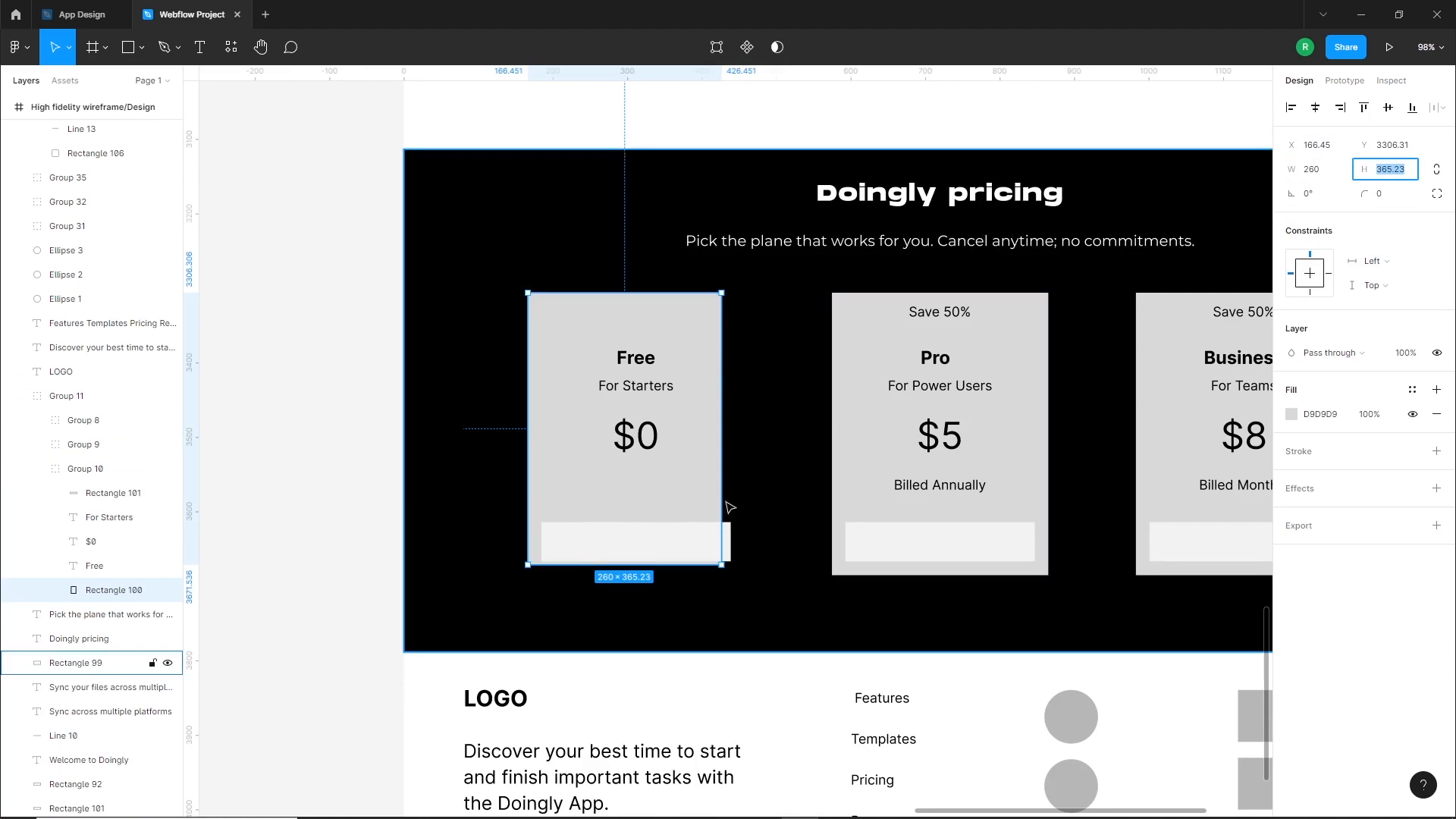
# Fill the Free card's background rectangle with white
pyautogui.click(634, 546)
pyautogui.click(636, 546)
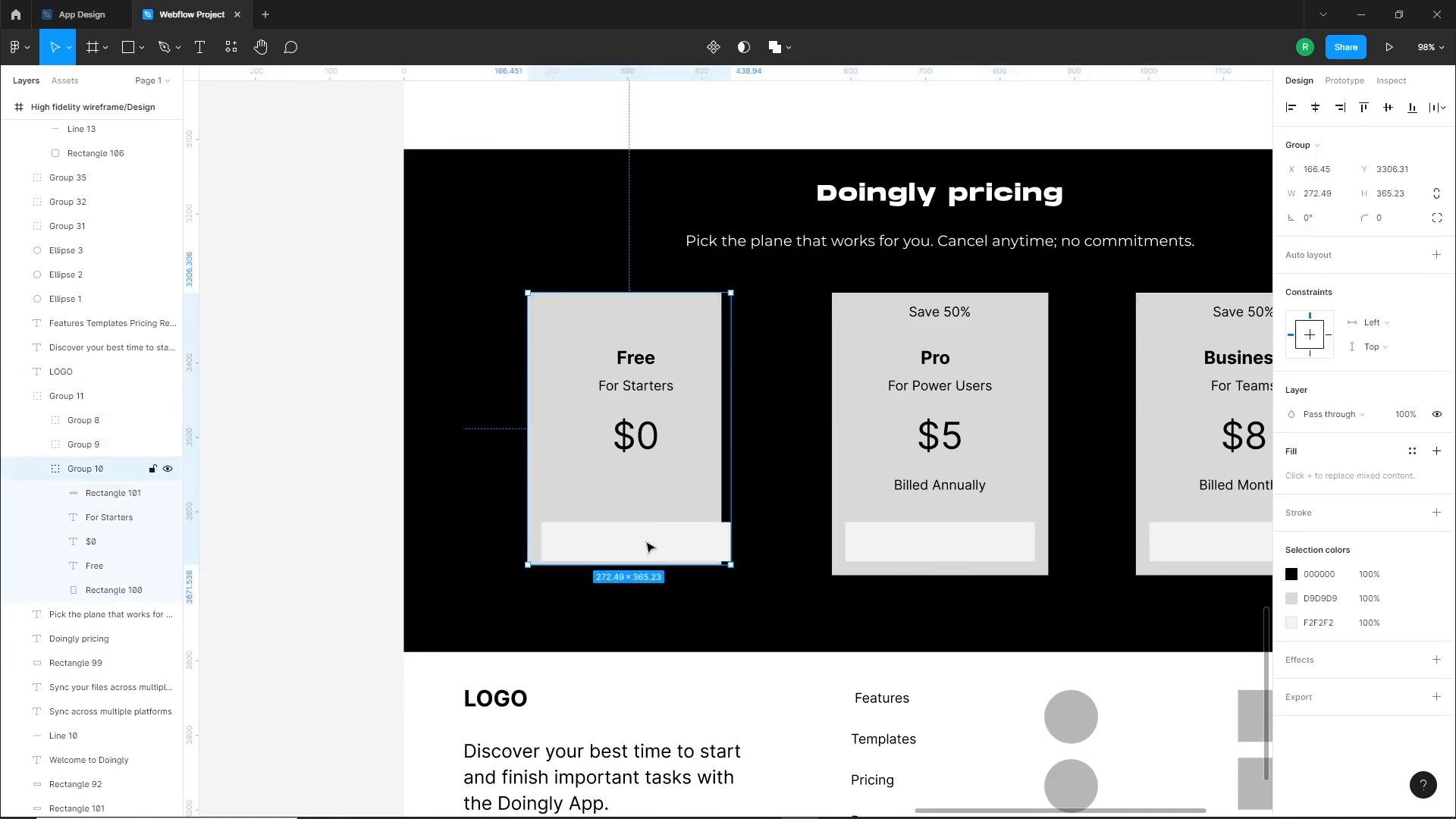
pyautogui.doubleClick(695, 484)
pyautogui.click(1292, 415)
pyautogui.moveTo(1132, 462); pyautogui.dragTo(1005, 396)
pyautogui.click(348, 455)
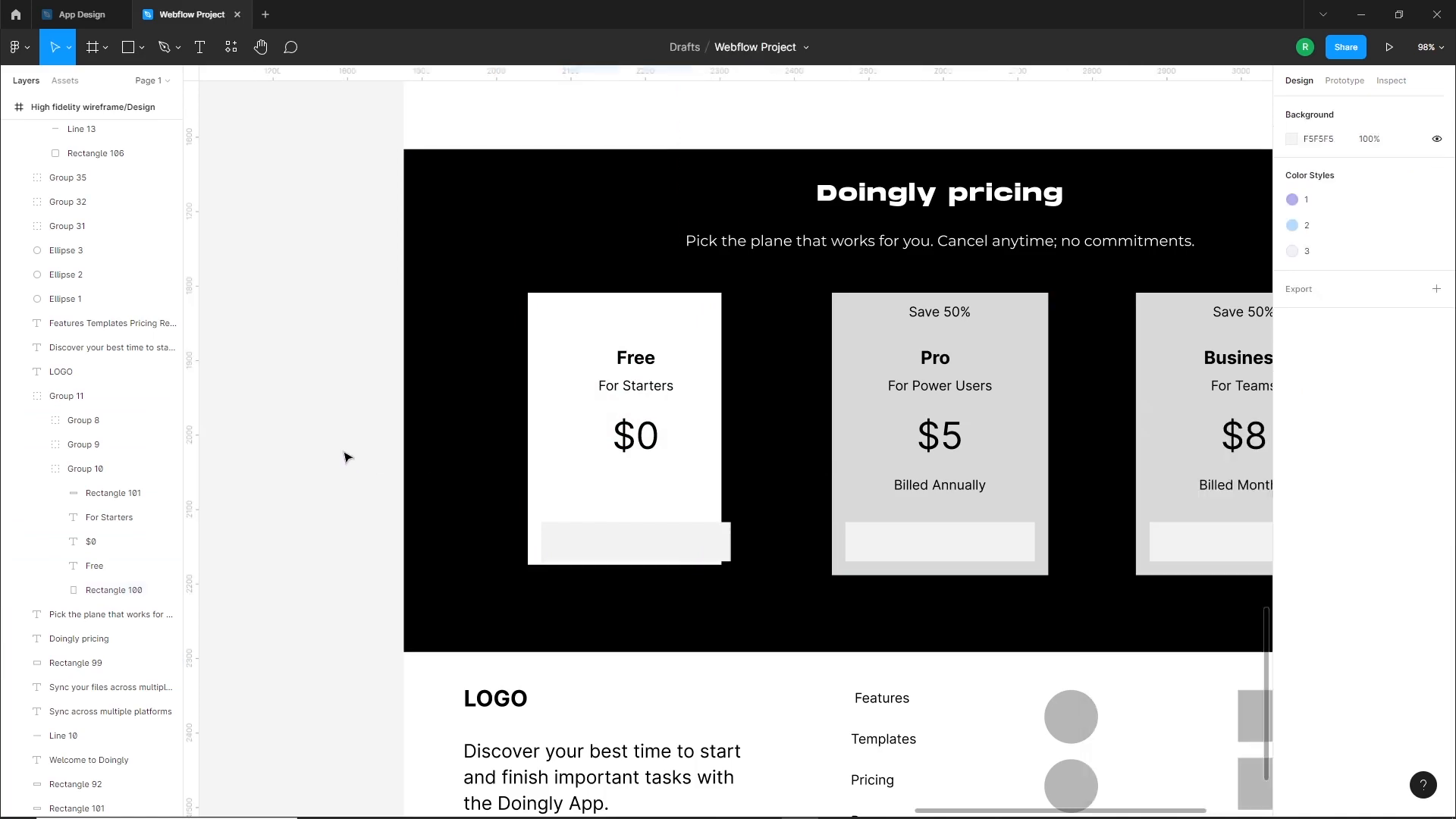
# Ungroup the group of three pricing cards and the Free card's own group
pyautogui.click(673, 543)
pyautogui.rightClick(668, 543)
pyautogui.click(710, 558)
pyautogui.click(351, 520)
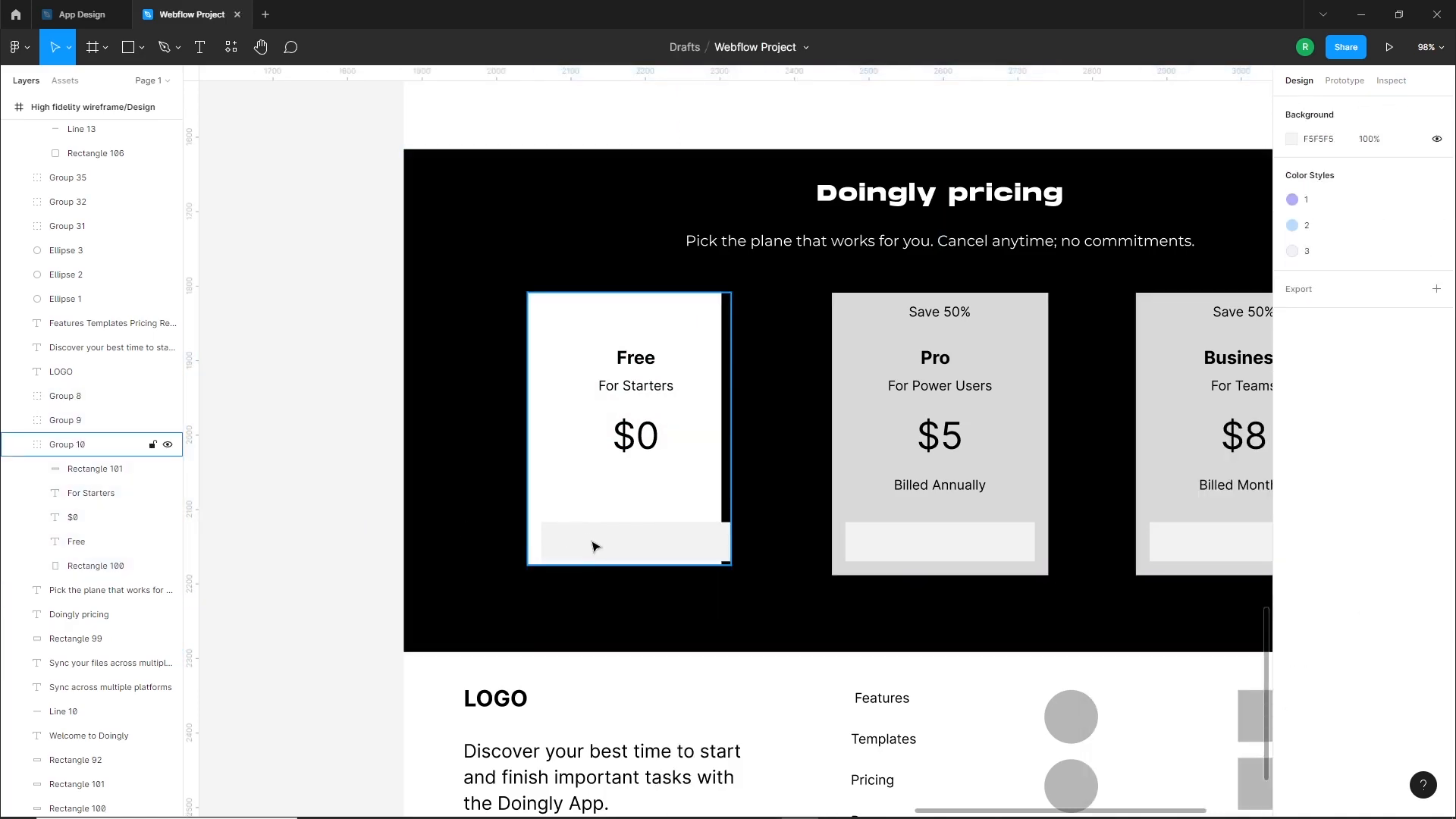
pyautogui.click(592, 547)
pyautogui.rightClick(668, 546)
pyautogui.click(707, 563)
pyautogui.click(368, 555)
# Fill the Free card's button rectangle with the purple local color B1ACF1
pyautogui.moveTo(698, 548); pyautogui.dragTo(693, 547)
pyautogui.click(1290, 440)
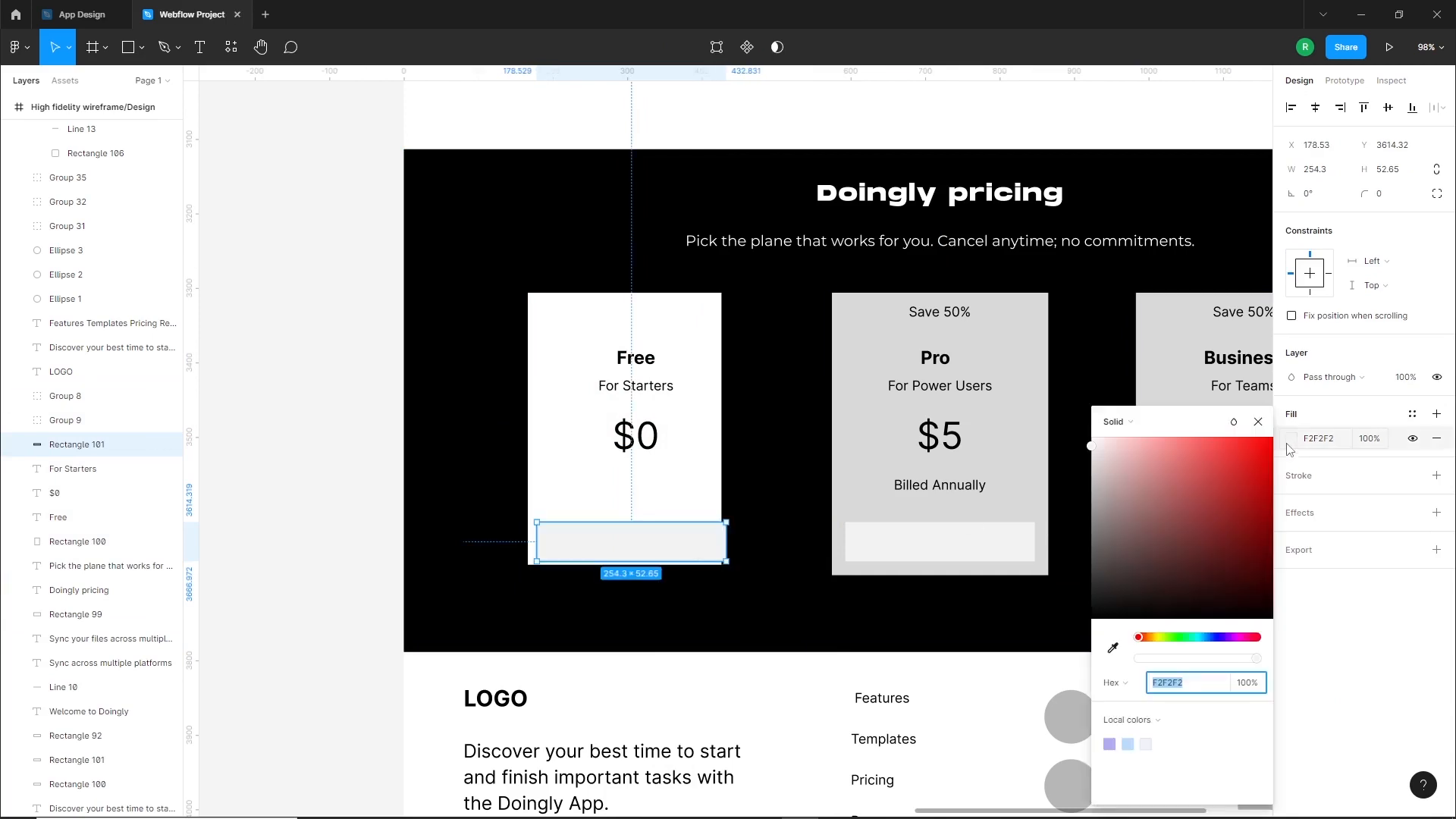
pyautogui.click(1111, 743)
# Resize the Free card's purple button to 205.3 wide and 45 high and place it inside the card's lower part
pyautogui.moveTo(621, 550); pyautogui.dragTo(616, 545)
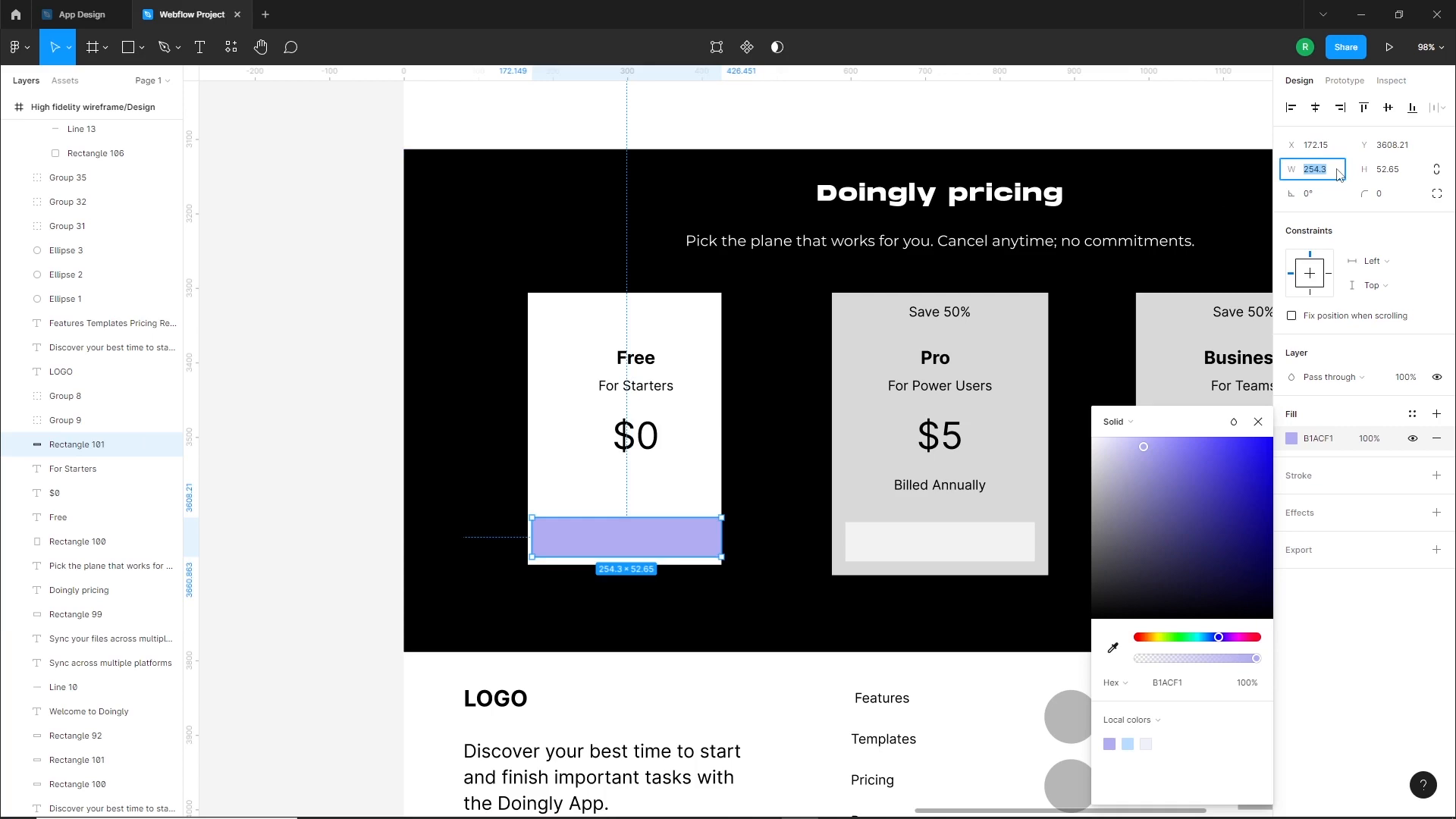
pyautogui.hotkey('shift', 'Down')
pyautogui.hotkey('shift', 'Down')
pyautogui.hotkey('shift', 'Down')
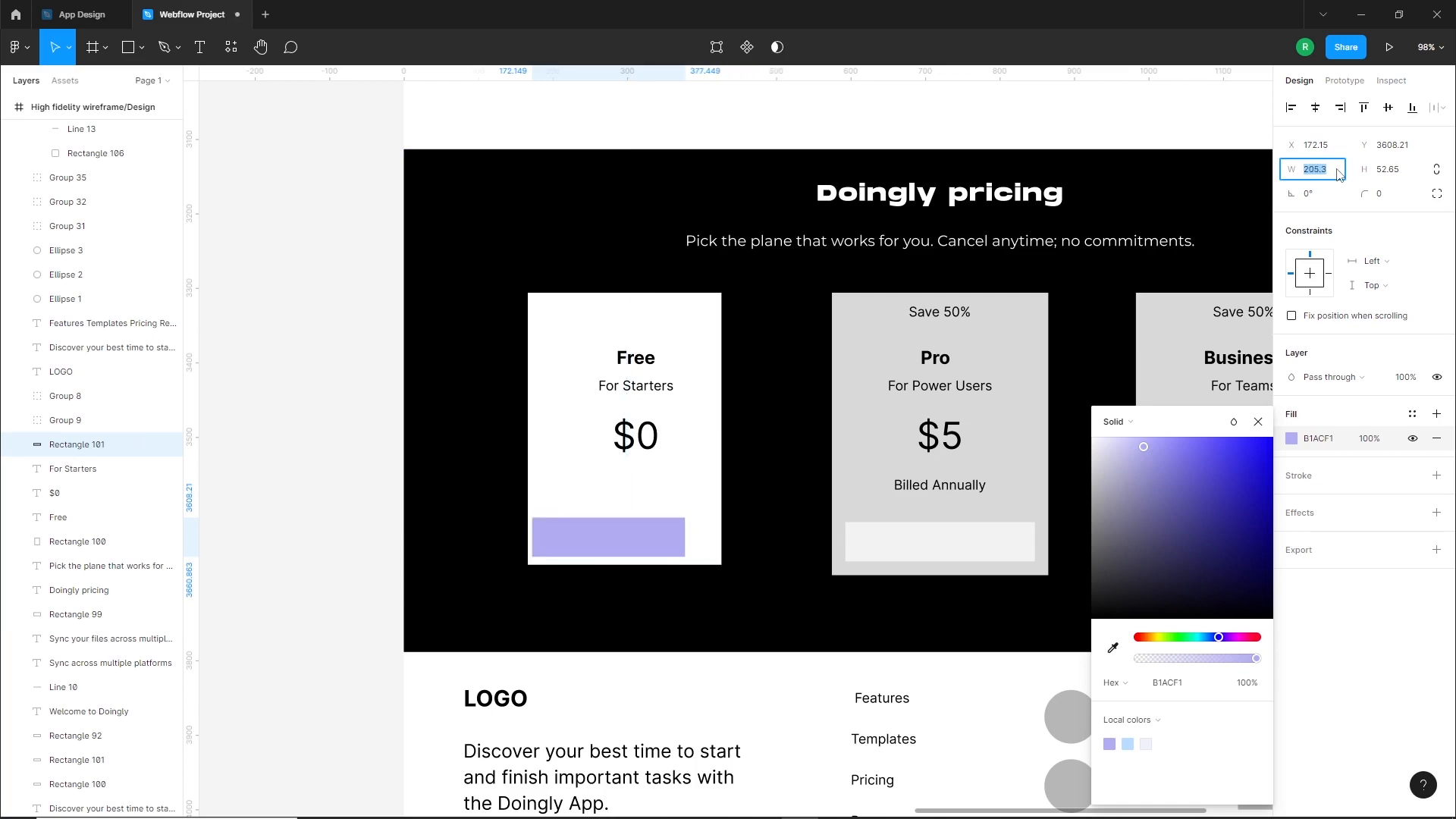
pyautogui.moveTo(670, 539); pyautogui.dragTo(681, 537)
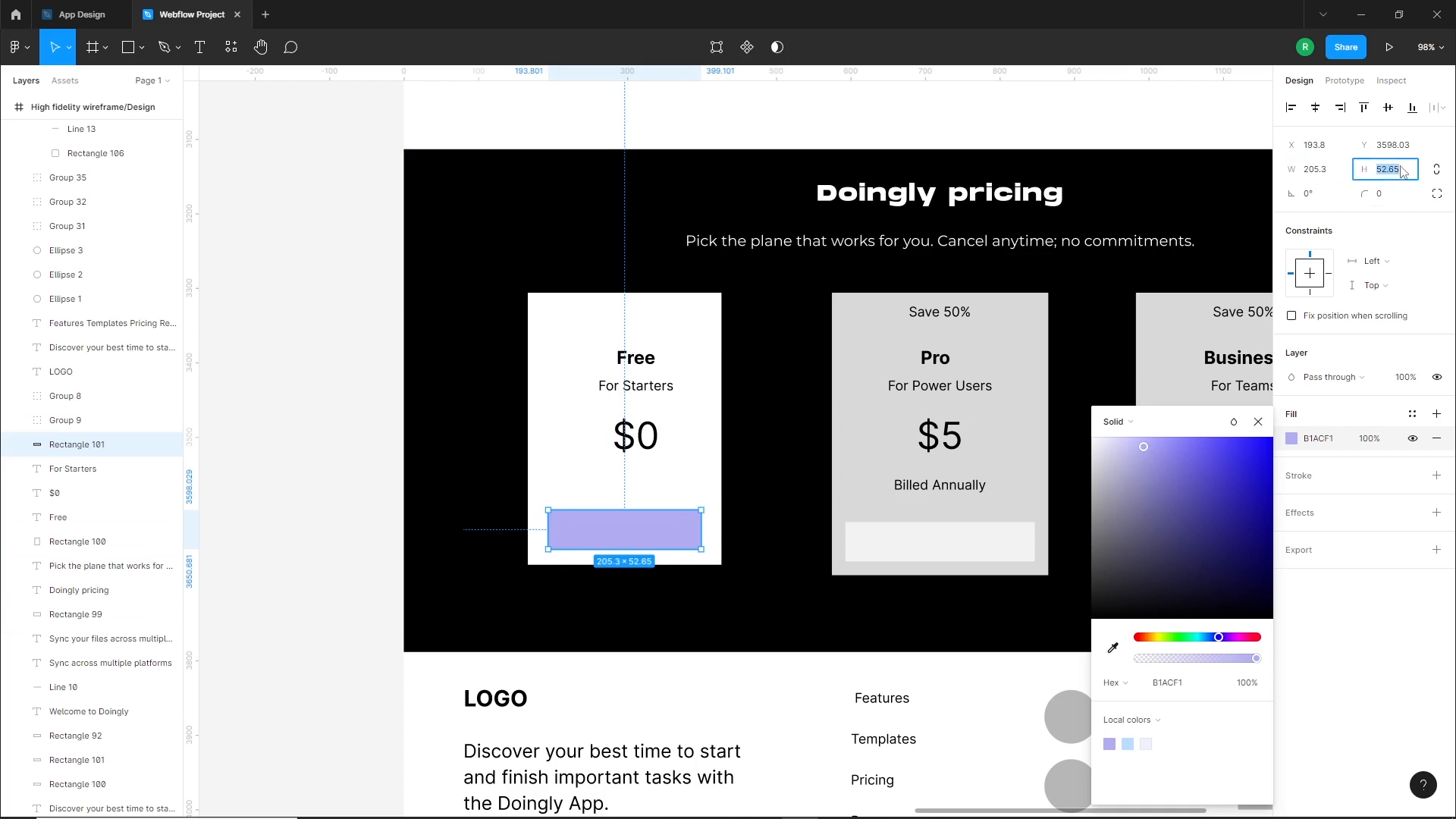
pyautogui.write('45')
pyautogui.press('Return')
pyautogui.click(373, 599)
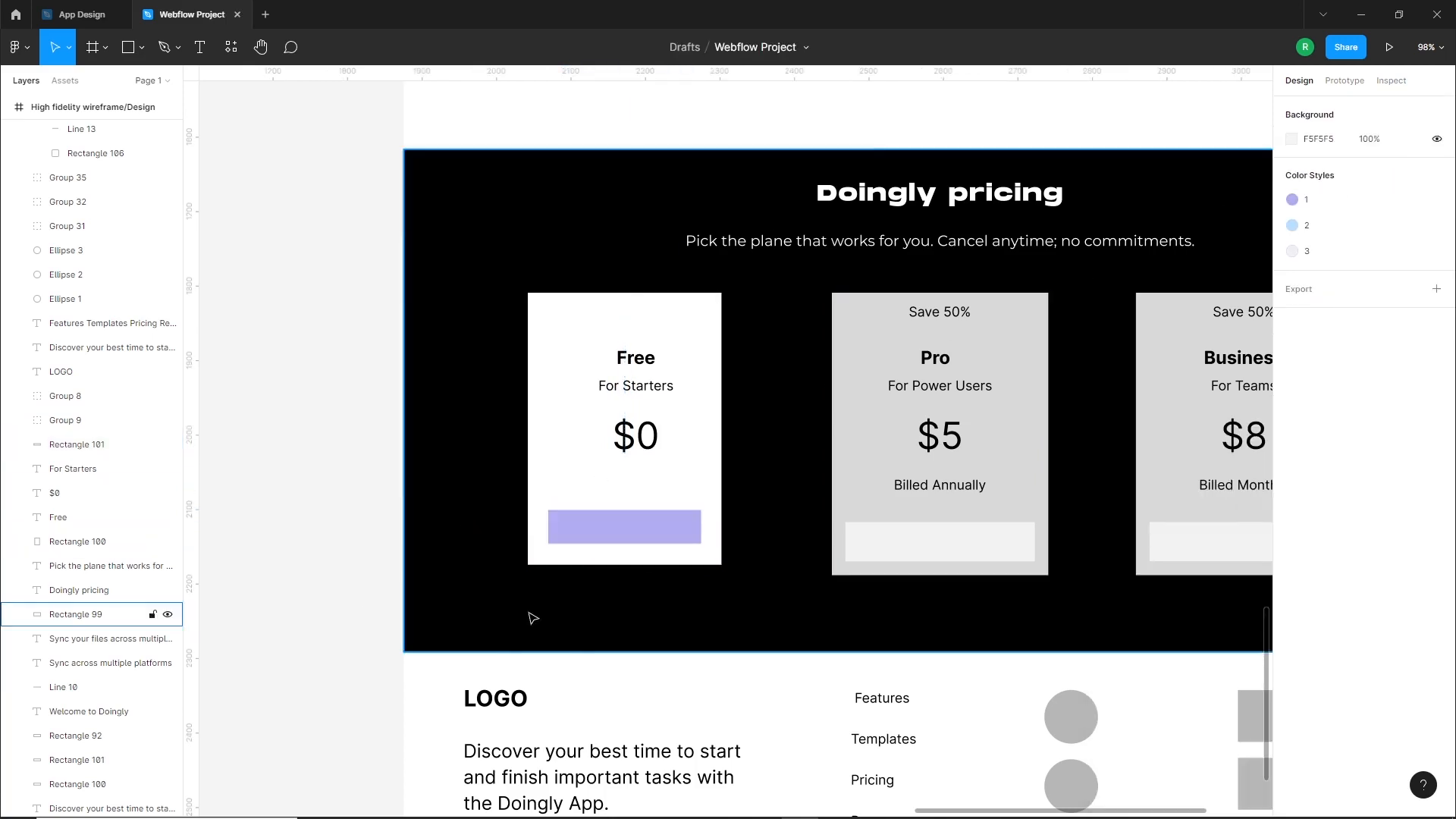
# Center the purple button horizontally within the Free card
pyautogui.scroll(5, 529, 609)
pyautogui.moveTo(772, 406); pyautogui.dragTo(774, 408)
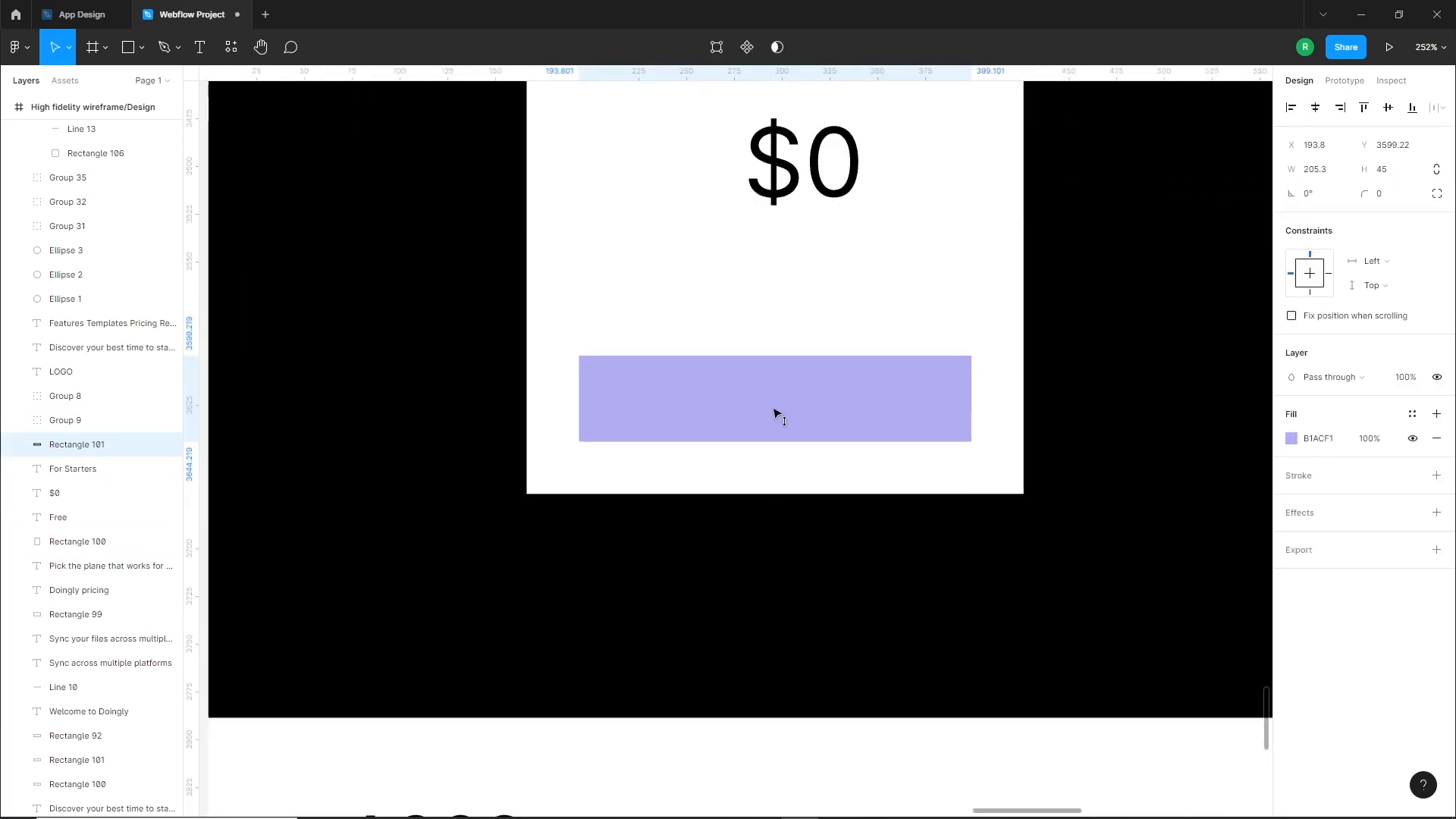
pyautogui.keyDown('shift'); pyautogui.click(898, 315); pyautogui.keyUp('shift')
pyautogui.scroll(-5, 693, 433)
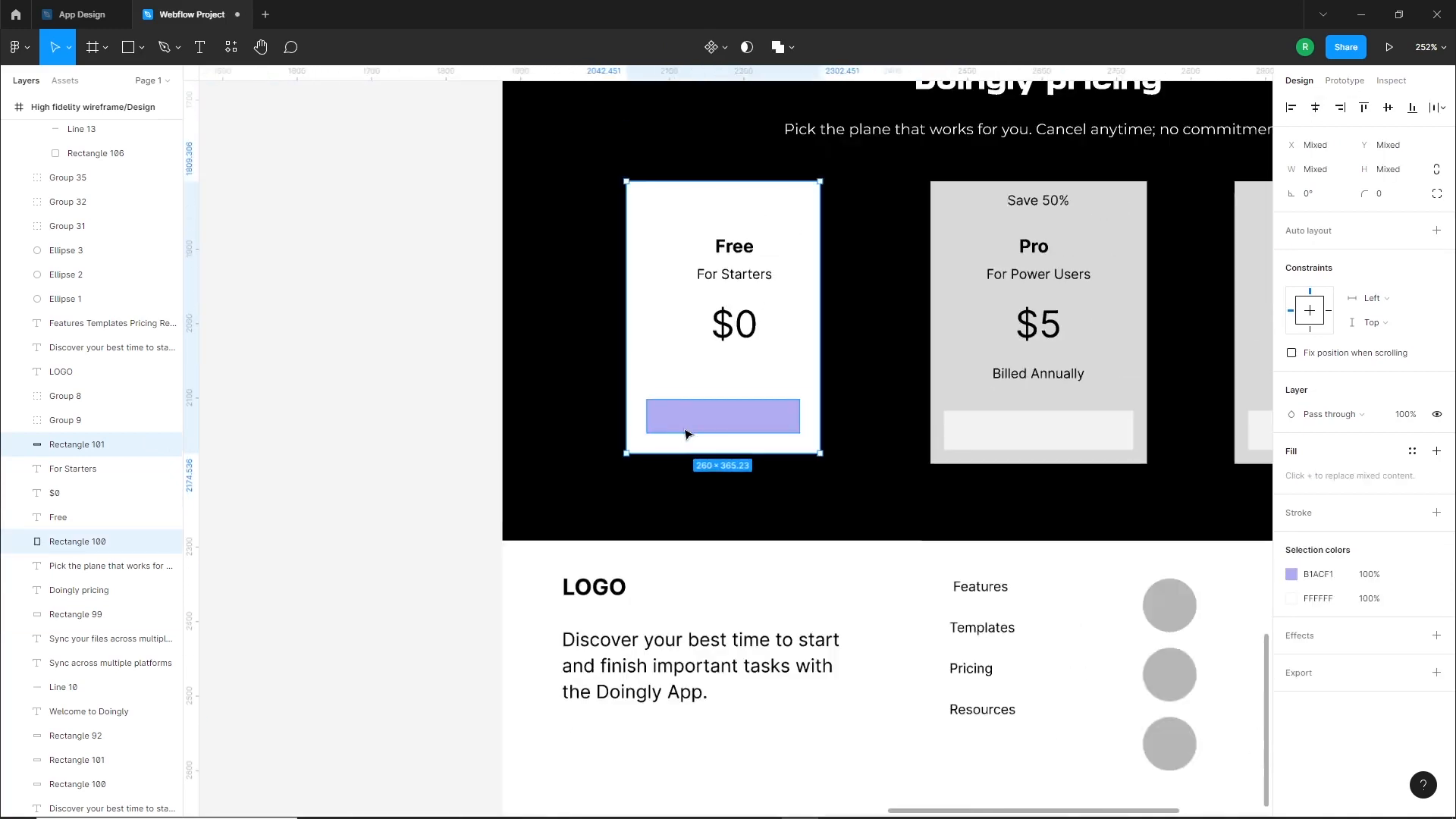
pyautogui.press('Escape')
# Duplicate the "For Starters" text onto the purple button and change the copy to "Get Started"
pyautogui.scroll(3, 740, 360)
pyautogui.scroll(1, 747, 250)
pyautogui.moveTo(743, 239); pyautogui.dragTo(721, 472)
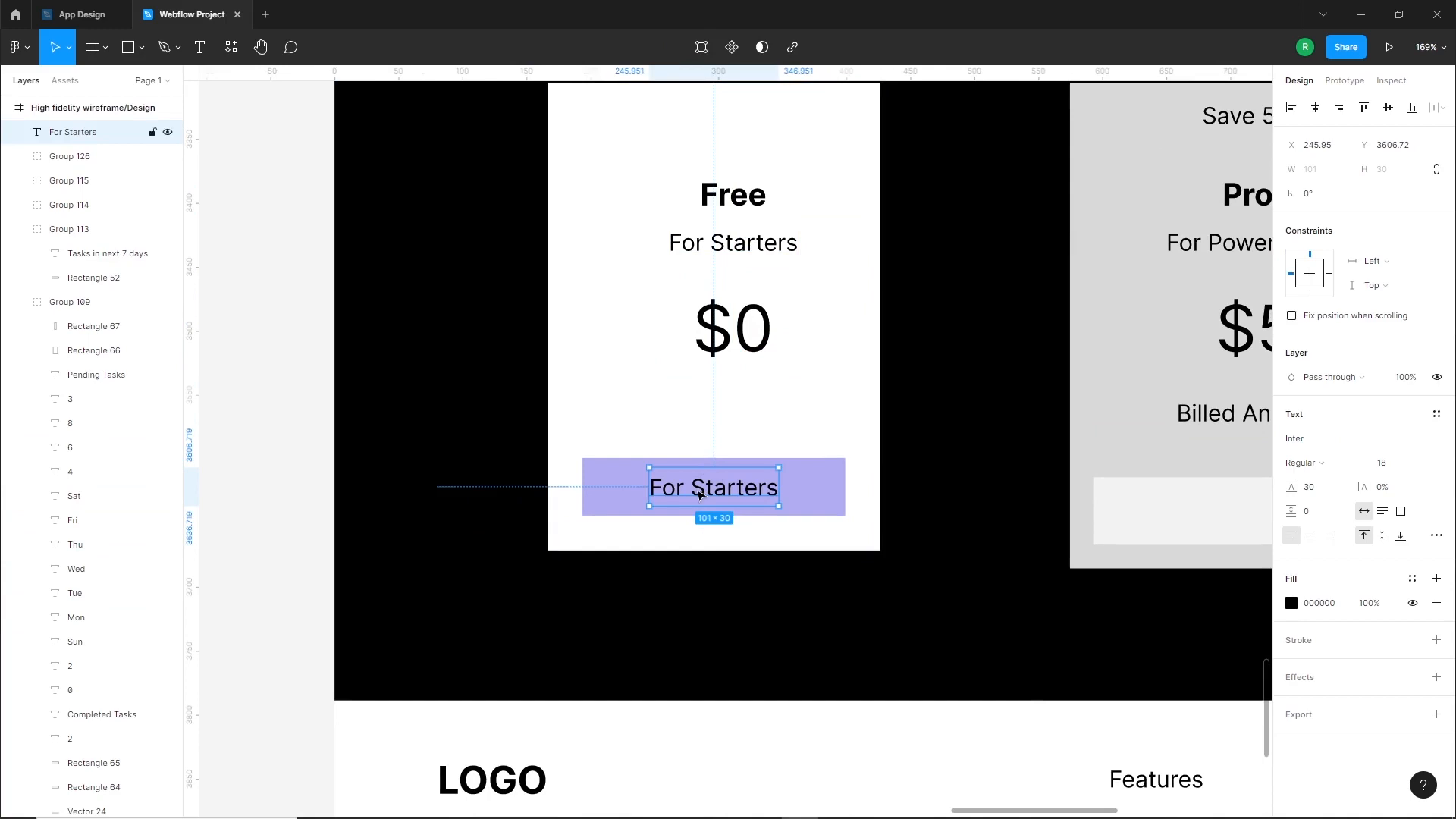
pyautogui.press('Return')
pyautogui.write('Get')
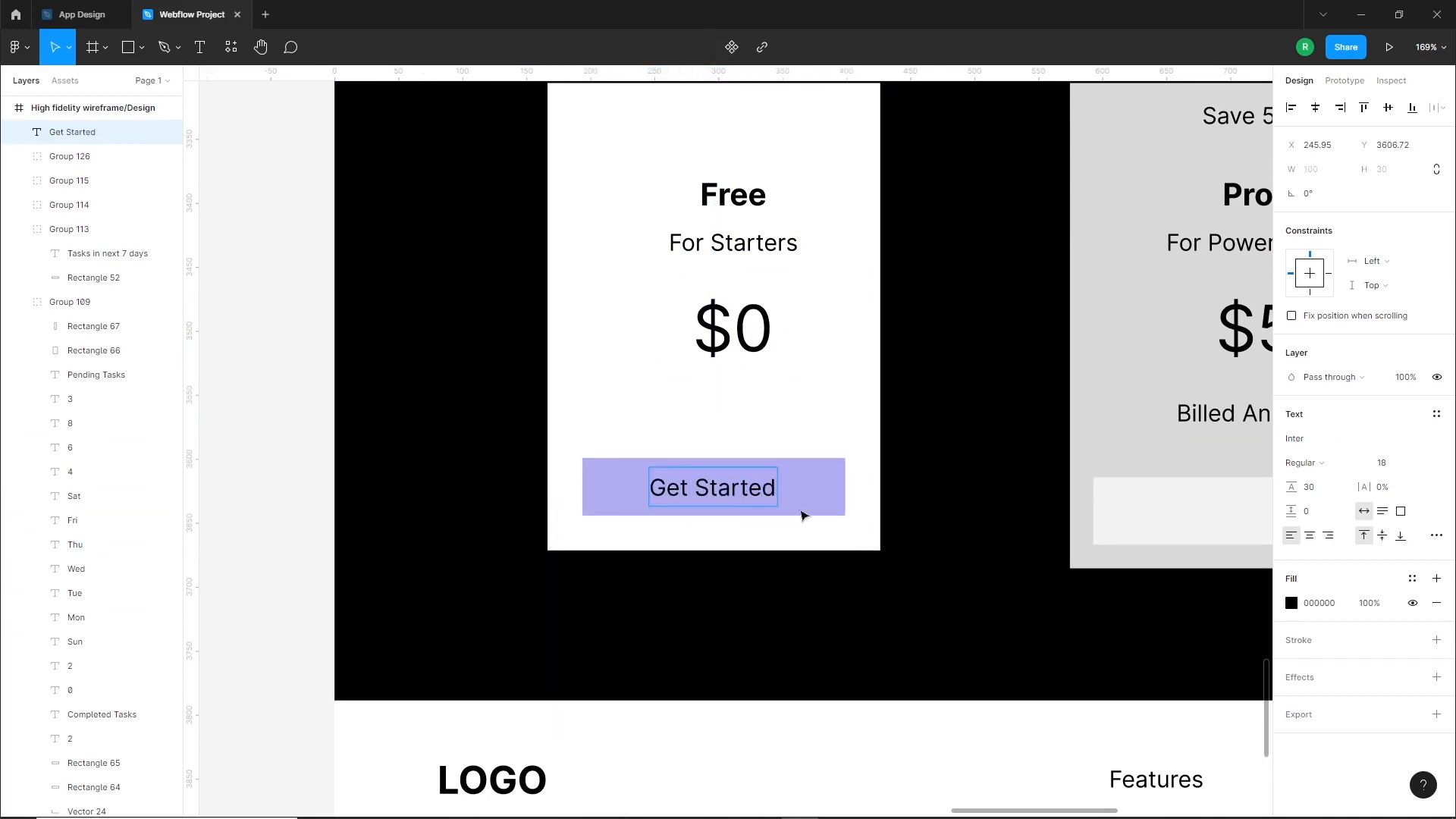
# Make the "Get Started" label white FFFFFF and bold
pyautogui.click(846, 498)
pyautogui.click(1292, 604)
pyautogui.moveTo(1159, 543); pyautogui.dragTo(1085, 430)
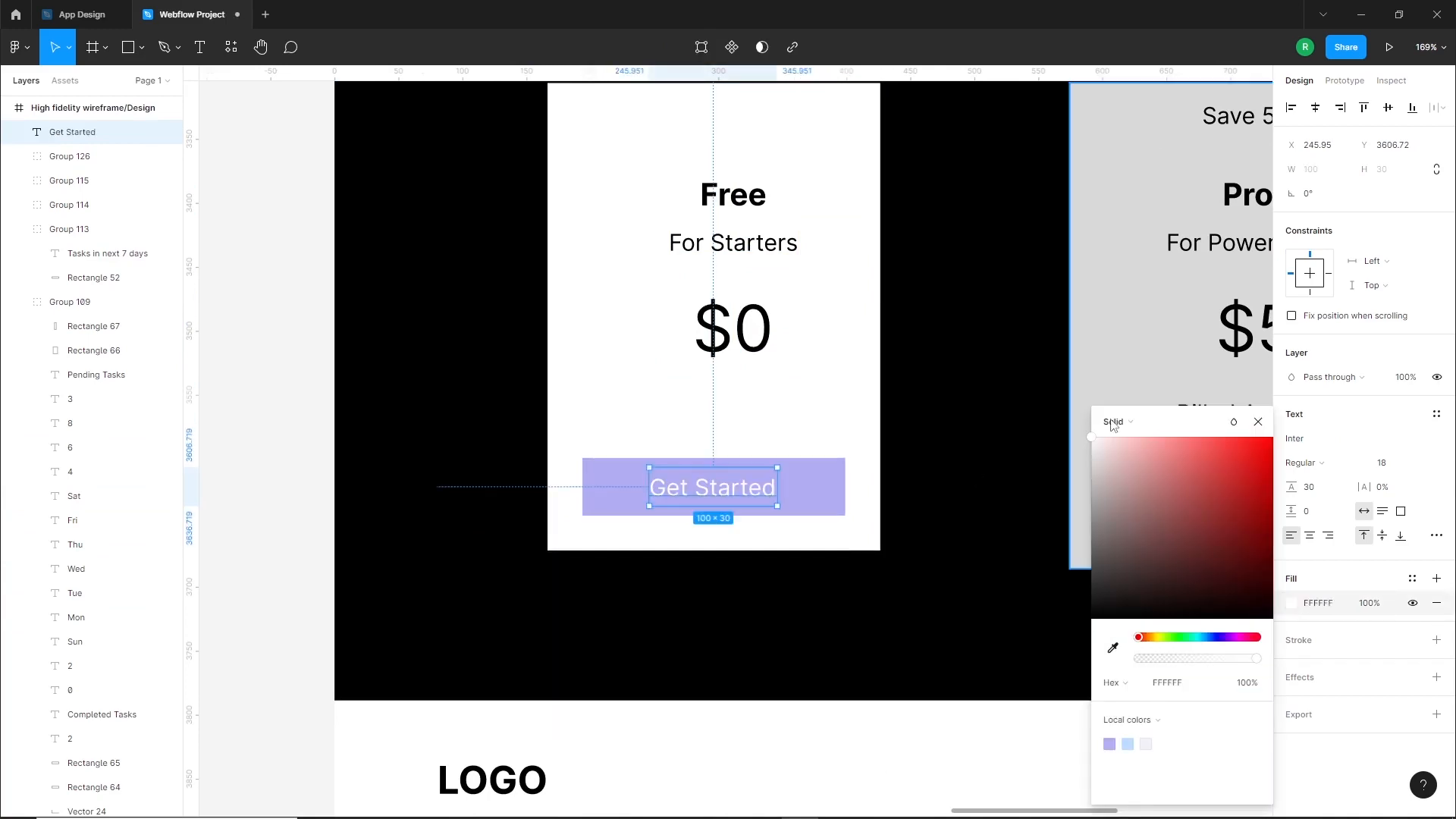
pyautogui.click(1339, 469)
pyautogui.click(1239, 517)
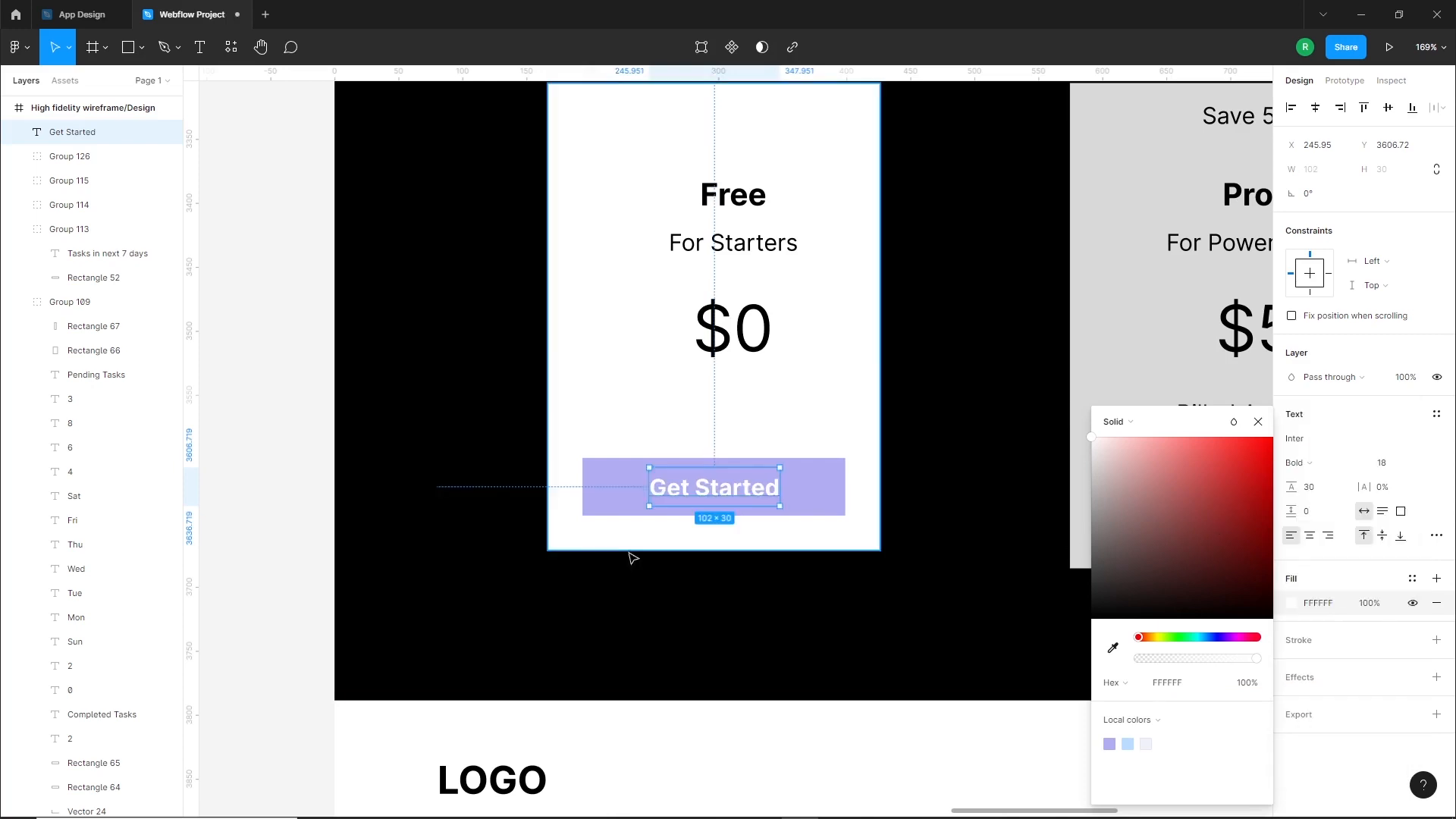
# Set the "Get Started" label in Montserrat and center it on the purple button
pyautogui.keyDown('shift'); pyautogui.click(804, 497); pyautogui.keyUp('shift')
pyautogui.click(714, 487)
pyautogui.click(1310, 440)
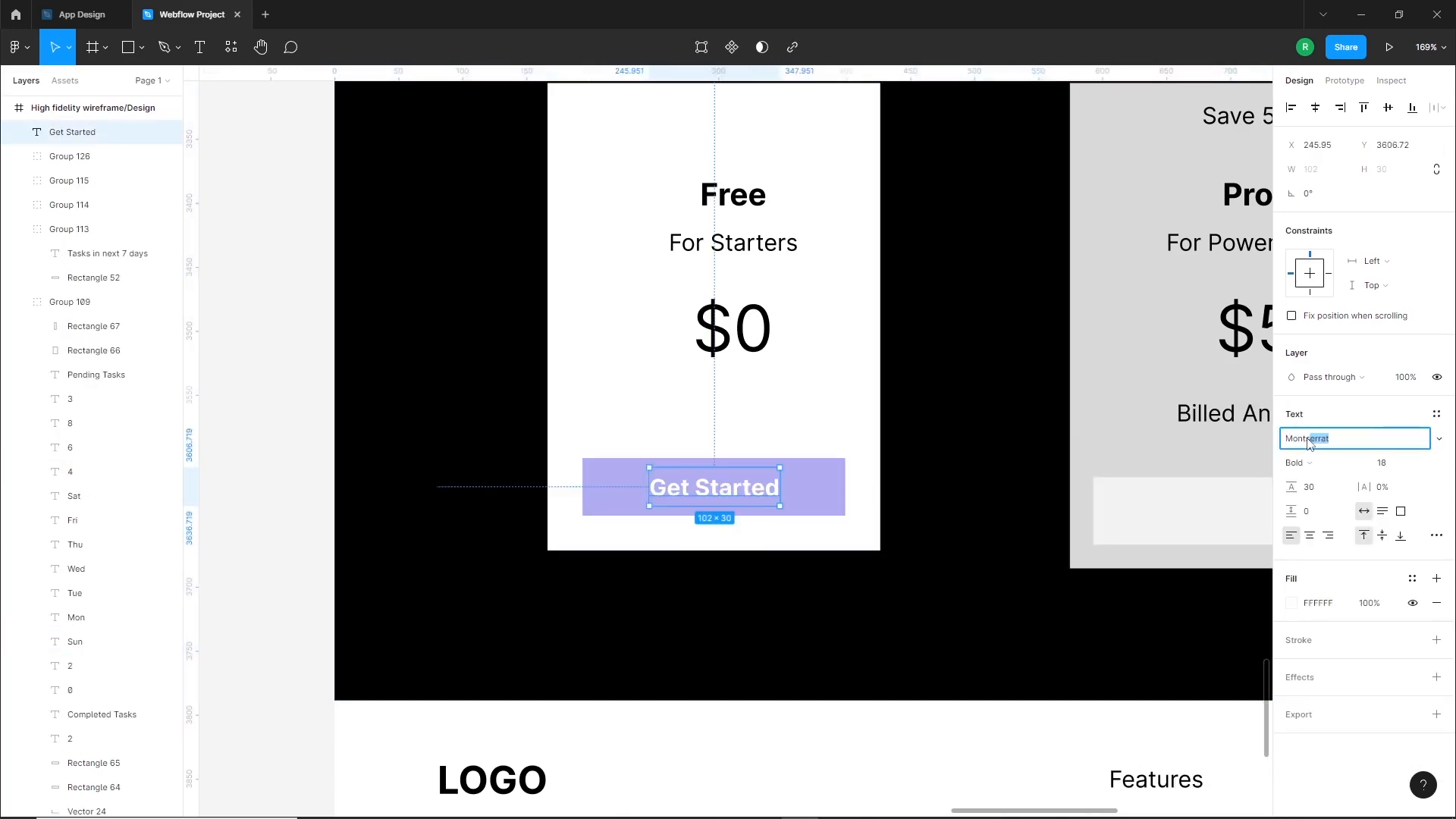
pyautogui.write('Monts')
pyautogui.press('Return')
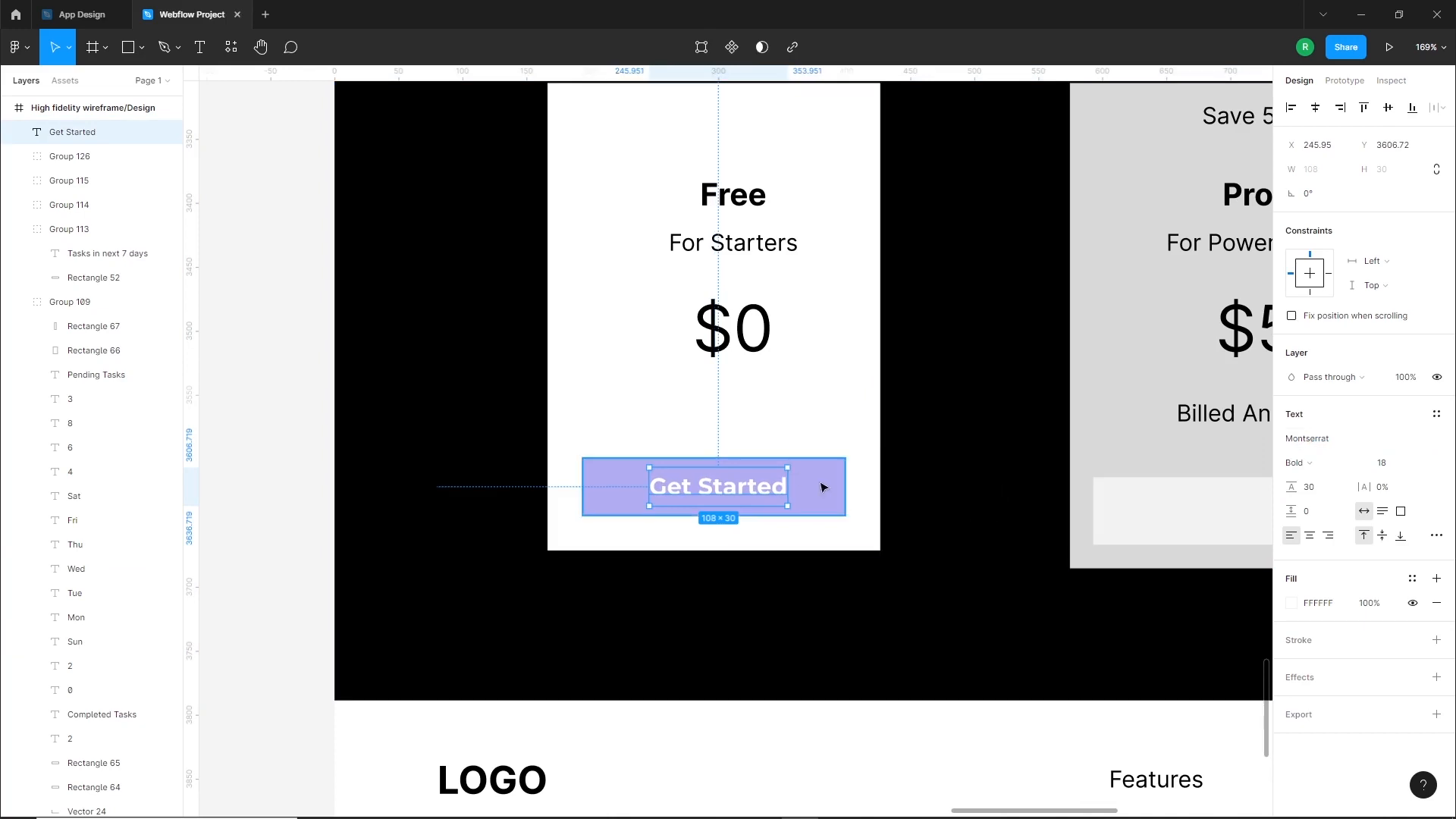
pyautogui.press('Escape')
pyautogui.click(944, 361)
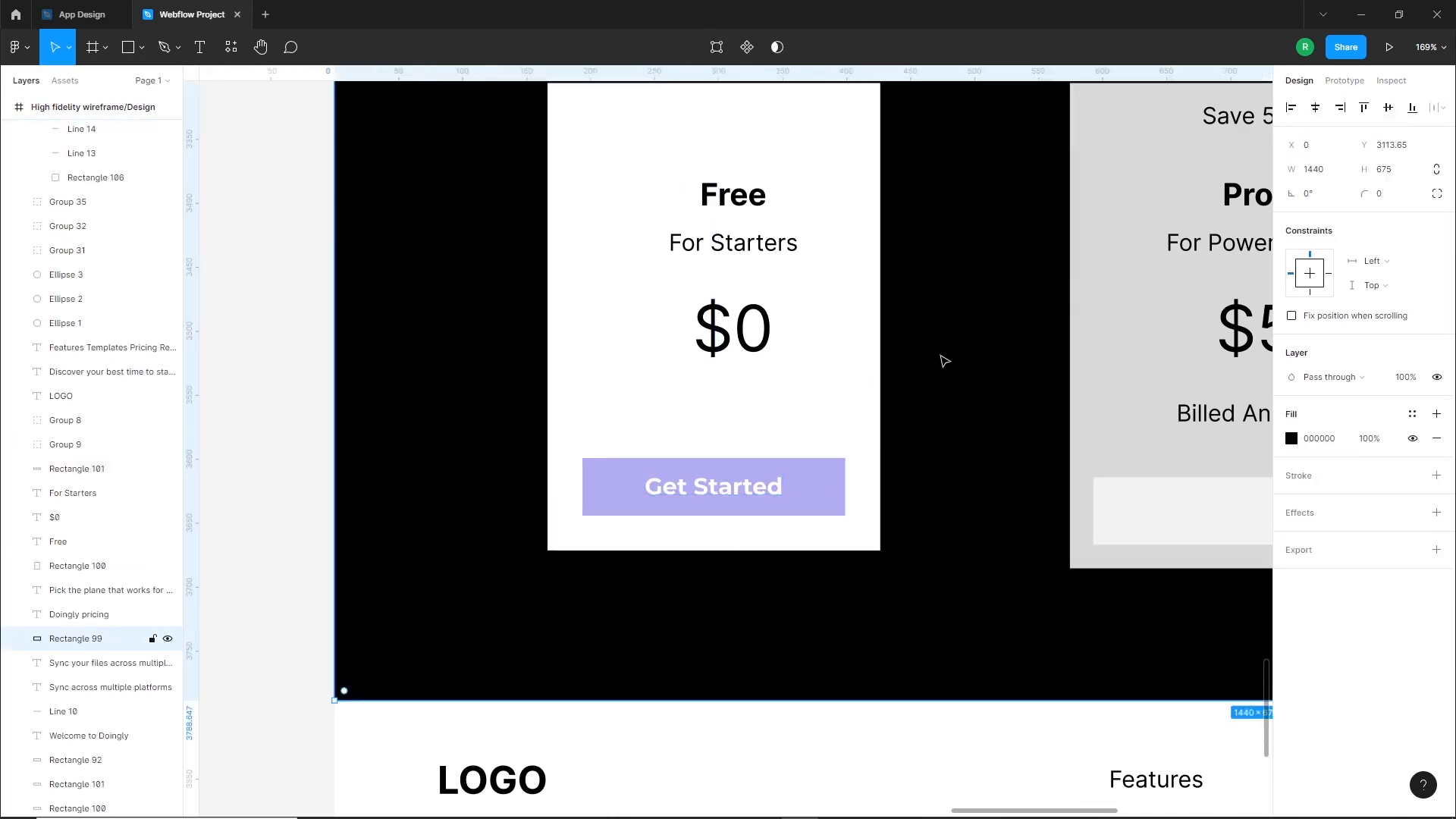
# Set a corner radius of 20 on the Free card and 4 on its purple button
pyautogui.scroll(3, 945, 362)
pyautogui.click(826, 449)
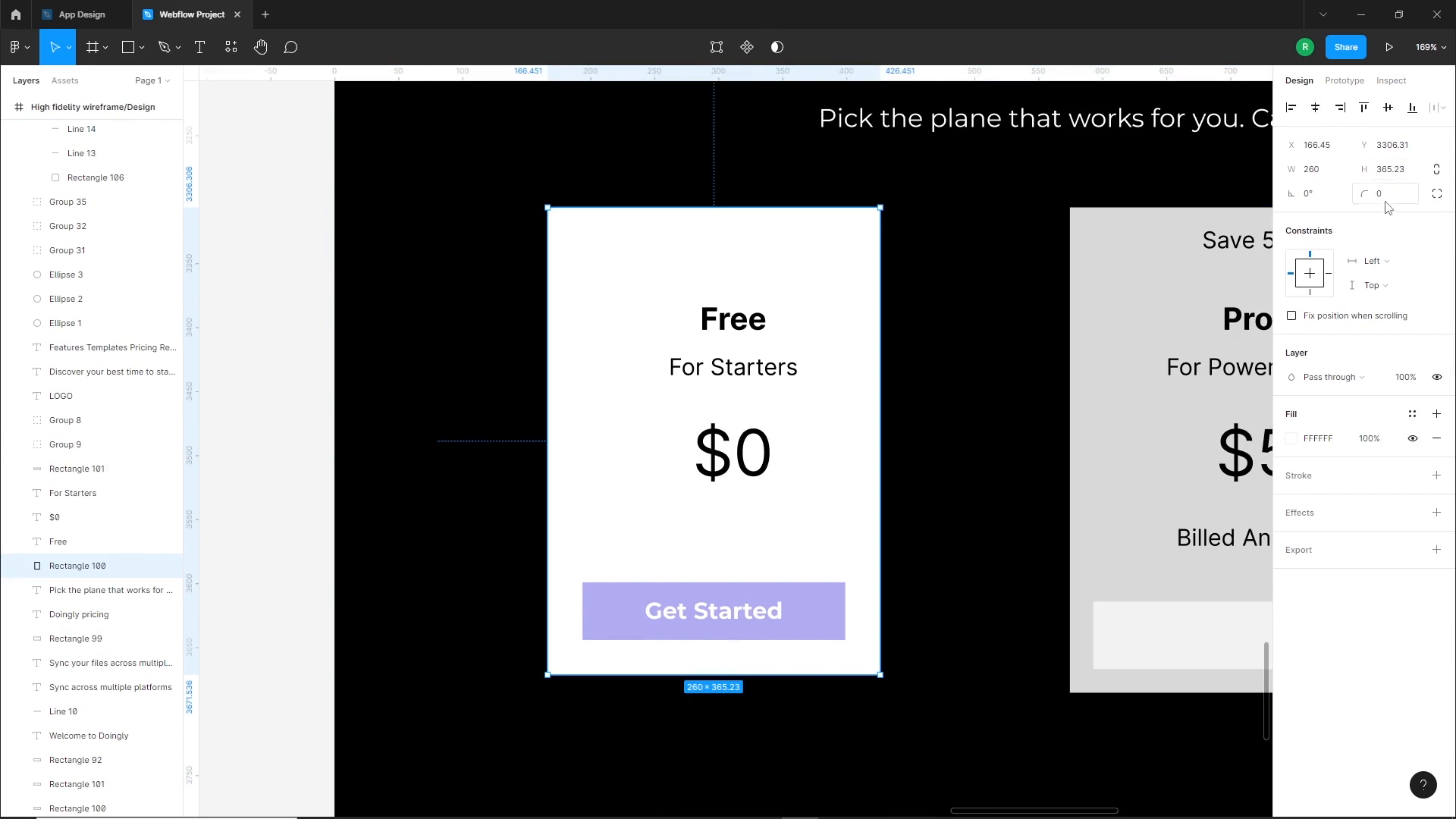
pyautogui.press('Return')
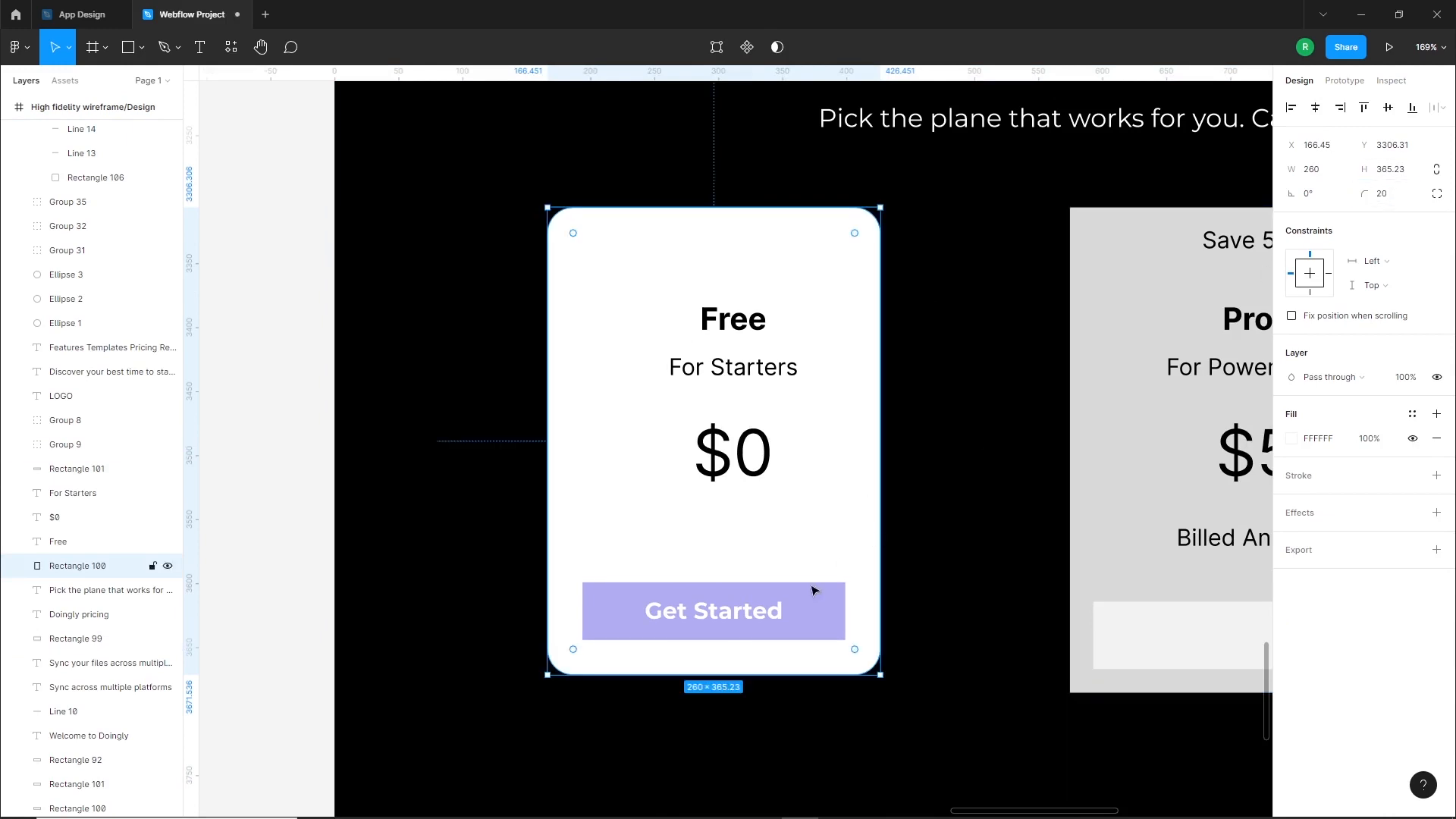
pyautogui.click(830, 626)
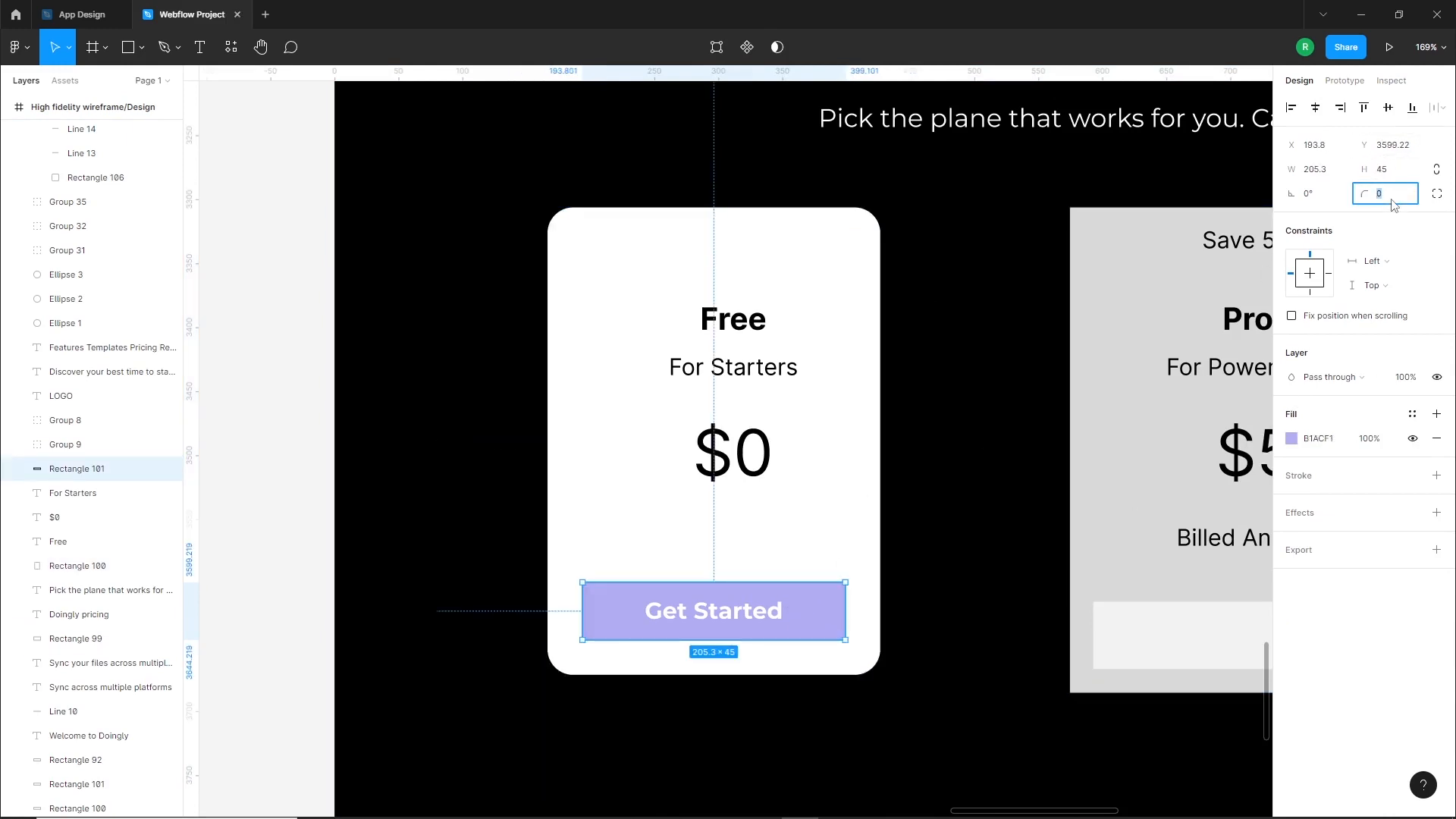
pyautogui.press('Down')
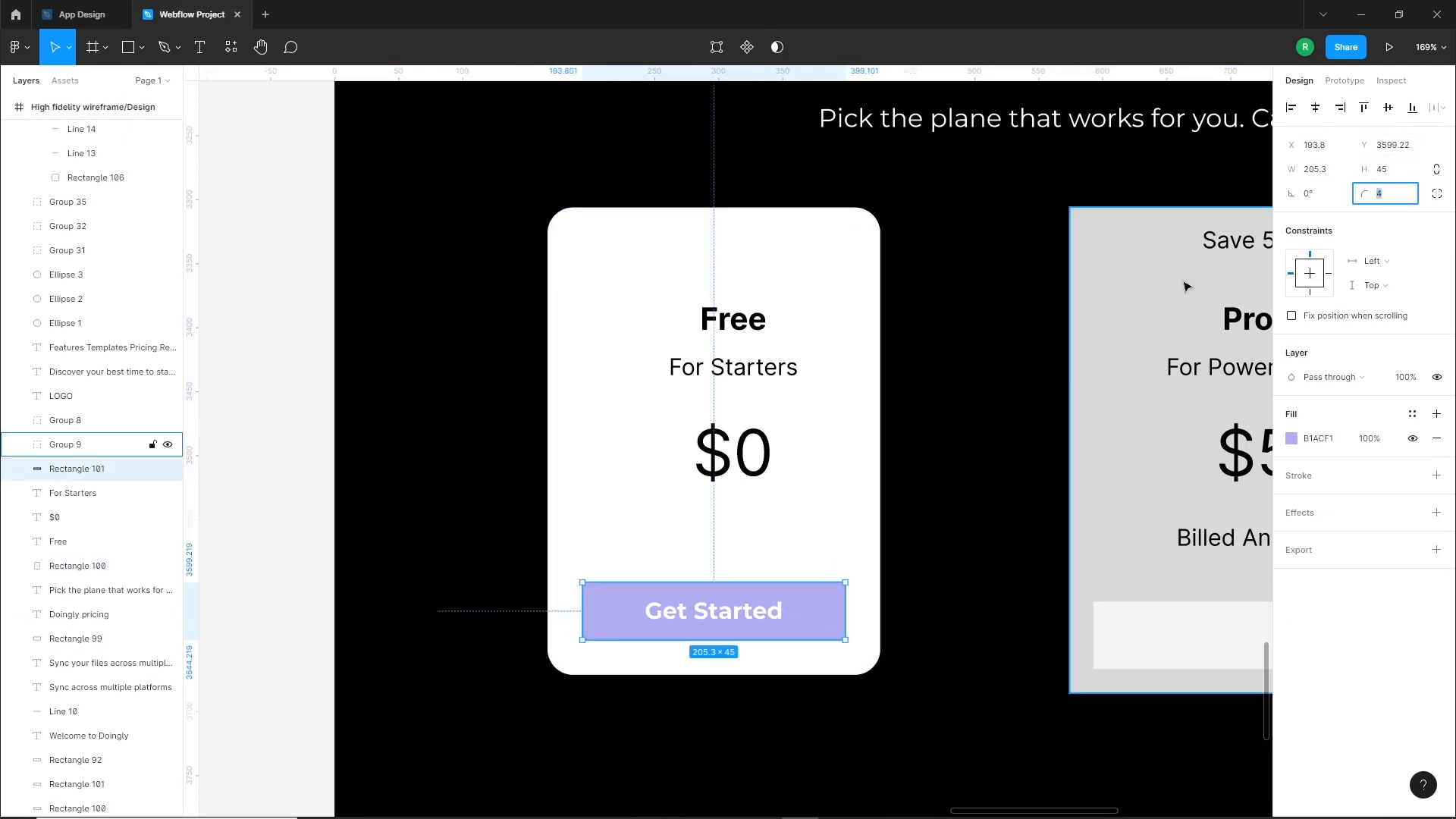
pyautogui.click(848, 516)
# Center the "Free", "For Starters" and "$0" texts horizontally in the card and set them in Montserrat
pyautogui.click(747, 471)
pyautogui.click(763, 623)
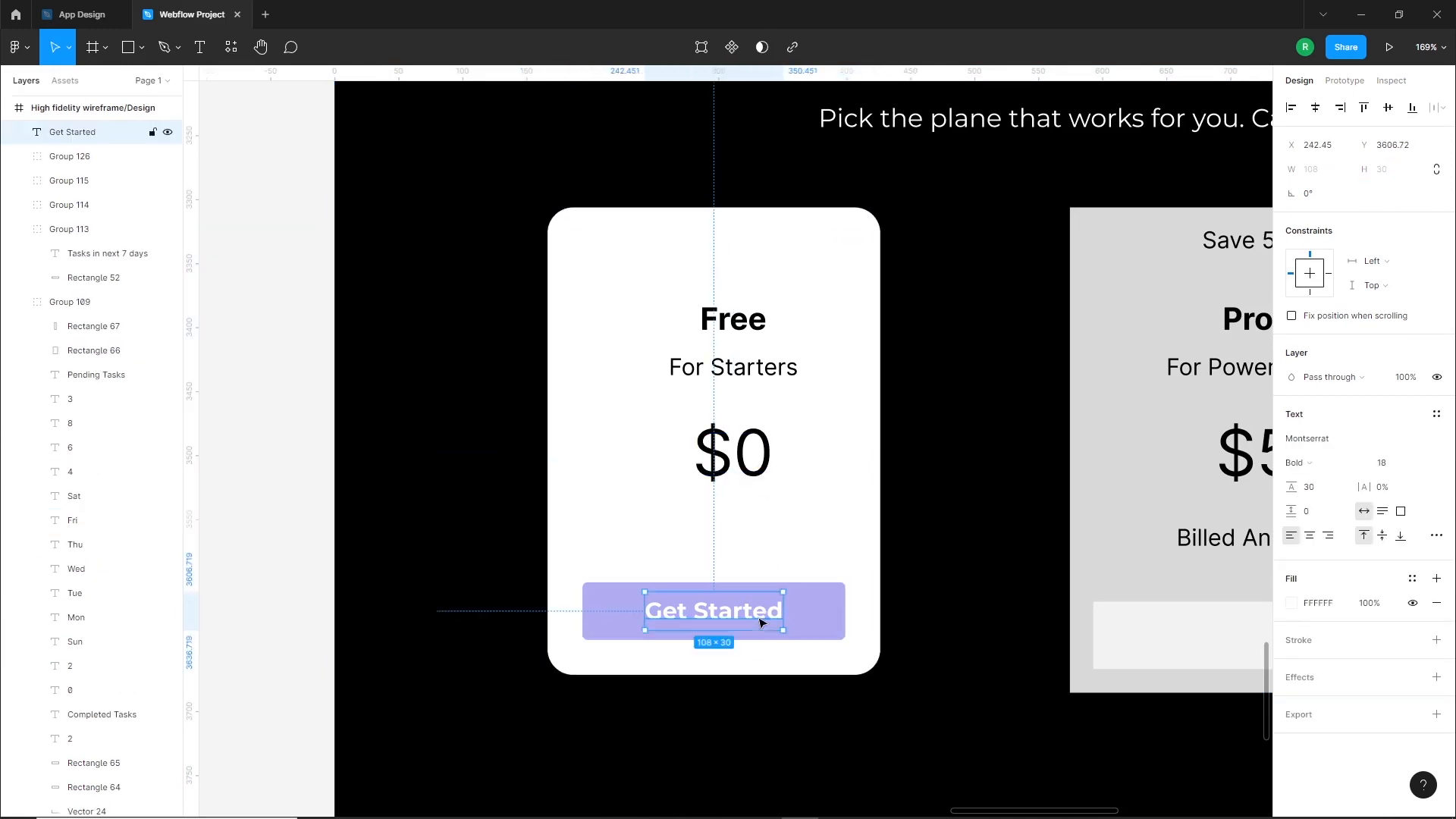
pyautogui.click(759, 456)
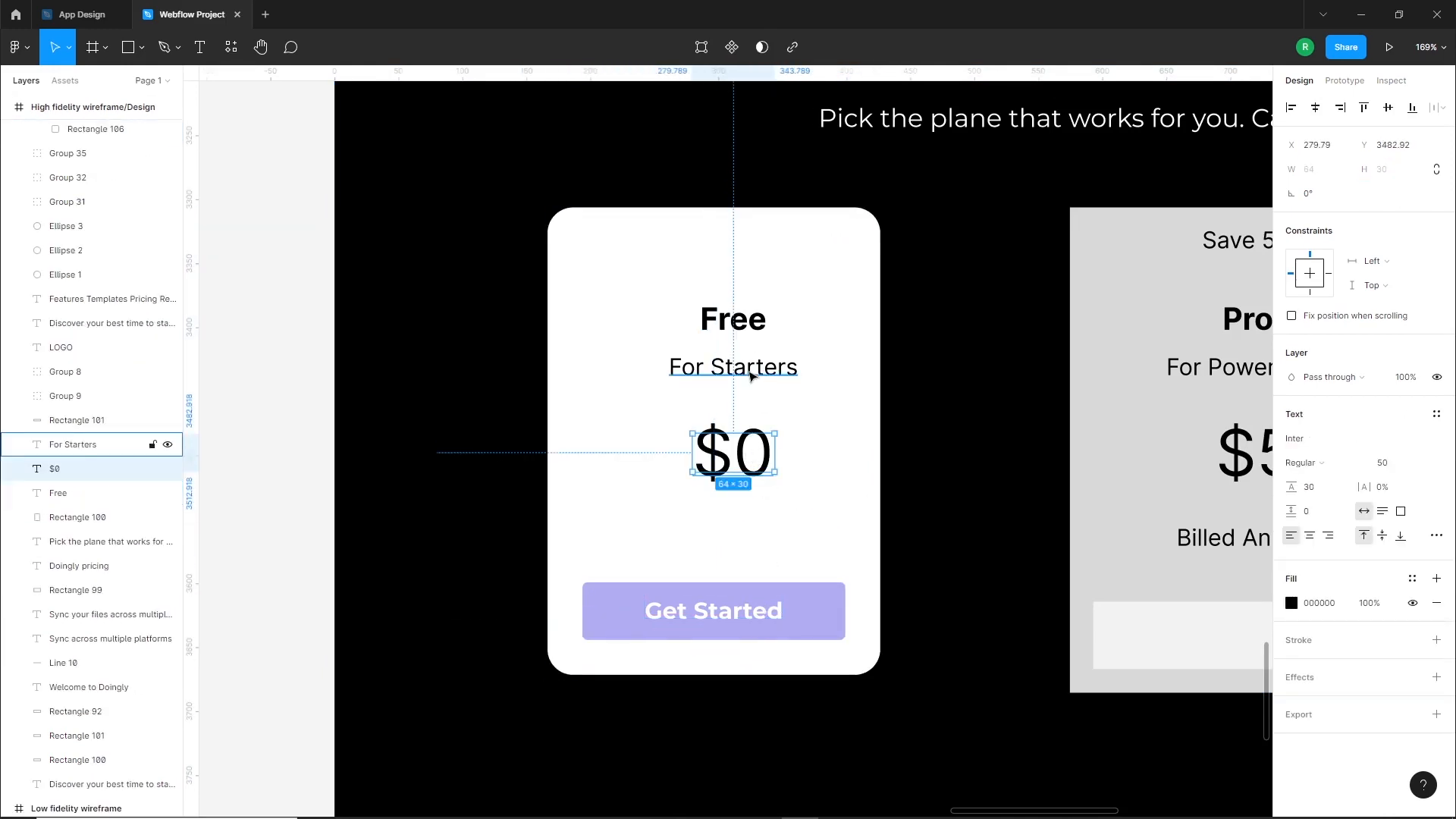
pyautogui.keyDown('shift'); pyautogui.click(754, 373); pyautogui.keyUp('shift')
pyautogui.keyDown('shift'); pyautogui.click(751, 324); pyautogui.keyUp('shift')
pyautogui.click(1315, 107)
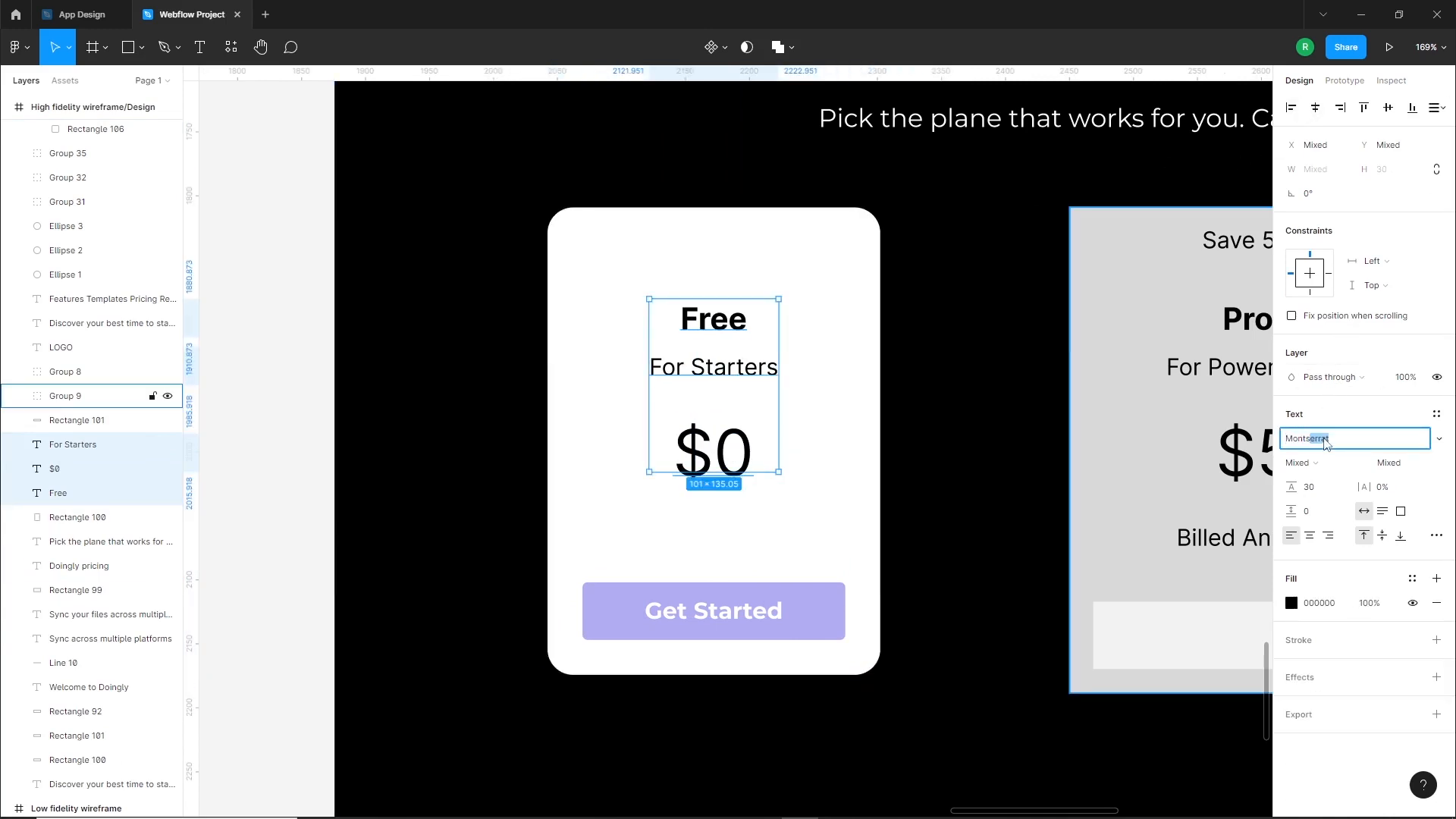
pyautogui.press('Return')
pyautogui.click(978, 497)
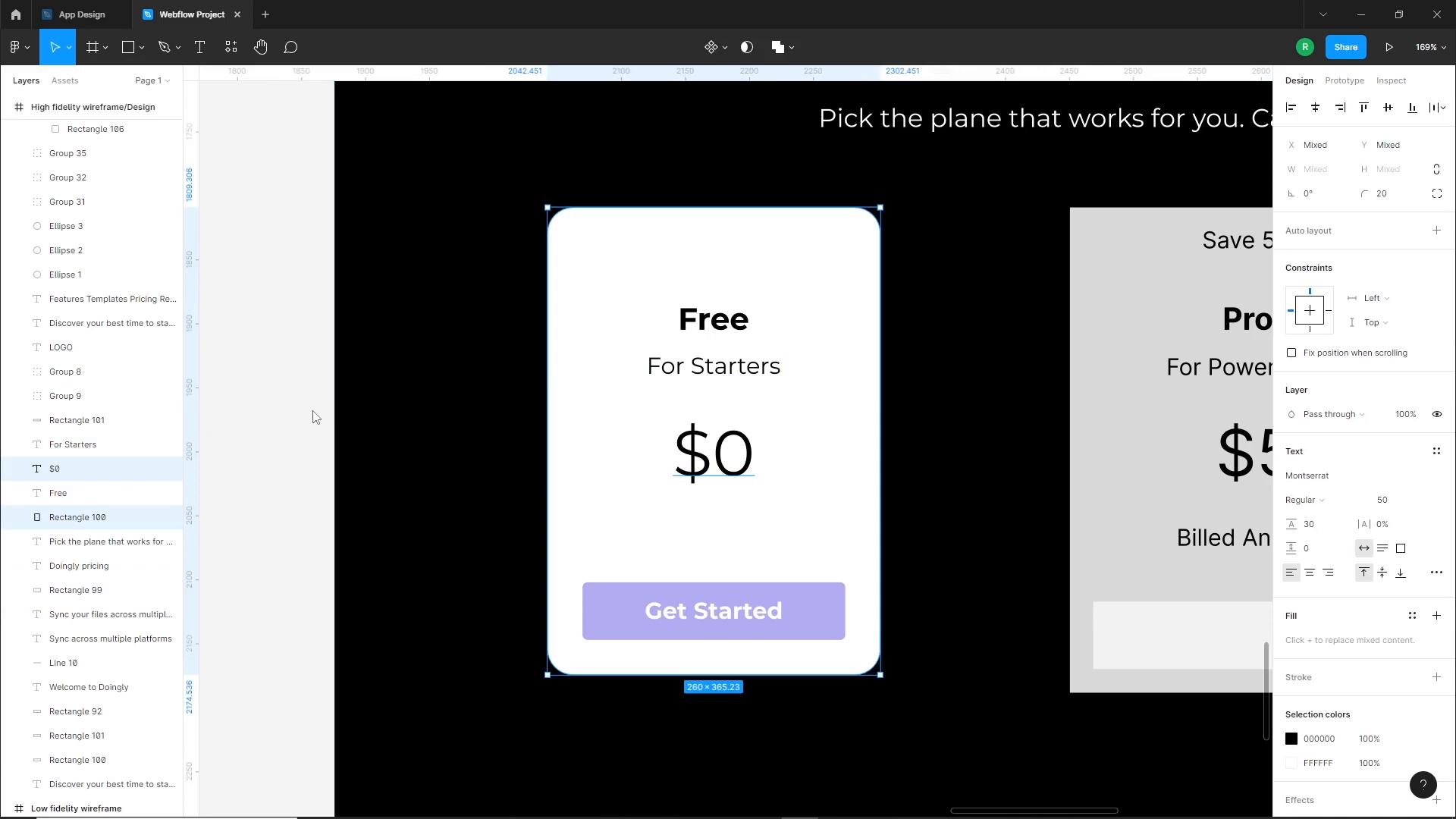
pyautogui.click(316, 418)
# Nudge the "$0" price up by 8 pixels in the Free card
pyautogui.scroll(-2, 943, 374)
pyautogui.moveTo(1020, 366); pyautogui.dragTo(740, 402)
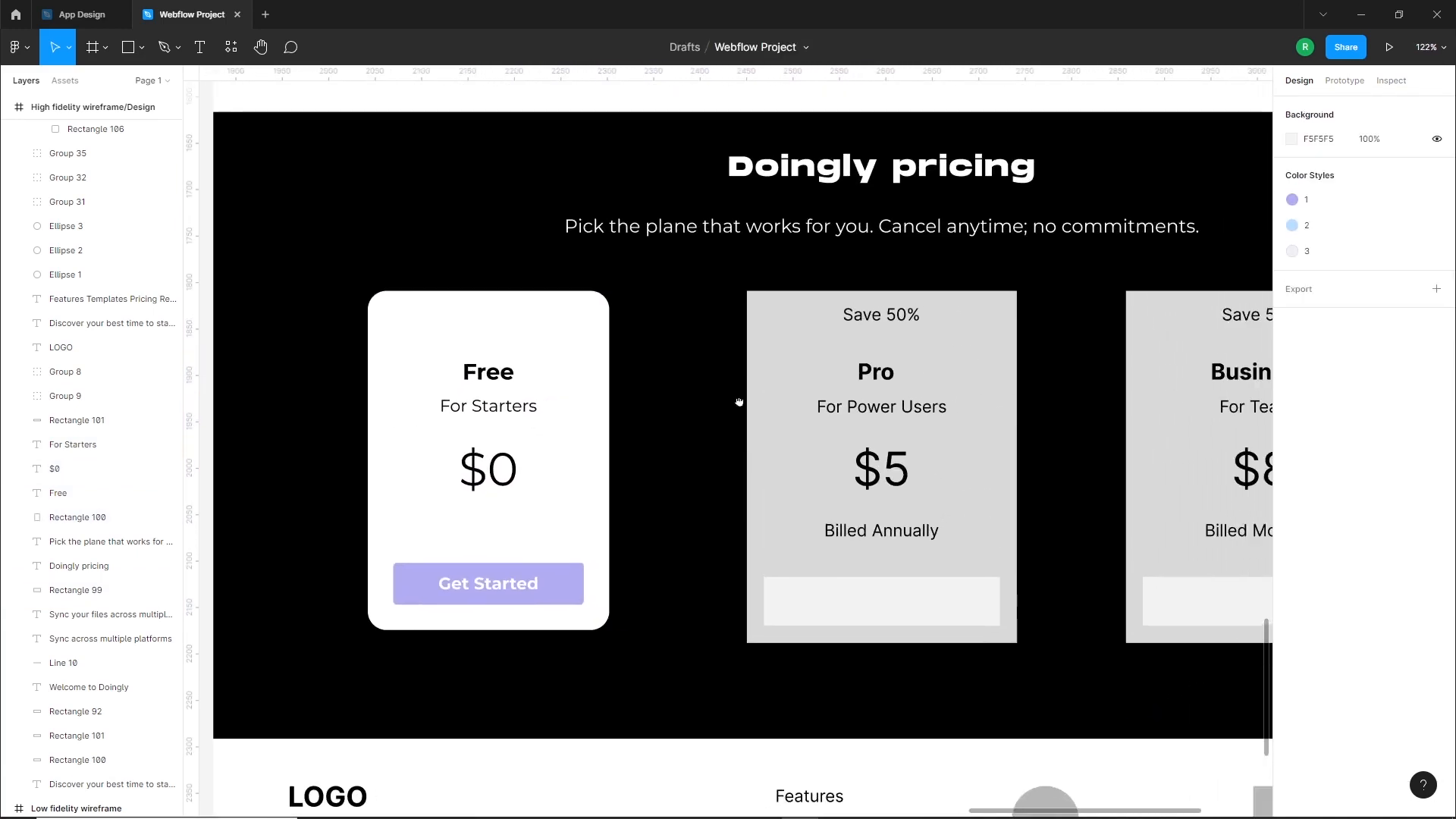
pyautogui.moveTo(546, 430); pyautogui.dragTo(540, 448)
pyautogui.click(492, 475)
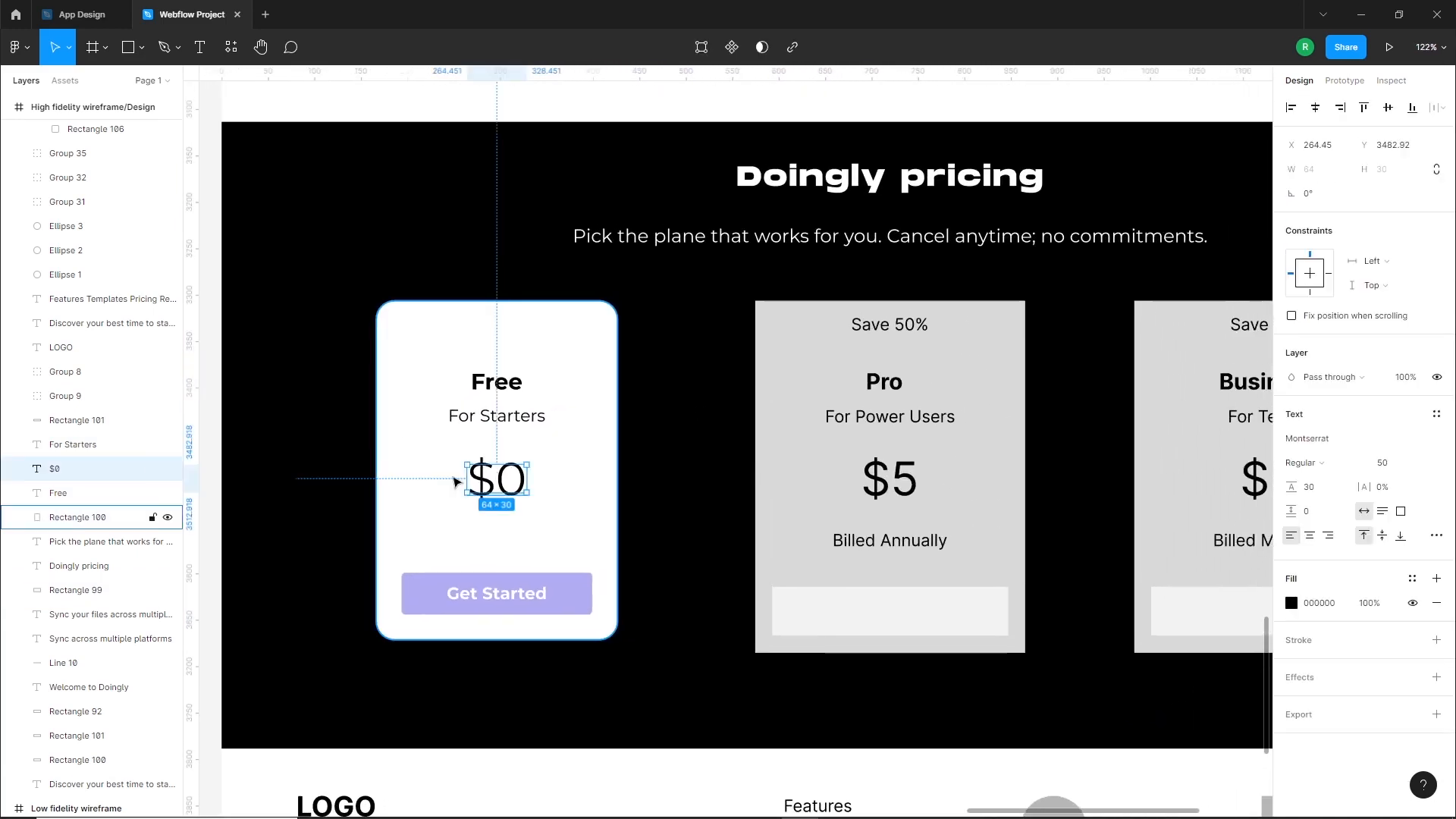
pyautogui.press('Up')
pyautogui.press('Up')
pyautogui.press('Up')
pyautogui.press('Up')
pyautogui.press('Up')
pyautogui.press('Up')
pyautogui.press('Up')
pyautogui.press('Up')
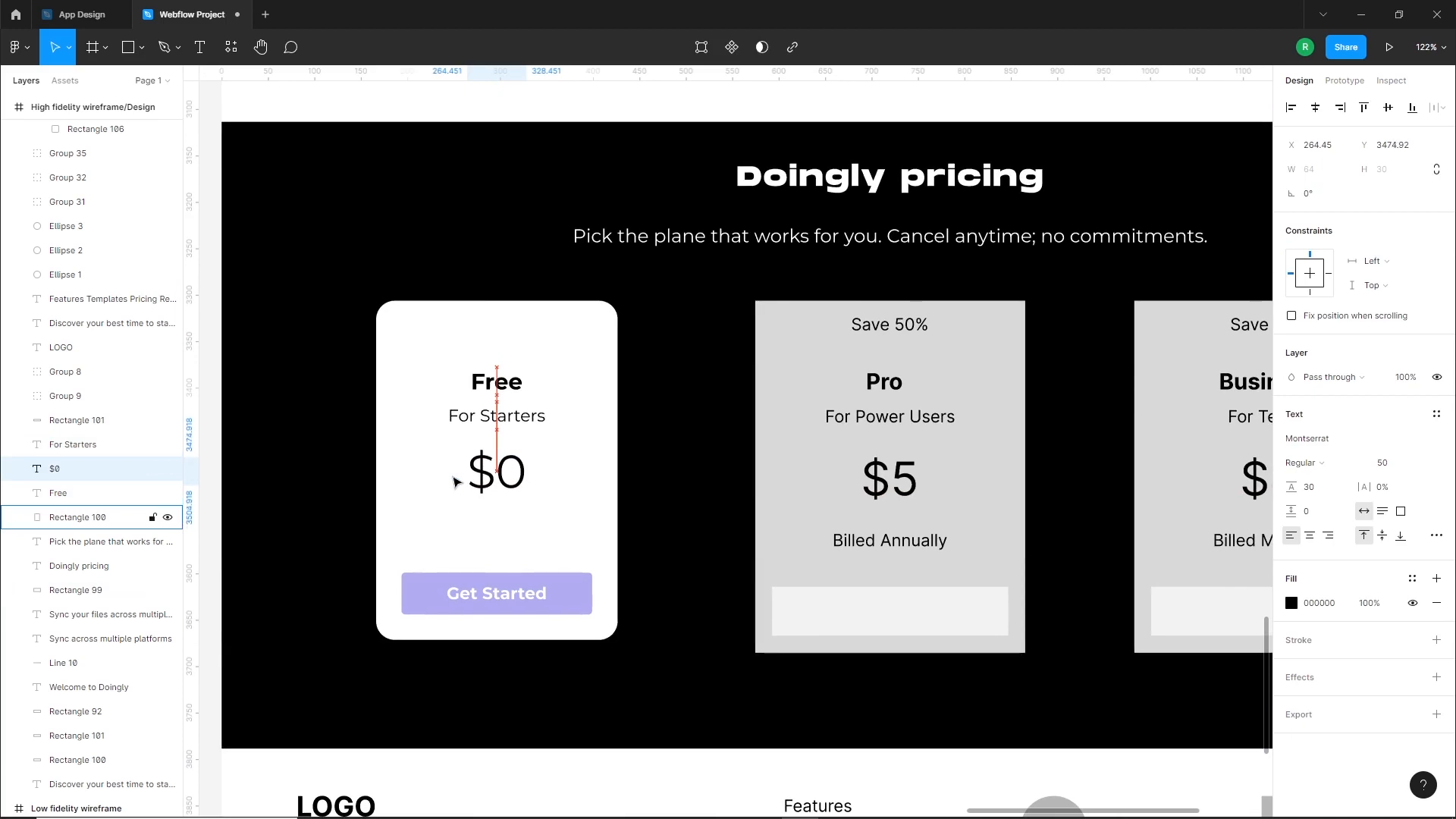
pyautogui.click(692, 491)
# Ungroup the Pro card and the Business card
pyautogui.scroll(-3, 706, 481)
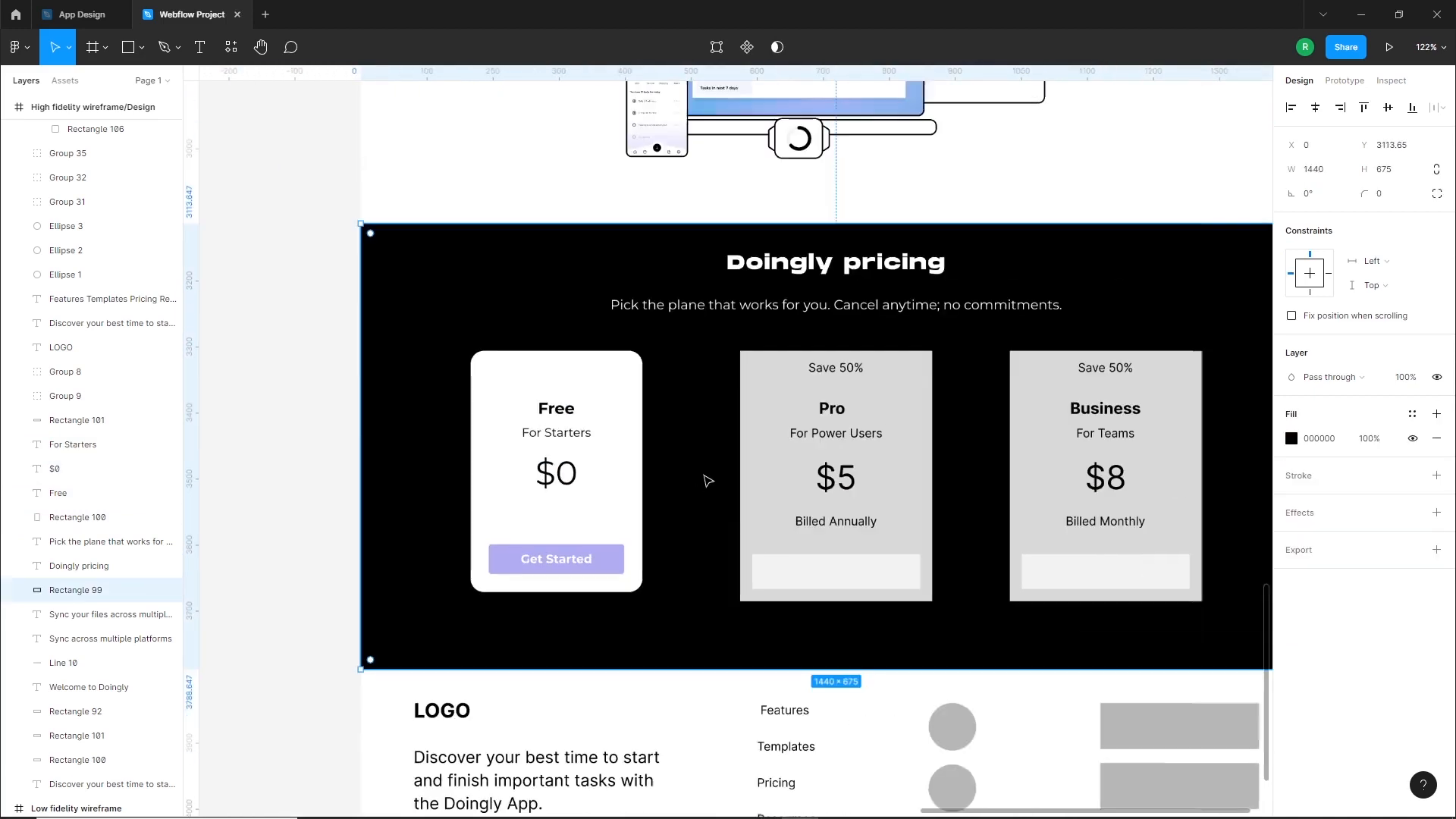
pyautogui.moveTo(780, 493); pyautogui.dragTo(772, 505)
pyautogui.moveTo(650, 505); pyautogui.dragTo(543, 537)
pyautogui.click(250, 546)
pyautogui.click(775, 499)
pyautogui.rightClick(770, 501)
pyautogui.click(821, 561)
pyautogui.click(1034, 499)
pyautogui.rightClick(1030, 501)
pyautogui.click(1067, 558)
pyautogui.click(1039, 187)
# Delete the gray background rectangle and the light button rectangle of the Pro card
pyautogui.click(772, 474)
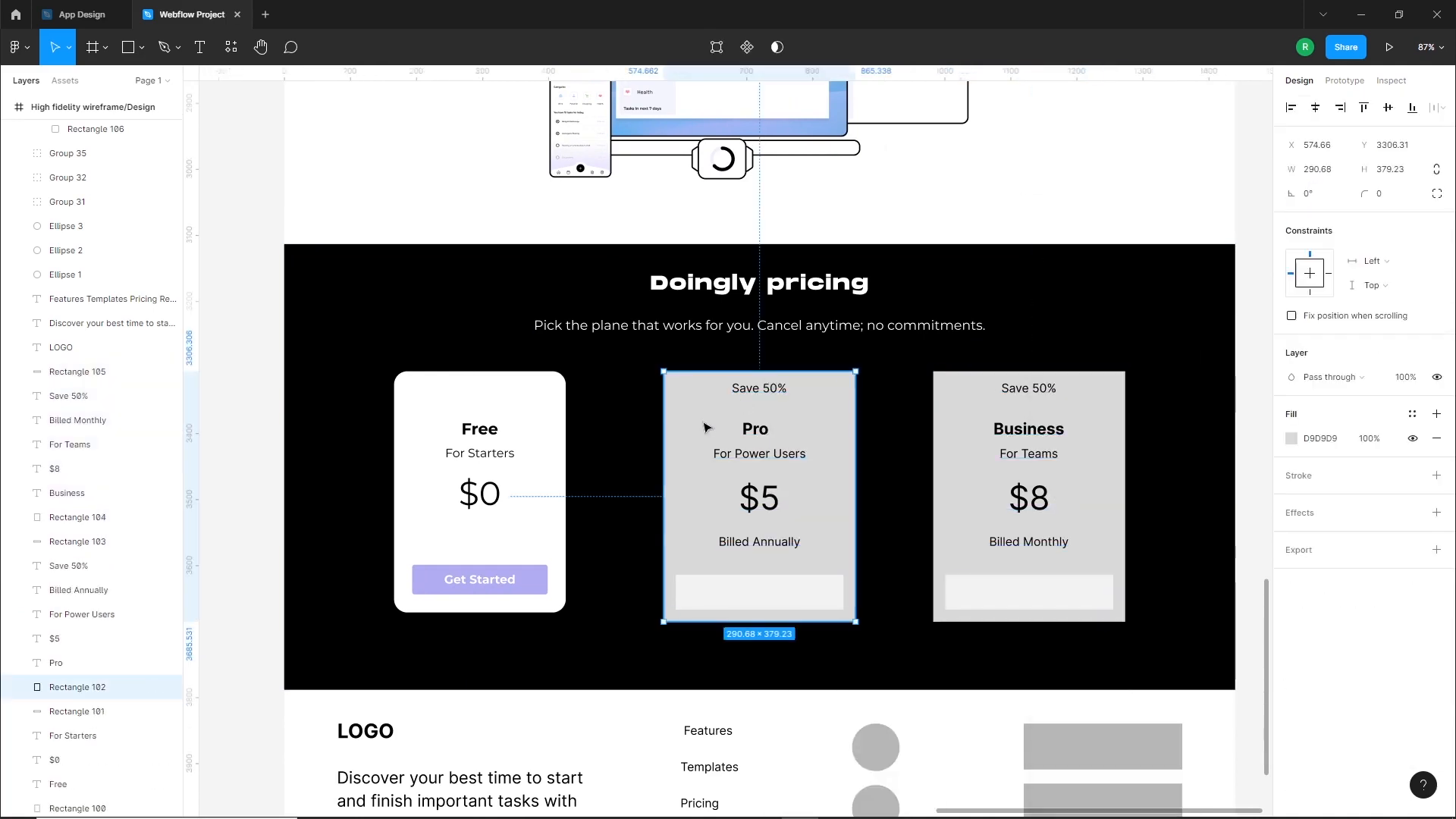
pyautogui.press('Delete')
pyautogui.click(759, 591)
pyautogui.press('Delete')
# Duplicate the Free card's white background, purple button and "Get Started" label into the Pro card's place
pyautogui.click(494, 578)
pyautogui.keyDown('shift'); pyautogui.click(534, 574); pyautogui.keyUp('shift')
pyautogui.keyDown('shift'); pyautogui.click(547, 499); pyautogui.keyUp('shift')
pyautogui.keyDown('alt'); pyautogui.moveTo(550, 484); pyautogui.dragTo(829, 499); pyautogui.keyUp('alt')
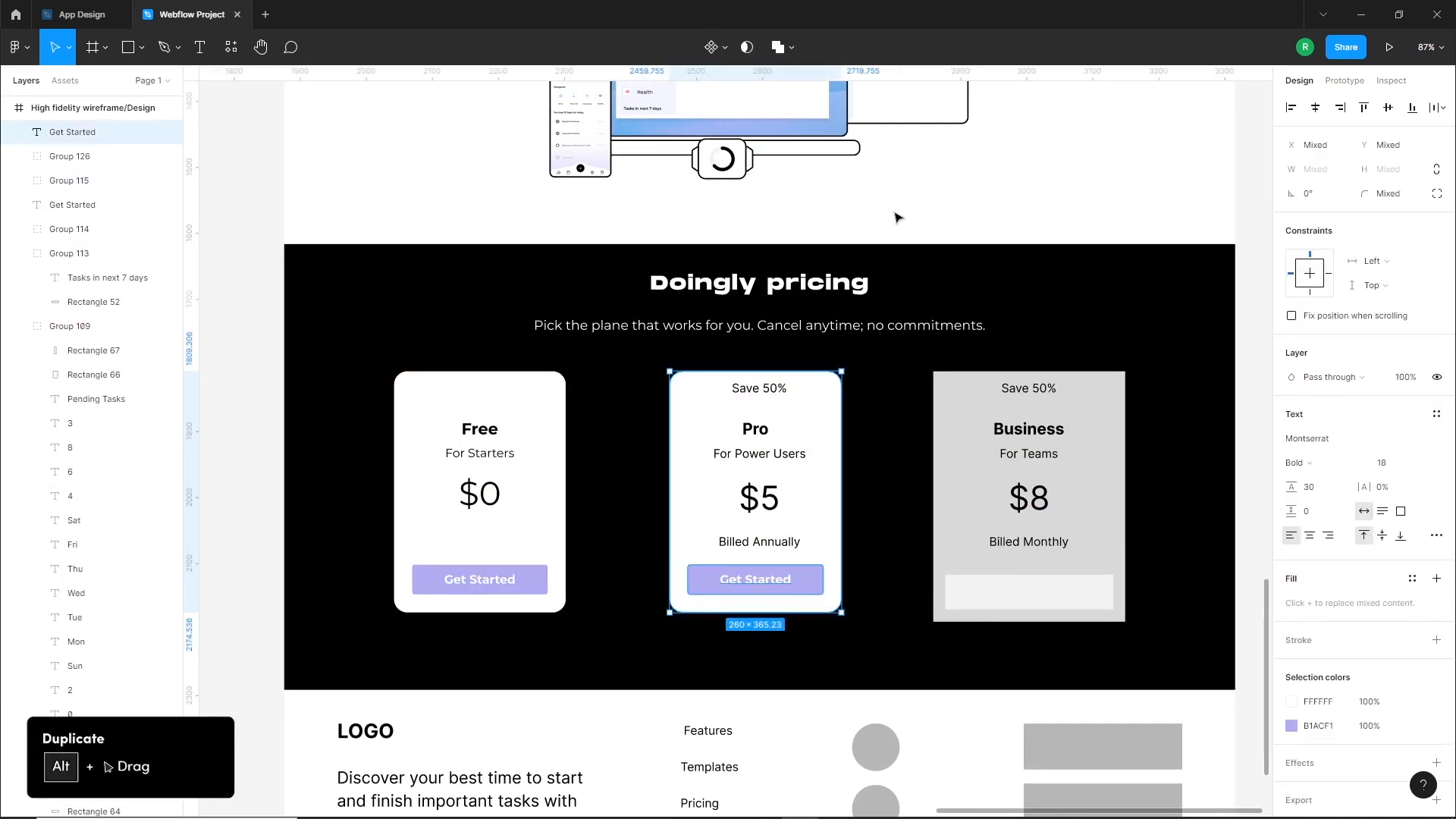
# Recolor the "Billed Annually" text in the Pro card to gray A0A0A0
pyautogui.press('Escape')
pyautogui.click(767, 394)
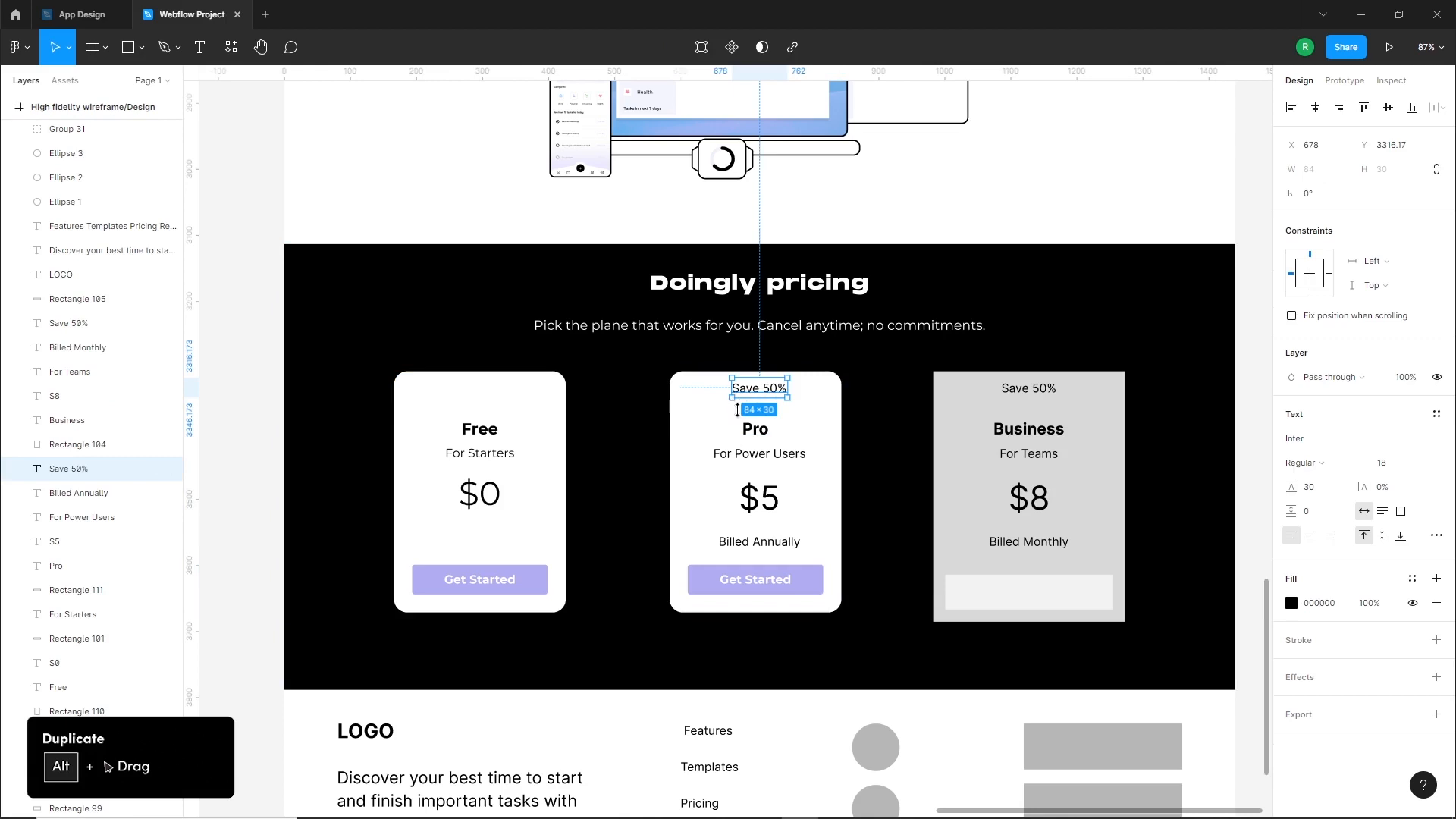
pyautogui.click(819, 540)
pyautogui.scroll(3, 744, 546)
pyautogui.scroll(3, 767, 452)
pyautogui.click(747, 581)
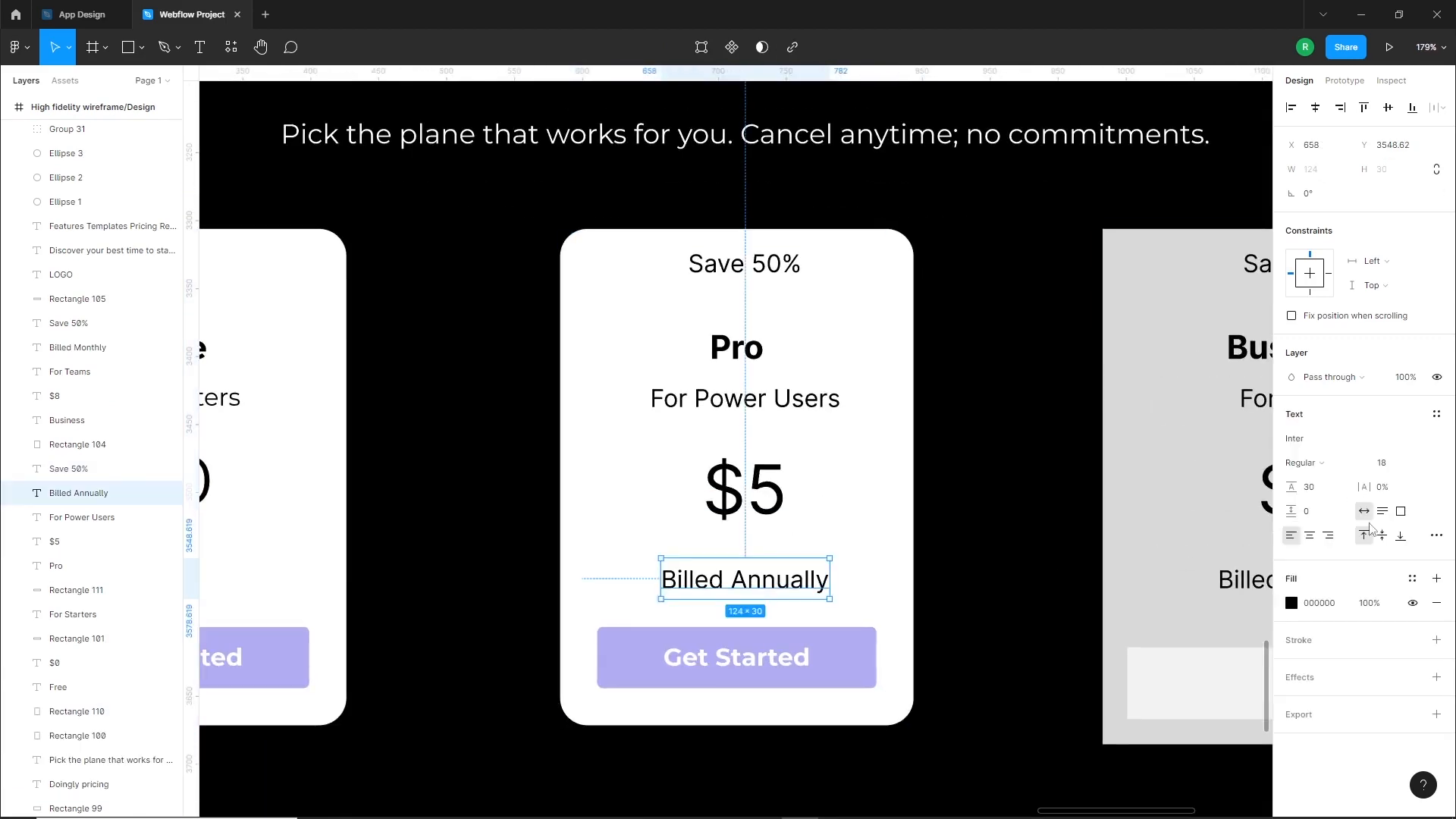
pyautogui.click(1292, 603)
pyautogui.moveTo(1092, 614); pyautogui.dragTo(1082, 515)
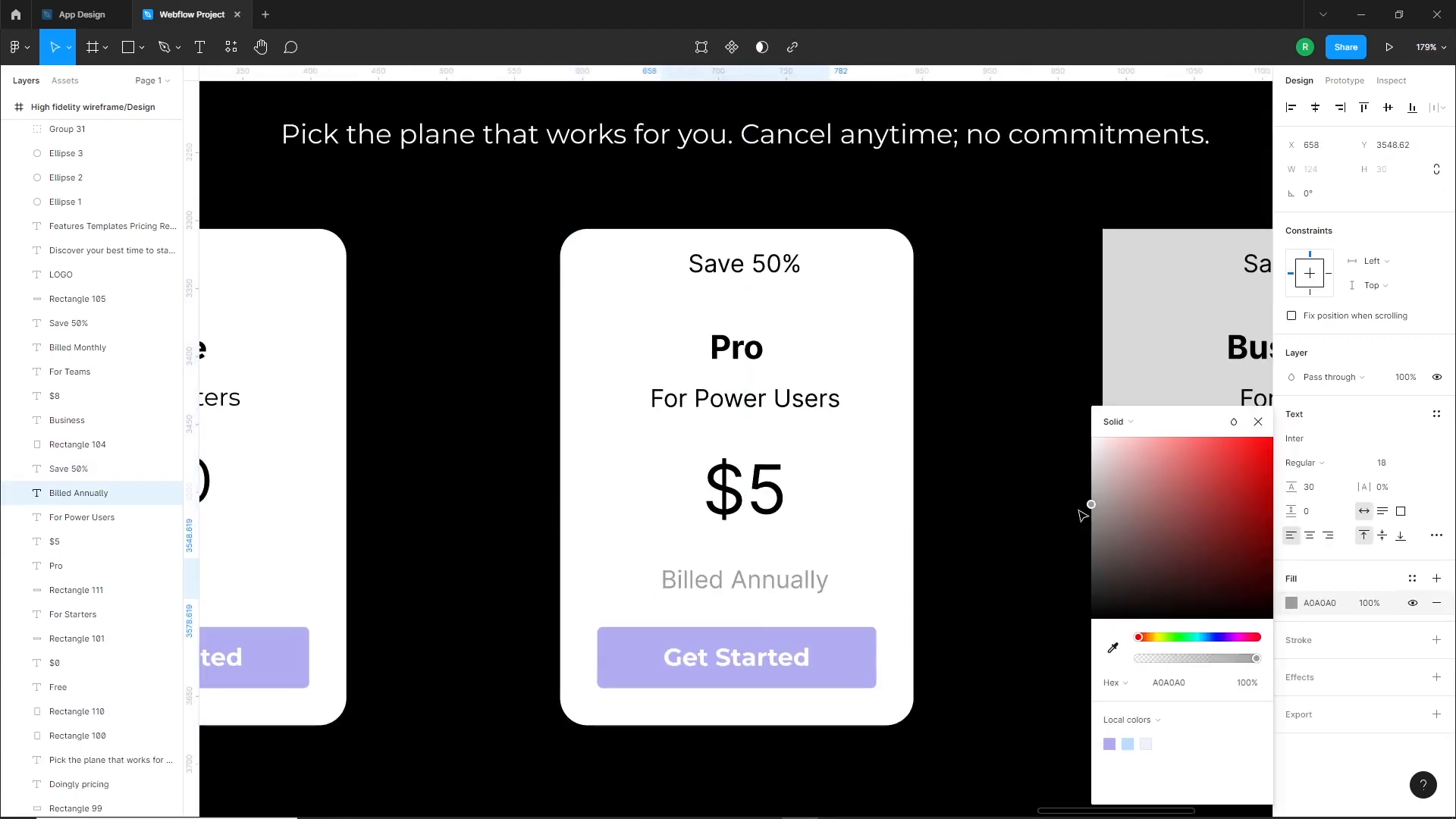
# Set the font of all five texts above the Pro card's button to Montserrat
pyautogui.keyDown('shift'); pyautogui.click(742, 497); pyautogui.keyUp('shift')
pyautogui.keyDown('shift'); pyautogui.click(740, 400); pyautogui.keyUp('shift')
pyautogui.keyDown('shift'); pyautogui.click(737, 345); pyautogui.keyUp('shift')
pyautogui.keyDown('shift'); pyautogui.click(747, 265); pyautogui.keyUp('shift')
pyautogui.click(1321, 441)
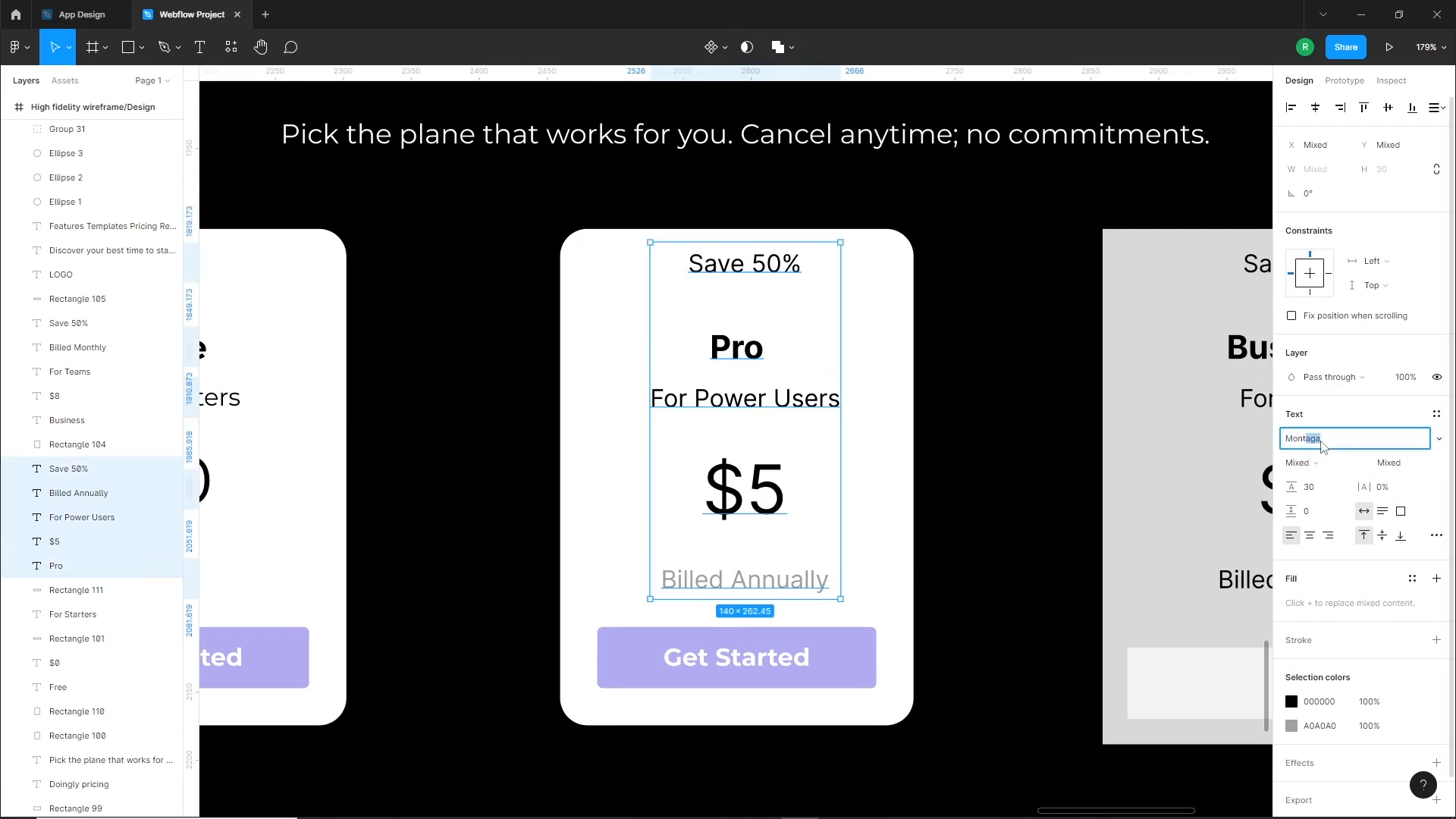
pyautogui.write('Monts')
pyautogui.press('Return')
# Center the Pro card's five texts horizontally on its white background
pyautogui.keyDown('shift'); pyautogui.click(863, 349); pyautogui.keyUp('shift')
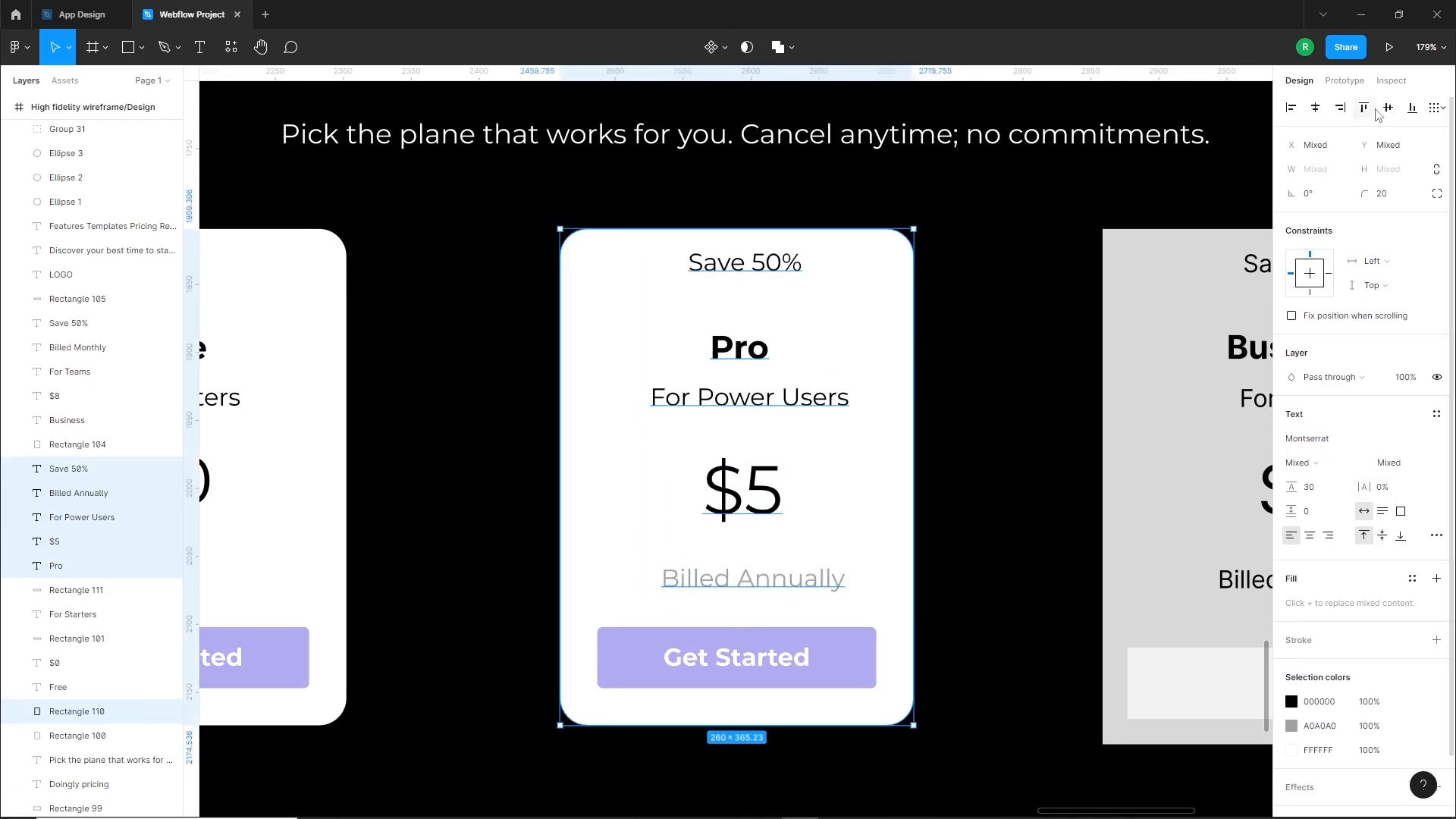
pyautogui.click(1317, 113)
pyautogui.click(959, 342)
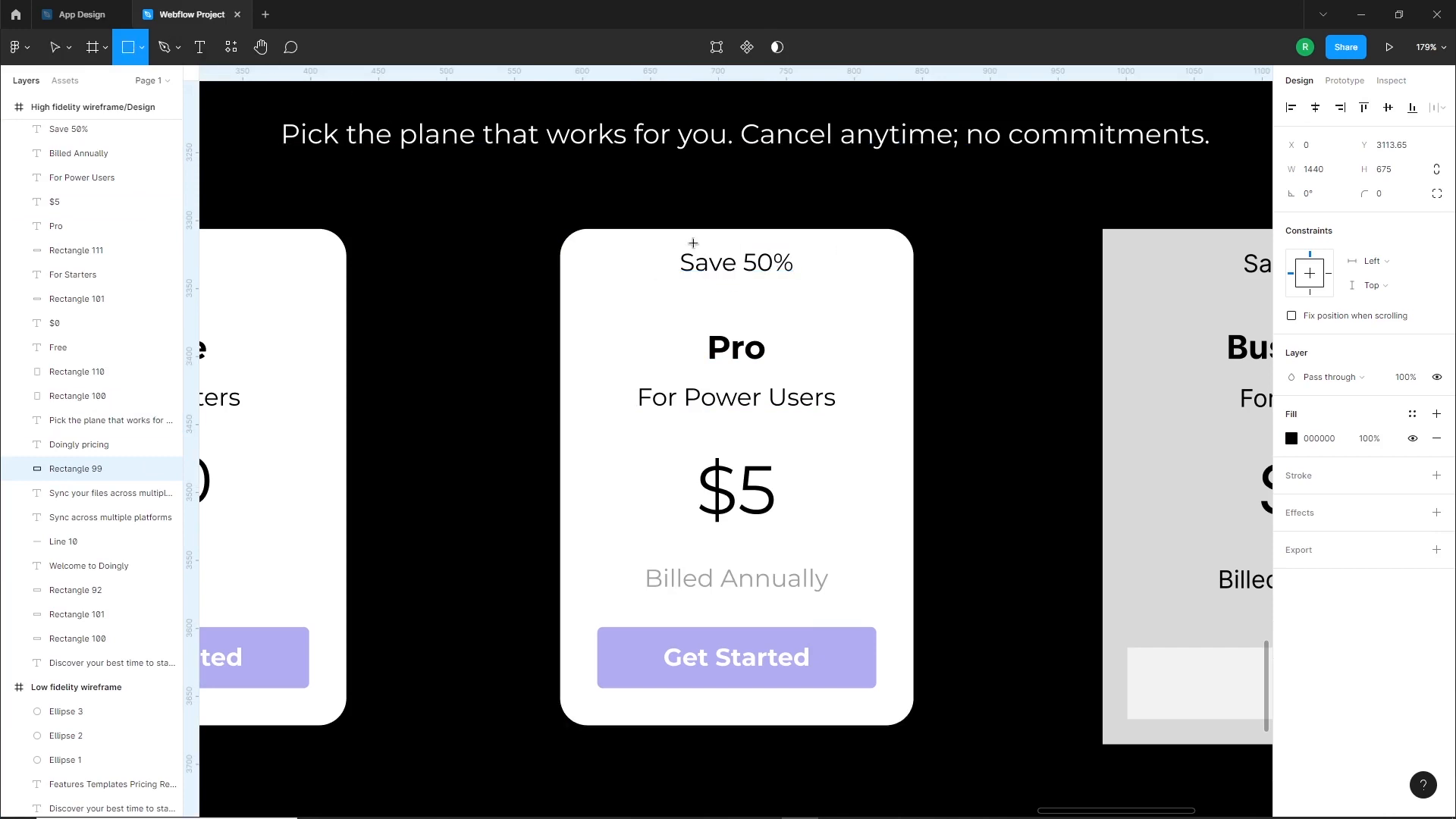
# Draw a badge rectangle about 94 × 39 pixels over the Pro card's upper edge, filled with B1ACF1 and rounded with corner radius 4
pyautogui.moveTo(671, 210); pyautogui.dragTo(799, 263)
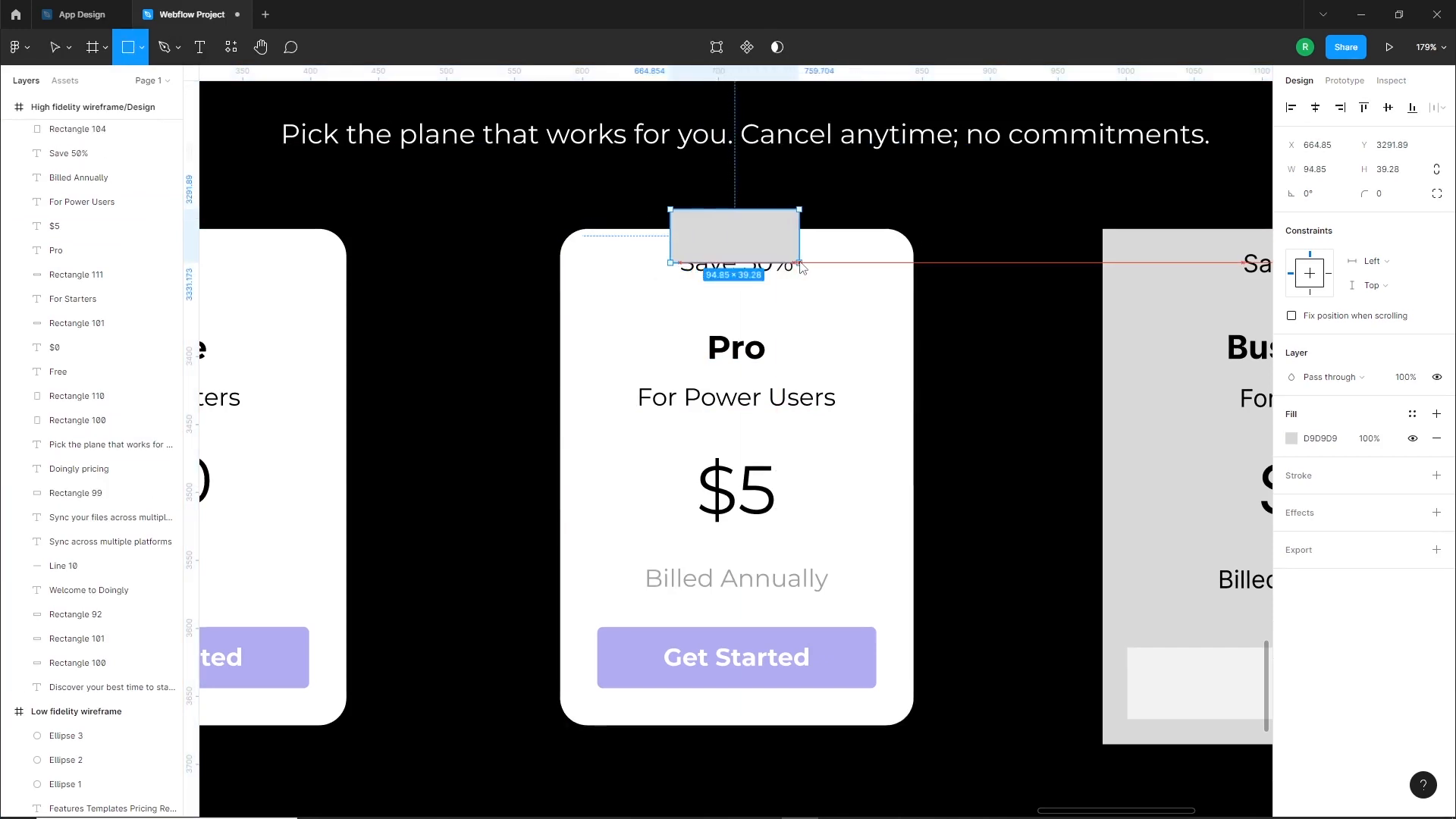
pyautogui.click(1298, 440)
pyautogui.click(1110, 744)
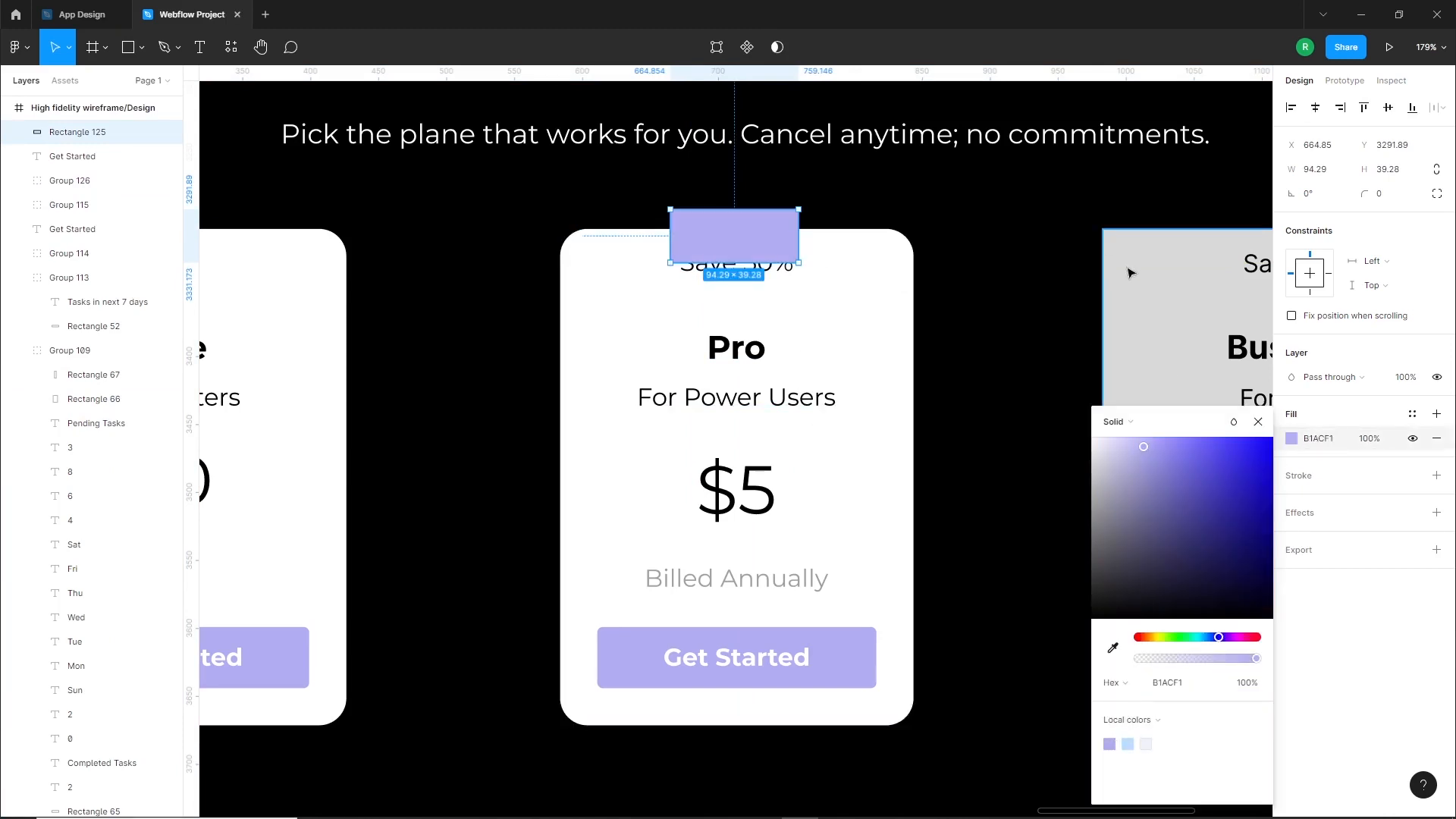
pyautogui.scroll(5, 709, 219)
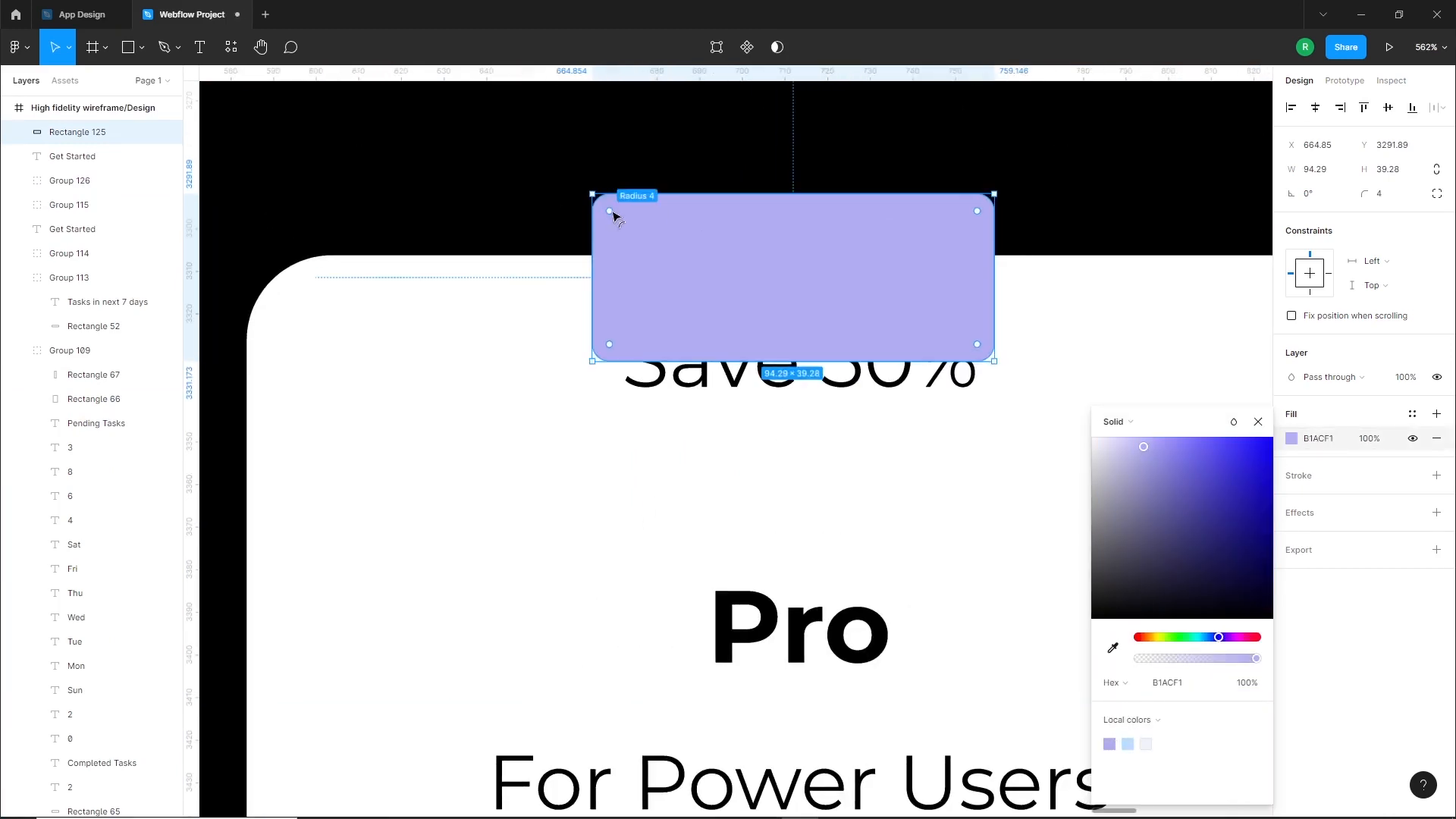
pyautogui.scroll(-3, 643, 225)
# Bring the "Save 50%" text to the front onto the purple badge and shorten the badge to about 35 pixels high
pyautogui.click(716, 339)
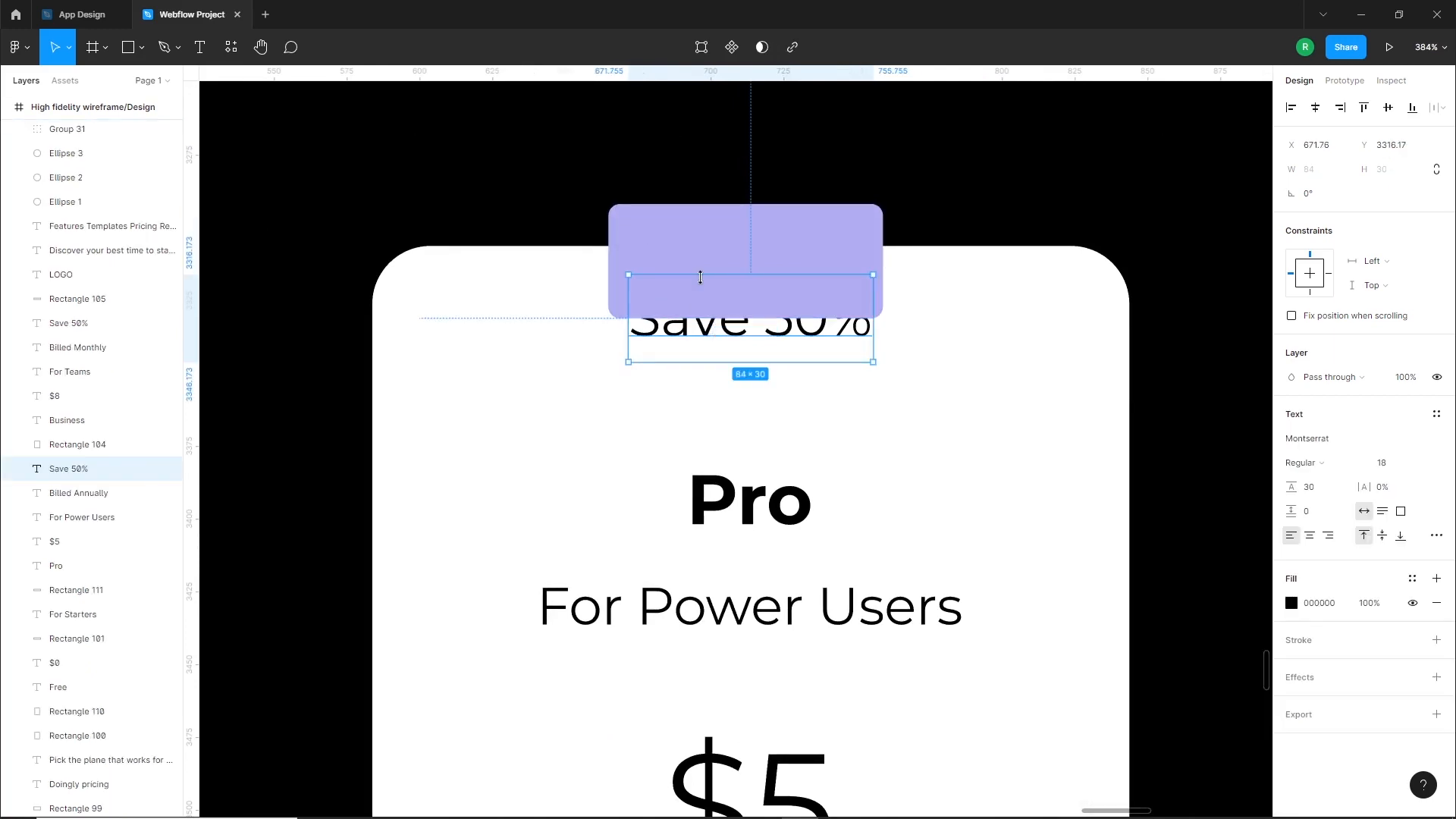
pyautogui.press(']')
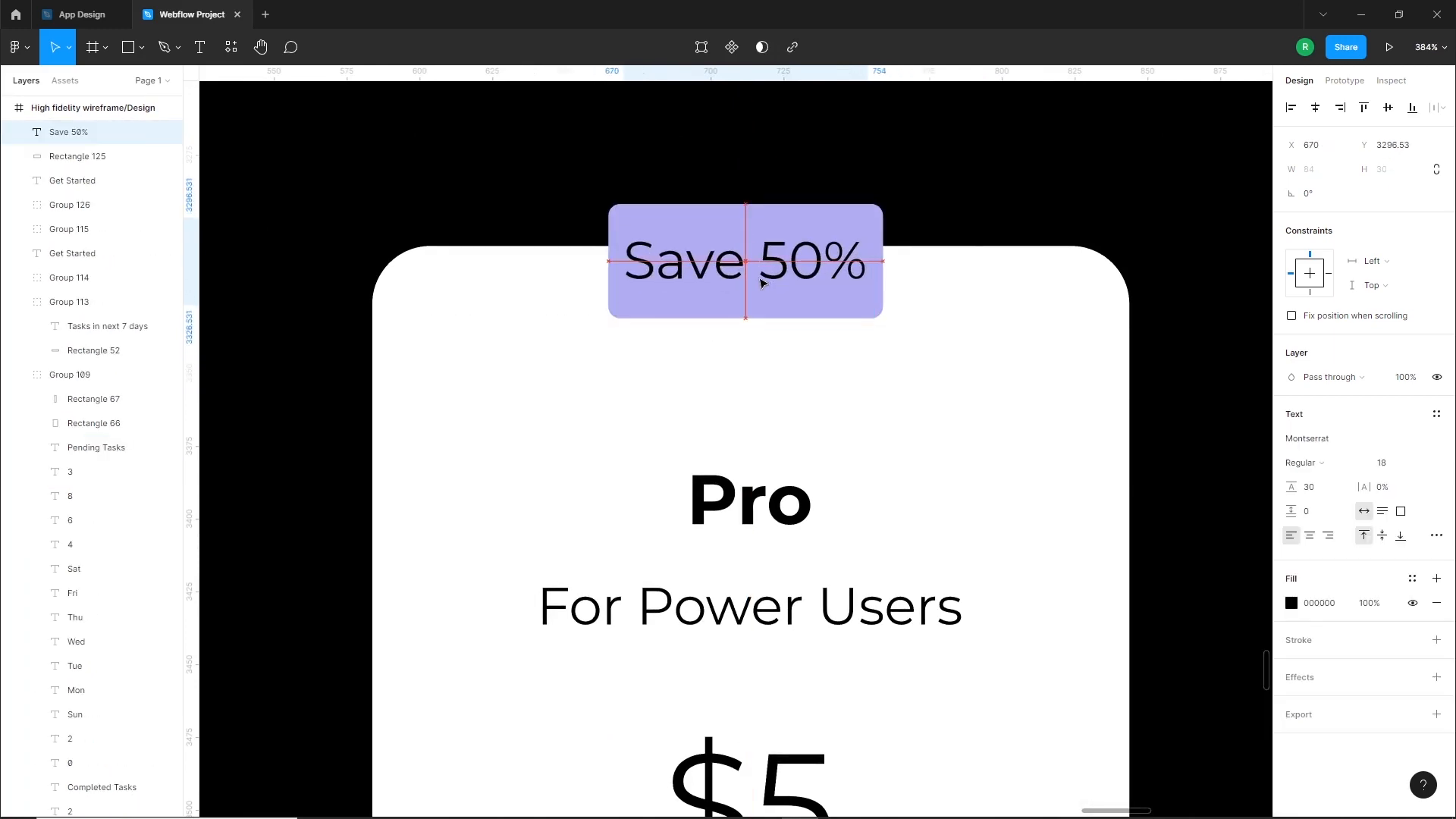
pyautogui.click(776, 323)
pyautogui.doubleClick(780, 311)
pyautogui.click(1041, 308)
pyautogui.click(835, 302)
pyautogui.click(848, 313)
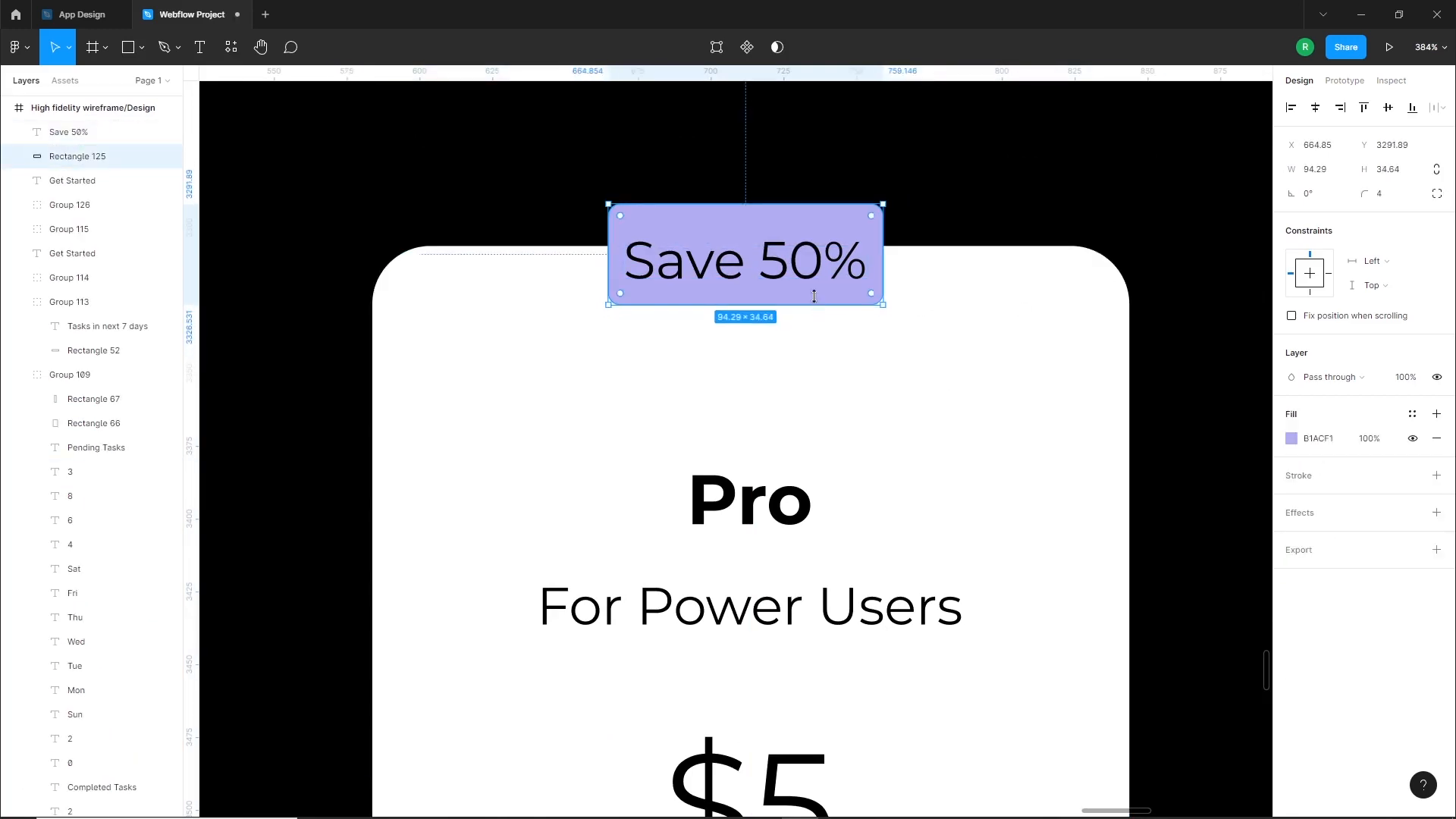
# Format the "Save 50%" text as Bold, size 14, with white fill FFFFFF
pyautogui.click(76, 132)
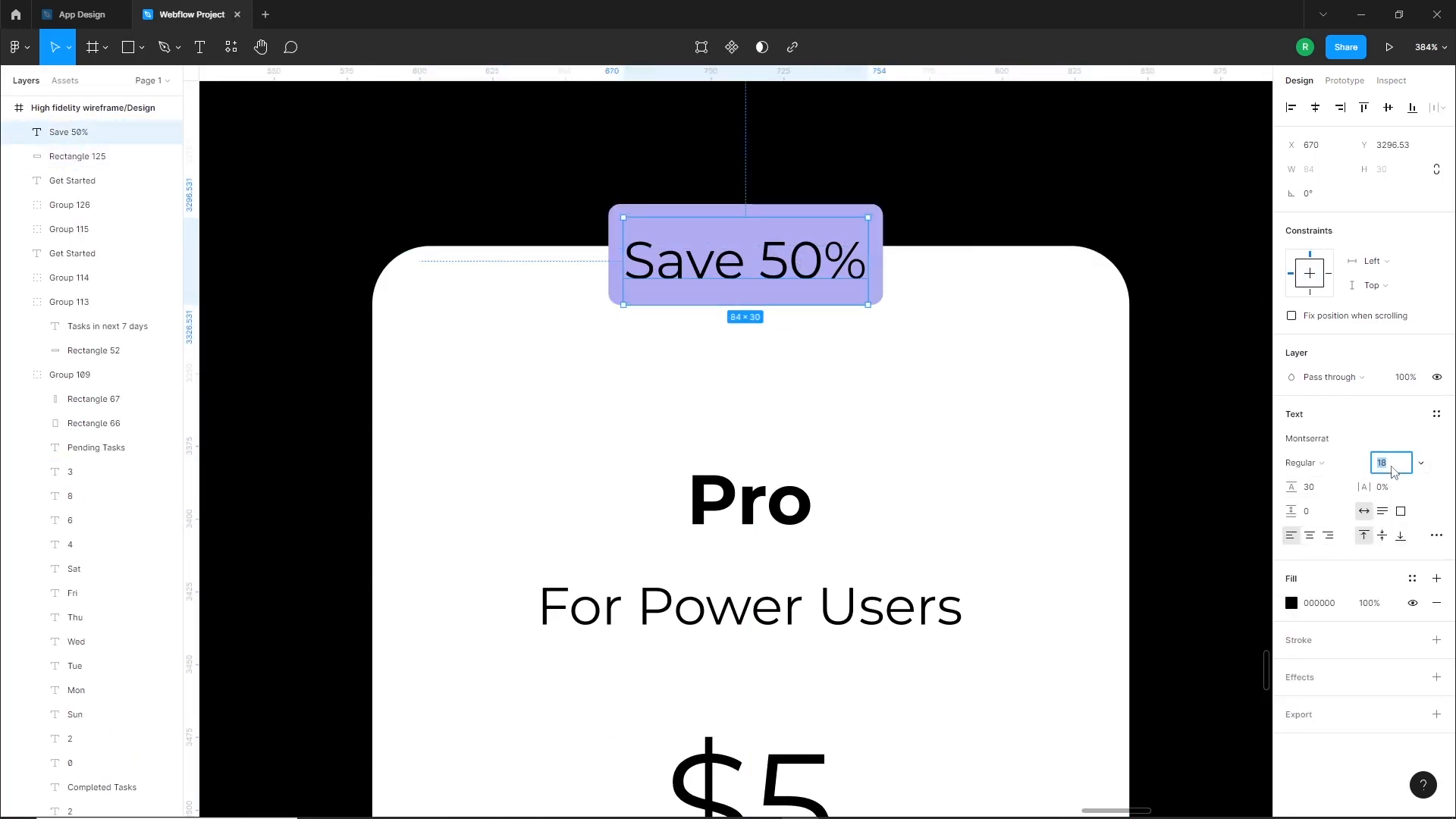
pyautogui.press('Return')
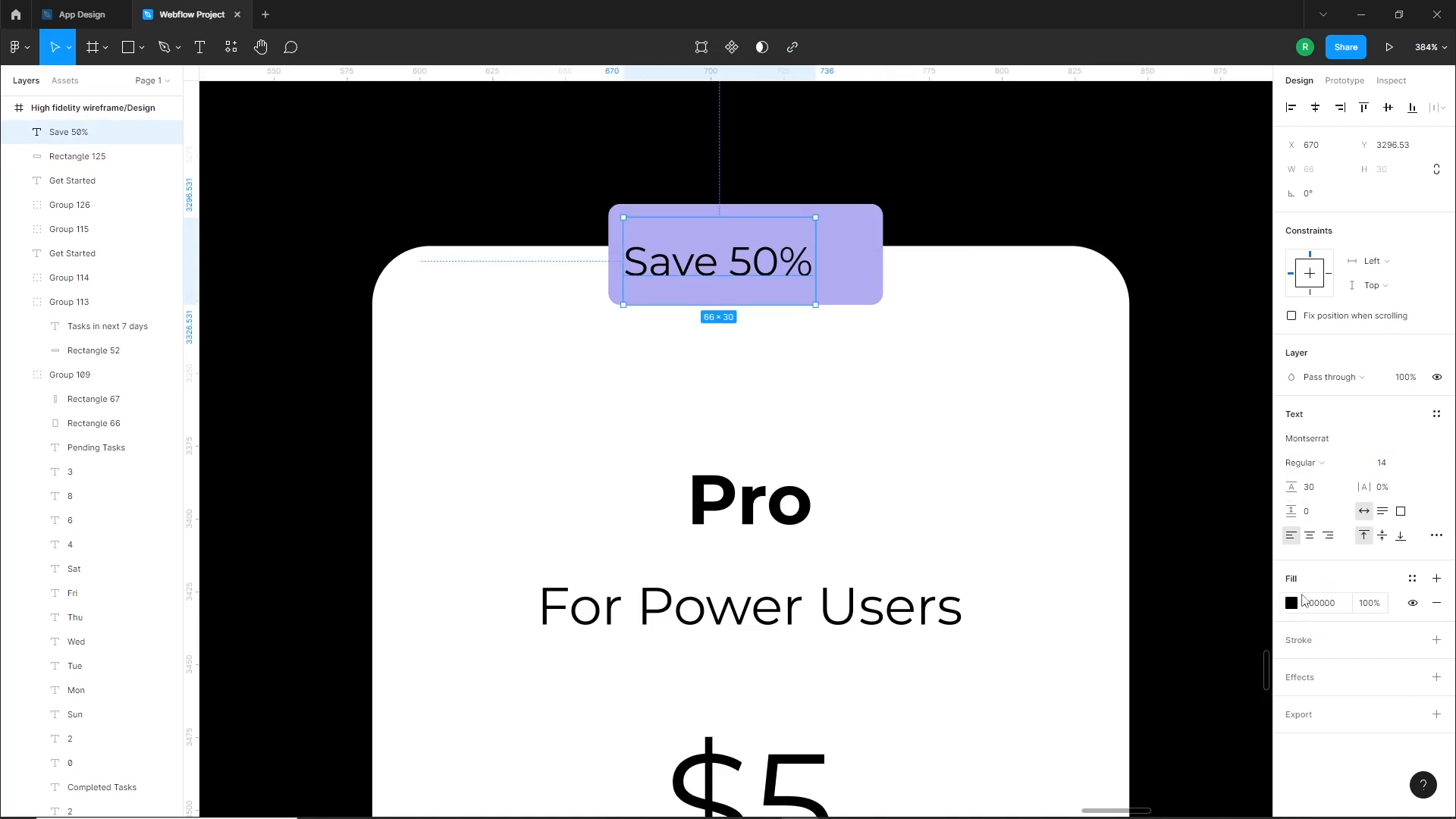
pyautogui.click(1297, 601)
pyautogui.click(1144, 575)
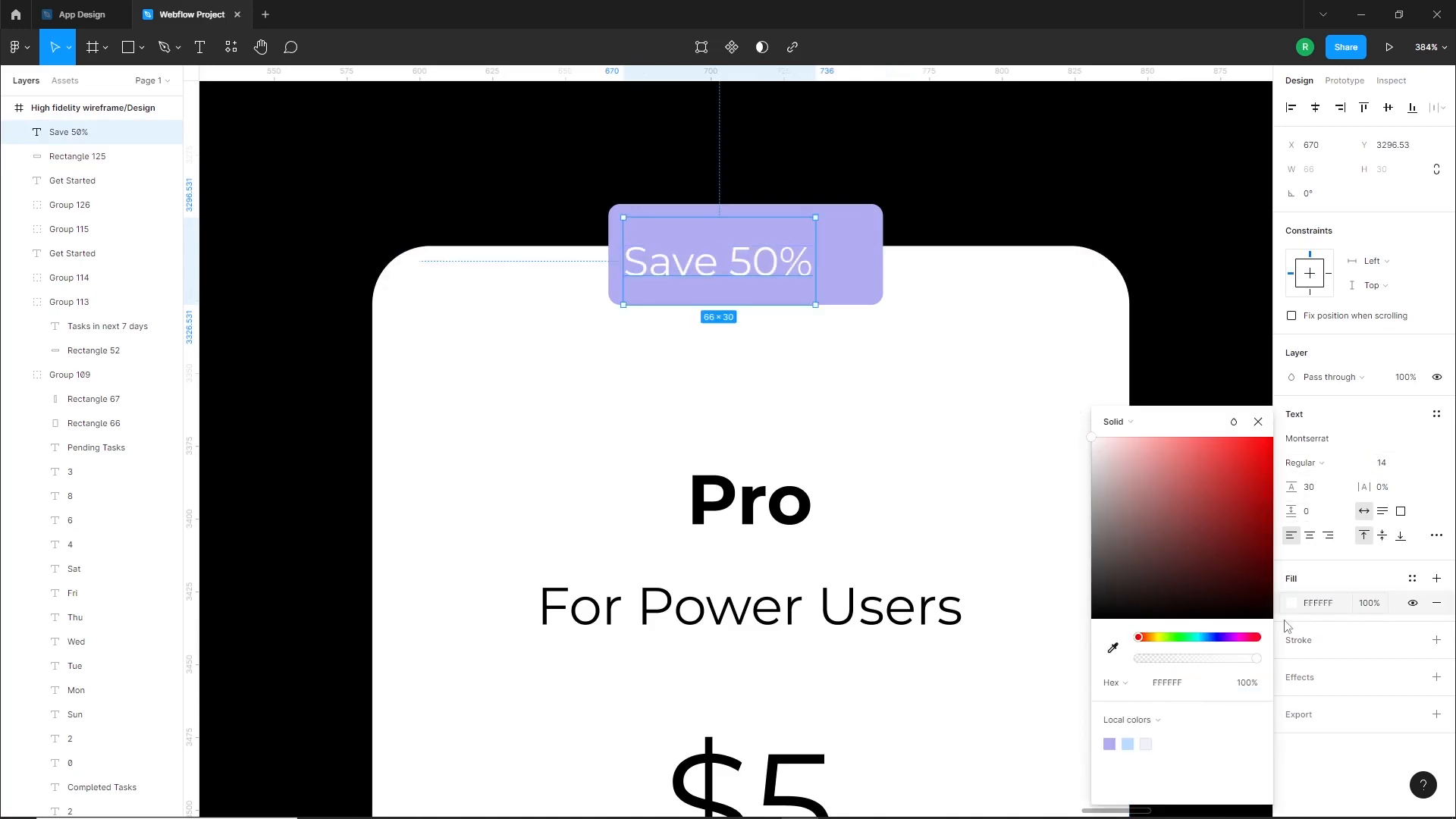
pyautogui.click(1303, 462)
pyautogui.click(1319, 516)
# Center the "Save 50%" text horizontally and vertically on its purple badge
pyautogui.keyDown('shift'); pyautogui.click(853, 266); pyautogui.keyUp('shift')
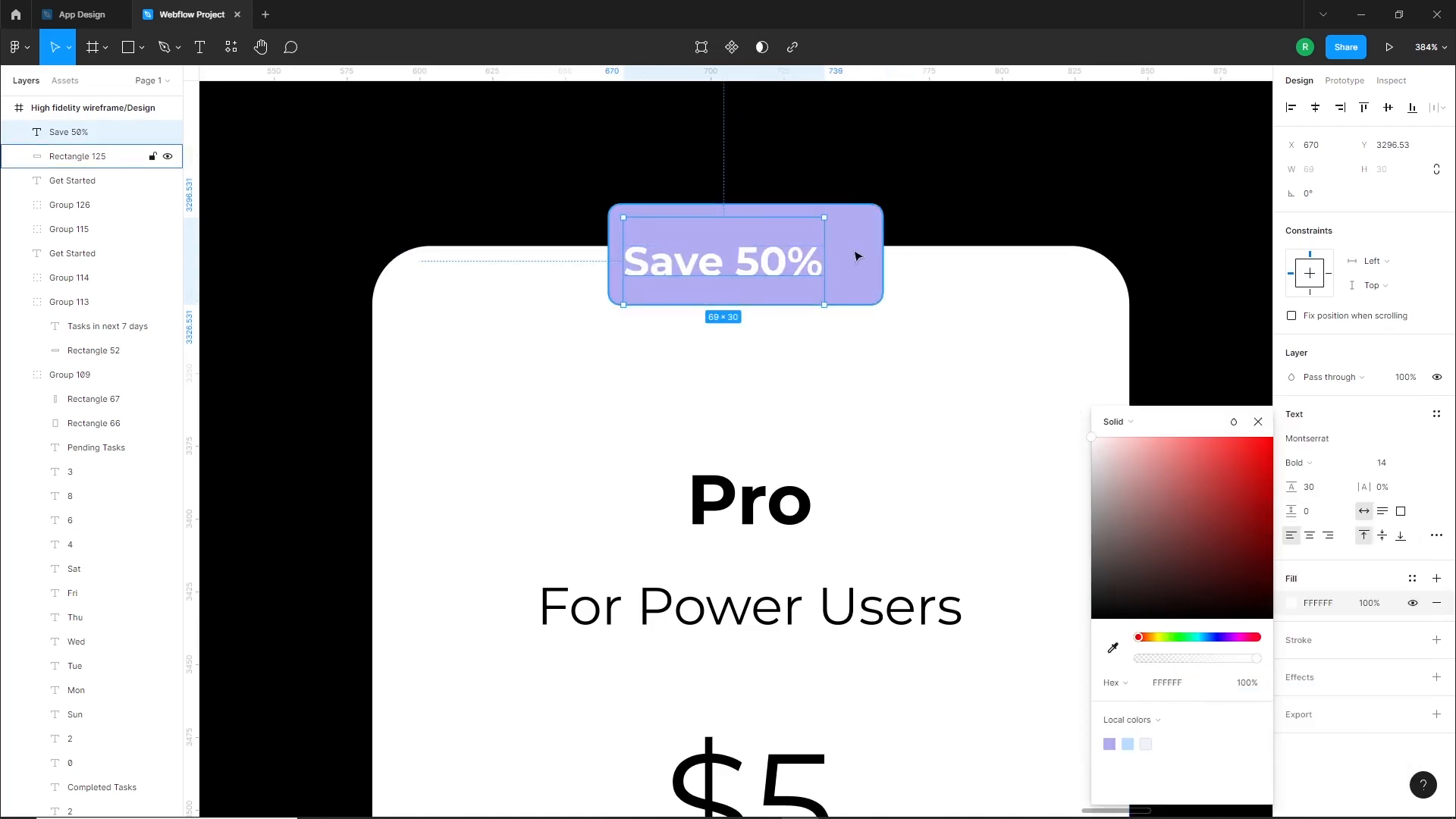
pyautogui.click(1317, 114)
pyautogui.click(1388, 107)
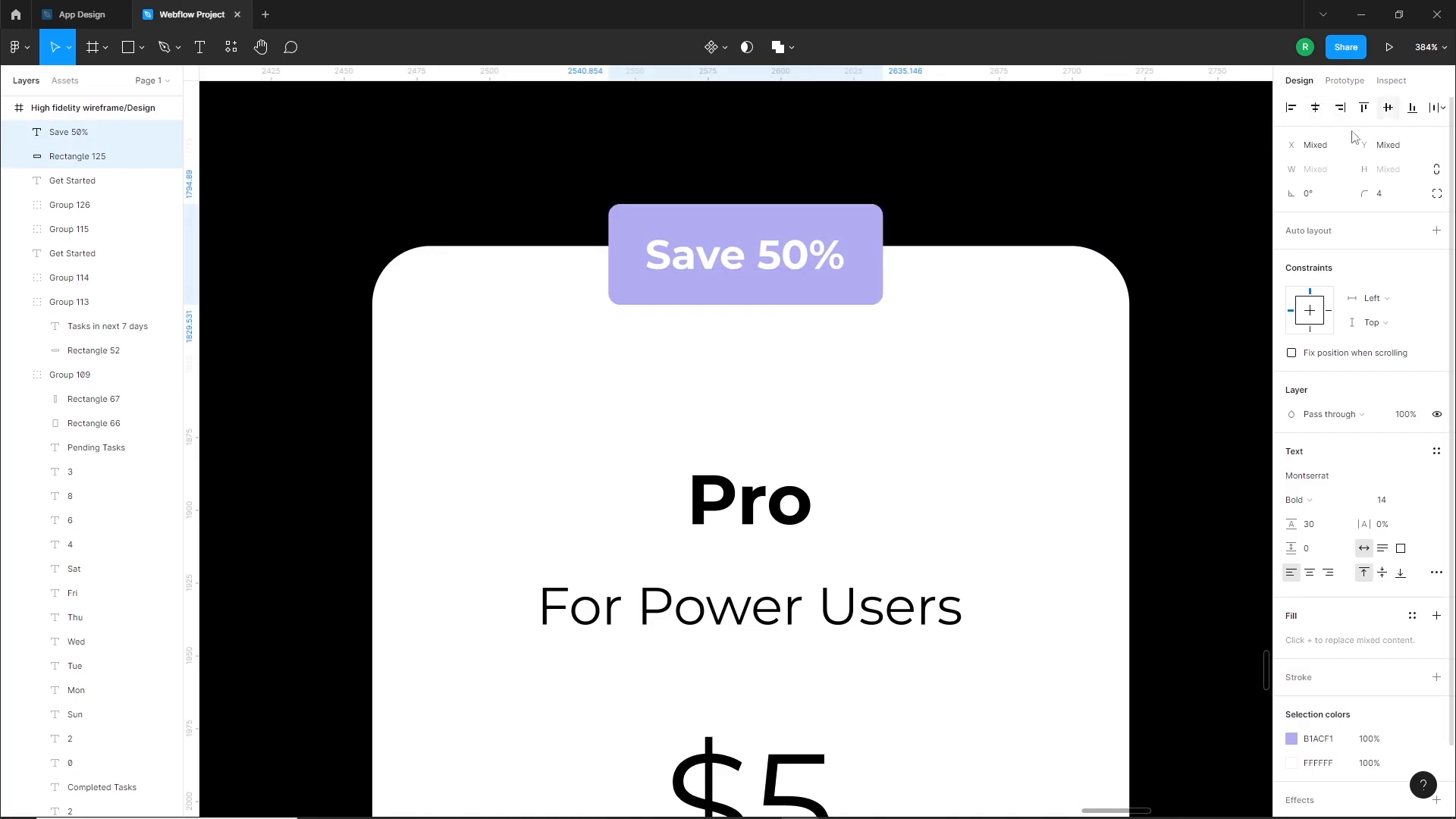
pyautogui.click(943, 250)
# Center the "Save 50%" badge and its text horizontally on the Pro card
pyautogui.scroll(-4, 891, 285)
pyautogui.keyDown('shift'); pyautogui.click(873, 279); pyautogui.keyUp('shift')
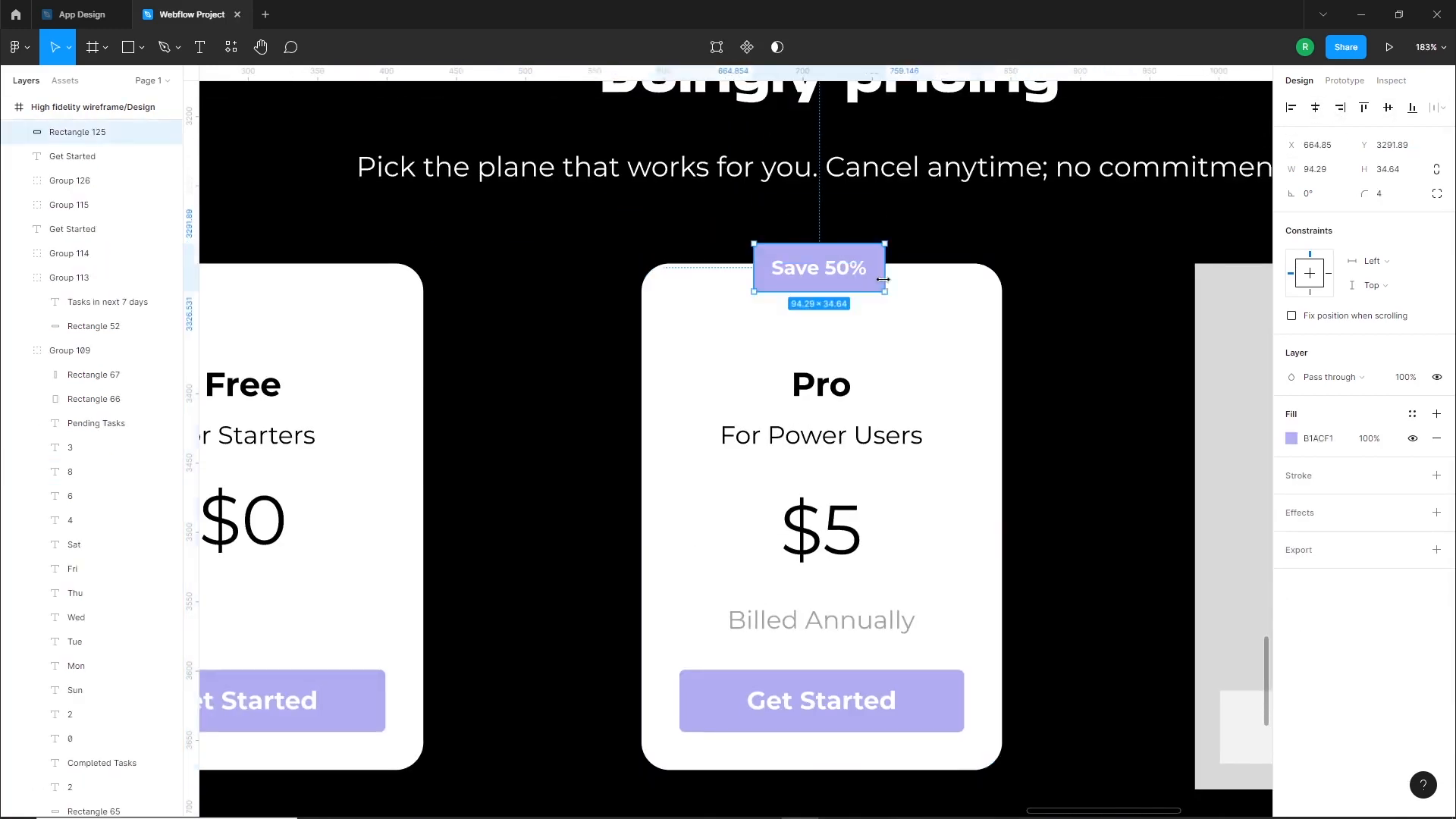
pyautogui.click(1319, 107)
pyautogui.click(1027, 240)
pyautogui.click(829, 270)
pyautogui.keyDown('shift'); pyautogui.click(940, 297); pyautogui.keyUp('shift')
pyautogui.click(1133, 231)
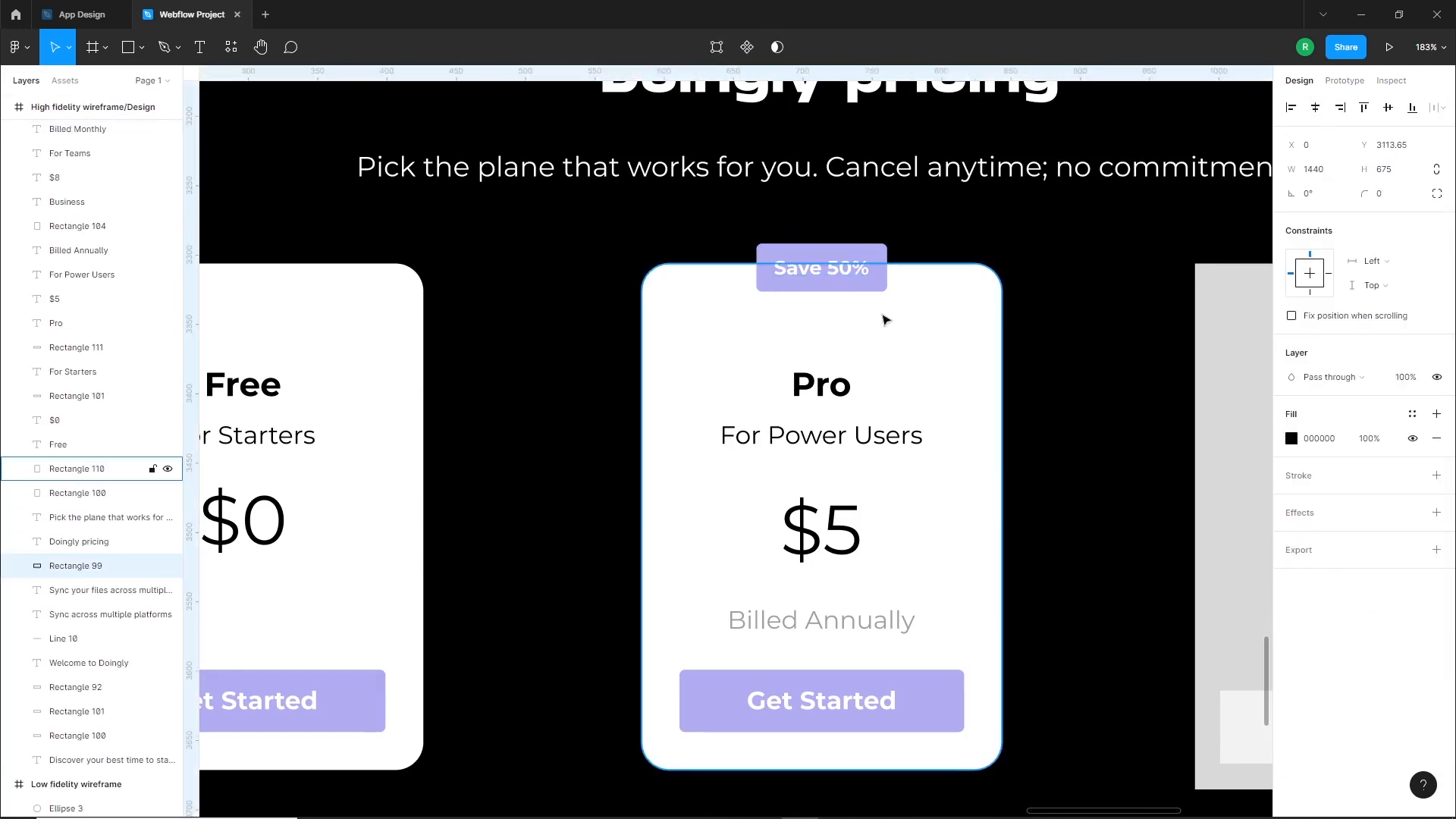
# Add an inside stroke of width 5 in purple B1ACF1 to the Pro card's white background
pyautogui.click(923, 309)
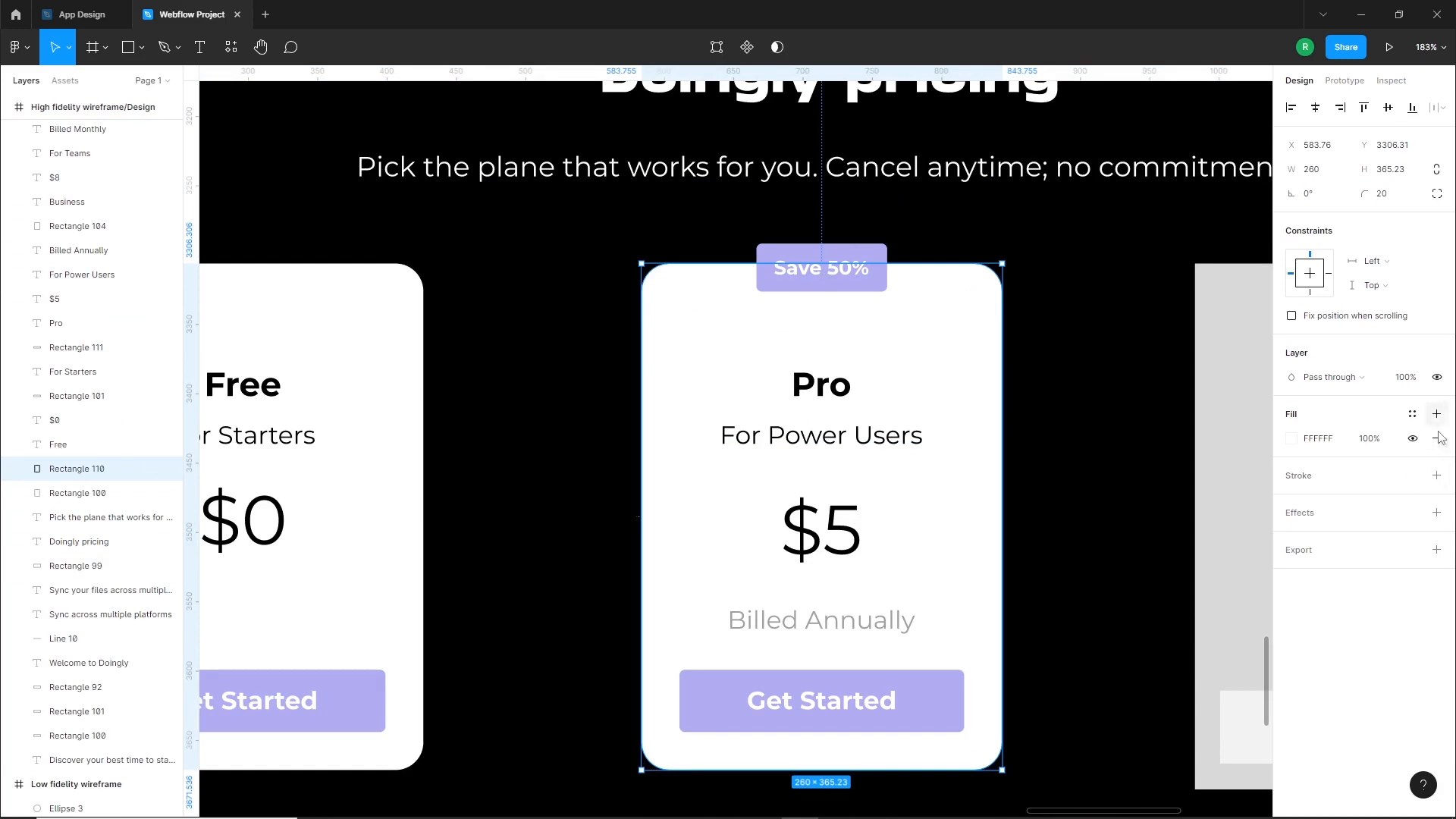
pyautogui.click(1436, 475)
pyautogui.press('Up')
pyautogui.press('Up')
pyautogui.press('Up')
pyautogui.click(1292, 500)
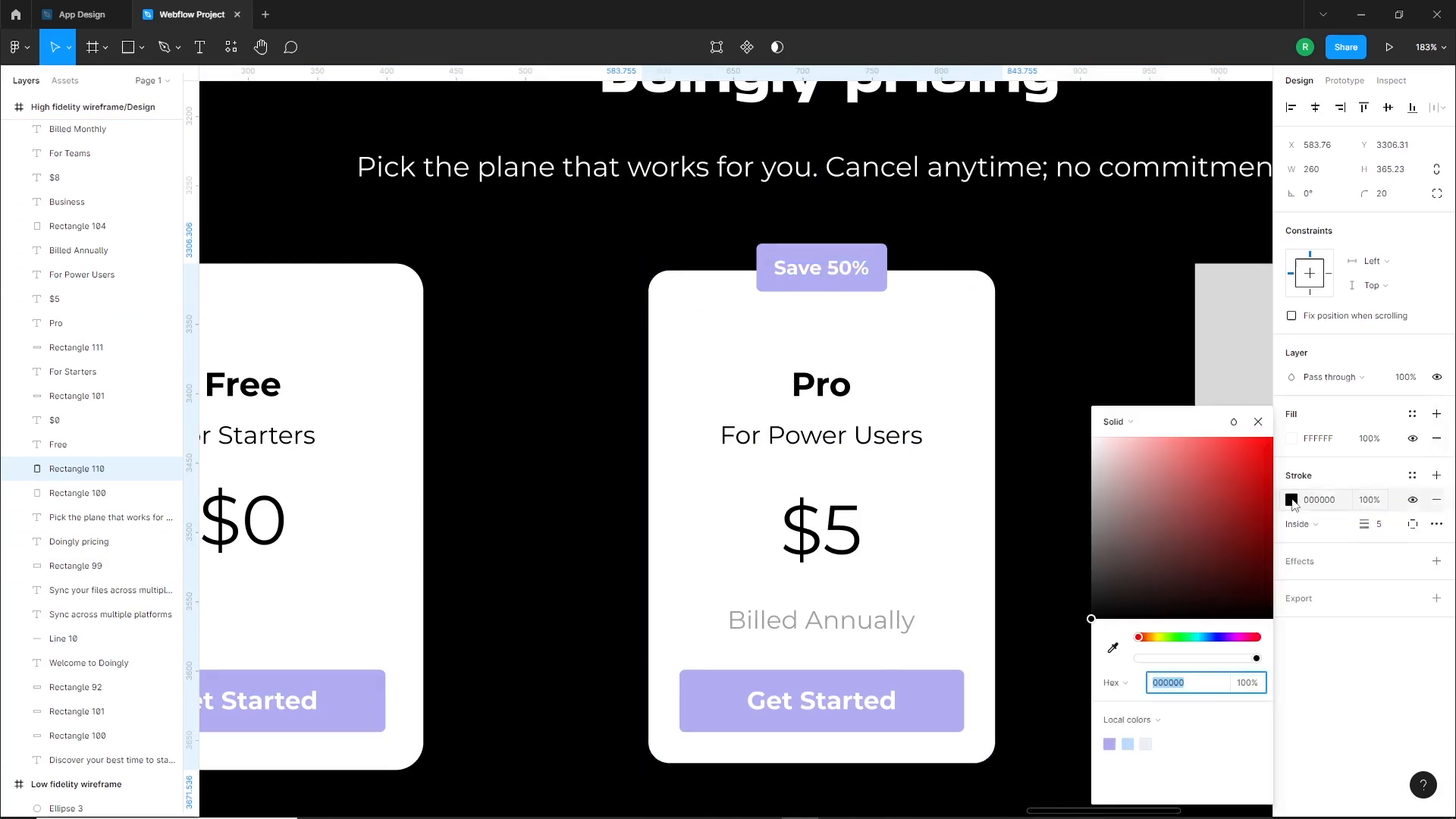
pyautogui.click(1111, 743)
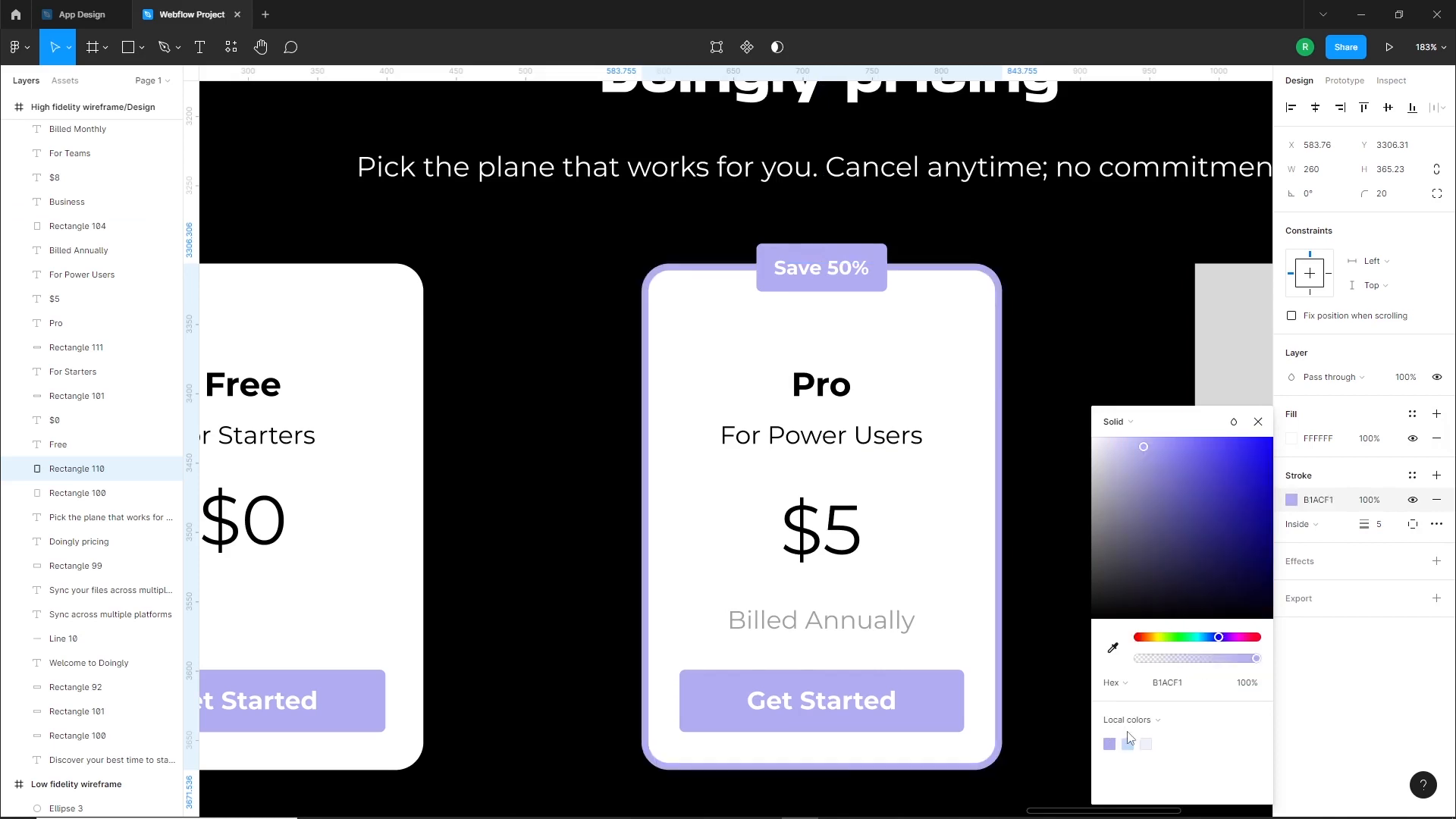
pyautogui.click(1075, 377)
# Delete the gray background rectangle and the light button rectangle of the Business card
pyautogui.scroll(-5, 823, 489)
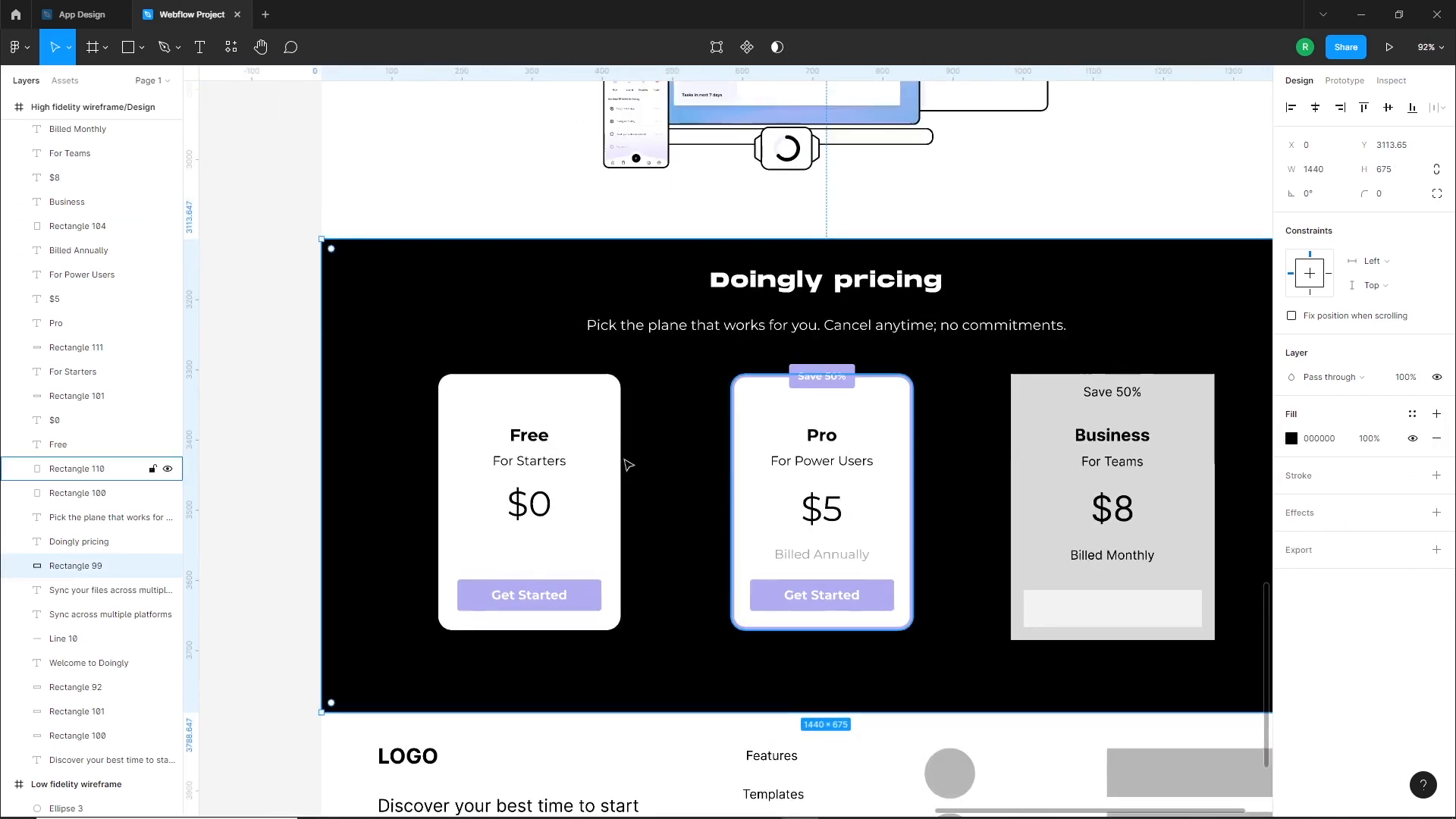
pyautogui.click(263, 470)
pyautogui.hscroll(5, 884, 475)
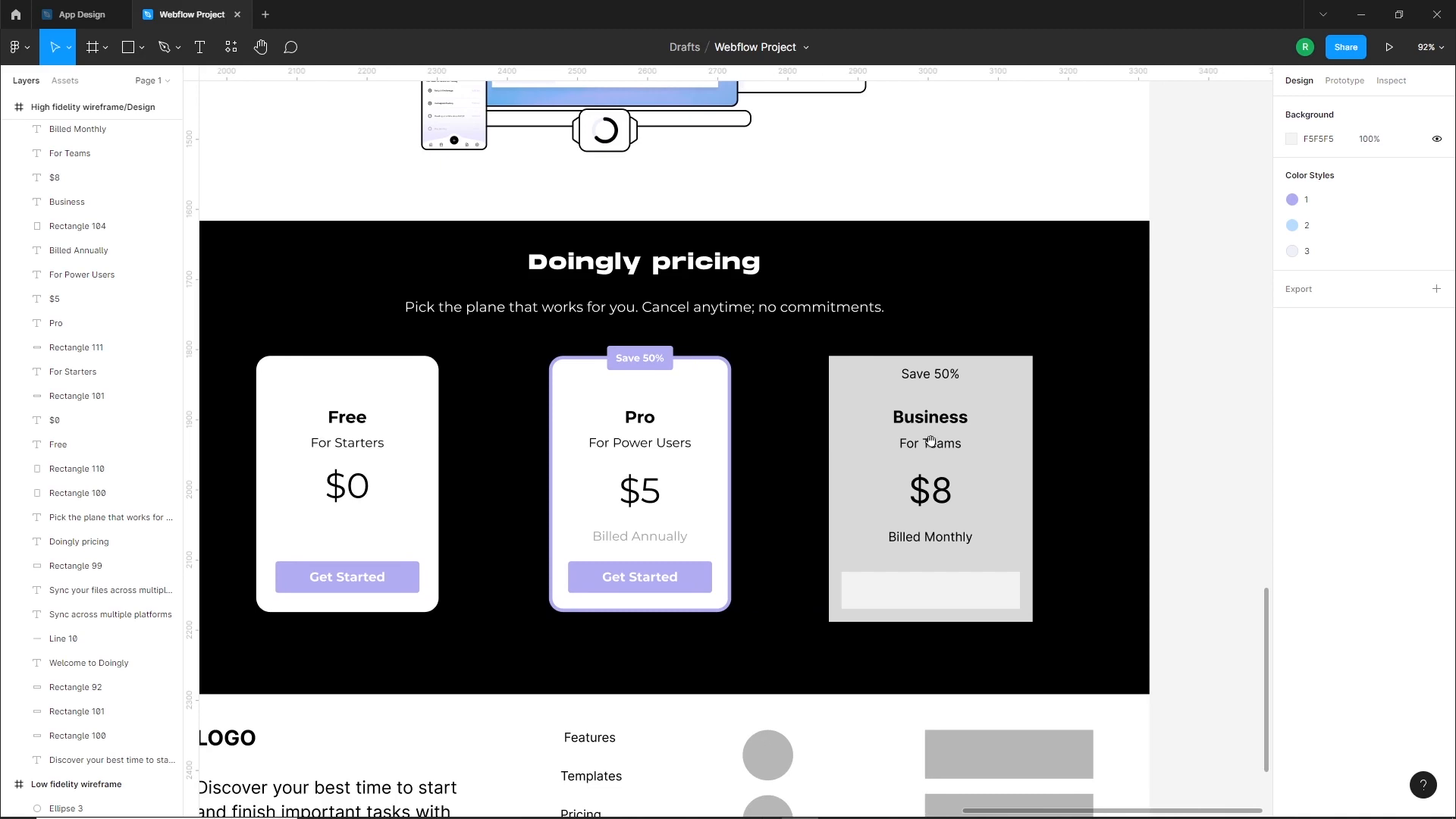
pyautogui.click(930, 440)
pyautogui.press('Delete')
pyautogui.click(961, 598)
pyautogui.press('Delete')
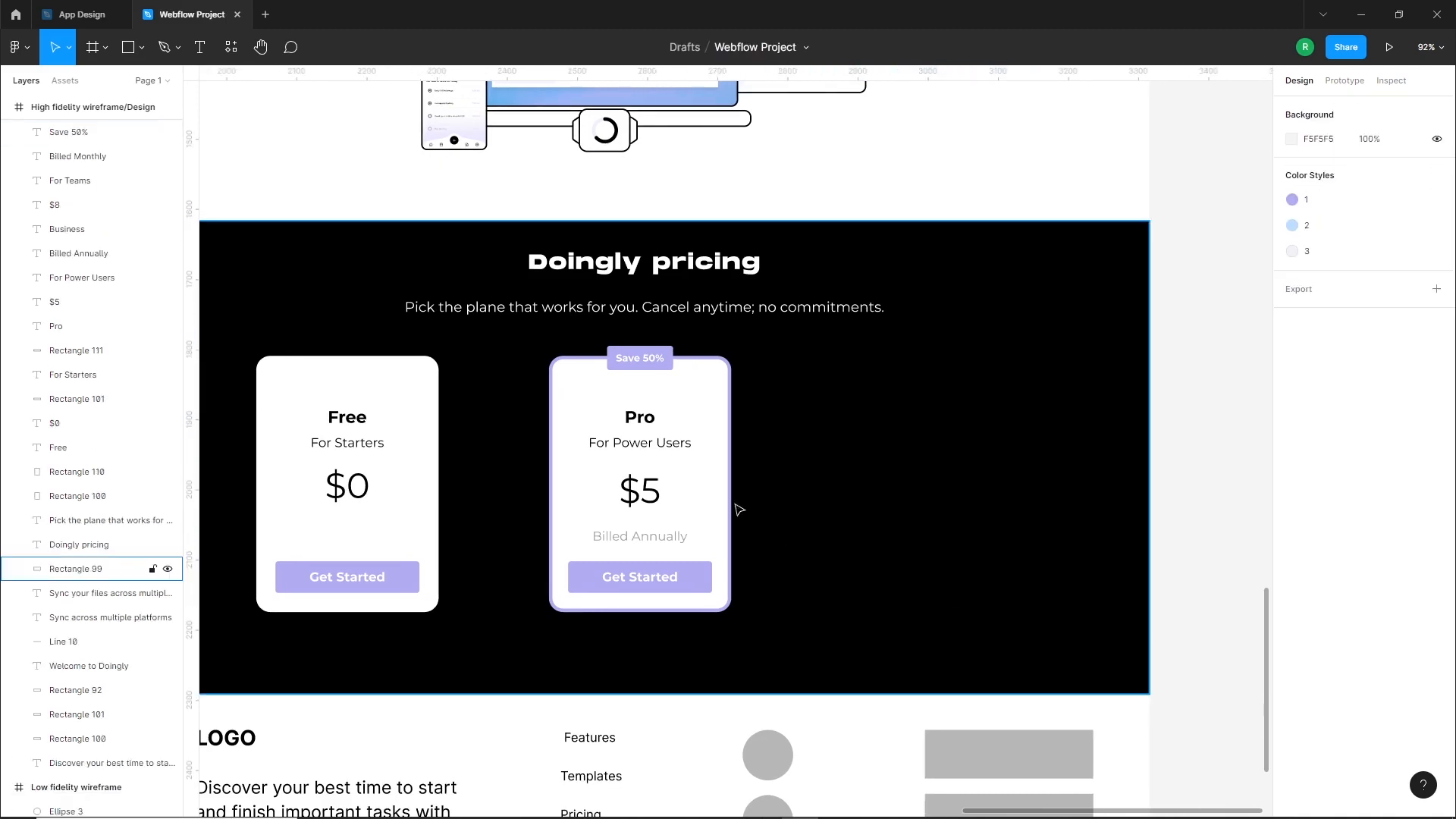
# Duplicate the Free card's white background and "Get Started" button into the Business card's place and remove its "Save 50%" text
pyautogui.click(722, 502)
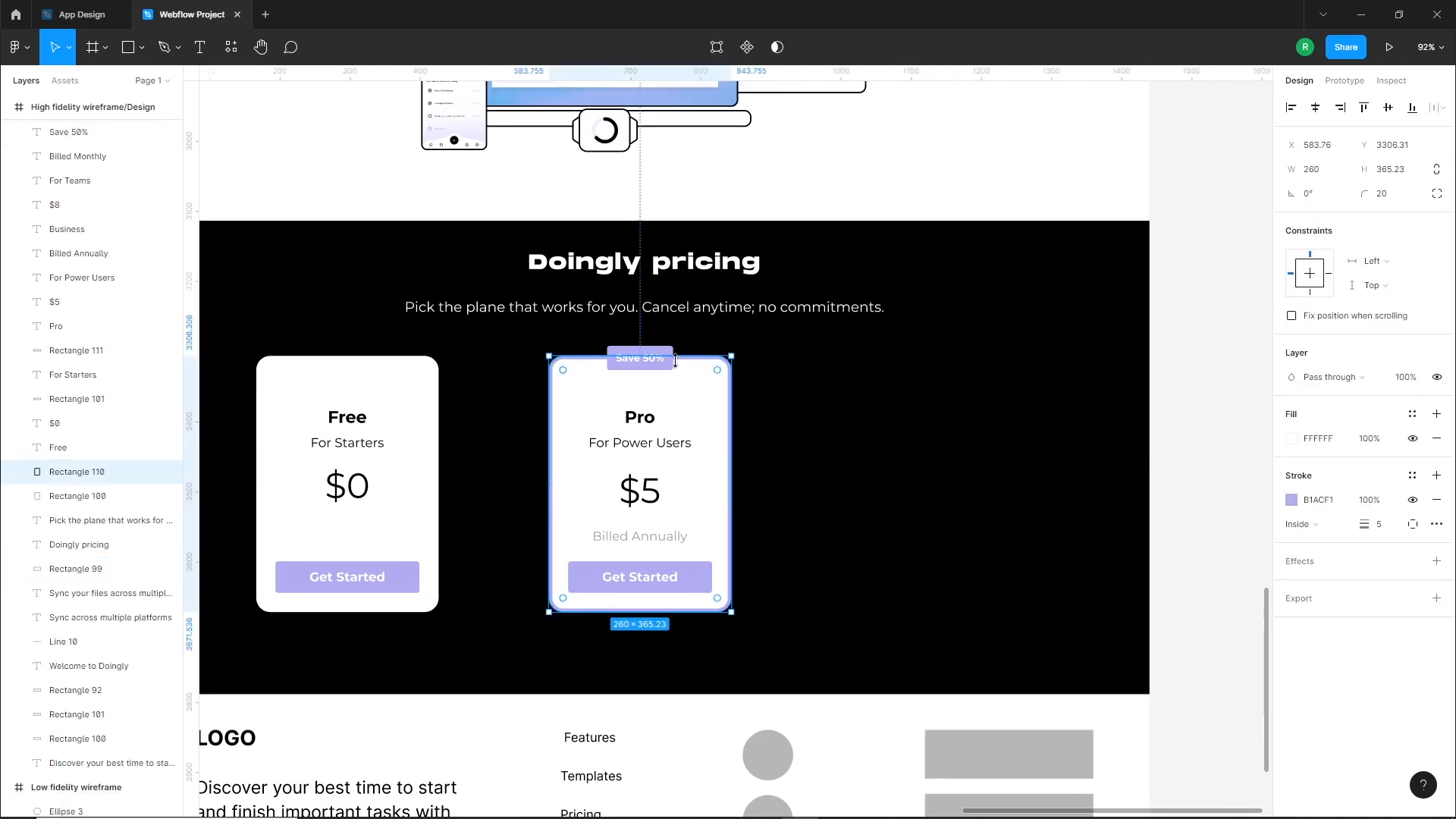
pyautogui.moveTo(425, 422); pyautogui.dragTo(1007, 425)
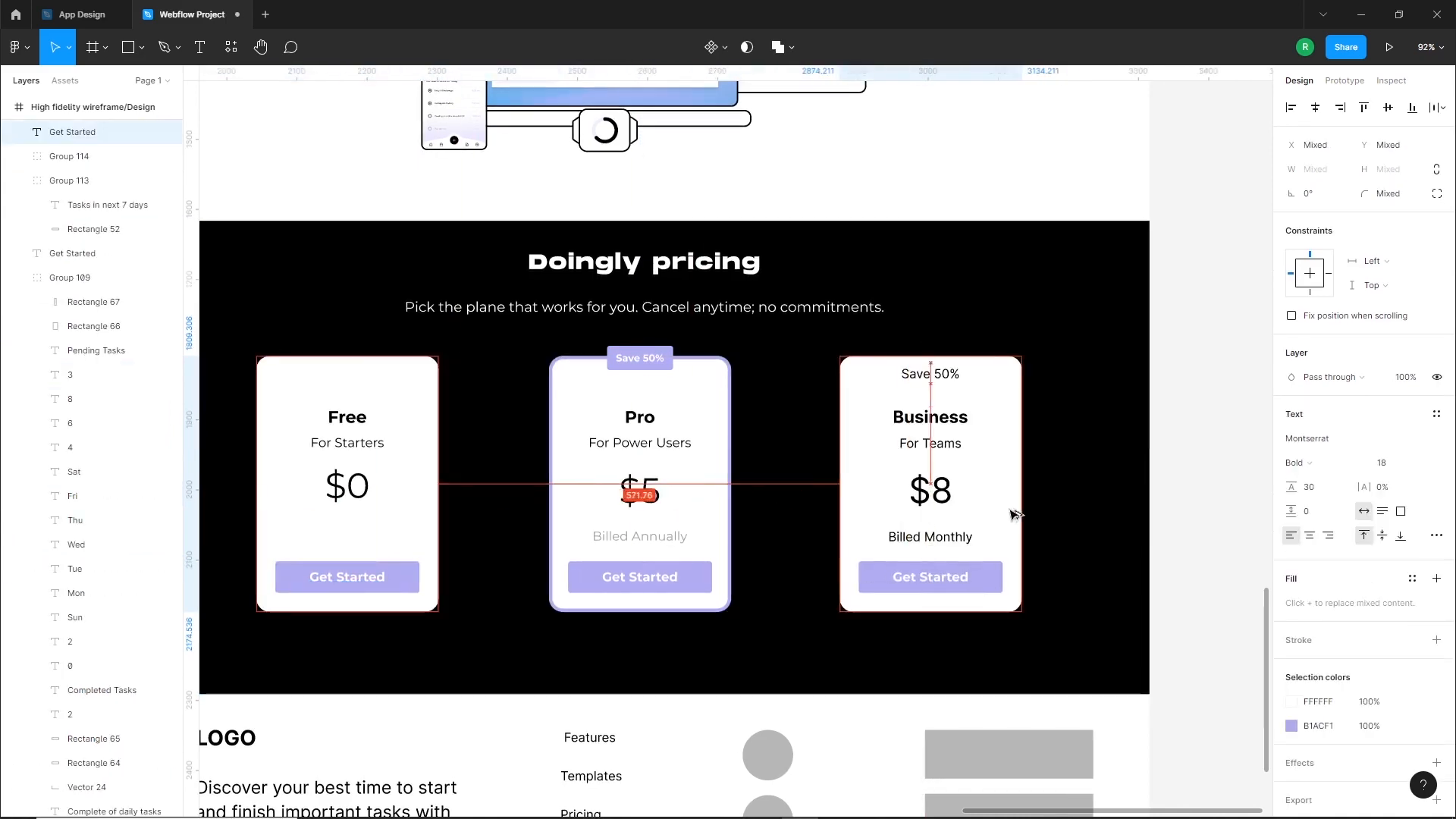
pyautogui.press('Escape')
# Set the Business card's title, subtitle, price and billing texts to Montserrat and center them horizontally on the card
pyautogui.click(931, 417)
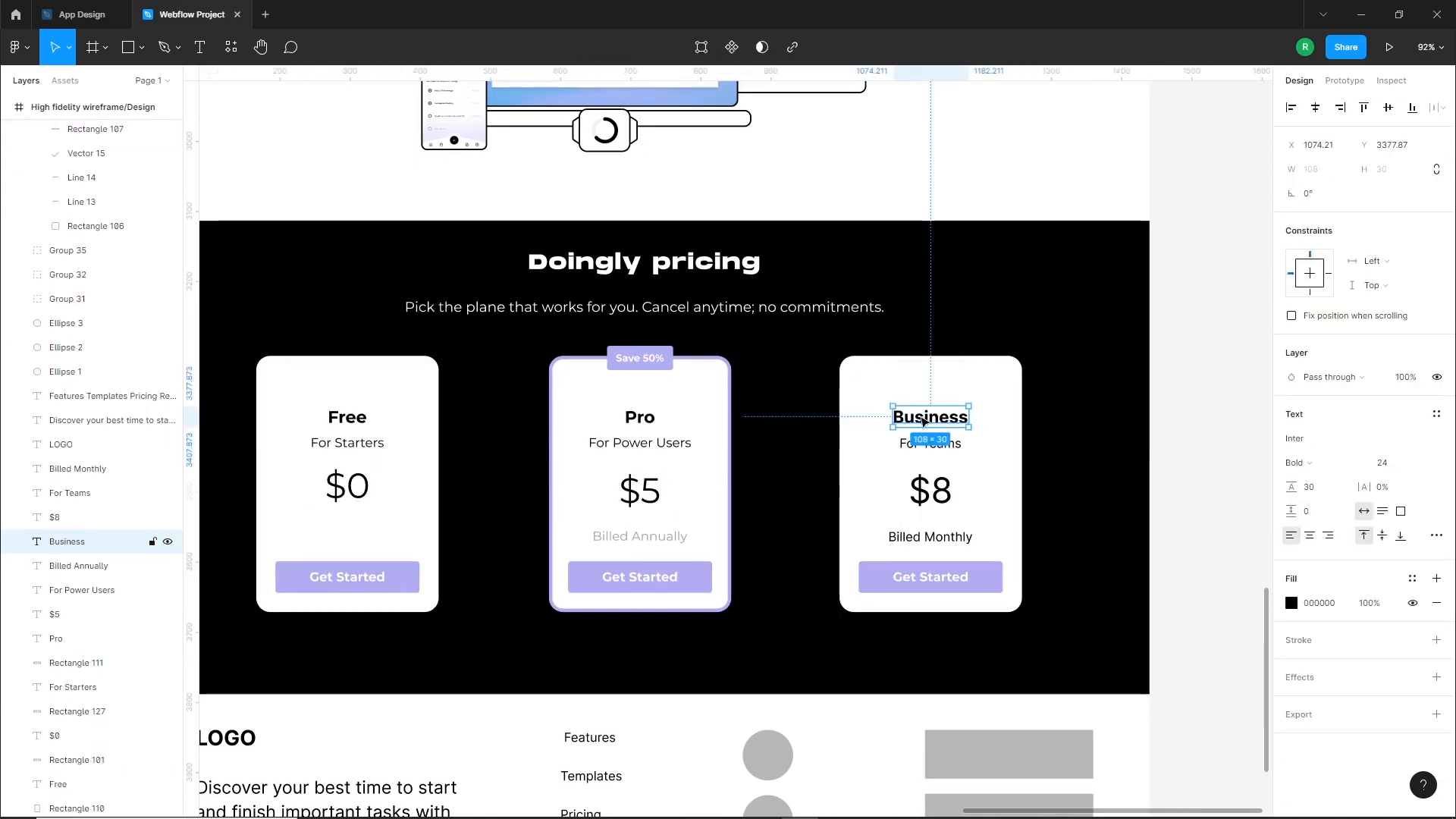
pyautogui.keyDown('shift'); pyautogui.click(931, 443); pyautogui.keyUp('shift')
pyautogui.keyDown('shift'); pyautogui.click(930, 489); pyautogui.keyUp('shift')
pyautogui.keyDown('shift'); pyautogui.click(939, 547); pyautogui.keyUp('shift')
pyautogui.click(1325, 438)
pyautogui.write('montse')
pyautogui.press('Return')
pyautogui.press('Escape')
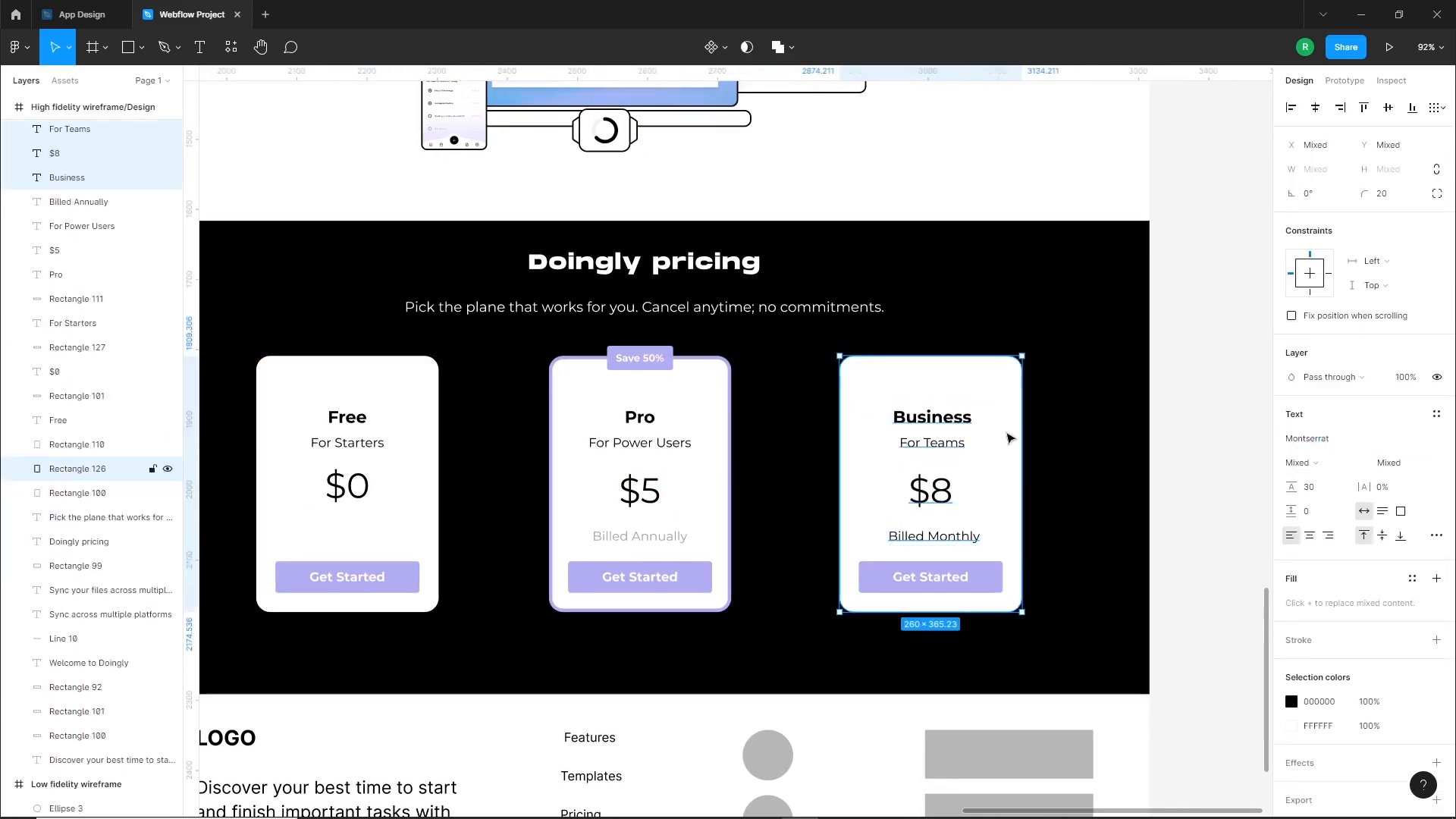
# Recolor "Billed Monthly" with the gray A0A0A0 sampled from the "Billed Annually" text
pyautogui.moveTo(975, 538); pyautogui.dragTo(971, 538)
pyautogui.scroll(10, 633, 539)
pyautogui.click(1292, 604)
pyautogui.click(1112, 647)
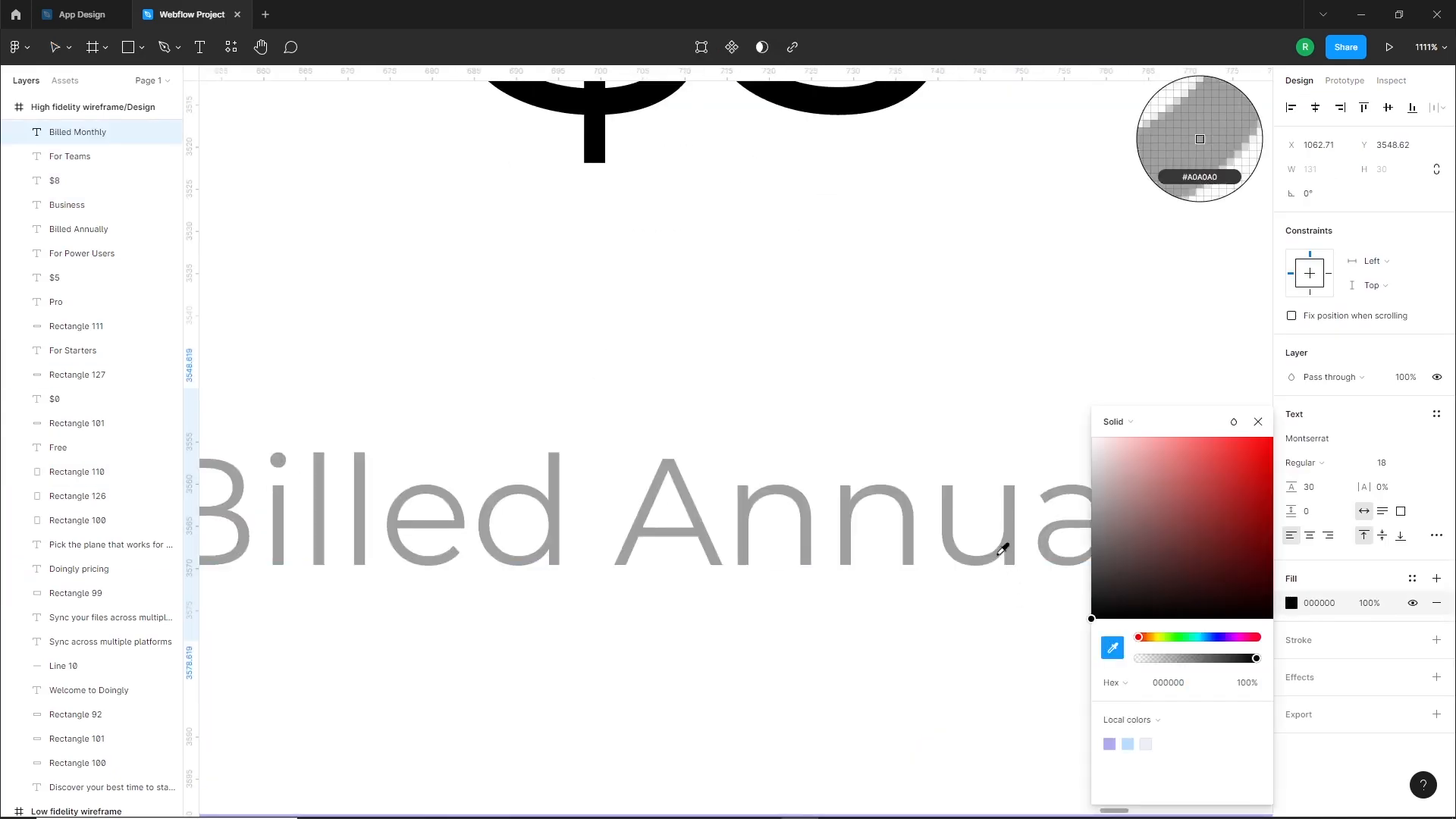
pyautogui.click(1007, 547)
pyautogui.scroll(-10, 844, 540)
pyautogui.click(966, 637)
# Move the titles and subtitles of the Free, Pro and Business cards up together by one large nudge
pyautogui.scroll(5, 978, 565)
pyautogui.scroll(-1, 840, 387)
pyautogui.moveTo(842, 375); pyautogui.dragTo(977, 447)
pyautogui.click(983, 422)
pyautogui.keyDown('shift'); pyautogui.click(980, 394); pyautogui.keyUp('shift')
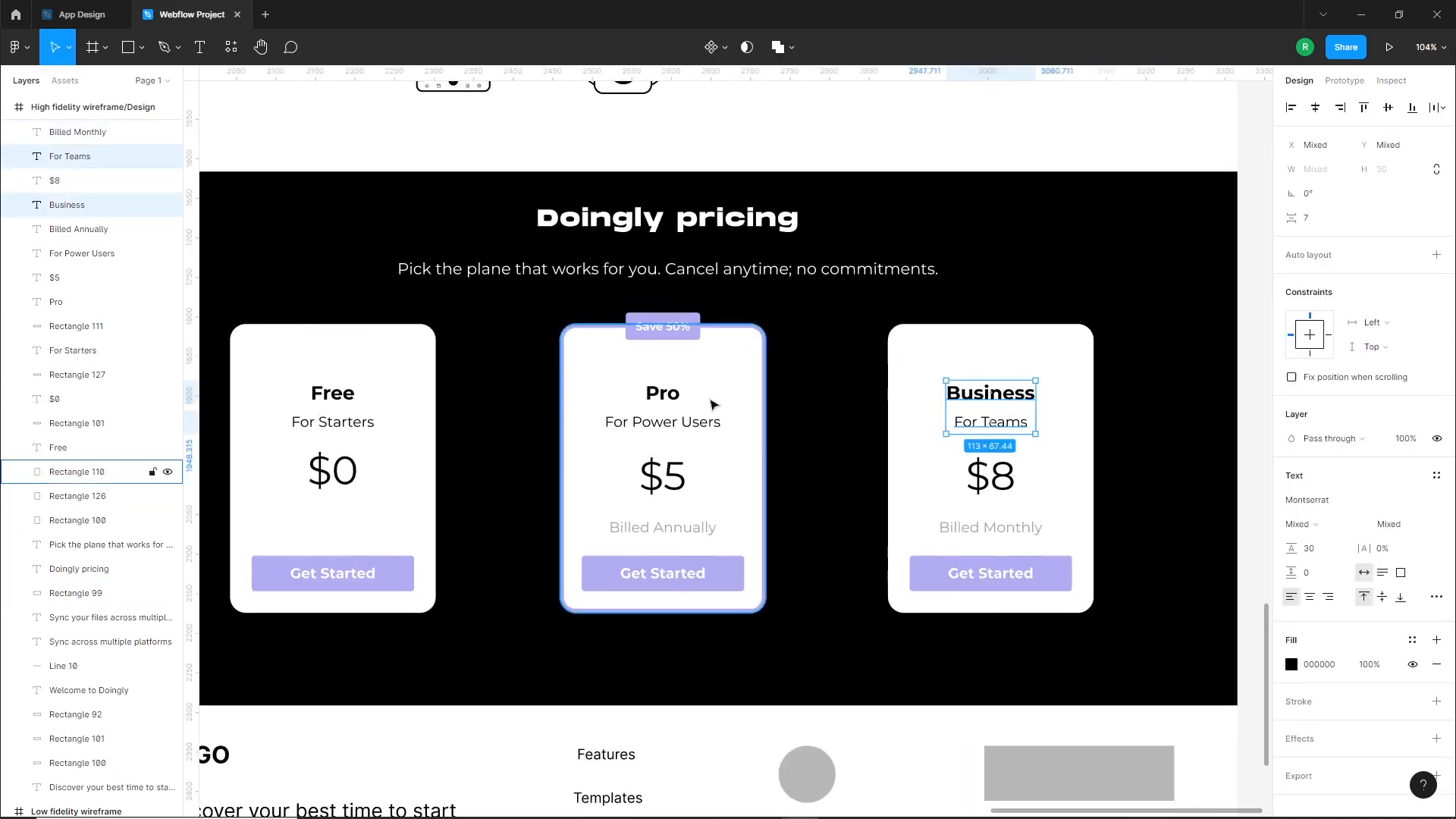
pyautogui.keyDown('shift'); pyautogui.click(667, 395); pyautogui.keyUp('shift')
pyautogui.keyDown('shift'); pyautogui.click(658, 422); pyautogui.keyUp('shift')
pyautogui.keyDown('shift'); pyautogui.click(349, 420); pyautogui.keyUp('shift')
pyautogui.keyDown('shift'); pyautogui.click(343, 396); pyautogui.keyUp('shift')
pyautogui.hotkey('shift', 'Up')
# Move the "$0", "$5" and "$8" prices up together by one large nudge
pyautogui.click(332, 471)
pyautogui.keyDown('shift'); pyautogui.click(662, 476); pyautogui.keyUp('shift')
pyautogui.keyDown('shift'); pyautogui.click(978, 476); pyautogui.keyUp('shift')
pyautogui.hotkey('shift', 'Up')
pyautogui.scroll(-3, 962, 486)
pyautogui.click(1122, 569)
# Group the elements of the Business, Pro and Free cards into one separate group per card
pyautogui.moveTo(1027, 602); pyautogui.dragTo(1053, 565)
pyautogui.moveTo(1061, 568); pyautogui.dragTo(884, 402)
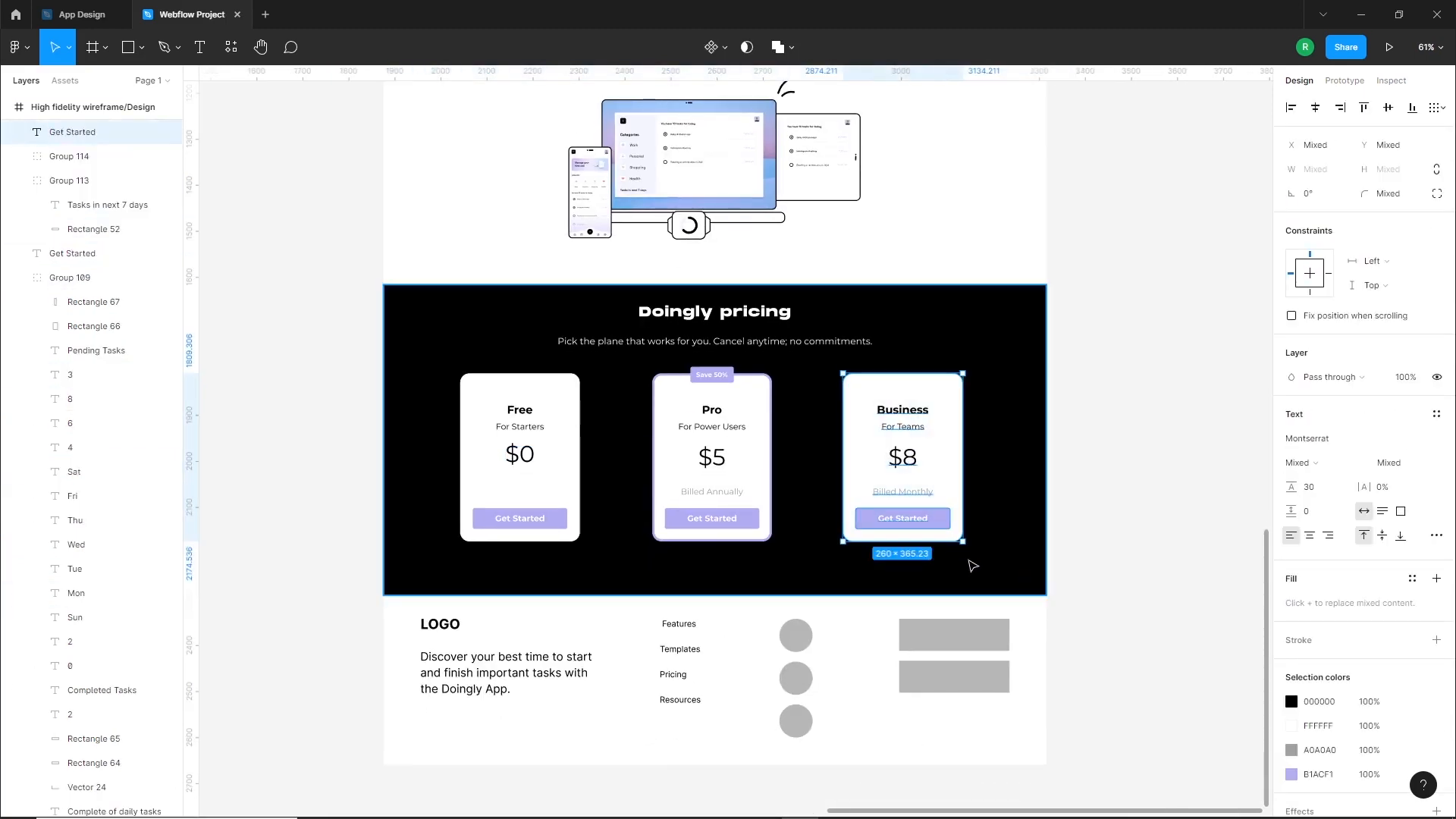
pyautogui.hotkey('ctrl', 'g')
pyautogui.moveTo(759, 613); pyautogui.dragTo(640, 360)
pyautogui.moveTo(581, 616); pyautogui.dragTo(454, 379)
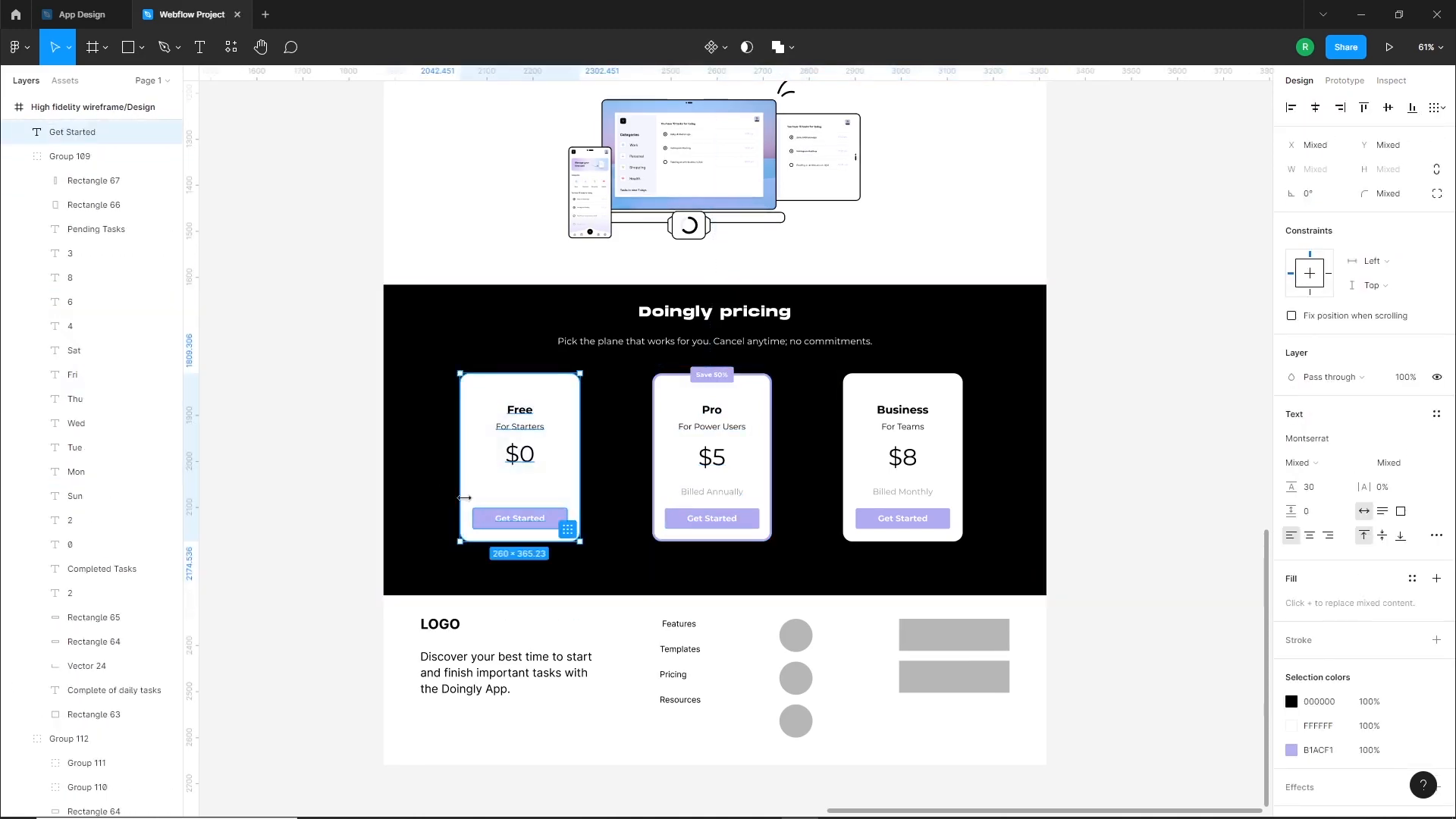
pyautogui.hotkey('ctrl', 'g')
# Distribute the three pricing card groups with equal horizontal spacing
pyautogui.keyDown('shift'); pyautogui.click(709, 475); pyautogui.keyUp('shift')
pyautogui.keyDown('shift'); pyautogui.click(902, 409); pyautogui.keyUp('shift')
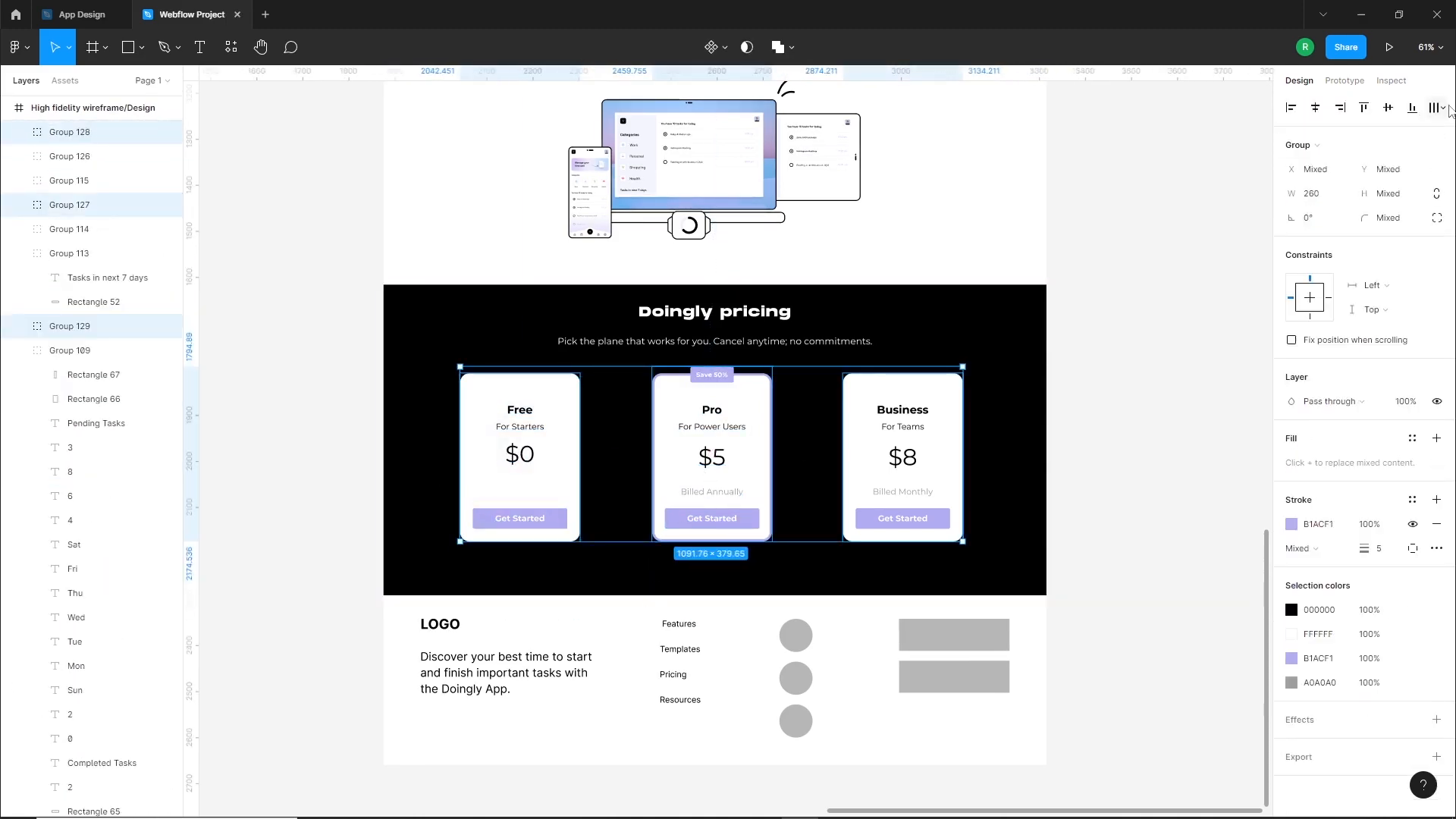
pyautogui.click(1443, 107)
pyautogui.click(1290, 175)
pyautogui.click(1168, 371)
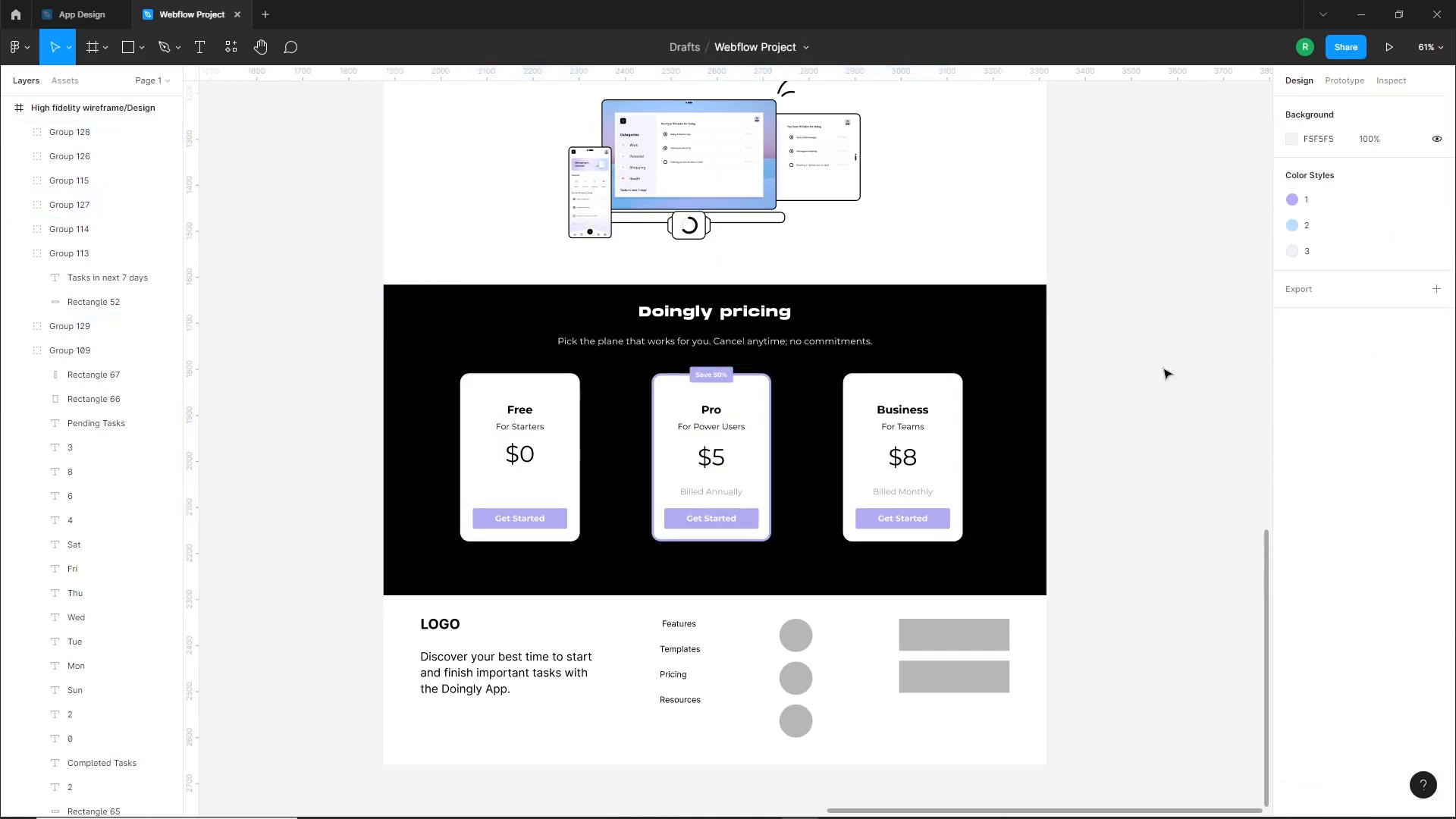
# Copy the hand-drawn accent lines from the hero section to the upper-right corner of the Business pricing card
pyautogui.scroll(5, 1062, 379)
pyautogui.scroll(2, 1034, 498)
pyautogui.scroll(5, 946, 680)
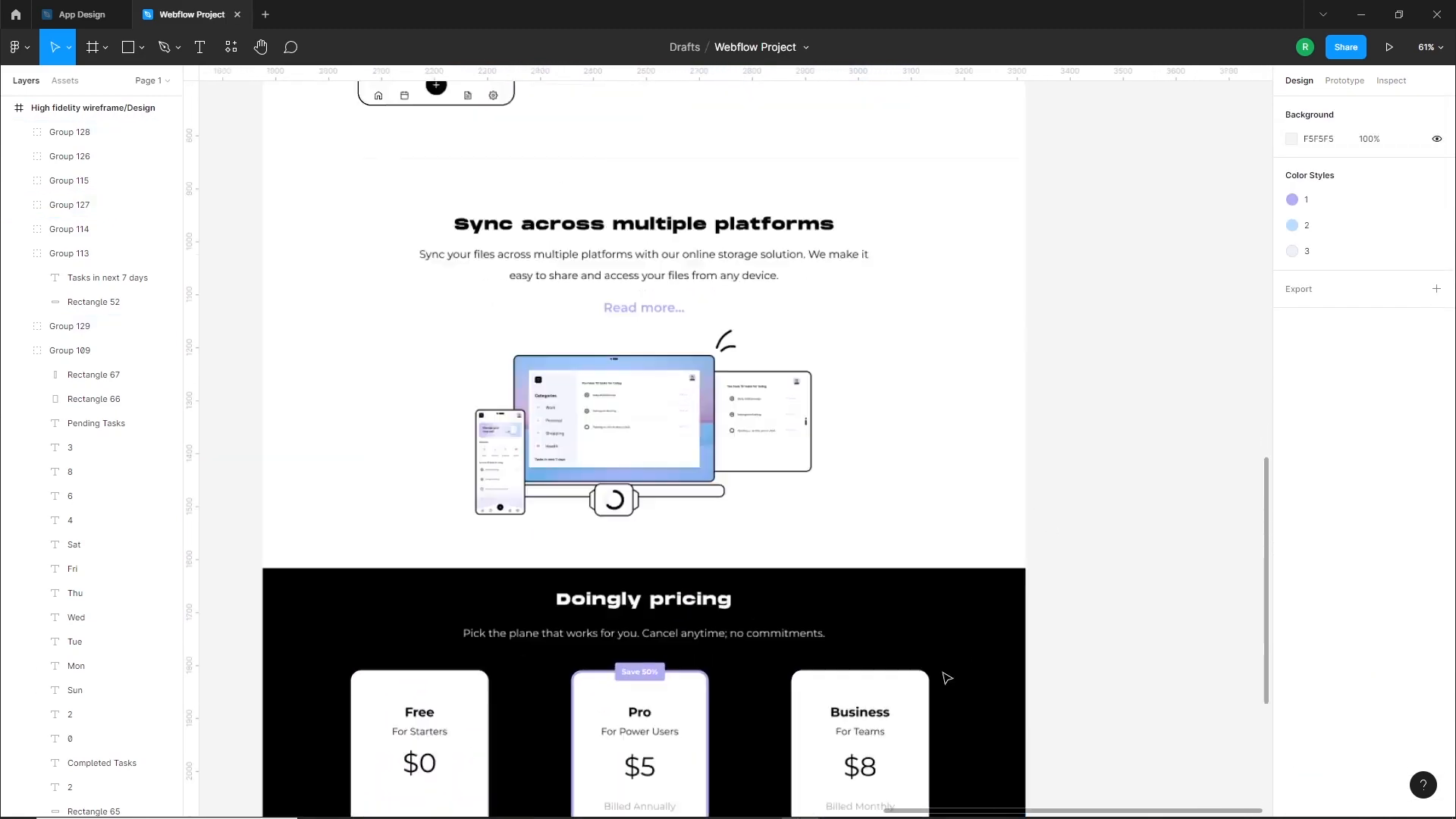
pyautogui.scroll(-5, 948, 662)
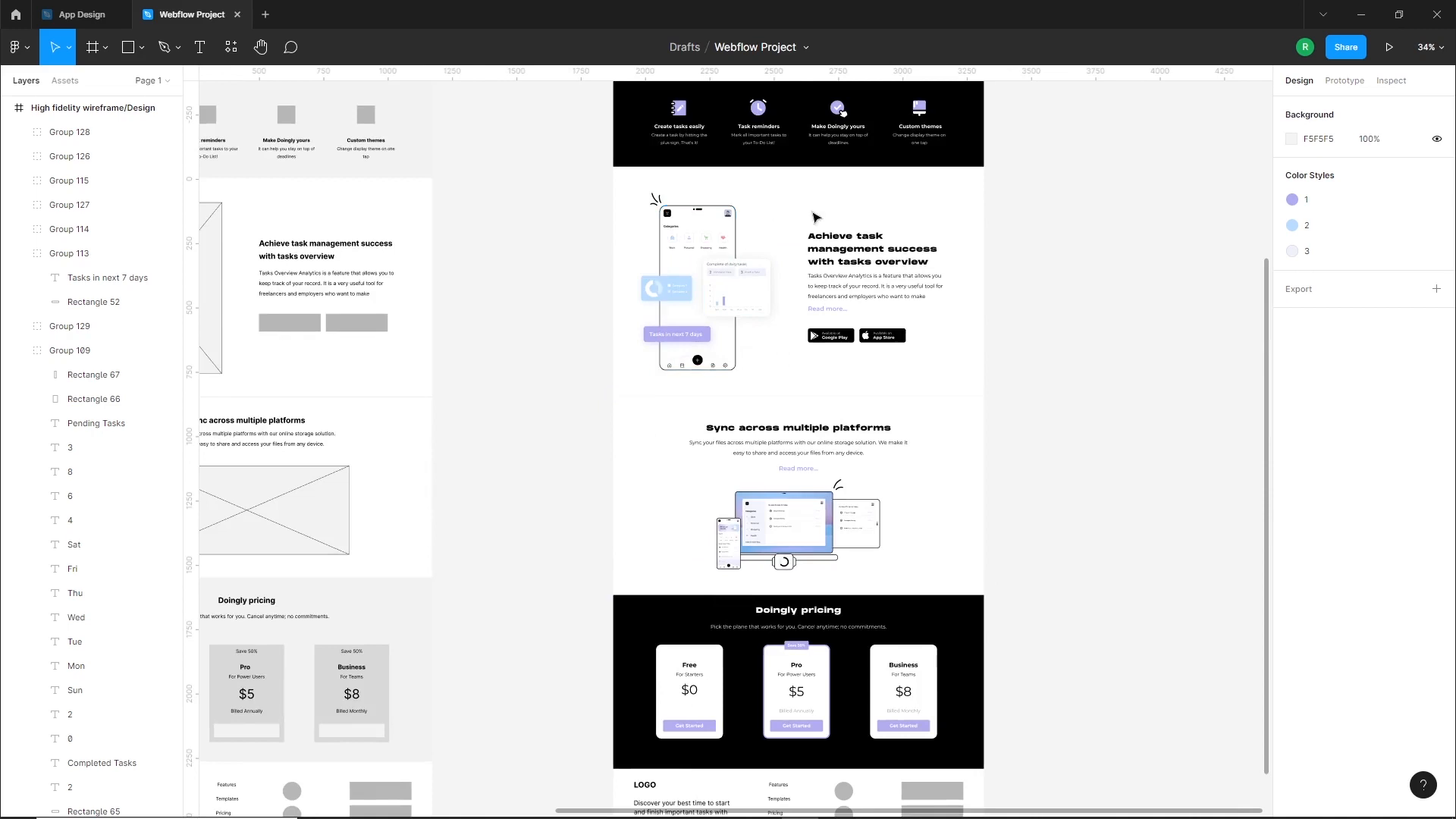
pyautogui.scroll(4, 955, 455)
pyautogui.moveTo(958, 244)
pyautogui.mouseDown()
pyautogui.moveTo(993, 445)
pyautogui.moveTo(1013, 766)
pyautogui.mouseUp()
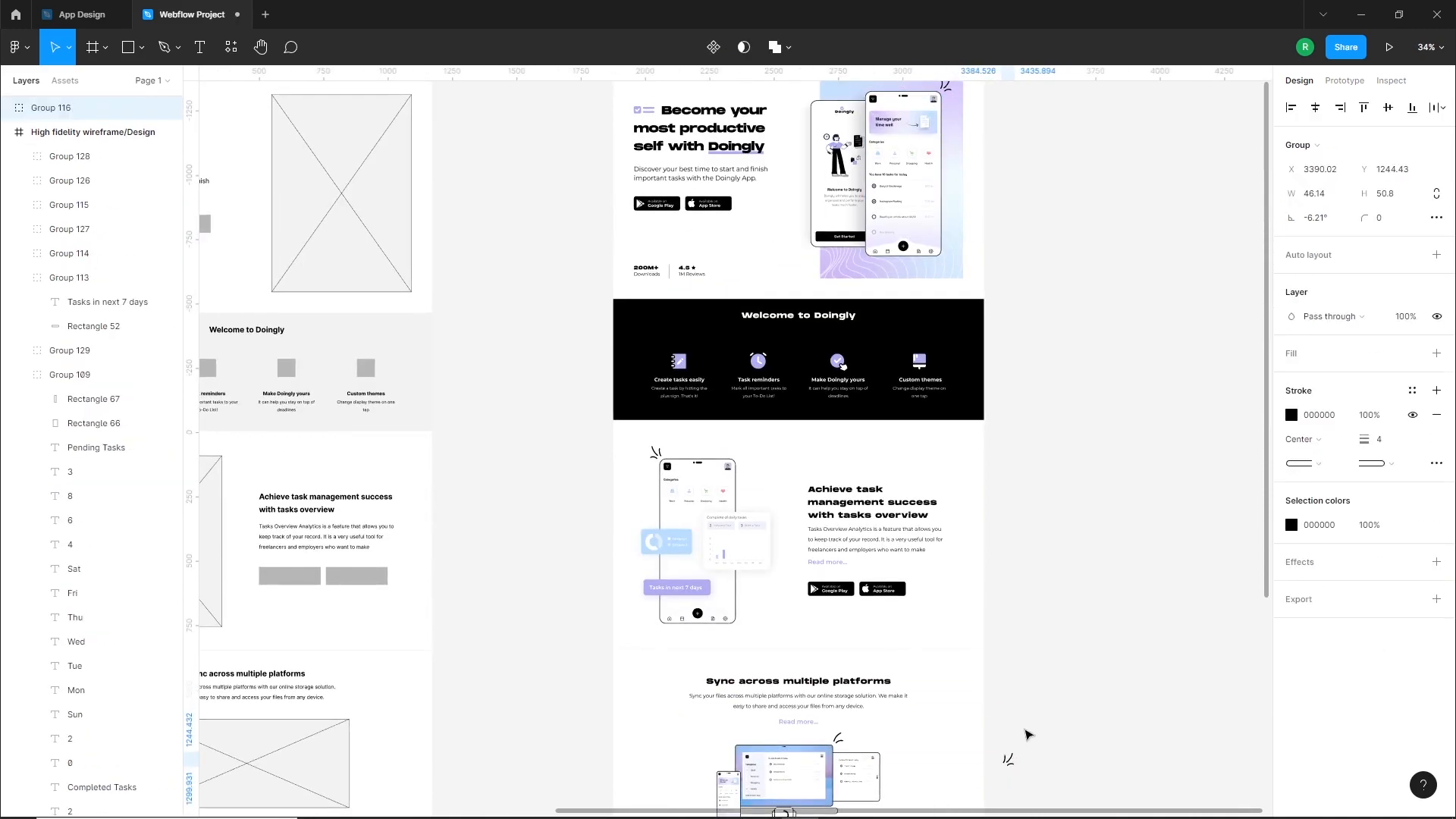
pyautogui.scroll(-5, 1028, 721)
pyautogui.click(1078, 606)
pyautogui.moveTo(1013, 349); pyautogui.dragTo(949, 472)
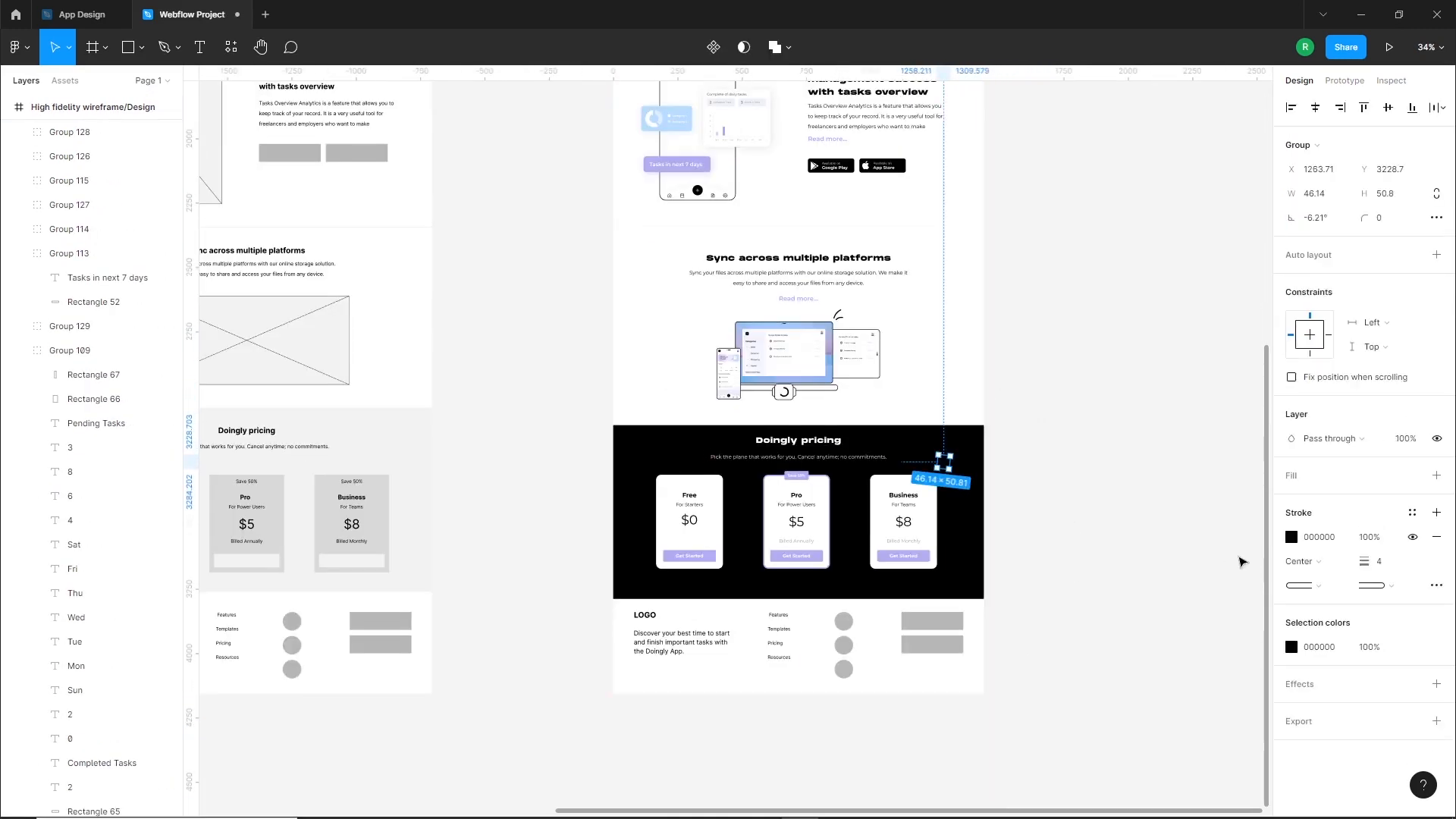
# Change the stroke colour of the copied accent lines to white (FFFFFF)
pyautogui.click(1291, 538)
pyautogui.click(1206, 497)
pyautogui.click(1020, 362)
# Delete the short, lowest curved stroke from the accent lines above the Business card
pyautogui.scroll(10, 977, 485)
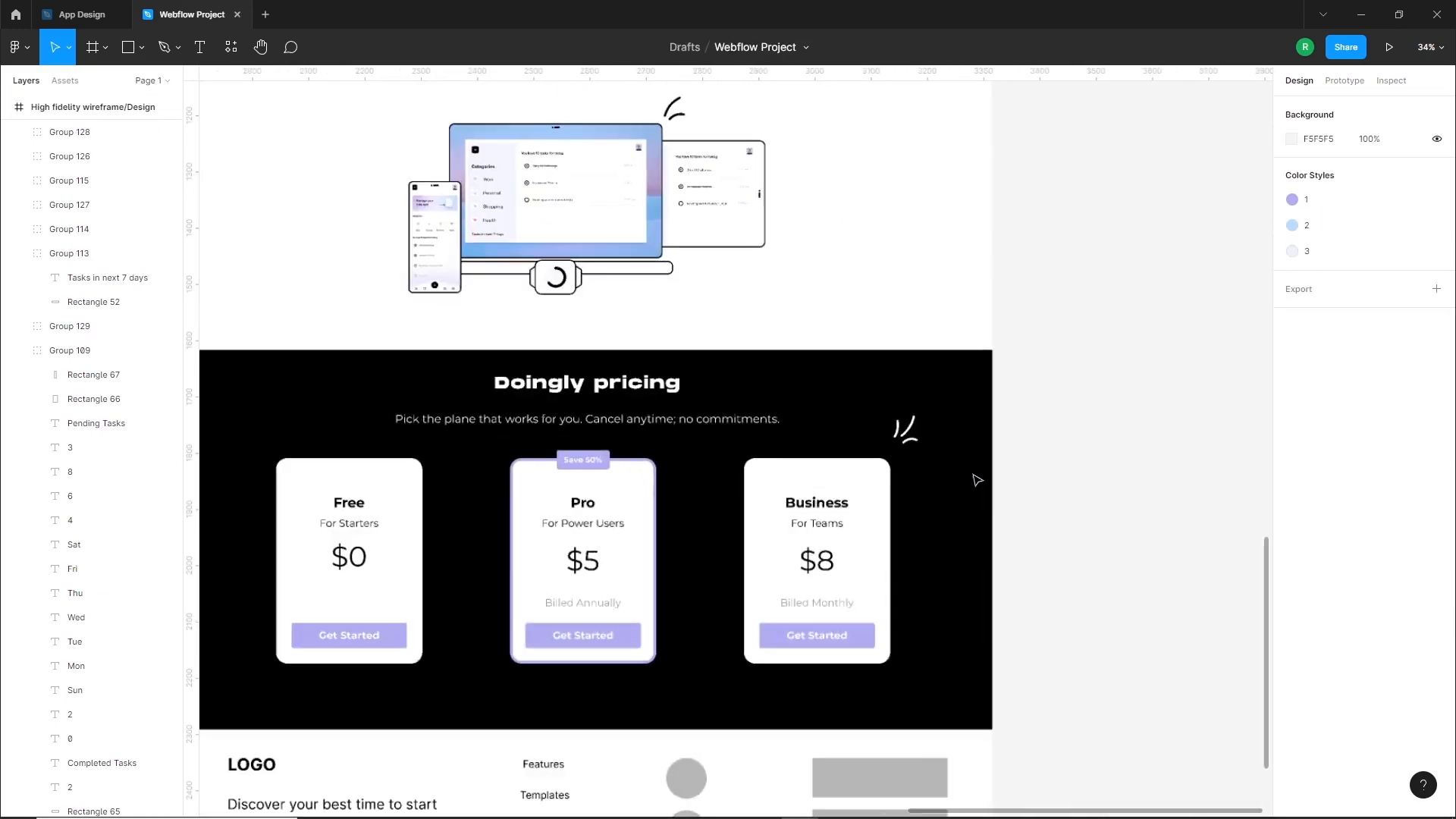
pyautogui.moveTo(793, 401); pyautogui.dragTo(786, 466)
pyautogui.doubleClick(785, 463)
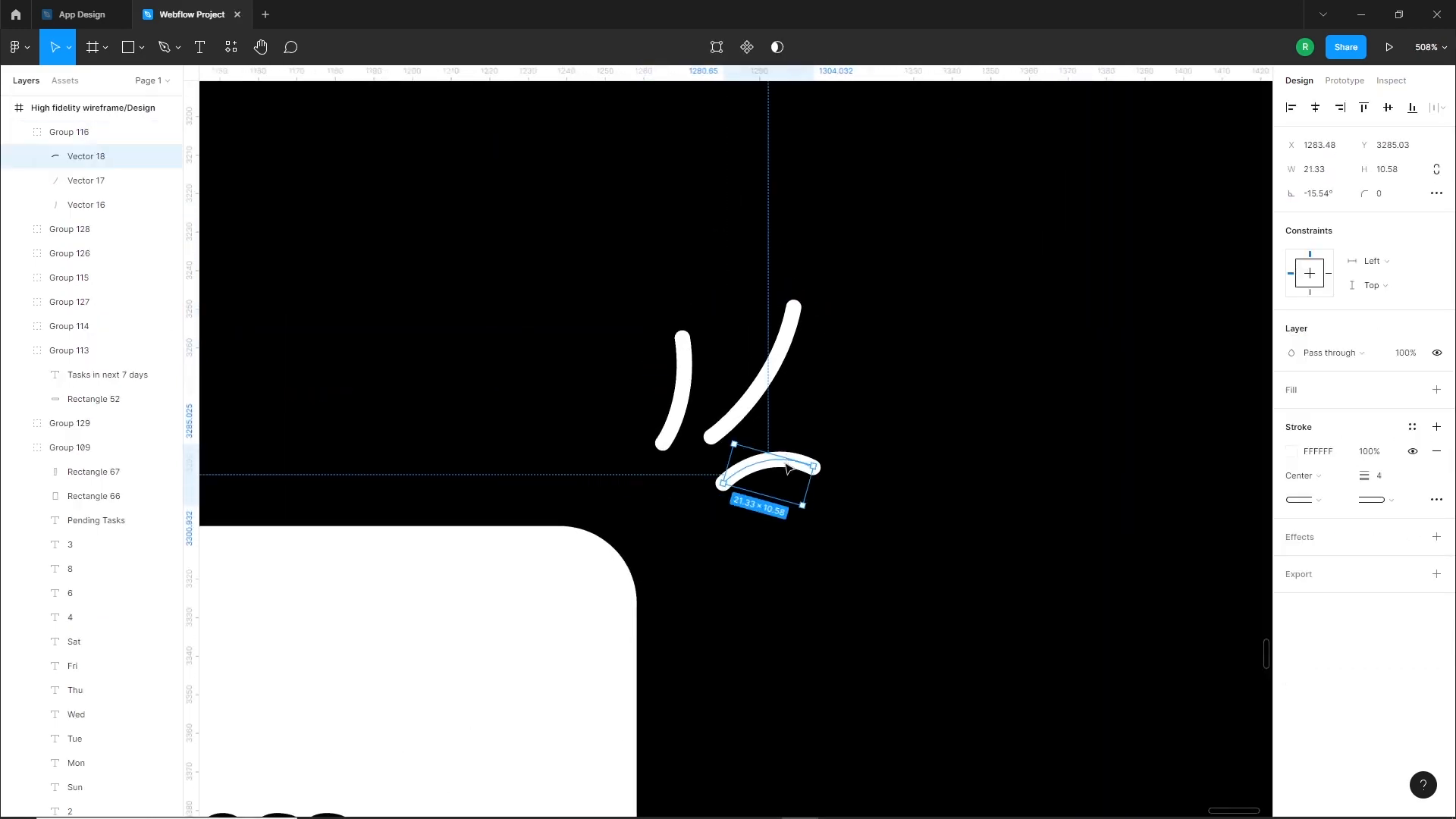
pyautogui.press('Delete')
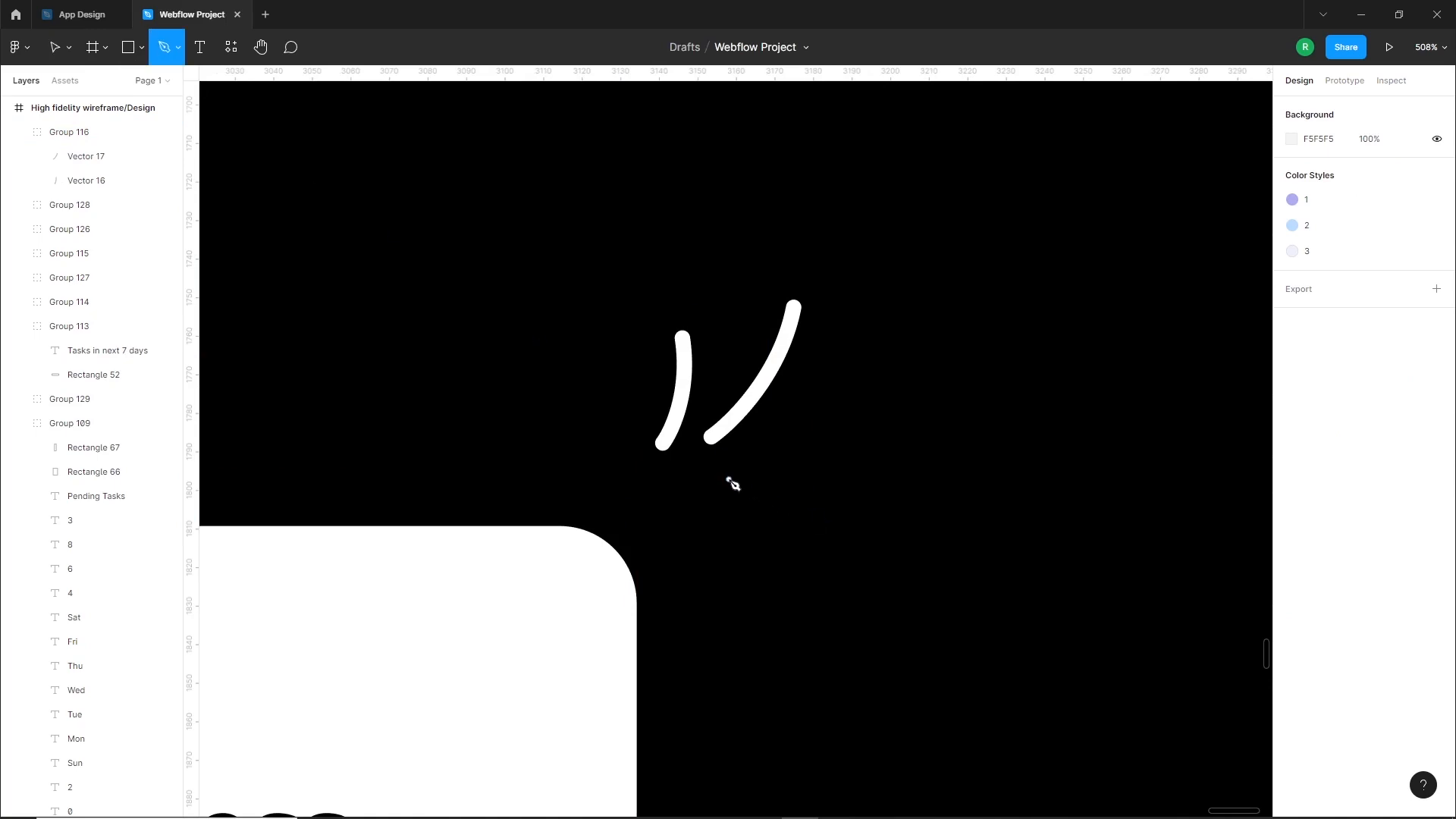
# Draw a short straight line about 10 by 5 px below the remaining accent strokes and give it a white stroke
pyautogui.click(724, 484)
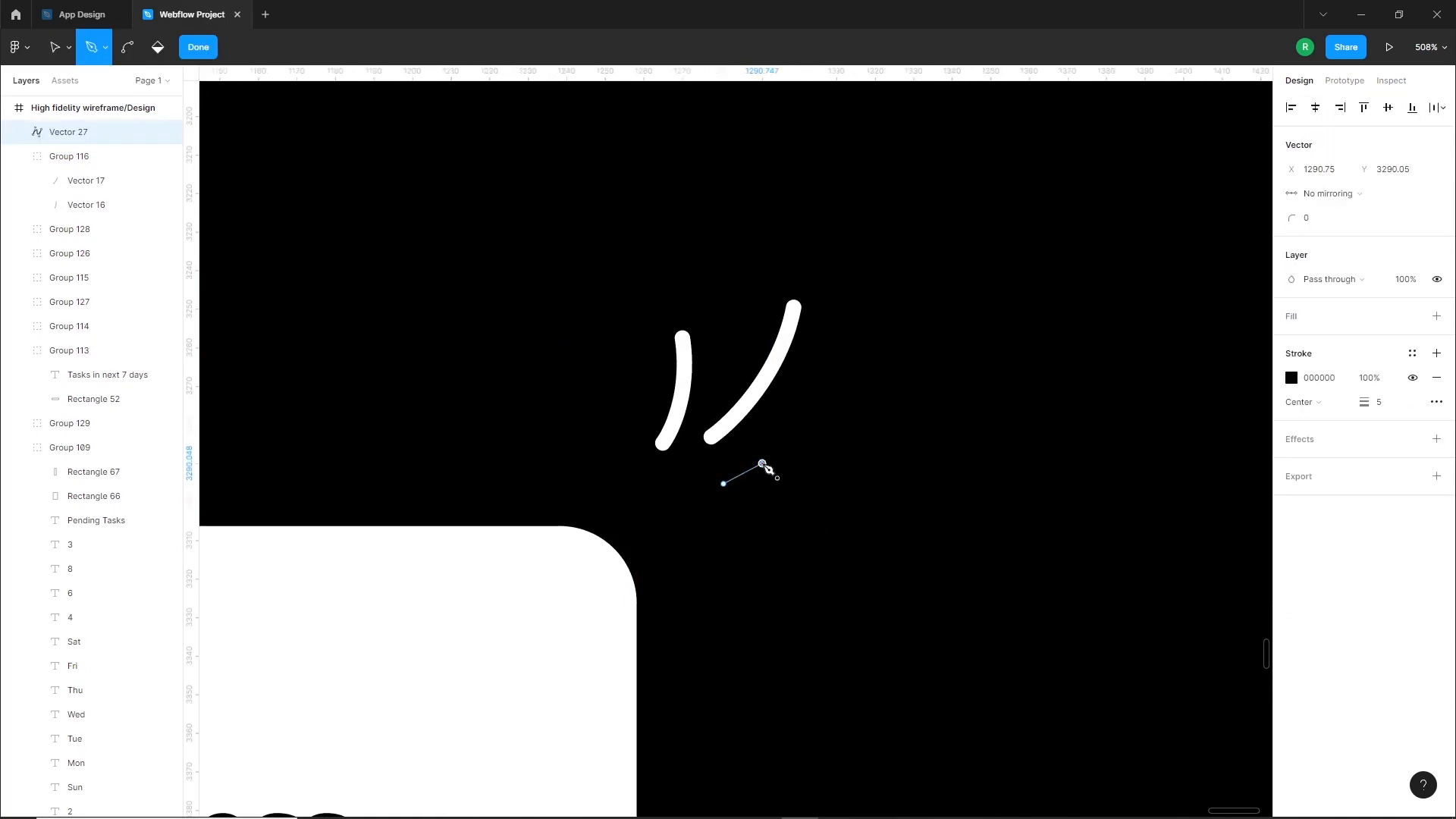
pyautogui.press('Escape')
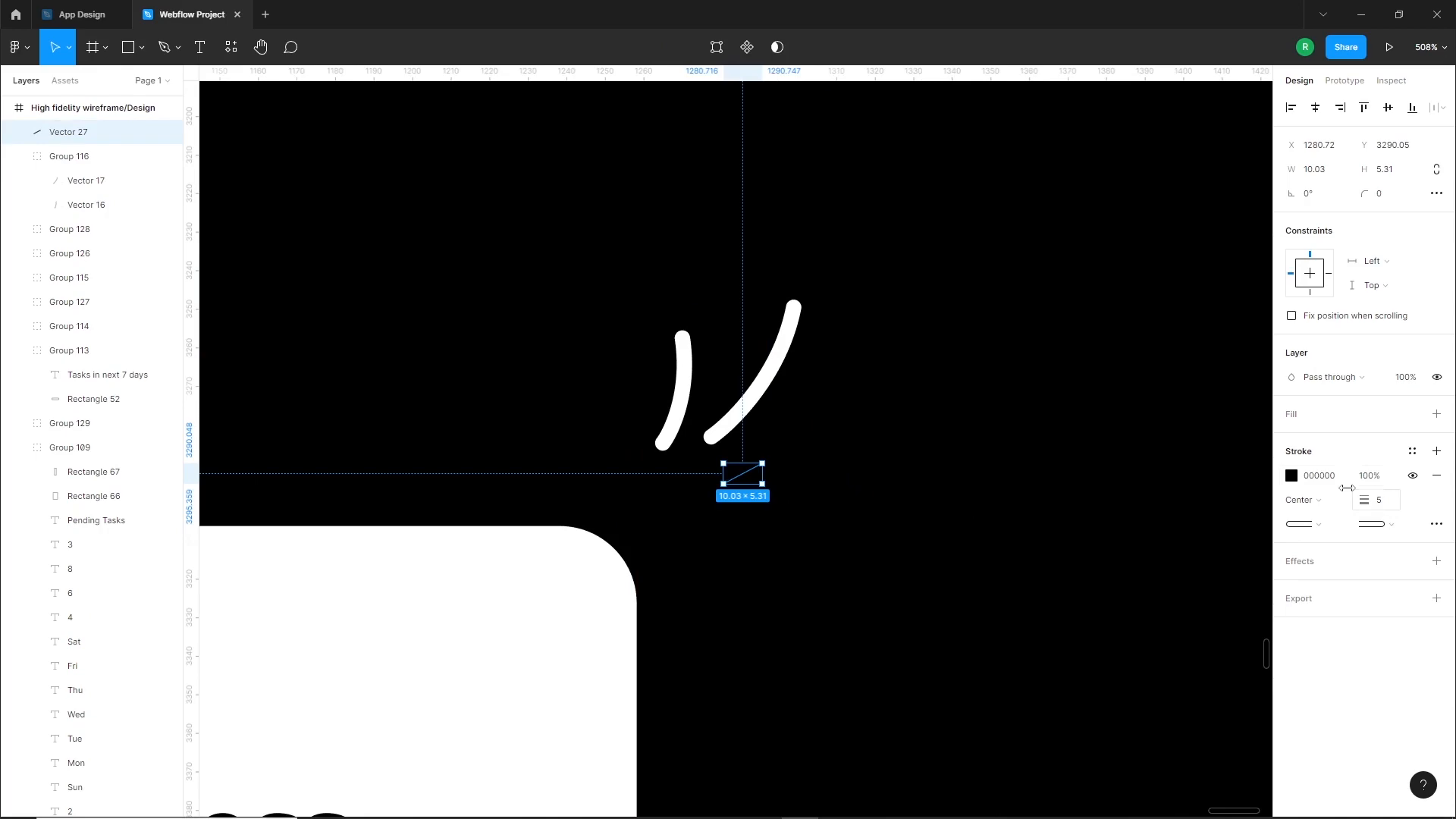
pyautogui.click(1290, 476)
pyautogui.moveTo(1144, 505); pyautogui.dragTo(1058, 383)
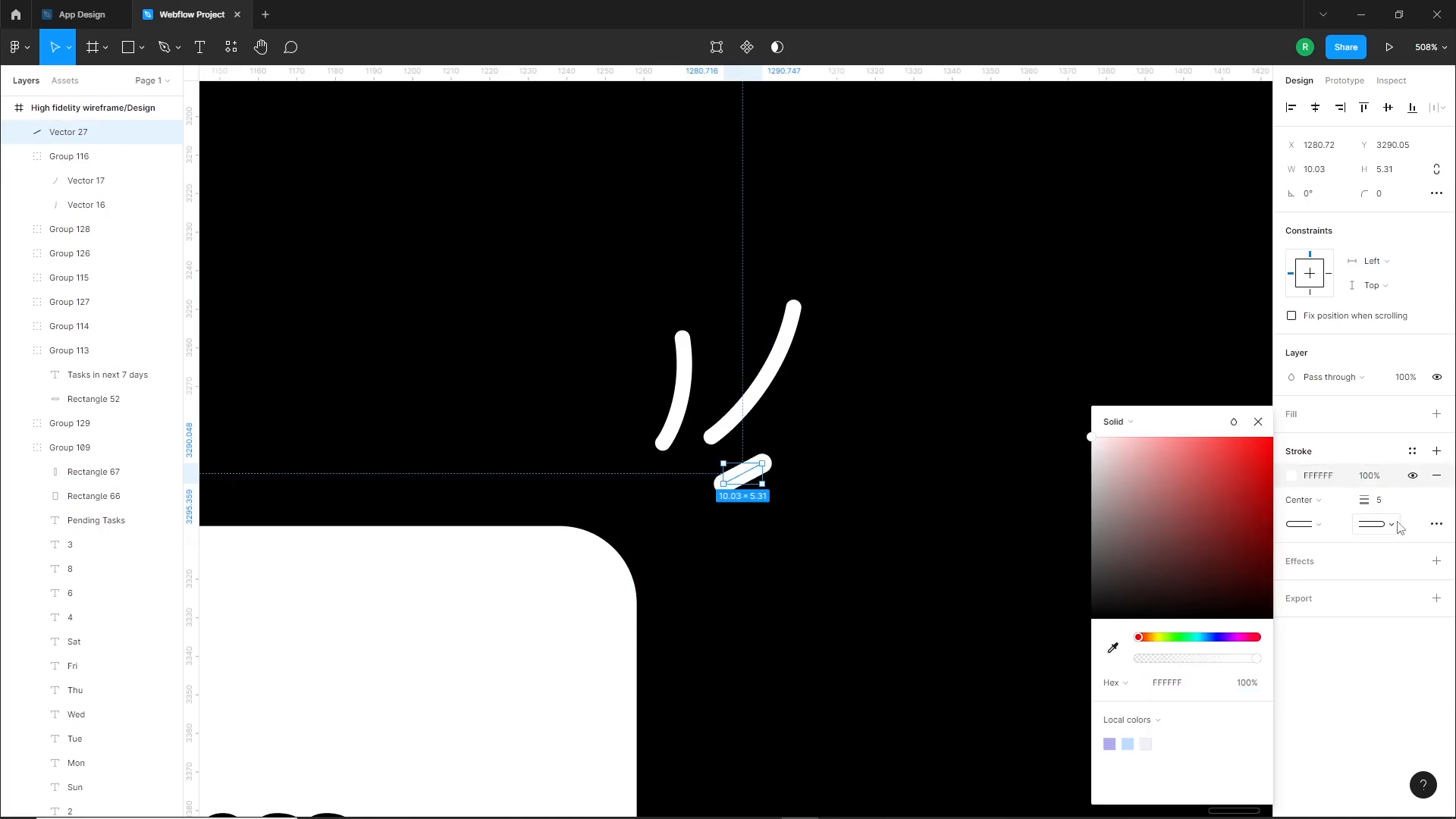
pyautogui.click(929, 438)
pyautogui.doubleClick(929, 438)
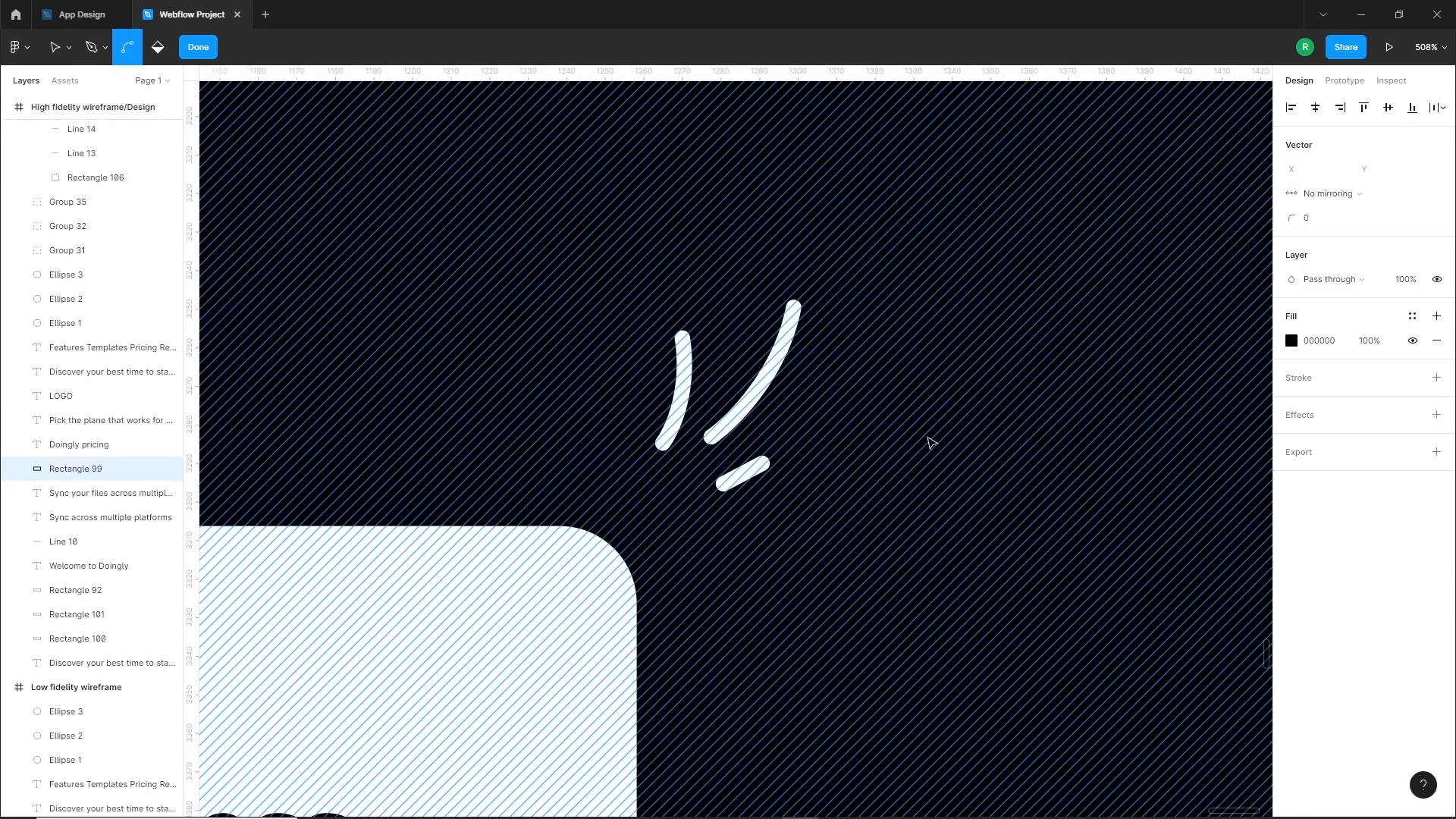
pyautogui.scroll(-5, 930, 438)
pyautogui.press('Escape')
pyautogui.scroll(-1, 1109, 486)
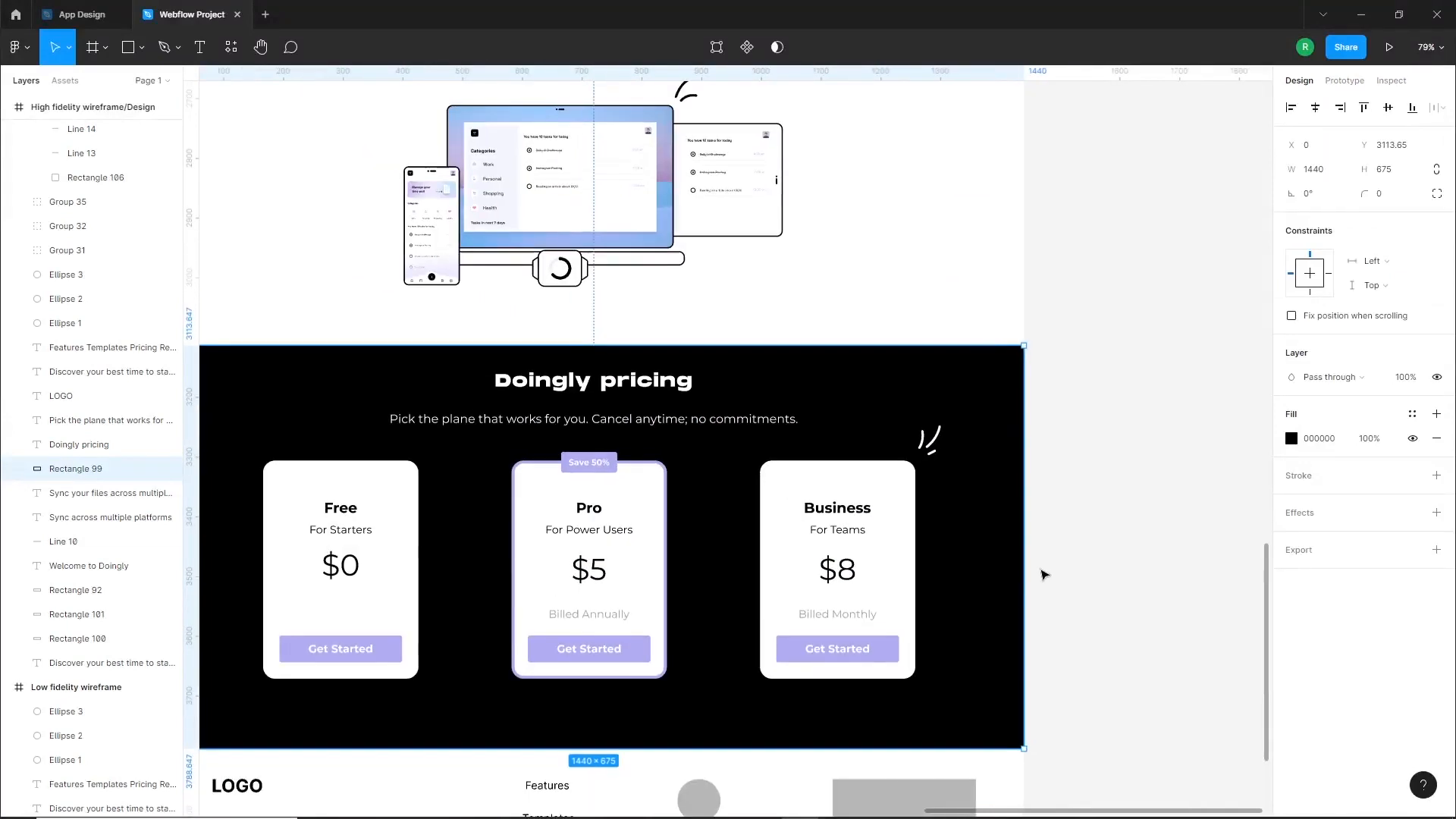
# Show the five-column layout grid on the high-fidelity landing page frame
pyautogui.moveTo(1038, 573); pyautogui.dragTo(1147, 509)
pyautogui.scroll(-2, 716, 545)
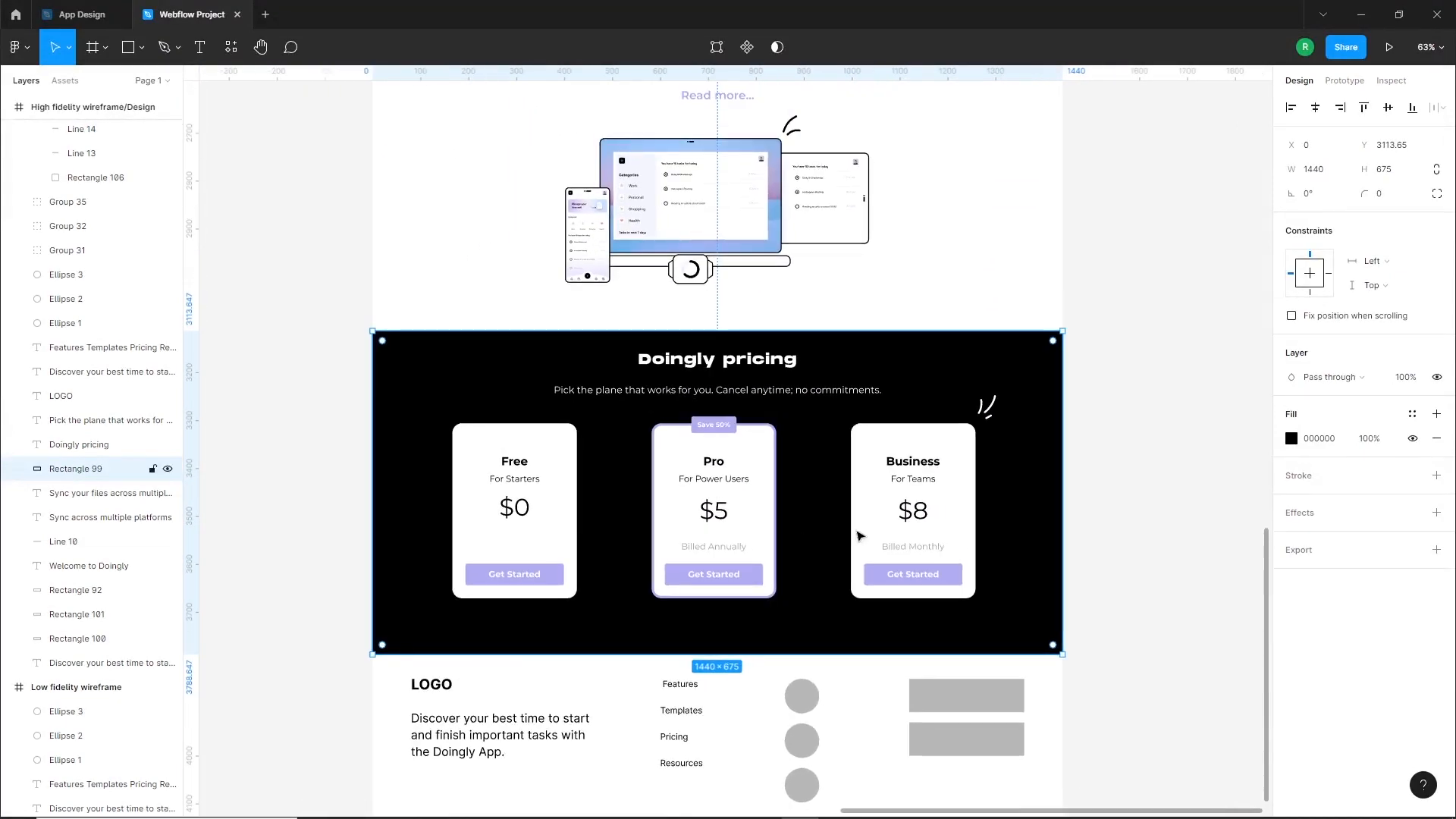
pyautogui.click(1097, 528)
pyautogui.click(967, 276)
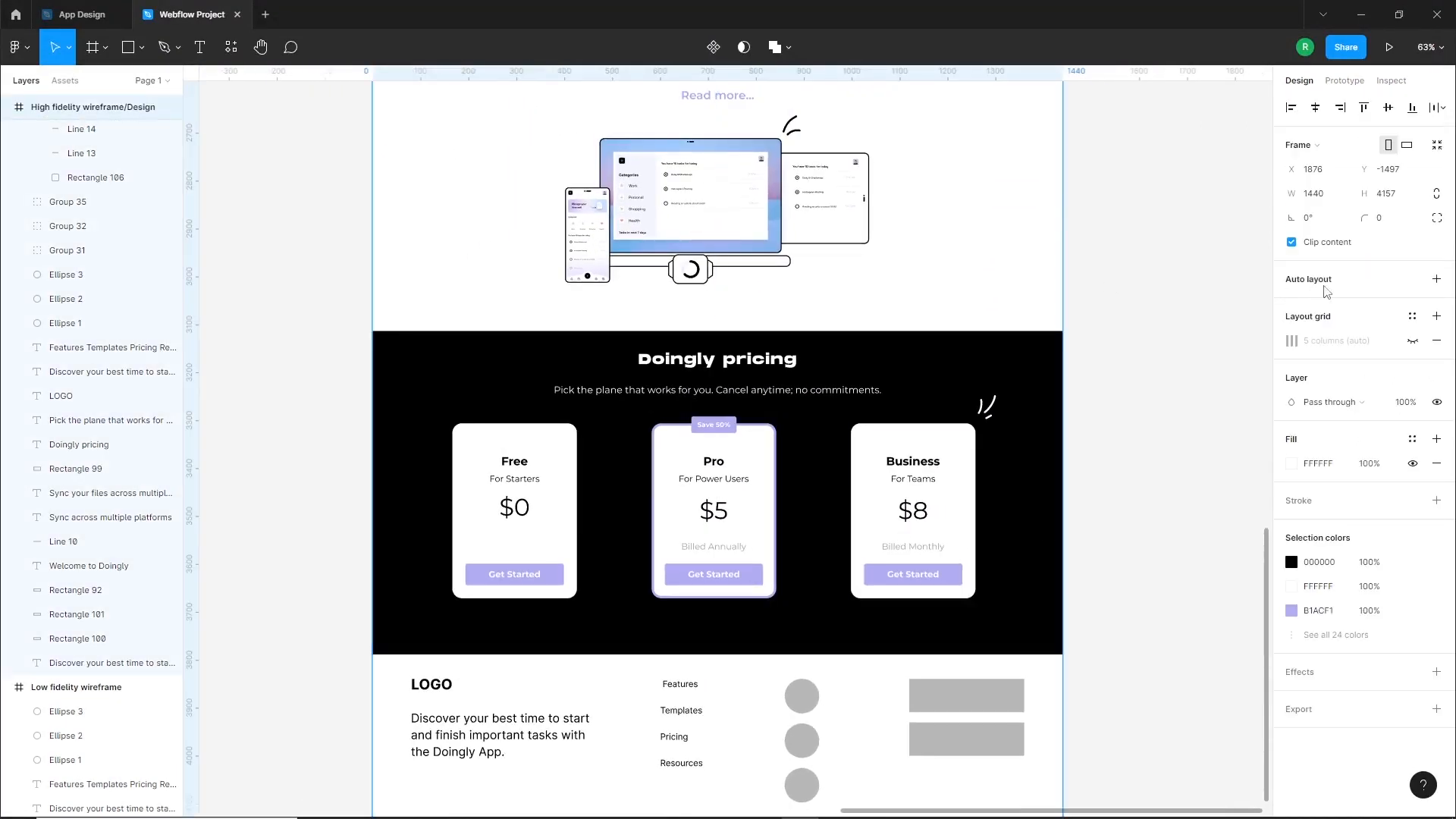
pyautogui.click(1413, 342)
pyautogui.click(1183, 485)
# Move the Business and Free cards inward and distribute the three pricing cards with equal horizontal spacing
pyautogui.click(901, 533)
pyautogui.click(1132, 484)
pyautogui.moveTo(958, 516); pyautogui.dragTo(943, 512)
pyautogui.moveTo(553, 526); pyautogui.dragTo(557, 530)
pyautogui.keyDown('shift'); pyautogui.click(733, 525); pyautogui.keyUp('shift')
pyautogui.keyDown('shift'); pyautogui.click(880, 525); pyautogui.keyUp('shift')
pyautogui.click(1442, 108)
pyautogui.click(1350, 175)
pyautogui.click(1122, 497)
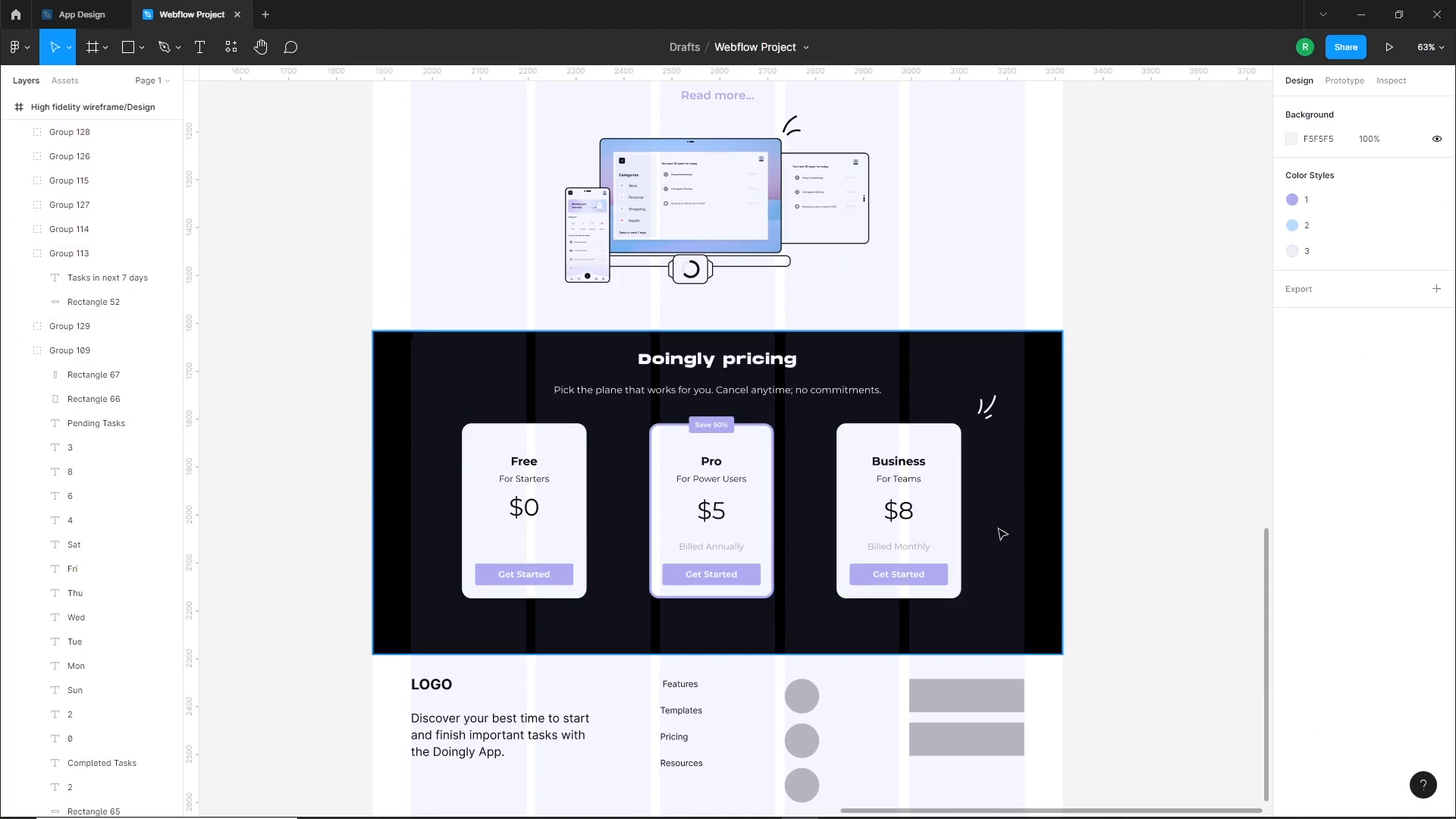
# Nudge the Business card inward, redistribute the three cards horizontally, and group and centre them in the frame
pyautogui.moveTo(932, 531); pyautogui.dragTo(919, 531)
pyautogui.keyDown('shift'); pyautogui.click(707, 539); pyautogui.keyUp('shift')
pyautogui.keyDown('shift'); pyautogui.click(530, 534); pyautogui.keyUp('shift')
pyautogui.click(1443, 108)
pyautogui.click(1350, 175)
pyautogui.hotkey('ctrl', 'g')
pyautogui.click(1315, 108)
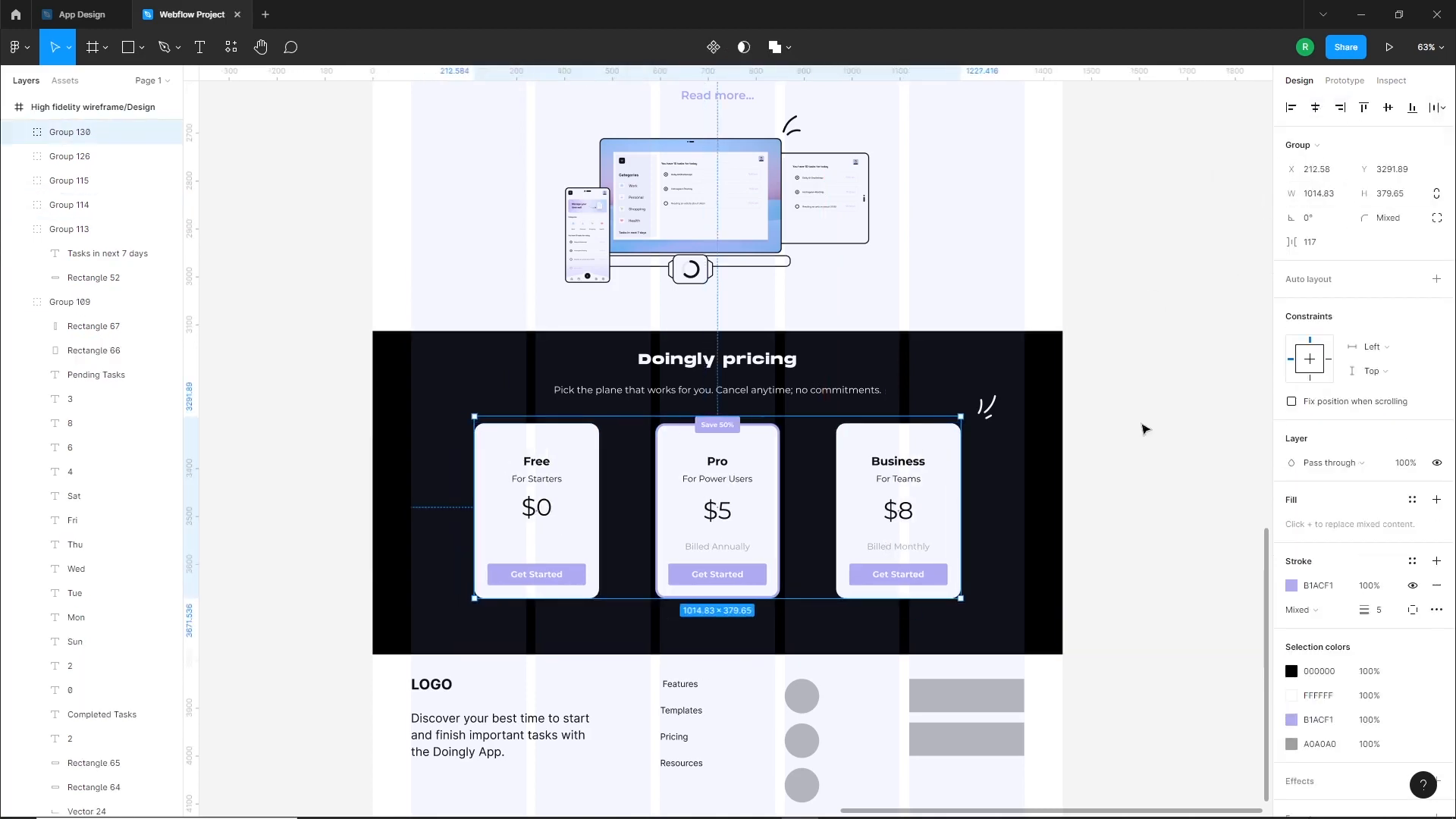
pyautogui.click(1142, 440)
# Ungroup the pricing cards and move the Business card closer to the Pro card
pyautogui.moveTo(963, 654); pyautogui.dragTo(961, 600)
pyautogui.scroll(2, 698, 558)
pyautogui.rightClick(936, 515)
pyautogui.click(972, 556)
pyautogui.moveTo(986, 462); pyautogui.dragTo(950, 462)
# Distribute the three pricing cards evenly again, regroup them and centre the group horizontally in the frame
pyautogui.keyDown('shift'); pyautogui.click(739, 462); pyautogui.keyUp('shift')
pyautogui.keyDown('shift'); pyautogui.click(516, 463); pyautogui.keyUp('shift')
pyautogui.click(1442, 107)
pyautogui.click(1350, 181)
pyautogui.hotkey('ctrl', 'g')
pyautogui.click(1291, 108)
pyautogui.click(1315, 108)
pyautogui.click(1120, 271)
# Move the white accent lines closer to the Business card's corner and lower them together with the card group by one large nudge
pyautogui.scroll(4, 1217, 271)
pyautogui.moveTo(1260, 225); pyautogui.dragTo(942, 267)
pyautogui.keyDown('shift'); pyautogui.click(1050, 267); pyautogui.keyUp('shift')
pyautogui.scroll(-5, 943, 267)
pyautogui.keyDown('shift'); pyautogui.click(910, 391); pyautogui.keyUp('shift')
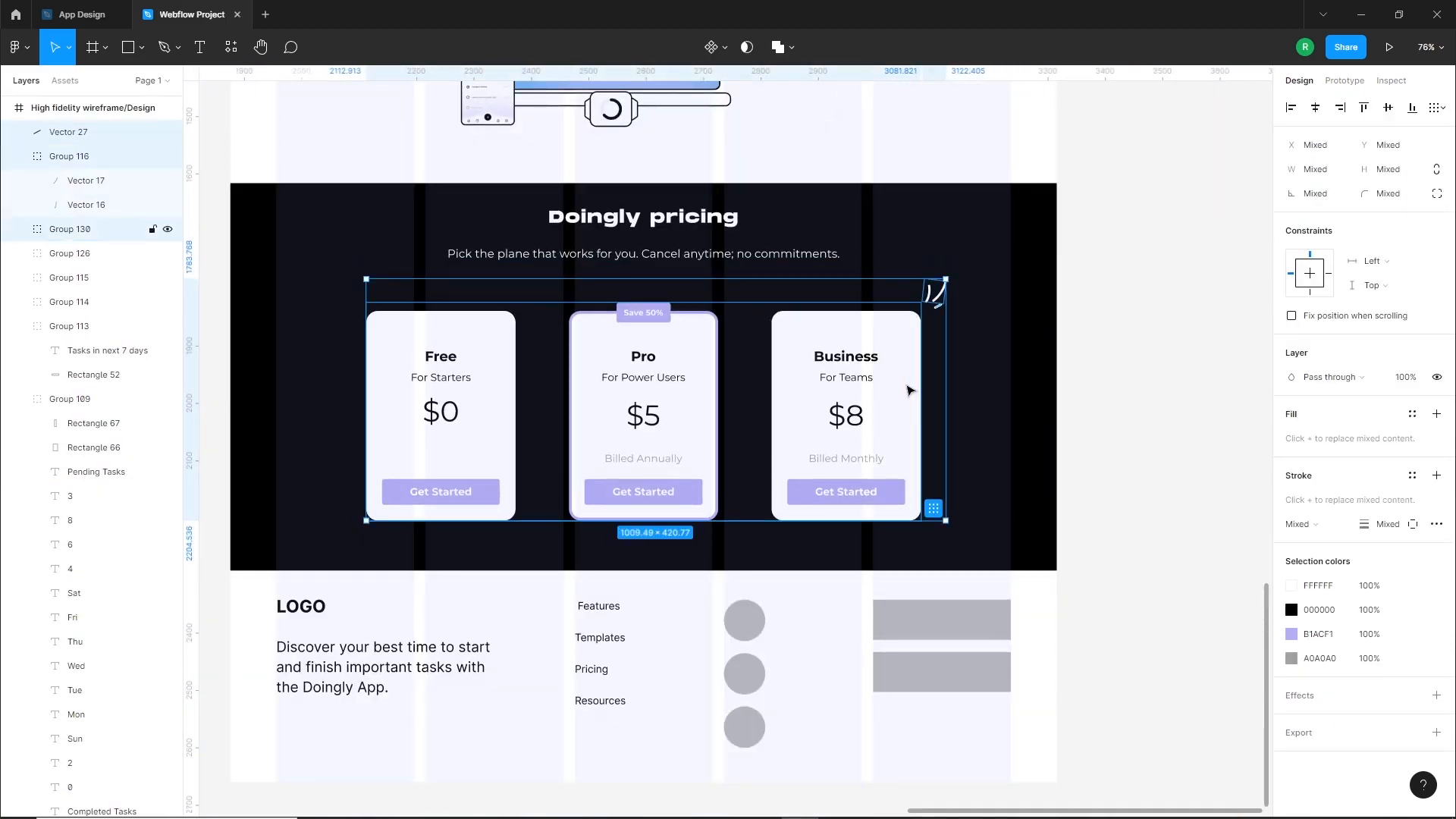
pyautogui.hotkey('shift', 'Up')
pyautogui.hotkey('shift', 'Down')
pyautogui.hotkey('shift', 'Down')
pyautogui.press('Escape')
# Extend the bottom edge of the landing page frame slightly to give the footer more space
pyautogui.click(1036, 425)
pyautogui.moveTo(1036, 435); pyautogui.dragTo(1118, 422)
pyautogui.click(771, 583)
pyautogui.scroll(-2, 774, 577)
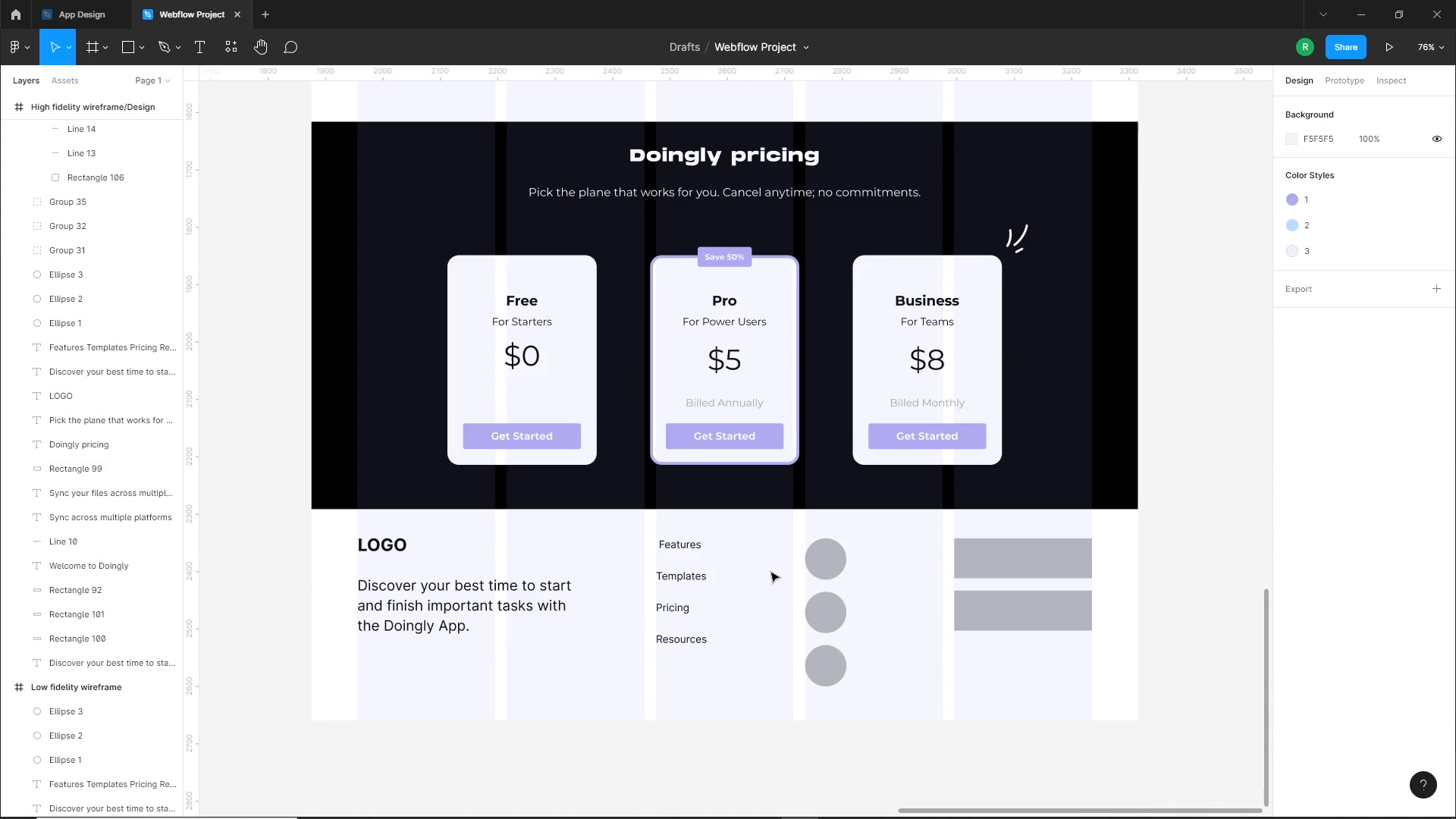
pyautogui.scroll(-1, 651, 563)
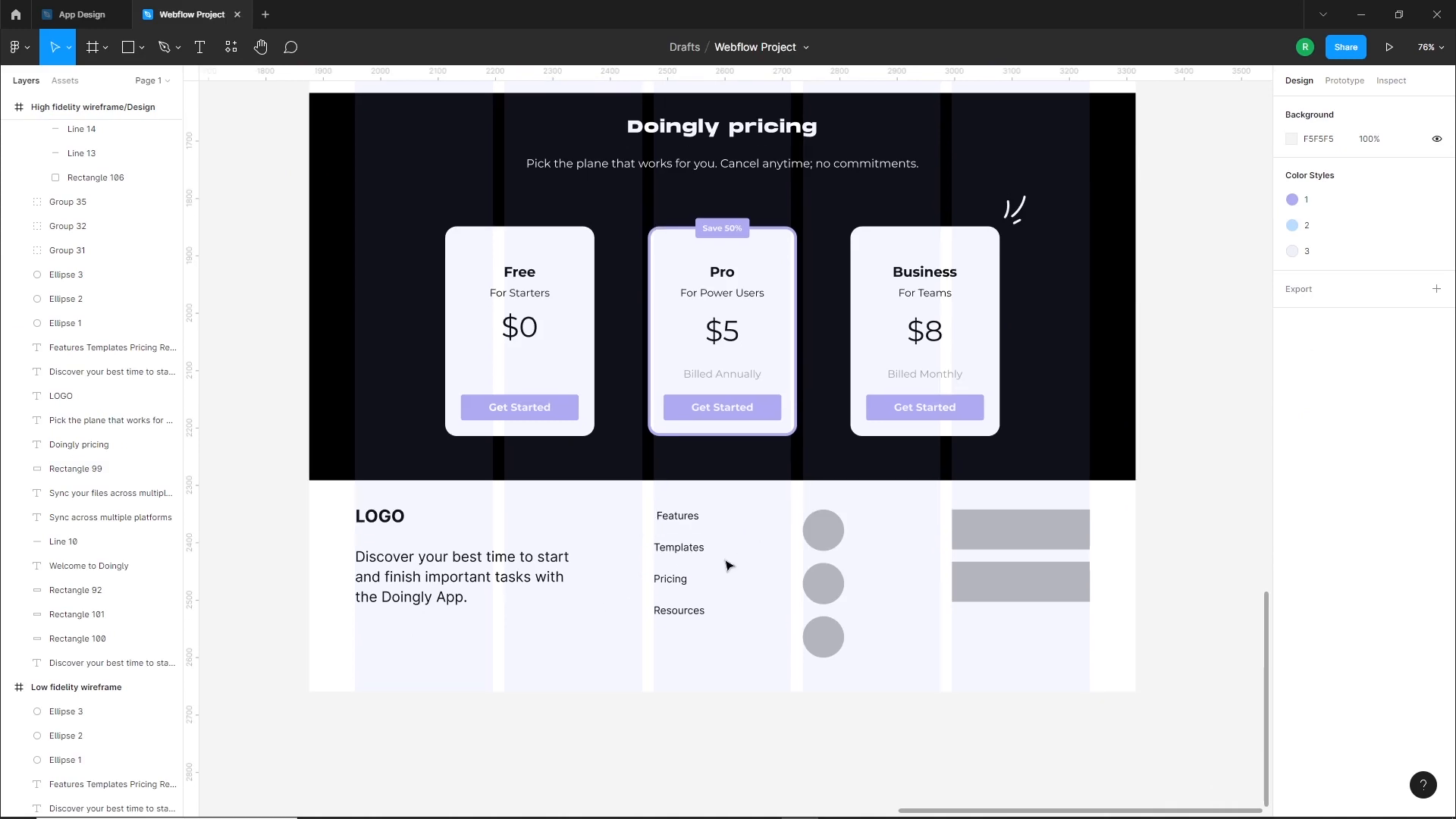
pyautogui.click(732, 689)
pyautogui.moveTo(731, 691); pyautogui.dragTo(729, 710)
pyautogui.click(660, 751)
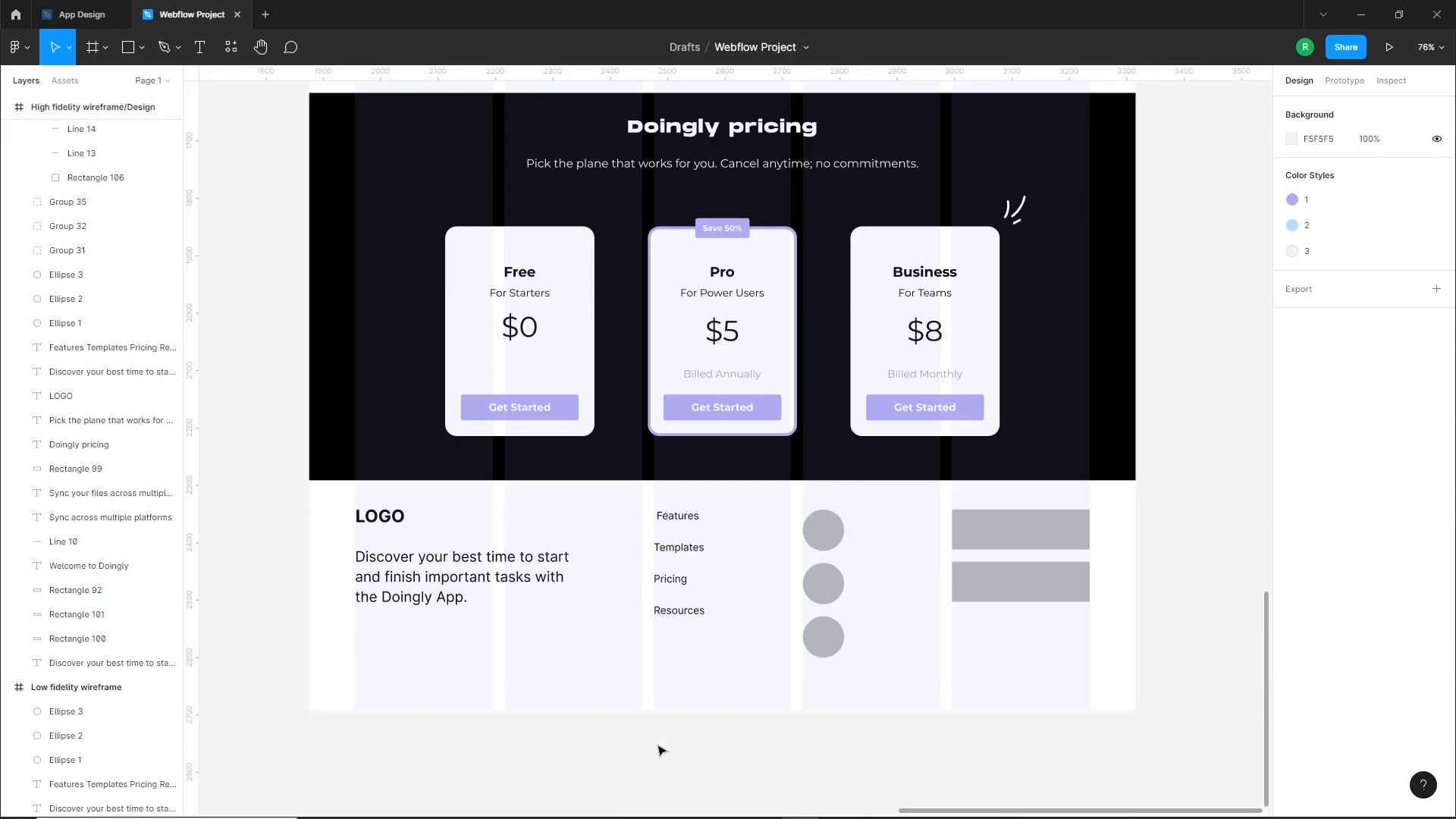
# Copy the Doingly logo from the page header and place the copy outside the frame beside the footer
pyautogui.click(395, 524)
pyautogui.scroll(-3, 560, 533)
pyautogui.scroll(15, 561, 455)
pyautogui.moveTo(556, 349); pyautogui.dragTo(513, 35)
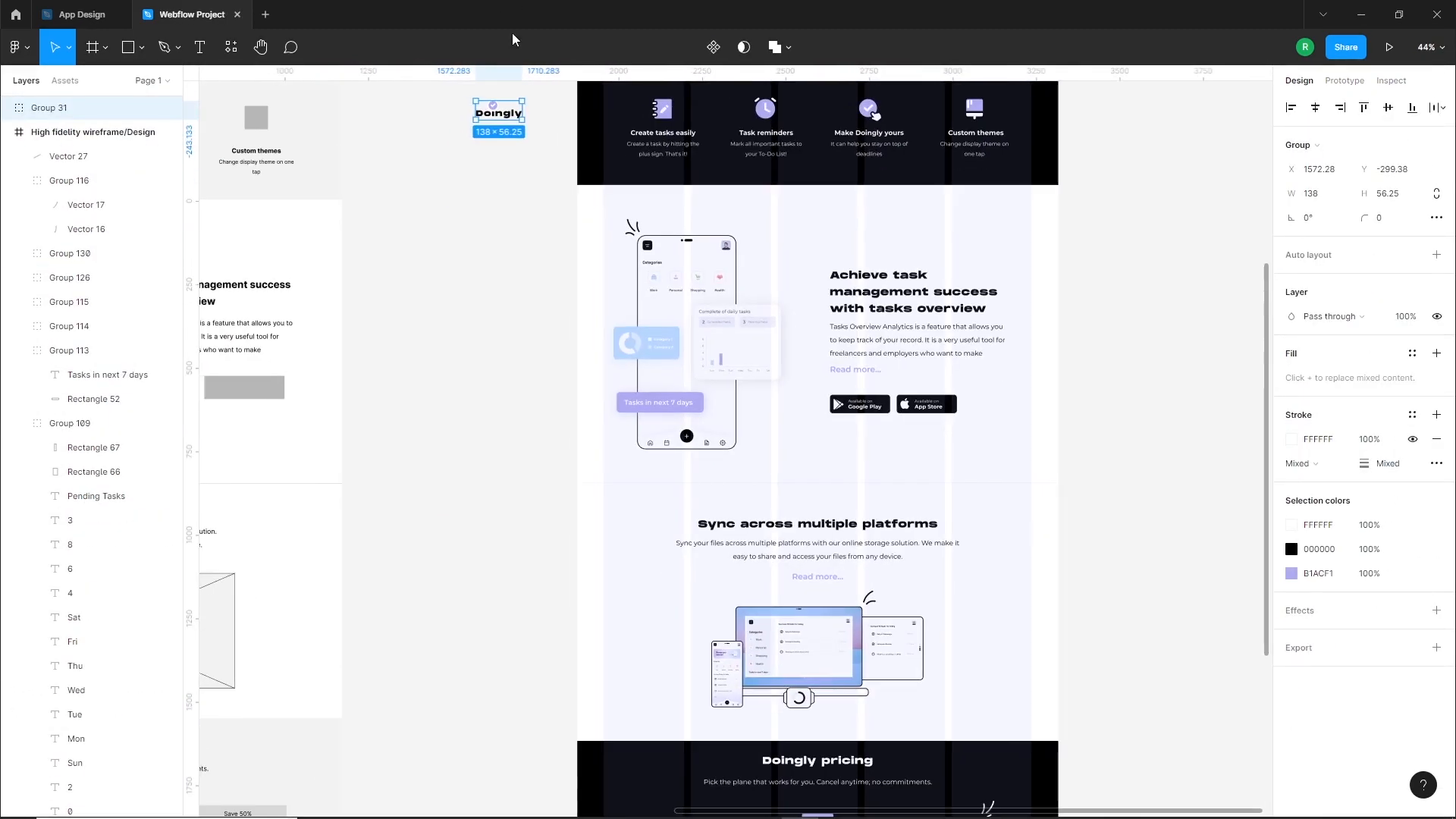
pyautogui.scroll(-3, 513, 201)
pyautogui.click(510, 179)
pyautogui.moveTo(504, 144); pyautogui.dragTo(543, 755)
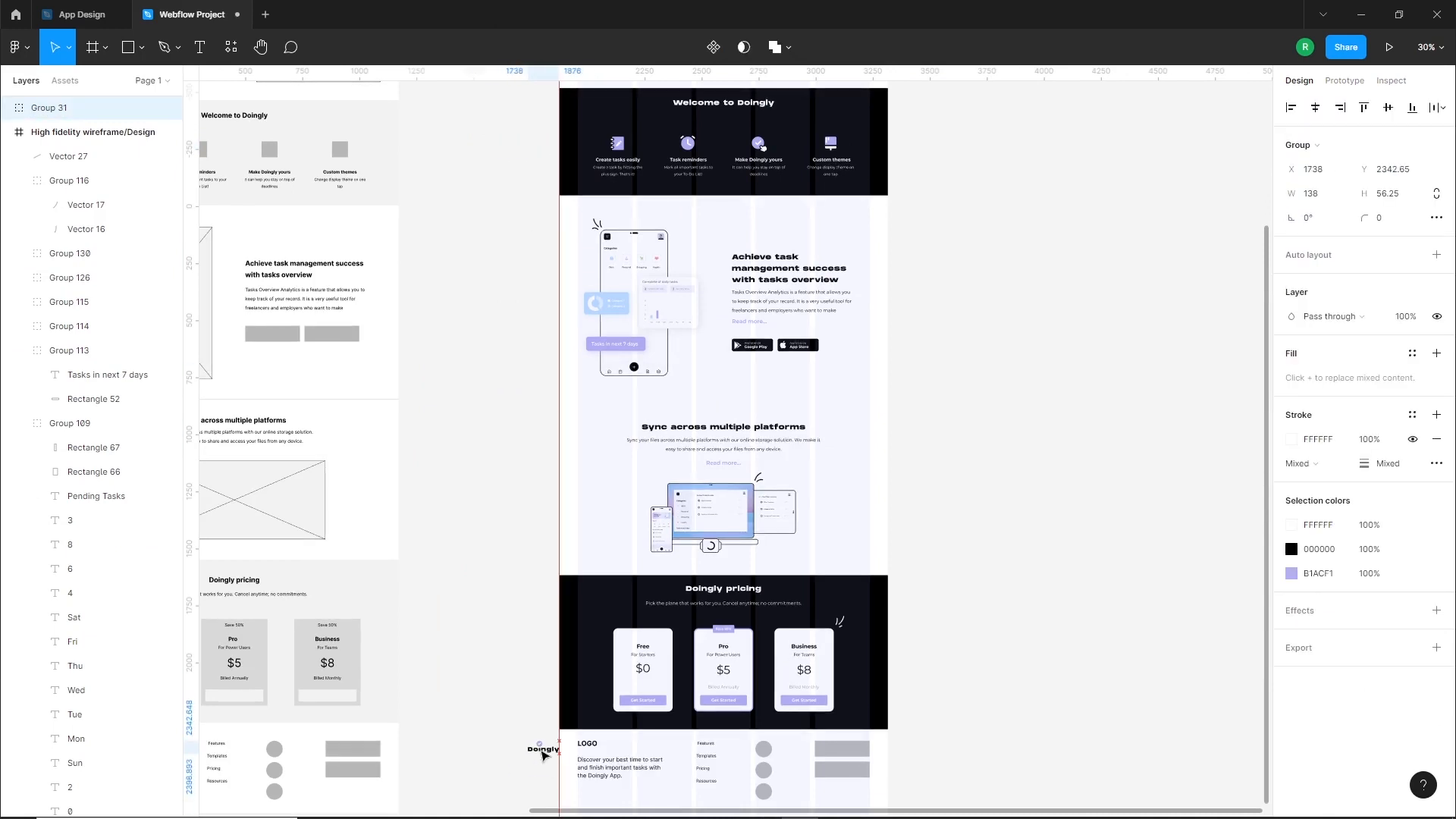
# Delete the footer's LOGO placeholder text and put the Doingly logo copy in its place at X 80, Y 3839.65
pyautogui.scroll(10, 543, 754)
pyautogui.click(685, 654)
pyautogui.press('Delete')
pyautogui.moveTo(473, 679); pyautogui.dragTo(702, 677)
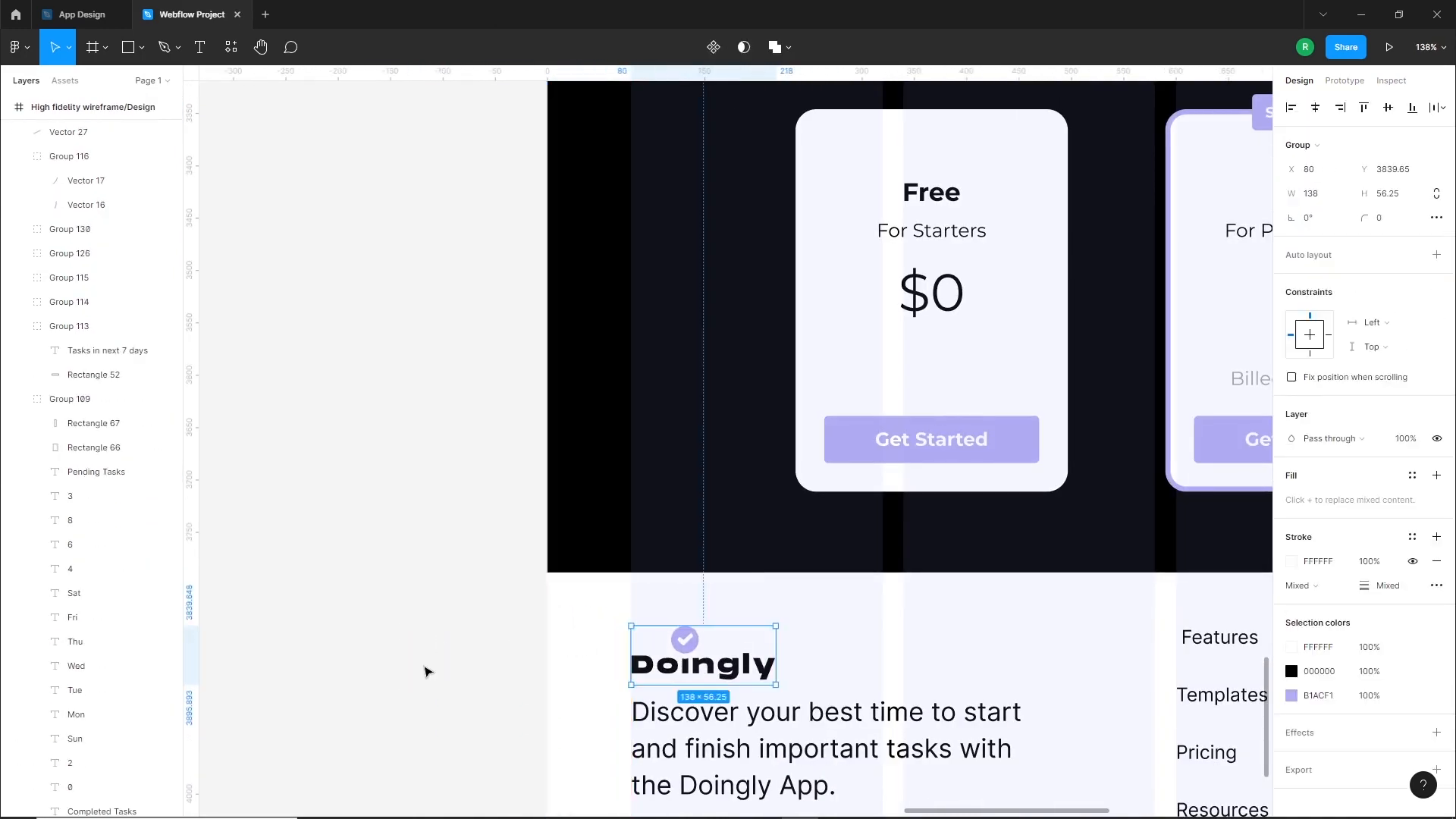
pyautogui.click(426, 671)
# Set the font of the footer description "Discover your best time to start…" to Montserrat
pyautogui.scroll(-4, 771, 592)
pyautogui.click(951, 422)
pyautogui.hscroll(5, 986, 410)
pyautogui.scroll(2, 986, 409)
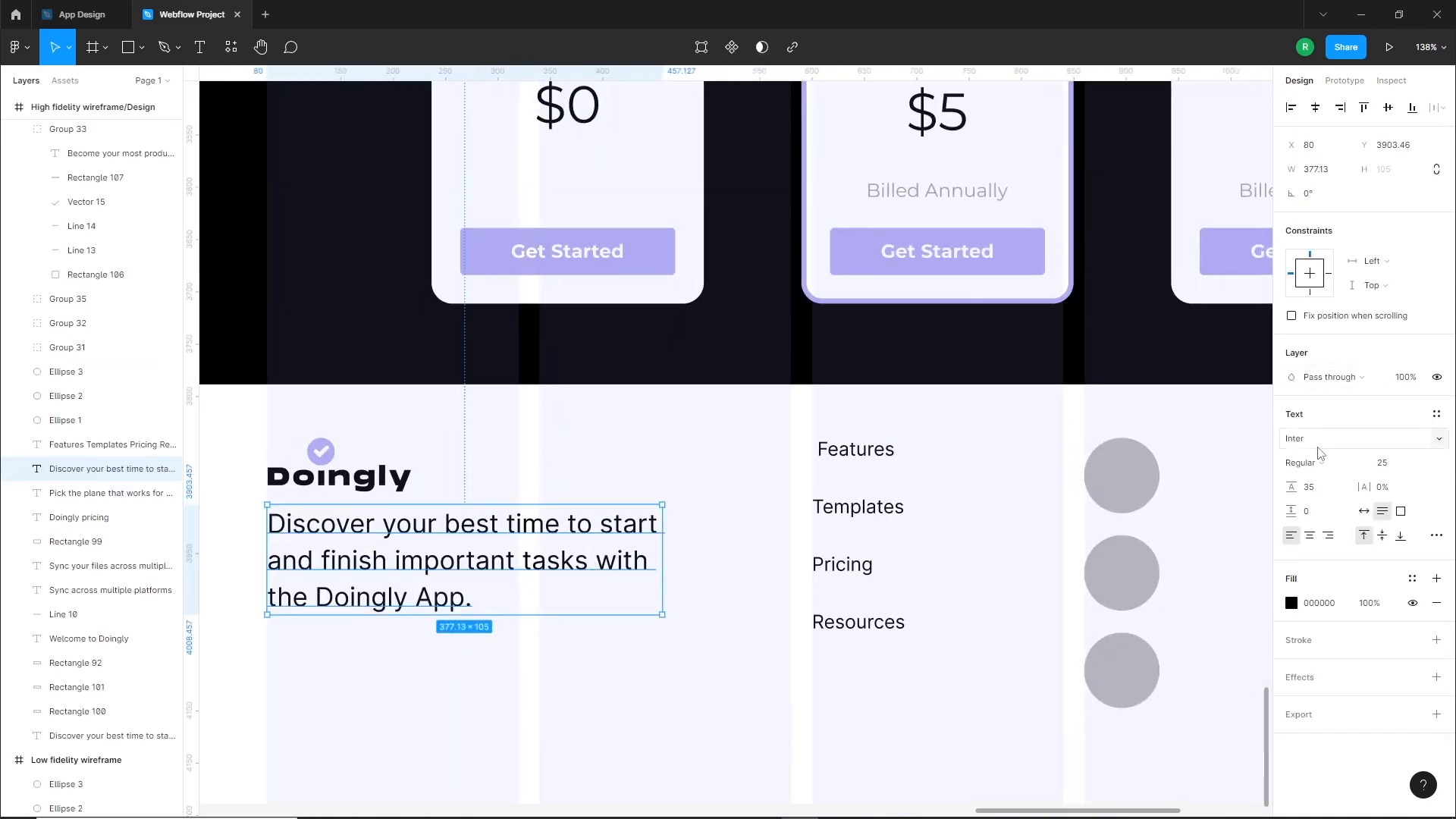
pyautogui.press('Return')
pyautogui.click(561, 649)
# Resize the footer description to about 401 px wide and move it down slightly to about Y 3913
pyautogui.scroll(-2, 557, 645)
pyautogui.moveTo(662, 607); pyautogui.dragTo(620, 631)
pyautogui.moveTo(508, 589); pyautogui.dragTo(504, 599)
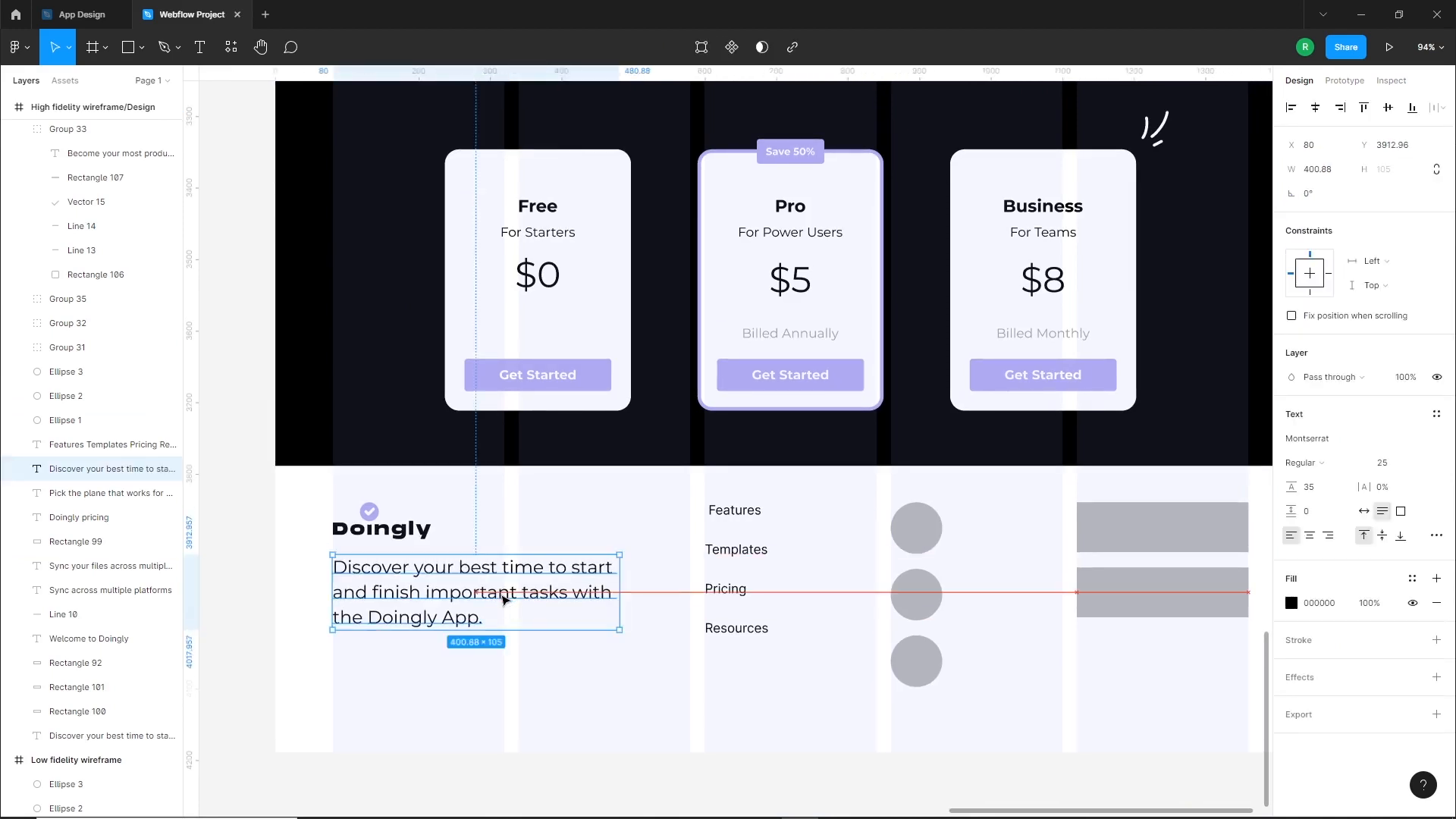
pyautogui.click(649, 689)
# Set the footer link list to Montserrat and remove the leading space before "Features"
pyautogui.moveTo(648, 689); pyautogui.dragTo(614, 695)
pyautogui.click(697, 579)
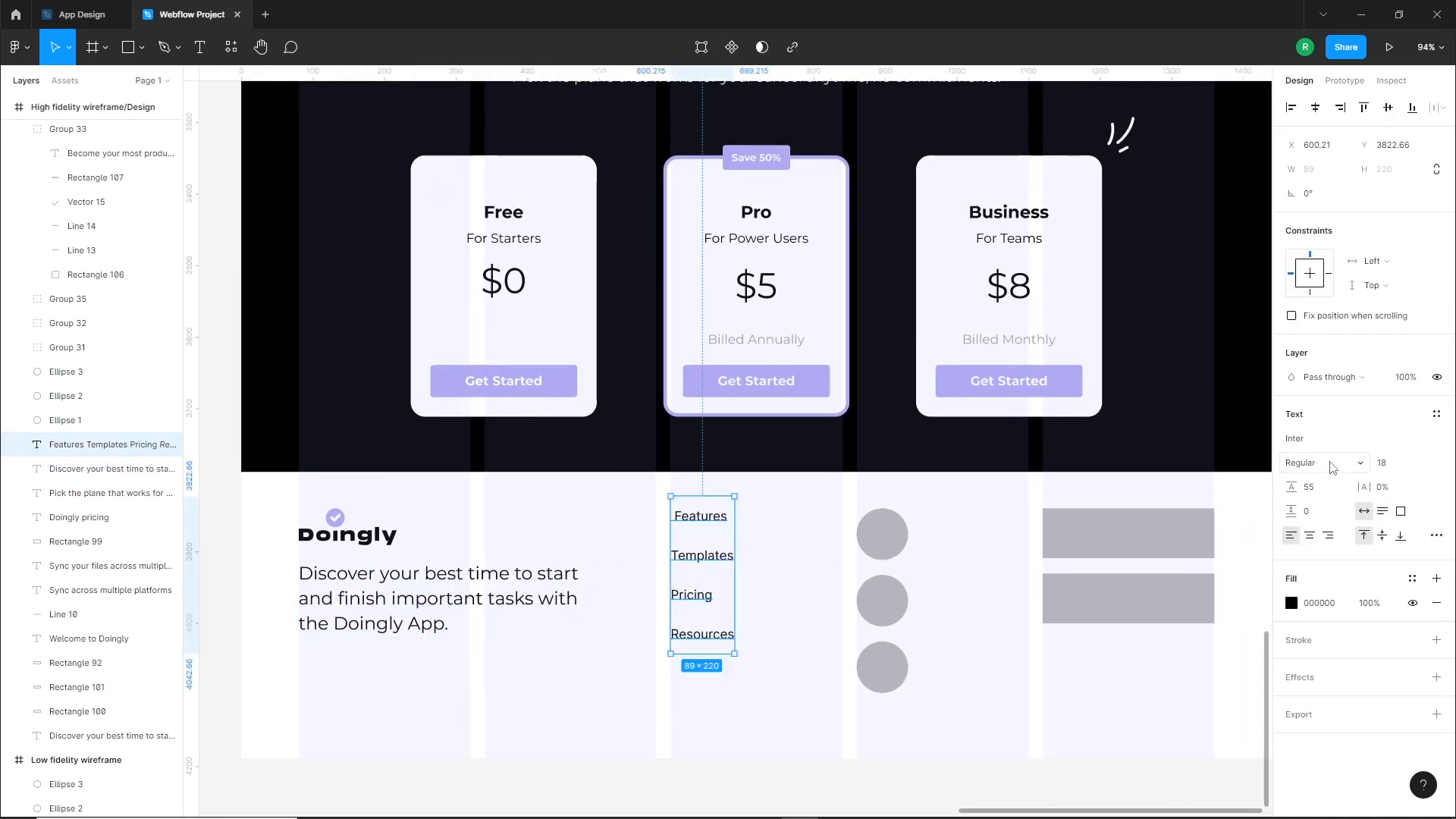
pyautogui.press('Return')
pyautogui.doubleClick(693, 517)
pyautogui.click(683, 517)
pyautogui.press('Escape')
# Reposition the footer link list vertically to Y 3822.65, near the top of the logo
pyautogui.moveTo(713, 569); pyautogui.dragTo(714, 582)
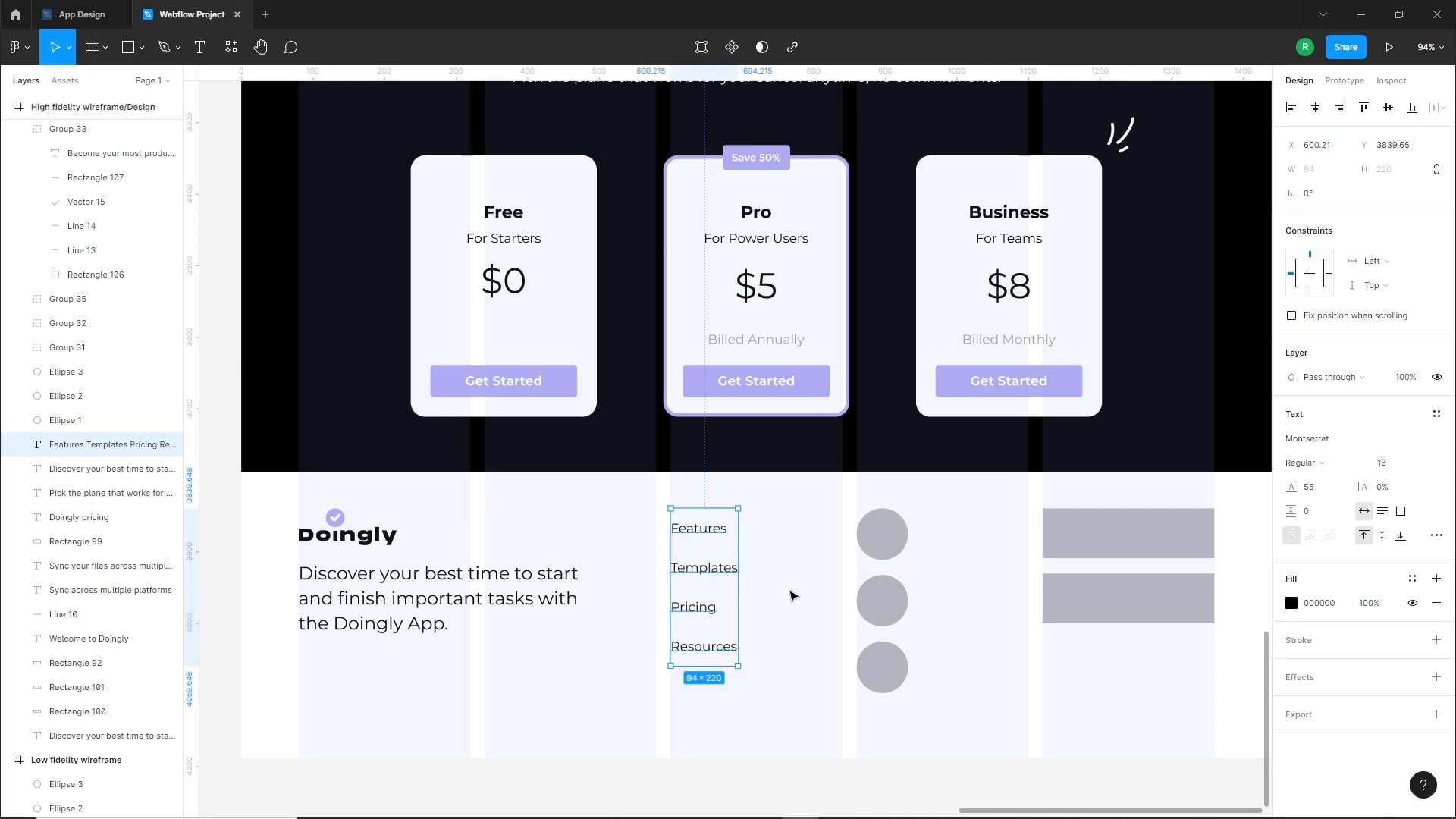
pyautogui.doubleClick(699, 535)
pyautogui.press('Escape')
pyautogui.click(769, 548)
pyautogui.click(694, 544)
pyautogui.hotkey('shift', 'Up')
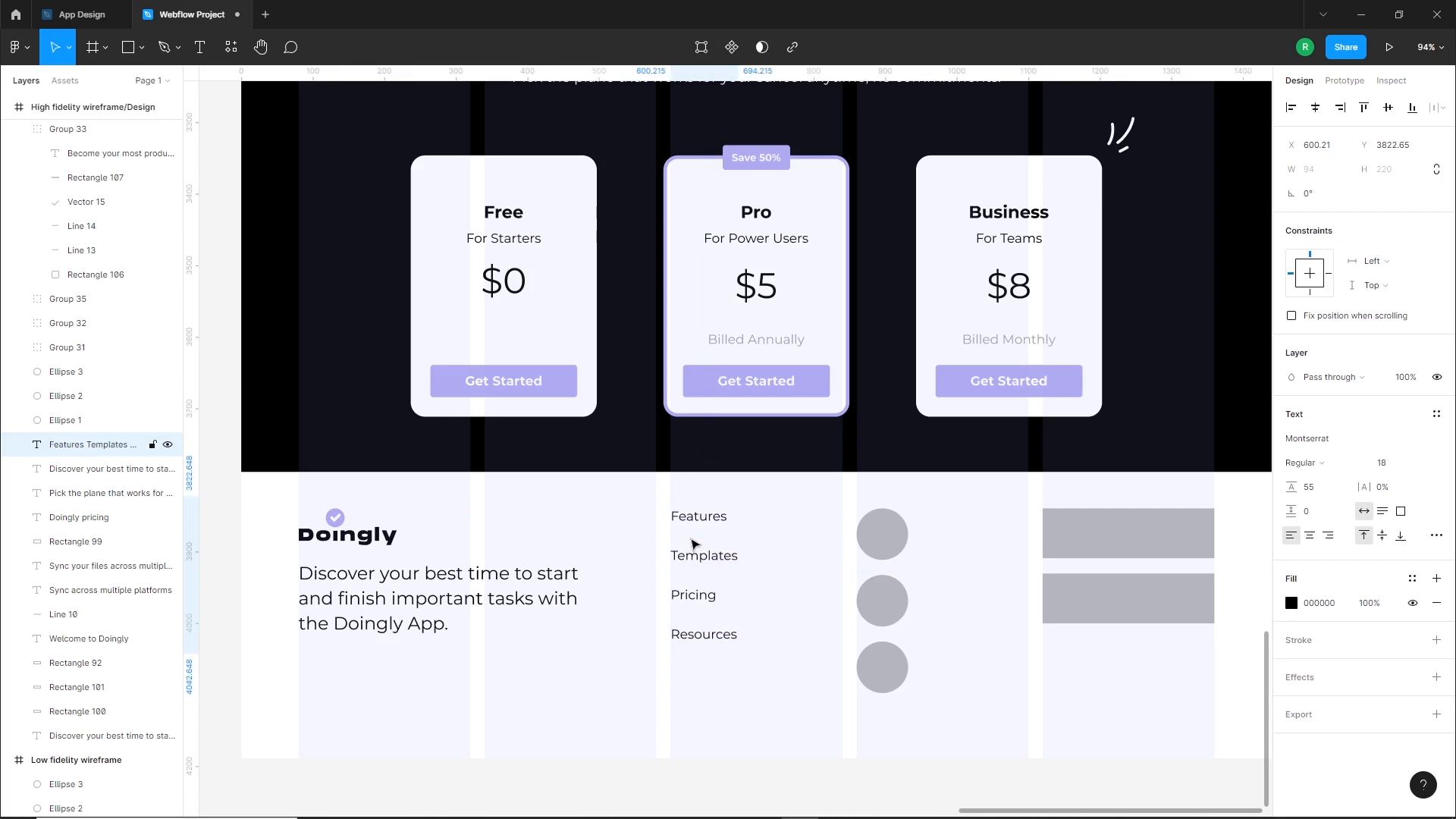
# Add a horizontal guide at Y 3839.65 along the footer logo's top and align the link list to it at Y 3823.65
pyautogui.click(825, 602)
pyautogui.moveTo(822, 601); pyautogui.dragTo(789, 589)
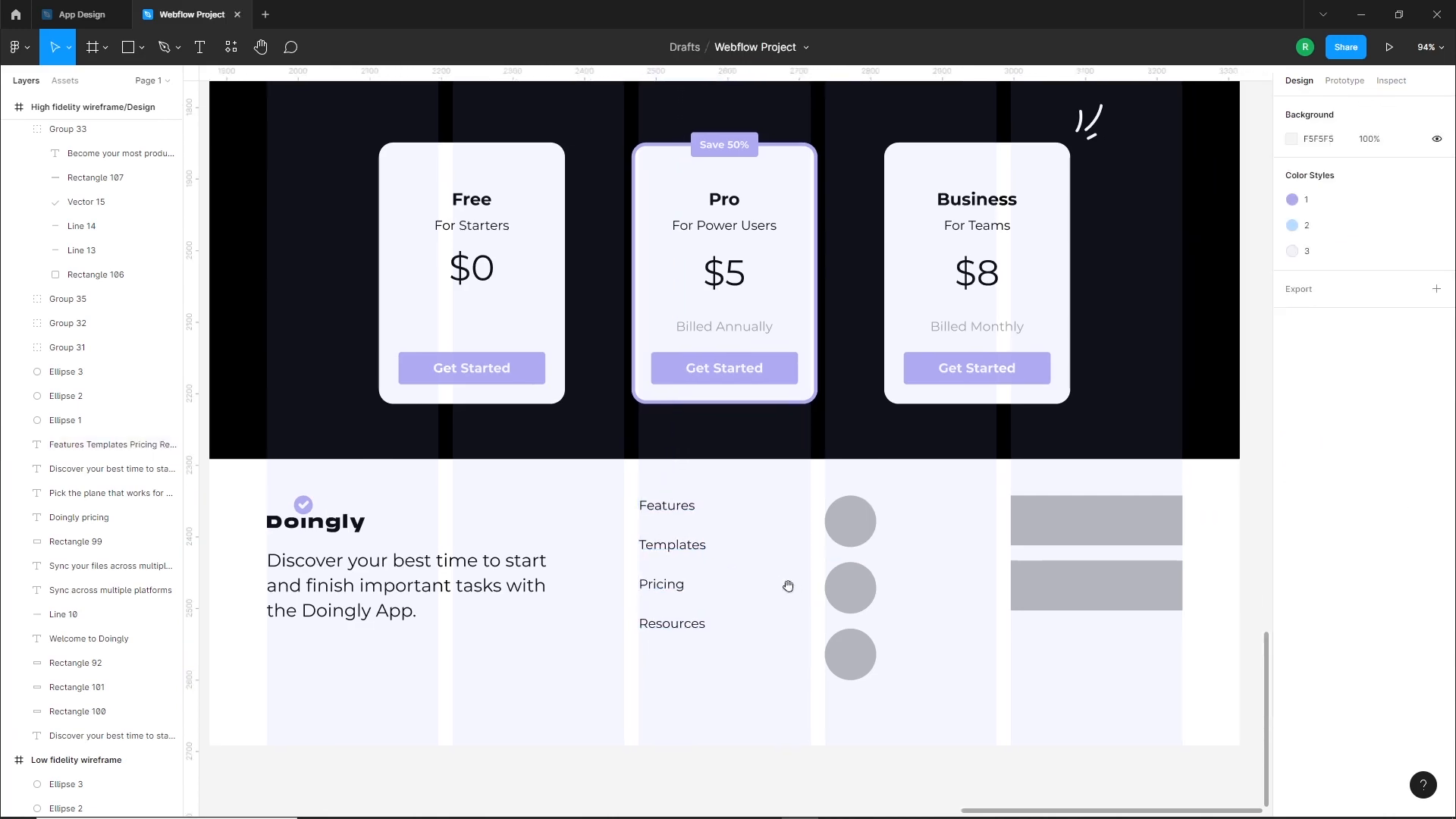
pyautogui.moveTo(421, 76); pyautogui.dragTo(307, 494)
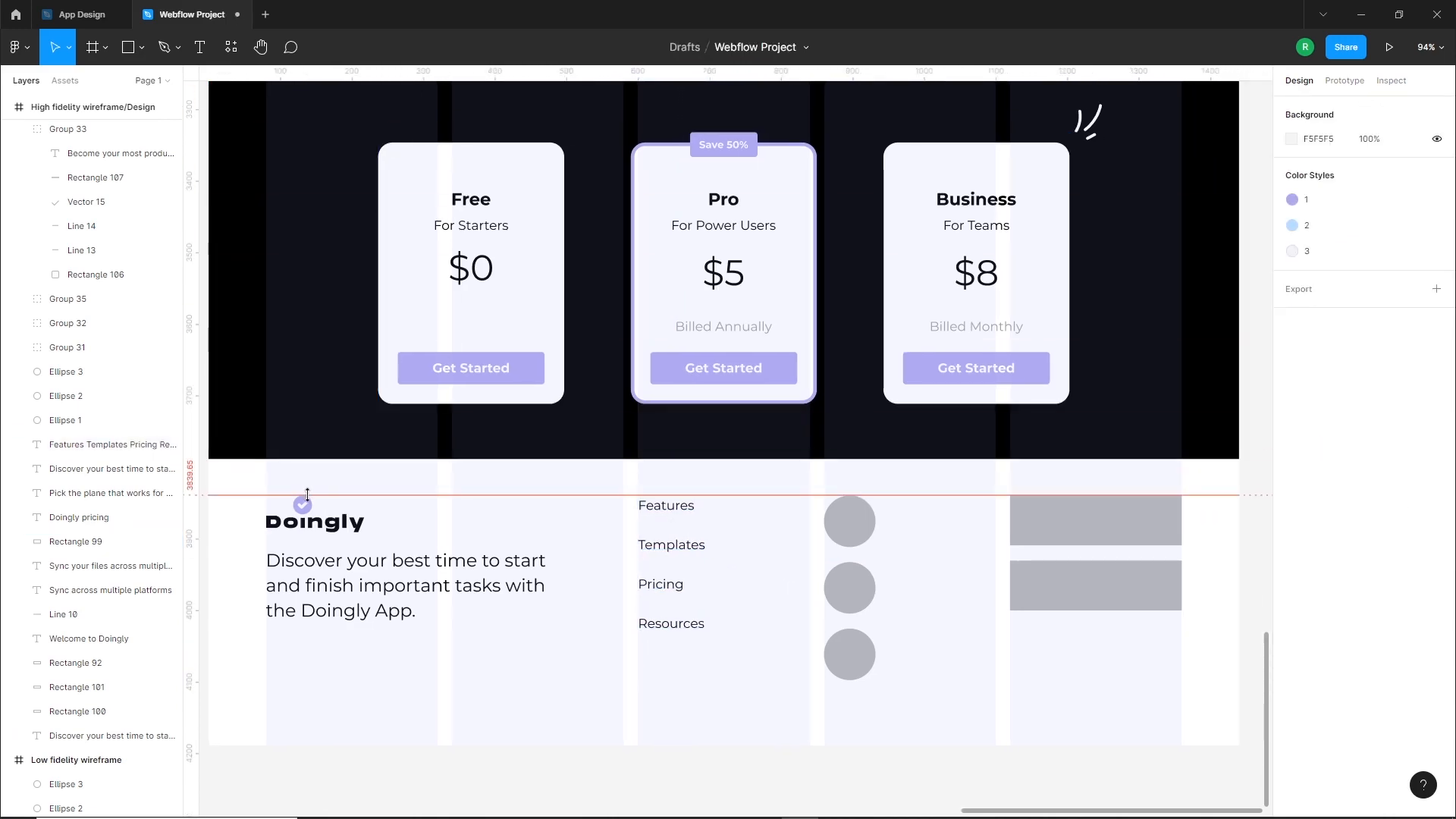
pyautogui.click(682, 534)
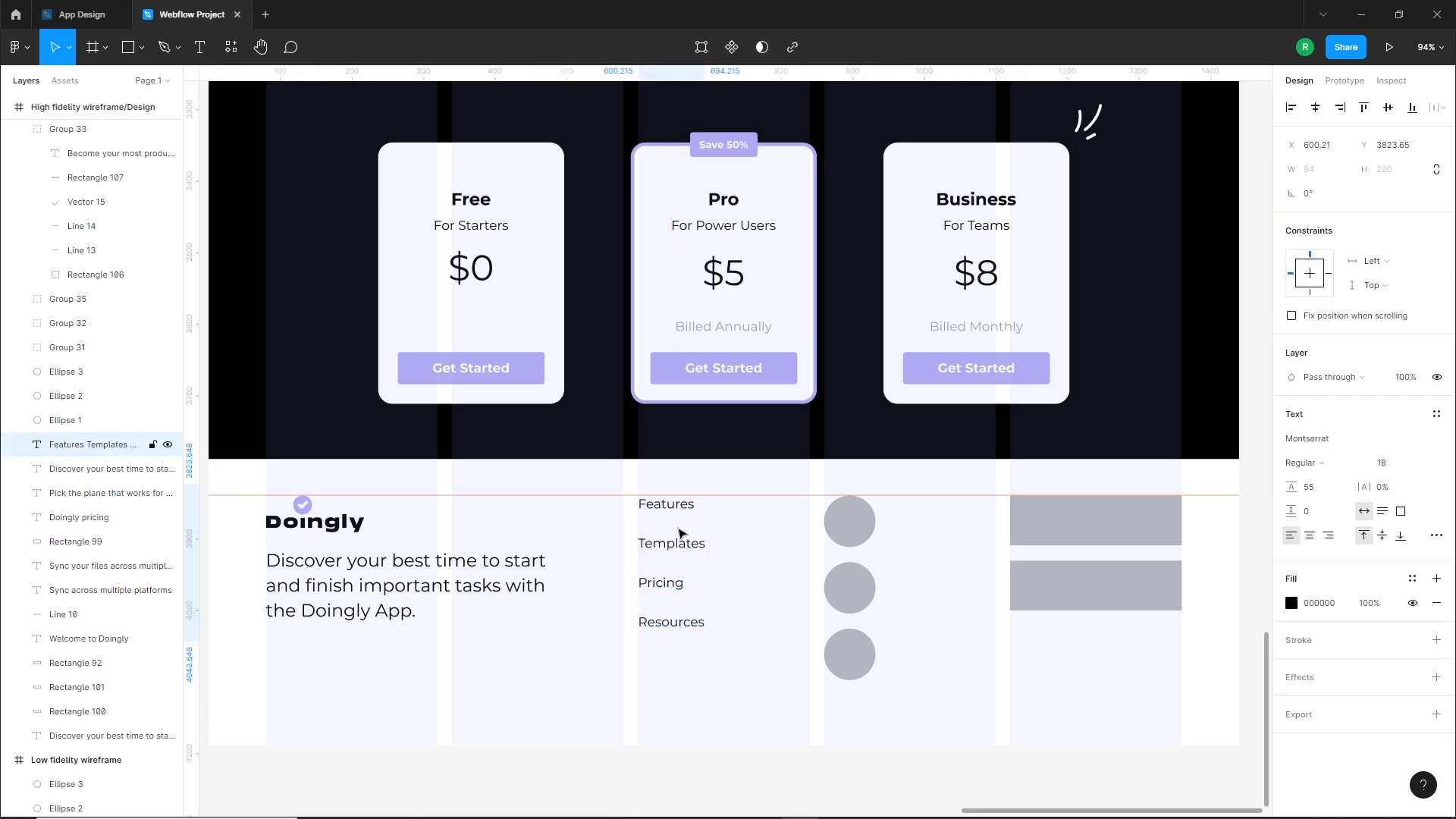
pyautogui.click(774, 618)
# Copy the Google Play and App Store badges from the task overview section and place them outside the frame near the footer
pyautogui.moveTo(1161, 632); pyautogui.dragTo(1045, 635)
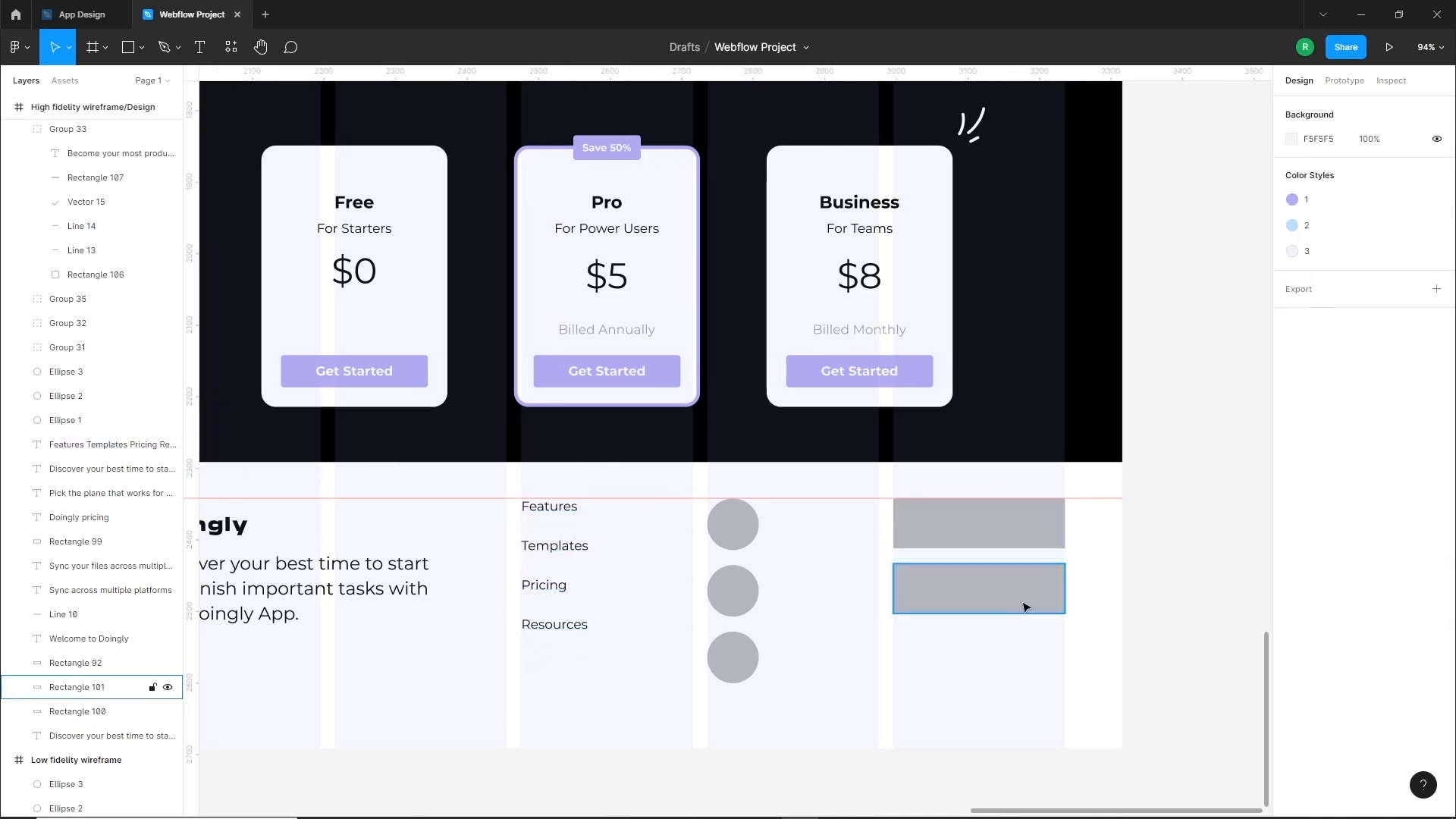
pyautogui.scroll(-5, 1026, 607)
pyautogui.scroll(5, 1027, 683)
pyautogui.click(844, 370)
pyautogui.moveTo(844, 370); pyautogui.dragTo(1075, 735)
pyautogui.moveTo(1142, 672); pyautogui.dragTo(1124, 395)
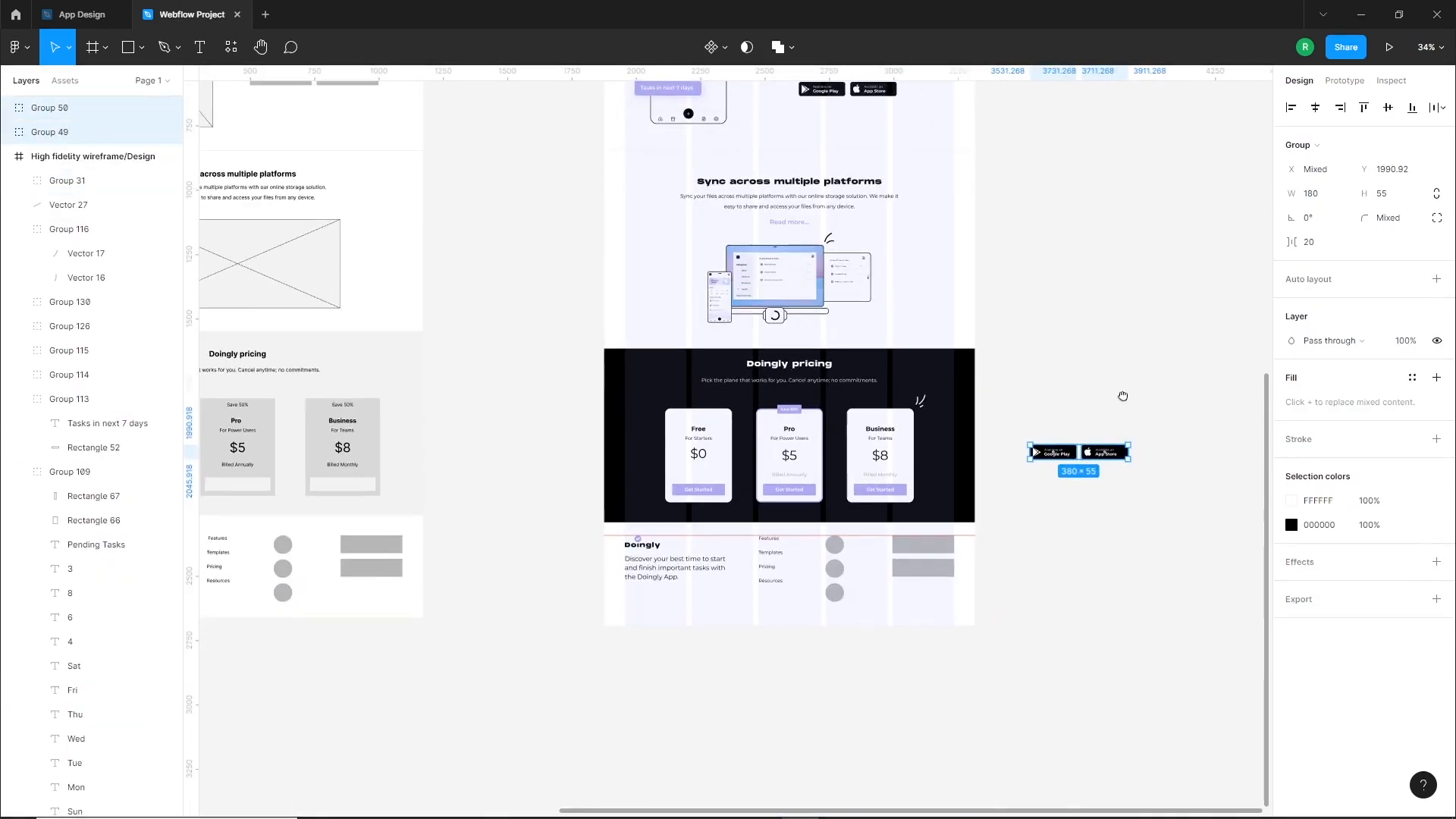
# Stack the copied badges vertically beside the footer, with App Store below Google Play
pyautogui.scroll(5, 982, 582)
pyautogui.click(1144, 345)
pyautogui.moveTo(1137, 311); pyautogui.dragTo(1046, 483)
pyautogui.moveTo(1052, 533); pyautogui.dragTo(1029, 569)
# Replace the two grey placeholder rectangles in the footer's last column with the stacked store badges, grouped and aligned to the guide
pyautogui.moveTo(1231, 320); pyautogui.dragTo(833, 509)
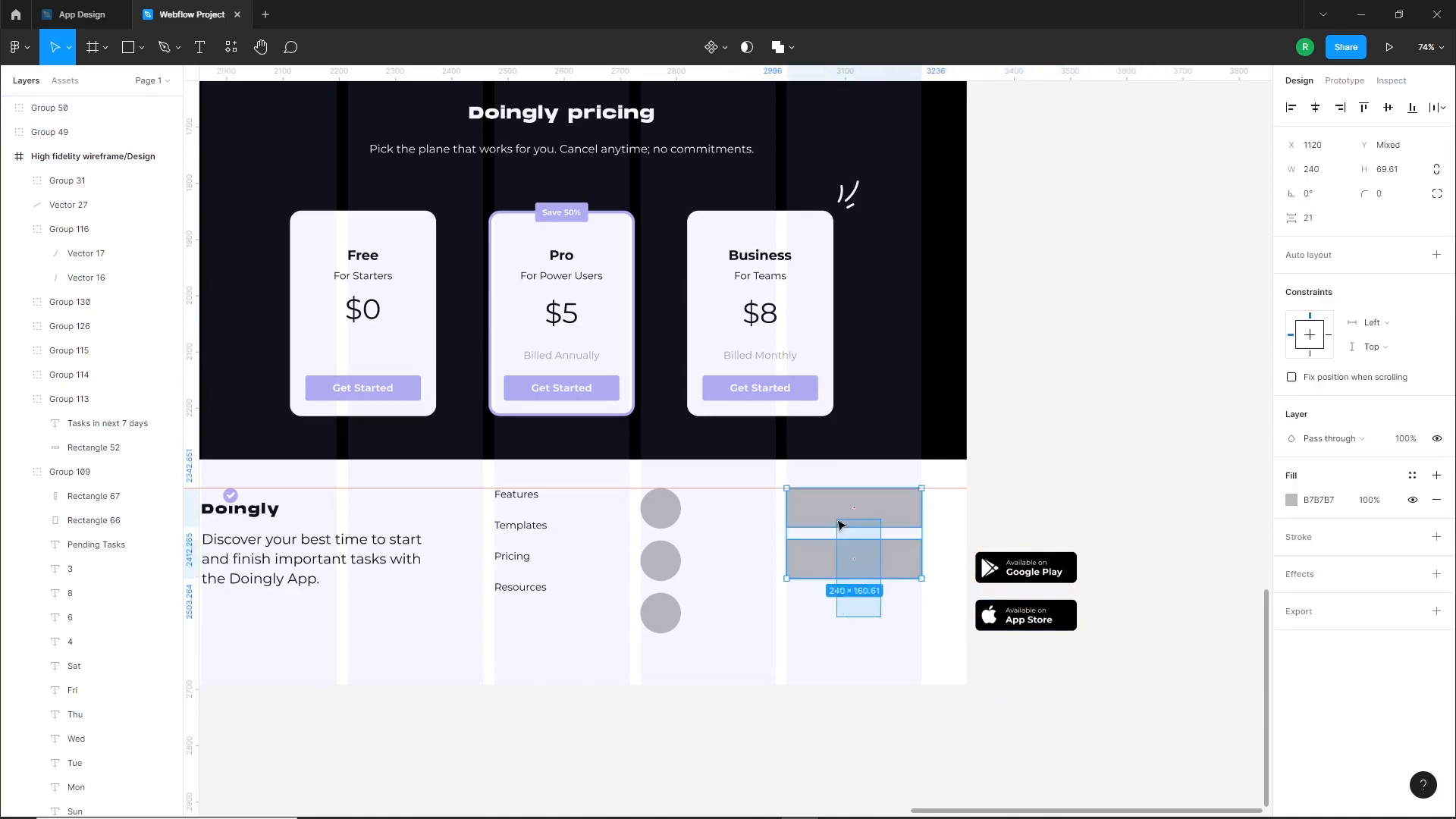
pyautogui.press('Delete')
pyautogui.moveTo(1056, 675); pyautogui.dragTo(832, 518)
pyautogui.click(953, 591)
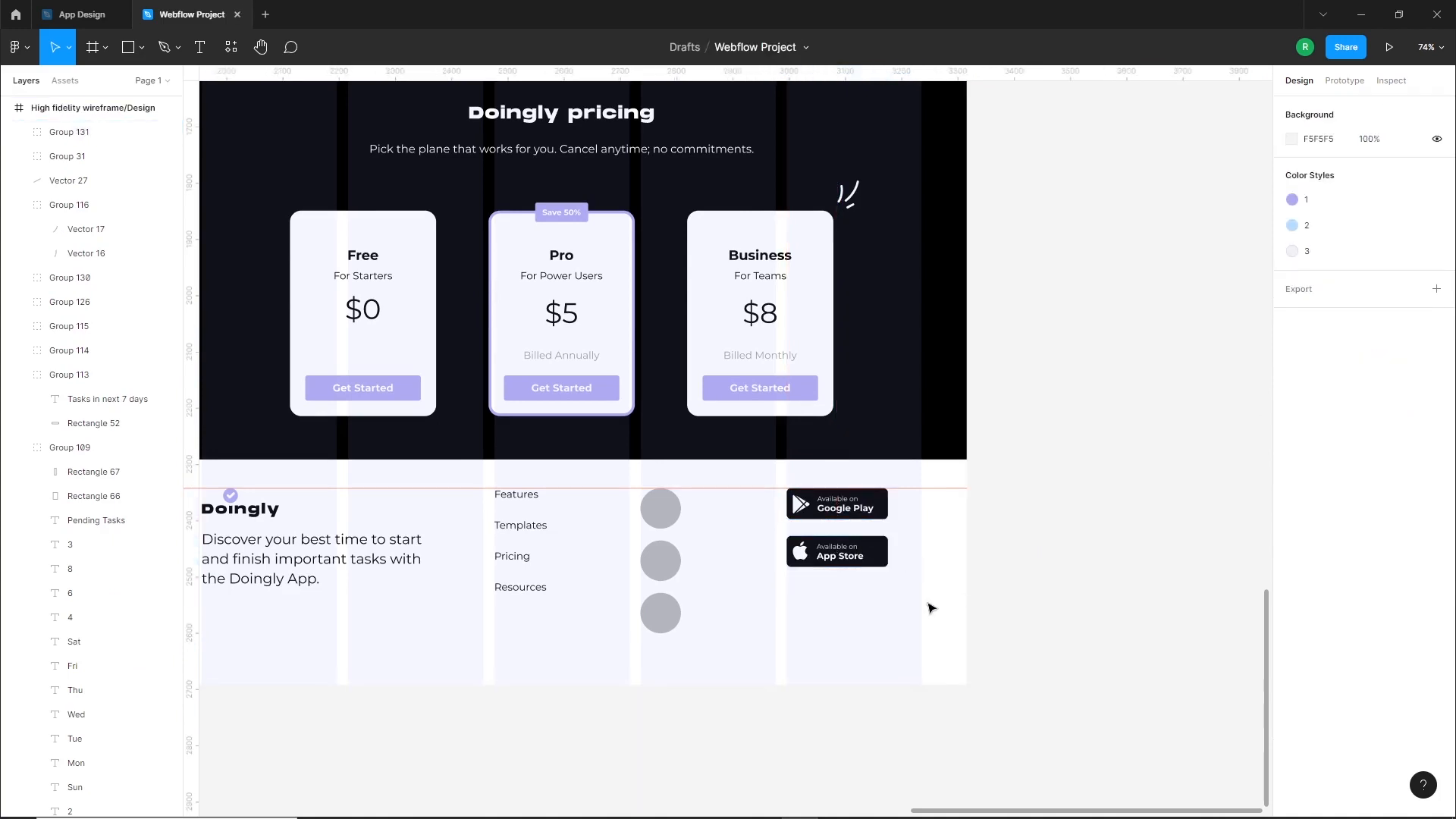
# Delete the two lower grey circles in the footer's social column and shrink the remaining circle to about 43.7 by 43.7
pyautogui.hscroll(-3, 888, 601)
pyautogui.scroll(5, 815, 593)
pyautogui.click(812, 576)
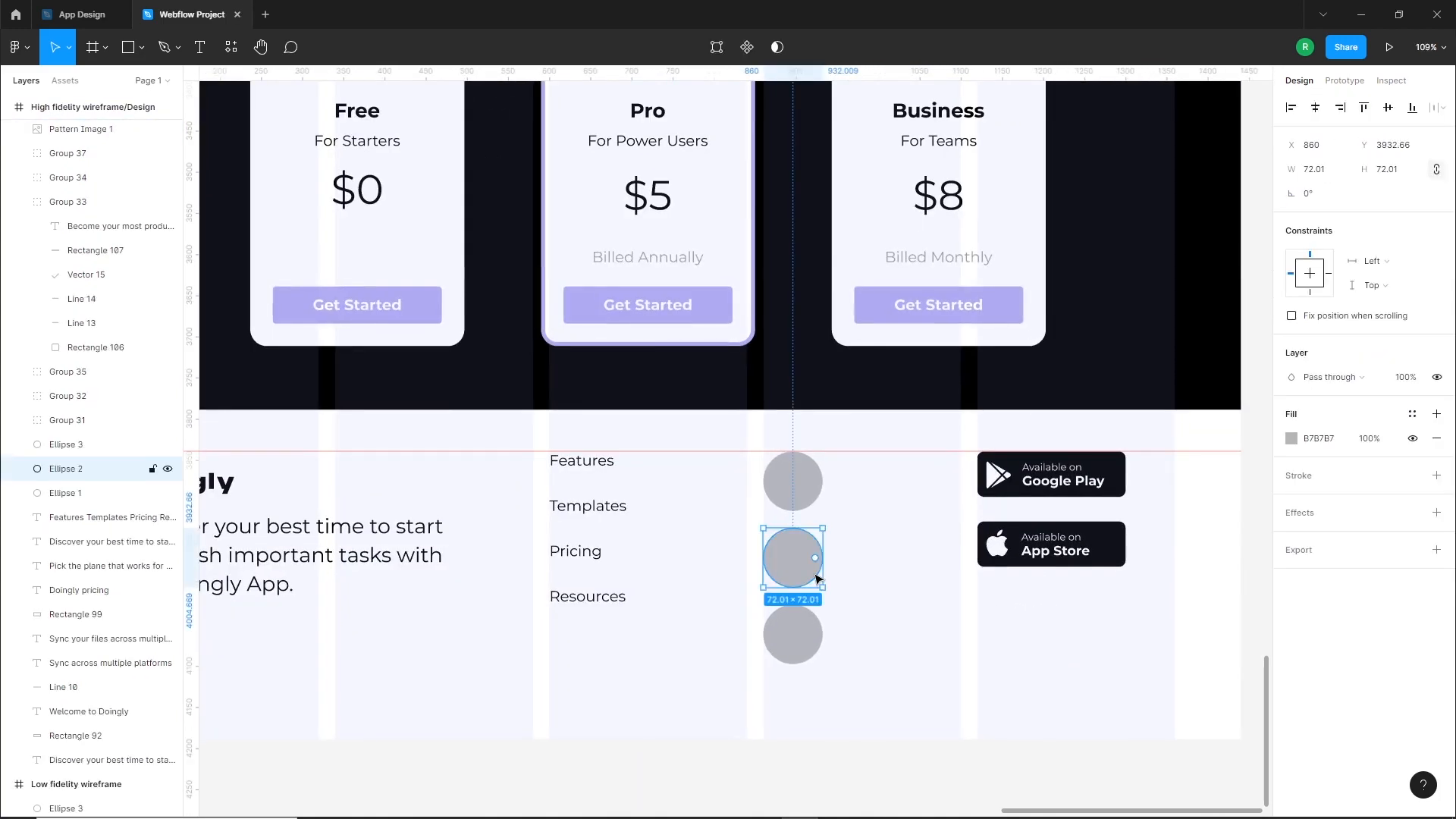
pyautogui.press('Delete')
pyautogui.click(793, 634)
pyautogui.press('Delete')
pyautogui.click(791, 505)
pyautogui.moveTo(822, 499); pyautogui.dragTo(811, 493)
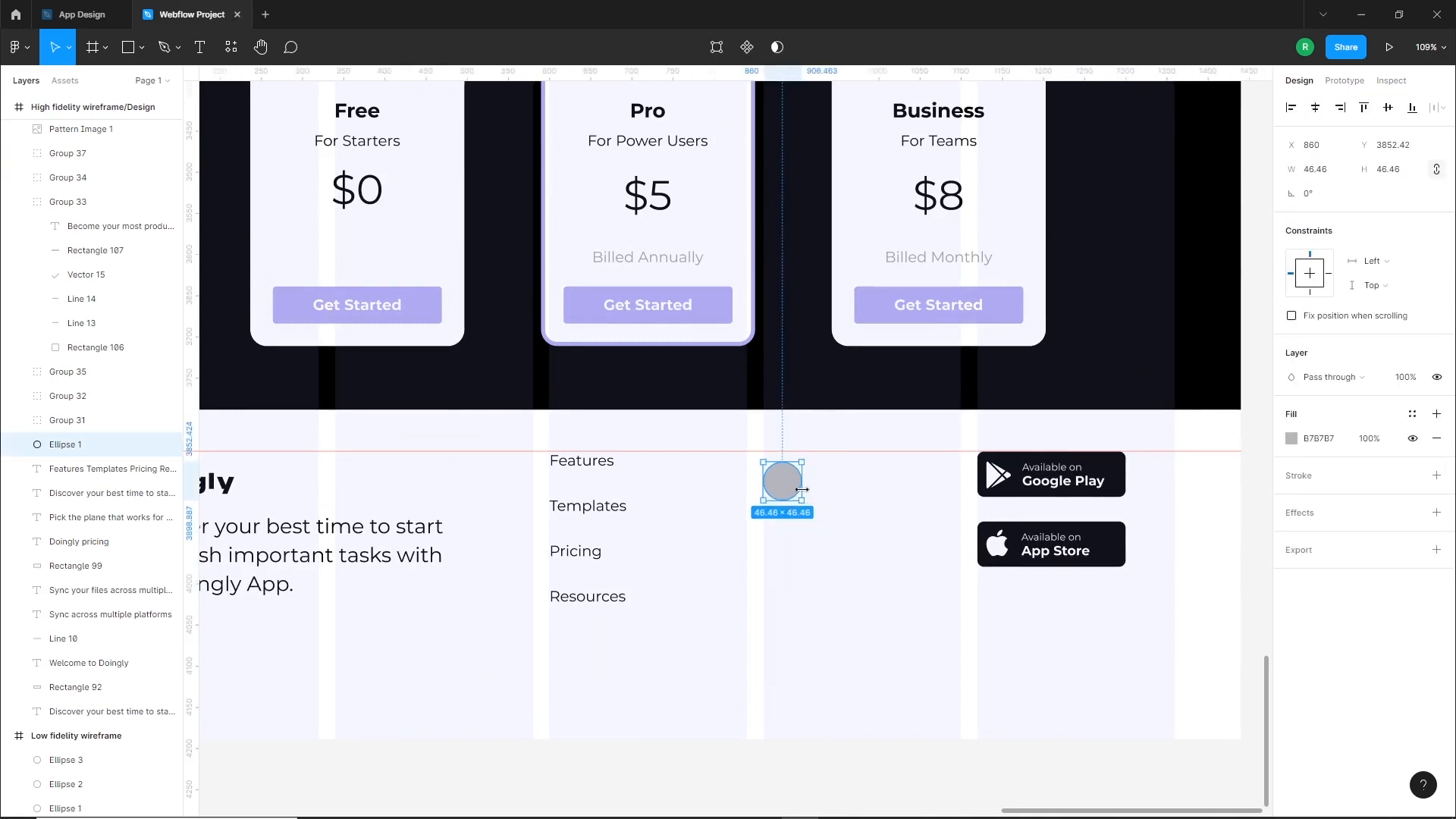
pyautogui.moveTo(789, 489); pyautogui.dragTo(757, 491)
# Replace the footer circle's grey fill with a 2 px inside stroke in the purple B1ACF1 colour
pyautogui.click(1436, 438)
pyautogui.click(1436, 451)
pyautogui.click(1292, 475)
pyautogui.click(1110, 744)
# Duplicate the outlined circle downward three times to form an evenly spaced column of four
pyautogui.click(841, 545)
pyautogui.keyDown('alt'); pyautogui.moveTo(735, 477); pyautogui.dragTo(736, 529); pyautogui.keyUp('alt')
pyautogui.hotkey('ctrl', 'd')
pyautogui.hotkey('ctrl', 'd')
pyautogui.click(790, 591)
# Search for "facebook" in the Iconify plugin and place a plain f icon below the footer links
pyautogui.click(878, 770)
pyautogui.moveTo(877, 769); pyautogui.dragTo(843, 733)
pyautogui.rightClick(750, 607)
pyautogui.moveTo(835, 682)
pyautogui.click(1012, 436)
pyautogui.write('faceb')
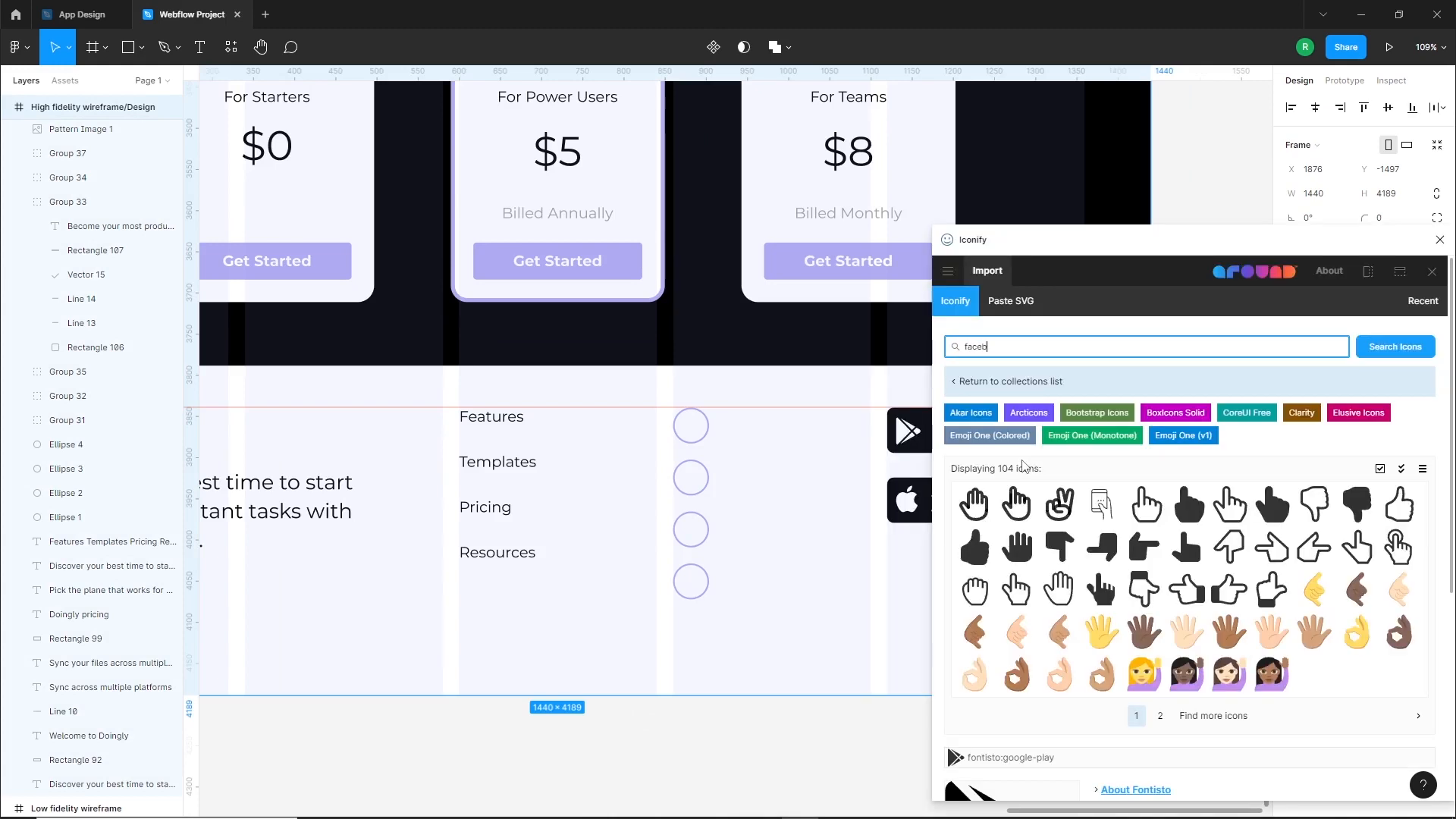
pyautogui.write('ook')
pyautogui.press('Return')
pyautogui.moveTo(1187, 684); pyautogui.dragTo(637, 588)
# Search Iconify for "linkedin" and place a plain "in" icon below the column of circles
pyautogui.doubleClick(1021, 349)
pyautogui.write('linked in')
pyautogui.press('Return')
pyautogui.press('BackSpace')
pyautogui.press('BackSpace')
pyautogui.press('BackSpace')
pyautogui.write('in')
pyautogui.press('Return')
pyautogui.moveTo(1103, 620); pyautogui.dragTo(697, 636)
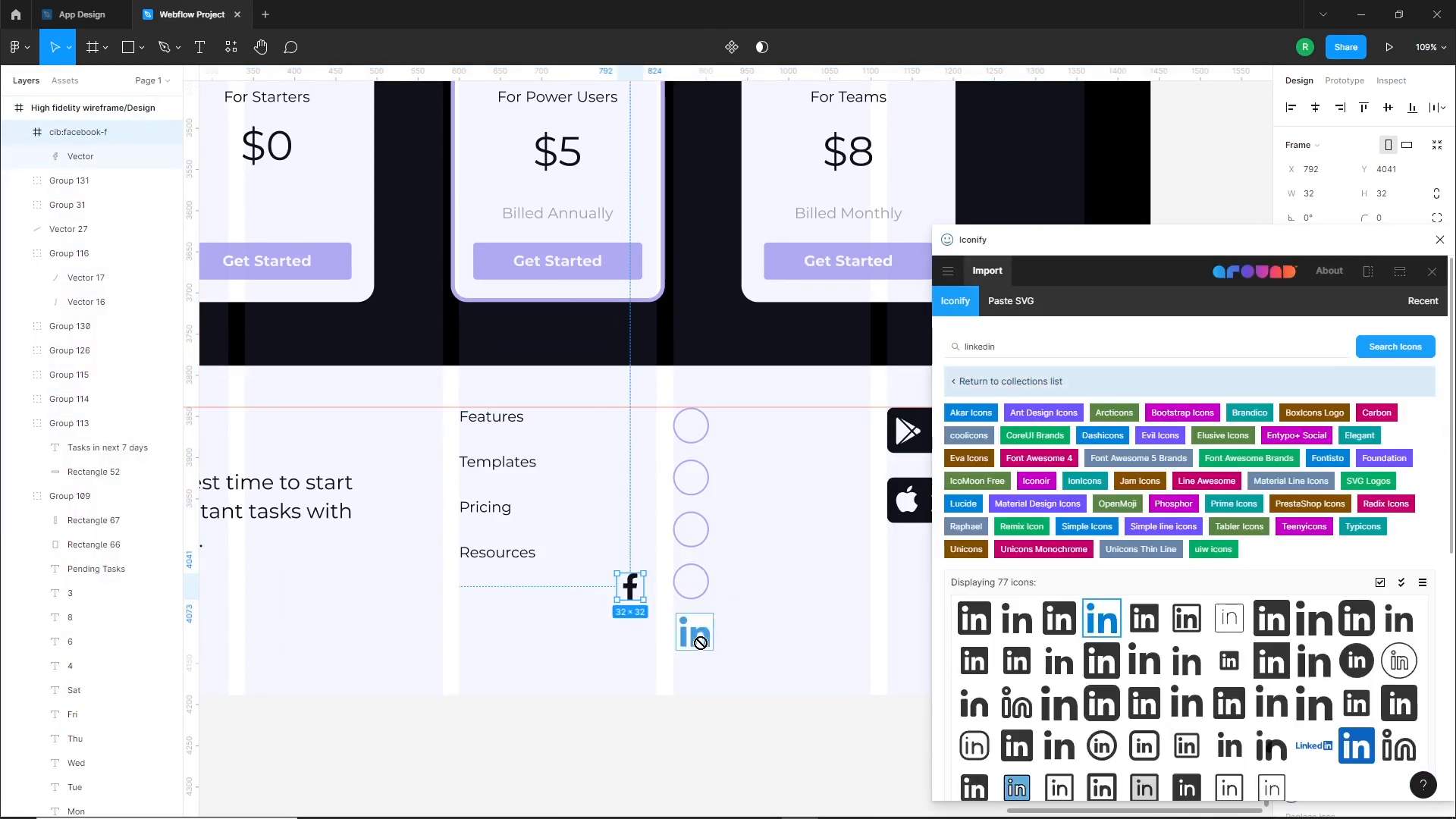
# Search Iconify for "twitter" and place a bird icon beside the column of circles
pyautogui.click(789, 637)
pyautogui.doubleClick(1020, 348)
pyautogui.write('twitter')
pyautogui.press('Return')
pyautogui.moveTo(1187, 641); pyautogui.dragTo(802, 600)
# Search Iconify for "instagram" and place a filled Instagram icon near the bottom of the footer
pyautogui.doubleClick(1004, 348)
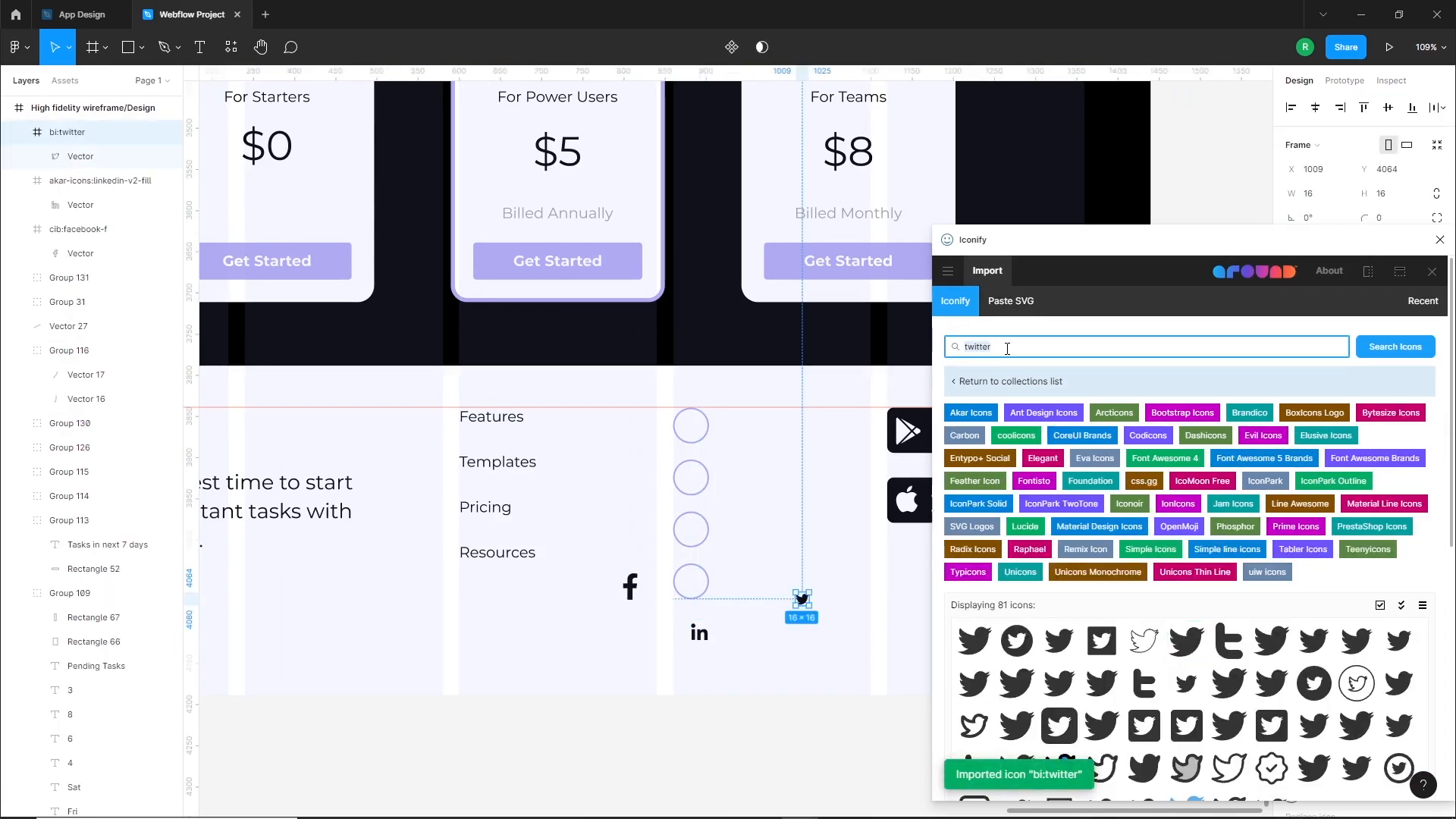
pyautogui.write('instagram')
pyautogui.press('Return')
pyautogui.moveTo(1017, 618); pyautogui.dragTo(683, 658)
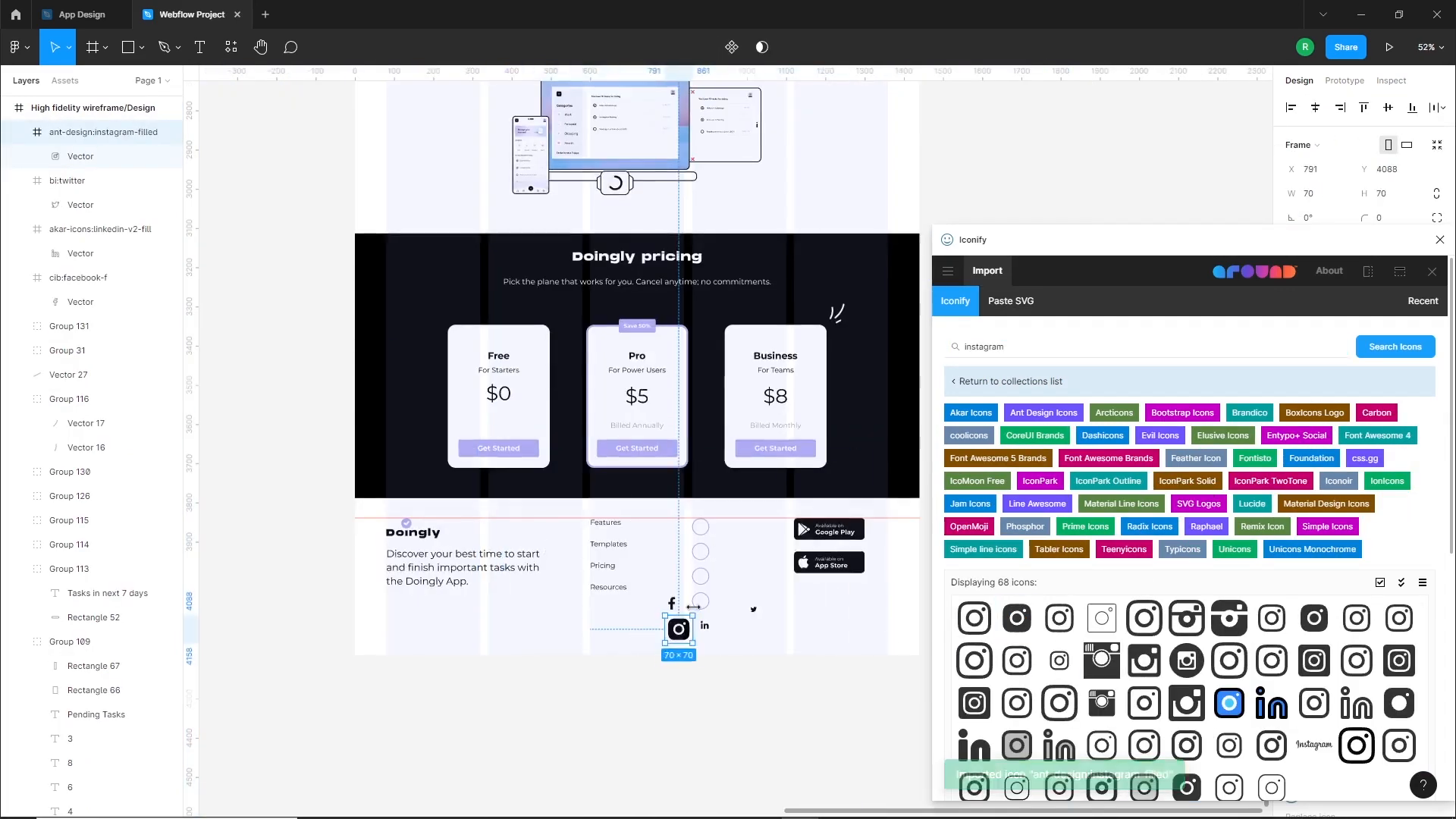
# Fit and centre the Facebook icon inside the first circle and recolour it purple B1ACF1
pyautogui.scroll(2, 698, 627)
pyautogui.moveTo(617, 565); pyautogui.dragTo(720, 284)
pyautogui.moveTo(742, 257); pyautogui.dragTo(729, 264)
pyautogui.click(850, 357)
pyautogui.click(714, 279)
pyautogui.keyDown('shift'); pyautogui.click(739, 265); pyautogui.keyUp('shift')
pyautogui.click(1388, 108)
pyautogui.click(715, 280)
pyautogui.click(1292, 660)
pyautogui.click(850, 455)
# Move the Instagram icon aside, then centre the LinkedIn icon in the second circle and recolour it purple B1ACF1
pyautogui.moveTo(657, 664); pyautogui.dragTo(922, 433)
pyautogui.moveTo(734, 636); pyautogui.dragTo(746, 341)
pyautogui.scroll(5, 718, 365)
pyautogui.keyDown('shift'); pyautogui.click(768, 355); pyautogui.keyUp('shift')
pyautogui.click(1318, 107)
pyautogui.click(850, 379)
pyautogui.click(725, 376)
pyautogui.click(1292, 659)
pyautogui.click(1112, 744)
# Centre the Twitter icon inside the third circle and recolour it purple B1ACF1
pyautogui.click(900, 543)
pyautogui.scroll(-3, 853, 474)
pyautogui.moveTo(985, 654); pyautogui.dragTo(824, 524)
pyautogui.scroll(4, 761, 524)
pyautogui.keyDown('shift'); pyautogui.click(867, 523); pyautogui.keyUp('shift')
pyautogui.click(1388, 107)
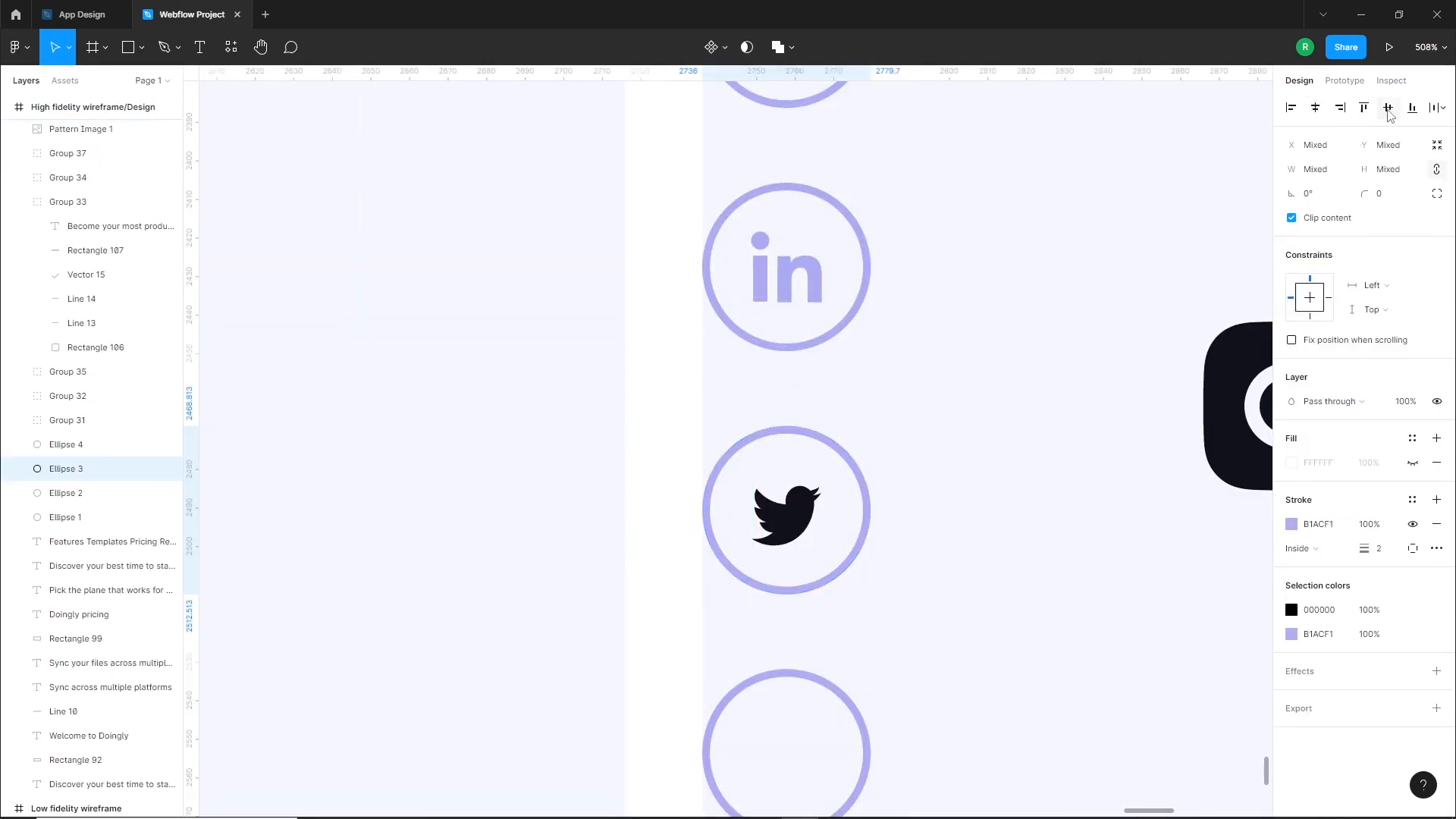
pyautogui.click(794, 513)
pyautogui.click(1292, 660)
pyautogui.click(1112, 744)
# Scale the Instagram icon to 22 by 22, centre it in the fourth circle and recolour it purple B1ACF1
pyautogui.scroll(-4, 898, 502)
pyautogui.moveTo(1131, 481); pyautogui.dragTo(988, 652)
pyautogui.moveTo(993, 678); pyautogui.dragTo(847, 622)
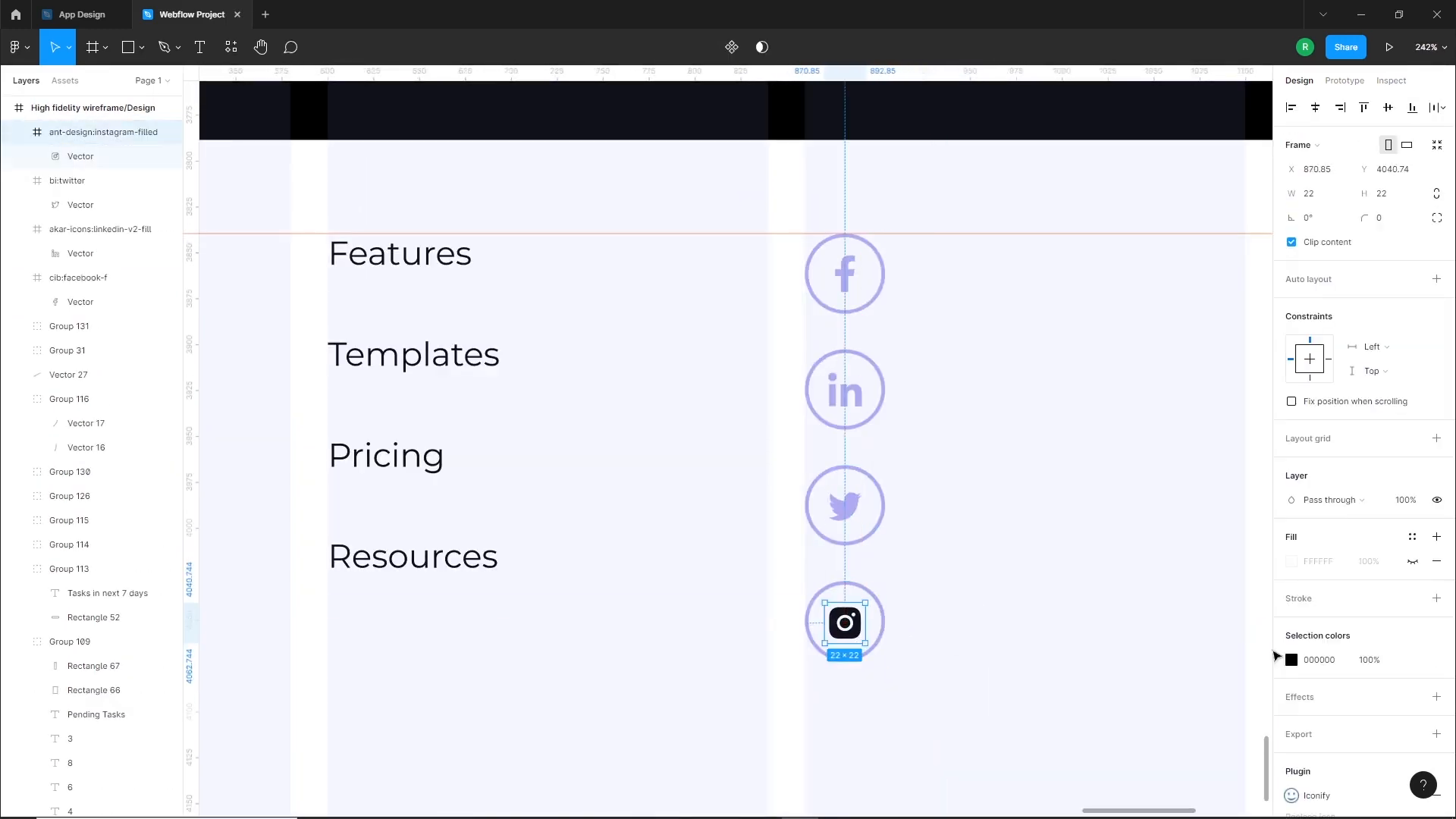
pyautogui.click(1291, 660)
pyautogui.click(1112, 744)
pyautogui.click(910, 624)
pyautogui.click(854, 624)
pyautogui.keyDown('shift'); pyautogui.click(883, 625); pyautogui.keyUp('shift')
pyautogui.click(1388, 107)
# Group each social icon with its surrounding circle
pyautogui.moveTo(914, 569); pyautogui.dragTo(782, 693)
pyautogui.hotkey('ctrl', 'g')
pyautogui.moveTo(971, 440); pyautogui.dragTo(761, 557)
pyautogui.hotkey('ctrl', 'g')
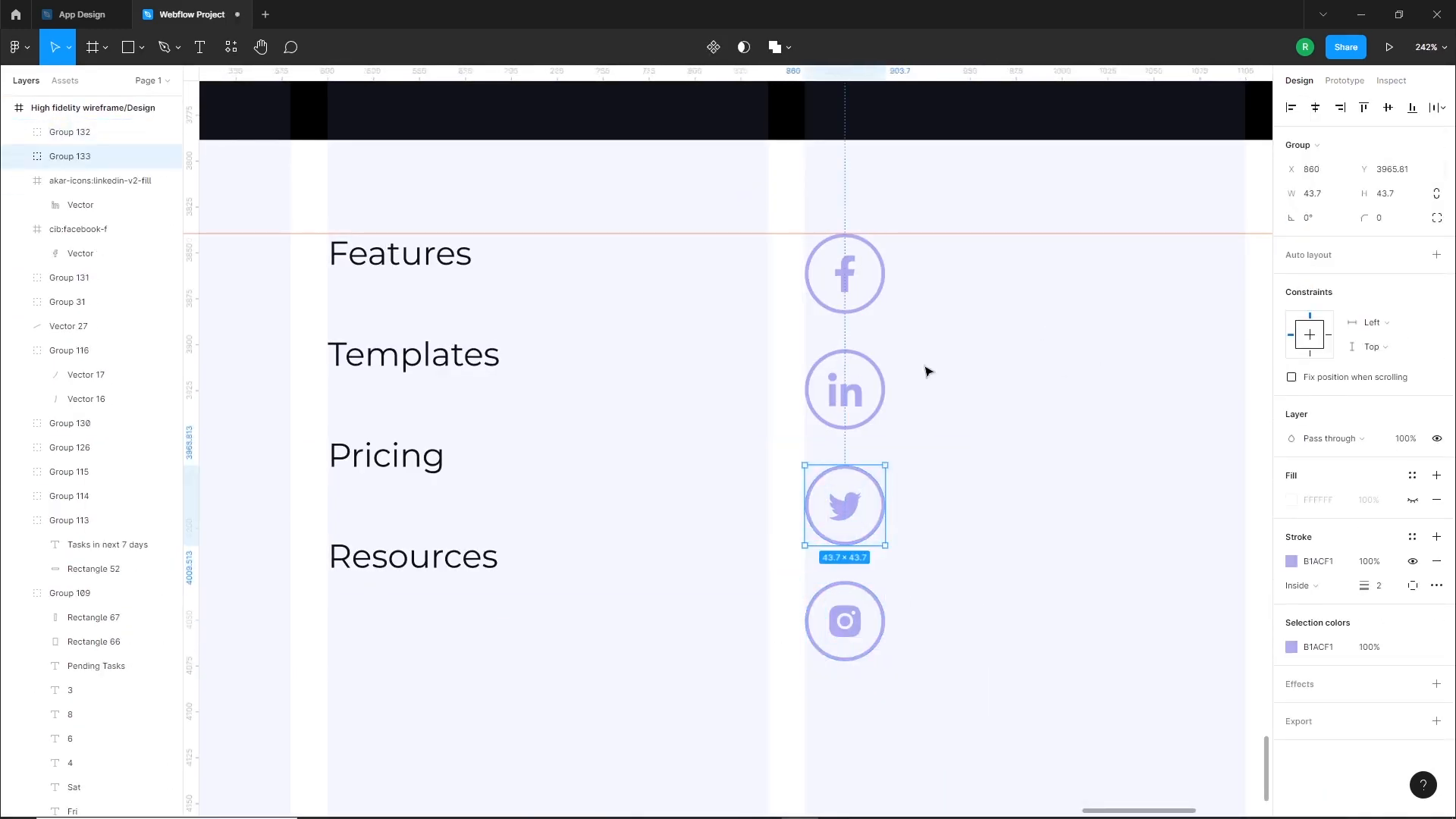
pyautogui.moveTo(965, 210); pyautogui.dragTo(774, 324)
pyautogui.hotkey('ctrl', 'g')
# Set the footer link list's line height to 65 and adjust the list's position beside the social icons
pyautogui.scroll(-5, 987, 353)
pyautogui.click(842, 410)
pyautogui.click(1326, 491)
pyautogui.write('65')
pyautogui.press('Return')
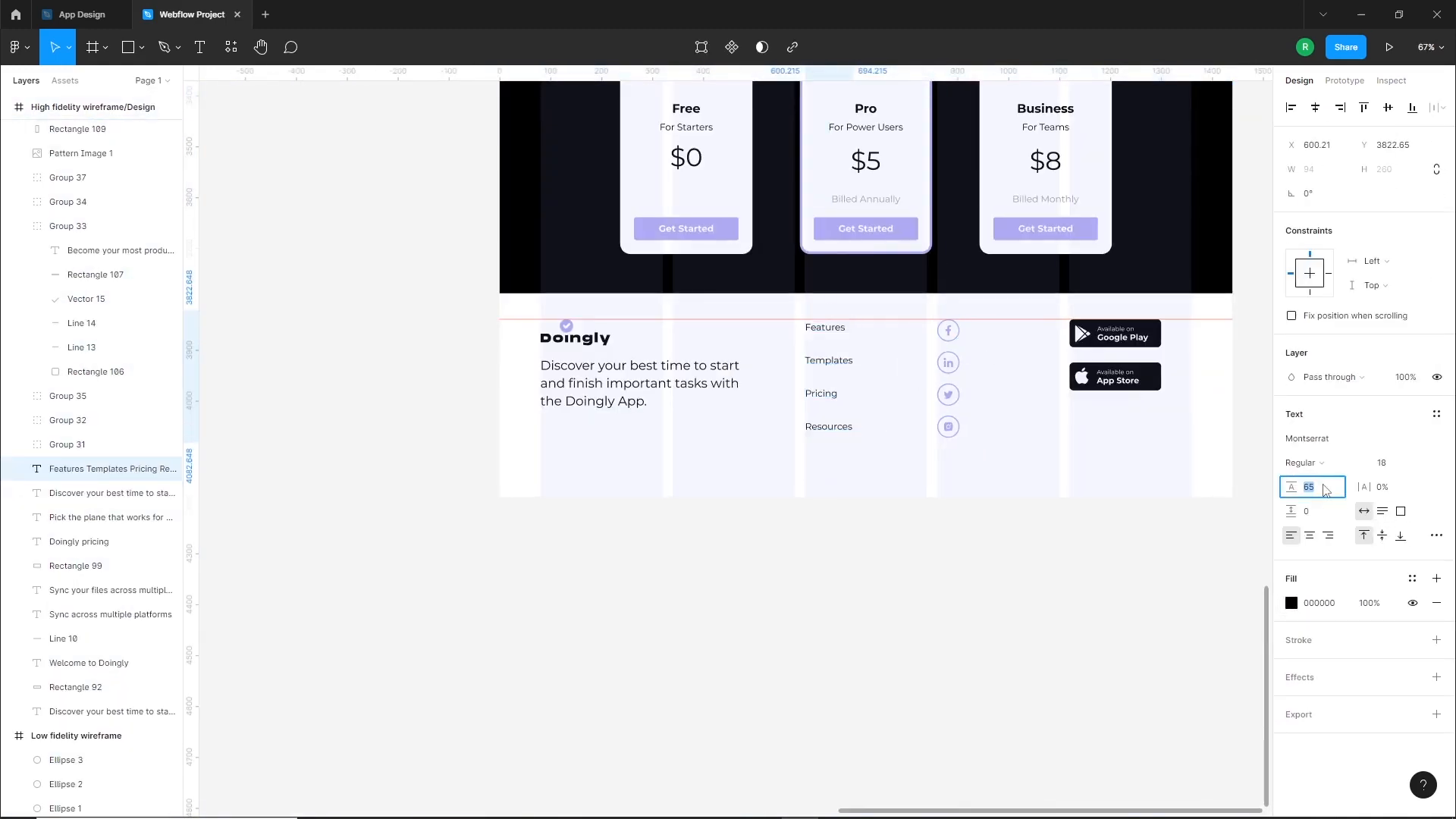
pyautogui.scroll(3, 1108, 464)
pyautogui.moveTo(719, 397); pyautogui.dragTo(718, 394)
pyautogui.click(735, 560)
pyautogui.scroll(-1, 747, 554)
pyautogui.moveTo(760, 551); pyautogui.dragTo(734, 575)
# Remove the horizontal footer guide, then group all the footer elements and move the group down
pyautogui.moveTo(1178, 320); pyautogui.dragTo(1178, 73)
pyautogui.moveTo(1226, 316); pyautogui.dragTo(387, 486)
pyautogui.hotkey('ctrl', 'g')
pyautogui.moveTo(446, 407); pyautogui.dragTo(485, 409)
pyautogui.hotkey('shift', 'Down')
pyautogui.hotkey('shift', 'Down')
pyautogui.hotkey('shift', 'Down')
pyautogui.hotkey('shift', 'Down')
pyautogui.hotkey('shift', 'Down')
pyautogui.hotkey('shift', 'Down')
pyautogui.hotkey('shift', 'Down')
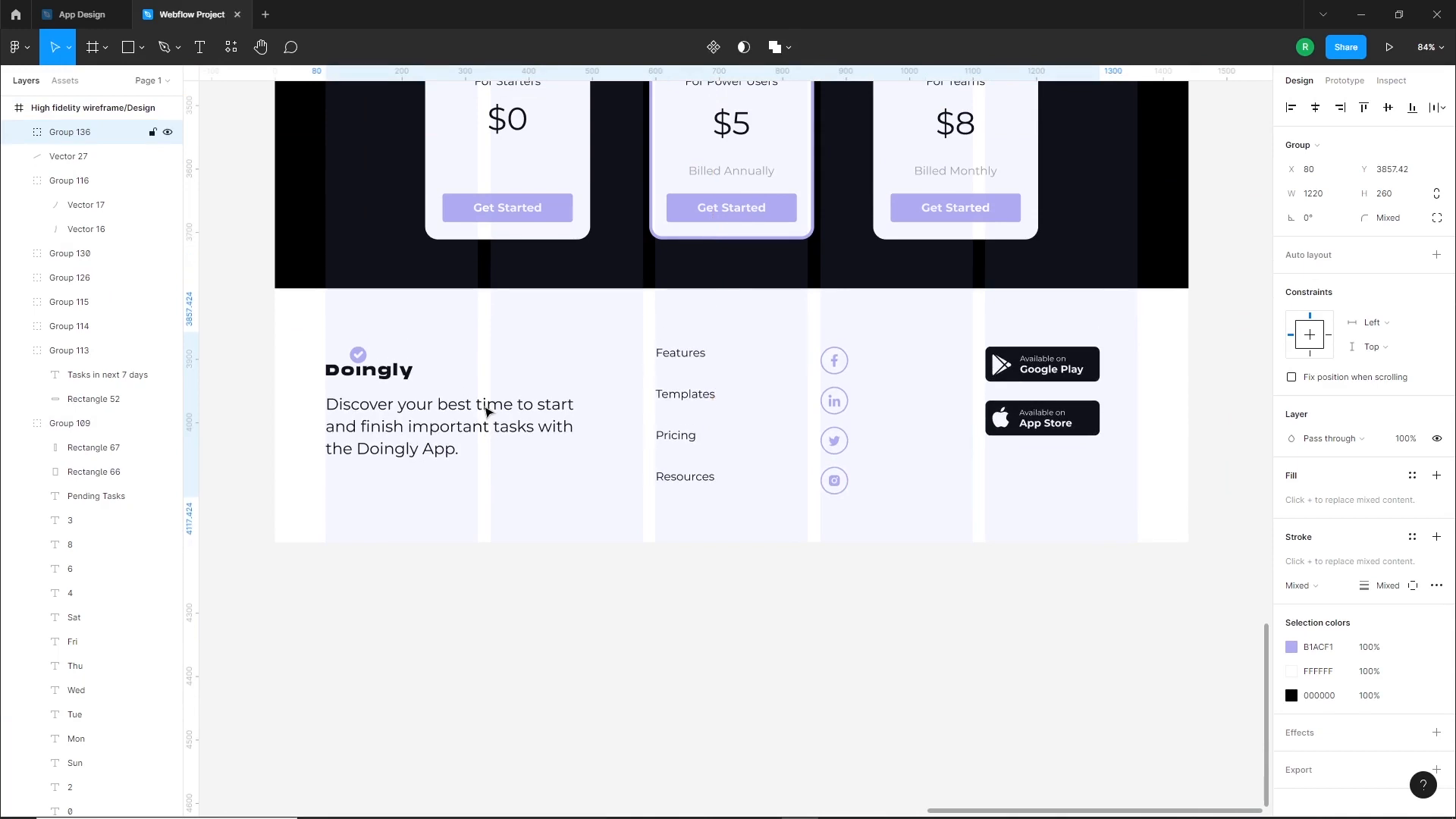
# Shorten the high fidelity frame from its bottom edge to a height of 4177
pyautogui.click(1127, 491)
pyautogui.moveTo(865, 543); pyautogui.dragTo(865, 537)
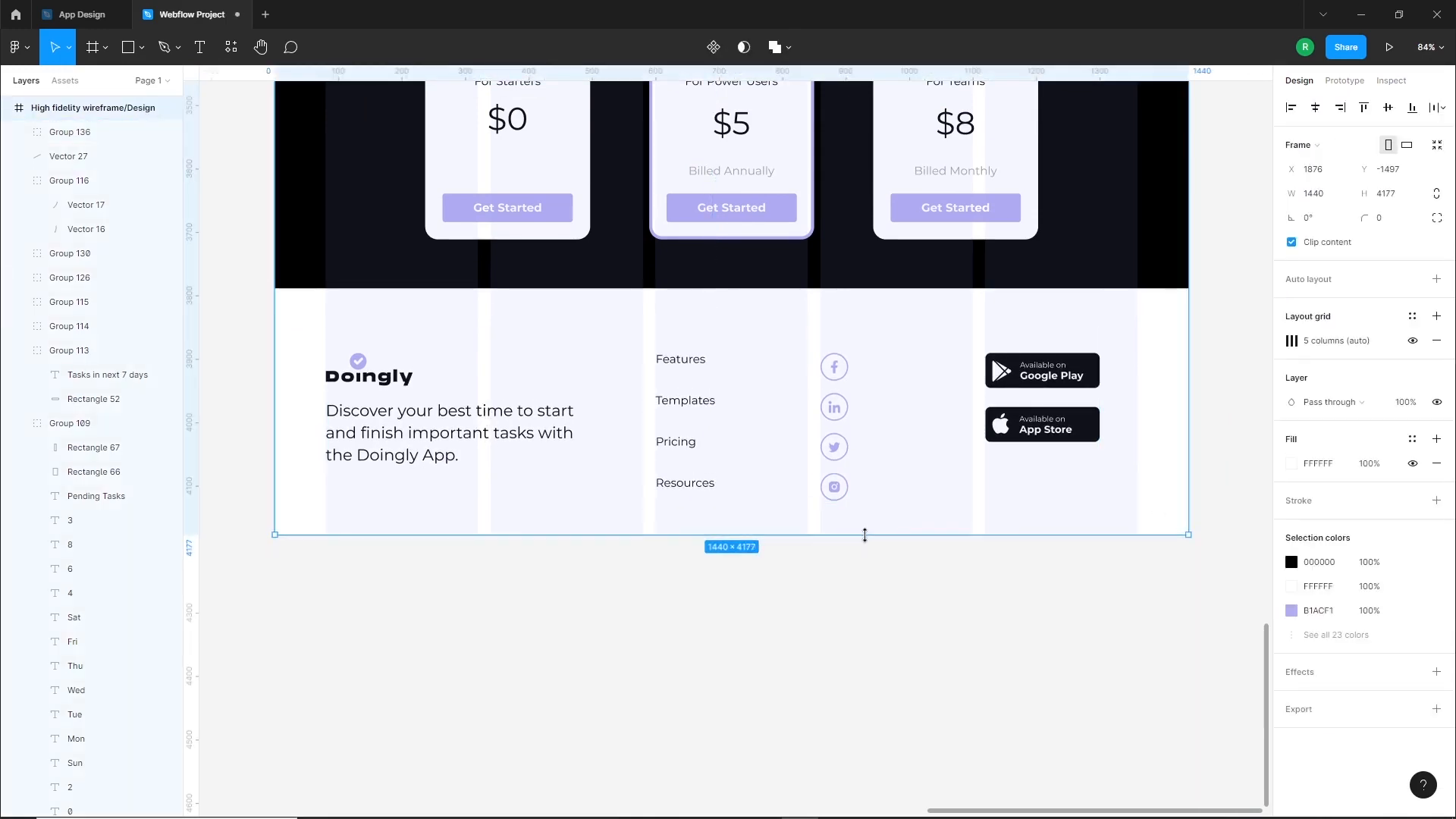
pyautogui.click(817, 562)
# Hide the five-column layout grid of the high fidelity frame
pyautogui.scroll(-5, 813, 549)
pyautogui.scroll(2, 863, 577)
pyautogui.click(851, 612)
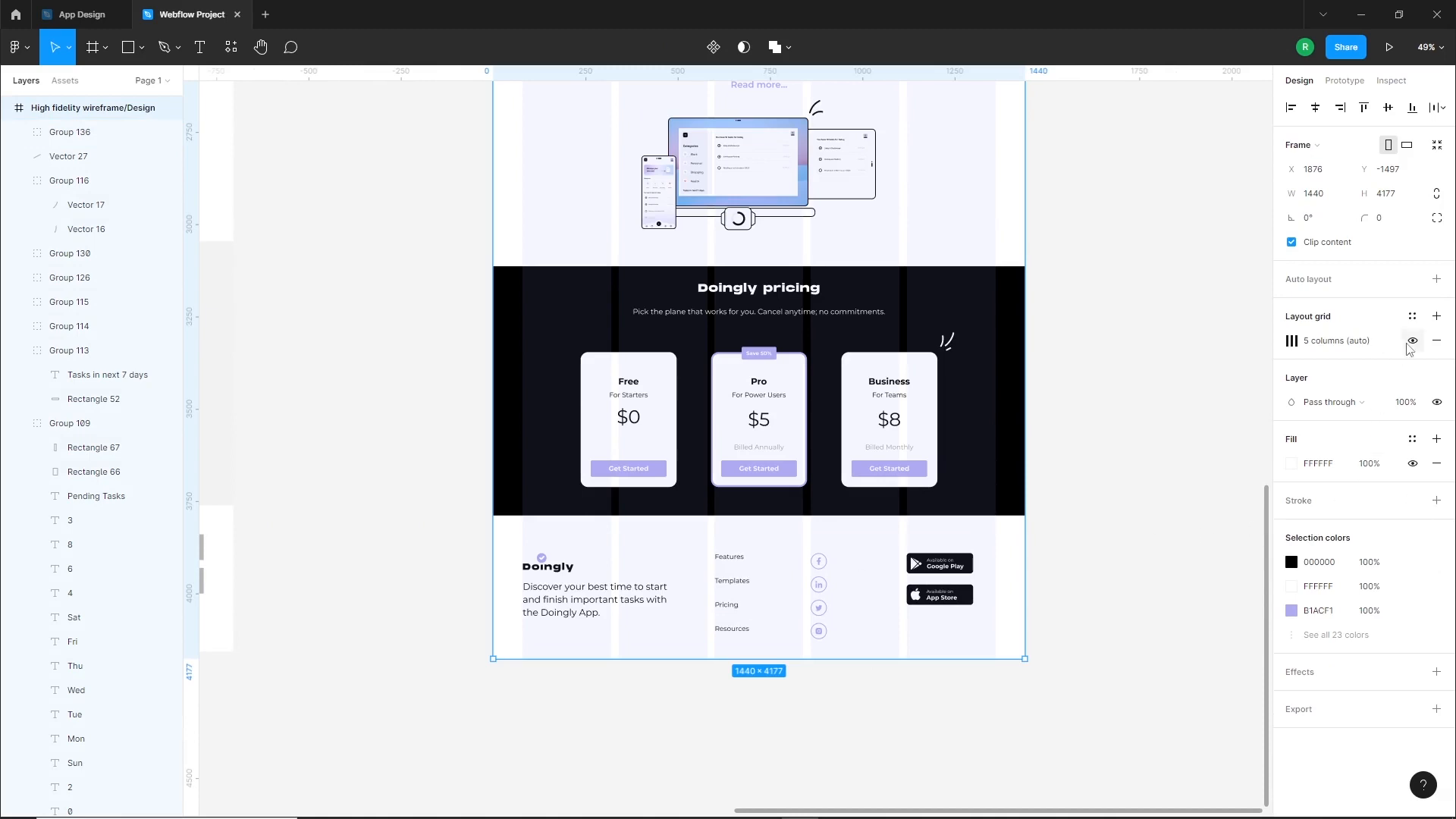
pyautogui.click(1412, 341)
pyautogui.click(1056, 589)
# Darken the divider line above the "Sync across multiple platforms" section to stroke colour E5E6EE
pyautogui.scroll(7, 1061, 409)
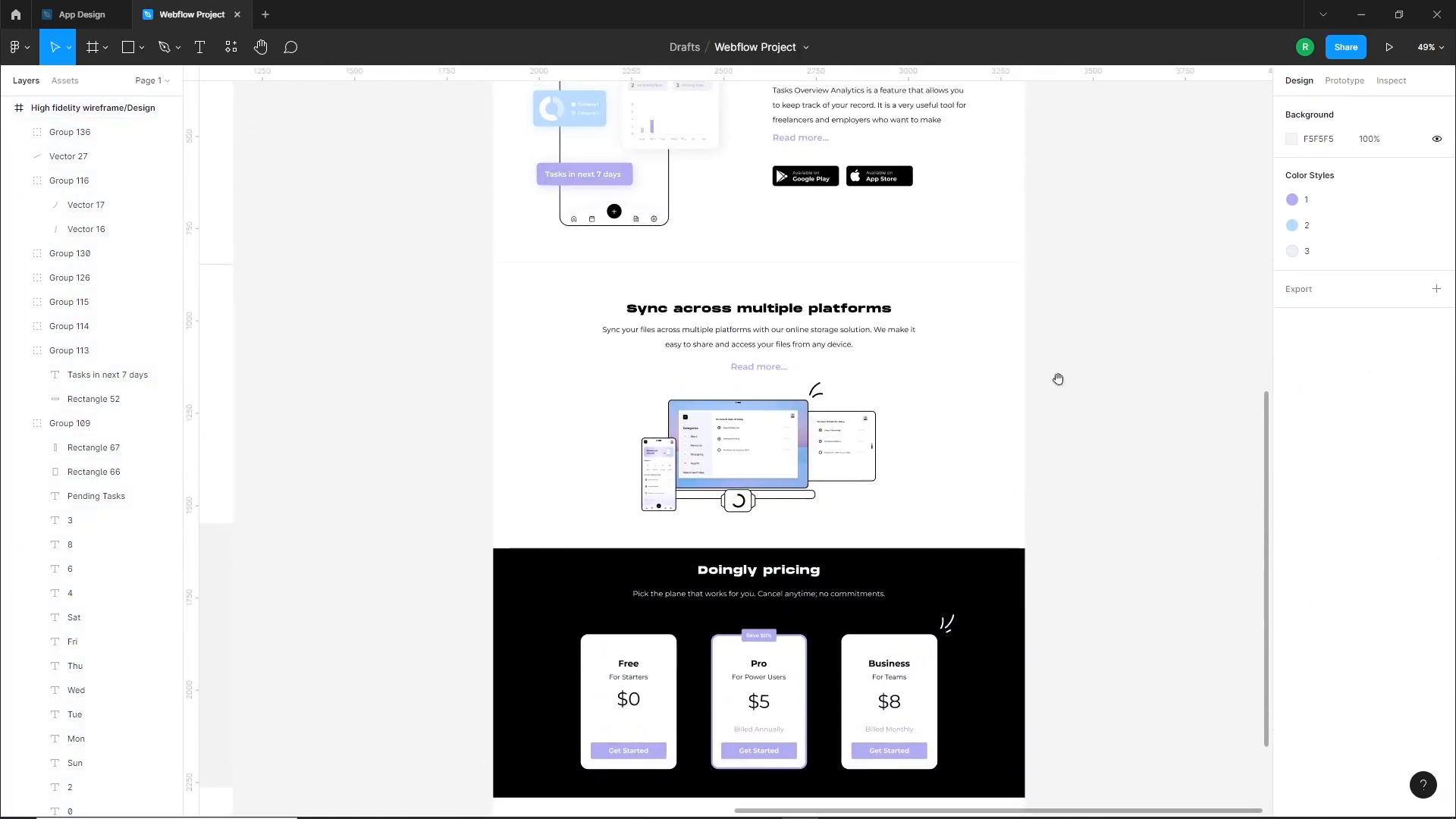
pyautogui.scroll(3, 1058, 380)
pyautogui.keyDown('ctrl'); pyautogui.scroll(3, 862, 413); pyautogui.keyUp('ctrl')
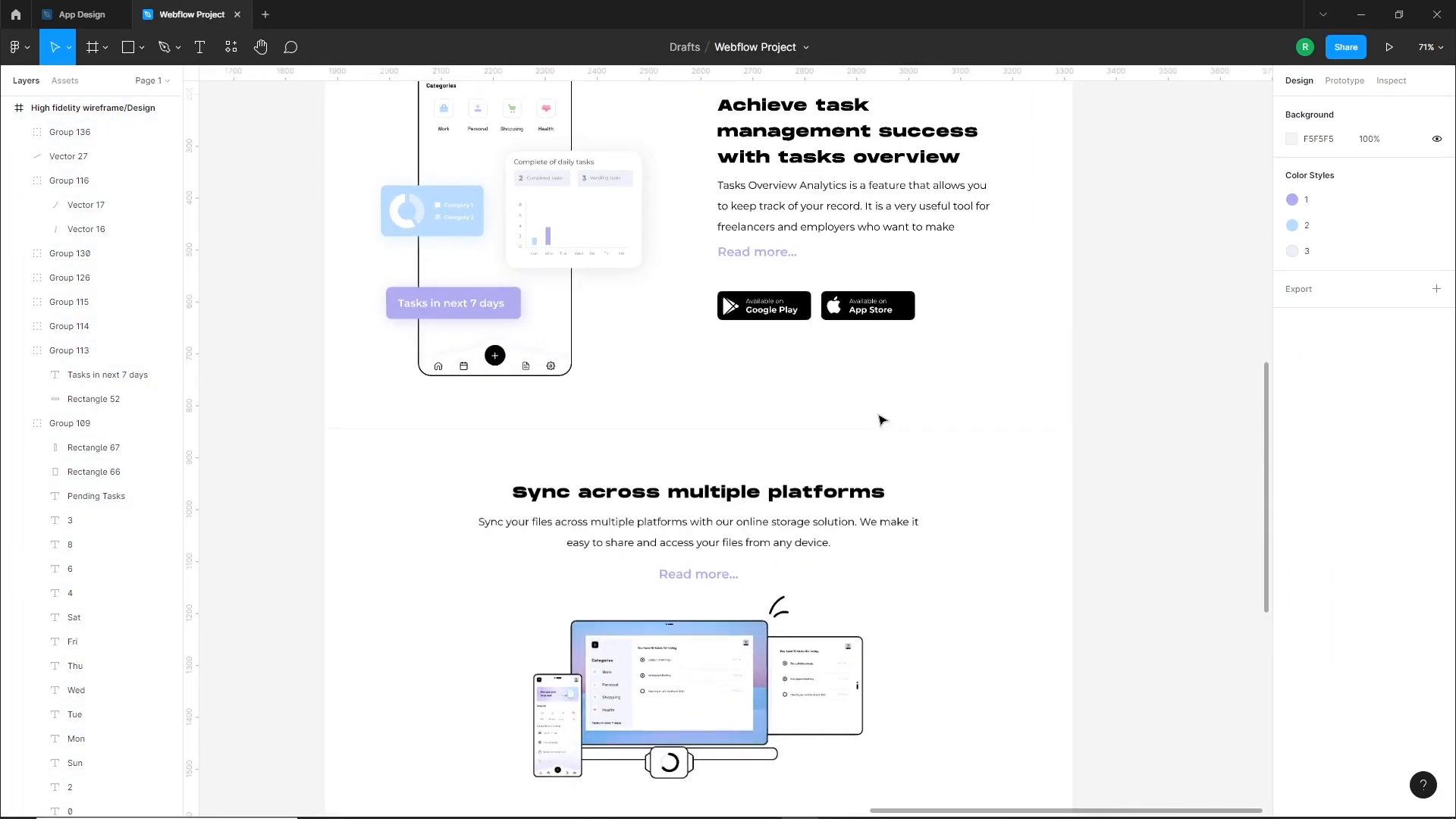
pyautogui.keyDown('ctrl'); pyautogui.scroll(-1, 880, 421); pyautogui.keyUp('ctrl')
pyautogui.click(902, 456)
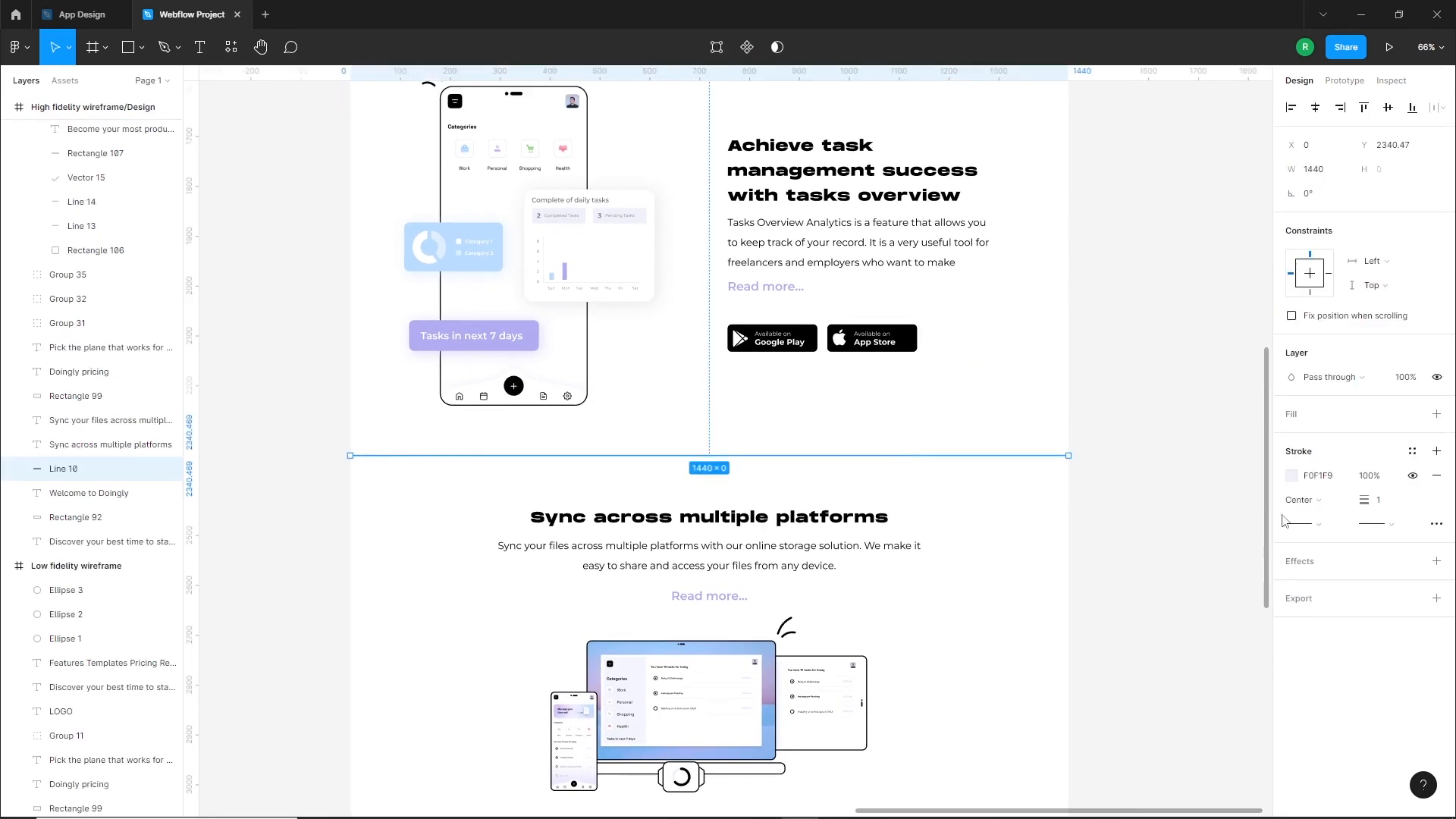
pyautogui.click(1292, 475)
pyautogui.moveTo(1095, 445); pyautogui.dragTo(1096, 453)
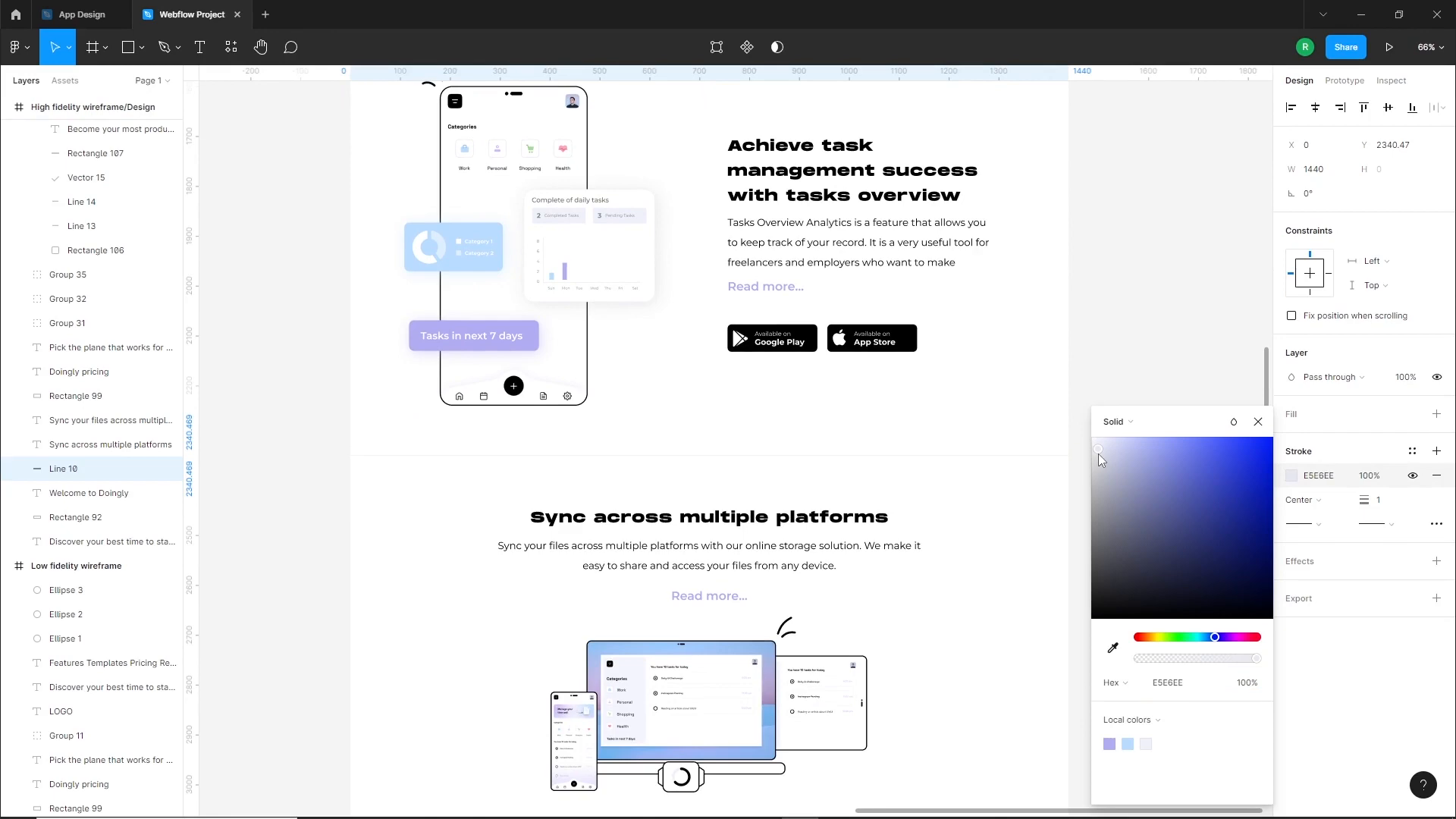
pyautogui.click(931, 484)
# Set the letter spacing of the hero heading "Become your most productive self with Doingly" to 8%
pyautogui.scroll(10, 930, 484)
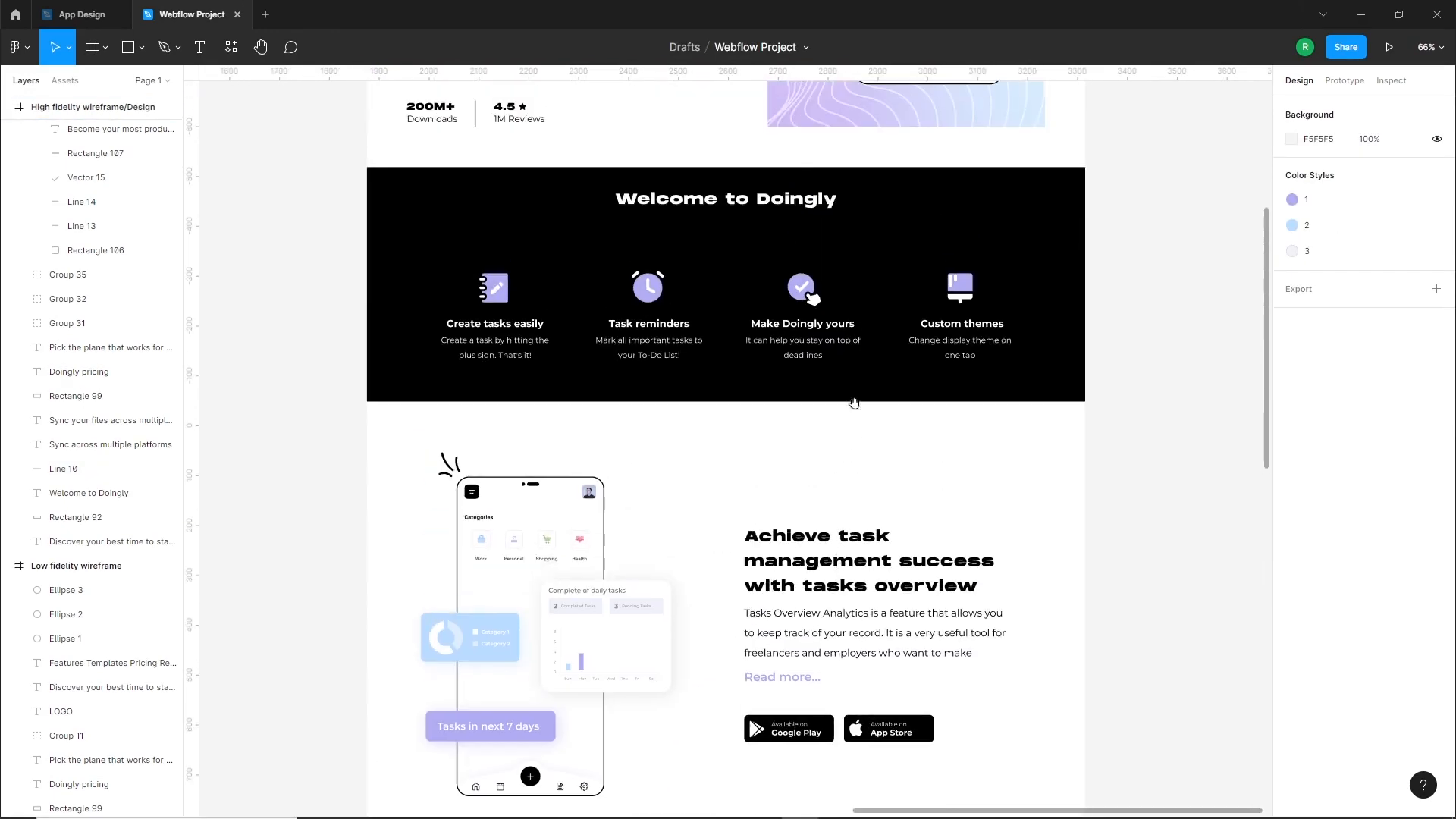
pyautogui.scroll(3, 844, 500)
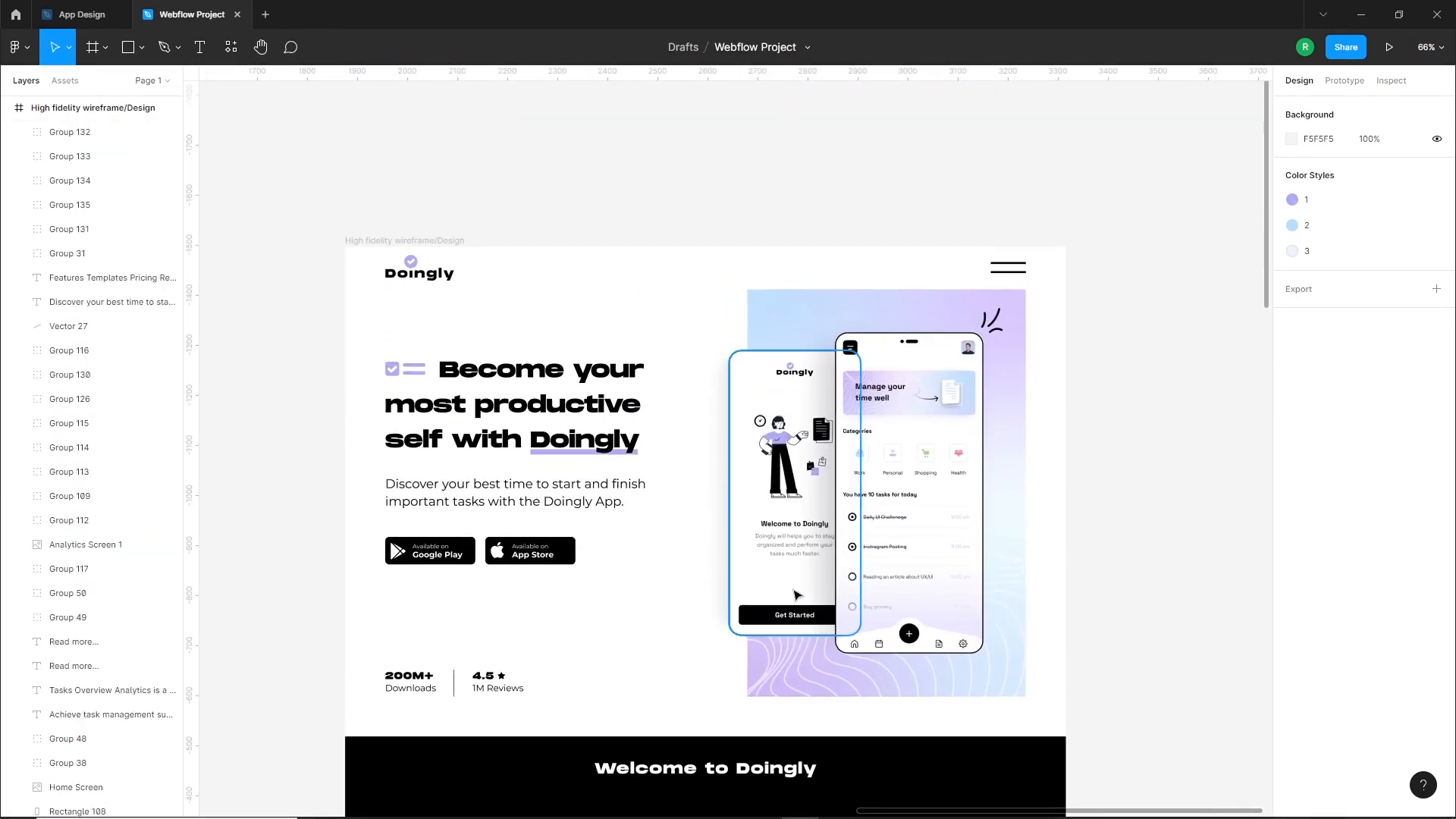
pyautogui.click(523, 410)
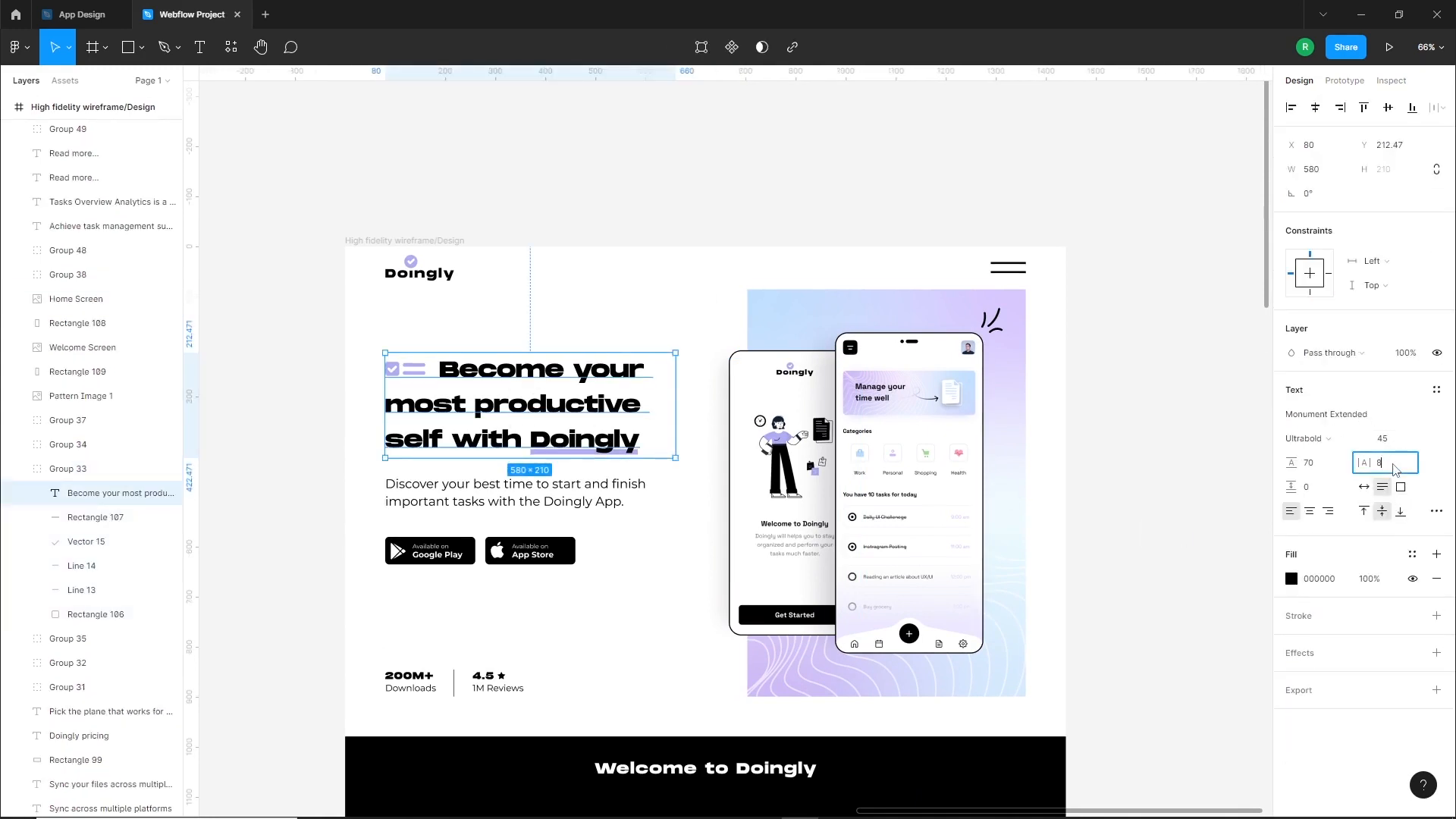
pyautogui.press('Return')
# Shift the purple underline to X 405 beneath "Doingly" in the hero heading and adjust its width to the word
pyautogui.scroll(5, 519, 422)
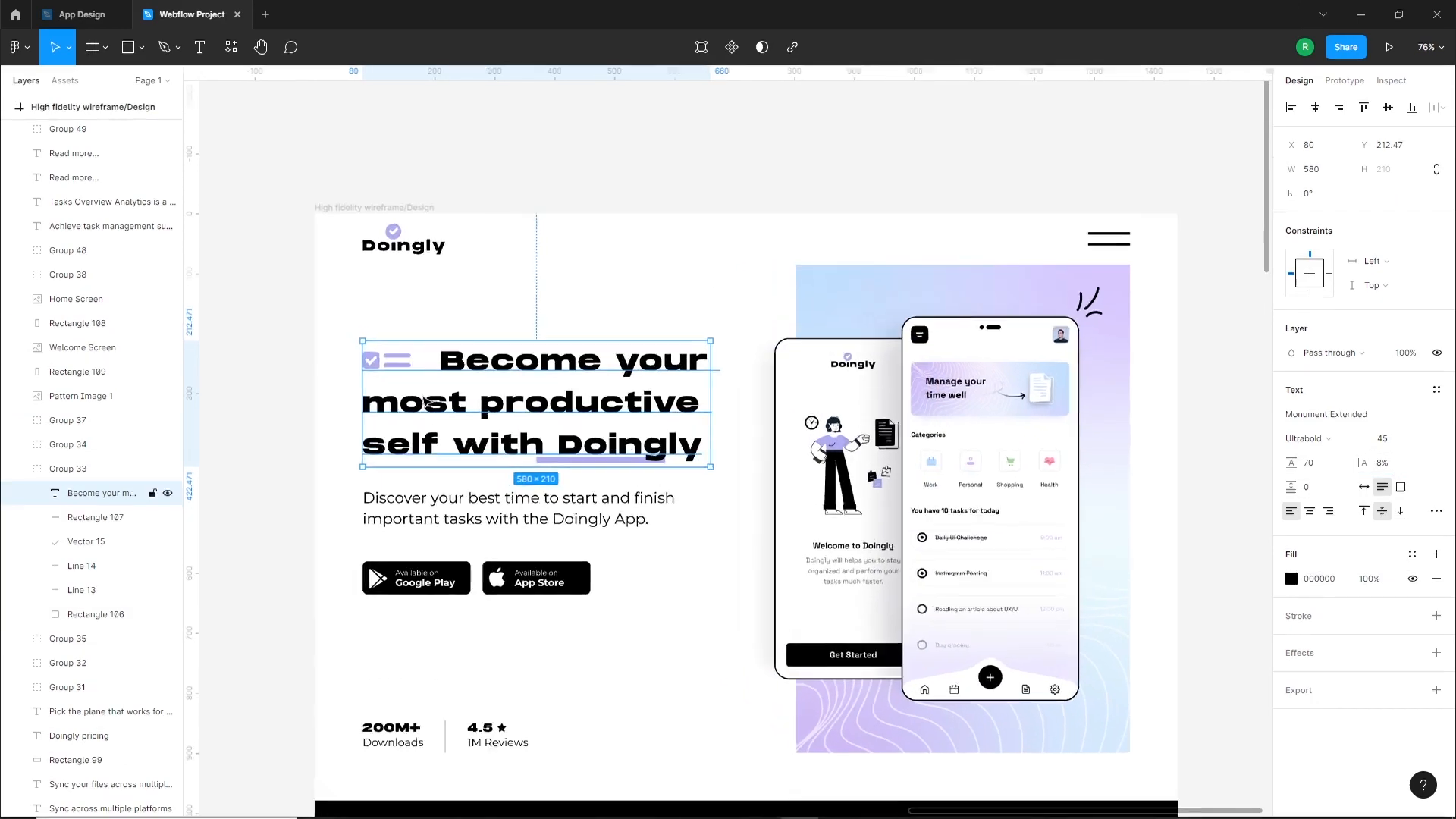
pyautogui.click(84, 590)
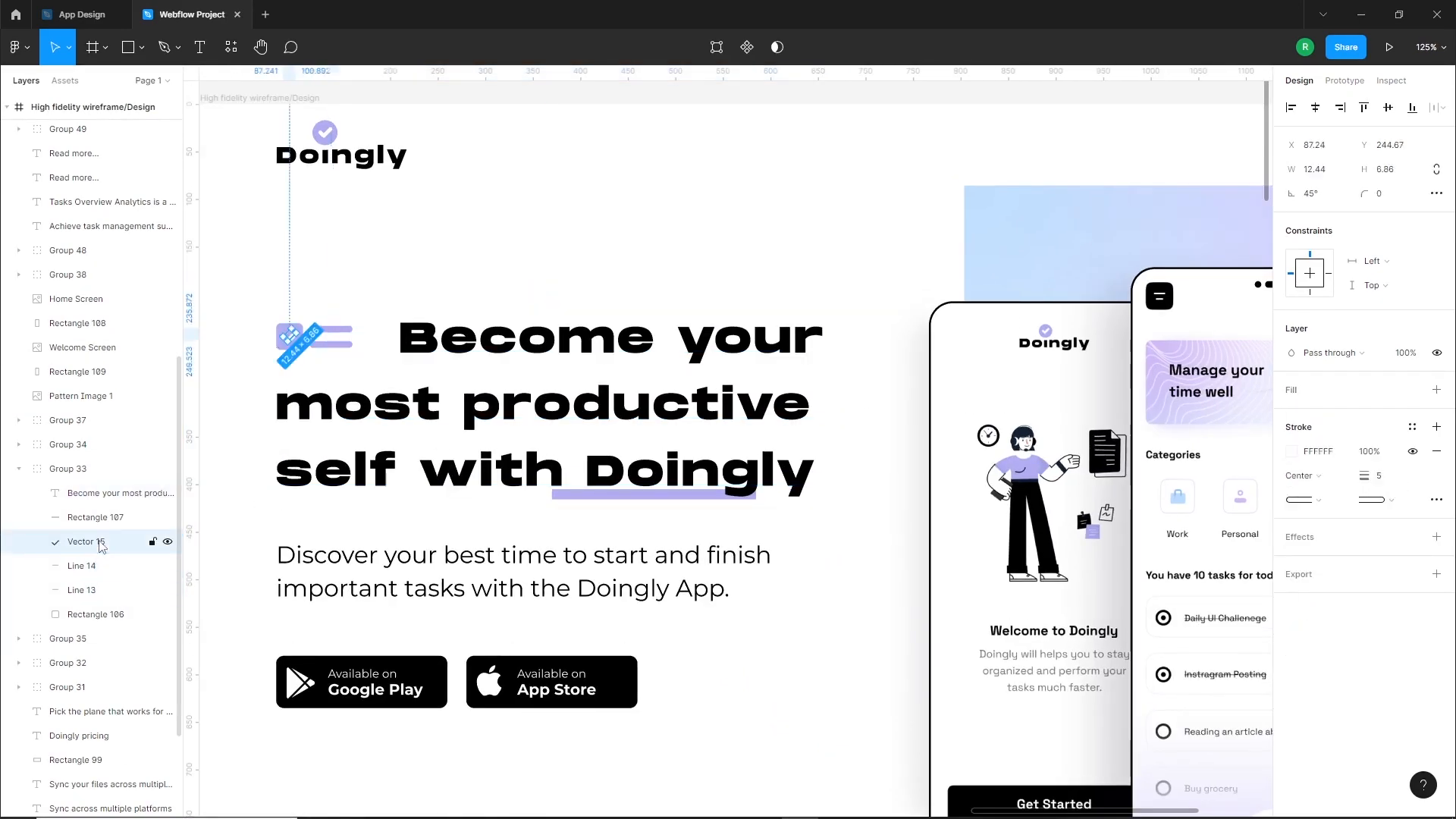
pyautogui.click(91, 517)
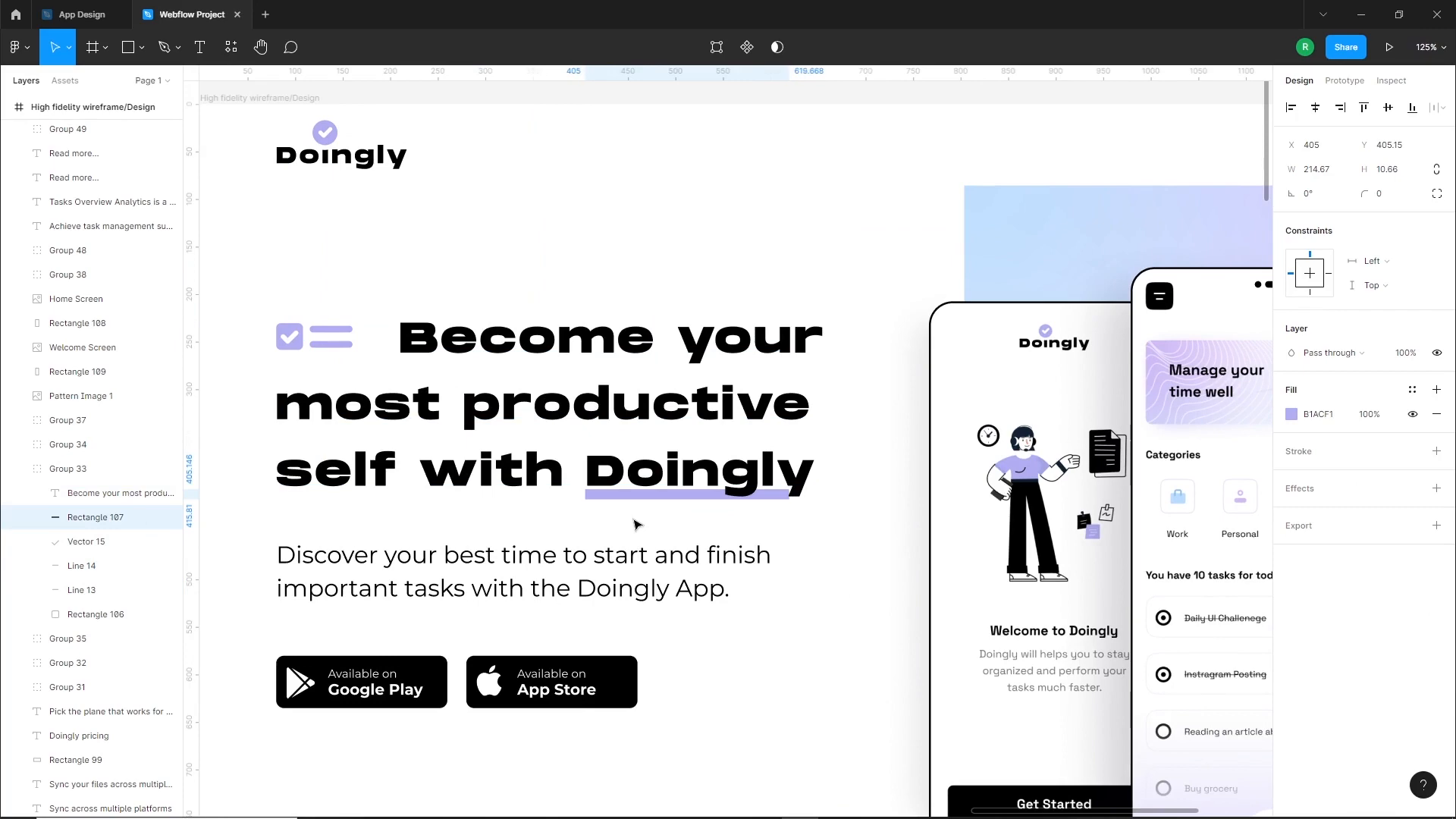
pyautogui.scroll(5, 790, 497)
pyautogui.moveTo(790, 493); pyautogui.dragTo(845, 493)
pyautogui.scroll(-5, 788, 524)
pyautogui.click(786, 530)
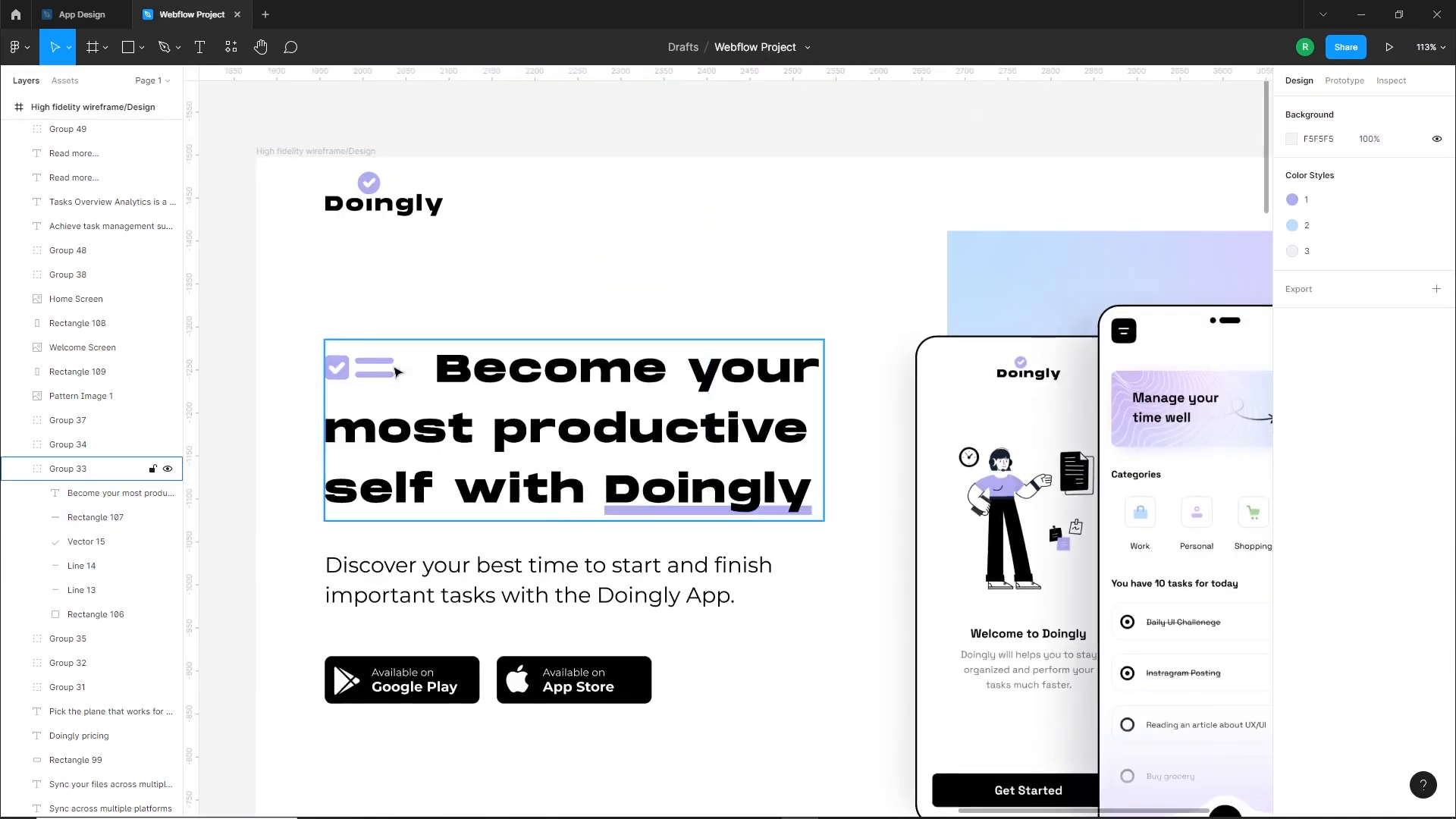
# Remove one space before "Become" to bring the hero heading closer to its checklist icon
pyautogui.scroll(3, 450, 400)
pyautogui.doubleClick(481, 390)
pyautogui.doubleClick(494, 380)
pyautogui.click(495, 382)
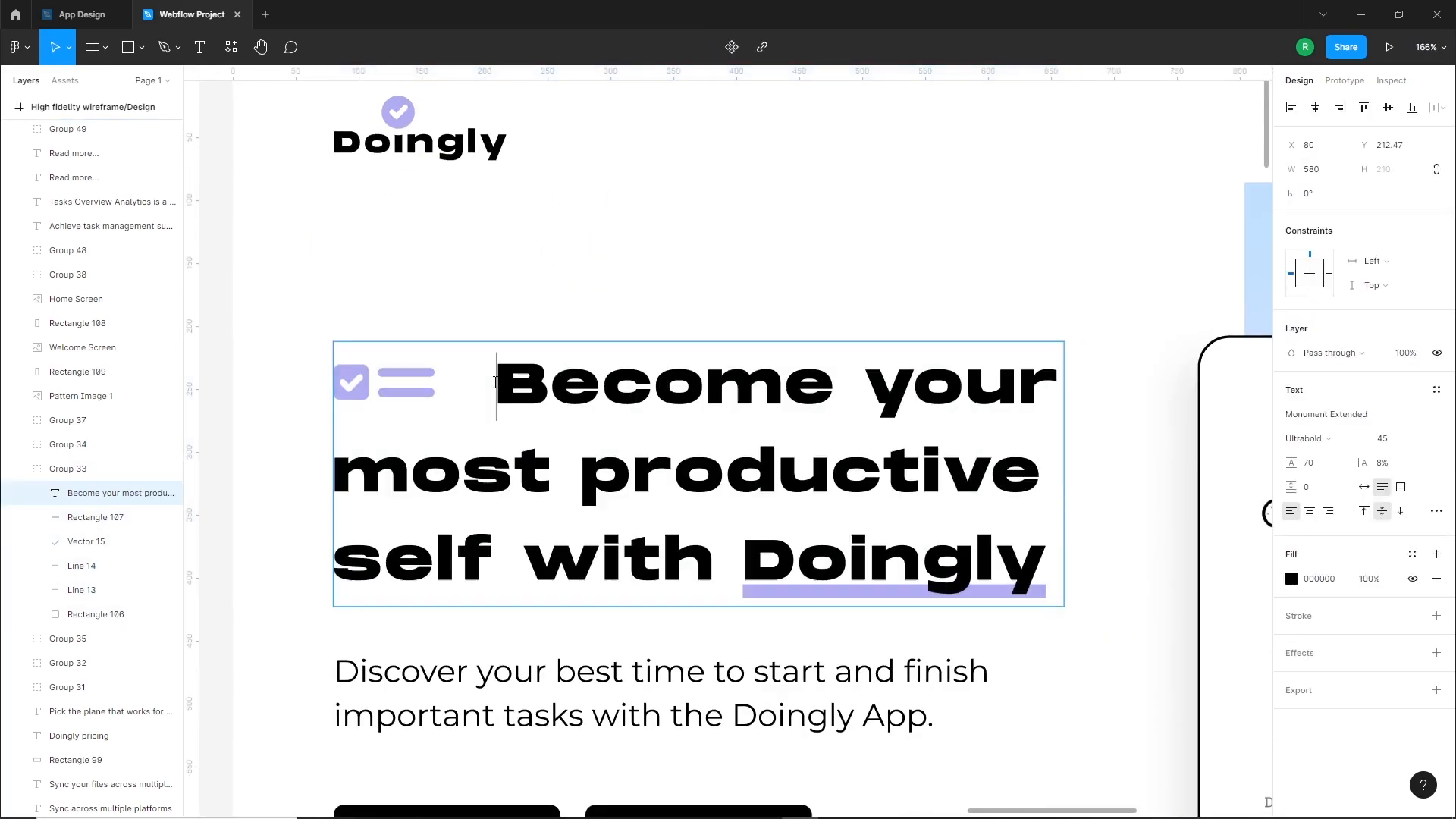
pyautogui.press('BackSpace')
pyautogui.press('Escape')
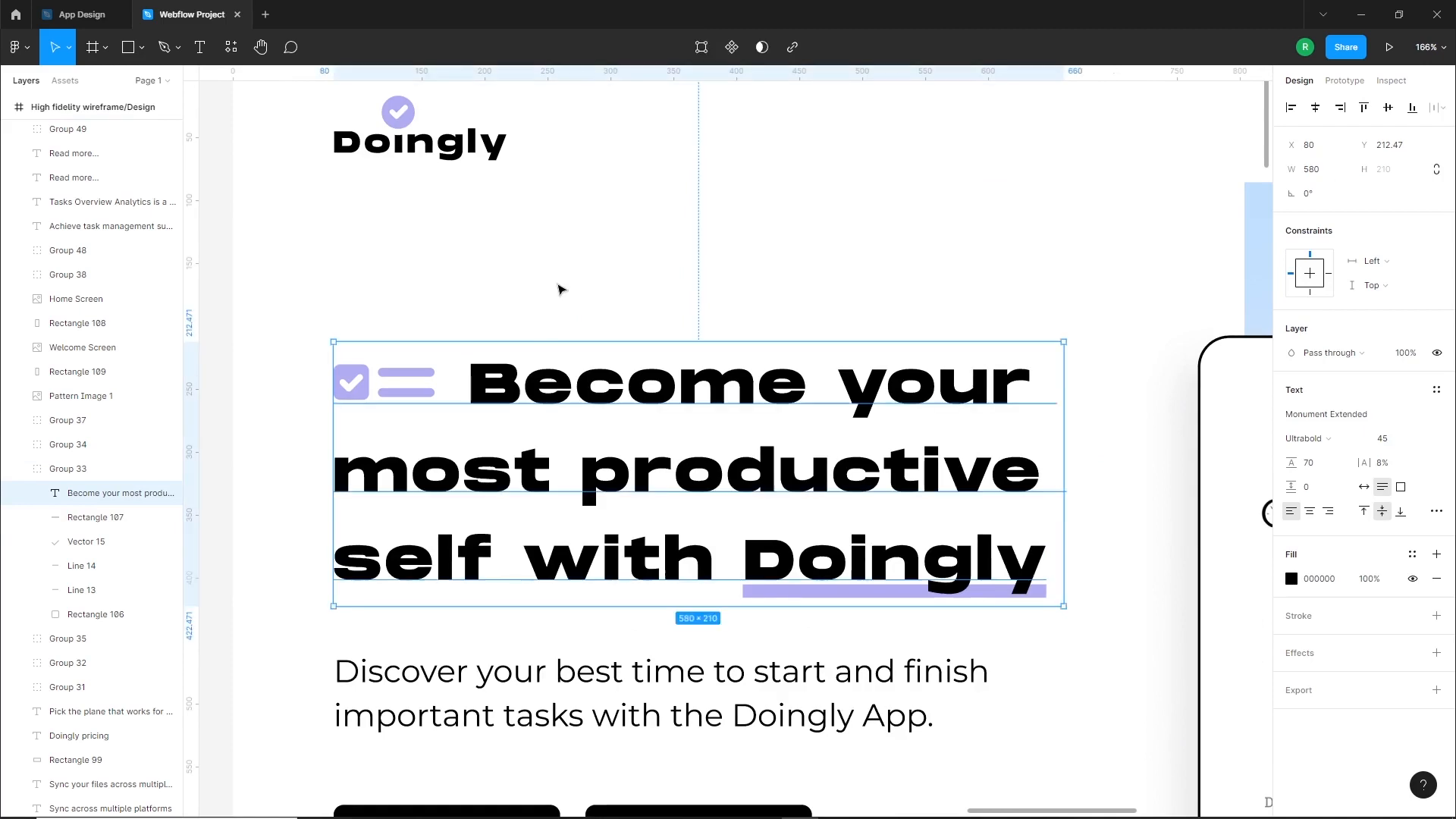
pyautogui.click(805, 319)
# Move the "Welcome to Doingly" heading down to Y 1036.41 in its black section
pyautogui.scroll(-5, 693, 595)
pyautogui.moveTo(859, 701); pyautogui.dragTo(764, 443)
pyautogui.moveTo(829, 632); pyautogui.dragTo(774, 418)
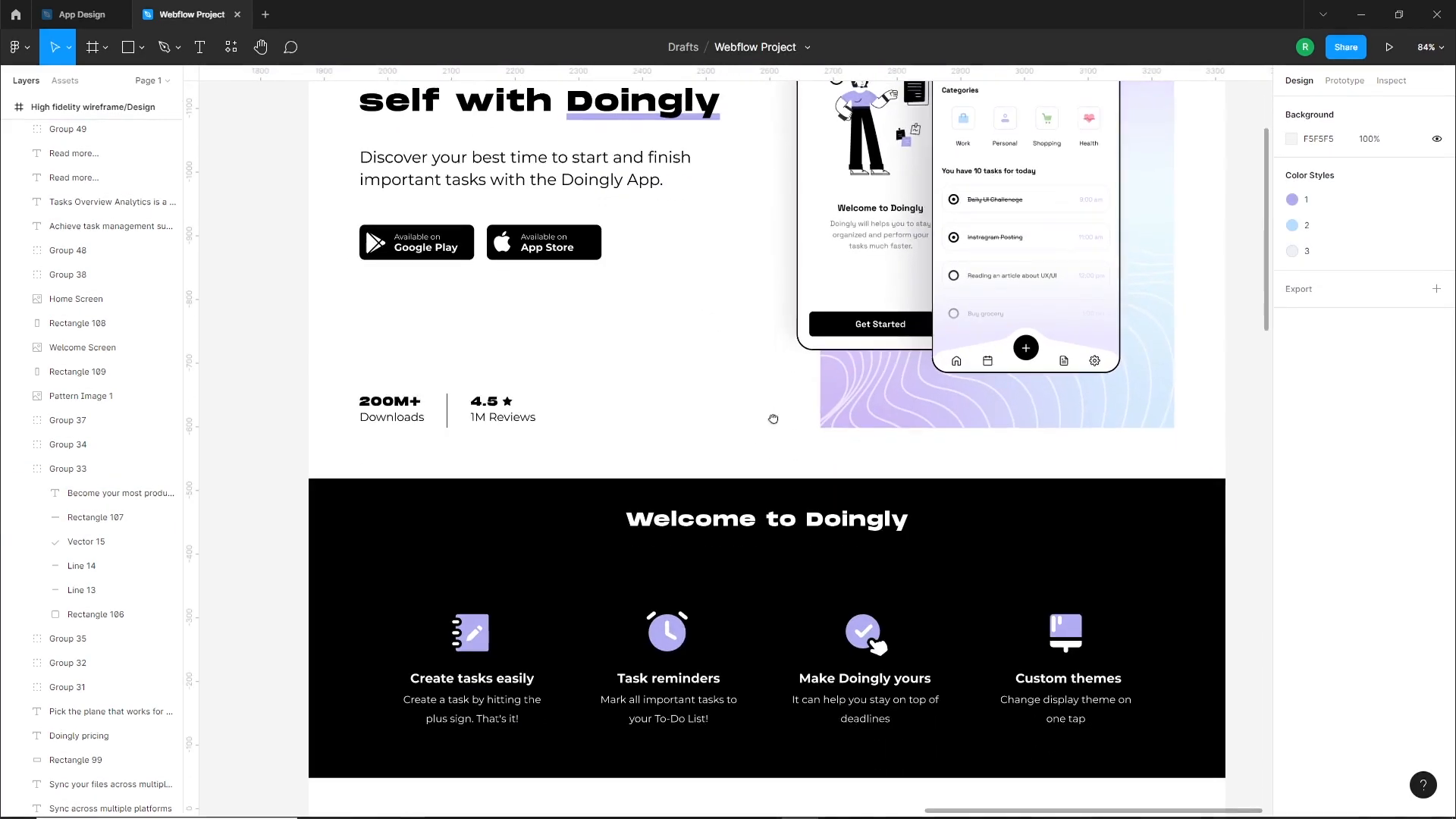
pyautogui.click(794, 523)
pyautogui.moveTo(800, 512); pyautogui.dragTo(798, 501)
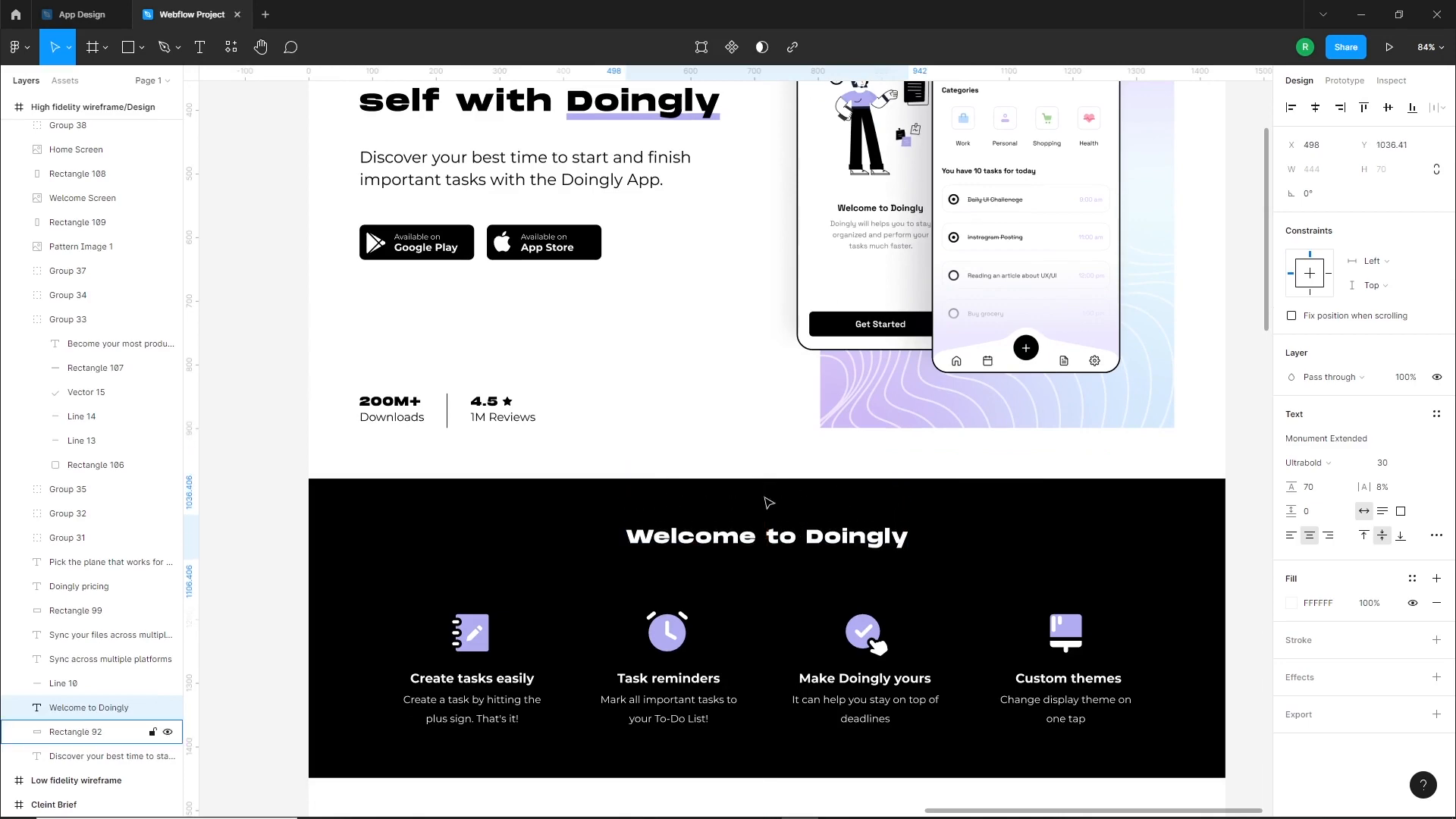
pyautogui.click(721, 465)
# Select the "Doingly pricing" heading with its subtitle and move both slightly down in the black pricing section
pyautogui.scroll(-5, 721, 466)
pyautogui.moveTo(805, 659); pyautogui.dragTo(793, 436)
pyautogui.moveTo(784, 646); pyautogui.dragTo(779, 351)
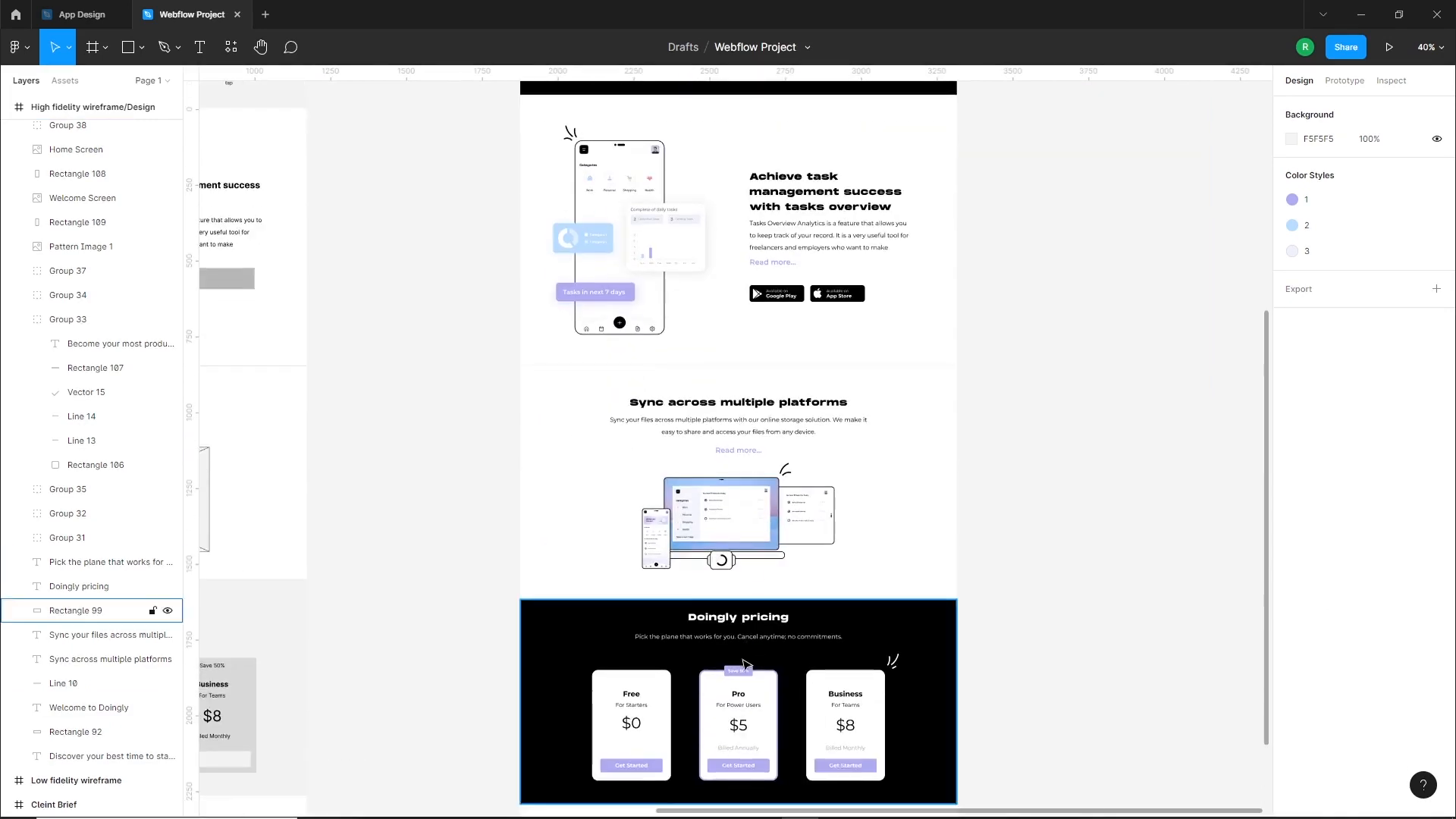
pyautogui.scroll(5, 743, 664)
pyautogui.click(743, 604)
pyautogui.moveTo(743, 603); pyautogui.dragTo(746, 610)
pyautogui.keyDown('shift'); pyautogui.click(775, 562); pyautogui.keyUp('shift')
pyautogui.moveTo(775, 564); pyautogui.dragTo(781, 527)
pyautogui.press('Down')
pyautogui.press('Down')
pyautogui.press('Down')
pyautogui.press('Down')
pyautogui.press('Down')
pyautogui.press('Down')
pyautogui.press('Down')
pyautogui.press('Down')
pyautogui.press('Down')
pyautogui.press('Down')
pyautogui.press('Down')
pyautogui.press('Down')
pyautogui.press('Down')
pyautogui.press('Down')
pyautogui.press('Down')
pyautogui.press('Down')
pyautogui.press('Down')
pyautogui.press('Down')
pyautogui.press('Down')
pyautogui.press('Down')
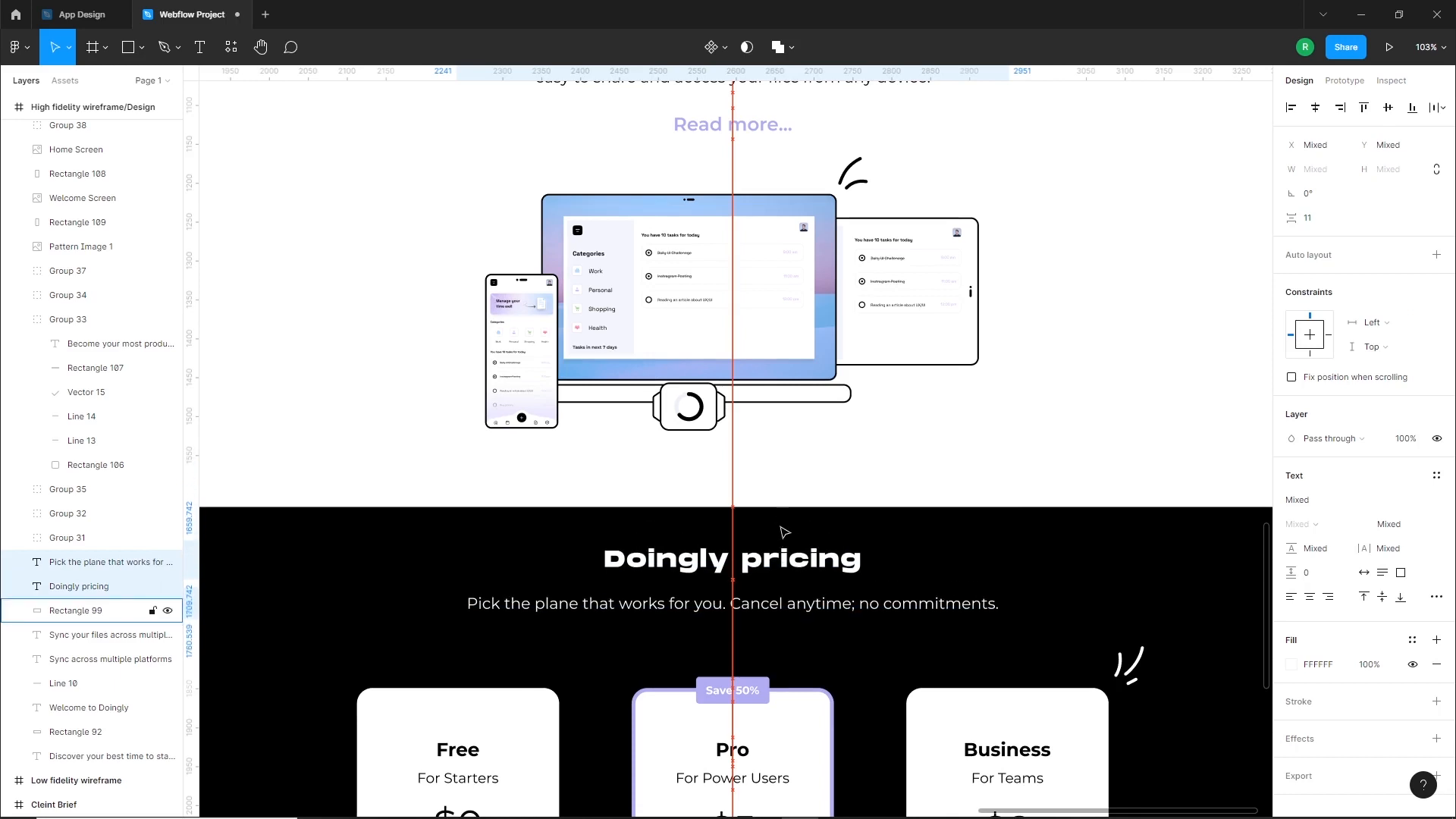
pyautogui.scroll(-3, 781, 535)
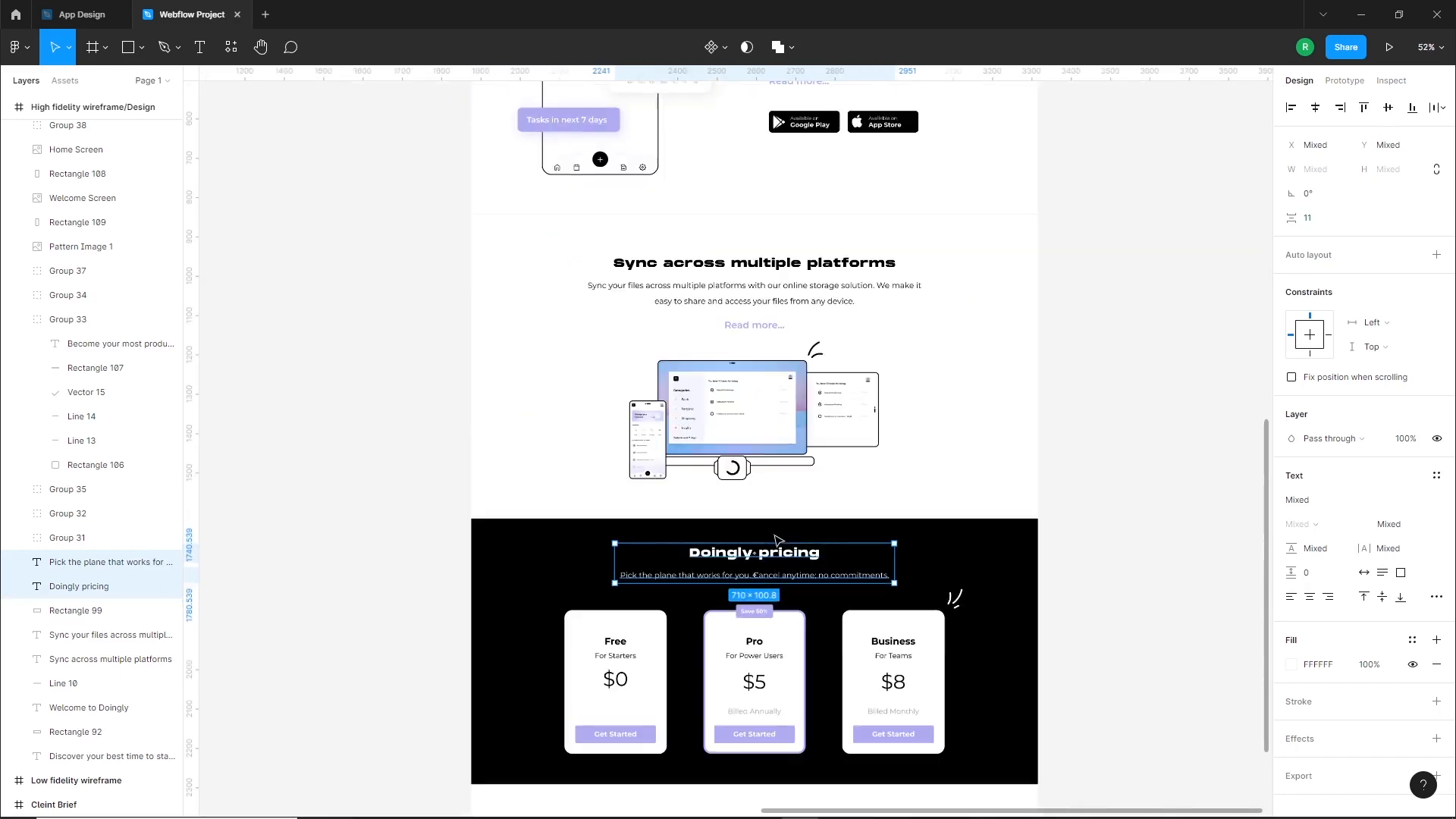
pyautogui.press('Escape')
pyautogui.moveTo(813, 559); pyautogui.dragTo(806, 455)
pyautogui.moveTo(832, 144); pyautogui.dragTo(882, 599)
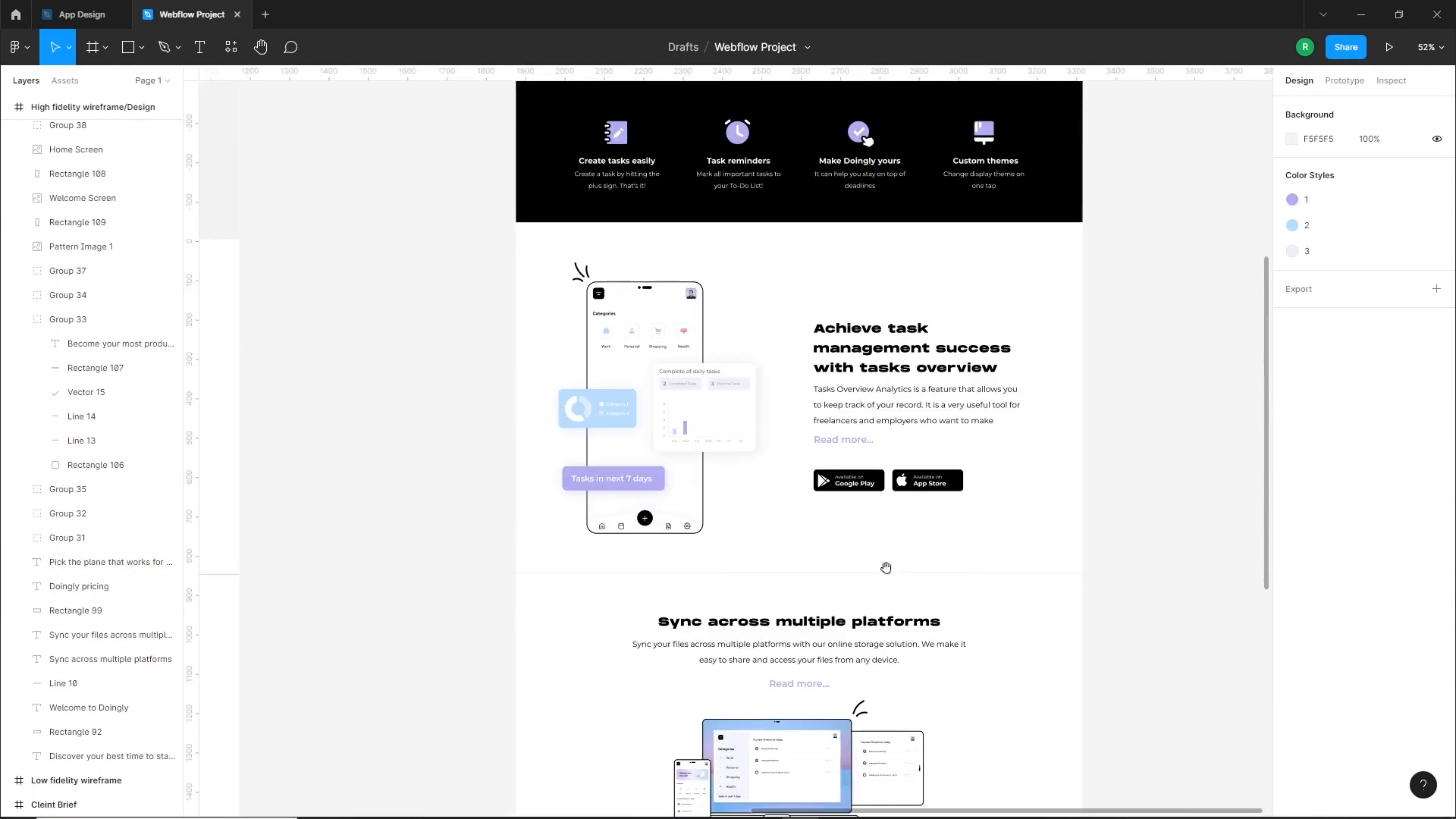
pyautogui.scroll(-10, 882, 598)
pyautogui.moveTo(832, 509); pyautogui.dragTo(917, 483)
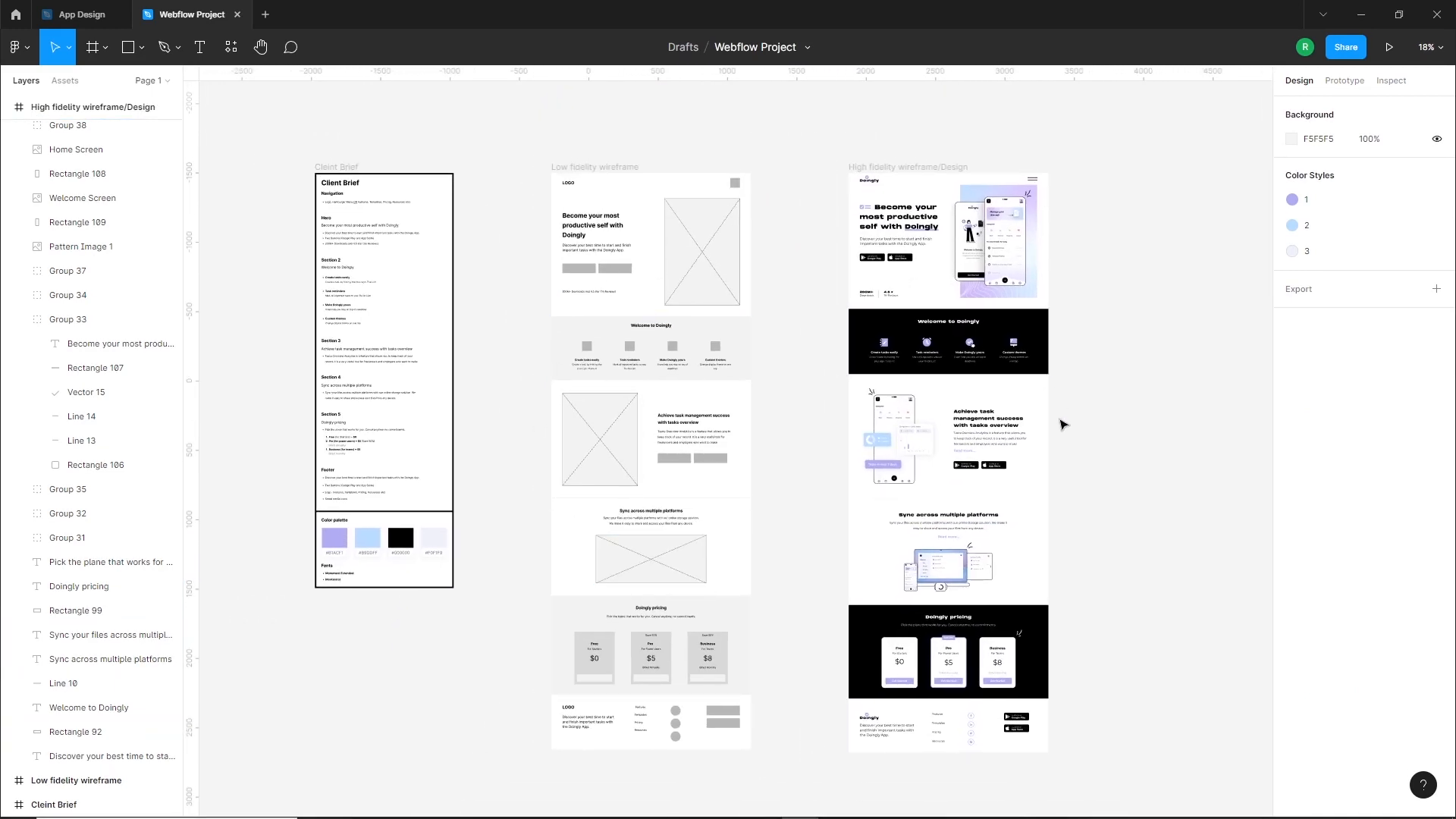
pyautogui.moveTo(1142, 403); pyautogui.dragTo(996, 406)
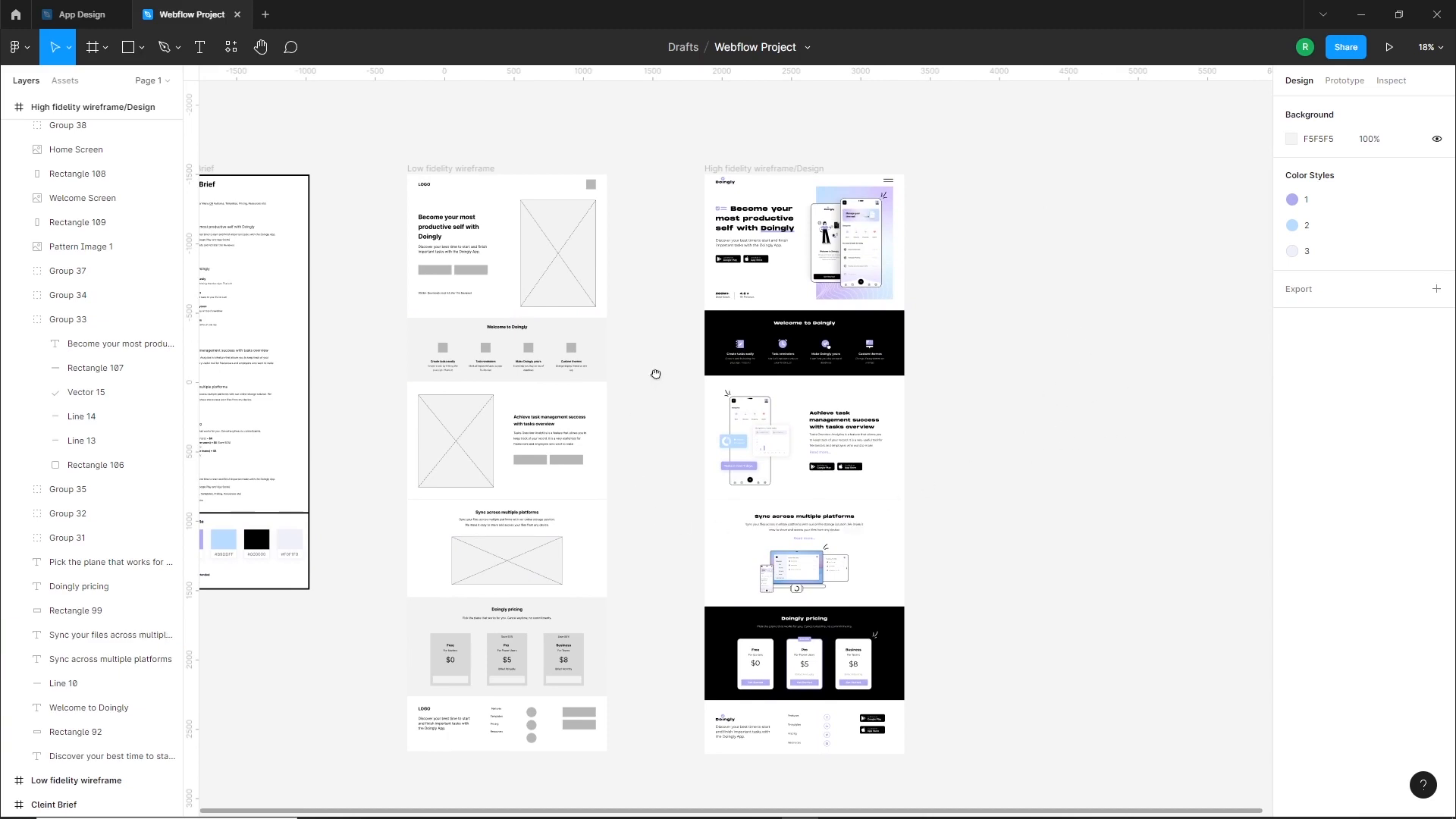
pyautogui.moveTo(657, 374); pyautogui.dragTo(669, 394)
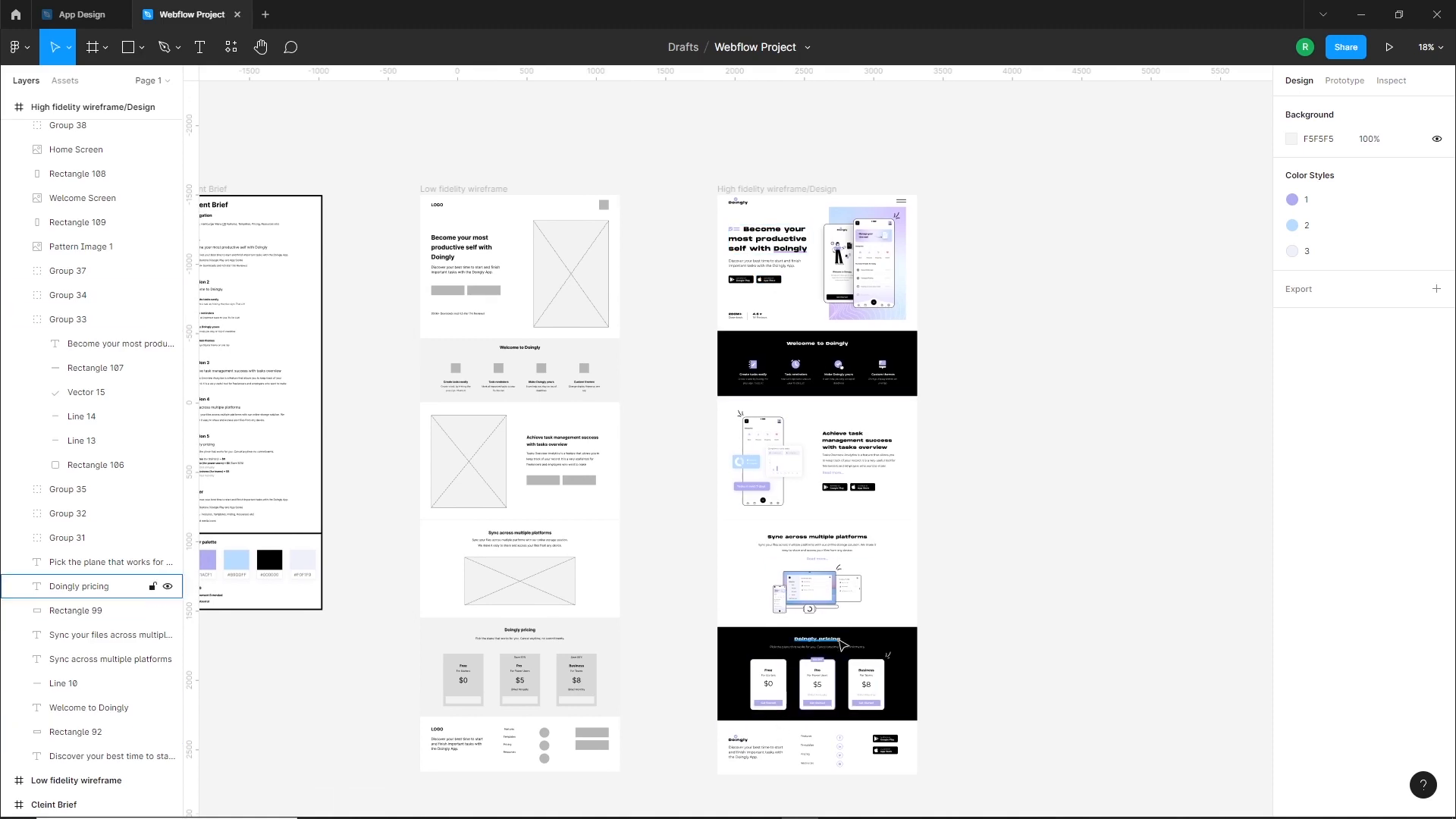